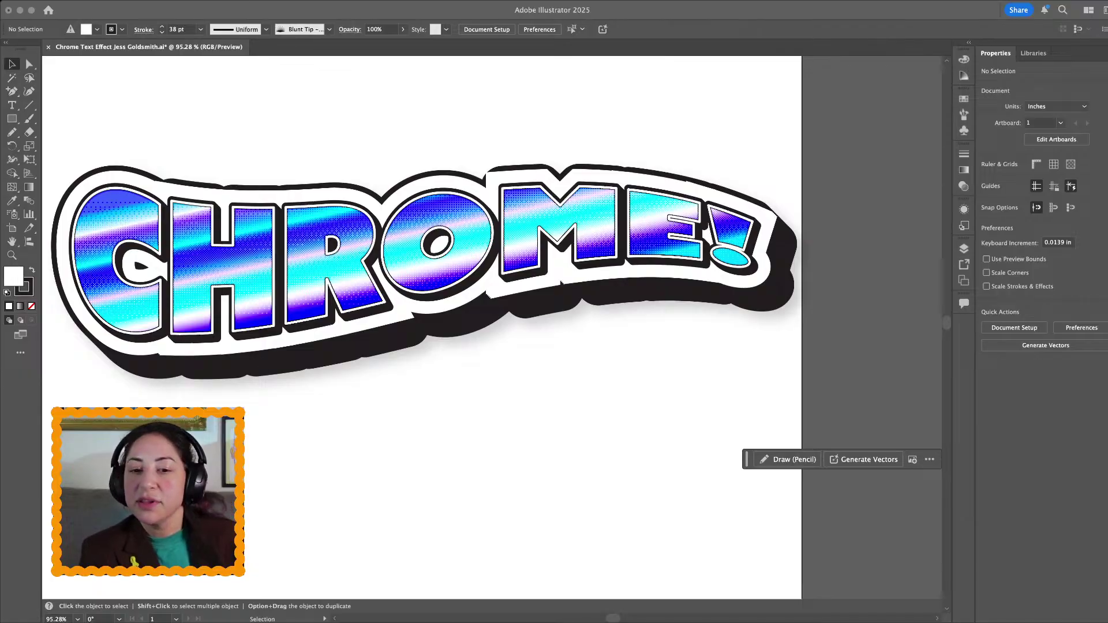
Replace the wording of the chrome CHROME! lettering with EDITABLE
{"action": "left_click", "coordinate": [589, 494]}
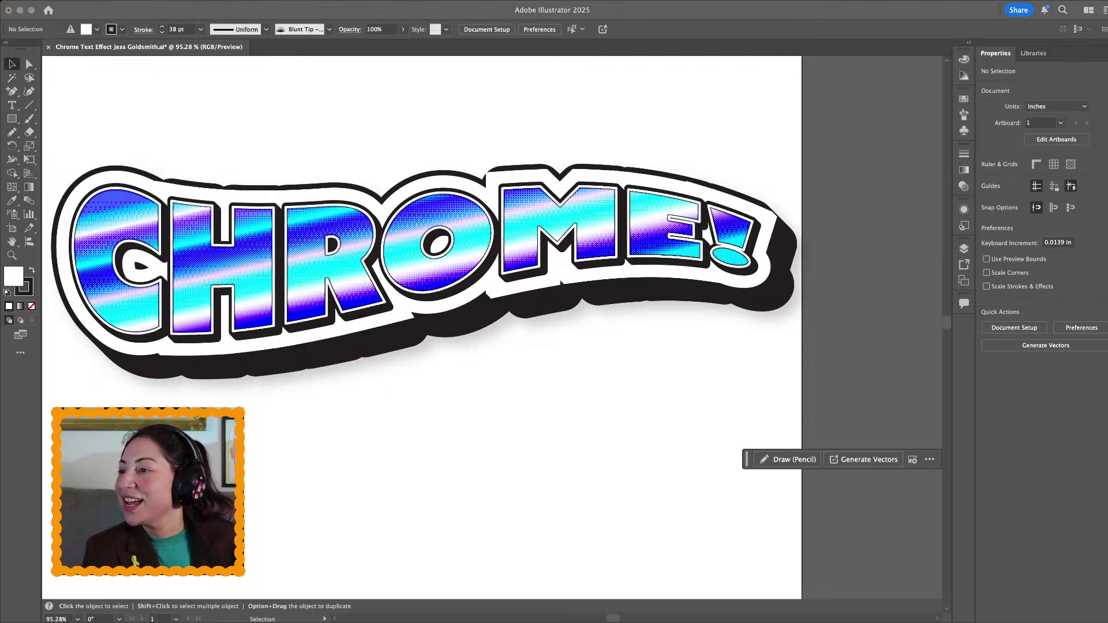
{"action": "left_click", "coordinate": [555, 439]}
{"action": "scroll", "coordinate": [554, 438], "scroll_direction": "down", "scroll_amount": 3}
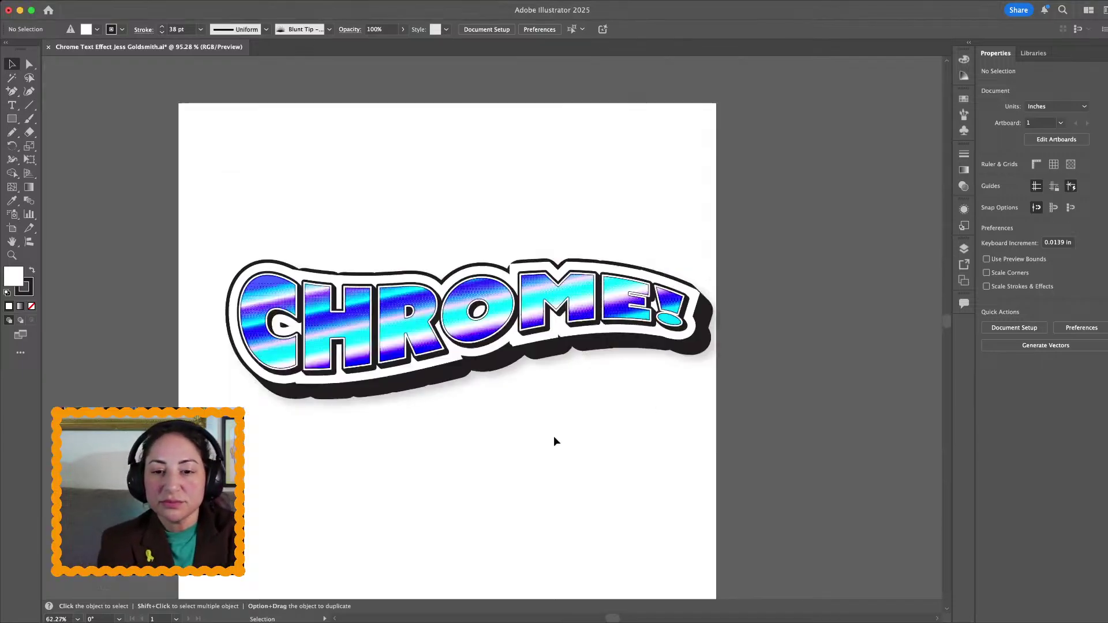
{"action": "left_click", "coordinate": [509, 356]}
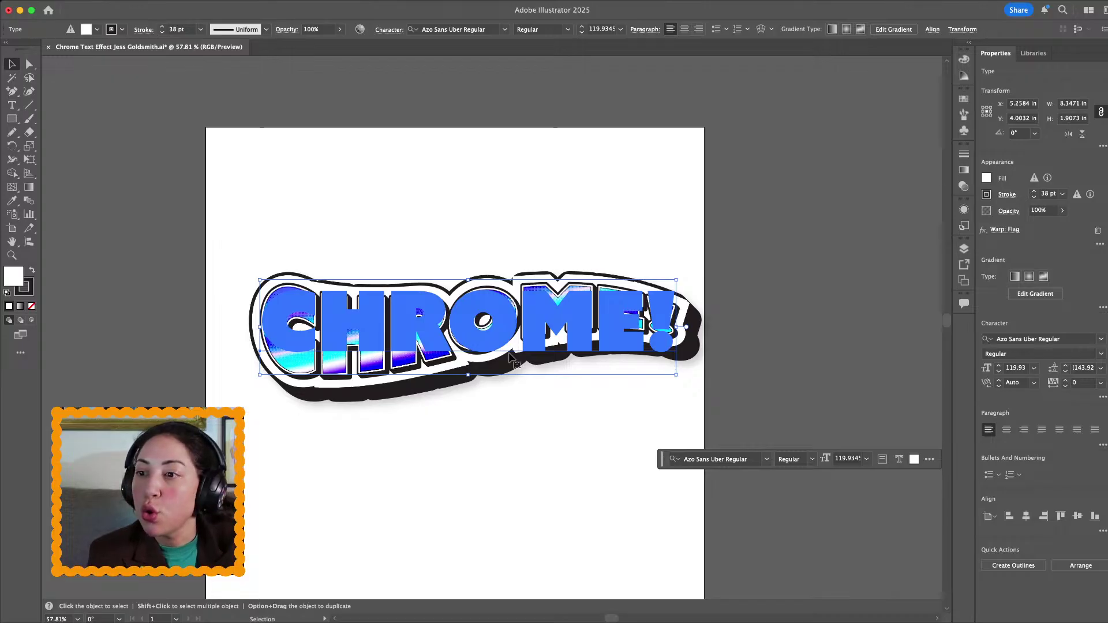
{"action": "scroll", "coordinate": [509, 356], "scroll_direction": "up", "scroll_amount": 3}
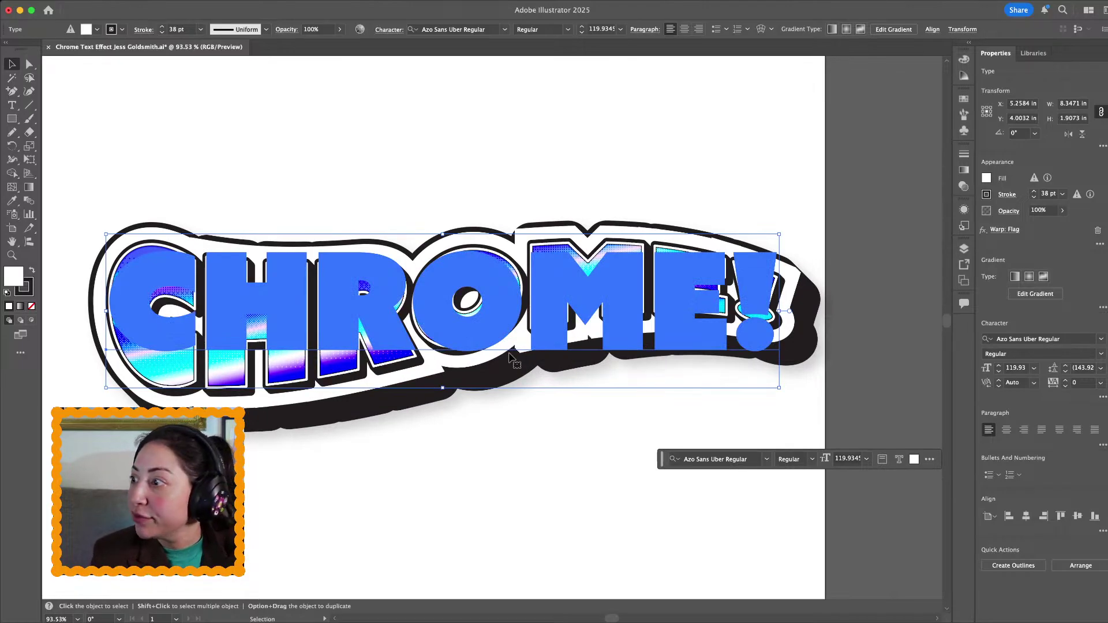
{"action": "double_click", "coordinate": [509, 356]}
{"action": "key", "text": "super+a"}
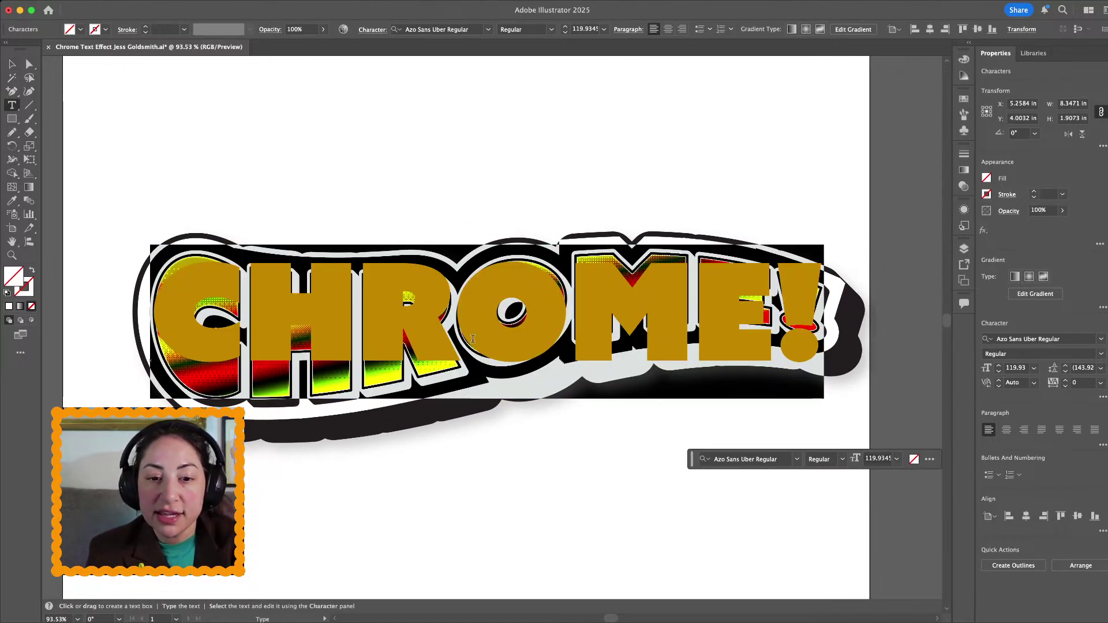
{"action": "type", "text": "EDITABLE"}
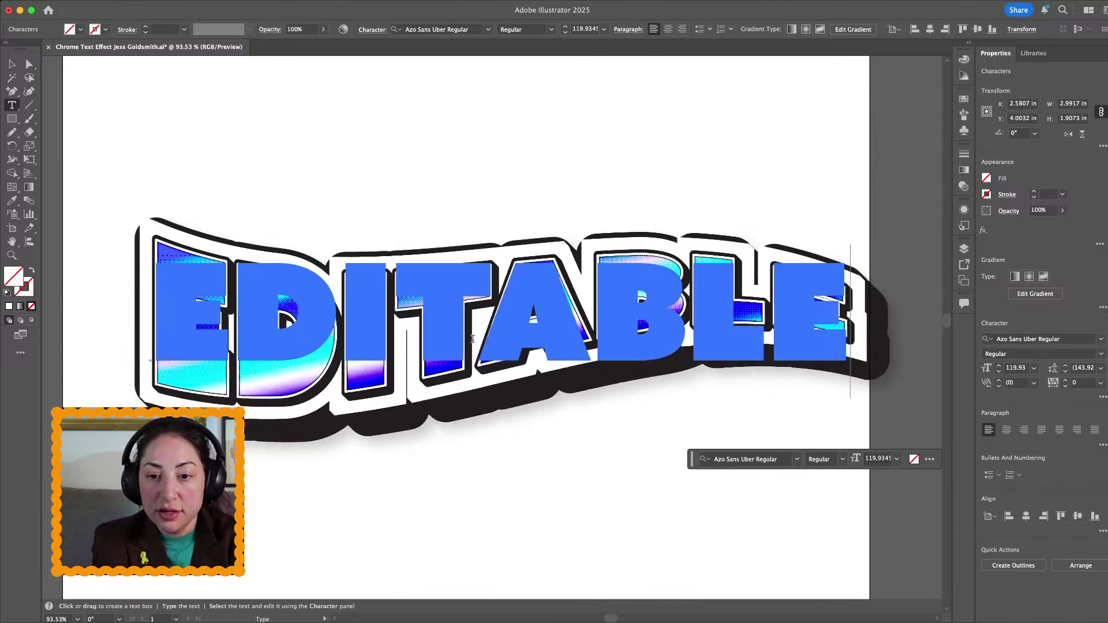
Shrink the EDITABLE lettering to about 85 pt and place it in the upper part of the artboard
{"action": "left_click", "coordinate": [12, 64]}
{"action": "key", "text": "super+0"}
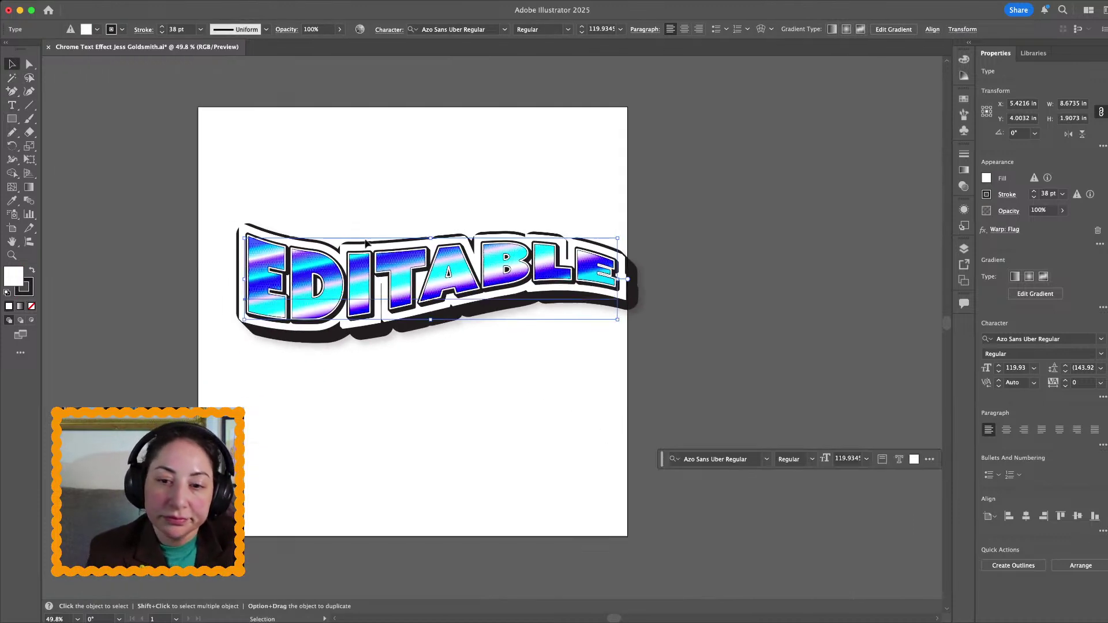
{"action": "left_click_drag", "start_coordinate": [457, 297], "coordinate": [444, 240]}
{"action": "left_click_drag", "start_coordinate": [605, 223], "coordinate": [497, 225]}
{"action": "left_click_drag", "start_coordinate": [406, 243], "coordinate": [465, 221]}
{"action": "left_click", "coordinate": [465, 283]}
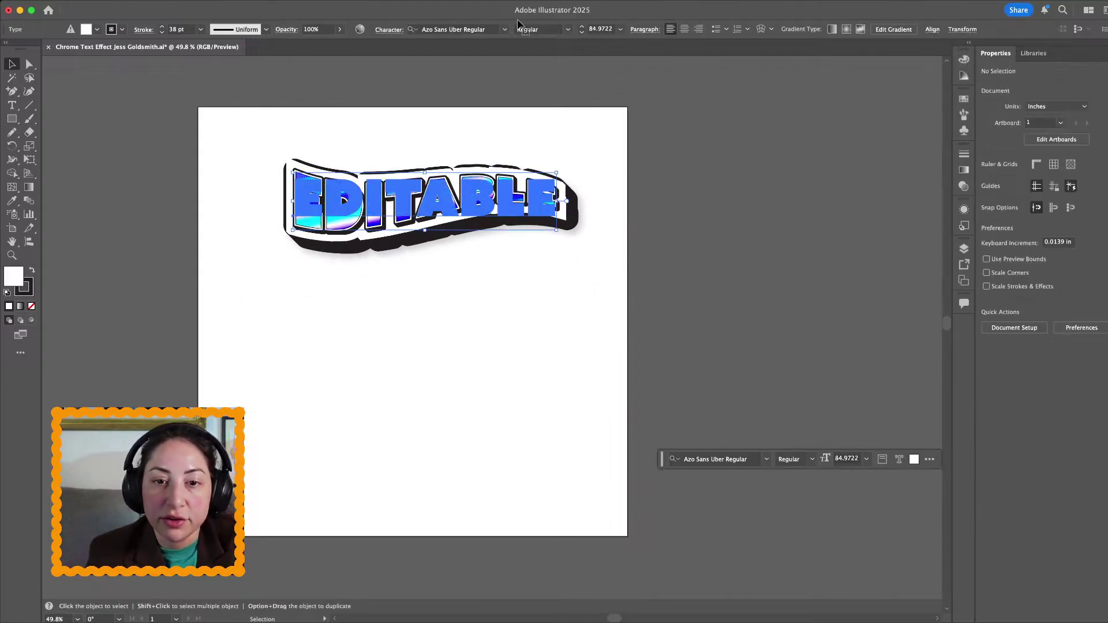
Change the EDITABLE lettering's font to AWConque Std Carv Regular
{"action": "left_click", "coordinate": [505, 29]}
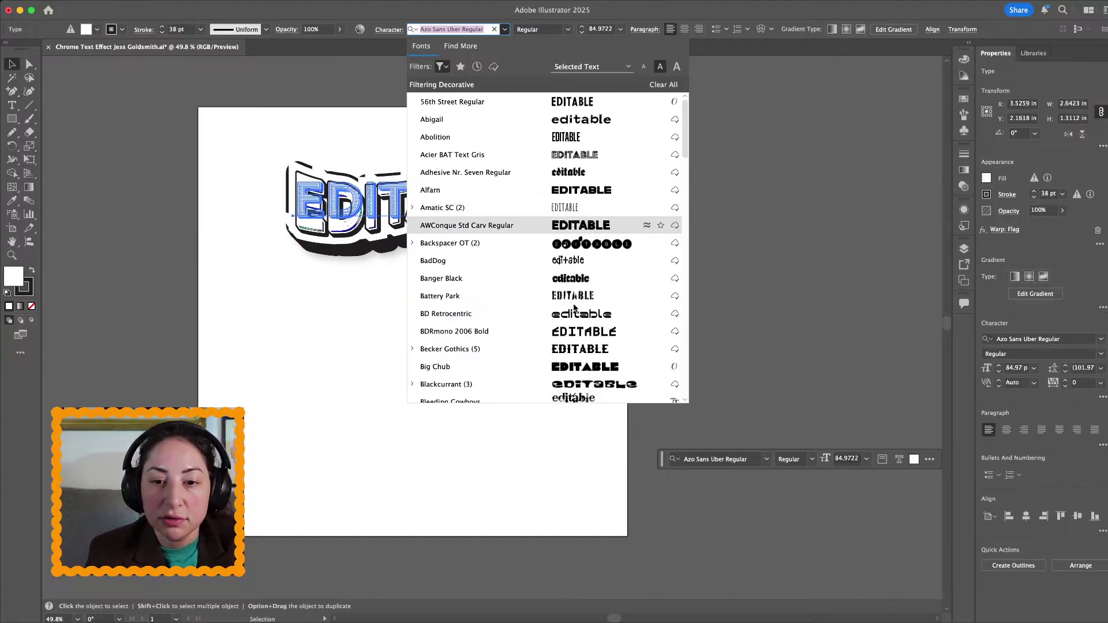
{"action": "left_click", "coordinate": [580, 226]}
{"action": "left_click", "coordinate": [586, 109]}
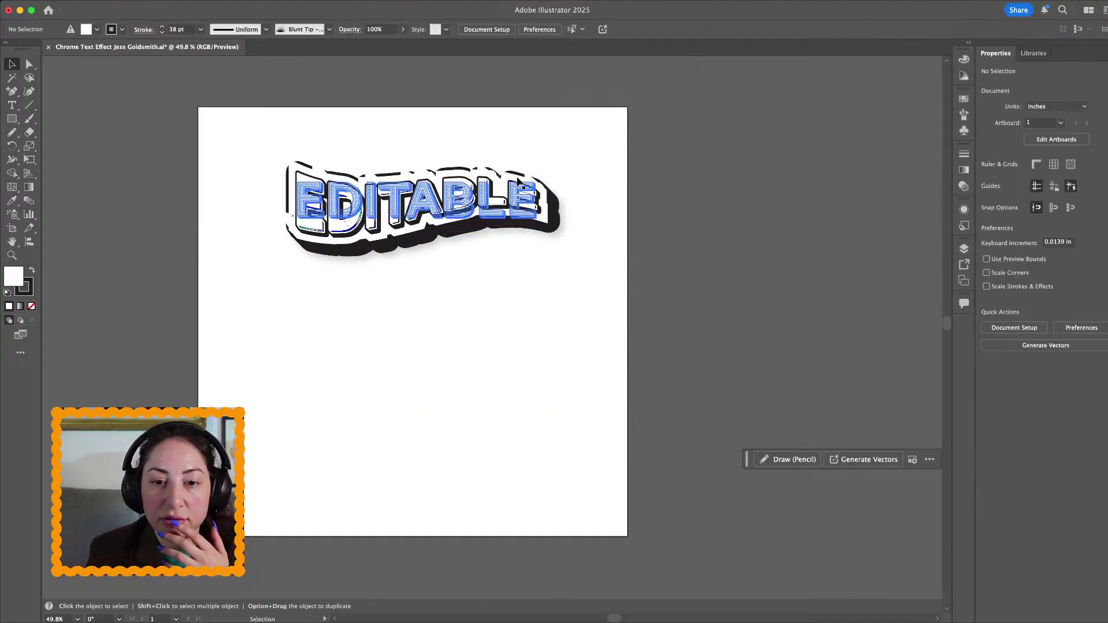
Filter the fonts to Sans Serif and set the chrome lettering's font to ALittleBubblyWobble
{"action": "left_click", "coordinate": [518, 182]}
{"action": "scroll", "coordinate": [518, 182], "scroll_direction": "up", "scroll_amount": 3}
{"action": "left_click", "coordinate": [504, 28]}
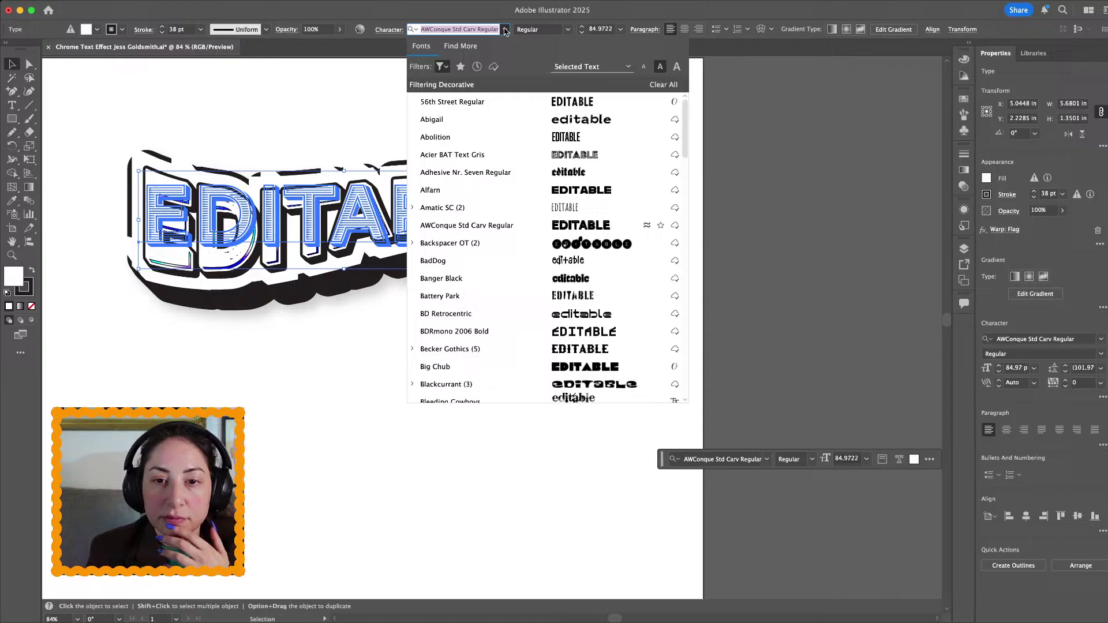
{"action": "left_click", "coordinate": [443, 67]}
{"action": "left_click", "coordinate": [333, 131]}
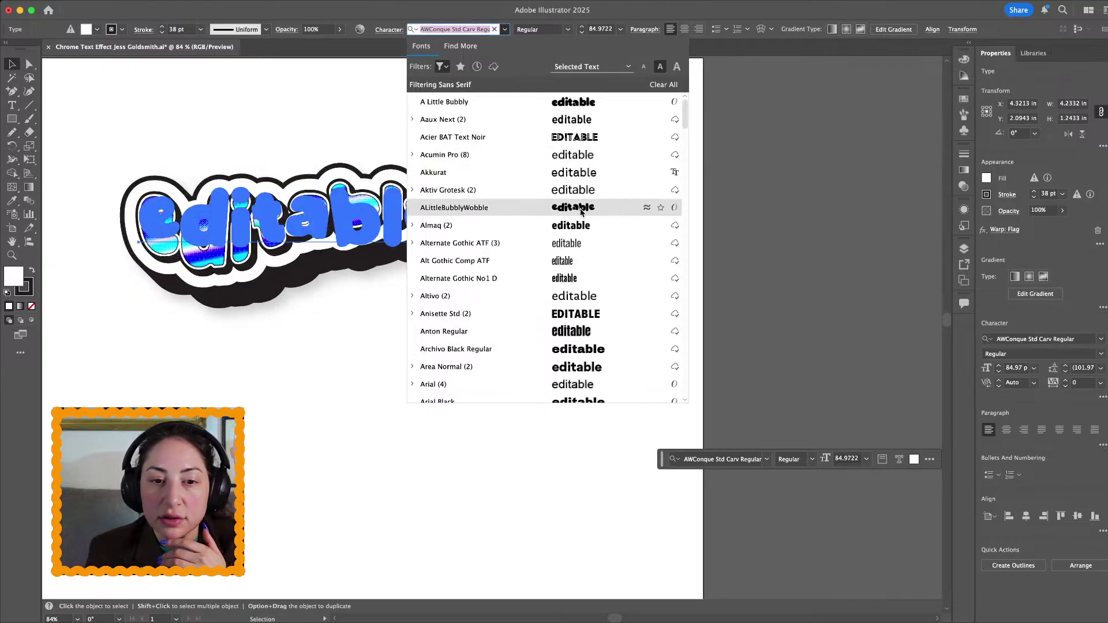
{"action": "left_click", "coordinate": [570, 211]}
{"action": "left_click", "coordinate": [330, 428]}
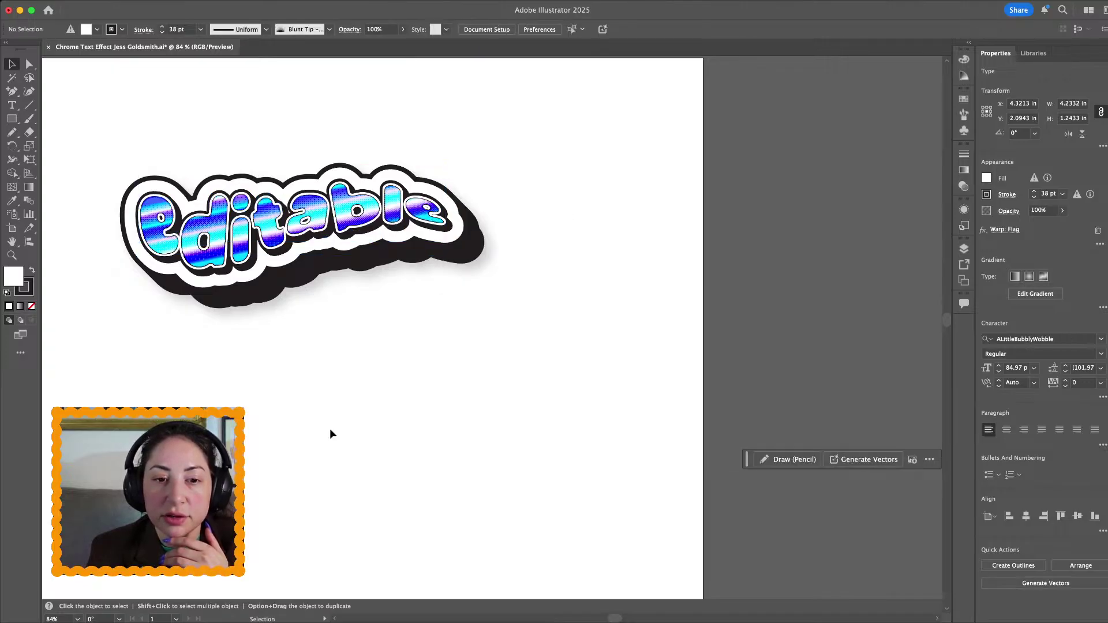
Move the chrome lettering off the artboard, beyond its upper-right corner
{"action": "left_click", "coordinate": [373, 282]}
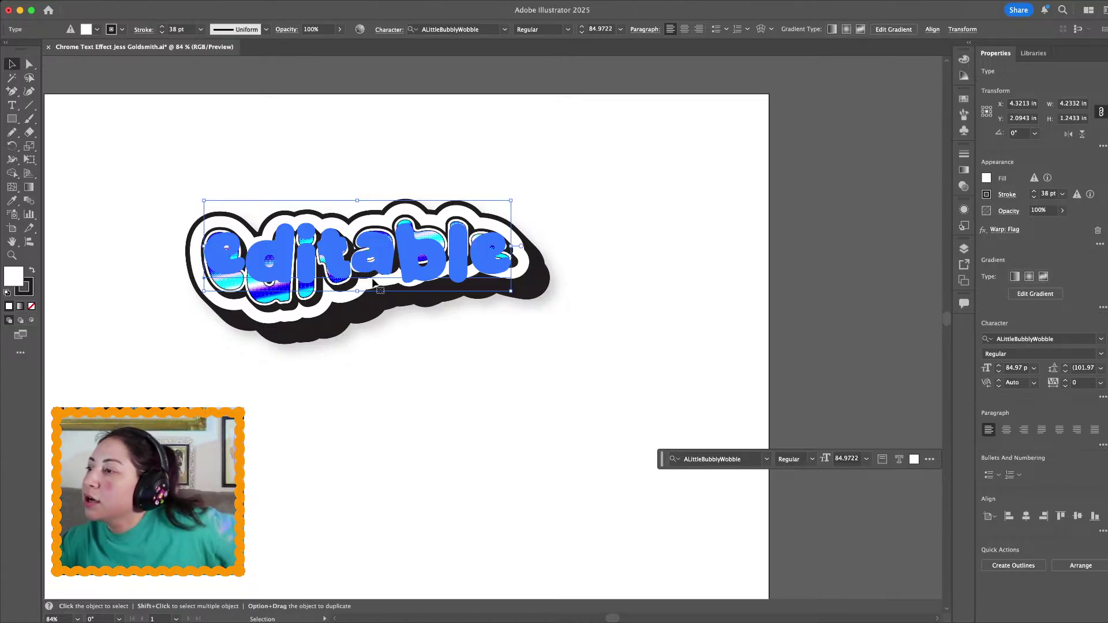
{"action": "left_click_drag", "start_coordinate": [277, 285], "coordinate": [256, 215]}
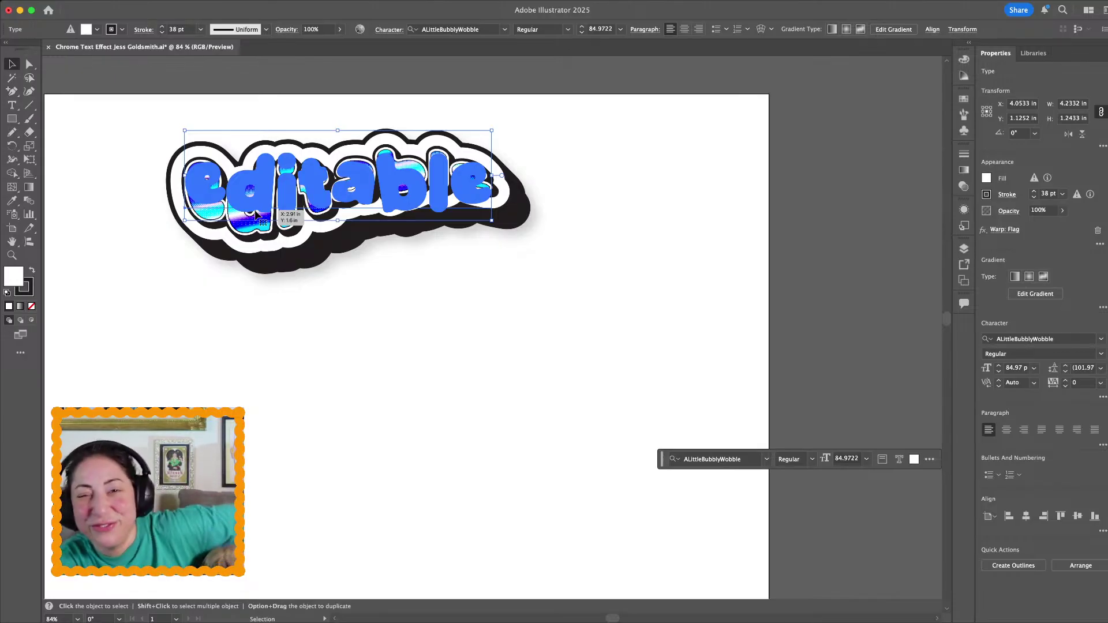
{"action": "left_click_drag", "start_coordinate": [268, 182], "coordinate": [725, 176]}
{"action": "scroll", "coordinate": [724, 171], "scroll_direction": "down", "scroll_amount": 5}
{"action": "scroll", "coordinate": [726, 169], "scroll_direction": "up", "scroll_amount": 5}
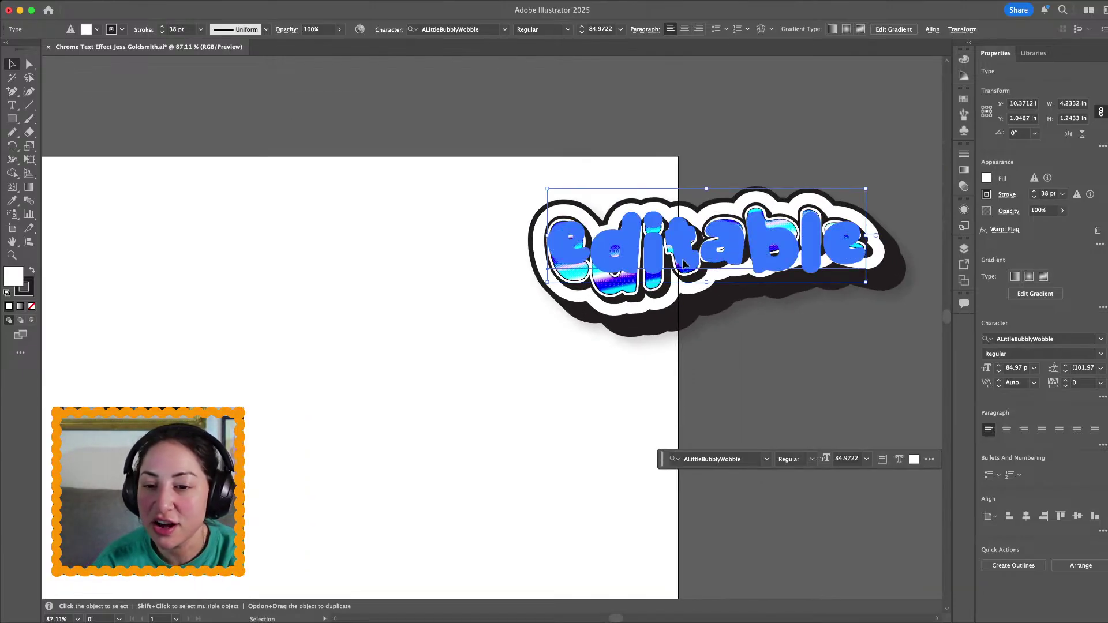
{"action": "left_click_drag", "start_coordinate": [684, 262], "coordinate": [837, 148]}
{"action": "scroll", "coordinate": [438, 239], "scroll_direction": "left", "scroll_amount": 3}
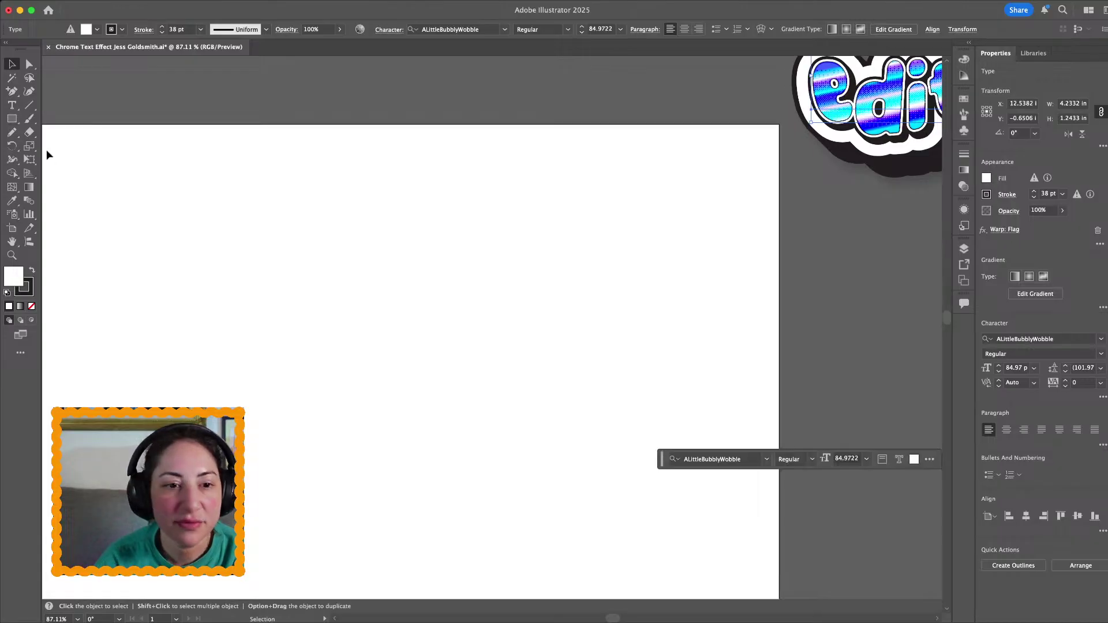
Add a line of Lorem ipsum placeholder text and shift it left across the artboard
{"action": "key", "text": "t"}
{"action": "left_click", "coordinate": [205, 312]}
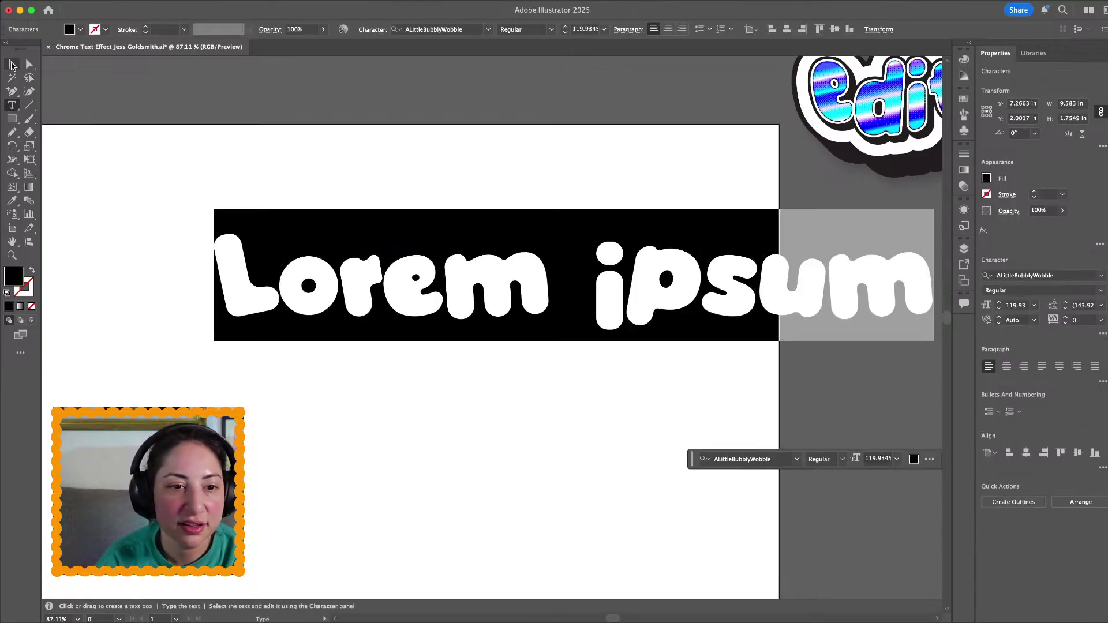
{"action": "left_click", "coordinate": [12, 65]}
{"action": "left_click_drag", "start_coordinate": [432, 270], "coordinate": [230, 292]}
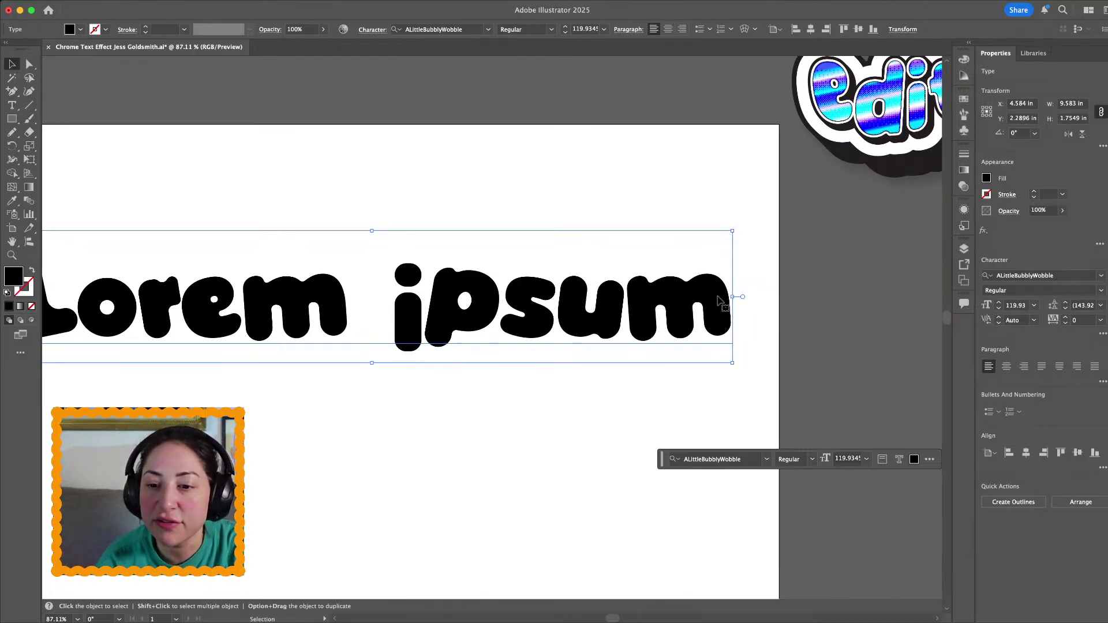
Scale the Lorem ipsum text down to about 8.18 in wide and position it within the artboard's upper half
{"action": "left_click_drag", "start_coordinate": [732, 296], "coordinate": [628, 293]}
{"action": "scroll", "coordinate": [634, 297], "scroll_direction": "left", "scroll_amount": 3}
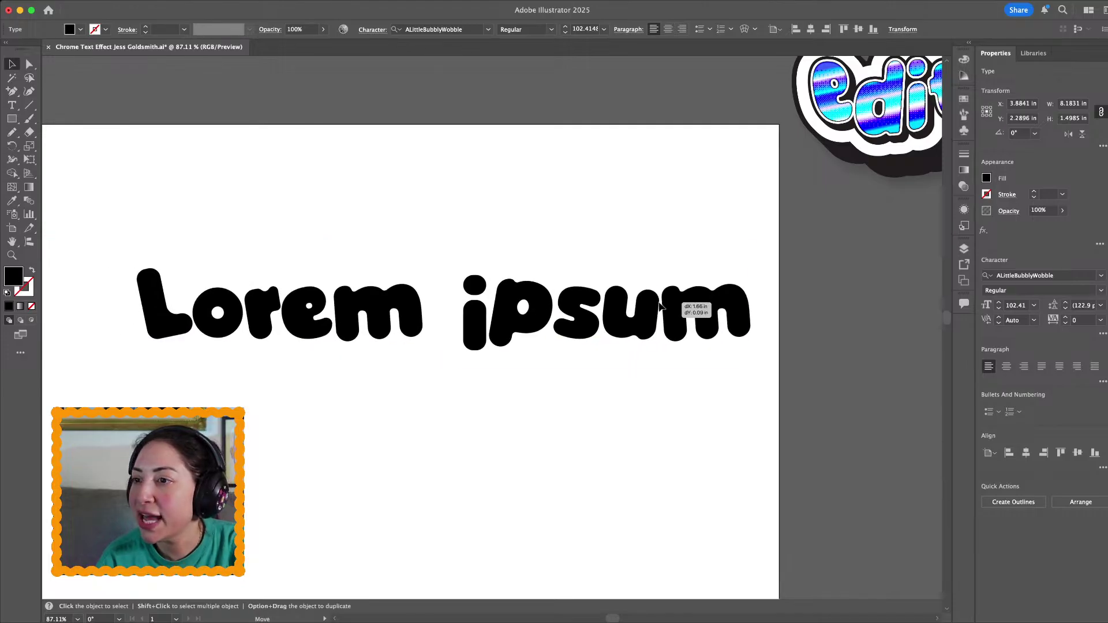
{"action": "scroll", "coordinate": [659, 305], "scroll_direction": "down", "scroll_amount": 3}
{"action": "scroll", "coordinate": [660, 306], "scroll_direction": "down", "scroll_amount": 3}
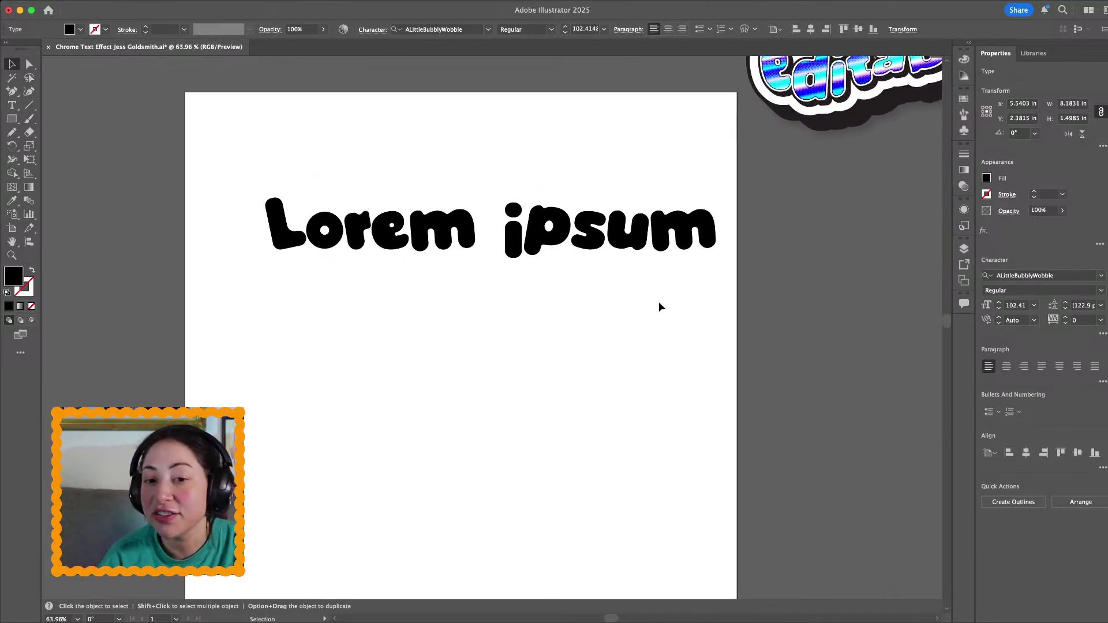
{"action": "scroll", "coordinate": [658, 306], "scroll_direction": "up", "scroll_amount": 3}
{"action": "left_click_drag", "start_coordinate": [630, 231], "coordinate": [632, 287]}
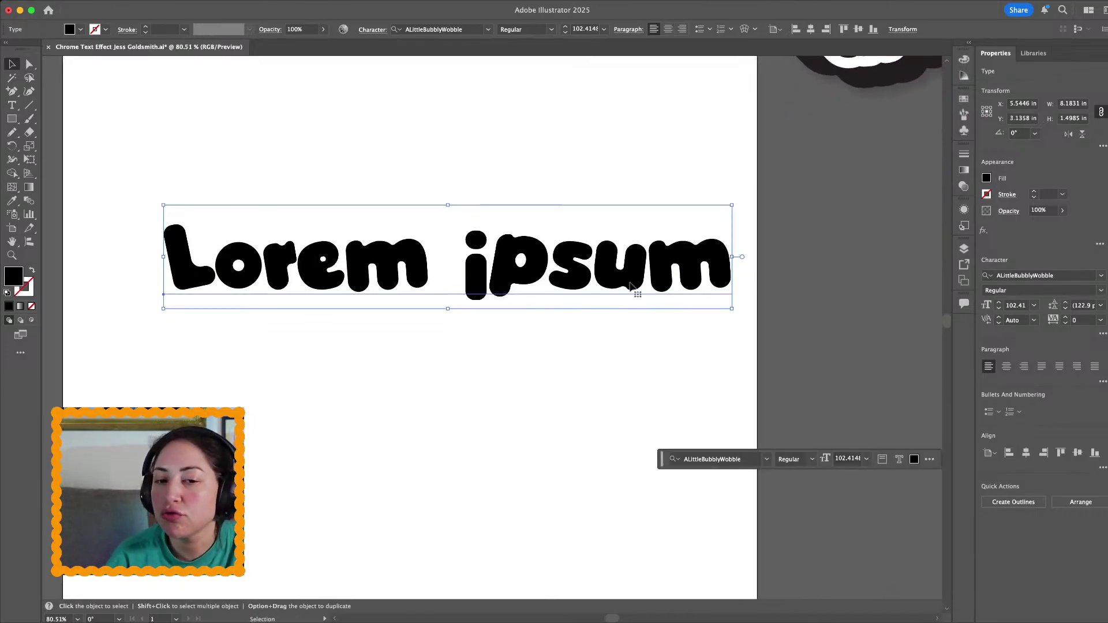
Replace the placeholder text with the three lines Adobe, Create and Stanley
{"action": "triple_click", "coordinate": [632, 287]}
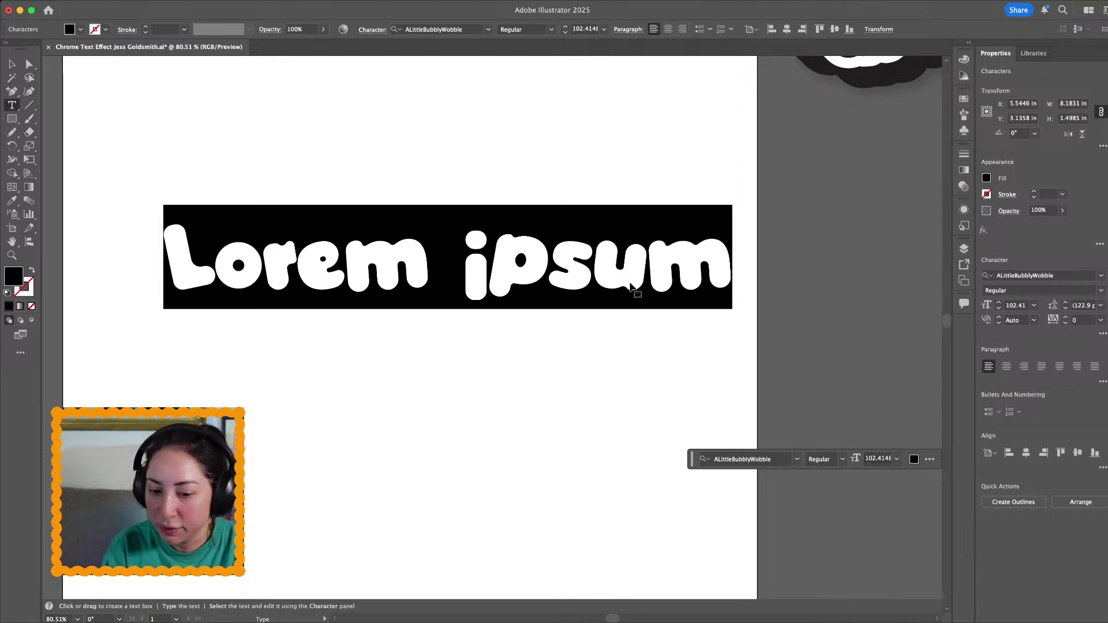
{"action": "type", "text": "Adobr"}
{"action": "key", "text": "BackSpace"}
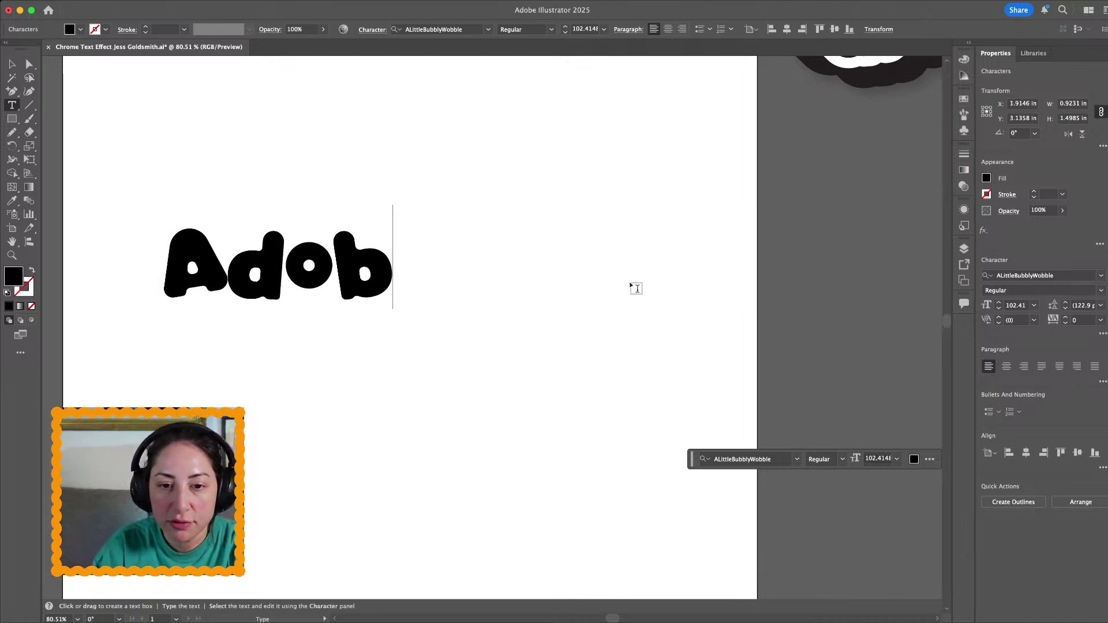
{"action": "type", "text": "e"}
{"action": "key", "text": "Return"}
{"action": "type", "text": "Creare"}
{"action": "key", "text": "BackSpace"}
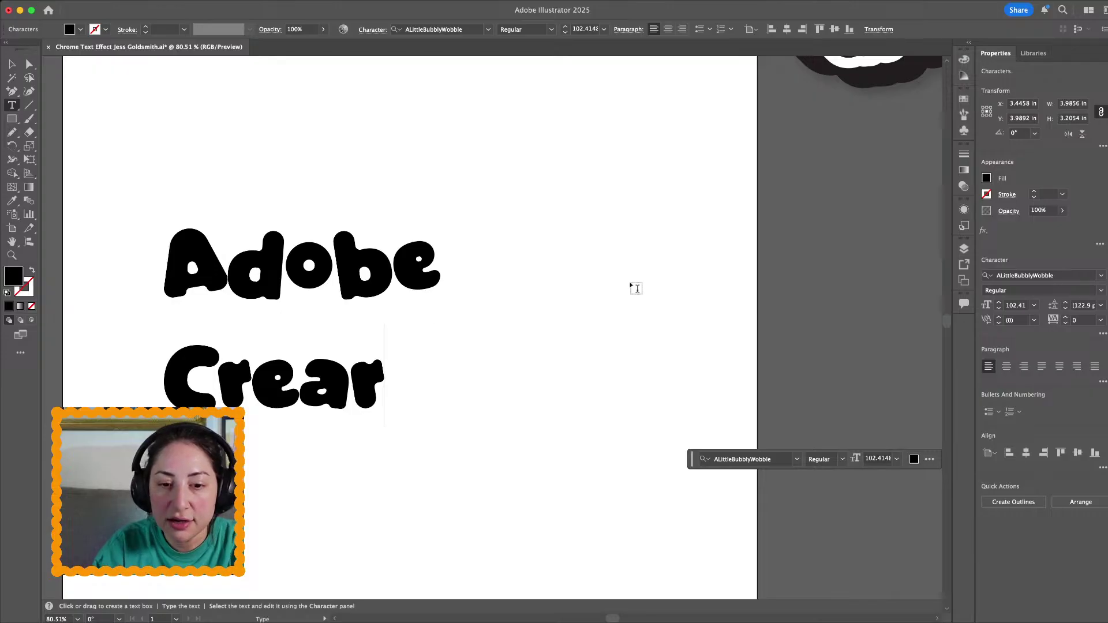
{"action": "key", "text": "BackSpace"}
{"action": "type", "text": "te"}
{"action": "key", "text": "Return"}
{"action": "type", "text": "Mu"}
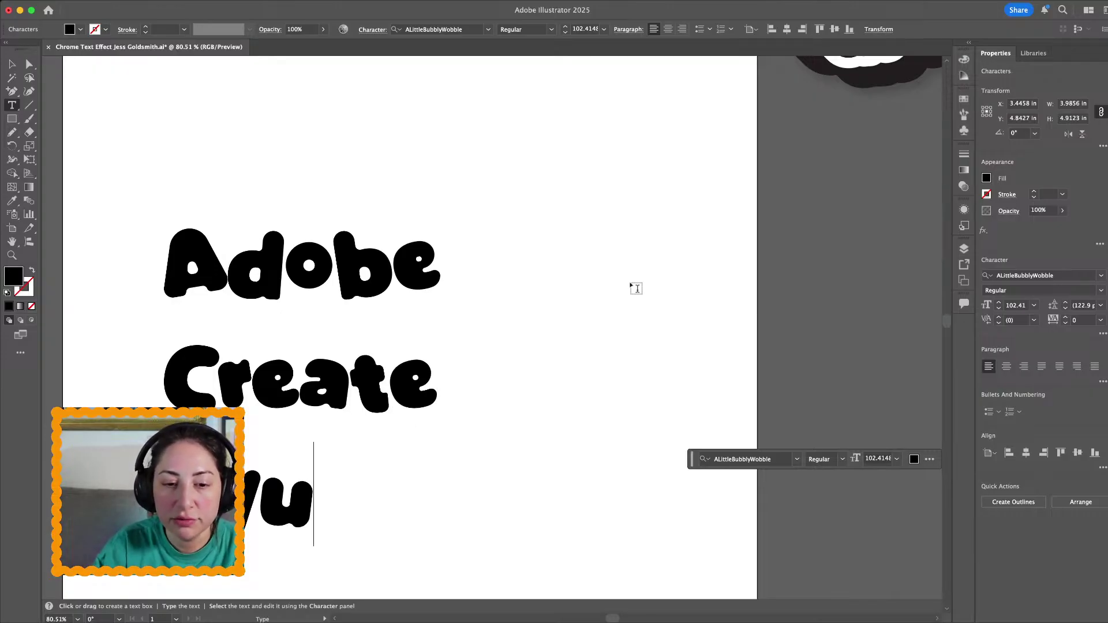
{"action": "key", "text": "BackSpace"}
{"action": "key", "text": "BackSpace"}
{"action": "type", "text": "St"}
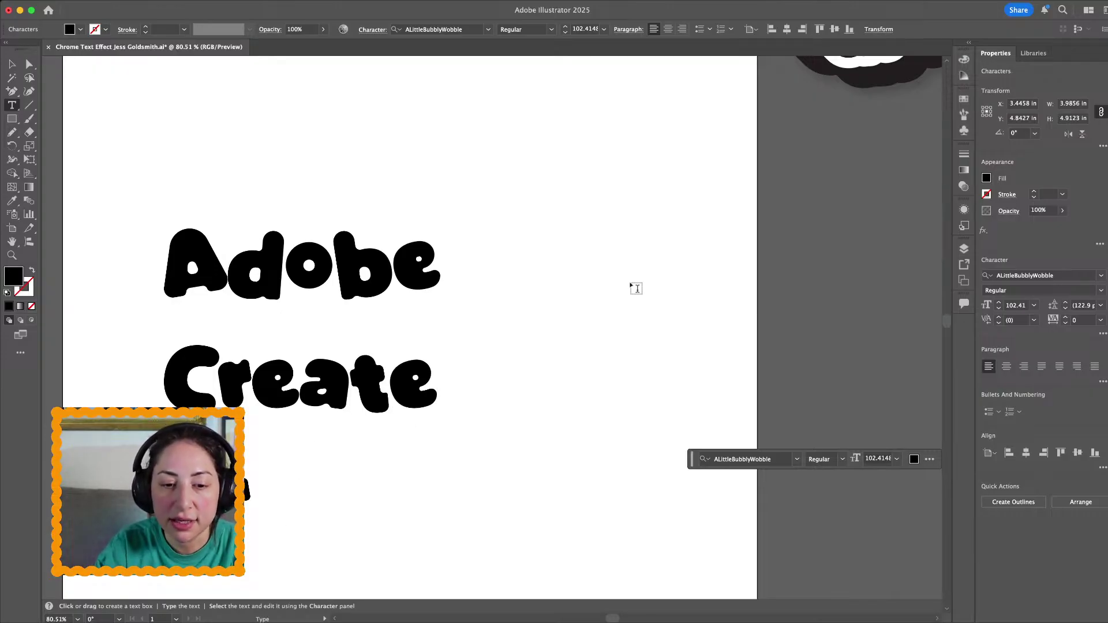
{"action": "type", "text": "anley"}
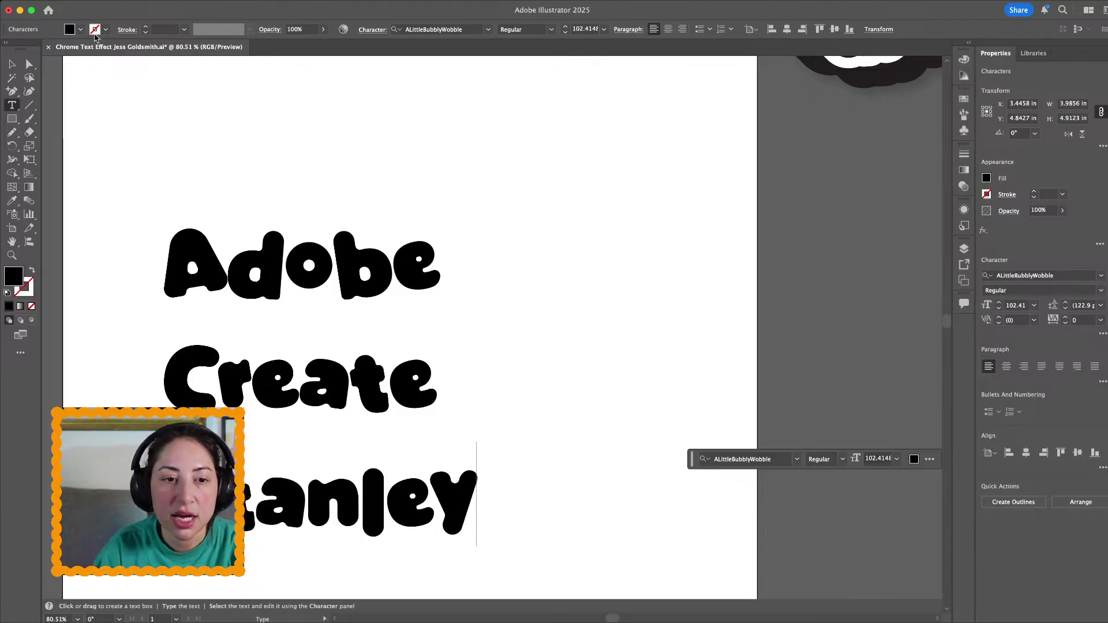
{"action": "key", "text": "Escape"}
Move the three-line black text off the artboard's right side and the chrome lettering to the artboard's upper-left corner
{"action": "scroll", "coordinate": [321, 245], "scroll_direction": "down", "scroll_amount": 2}
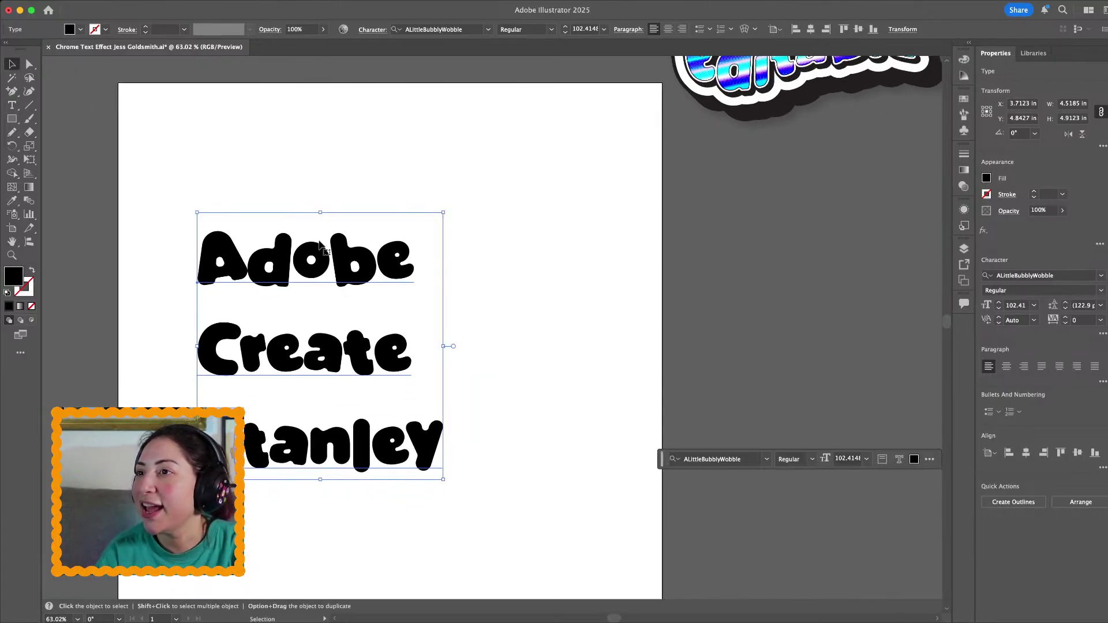
{"action": "scroll", "coordinate": [321, 245], "scroll_direction": "down", "scroll_amount": 3}
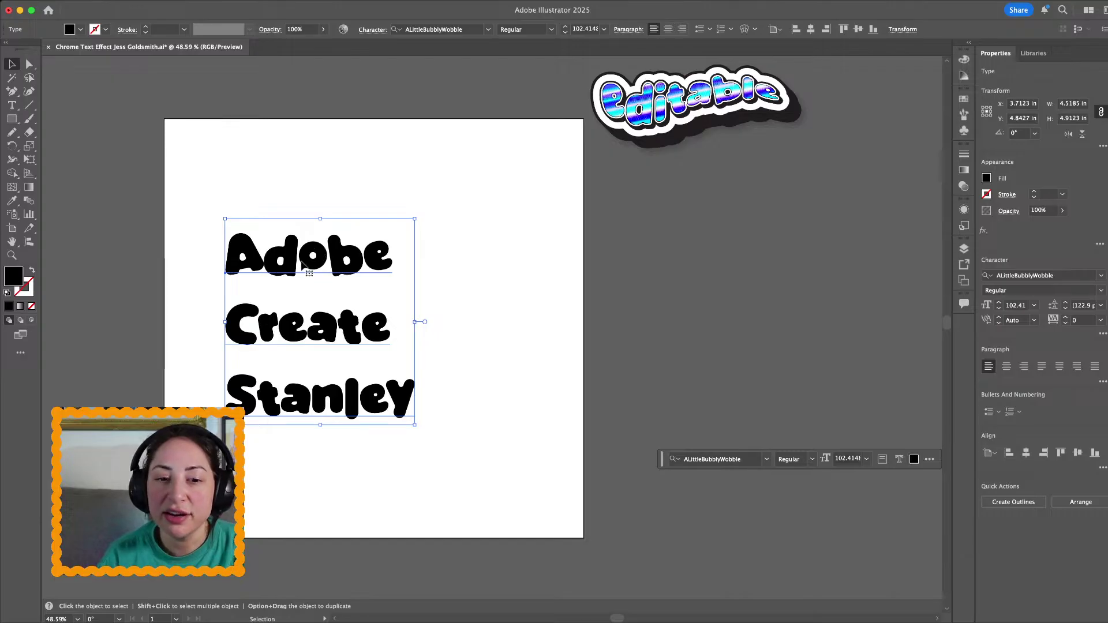
{"action": "left_click_drag", "start_coordinate": [306, 254], "coordinate": [707, 196]}
{"action": "left_click_drag", "start_coordinate": [677, 120], "coordinate": [249, 164]}
{"action": "scroll", "coordinate": [249, 165], "scroll_direction": "up", "scroll_amount": 2}
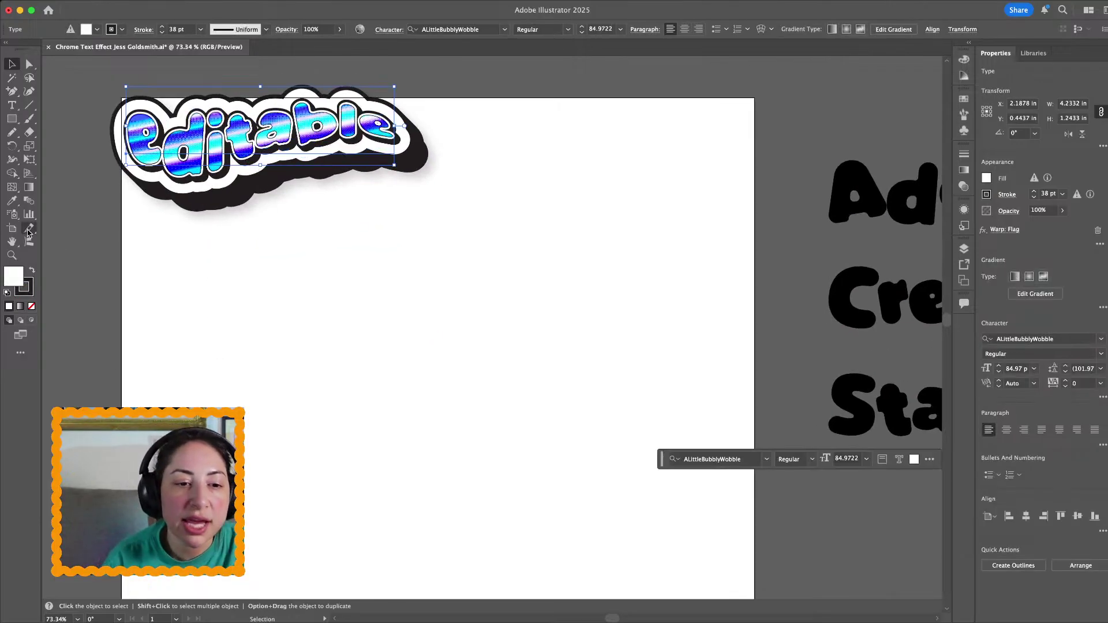
{"action": "left_click", "coordinate": [55, 249]}
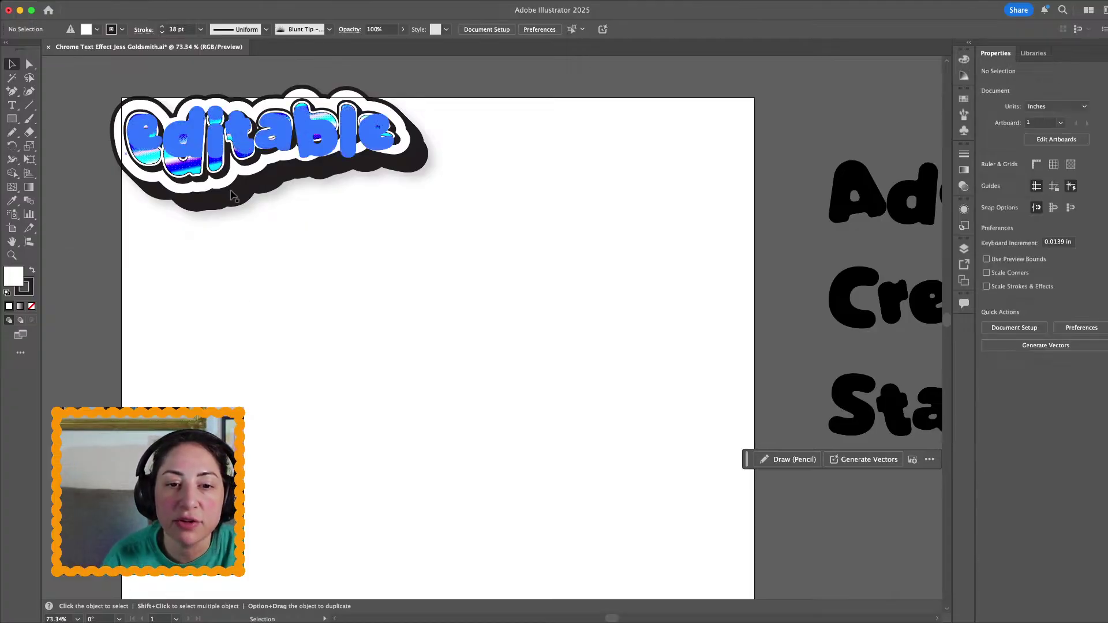
Draw a square about 0.79 in wide below the chrome lettering and swap its fill and stroke colours
{"action": "scroll", "coordinate": [233, 233], "scroll_direction": "up", "scroll_amount": 3}
{"action": "scroll", "coordinate": [234, 297], "scroll_direction": "down", "scroll_amount": 3}
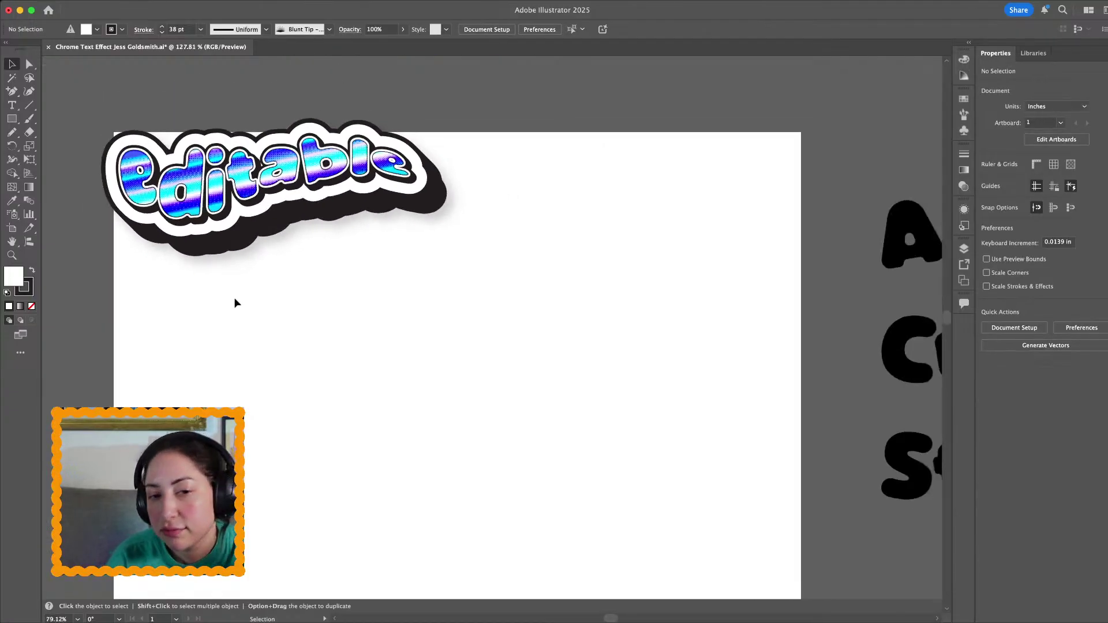
{"action": "scroll", "coordinate": [234, 302], "scroll_direction": "down", "scroll_amount": 2}
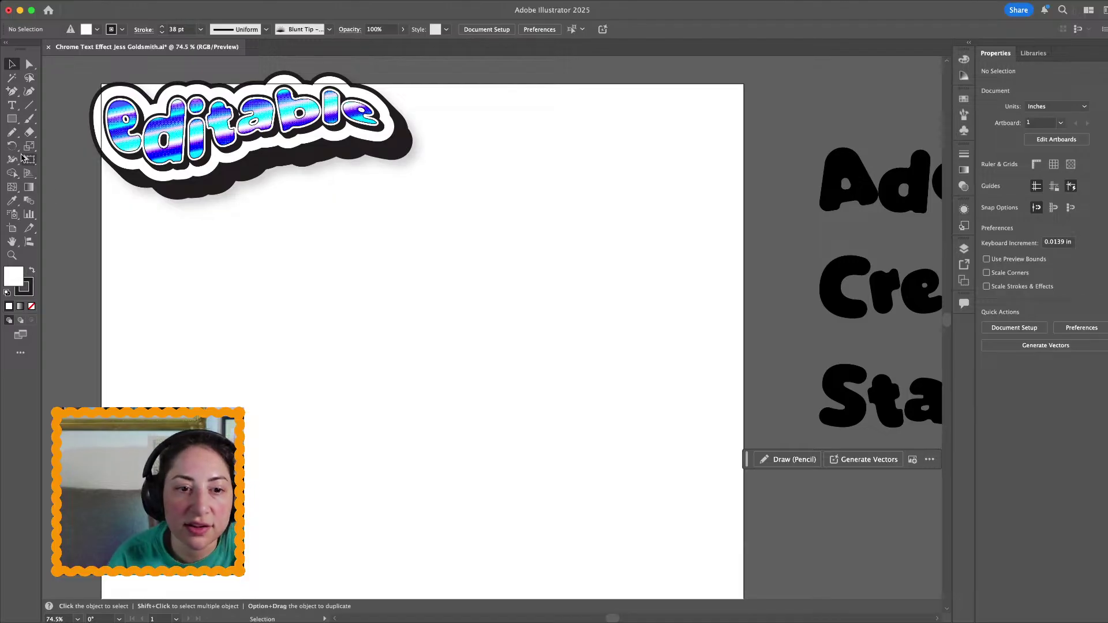
{"action": "left_click", "coordinate": [12, 120]}
{"action": "left_click_drag", "start_coordinate": [149, 241], "coordinate": [199, 292]}
{"action": "left_click", "coordinate": [33, 272]}
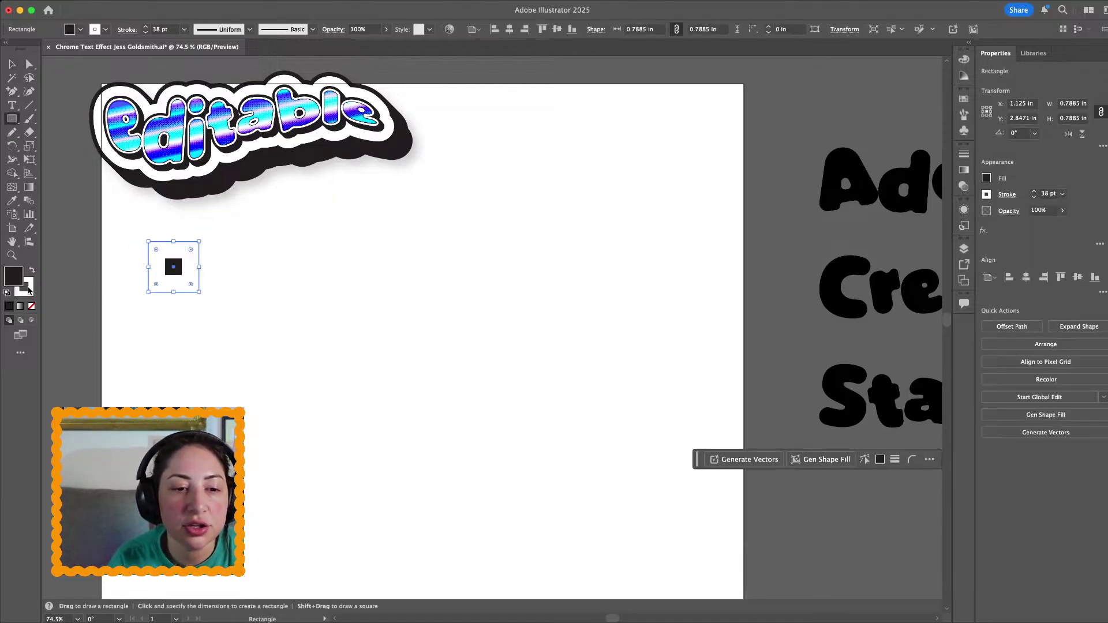
Remove the square's stroke and place a duplicate of the square just to its right, level with the original
{"action": "left_click", "coordinate": [32, 307]}
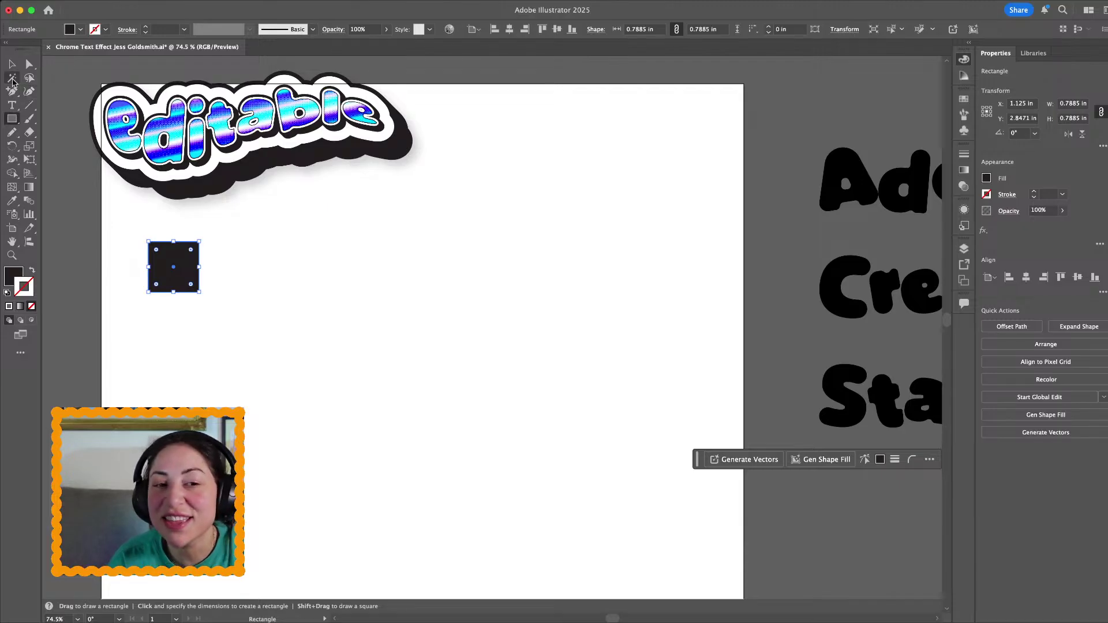
{"action": "left_click", "coordinate": [12, 64]}
{"action": "left_click", "coordinate": [258, 249]}
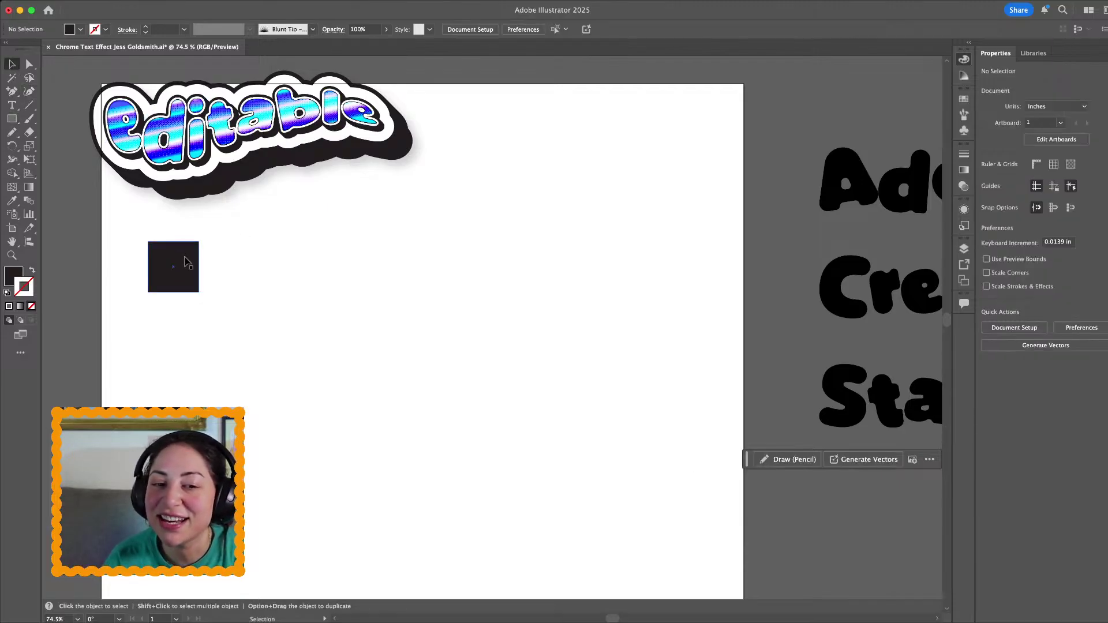
{"action": "left_click", "coordinate": [185, 260]}
{"action": "scroll", "coordinate": [184, 260], "scroll_direction": "up", "scroll_amount": 2}
{"action": "scroll", "coordinate": [184, 260], "scroll_direction": "up", "scroll_amount": 1}
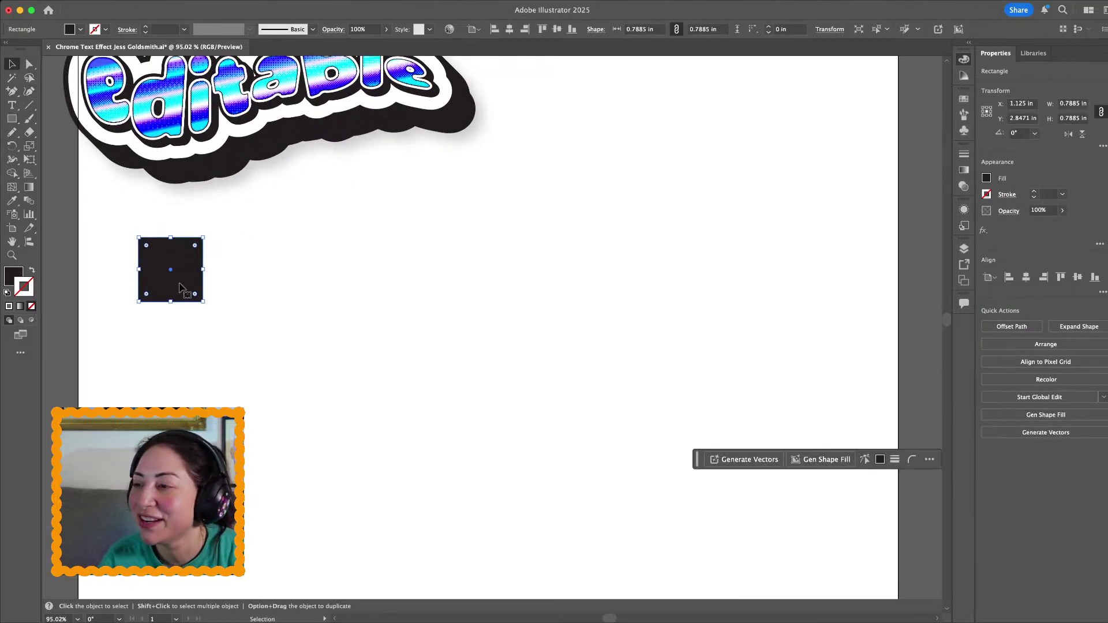
{"action": "left_click_drag", "start_coordinate": [182, 281], "coordinate": [266, 281]}
Fill the original square with crimson pink and its duplicate with light pink
{"action": "left_click", "coordinate": [162, 283]}
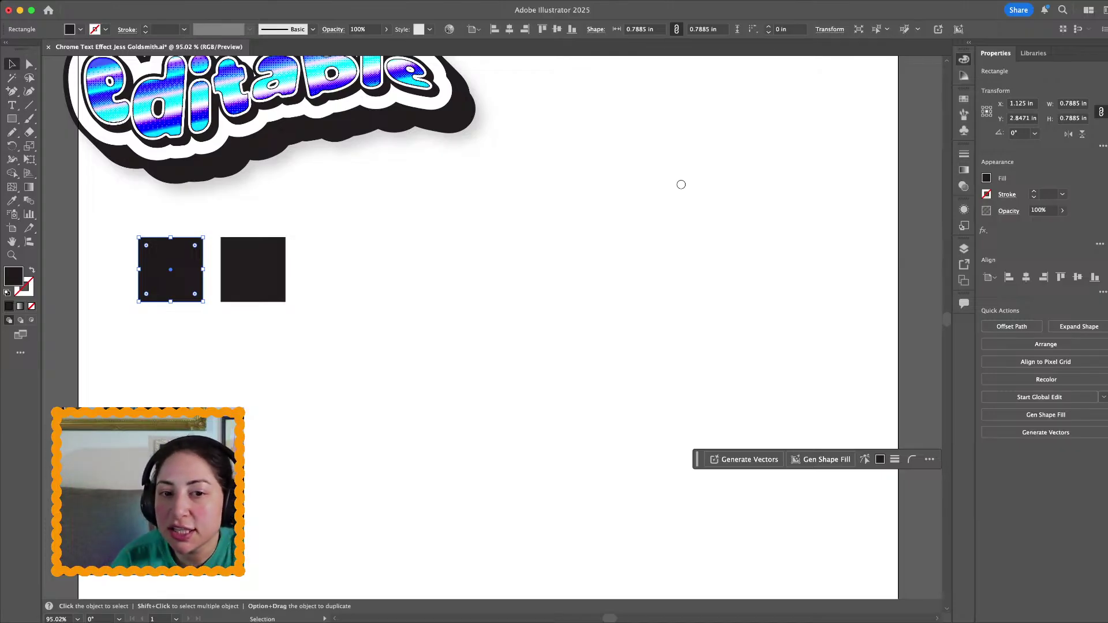
{"action": "left_click_drag", "start_coordinate": [681, 184], "coordinate": [680, 164]}
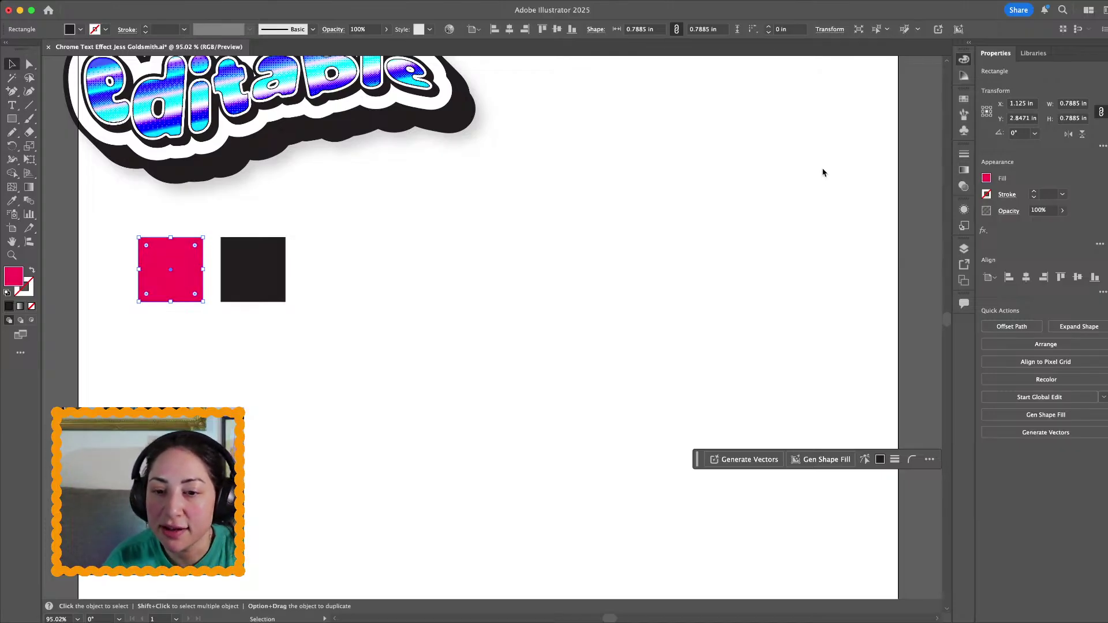
{"action": "left_click", "coordinate": [590, 269]}
{"action": "left_click", "coordinate": [254, 274]}
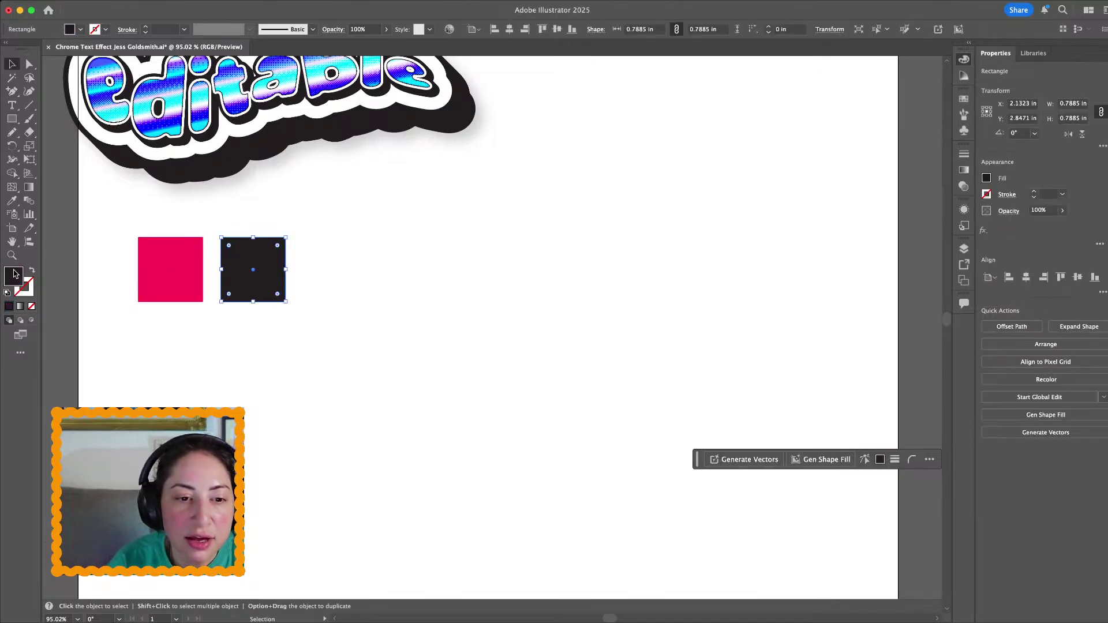
{"action": "left_click_drag", "start_coordinate": [680, 270], "coordinate": [613, 139]}
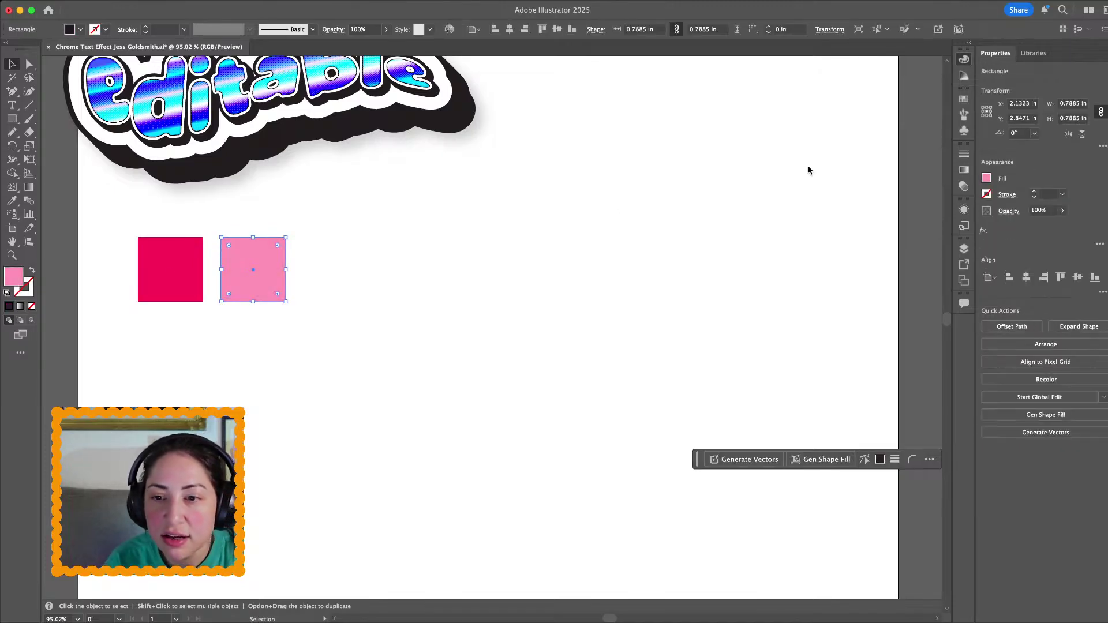
{"action": "left_click", "coordinate": [395, 346]}
Draw a rectangle about 3.5 by 1.13 in beside the two pink squares, filled with a white-to-black linear gradient
{"action": "left_click", "coordinate": [20, 306]}
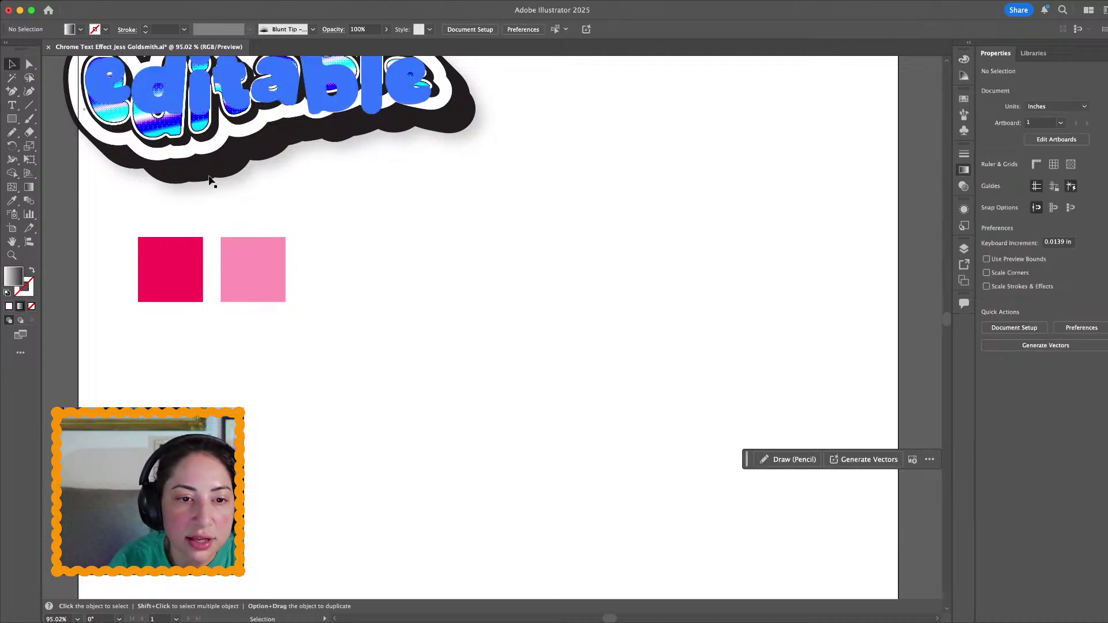
{"action": "left_click", "coordinate": [12, 119]}
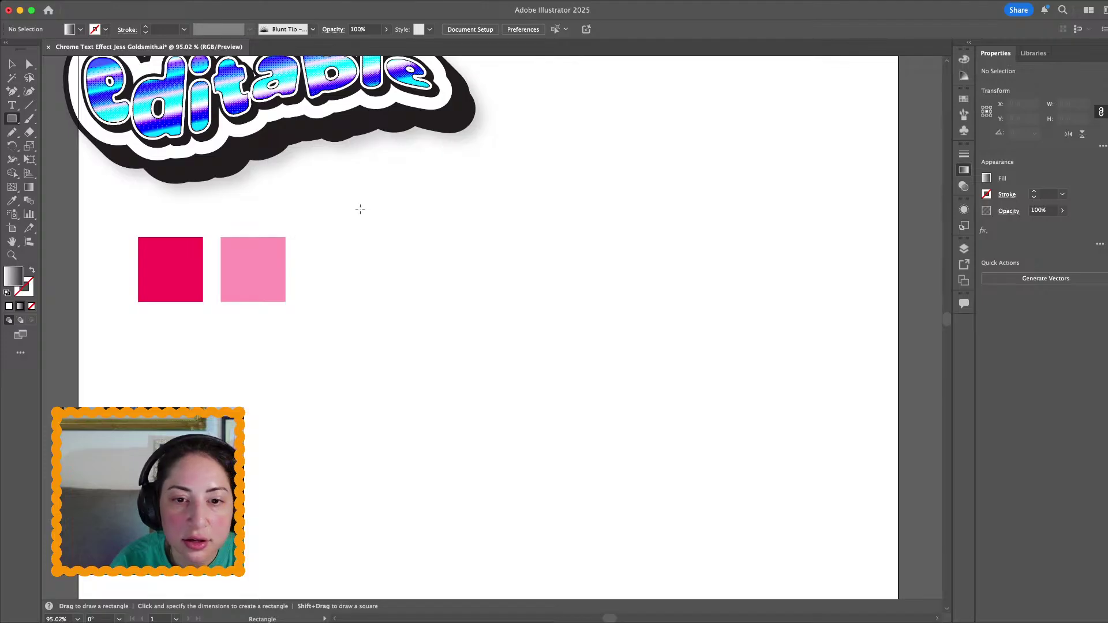
{"action": "left_click_drag", "start_coordinate": [360, 209], "coordinate": [647, 301]}
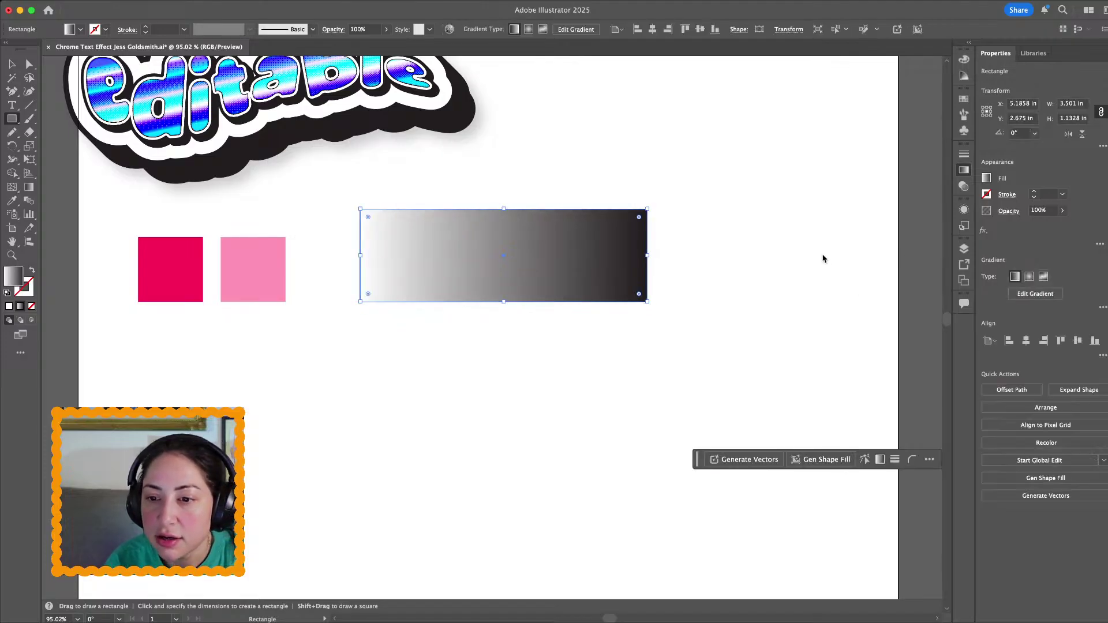
Sample crimson from the first square for the gradient's starting stop and add a nearby stop sampled from the light pink square
{"action": "key", "text": "g"}
{"action": "left_click", "coordinate": [185, 277]}
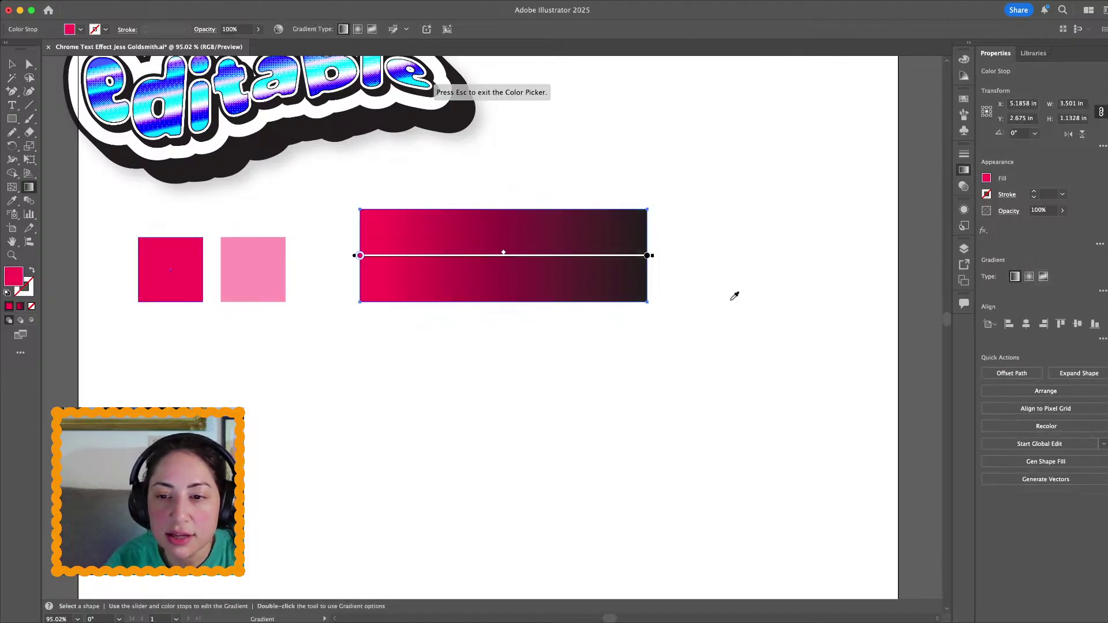
{"action": "key", "text": "Escape"}
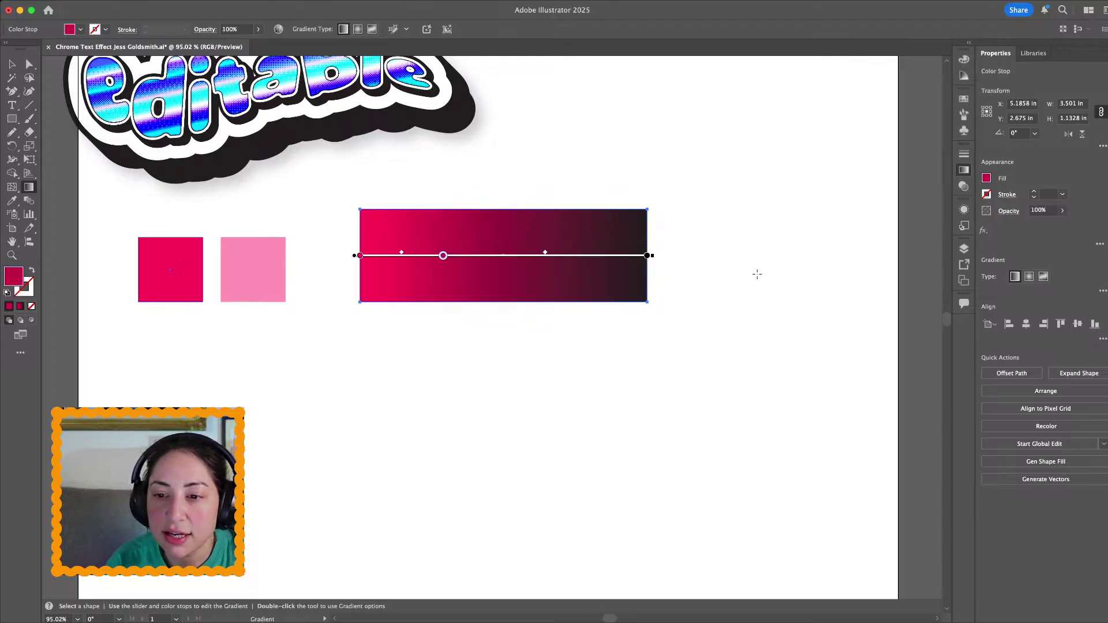
{"action": "key", "text": "i"}
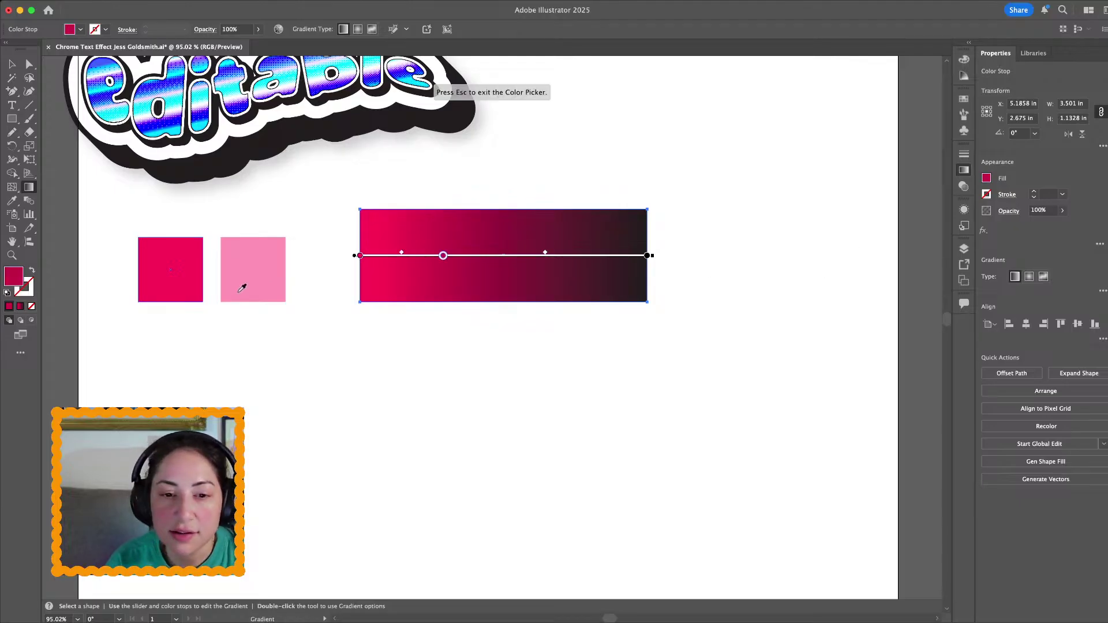
{"action": "left_click", "coordinate": [260, 277]}
Add an orange stop near the gradient's middle and a pale cream stop between the light pink and orange ones
{"action": "left_click", "coordinate": [499, 255]}
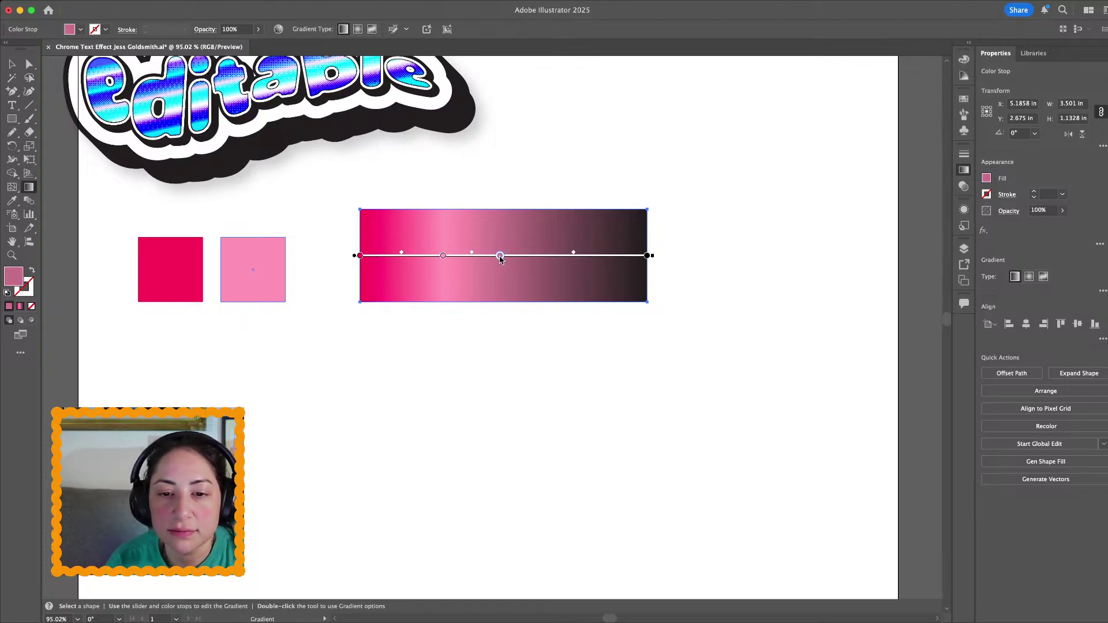
{"action": "mouse_move", "coordinate": [445, 312]}
{"action": "left_mouse_down"}
{"action": "mouse_move", "coordinate": [490, 296]}
{"action": "mouse_move", "coordinate": [443, 317]}
{"action": "left_mouse_up"}
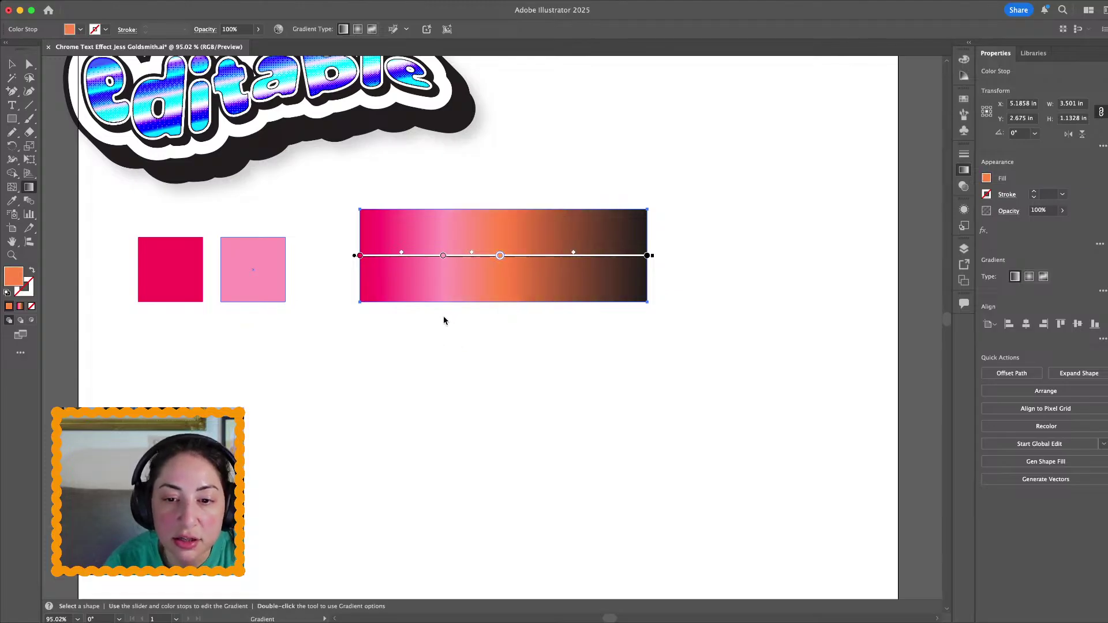
{"action": "left_click", "coordinate": [472, 259]}
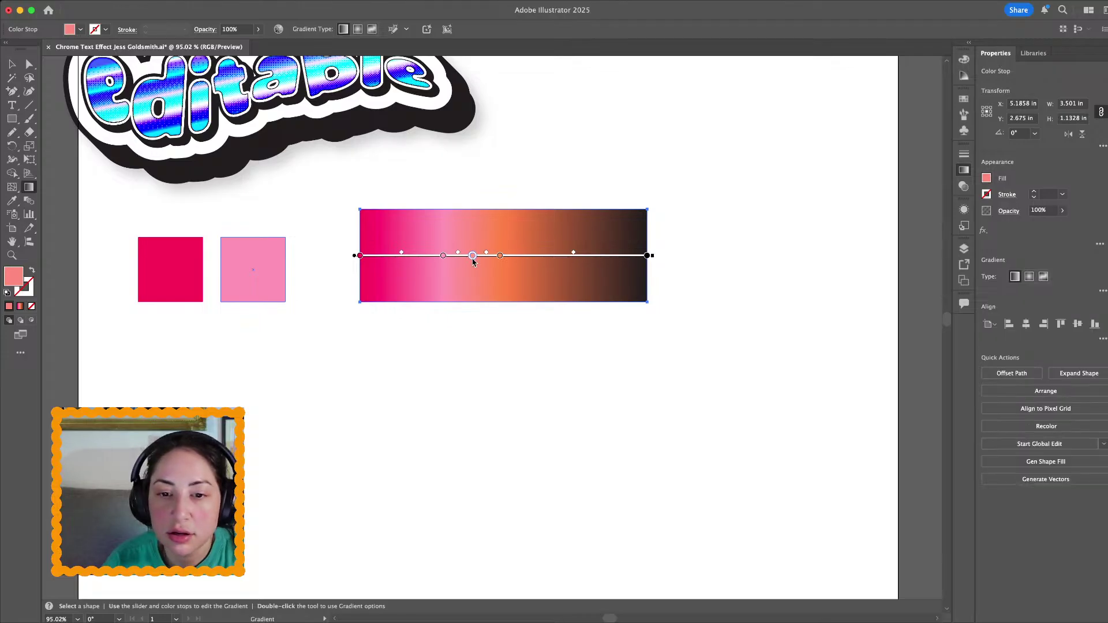
{"action": "left_click", "coordinate": [519, 309]}
{"action": "left_click", "coordinate": [431, 337]}
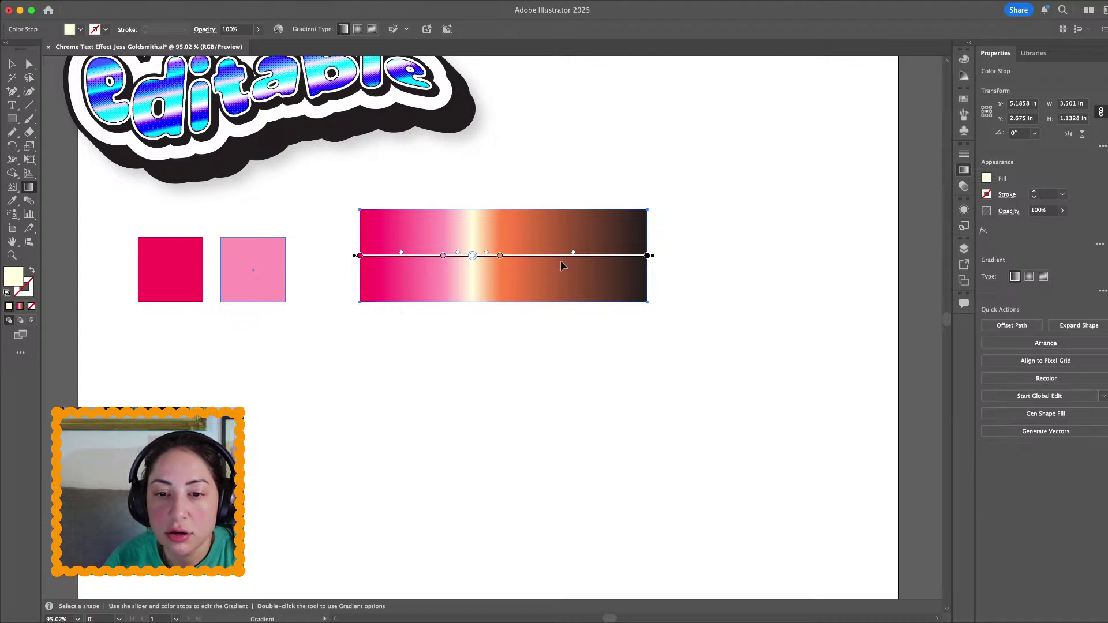
Recolour the gradient's black end stop magenta and add a light violet-pink stop shortly before it
{"action": "left_click", "coordinate": [929, 248]}
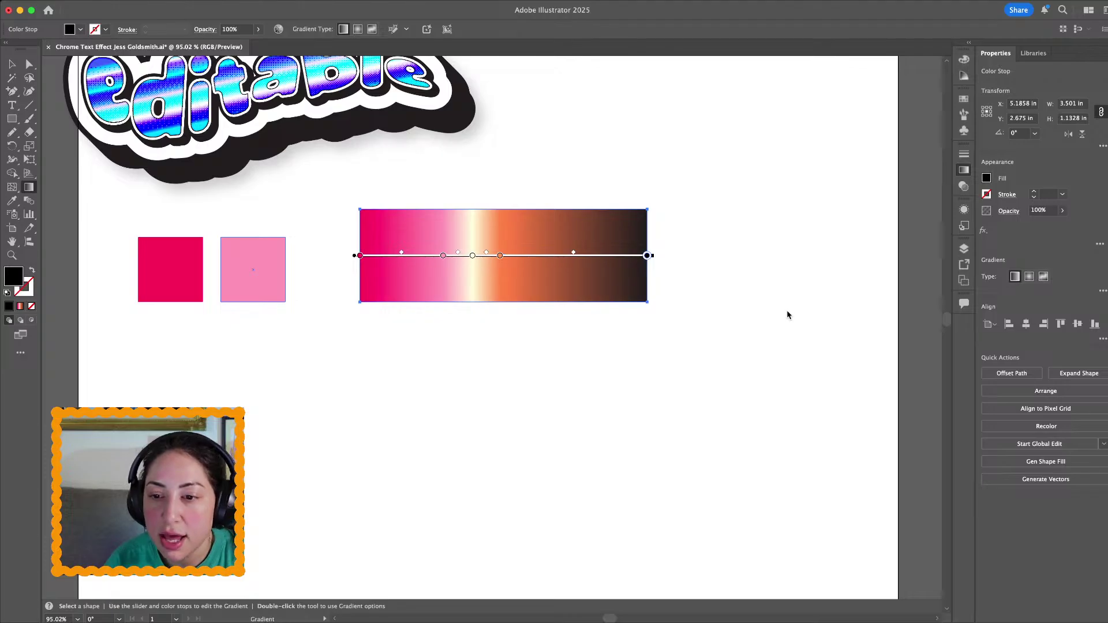
{"action": "left_click", "coordinate": [854, 279]}
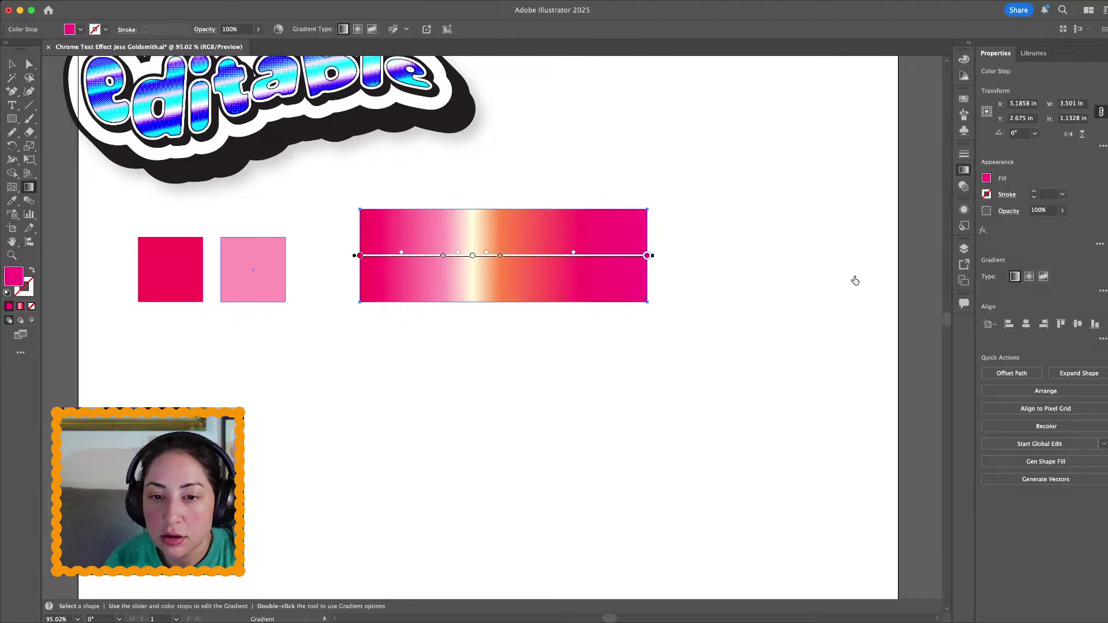
{"action": "left_click", "coordinate": [602, 256]}
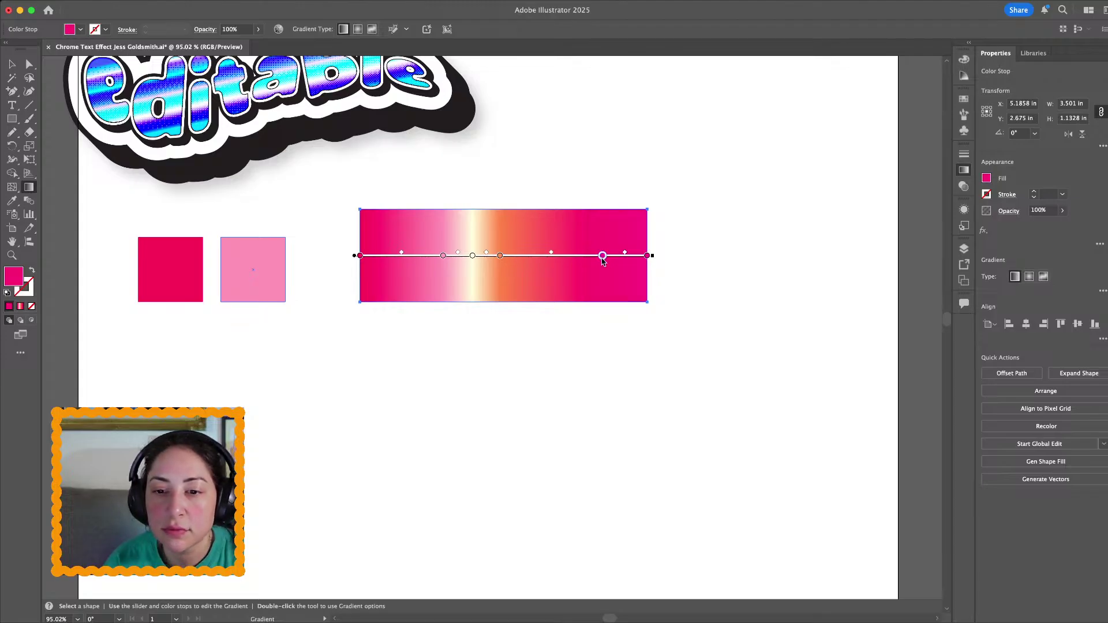
{"action": "left_click", "coordinate": [552, 316]}
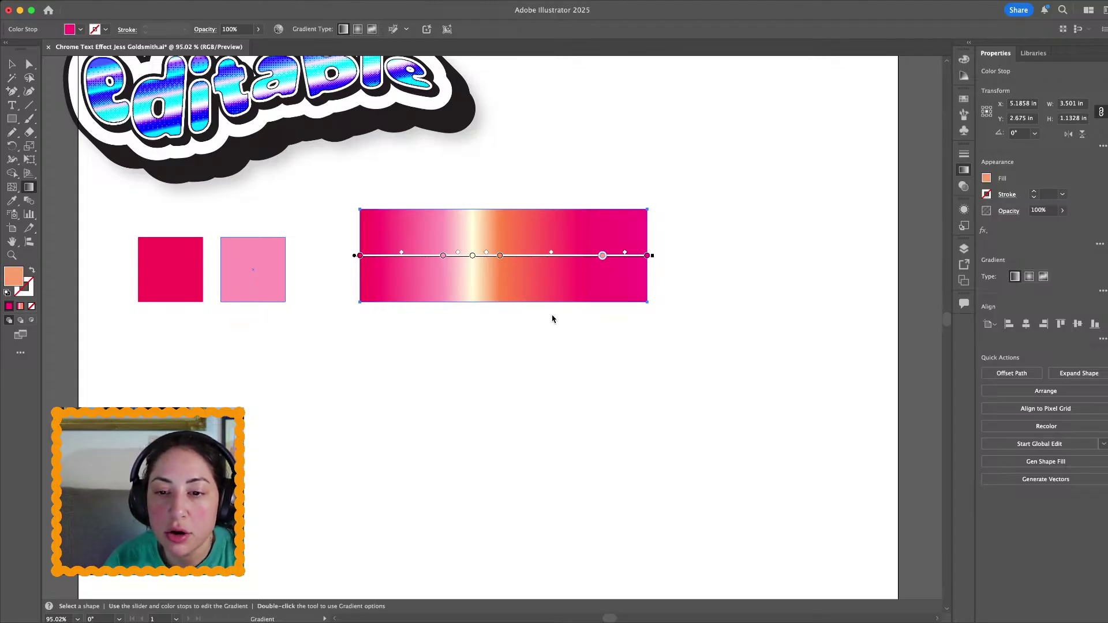
{"action": "left_click", "coordinate": [569, 334]}
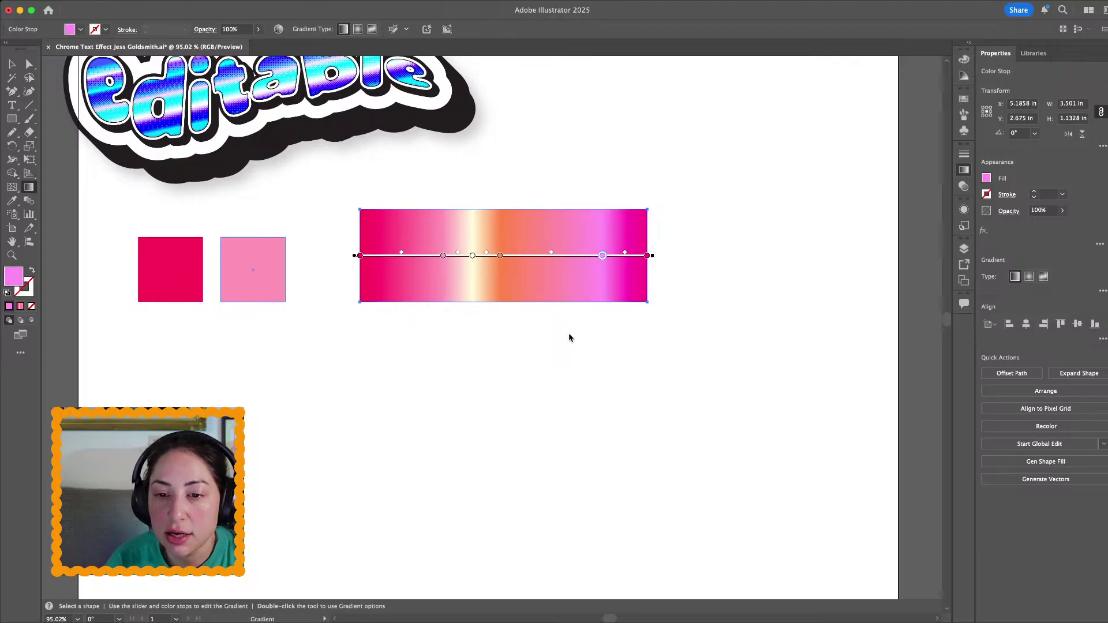
Add a red stop to the gradient between the orange and violet-pink stops
{"action": "left_click", "coordinate": [564, 260]}
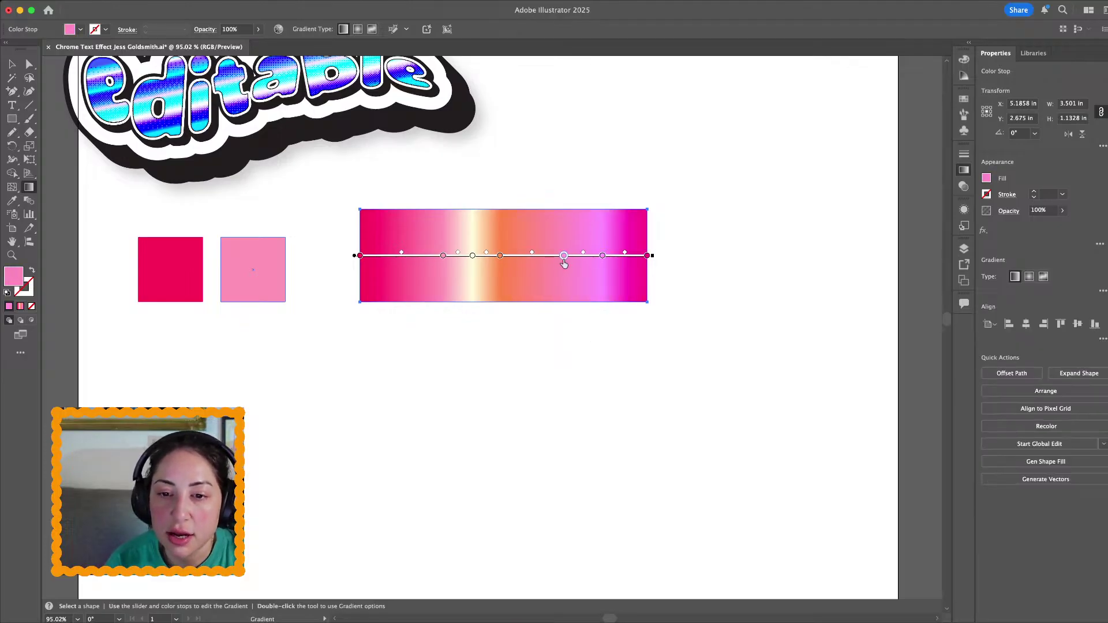
{"action": "left_click", "coordinate": [488, 315]}
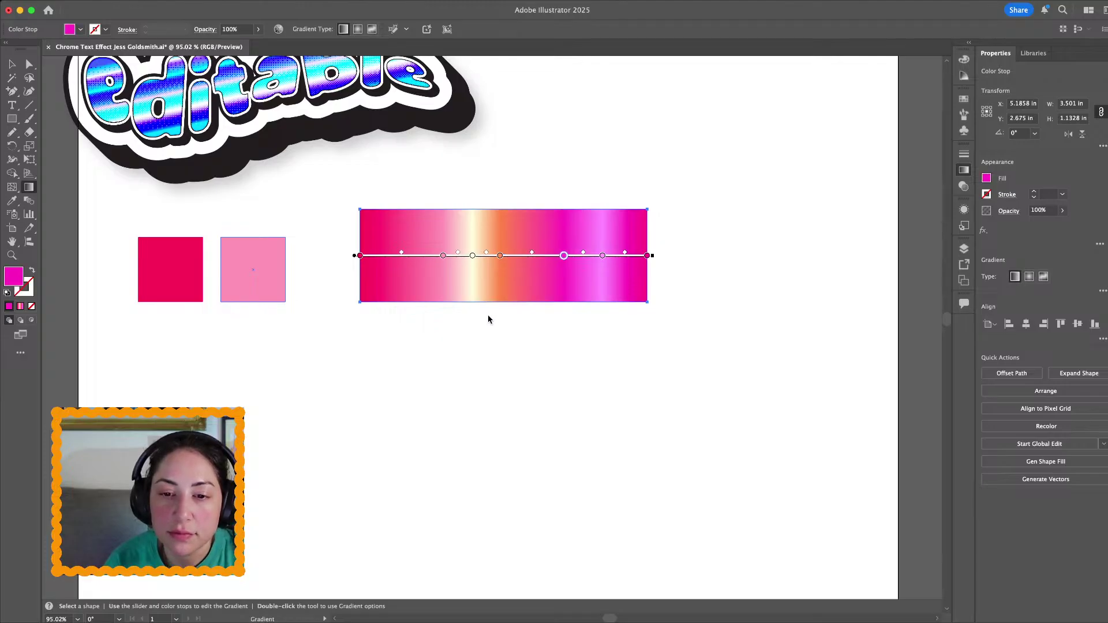
{"action": "left_click", "coordinate": [491, 318]}
{"action": "left_click", "coordinate": [496, 336]}
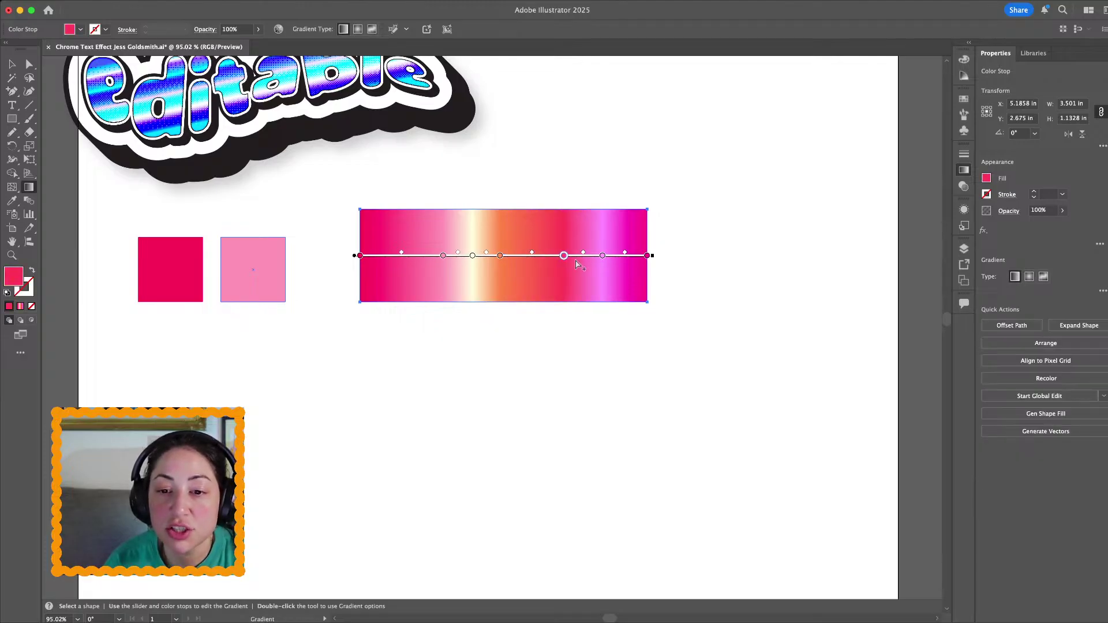
Add a white stop between the orange and red stops and pull the neighbouring midpoints in to make a narrow highlight
{"action": "left_click", "coordinate": [534, 262]}
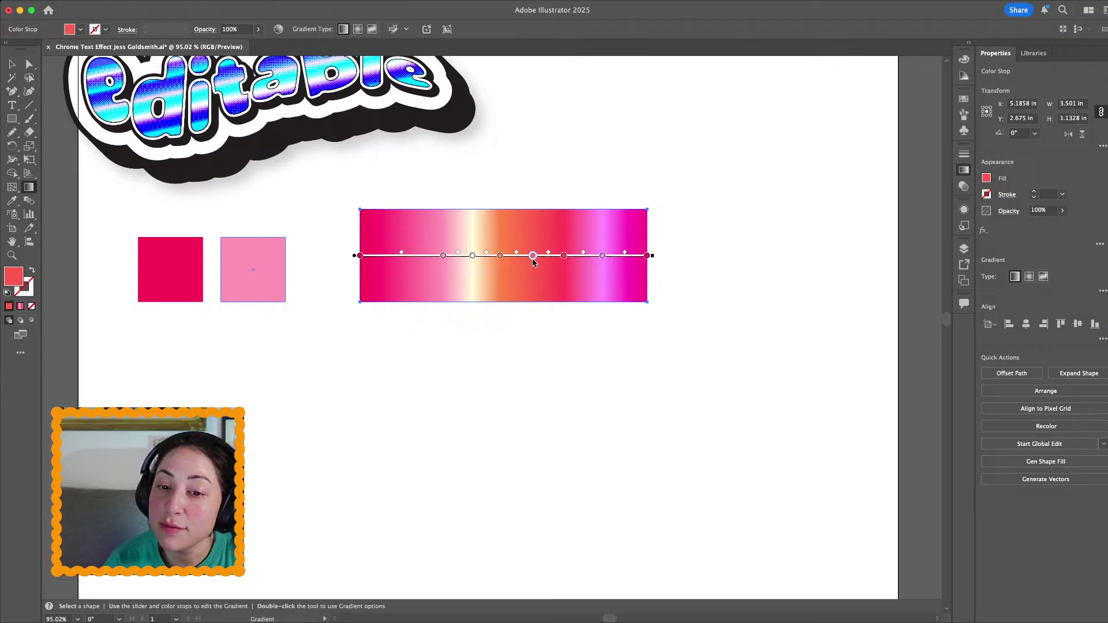
{"action": "left_click", "coordinate": [480, 319]}
{"action": "left_click", "coordinate": [491, 336]}
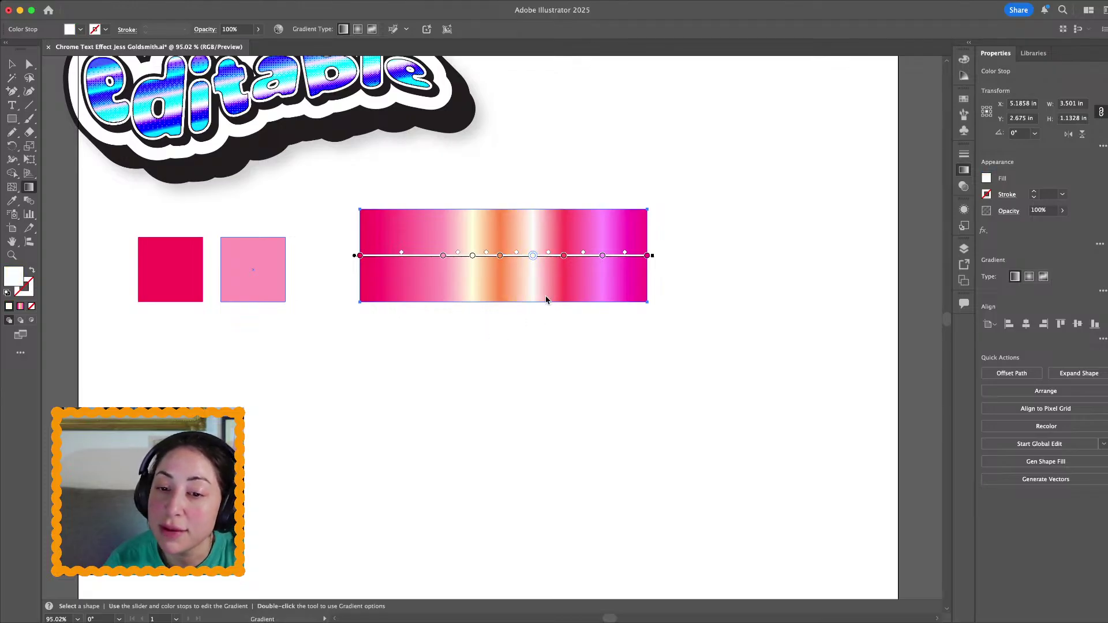
{"action": "left_click_drag", "start_coordinate": [516, 252], "coordinate": [535, 256]}
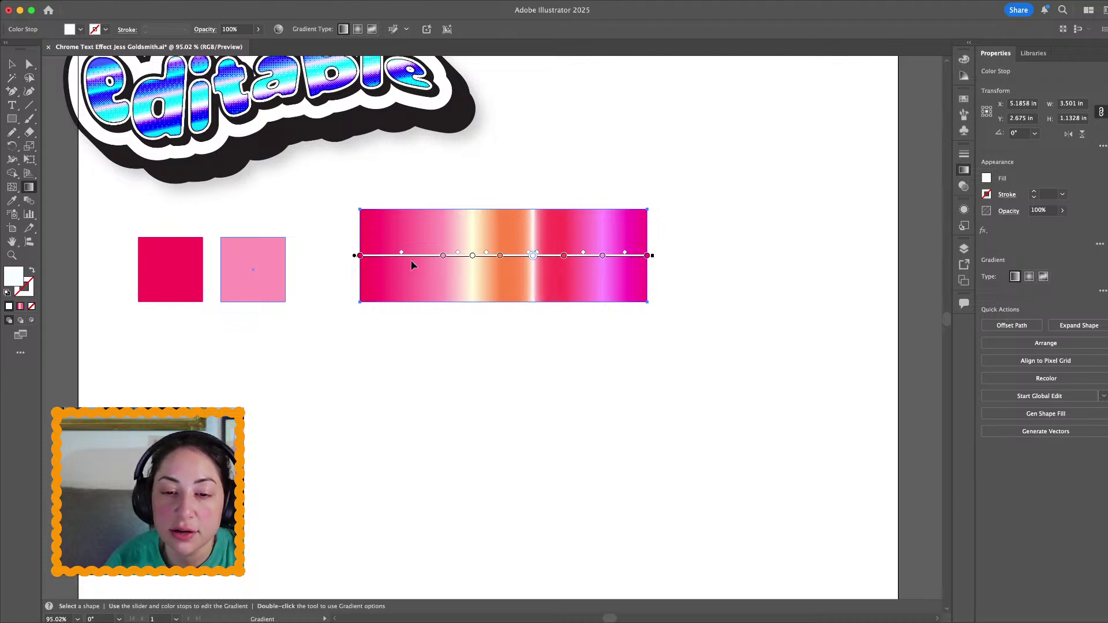
Add a white stop near the gradient's crimson start and move its midpoint towards the light pink stop closer to sharpen the highlight
{"action": "left_click", "coordinate": [390, 260]}
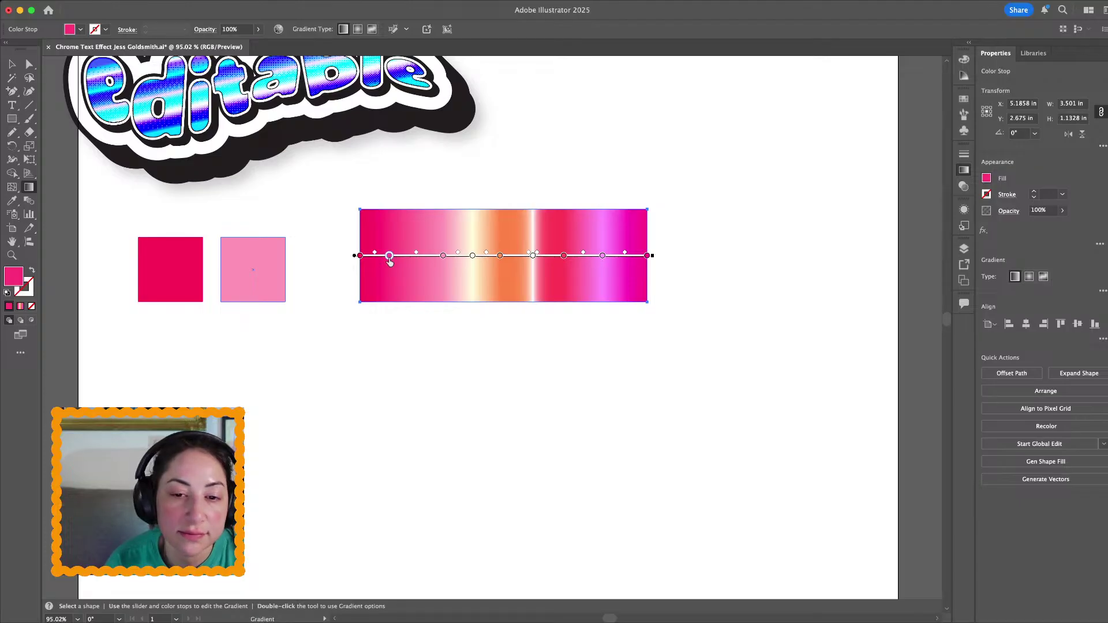
{"action": "double_click", "coordinate": [390, 258]}
{"action": "left_click_drag", "start_coordinate": [342, 316], "coordinate": [395, 315]}
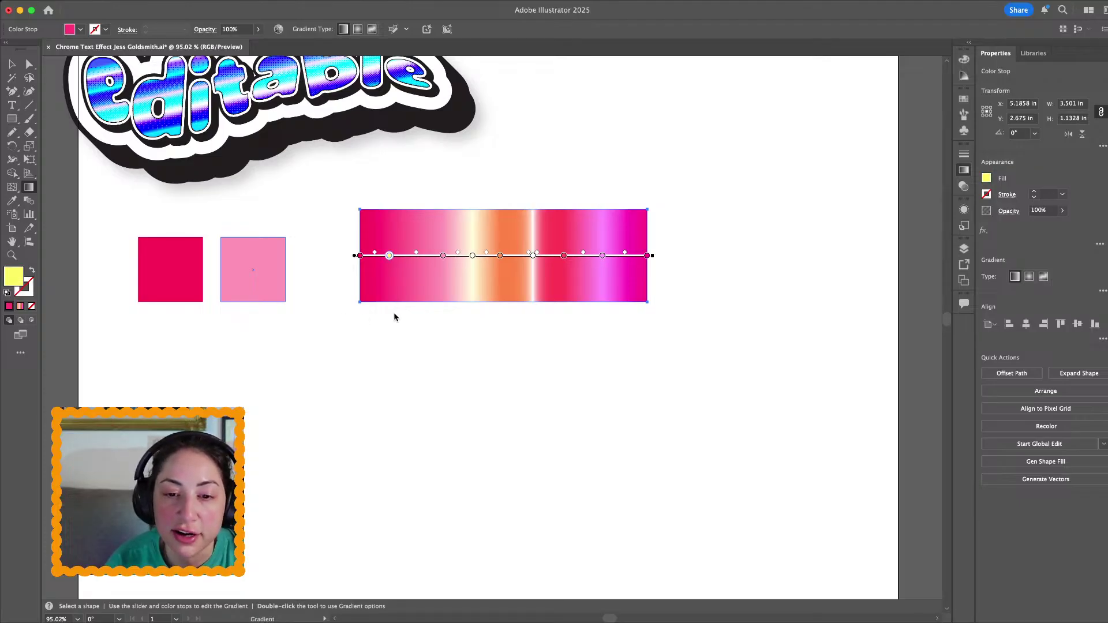
{"action": "left_click", "coordinate": [354, 334]}
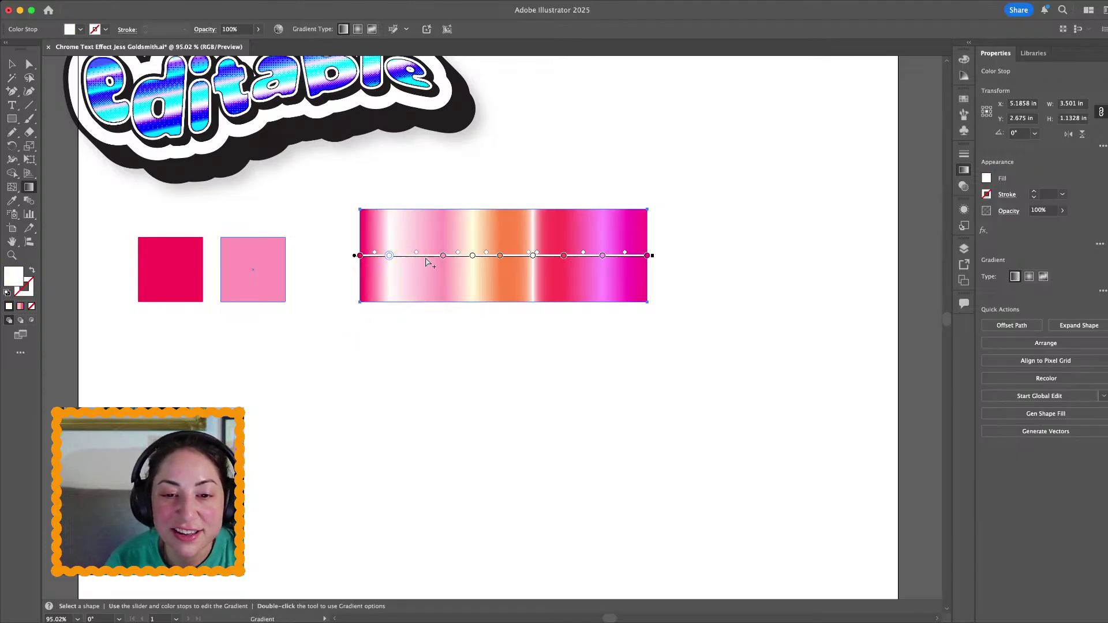
{"action": "left_click_drag", "start_coordinate": [417, 254], "coordinate": [396, 252]}
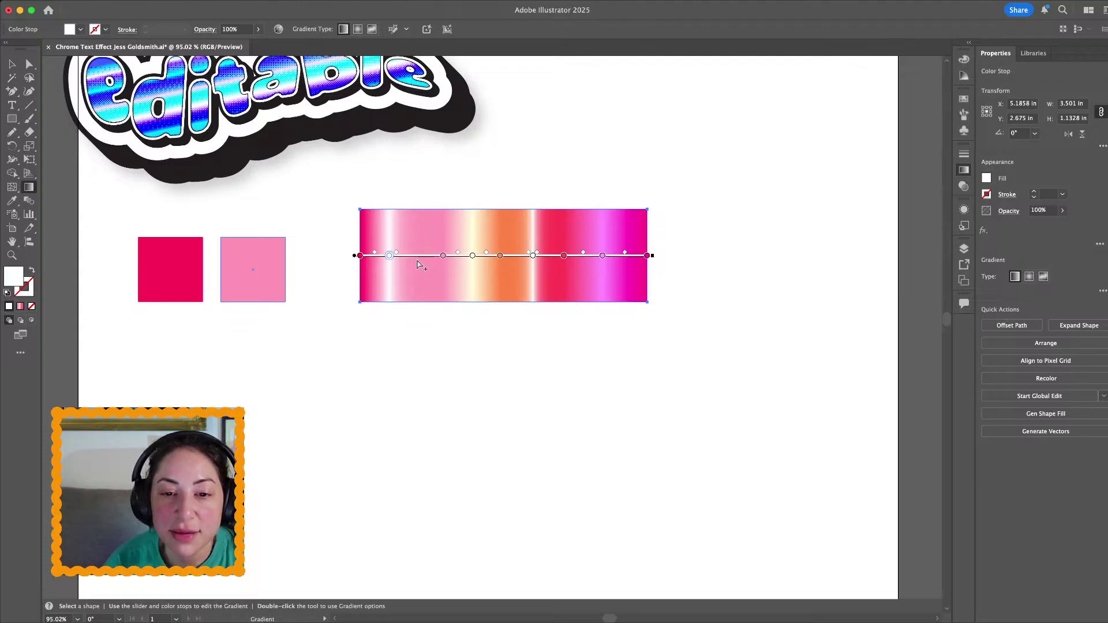
Add a magenta stop between the first white stop and the light pink stop, and finish editing the gradient
{"action": "left_click", "coordinate": [420, 257]}
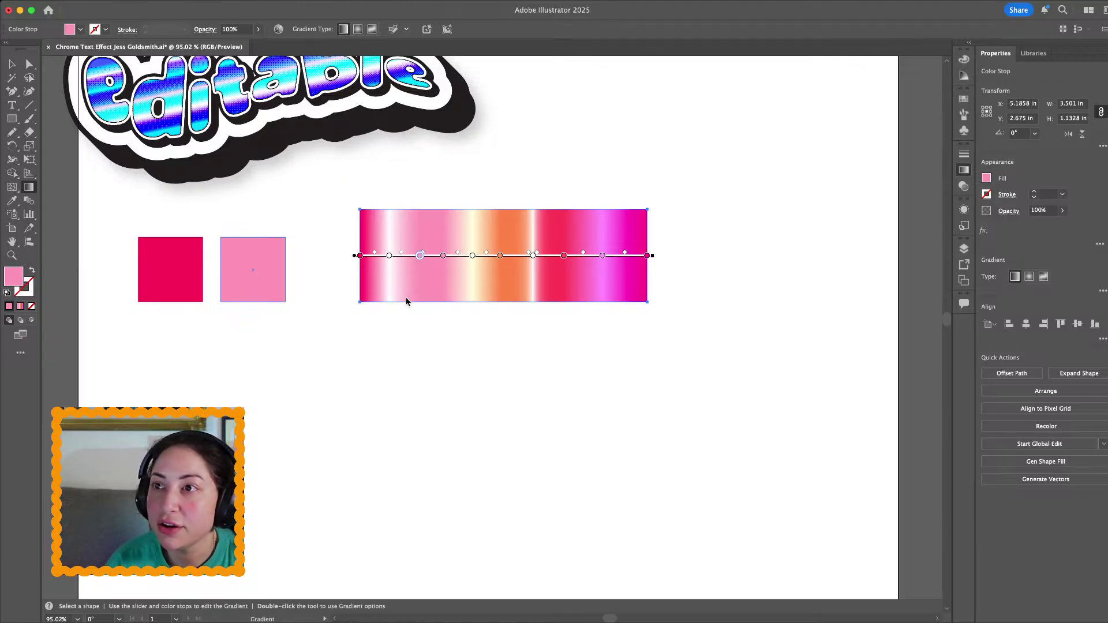
{"action": "key", "text": "super+z"}
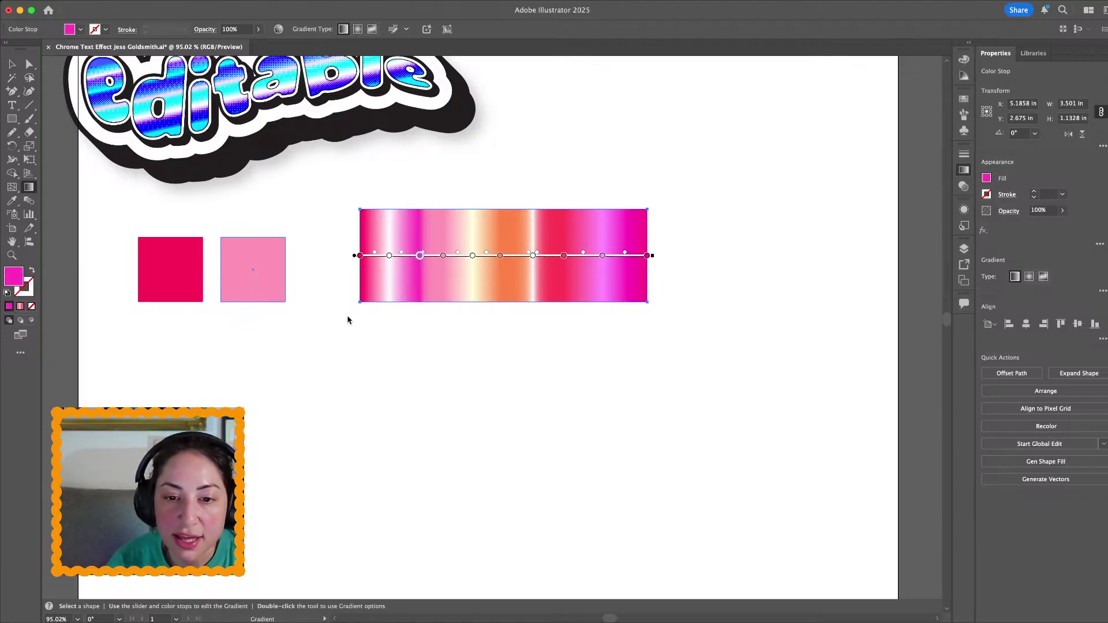
{"action": "left_click", "coordinate": [12, 63]}
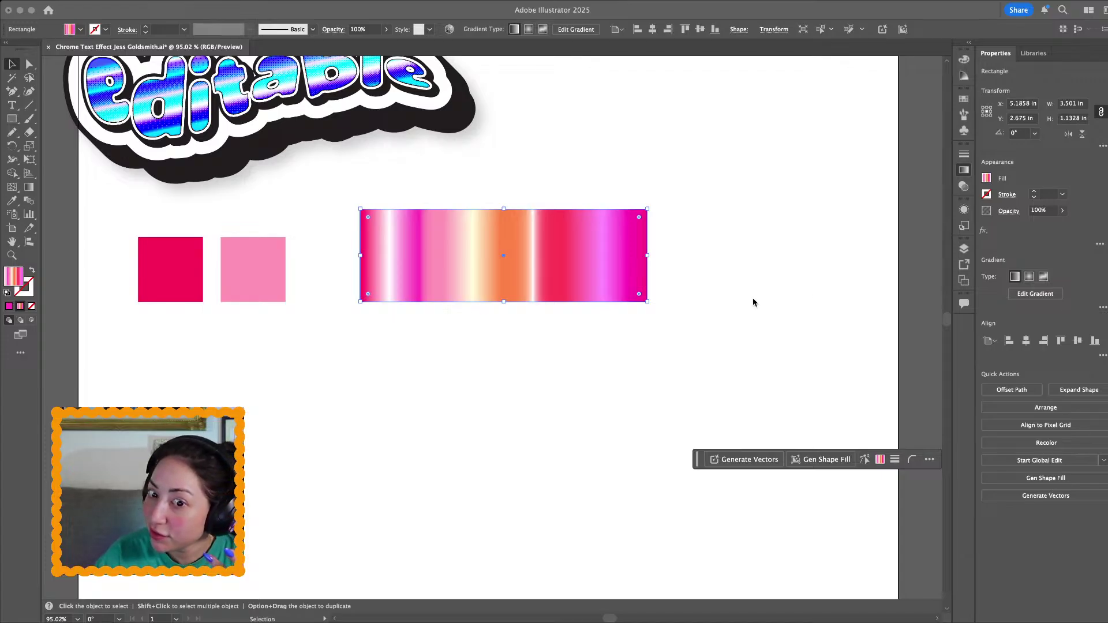
{"action": "scroll", "coordinate": [592, 331], "scroll_direction": "up", "scroll_amount": 3}
{"action": "scroll", "coordinate": [592, 332], "scroll_direction": "right", "scroll_amount": 2}
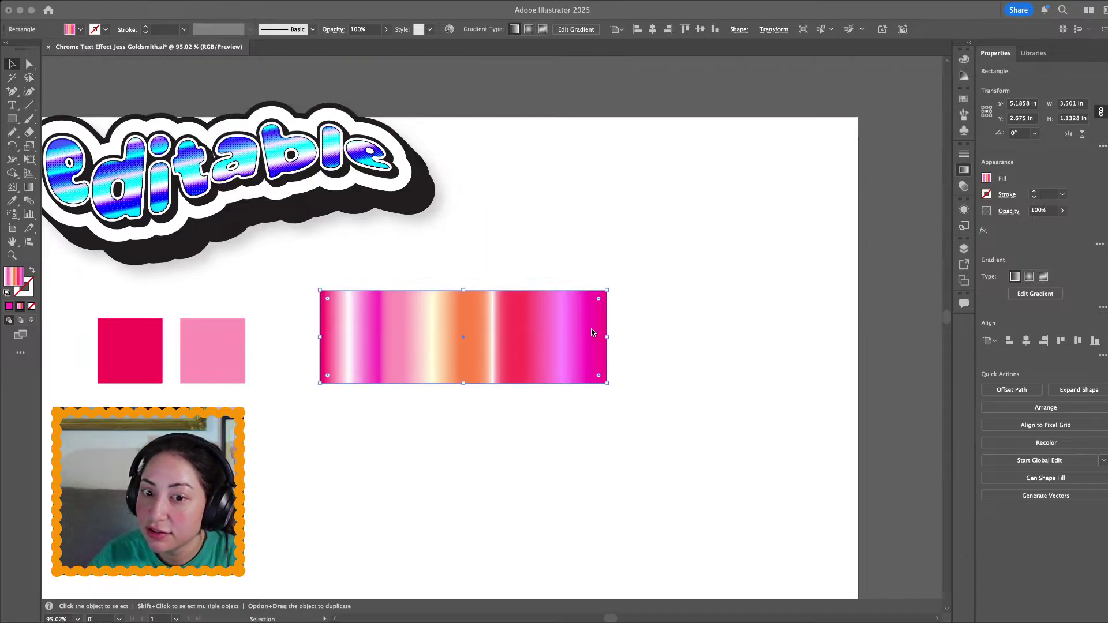
{"action": "scroll", "coordinate": [591, 332], "scroll_direction": "down", "scroll_amount": 1}
{"action": "scroll", "coordinate": [592, 332], "scroll_direction": "left", "scroll_amount": 1}
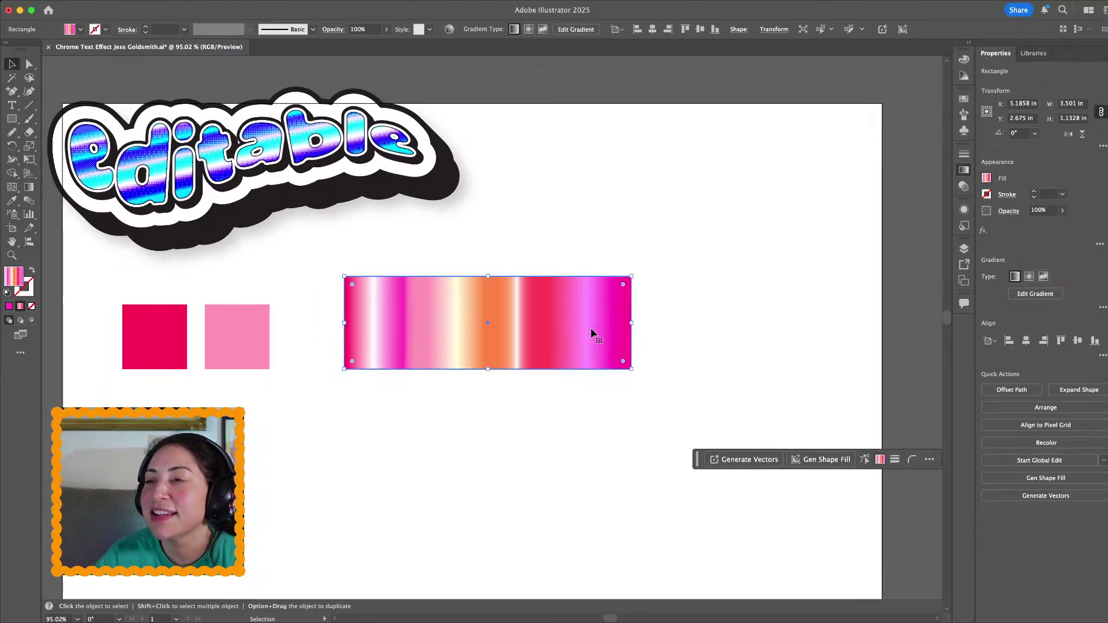
{"action": "scroll", "coordinate": [592, 332], "scroll_direction": "left", "scroll_amount": 2}
{"action": "scroll", "coordinate": [591, 332], "scroll_direction": "down", "scroll_amount": 1}
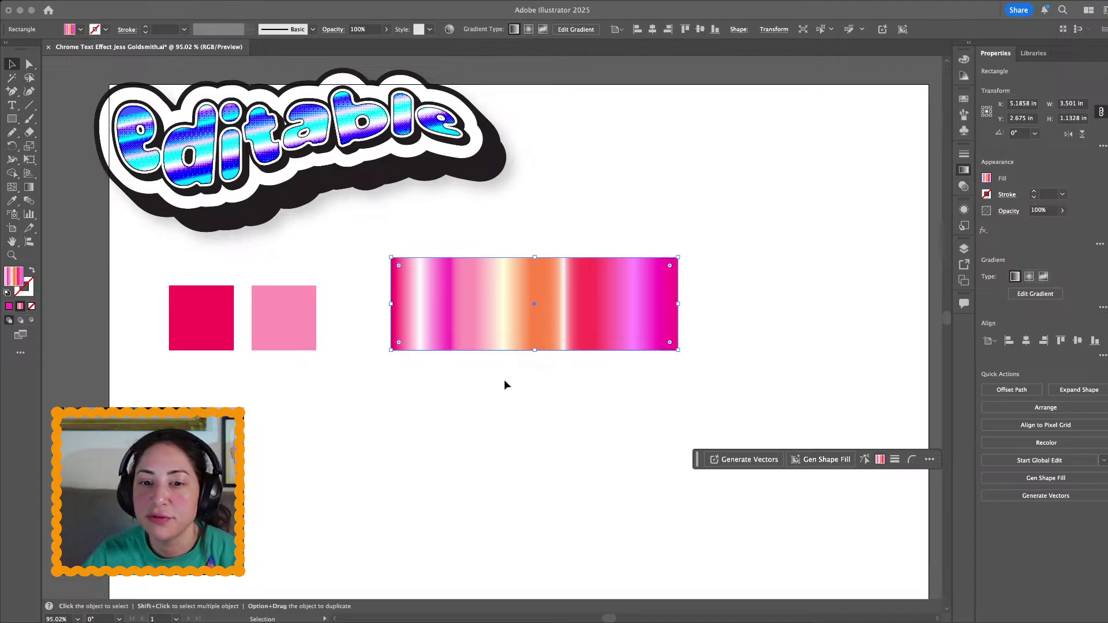
{"action": "scroll", "coordinate": [501, 380], "scroll_direction": "down", "scroll_amount": 1}
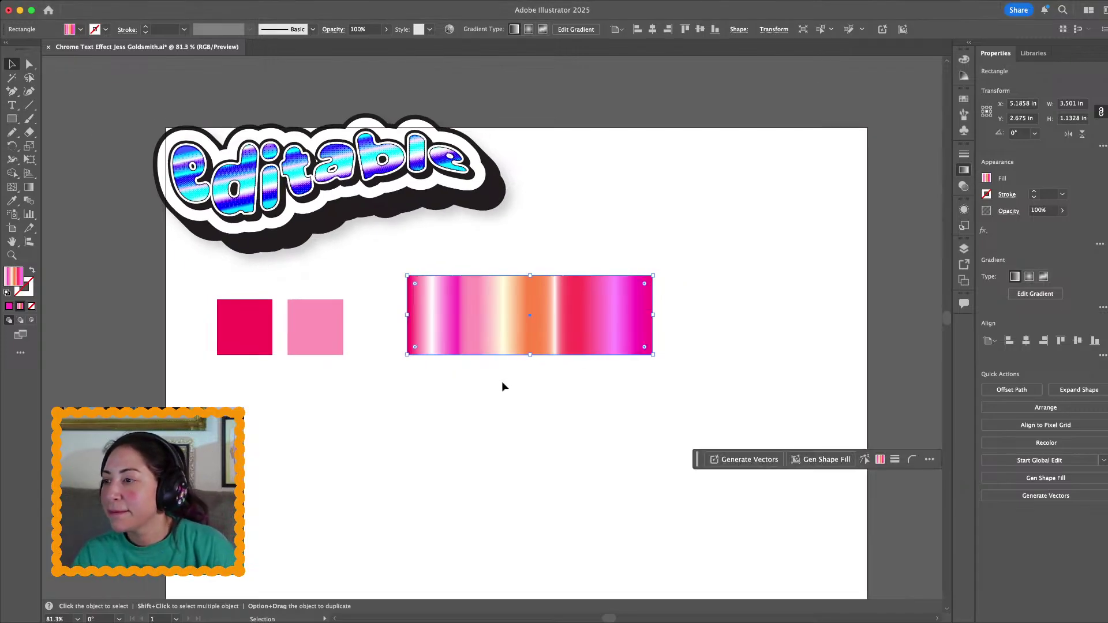
{"action": "scroll", "coordinate": [501, 381], "scroll_direction": "up", "scroll_amount": 2}
{"action": "scroll", "coordinate": [501, 380], "scroll_direction": "up", "scroll_amount": 1}
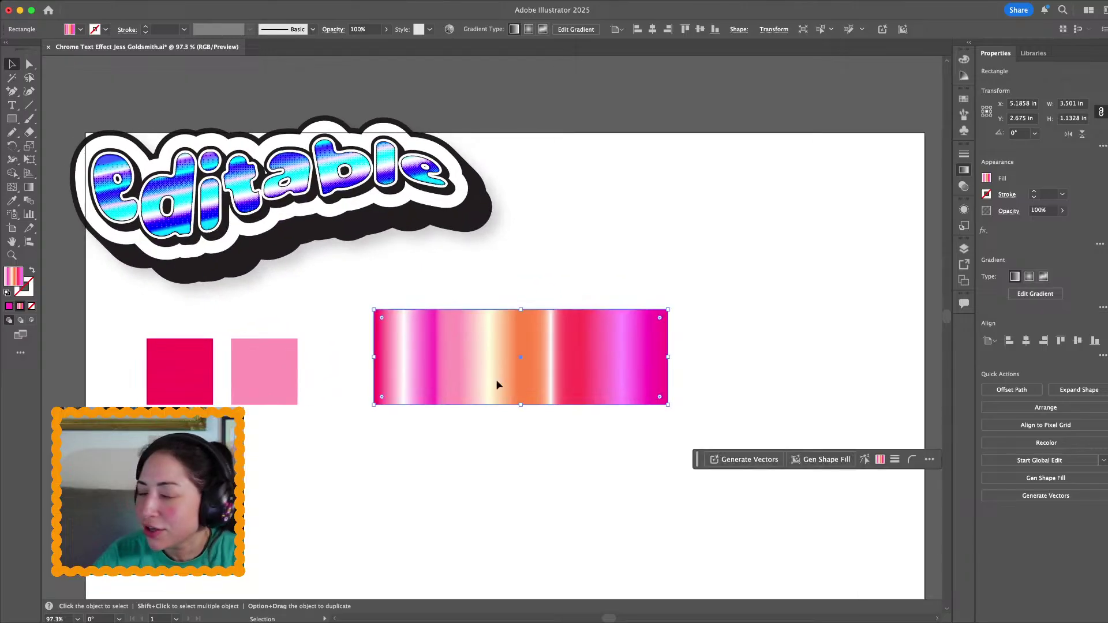
Delete the crimson and light pink swatch squares and move the gradient rectangle up beside the "editable" lettering
{"action": "left_click", "coordinate": [212, 376]}
{"action": "scroll", "coordinate": [213, 375], "scroll_direction": "down", "scroll_amount": 3}
{"action": "left_click_drag", "start_coordinate": [245, 418], "coordinate": [178, 362]}
{"action": "key", "text": "Delete"}
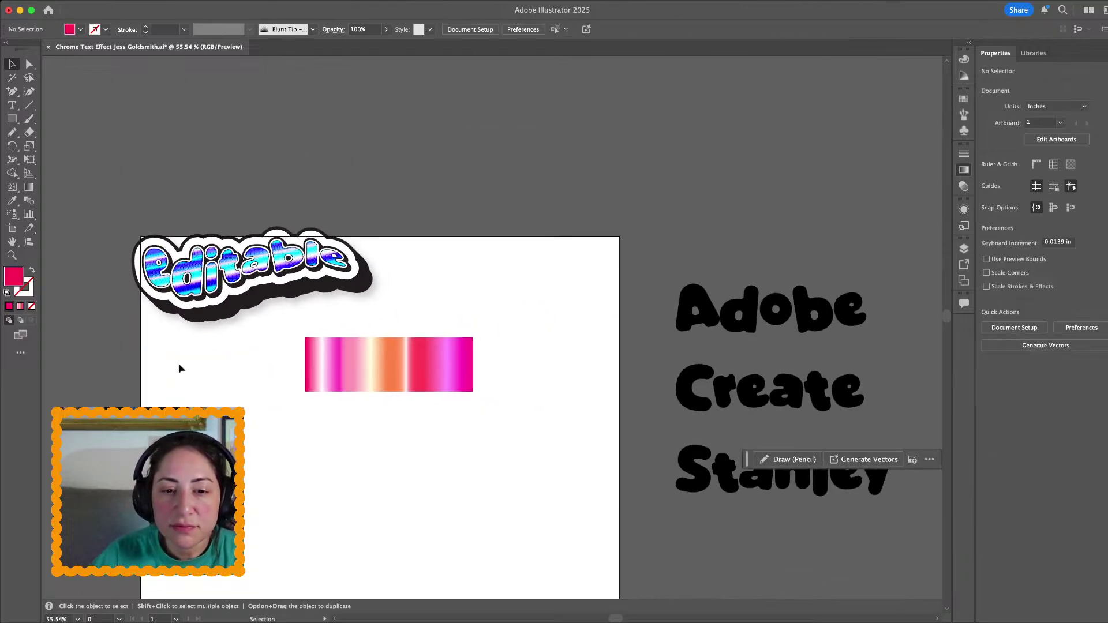
{"action": "left_click_drag", "start_coordinate": [374, 378], "coordinate": [481, 301]}
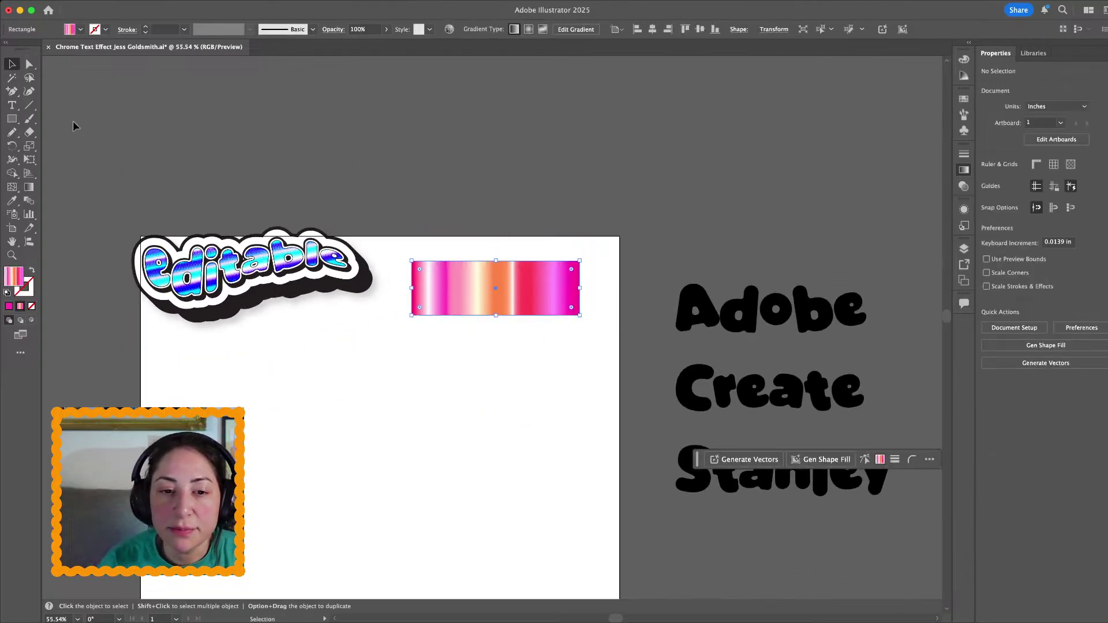
Add a line of point text below the gradient rectangle reading "Create Stanley"
{"action": "left_click", "coordinate": [12, 105]}
{"action": "left_click", "coordinate": [299, 442]}
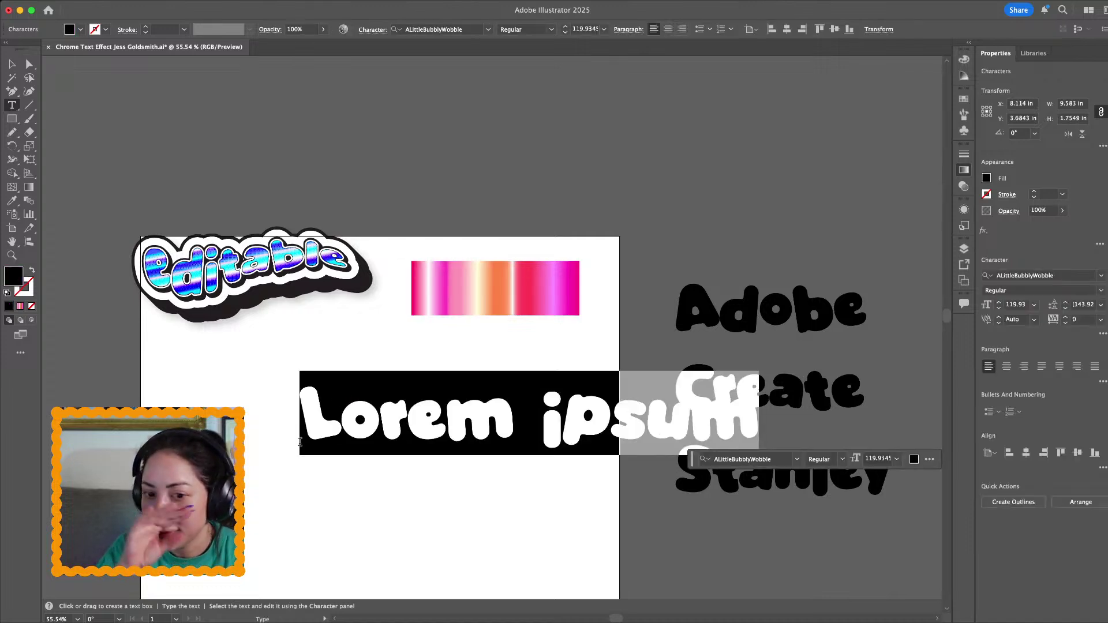
{"action": "key", "text": "Escape"}
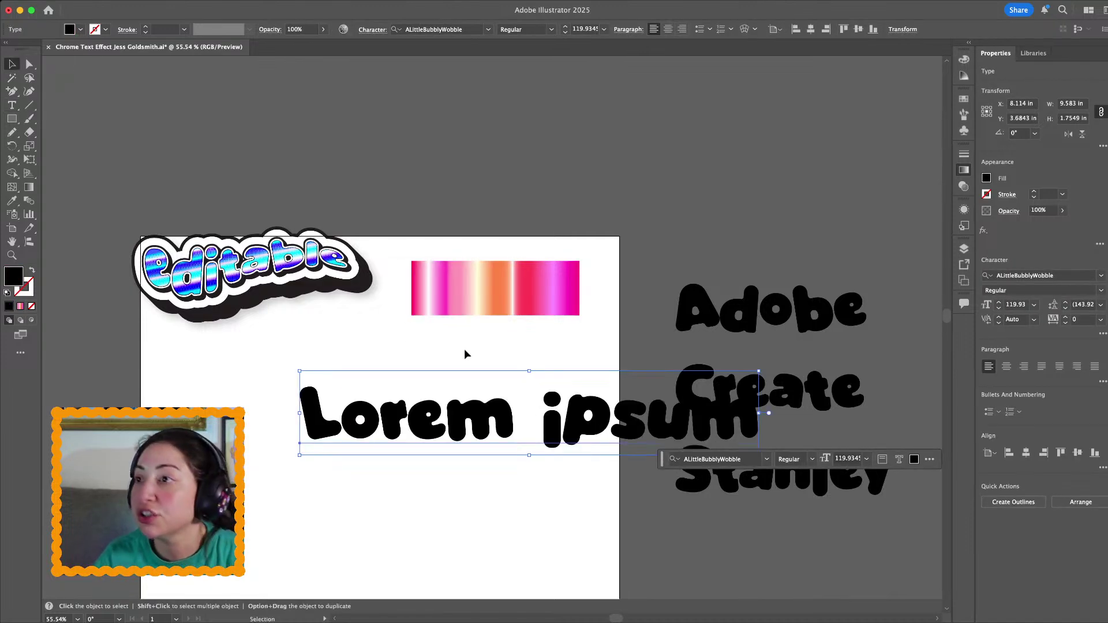
{"action": "left_click_drag", "start_coordinate": [499, 401], "coordinate": [360, 397]}
{"action": "key", "text": "t"}
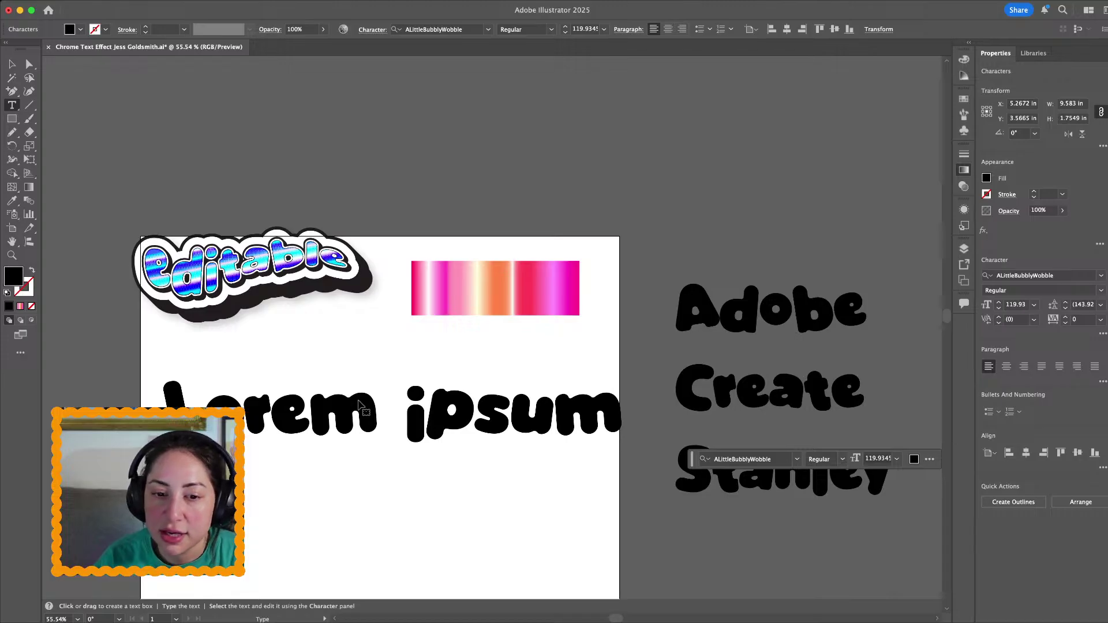
{"action": "triple_click", "coordinate": [318, 402]}
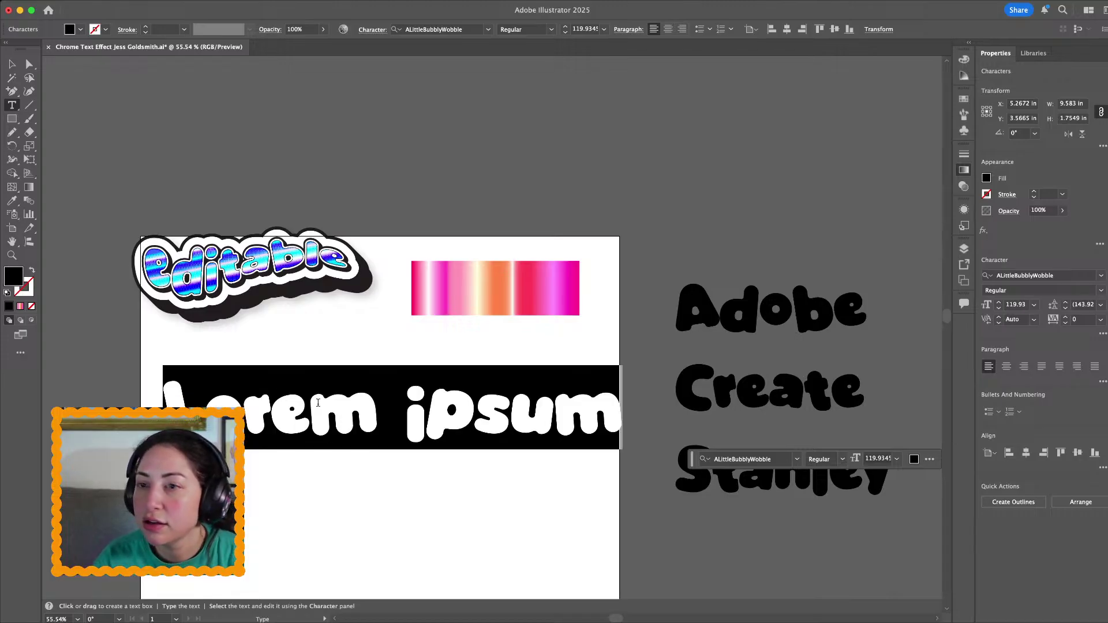
{"action": "type", "text": "Create"}
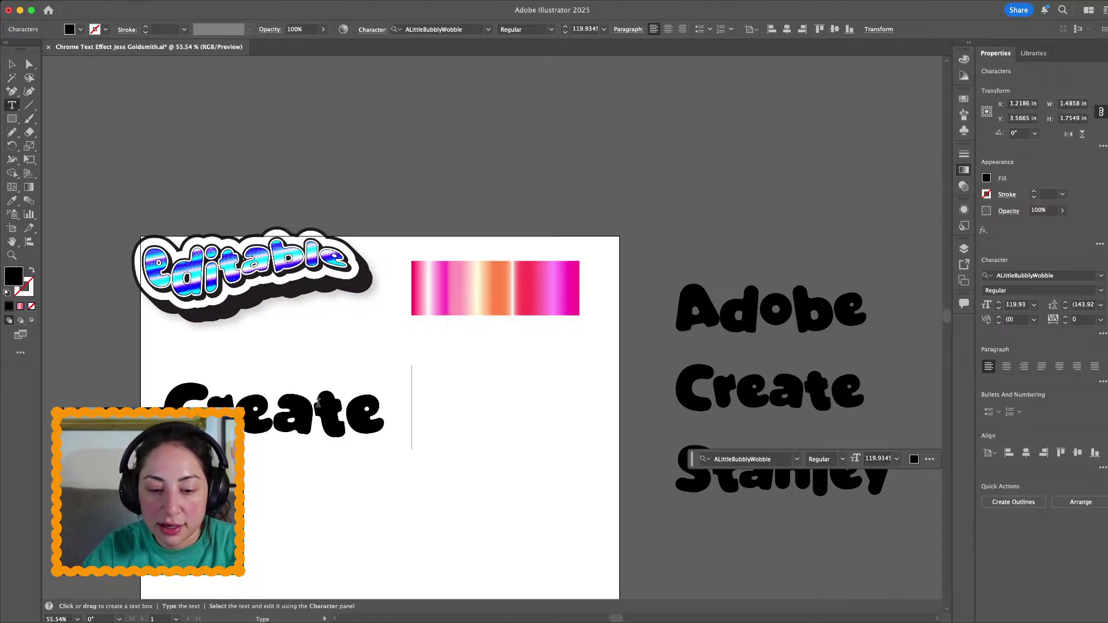
{"action": "type", "text": " Stanley"}
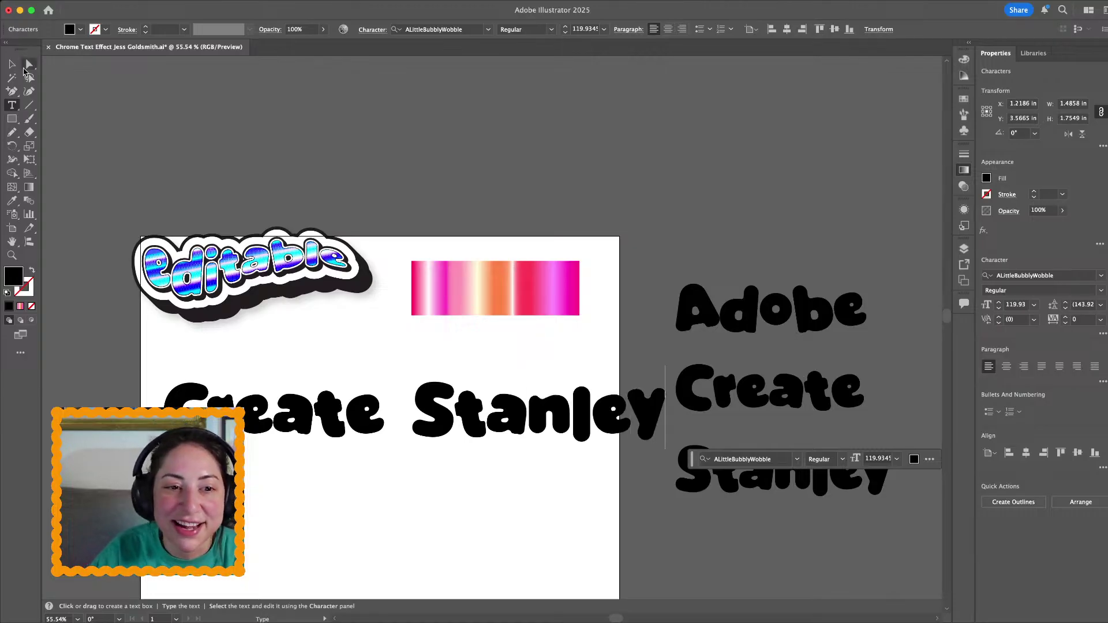
Scale the "Create Stanley" text proportionally to about 99.32 pt and reposition it so it fits within the artboard
{"action": "left_click", "coordinate": [12, 64]}
{"action": "left_click_drag", "start_coordinate": [667, 407], "coordinate": [582, 405]}
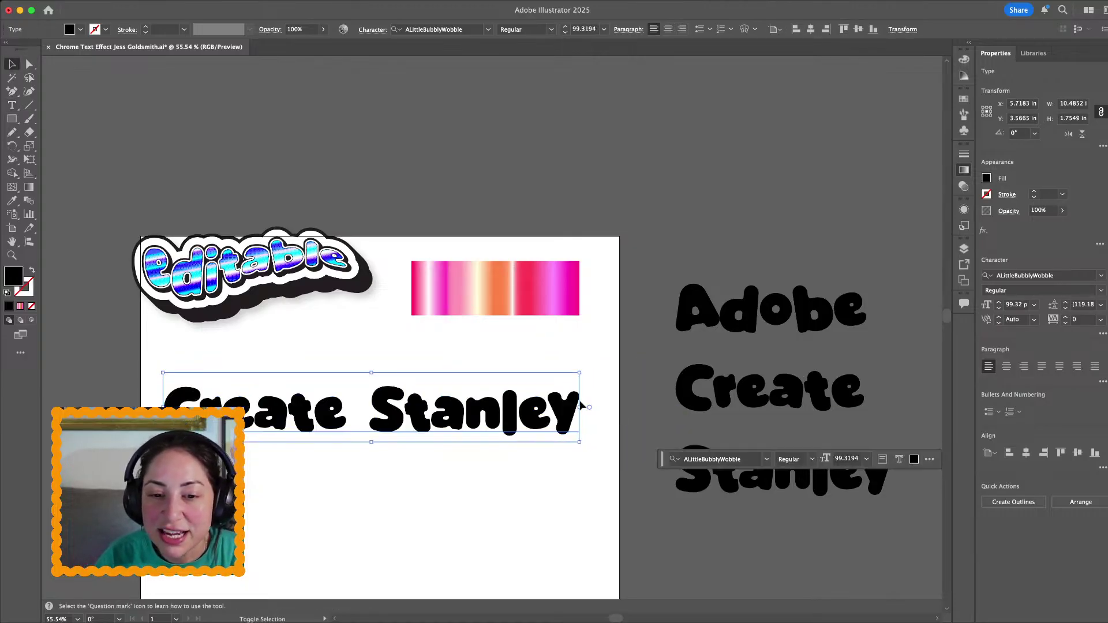
{"action": "left_click_drag", "start_coordinate": [522, 424], "coordinate": [534, 417]}
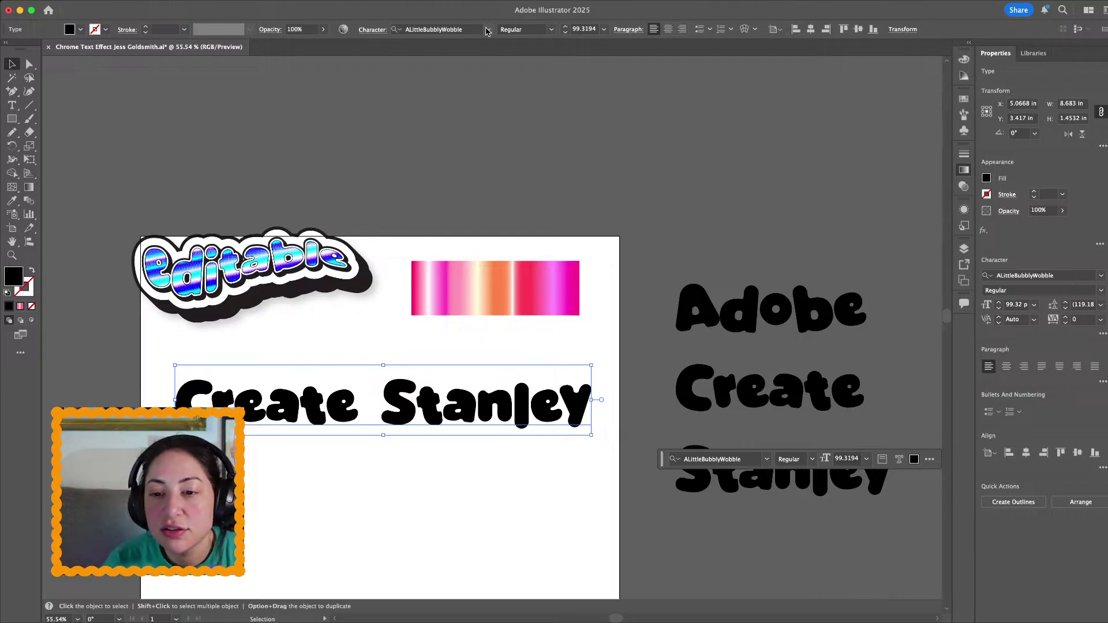
Set the "Create Stanley" text in the Chorine Large font and make it all caps
{"action": "left_click", "coordinate": [488, 29]}
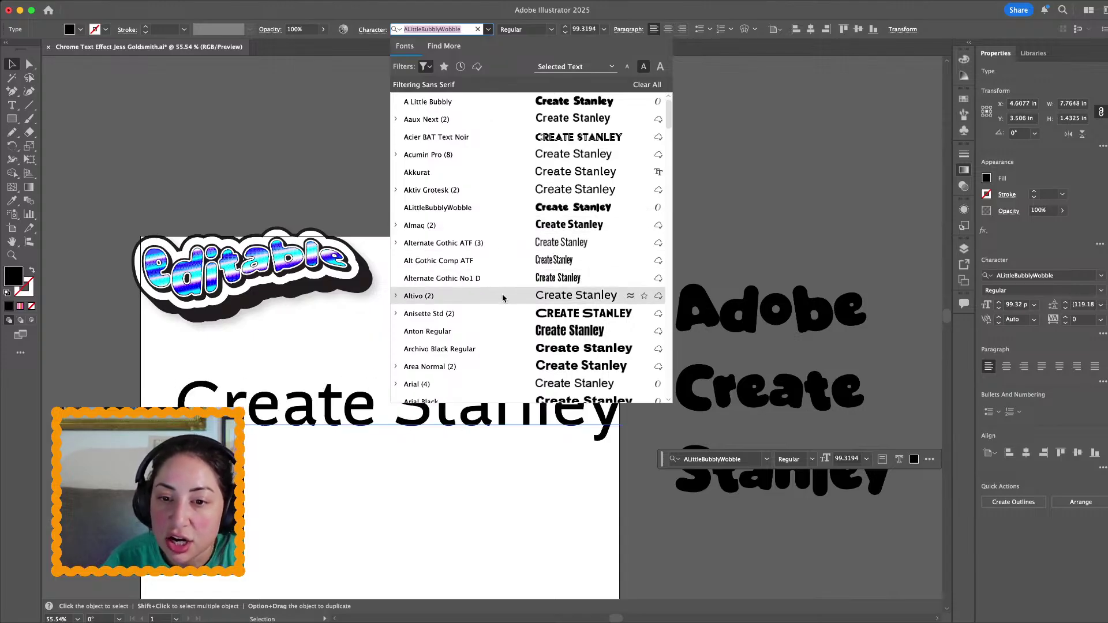
{"action": "scroll", "coordinate": [503, 297], "scroll_direction": "down", "scroll_amount": 5}
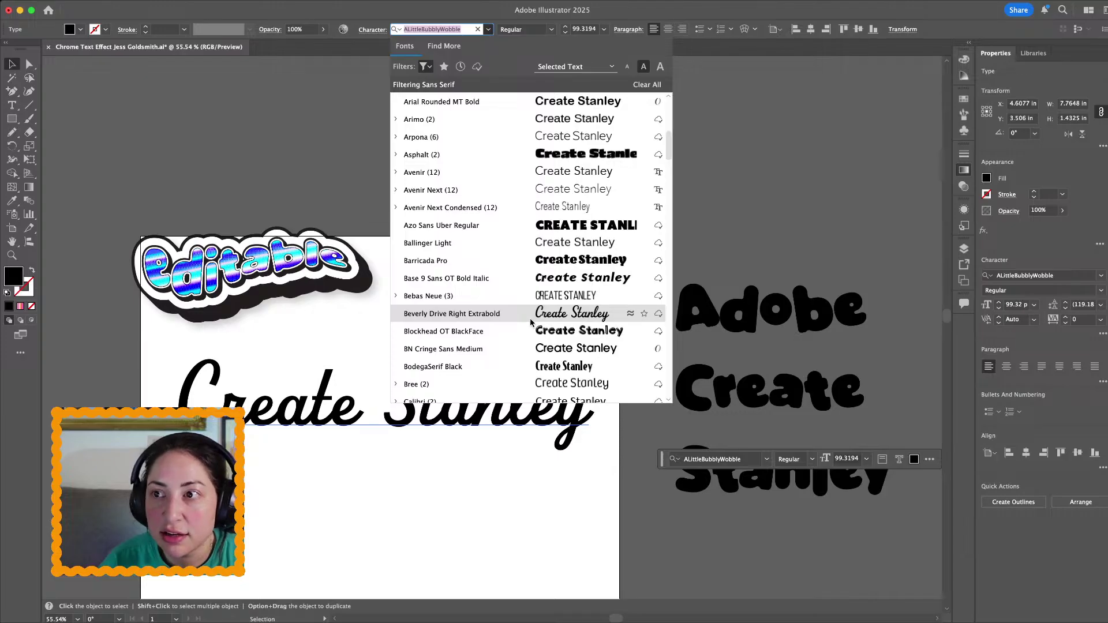
{"action": "scroll", "coordinate": [530, 321], "scroll_direction": "down", "scroll_amount": 3}
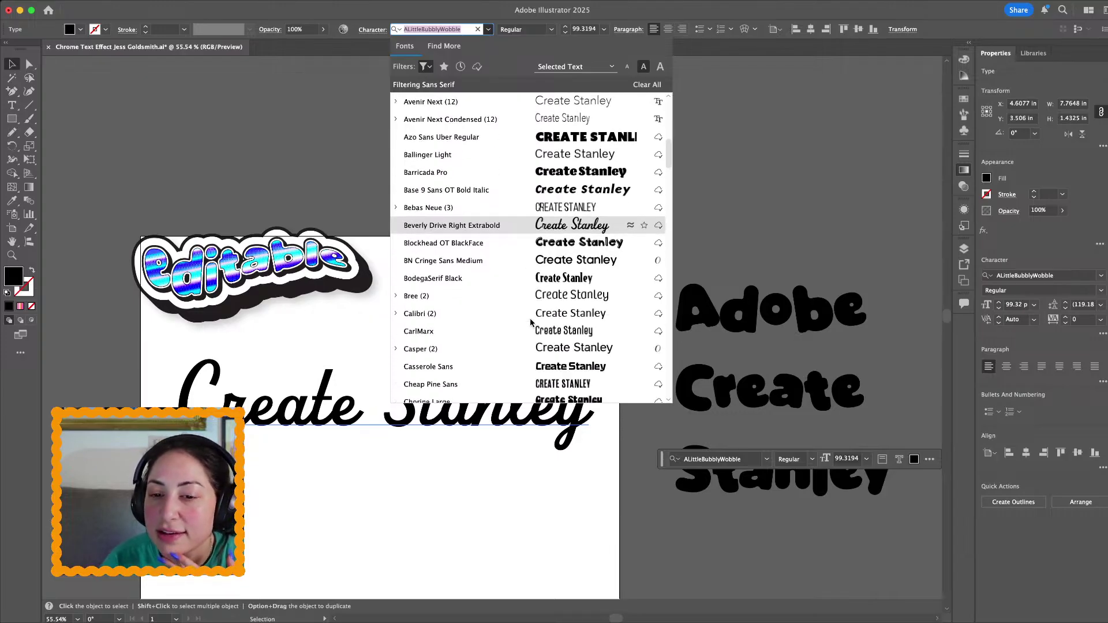
{"action": "scroll", "coordinate": [530, 321], "scroll_direction": "down", "scroll_amount": 4}
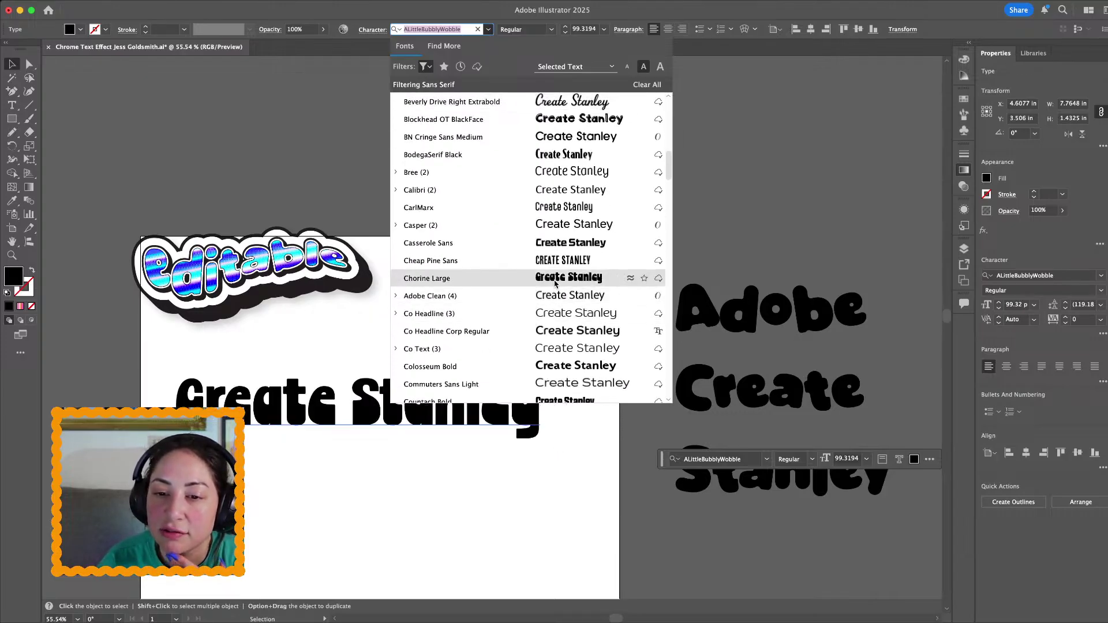
{"action": "left_click", "coordinate": [555, 280]}
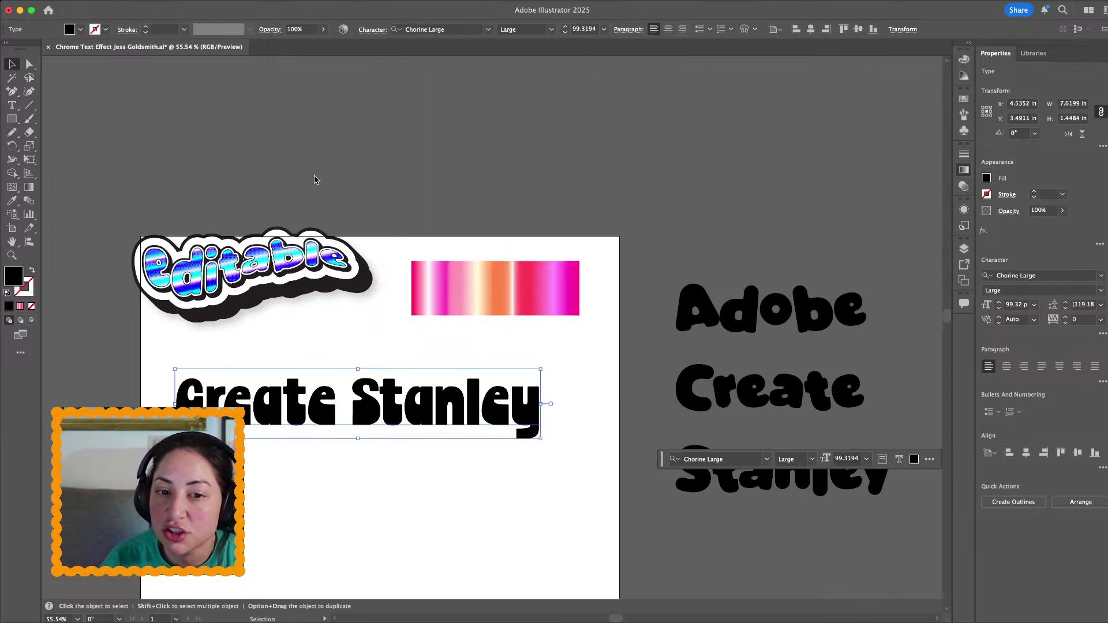
{"action": "key", "text": "super+shift+k"}
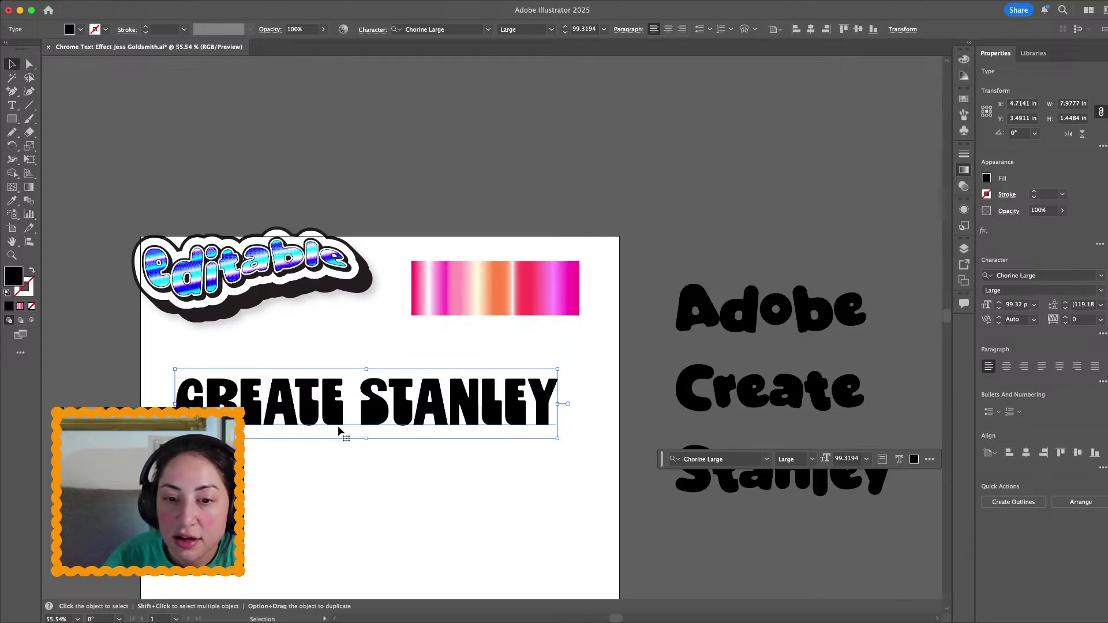
Duplicate the "CREATE STANLEY" line directly below the original and set the copy in Poplar Std Black
{"action": "left_click_drag", "start_coordinate": [348, 415], "coordinate": [349, 486]}
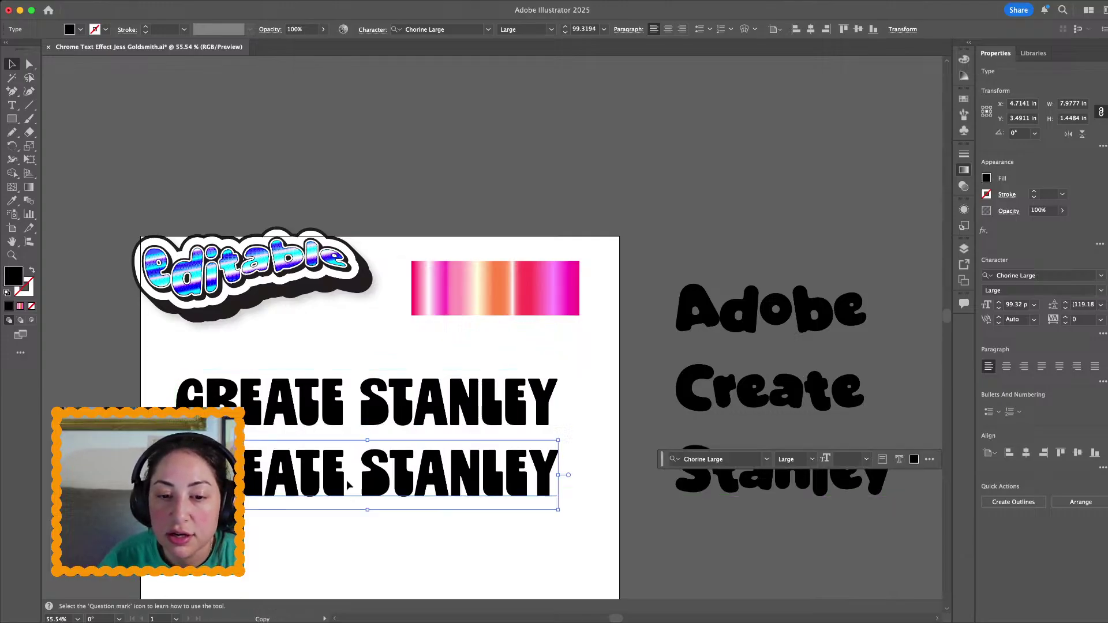
{"action": "left_click", "coordinate": [488, 29]}
{"action": "scroll", "coordinate": [534, 329], "scroll_direction": "down", "scroll_amount": 15}
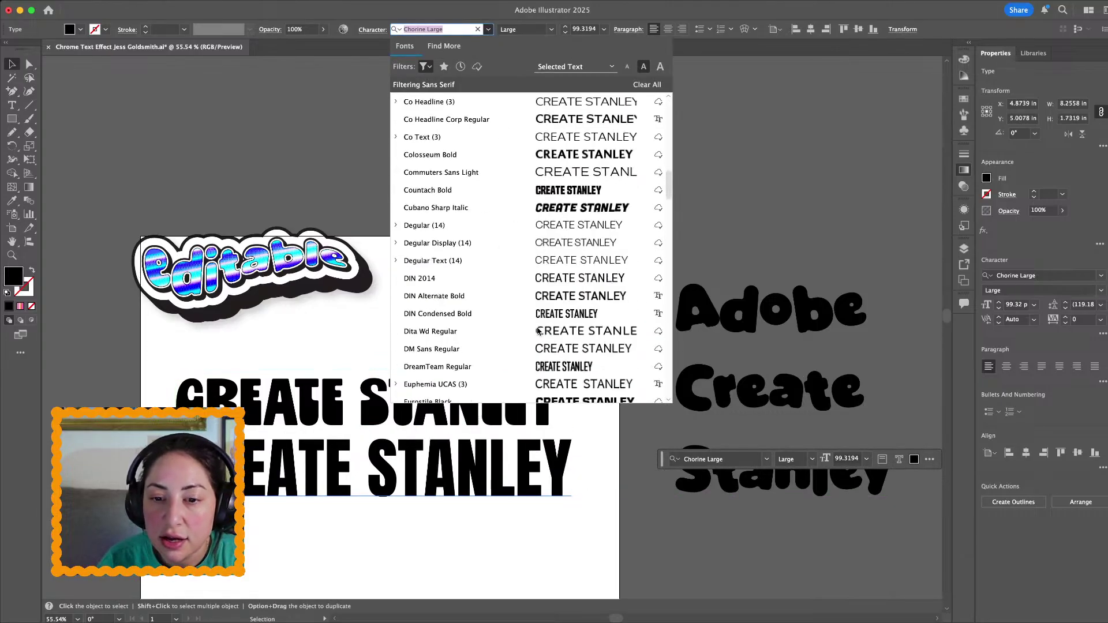
{"action": "scroll", "coordinate": [537, 330], "scroll_direction": "down", "scroll_amount": 20}
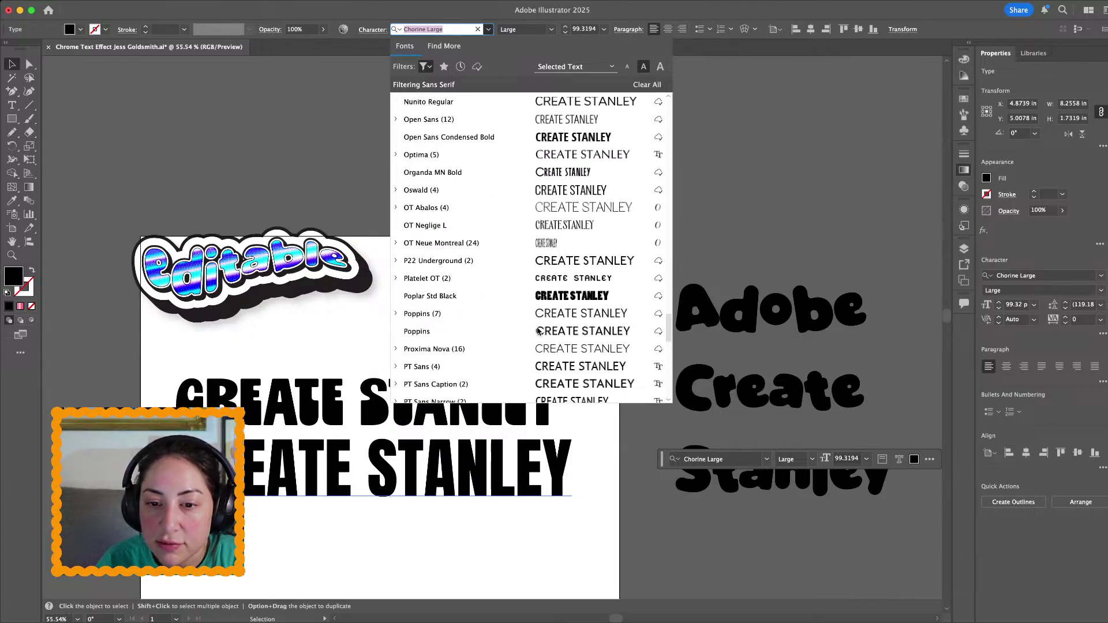
{"action": "left_click", "coordinate": [561, 296]}
{"action": "scroll", "coordinate": [477, 418], "scroll_direction": "down", "scroll_amount": 5}
{"action": "scroll", "coordinate": [477, 418], "scroll_direction": "left", "scroll_amount": 2}
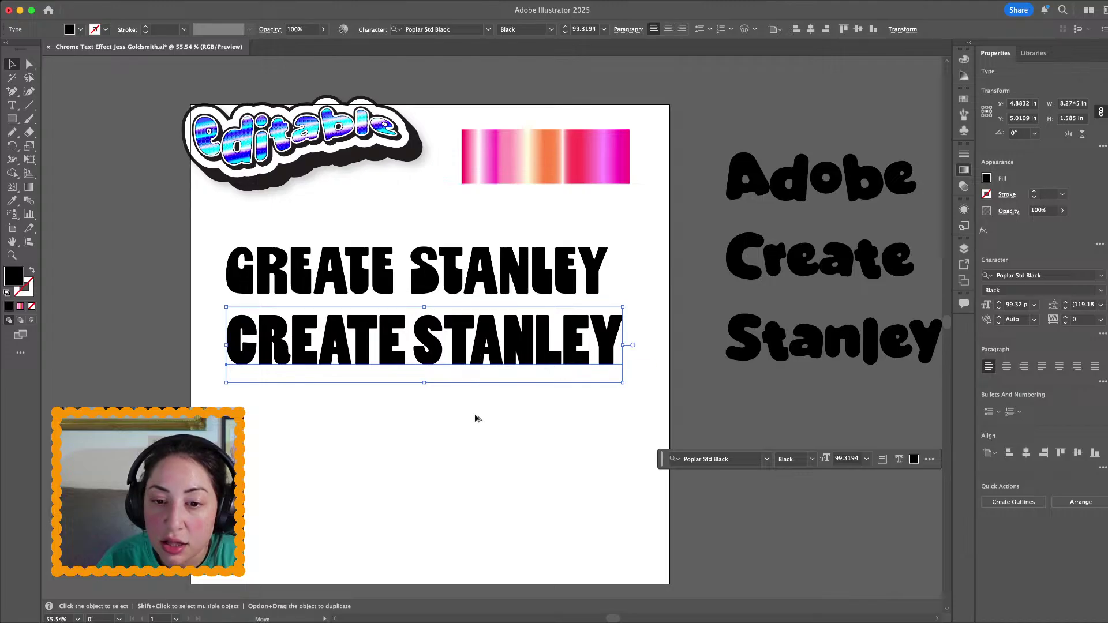
Duplicate the Poplar Std line below itself, filter the fonts to Slab Serif and set the copy in Roster Bold Italic
{"action": "left_click_drag", "start_coordinate": [476, 415], "coordinate": [477, 421]}
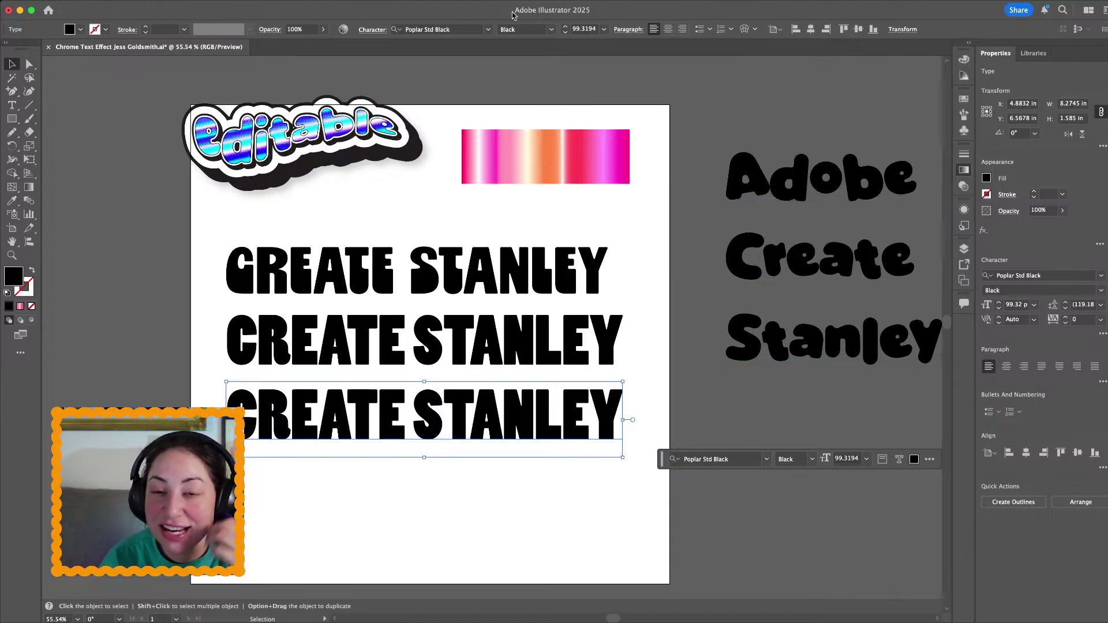
{"action": "left_click", "coordinate": [471, 29]}
{"action": "left_click", "coordinate": [488, 30]}
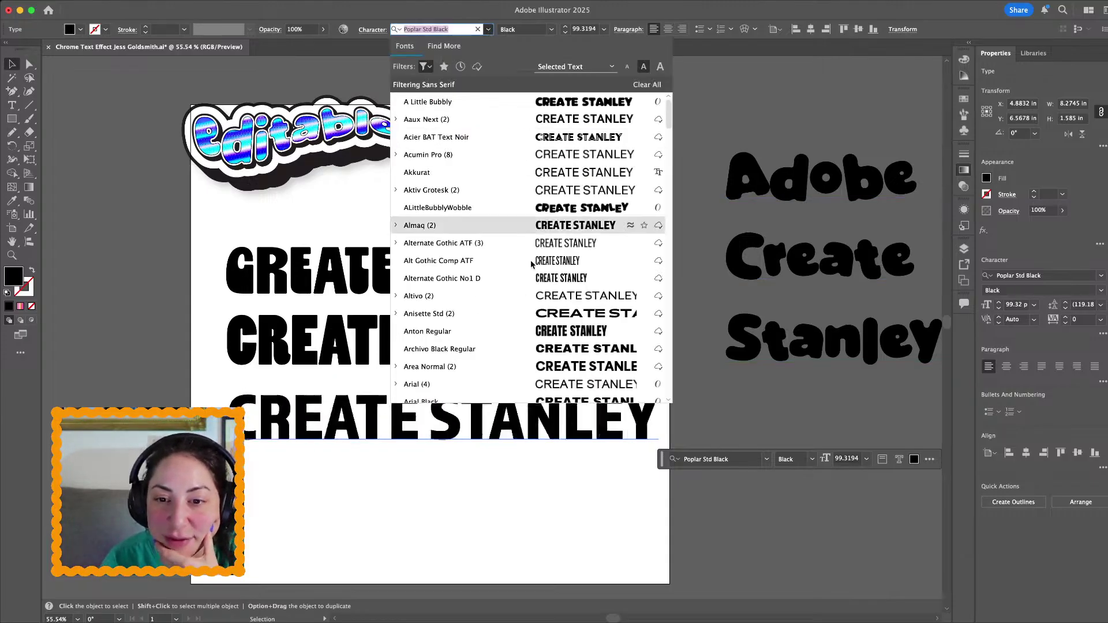
{"action": "scroll", "coordinate": [530, 262], "scroll_direction": "down", "scroll_amount": 5}
{"action": "scroll", "coordinate": [528, 265], "scroll_direction": "down", "scroll_amount": 10}
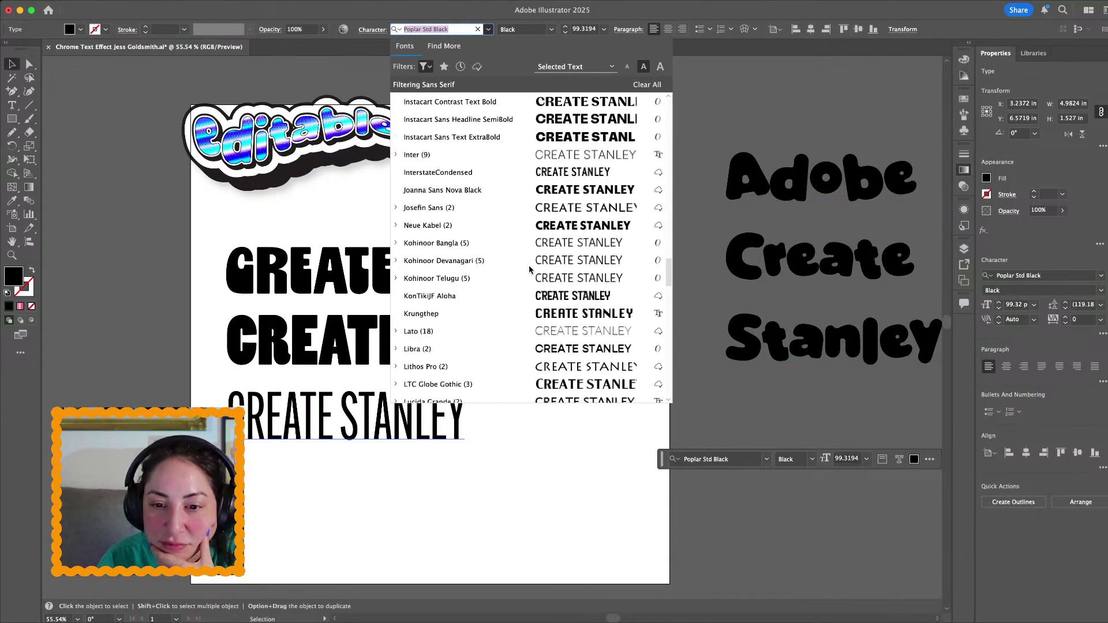
{"action": "scroll", "coordinate": [528, 266], "scroll_direction": "down", "scroll_amount": 10}
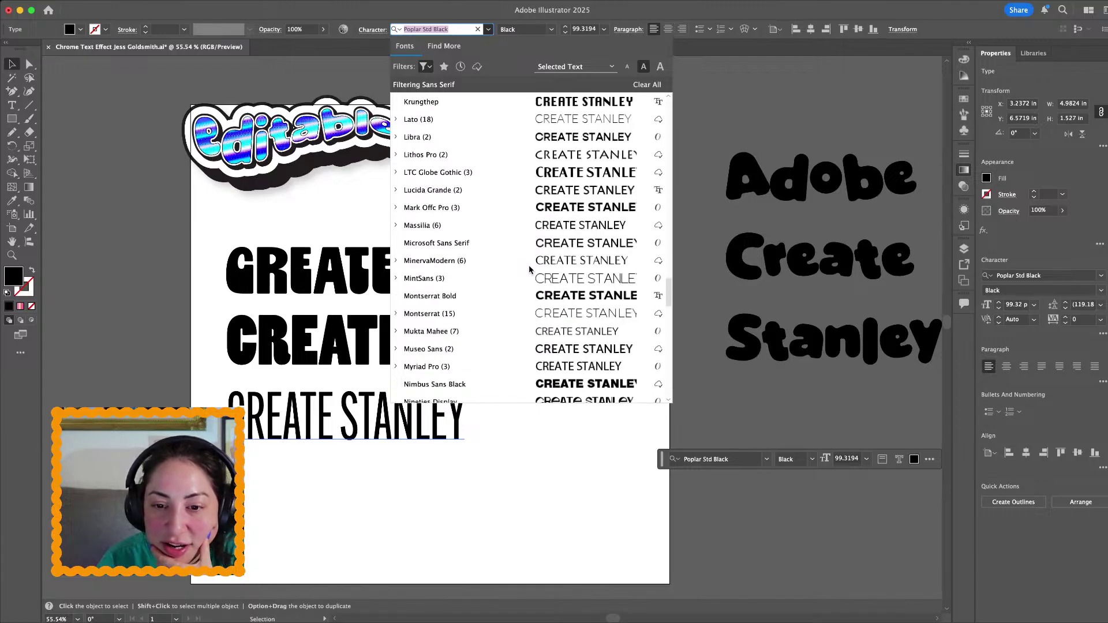
{"action": "scroll", "coordinate": [529, 269], "scroll_direction": "down", "scroll_amount": 15}
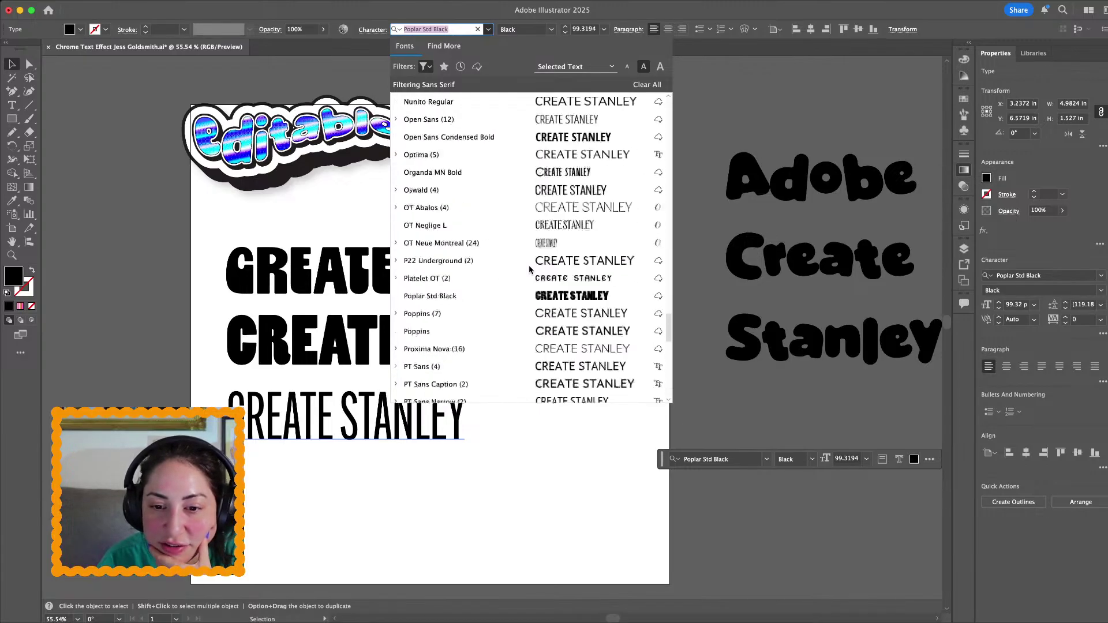
{"action": "scroll", "coordinate": [529, 269], "scroll_direction": "down", "scroll_amount": 15}
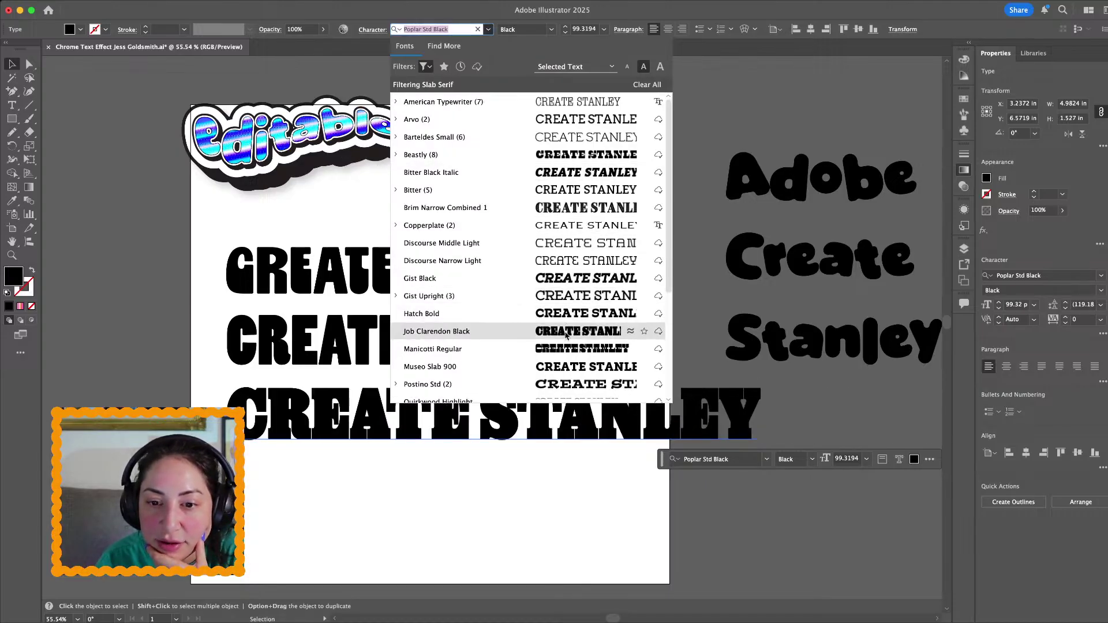
{"action": "scroll", "coordinate": [558, 346], "scroll_direction": "down", "scroll_amount": 3}
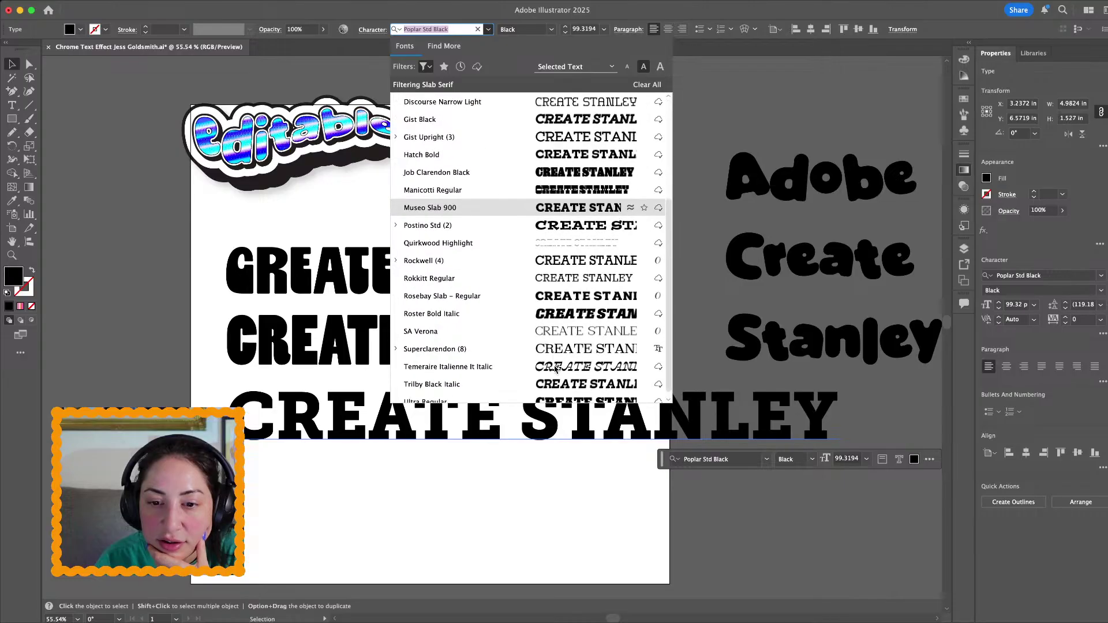
{"action": "left_click", "coordinate": [558, 315]}
Compare the three "CREATE STANLEY" font samples on the artboard, focusing on the Poplar Std Black line
{"action": "scroll", "coordinate": [484, 384], "scroll_direction": "down", "scroll_amount": 3}
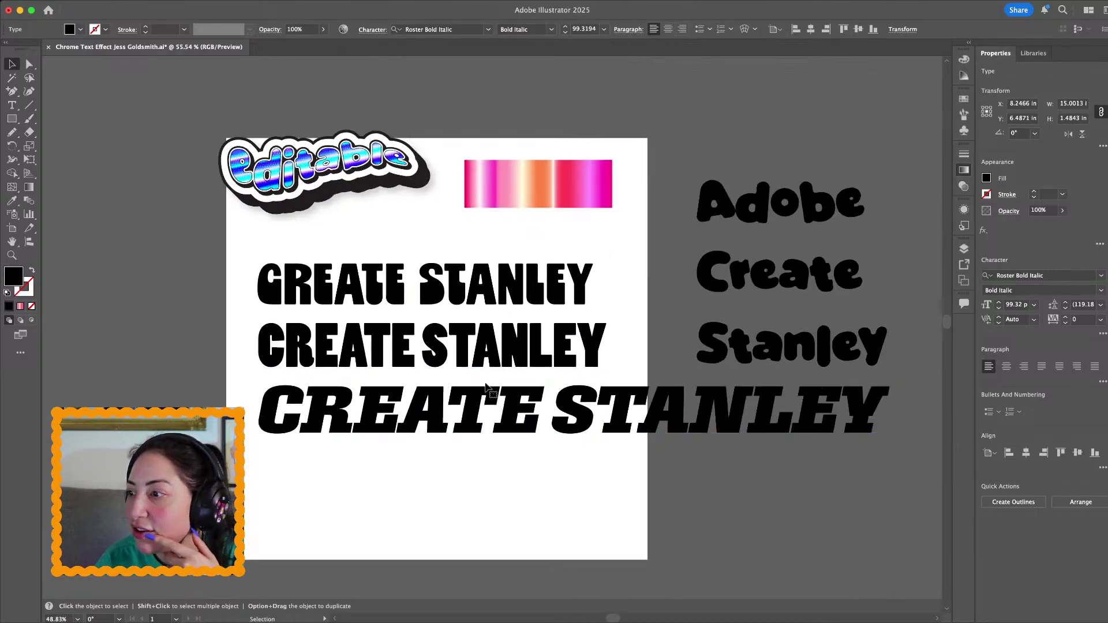
{"action": "scroll", "coordinate": [486, 385], "scroll_direction": "right", "scroll_amount": 5}
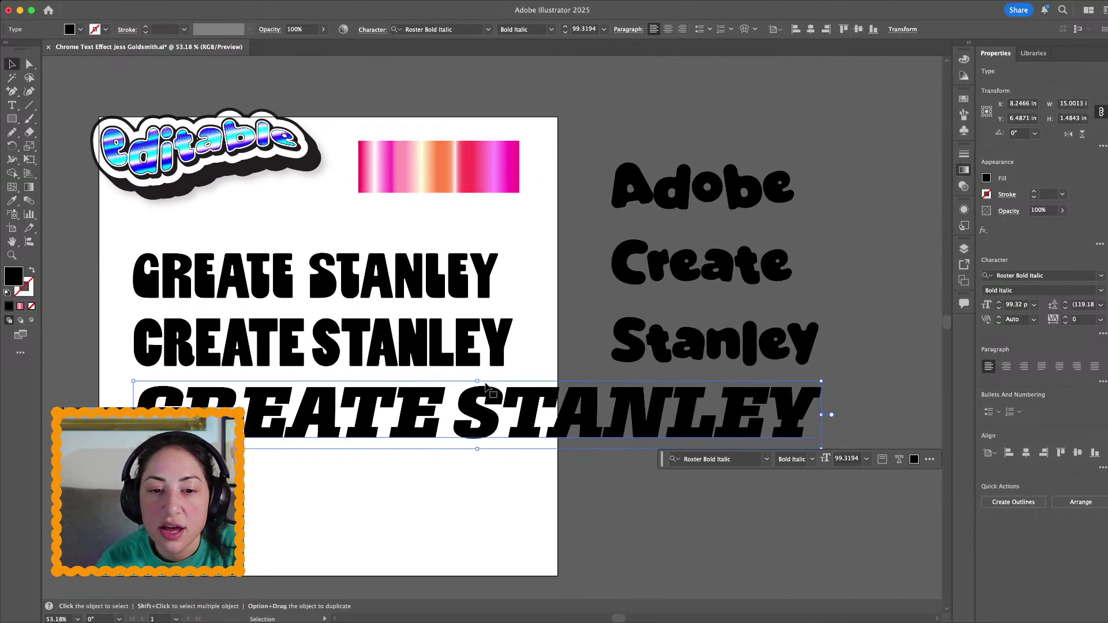
{"action": "left_click", "coordinate": [422, 364]}
{"action": "scroll", "coordinate": [427, 352], "scroll_direction": "up", "scroll_amount": 5}
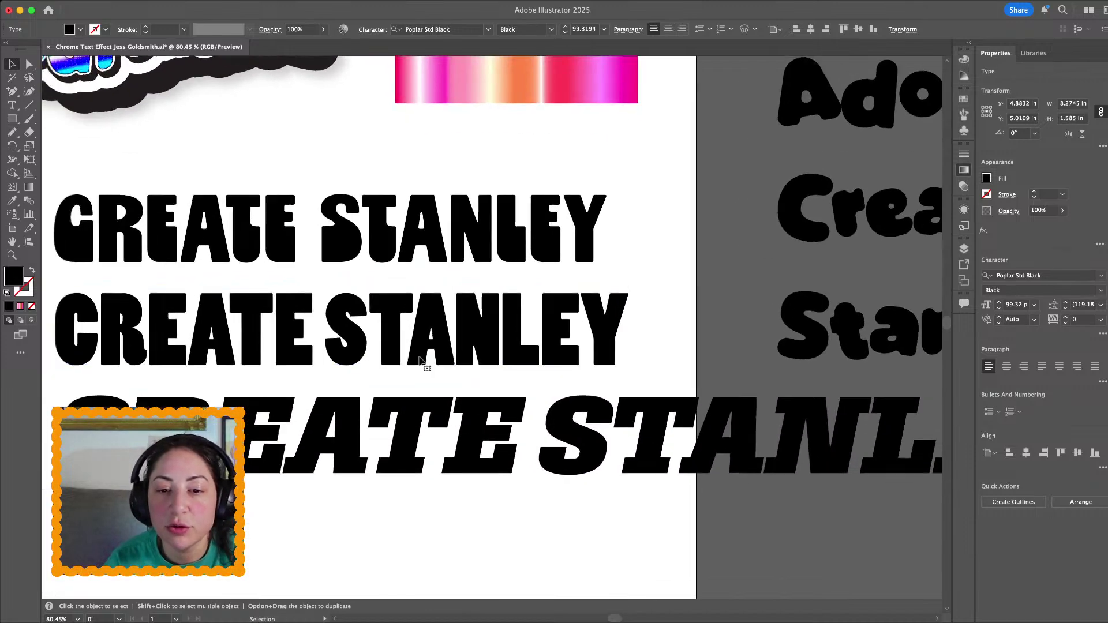
{"action": "scroll", "coordinate": [431, 333], "scroll_direction": "down", "scroll_amount": 4}
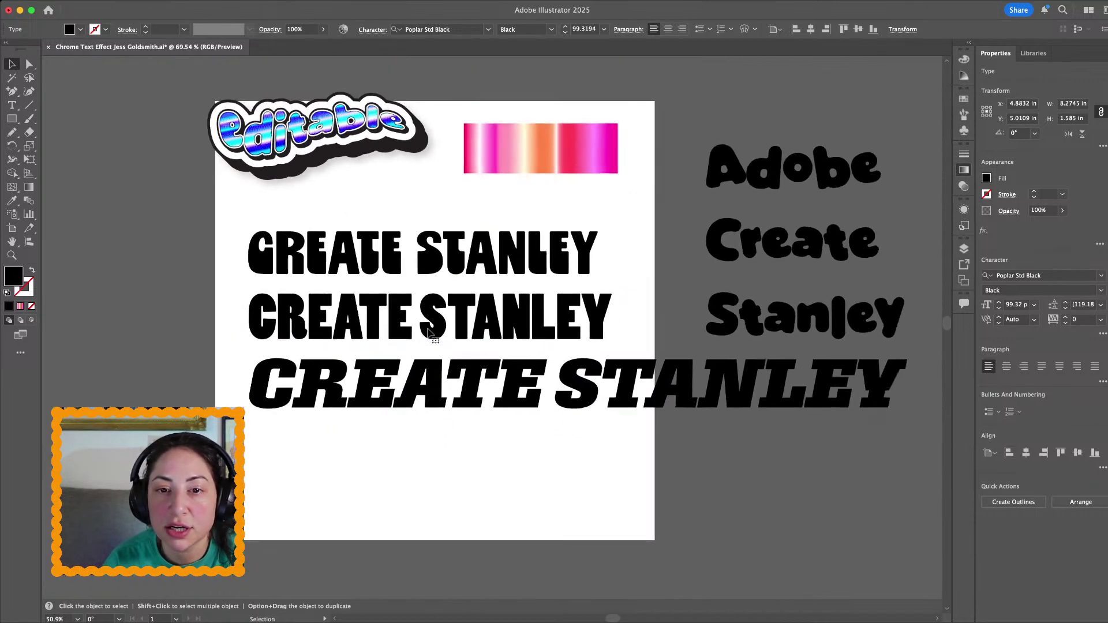
{"action": "mouse_move", "coordinate": [432, 333]}
{"action": "left_mouse_down"}
{"action": "mouse_move", "coordinate": [399, 334]}
{"action": "mouse_move", "coordinate": [433, 337]}
{"action": "left_mouse_up"}
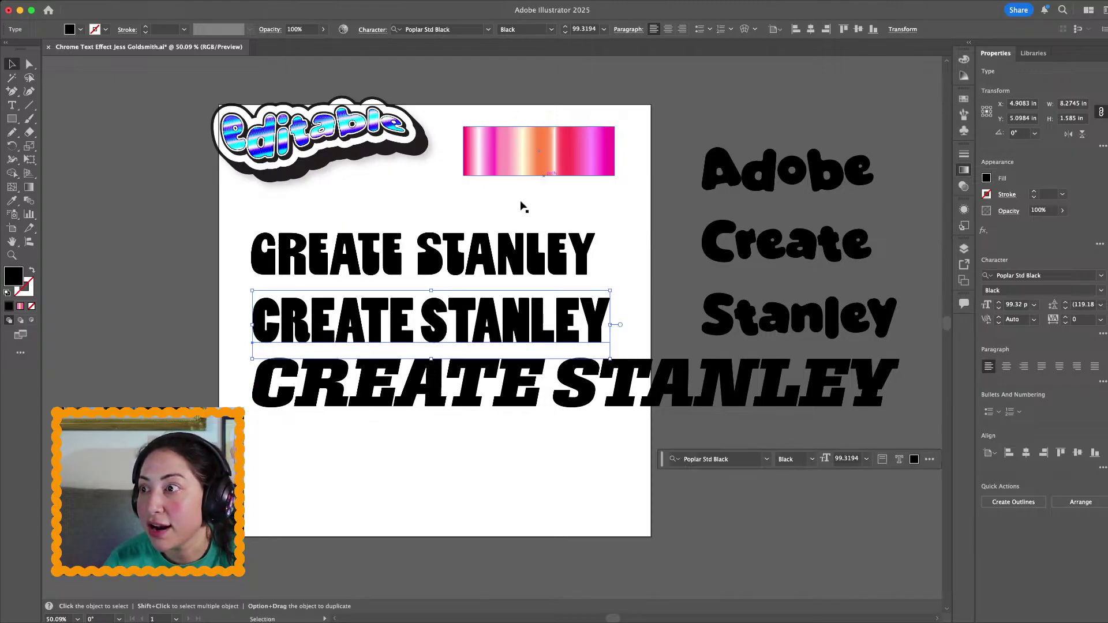
{"action": "scroll", "coordinate": [483, 247], "scroll_direction": "down", "scroll_amount": 3}
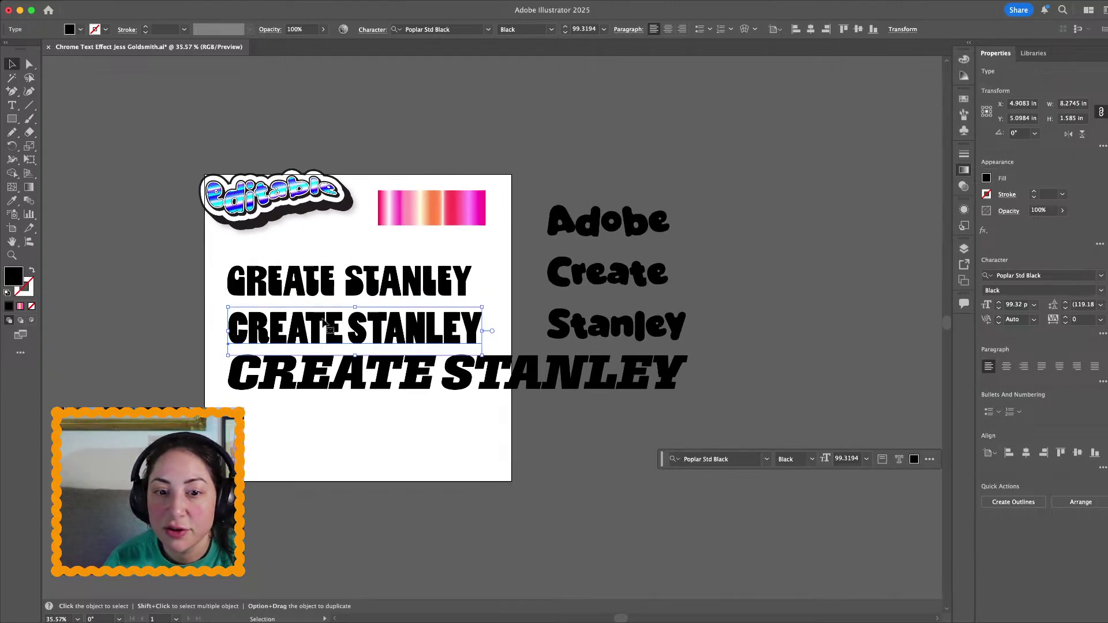
{"action": "mouse_move", "coordinate": [327, 323]}
{"action": "left_mouse_down"}
{"action": "mouse_move", "coordinate": [357, 506]}
{"action": "mouse_move", "coordinate": [355, 325]}
{"action": "mouse_move", "coordinate": [346, 329]}
{"action": "left_mouse_up"}
{"action": "left_click", "coordinate": [384, 378]}
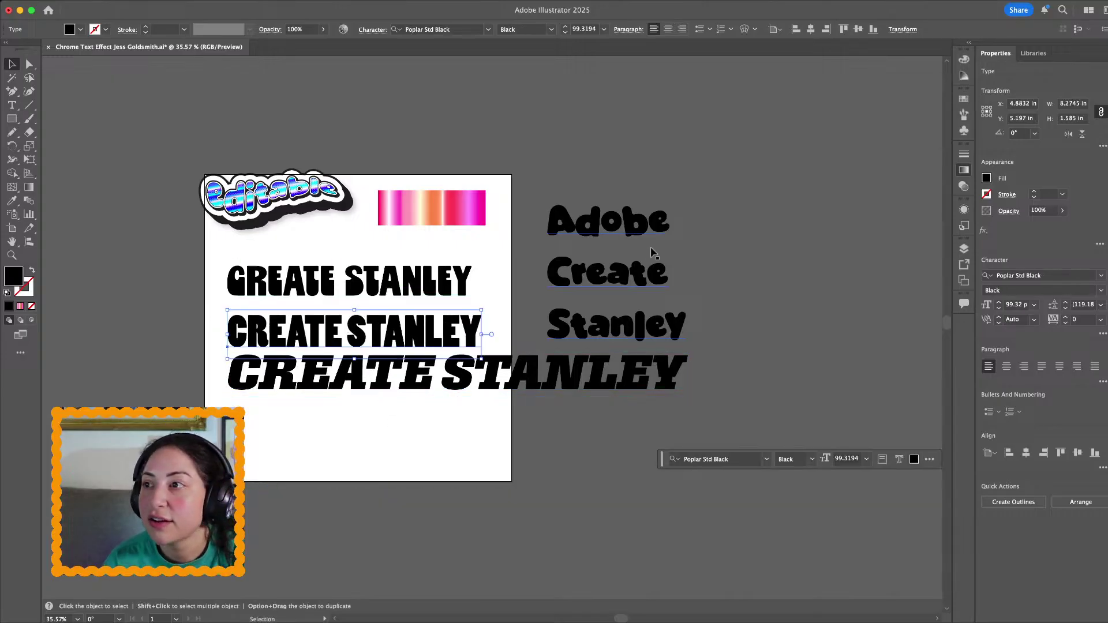
Delete the Roster Bold Italic and Chorine Large lines, keeping only the Poplar Std Black "CREATE STANLEY" line
{"action": "left_click", "coordinate": [650, 247]}
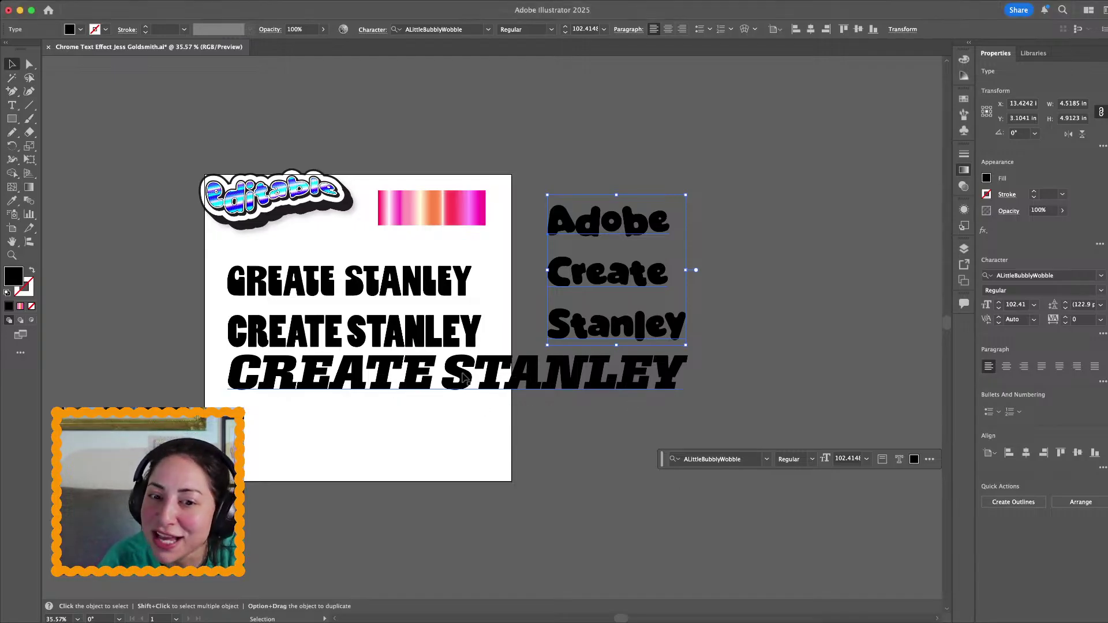
{"action": "left_click", "coordinate": [464, 375]}
{"action": "left_click_drag", "start_coordinate": [463, 375], "coordinate": [521, 185]}
{"action": "key", "text": "Delete"}
{"action": "key", "text": "Delete"}
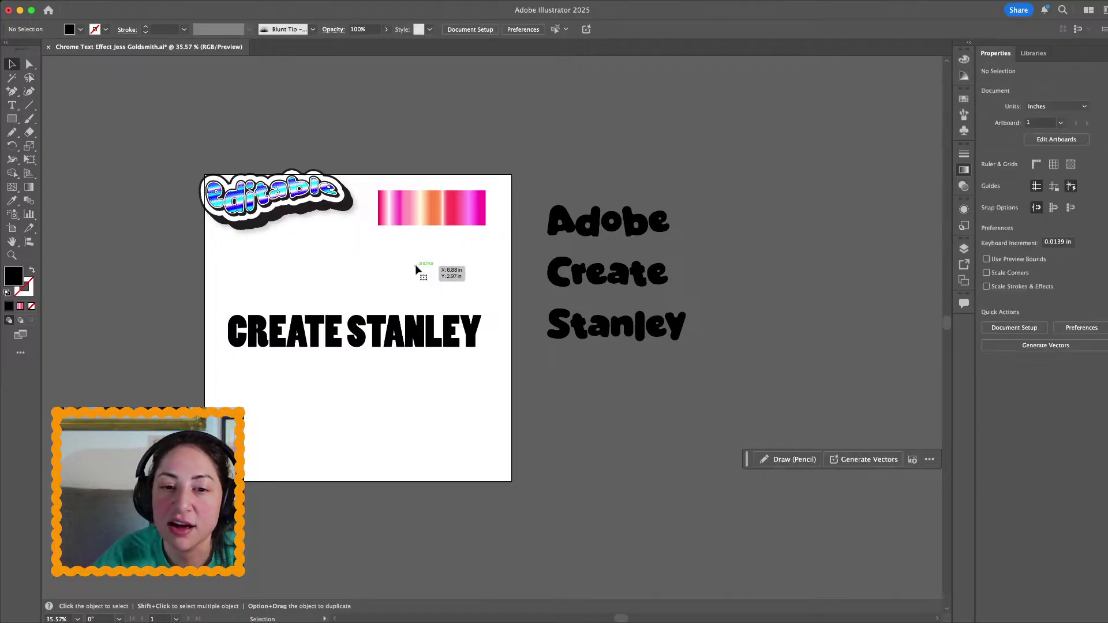
Move the stacked "Adobe Create Stanley" text farther from the artboard and reposition the "CREATE STANLEY" line on the artboard
{"action": "left_click_drag", "start_coordinate": [410, 335], "coordinate": [495, 140]}
{"action": "left_click_drag", "start_coordinate": [585, 241], "coordinate": [640, 192]}
{"action": "left_click_drag", "start_coordinate": [522, 135], "coordinate": [453, 325]}
Delete the word "CREATE" from the line and scale the remaining "STANLEY" text to about 189.18 pt
{"action": "double_click", "coordinate": [427, 326]}
{"action": "left_click_drag", "start_coordinate": [368, 328], "coordinate": [204, 325]}
{"action": "key", "text": "Delete"}
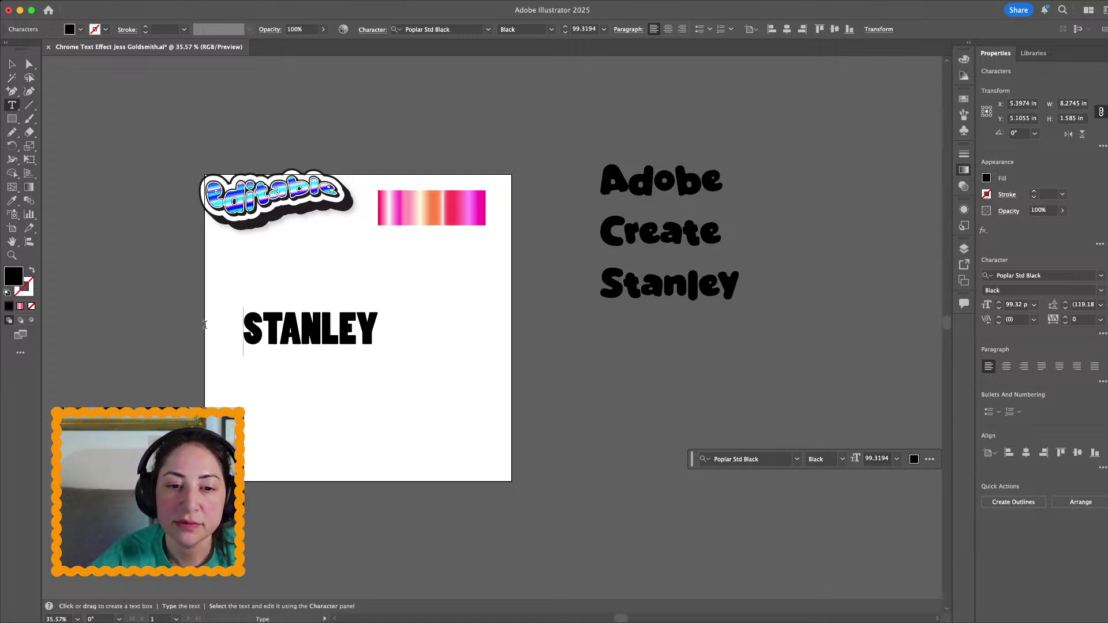
{"action": "key", "text": "Escape"}
{"action": "left_click_drag", "start_coordinate": [380, 347], "coordinate": [449, 368]}
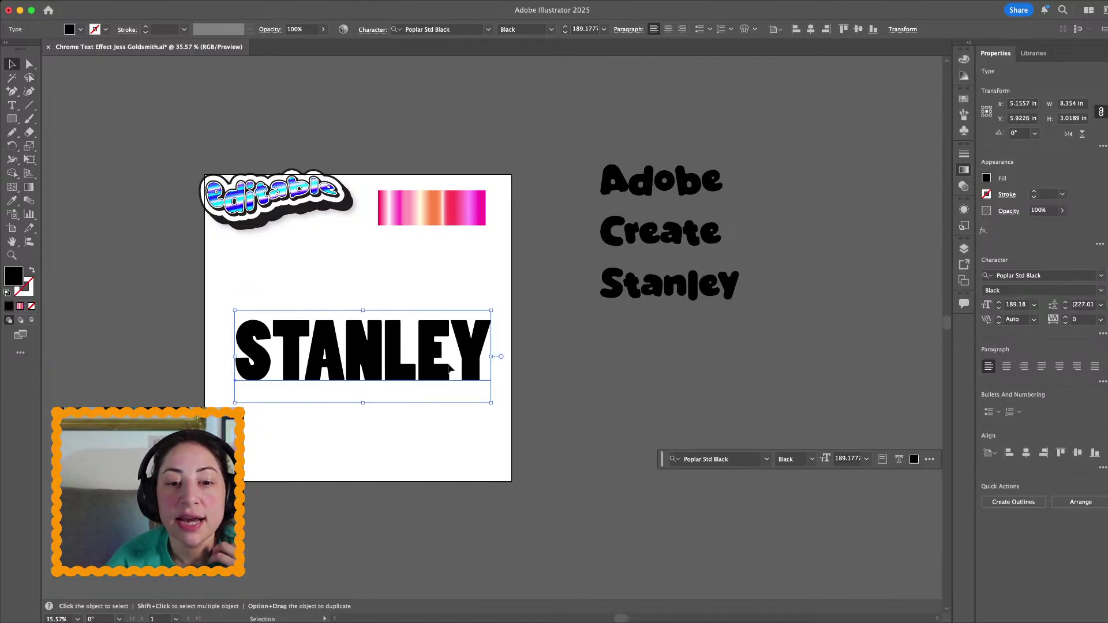
Try to apply the rectangle's pink and orange chrome gradient to the "STANLEY" text with the Eyedropper
{"action": "scroll", "coordinate": [449, 367], "scroll_direction": "up", "scroll_amount": 2}
{"action": "left_click", "coordinate": [12, 201]}
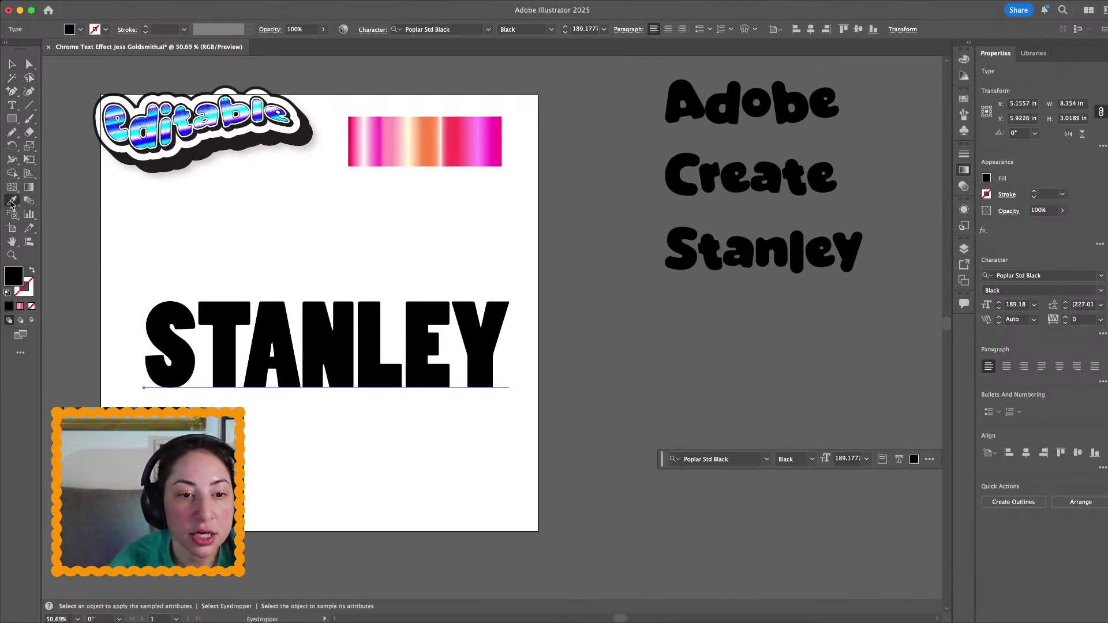
{"action": "left_click", "coordinate": [426, 131]}
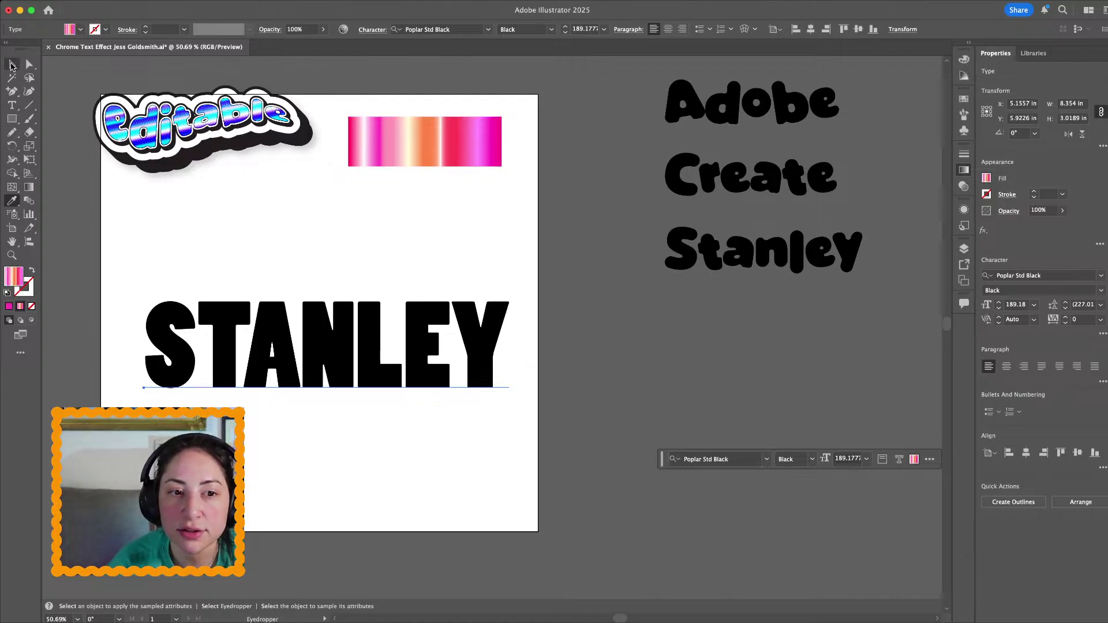
{"action": "left_click", "coordinate": [12, 63]}
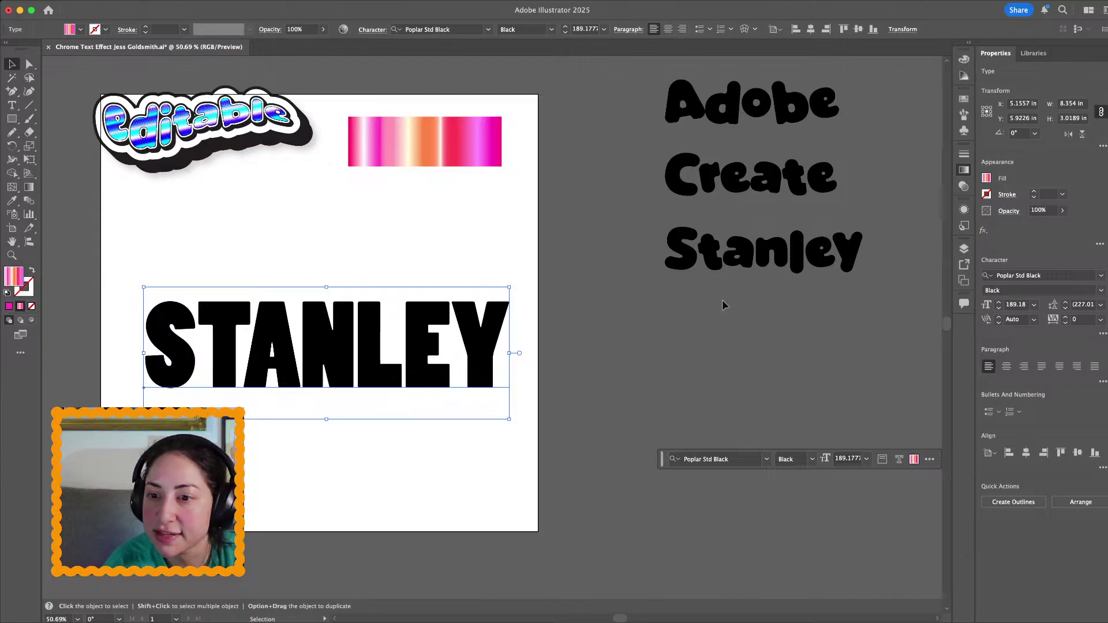
{"action": "left_click", "coordinate": [821, 366]}
{"action": "left_click", "coordinate": [233, 364]}
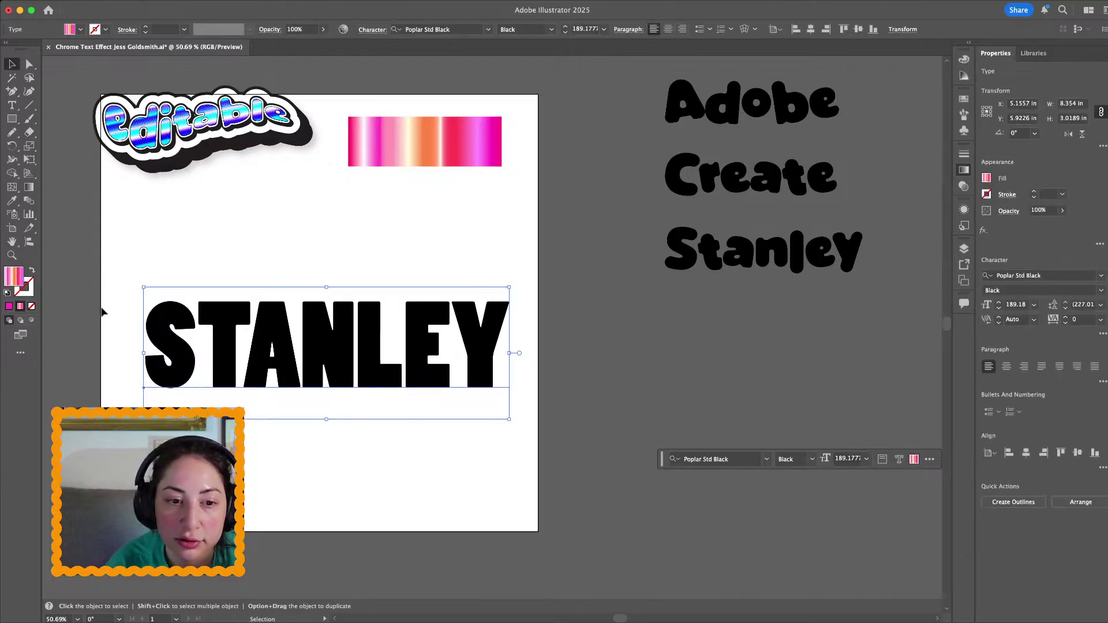
Set the "STANLEY" text's basic fill to none
{"action": "left_click", "coordinate": [31, 306]}
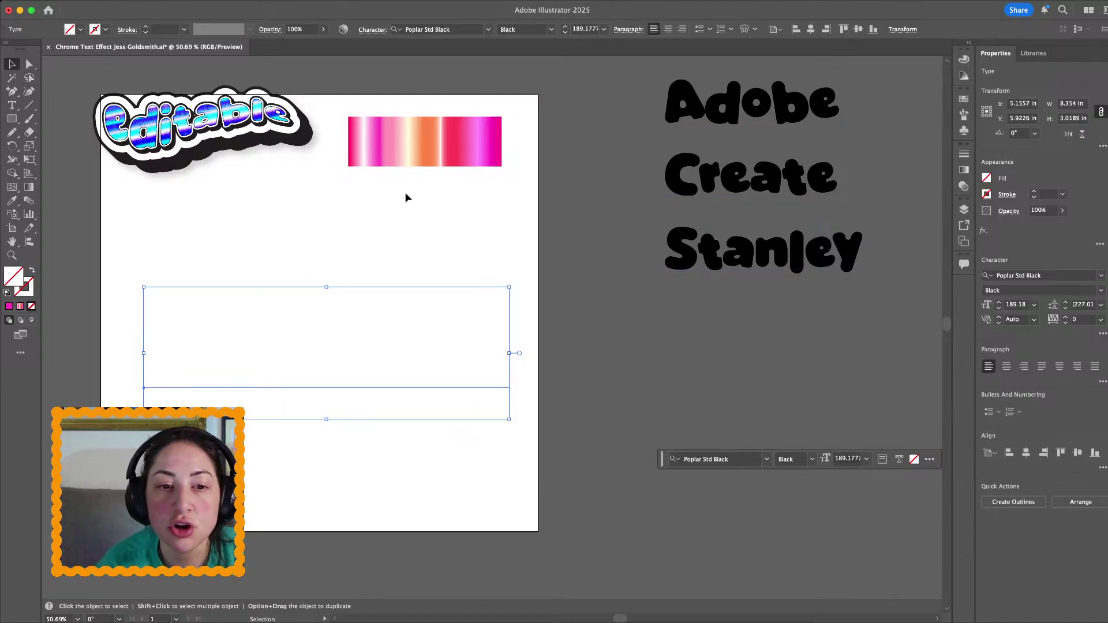
{"action": "key", "text": "super+z"}
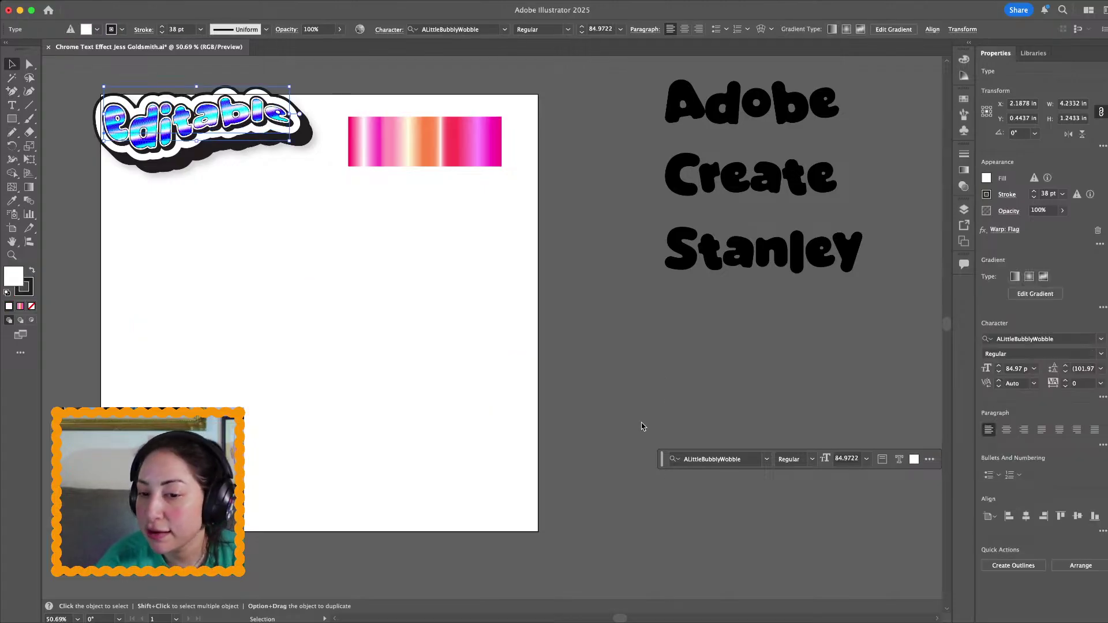
{"action": "left_click", "coordinate": [563, 321]}
Add a new fill to the "STANLEY" text and set it to the pink and orange chrome gradient
{"action": "left_click_drag", "start_coordinate": [562, 317], "coordinate": [303, 474]}
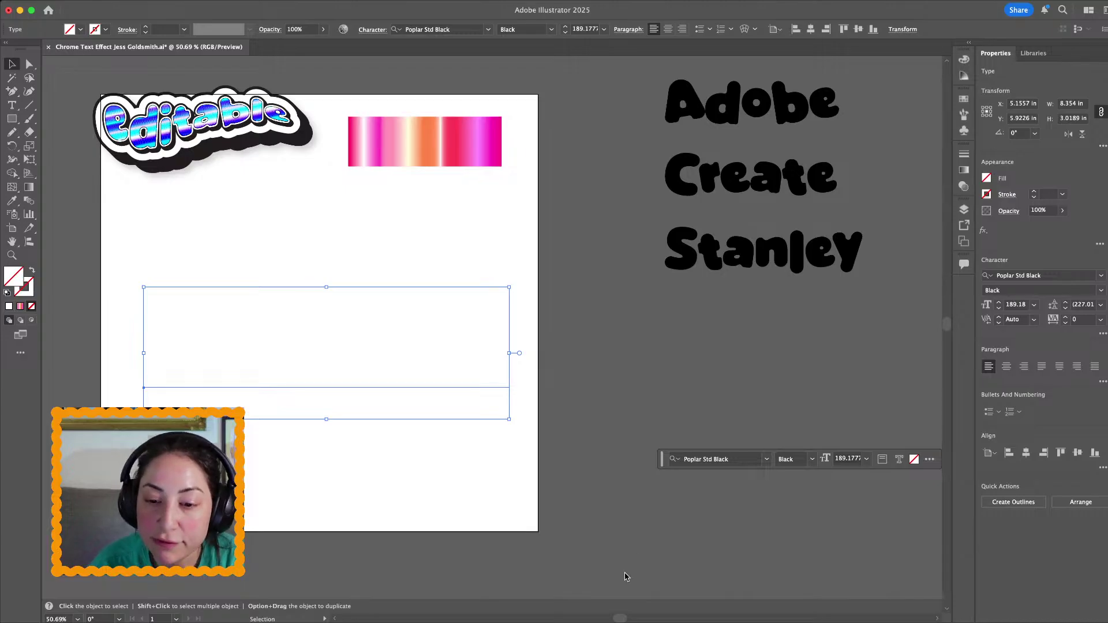
{"action": "key", "text": "super+z"}
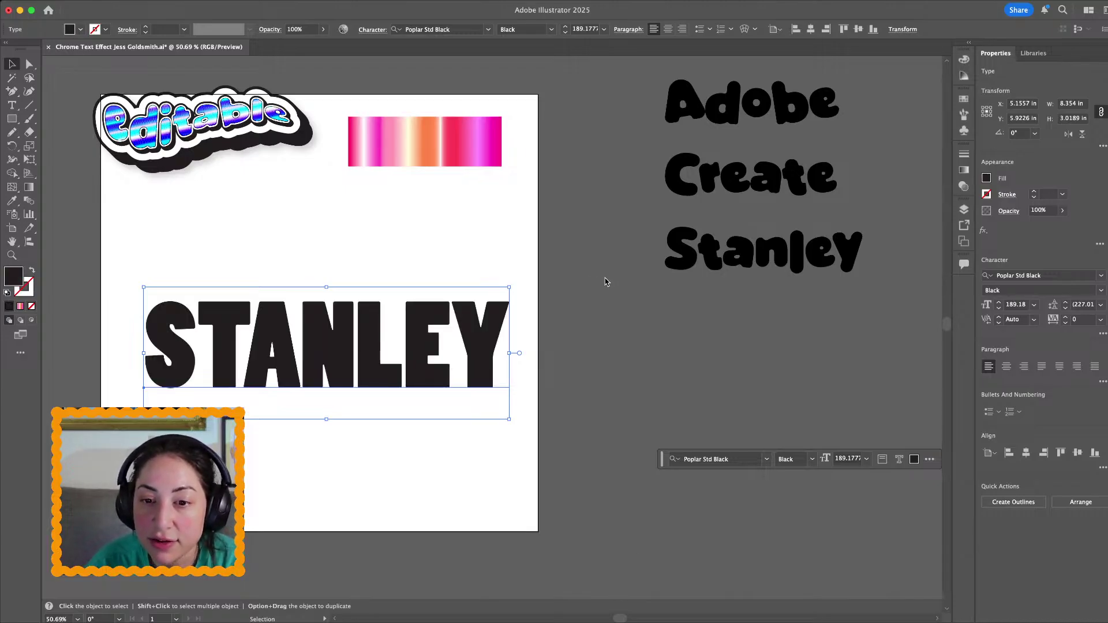
{"action": "key", "text": "period"}
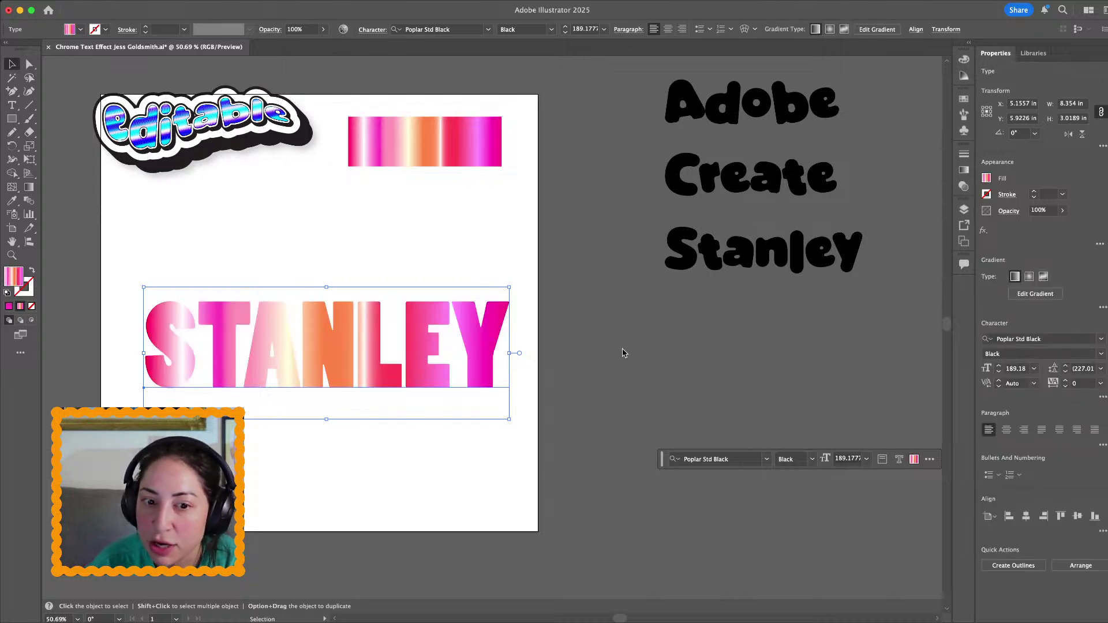
Test the "STANLEY" text's editability by overwriting it with random letters, and restore the original word
{"action": "double_click", "coordinate": [366, 363]}
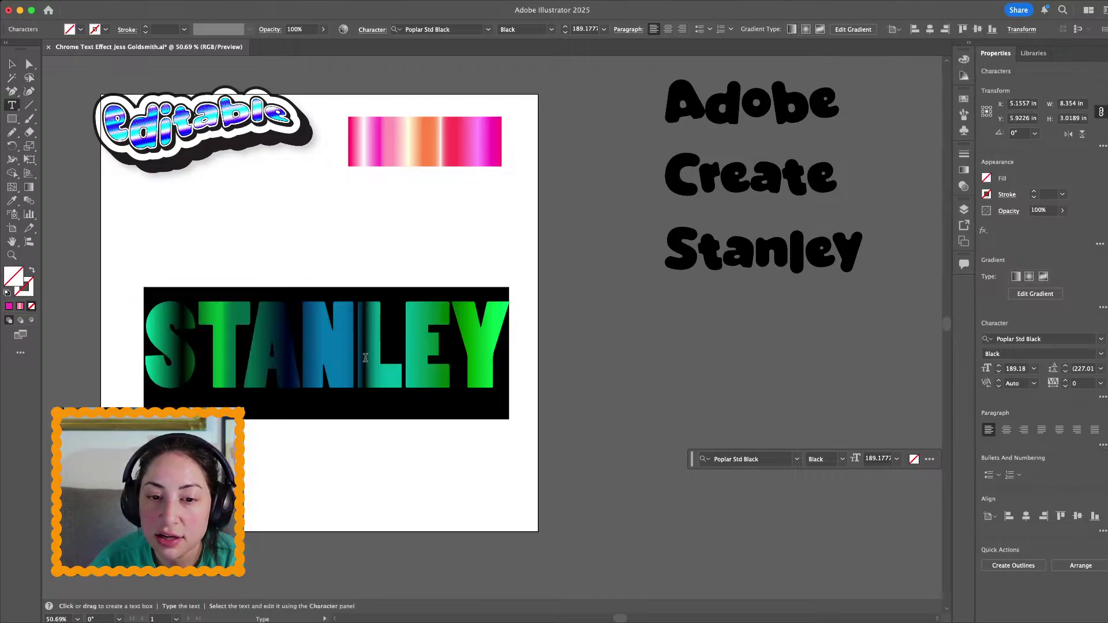
{"action": "type", "text": "khskaiwhdlkiwsH"}
{"action": "key", "text": "super+z"}
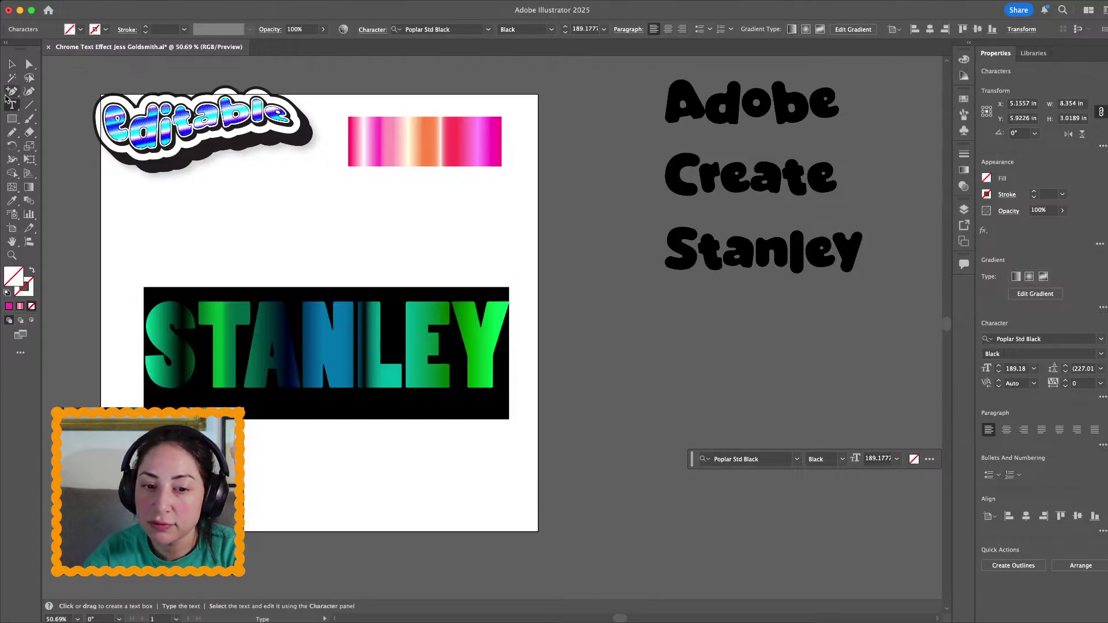
{"action": "left_click", "coordinate": [11, 65]}
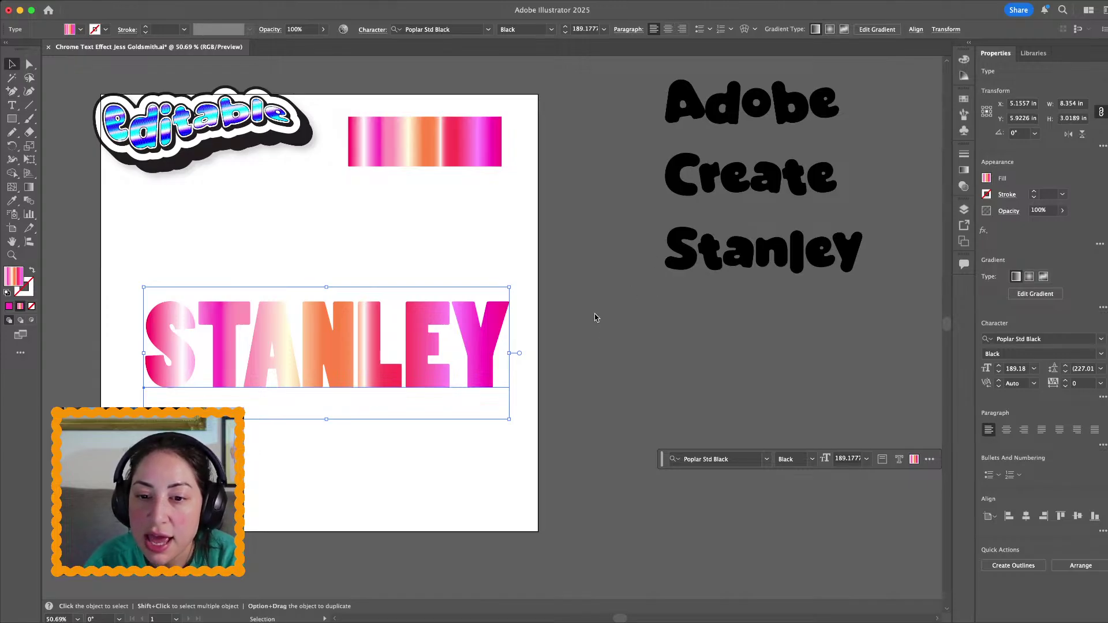
Redirect the gradient on the "STANLEY" text to run nearly vertically with a slight tilt, using the Gradient tool
{"action": "key", "text": "g"}
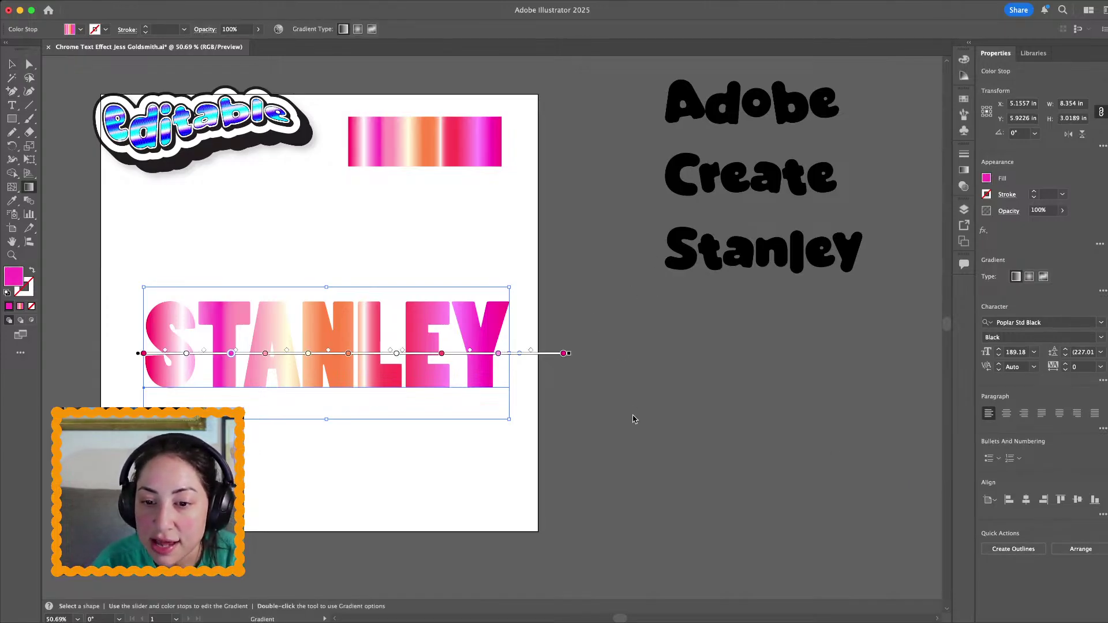
{"action": "key", "text": "super+z"}
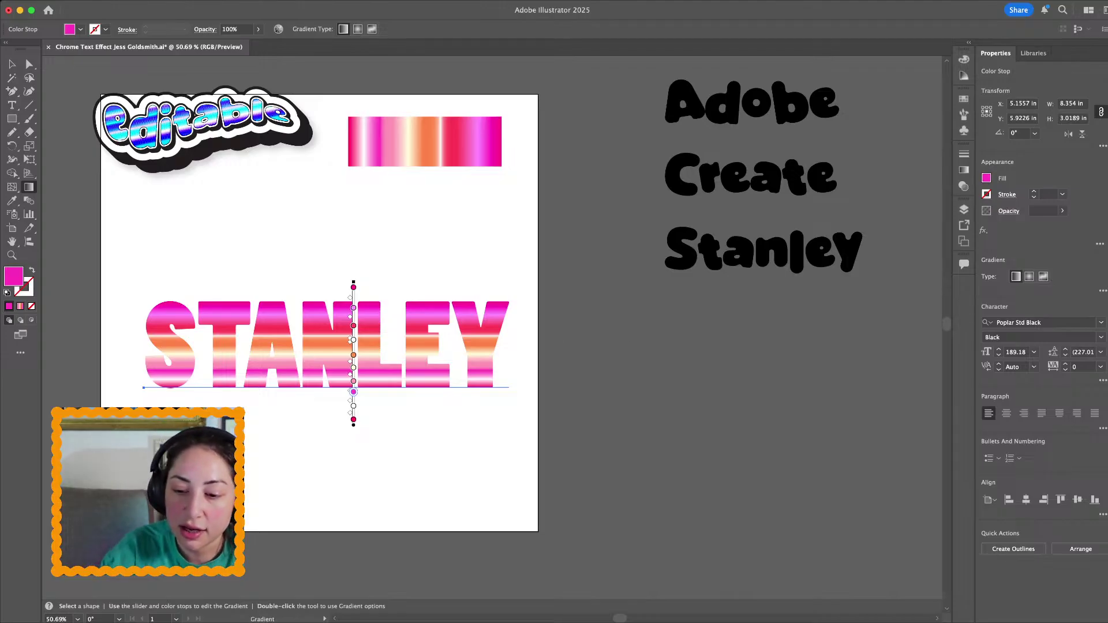
{"action": "key", "text": "super+z"}
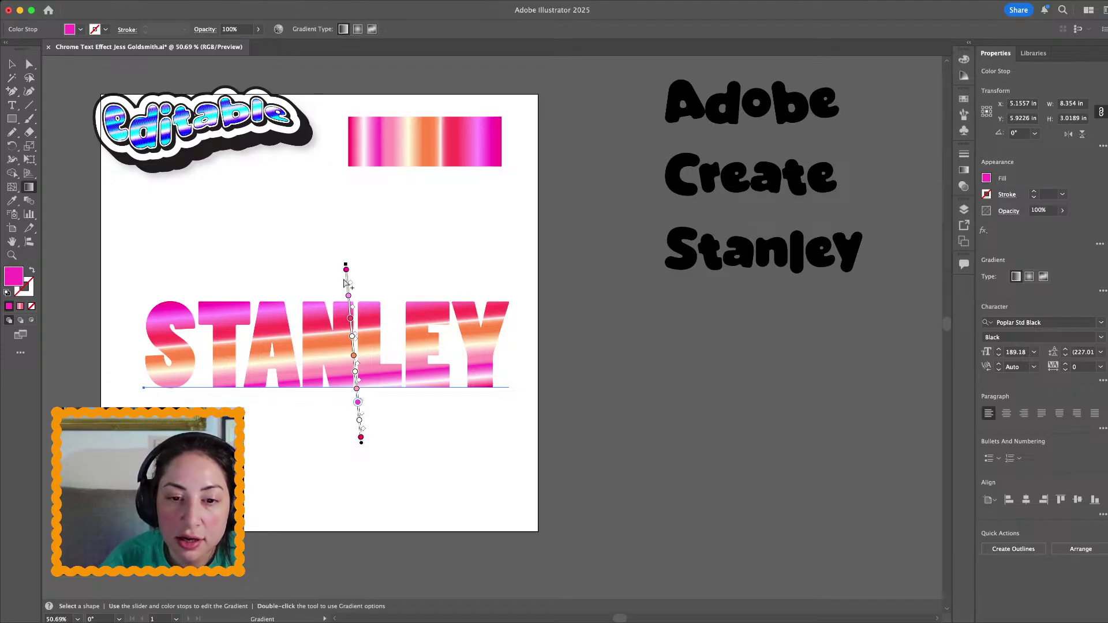
{"action": "left_click_drag", "start_coordinate": [347, 286], "coordinate": [345, 277]}
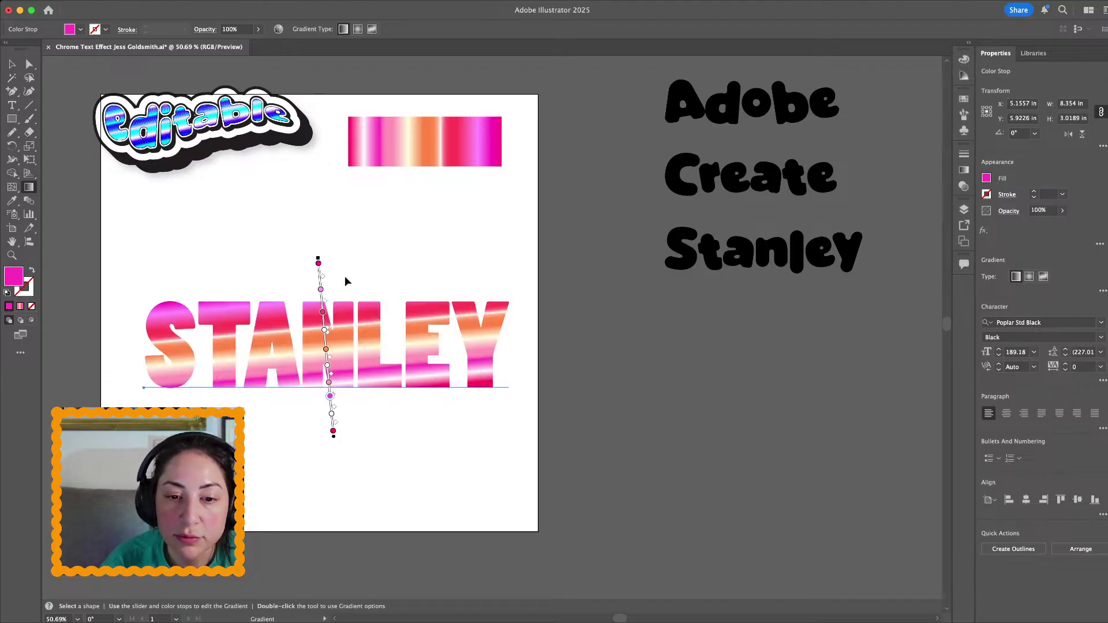
{"action": "key", "text": "v"}
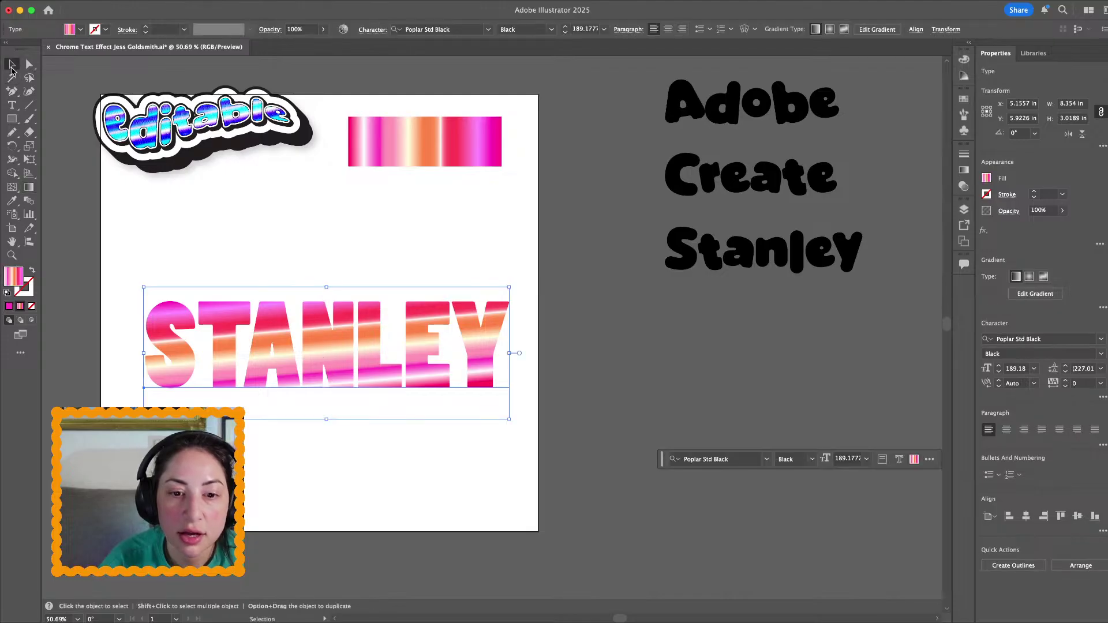
{"action": "left_click", "coordinate": [424, 197]}
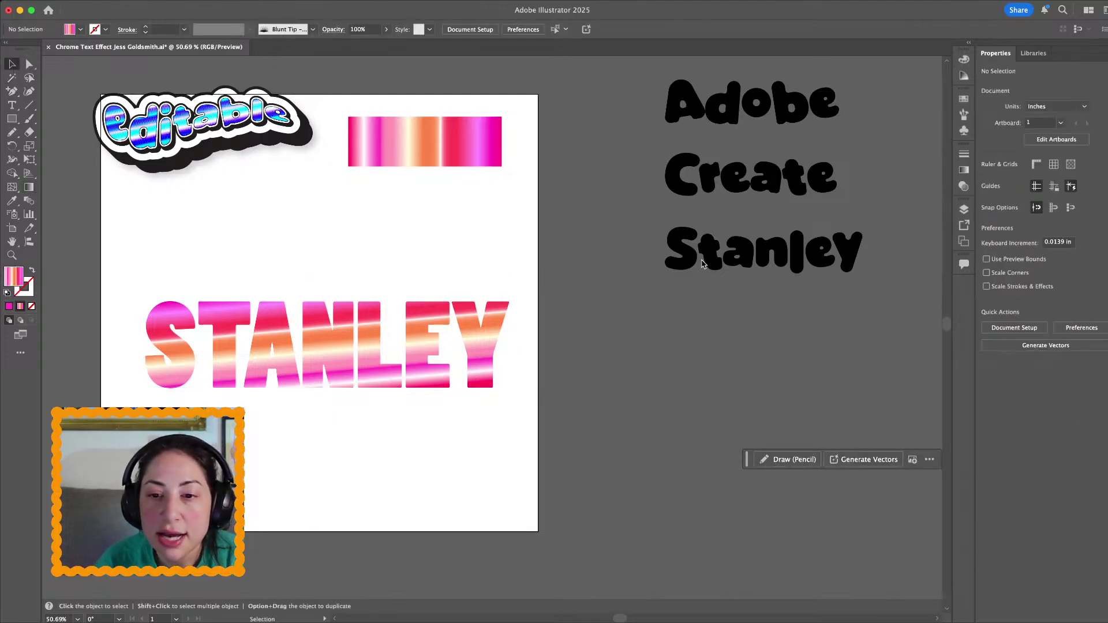
Add a dark stroke to the gradient-filled "STANLEY" text and set its weight to 3 pt
{"action": "key", "text": "x"}
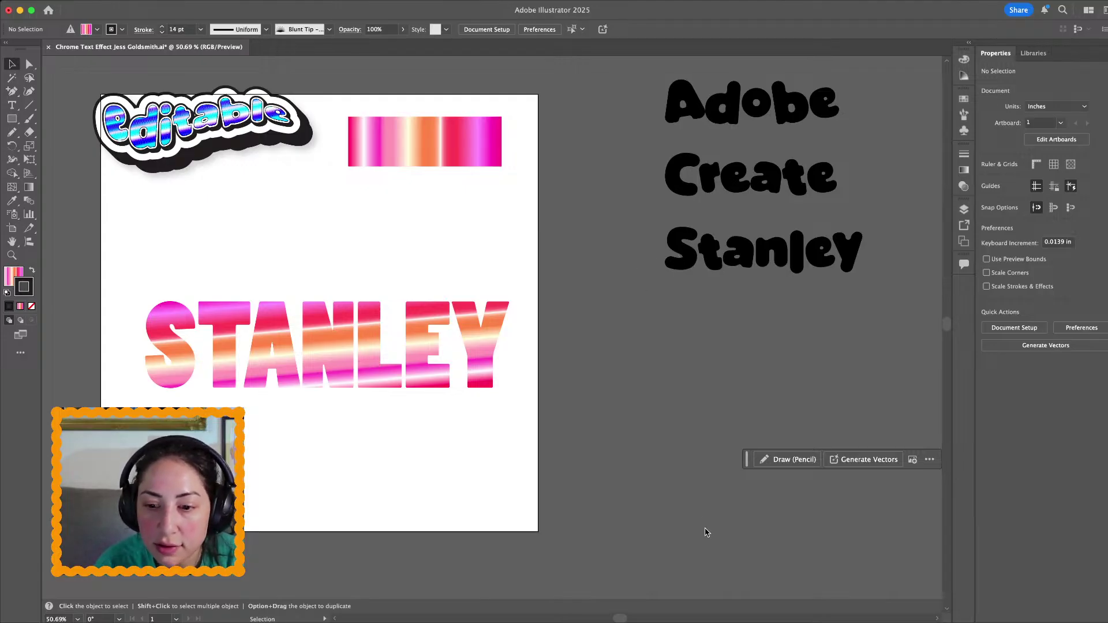
{"action": "key", "text": "slash"}
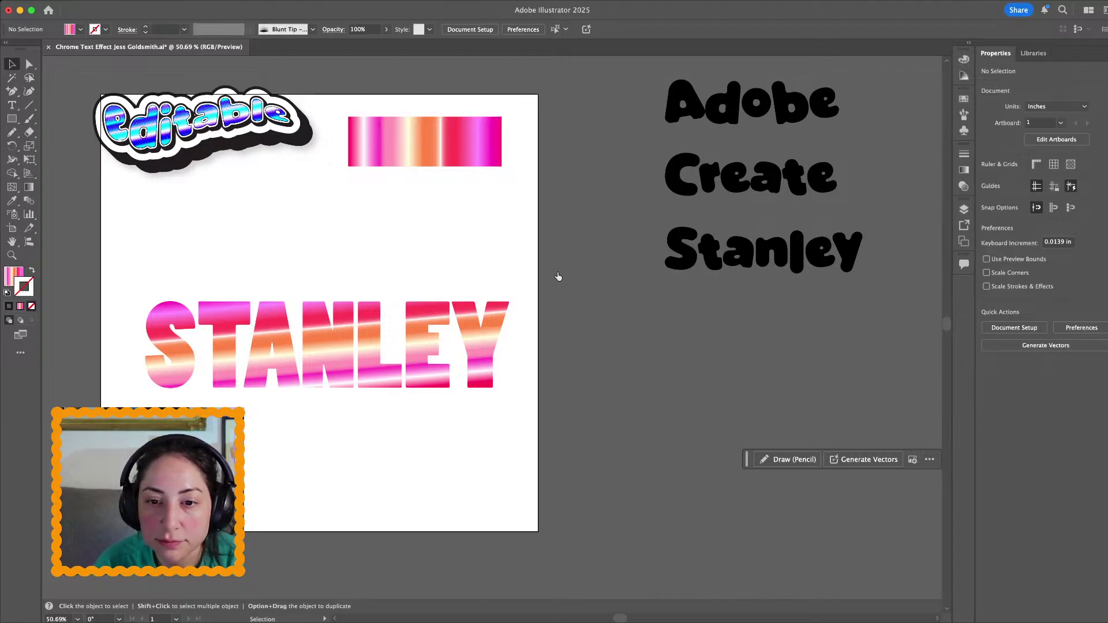
{"action": "key", "text": "super+z"}
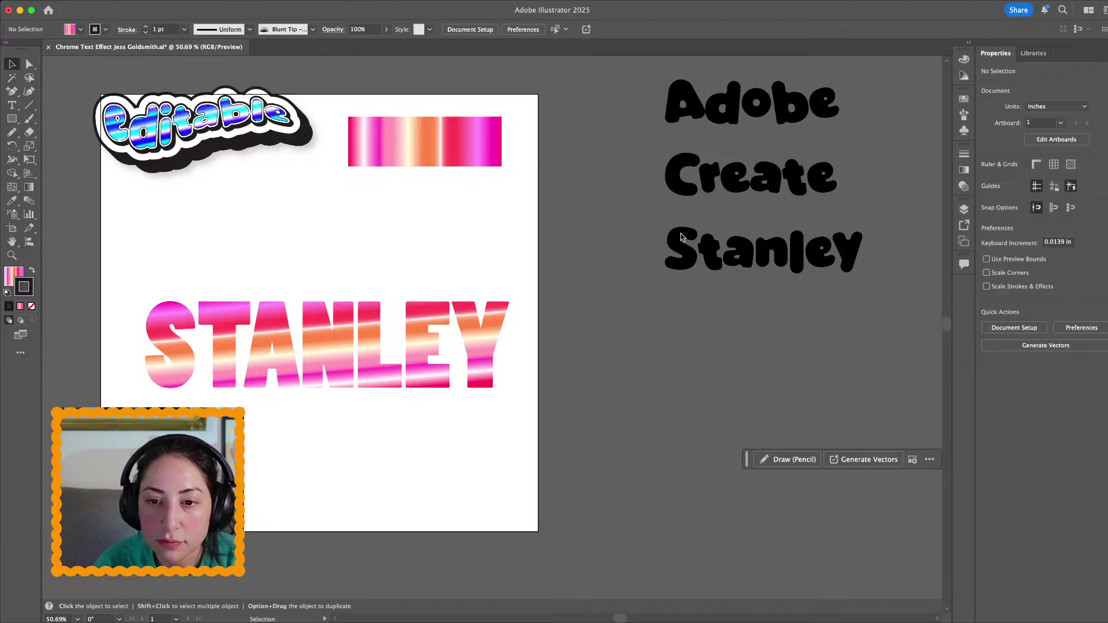
{"action": "left_click", "coordinate": [489, 327]}
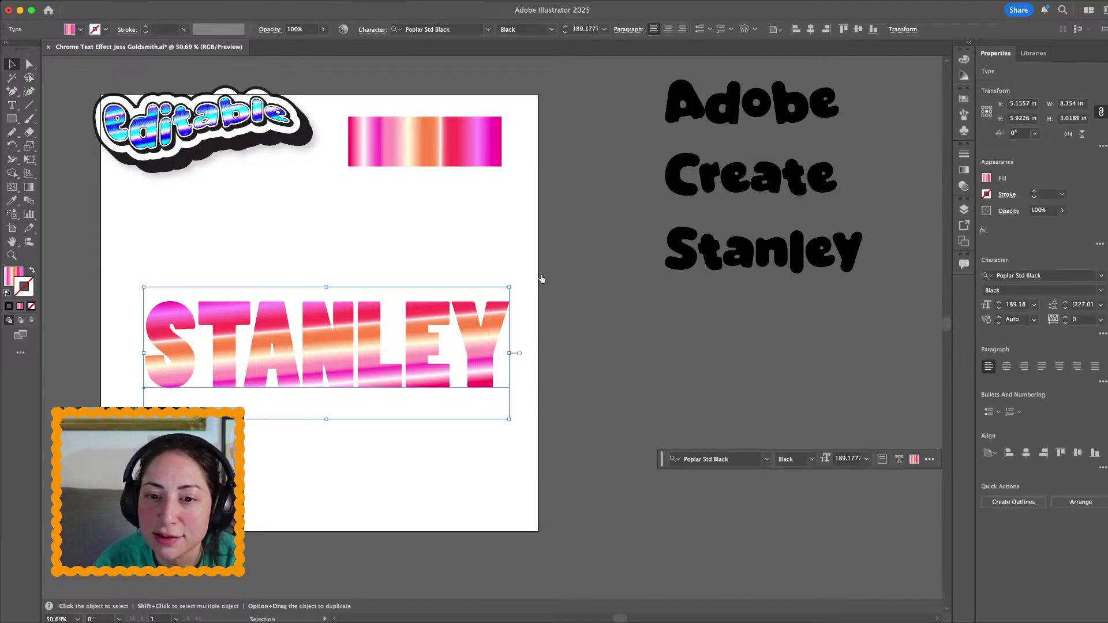
{"action": "key", "text": "super+z"}
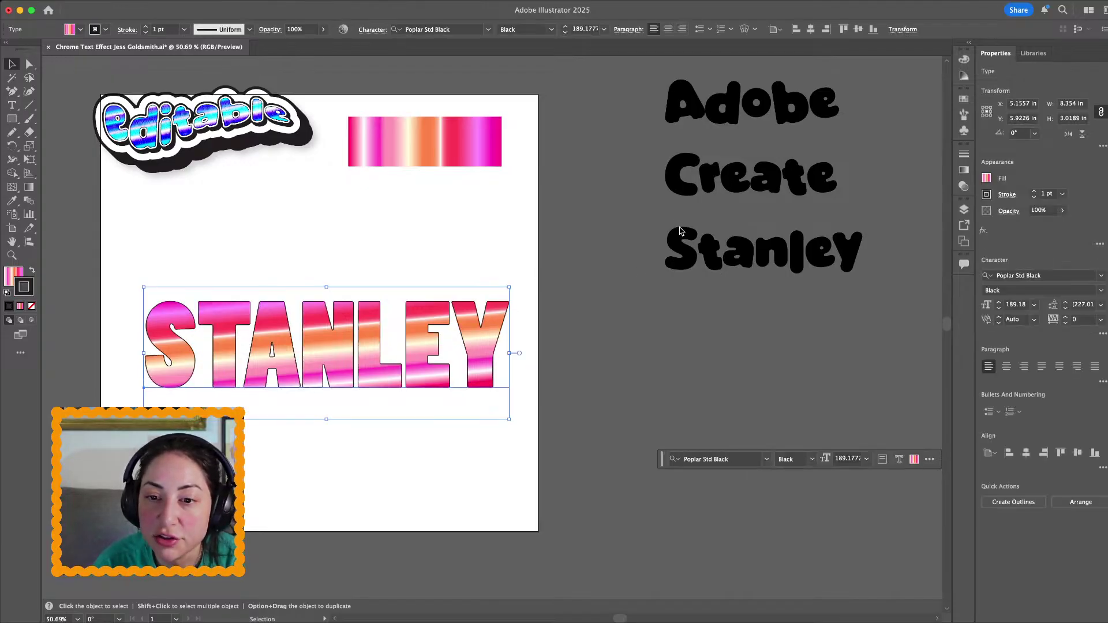
{"action": "key", "text": "super+z"}
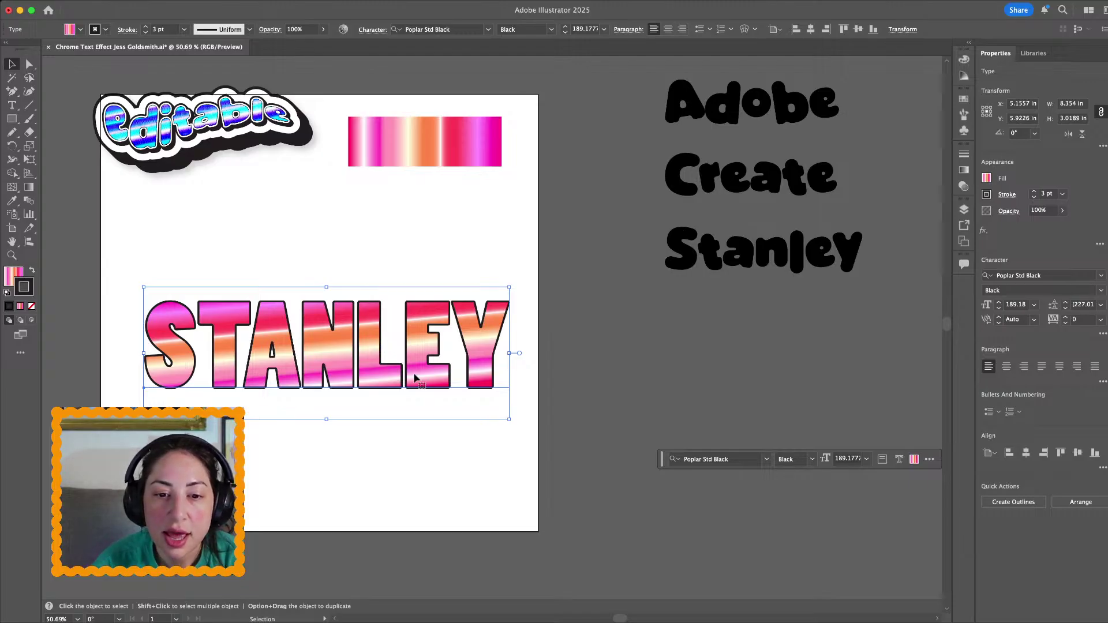
Add a second green 3 pt stroke to the "STANLEY" text and inset it with Offset Path until it touches the dark outline
{"action": "scroll", "coordinate": [414, 378], "scroll_direction": "up", "scroll_amount": 3}
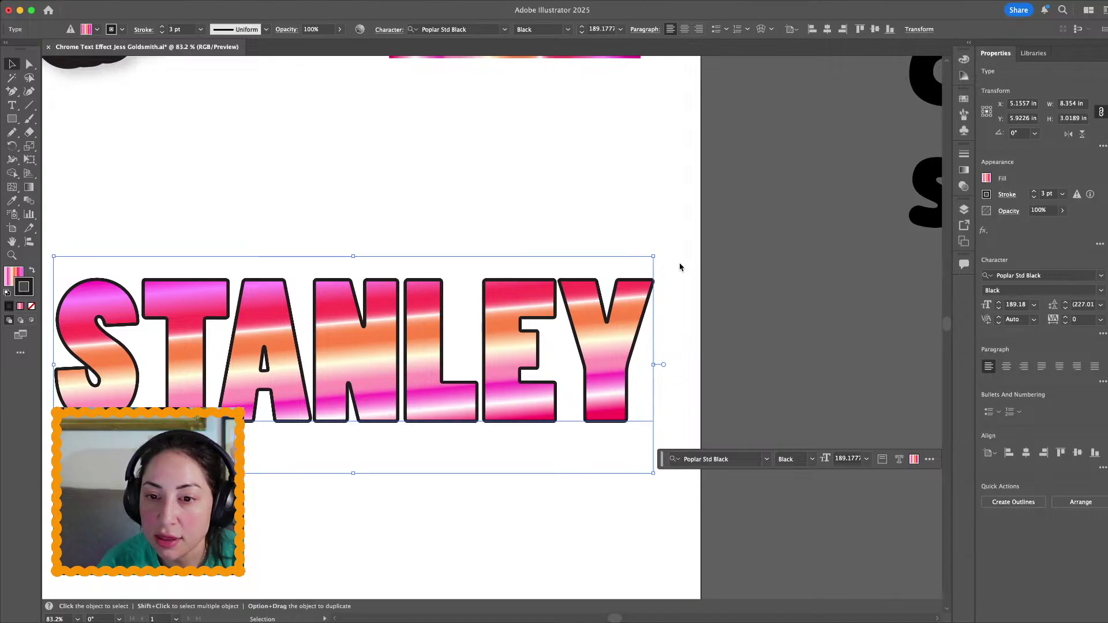
{"action": "left_click", "coordinate": [582, 310]}
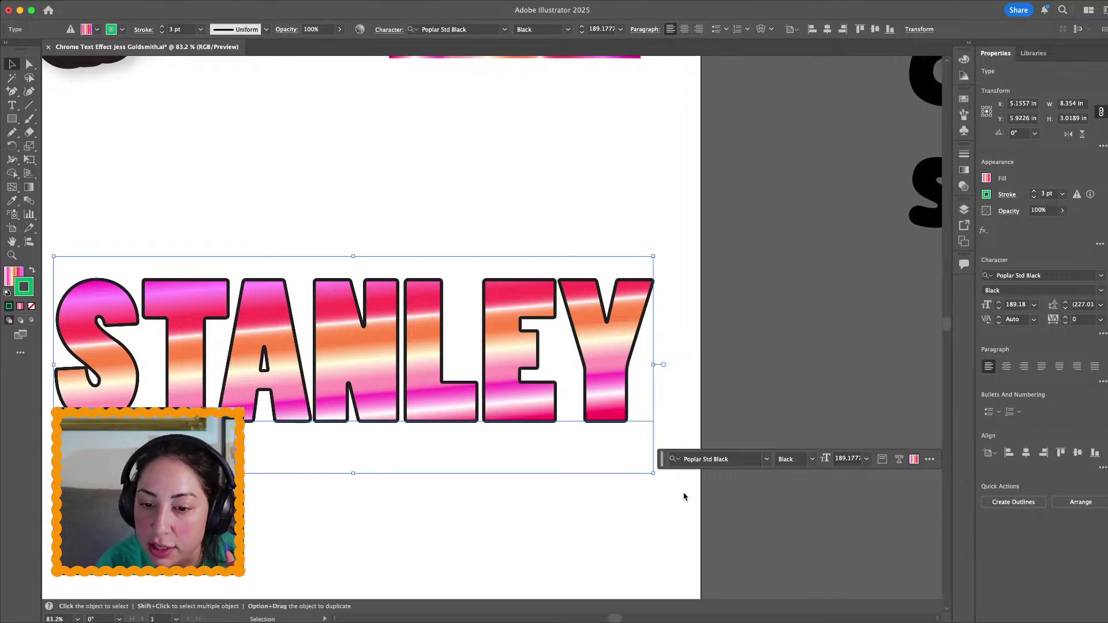
{"action": "key", "text": "super+z"}
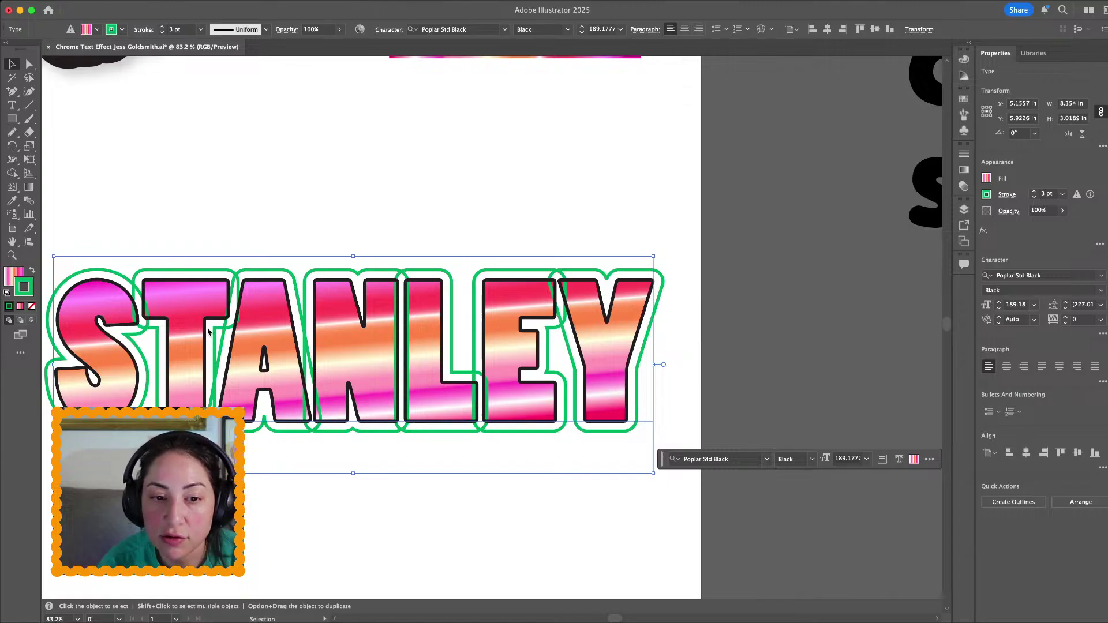
{"action": "key", "text": "super+z"}
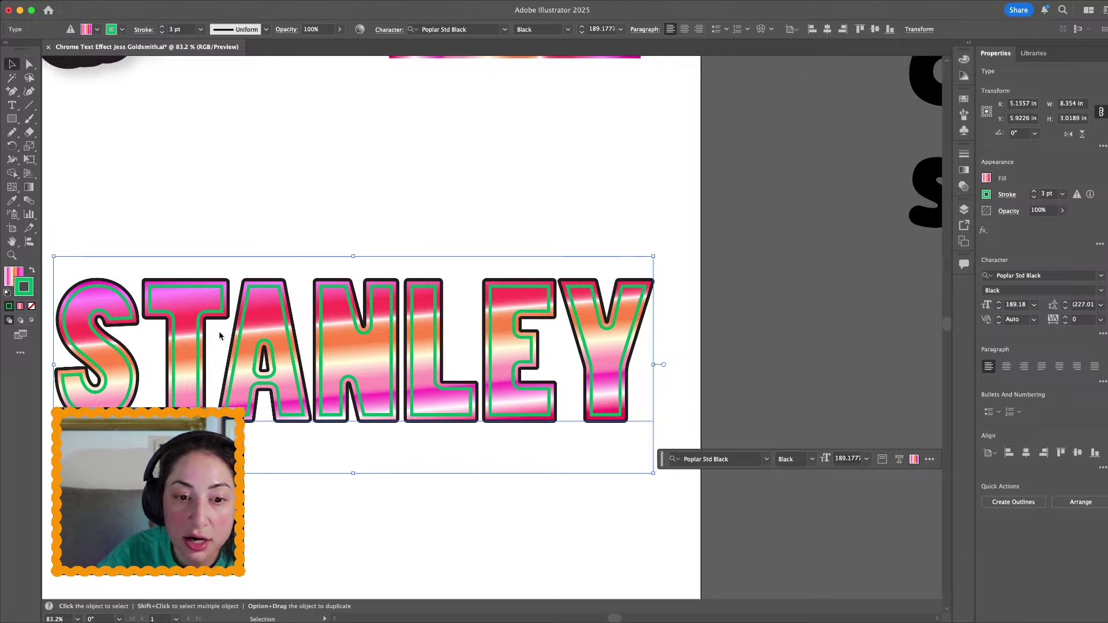
{"action": "key", "text": "super+z"}
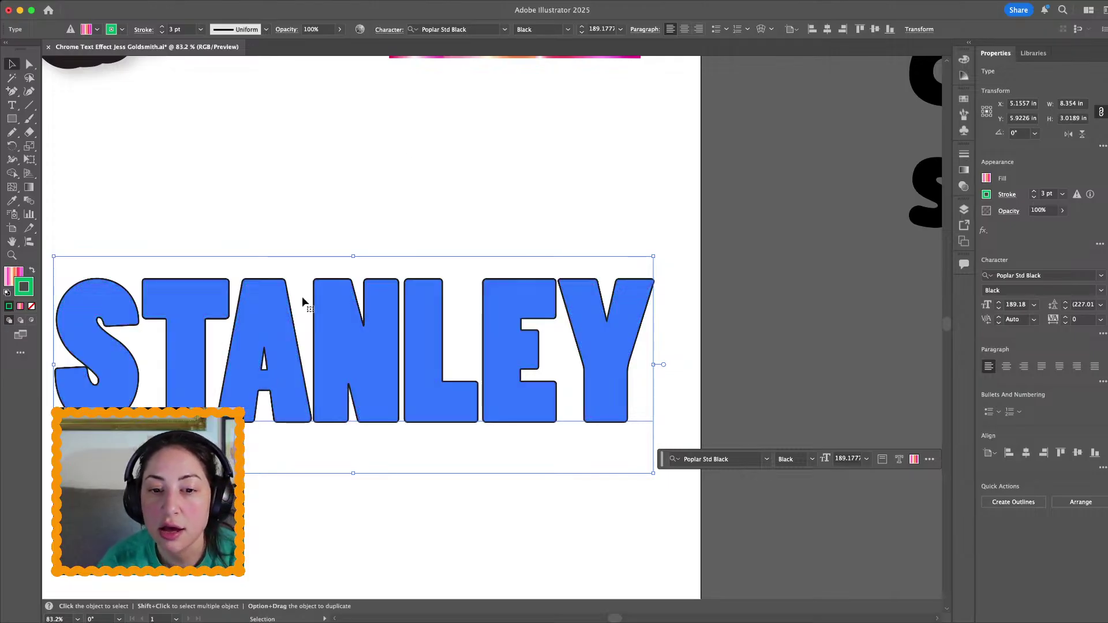
{"action": "left_click", "coordinate": [435, 97]}
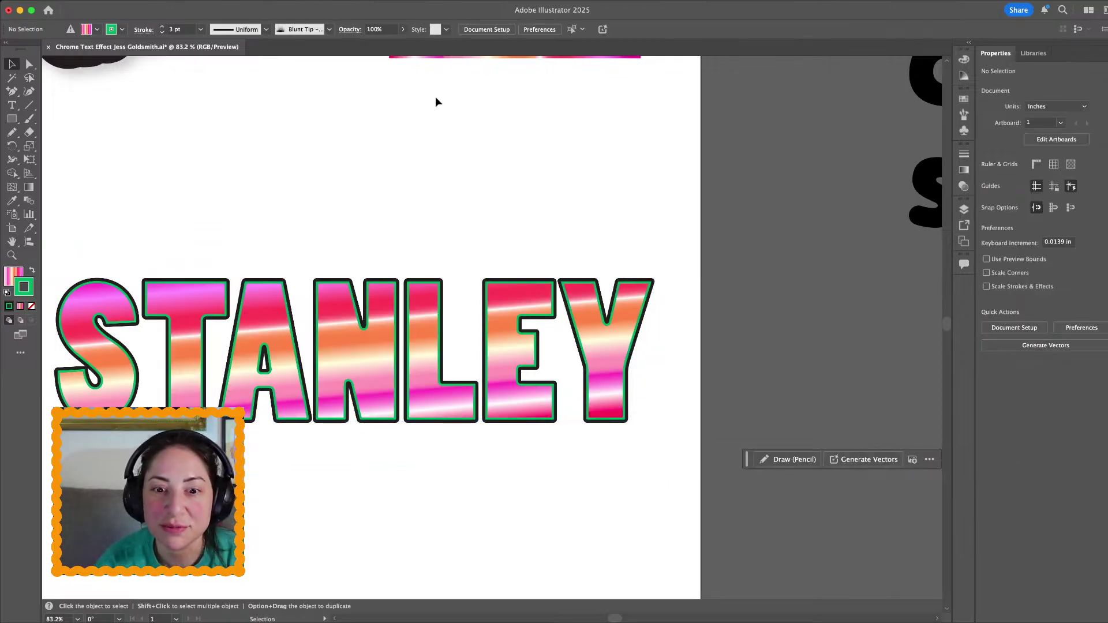
{"action": "left_click", "coordinate": [381, 341]}
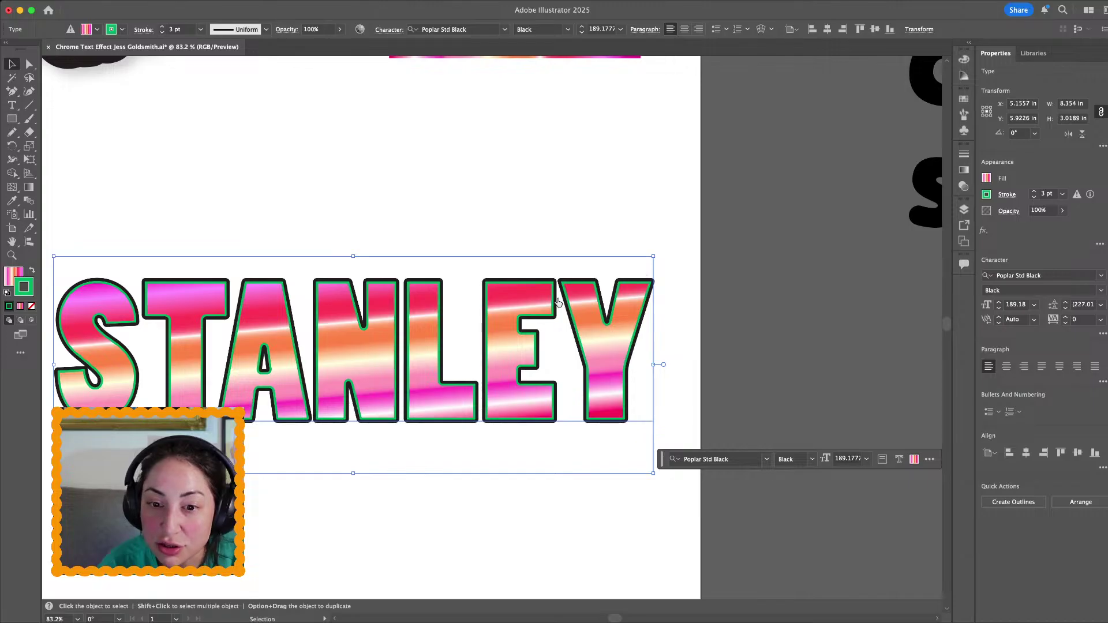
Recolor the inset stroke on the "STANLEY" text to black and set its blending mode to Overlay
{"action": "key", "text": "super+z"}
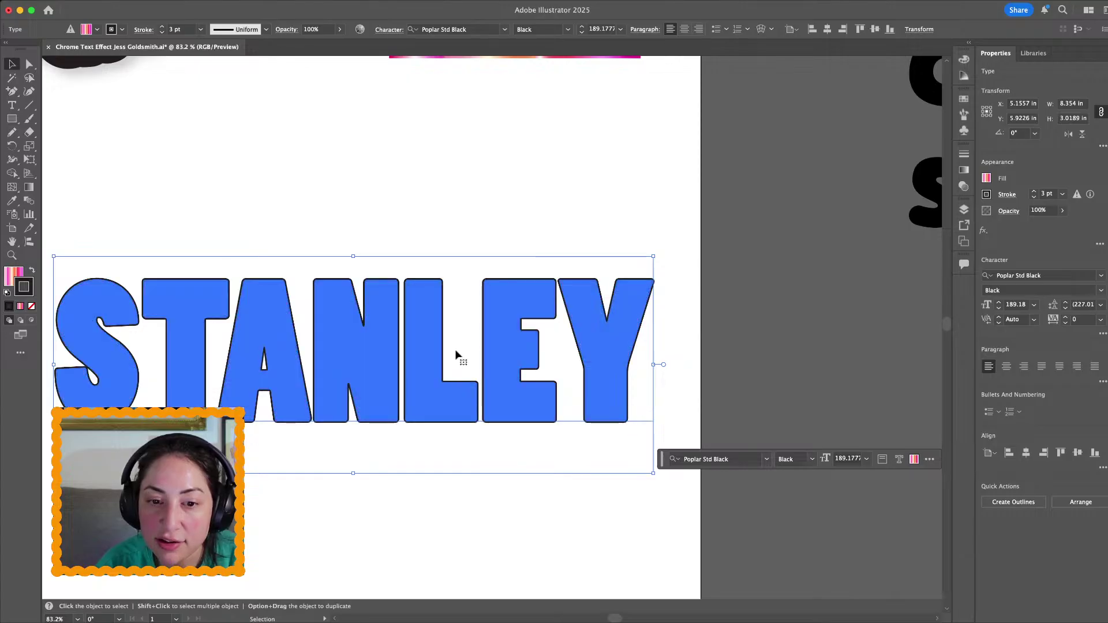
{"action": "scroll", "coordinate": [455, 354], "scroll_direction": "up", "scroll_amount": 5}
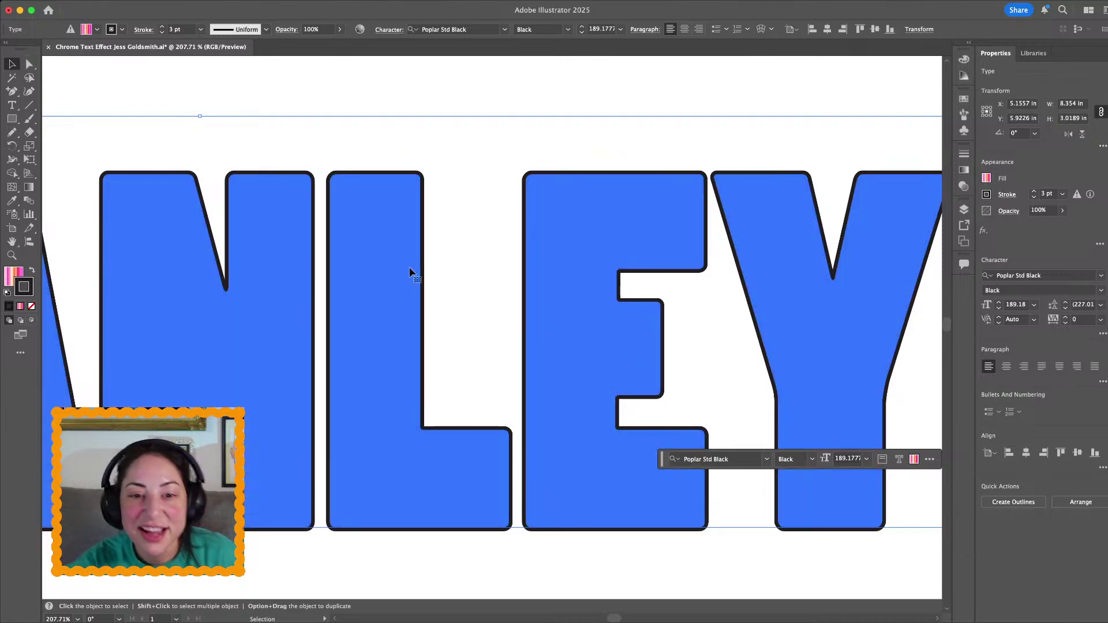
{"action": "key", "text": "super+0"}
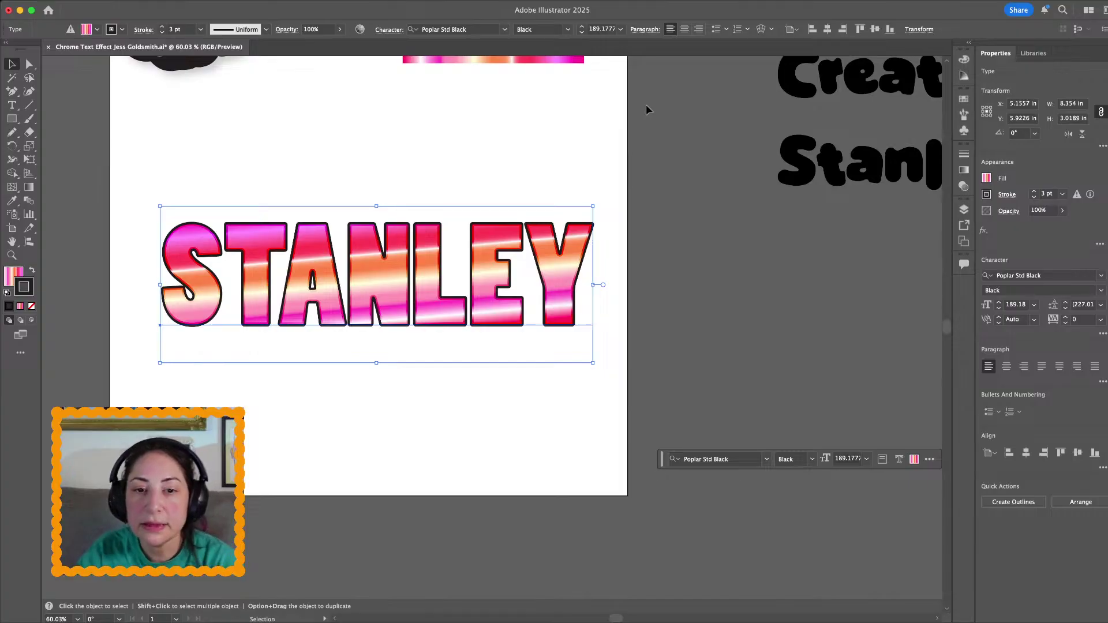
Move the blue "editable" sample down to just above "STANLEY" and examine its inner stroke layering for comparison
{"action": "scroll", "coordinate": [646, 105], "scroll_direction": "up", "scroll_amount": 3}
{"action": "scroll", "coordinate": [559, 217], "scroll_direction": "down", "scroll_amount": 3}
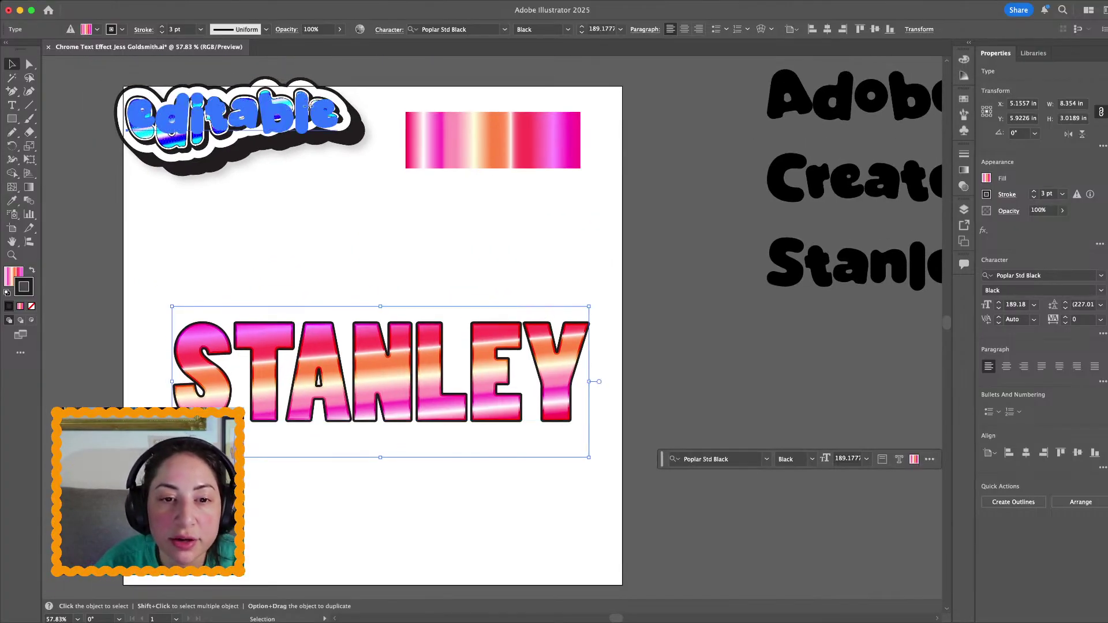
{"action": "left_click_drag", "start_coordinate": [301, 119], "coordinate": [416, 281]}
{"action": "scroll", "coordinate": [398, 281], "scroll_direction": "up", "scroll_amount": 4}
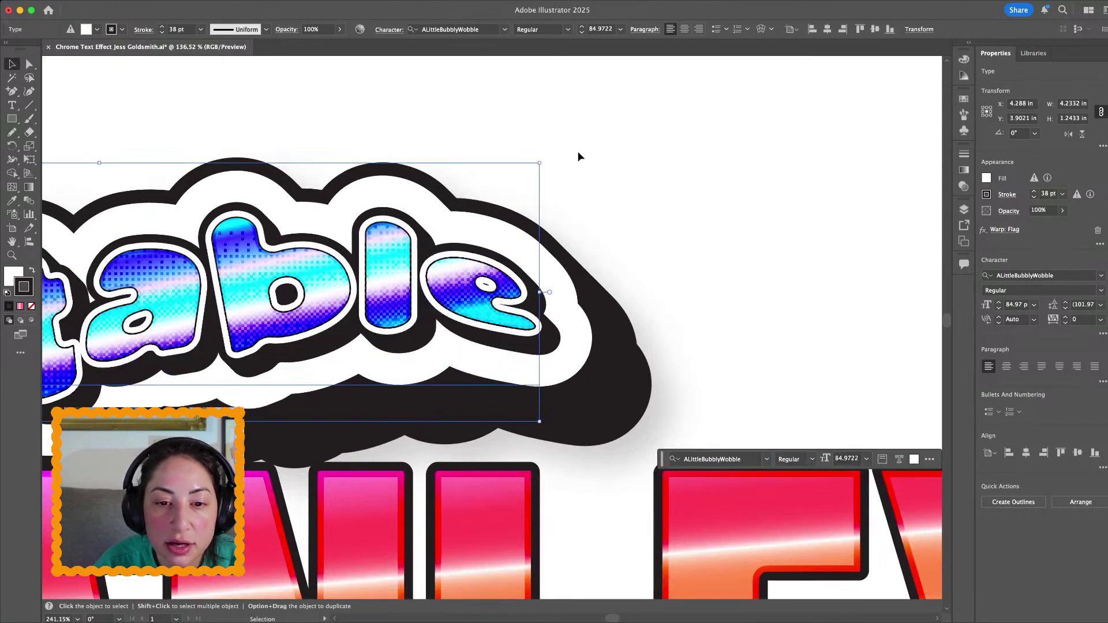
{"action": "left_click", "coordinate": [578, 156]}
{"action": "scroll", "coordinate": [398, 279], "scroll_direction": "up", "scroll_amount": 1}
{"action": "scroll", "coordinate": [478, 168], "scroll_direction": "down", "scroll_amount": 5}
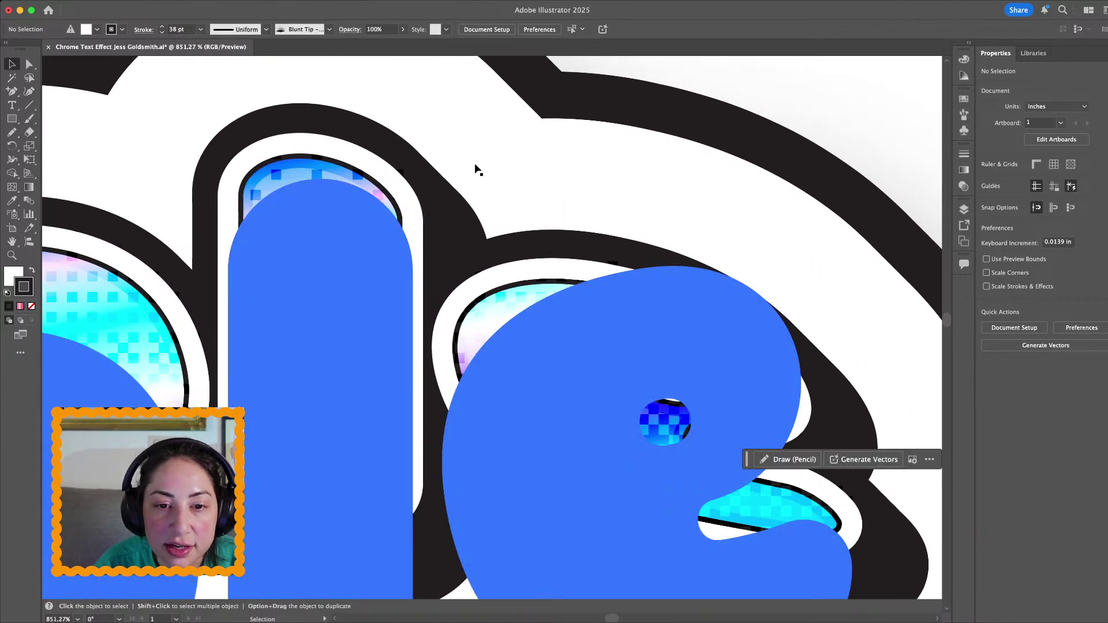
{"action": "scroll", "coordinate": [510, 156], "scroll_direction": "down", "scroll_amount": 5}
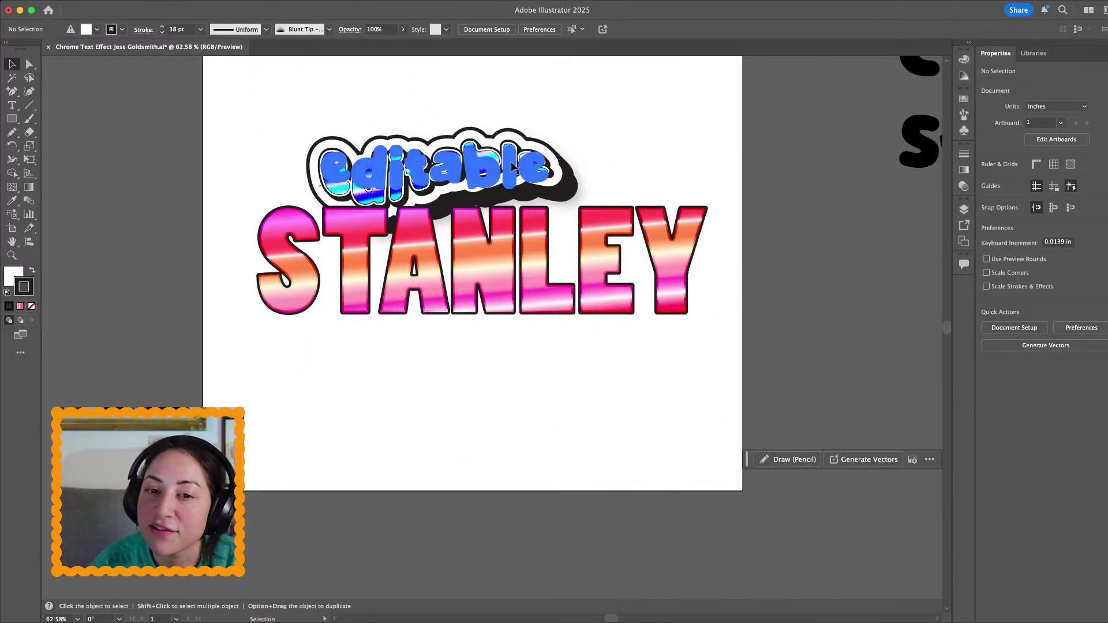
{"action": "left_click_drag", "start_coordinate": [515, 165], "coordinate": [500, 127]}
{"action": "scroll", "coordinate": [475, 301], "scroll_direction": "up", "scroll_amount": 1}
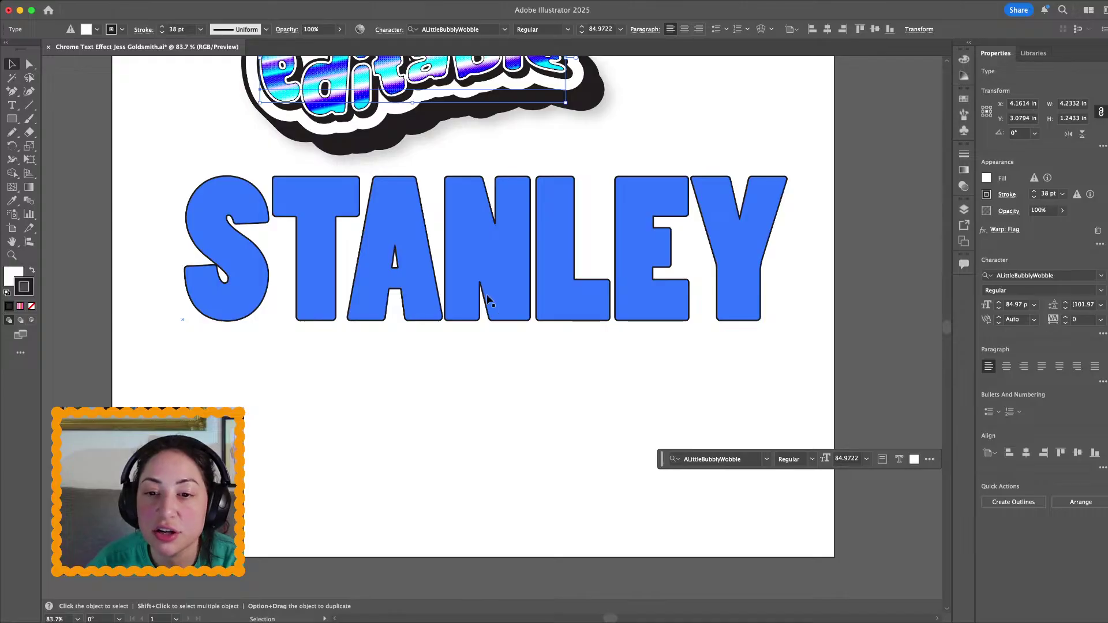
Apply the fill's pink and orange chrome gradient to the outer 3 pt stroke of the "STANLEY" text
{"action": "left_click", "coordinate": [468, 395]}
{"action": "left_click", "coordinate": [491, 296]}
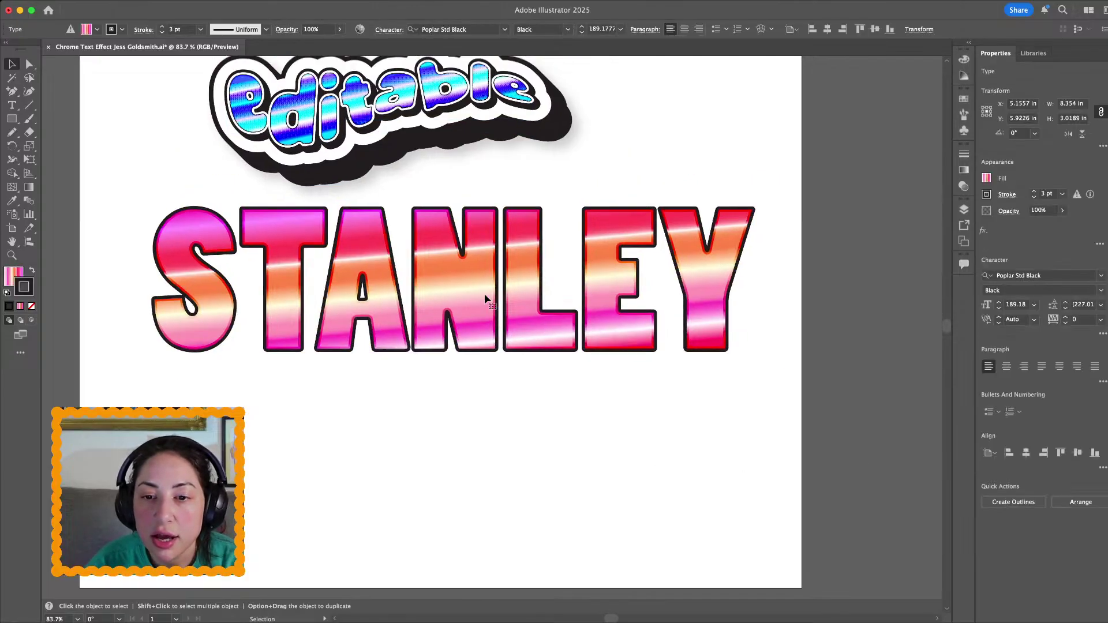
{"action": "key", "text": "super+z"}
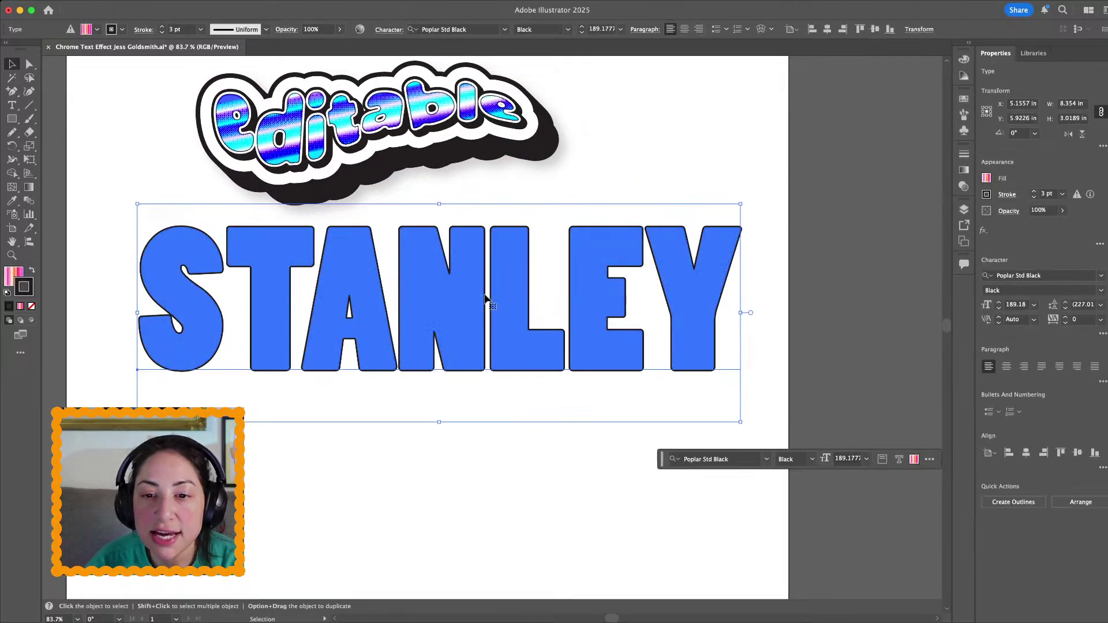
{"action": "key", "text": "super+shift+z"}
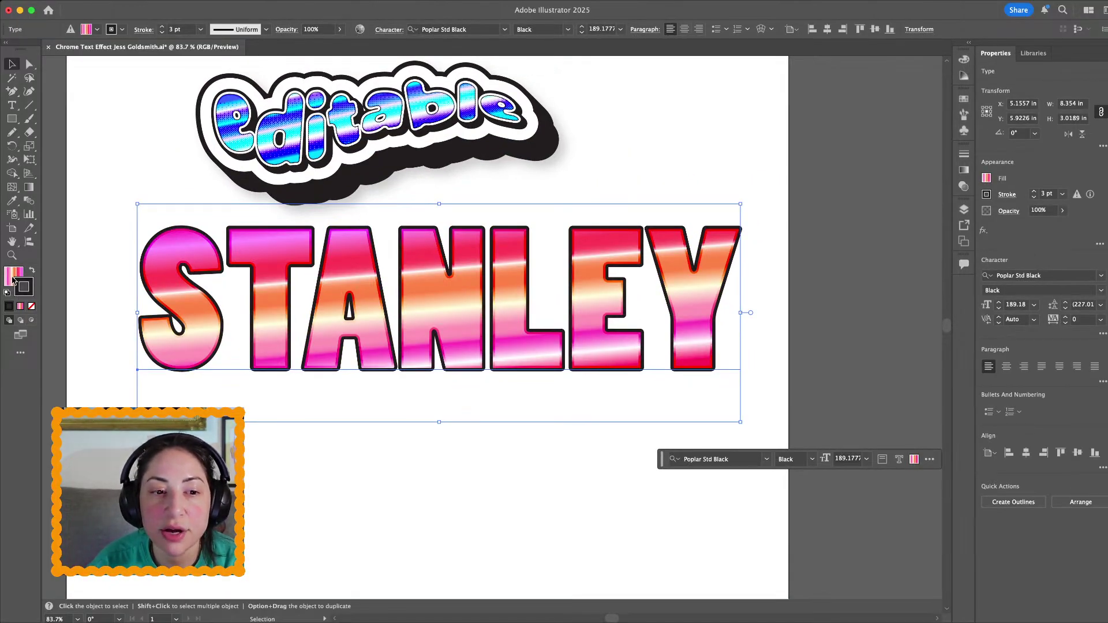
{"action": "key", "text": "super+z"}
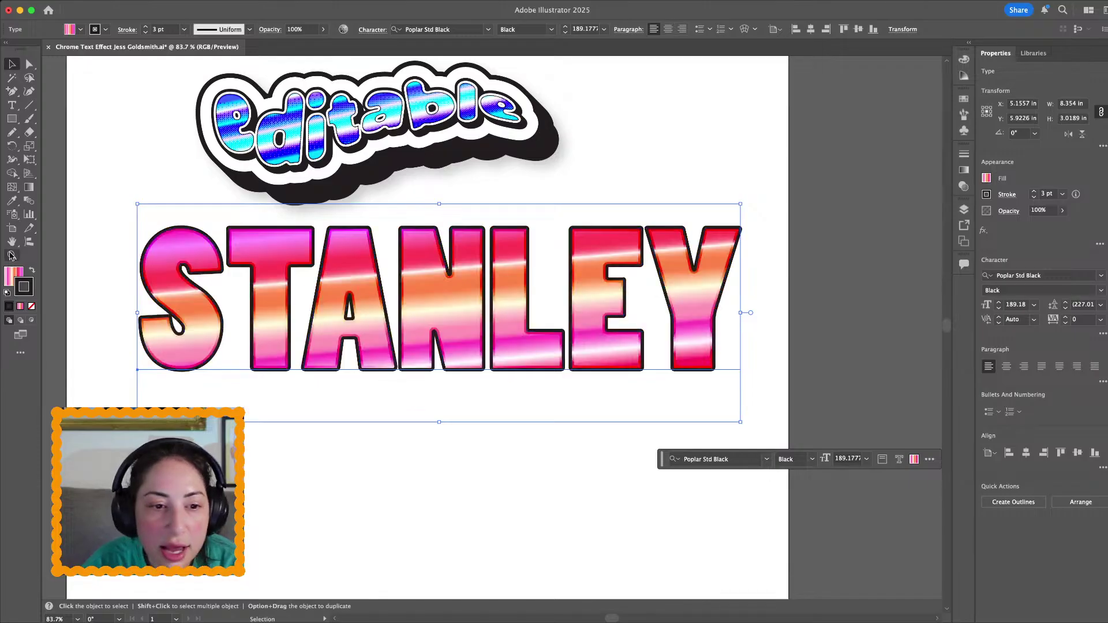
{"action": "left_click_drag", "start_coordinate": [16, 279], "coordinate": [19, 293]}
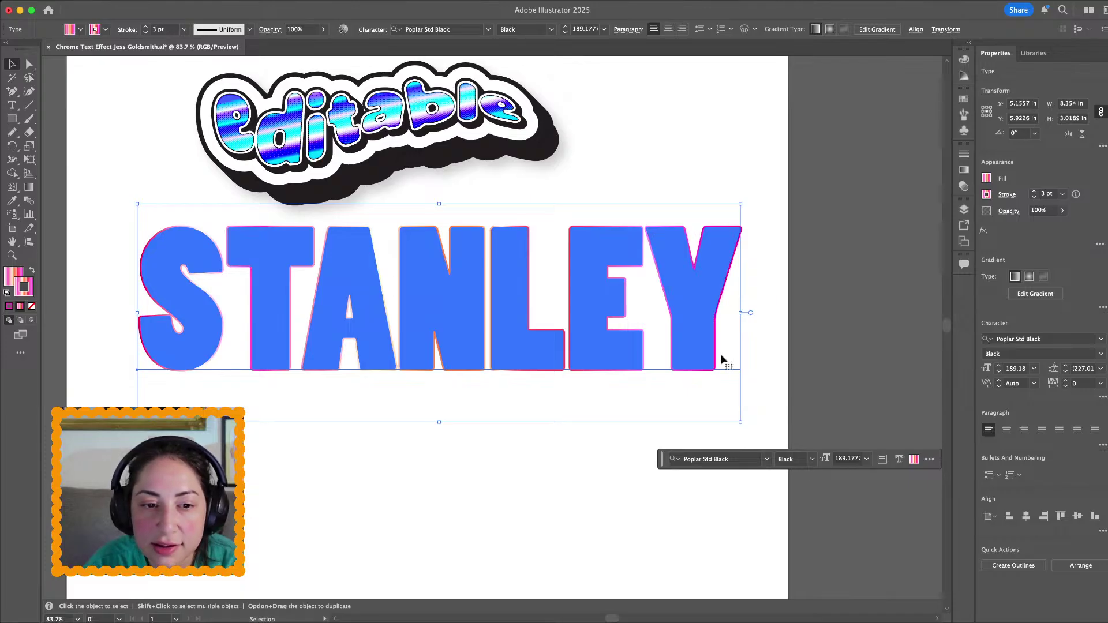
{"action": "left_click", "coordinate": [577, 461]}
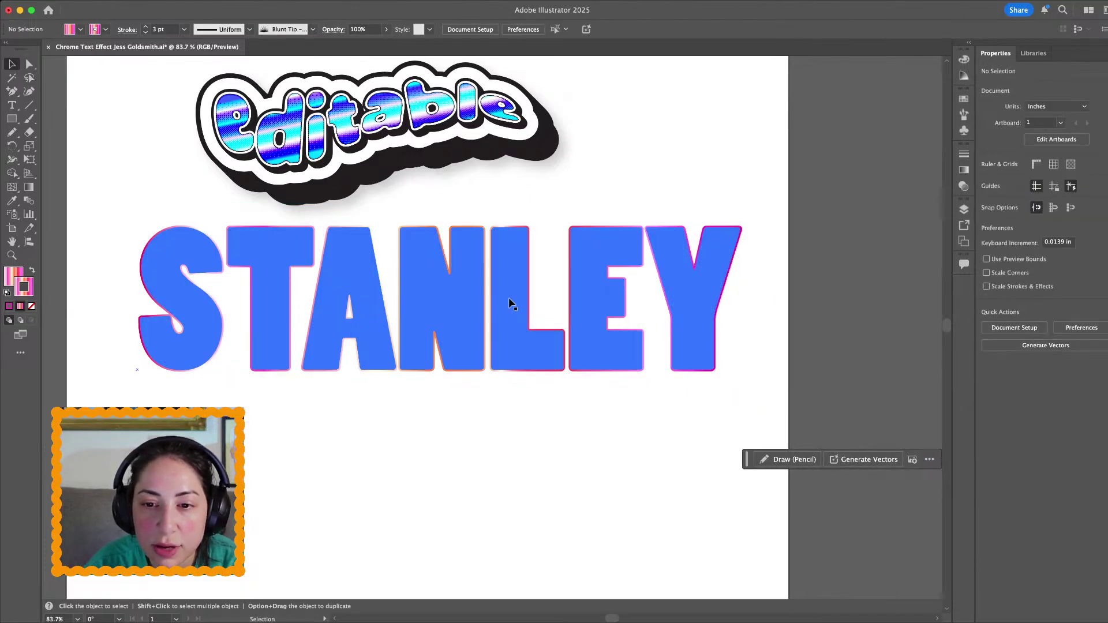
Try other stroke settings for "STANLEY": a white-to-black gradient, solid black at 7 and 8 pt, and no stroke
{"action": "scroll", "coordinate": [519, 302], "scroll_direction": "up", "scroll_amount": 3}
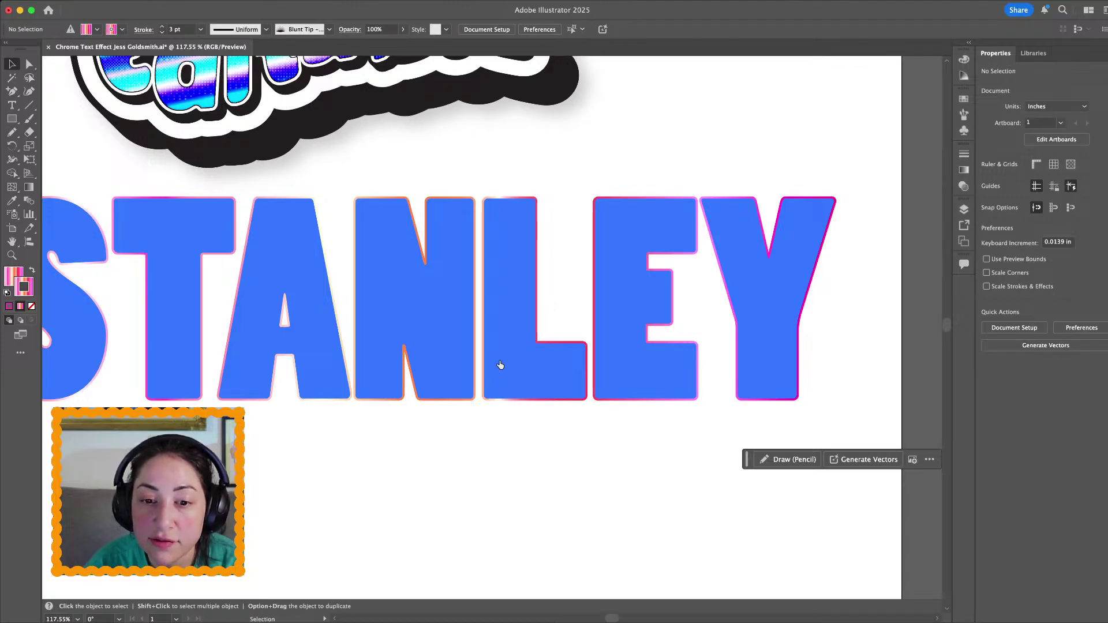
{"action": "left_click", "coordinate": [499, 328]}
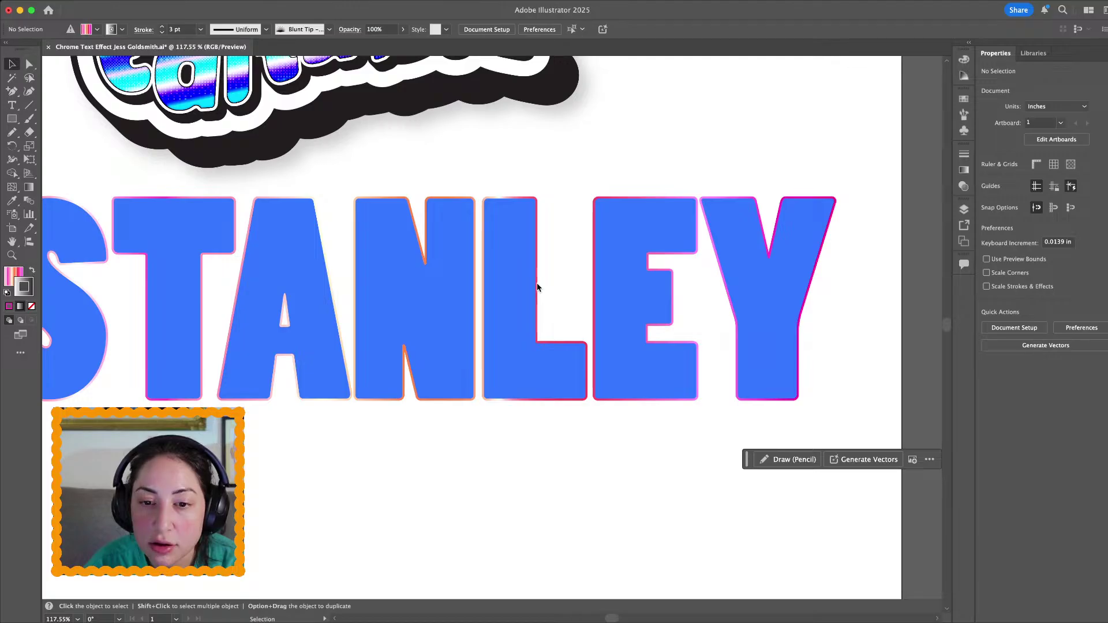
{"action": "left_click", "coordinate": [539, 361]}
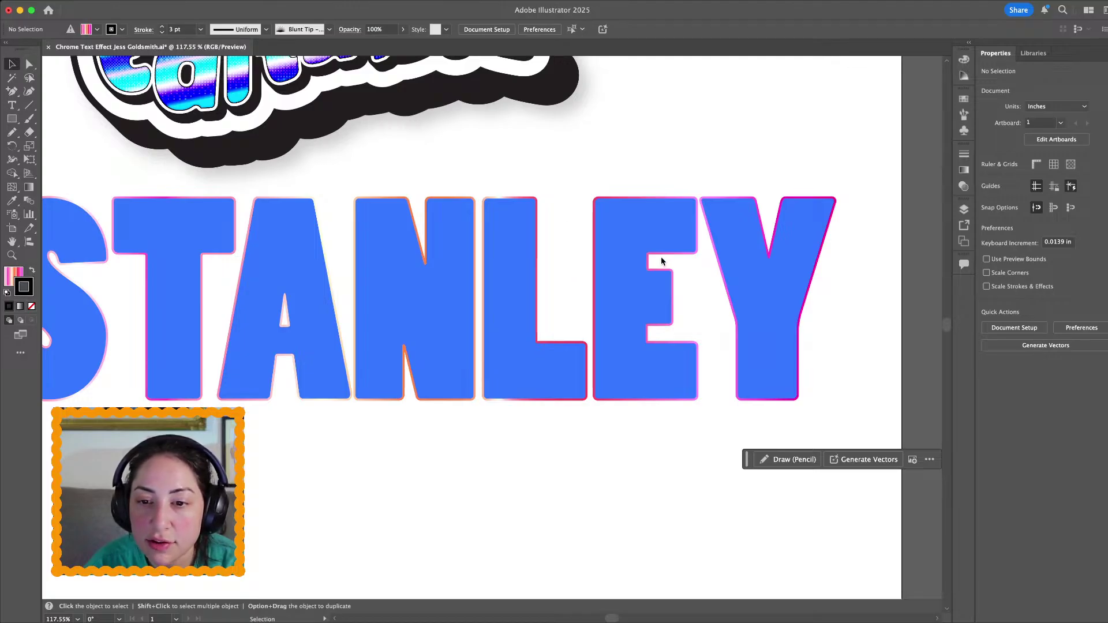
{"action": "key", "text": "super+z"}
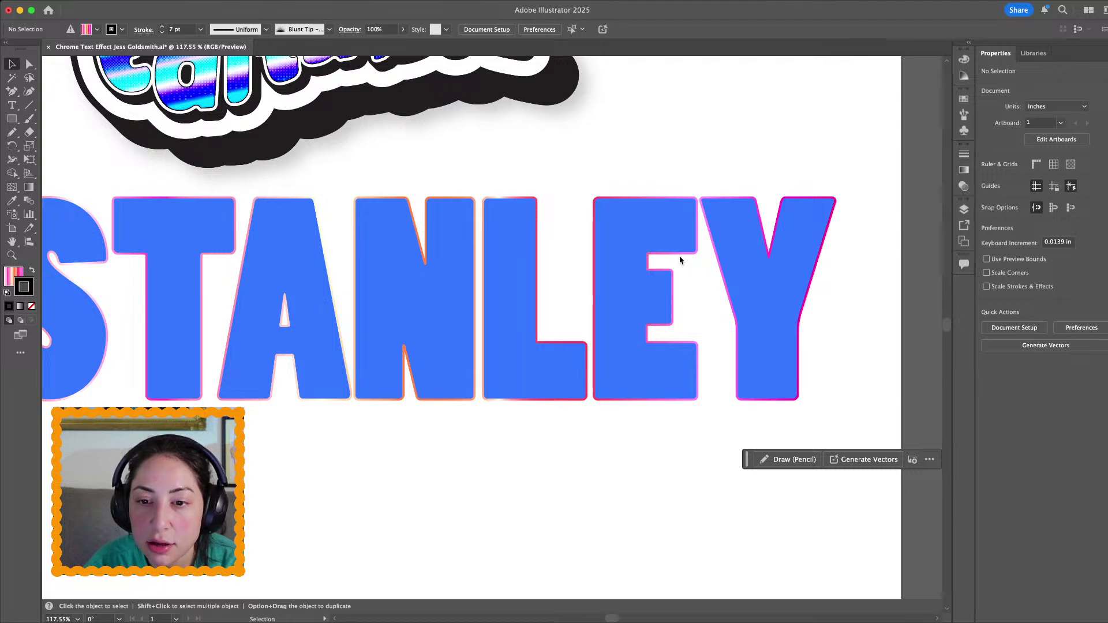
{"action": "key", "text": "super+z"}
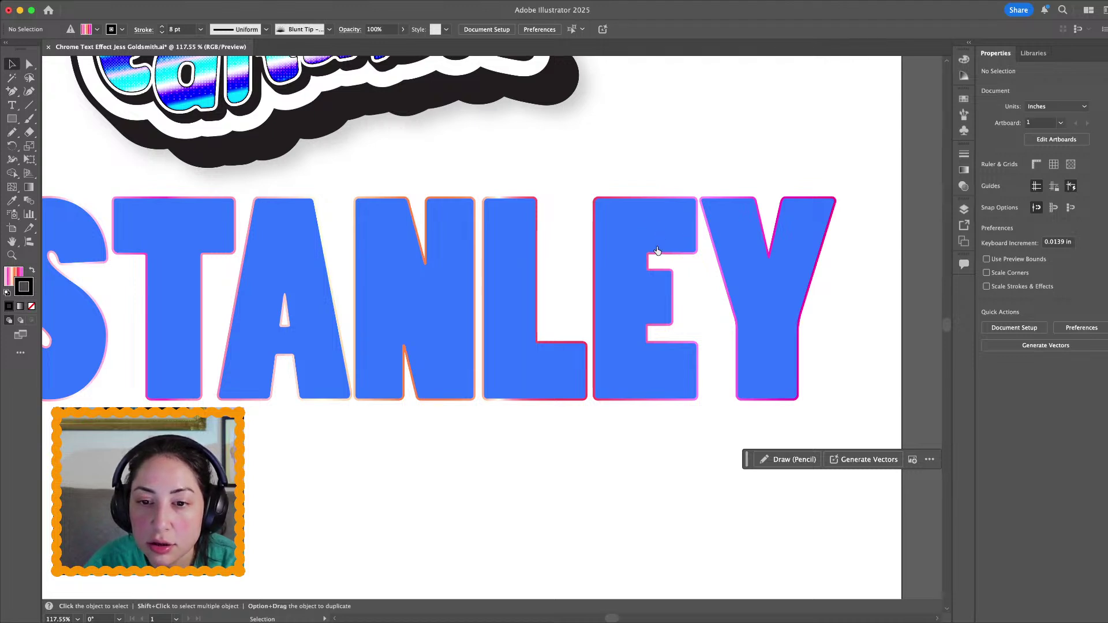
{"action": "key", "text": "super+z"}
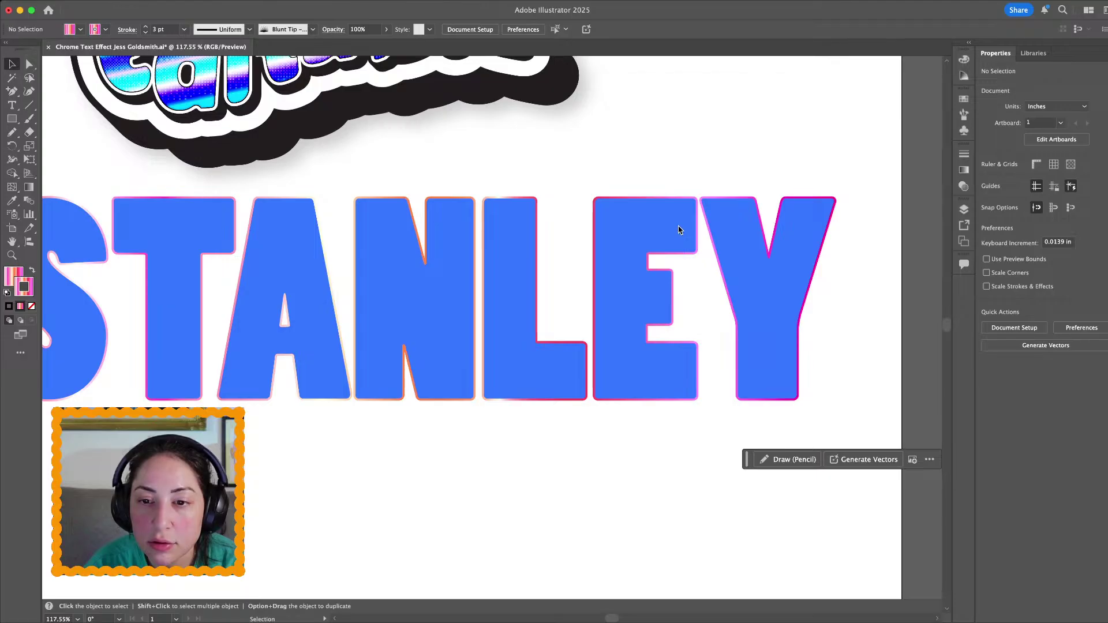
{"action": "key", "text": "super+z"}
{"action": "left_click", "coordinate": [32, 306]}
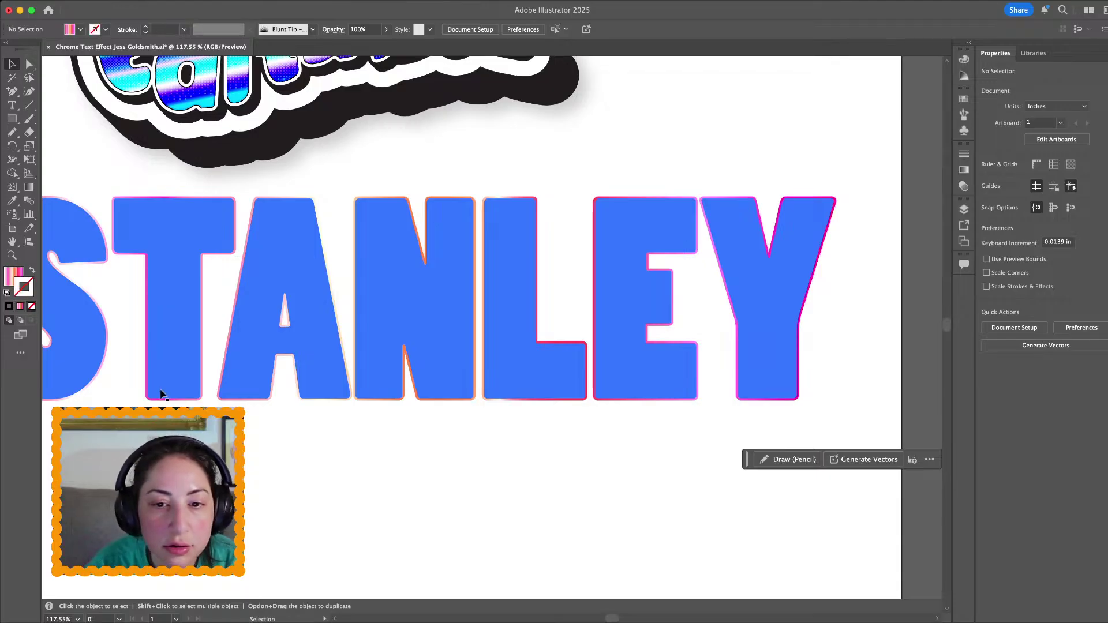
Try the pink and orange gradient stroke for "STANLEY" at weights of 11 pt and 9 pt
{"action": "left_click", "coordinate": [565, 297]}
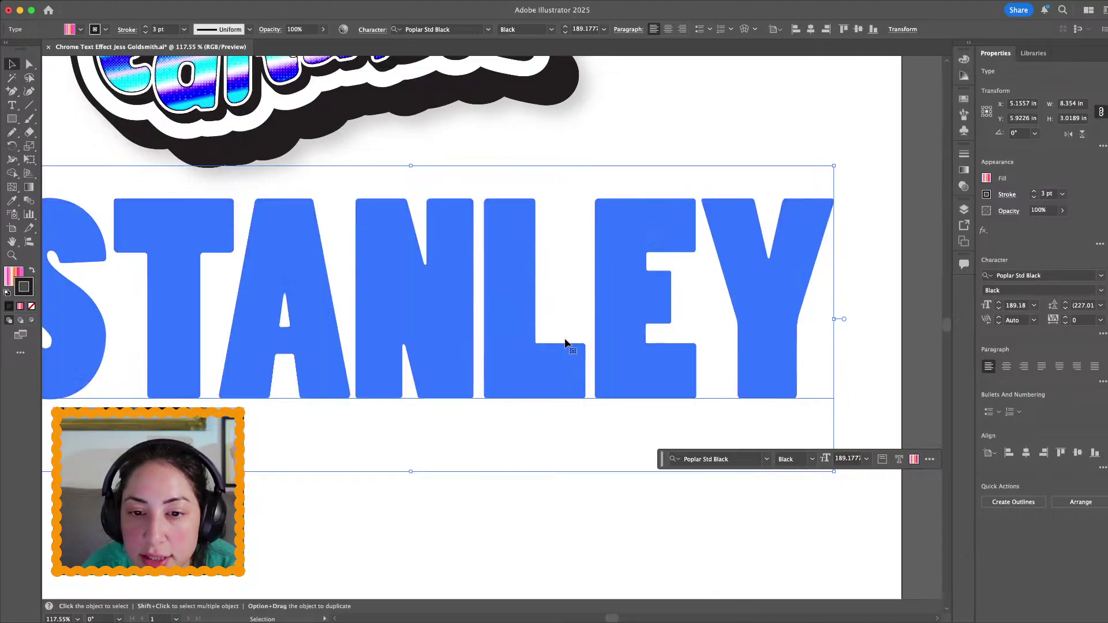
{"action": "left_click", "coordinate": [476, 482]}
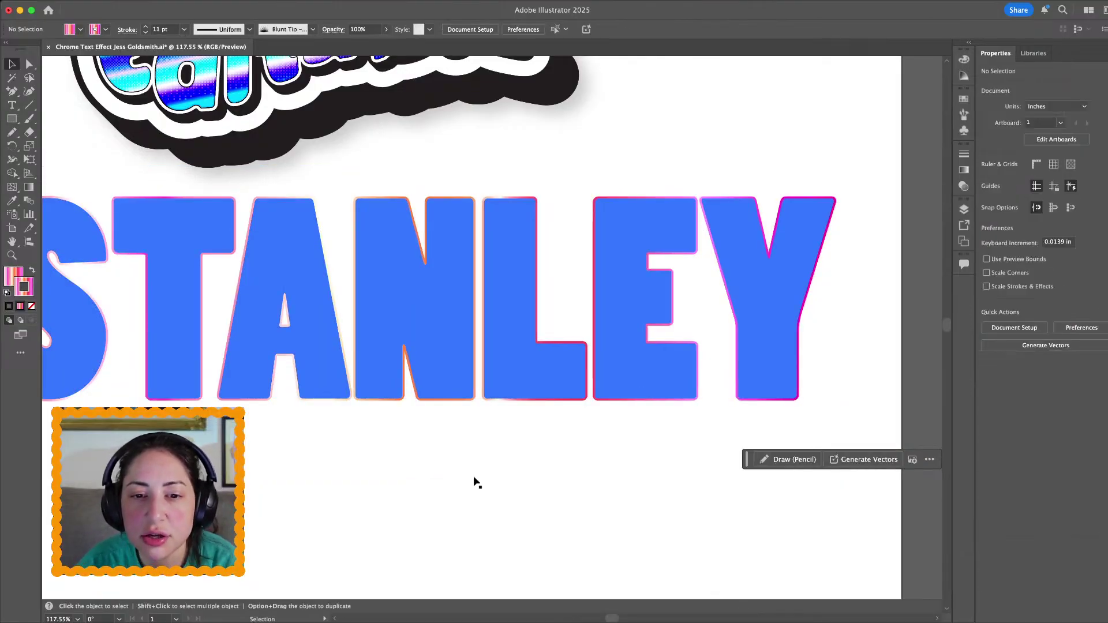
{"action": "scroll", "coordinate": [466, 483], "scroll_direction": "down", "scroll_amount": 2}
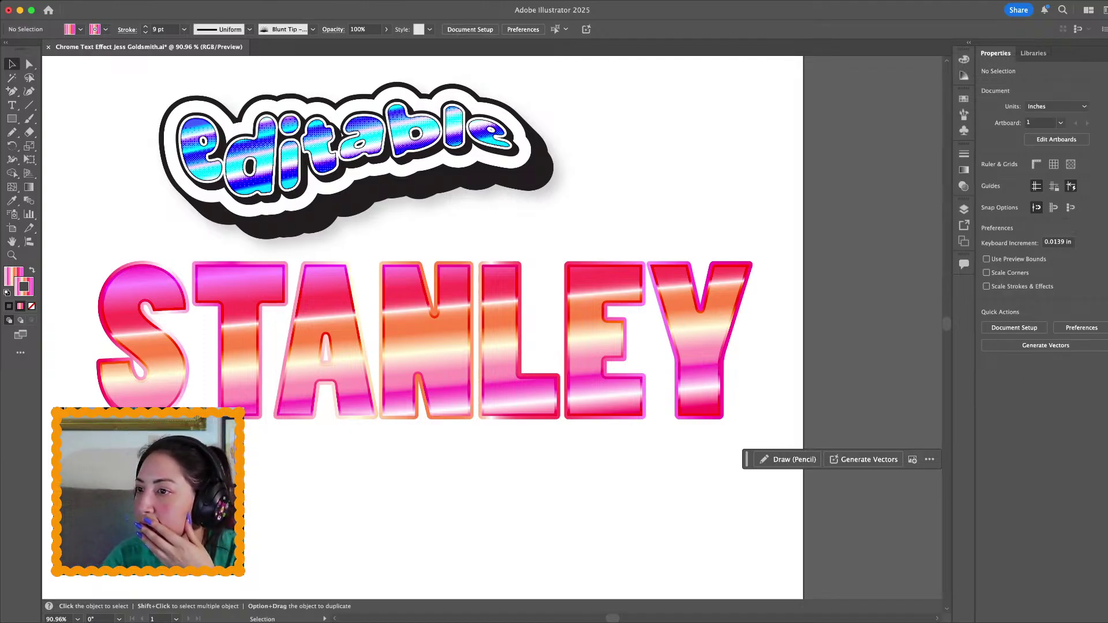
Select the "STANLEY" text and review its stacked strokes, fill, Offset Path and opacity entries in the Appearance settings
{"action": "left_click", "coordinate": [559, 435]}
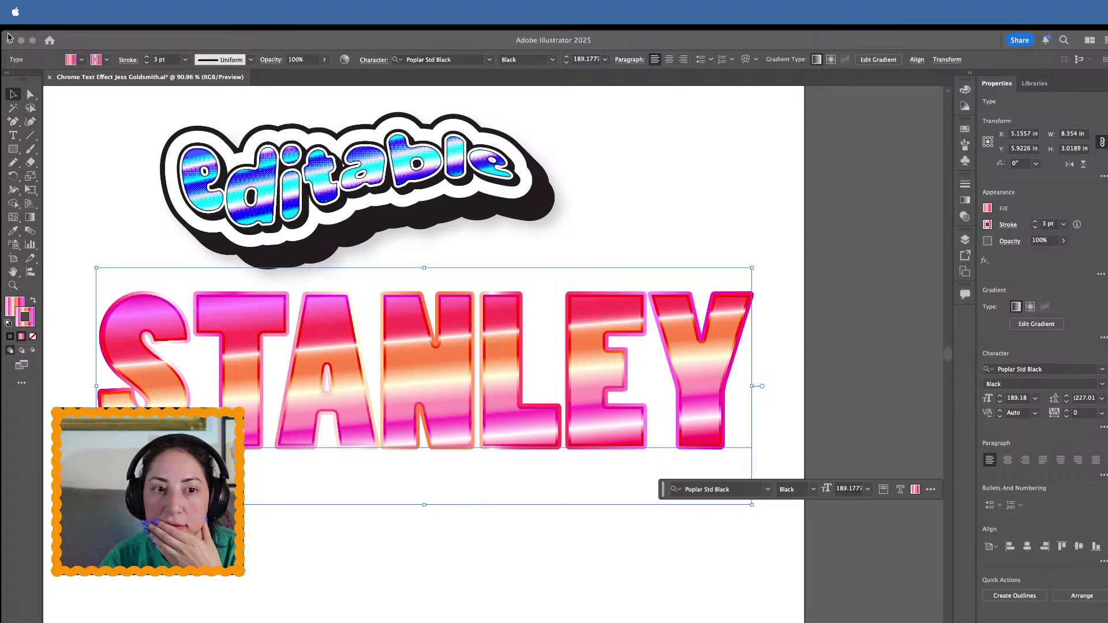
{"action": "left_click", "coordinate": [663, 316]}
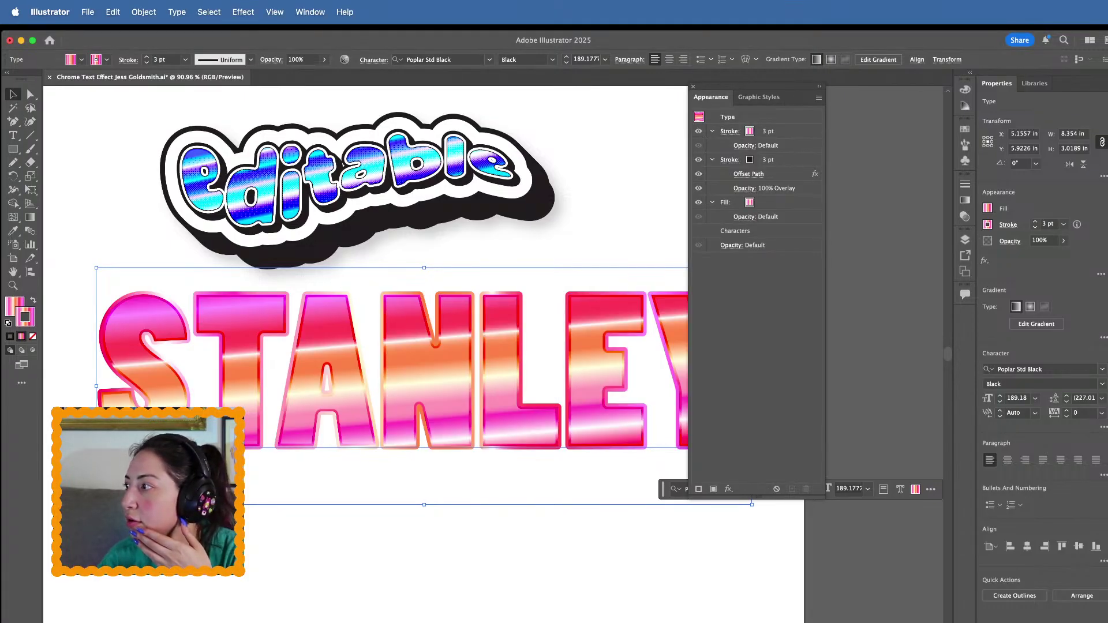
{"action": "key", "text": "super+Tab"}
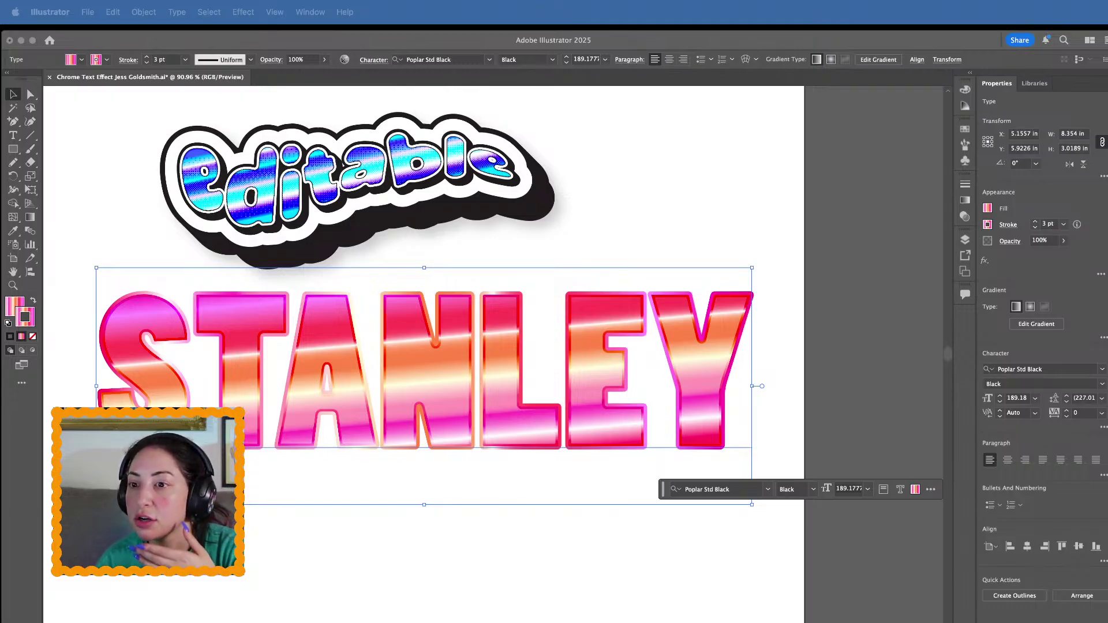
{"action": "key", "text": "super+Tab"}
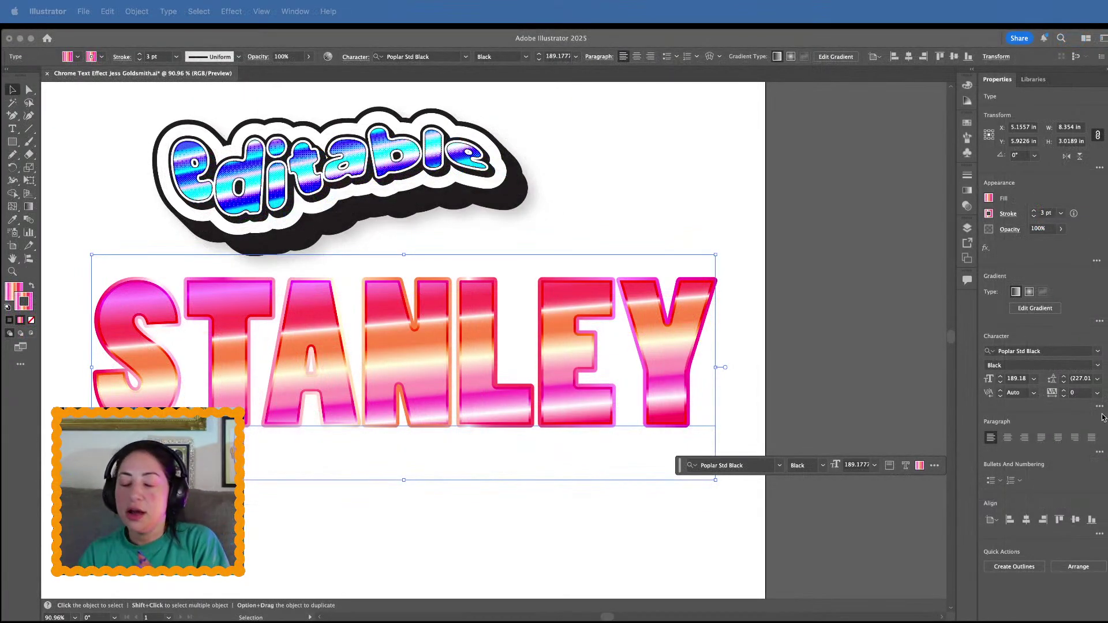
Try removing the outer gradient stroke from the "STANLEY" text and undo the removal
{"action": "left_click", "coordinate": [594, 363]}
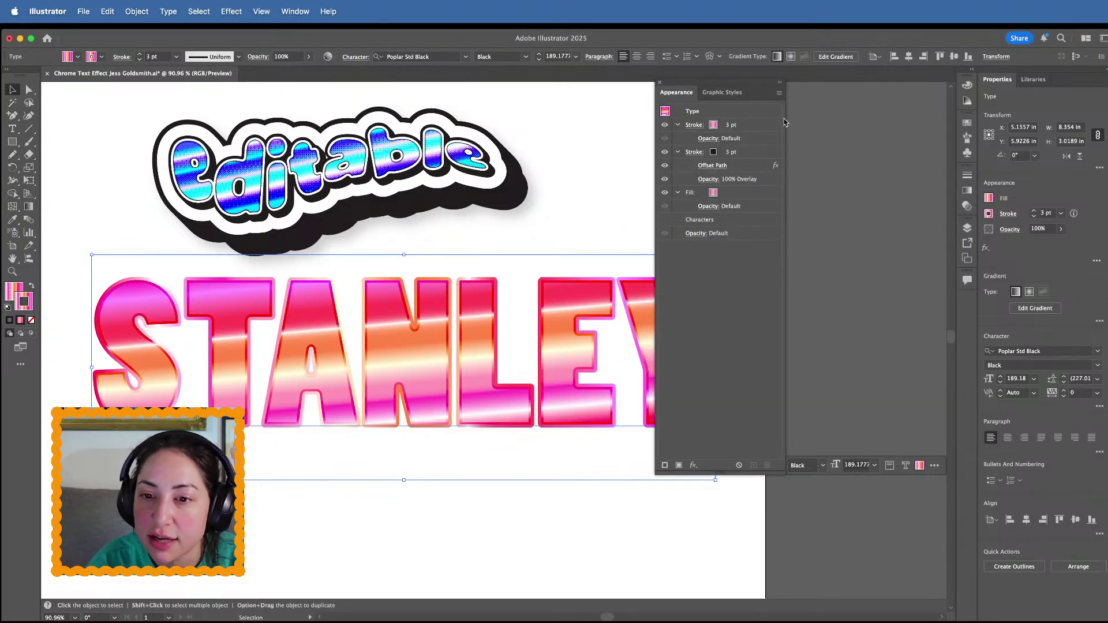
{"action": "left_click", "coordinate": [750, 125]}
{"action": "left_click", "coordinate": [767, 465]}
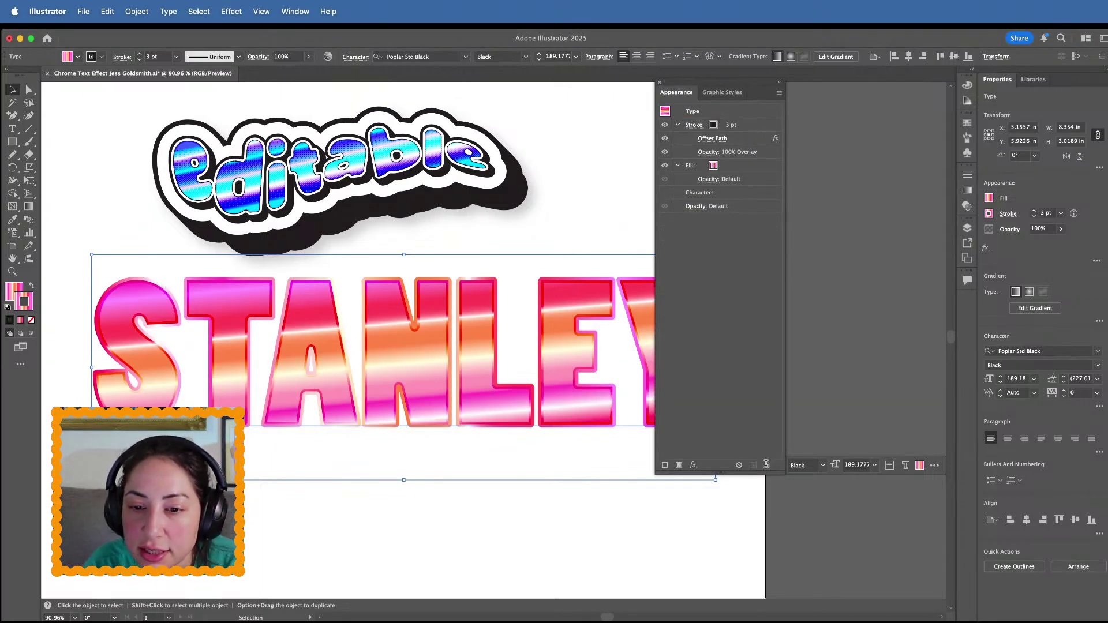
{"action": "left_click", "coordinate": [854, 337]}
{"action": "left_click", "coordinate": [501, 358]}
{"action": "key", "text": "super+z"}
{"action": "key", "text": "super+z"}
{"action": "key", "text": "super+z"}
{"action": "key", "text": "super+z"}
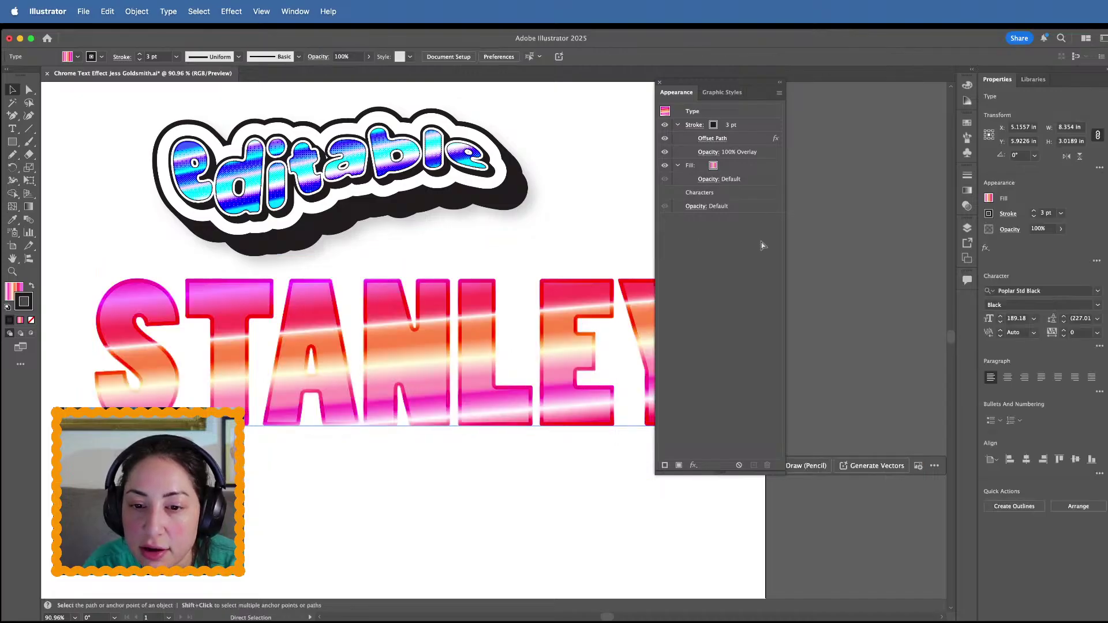
Recolour the outermost 3 pt gradient stroke of the "STANLEY" text to solid black
{"action": "left_click", "coordinate": [583, 329]}
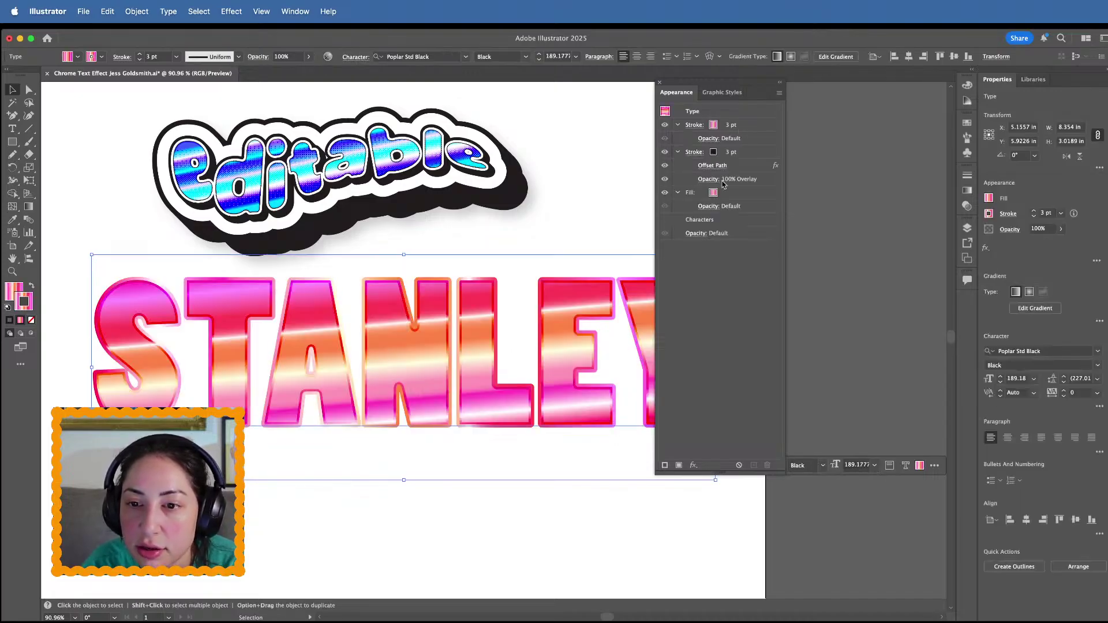
{"action": "left_click", "coordinate": [725, 127]}
{"action": "left_click", "coordinate": [723, 126]}
{"action": "left_click", "coordinate": [629, 145]}
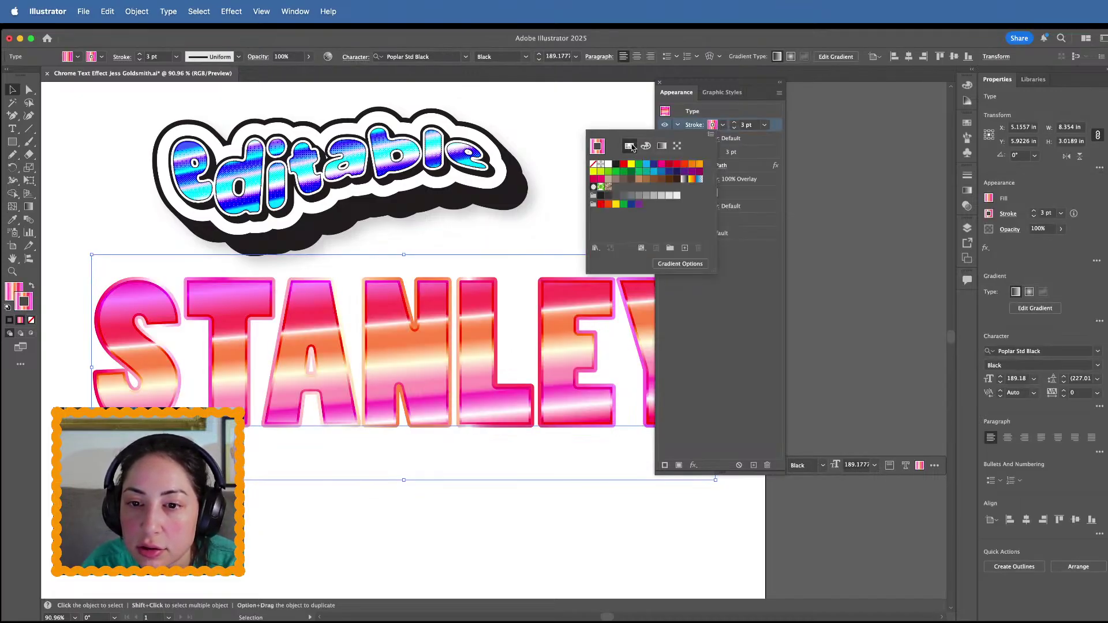
{"action": "left_click", "coordinate": [616, 165]}
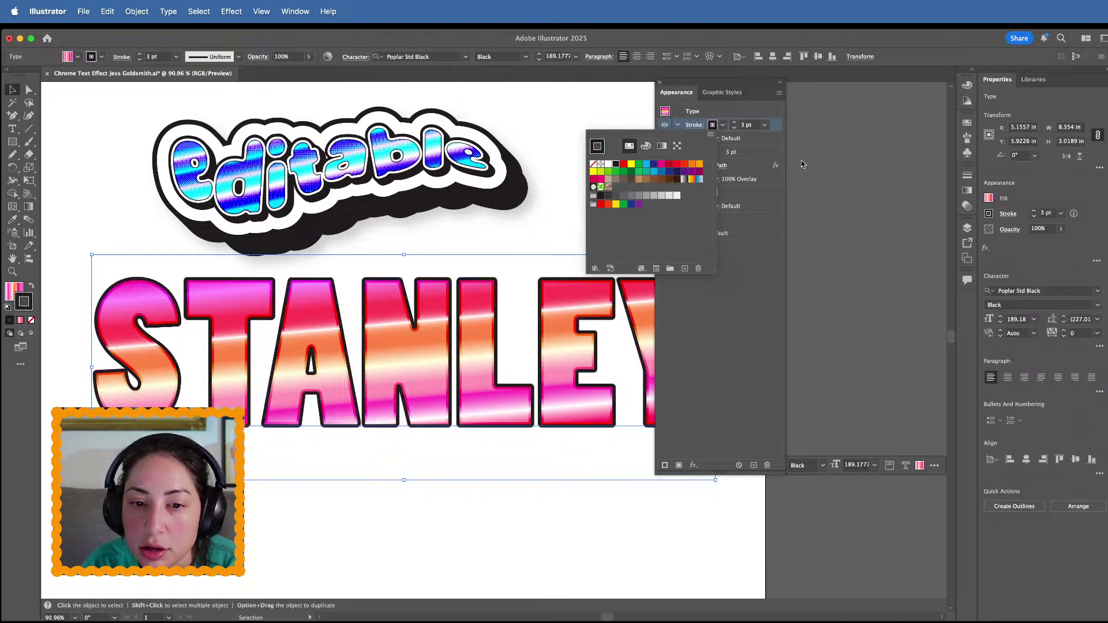
{"action": "left_click", "coordinate": [852, 181]}
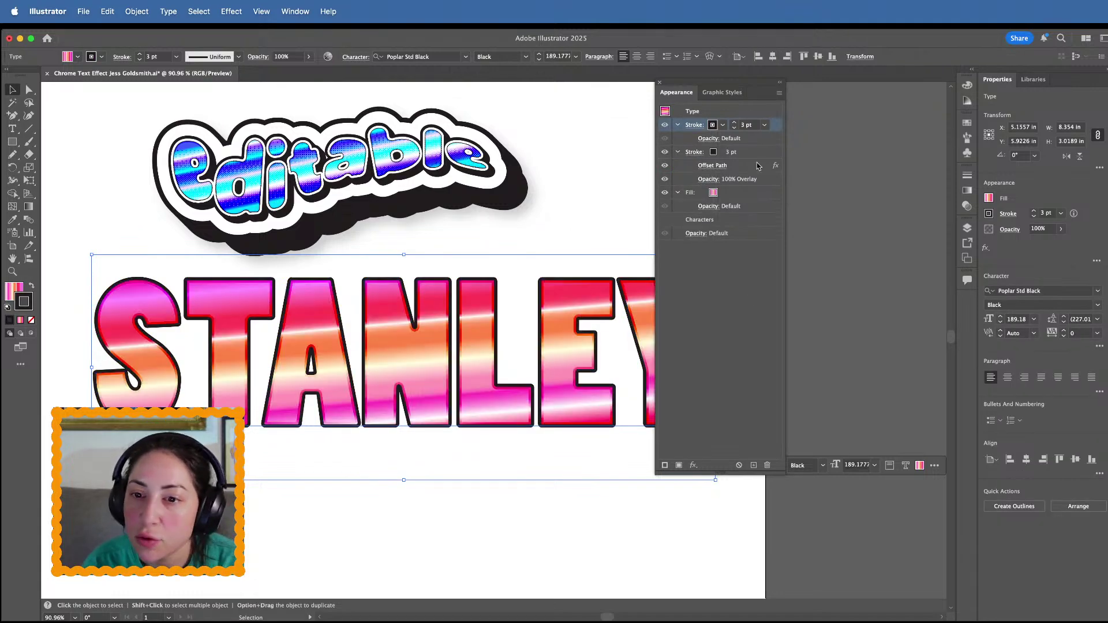
Duplicate the black outer stroke of "STANLEY" and make the topmost copy white
{"action": "left_click", "coordinate": [759, 140]}
{"action": "left_click", "coordinate": [758, 132]}
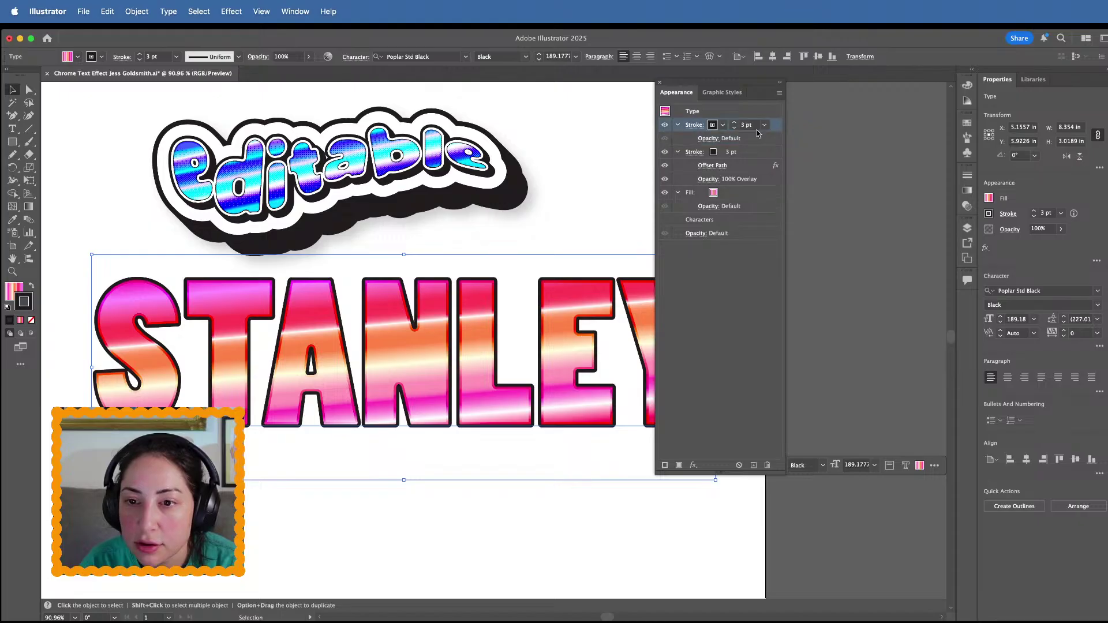
{"action": "left_click", "coordinate": [712, 126]}
{"action": "left_click", "coordinate": [608, 164]}
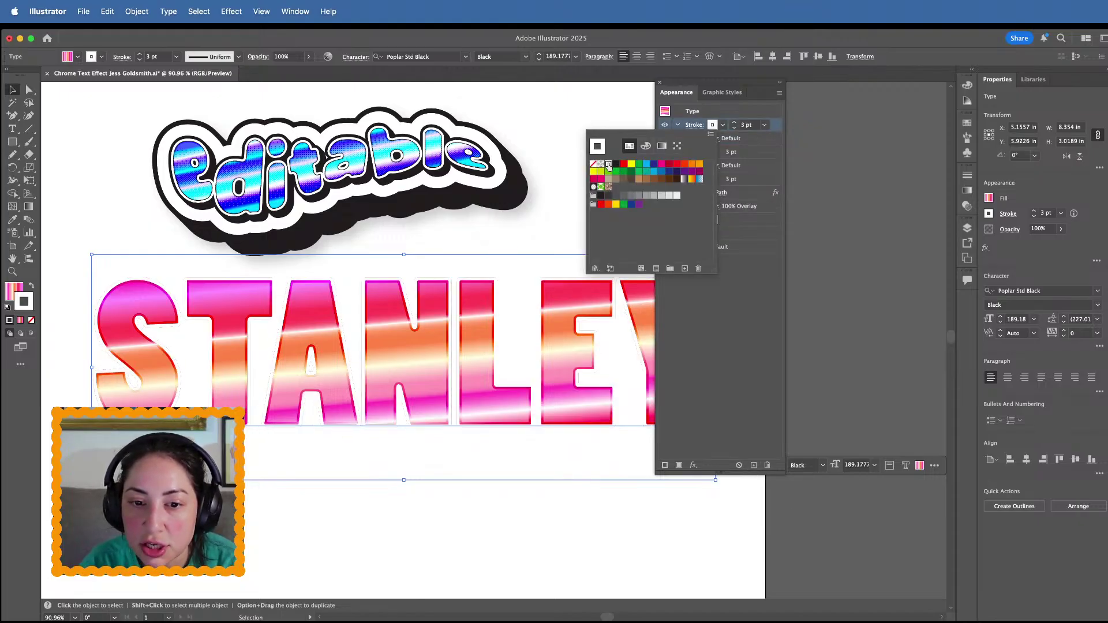
Reduce the topmost white stroke of "STANLEY" to a weight of 0.75 pt
{"action": "left_click", "coordinate": [735, 128]}
{"action": "left_click", "coordinate": [735, 128]}
{"action": "left_click", "coordinate": [734, 128]}
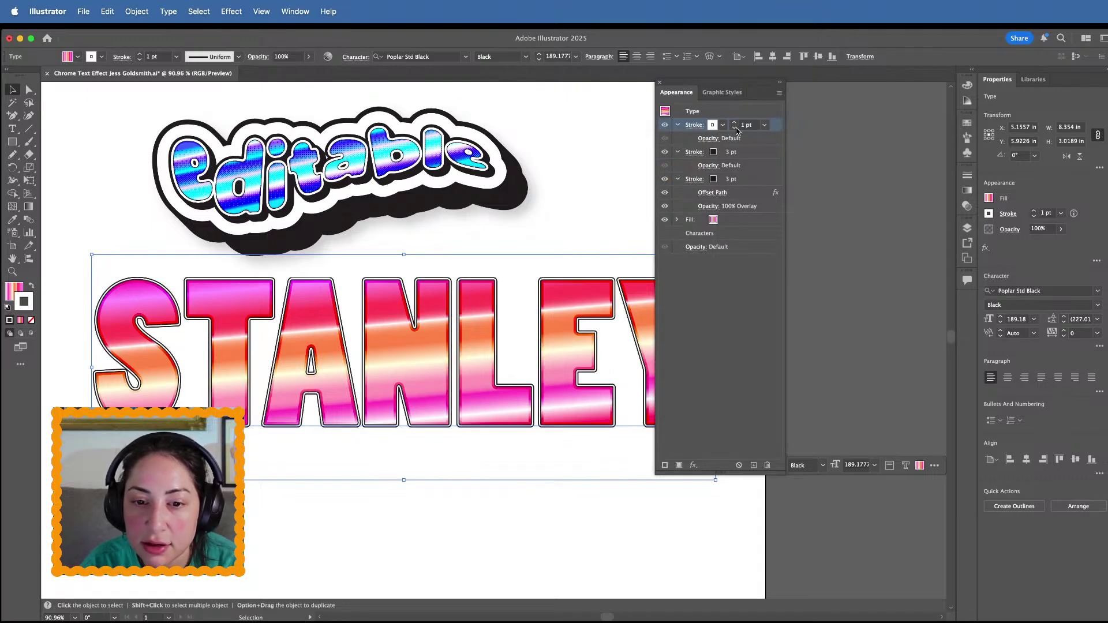
{"action": "left_click", "coordinate": [712, 126]}
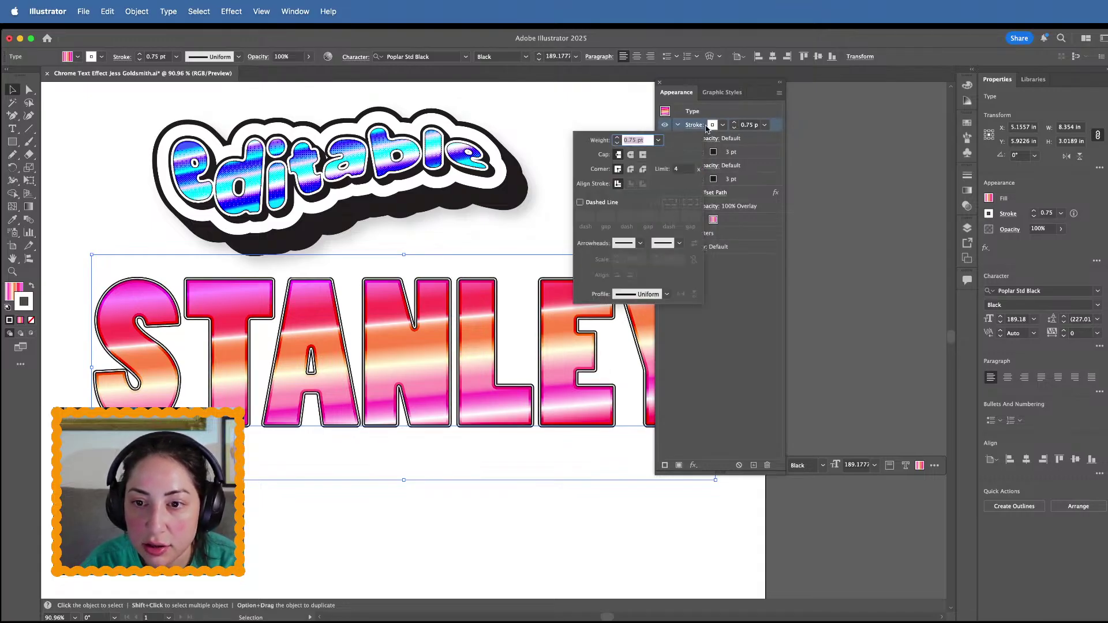
{"action": "left_click", "coordinate": [712, 125]}
{"action": "left_click", "coordinate": [665, 112]}
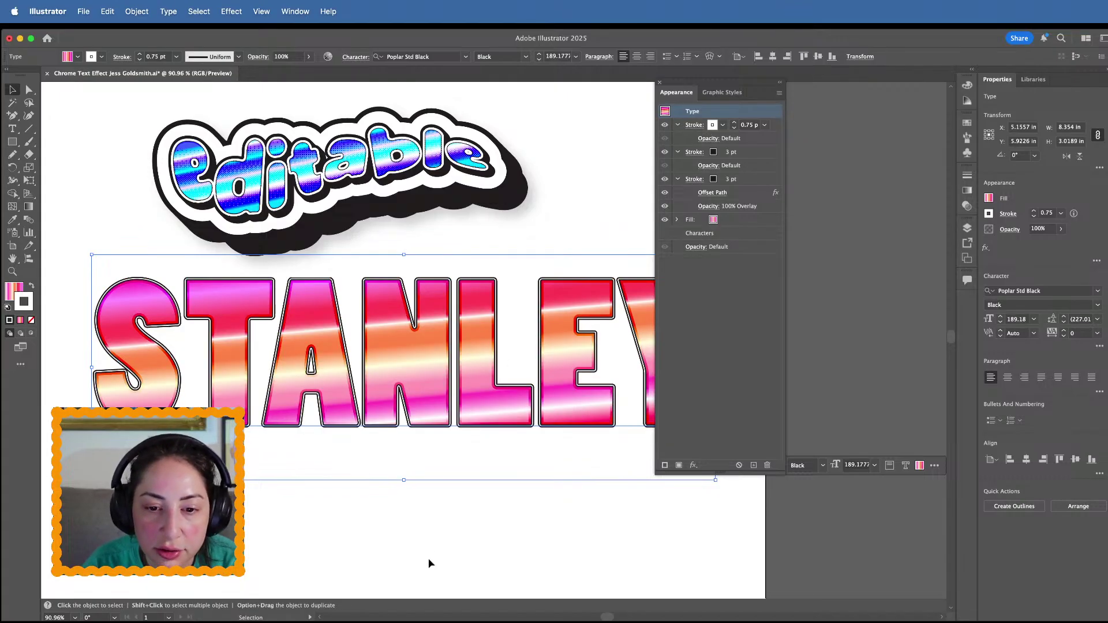
Deselect the text and examine the layered black and white outlines on the "STANLEY" letters up close
{"action": "left_click", "coordinate": [428, 564]}
{"action": "scroll", "coordinate": [483, 425], "scroll_direction": "up", "scroll_amount": 5}
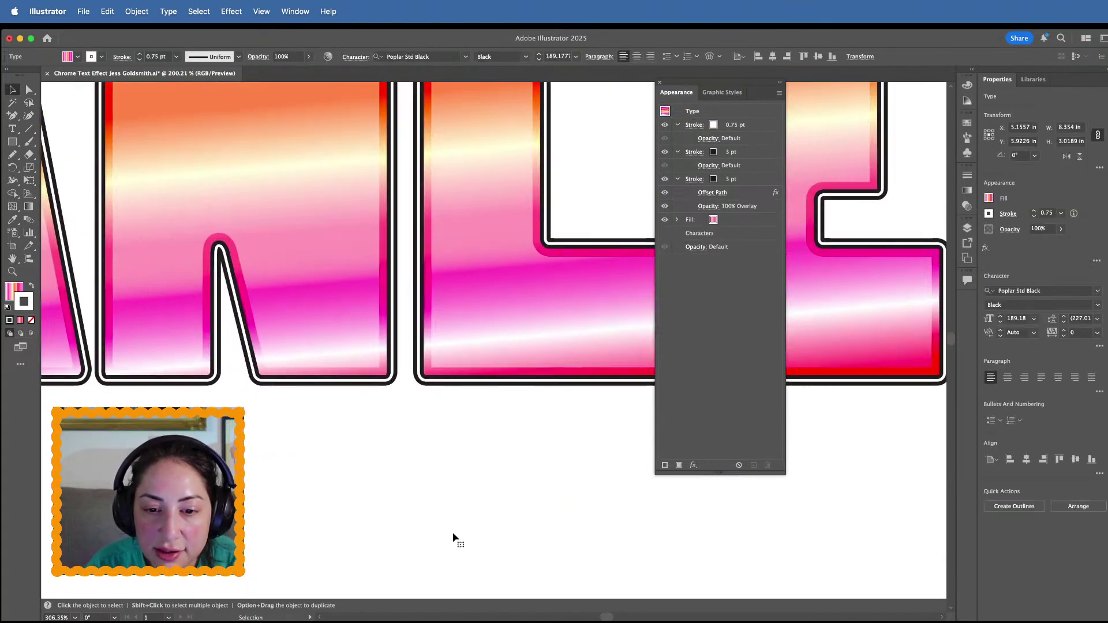
{"action": "left_click", "coordinate": [453, 531]}
{"action": "scroll", "coordinate": [453, 532], "scroll_direction": "down", "scroll_amount": 4}
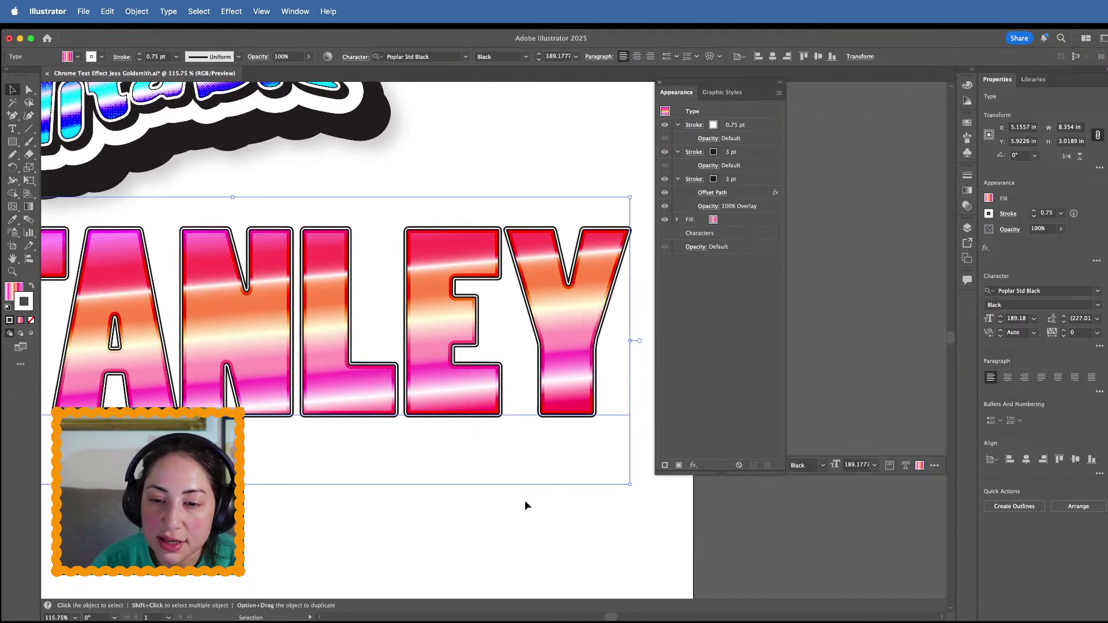
{"action": "left_click", "coordinate": [794, 538]}
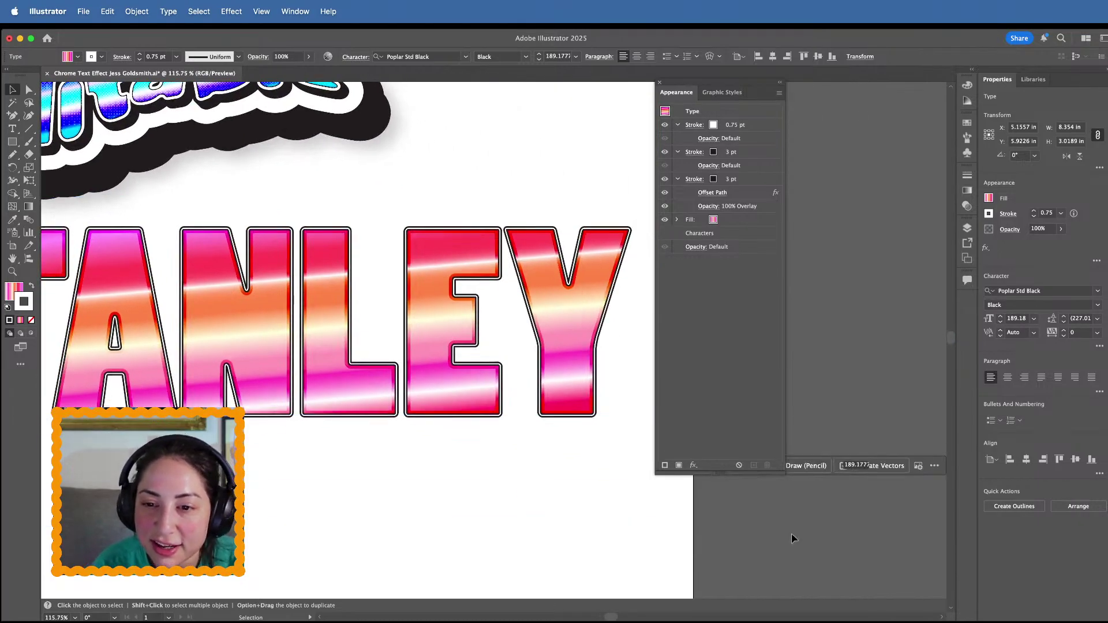
{"action": "scroll", "coordinate": [830, 320], "scroll_direction": "up", "scroll_amount": 5}
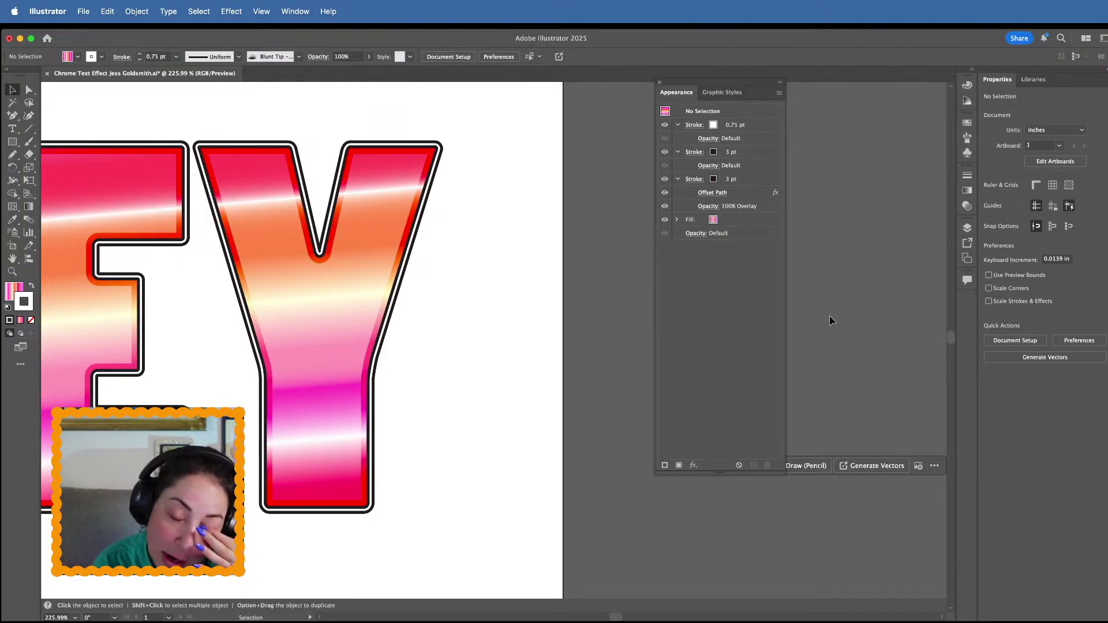
Try a duplicate of the topmost stroke with the pink and orange chrome gradient at a weight of 5 pt
{"action": "left_click", "coordinate": [768, 127]}
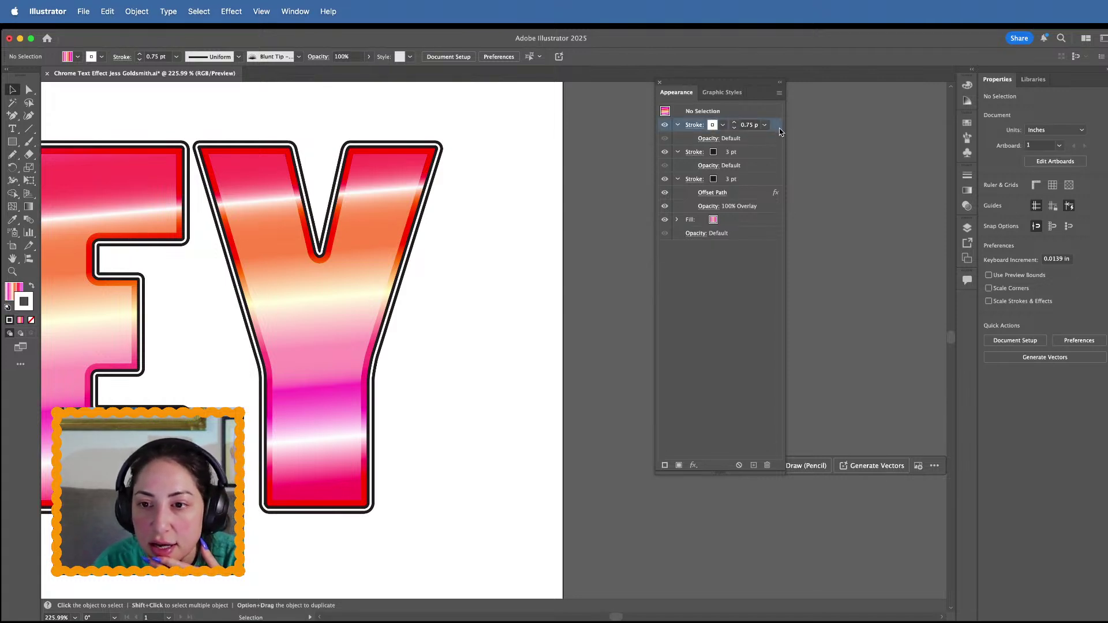
{"action": "left_click", "coordinate": [754, 465]}
{"action": "left_click", "coordinate": [713, 152]}
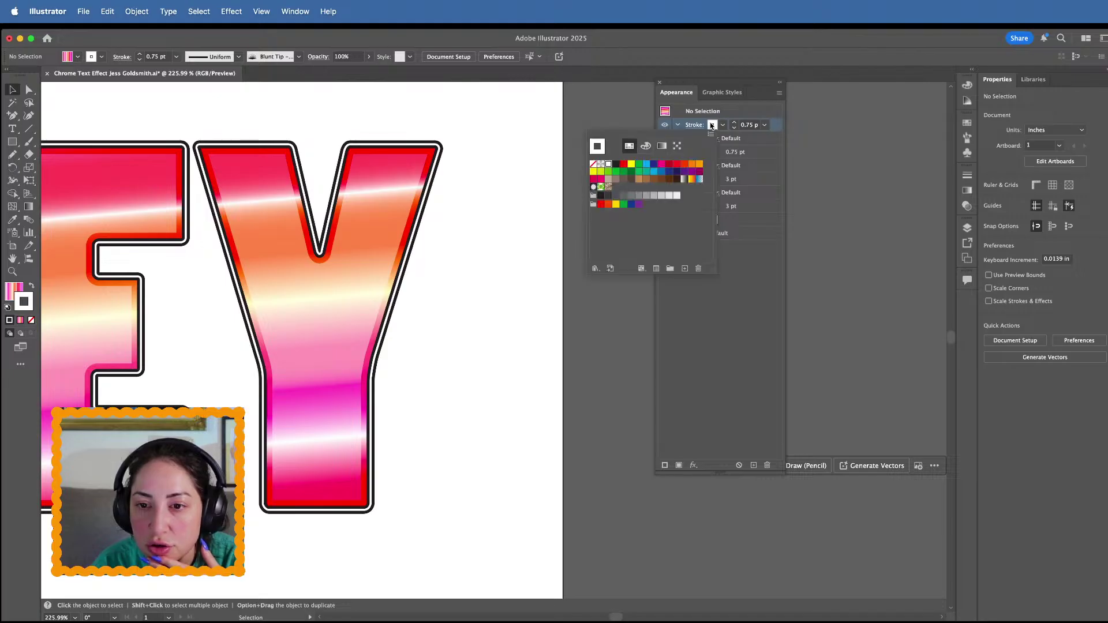
{"action": "left_click", "coordinate": [662, 146]}
{"action": "left_click", "coordinate": [600, 173]}
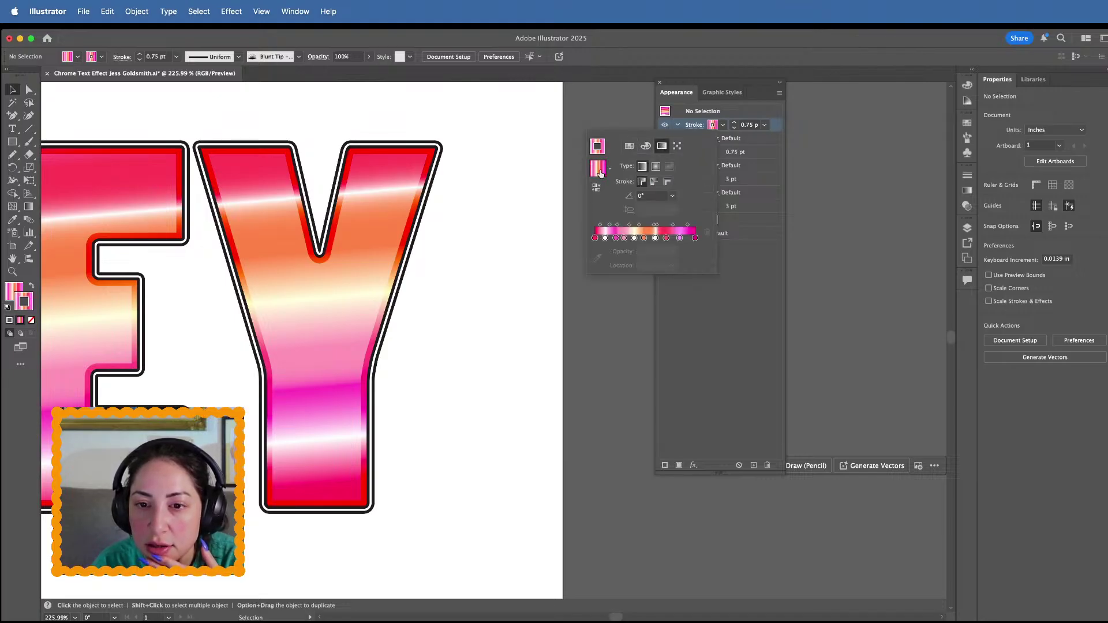
{"action": "left_click", "coordinate": [734, 122]}
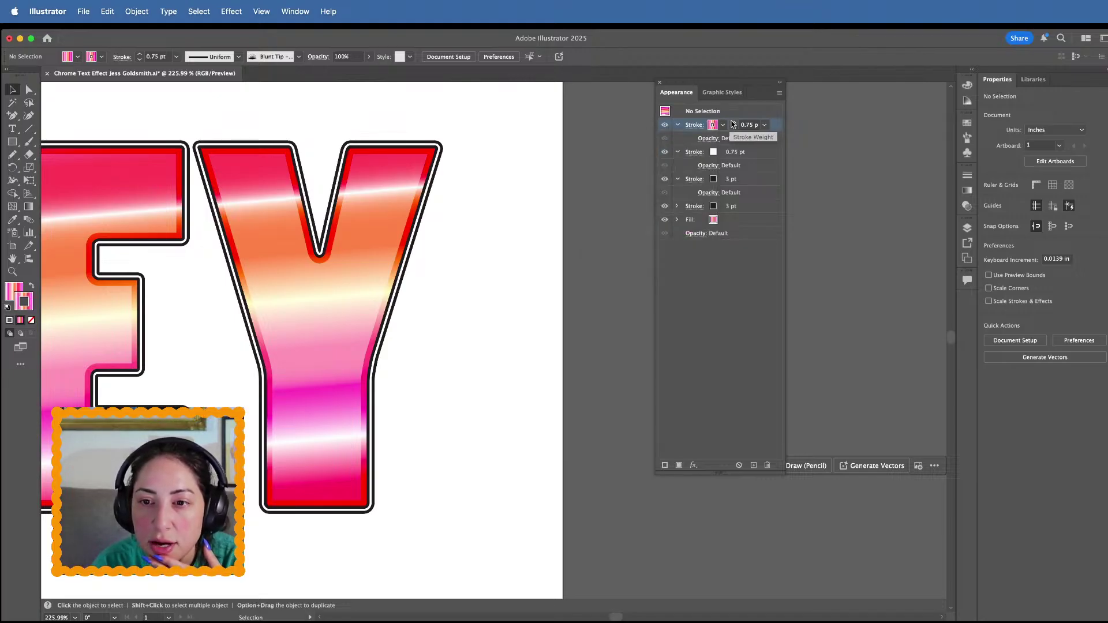
{"action": "left_click", "coordinate": [734, 123]}
{"action": "left_click", "coordinate": [734, 123]}
{"action": "left_click", "coordinate": [734, 123]}
{"action": "left_click", "coordinate": [734, 124]}
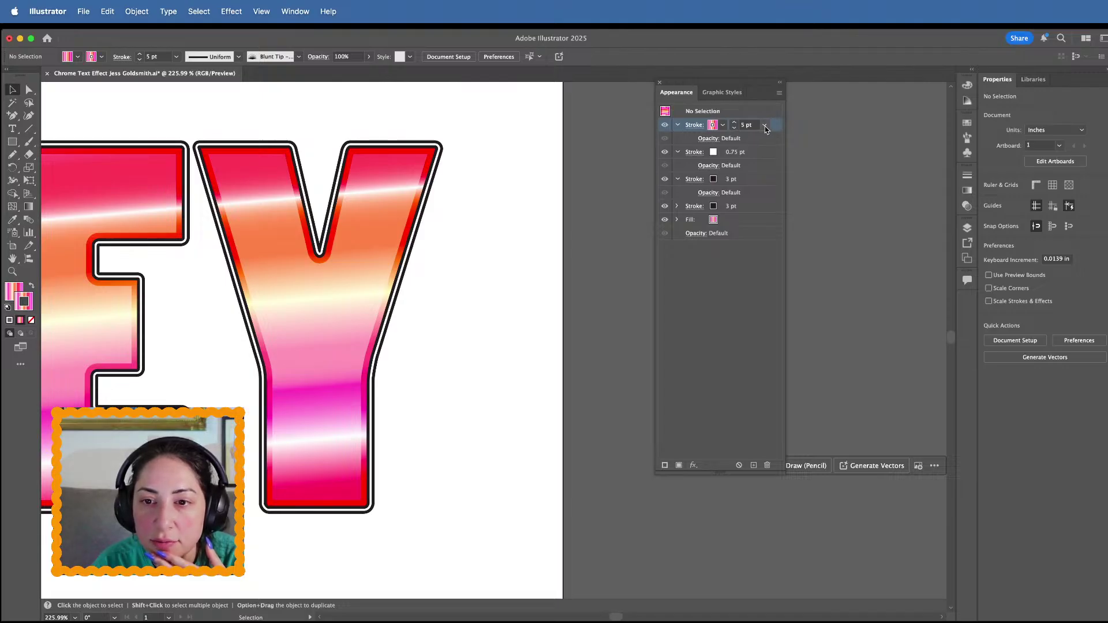
Move the 5 pt gradient stroke below the fill, set it to no colour and delete it
{"action": "left_click_drag", "start_coordinate": [773, 130], "coordinate": [754, 224]}
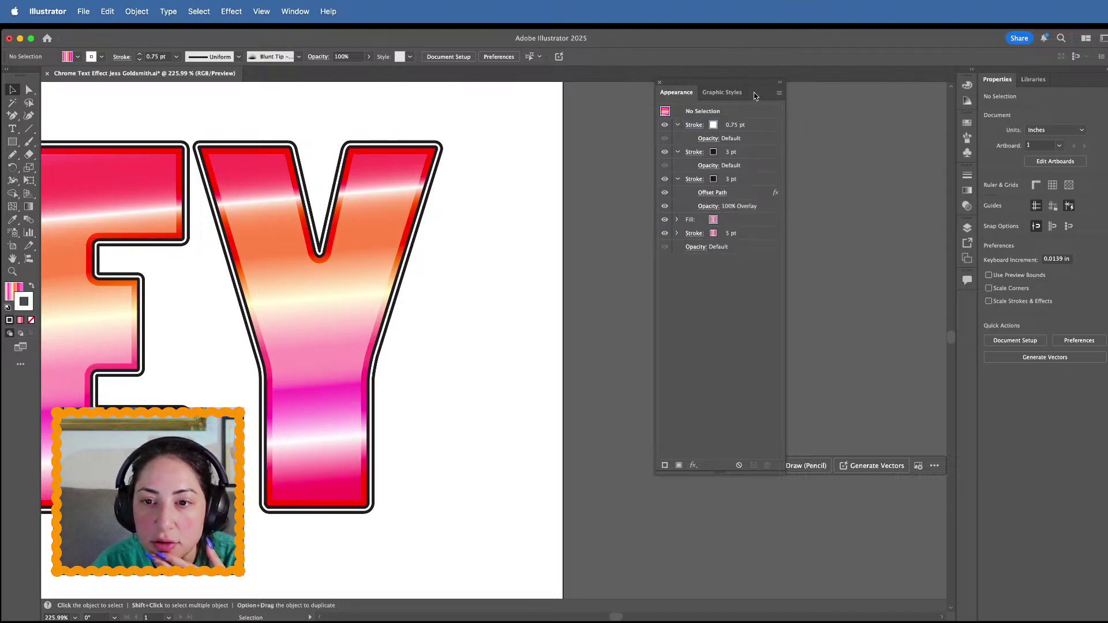
{"action": "left_click", "coordinate": [746, 233]}
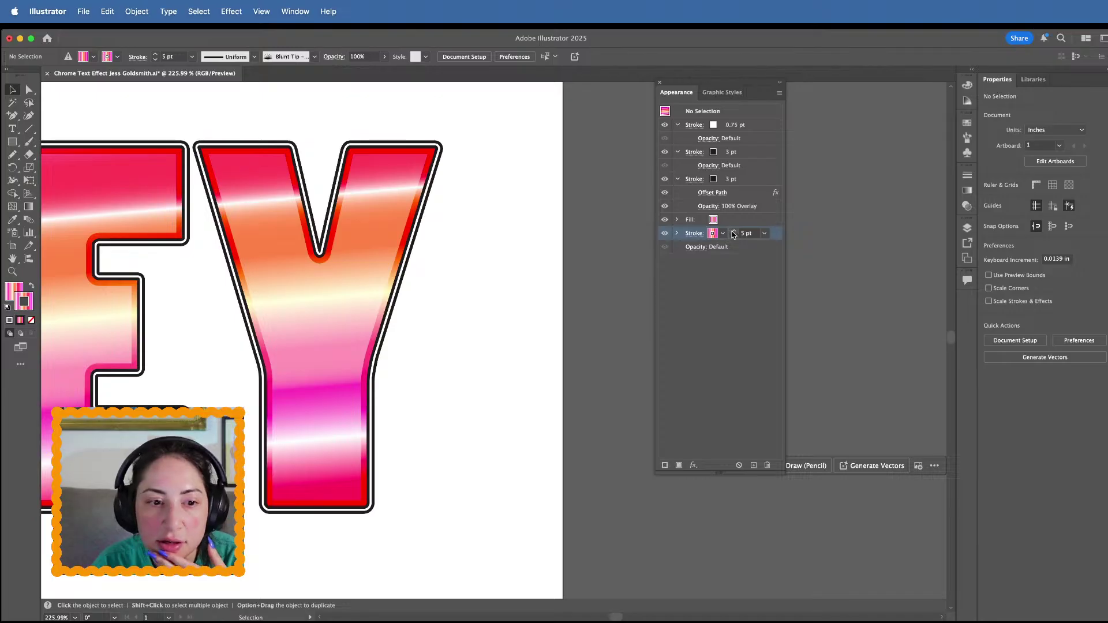
{"action": "key", "text": "slash"}
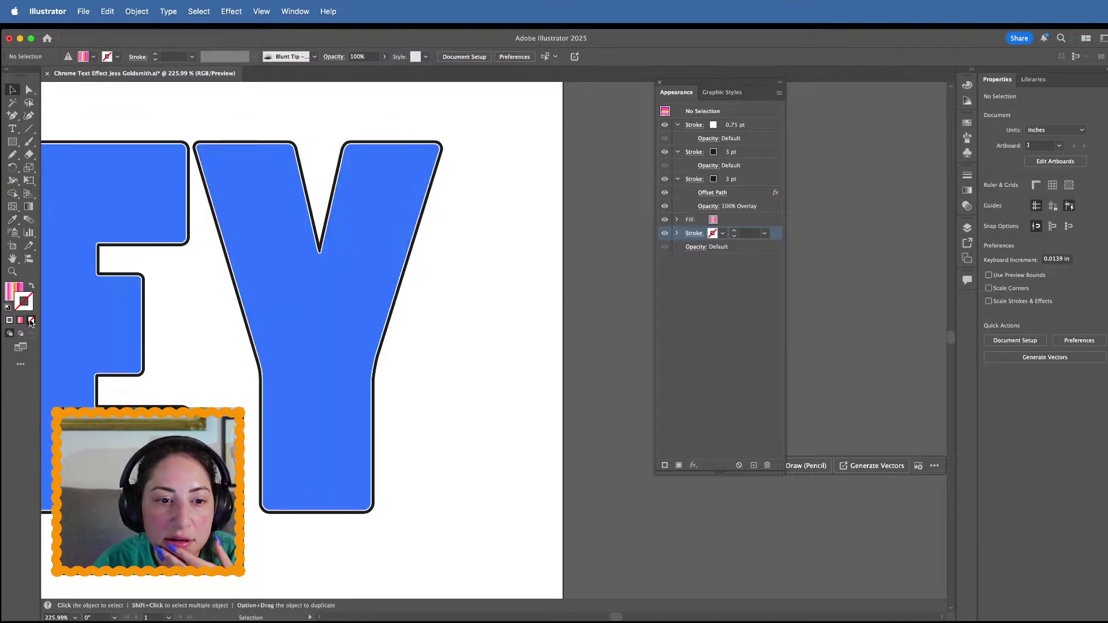
{"action": "left_click", "coordinate": [764, 465]}
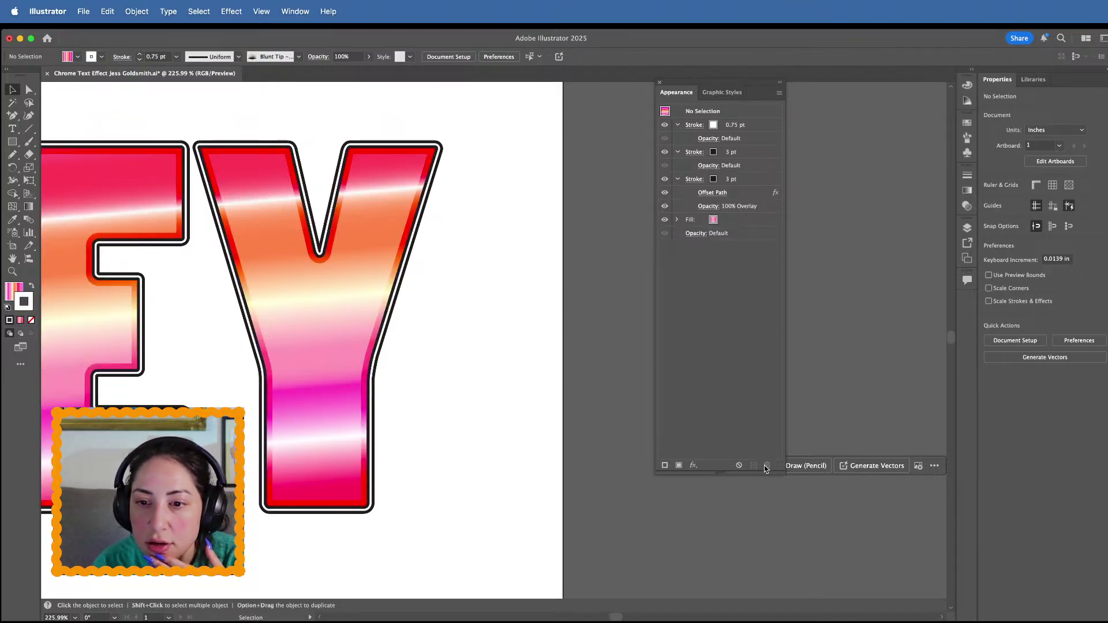
Try adding a new 2 pt stroke with the pink and orange chrome gradient and place it beneath the fill
{"action": "left_click", "coordinate": [665, 466]}
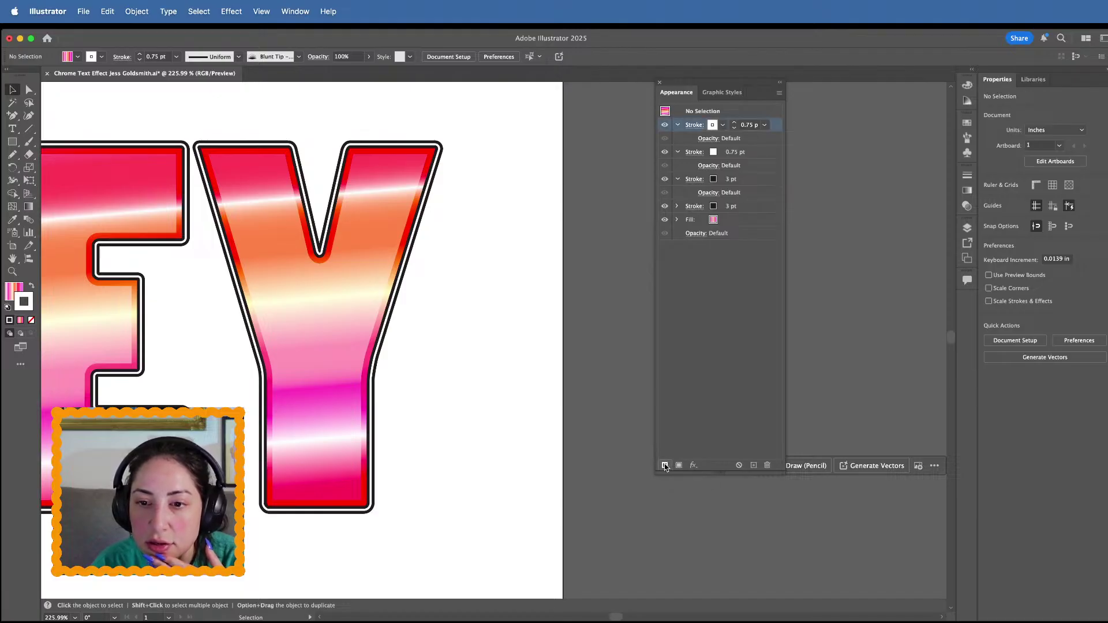
{"action": "left_click", "coordinate": [735, 123]}
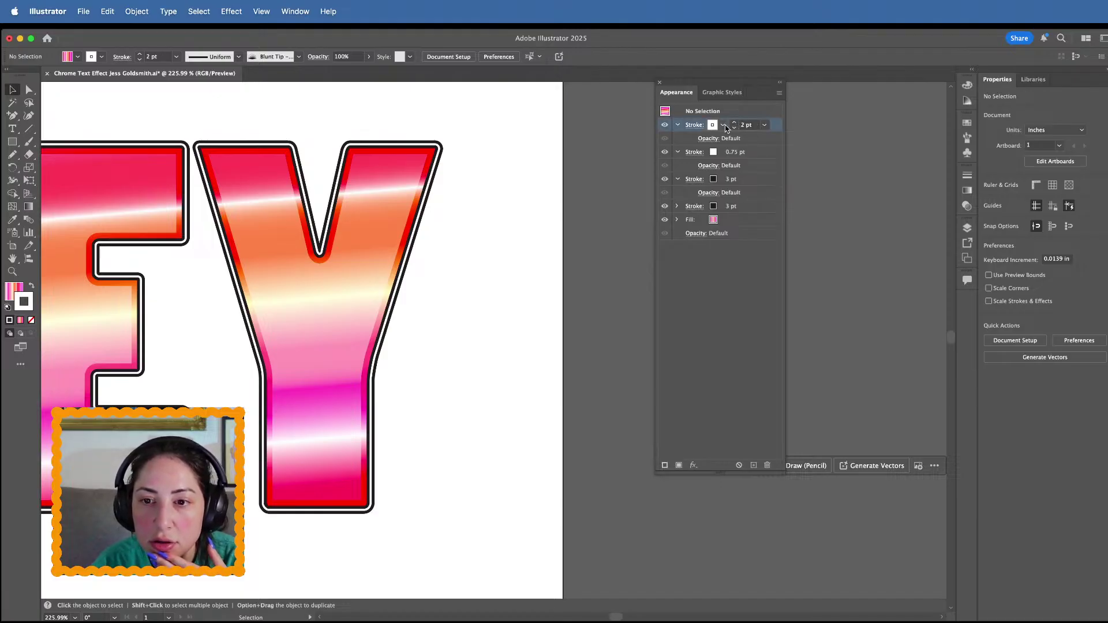
{"action": "left_click", "coordinate": [714, 126]}
{"action": "left_click", "coordinate": [598, 168]}
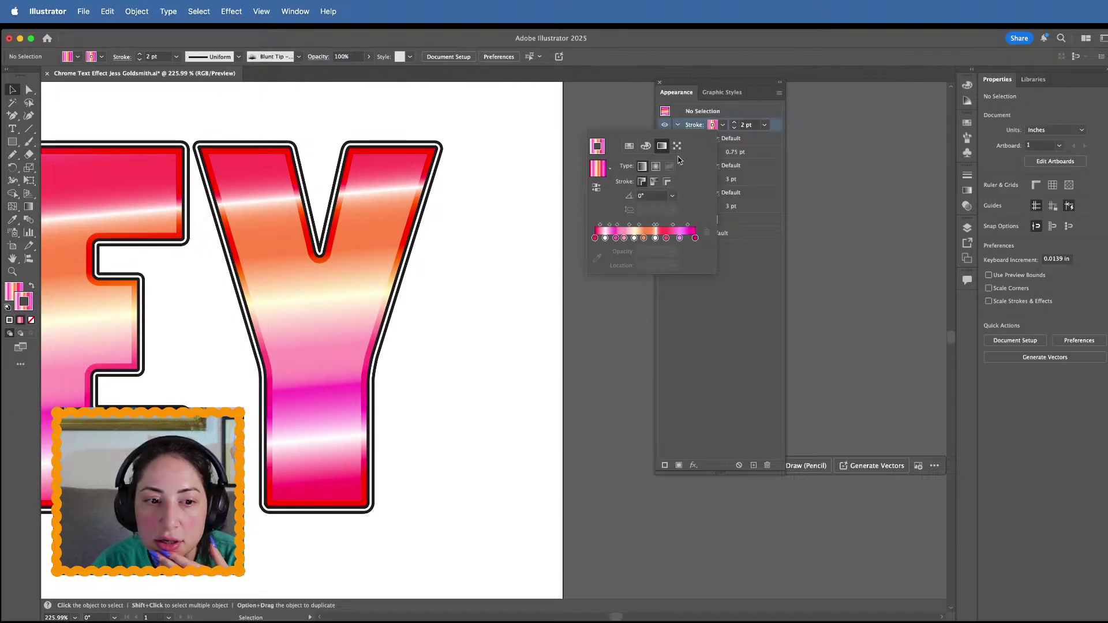
{"action": "left_click", "coordinate": [783, 126]}
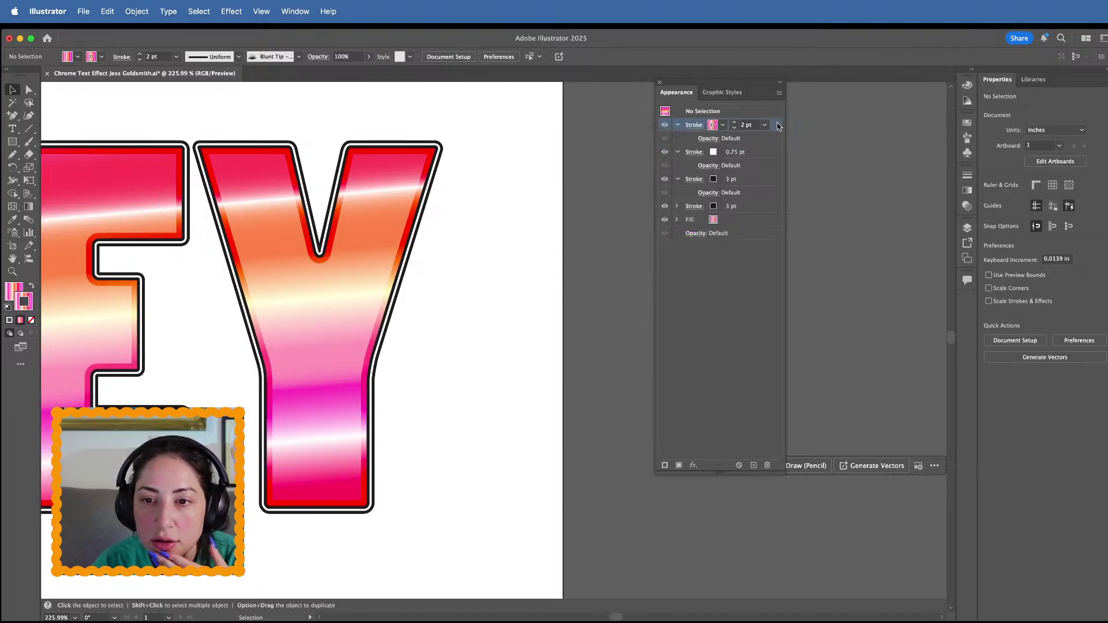
{"action": "left_click_drag", "start_coordinate": [778, 126], "coordinate": [753, 228]}
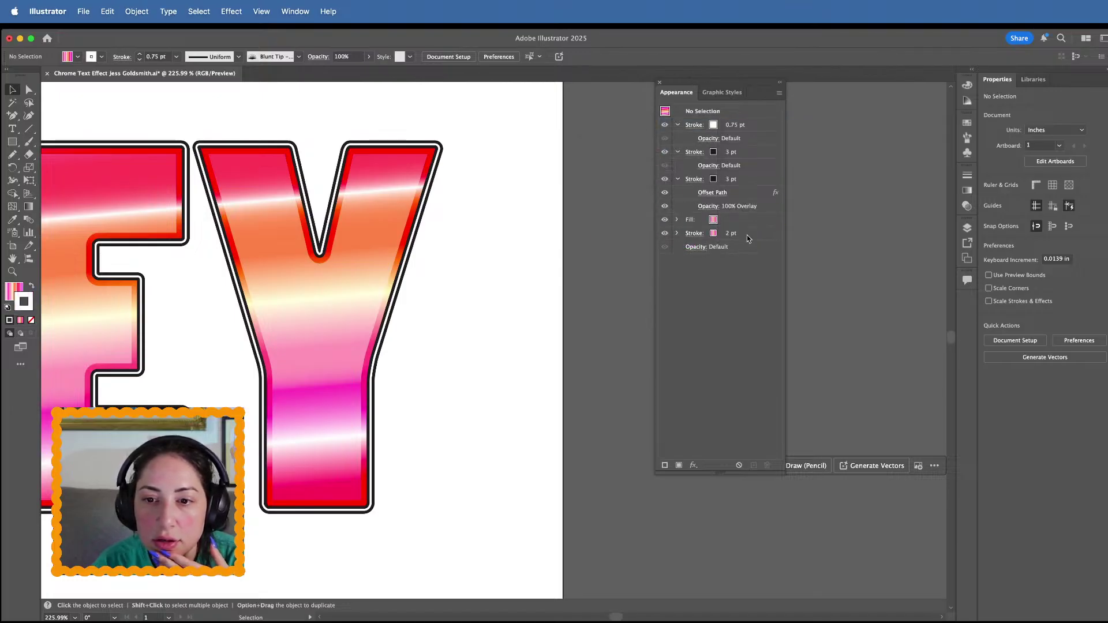
Try black for the 2 pt stroke beneath the fill, delete that stroke and select the topmost white stroke
{"action": "left_click", "coordinate": [746, 234]}
{"action": "left_click", "coordinate": [711, 233]}
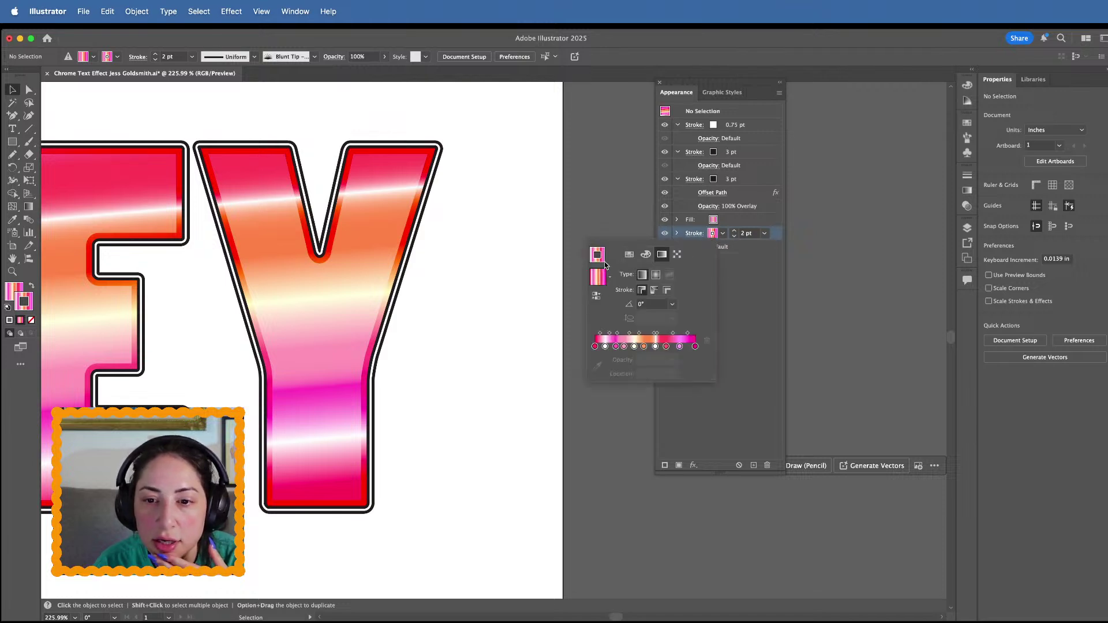
{"action": "left_click", "coordinate": [642, 256]}
{"action": "left_click", "coordinate": [629, 255]}
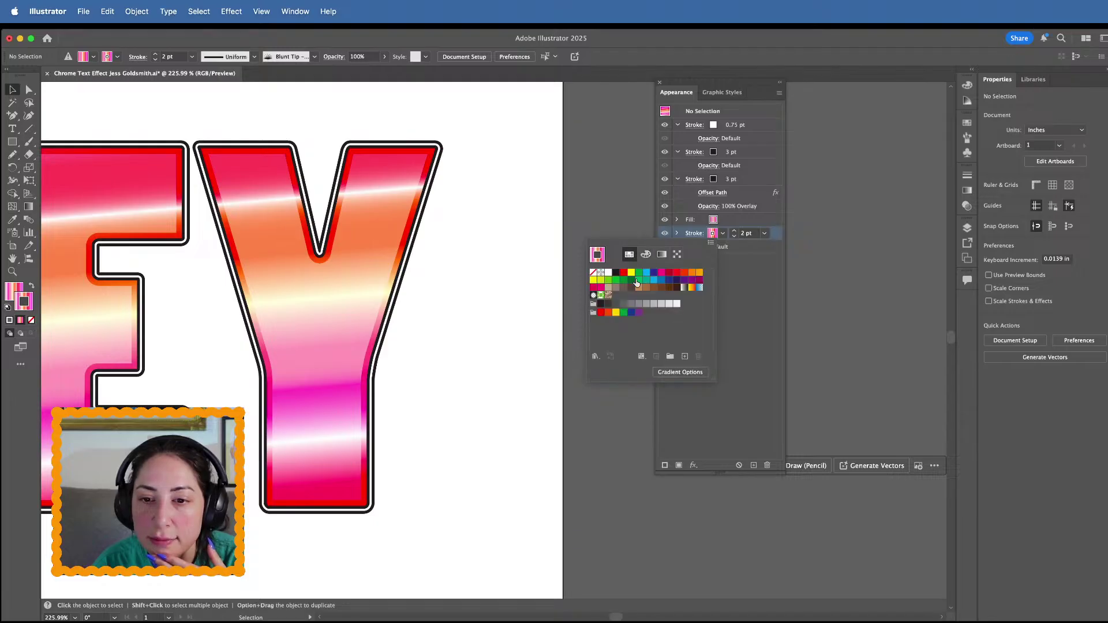
{"action": "left_click", "coordinate": [616, 273]}
{"action": "left_click", "coordinate": [762, 279]}
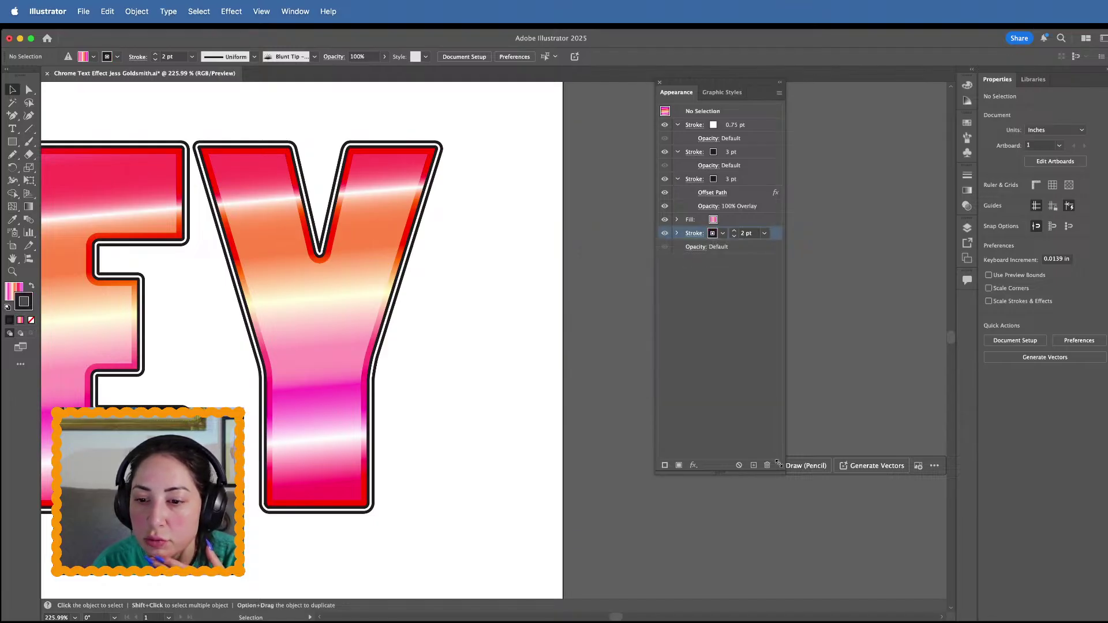
{"action": "left_click", "coordinate": [768, 465]}
{"action": "left_click", "coordinate": [763, 124]}
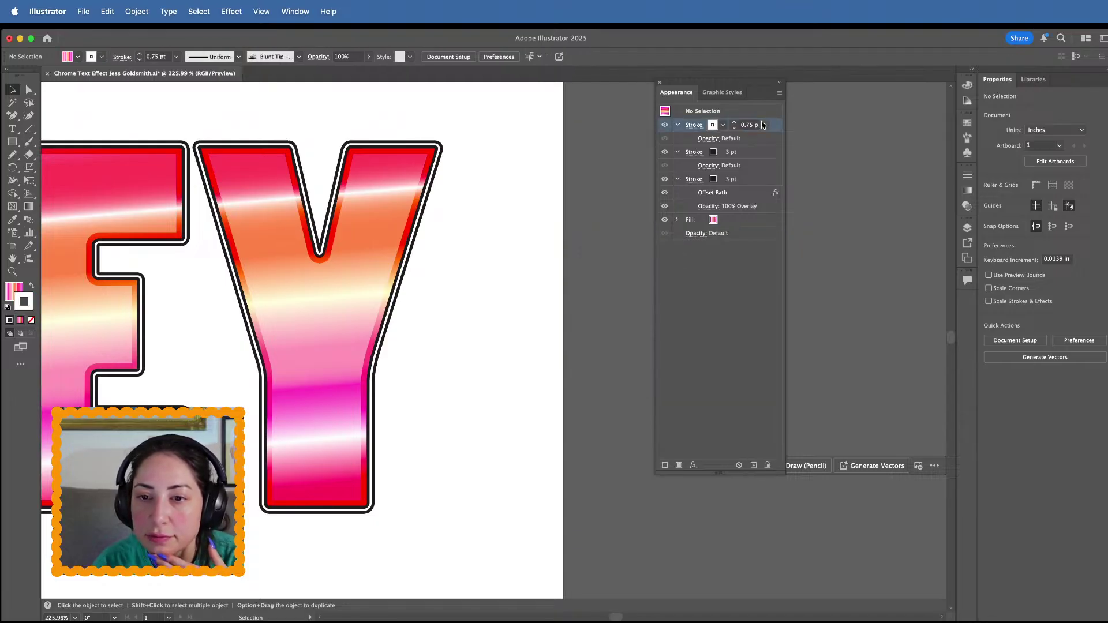
{"action": "scroll", "coordinate": [355, 402], "scroll_direction": "down", "scroll_amount": 10}
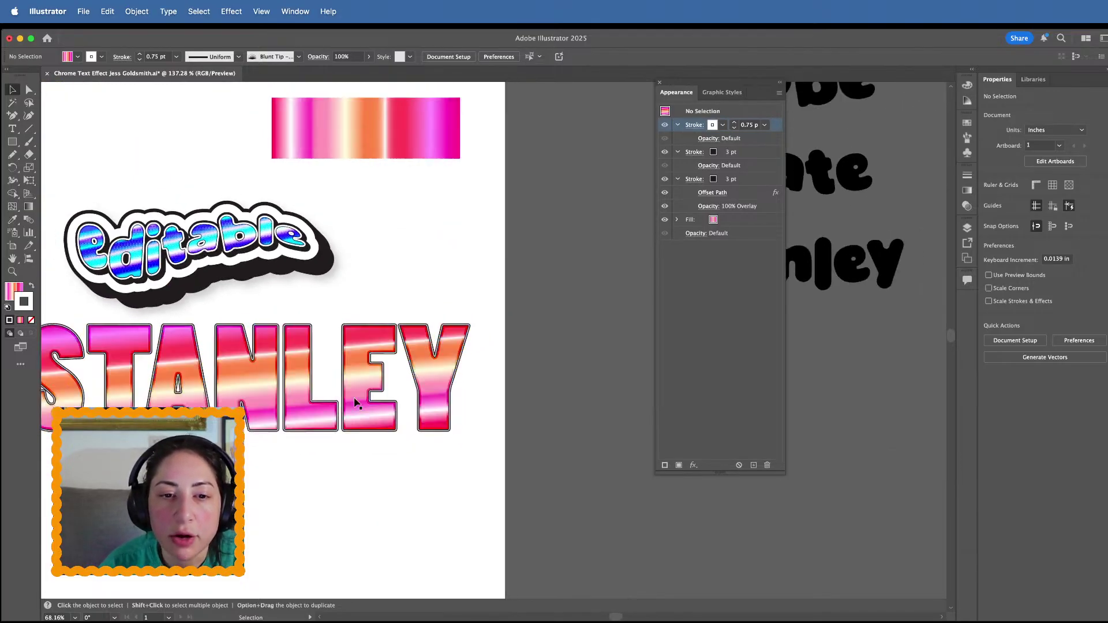
Try the pink and orange chrome gradient on the inset 3 pt Overlay stroke of the "STANLEY" text
{"action": "scroll", "coordinate": [328, 350], "scroll_direction": "up", "scroll_amount": 3}
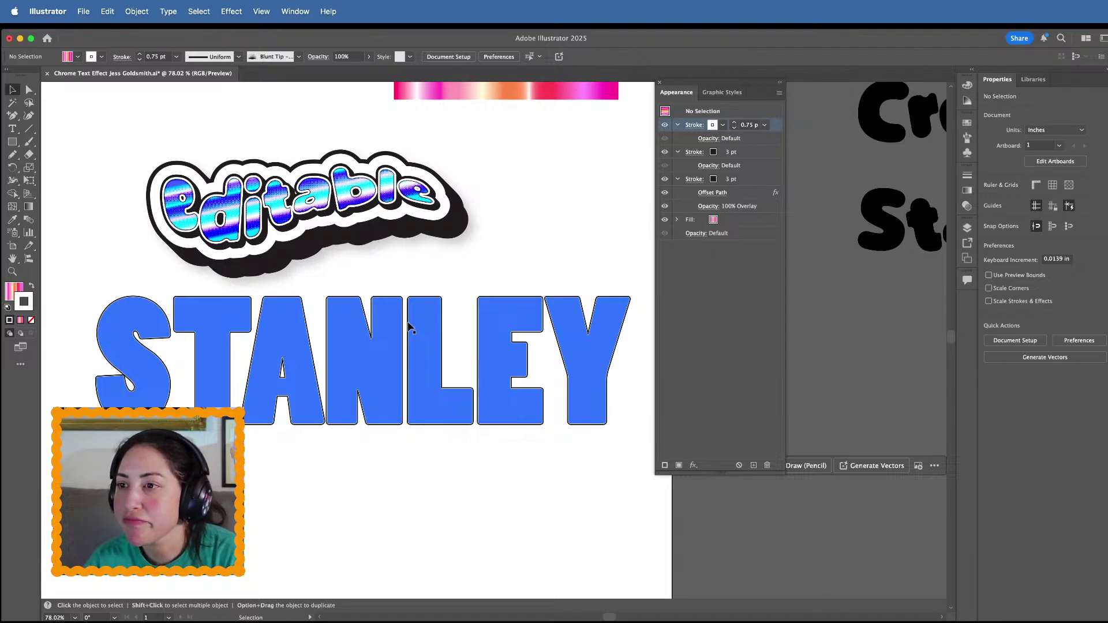
{"action": "scroll", "coordinate": [408, 328], "scroll_direction": "down", "scroll_amount": 1}
{"action": "scroll", "coordinate": [408, 328], "scroll_direction": "right", "scroll_amount": 1}
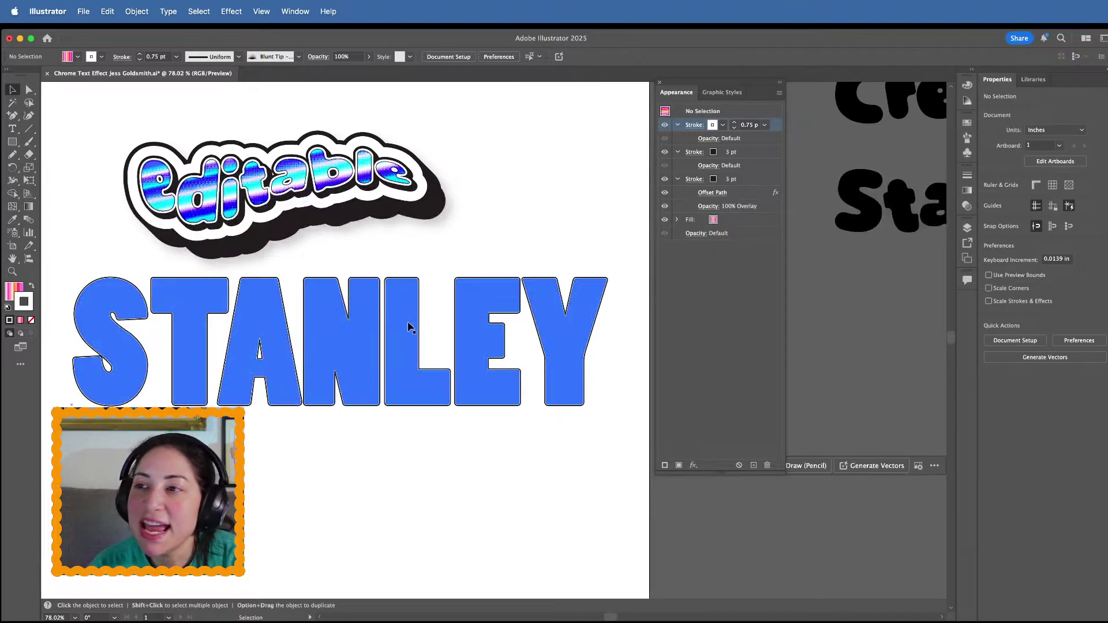
{"action": "left_click", "coordinate": [464, 366]}
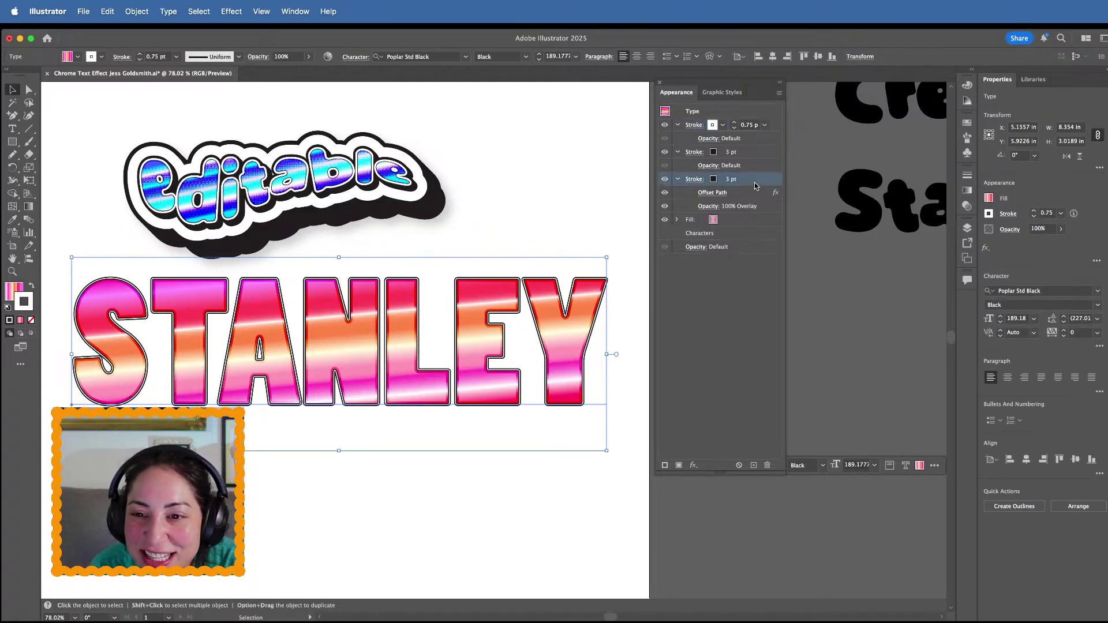
{"action": "left_click", "coordinate": [716, 180]}
{"action": "left_click", "coordinate": [711, 181]}
{"action": "left_click", "coordinate": [662, 201]}
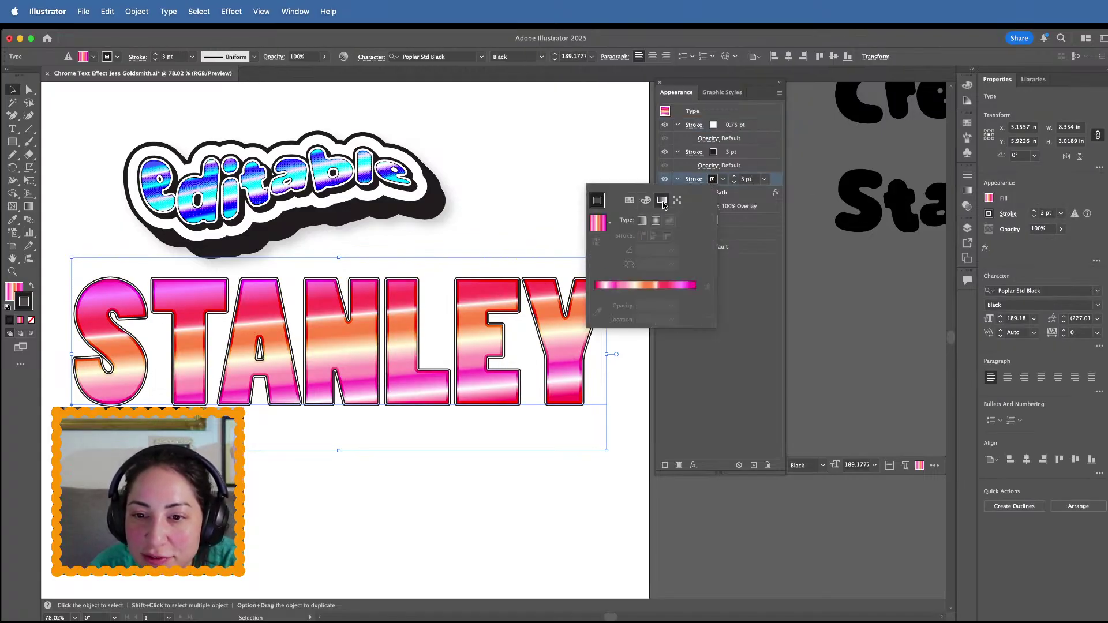
{"action": "left_click", "coordinate": [631, 285]}
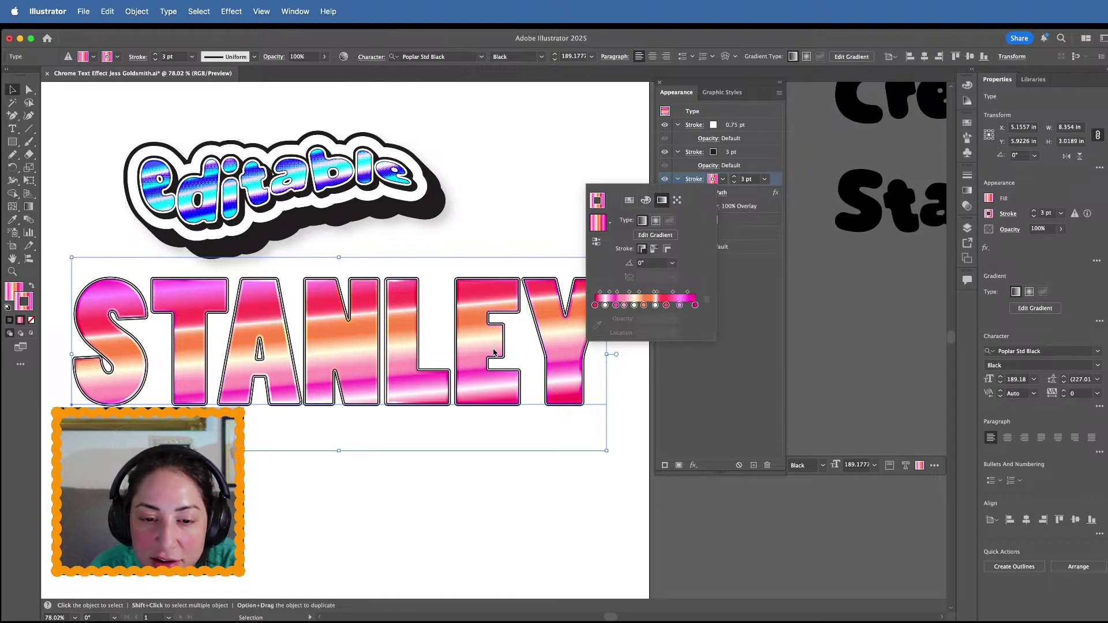
{"action": "key", "text": "Escape"}
{"action": "scroll", "coordinate": [418, 469], "scroll_direction": "up", "scroll_amount": 5}
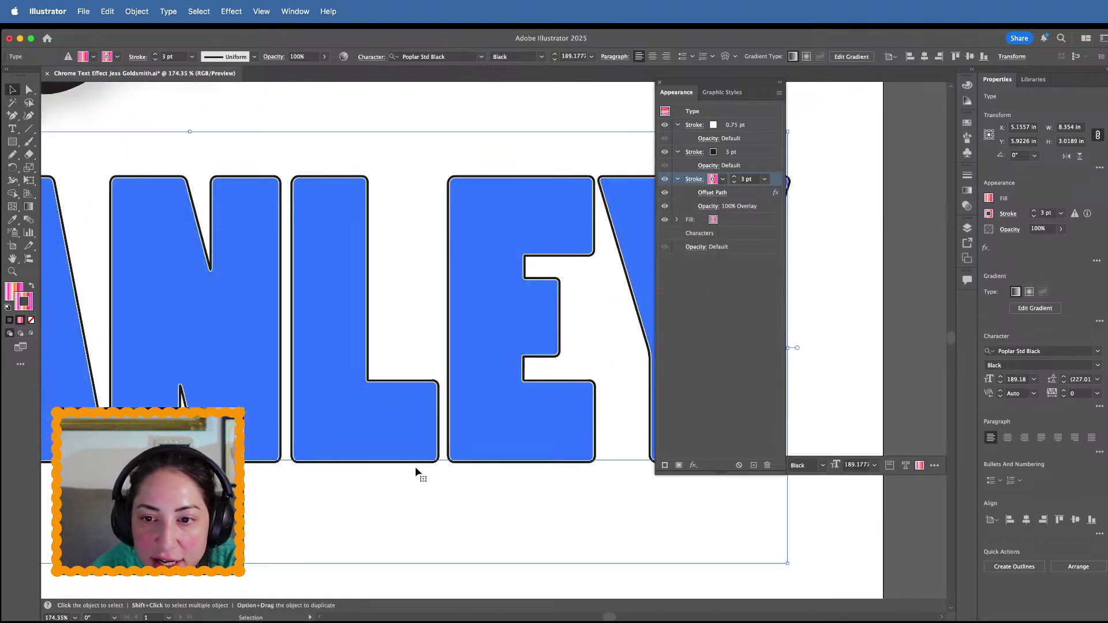
{"action": "left_click", "coordinate": [864, 154]}
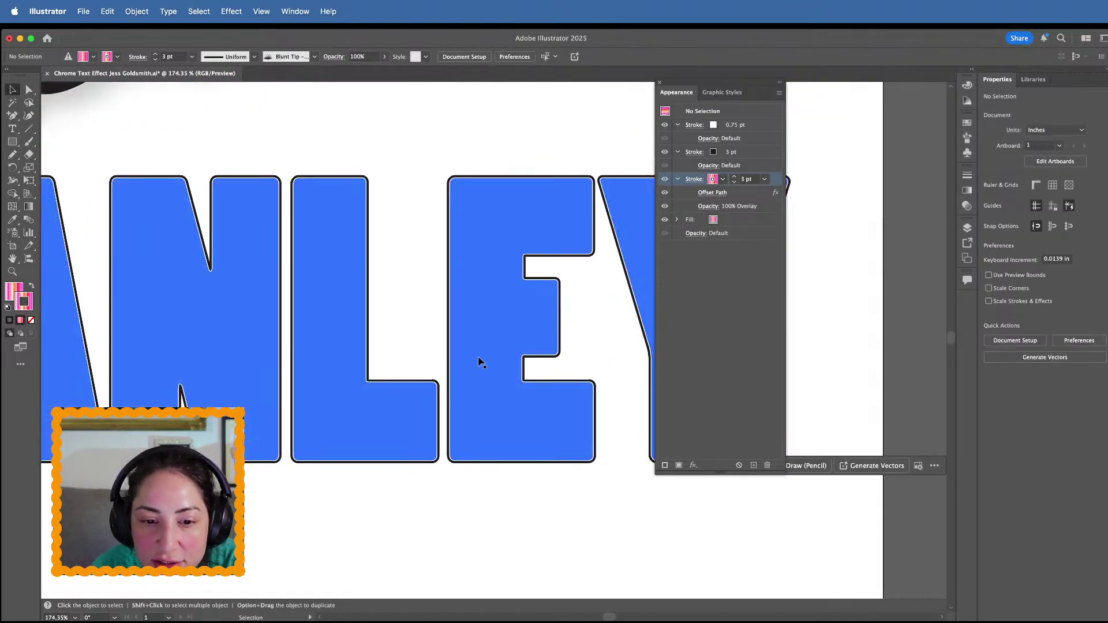
{"action": "scroll", "coordinate": [418, 390], "scroll_direction": "down", "scroll_amount": 5}
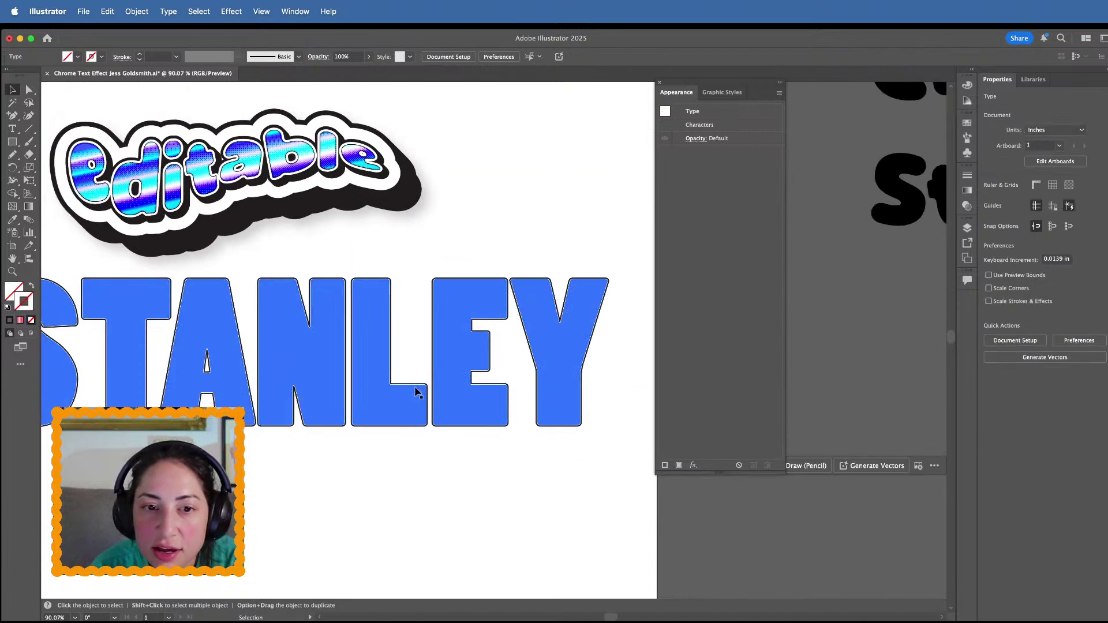
Change the font of the warped blue "editable" text to Beastly
{"action": "left_click", "coordinate": [267, 154]}
{"action": "scroll", "coordinate": [267, 154], "scroll_direction": "left", "scroll_amount": 3}
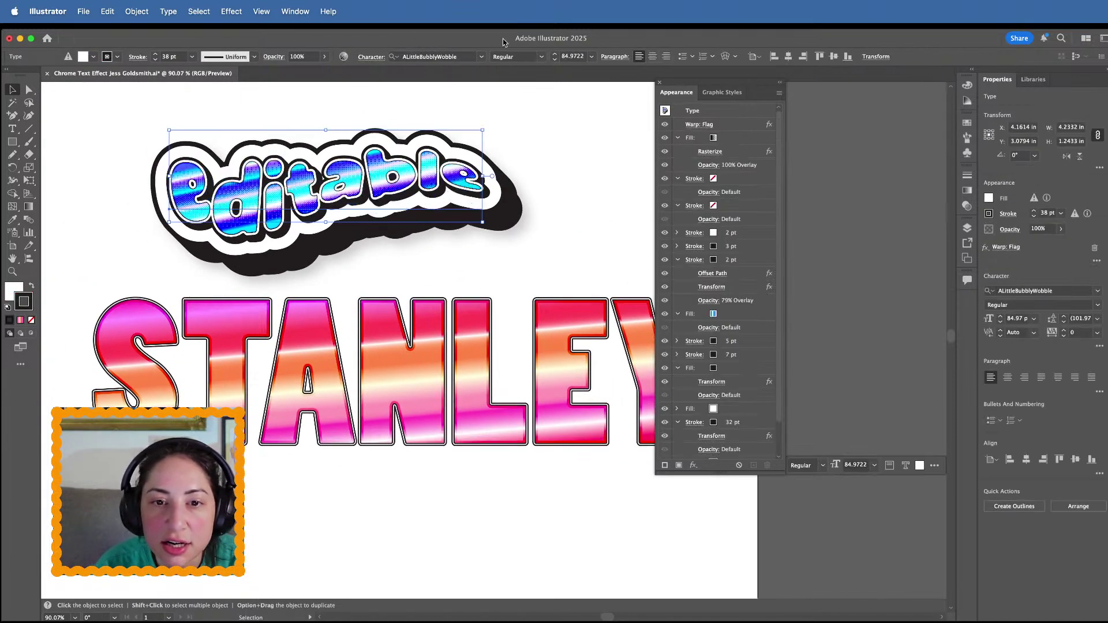
{"action": "left_click", "coordinate": [478, 57]}
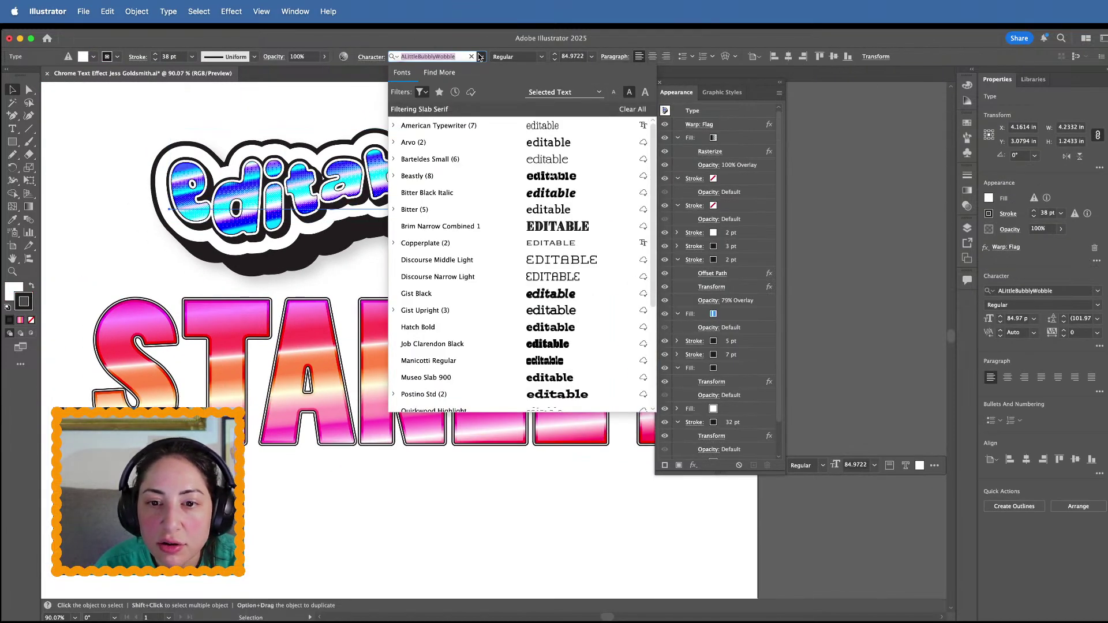
{"action": "left_click", "coordinate": [545, 176]}
Try replacing the word "editable" with "edit" and examine the corners of its warped outlines up close
{"action": "double_click", "coordinate": [307, 185]}
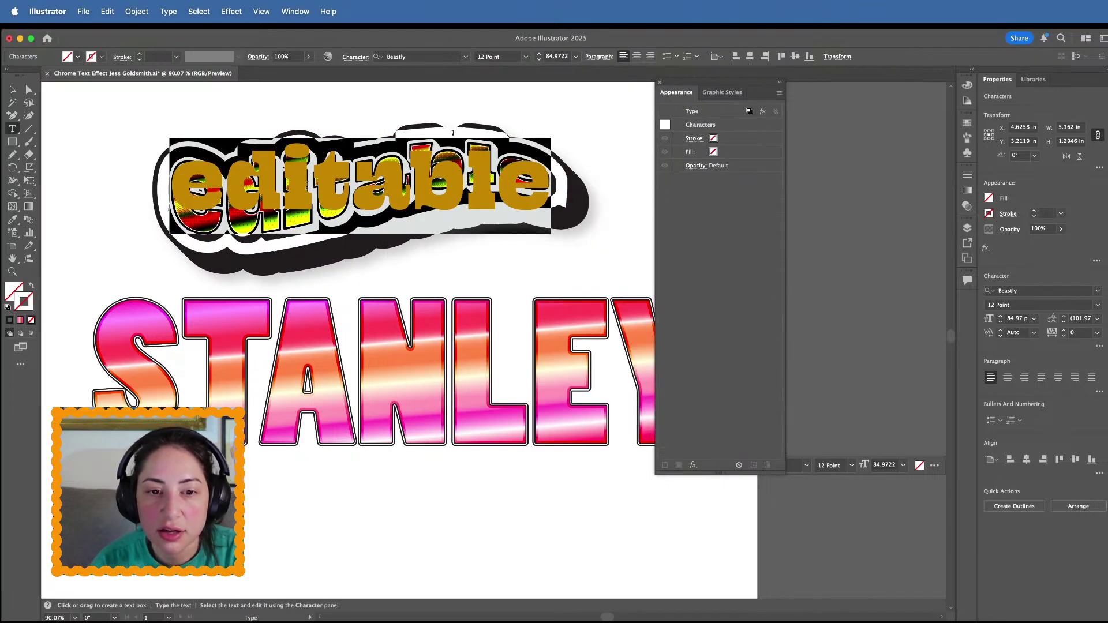
{"action": "type", "text": "edit"}
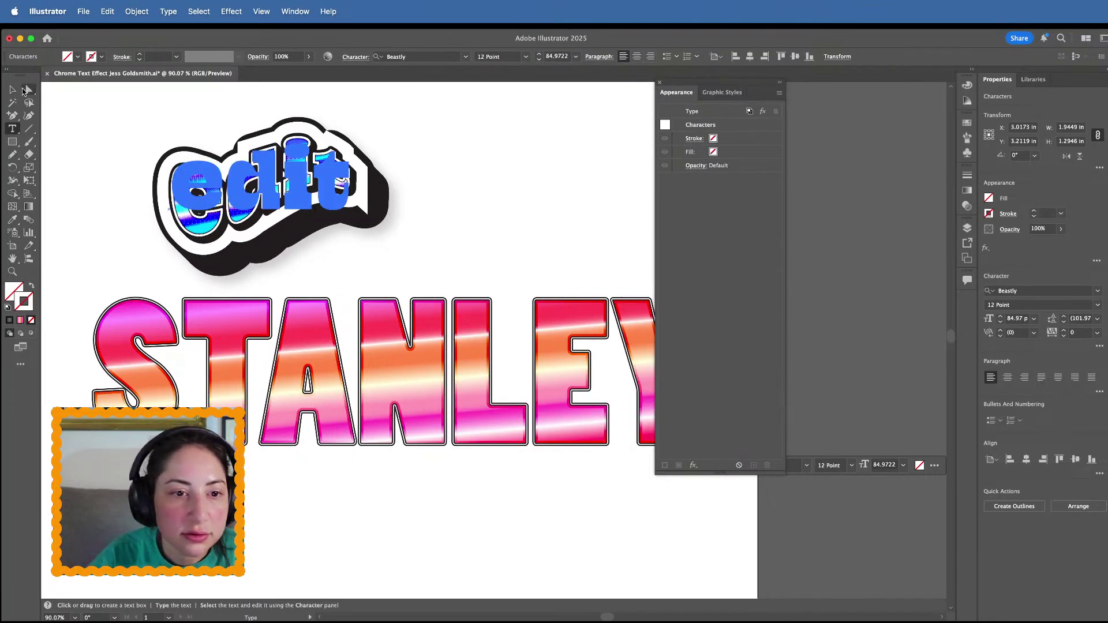
{"action": "left_click", "coordinate": [12, 90]}
{"action": "left_click", "coordinate": [448, 156]}
{"action": "scroll", "coordinate": [296, 178], "scroll_direction": "up", "scroll_amount": 3}
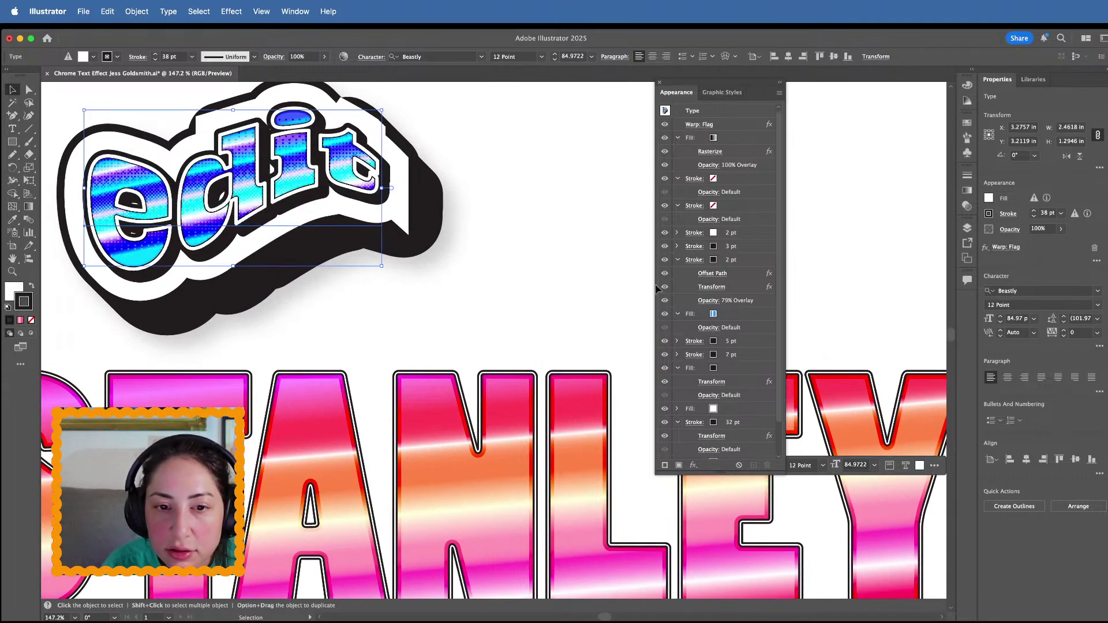
{"action": "scroll", "coordinate": [378, 140], "scroll_direction": "up", "scroll_amount": 3}
{"action": "scroll", "coordinate": [483, 180], "scroll_direction": "up", "scroll_amount": 3}
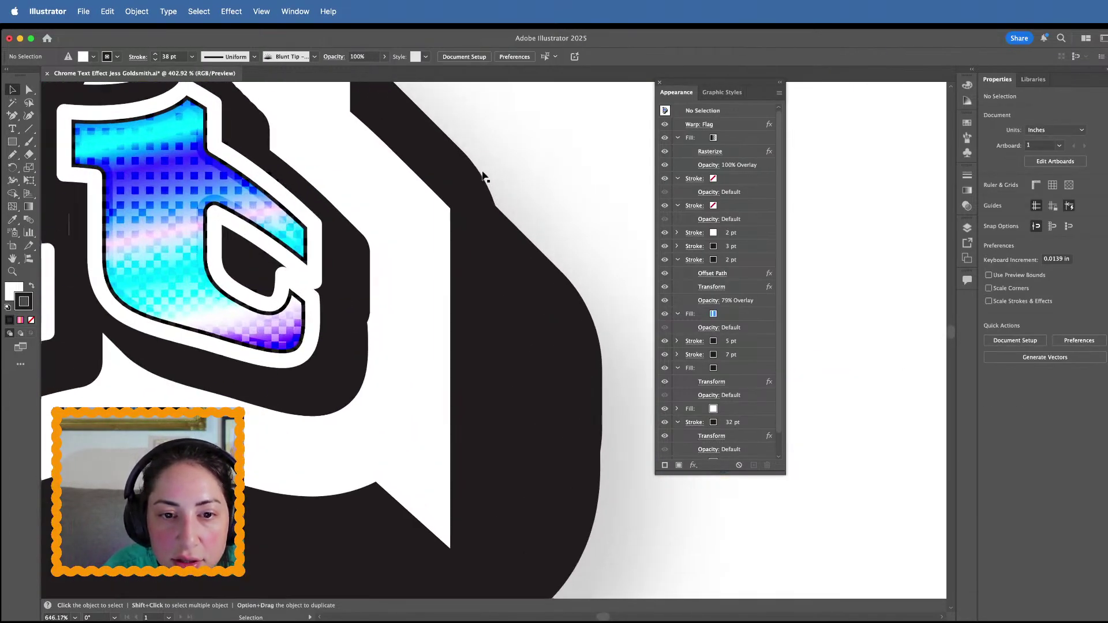
{"action": "scroll", "coordinate": [484, 176], "scroll_direction": "down", "scroll_amount": 6}
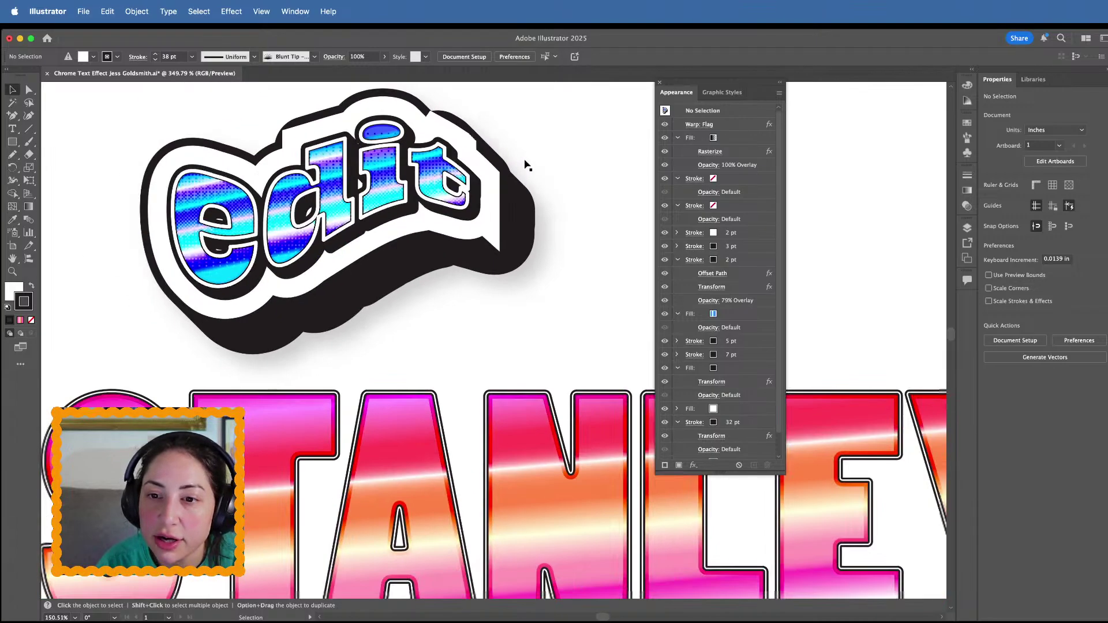
Try deleting the "edit" lettering, and undo both the deletion and the wording change
{"action": "left_click", "coordinate": [408, 179]}
{"action": "key", "text": "Delete"}
{"action": "scroll", "coordinate": [414, 171], "scroll_direction": "down", "scroll_amount": 4}
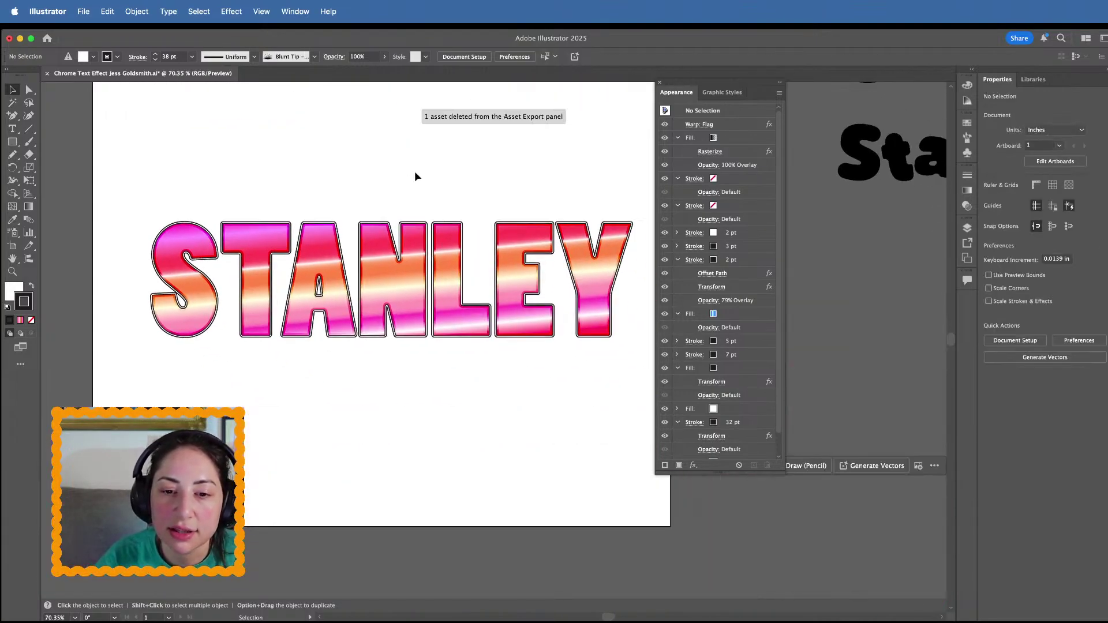
{"action": "key", "text": "super+z"}
{"action": "key", "text": "super+z"}
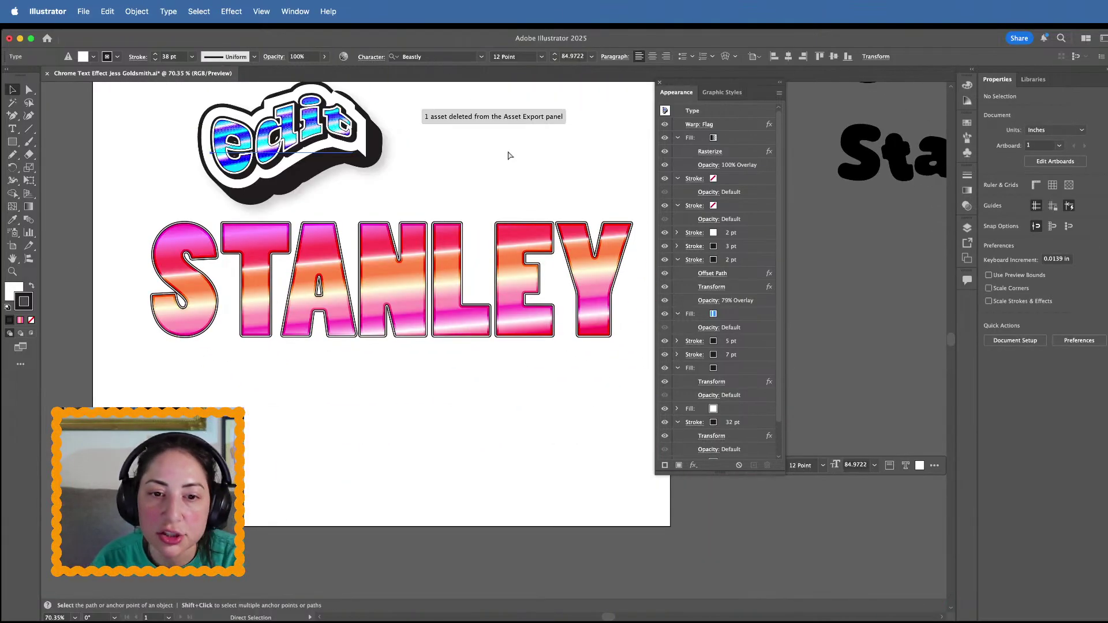
Move the "STANLEY" text down, away from the "editable" lettering, to a Y position of about 7.28 in
{"action": "left_click", "coordinate": [635, 154]}
{"action": "left_click", "coordinate": [499, 298]}
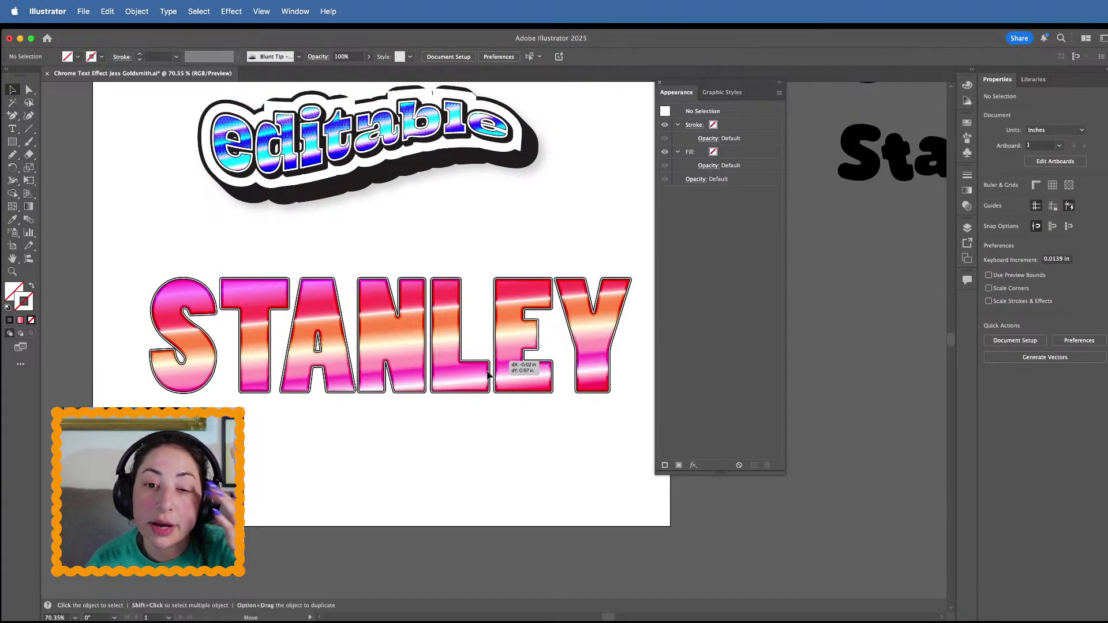
{"action": "scroll", "coordinate": [445, 433], "scroll_direction": "up", "scroll_amount": 5}
{"action": "scroll", "coordinate": [445, 434], "scroll_direction": "up", "scroll_amount": 1}
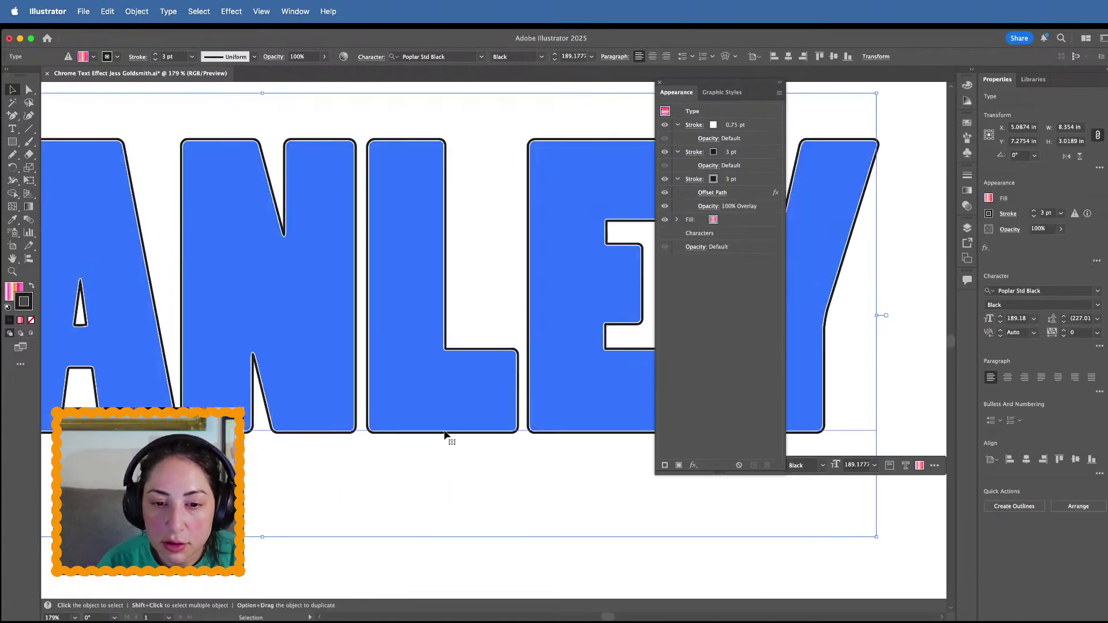
Try duplicating the chrome gradient fill of the "STANLEY" text and delete the extra fill
{"action": "left_click", "coordinate": [737, 234]}
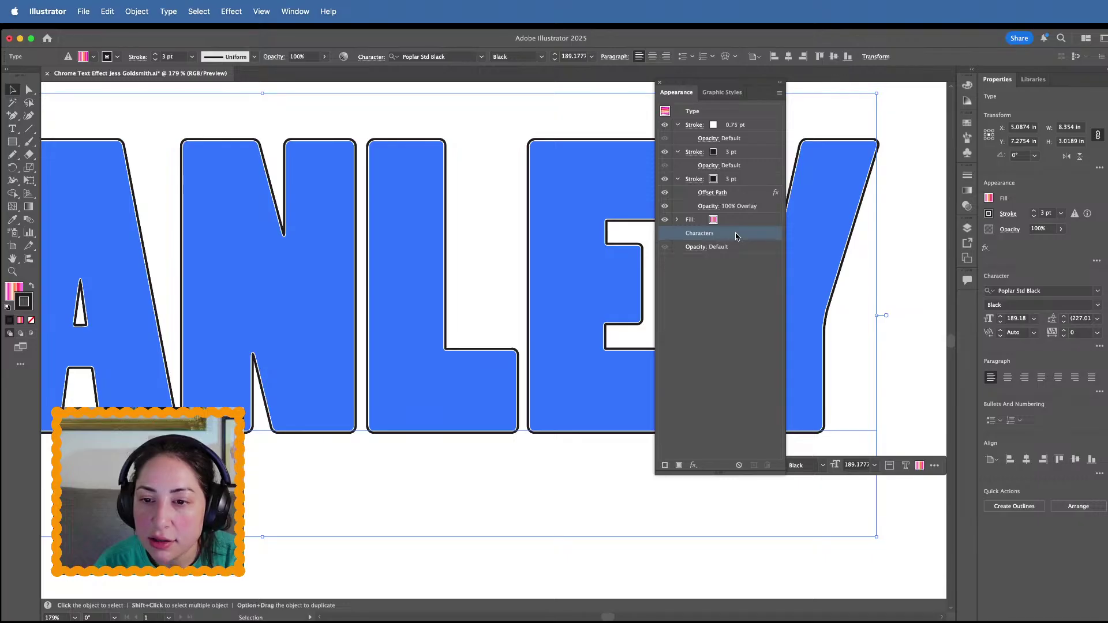
{"action": "left_click", "coordinate": [743, 112]}
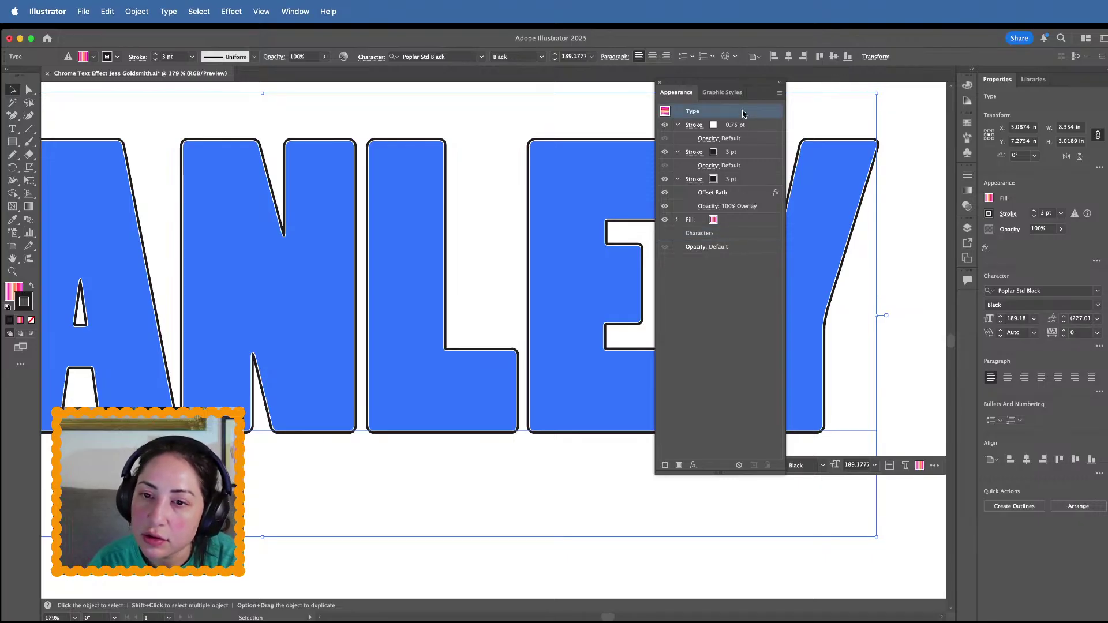
{"action": "left_click", "coordinate": [751, 128]}
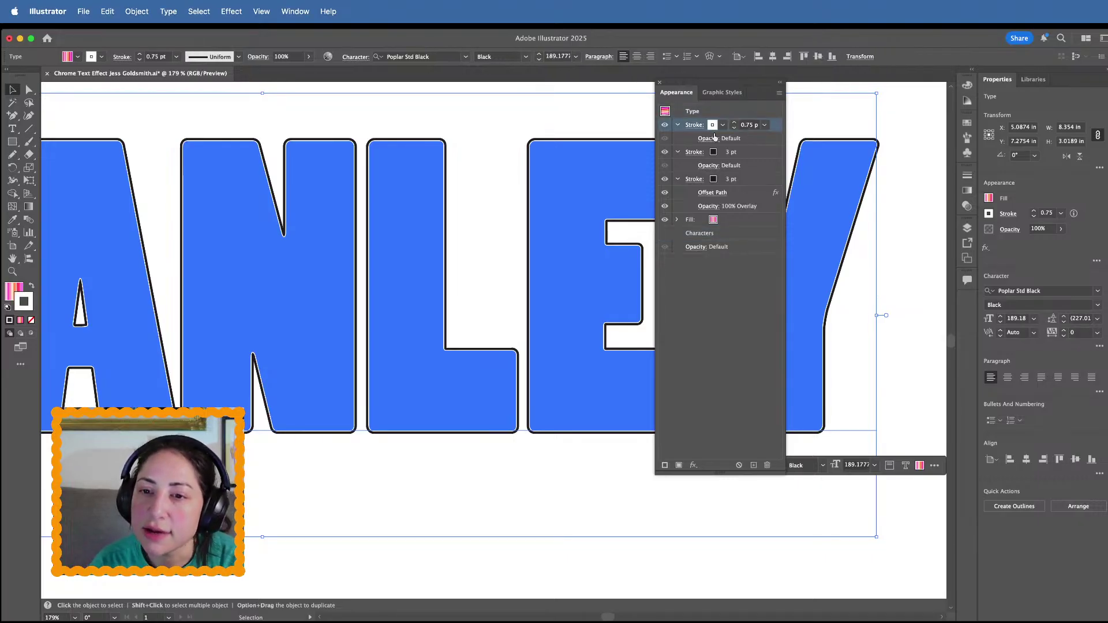
{"action": "left_click", "coordinate": [751, 182]}
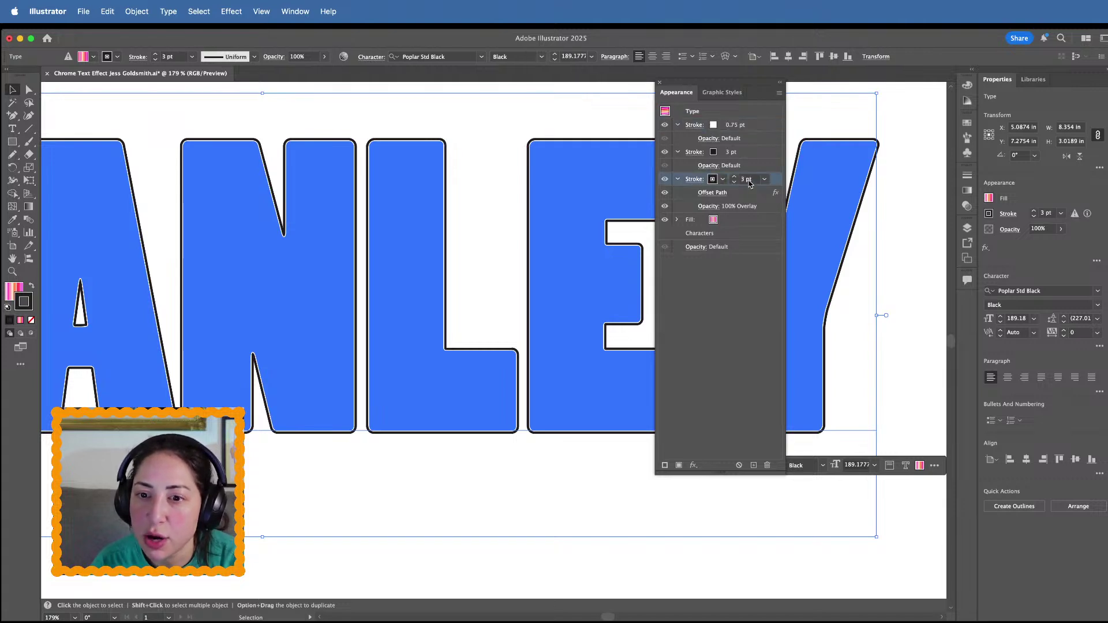
{"action": "left_click", "coordinate": [750, 219]}
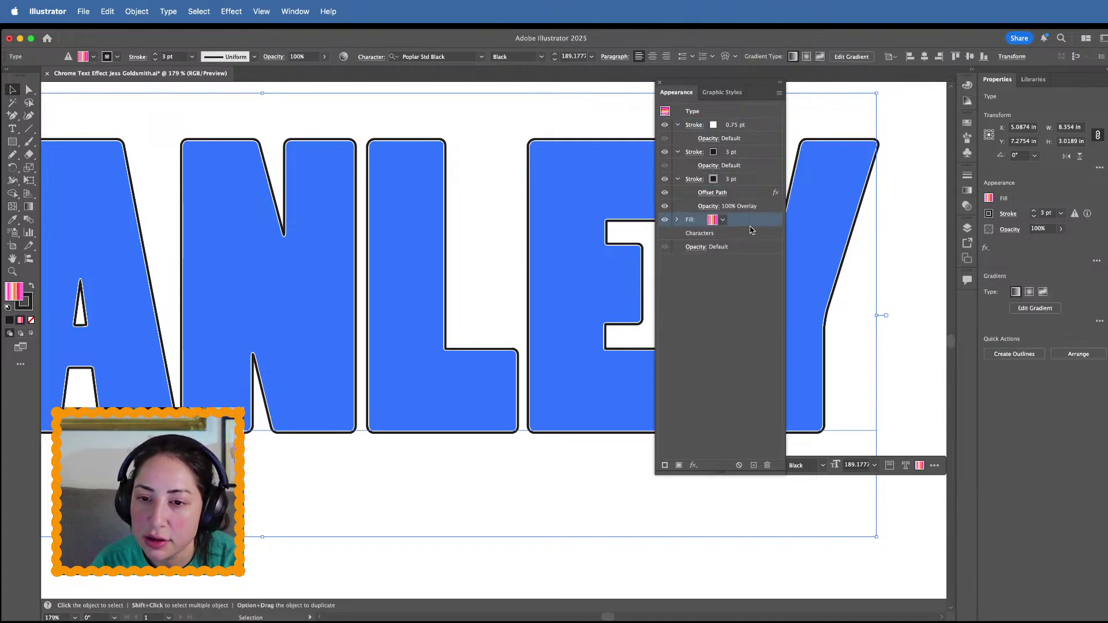
{"action": "left_click", "coordinate": [753, 465]}
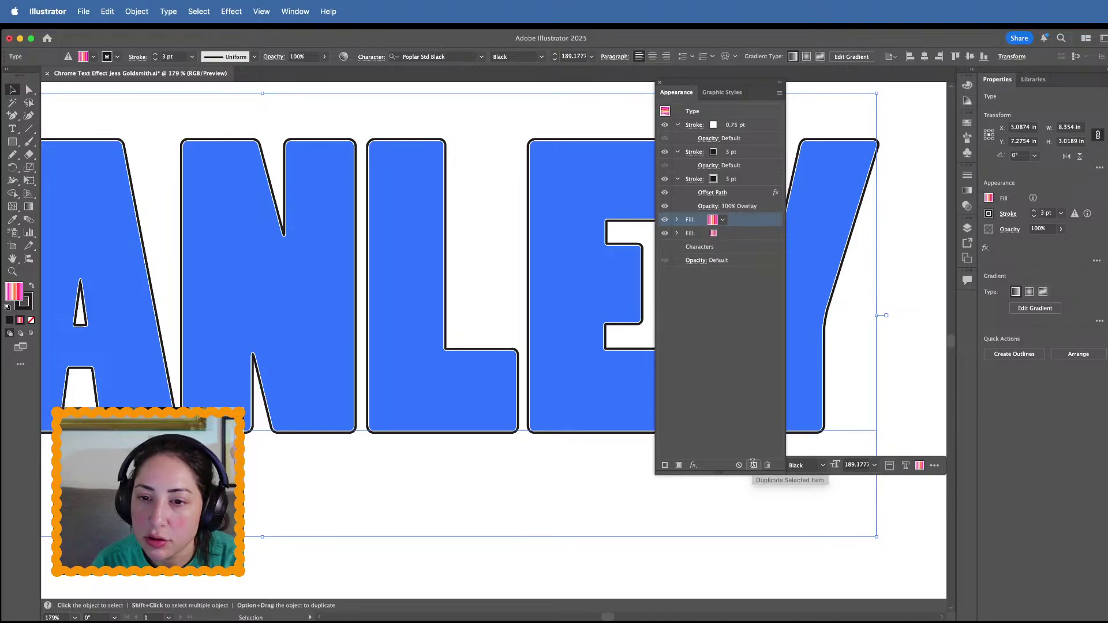
{"action": "left_click", "coordinate": [756, 234]}
{"action": "left_click", "coordinate": [768, 465]}
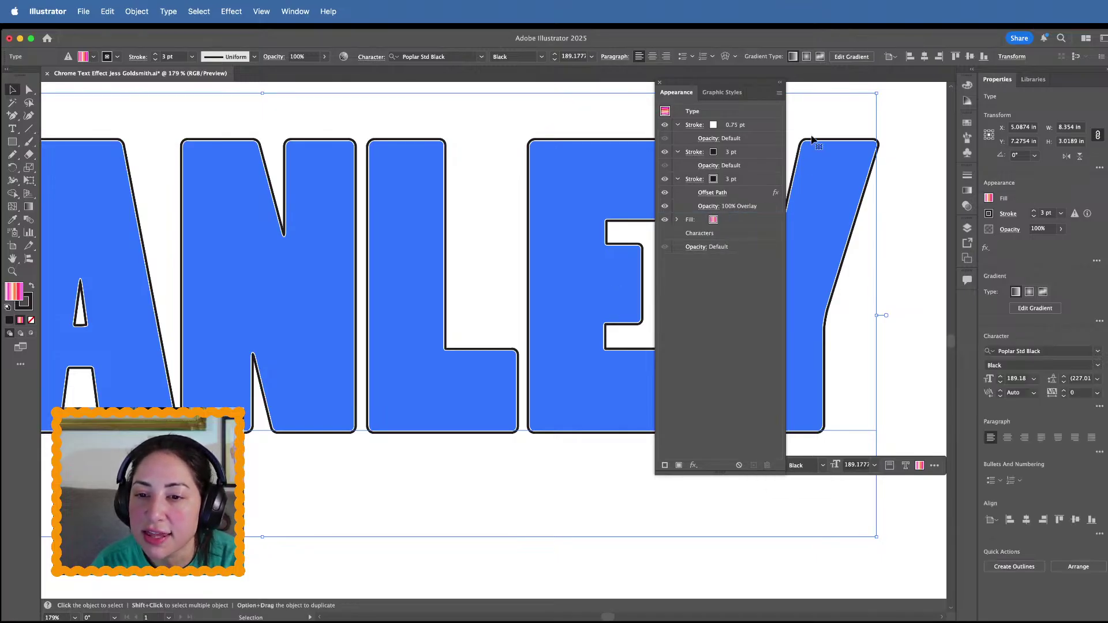
Duplicate the inset 3 pt Overlay stroke, place the copy beneath the fill and characters, and hide its Offset Path effect
{"action": "left_click", "coordinate": [767, 179]}
{"action": "left_click", "coordinate": [753, 465]}
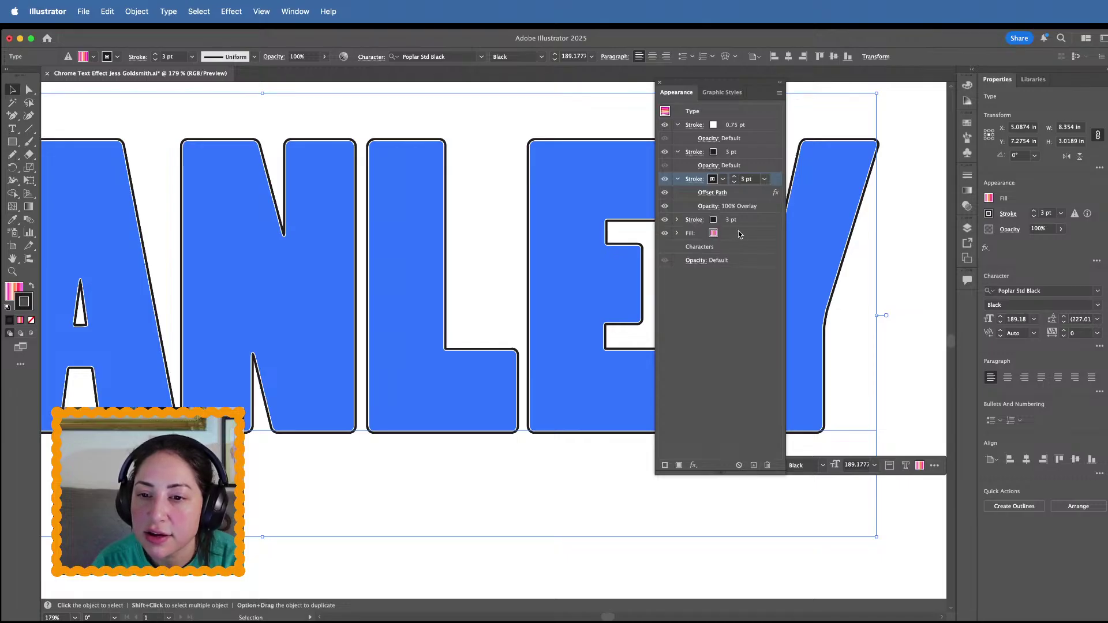
{"action": "left_click", "coordinate": [753, 220]}
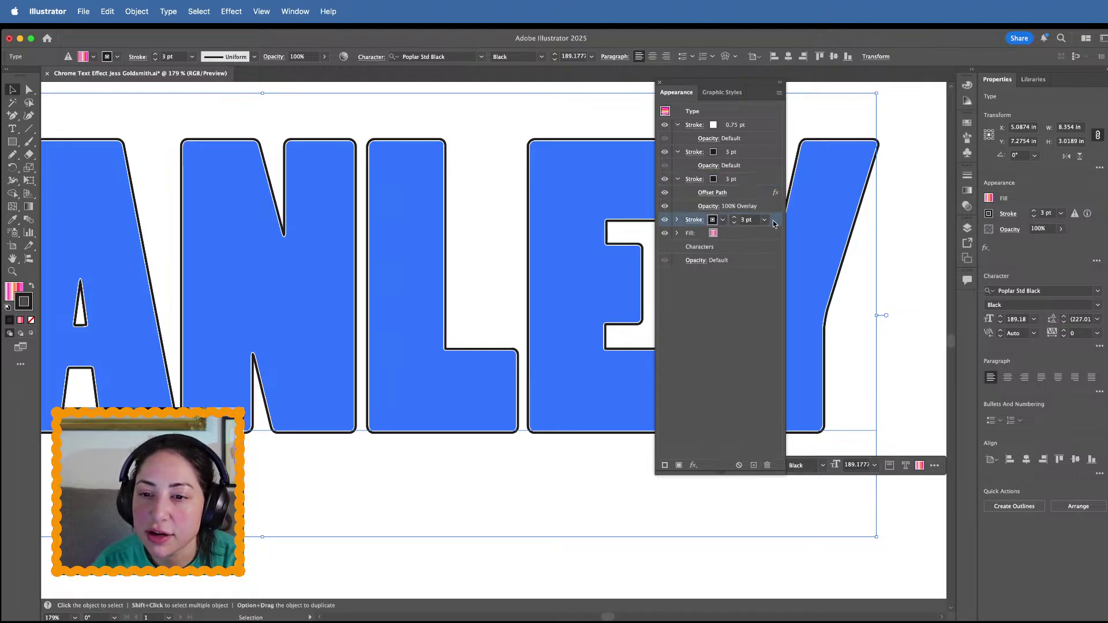
{"action": "mouse_move", "coordinate": [774, 224]}
{"action": "left_mouse_down"}
{"action": "mouse_move", "coordinate": [715, 231]}
{"action": "mouse_move", "coordinate": [709, 248]}
{"action": "left_mouse_up"}
{"action": "left_click", "coordinate": [677, 248]}
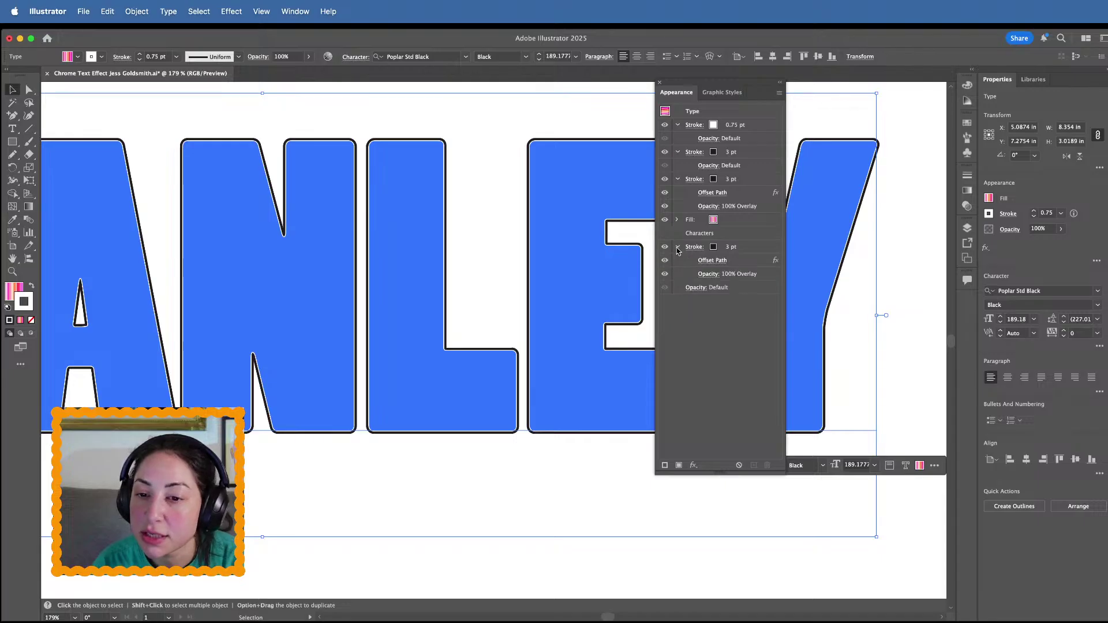
{"action": "left_click", "coordinate": [668, 263]}
{"action": "scroll", "coordinate": [567, 329], "scroll_direction": "down", "scroll_amount": 5}
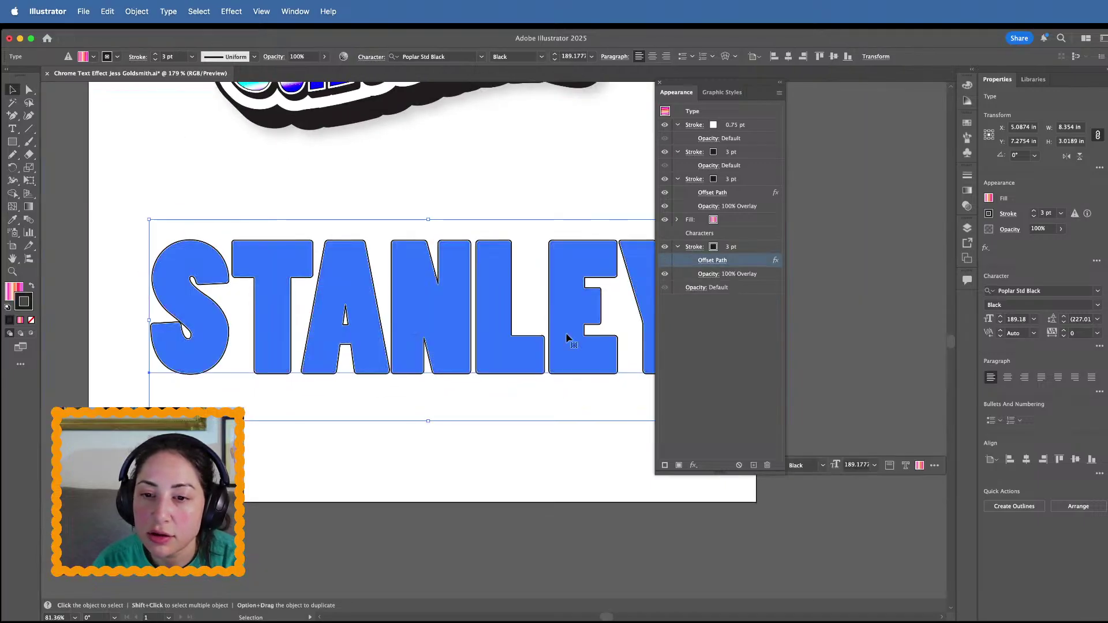
Set the stroke beneath the fill to 6 pt and apply the pink and orange chrome gradient to it
{"action": "left_click", "coordinate": [736, 247]}
{"action": "left_click", "coordinate": [735, 245]}
{"action": "left_click", "coordinate": [734, 244]}
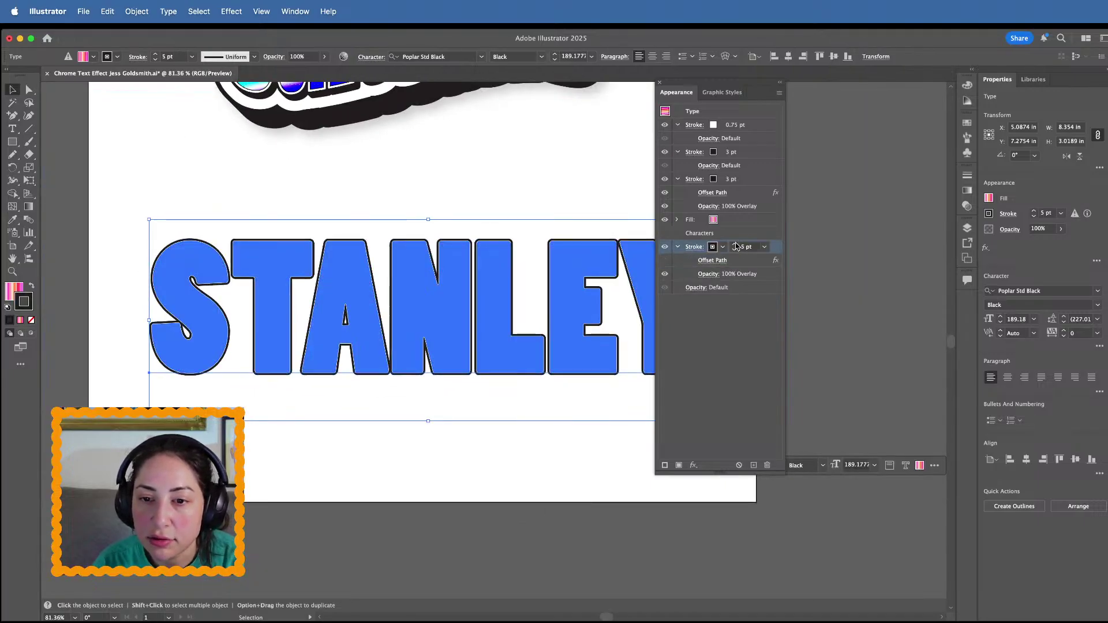
{"action": "left_click", "coordinate": [735, 245]}
{"action": "left_click", "coordinate": [713, 250]}
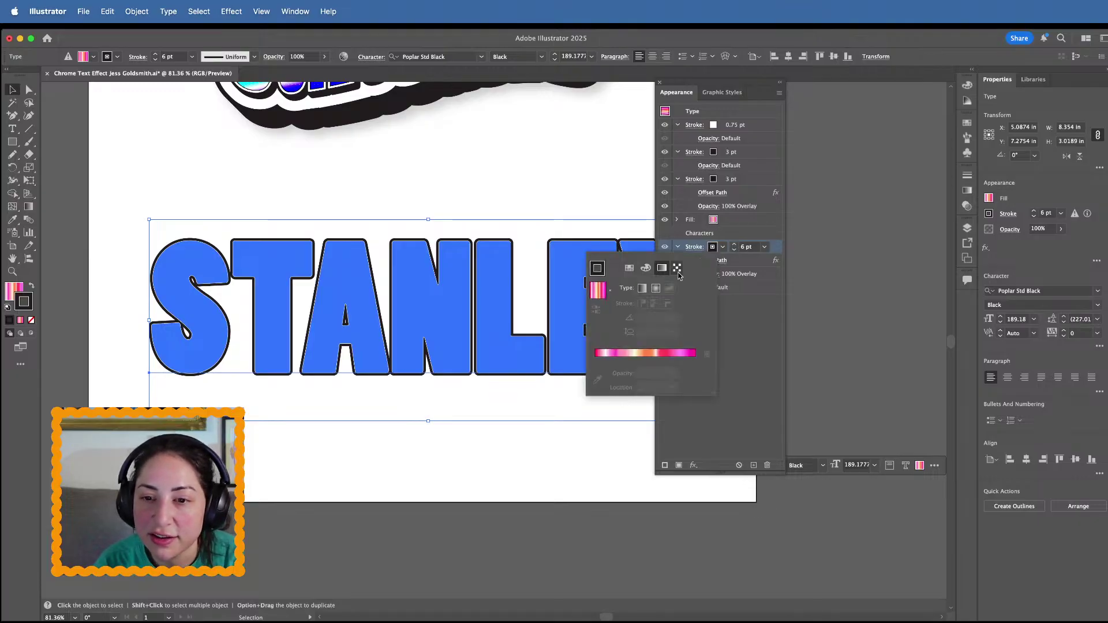
{"action": "left_click", "coordinate": [598, 299]}
{"action": "left_click", "coordinate": [501, 486]}
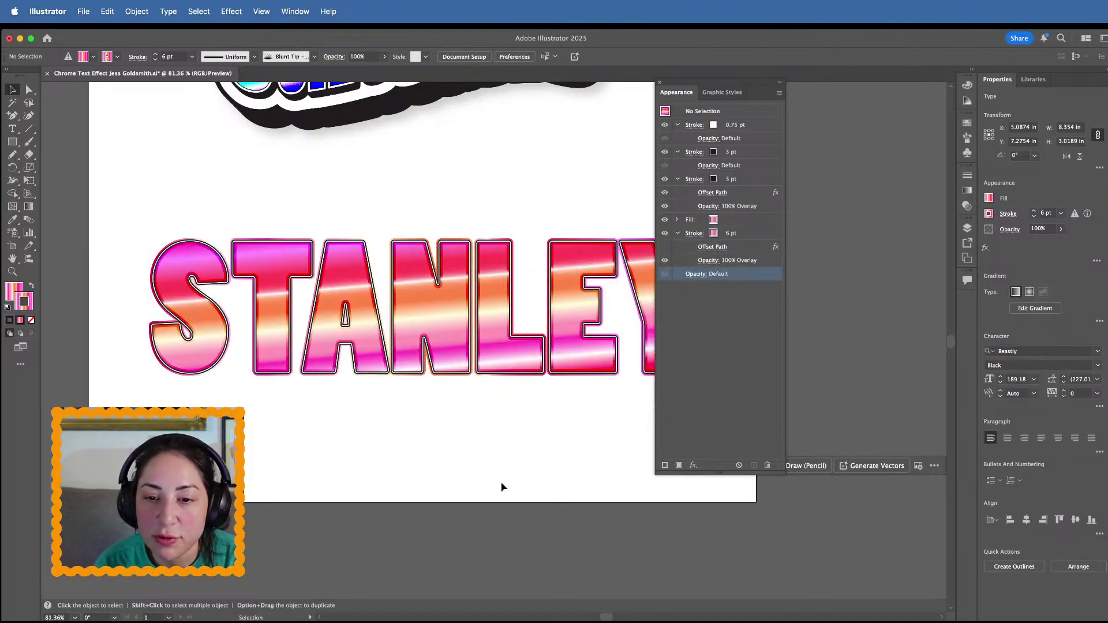
{"action": "scroll", "coordinate": [577, 438], "scroll_direction": "up", "scroll_amount": 5}
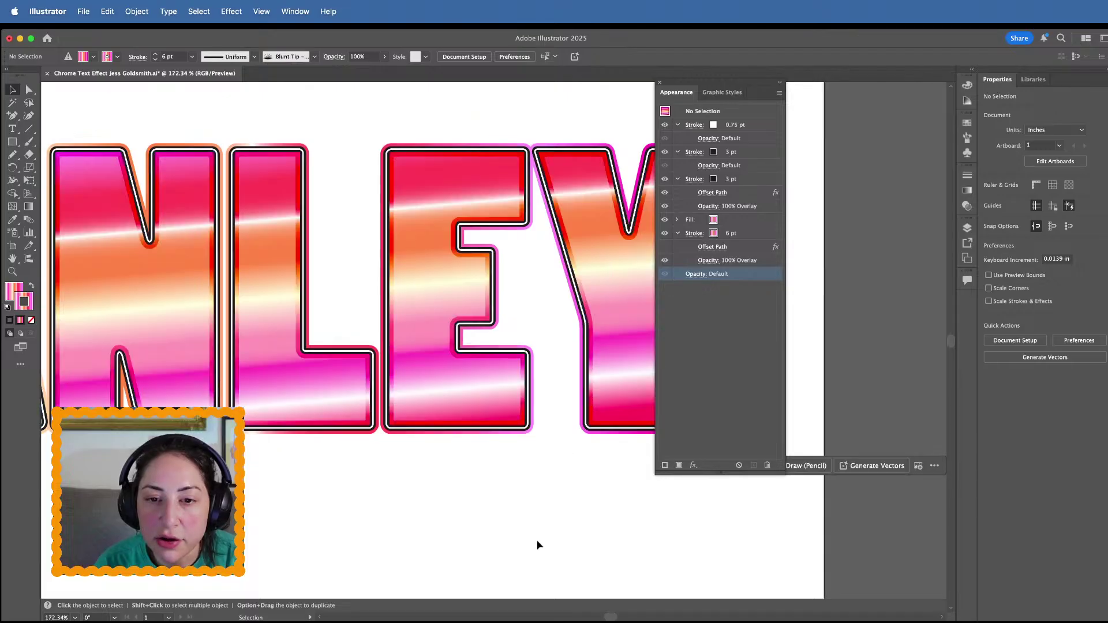
{"action": "left_click", "coordinate": [524, 361]}
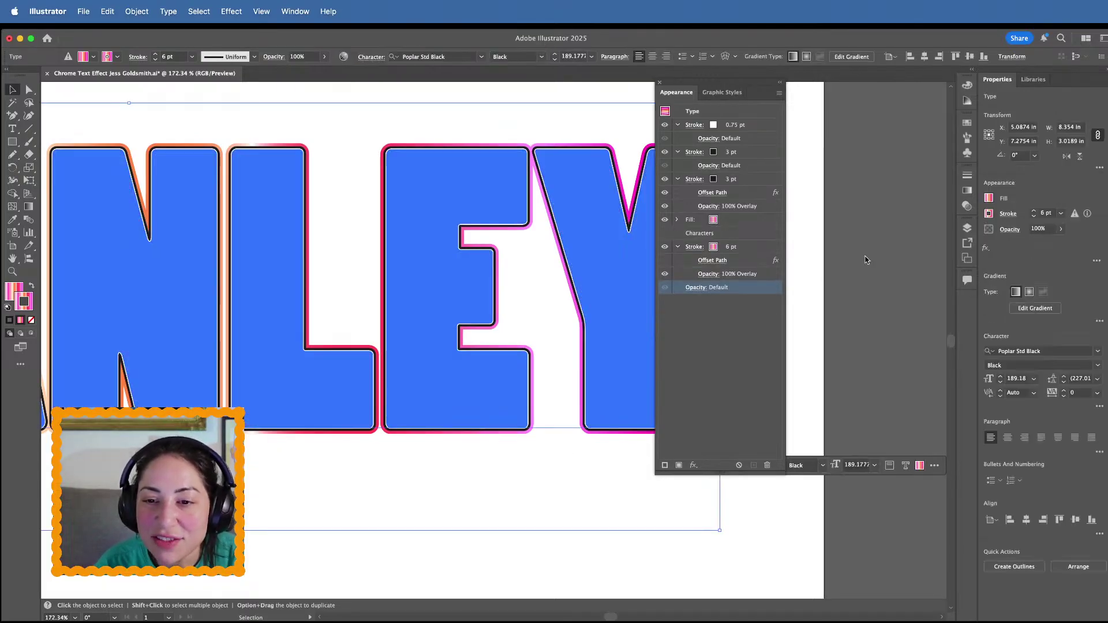
Try applying the outer 6 pt stroke's gradient along the stroke and across the stroke
{"action": "left_click", "coordinate": [693, 247]}
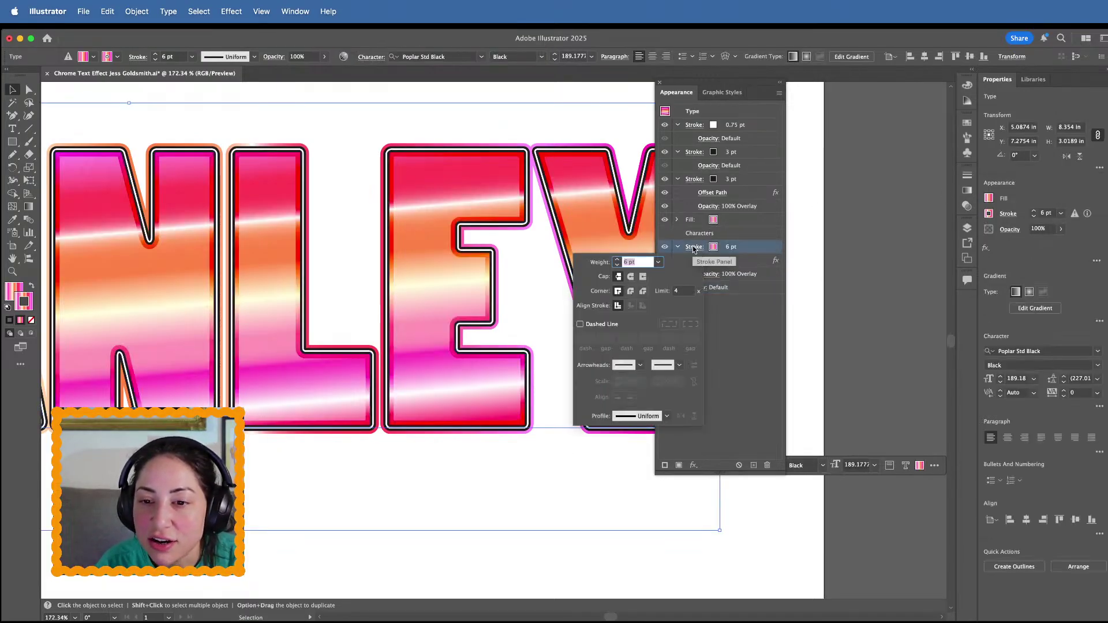
{"action": "left_click", "coordinate": [713, 247]}
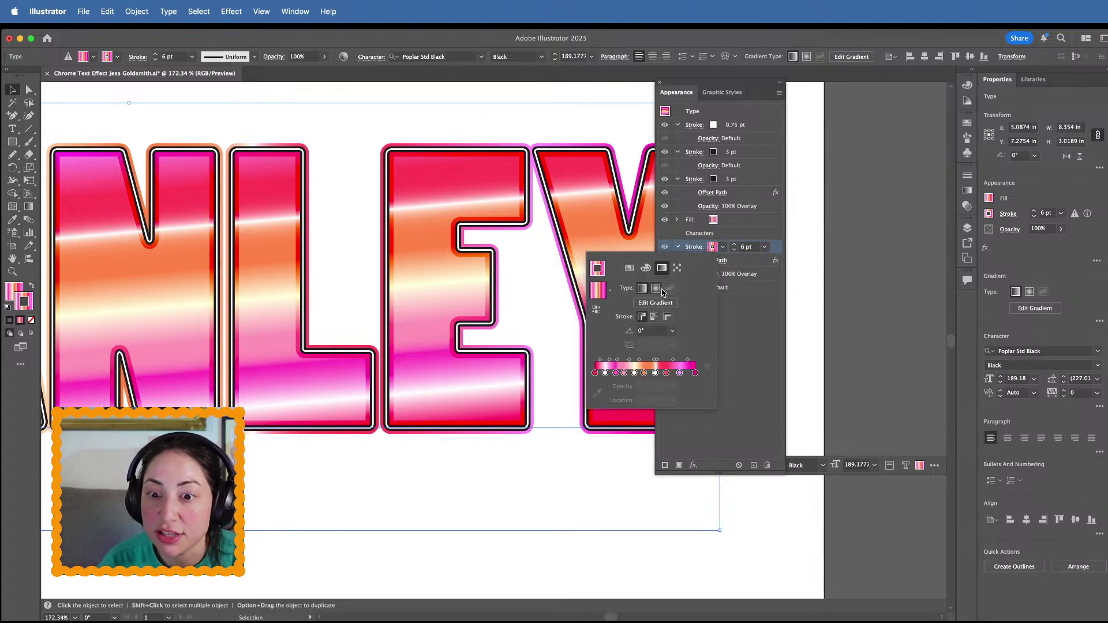
{"action": "left_click", "coordinate": [654, 317]}
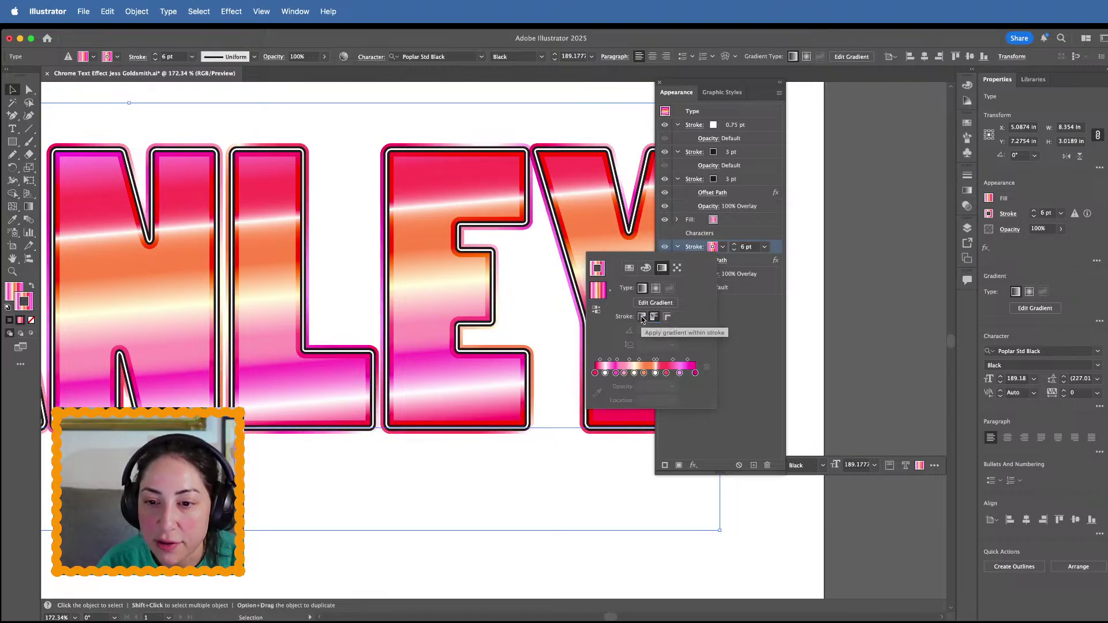
{"action": "left_click", "coordinate": [666, 317]}
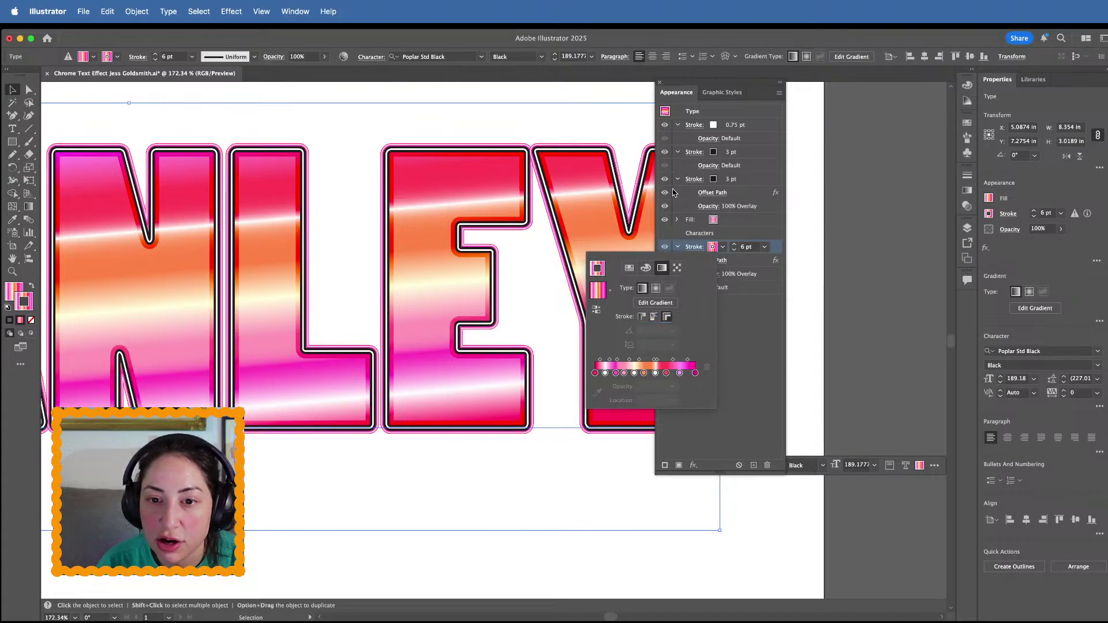
{"action": "scroll", "coordinate": [634, 81], "scroll_direction": "up", "scroll_amount": 10}
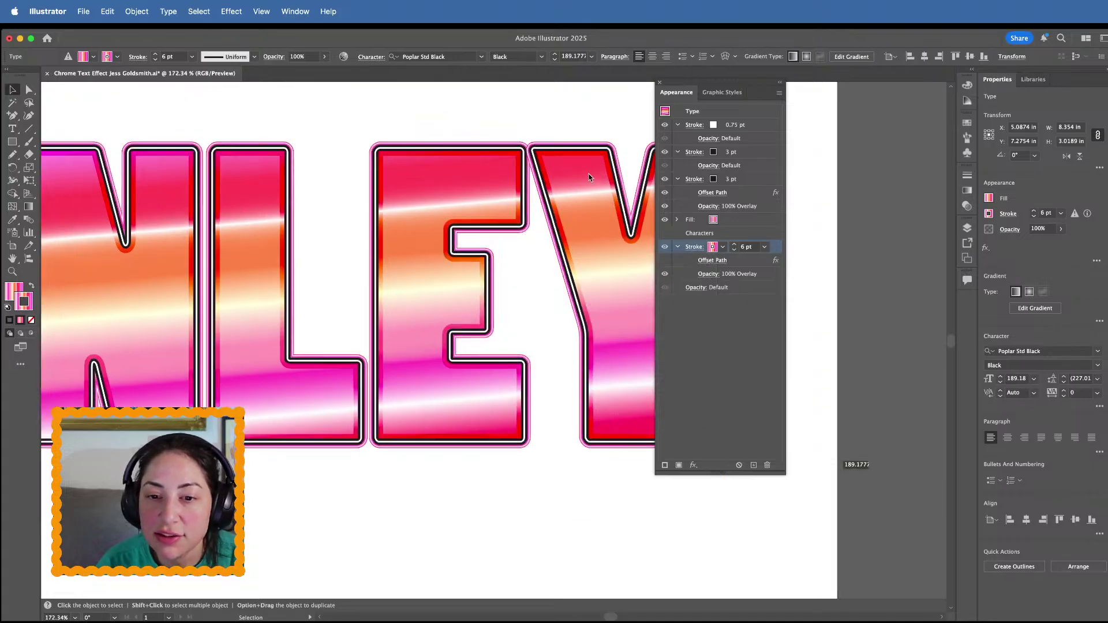
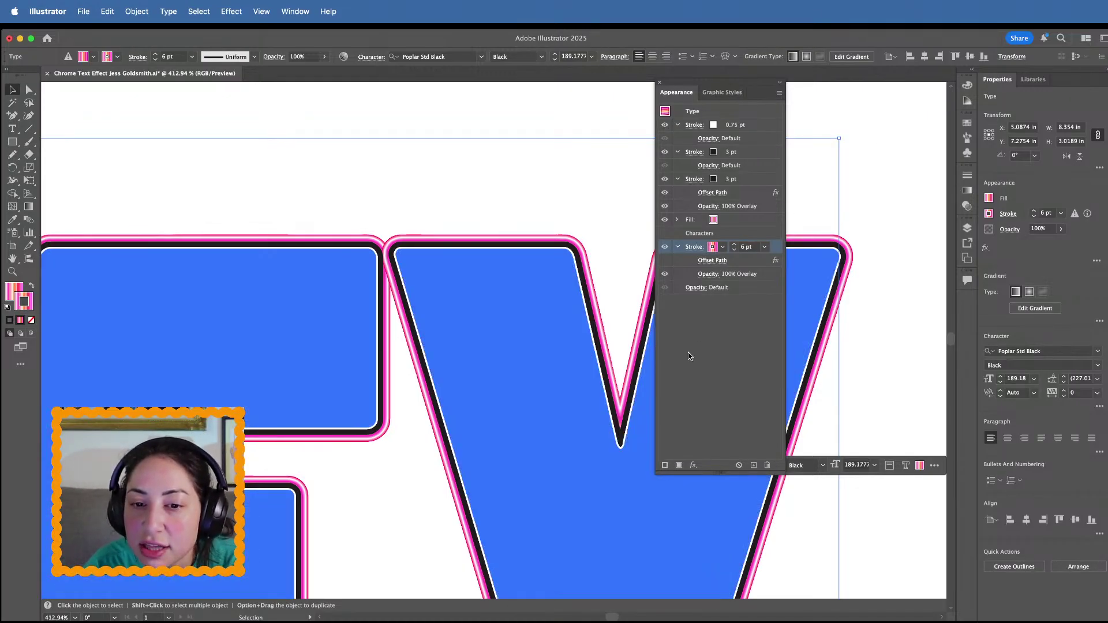
Compare the outer 6 pt stroke's gradient within and along the stroke, and keep it applied along the stroke
{"action": "left_click", "coordinate": [695, 247]}
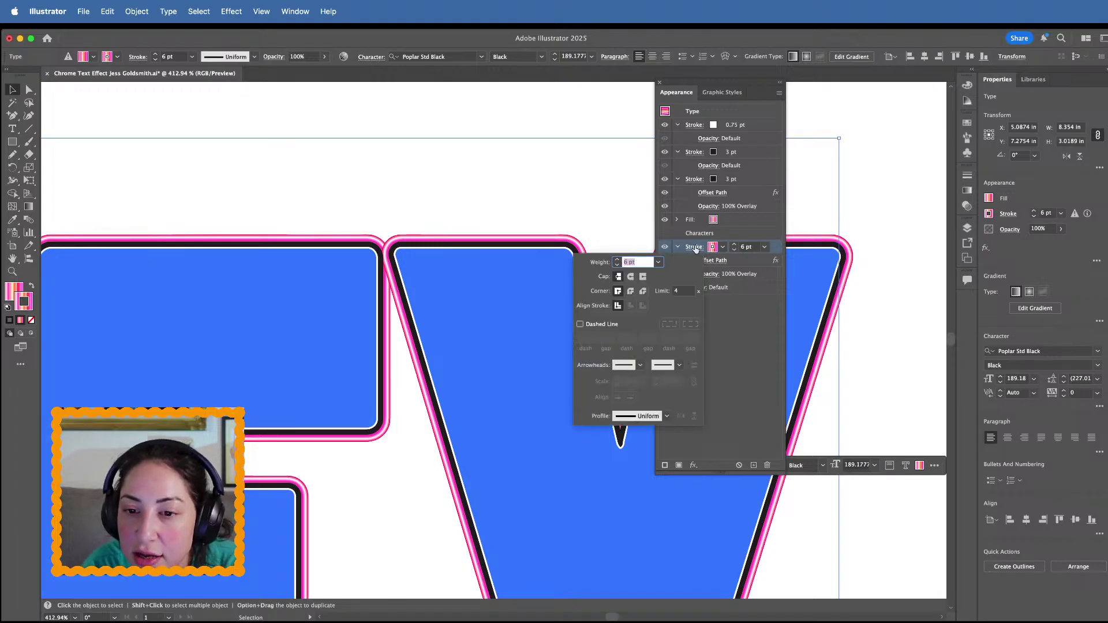
{"action": "key", "text": "Escape"}
{"action": "left_click", "coordinate": [723, 247]}
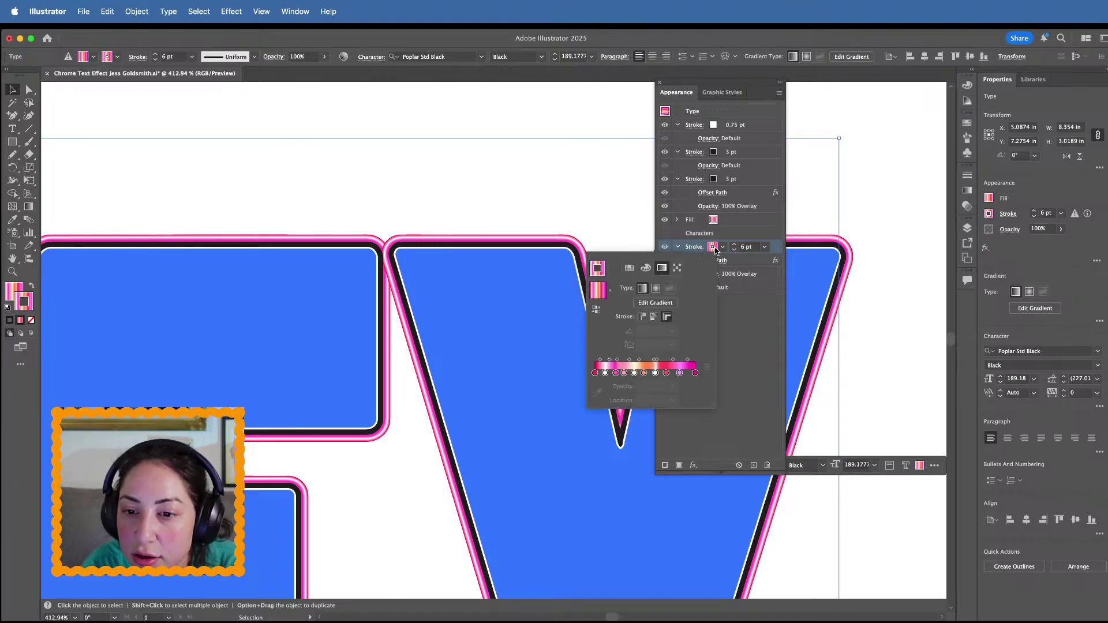
{"action": "left_click", "coordinate": [653, 317]}
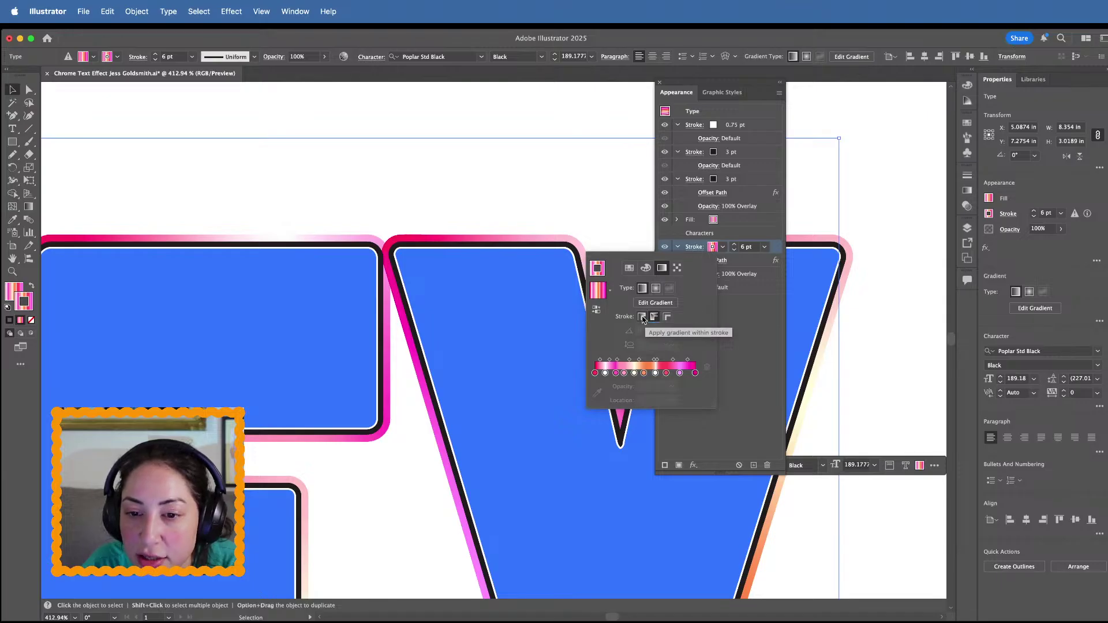
{"action": "left_click", "coordinate": [642, 318]}
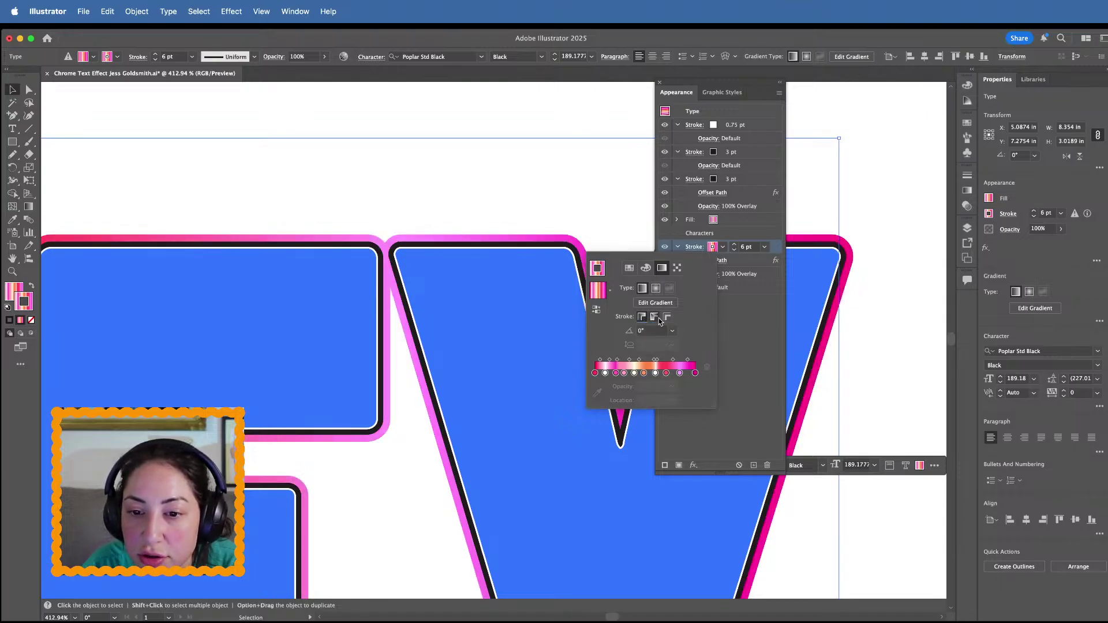
{"action": "left_click", "coordinate": [660, 321]}
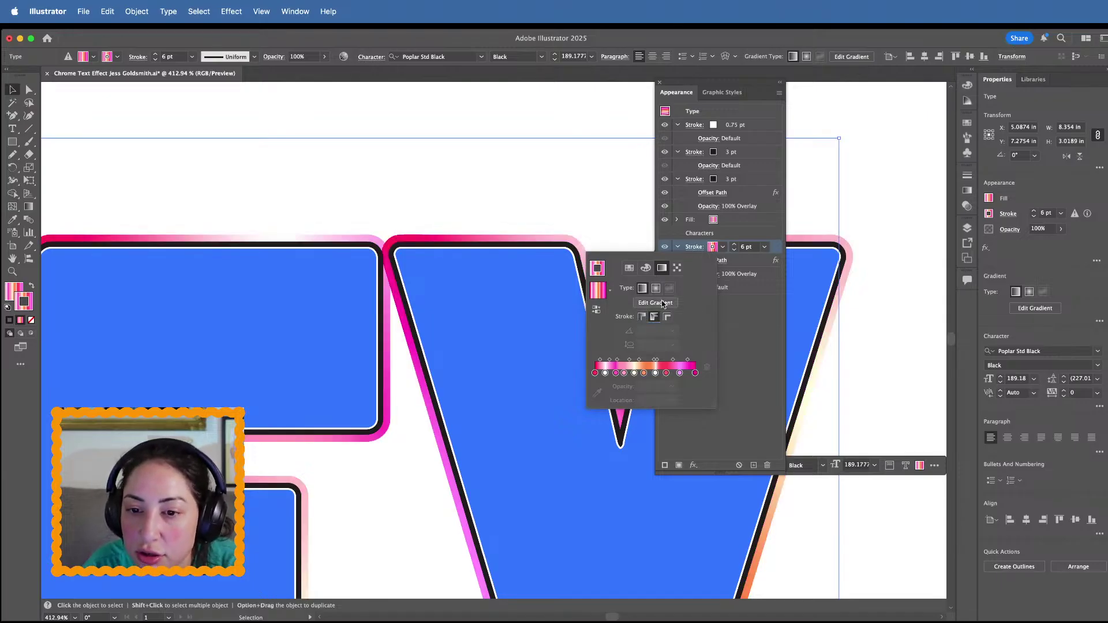
{"action": "left_click", "coordinate": [617, 179]}
{"action": "key", "text": "super+0"}
{"action": "left_click", "coordinate": [464, 554]}
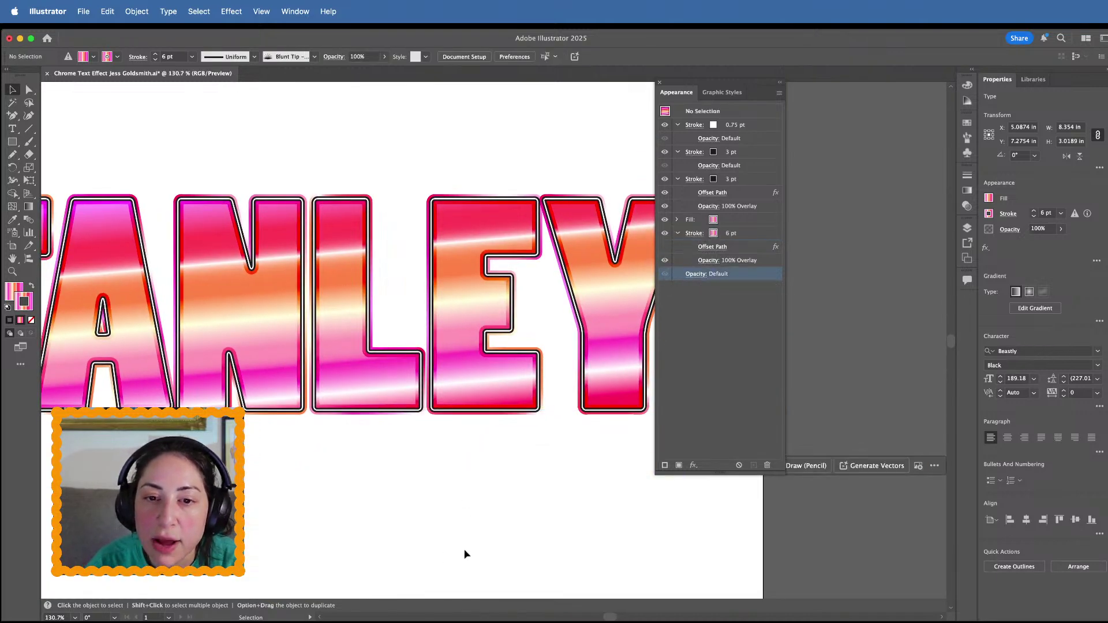
Move the 6 pt gradient stroke of the "STANLEY" text above the fill, directly beneath the non-inset black 3 pt stroke
{"action": "left_click", "coordinate": [463, 324]}
{"action": "left_click", "coordinate": [762, 249]}
{"action": "mouse_move", "coordinate": [761, 248]}
{"action": "left_mouse_down"}
{"action": "mouse_move", "coordinate": [744, 168]}
{"action": "mouse_move", "coordinate": [763, 146]}
{"action": "left_mouse_up"}
{"action": "left_click", "coordinate": [903, 157]}
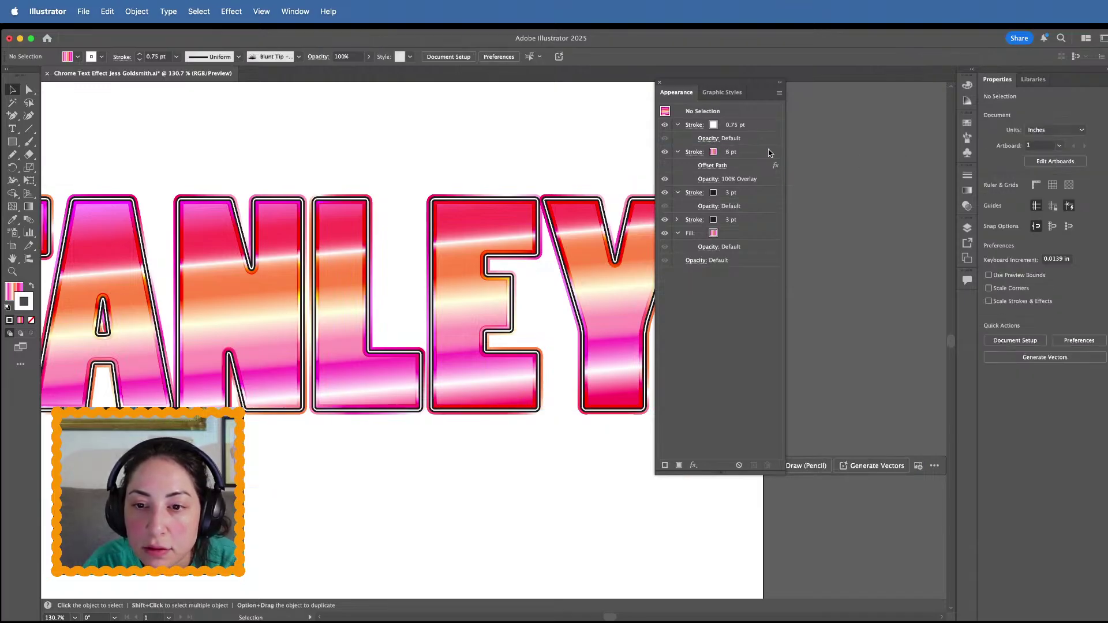
{"action": "key", "text": "super+0"}
{"action": "left_click", "coordinate": [372, 425]}
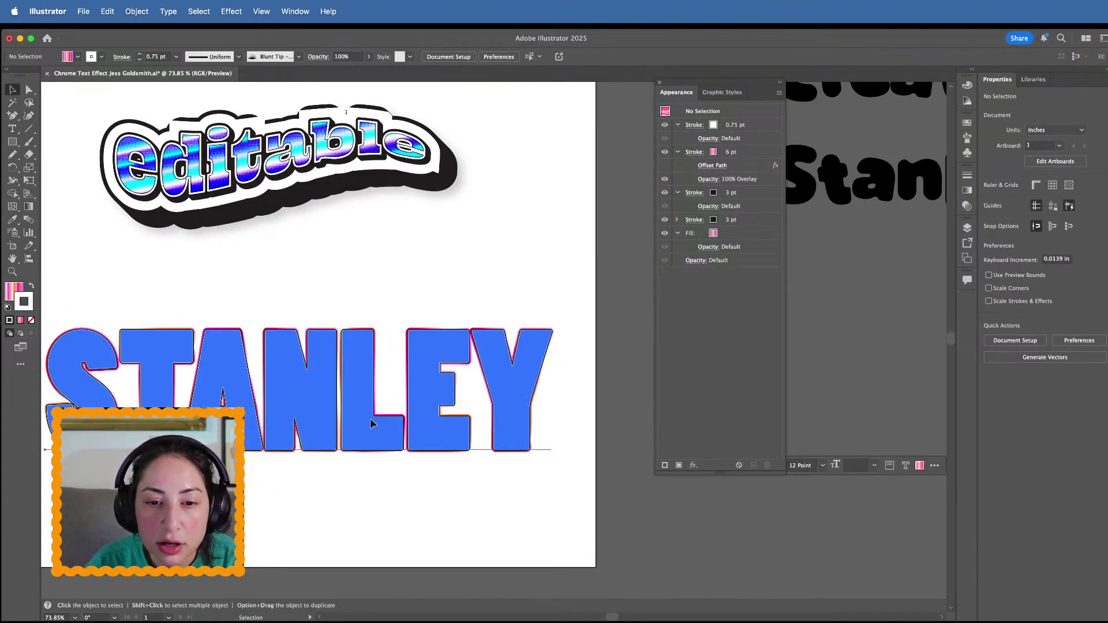
{"action": "left_click", "coordinate": [552, 232]}
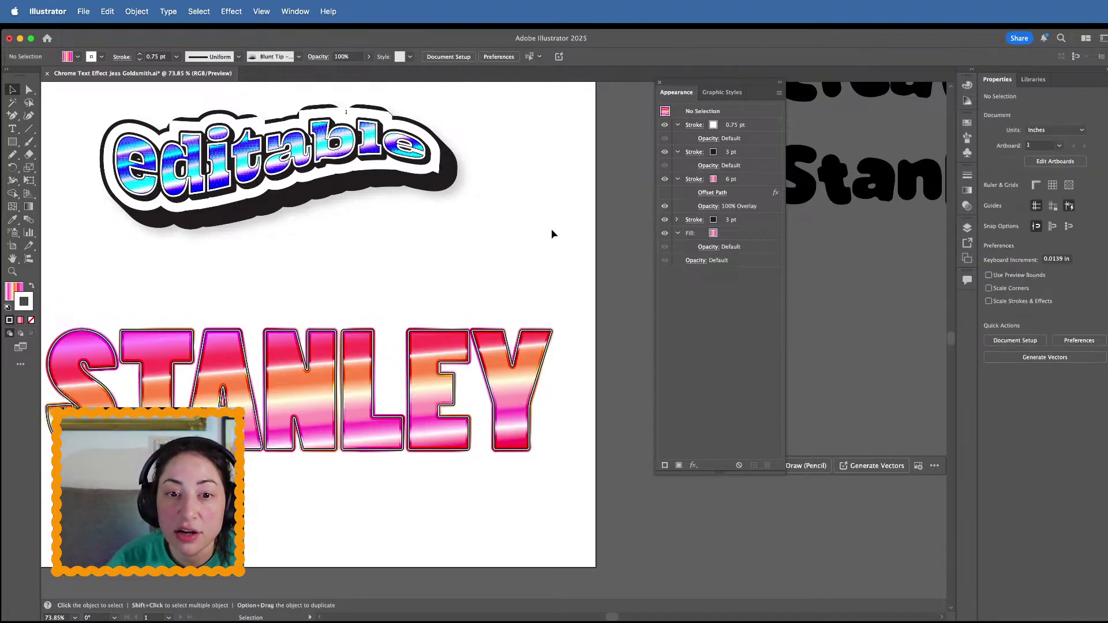
Check the "editable" lettering's appearance, and add a new stroke to the "STANLEY" text beneath its fill and characters
{"action": "left_click", "coordinate": [299, 128]}
{"action": "scroll", "coordinate": [298, 128], "scroll_direction": "up", "scroll_amount": 5}
{"action": "scroll", "coordinate": [300, 128], "scroll_direction": "down", "scroll_amount": 6}
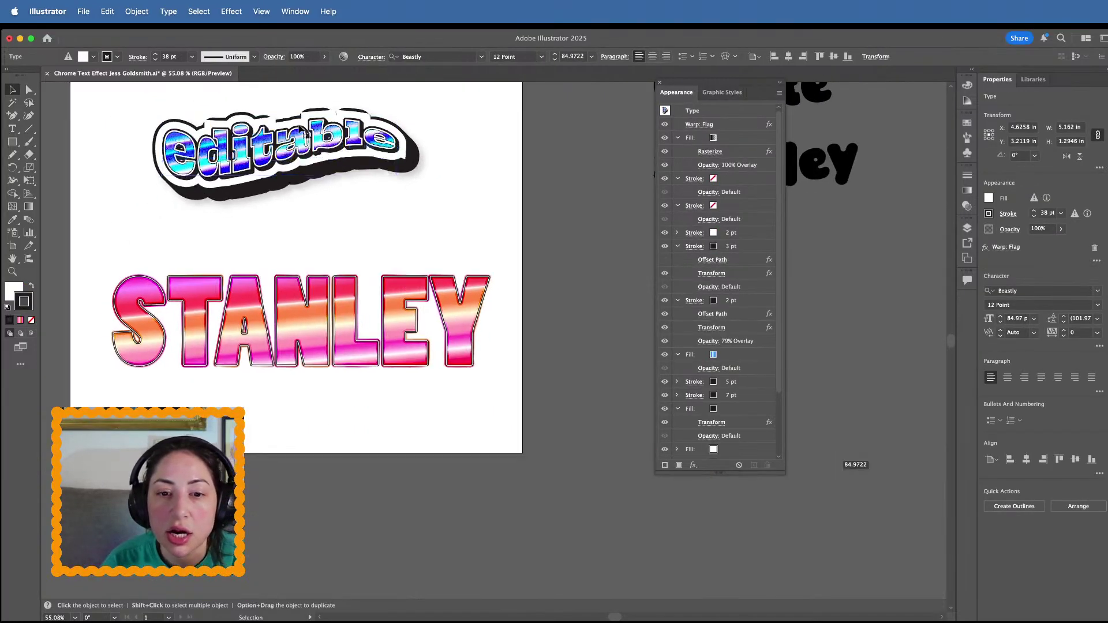
{"action": "scroll", "coordinate": [304, 133], "scroll_direction": "up", "scroll_amount": 4}
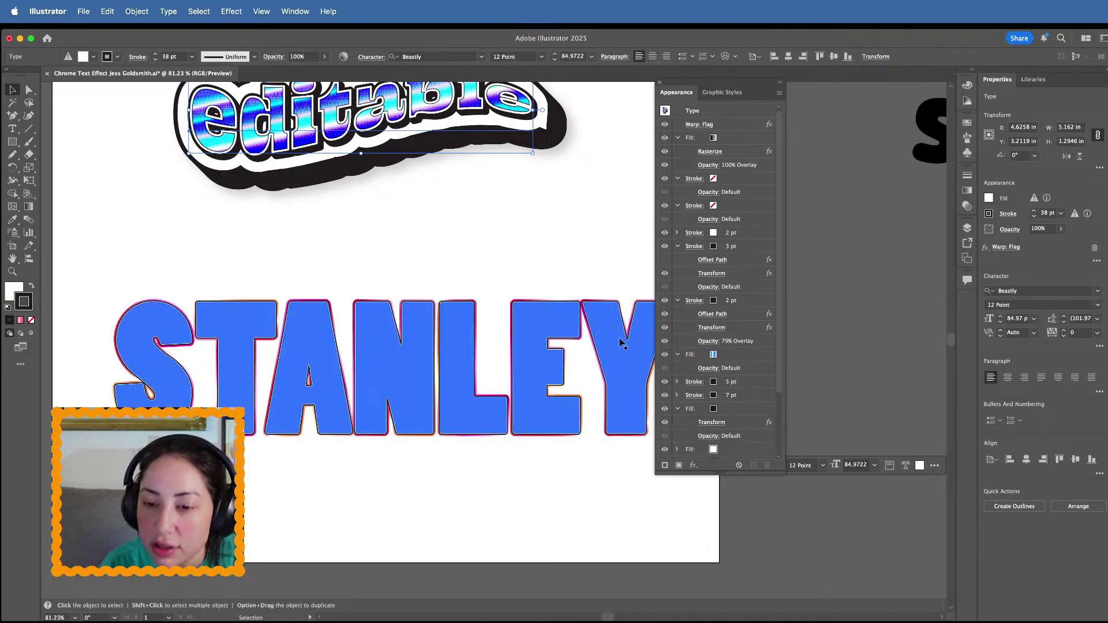
{"action": "left_click", "coordinate": [577, 390]}
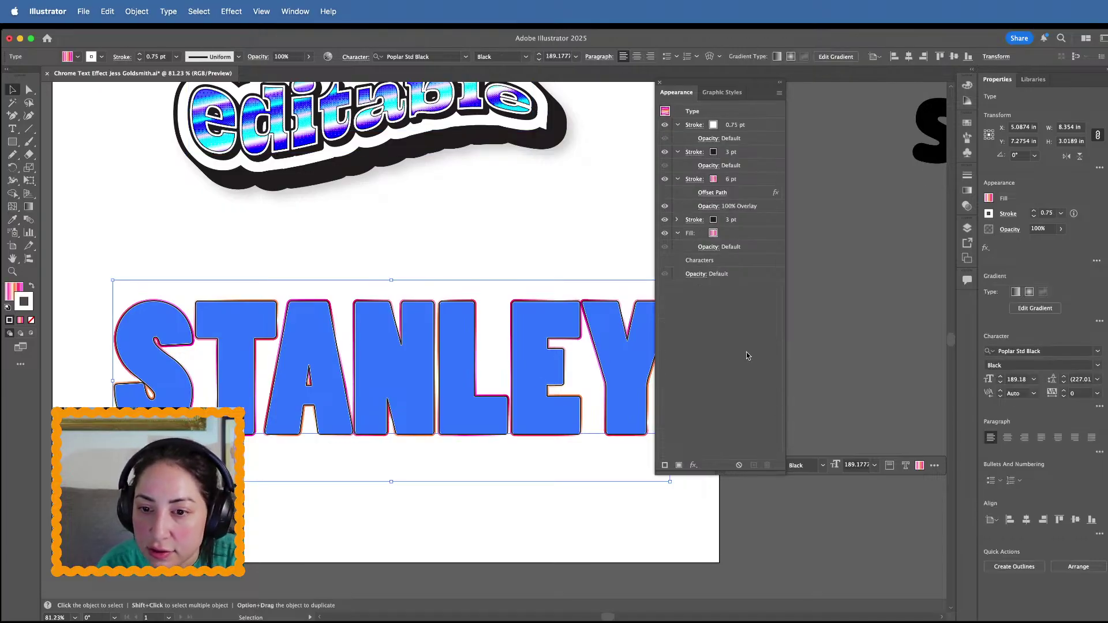
{"action": "left_click", "coordinate": [663, 466]}
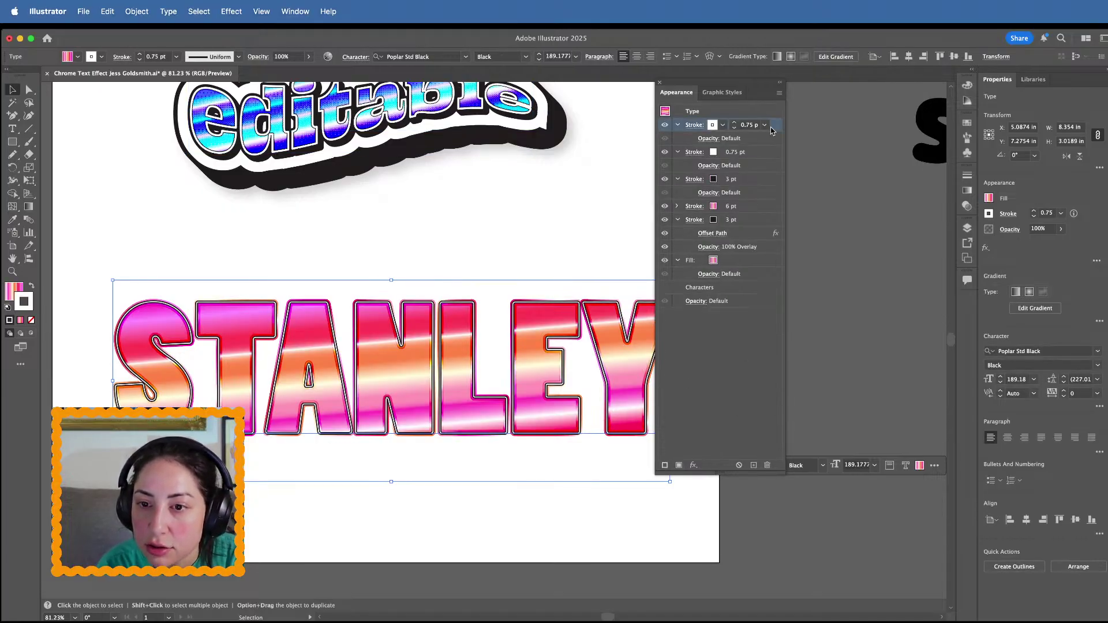
{"action": "mouse_move", "coordinate": [771, 130]}
{"action": "left_mouse_down"}
{"action": "mouse_move", "coordinate": [745, 199]}
{"action": "mouse_move", "coordinate": [737, 300]}
{"action": "left_mouse_up"}
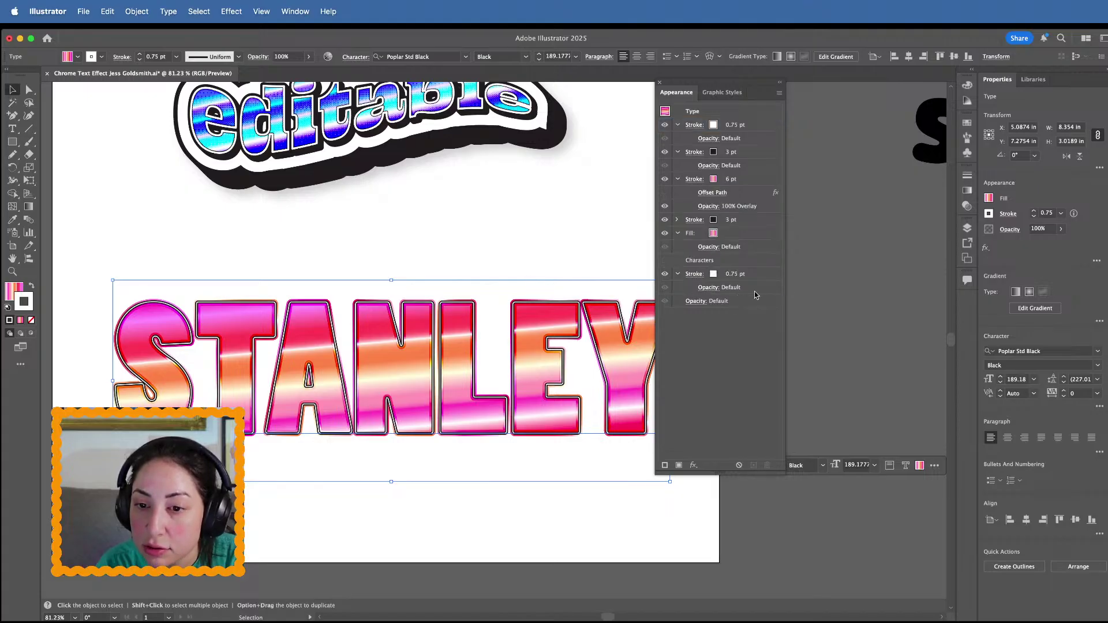
Colour the stroke beneath the characters black and set its weight to 6 pt
{"action": "left_click", "coordinate": [753, 277]}
{"action": "left_click", "coordinate": [721, 274]}
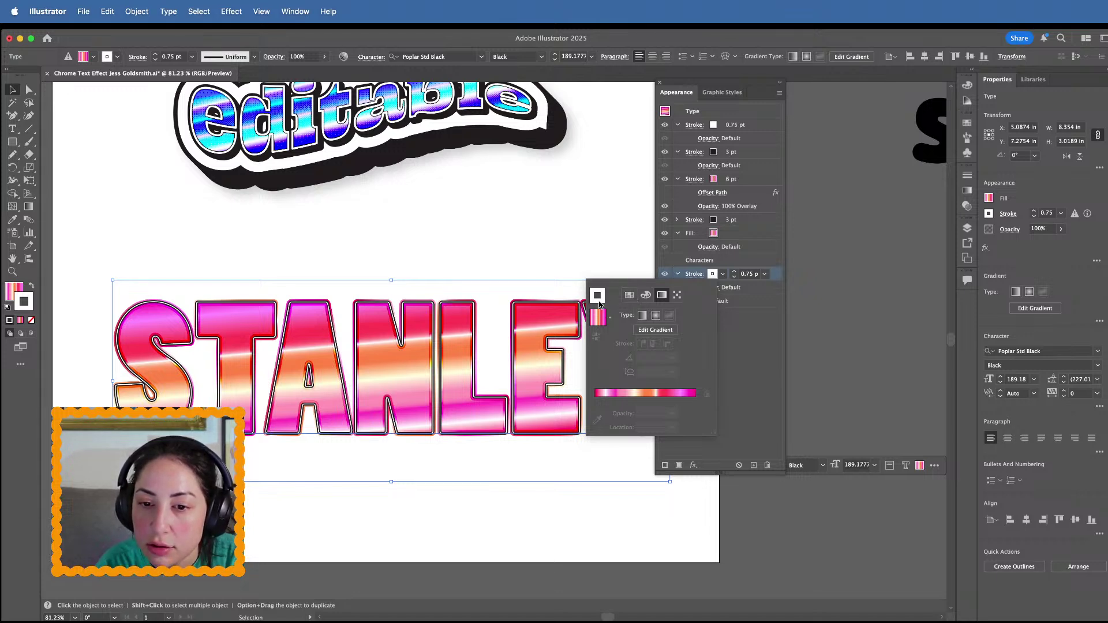
{"action": "left_click", "coordinate": [629, 295]}
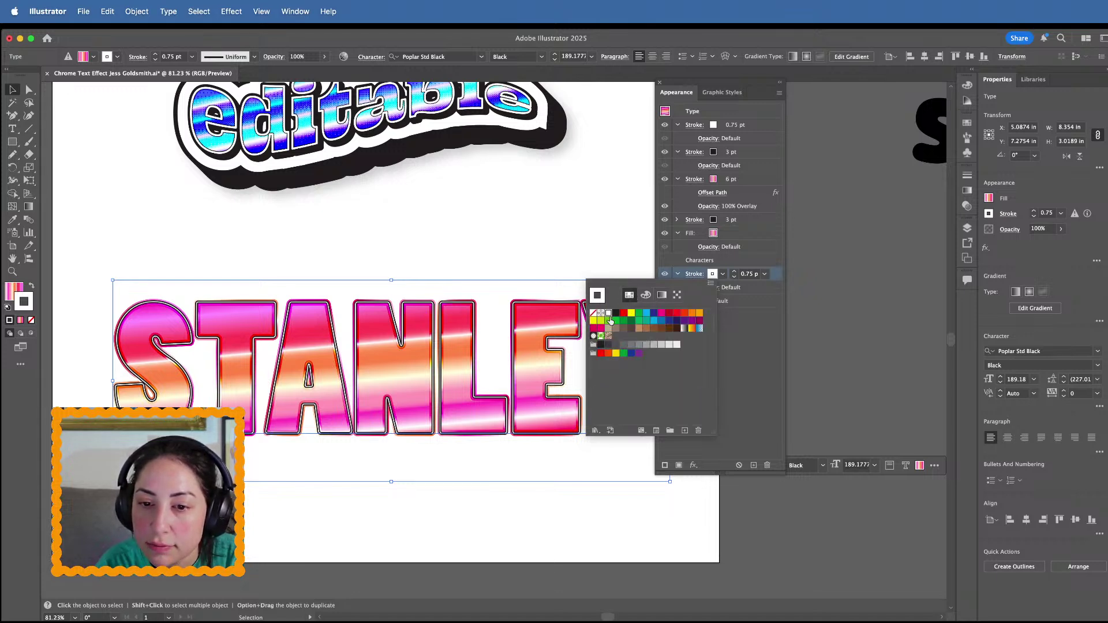
{"action": "left_click", "coordinate": [753, 237]}
{"action": "type", "text": "6"}
{"action": "key", "text": "Return"}
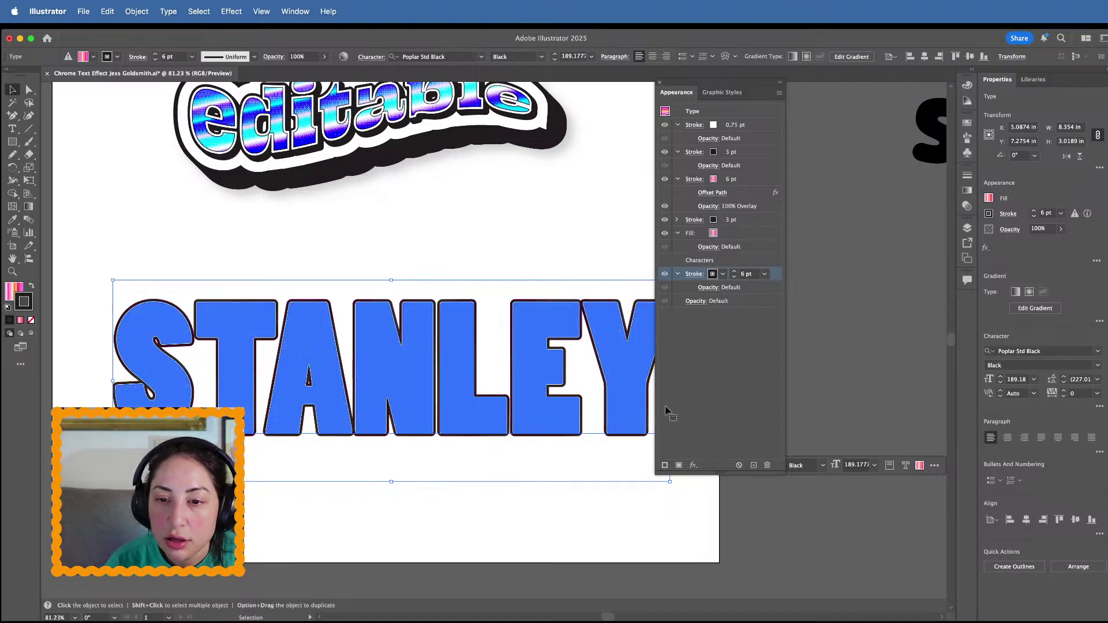
{"action": "left_click", "coordinate": [753, 322]}
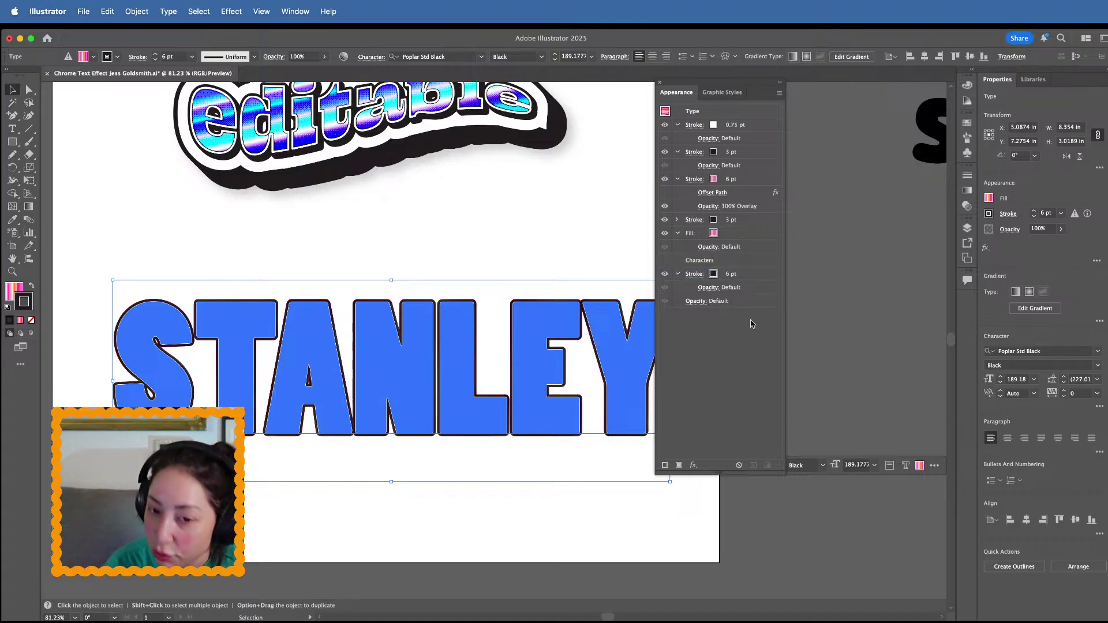
Add a Transform effect to the lowest black stroke, moving it 0.0278 in horizontally and 0.0694 in vertically with 4 copies
{"action": "left_click", "coordinate": [748, 275]}
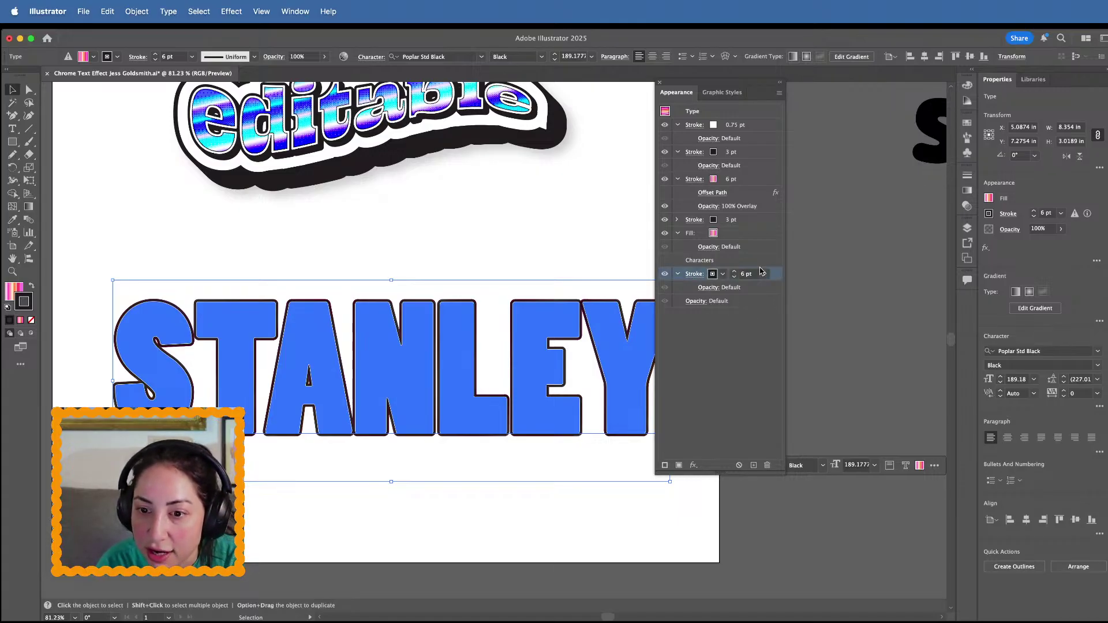
{"action": "left_click", "coordinate": [693, 465]}
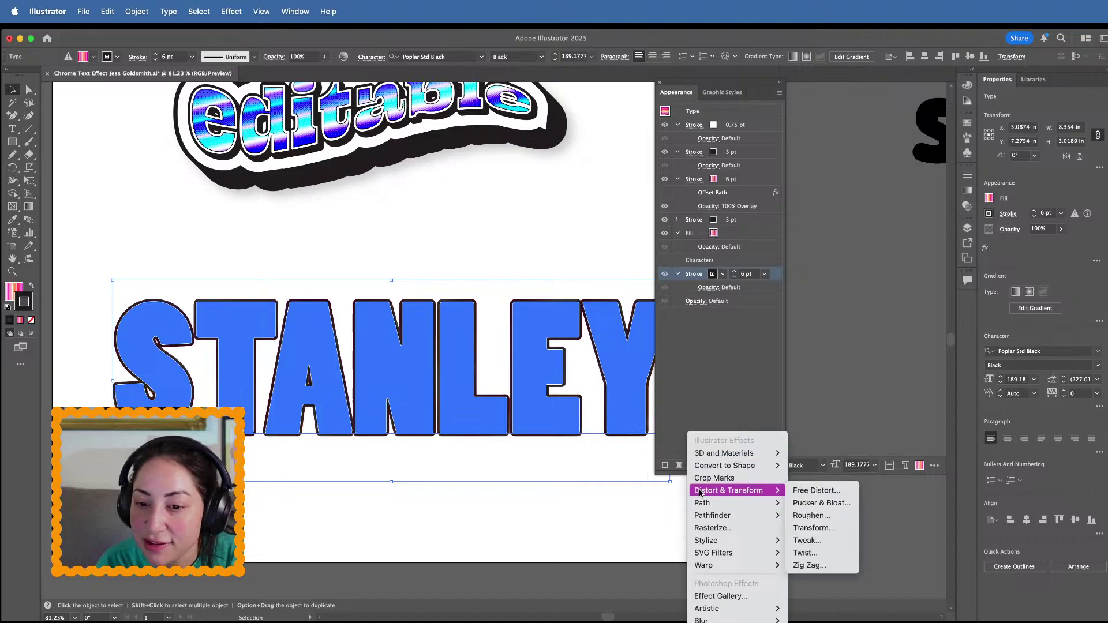
{"action": "mouse_move", "coordinate": [758, 494]}
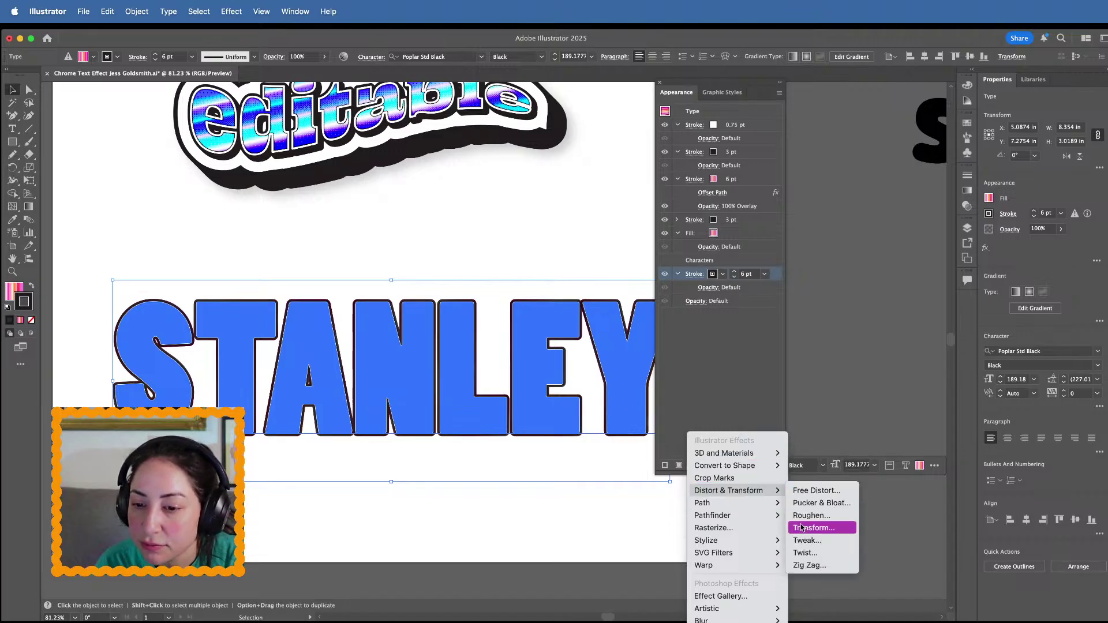
{"action": "left_click", "coordinate": [802, 526]}
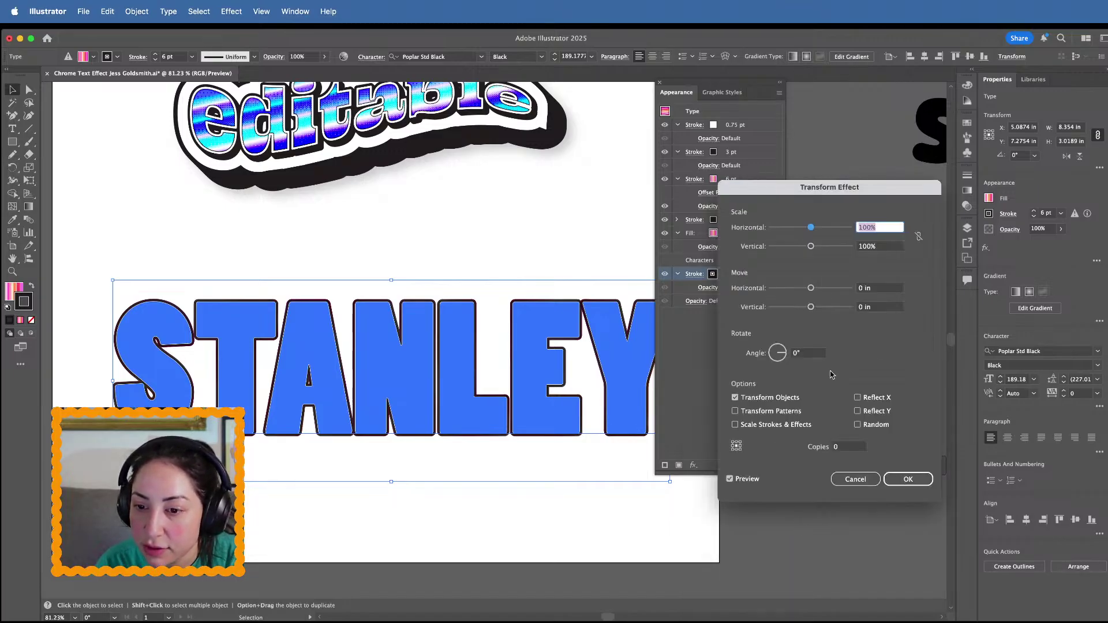
{"action": "left_click", "coordinate": [811, 289]}
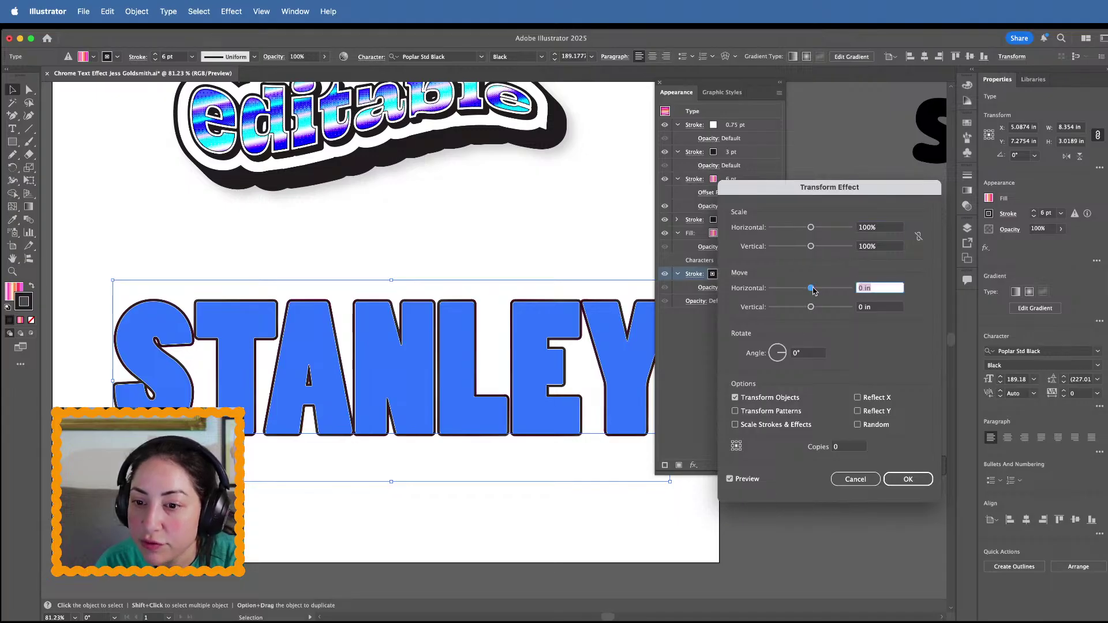
{"action": "left_click_drag", "start_coordinate": [813, 289], "coordinate": [814, 290]}
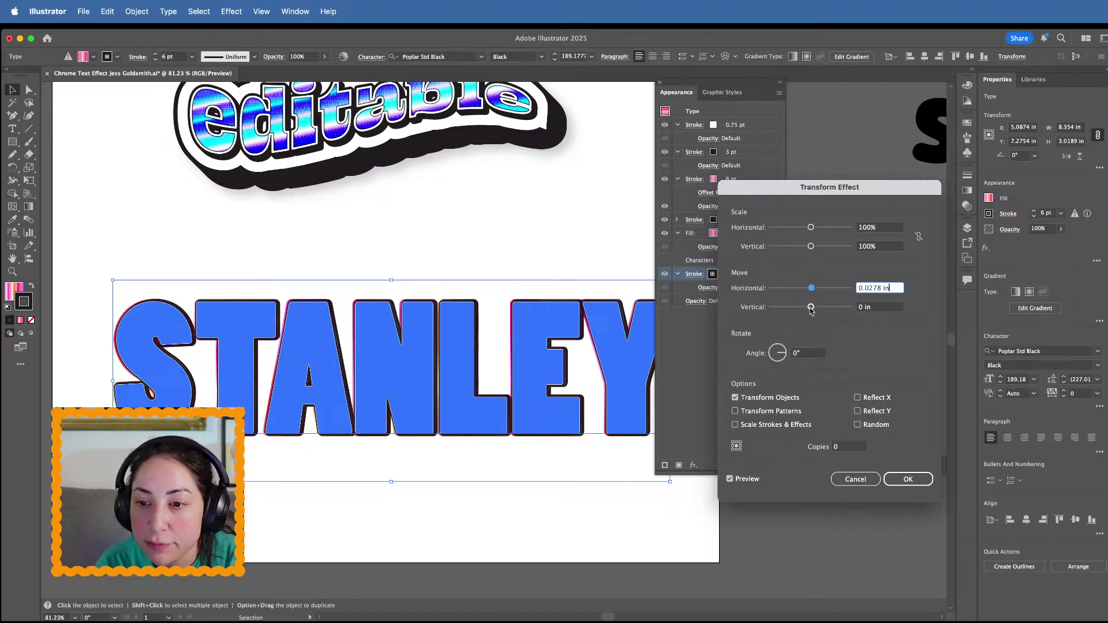
{"action": "key", "text": "Tab"}
{"action": "left_click_drag", "start_coordinate": [810, 310], "coordinate": [813, 311]}
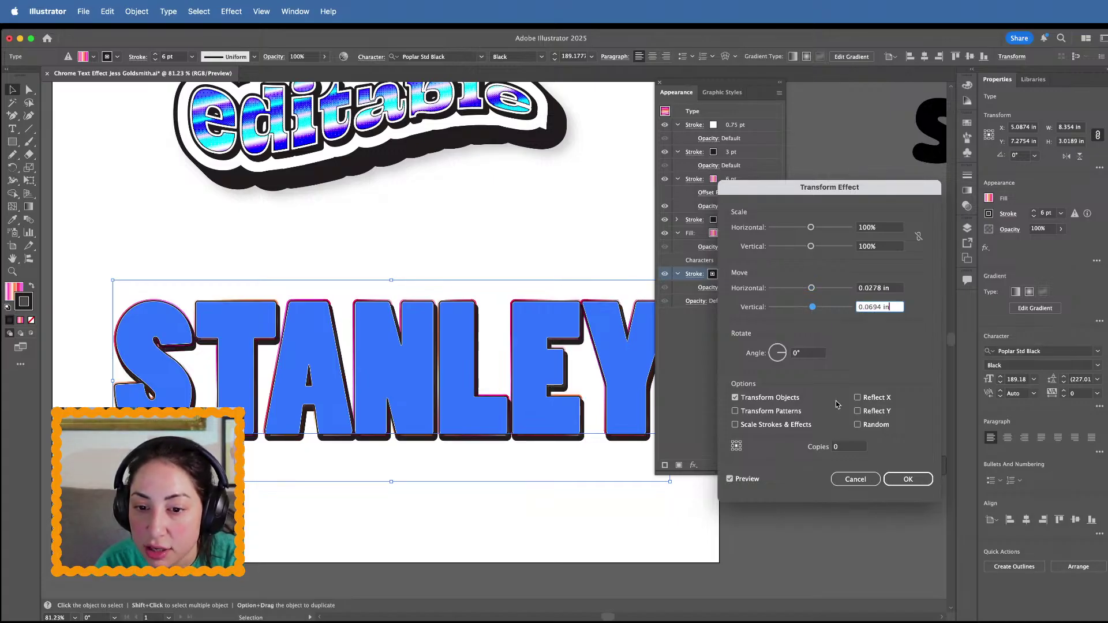
{"action": "left_click", "coordinate": [851, 447]}
{"action": "type", "text": "4"}
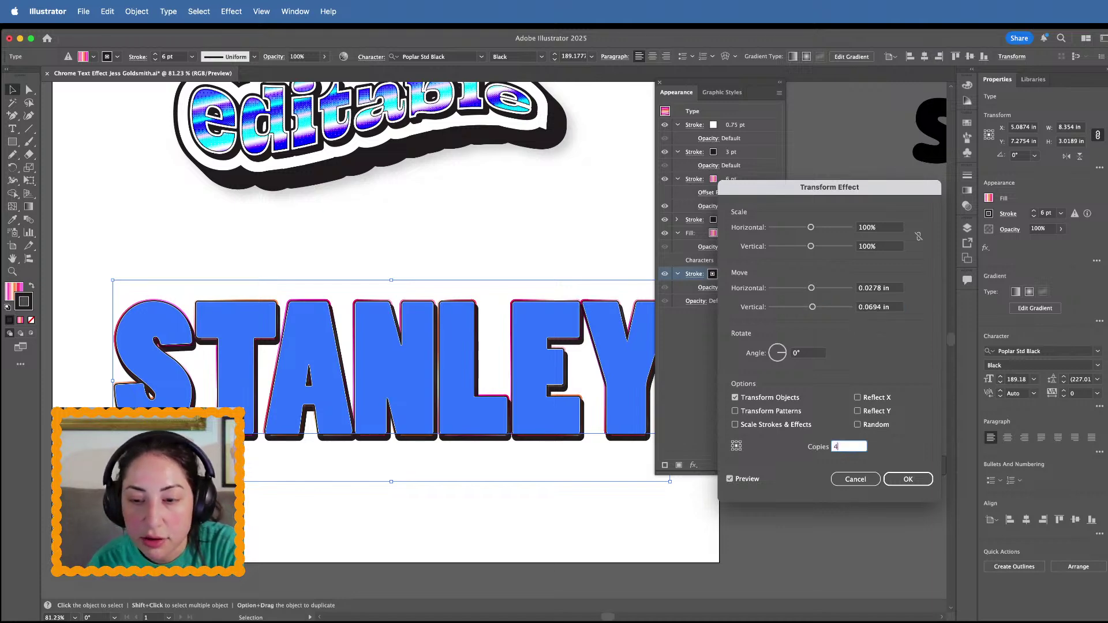
{"action": "left_click", "coordinate": [905, 477]}
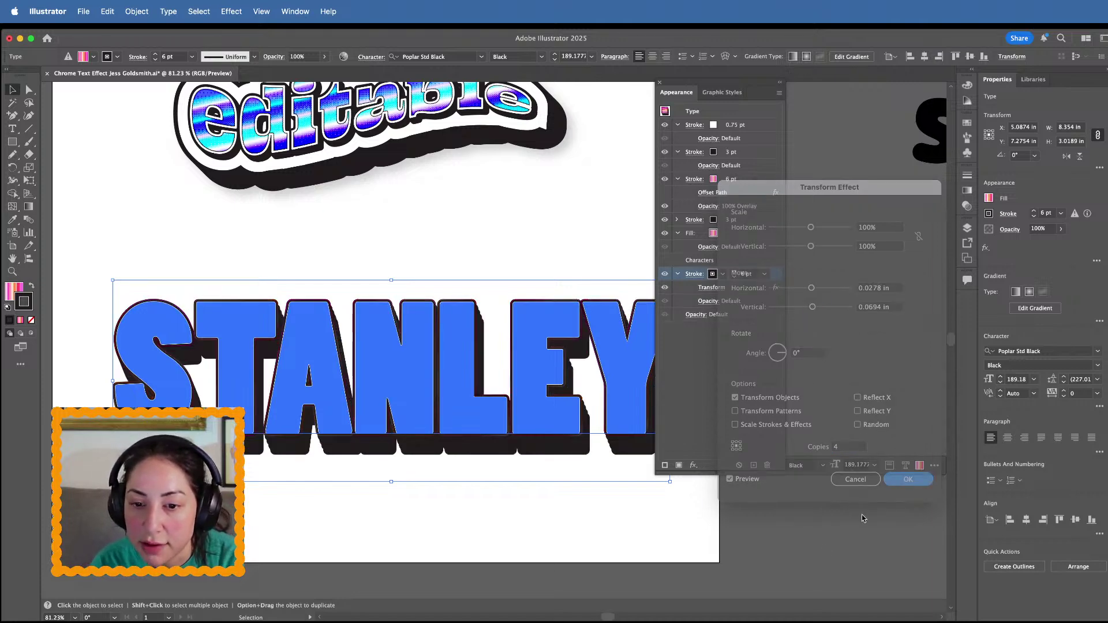
Examine the black transformed shadow around the letter Y of the "STANLEY" text up close
{"action": "left_click", "coordinate": [822, 549]}
{"action": "scroll", "coordinate": [611, 484], "scroll_direction": "up", "scroll_amount": 5}
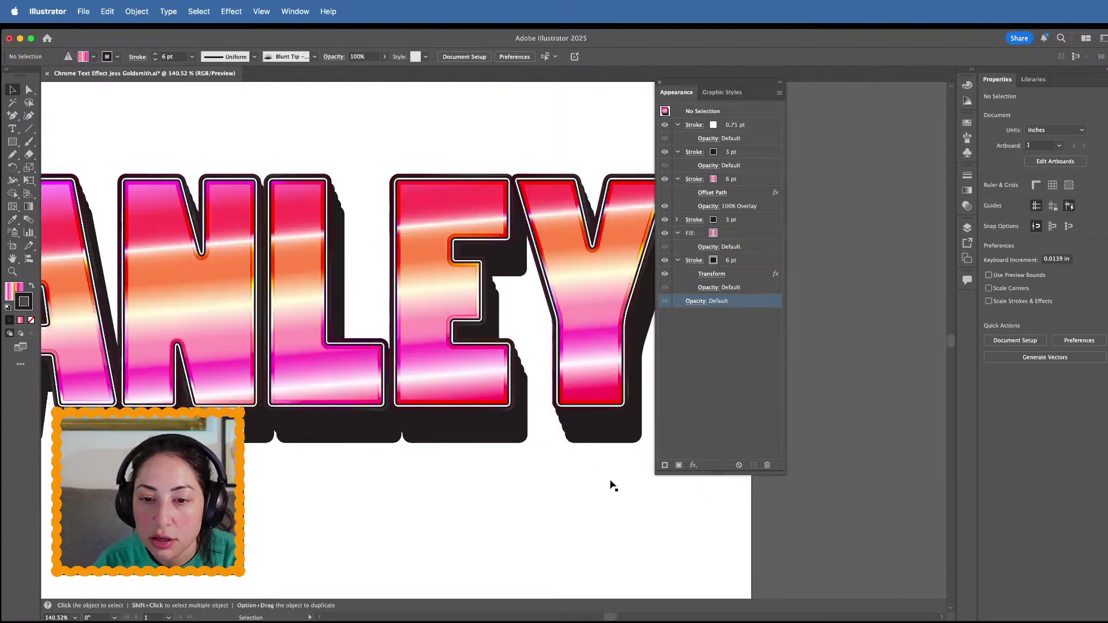
{"action": "left_click", "coordinate": [497, 341]}
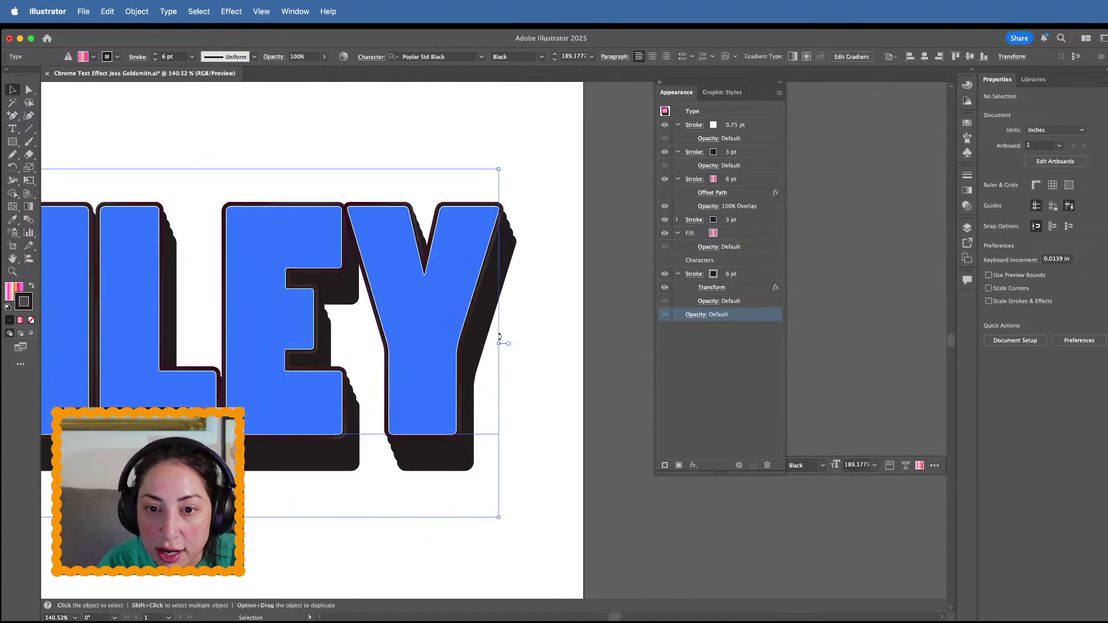
{"action": "scroll", "coordinate": [497, 343], "scroll_direction": "up", "scroll_amount": 4}
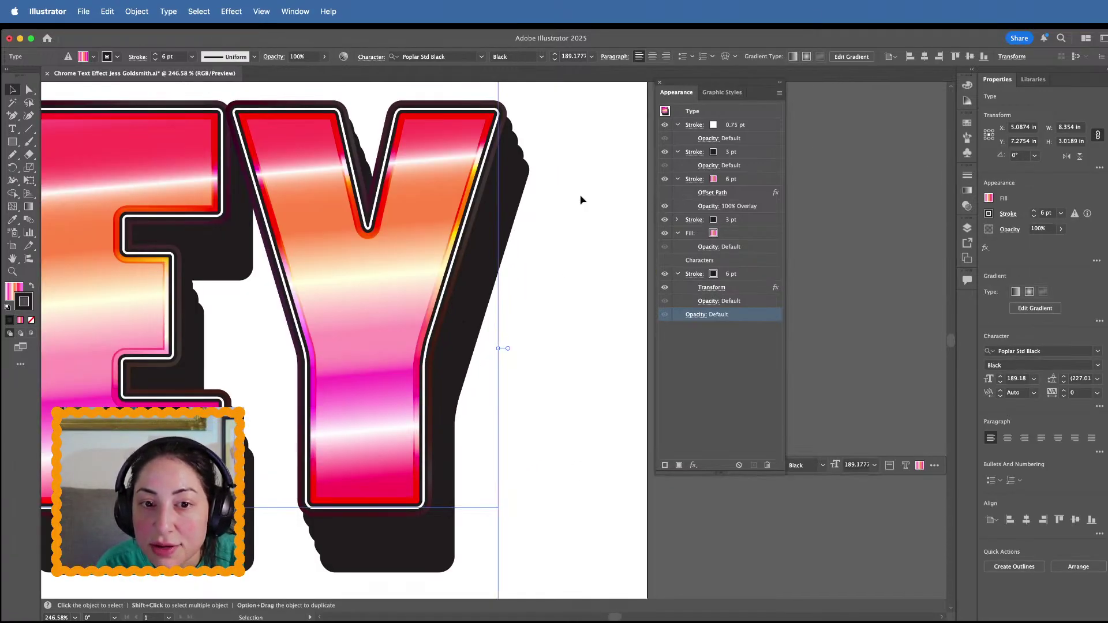
{"action": "scroll", "coordinate": [581, 198], "scroll_direction": "up", "scroll_amount": 3}
{"action": "scroll", "coordinate": [581, 198], "scroll_direction": "left", "scroll_amount": 1}
Check the white 0.75 pt, both black 3 pt and the lowest black 6 pt strokes by hiding and showing each
{"action": "left_click", "coordinate": [666, 151]}
{"action": "left_click", "coordinate": [665, 152]}
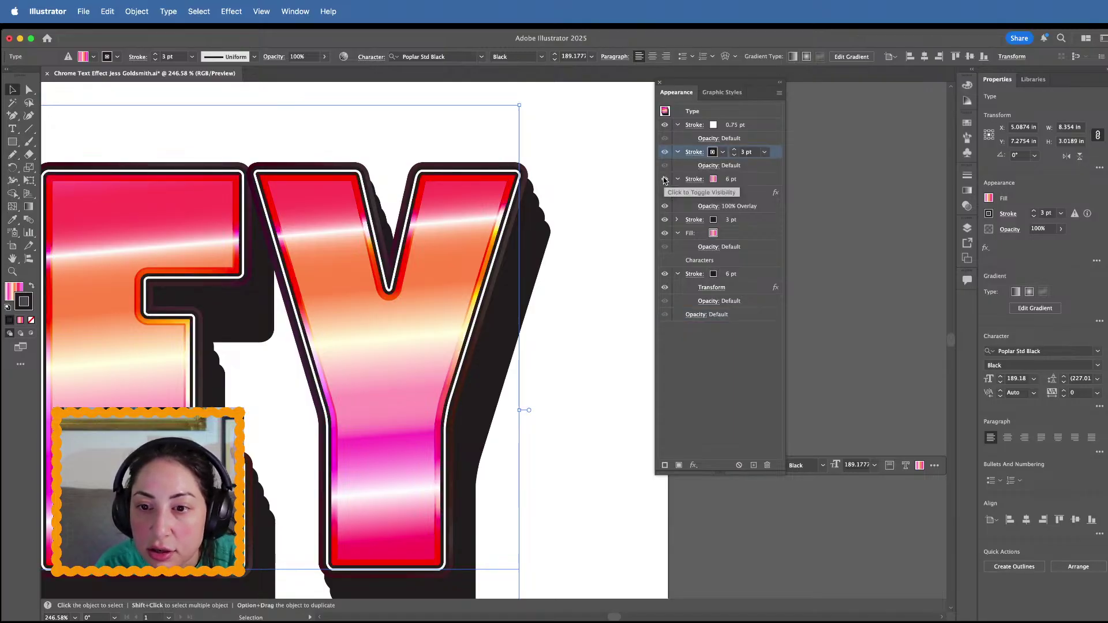
{"action": "left_click", "coordinate": [665, 220]}
{"action": "left_click", "coordinate": [665, 219]}
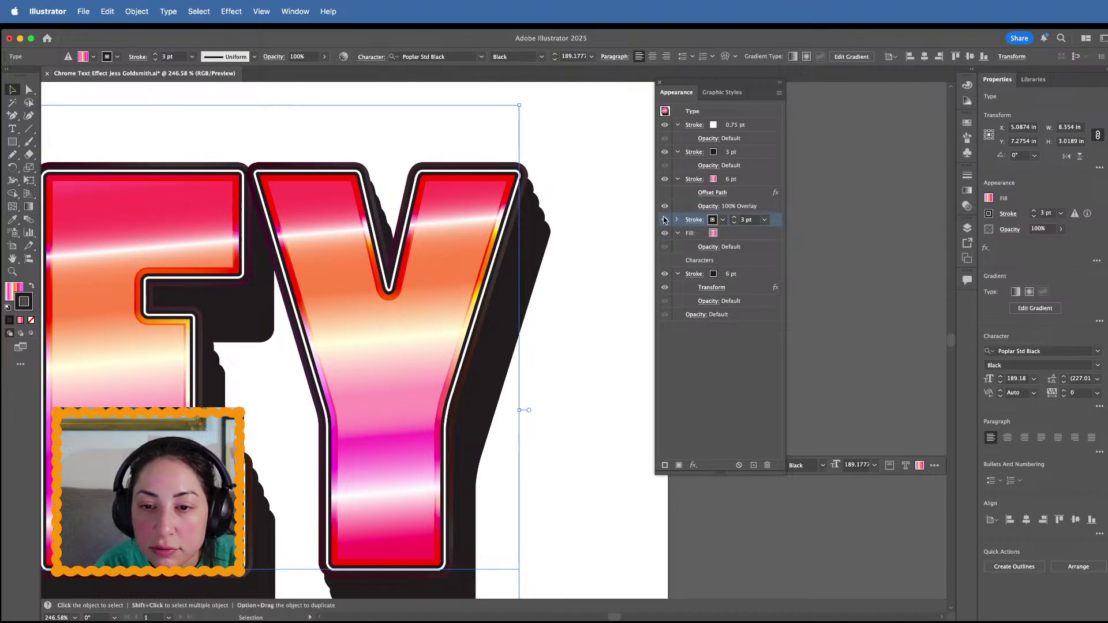
{"action": "left_click", "coordinate": [666, 125]}
{"action": "left_click", "coordinate": [665, 125]}
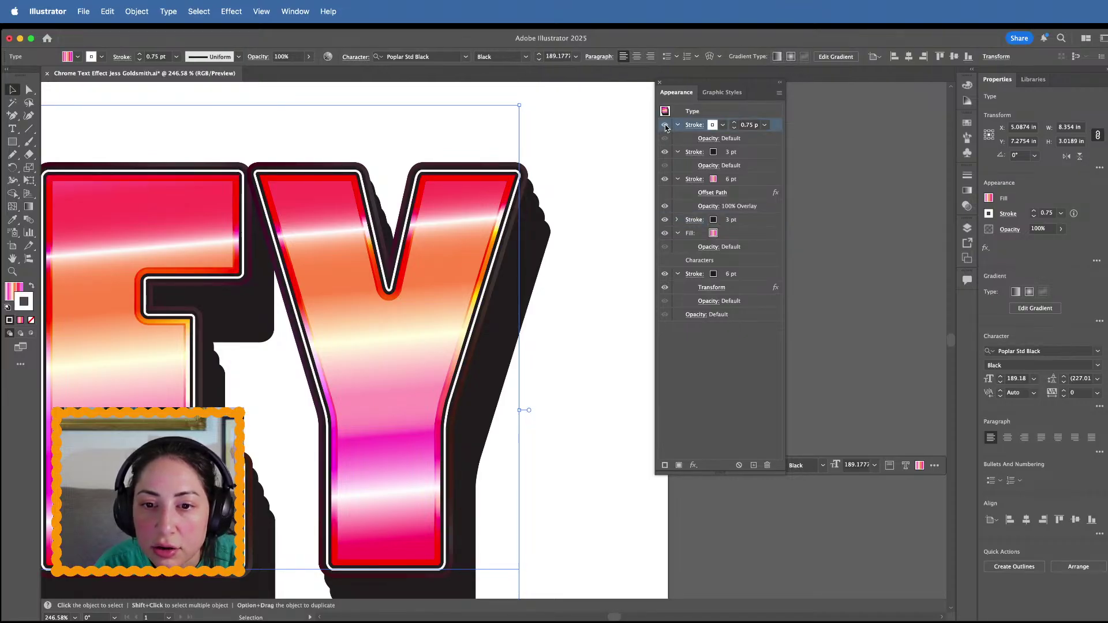
{"action": "scroll", "coordinate": [534, 233], "scroll_direction": "up", "scroll_amount": 5}
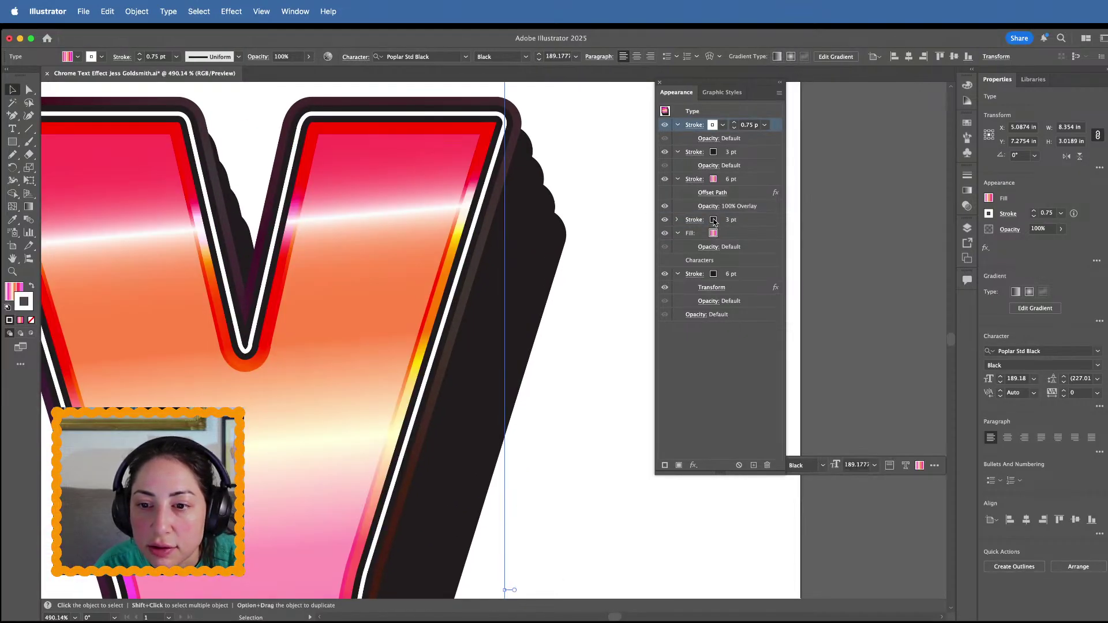
{"action": "scroll", "coordinate": [557, 254], "scroll_direction": "down", "scroll_amount": 10}
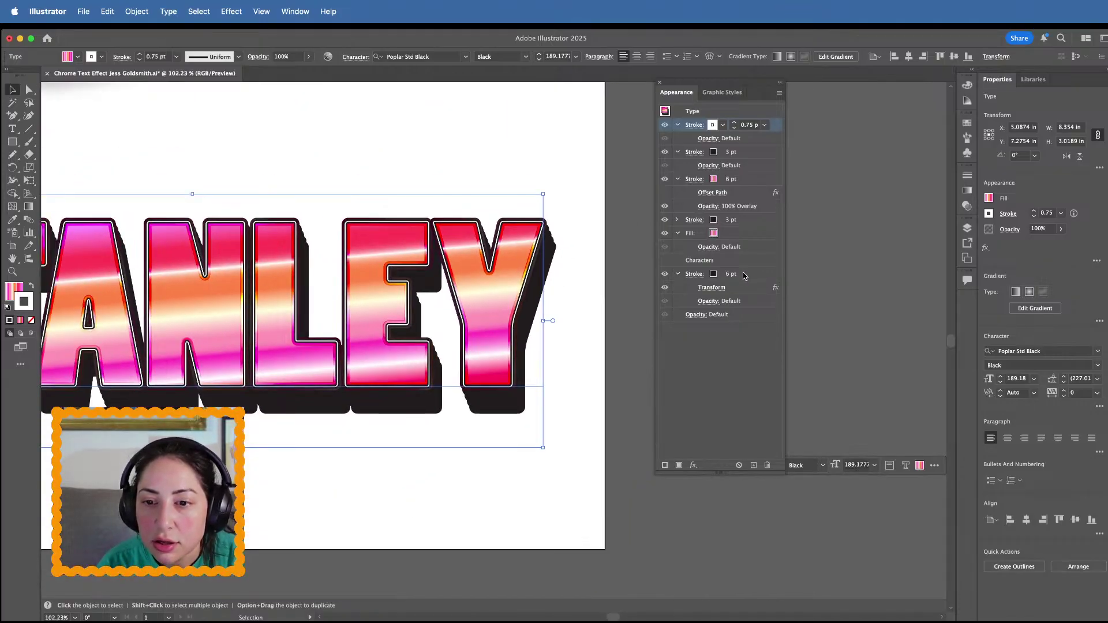
{"action": "left_click", "coordinate": [746, 274]}
{"action": "left_click", "coordinate": [665, 274]}
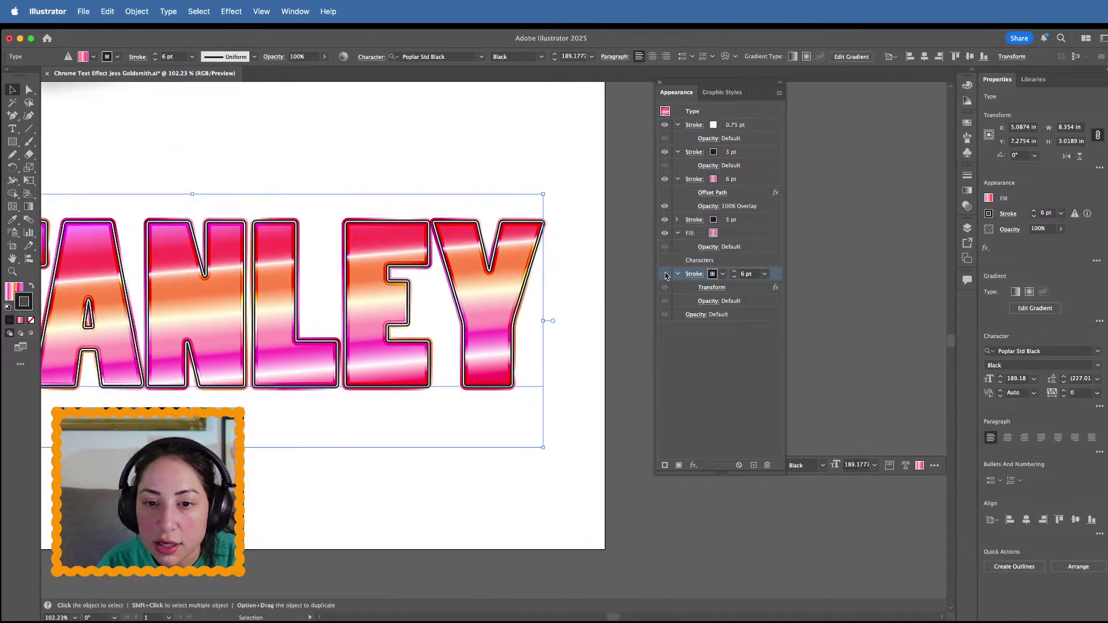
{"action": "left_click", "coordinate": [665, 274]}
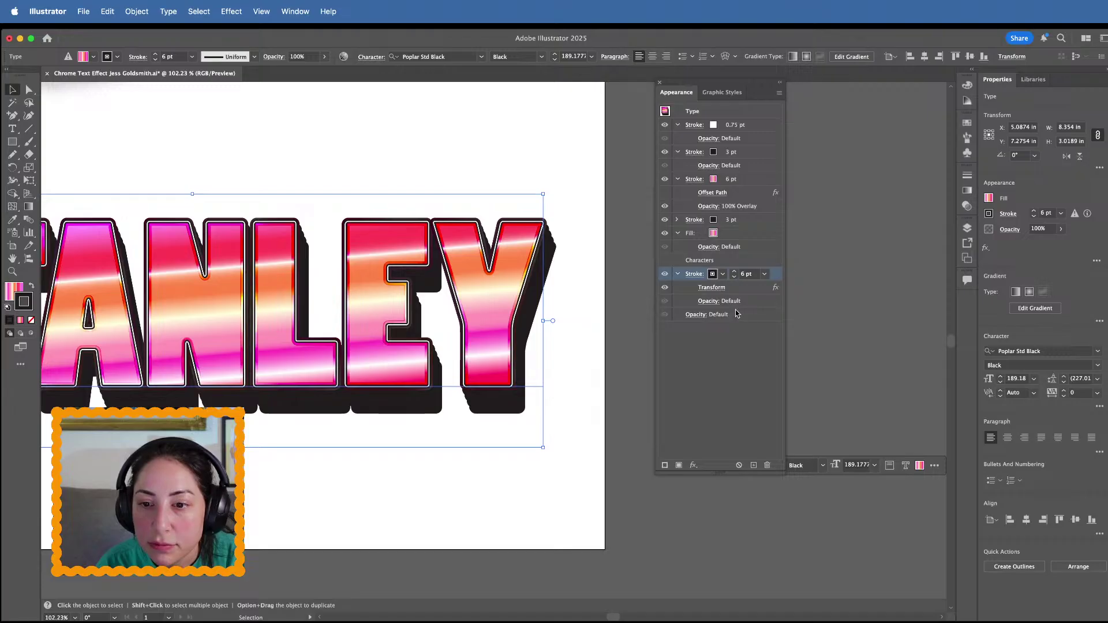
{"action": "left_click", "coordinate": [720, 302]}
{"action": "left_click", "coordinate": [720, 301]}
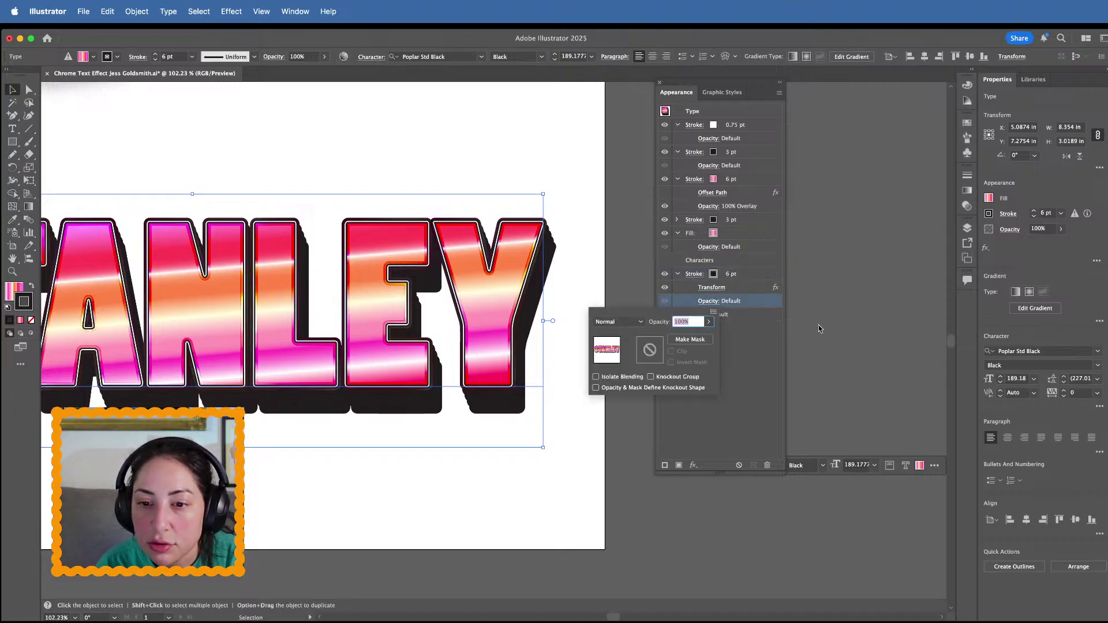
{"action": "left_click", "coordinate": [793, 338]}
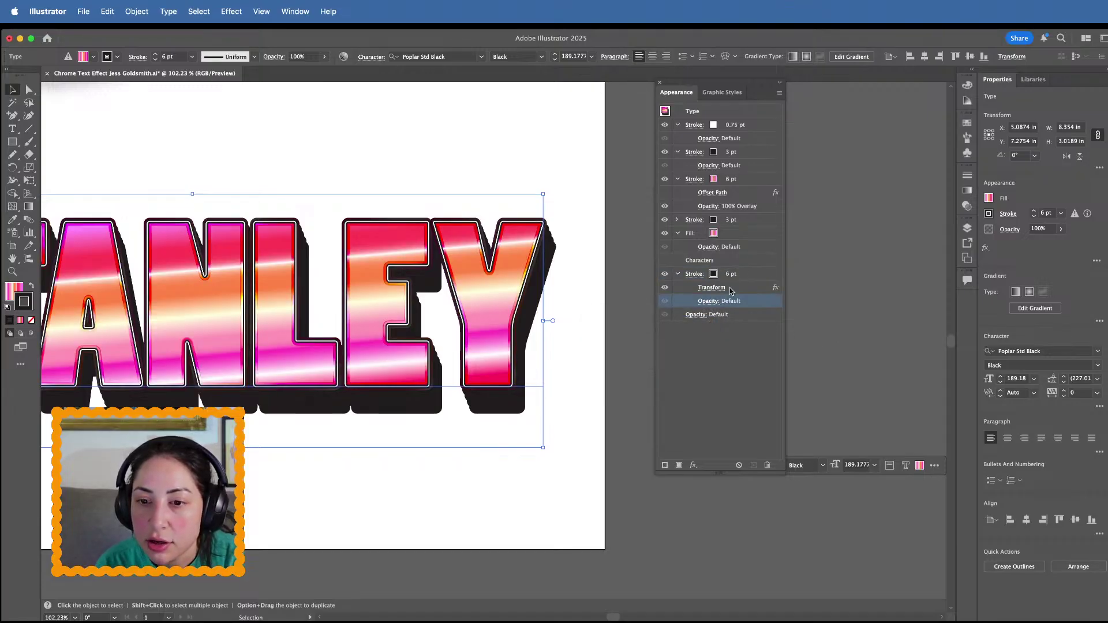
Change the lowest black stroke's Transform effect to move 0.012 in both horizontally and vertically
{"action": "double_click", "coordinate": [776, 288]}
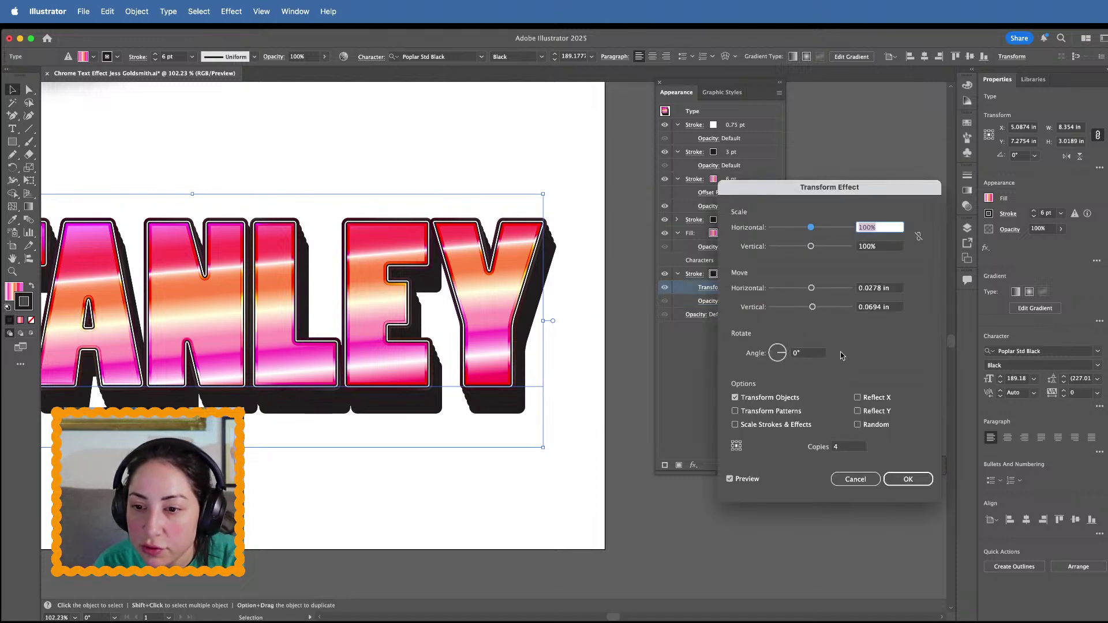
{"action": "left_click", "coordinate": [871, 308]}
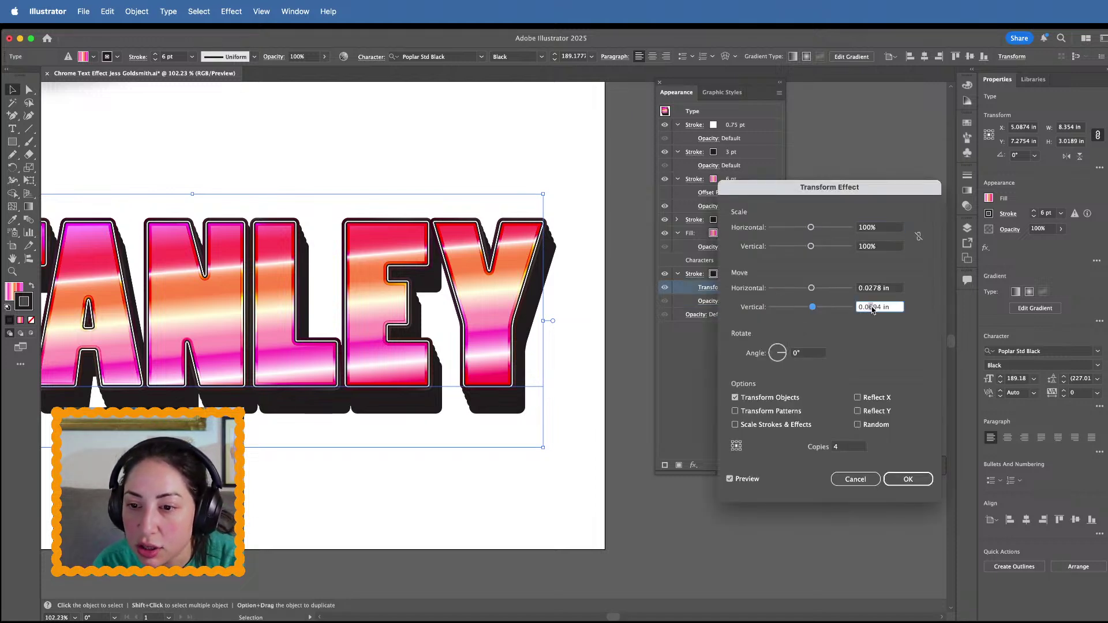
{"action": "type", "text": ".012"}
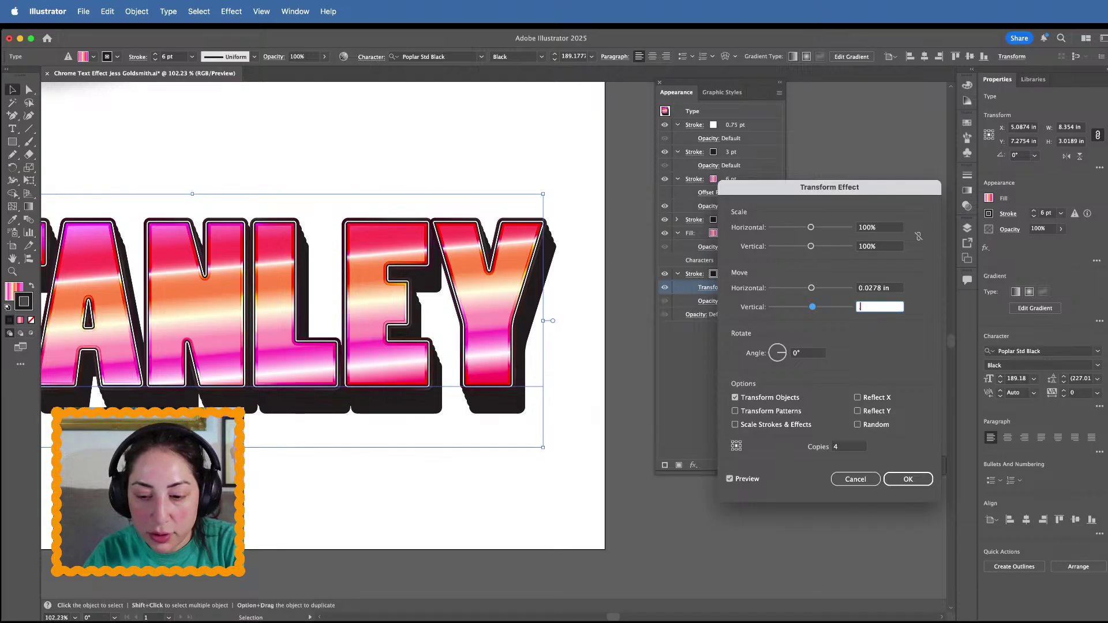
{"action": "left_click", "coordinate": [868, 288]}
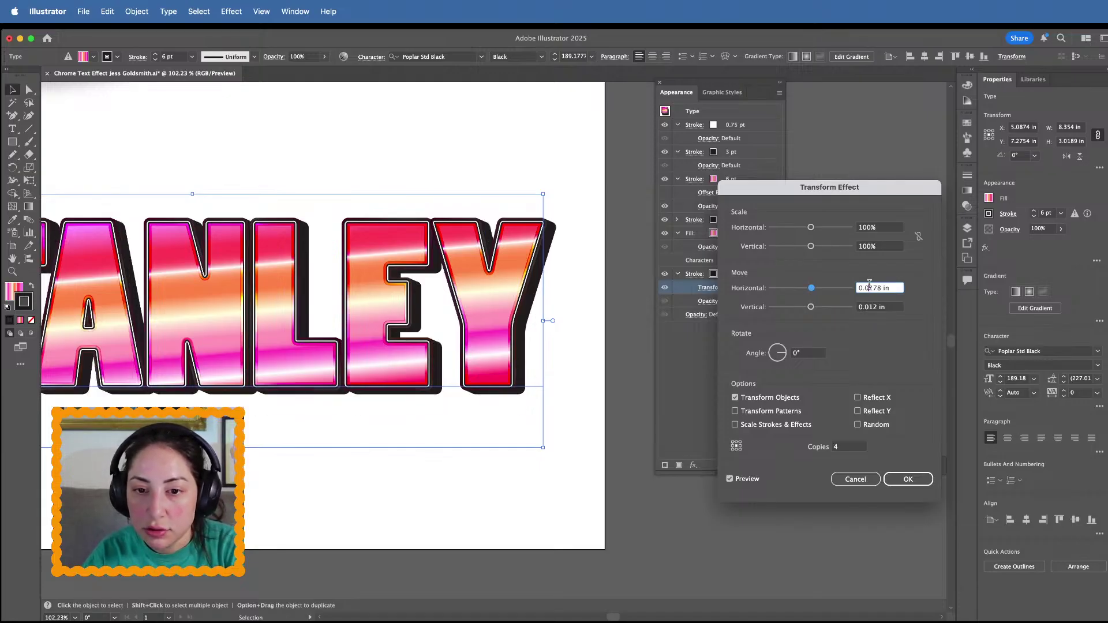
{"action": "left_click_drag", "start_coordinate": [867, 288], "coordinate": [894, 288]}
{"action": "type", "text": ".012"}
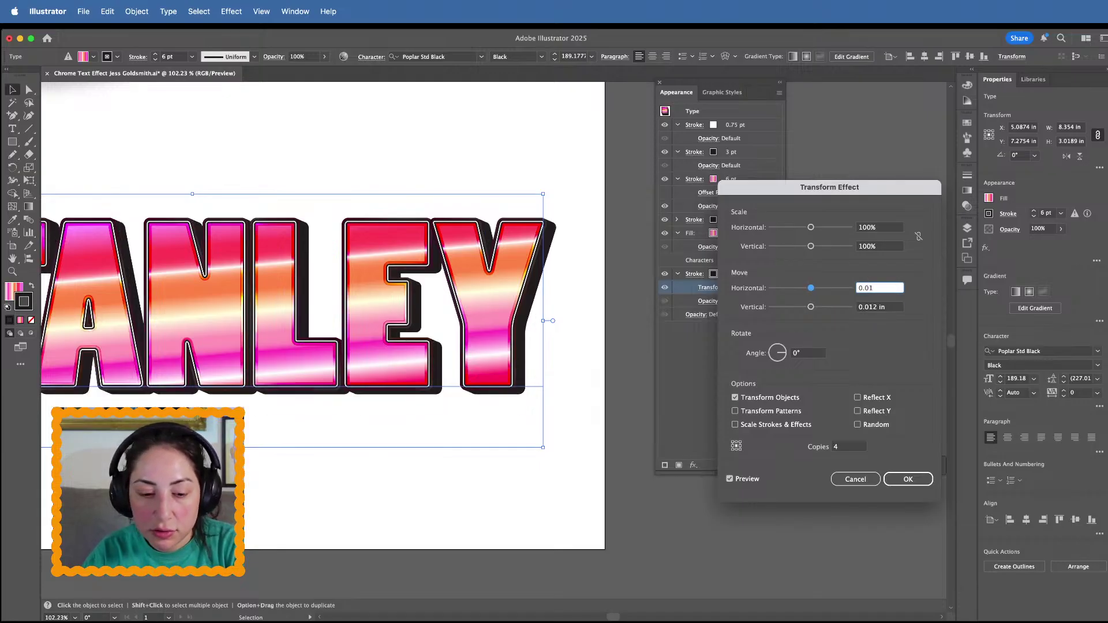
{"action": "left_click", "coordinate": [885, 307]}
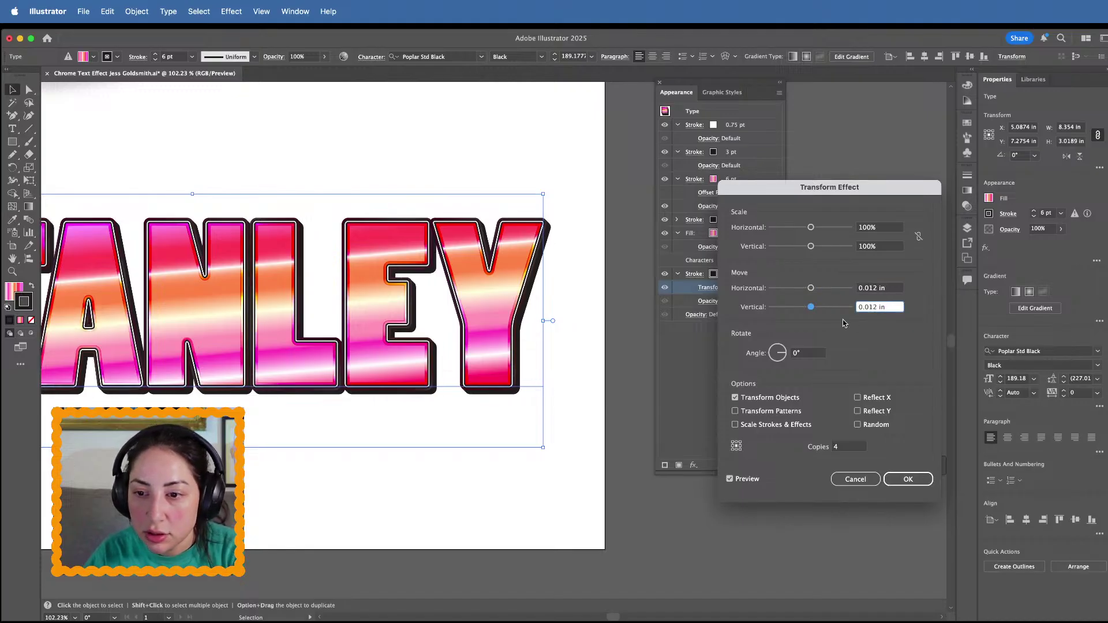
{"action": "left_click", "coordinate": [910, 478]}
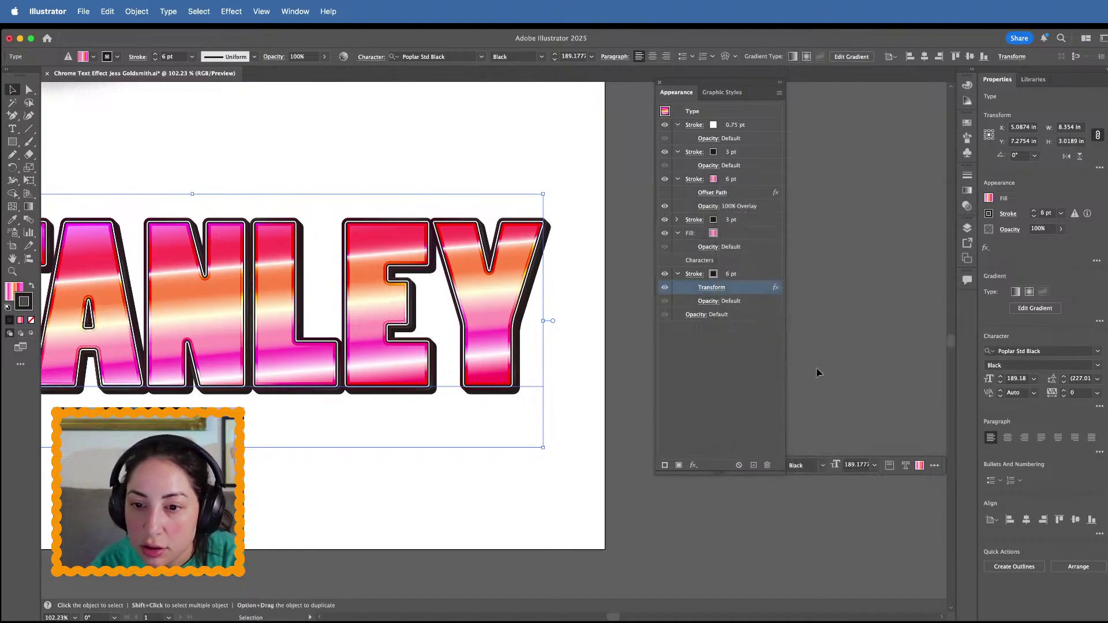
Duplicate the lowest black stroke's Transform effect twice and deselect the text
{"action": "left_click", "coordinate": [754, 465]}
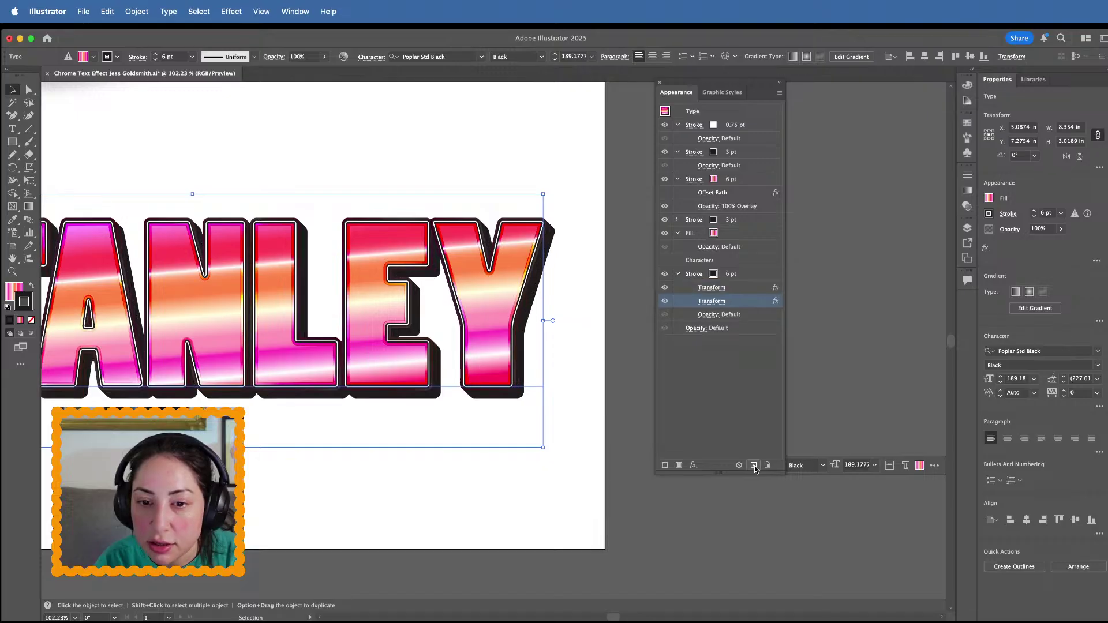
{"action": "left_click", "coordinate": [753, 466]}
{"action": "left_click", "coordinate": [617, 577]}
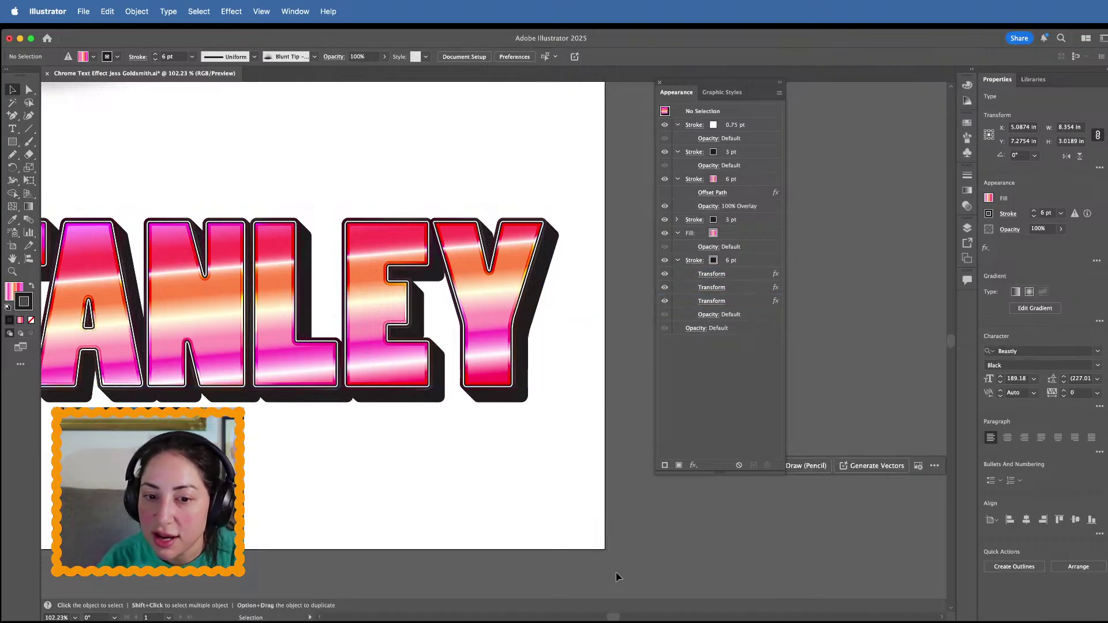
Replace the "STANLEY" text with "editable!" to test that the effect stays live
{"action": "key", "text": "super+0"}
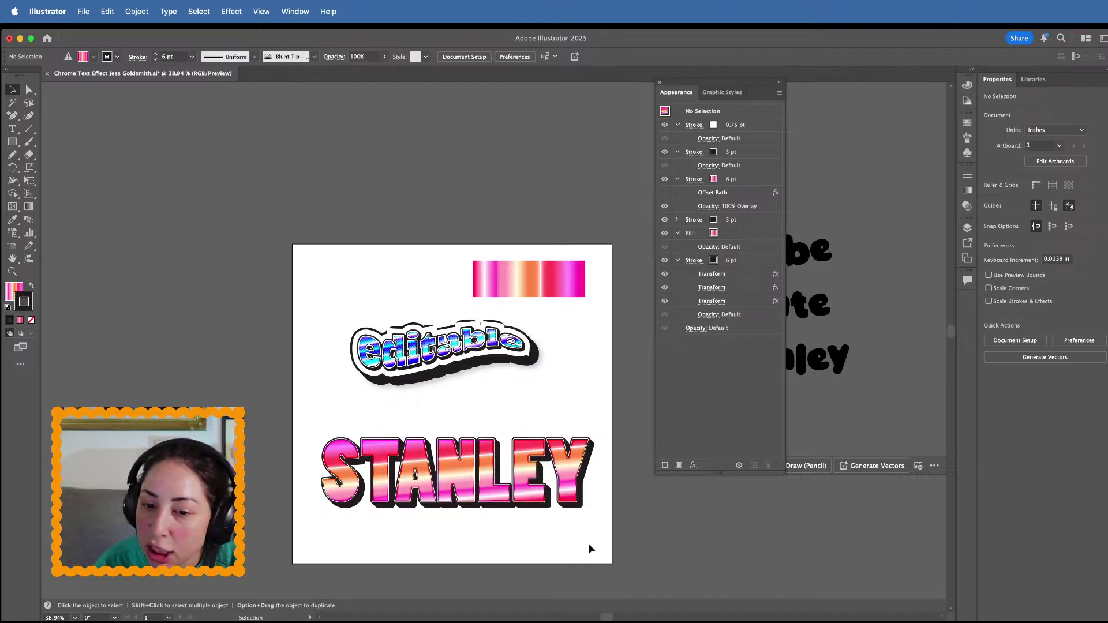
{"action": "scroll", "coordinate": [589, 548], "scroll_direction": "up", "scroll_amount": 3}
{"action": "double_click", "coordinate": [505, 439]}
{"action": "double_click", "coordinate": [505, 440]}
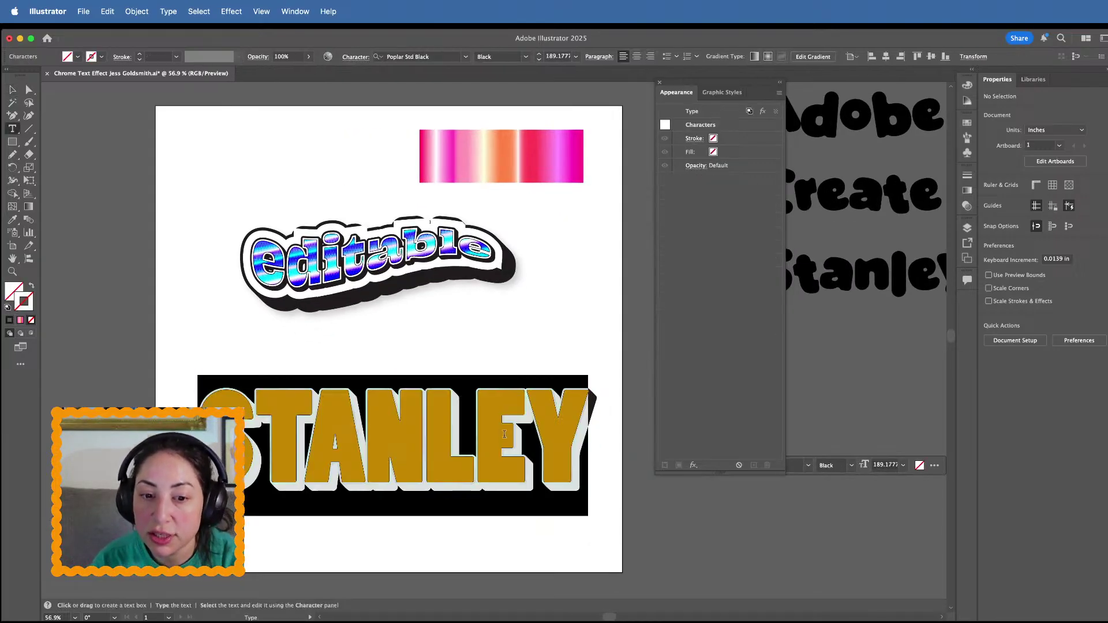
{"action": "type", "text": "edita"}
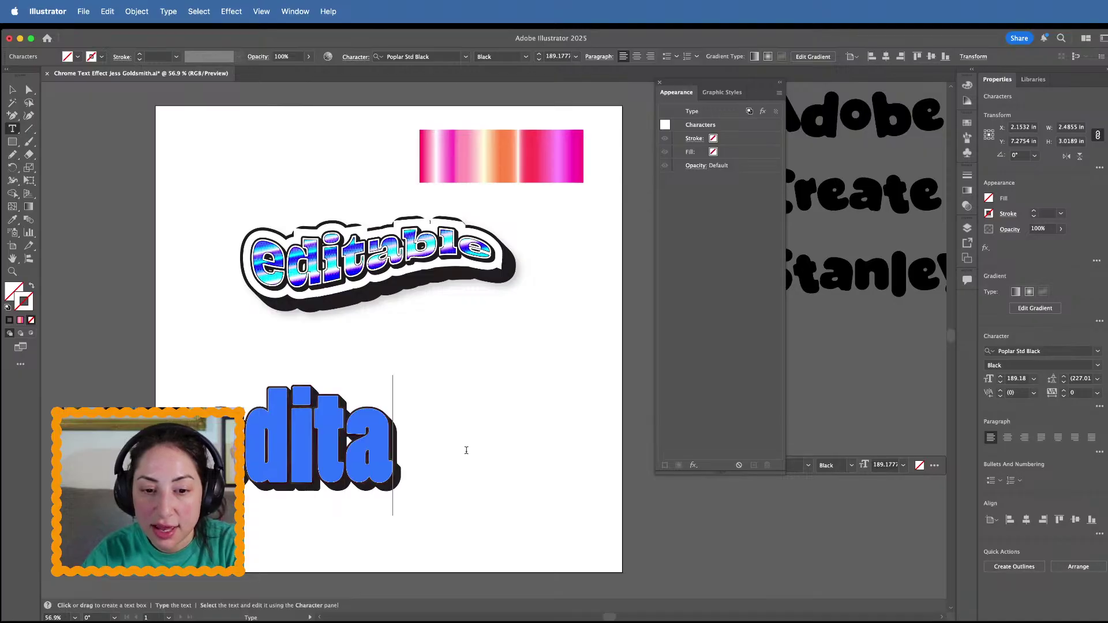
{"action": "type", "text": "ble!"}
{"action": "key", "text": "Escape"}
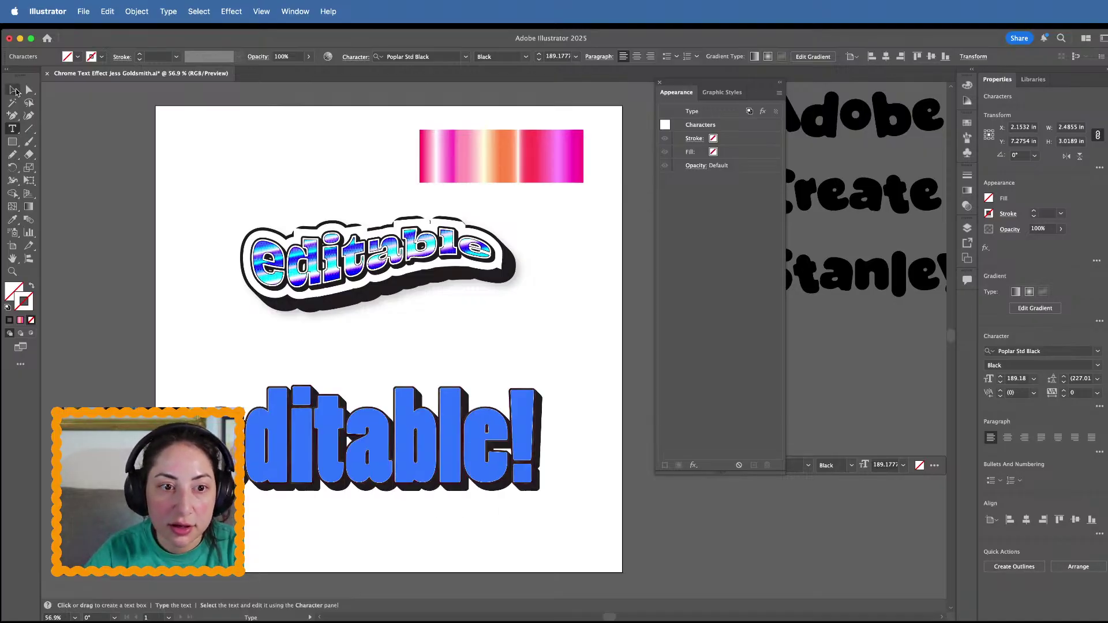
Undo the "editable!" text replacement to restore "STANLEY"
{"action": "left_click", "coordinate": [101, 316]}
{"action": "key", "text": "super+z"}
{"action": "key", "text": "super+z"}
{"action": "key", "text": "super+z"}
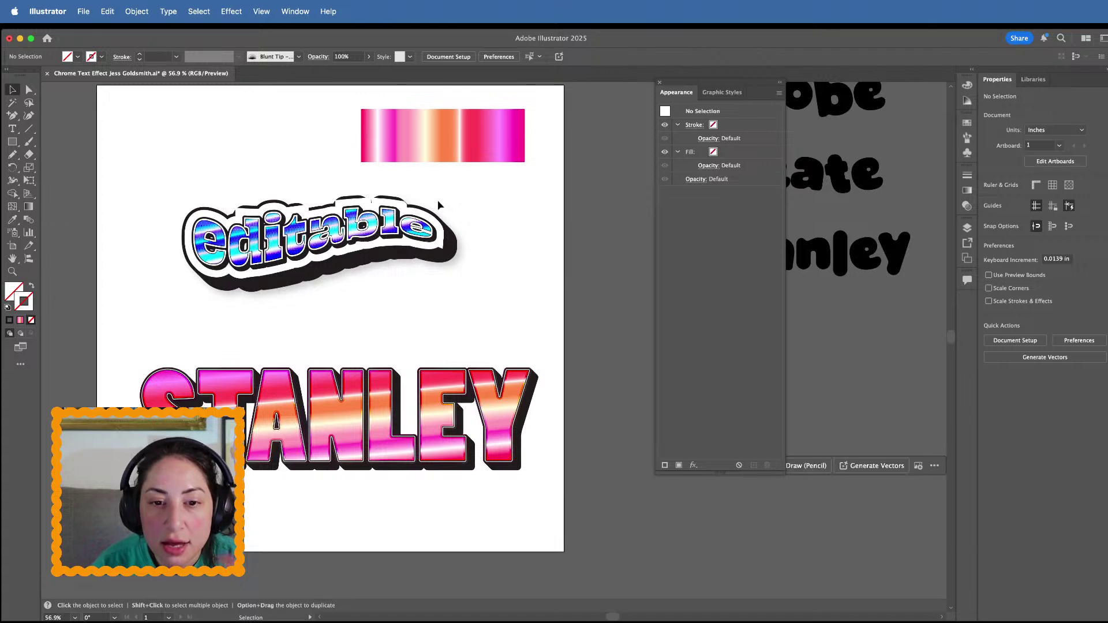
Pick up the "editable" lettering's appearance with nothing left selected, duplicate its lowest black 38 pt stroke and colour the upper copy red
{"action": "left_click", "coordinate": [439, 207]}
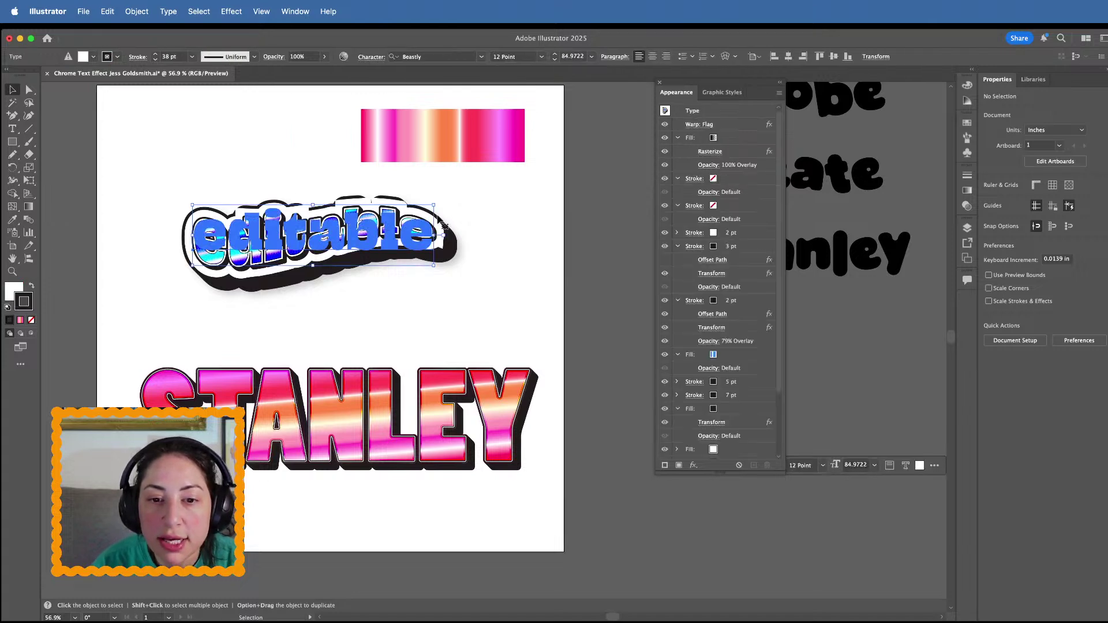
{"action": "left_click", "coordinate": [474, 294]}
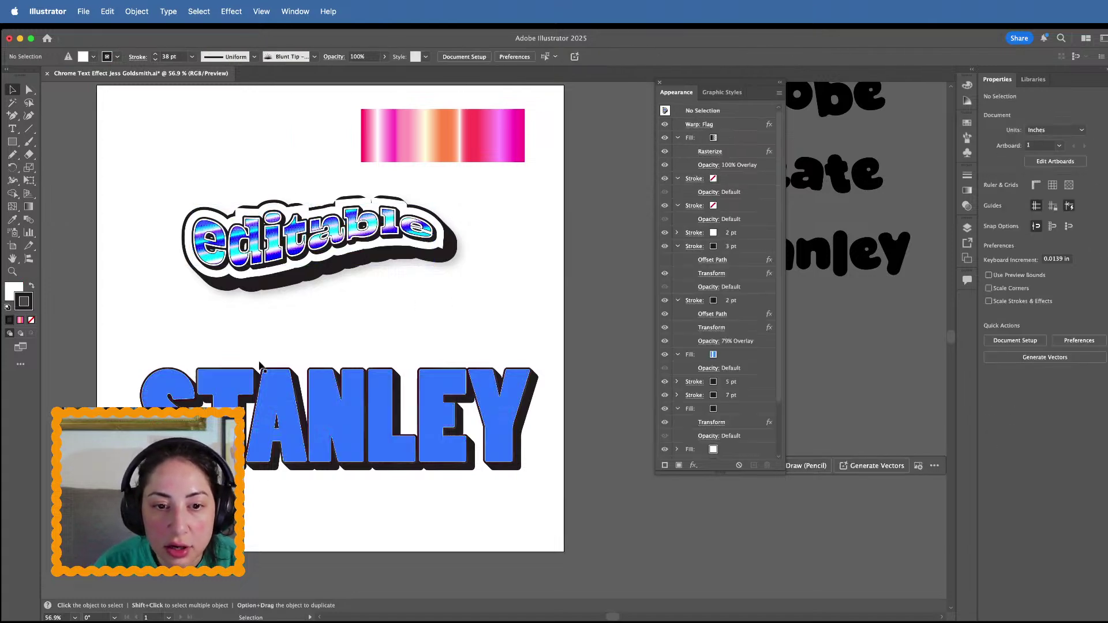
{"action": "scroll", "coordinate": [743, 373], "scroll_direction": "down", "scroll_amount": 3}
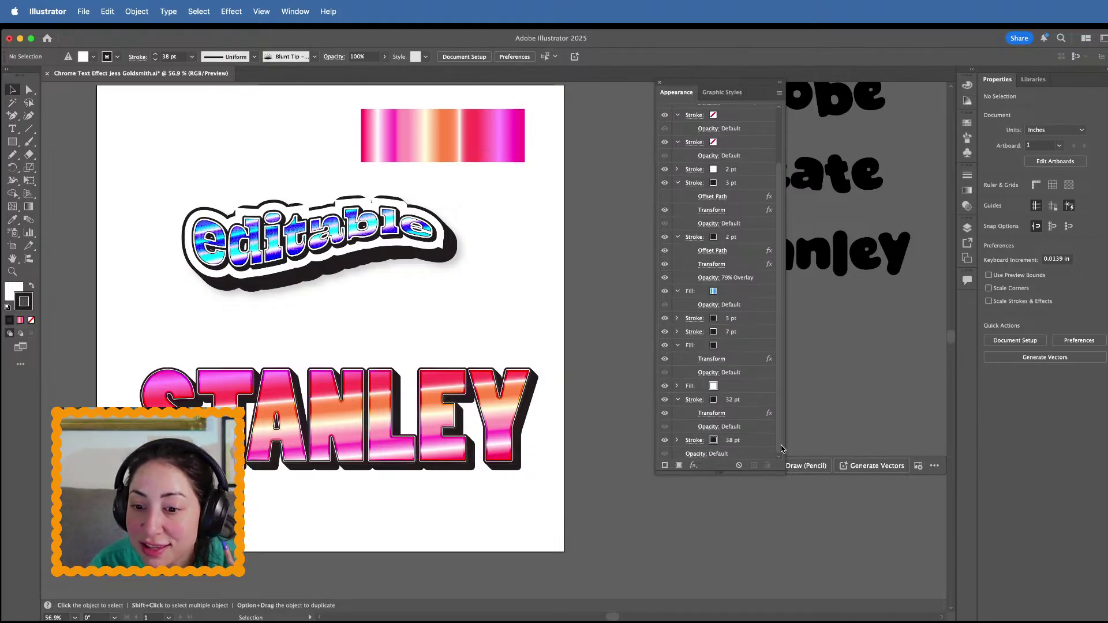
{"action": "left_click", "coordinate": [758, 440]}
{"action": "left_click", "coordinate": [754, 466]}
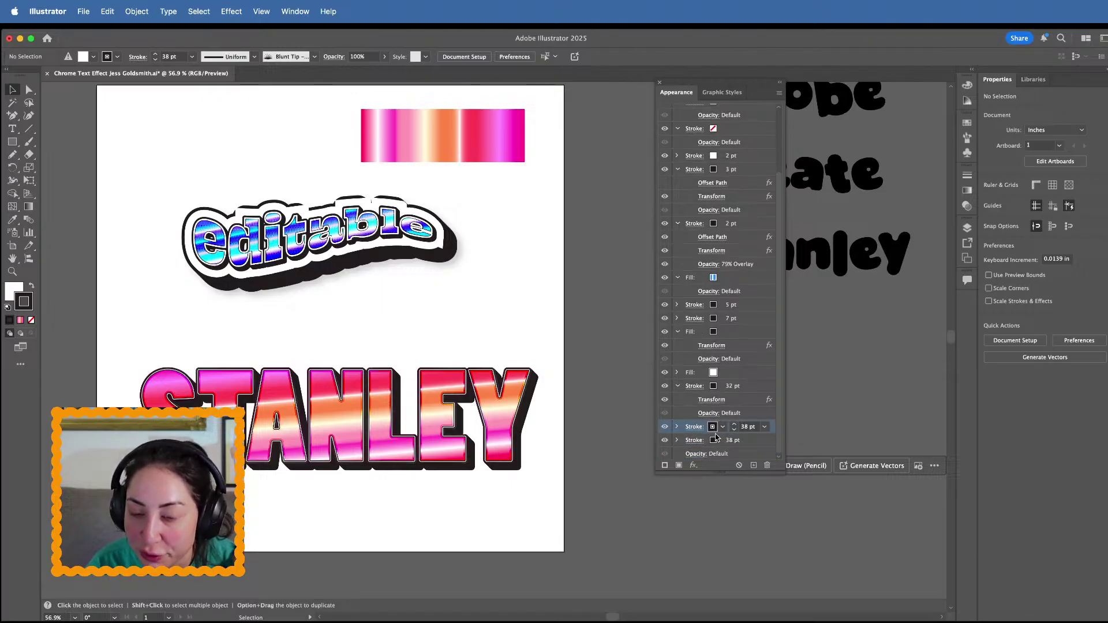
{"action": "left_click", "coordinate": [713, 427]}
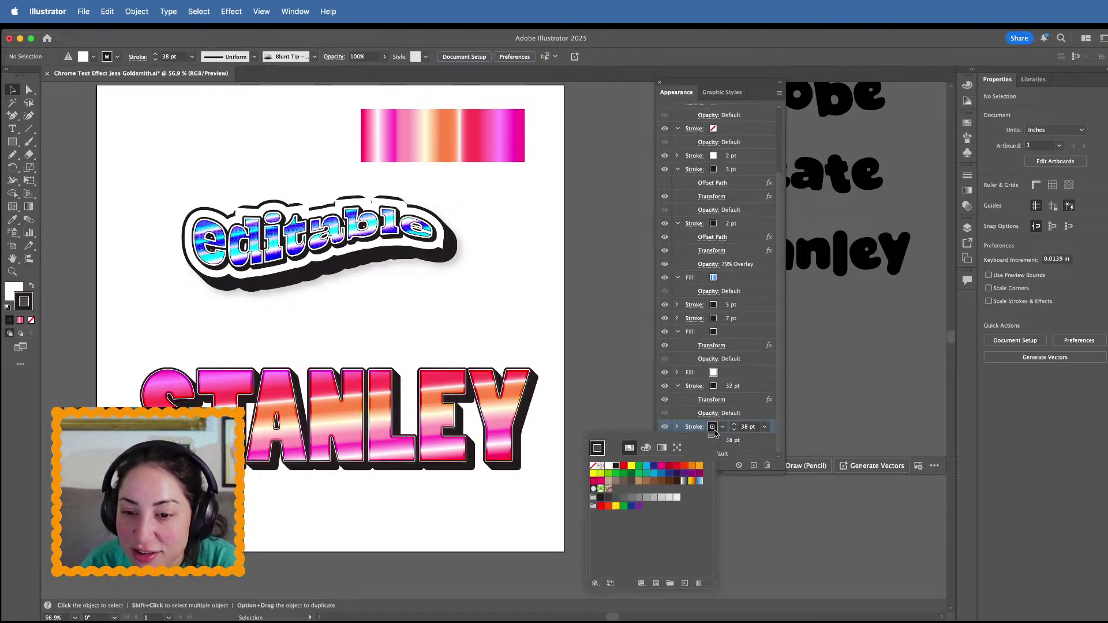
{"action": "left_click", "coordinate": [623, 465]}
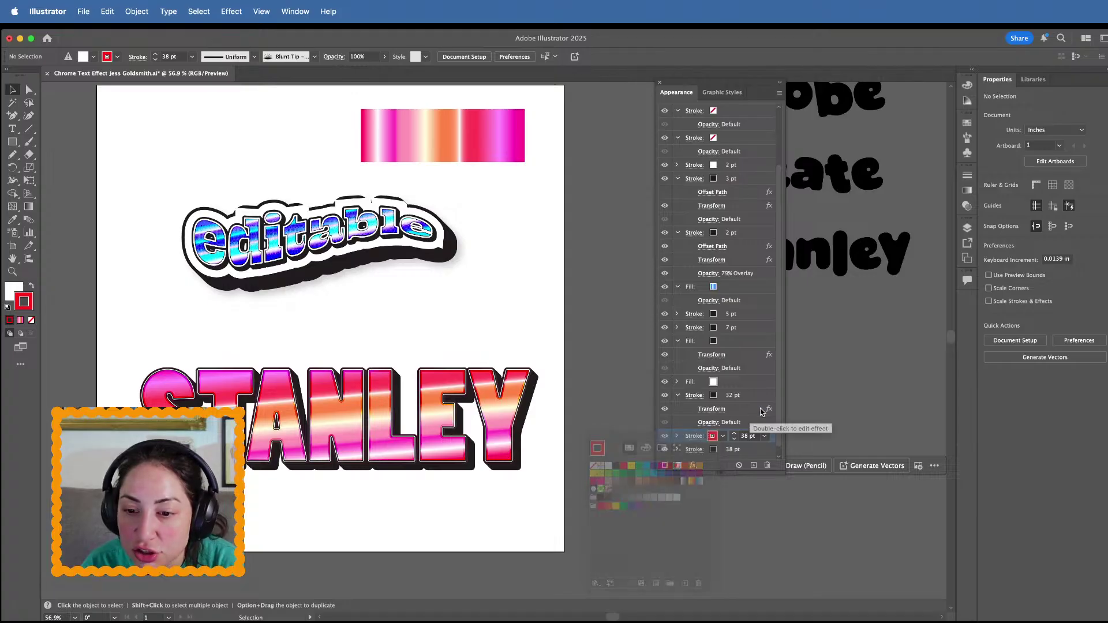
Try raising the red stroke's weight to 43 pt, select the black stroke below it, and undo the changes
{"action": "left_click", "coordinate": [734, 434]}
{"action": "left_click", "coordinate": [733, 434]}
{"action": "left_click", "coordinate": [734, 434]}
{"action": "left_click", "coordinate": [733, 434]}
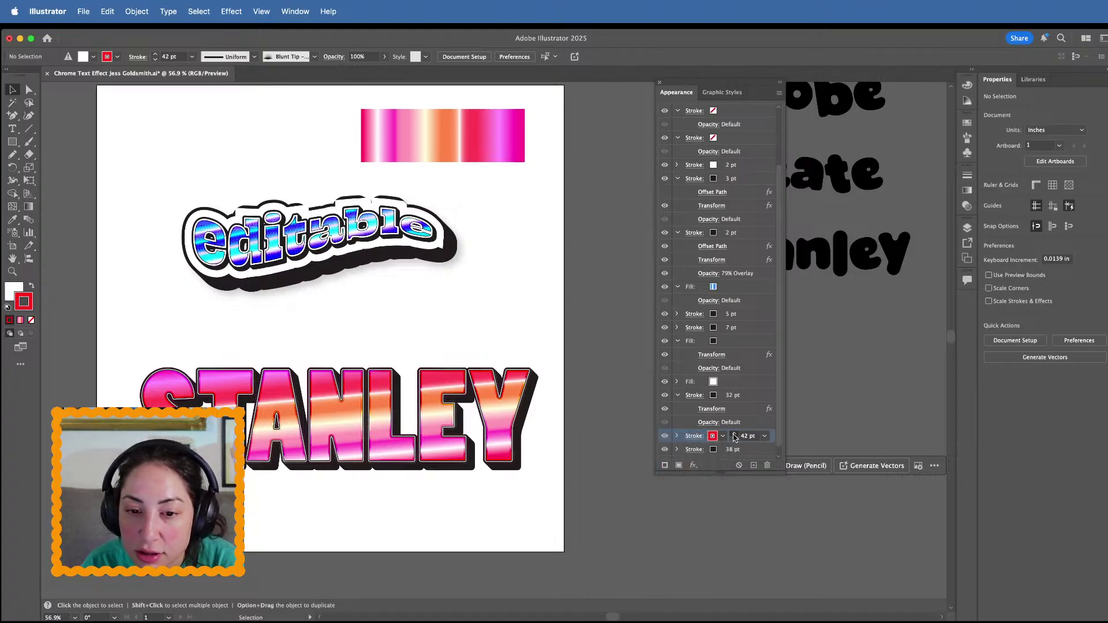
{"action": "left_click", "coordinate": [734, 438]}
{"action": "left_click", "coordinate": [734, 439]}
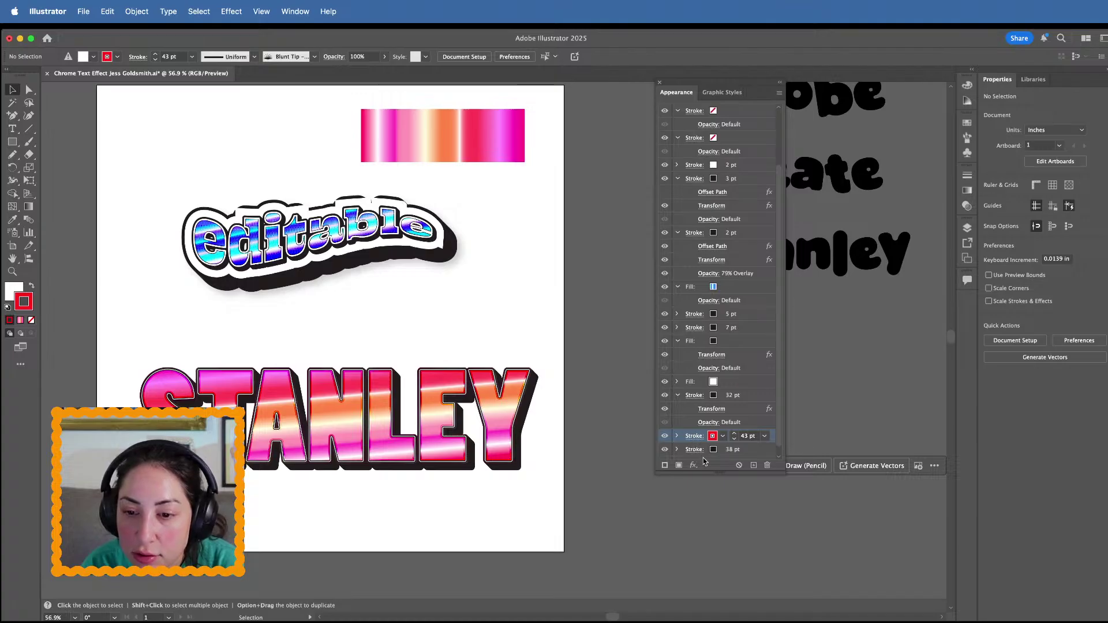
{"action": "left_click", "coordinate": [732, 451]}
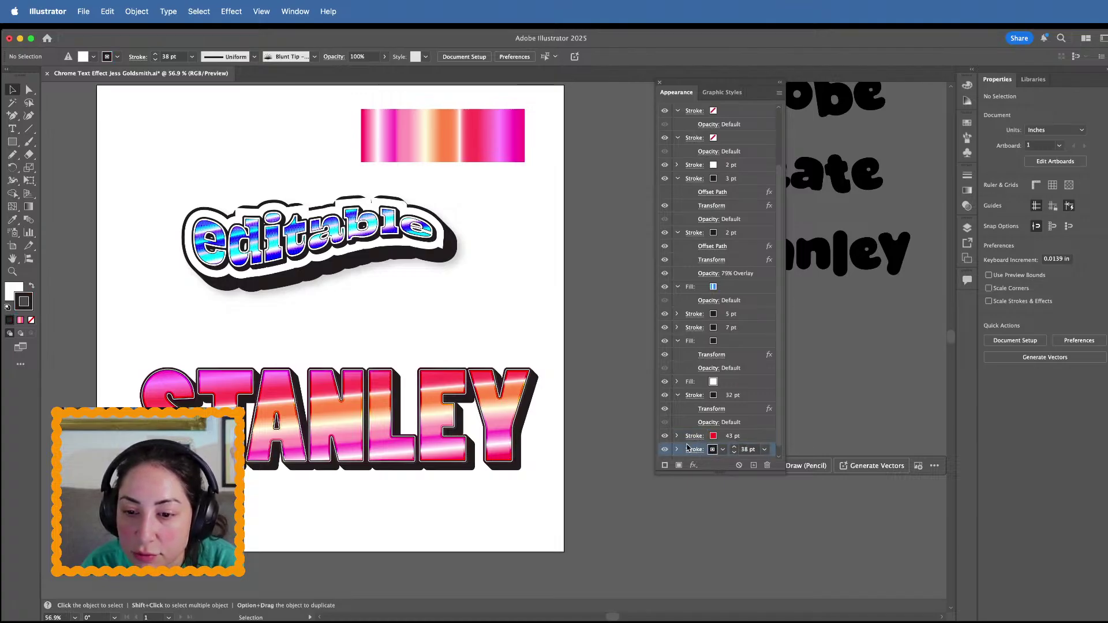
{"action": "key", "text": "super+z"}
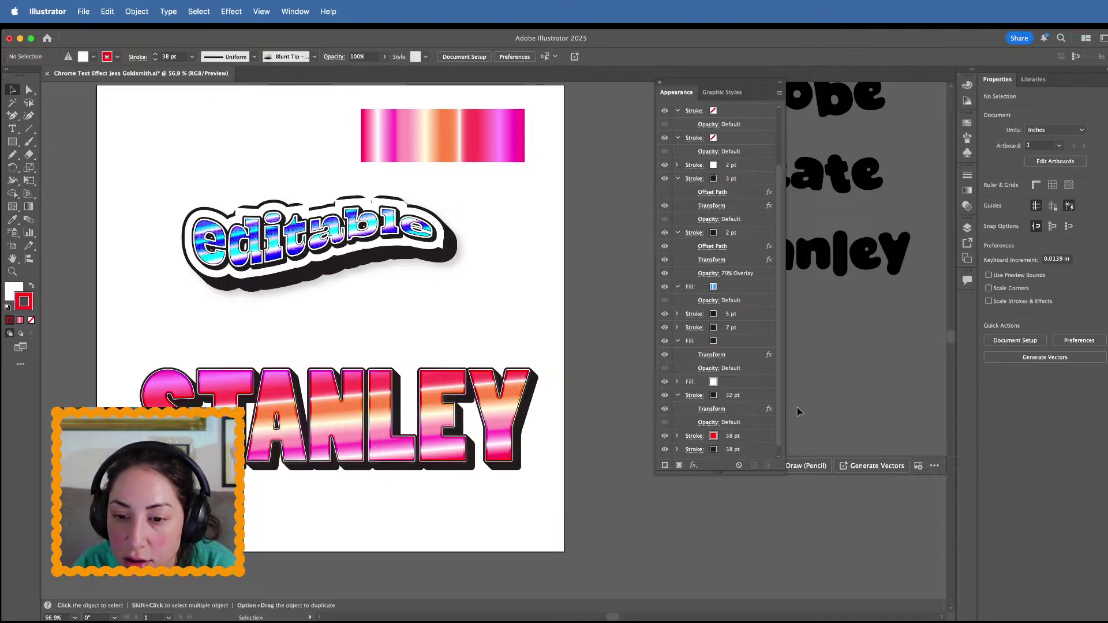
{"action": "key", "text": "super+z"}
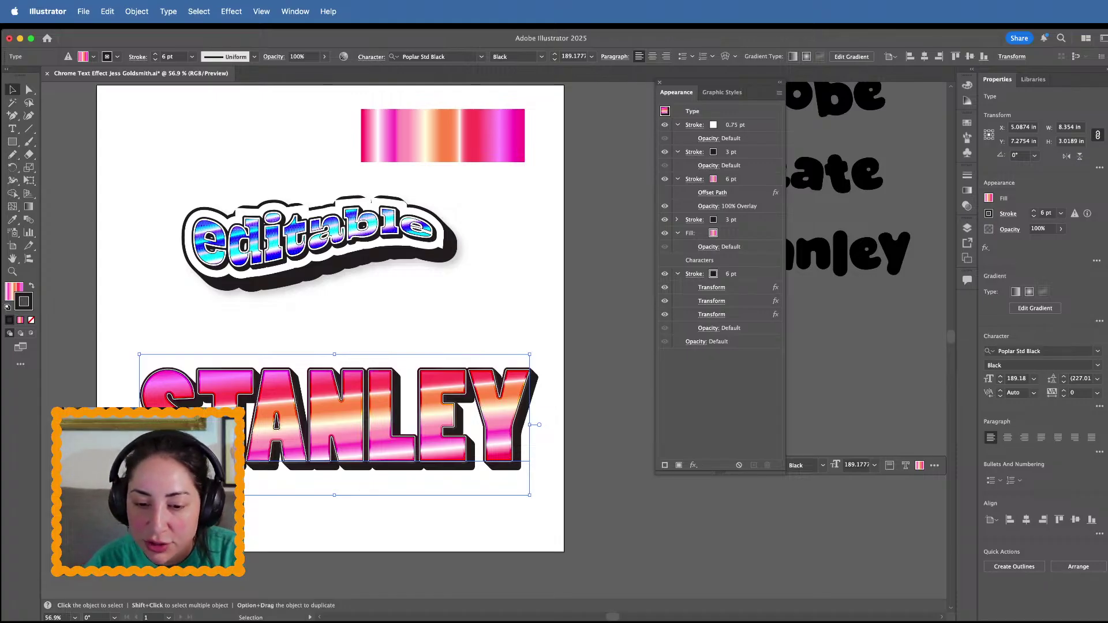
{"action": "key", "text": "super+Tab"}
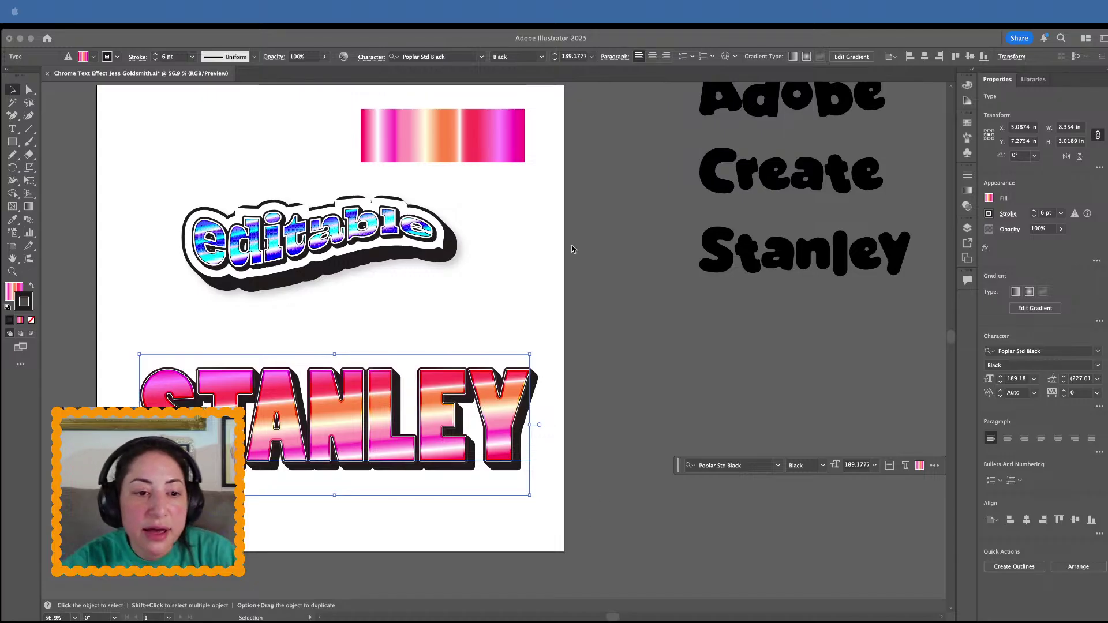
{"action": "key", "text": "shift+F6"}
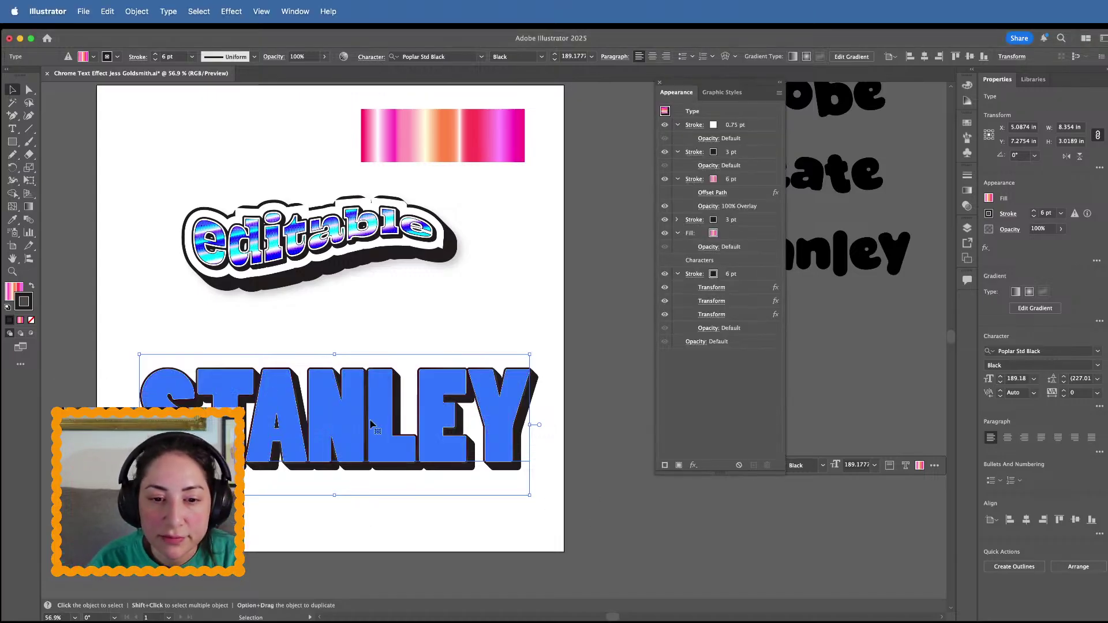
{"action": "left_click", "coordinate": [548, 289]}
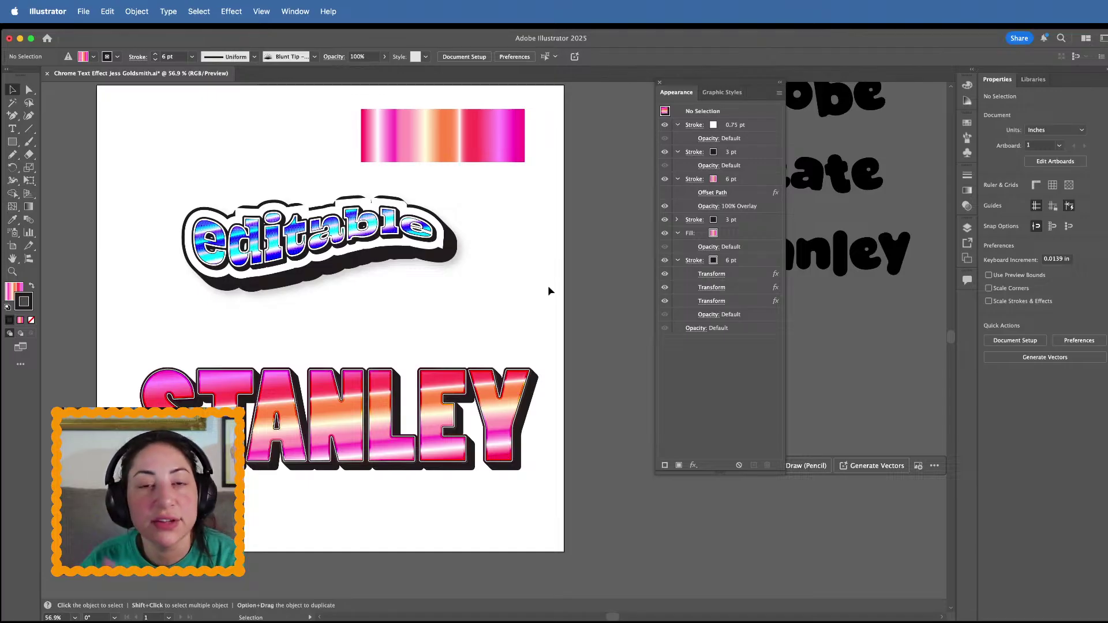
Scale the STANLEY text down proportionally to about 7.18 in wide
{"action": "scroll", "coordinate": [432, 453], "scroll_direction": "up", "scroll_amount": 2}
{"action": "left_click", "coordinate": [446, 441]}
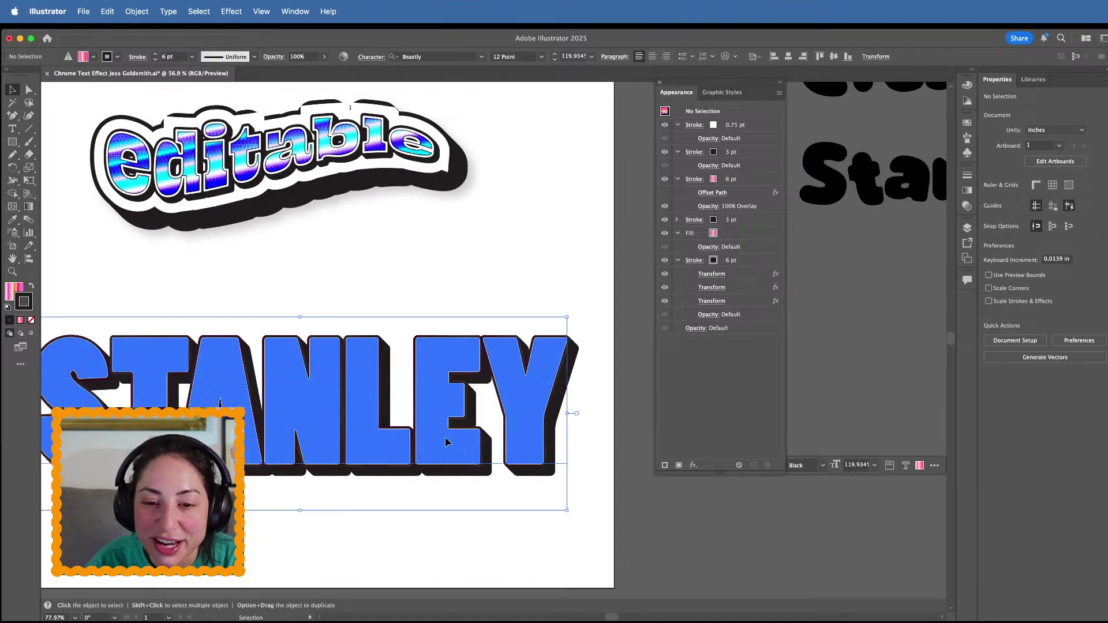
{"action": "left_click_drag", "start_coordinate": [567, 413], "coordinate": [491, 414]}
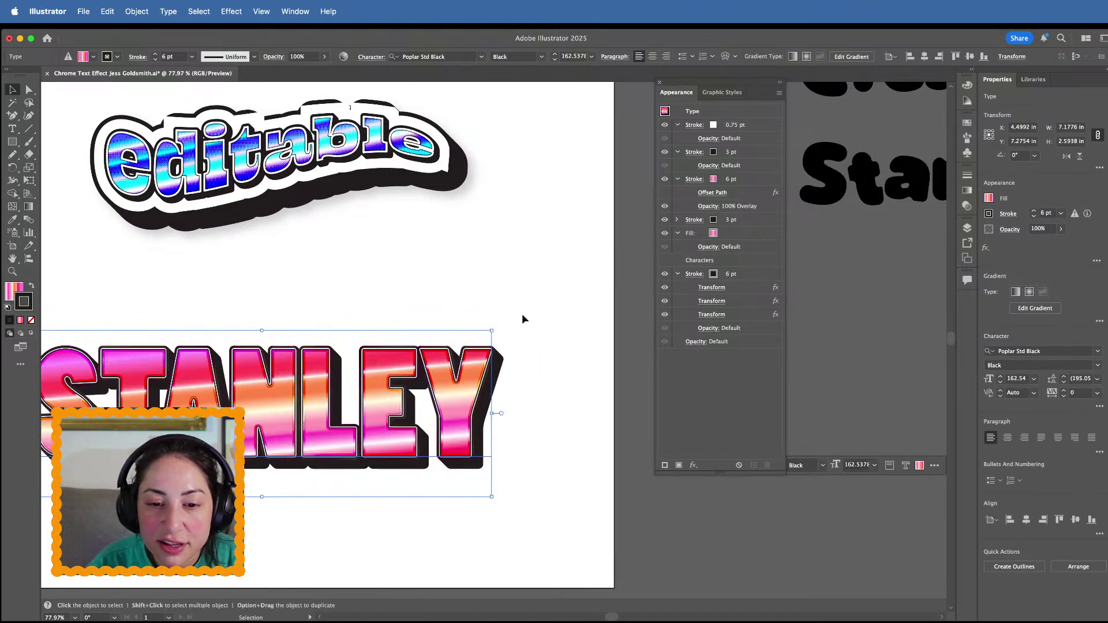
Add a new gradient fill to the STANLEY text and place it beneath the lowest 6 pt black stroke
{"action": "scroll", "coordinate": [522, 318], "scroll_direction": "left", "scroll_amount": 2}
{"action": "scroll", "coordinate": [521, 319], "scroll_direction": "down", "scroll_amount": 1}
{"action": "left_click", "coordinate": [734, 342]}
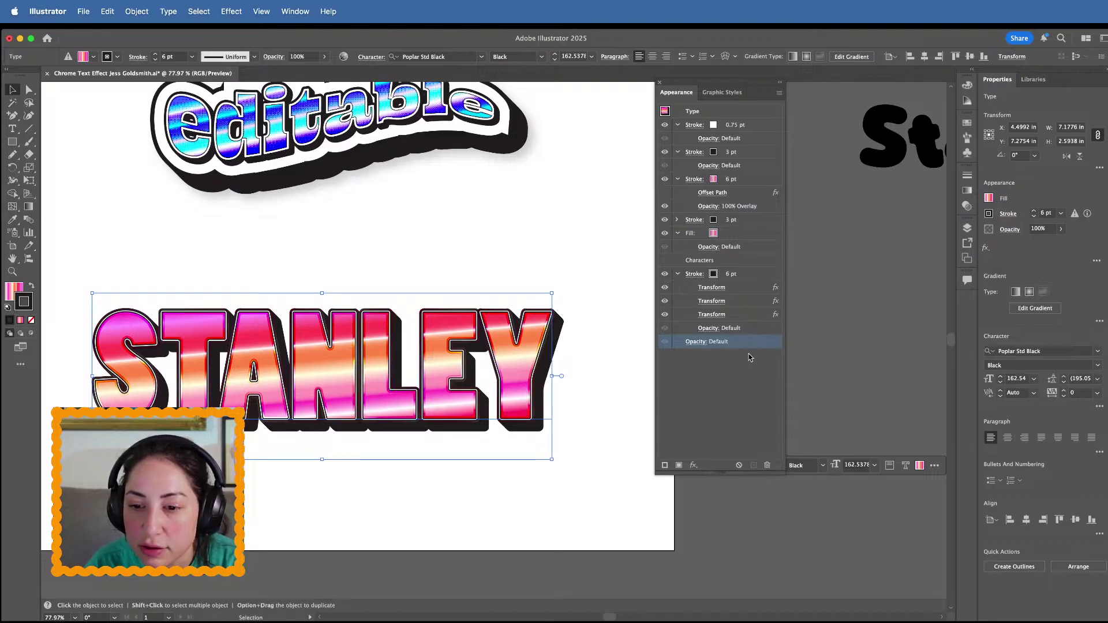
{"action": "left_click", "coordinate": [753, 372]}
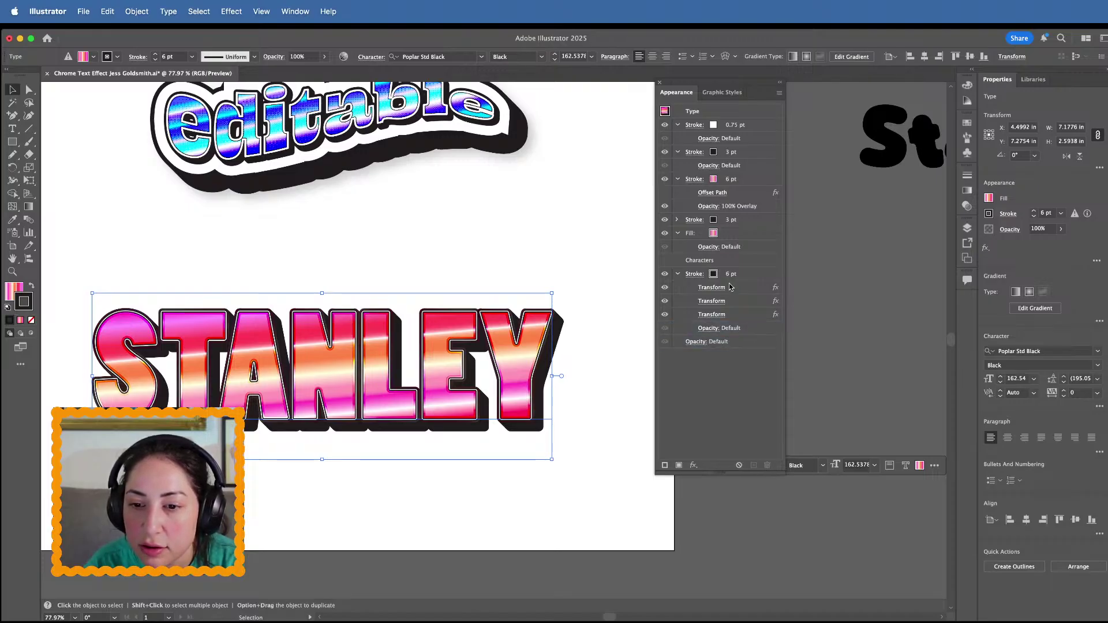
{"action": "left_click", "coordinate": [678, 273]}
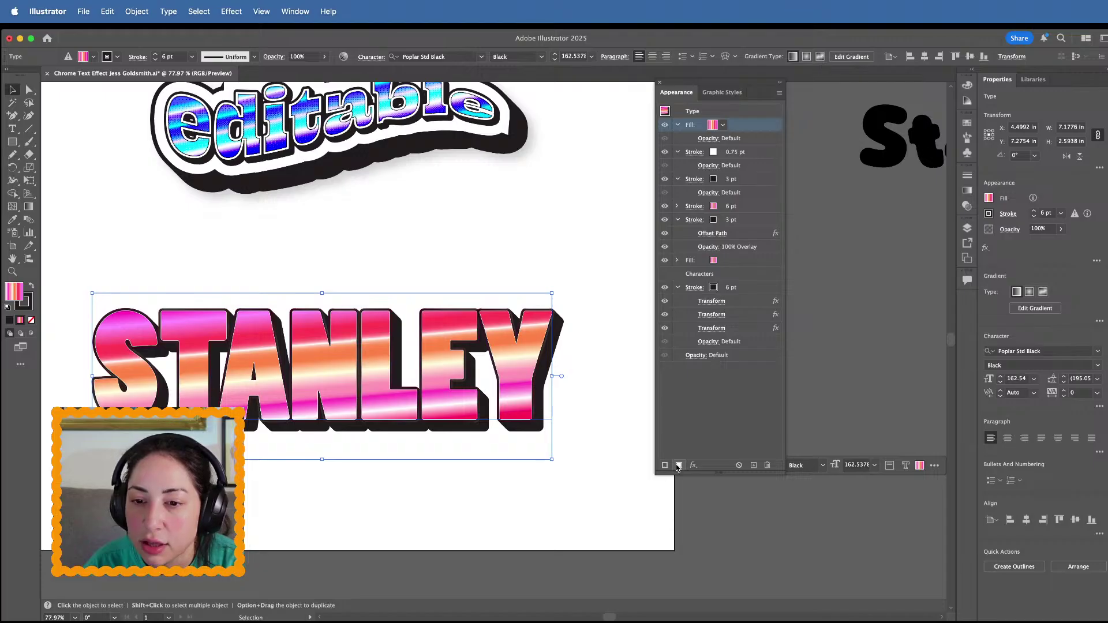
{"action": "left_click_drag", "start_coordinate": [760, 127], "coordinate": [738, 348]}
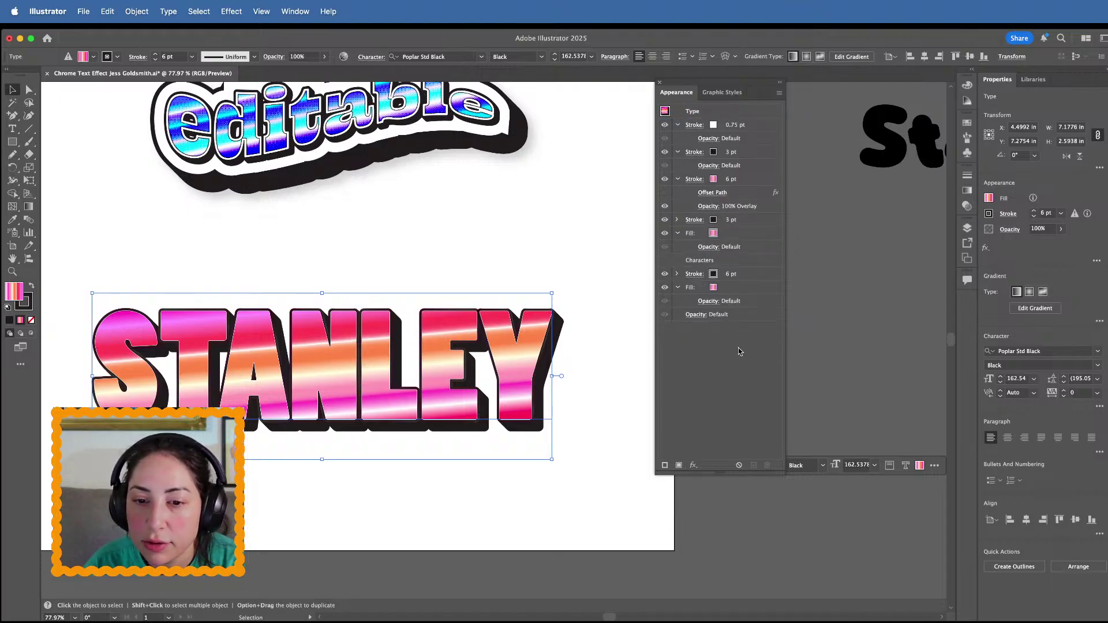
Try an Offset Path of 0.1389 in on the lowest fill, cancel it and delete the fill
{"action": "left_click", "coordinate": [753, 293]}
{"action": "left_click", "coordinate": [693, 465]}
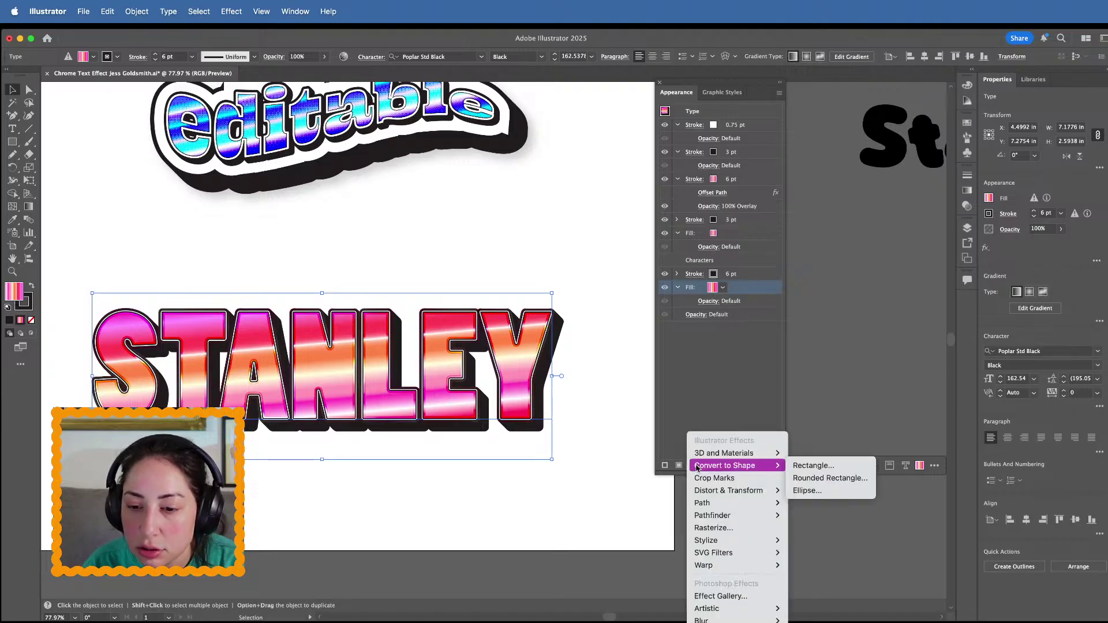
{"action": "mouse_move", "coordinate": [707, 503]}
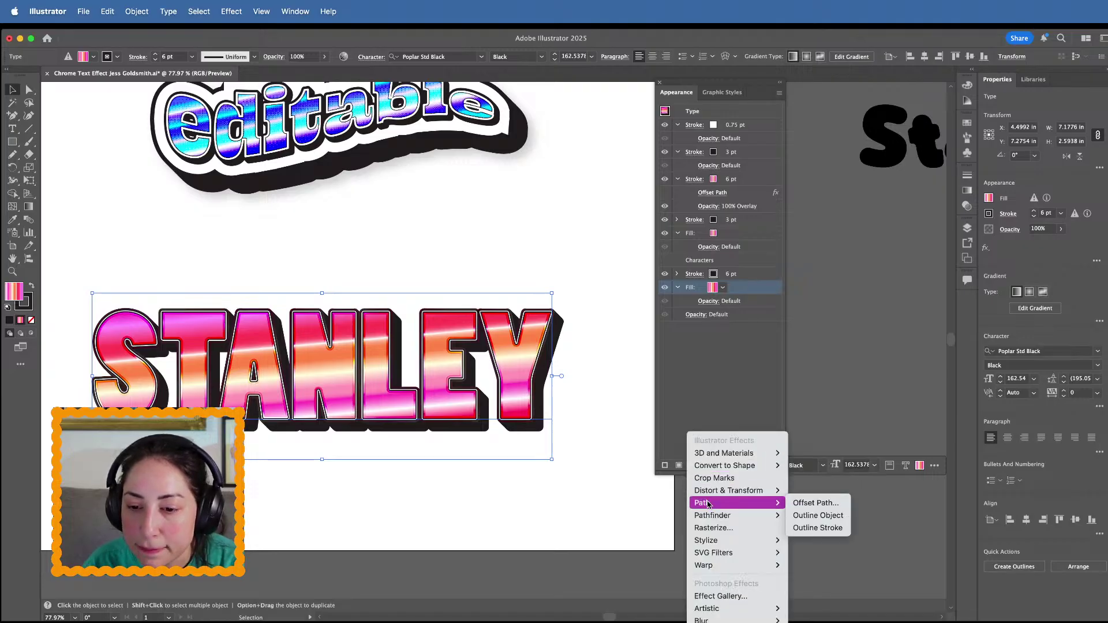
{"action": "left_click", "coordinate": [808, 505]}
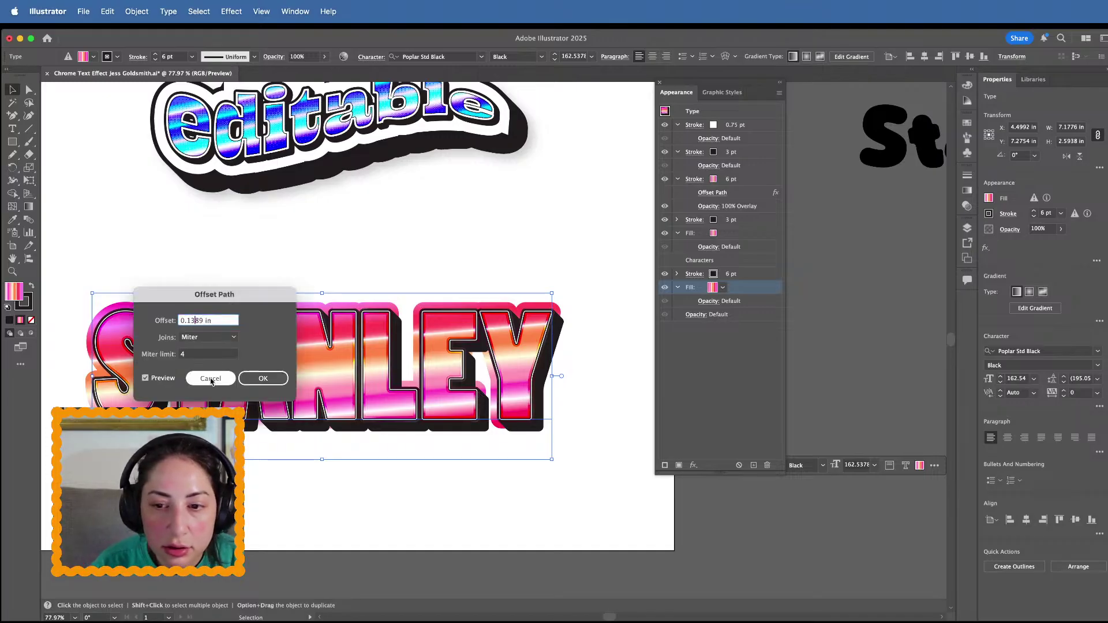
{"action": "left_click", "coordinate": [210, 379]}
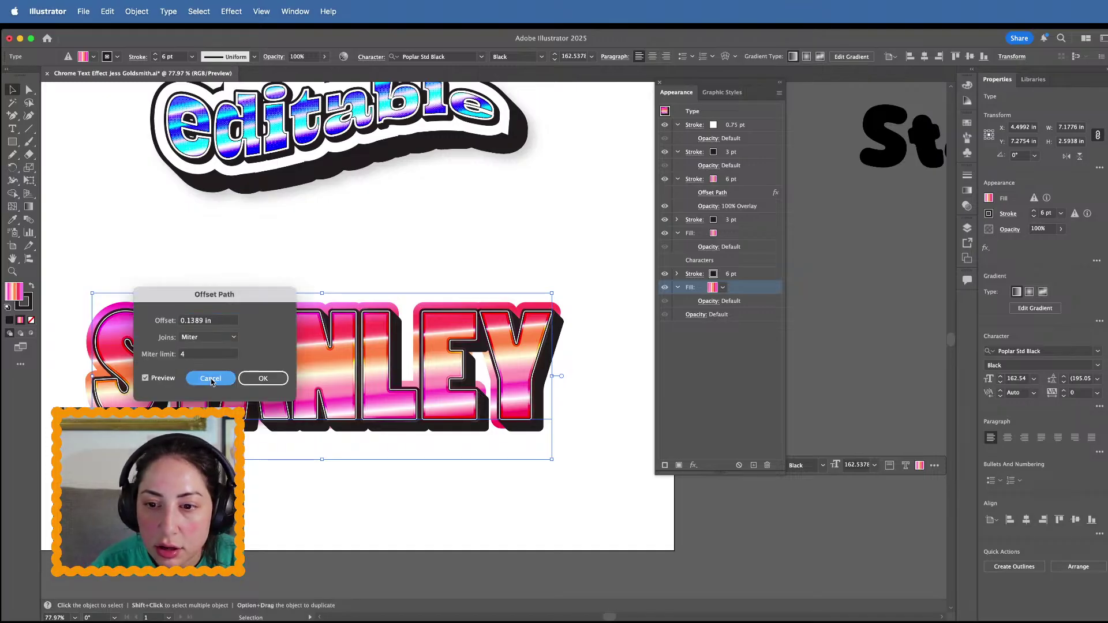
{"action": "left_click", "coordinate": [768, 466]}
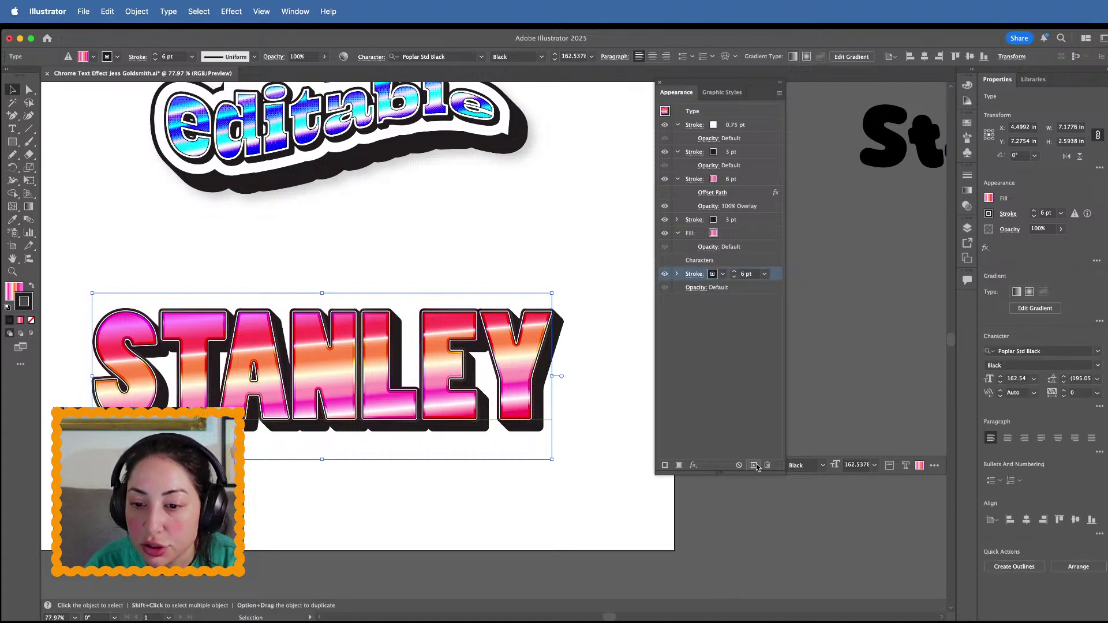
Duplicate the lowest 6 pt black stroke and give the lower copy a 0.1389 in Offset Path with miter joins
{"action": "left_click", "coordinate": [753, 466]}
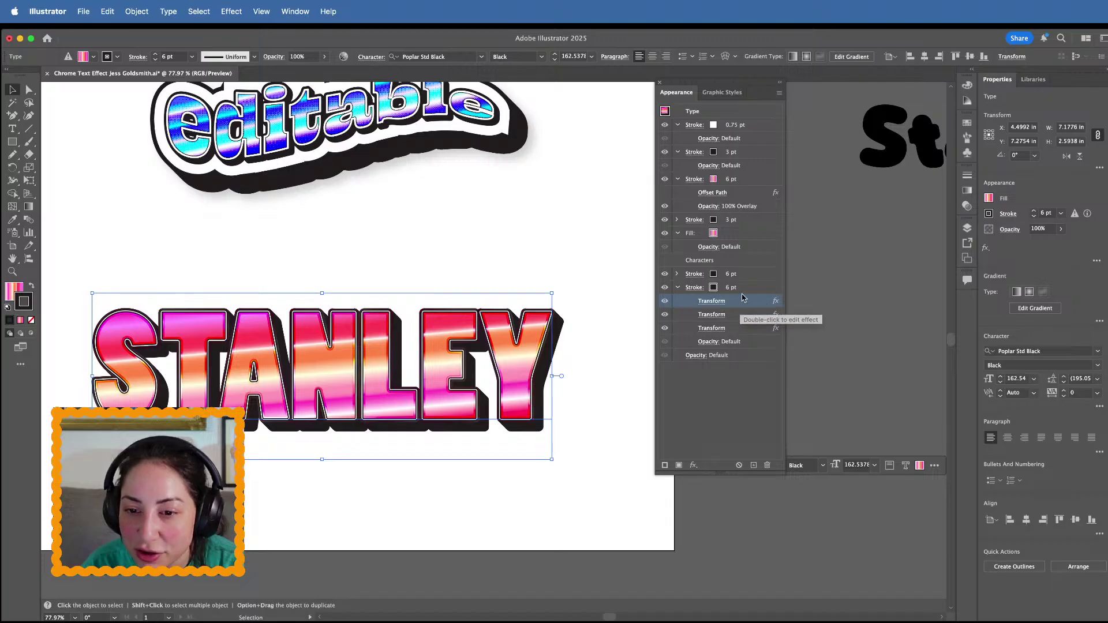
{"action": "left_click", "coordinate": [693, 465]}
{"action": "mouse_move", "coordinate": [706, 490]}
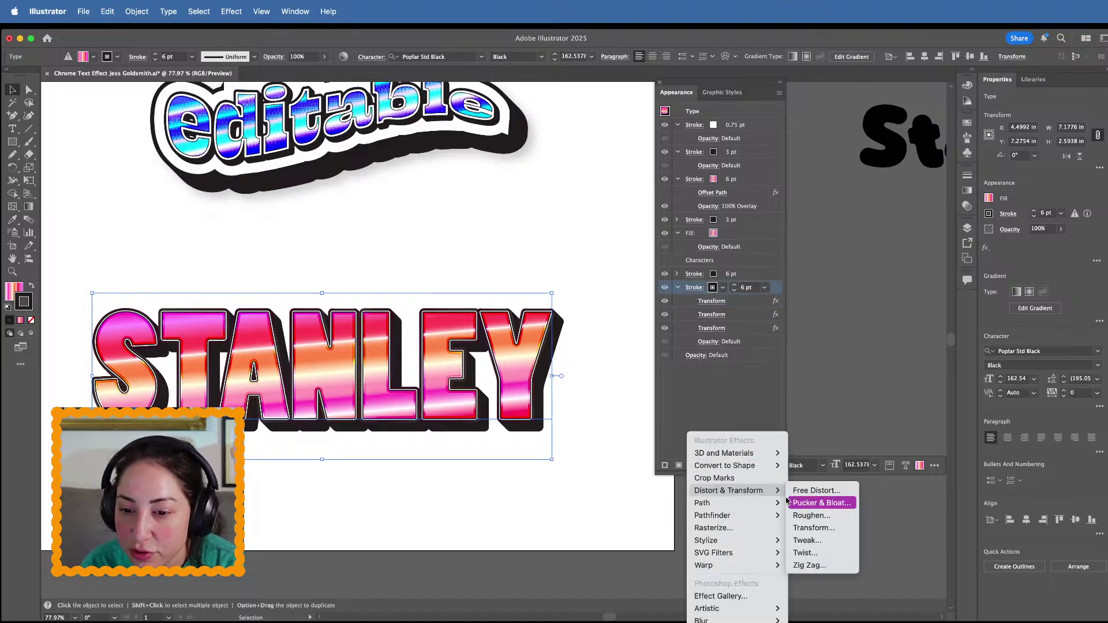
{"action": "mouse_move", "coordinate": [753, 505]}
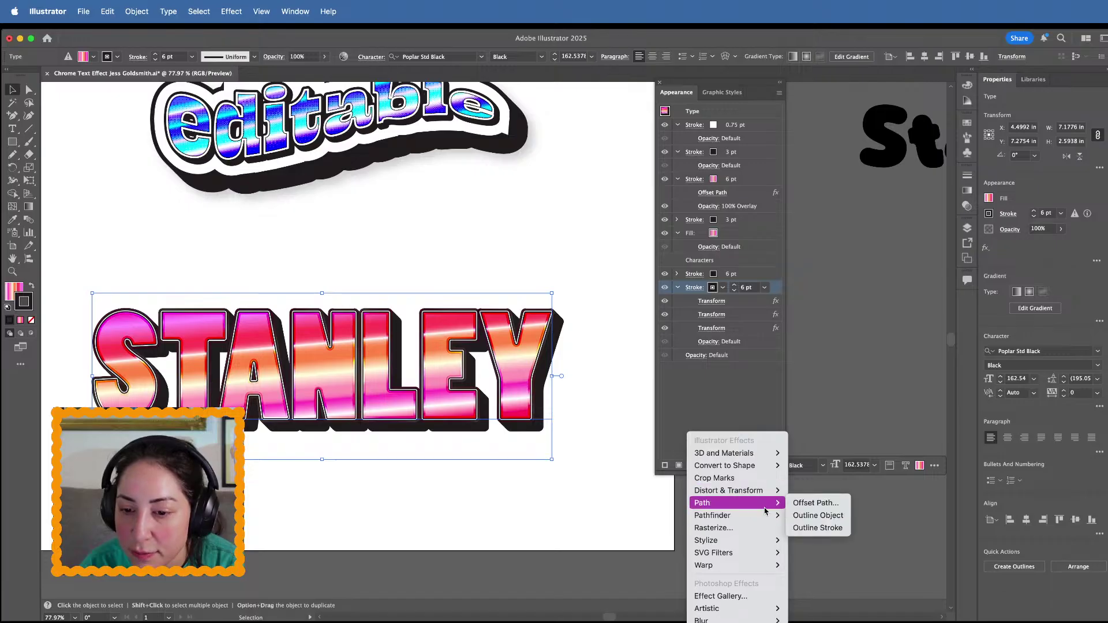
{"action": "left_click", "coordinate": [806, 507]}
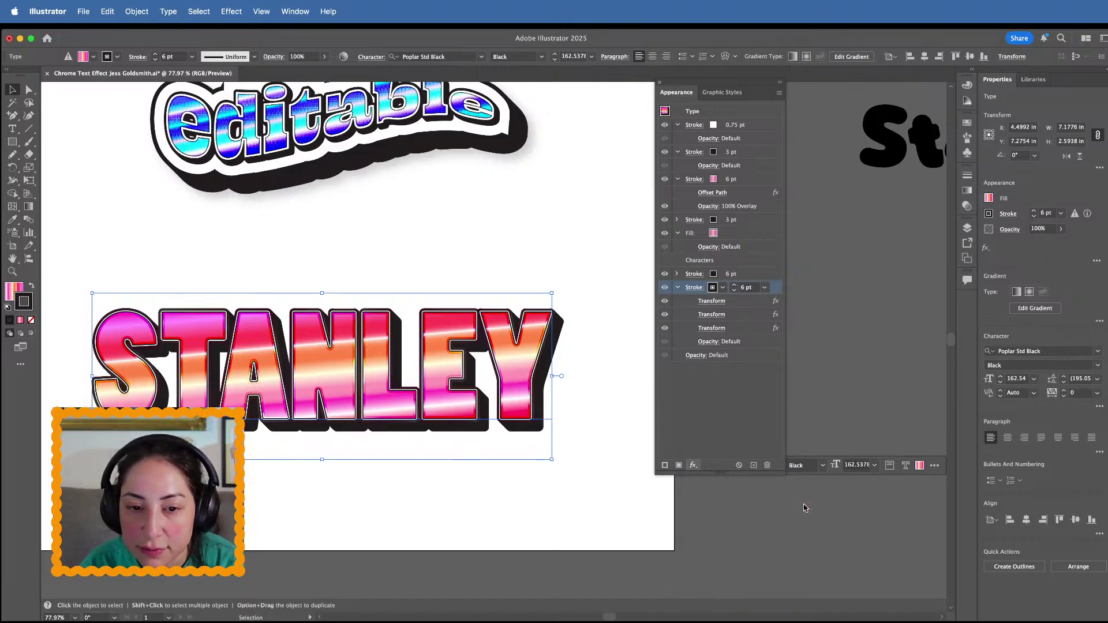
{"action": "left_click", "coordinate": [261, 379]}
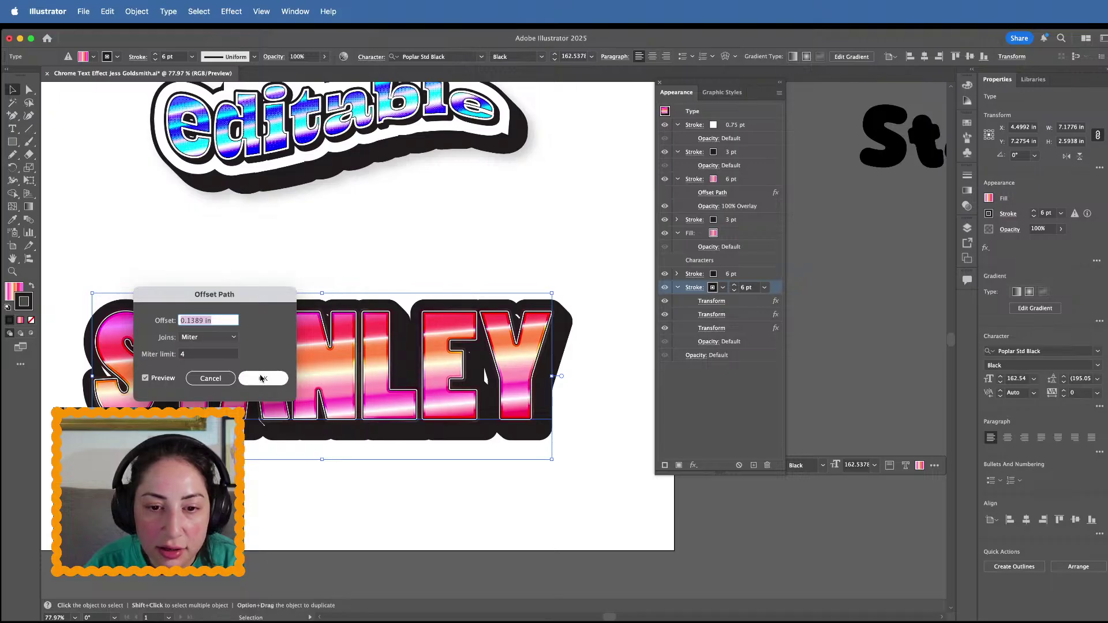
Colour the lowest, offset stroke dark blue and deselect the STANLEY text
{"action": "left_click", "coordinate": [721, 288]}
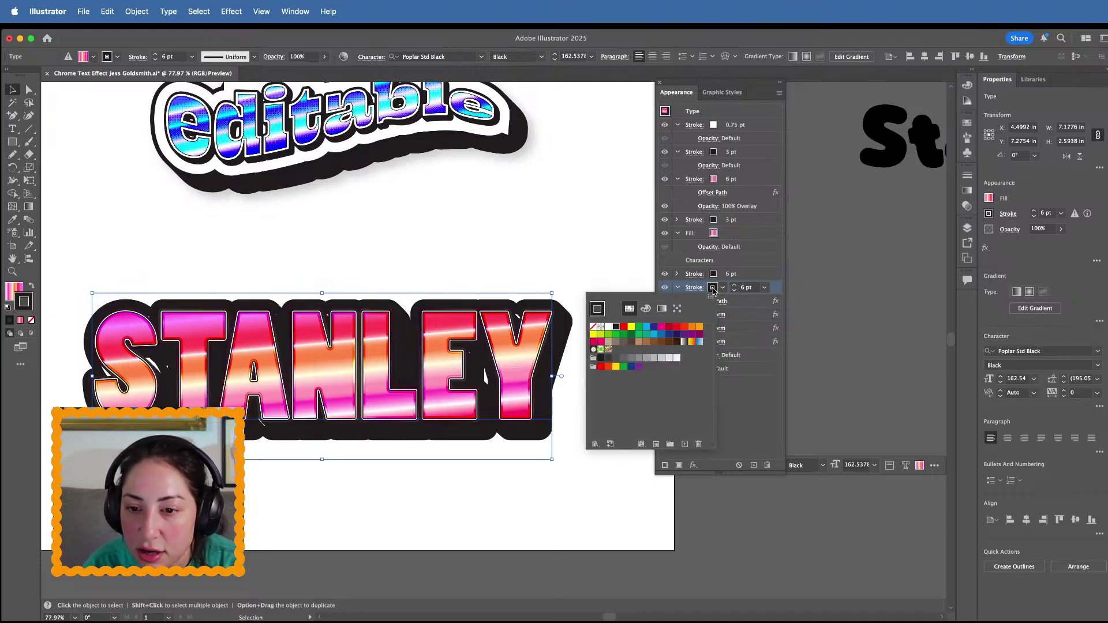
{"action": "left_click", "coordinate": [662, 326]}
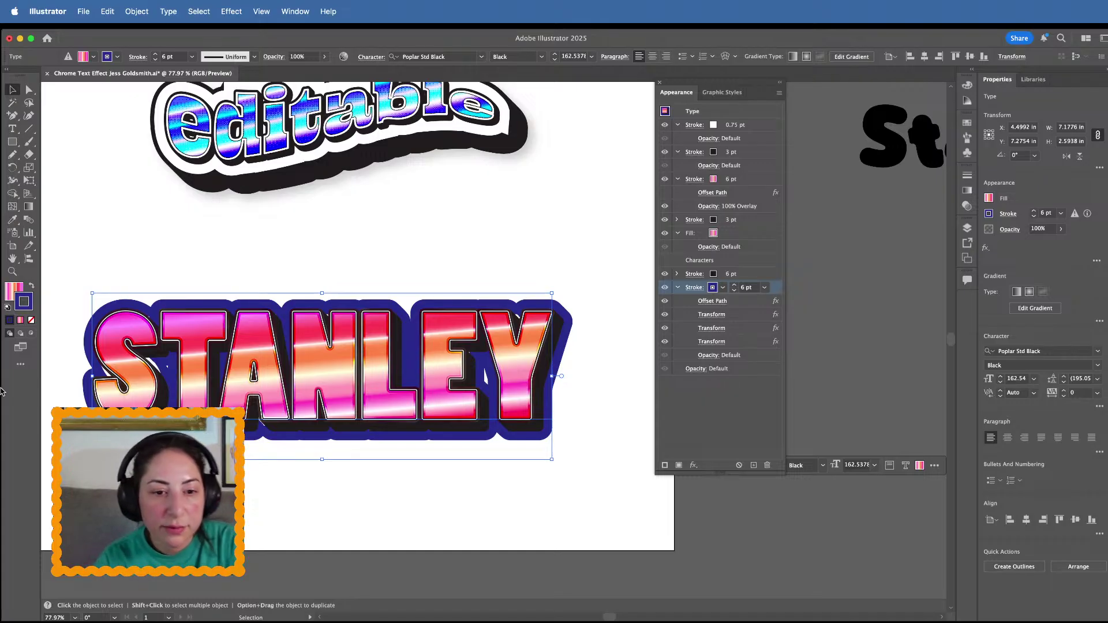
{"action": "scroll", "coordinate": [112, 383], "scroll_direction": "up", "scroll_amount": 5}
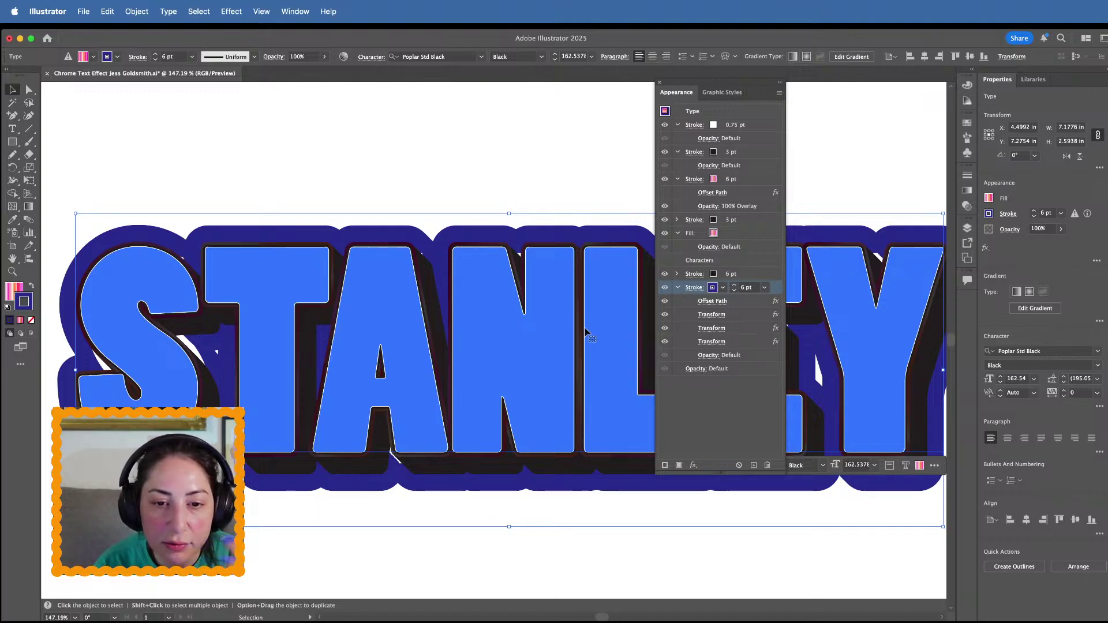
{"action": "scroll", "coordinate": [505, 372], "scroll_direction": "down", "scroll_amount": 3}
{"action": "left_click", "coordinate": [364, 539]}
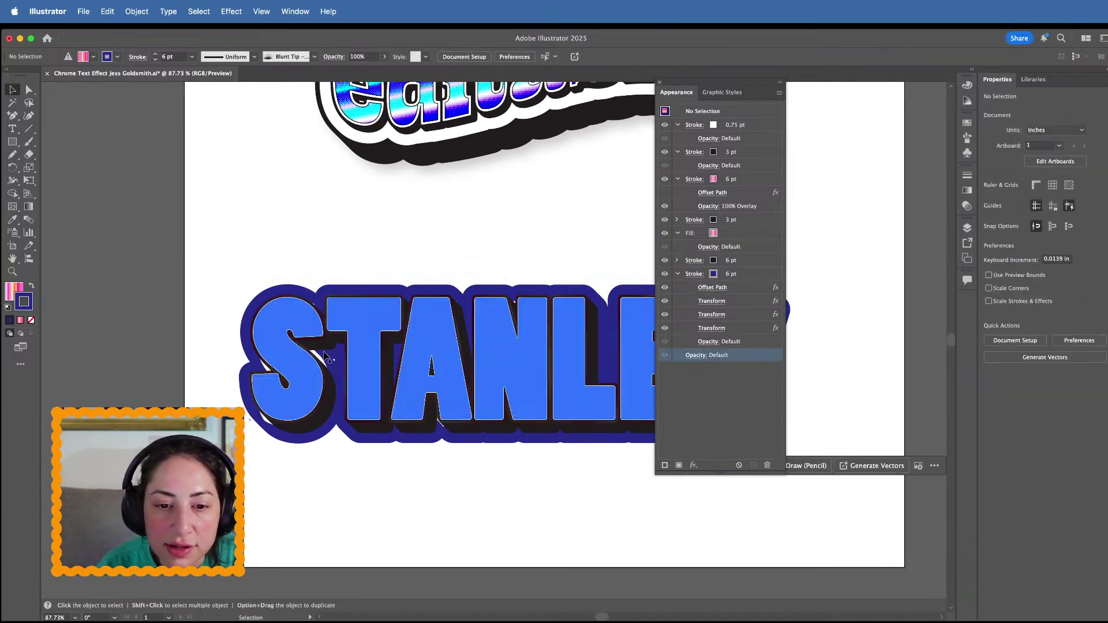
Add a new fill beneath the dark blue stroke in the appearance stack and open its colour settings
{"action": "scroll", "coordinate": [326, 358], "scroll_direction": "up", "scroll_amount": 3}
{"action": "scroll", "coordinate": [358, 378], "scroll_direction": "up", "scroll_amount": 2}
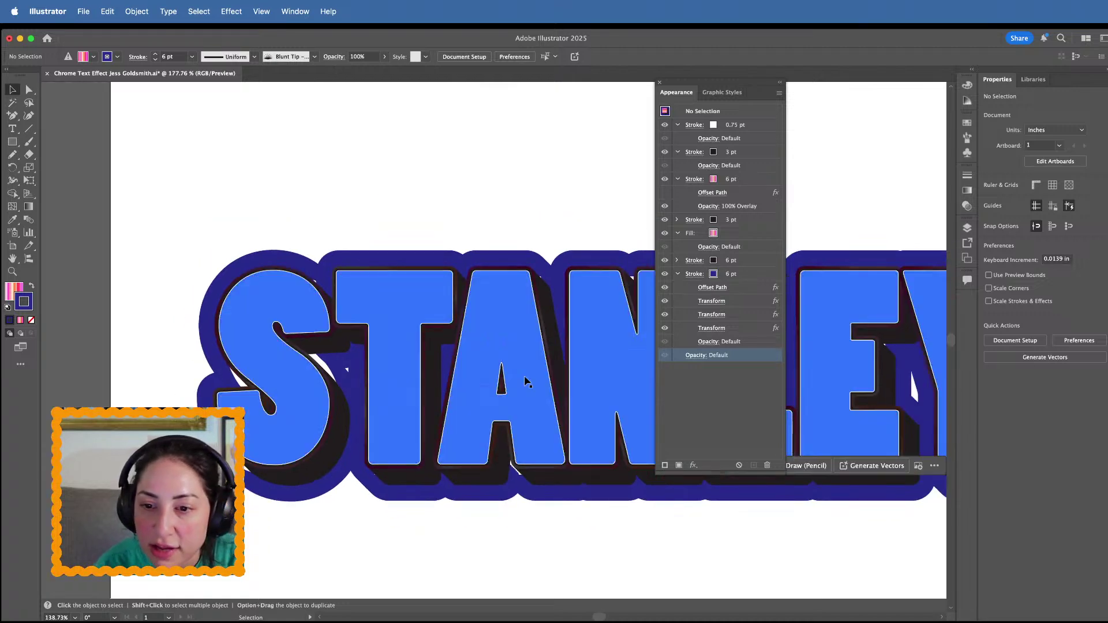
{"action": "left_click", "coordinate": [753, 398]}
{"action": "left_click", "coordinate": [679, 466]}
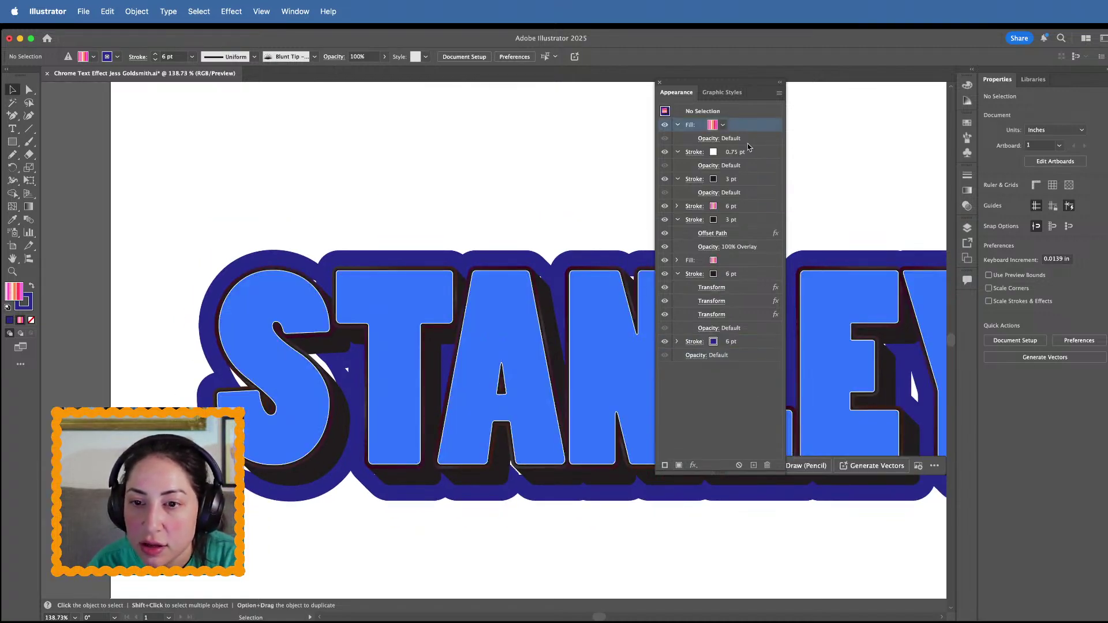
{"action": "left_click_drag", "start_coordinate": [753, 127], "coordinate": [737, 349]}
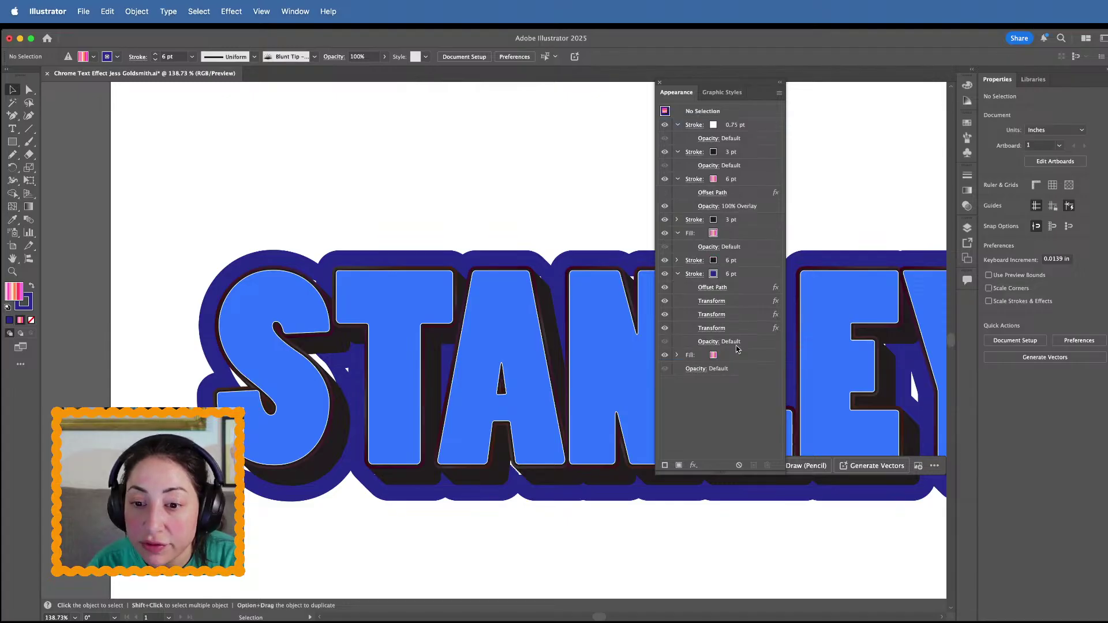
{"action": "left_click", "coordinate": [713, 355]}
{"action": "left_click", "coordinate": [714, 355]}
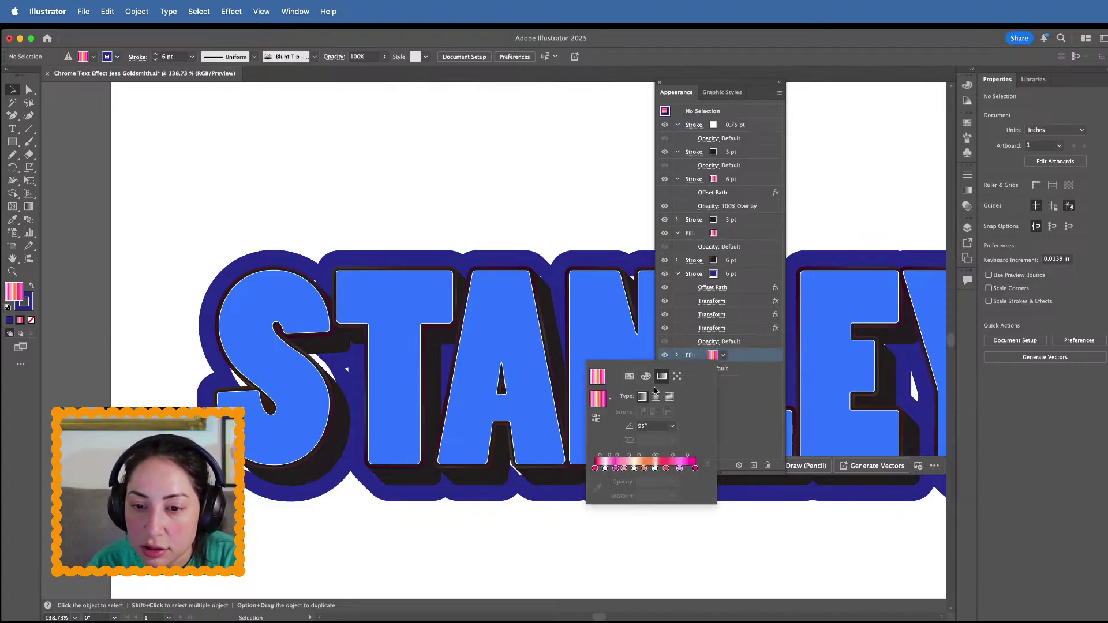
Recolour the lowest fill in the Appearance stack with the dark blue swatch
{"action": "left_click", "coordinate": [628, 376]}
{"action": "left_click", "coordinate": [655, 394]}
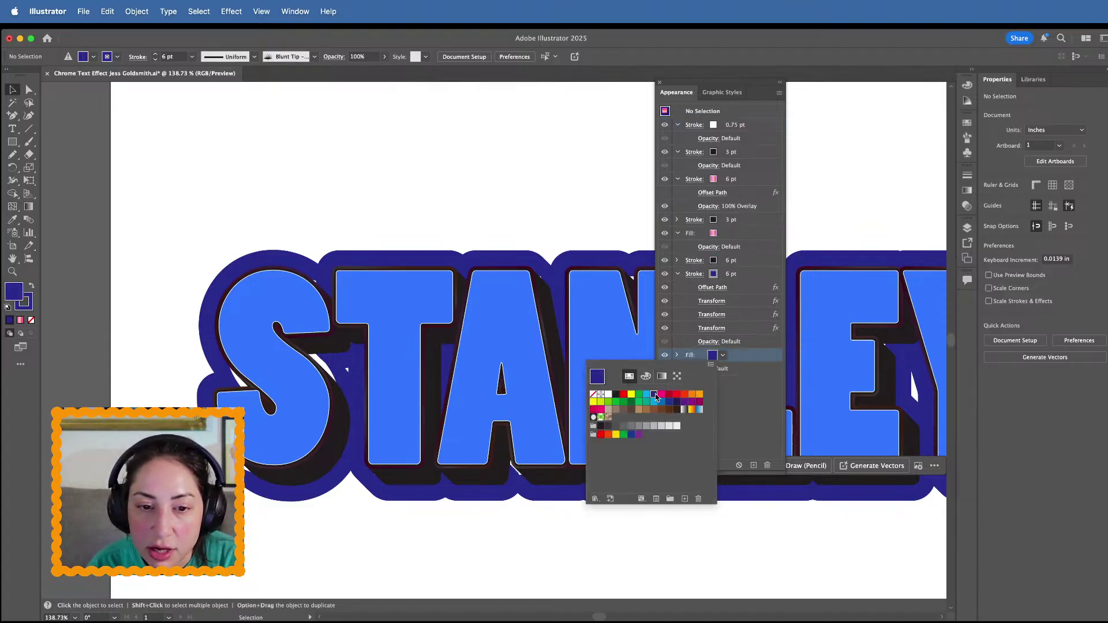
{"action": "left_click", "coordinate": [738, 379]}
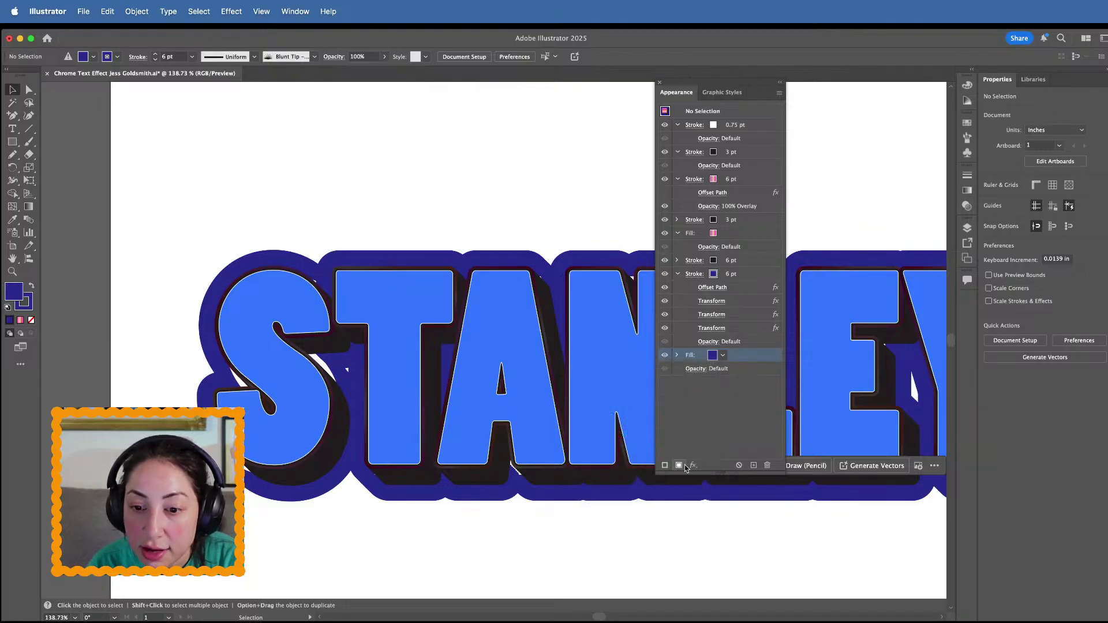
Move the Offset Path and three Transform effects from the dark blue 6 pt stroke to below the lowest fill
{"action": "left_click", "coordinate": [761, 277]}
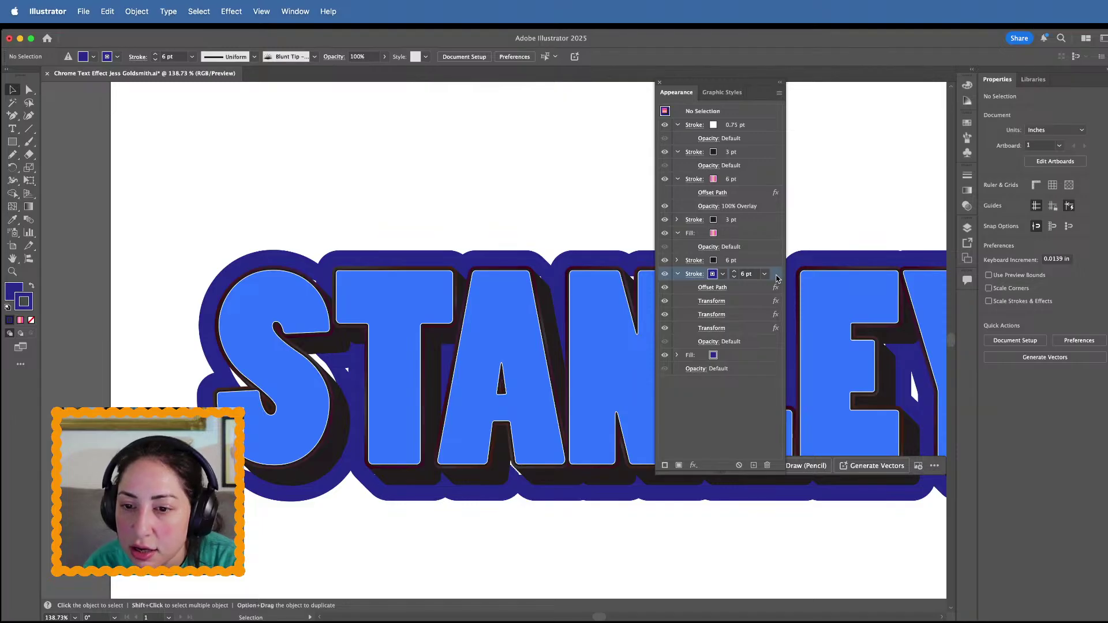
{"action": "left_click", "coordinate": [753, 292]}
{"action": "left_click", "coordinate": [751, 330], "text": "shift"}
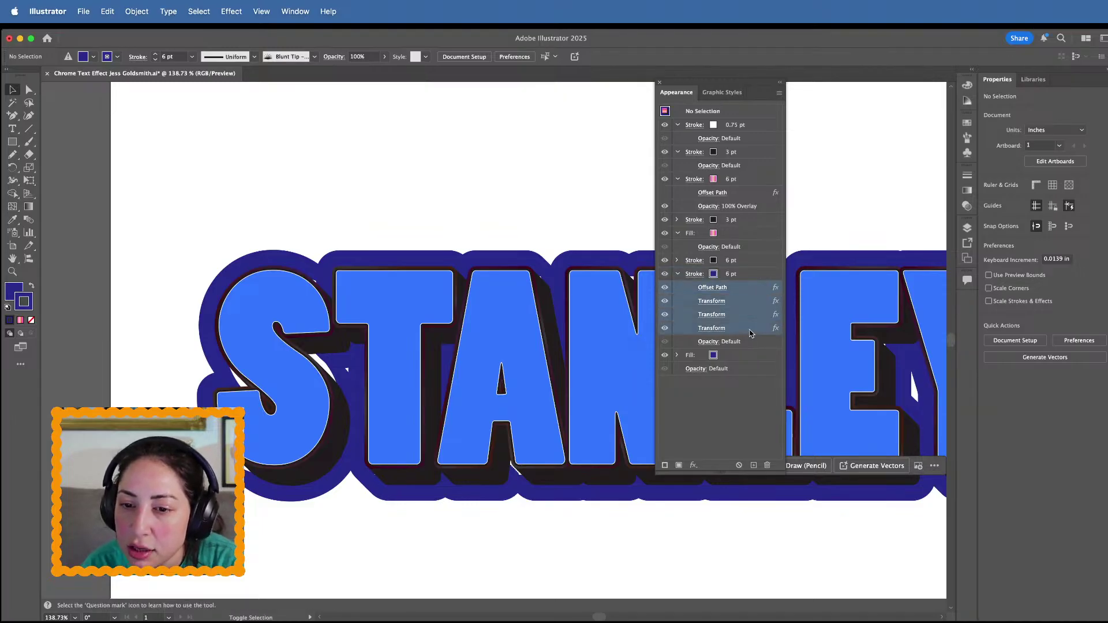
{"action": "left_click_drag", "start_coordinate": [750, 336], "coordinate": [731, 366]}
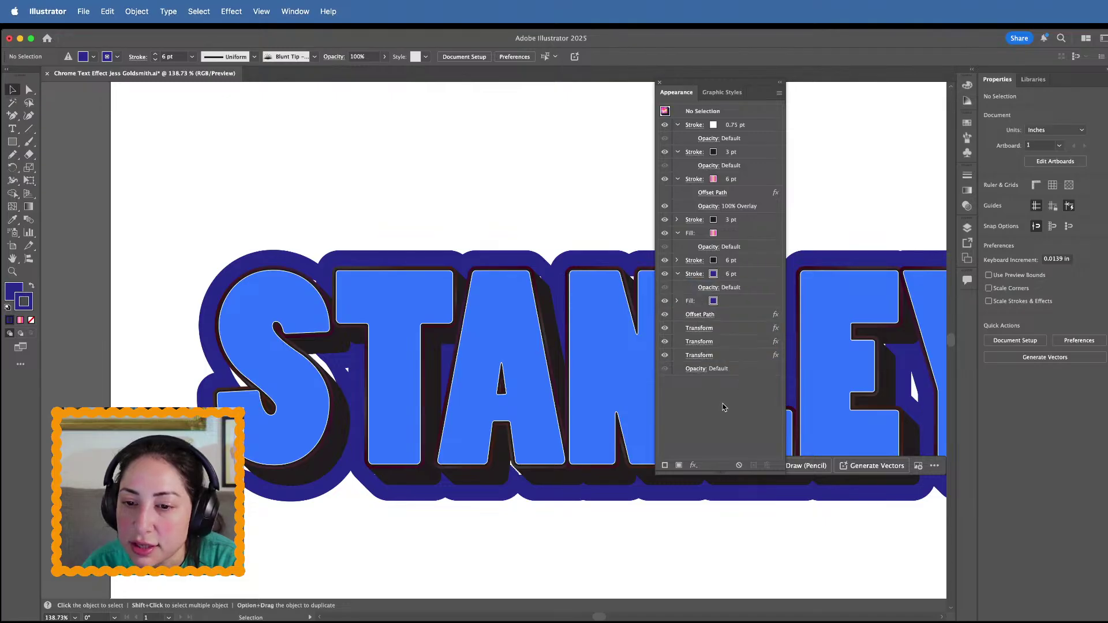
Select the STANLEY lettering, then undo the recent changes and clear the selection
{"action": "left_click", "coordinate": [475, 272]}
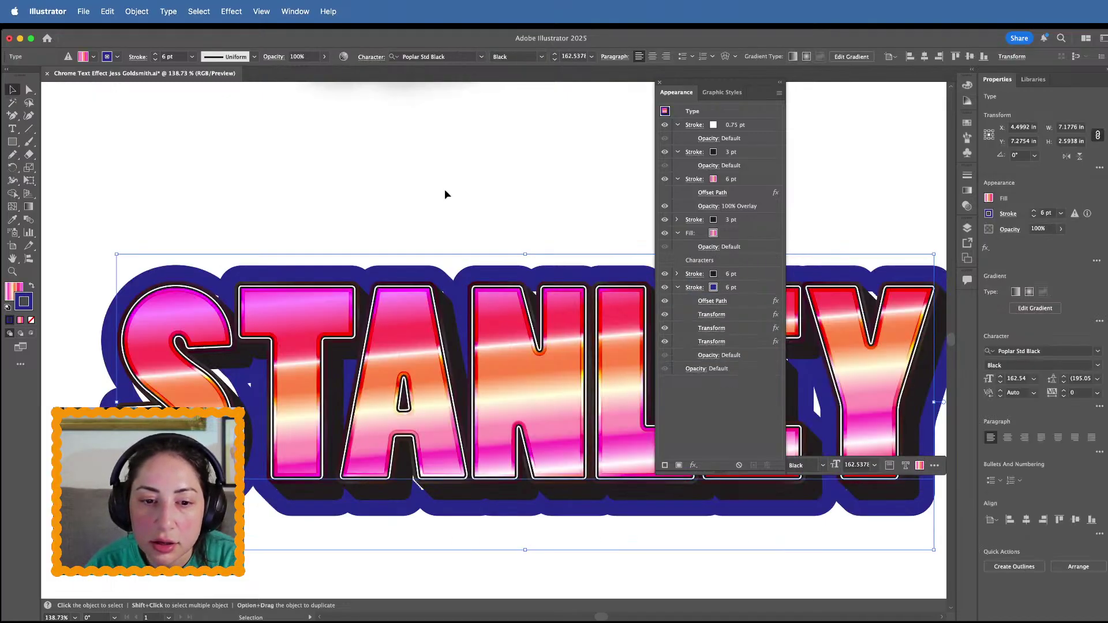
{"action": "left_click", "coordinate": [444, 194]}
{"action": "key", "text": "super+z"}
{"action": "left_click", "coordinate": [490, 185]}
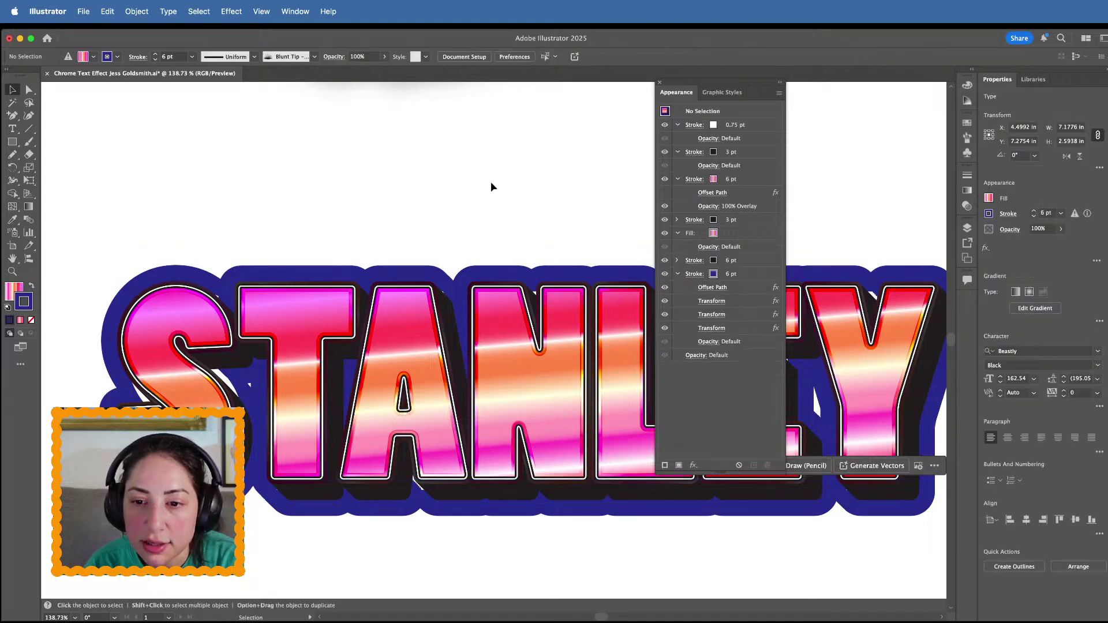
{"action": "key", "text": "super+z"}
{"action": "left_click", "coordinate": [586, 233]}
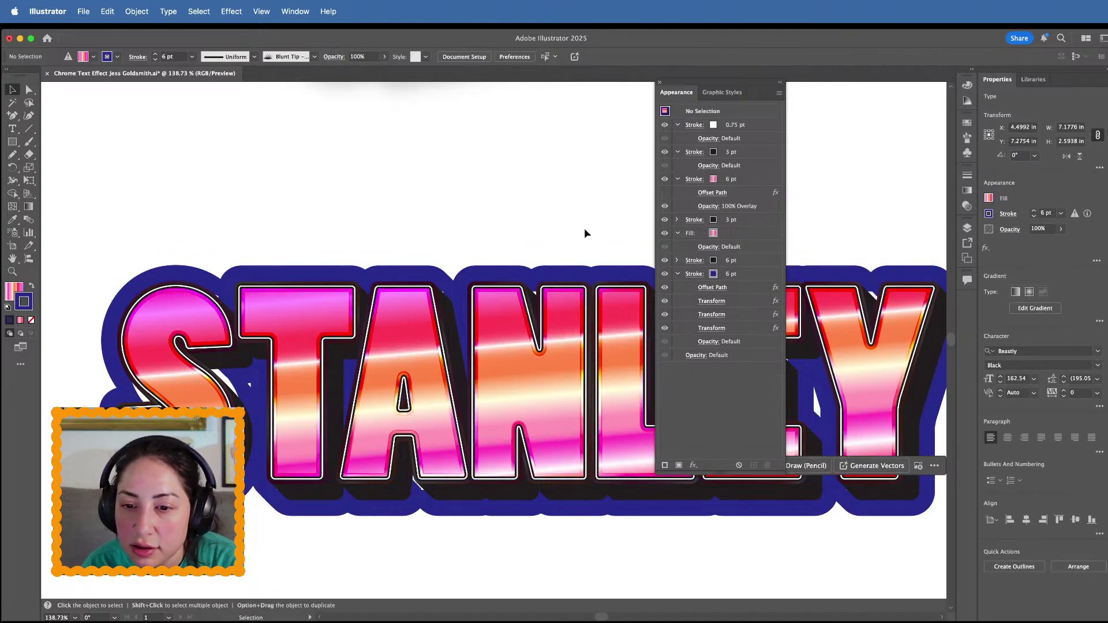
Duplicate the dark blue 6 pt stroke and expand the copy to show its effects
{"action": "left_click", "coordinate": [731, 278]}
{"action": "left_click", "coordinate": [678, 275]}
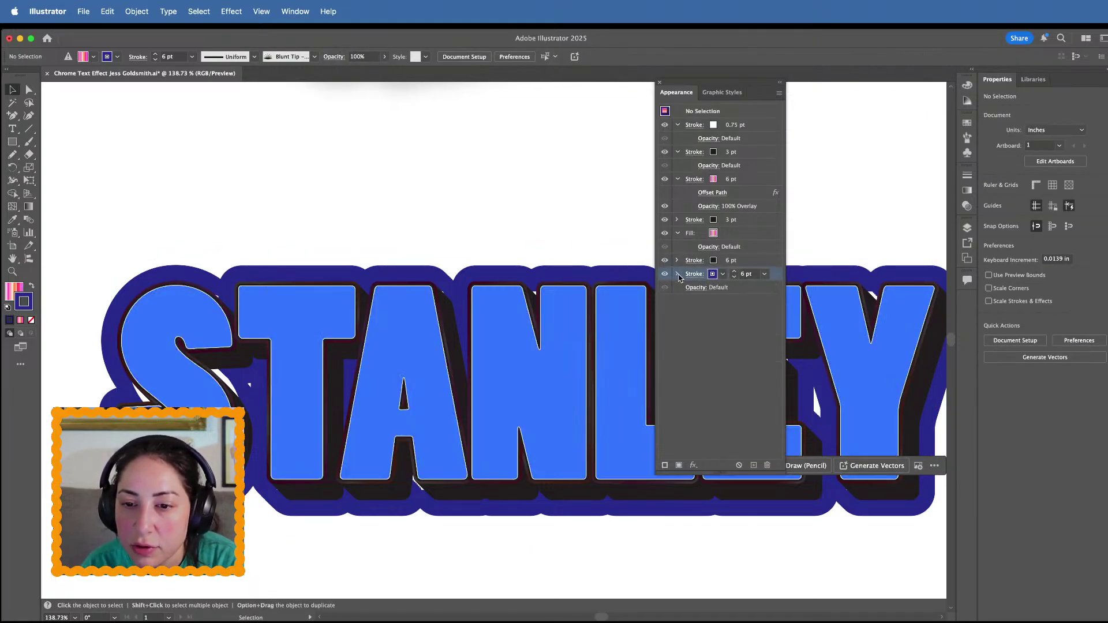
{"action": "left_click", "coordinate": [754, 466]}
{"action": "left_click", "coordinate": [694, 286]}
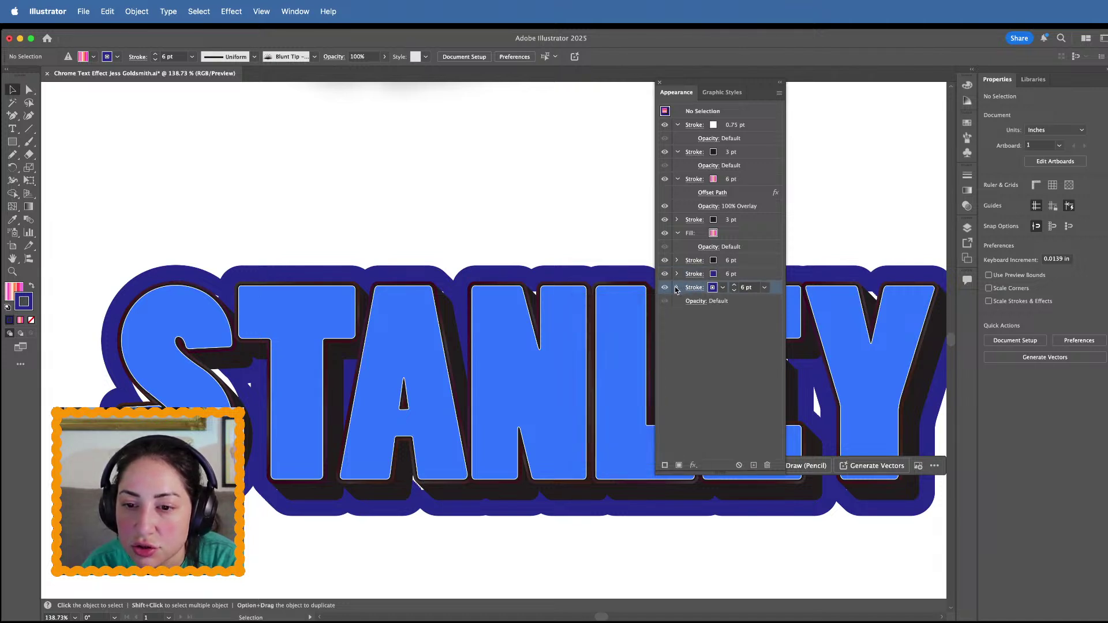
{"action": "left_click", "coordinate": [678, 287]}
{"action": "left_click", "coordinate": [712, 287]}
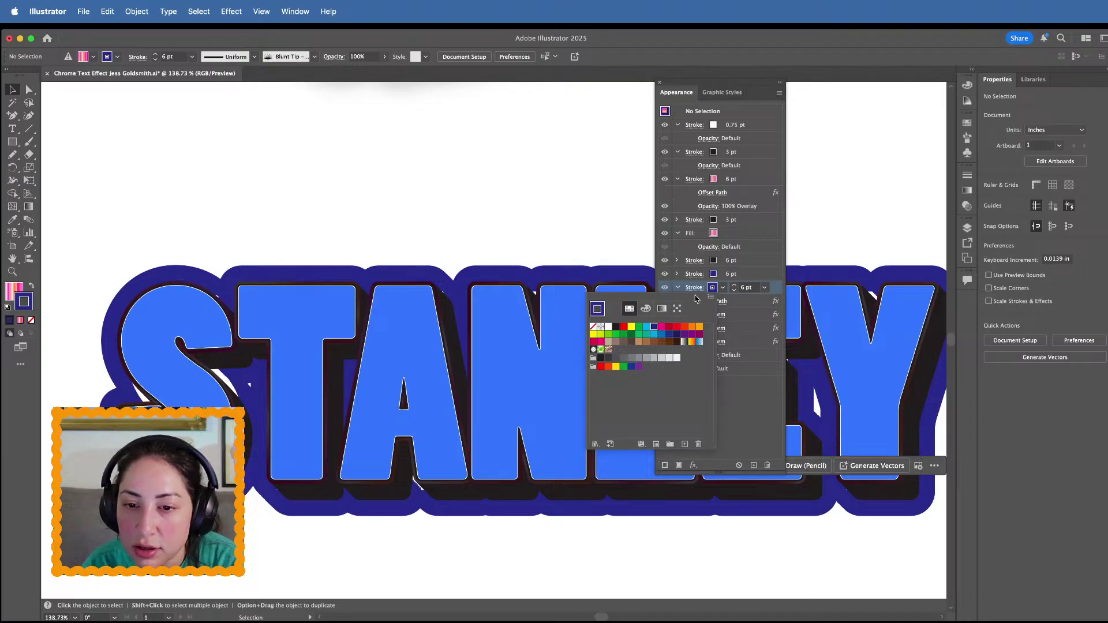
{"action": "left_click", "coordinate": [763, 391]}
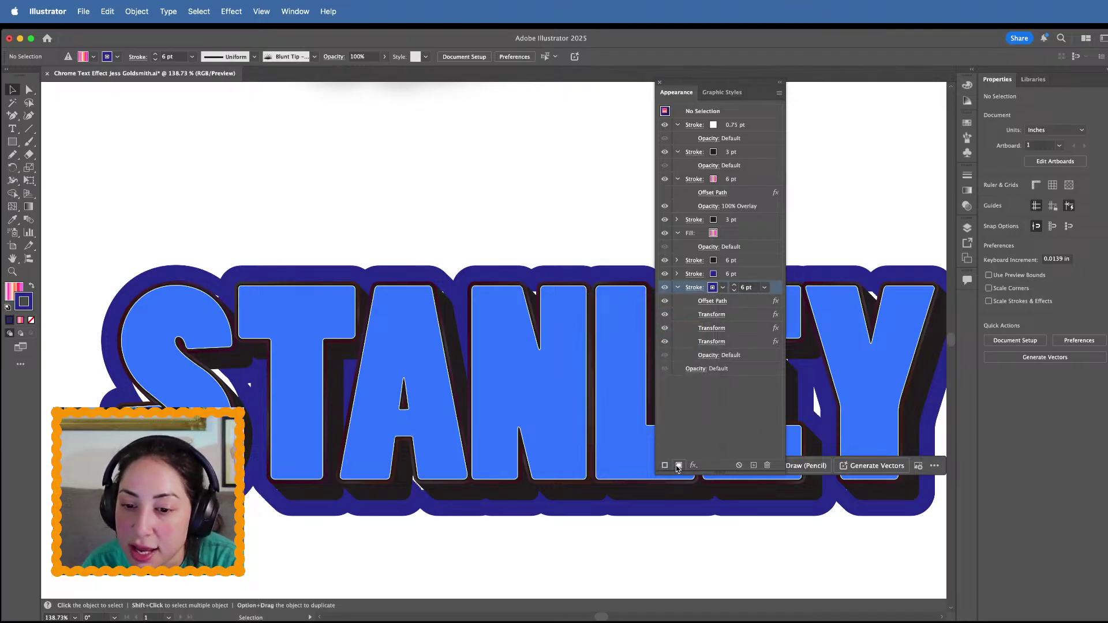
Add a fill beneath the duplicated stroke and move that stroke's Offset Path and Transform effects below the fill
{"action": "left_click", "coordinate": [678, 465]}
{"action": "mouse_move", "coordinate": [756, 295]}
{"action": "left_mouse_down"}
{"action": "mouse_move", "coordinate": [746, 340]}
{"action": "mouse_move", "coordinate": [739, 324]}
{"action": "mouse_move", "coordinate": [756, 304]}
{"action": "mouse_move", "coordinate": [741, 374]}
{"action": "mouse_move", "coordinate": [735, 299]}
{"action": "left_mouse_up"}
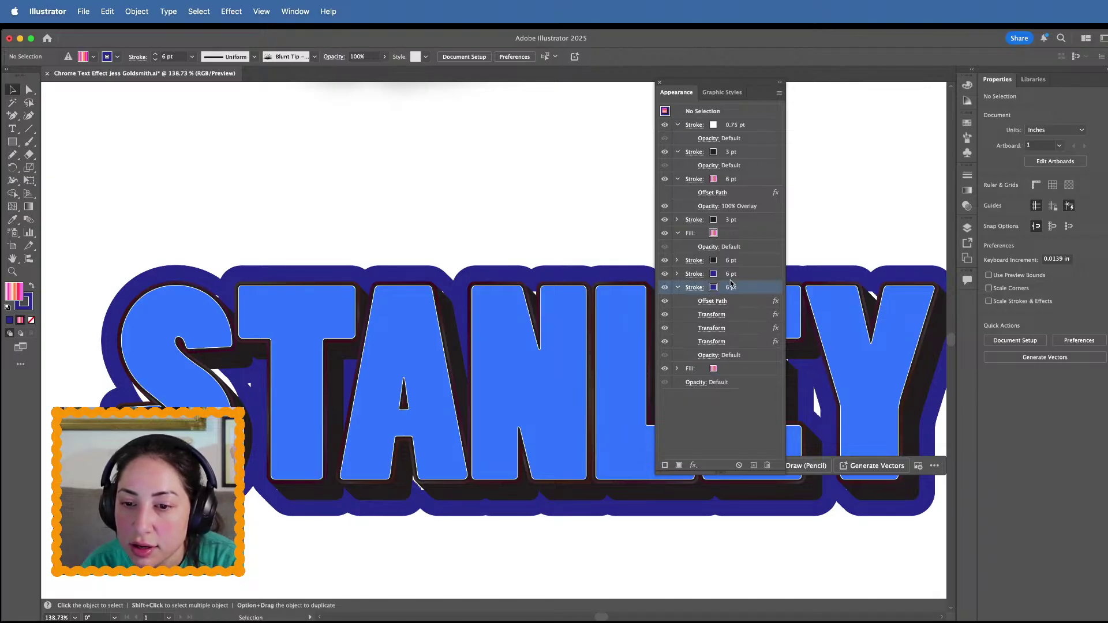
{"action": "left_click", "coordinate": [732, 300]}
{"action": "left_click", "coordinate": [743, 344], "text": "shift"}
{"action": "left_click_drag", "start_coordinate": [743, 345], "coordinate": [725, 374]}
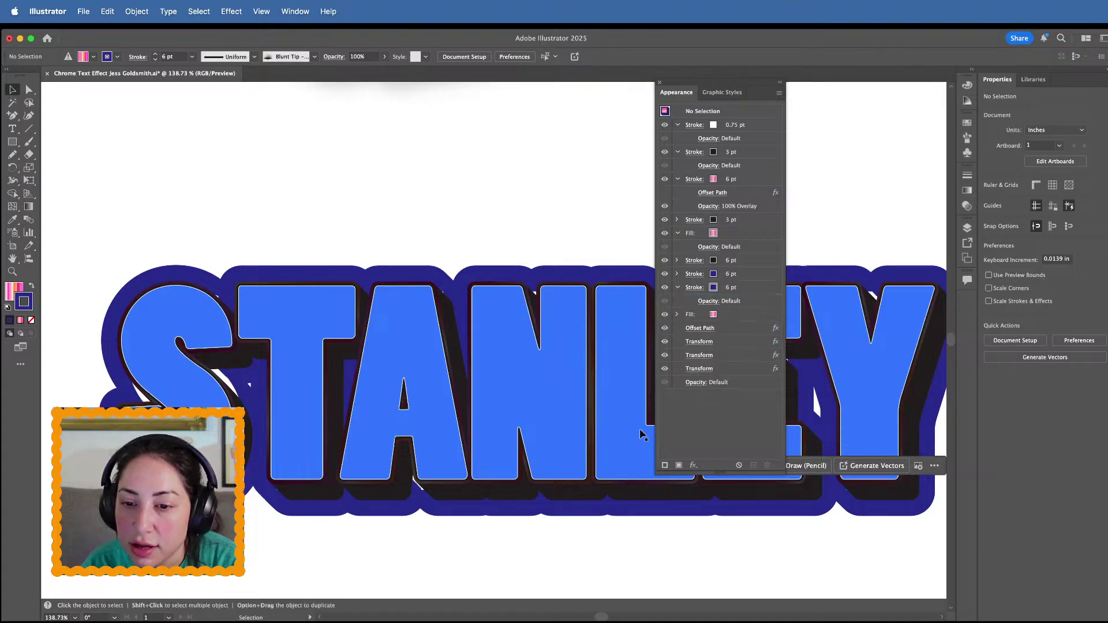
Delete the duplicated dark blue stroke above the new bottom fill
{"action": "left_click", "coordinate": [677, 315]}
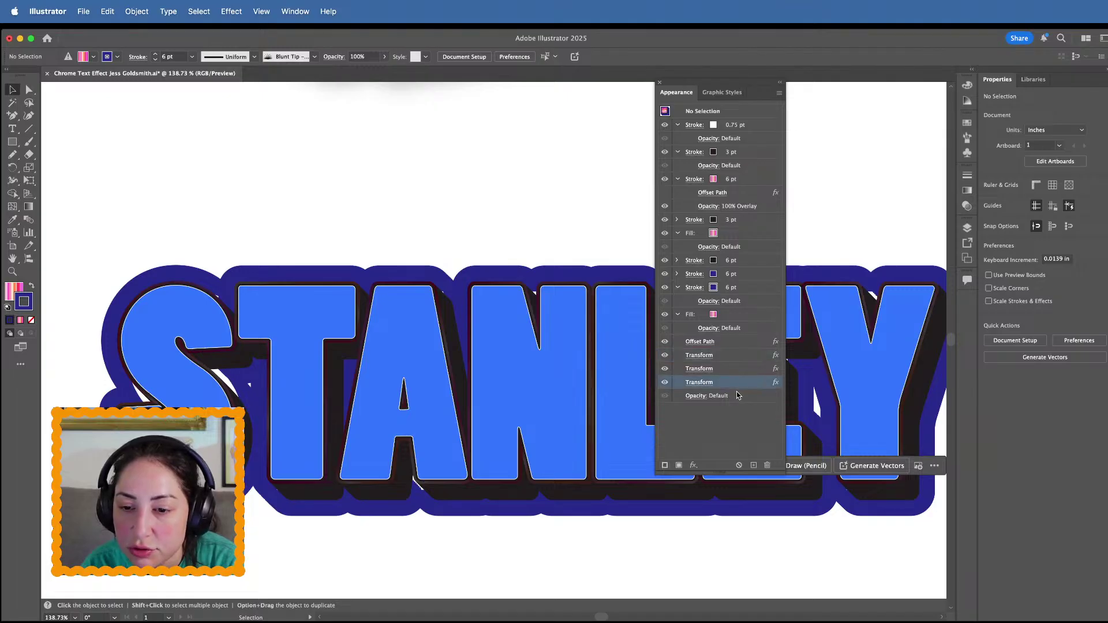
{"action": "left_click", "coordinate": [764, 289]}
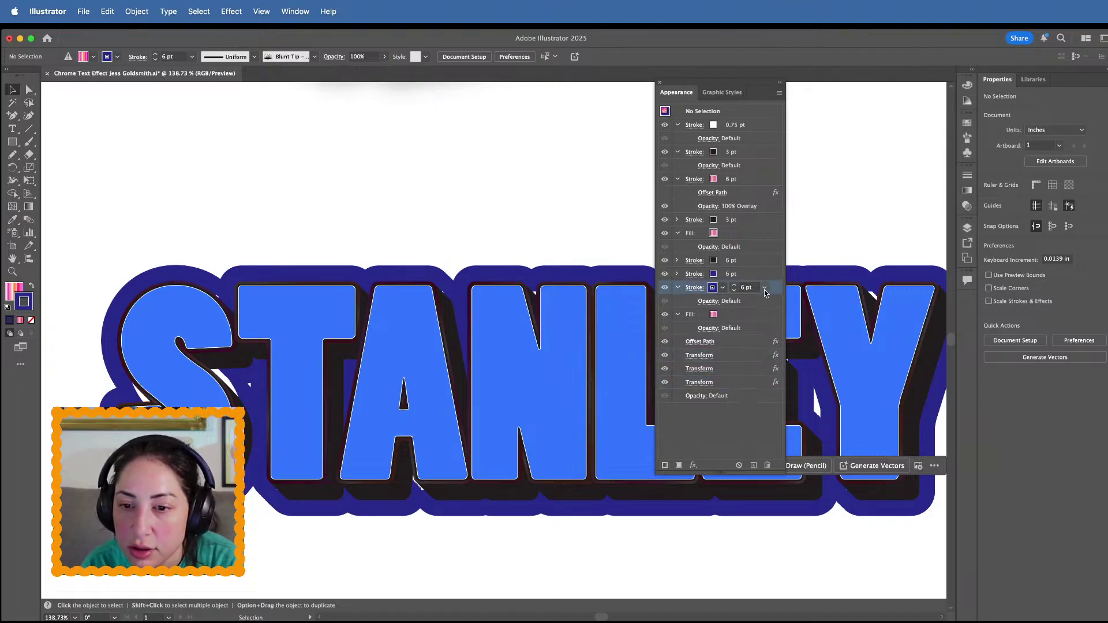
{"action": "left_click", "coordinate": [767, 465]}
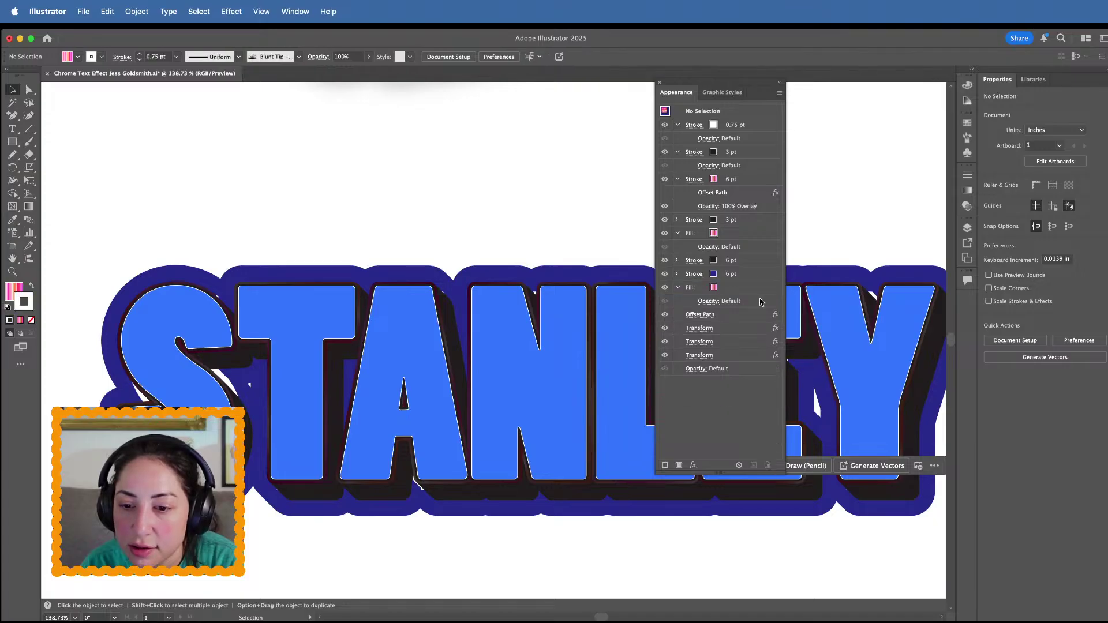
Open the Offset Path effect below the bottom fill and set its offset to 0.2 in
{"action": "left_click", "coordinate": [677, 274]}
{"action": "left_click", "coordinate": [712, 288]}
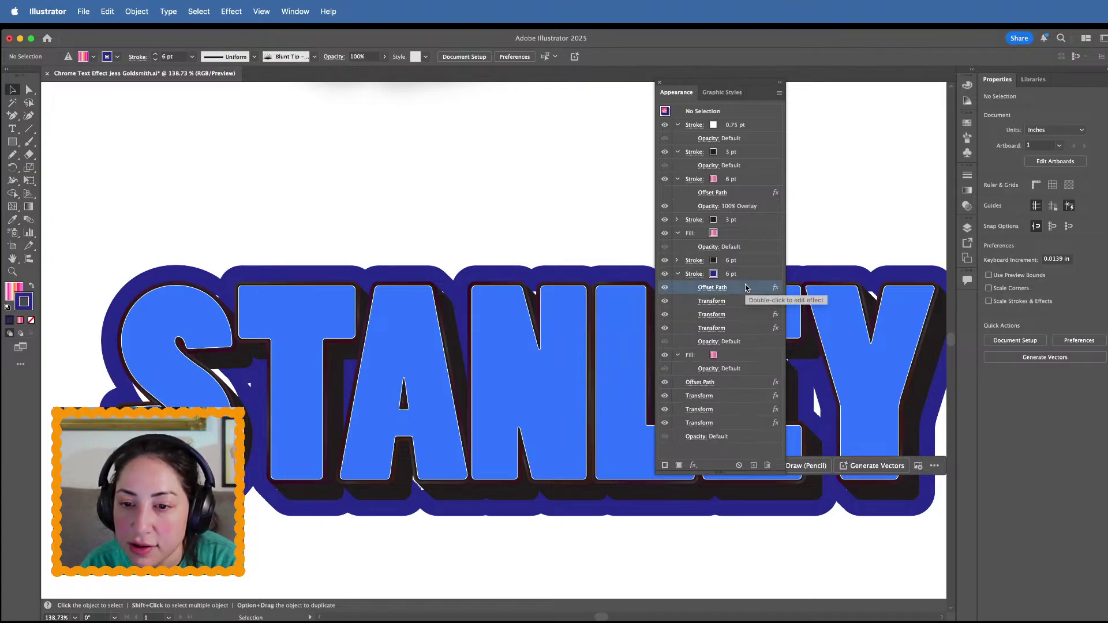
{"action": "left_click", "coordinate": [745, 263]}
{"action": "left_click", "coordinate": [744, 287]}
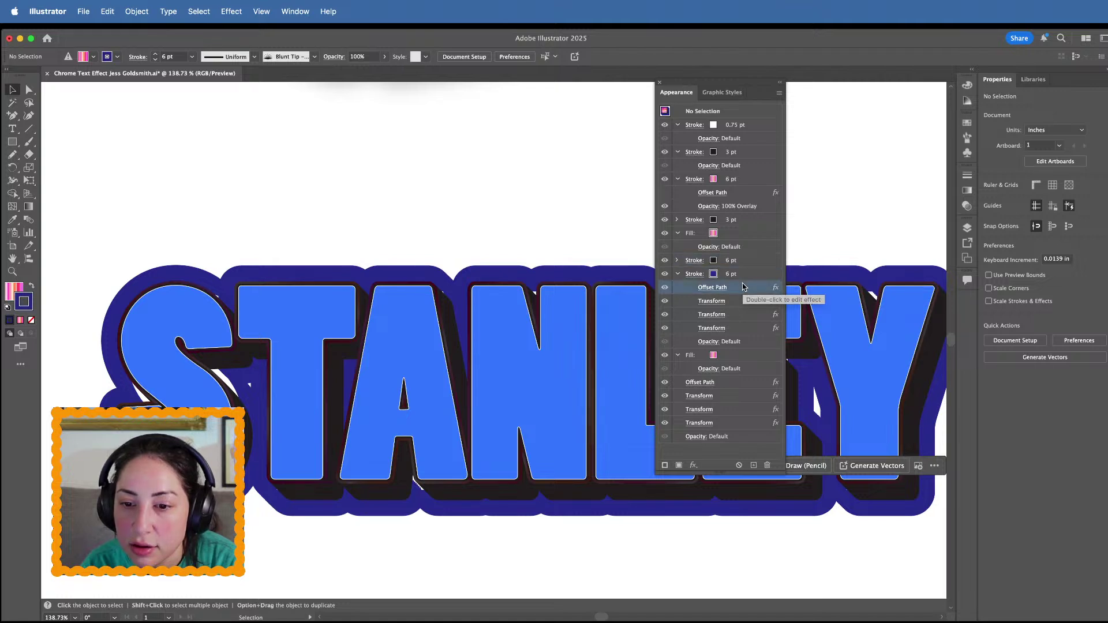
{"action": "left_click", "coordinate": [734, 383]}
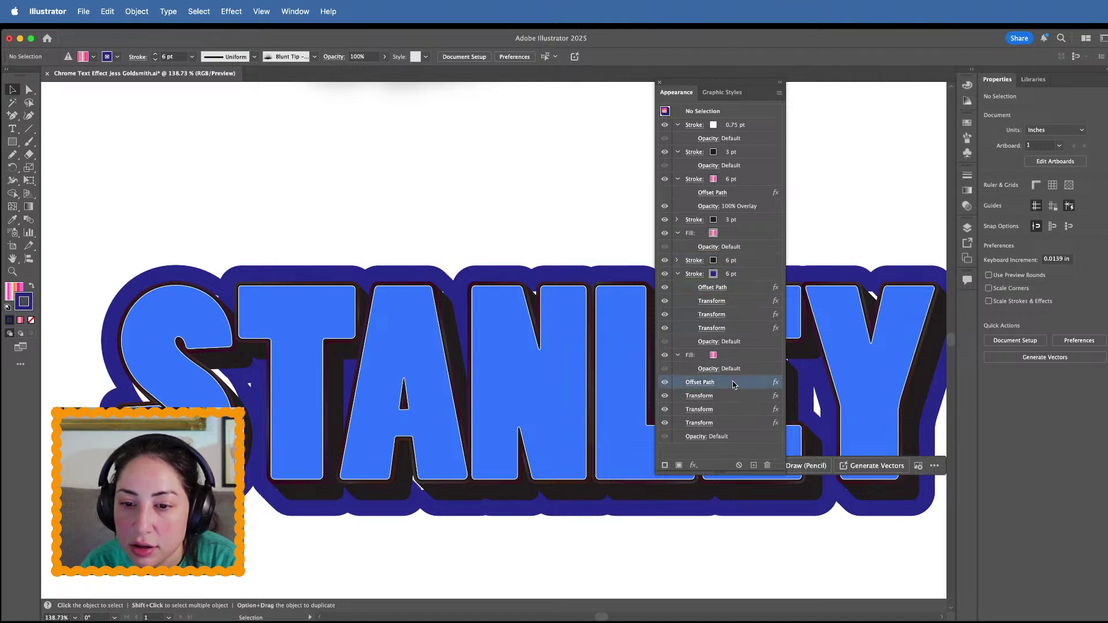
{"action": "left_click", "coordinate": [776, 386]}
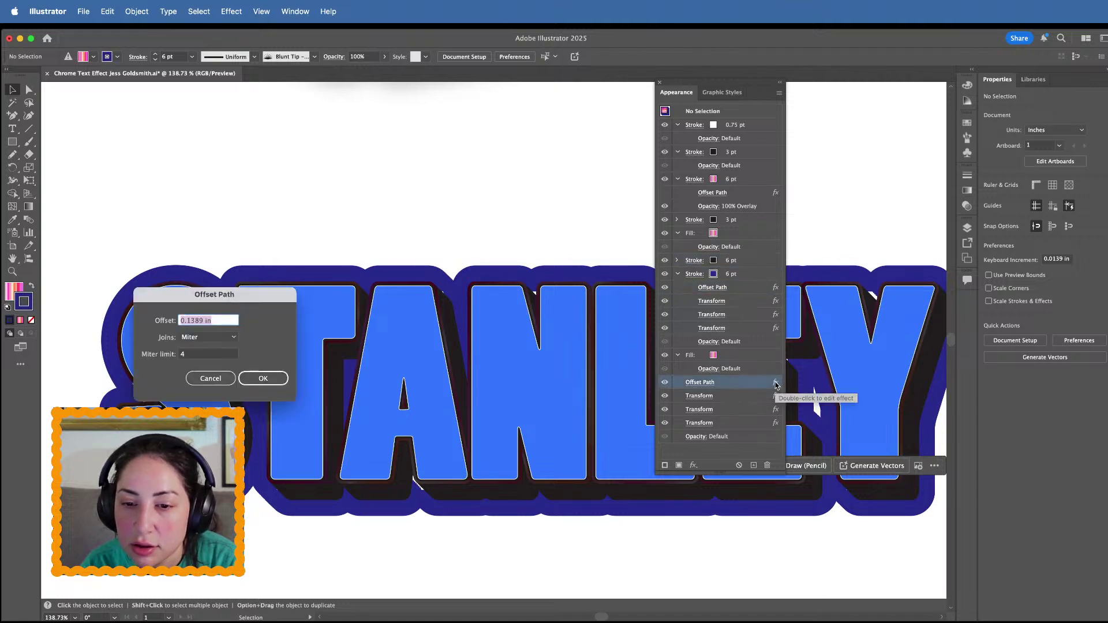
{"action": "left_click", "coordinate": [199, 322]}
{"action": "left_click_drag", "start_coordinate": [189, 320], "coordinate": [232, 320]}
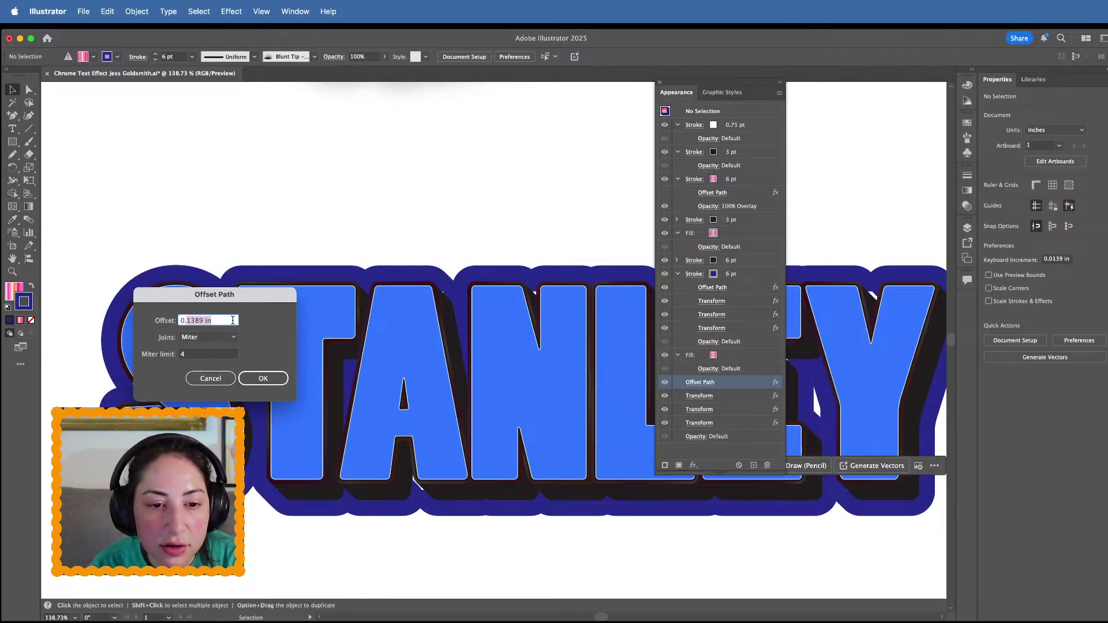
{"action": "type", "text": "2"}
{"action": "left_click", "coordinate": [225, 353]}
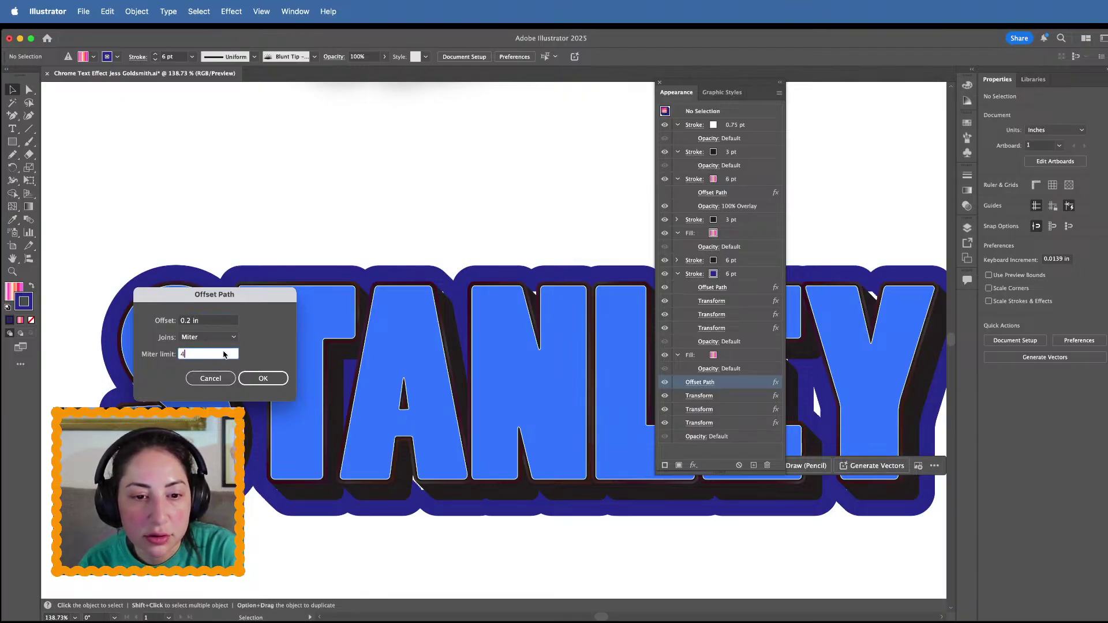
Change that Offset Path effect's offset to 0.6 in and apply it
{"action": "left_click_drag", "start_coordinate": [196, 321], "coordinate": [187, 323]}
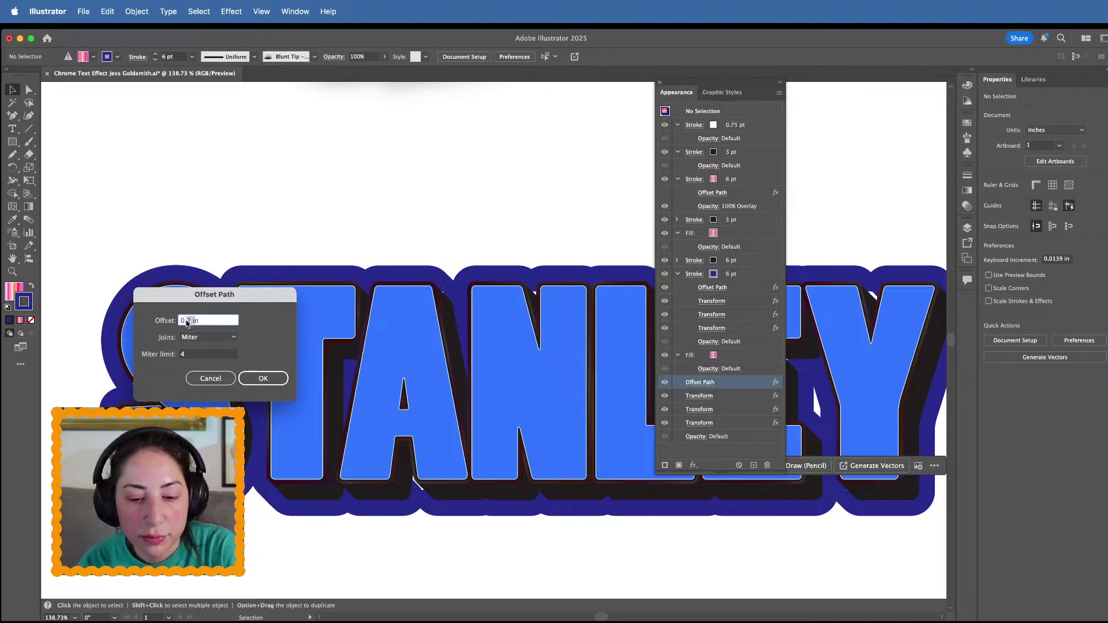
{"action": "type", "text": "6"}
{"action": "left_click", "coordinate": [214, 355]}
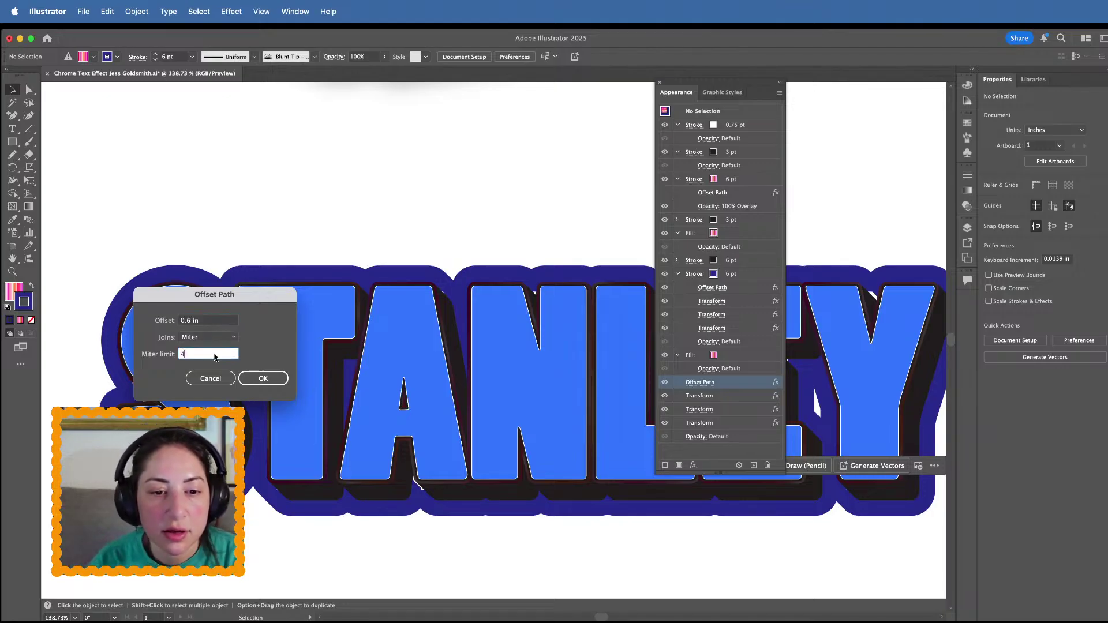
{"action": "left_click", "coordinate": [267, 382]}
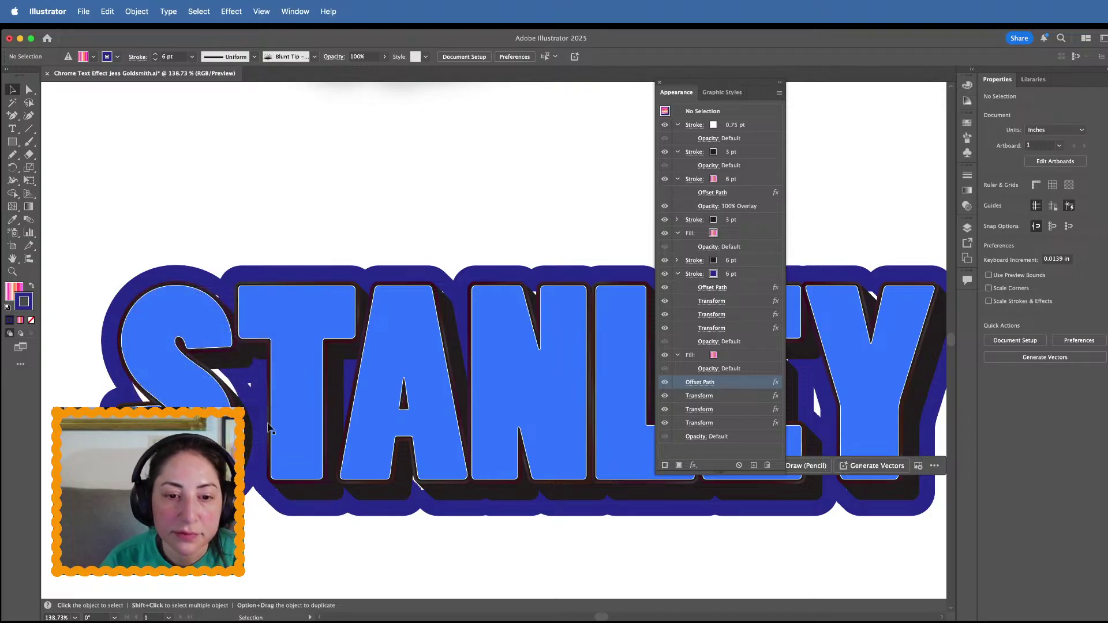
Delete the bottom gradient fill and the standalone Offset Path effect beneath the dark blue stroke
{"action": "left_click", "coordinate": [758, 357]}
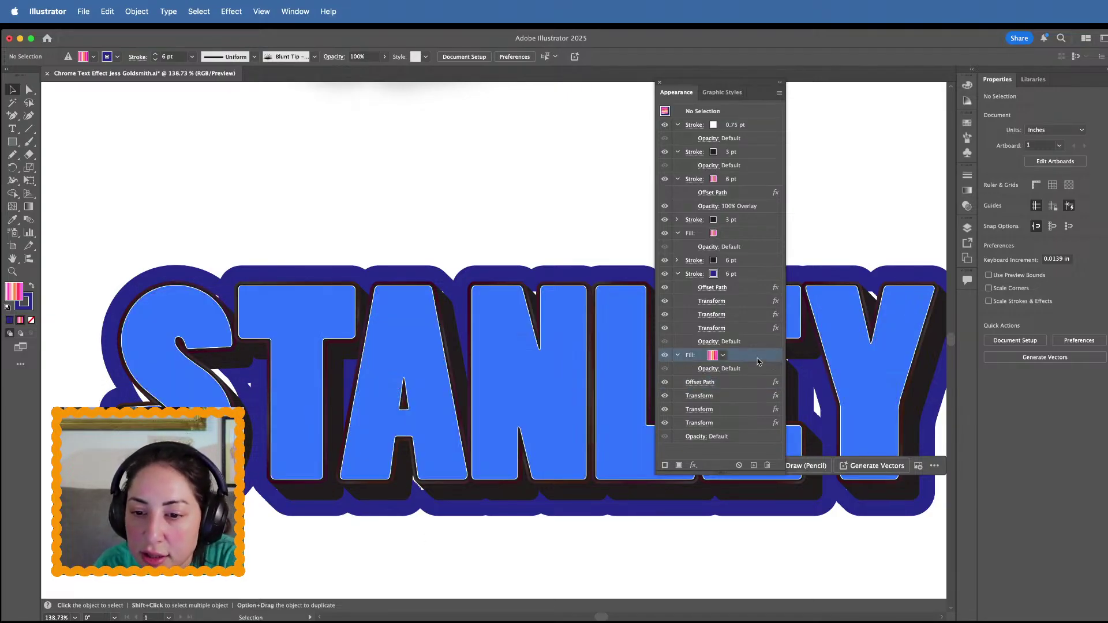
{"action": "left_click", "coordinate": [767, 465]}
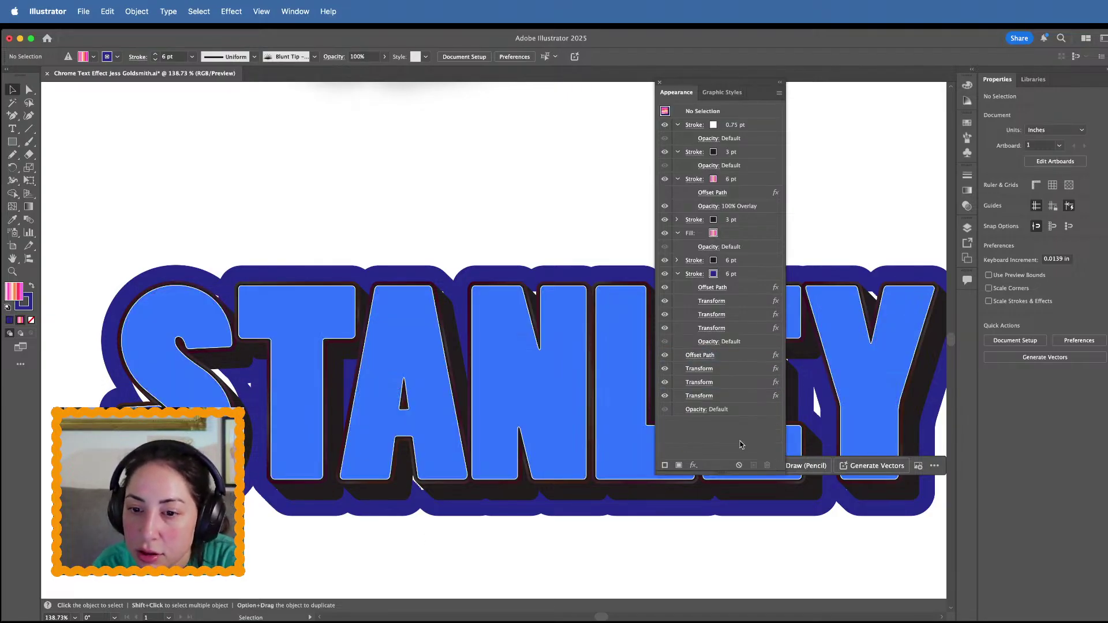
{"action": "left_click", "coordinate": [678, 274]}
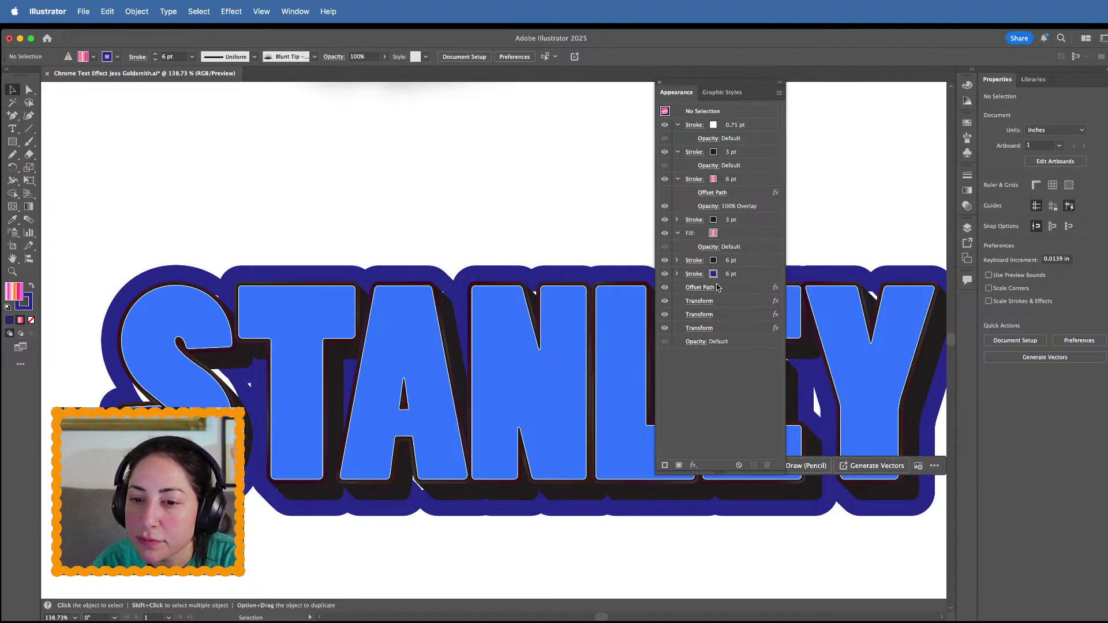
{"action": "left_click", "coordinate": [739, 287]}
{"action": "left_click", "coordinate": [734, 275]}
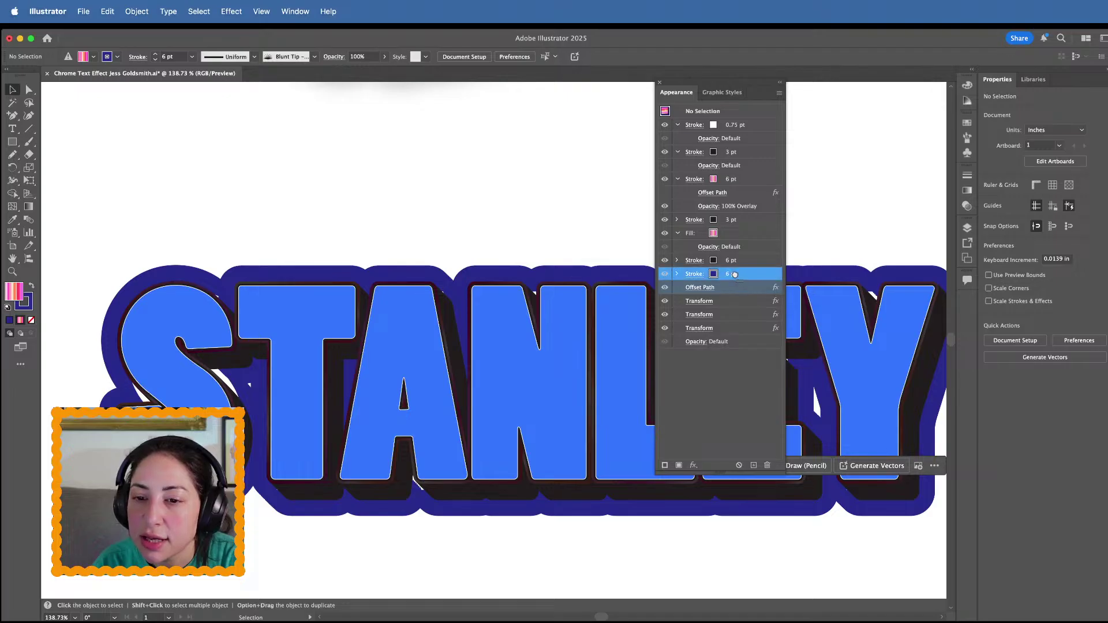
{"action": "key", "text": "BackSpace"}
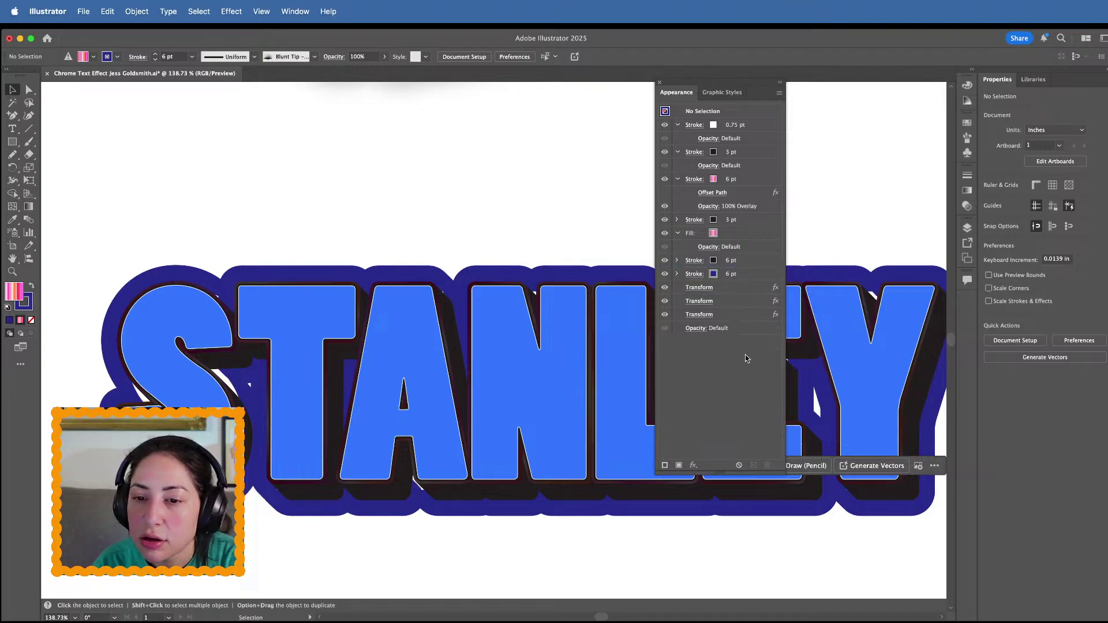
Delete the three standalone Transform effects beneath the dark blue stroke
{"action": "left_click", "coordinate": [721, 327]}
{"action": "left_click", "coordinate": [707, 288]}
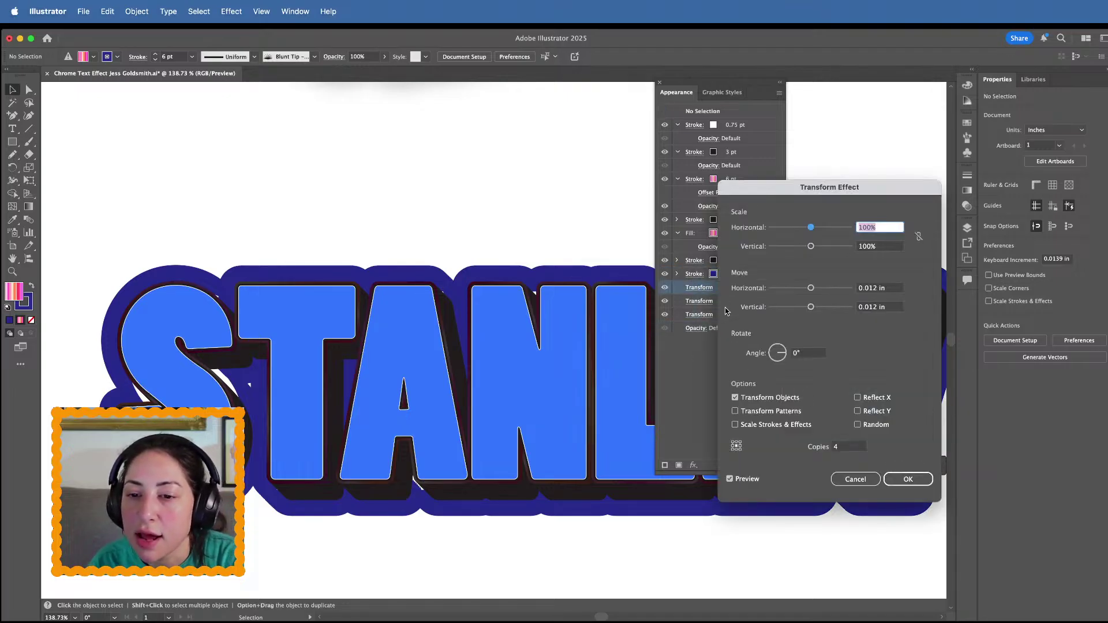
{"action": "left_click", "coordinate": [854, 477]}
{"action": "left_click", "coordinate": [734, 316], "text": "shift"}
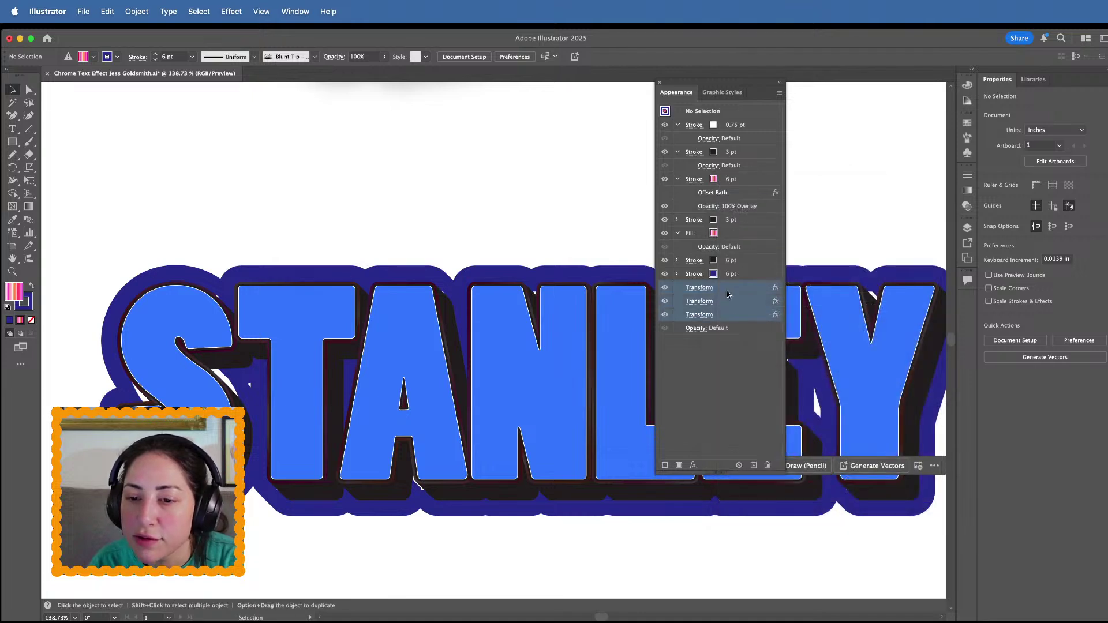
{"action": "key", "text": "BackSpace"}
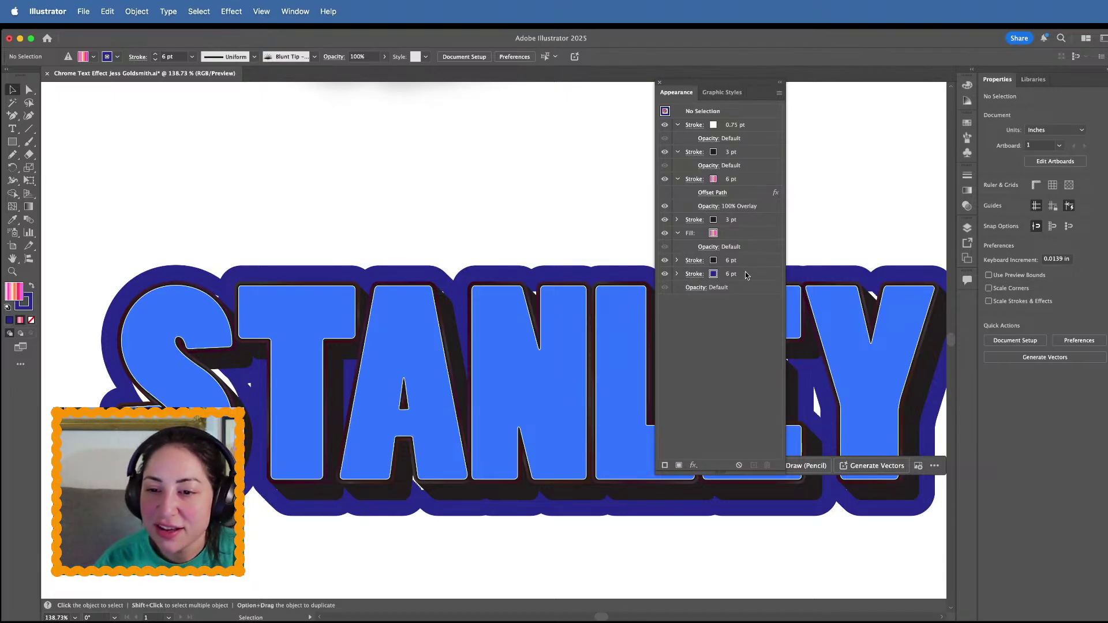
Add a new fill beneath the dark blue stroke at the bottom of the appearance stack and colour it dark blue
{"action": "left_click", "coordinate": [680, 466]}
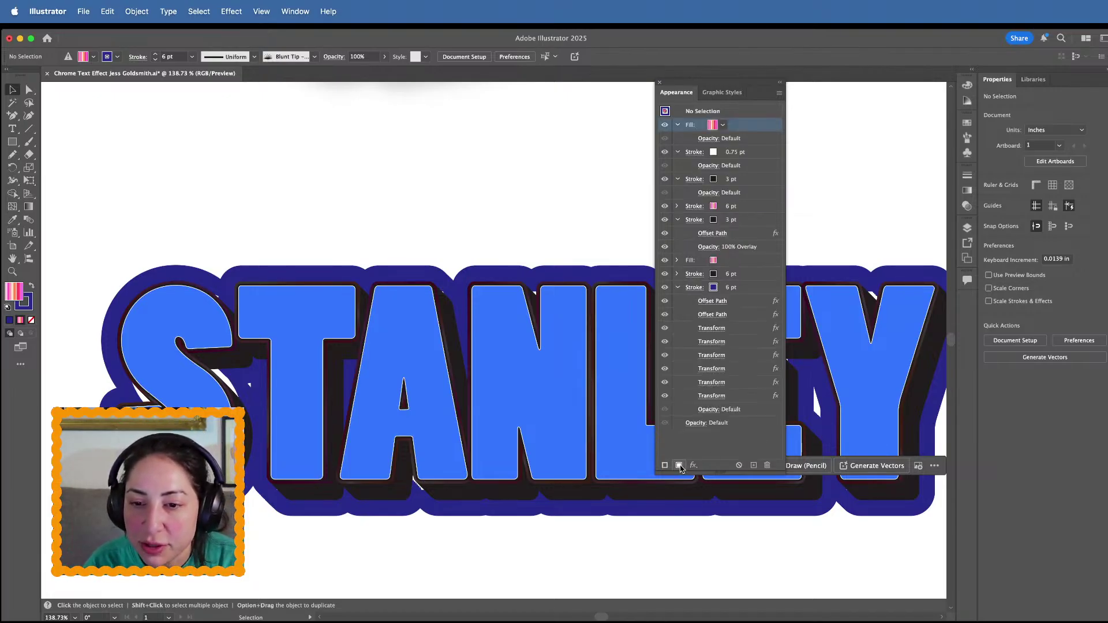
{"action": "left_click_drag", "start_coordinate": [752, 127], "coordinate": [724, 409]}
{"action": "left_click", "coordinate": [713, 288]}
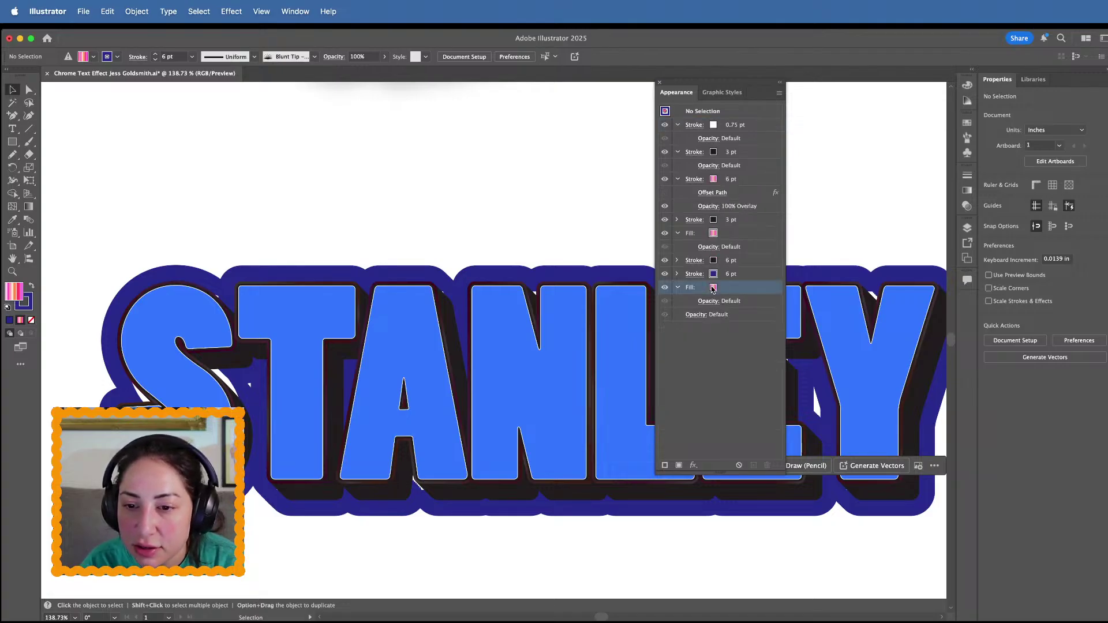
{"action": "left_click", "coordinate": [714, 288]}
{"action": "left_click", "coordinate": [654, 328]}
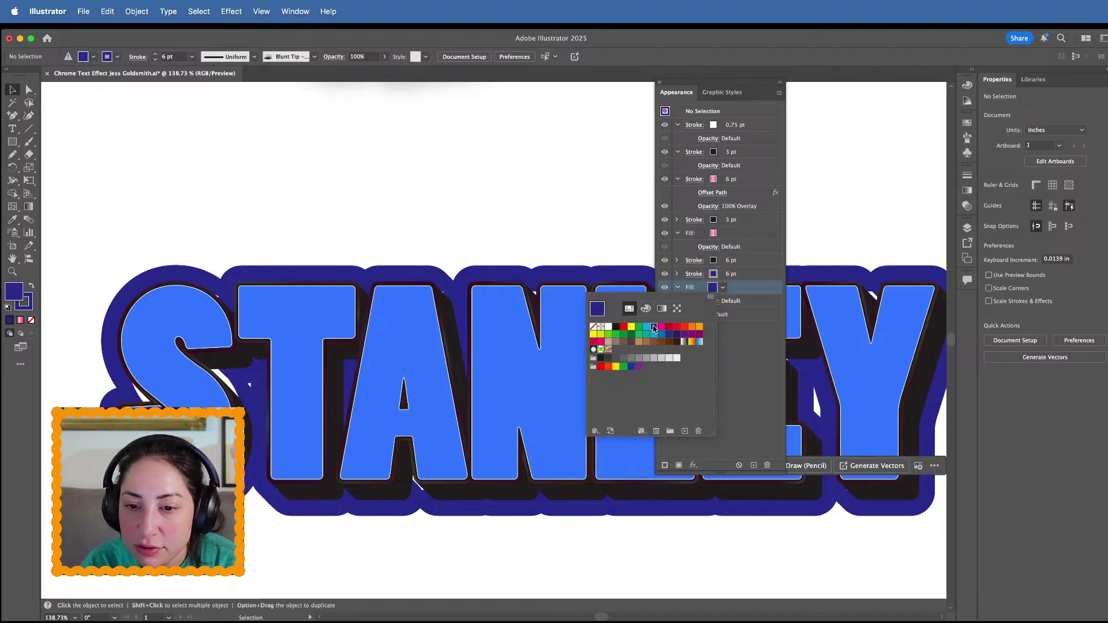
{"action": "left_click", "coordinate": [736, 329]}
Apply an Offset Path effect with an offset of 0.2 in to the dark blue bottom fill
{"action": "left_click", "coordinate": [693, 465]}
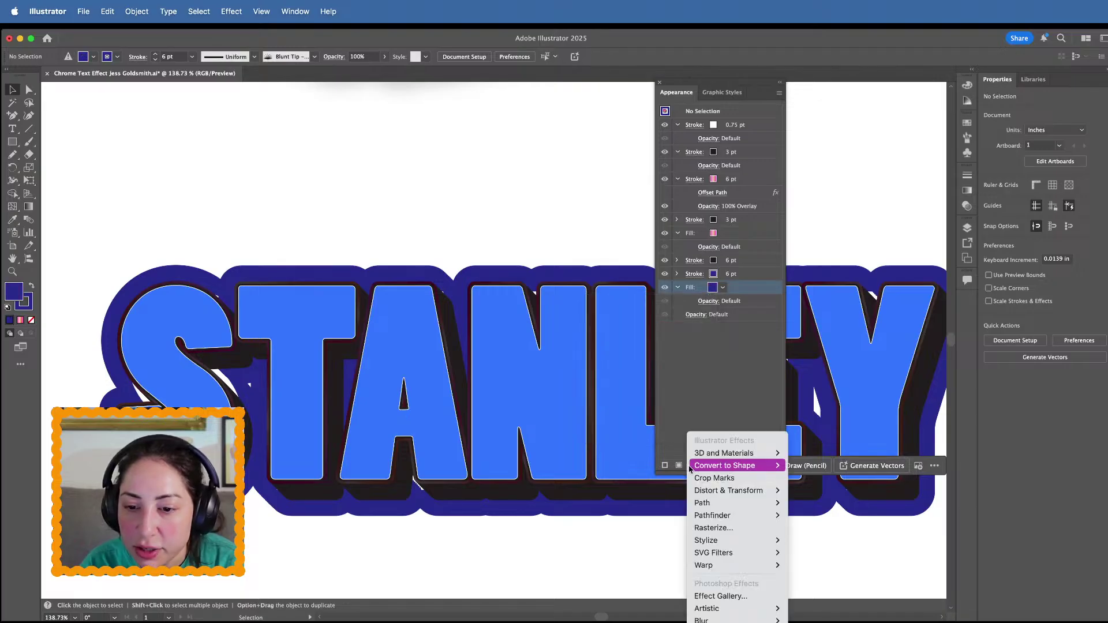
{"action": "mouse_move", "coordinate": [715, 507]}
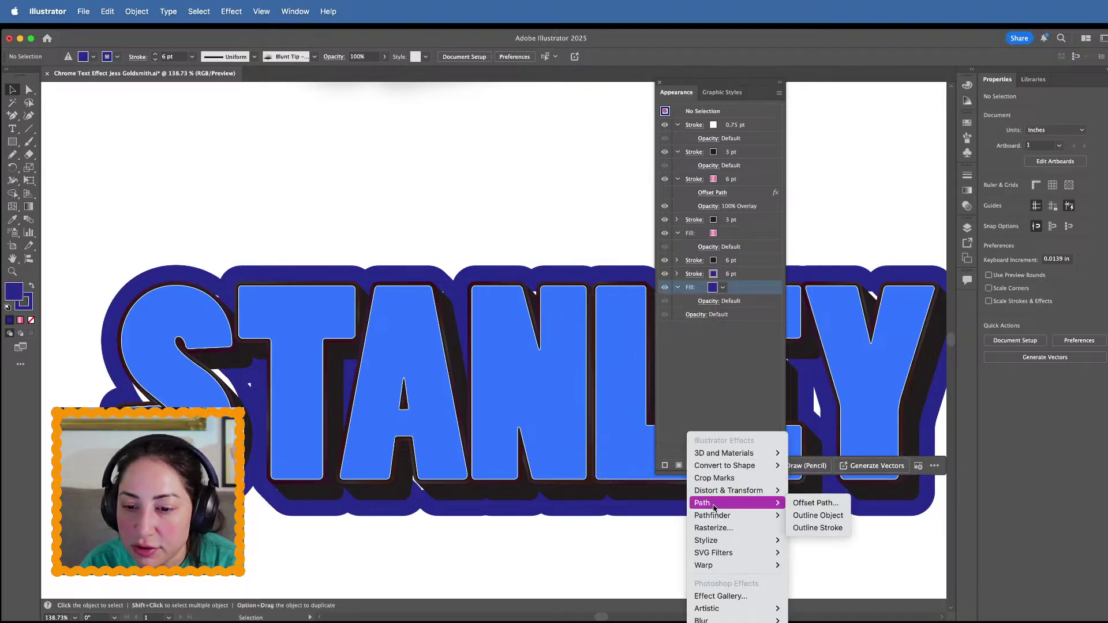
{"action": "left_click", "coordinate": [811, 503]}
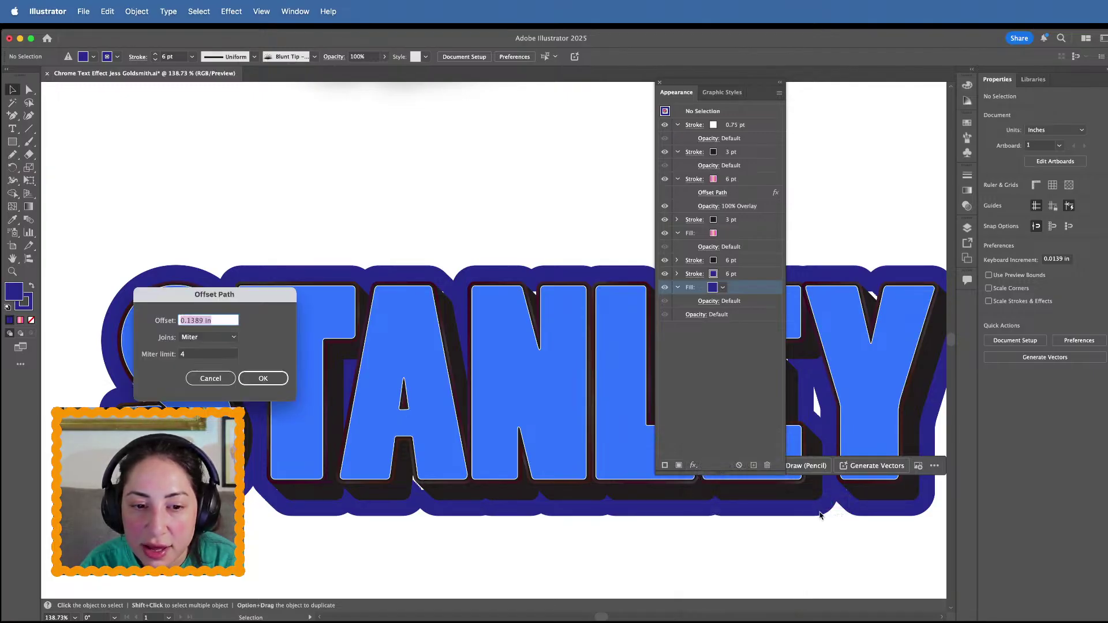
{"action": "type", "text": "2"}
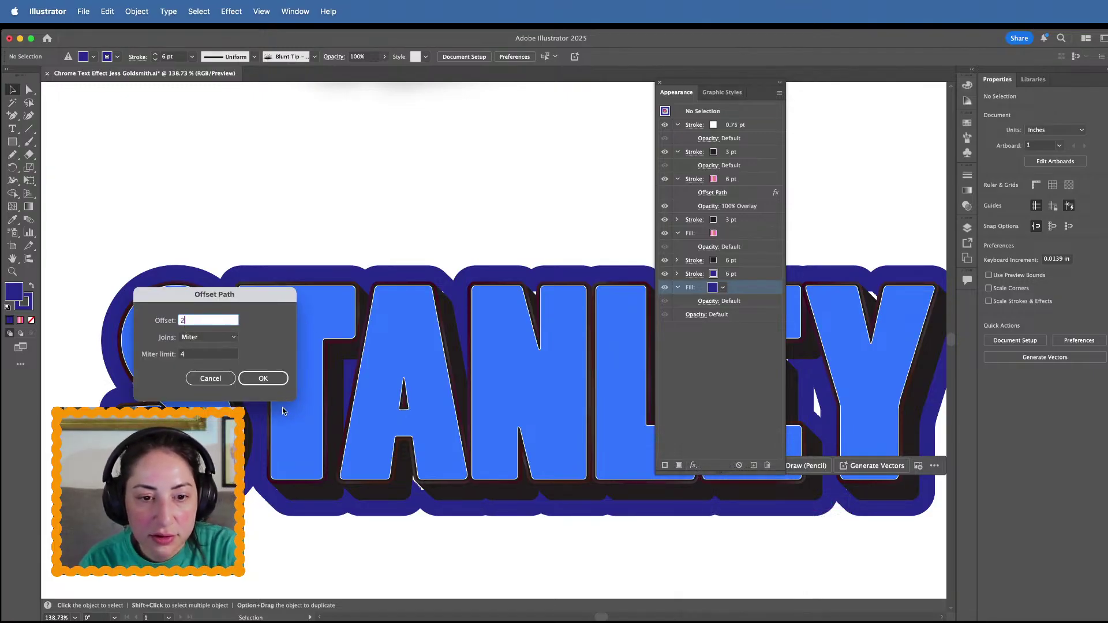
{"action": "left_click", "coordinate": [269, 383]}
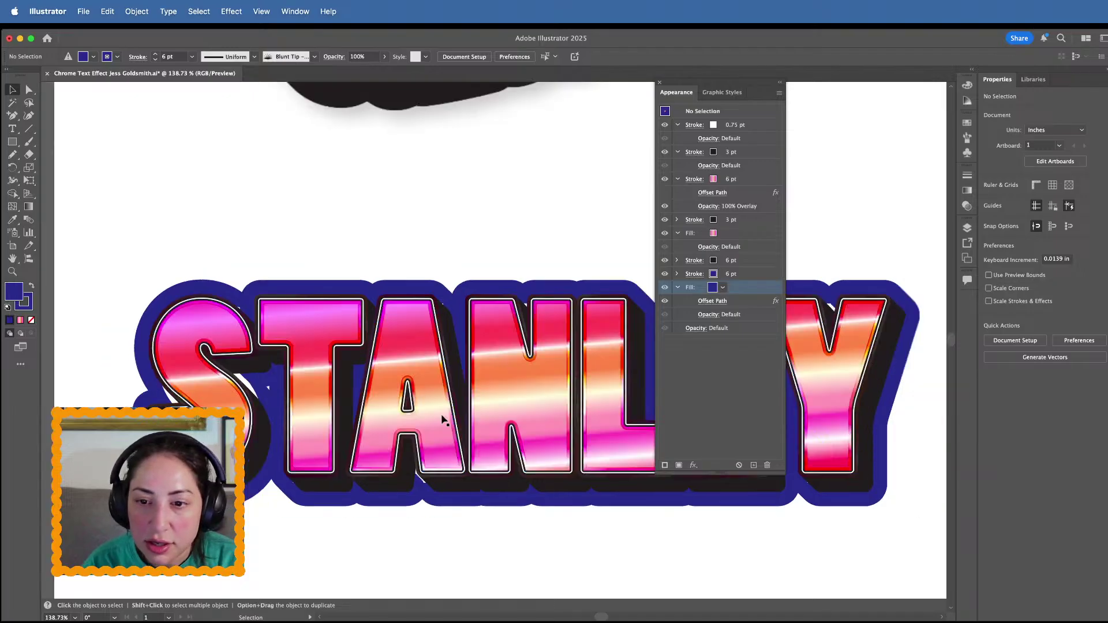
Examine the STANLEY lettering's appearance stack and the effects nested under its dark blue stroke
{"action": "scroll", "coordinate": [444, 420], "scroll_direction": "down", "scroll_amount": 10}
{"action": "left_click", "coordinate": [445, 420]}
{"action": "scroll", "coordinate": [444, 419], "scroll_direction": "up", "scroll_amount": 6}
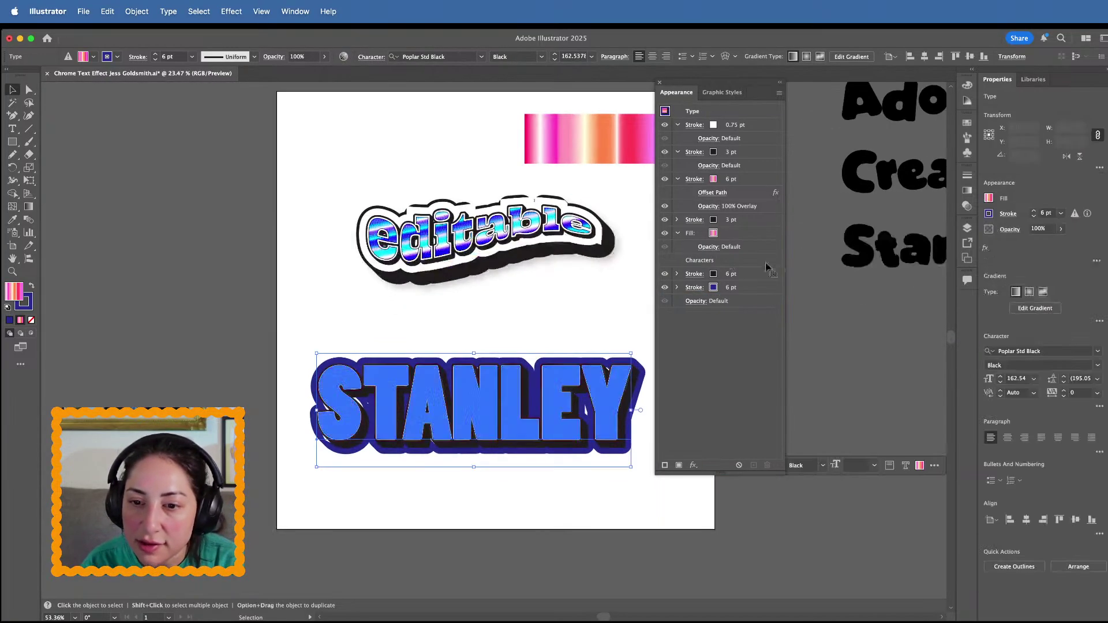
{"action": "left_click", "coordinate": [677, 288]}
{"action": "left_click", "coordinate": [757, 304]}
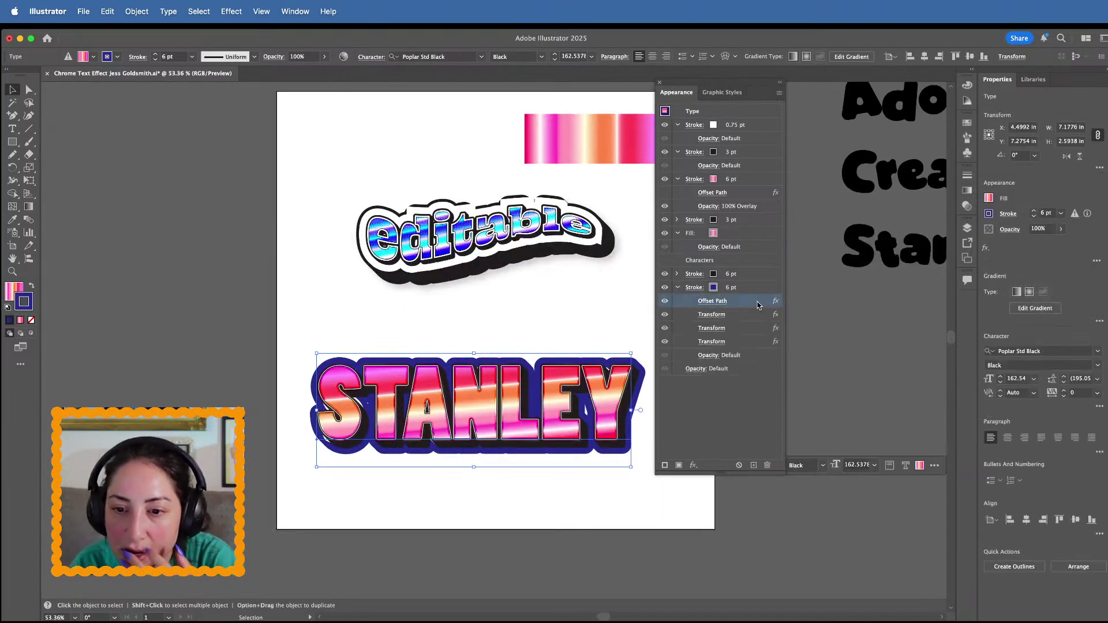
{"action": "left_click", "coordinate": [739, 380]}
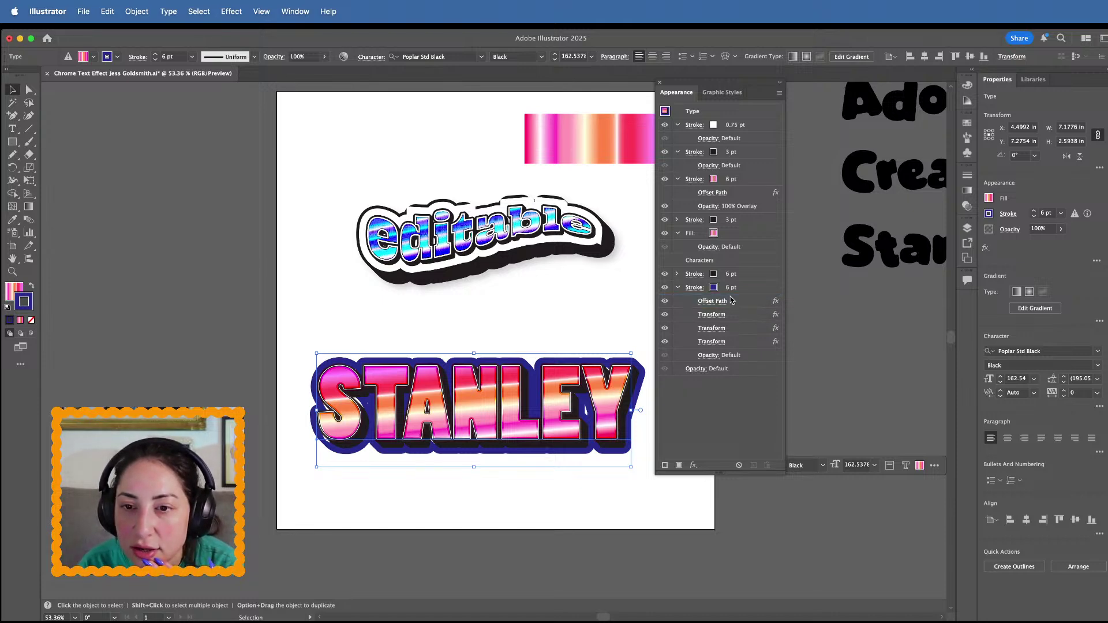
{"action": "left_click", "coordinate": [593, 285]}
{"action": "left_click", "coordinate": [578, 386]}
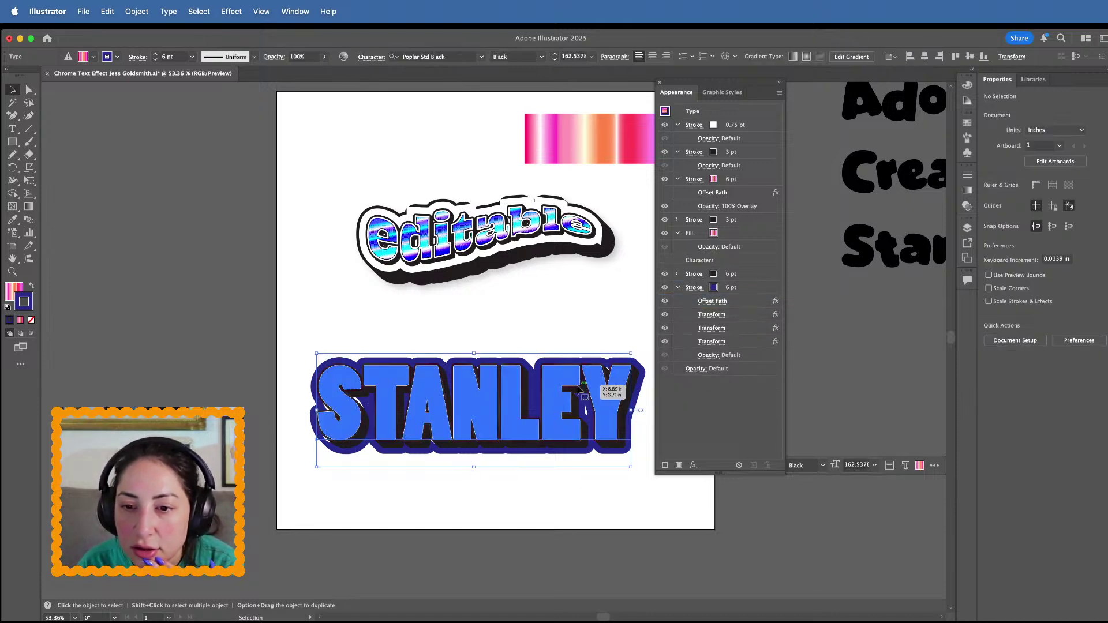
{"action": "scroll", "coordinate": [577, 387], "scroll_direction": "right", "scroll_amount": 3}
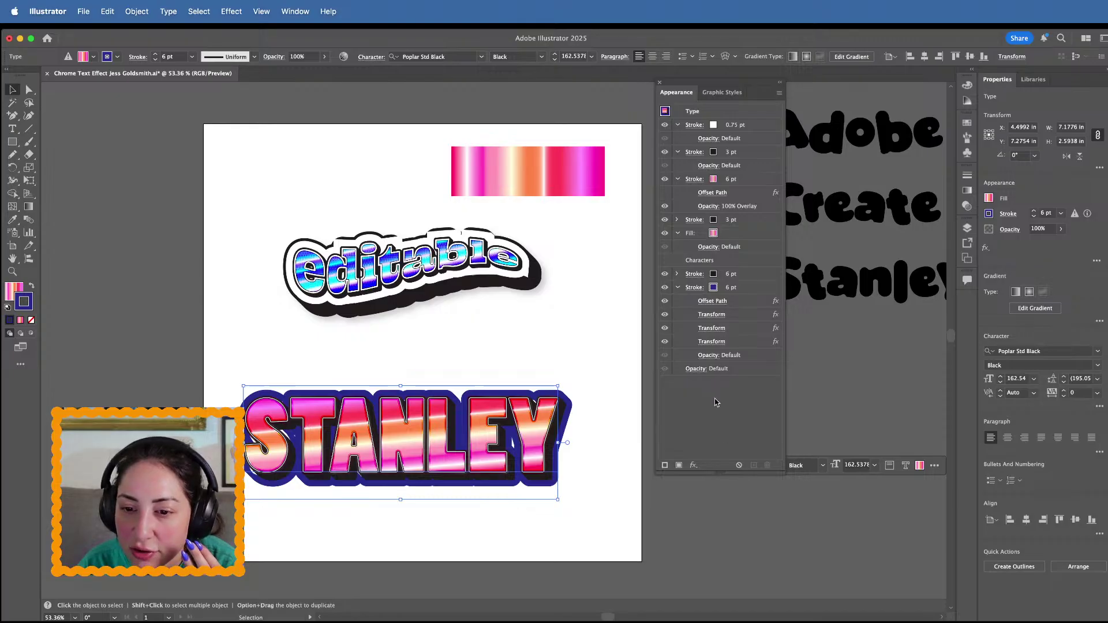
{"action": "left_click", "coordinate": [595, 460]}
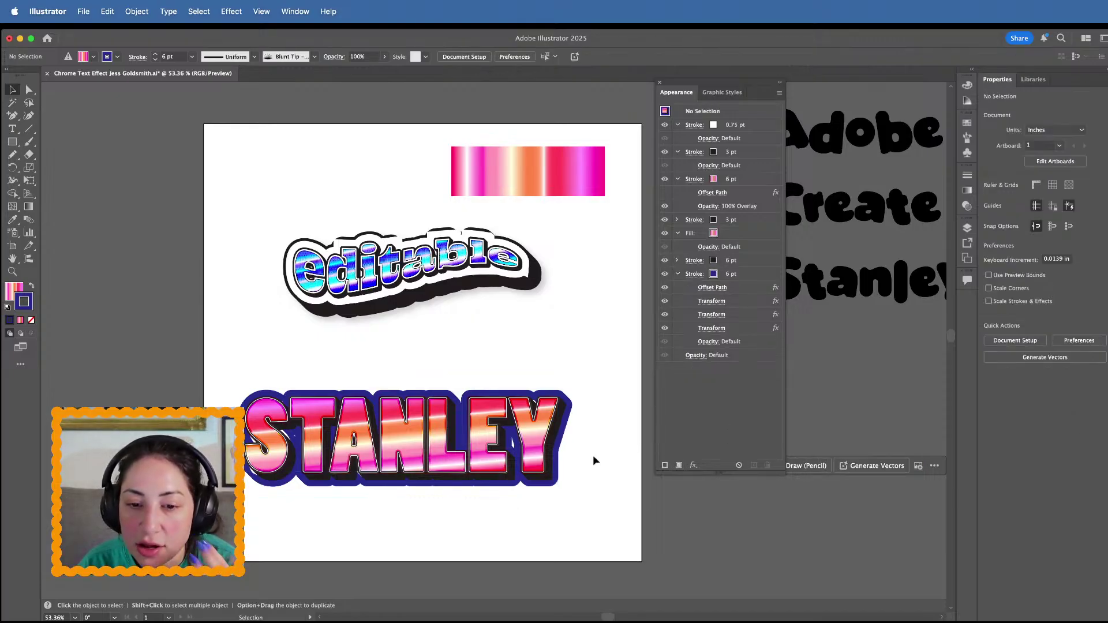
Duplicate the STANLEY lettering's dark blue stroke together with its effects and colour the lower copy red
{"action": "left_click", "coordinate": [539, 474]}
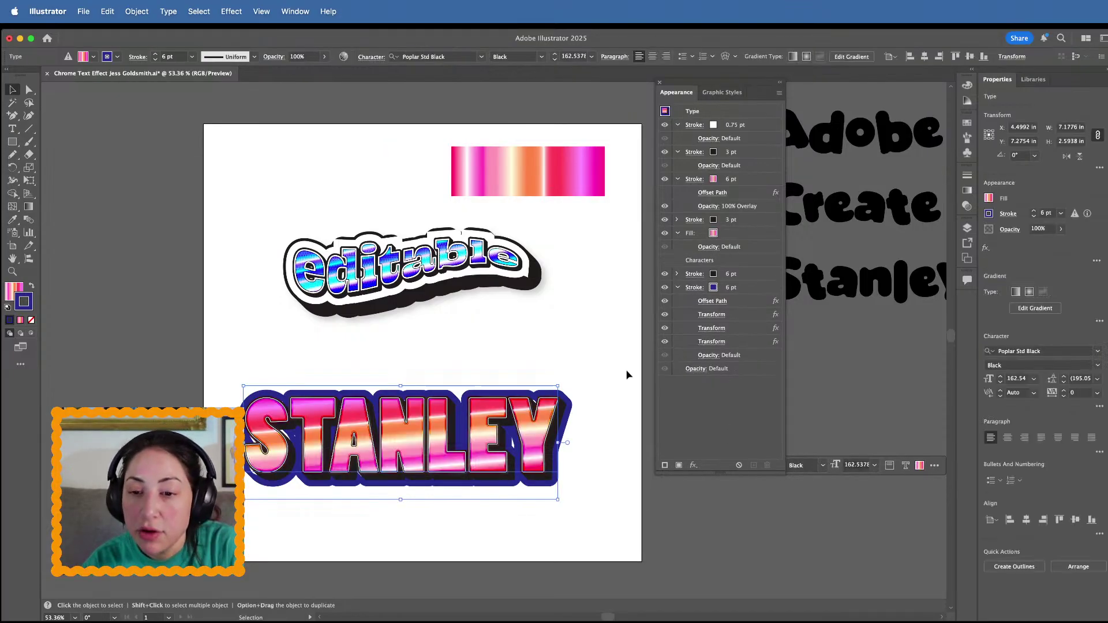
{"action": "left_click", "coordinate": [679, 289]}
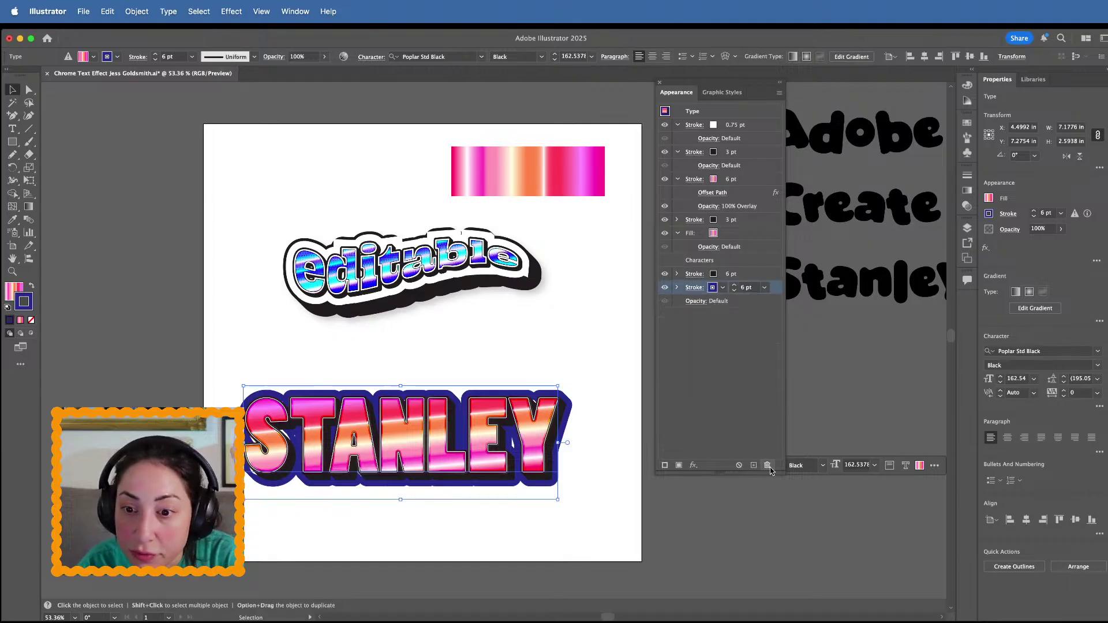
{"action": "left_click", "coordinate": [753, 465]}
{"action": "left_click", "coordinate": [713, 301]}
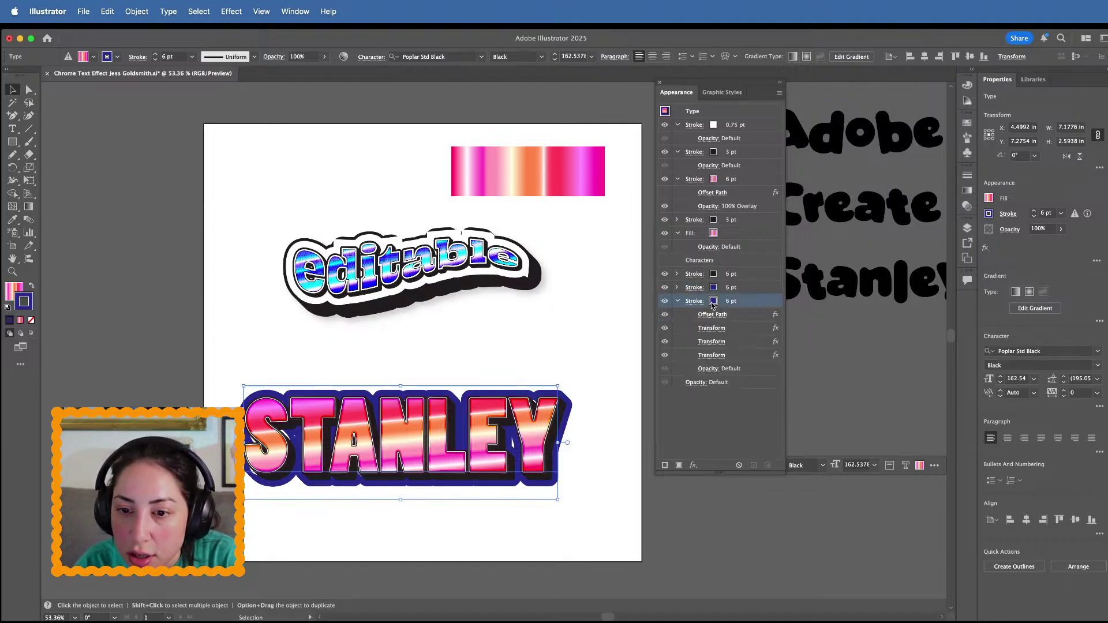
{"action": "left_click", "coordinate": [713, 301]}
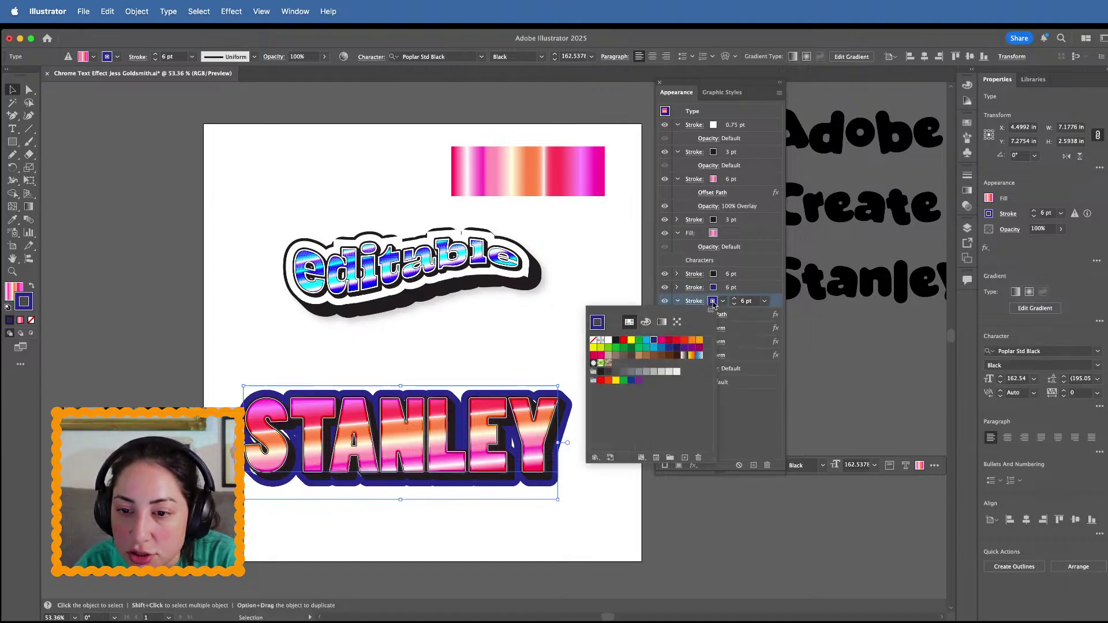
{"action": "left_click", "coordinate": [623, 340]}
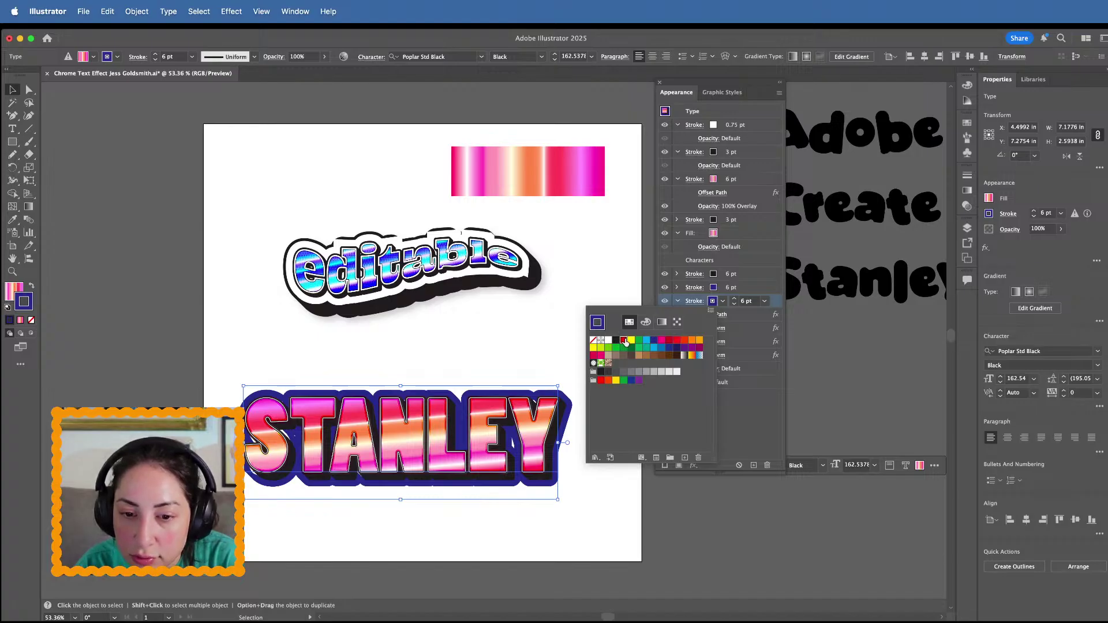
Increase the red stroke's weight to 9 pt so it extends past the dark blue stroke
{"action": "left_click", "coordinate": [734, 299]}
{"action": "left_click", "coordinate": [734, 299]}
{"action": "left_click", "coordinate": [734, 298]}
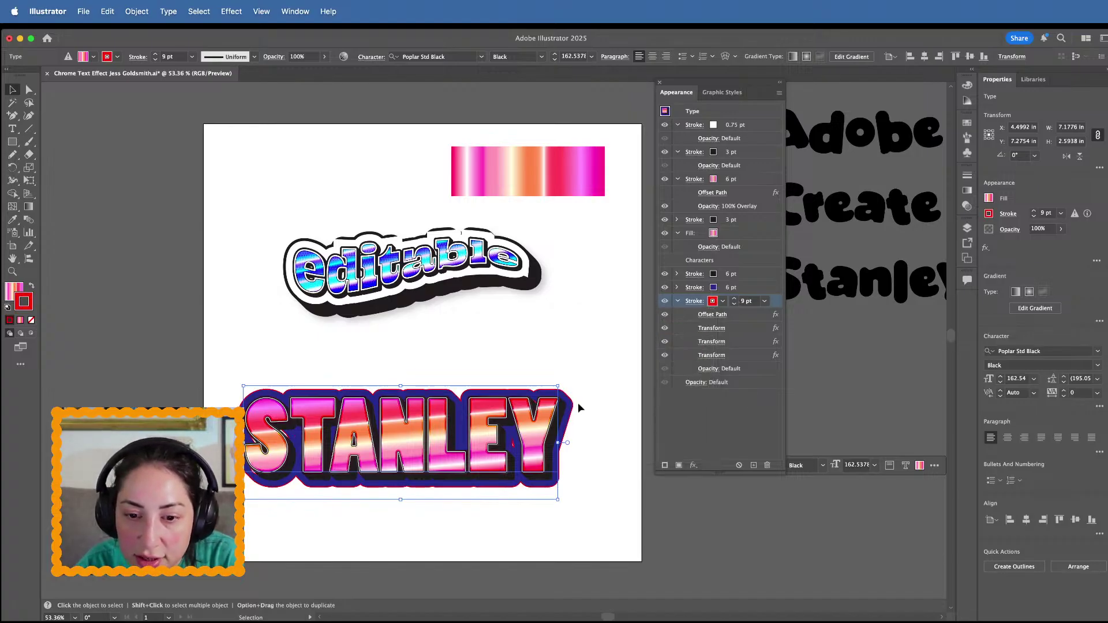
{"action": "scroll", "coordinate": [577, 403], "scroll_direction": "up", "scroll_amount": 3}
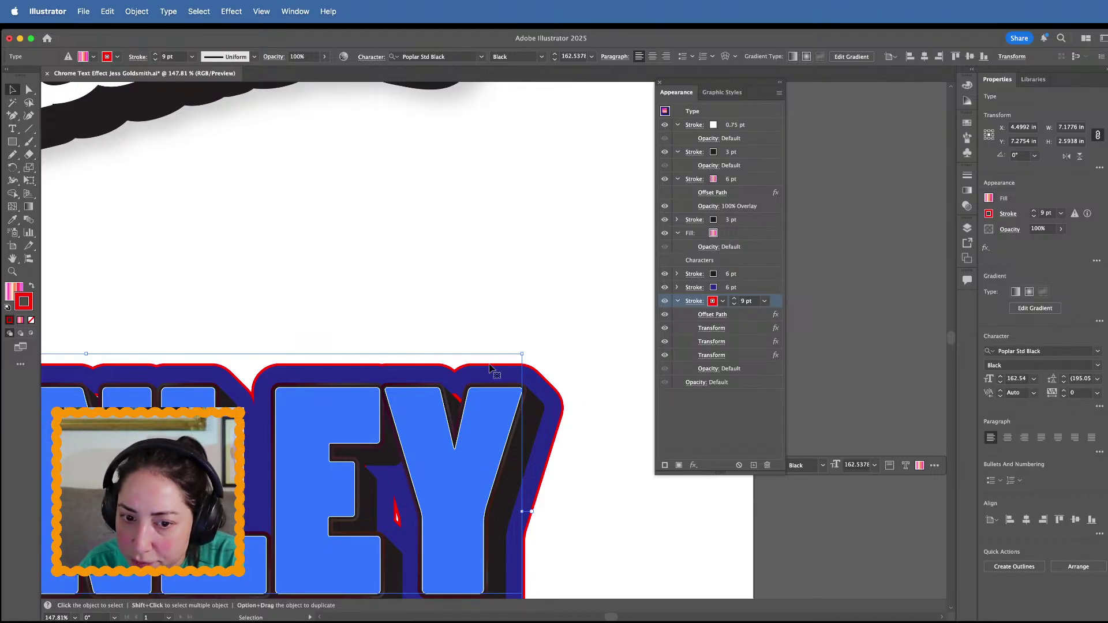
{"action": "scroll", "coordinate": [489, 369], "scroll_direction": "down", "scroll_amount": 3}
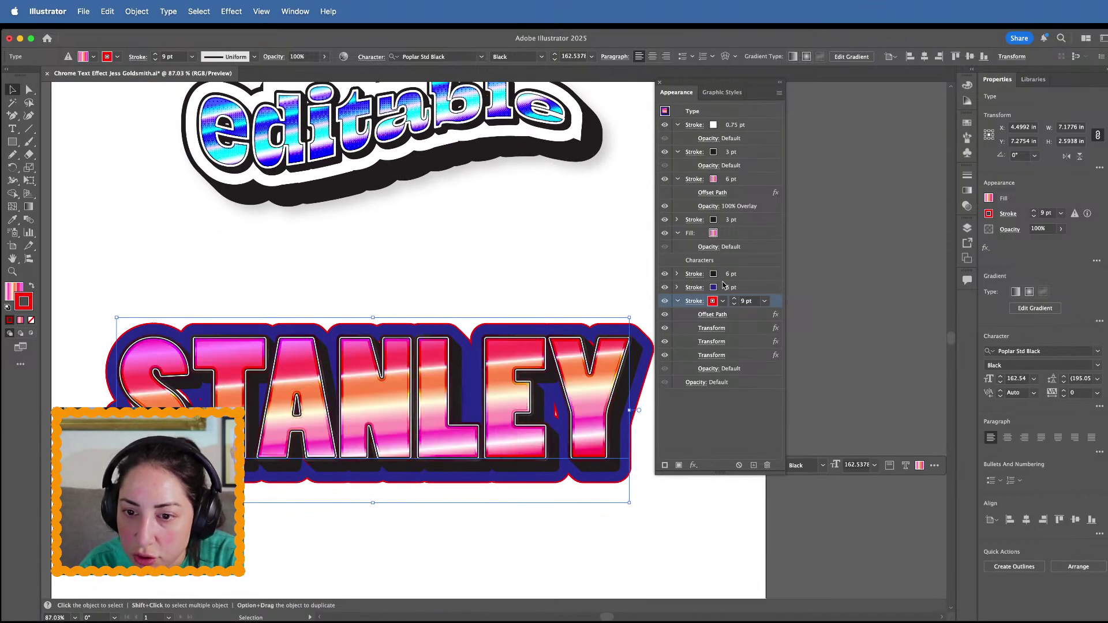
Try thinning the dark blue stroke to 1 pt and restore its weight to 6 pt
{"action": "left_click", "coordinate": [716, 288]}
{"action": "left_click", "coordinate": [735, 291]}
{"action": "left_click", "coordinate": [734, 290]}
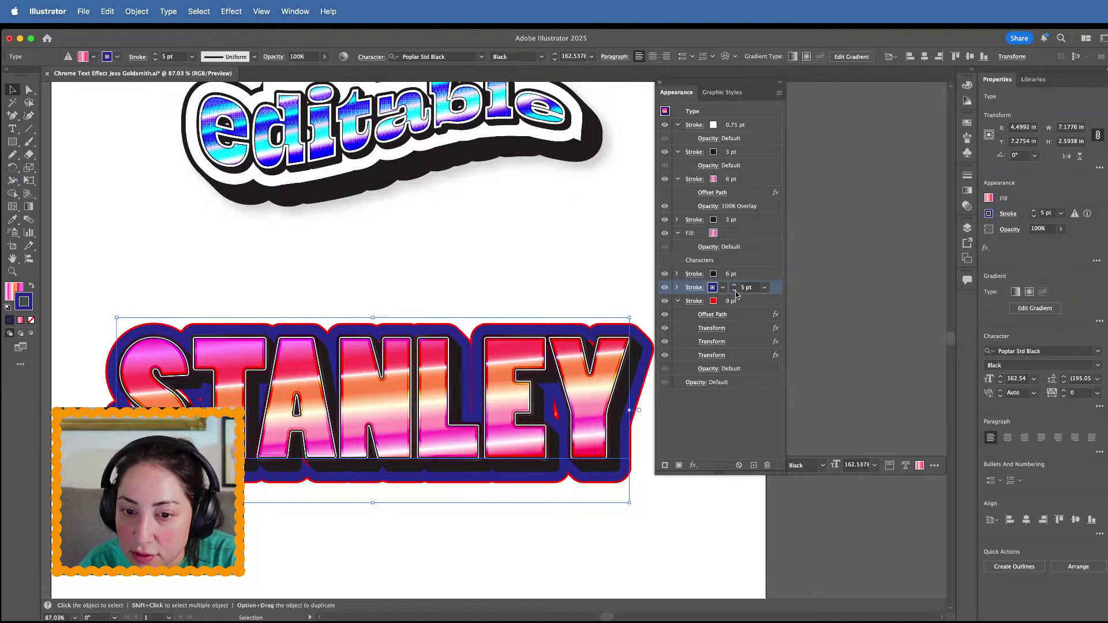
{"action": "left_click", "coordinate": [734, 290]}
{"action": "left_click", "coordinate": [735, 290]}
{"action": "left_click", "coordinate": [734, 290]}
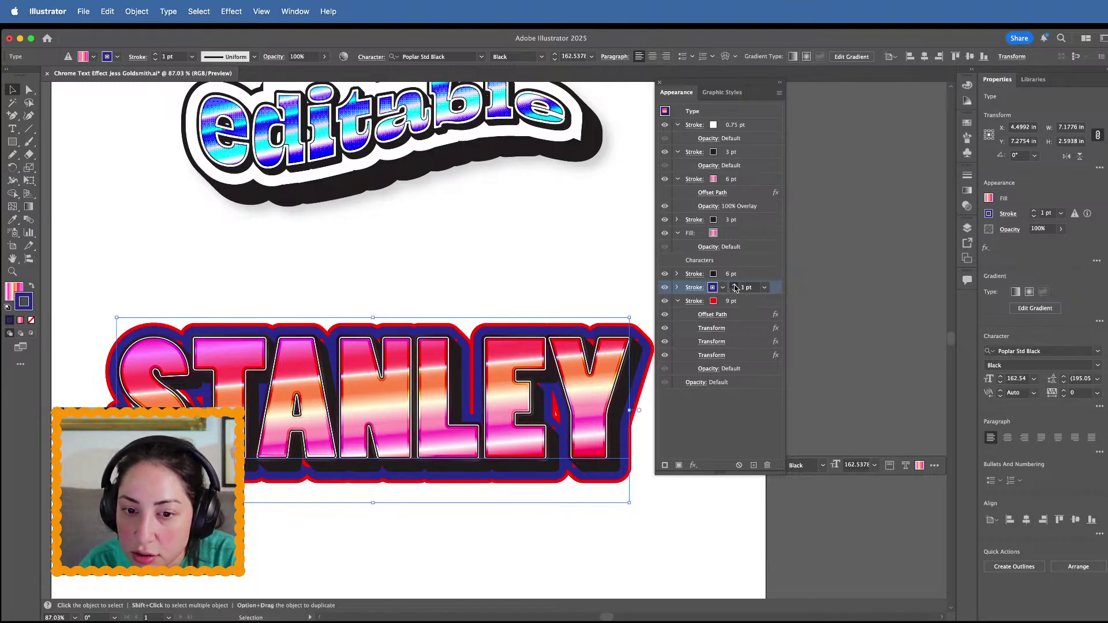
{"action": "left_click", "coordinate": [735, 286]}
{"action": "left_click", "coordinate": [735, 286]}
{"action": "left_click", "coordinate": [735, 286]}
{"action": "left_click", "coordinate": [735, 286]}
{"action": "left_click", "coordinate": [735, 286]}
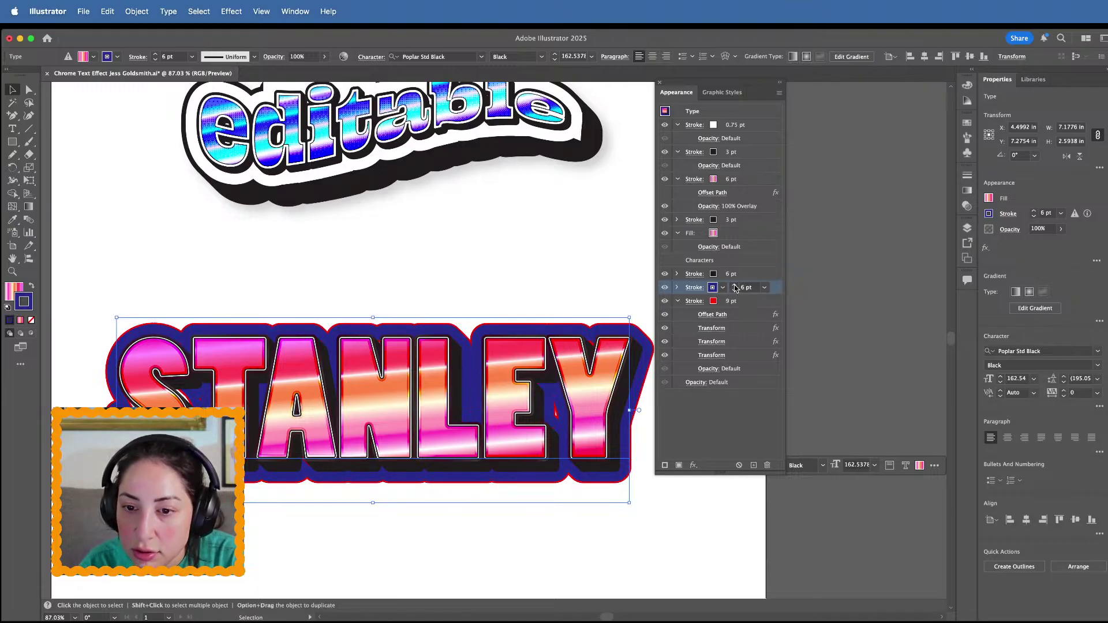
Change the dark blue stroke above the red stroke to white
{"action": "left_click", "coordinate": [712, 288]}
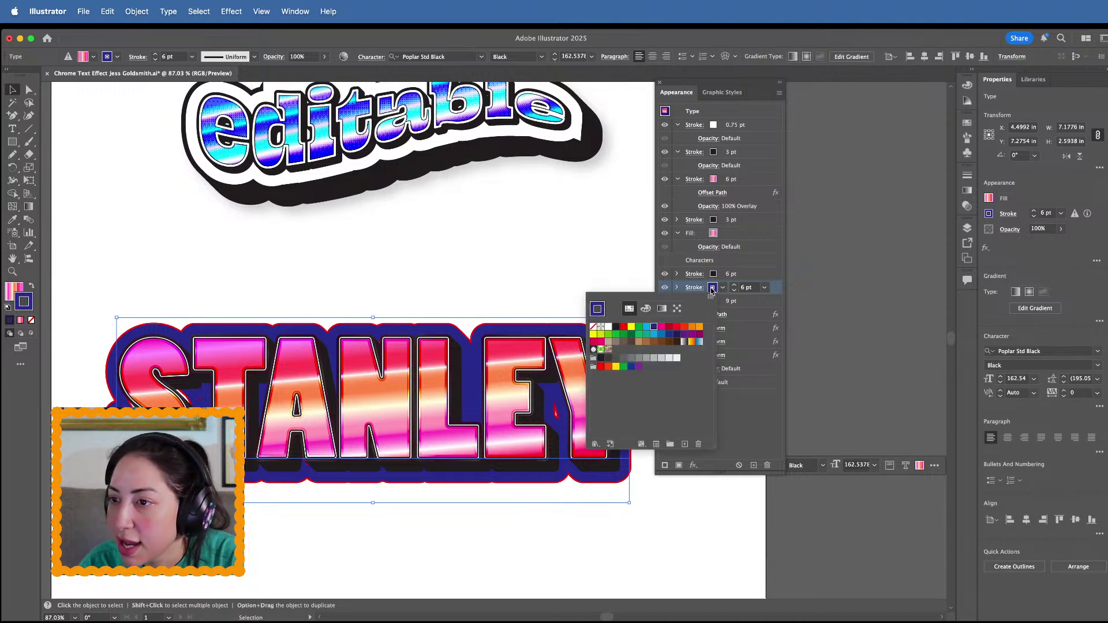
{"action": "left_click", "coordinate": [615, 327]}
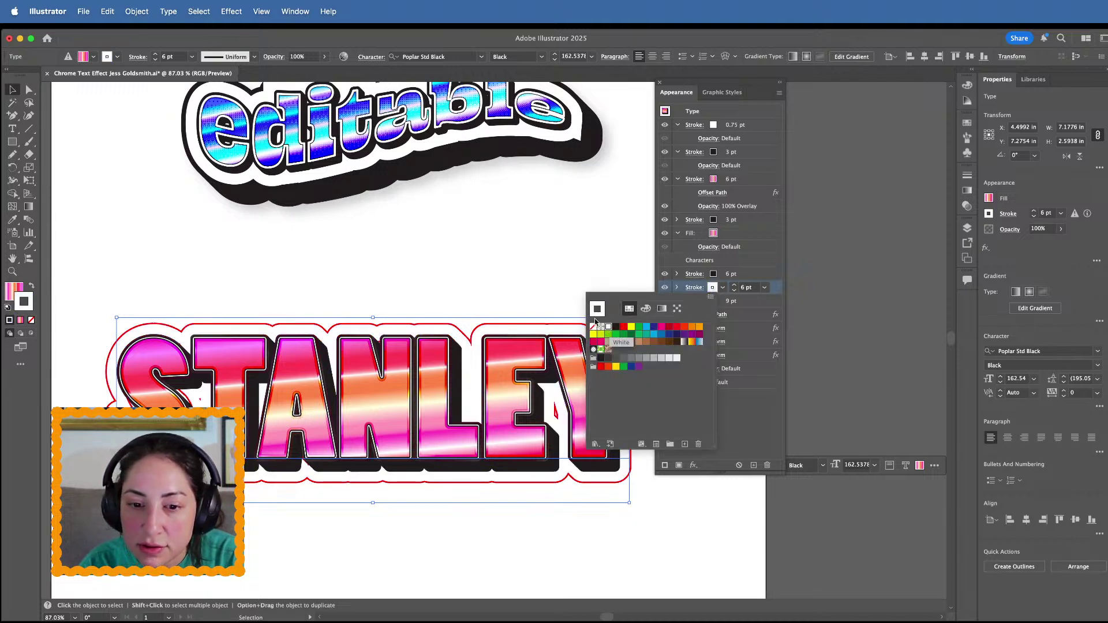
{"action": "left_click", "coordinate": [740, 311]}
Set the red outer stroke's weight to 18 pt and deselect the lettering
{"action": "left_click", "coordinate": [727, 302]}
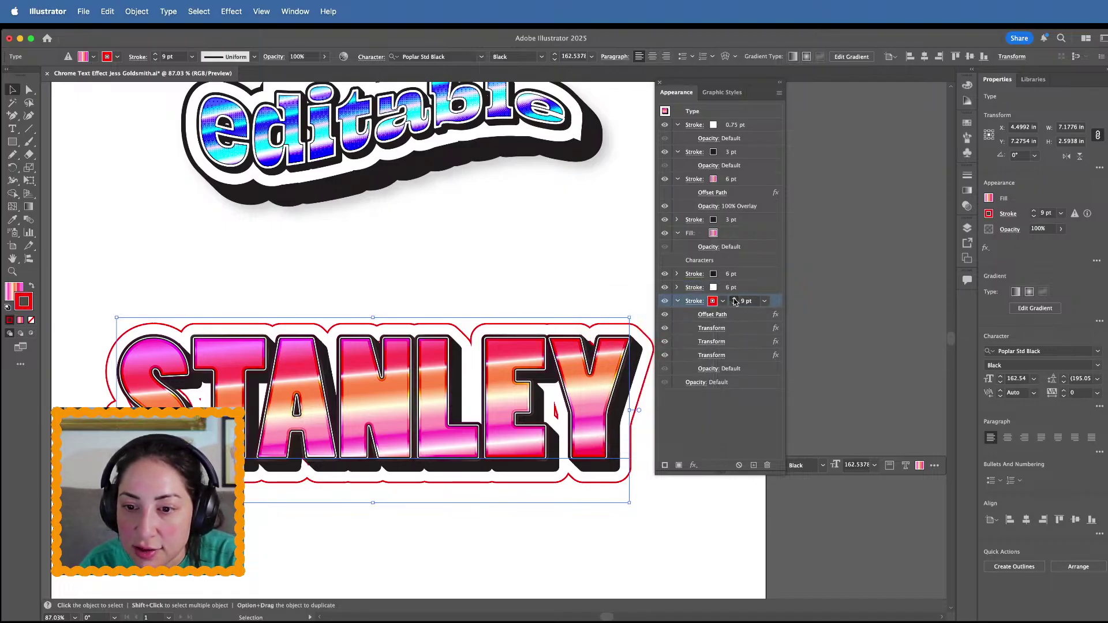
{"action": "left_click", "coordinate": [734, 299]}
{"action": "left_click", "coordinate": [734, 299]}
{"action": "left_click", "coordinate": [734, 299]}
{"action": "left_click", "coordinate": [734, 299]}
{"action": "left_click", "coordinate": [734, 300]}
{"action": "left_click", "coordinate": [734, 300]}
{"action": "left_click", "coordinate": [734, 300]}
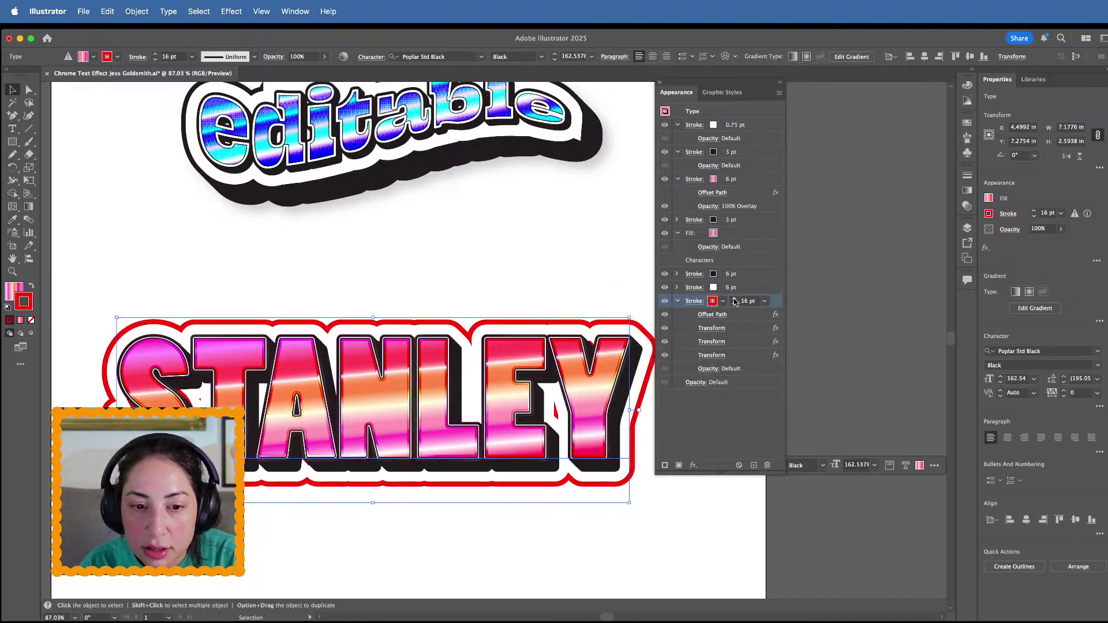
{"action": "left_click", "coordinate": [734, 300]}
{"action": "left_click", "coordinate": [734, 299]}
{"action": "left_click", "coordinate": [595, 257]}
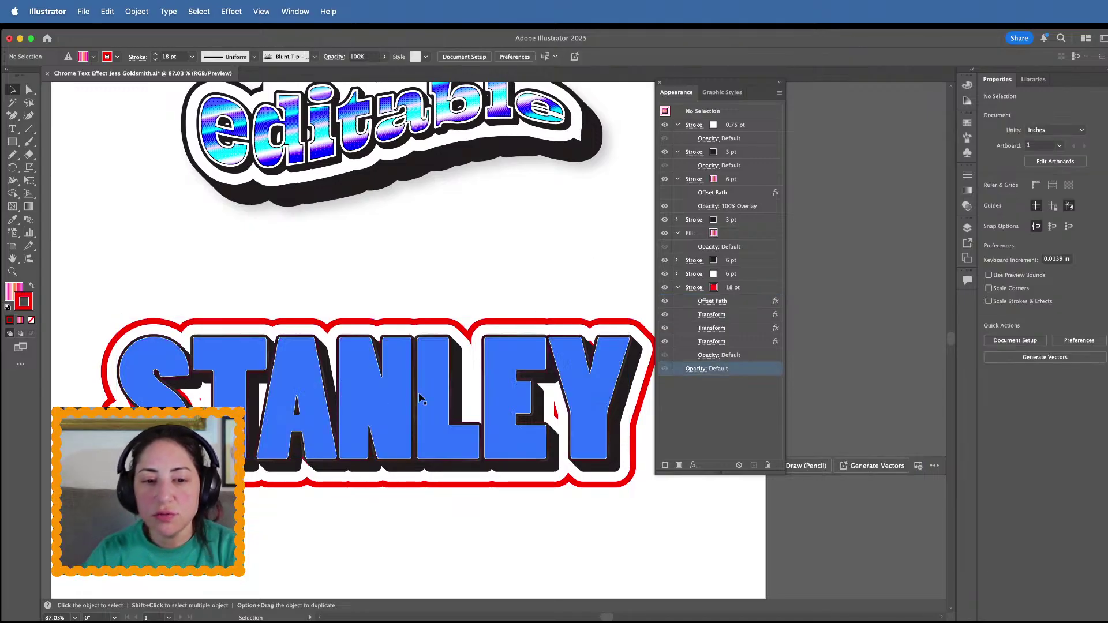
Inspect the appearance stack of the warped "editable" lettering for comparison with STANLEY
{"action": "scroll", "coordinate": [389, 408], "scroll_direction": "down", "scroll_amount": 5}
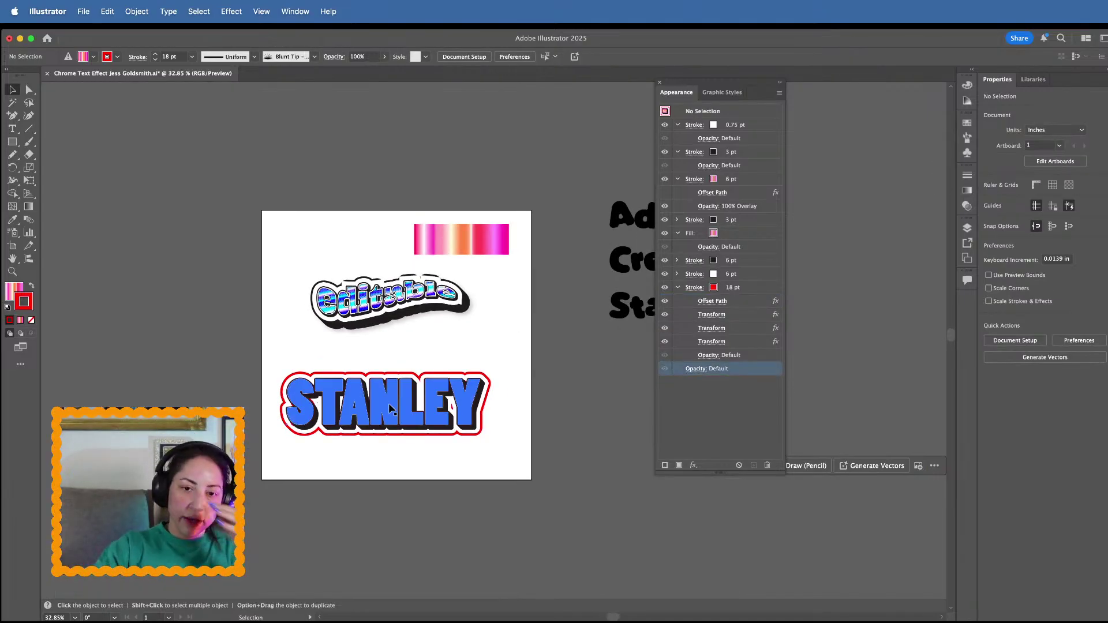
{"action": "left_click", "coordinate": [397, 314]}
{"action": "scroll", "coordinate": [397, 314], "scroll_direction": "up", "scroll_amount": 3}
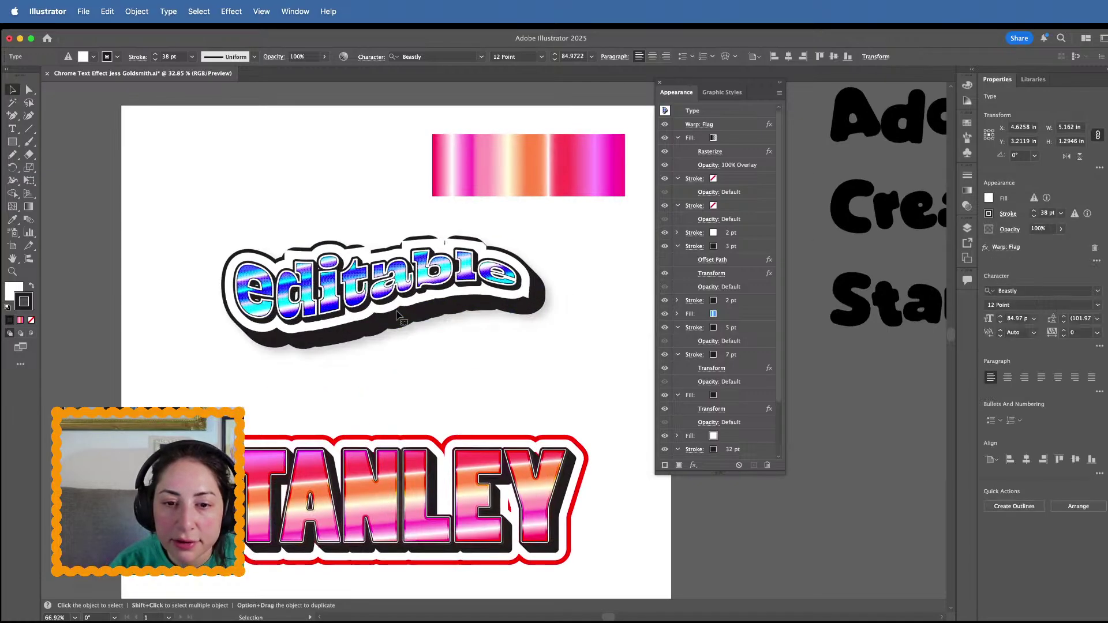
{"action": "left_click", "coordinate": [539, 370]}
{"action": "left_click", "coordinate": [564, 358]}
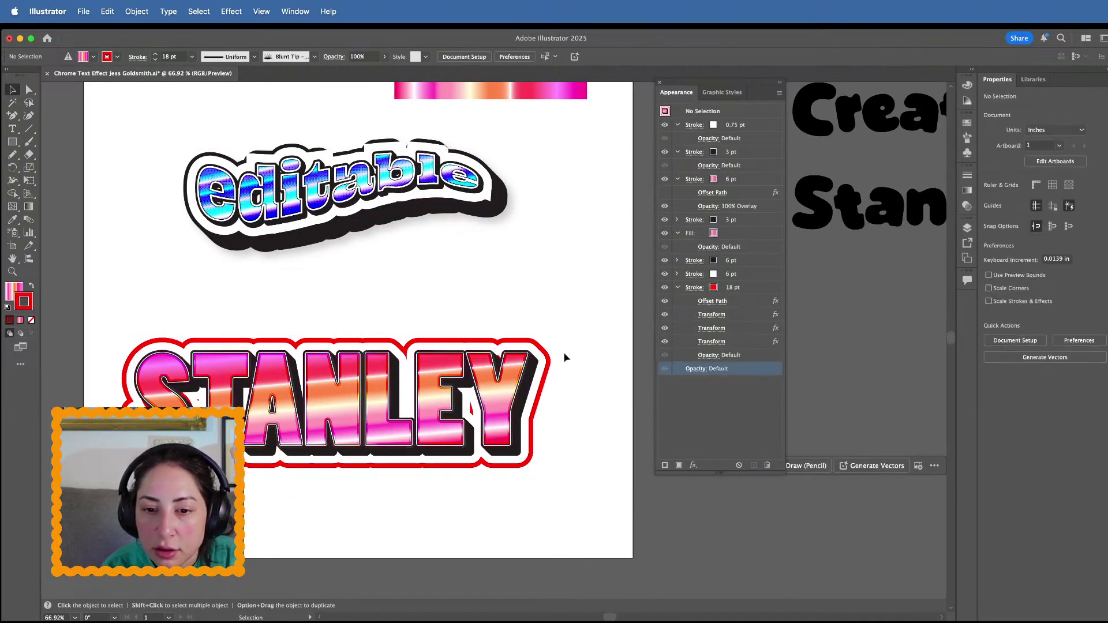
Add a new white fill to the STANLEY lettering and place it at the bottom of the appearance stack
{"action": "left_click", "coordinate": [542, 364]}
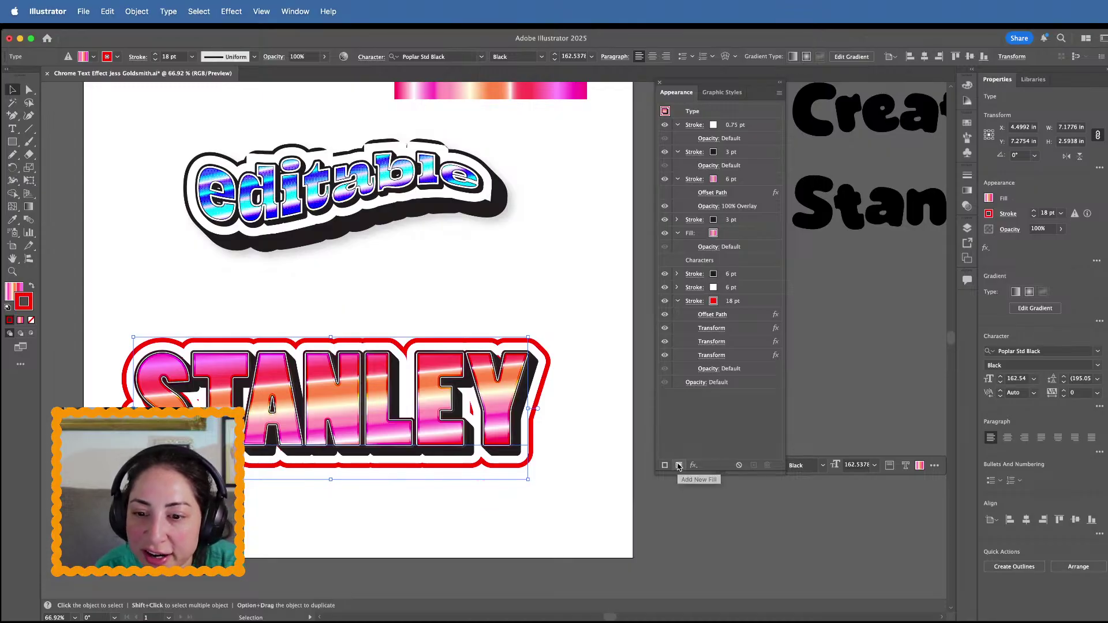
{"action": "left_click", "coordinate": [678, 466]}
{"action": "left_click", "coordinate": [713, 127]}
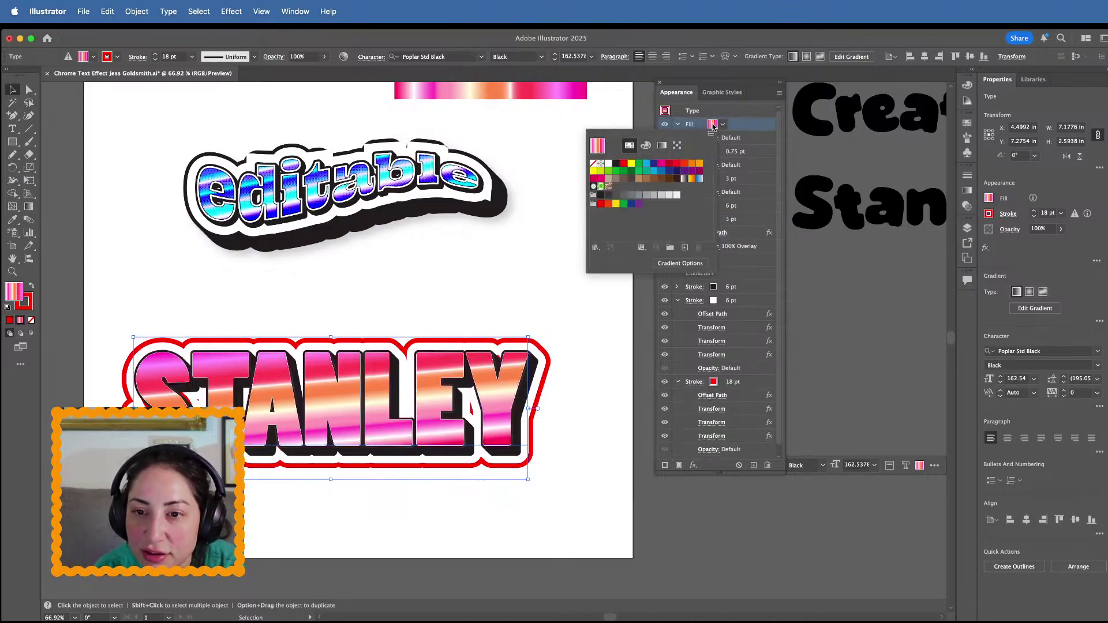
{"action": "left_click", "coordinate": [608, 163]}
{"action": "left_click", "coordinate": [724, 134]}
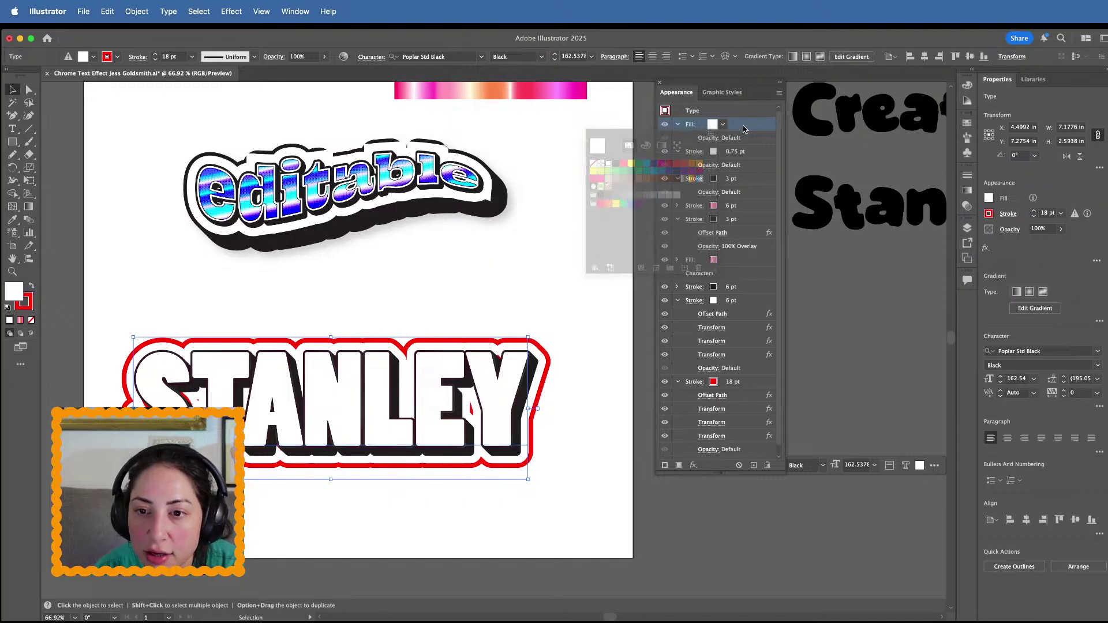
{"action": "mouse_move", "coordinate": [744, 126]}
{"action": "left_mouse_down"}
{"action": "mouse_move", "coordinate": [745, 438]}
{"action": "mouse_move", "coordinate": [726, 480]}
{"action": "mouse_move", "coordinate": [718, 448]}
{"action": "left_mouse_up"}
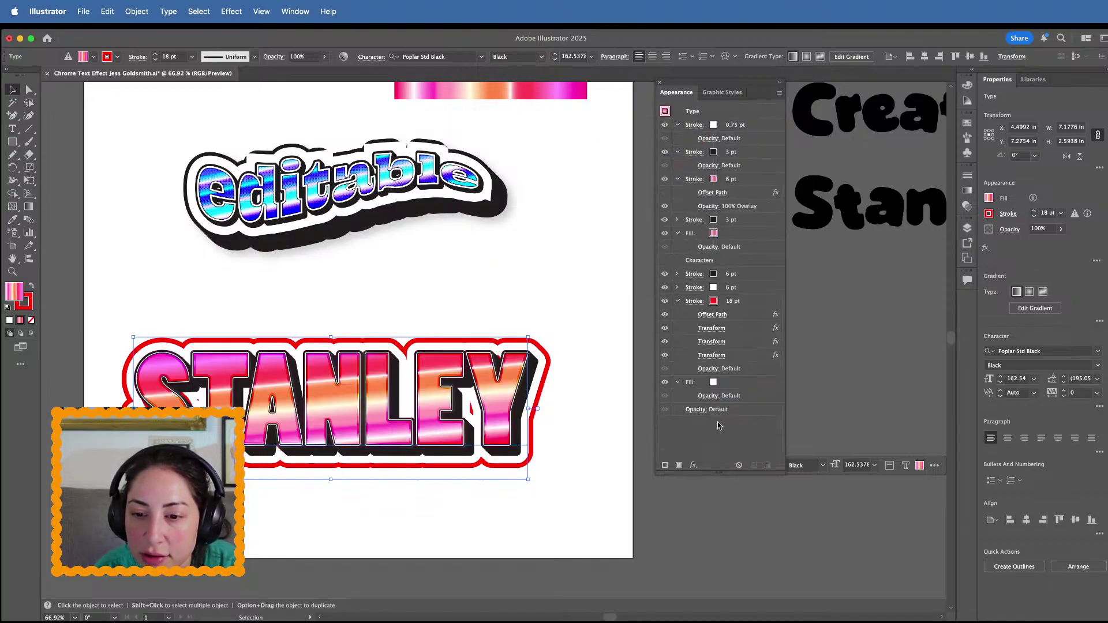
Apply an Offset Path effect of 0.1389 in with round joins to the white fill
{"action": "left_click", "coordinate": [711, 383]}
{"action": "left_click", "coordinate": [678, 383]}
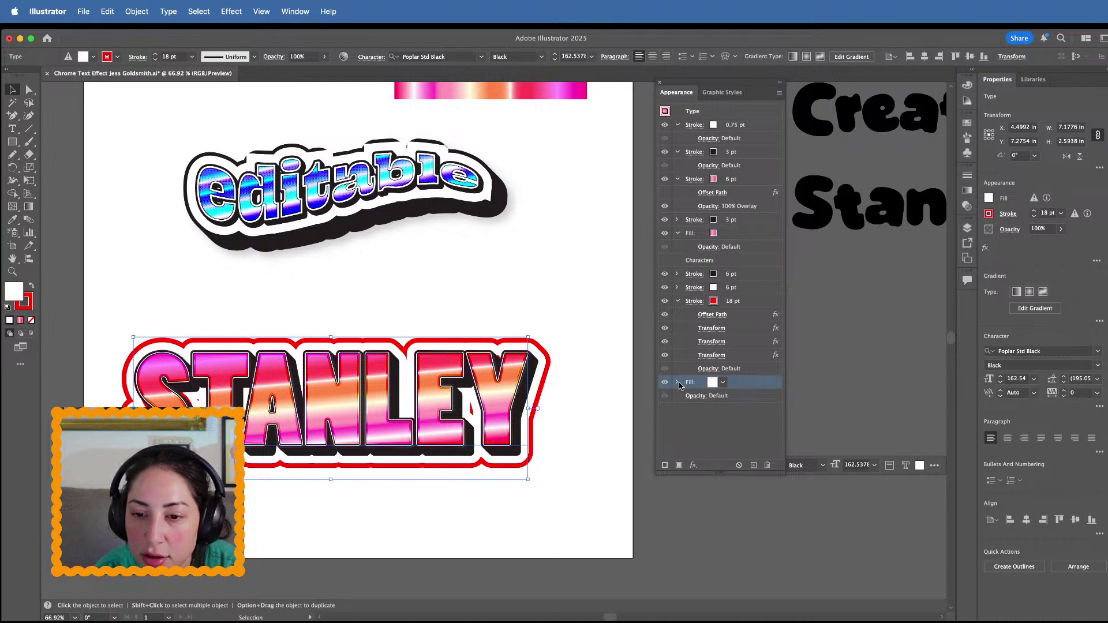
{"action": "left_click", "coordinate": [678, 382]}
{"action": "left_click", "coordinate": [693, 466]}
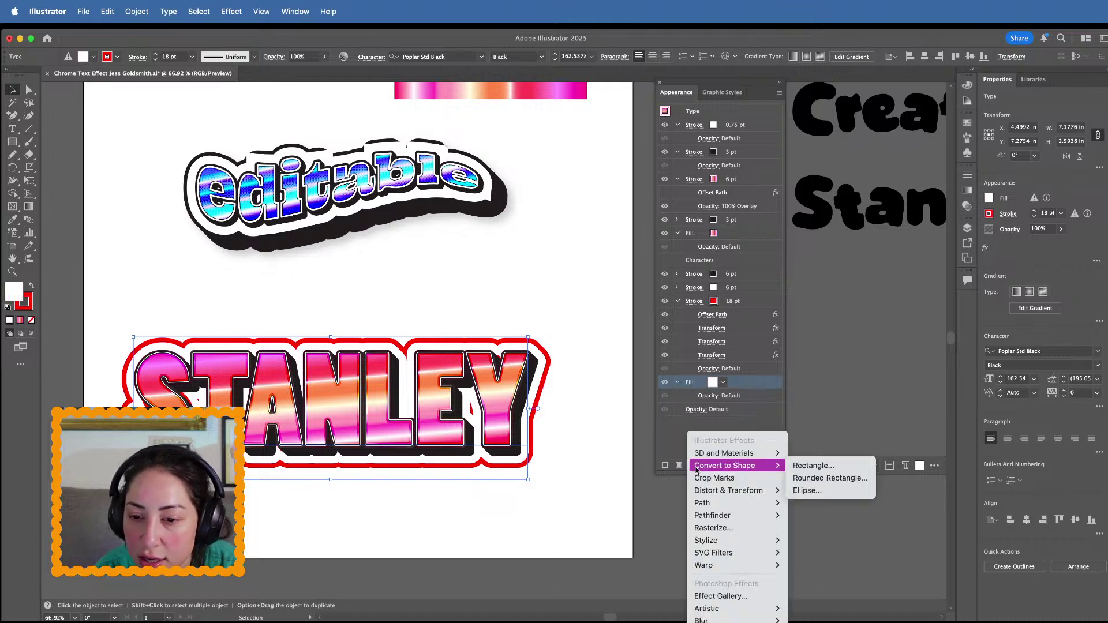
{"action": "mouse_move", "coordinate": [750, 491]}
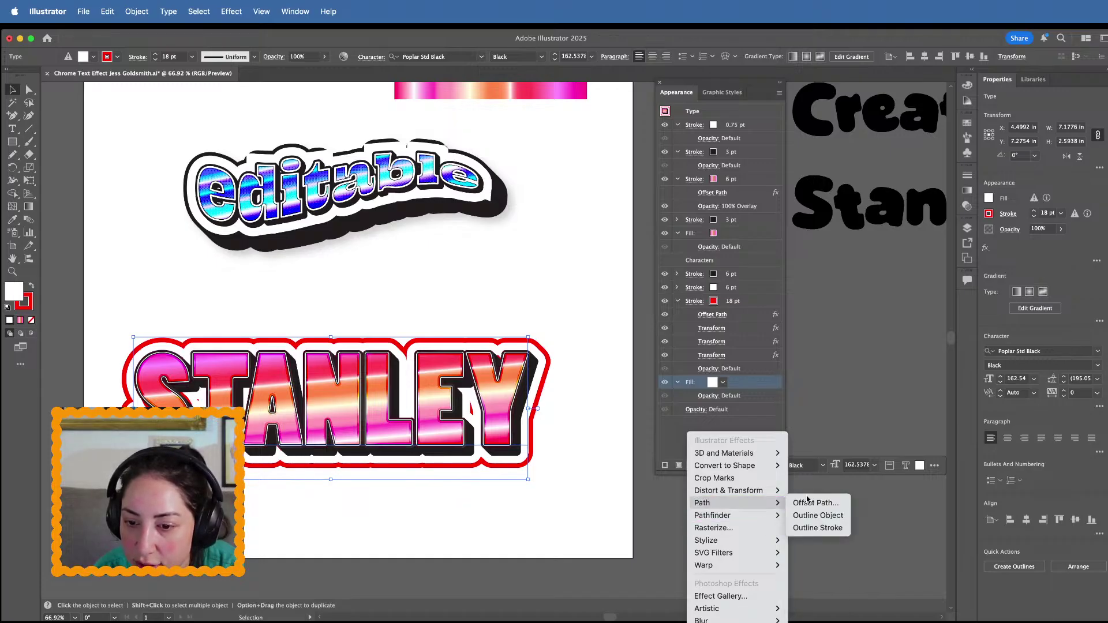
{"action": "left_click", "coordinate": [812, 504]}
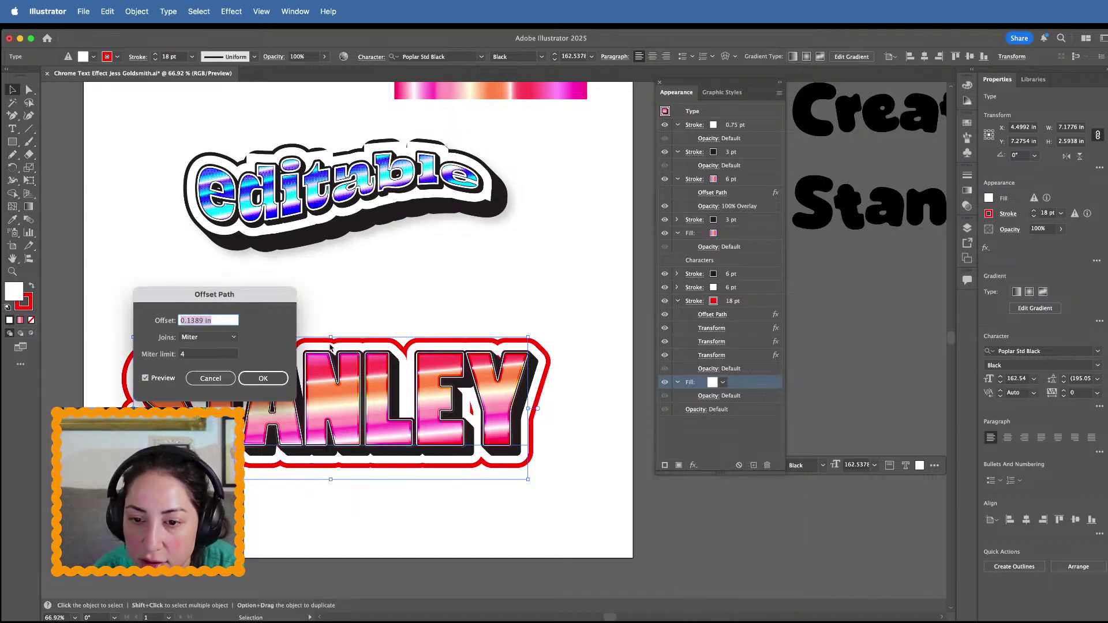
{"action": "left_click", "coordinate": [208, 337]}
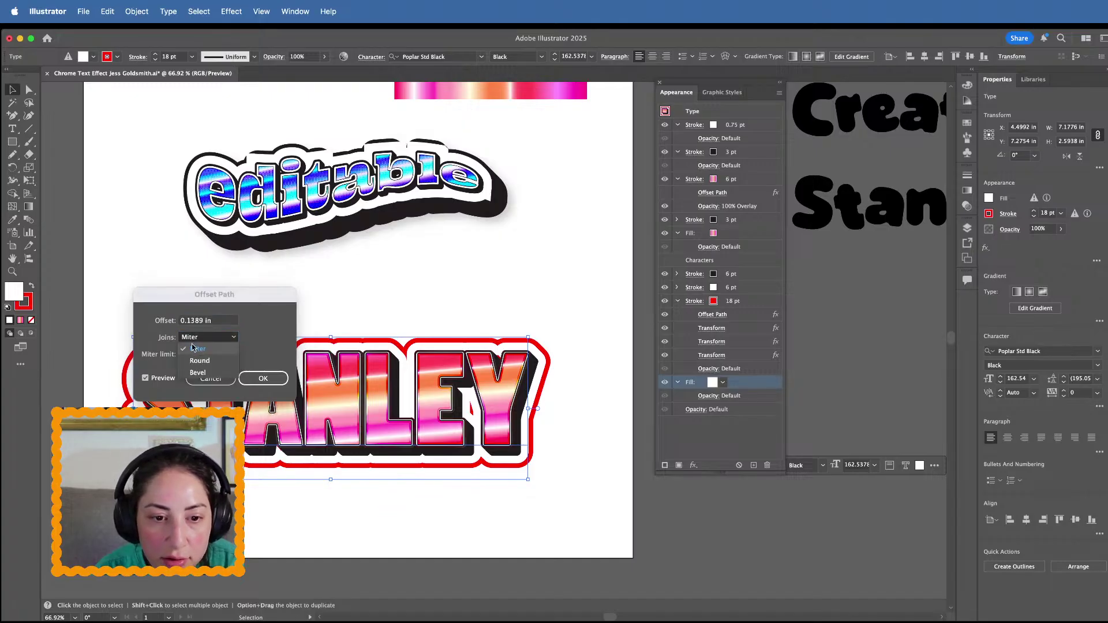
{"action": "left_click", "coordinate": [196, 361]}
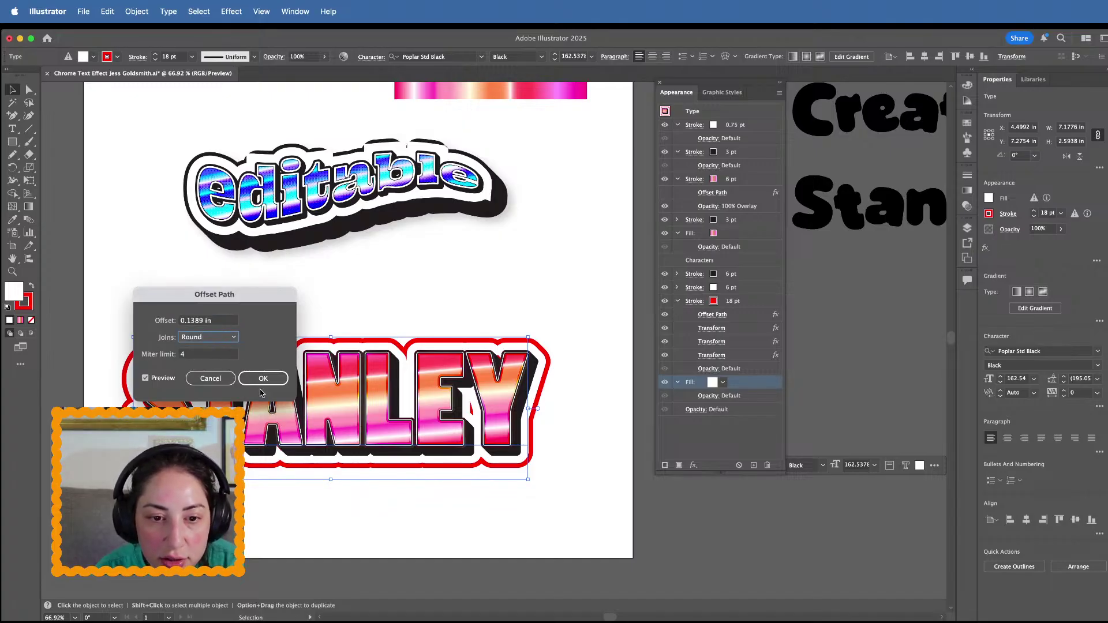
{"action": "left_click", "coordinate": [263, 378]}
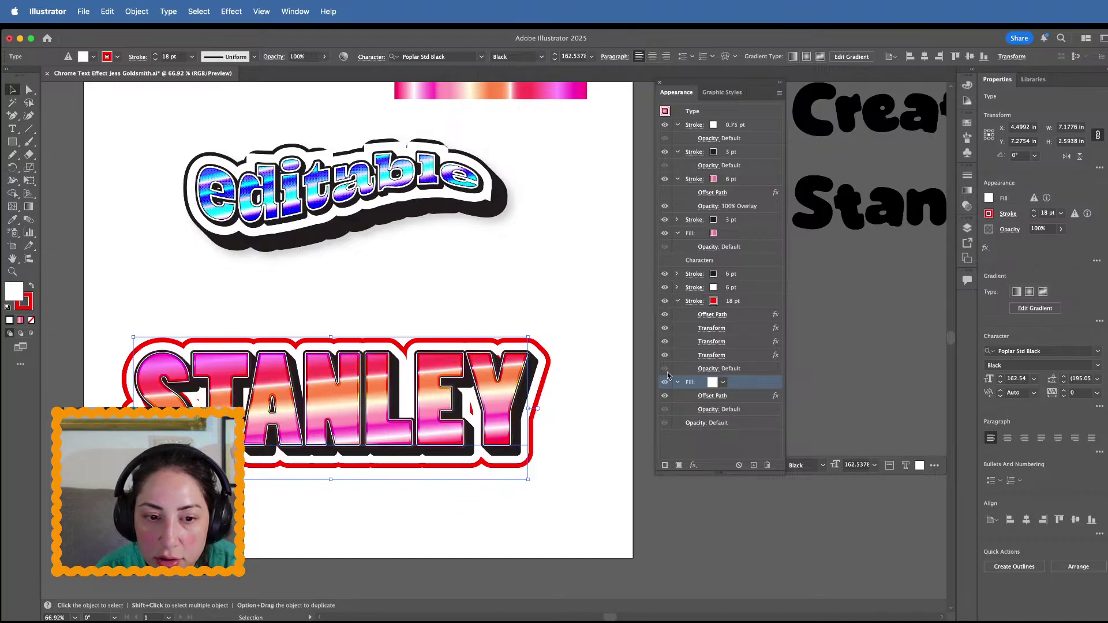
{"action": "left_click", "coordinate": [750, 400]}
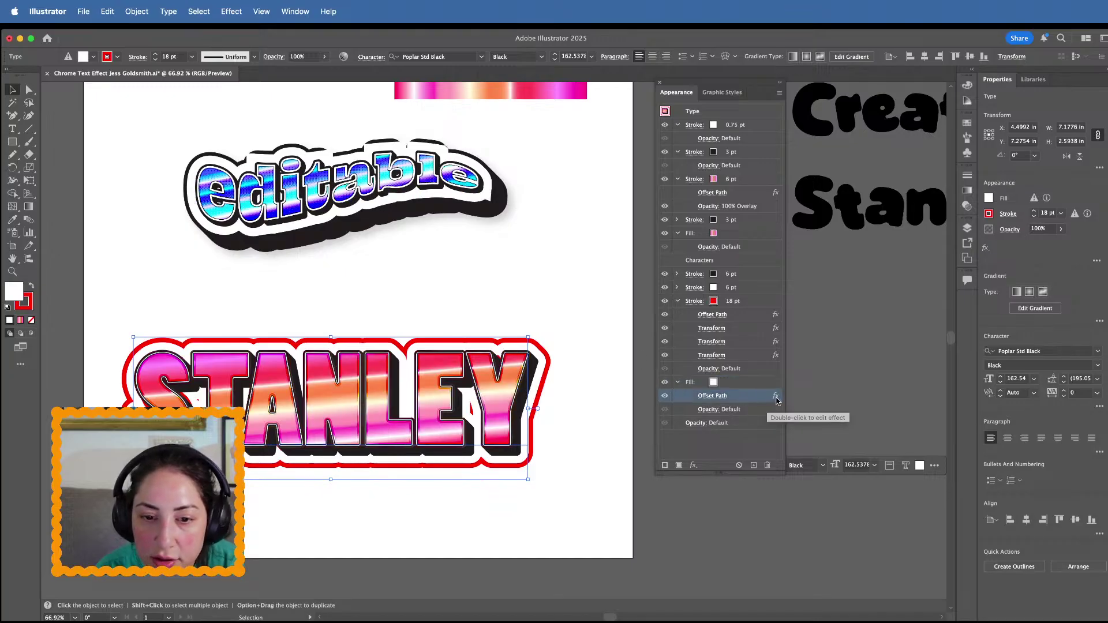
{"action": "double_click", "coordinate": [776, 397]}
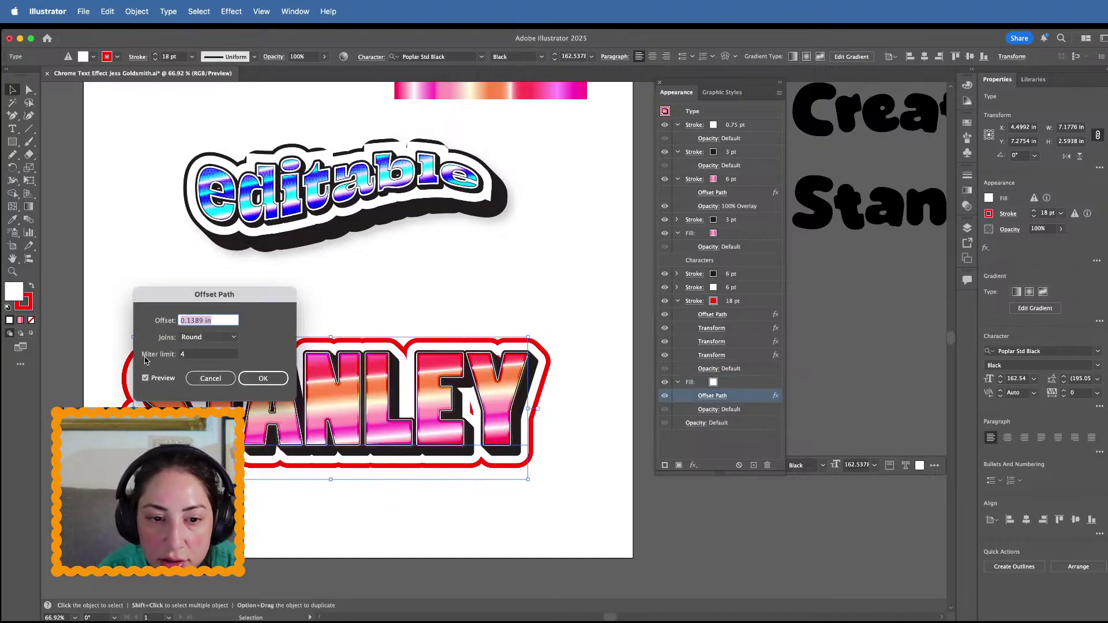
{"action": "left_click", "coordinate": [211, 379]}
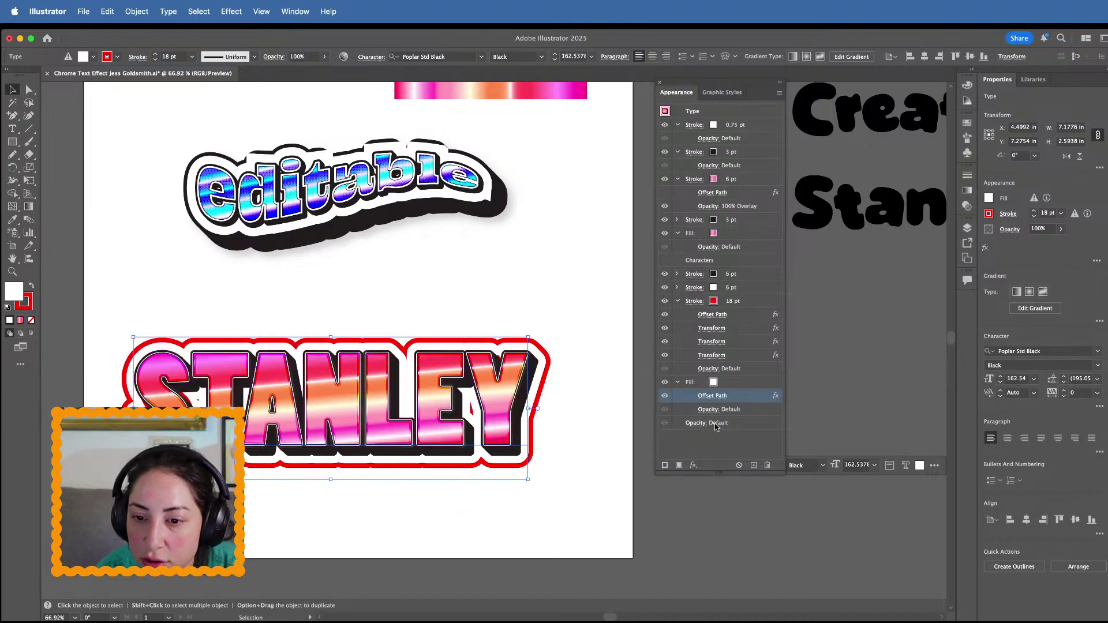
Add a Transform effect to the white fill with 4 copies moved 0.0694 in horizontally and vertically, and deselect the lettering
{"action": "left_click", "coordinate": [741, 384]}
{"action": "left_click", "coordinate": [693, 465]}
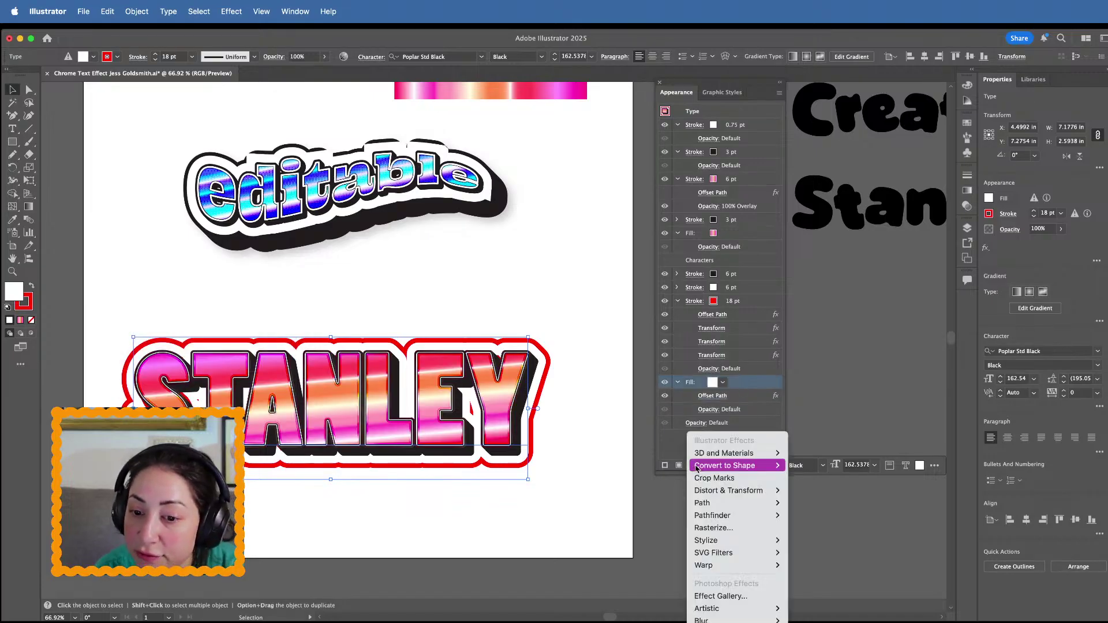
{"action": "mouse_move", "coordinate": [726, 491]}
{"action": "left_click", "coordinate": [822, 527]}
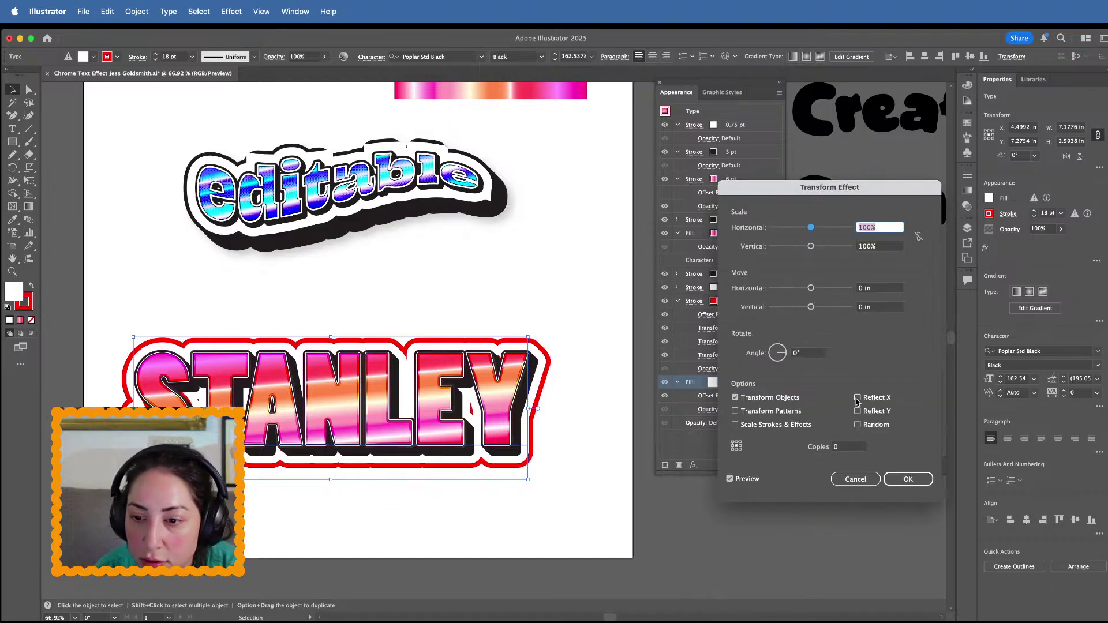
{"action": "left_click", "coordinate": [847, 448]}
{"action": "type", "text": "4"}
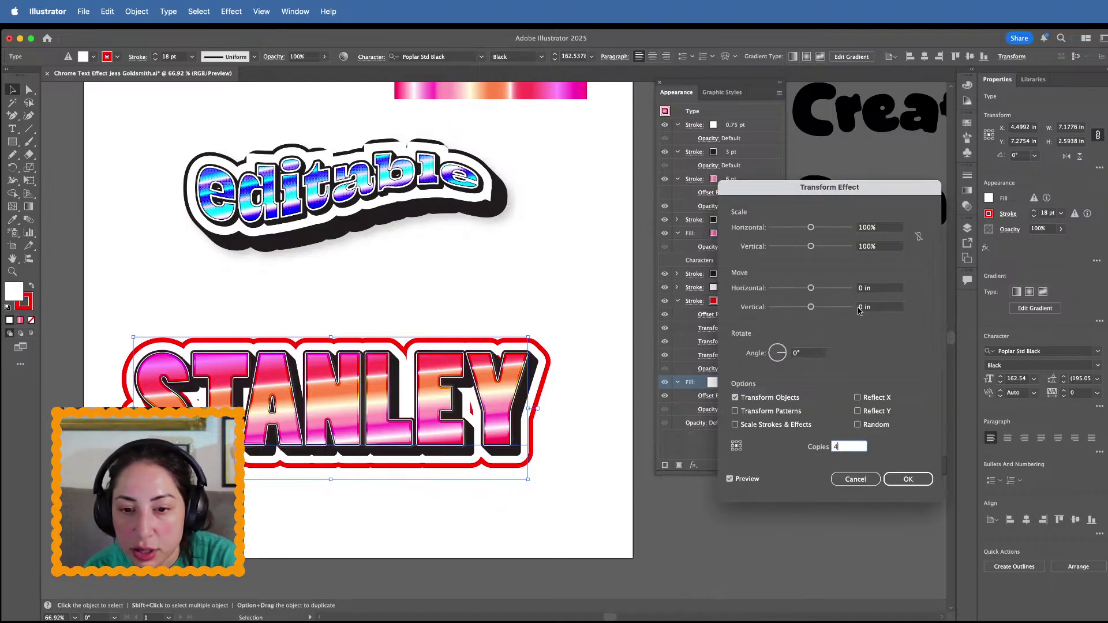
{"action": "left_click", "coordinate": [864, 289]}
{"action": "left_click_drag", "start_coordinate": [811, 288], "coordinate": [813, 309]}
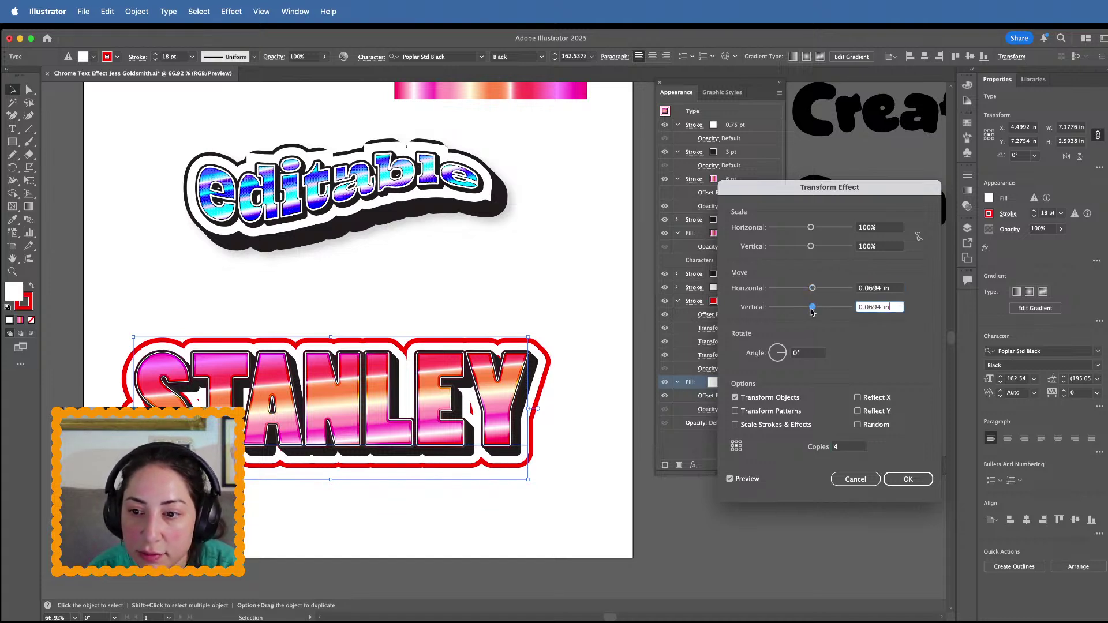
{"action": "left_click", "coordinate": [906, 479]}
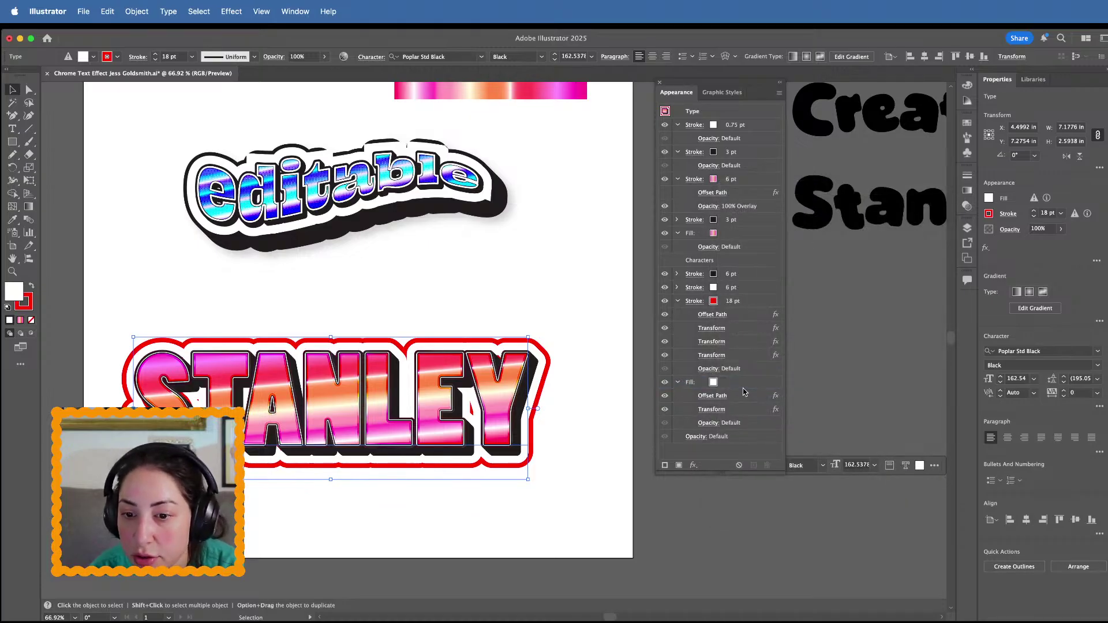
{"action": "left_click", "coordinate": [741, 410]}
{"action": "left_click", "coordinate": [559, 462]}
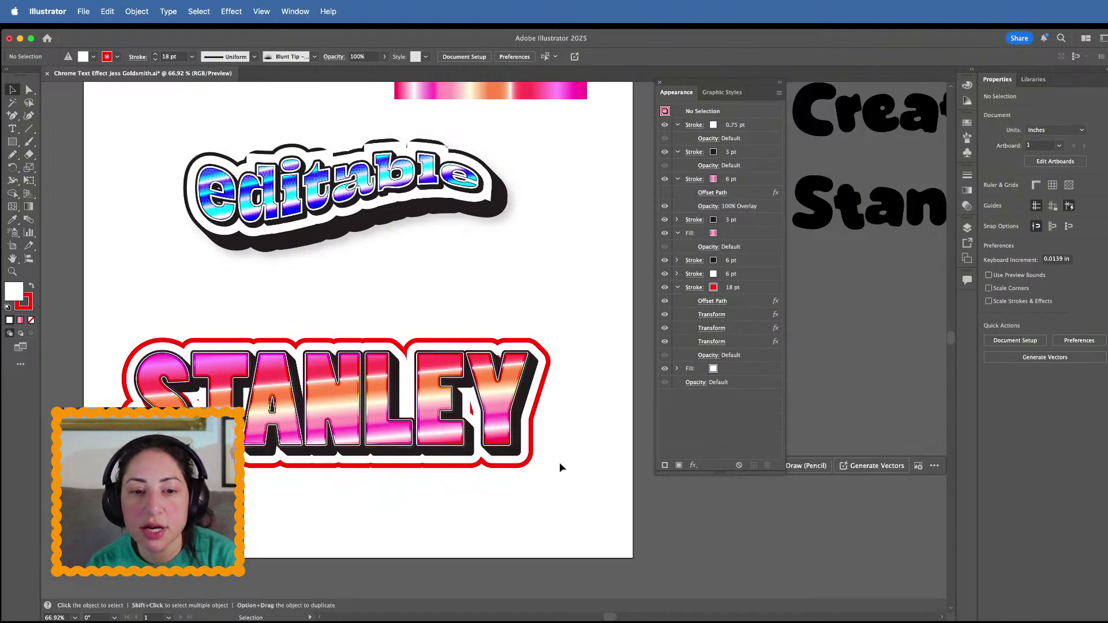
Move the STANLEY lettering's white fill above the red 18 pt stroke in the appearance stack
{"action": "scroll", "coordinate": [559, 461], "scroll_direction": "down", "scroll_amount": 2}
{"action": "left_click", "coordinate": [413, 409]}
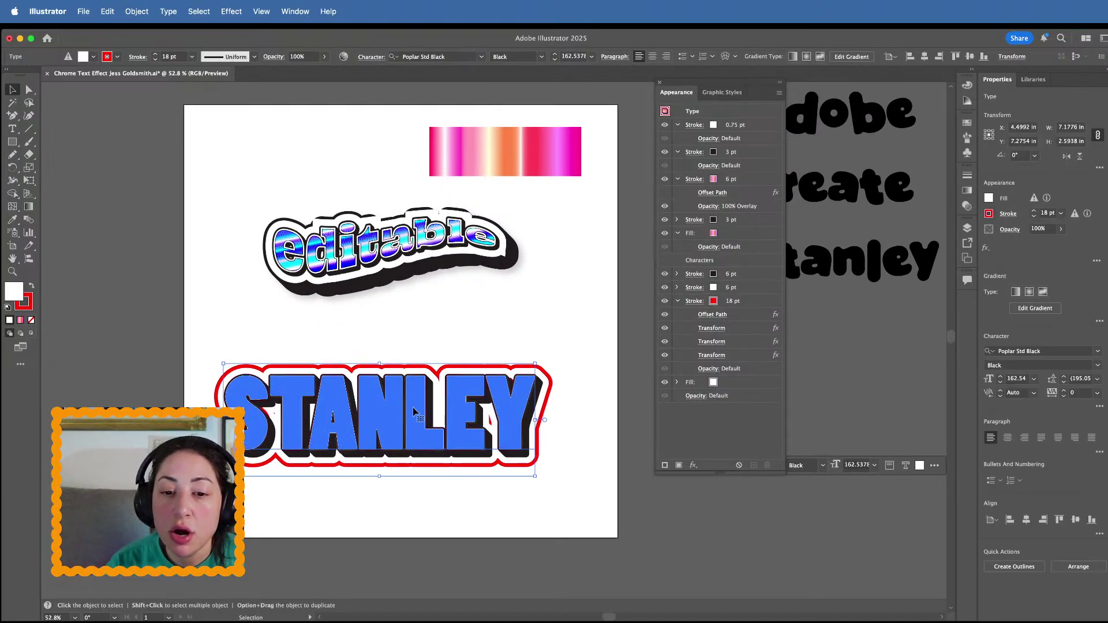
{"action": "scroll", "coordinate": [413, 409], "scroll_direction": "up", "scroll_amount": 4}
{"action": "left_click", "coordinate": [752, 303]}
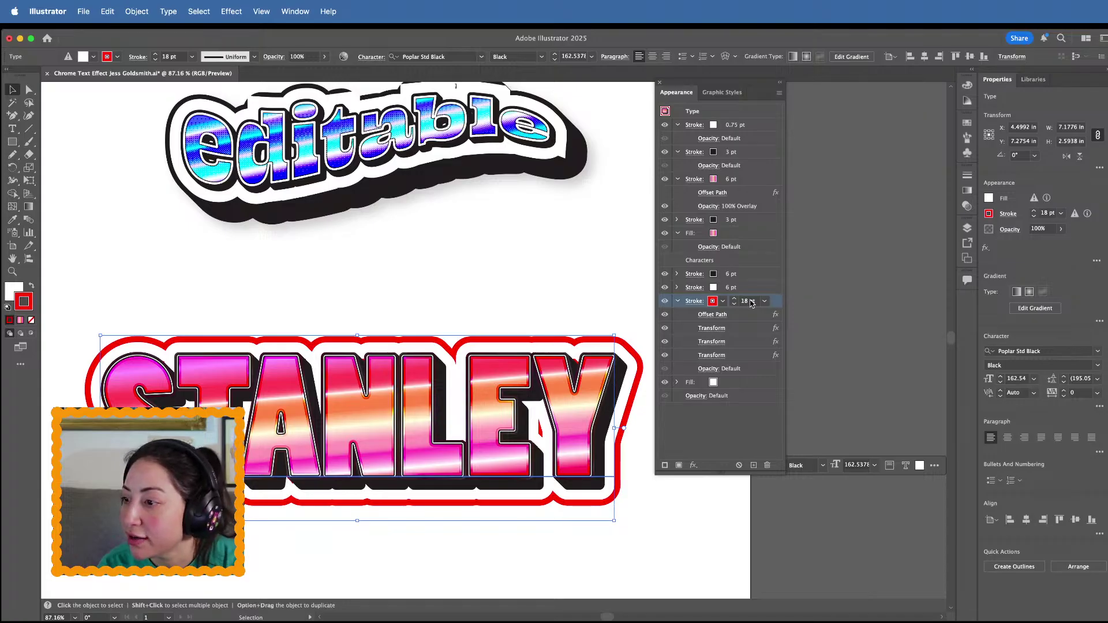
{"action": "left_click", "coordinate": [678, 301]}
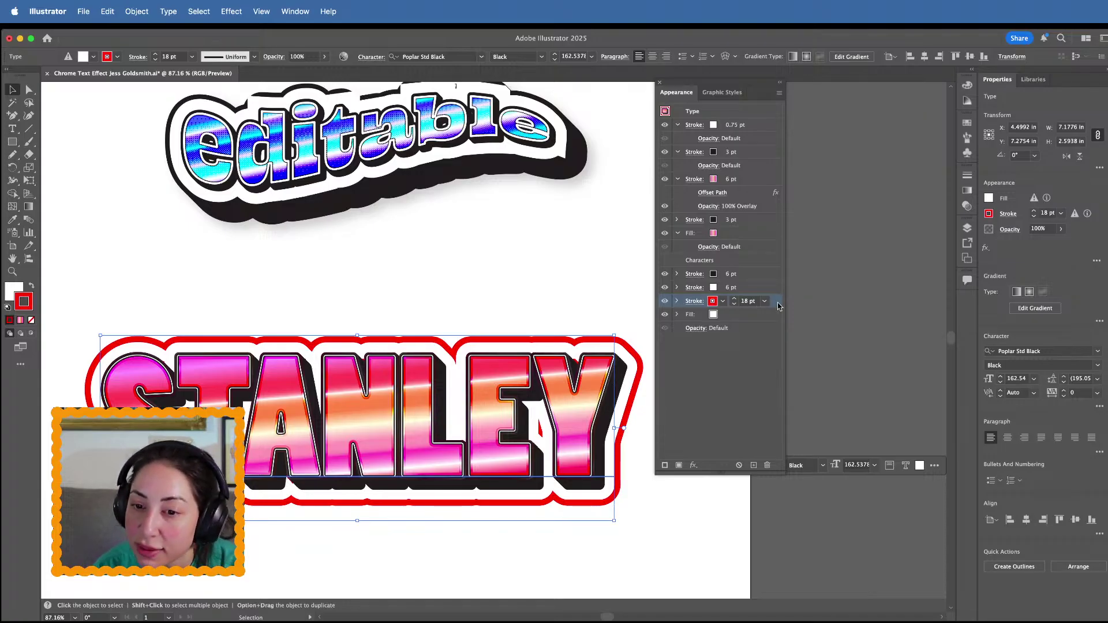
{"action": "left_click_drag", "start_coordinate": [761, 318], "coordinate": [753, 297]}
{"action": "left_click", "coordinate": [754, 299]}
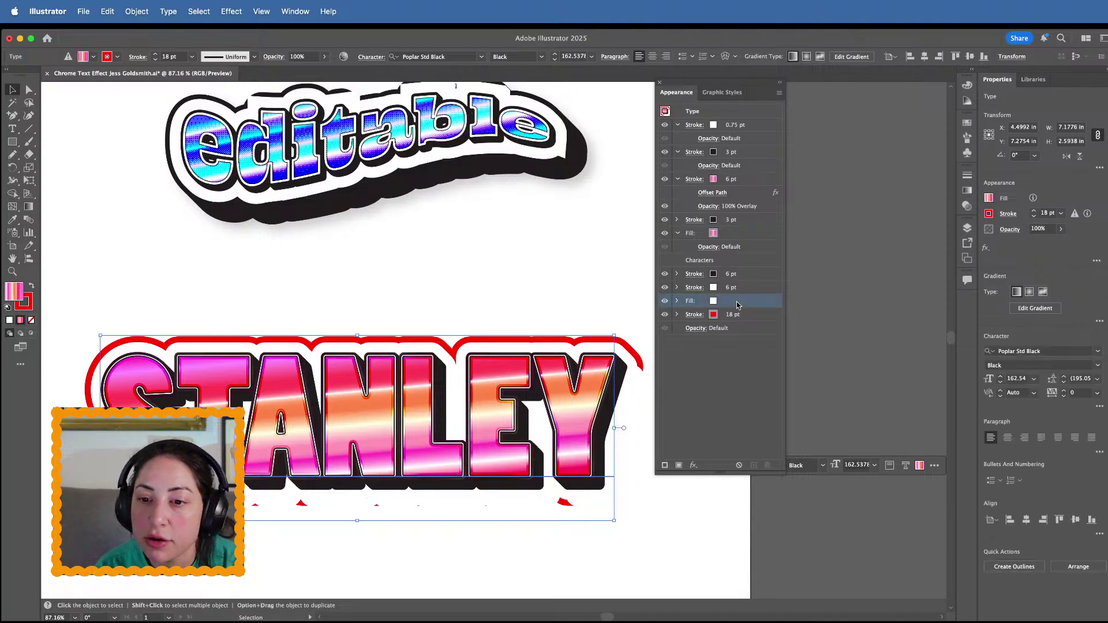
Hide the white offset fill, collapse its effects and deselect the lettering
{"action": "left_click", "coordinate": [677, 300]}
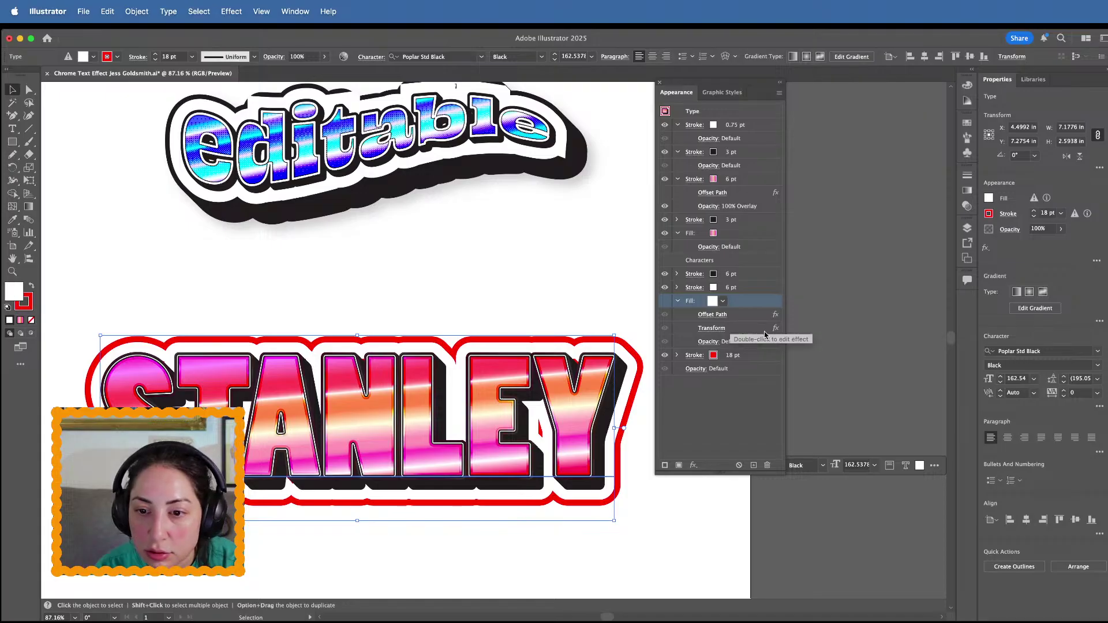
{"action": "left_click", "coordinate": [619, 302]}
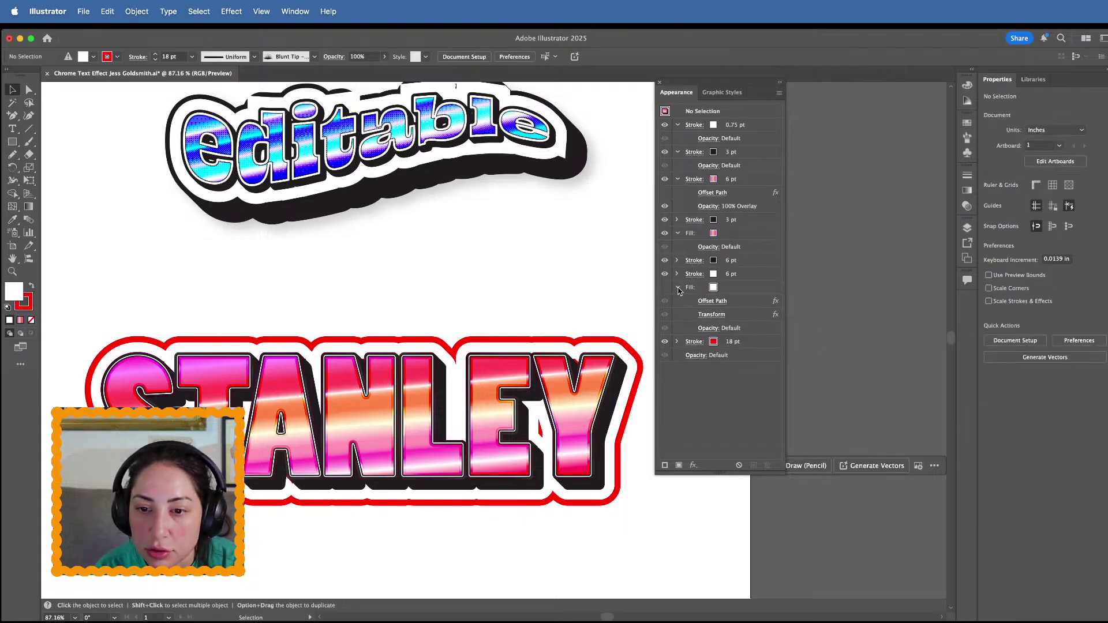
{"action": "left_click", "coordinate": [678, 288]}
Duplicate the red 18 pt stroke and set the copy's first Transform move to 0.1389 in horizontal and 0.0972 in vertical
{"action": "left_click", "coordinate": [759, 303]}
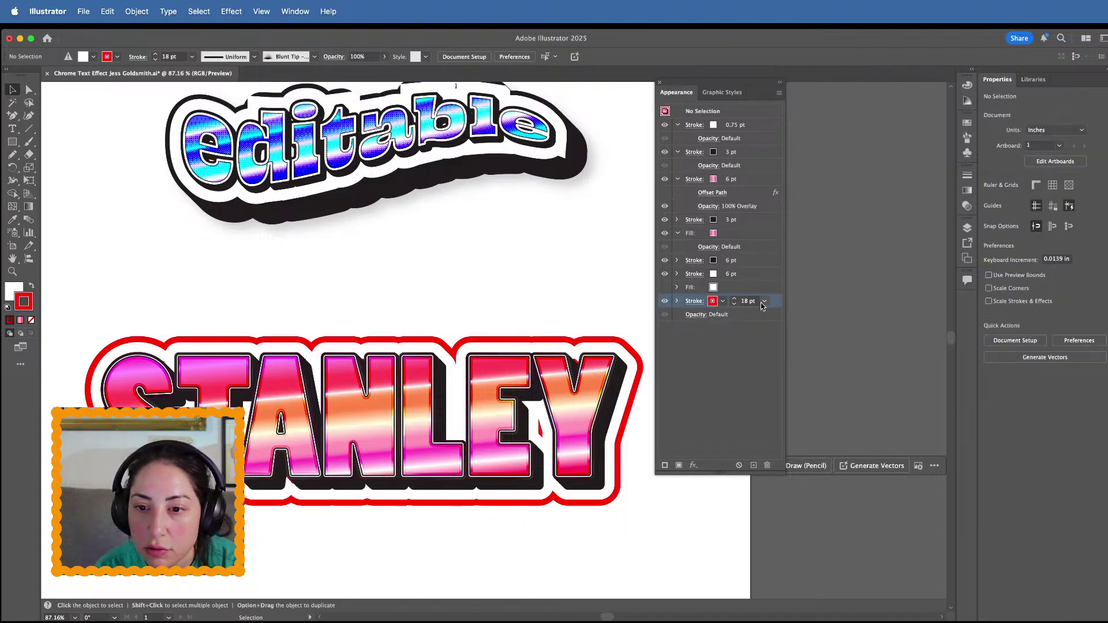
{"action": "left_click", "coordinate": [753, 465]}
{"action": "left_click", "coordinate": [713, 317]}
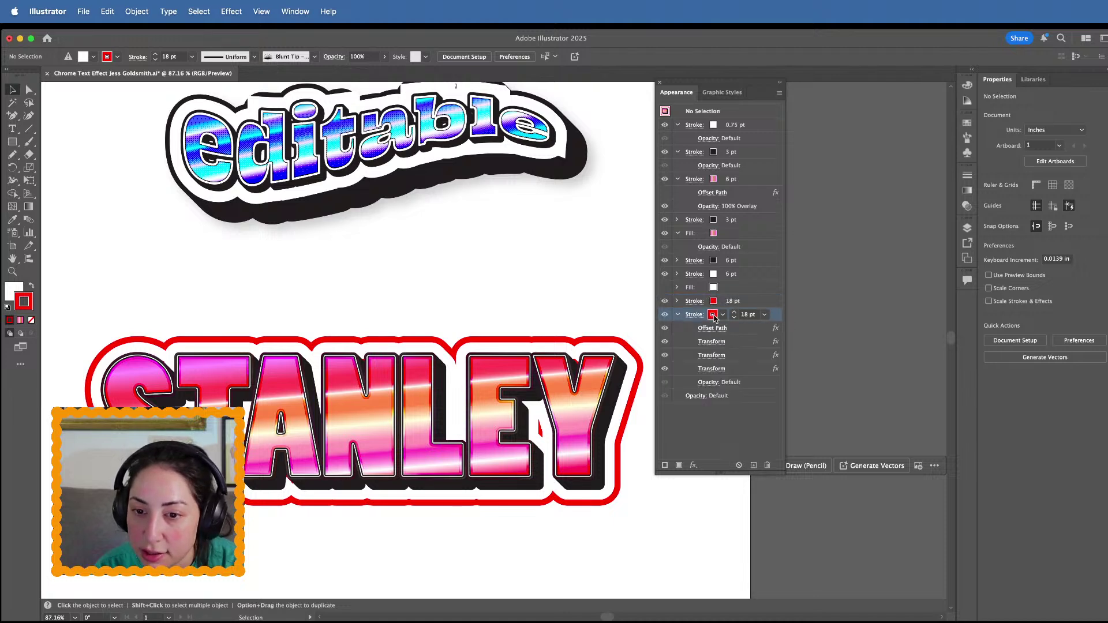
{"action": "double_click", "coordinate": [776, 343]}
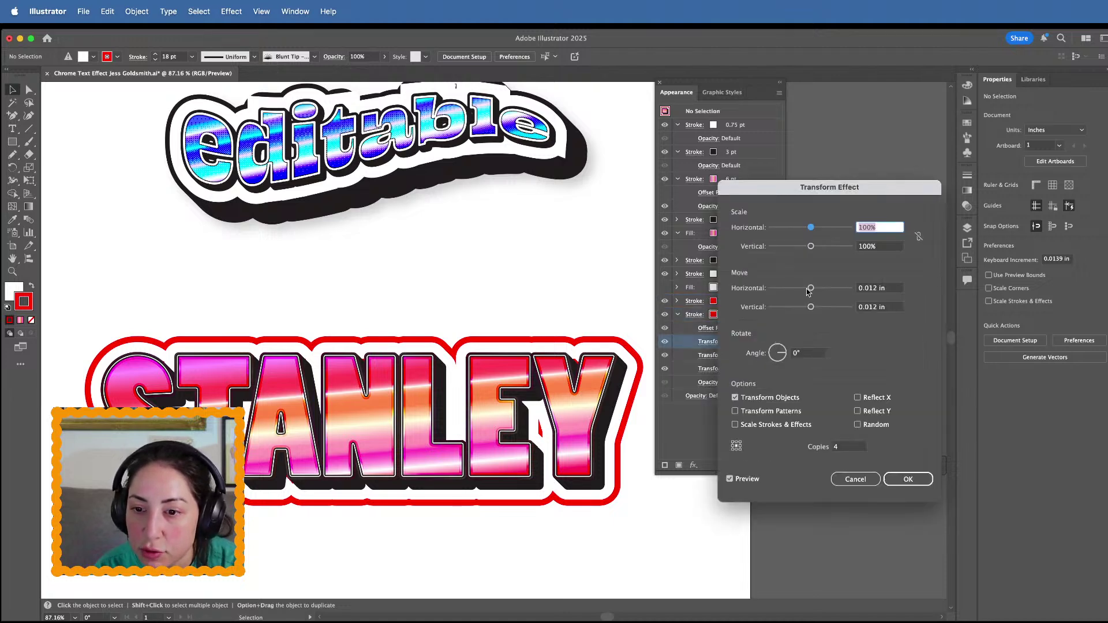
{"action": "left_click_drag", "start_coordinate": [807, 292], "coordinate": [815, 311]}
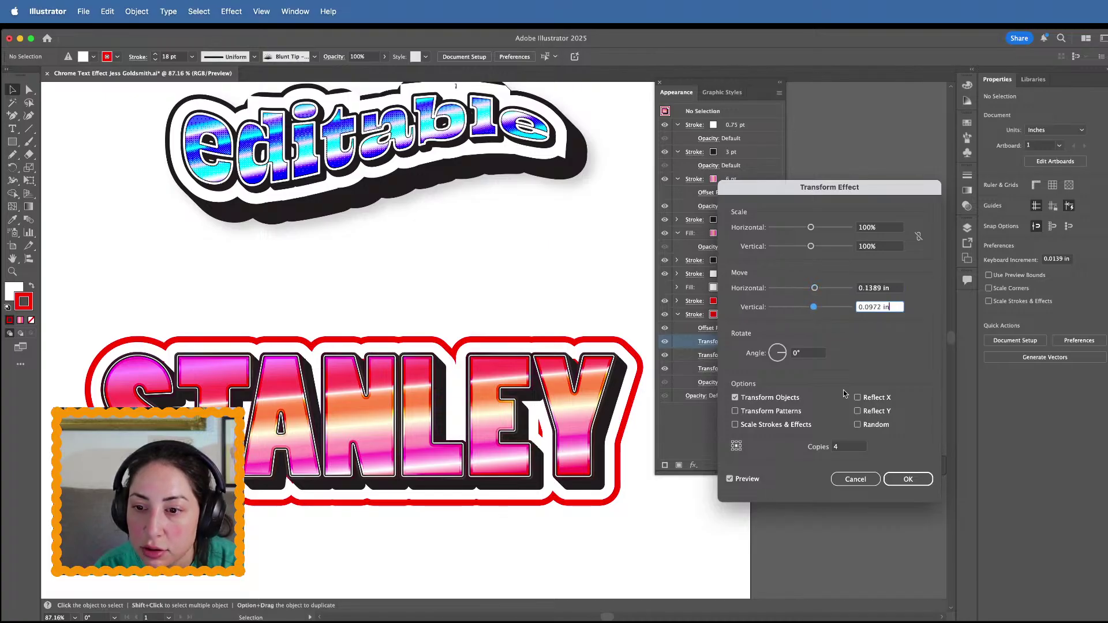
{"action": "left_click", "coordinate": [907, 480]}
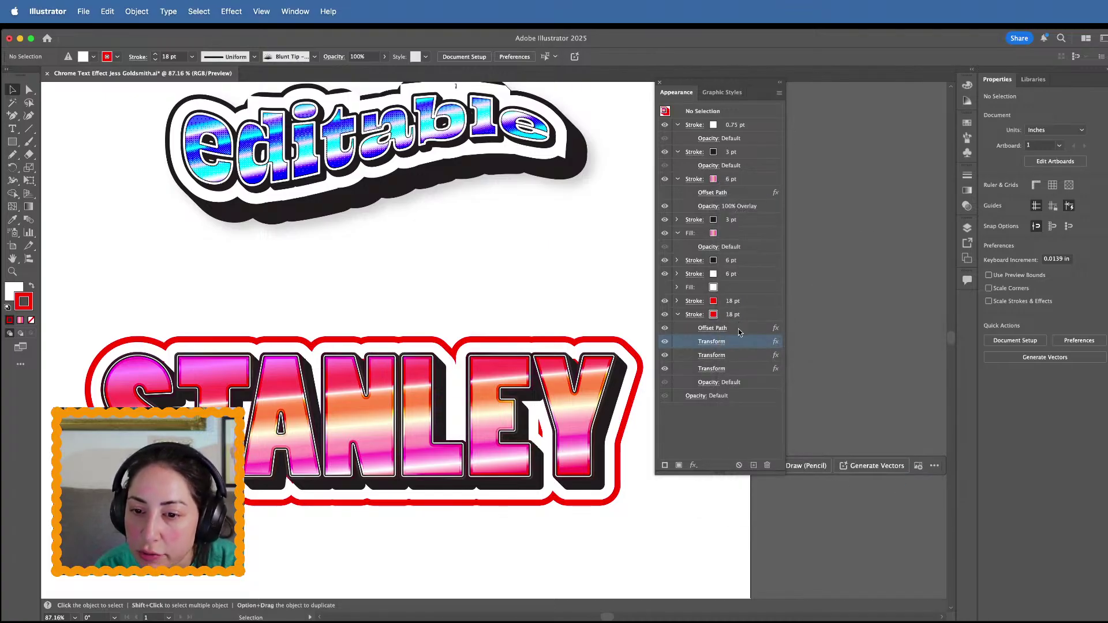
Turn off the duplicated red stroke's Offset Path effect and remove that duplicate stroke
{"action": "left_click", "coordinate": [740, 332]}
{"action": "left_click", "coordinate": [744, 353]}
{"action": "left_click", "coordinate": [745, 335]}
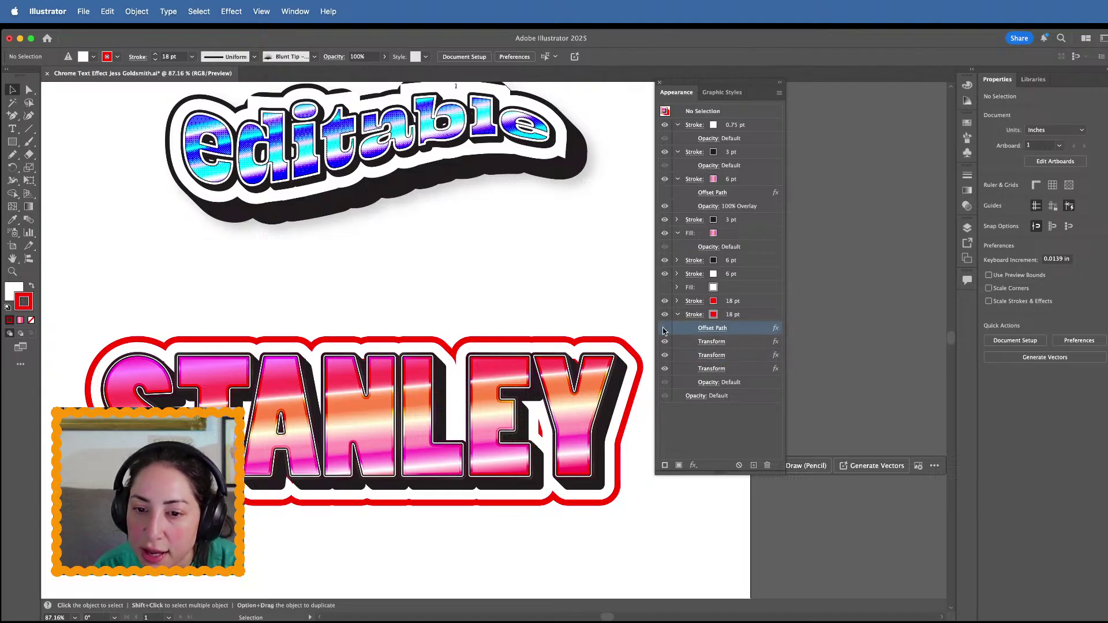
{"action": "left_click", "coordinate": [727, 318]}
{"action": "left_click", "coordinate": [739, 332]}
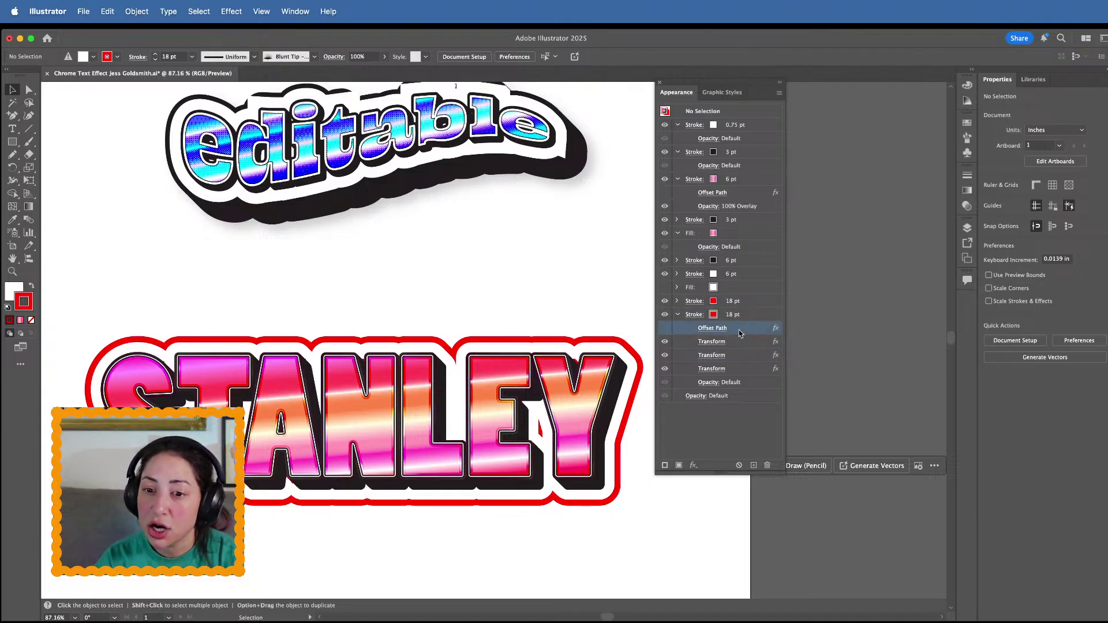
{"action": "left_click", "coordinate": [687, 314]}
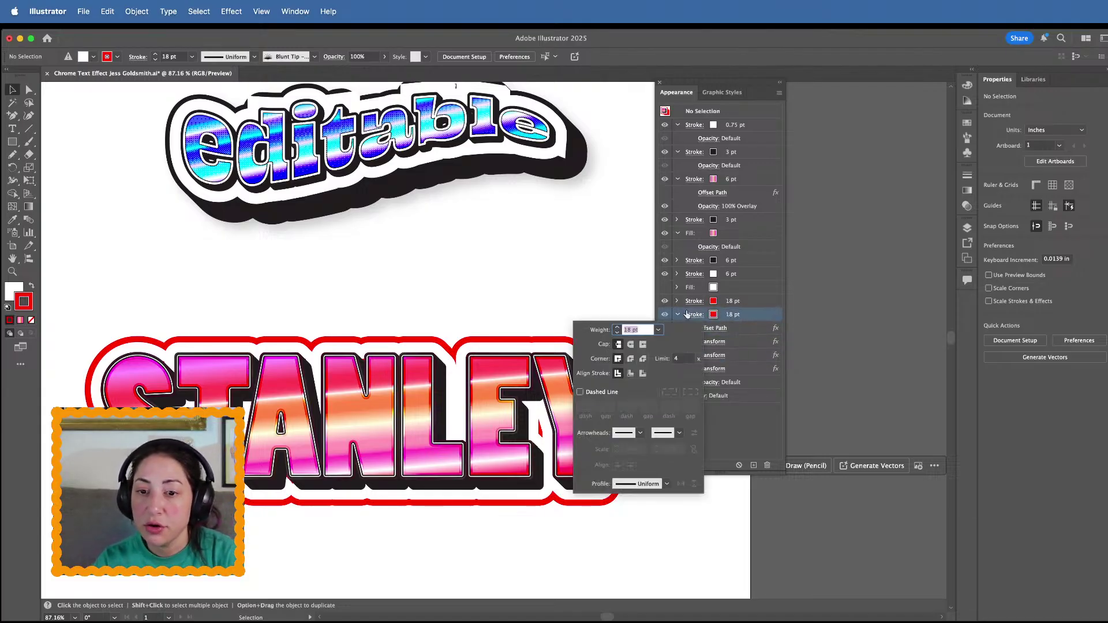
{"action": "left_click", "coordinate": [767, 465]}
{"action": "key", "text": "super+z"}
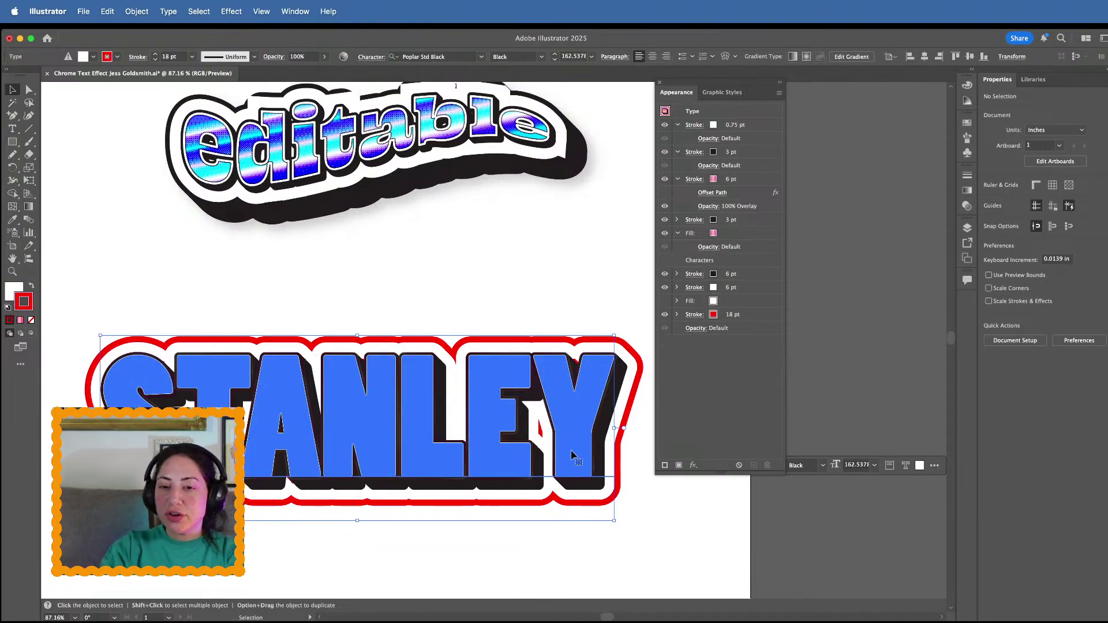
Remove the hidden white fill from the STANLEY lettering and hide its white 6 pt stroke
{"action": "left_click", "coordinate": [752, 303]}
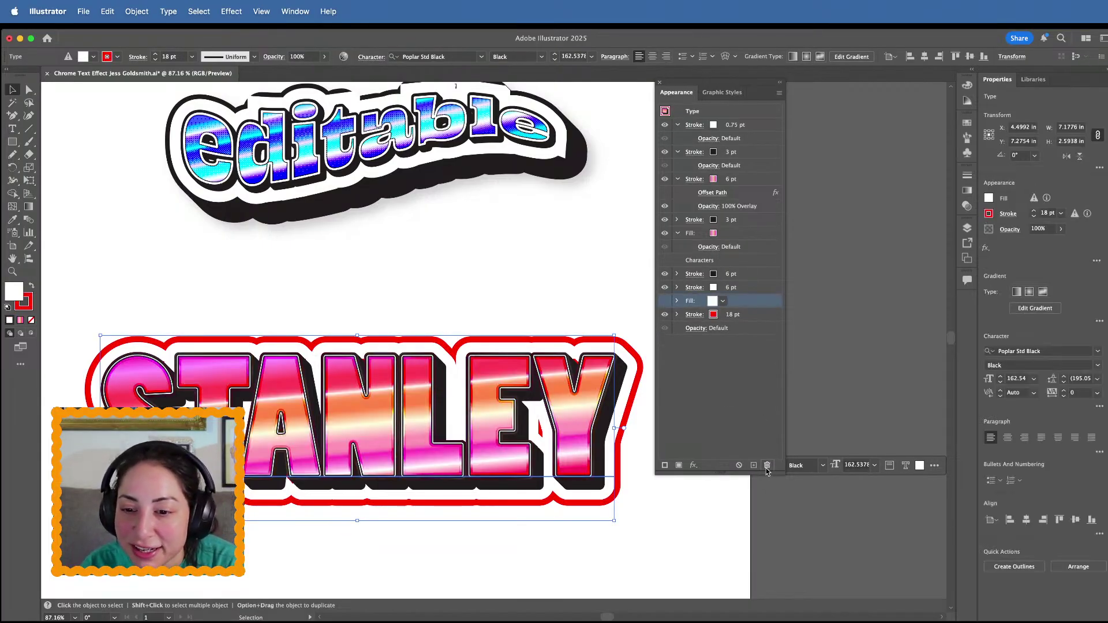
{"action": "left_click", "coordinate": [766, 465]}
{"action": "left_click", "coordinate": [661, 291]}
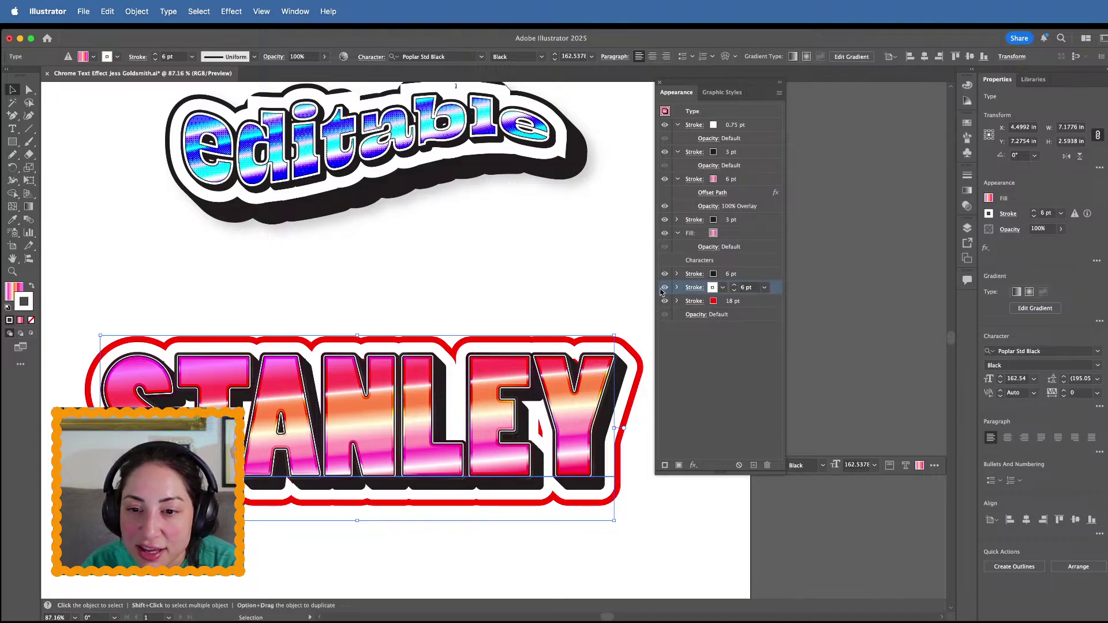
{"action": "left_click", "coordinate": [664, 288]}
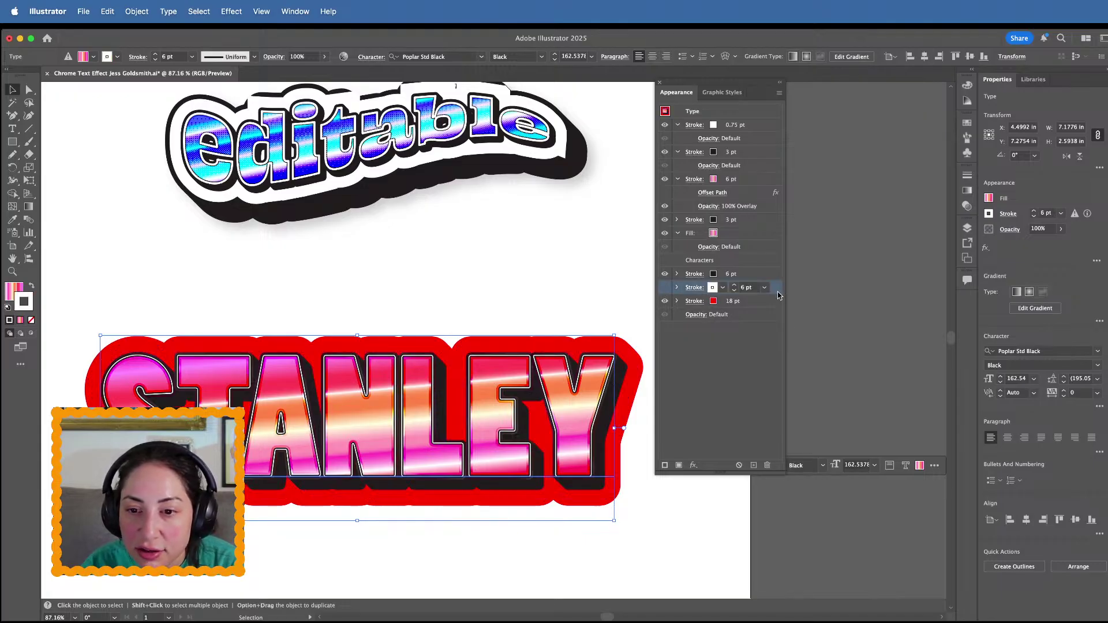
Undo the accidental deletion and duplicate the hidden white 6 pt stroke
{"action": "key", "text": "Delete"}
{"action": "key", "text": "super+z"}
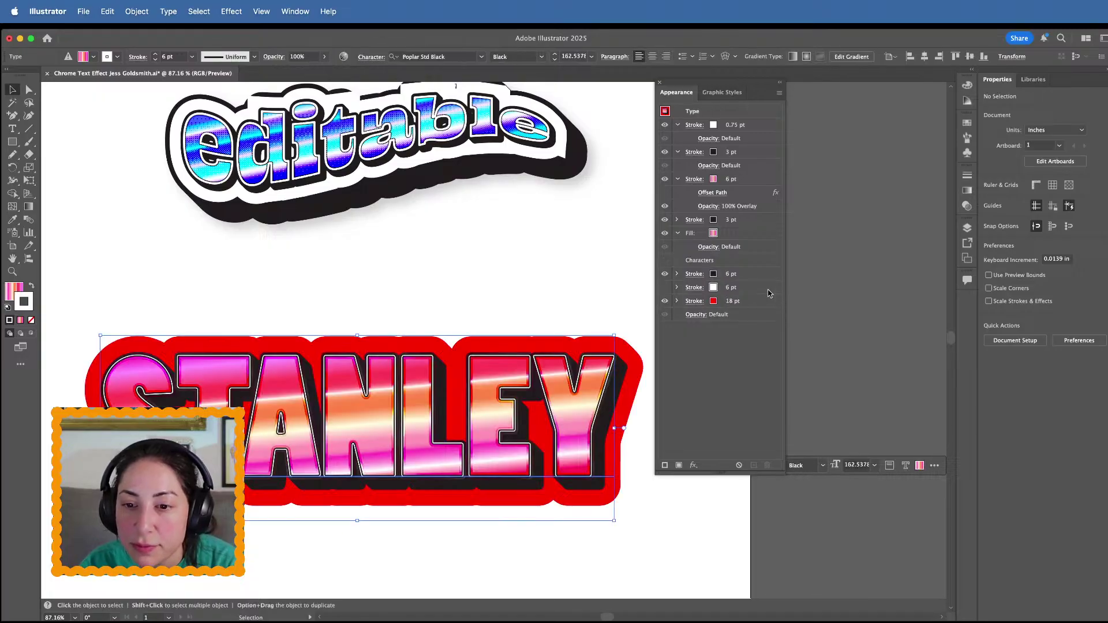
{"action": "left_click", "coordinate": [750, 287]}
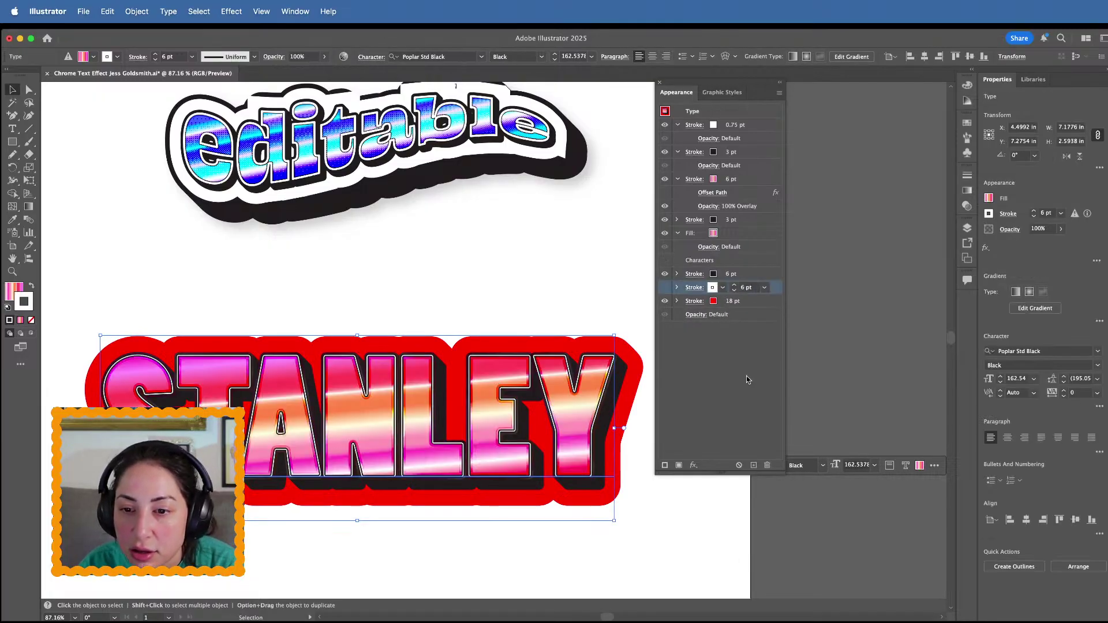
{"action": "left_click", "coordinate": [754, 466]}
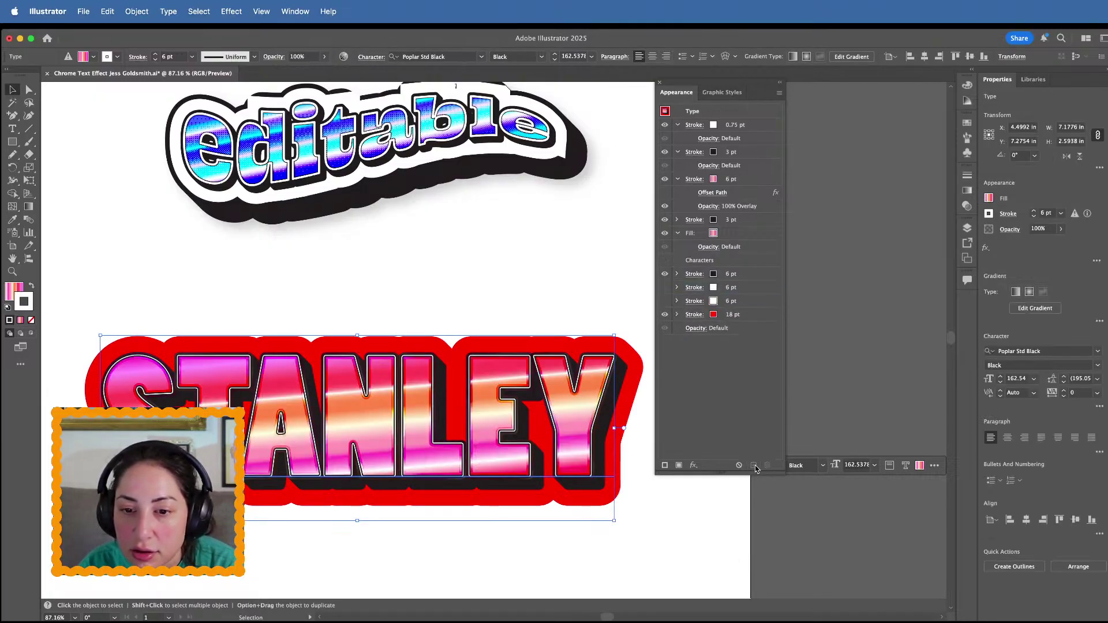
Shift the STANLEY lettering slightly up and left, and move its black and white 6 pt and red 18 pt strokes above Characters
{"action": "scroll", "coordinate": [527, 431], "scroll_direction": "down", "scroll_amount": 5}
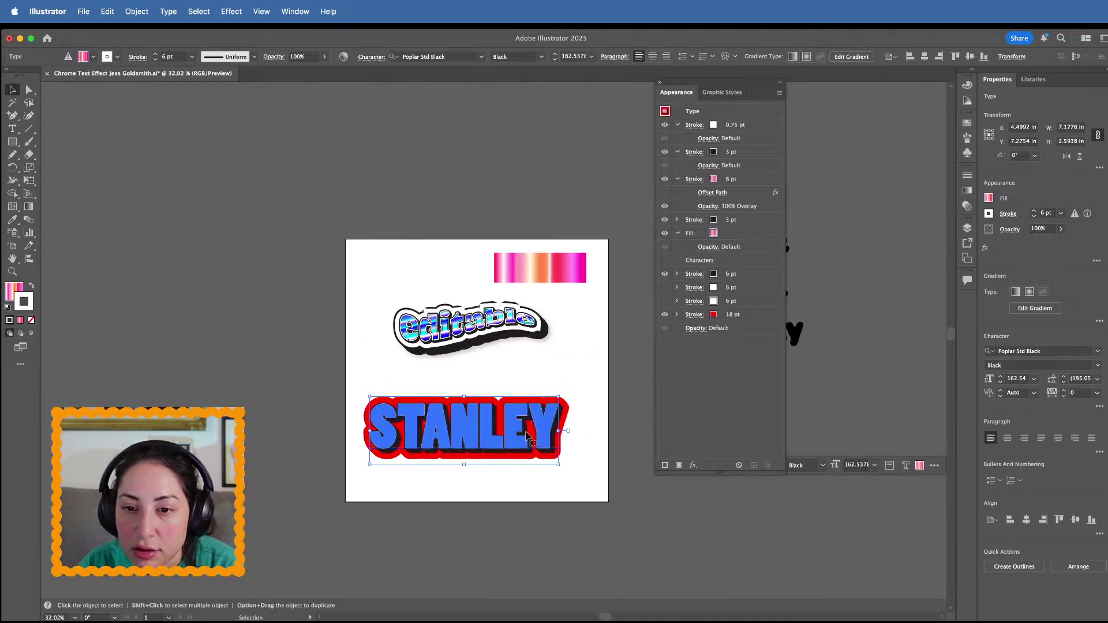
{"action": "left_click_drag", "start_coordinate": [526, 431], "coordinate": [521, 426]}
{"action": "left_click", "coordinate": [763, 276]}
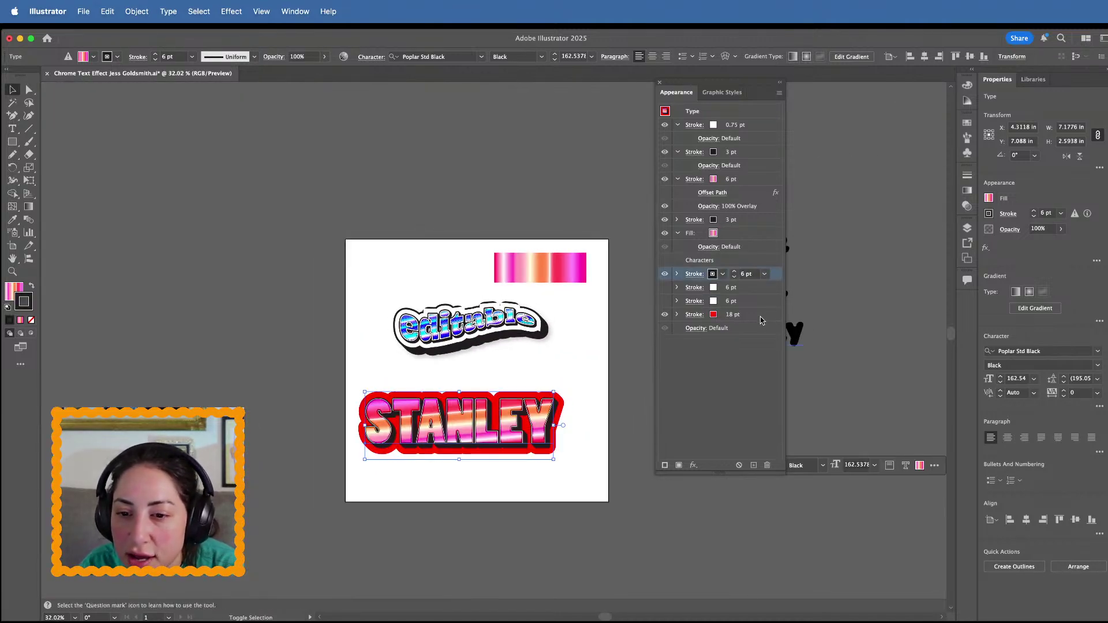
{"action": "left_click", "coordinate": [765, 315], "text": "shift"}
{"action": "left_click_drag", "start_coordinate": [755, 276], "coordinate": [752, 258]}
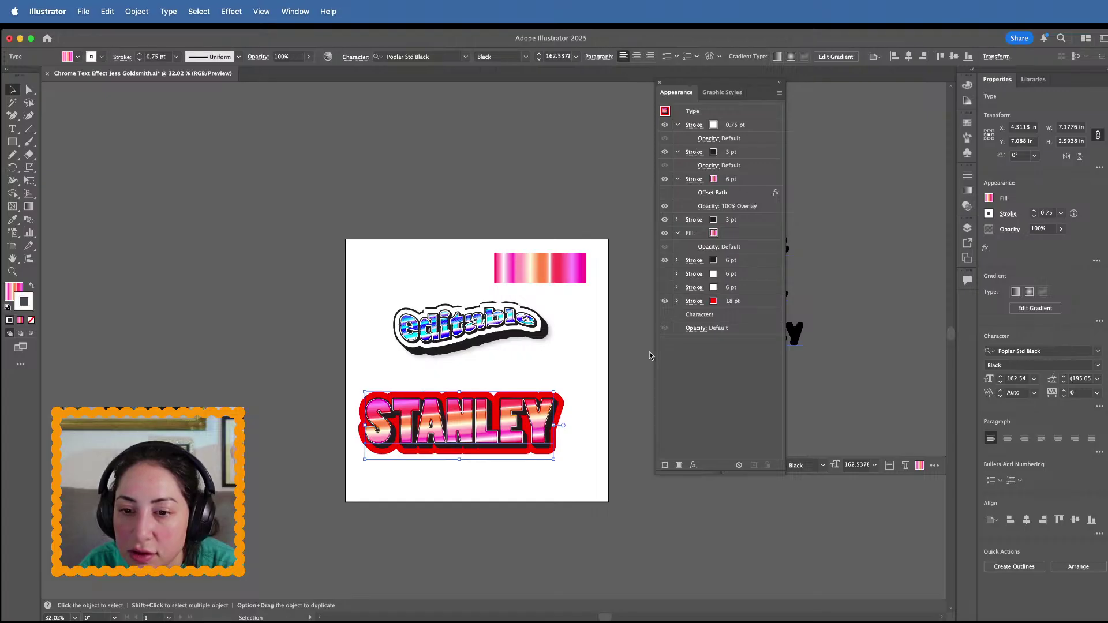
{"action": "left_click", "coordinate": [706, 316]}
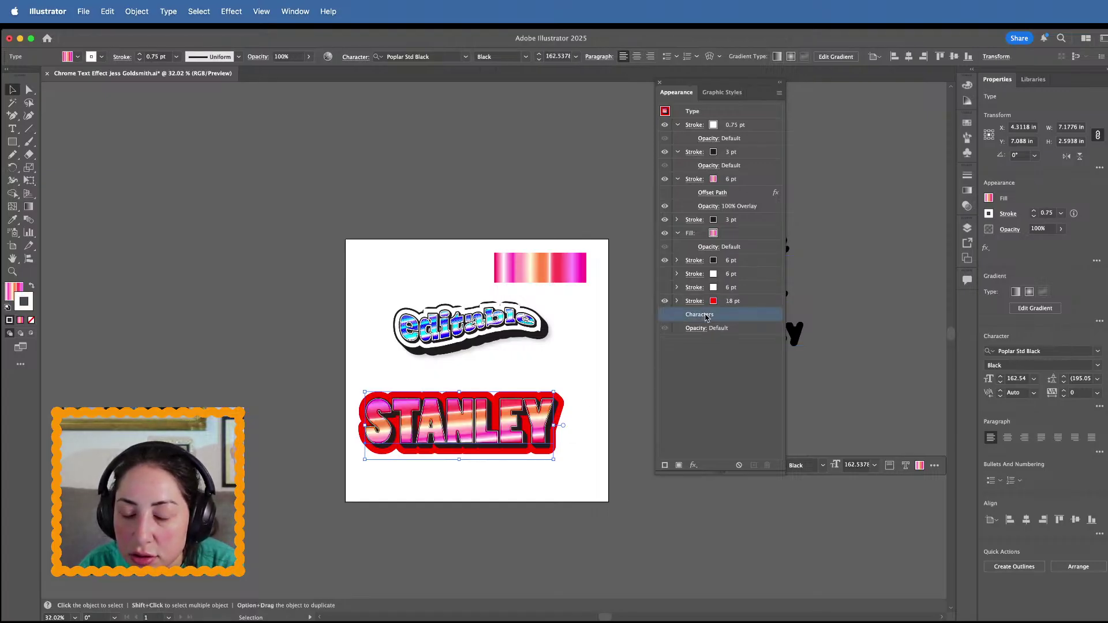
{"action": "double_click", "coordinate": [706, 317]}
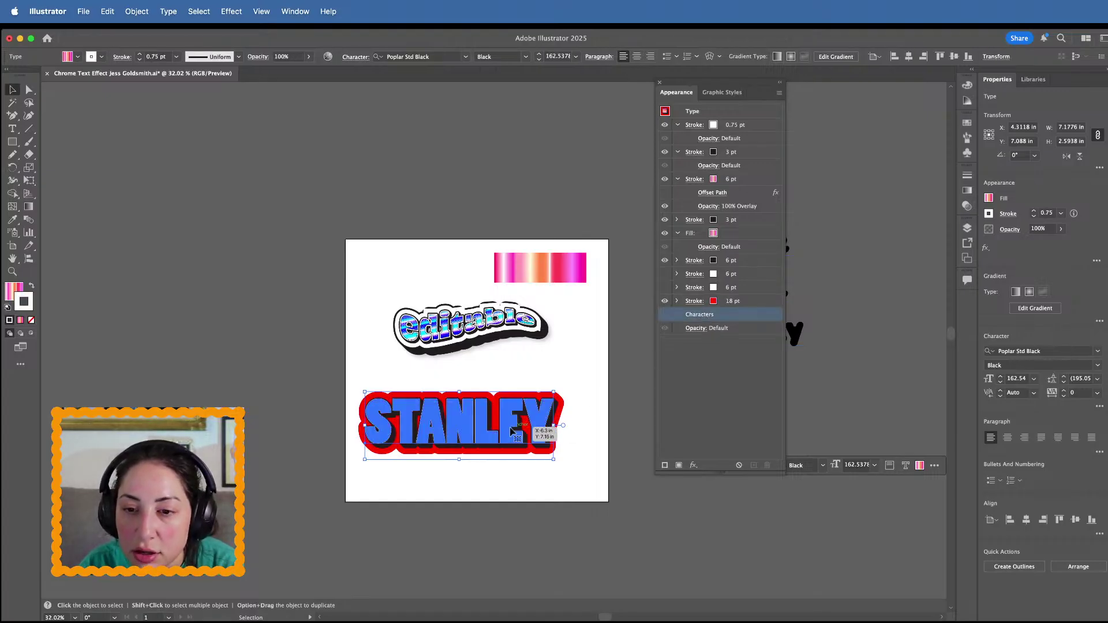
Show both white 6 pt strokes, remove the upper one and deselect the lettering
{"action": "scroll", "coordinate": [512, 430], "scroll_direction": "up", "scroll_amount": 3}
{"action": "left_click", "coordinate": [668, 289]}
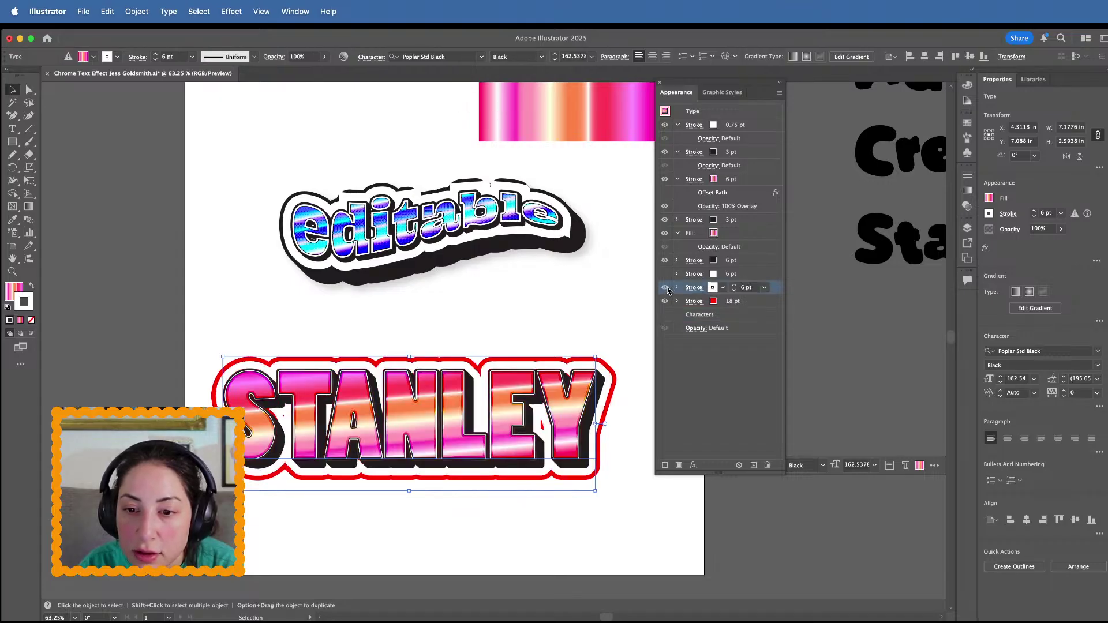
{"action": "left_click", "coordinate": [667, 275]}
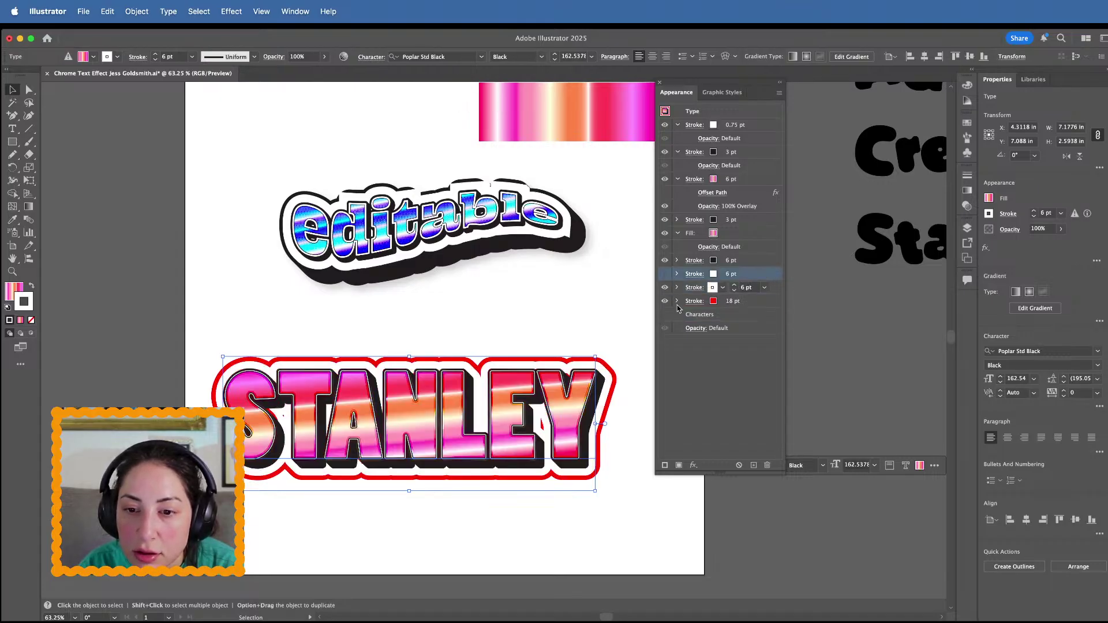
{"action": "left_click", "coordinate": [667, 275]}
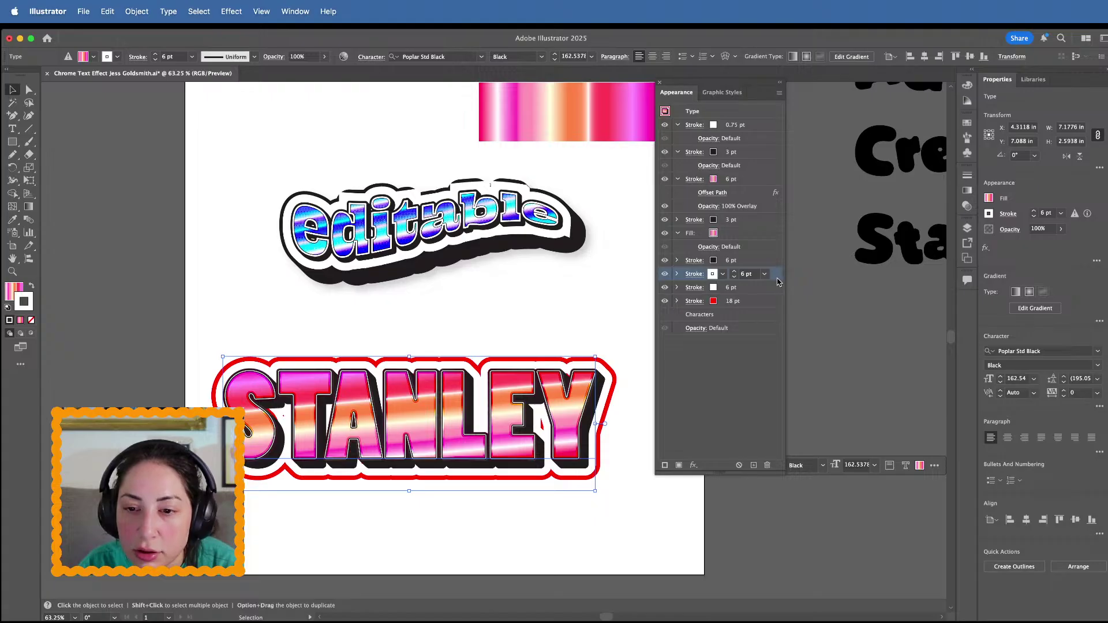
{"action": "left_click", "coordinate": [766, 465]}
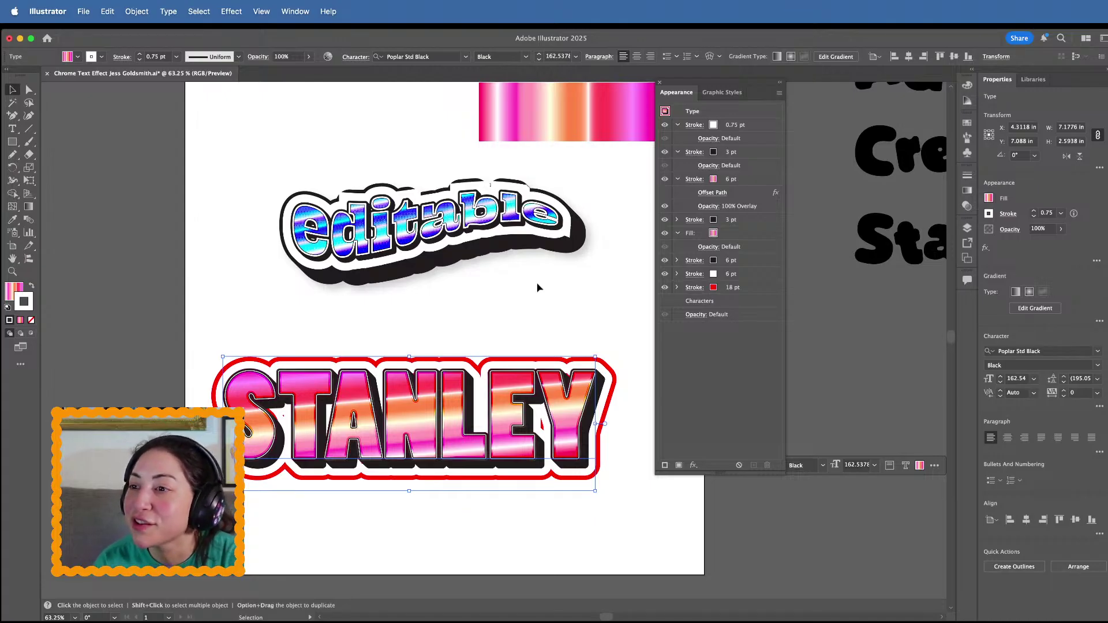
{"action": "left_click", "coordinate": [537, 287]}
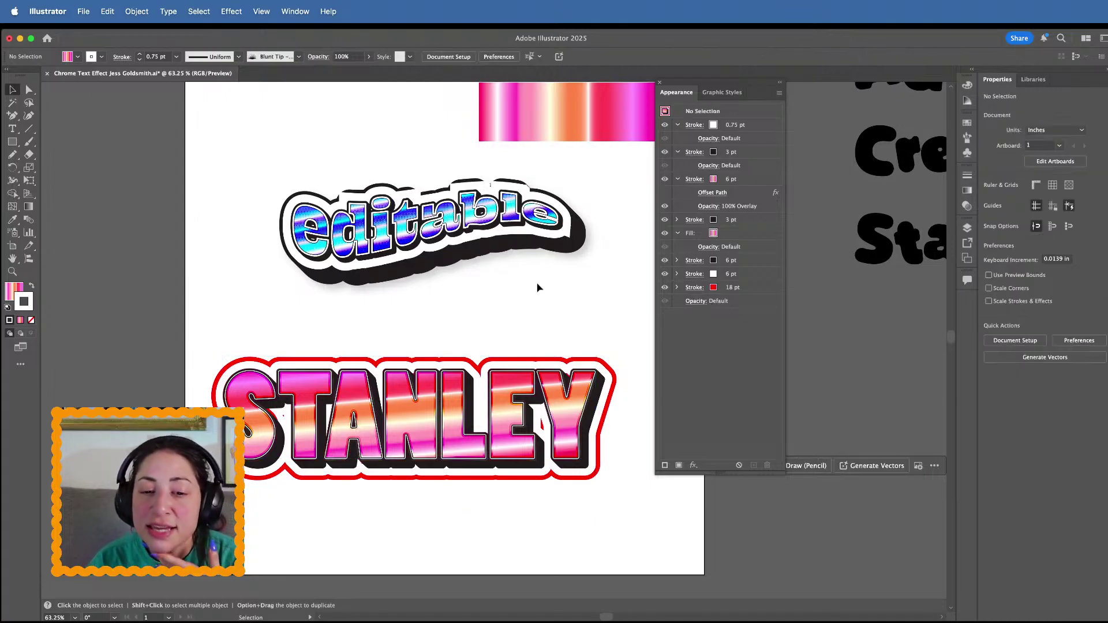
Try a duplicate of the red 18 pt stroke and remove the copy
{"action": "scroll", "coordinate": [536, 286], "scroll_direction": "down", "scroll_amount": 2}
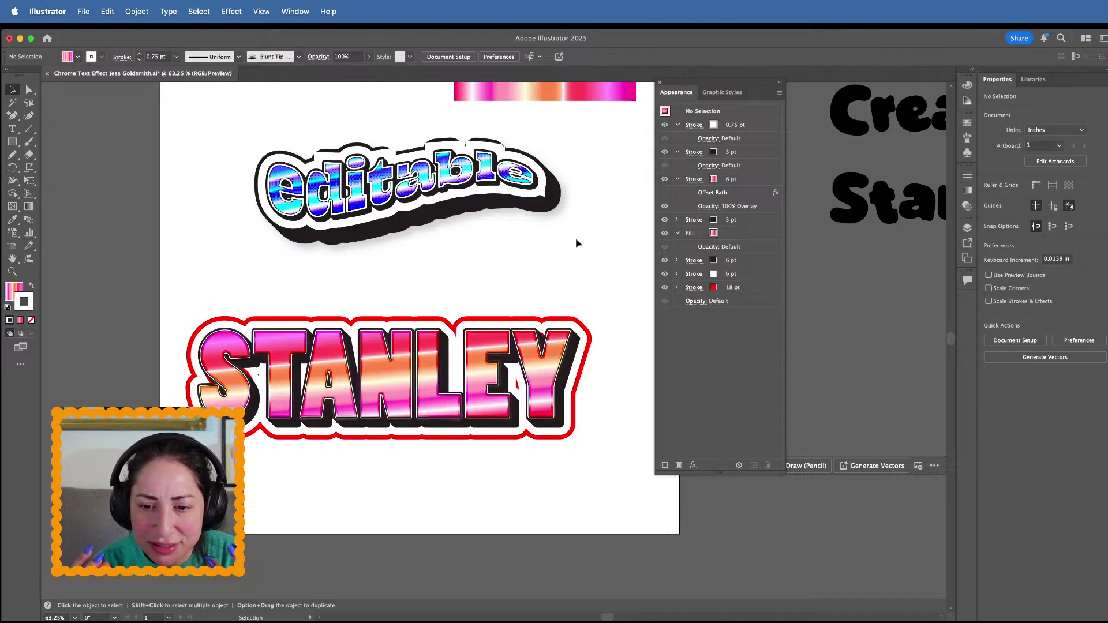
{"action": "left_click", "coordinate": [763, 287]}
{"action": "left_click", "coordinate": [763, 270]}
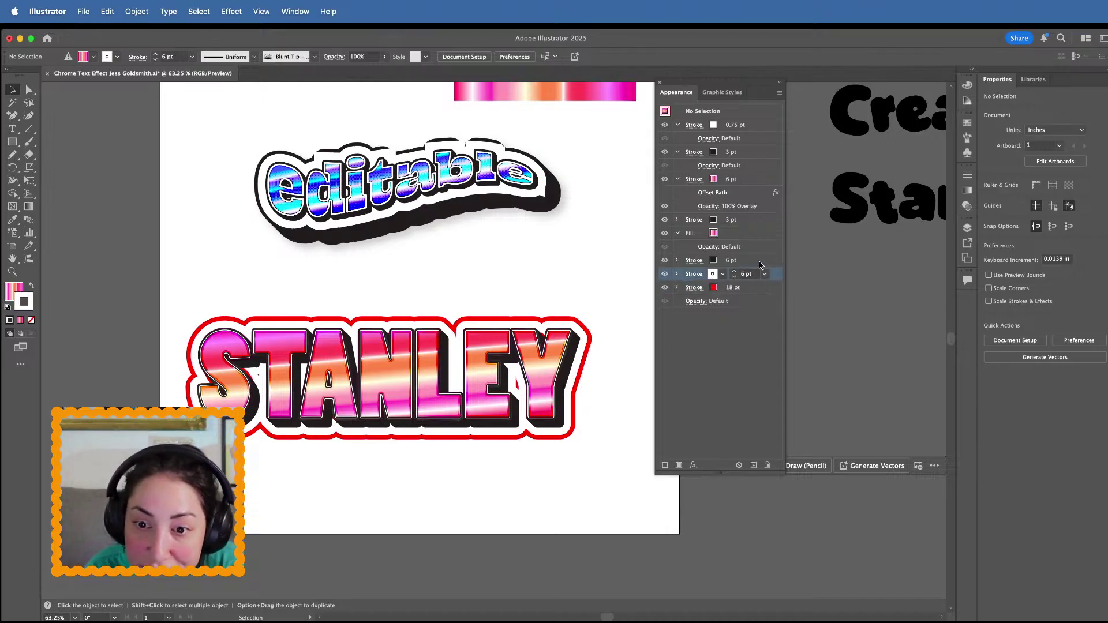
{"action": "left_click", "coordinate": [759, 287]}
{"action": "scroll", "coordinate": [568, 369], "scroll_direction": "up", "scroll_amount": 3}
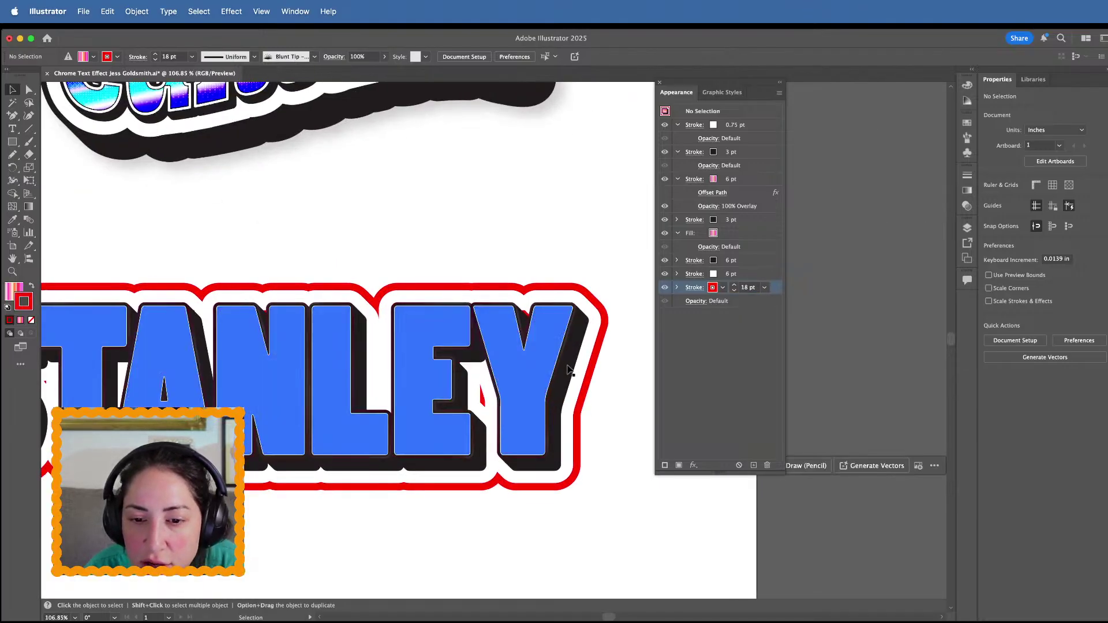
{"action": "left_click", "coordinate": [753, 465]}
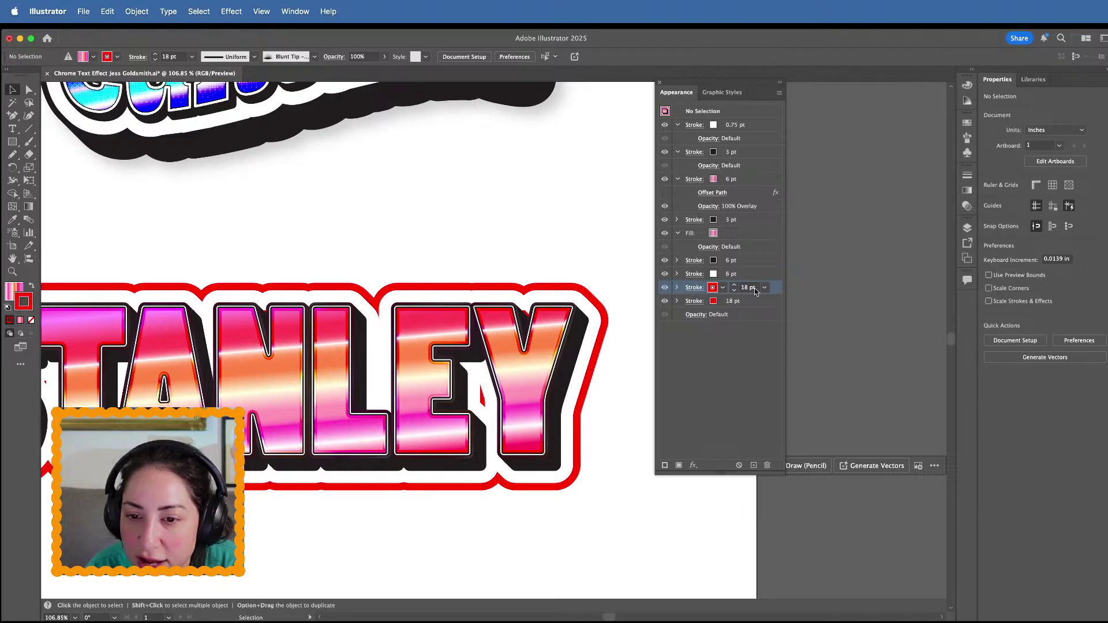
{"action": "left_click", "coordinate": [768, 465]}
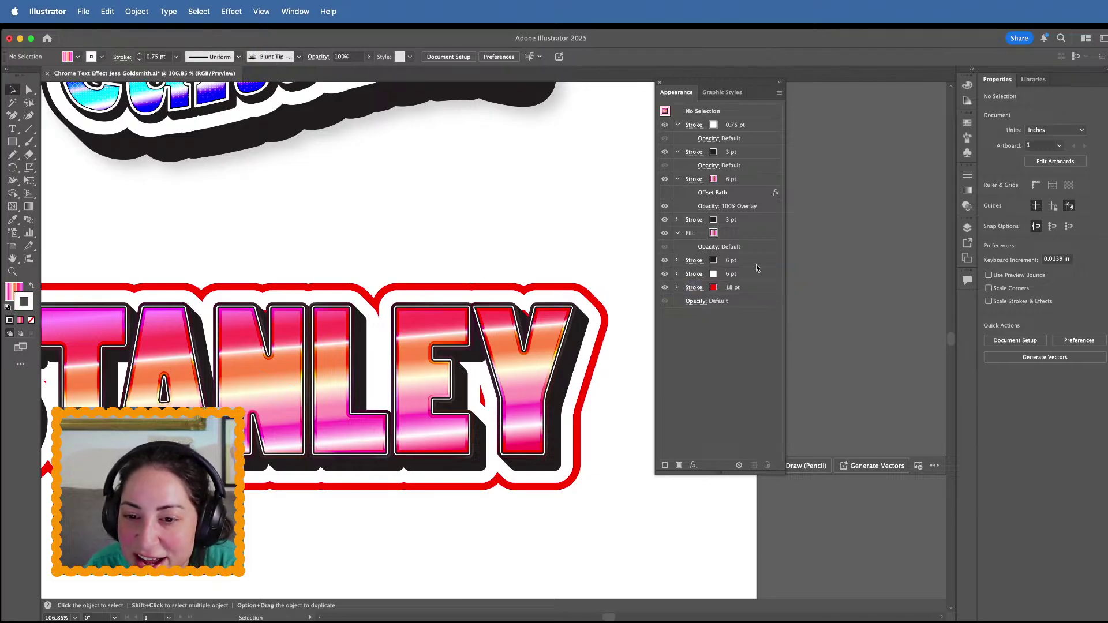
Add a white fill above the red 18 pt stroke and apply an Offset Path of 0.1389 in with miter joins
{"action": "left_click", "coordinate": [767, 288]}
{"action": "left_click", "coordinate": [679, 465]}
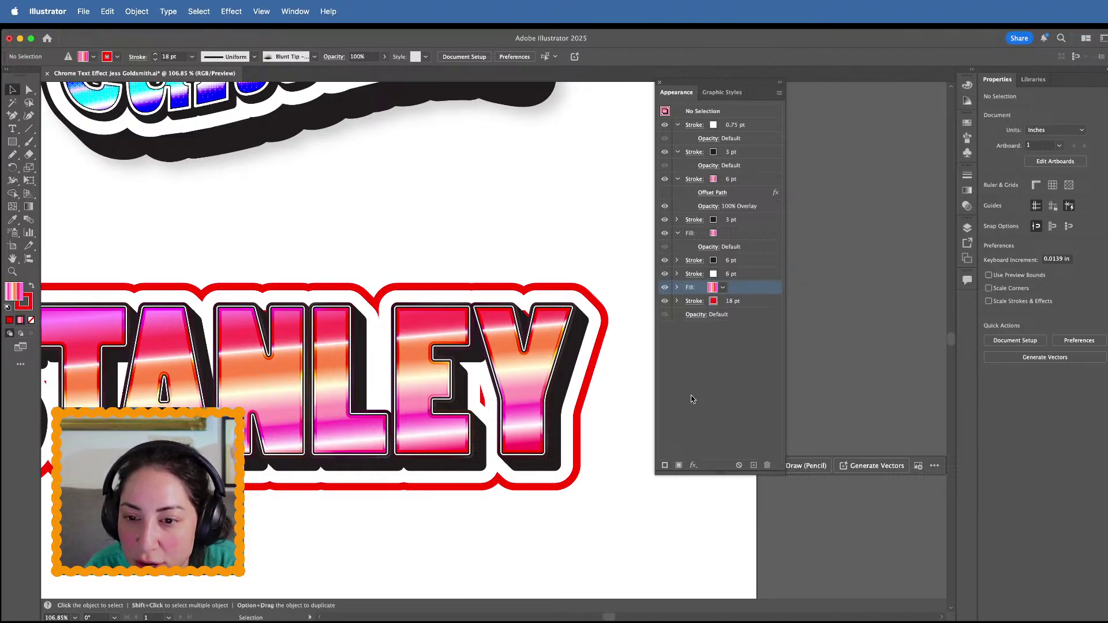
{"action": "left_click", "coordinate": [713, 288]}
{"action": "left_click", "coordinate": [608, 327]}
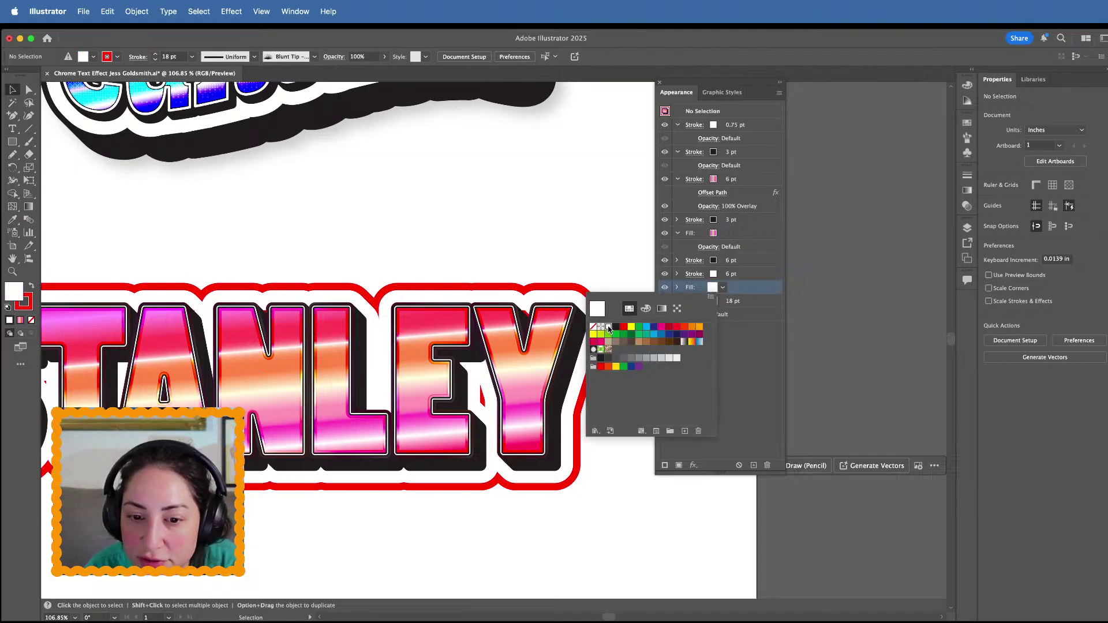
{"action": "left_click", "coordinate": [693, 465]}
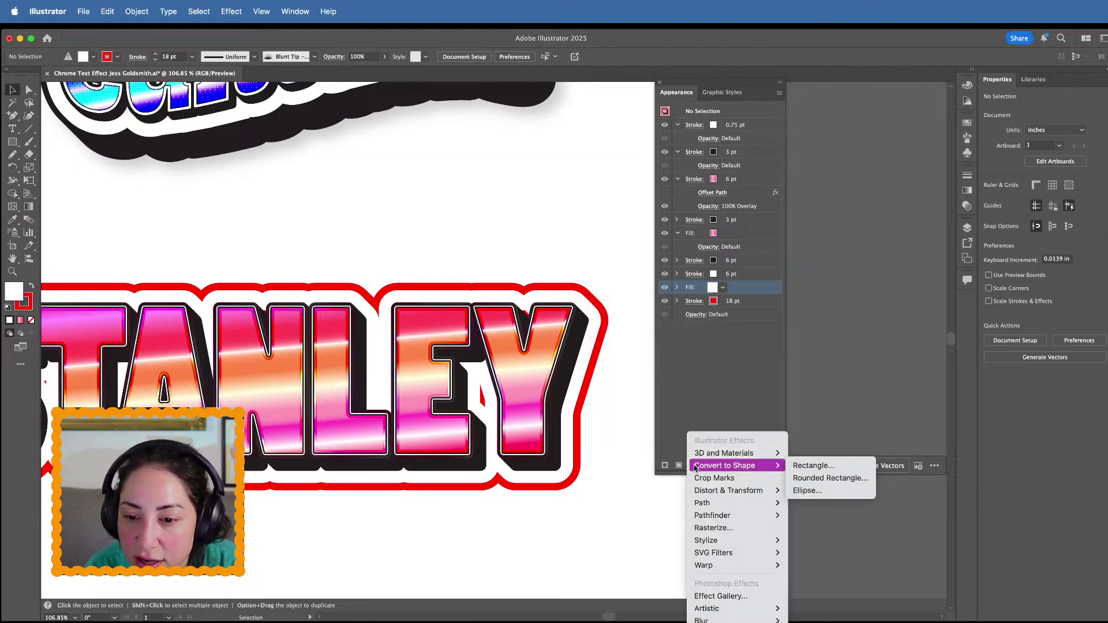
{"action": "mouse_move", "coordinate": [717, 502]}
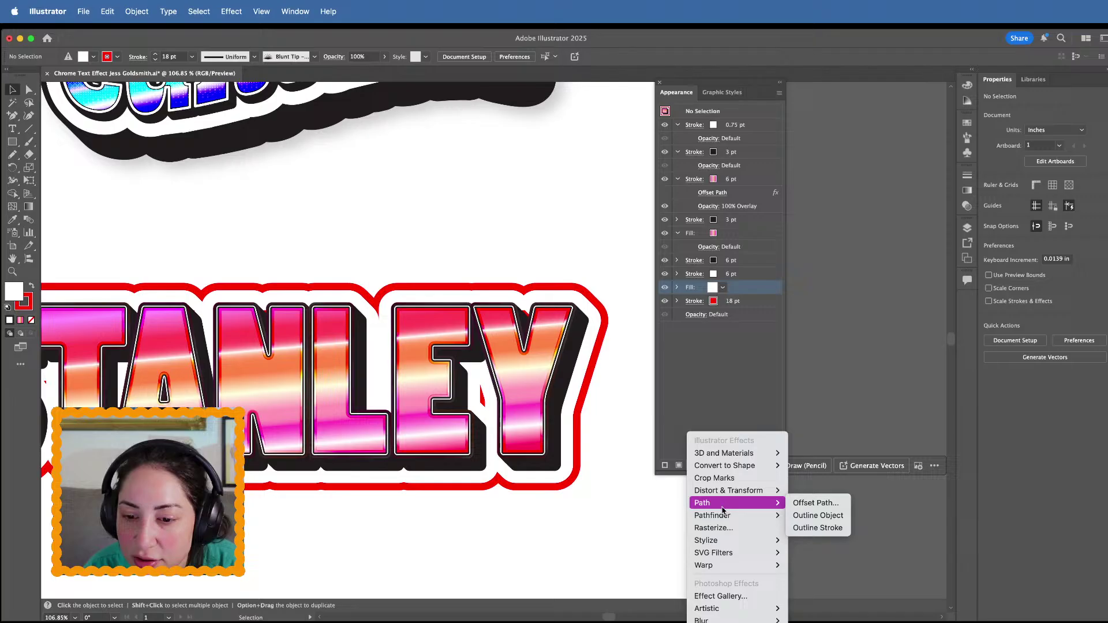
{"action": "left_click", "coordinate": [806, 507]}
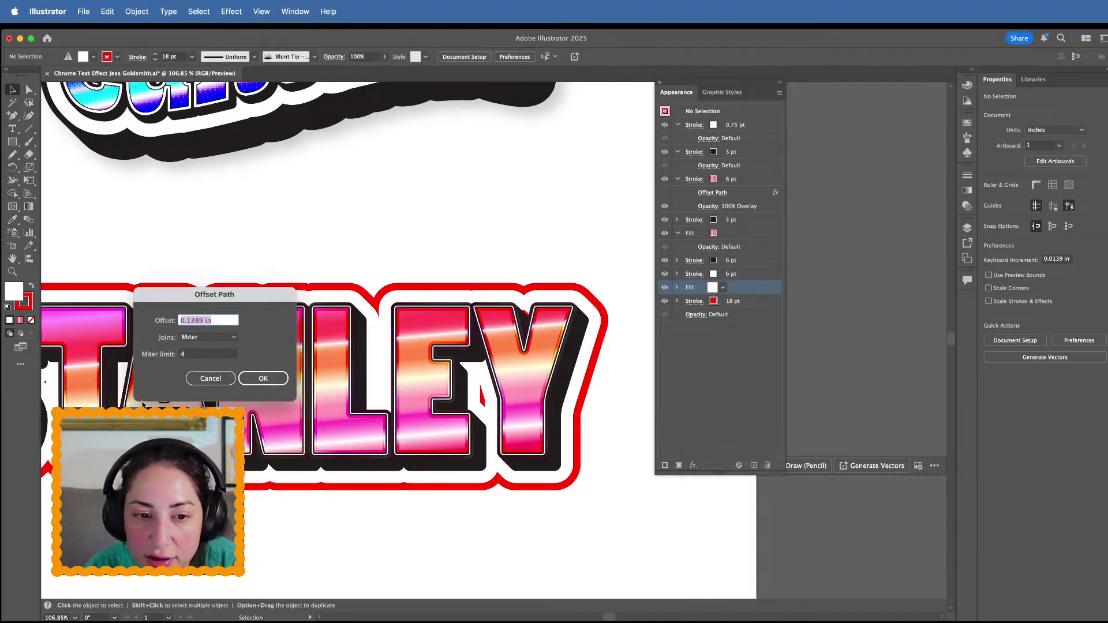
{"action": "left_click", "coordinate": [263, 379]}
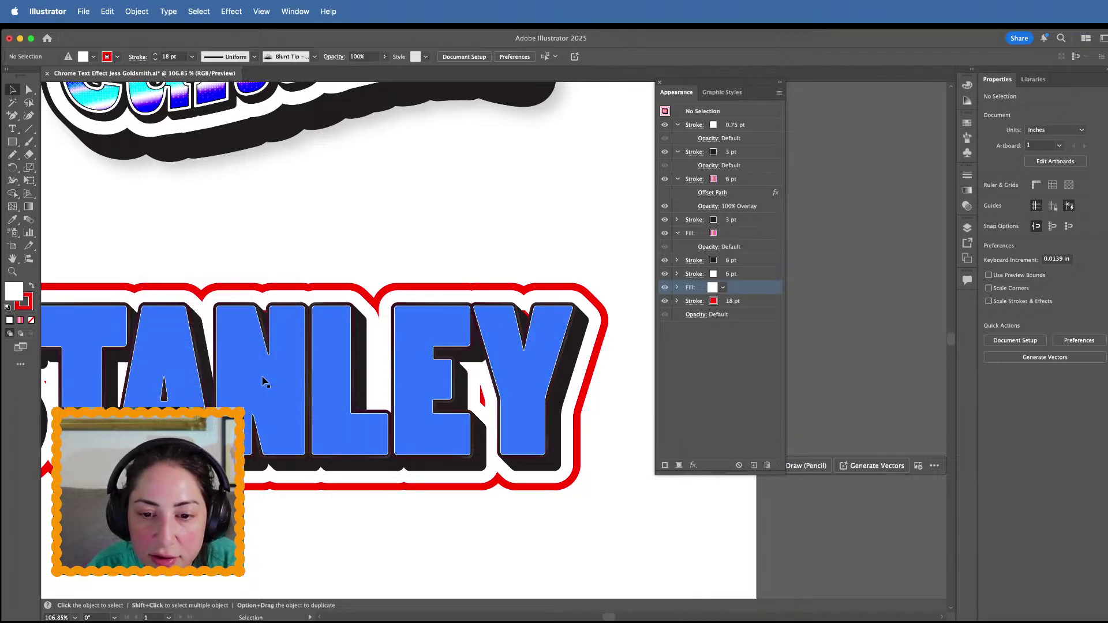
Try a Transform effect on the white fill with moves of 0.0556 in horizontal, 0.0417 in vertical and 3 copies, and remove that fill
{"action": "left_click", "coordinate": [676, 287]}
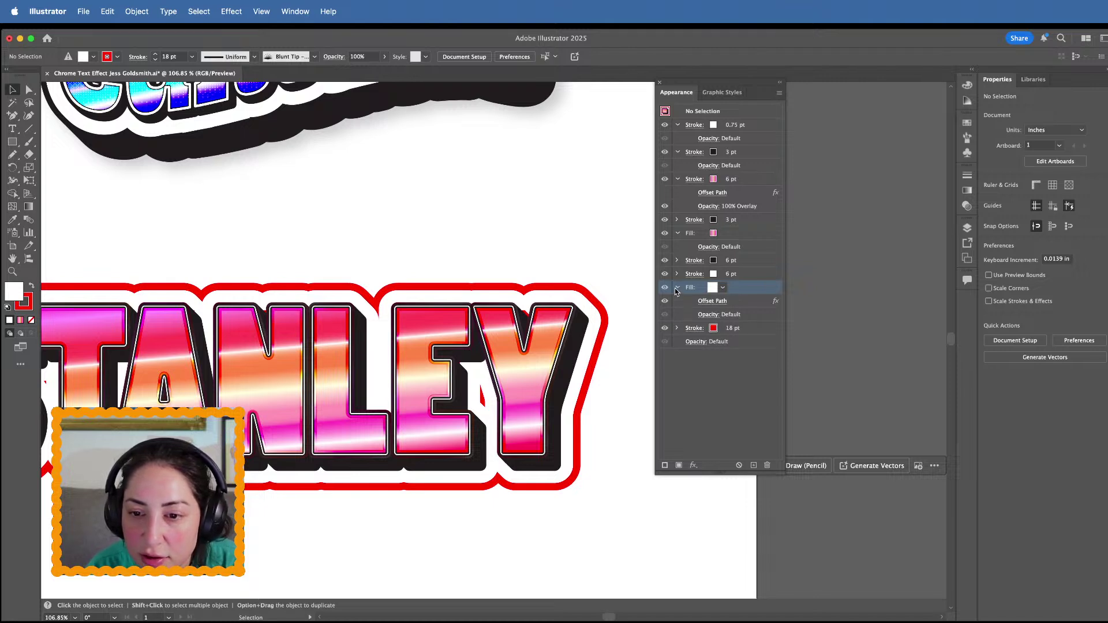
{"action": "left_click", "coordinate": [693, 465]}
{"action": "mouse_move", "coordinate": [744, 490]}
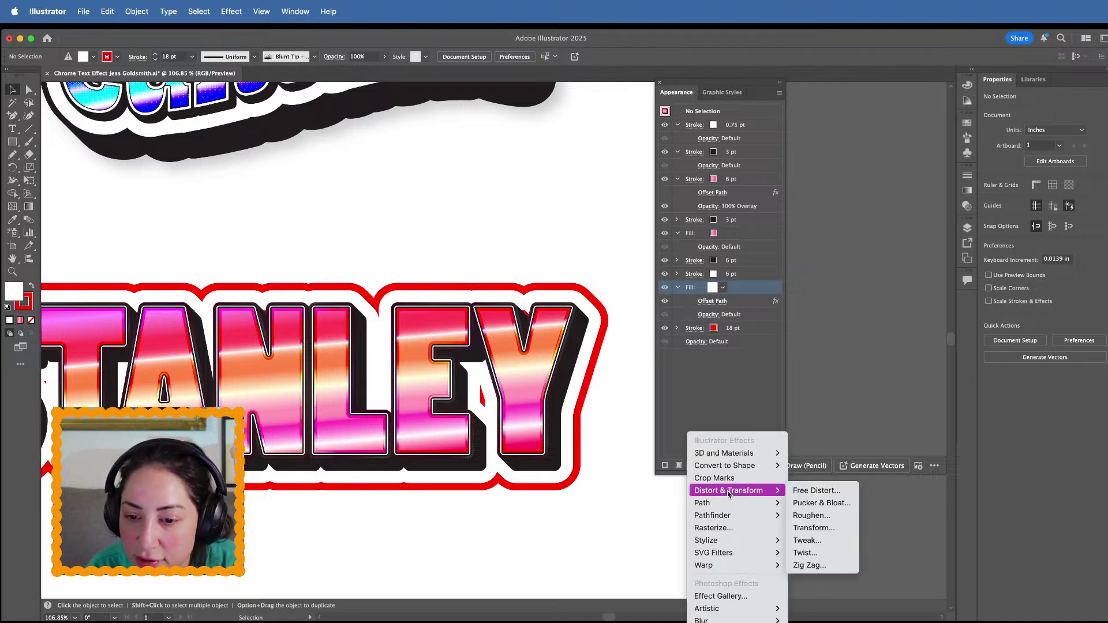
{"action": "left_click", "coordinate": [810, 528]}
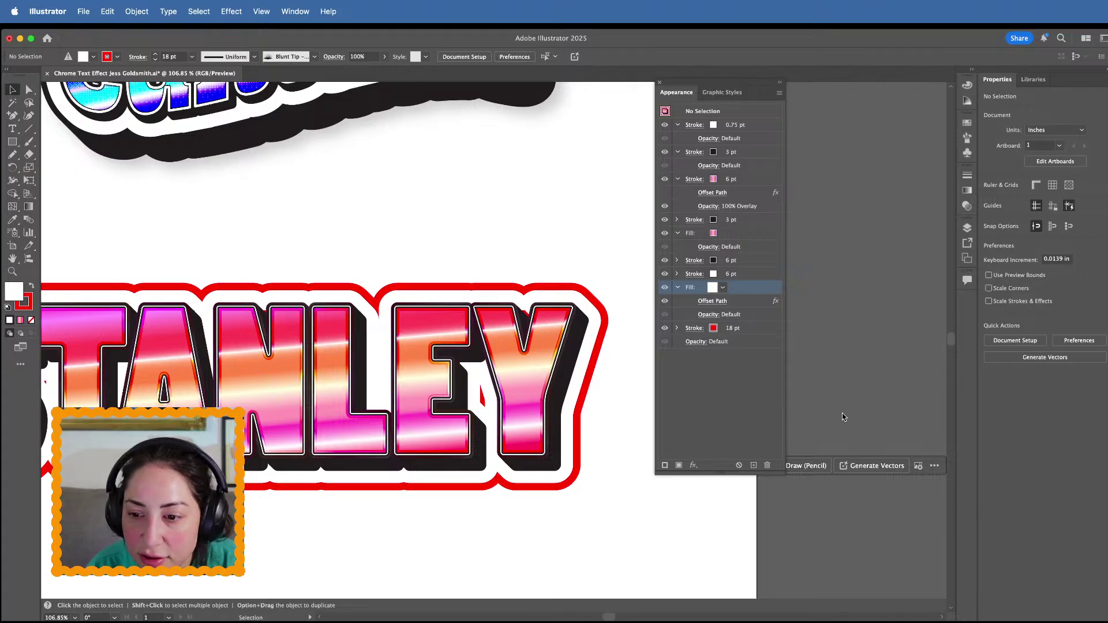
{"action": "left_click_drag", "start_coordinate": [810, 288], "coordinate": [812, 309]}
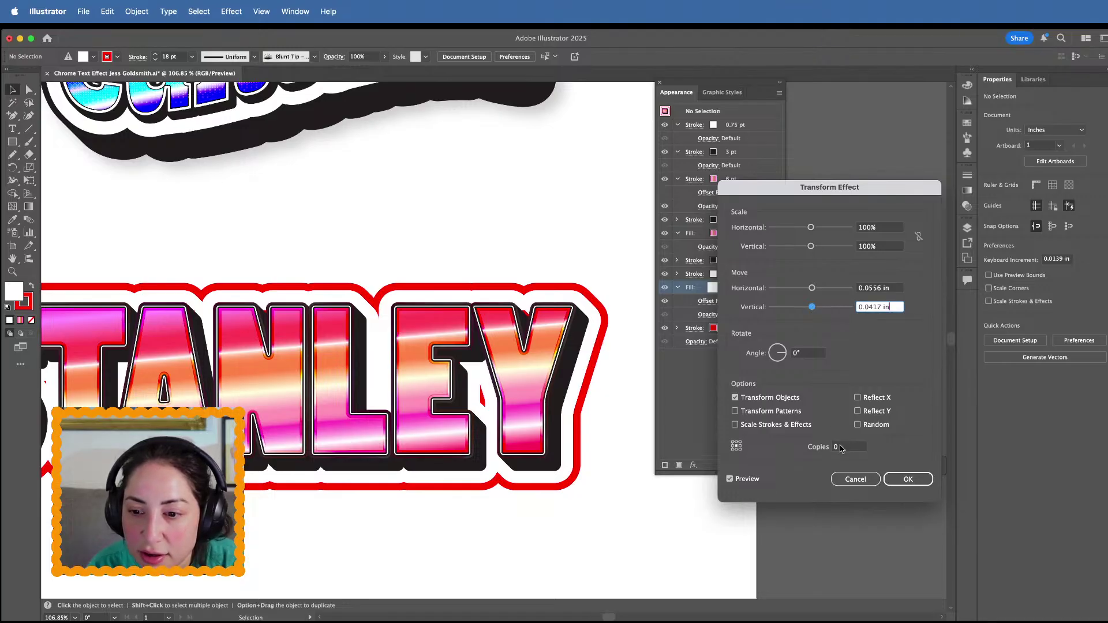
{"action": "left_click", "coordinate": [841, 448]}
{"action": "type", "text": "3"}
{"action": "left_click", "coordinate": [872, 307]}
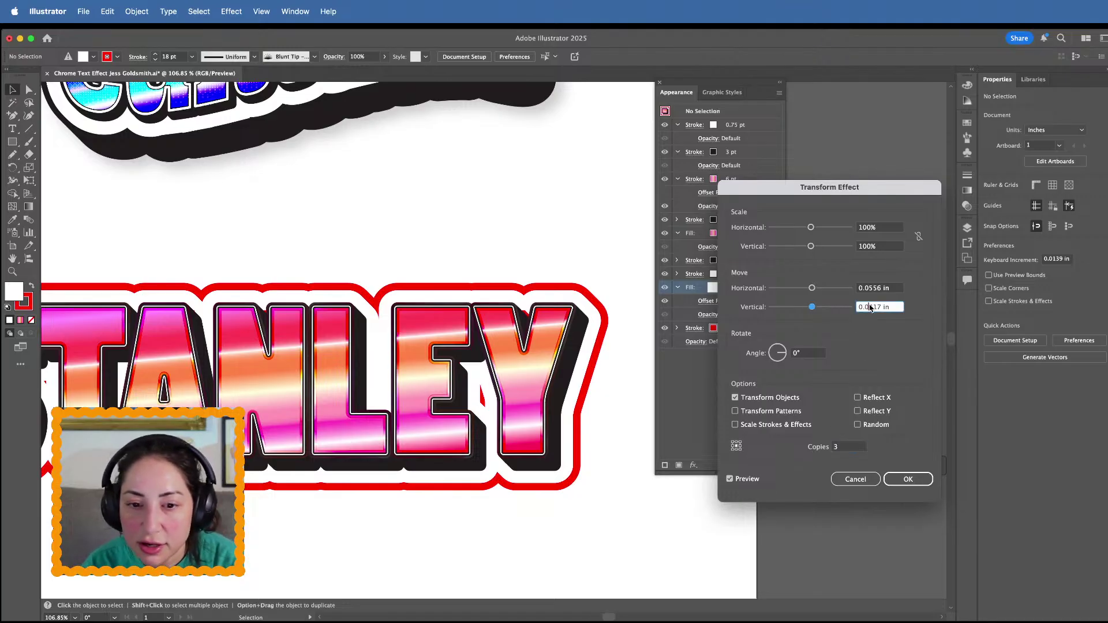
{"action": "left_click", "coordinate": [907, 479]}
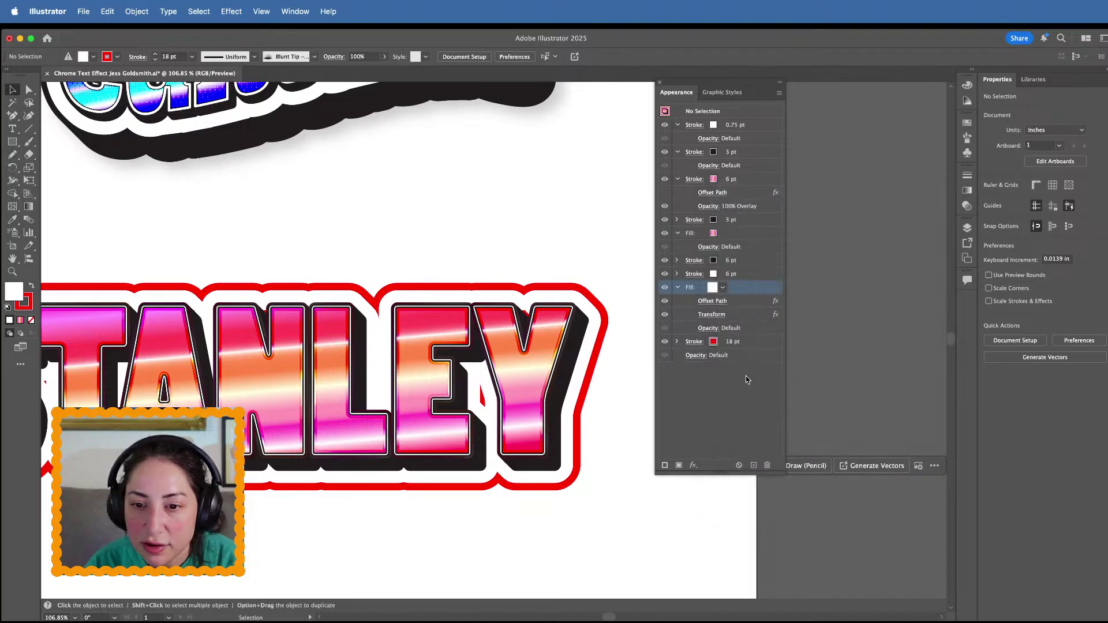
{"action": "left_click", "coordinate": [767, 465]}
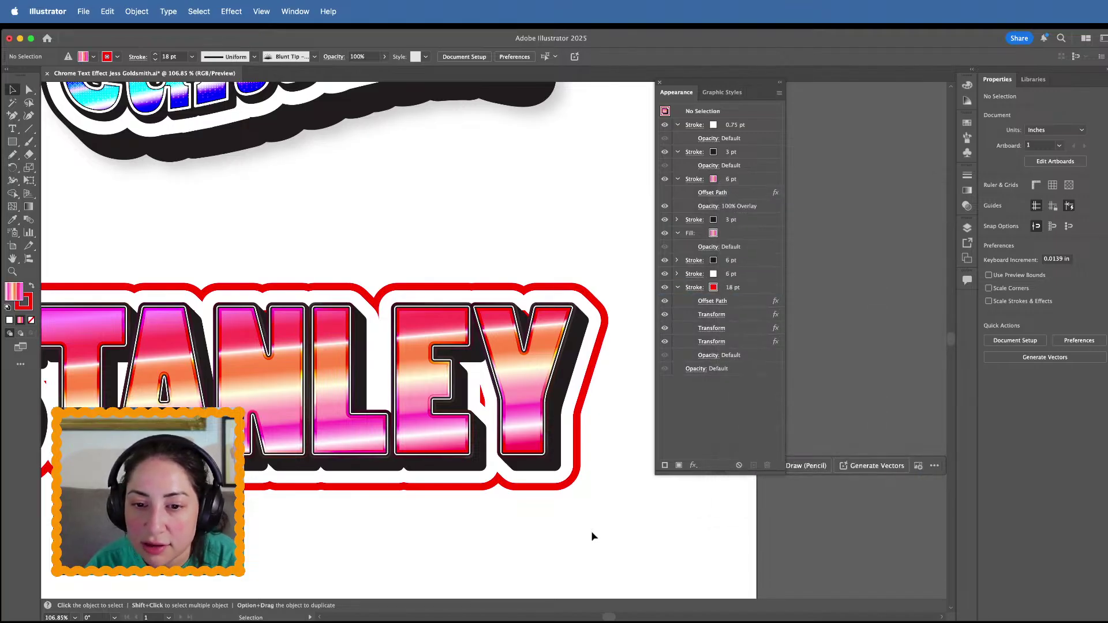
Duplicate the red 18 pt stroke on the STANLEY lettering
{"action": "key", "text": "super+0"}
{"action": "left_click", "coordinate": [577, 473]}
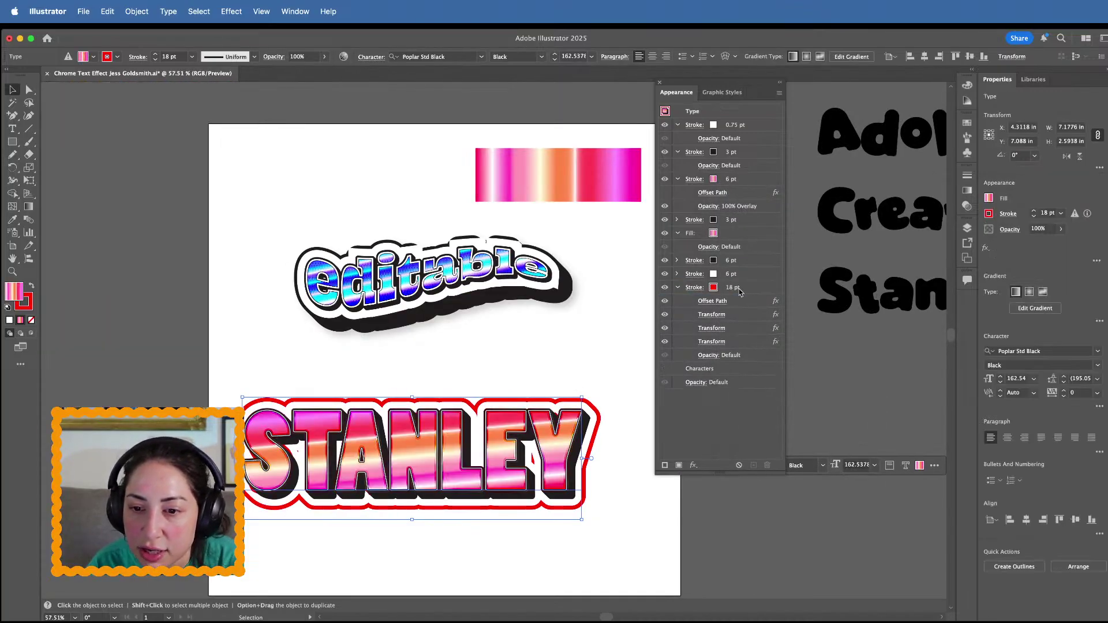
{"action": "left_click", "coordinate": [678, 288]}
{"action": "left_click", "coordinate": [768, 285]}
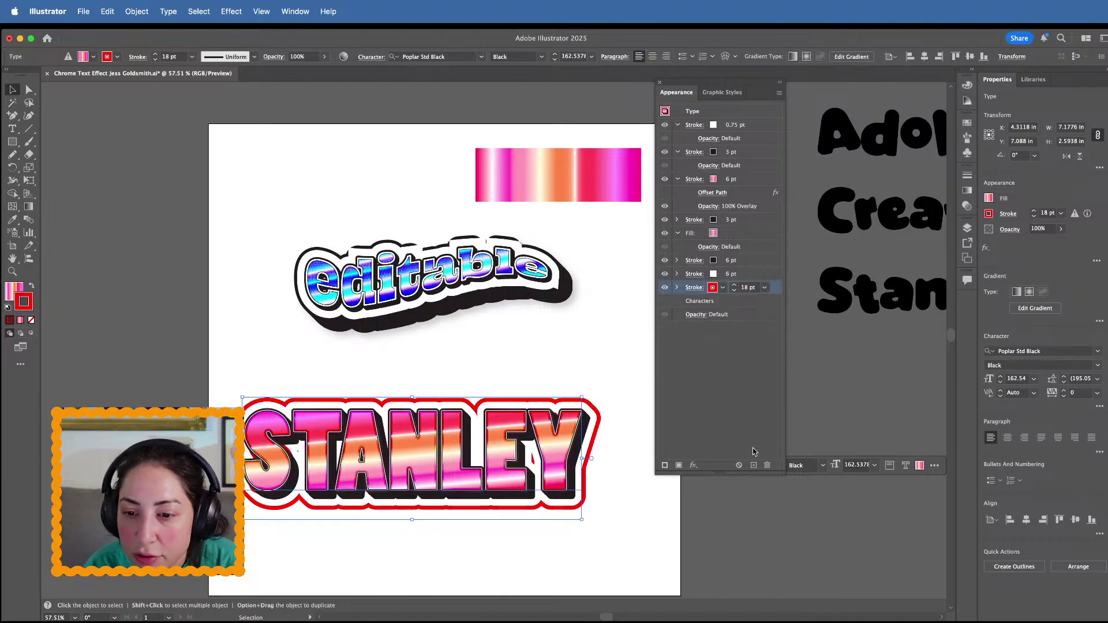
{"action": "left_click", "coordinate": [754, 465]}
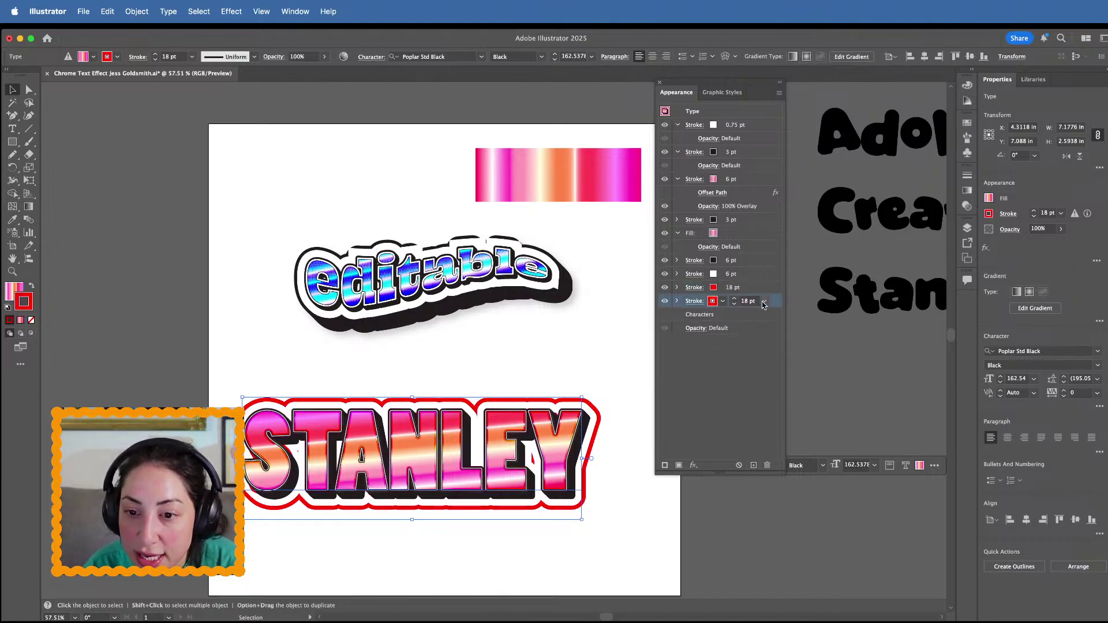
{"action": "left_click_drag", "start_coordinate": [755, 310], "coordinate": [706, 306]}
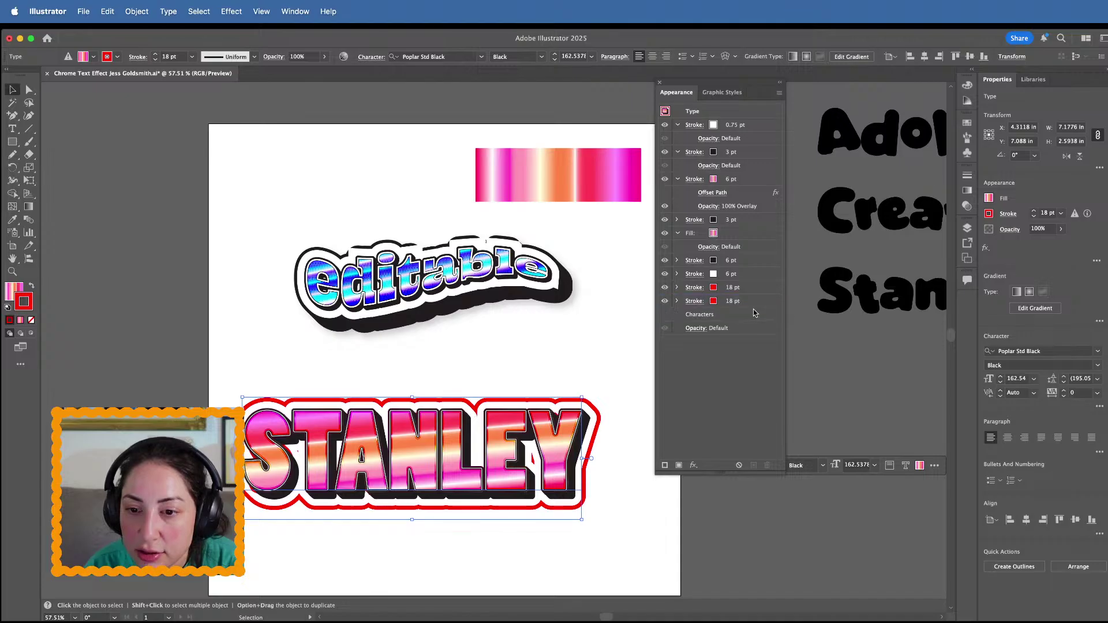
Set the first Transform effect of the lower red 18 pt stroke to move 0.0833 in horizontally and vertically, and deselect the lettering
{"action": "left_click", "coordinate": [678, 301]}
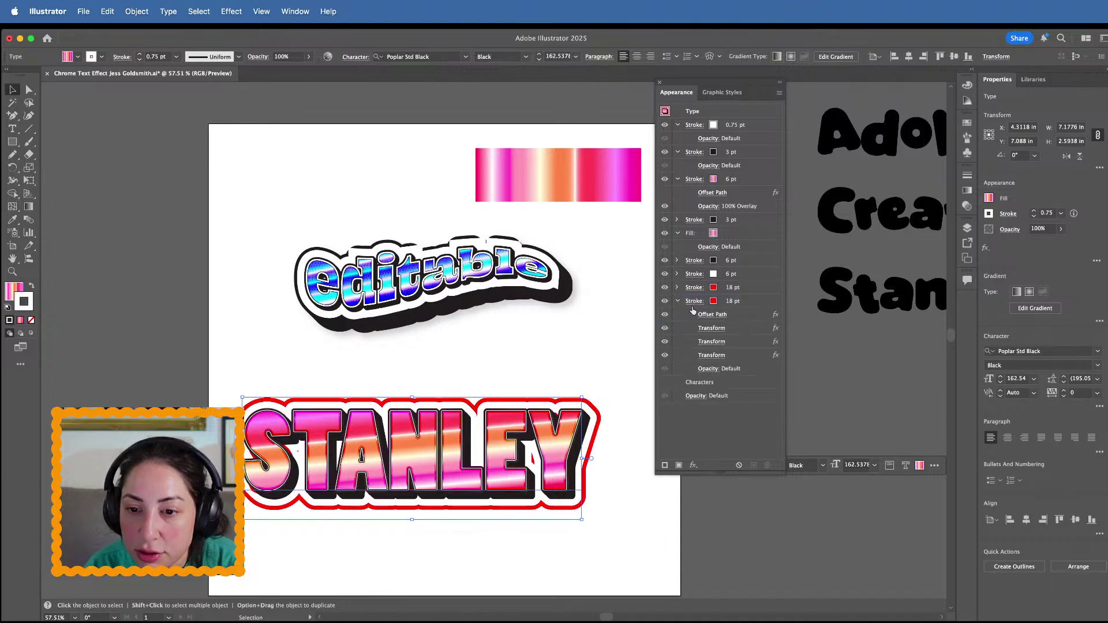
{"action": "double_click", "coordinate": [776, 333]}
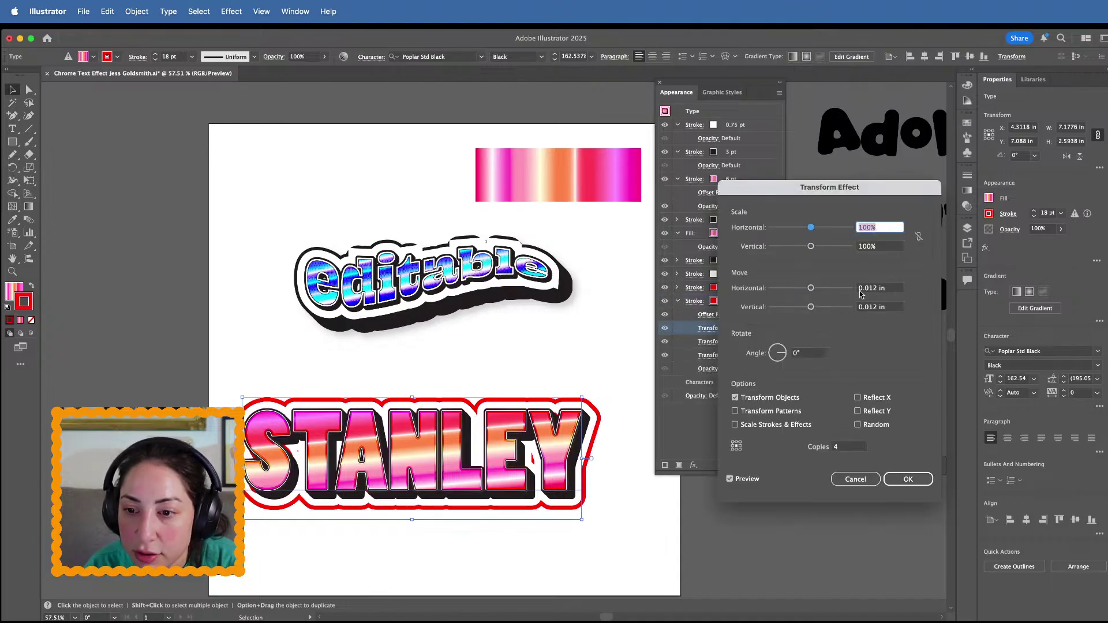
{"action": "left_click_drag", "start_coordinate": [811, 288], "coordinate": [815, 310]}
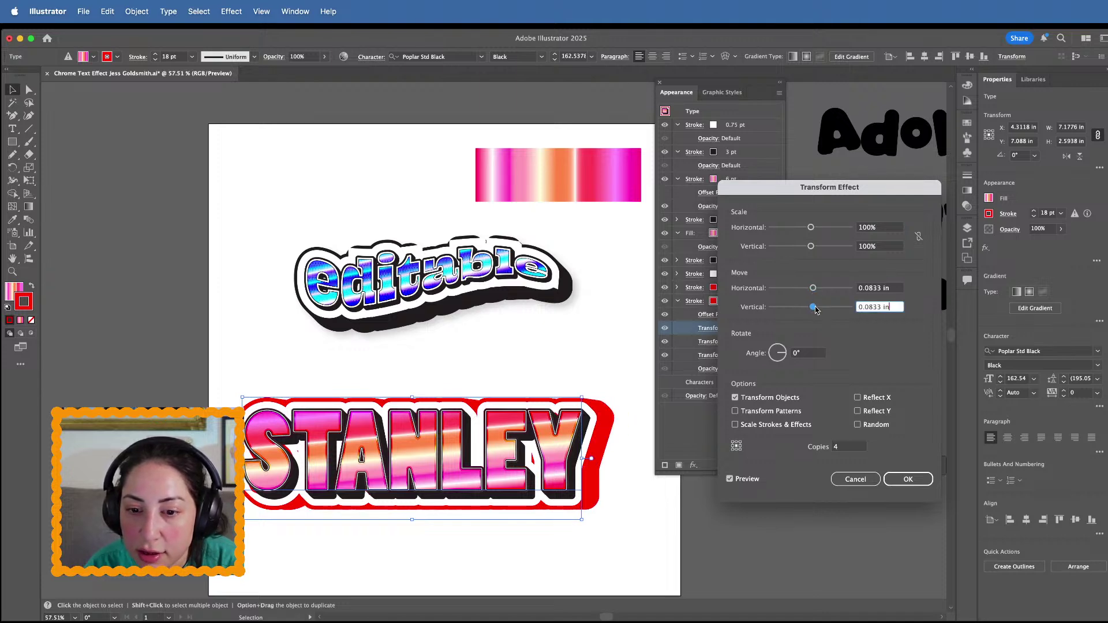
{"action": "left_click", "coordinate": [908, 479]}
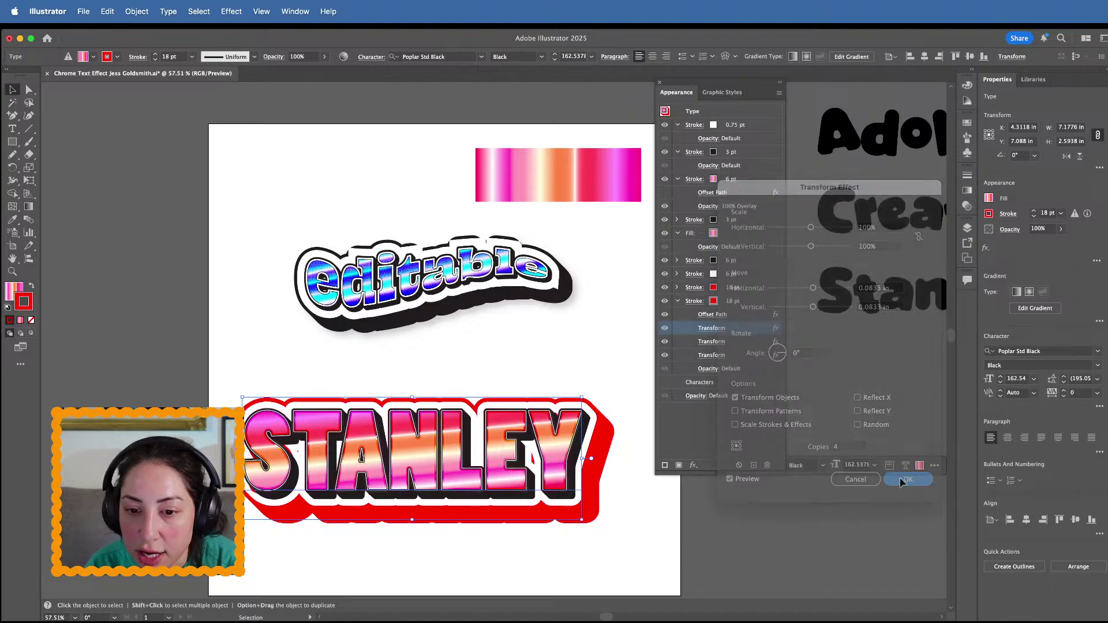
{"action": "left_click", "coordinate": [614, 556]}
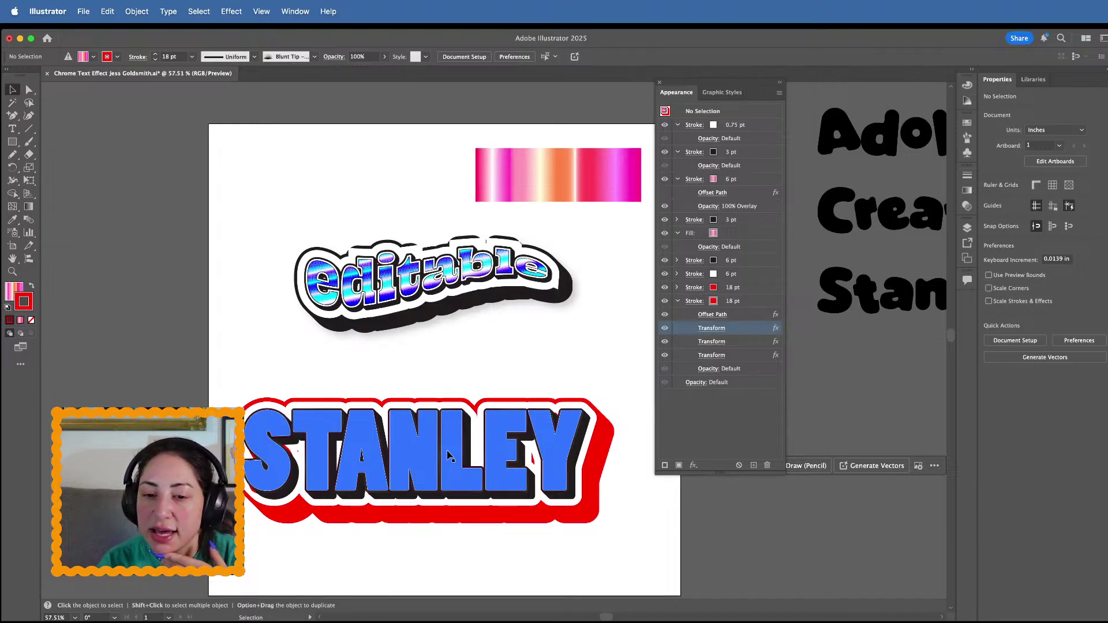
Examine the STANLEY lettering's stacked strokes and extruded red outline alongside the finished "editable" lettering
{"action": "left_click", "coordinate": [439, 482]}
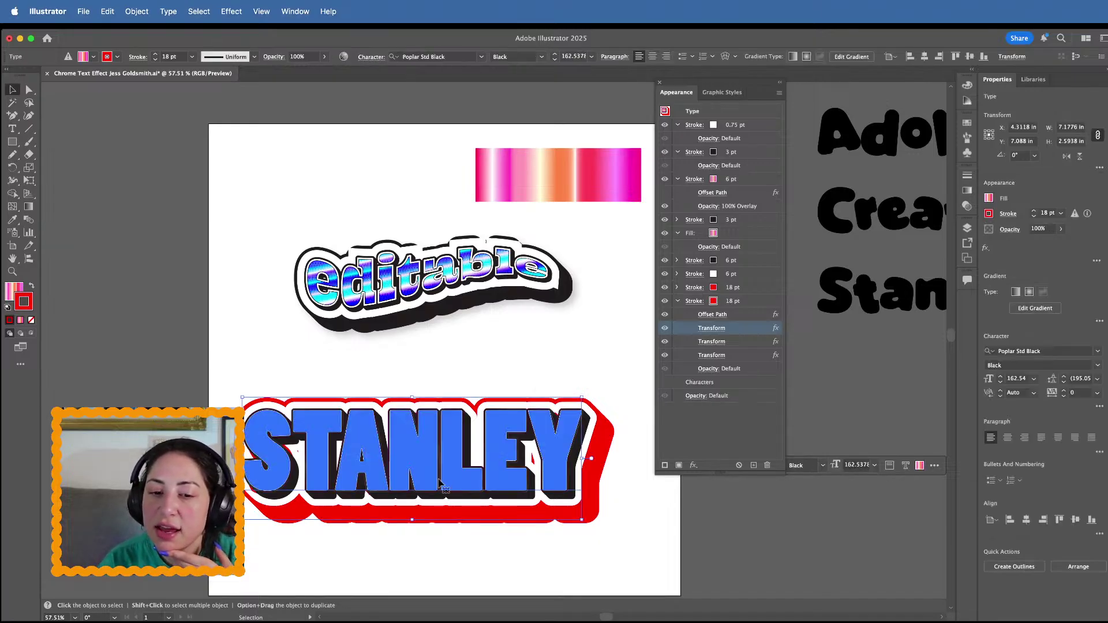
{"action": "scroll", "coordinate": [439, 481], "scroll_direction": "up", "scroll_amount": 3}
{"action": "left_click", "coordinate": [454, 329]}
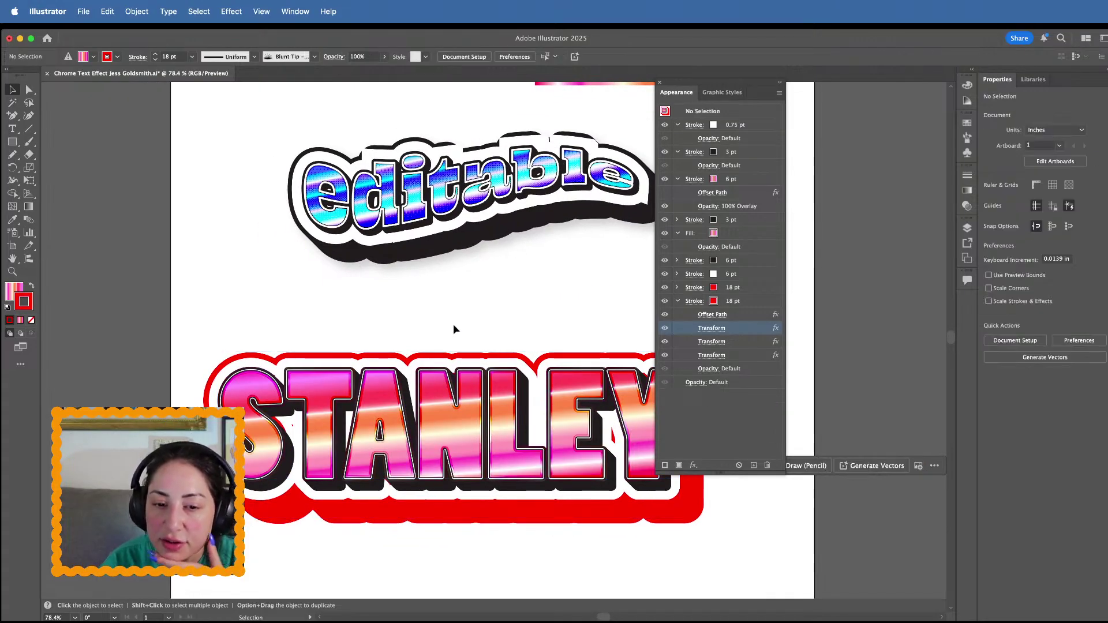
{"action": "left_click", "coordinate": [453, 375]}
{"action": "left_click", "coordinate": [767, 275]}
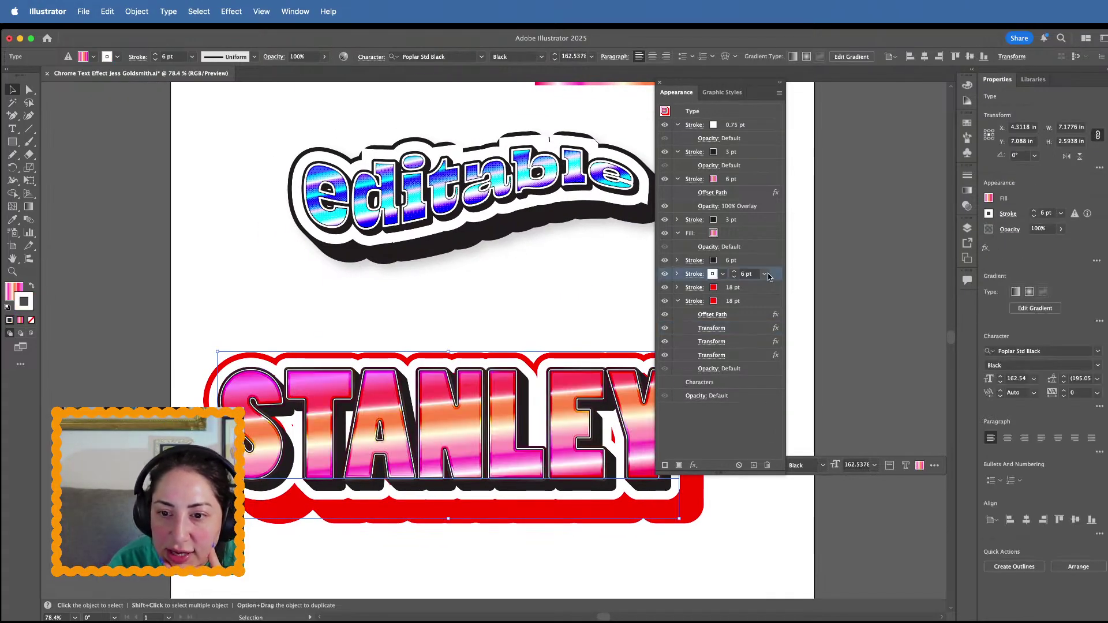
{"action": "left_click", "coordinate": [756, 301]}
{"action": "left_click", "coordinate": [677, 300]}
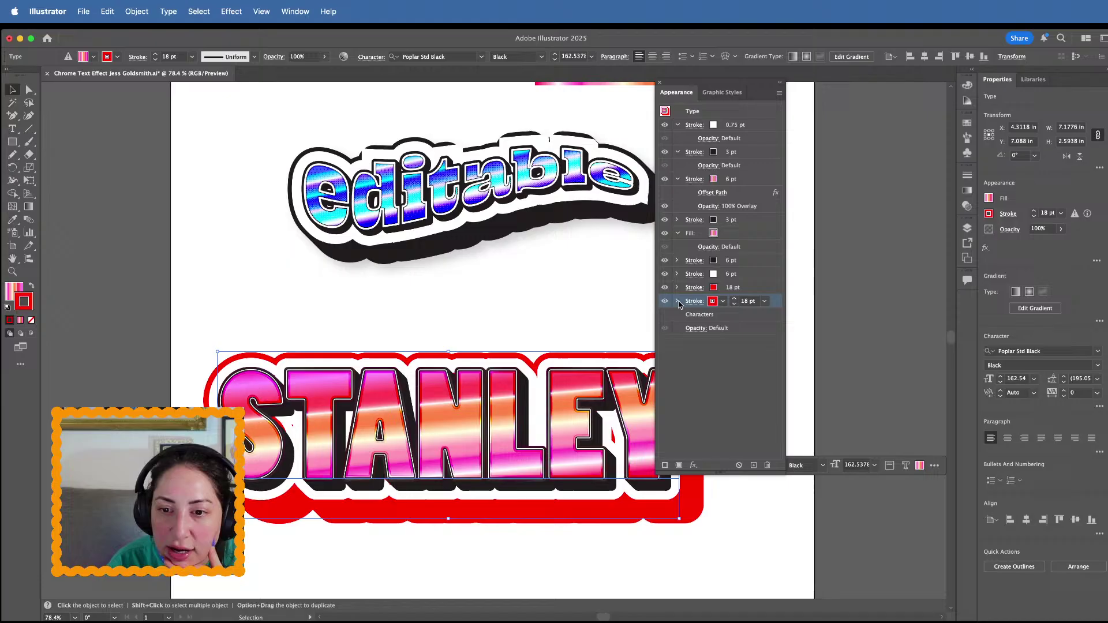
{"action": "left_click", "coordinate": [539, 323]}
{"action": "scroll", "coordinate": [545, 153], "scroll_direction": "up", "scroll_amount": 3}
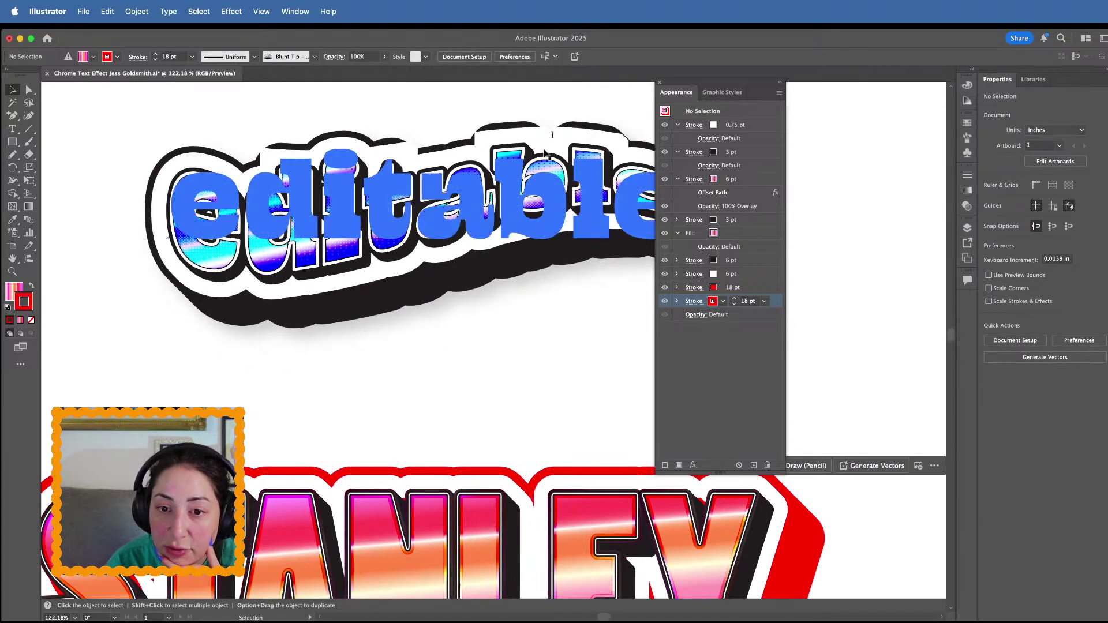
{"action": "scroll", "coordinate": [346, 323], "scroll_direction": "down", "scroll_amount": 5}
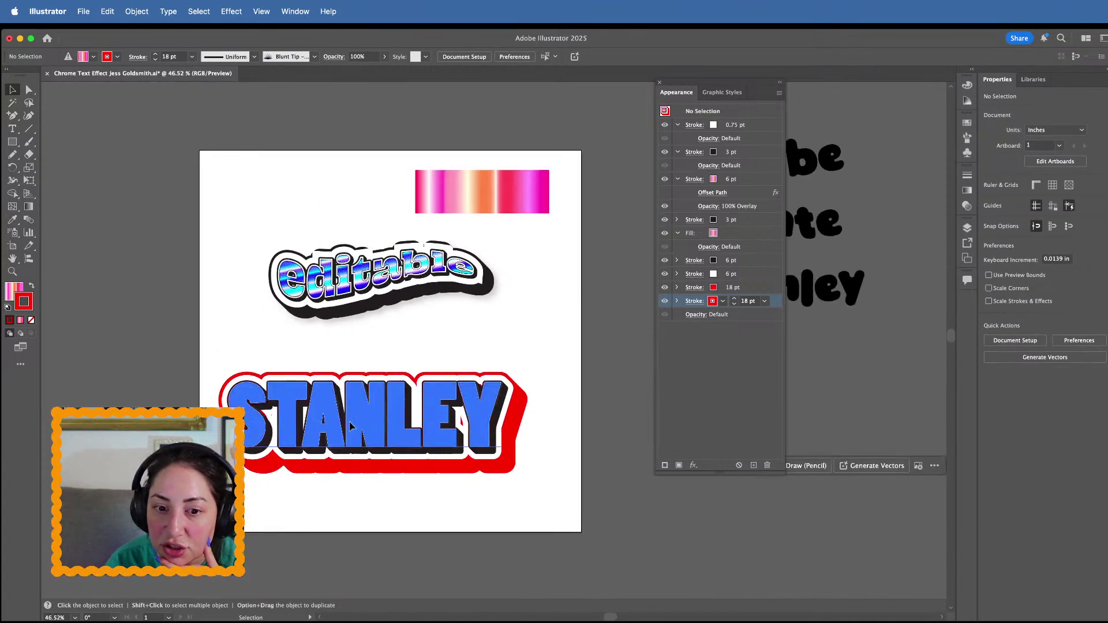
Try a duplicate of the pink gradient fill recolored with the white-to-black gradient swatch and placed above all strokes
{"action": "left_click", "coordinate": [351, 425]}
{"action": "left_click", "coordinate": [765, 181]}
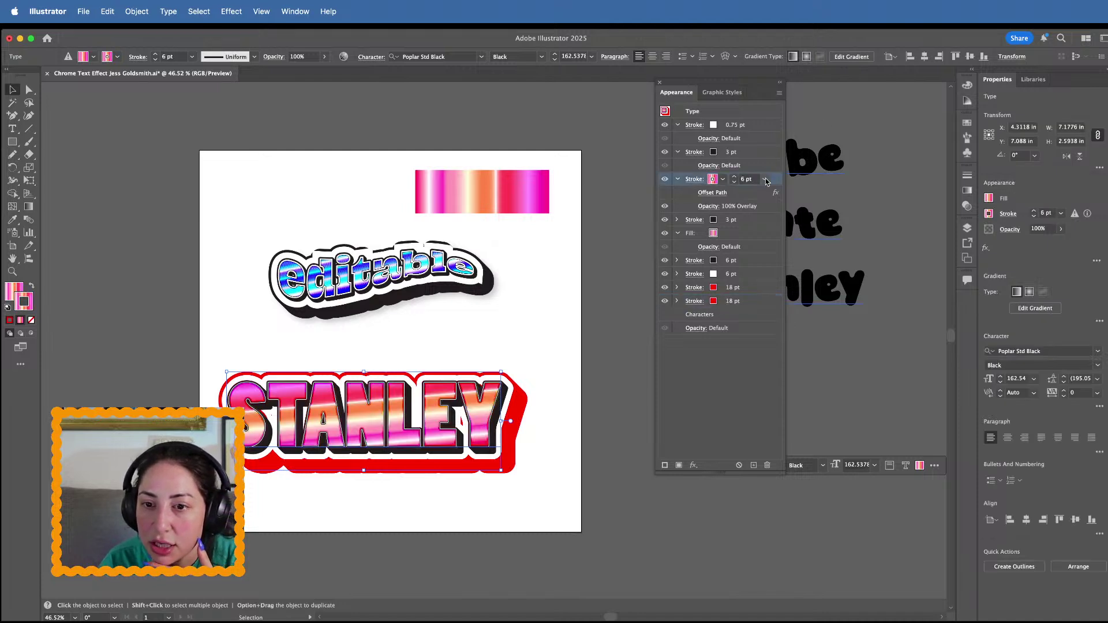
{"action": "left_click", "coordinate": [622, 195]}
{"action": "left_click", "coordinate": [775, 233]}
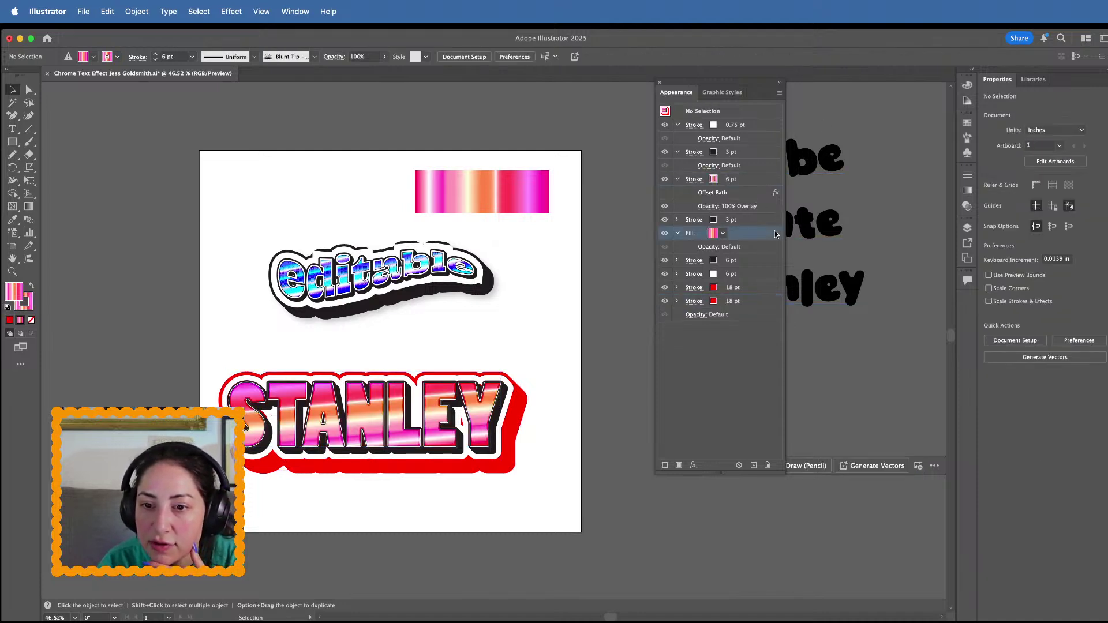
{"action": "left_click", "coordinate": [753, 466]}
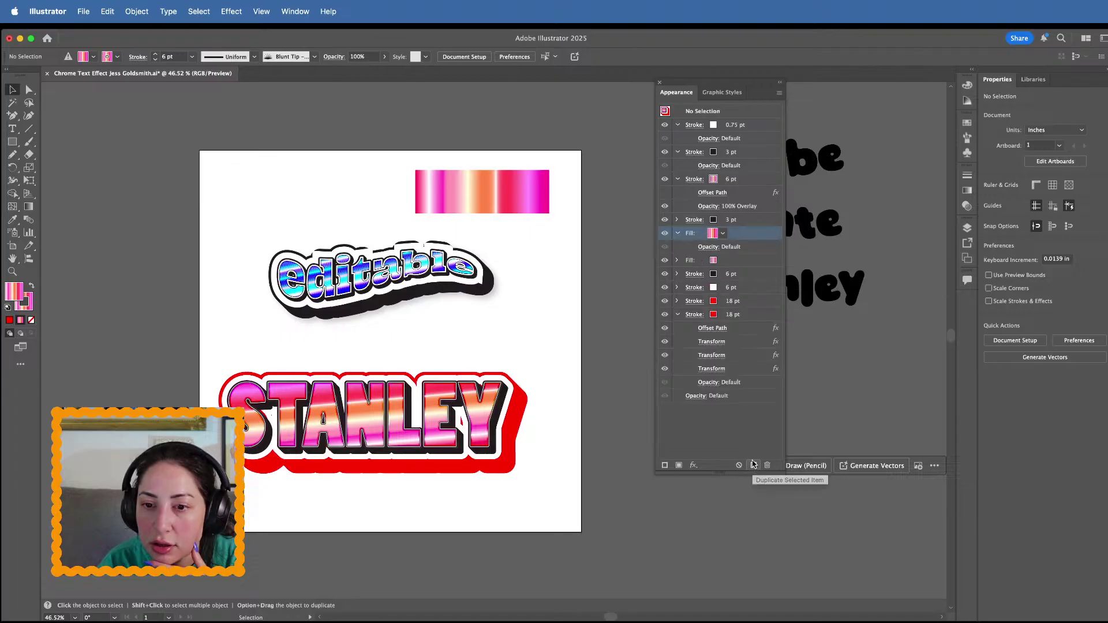
{"action": "left_click", "coordinate": [713, 234]}
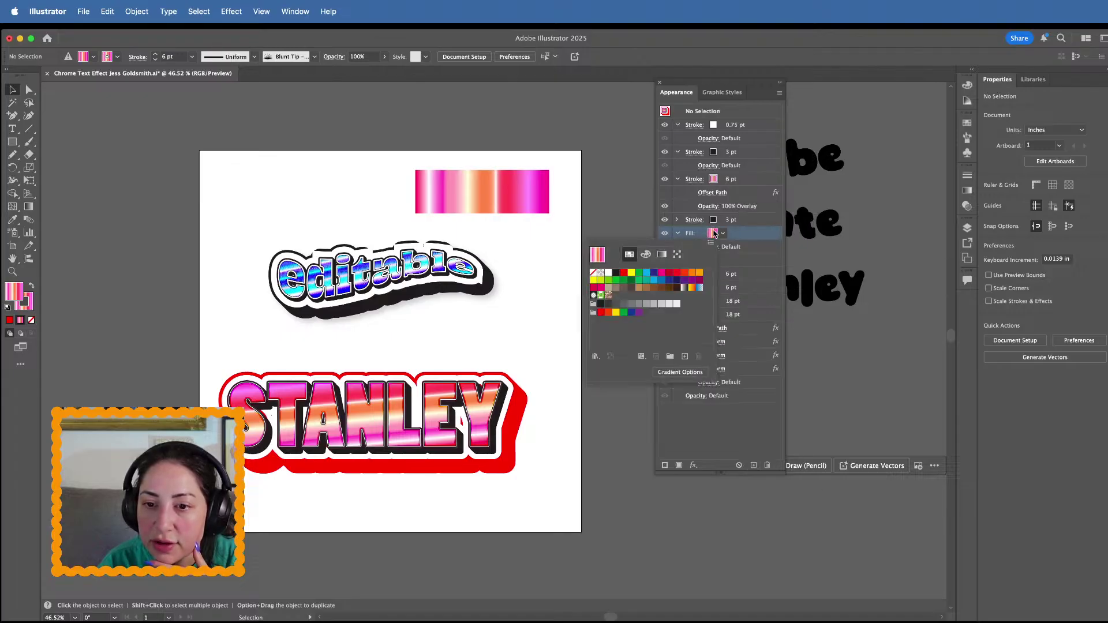
{"action": "left_click", "coordinate": [662, 255]}
{"action": "left_click", "coordinate": [629, 254]}
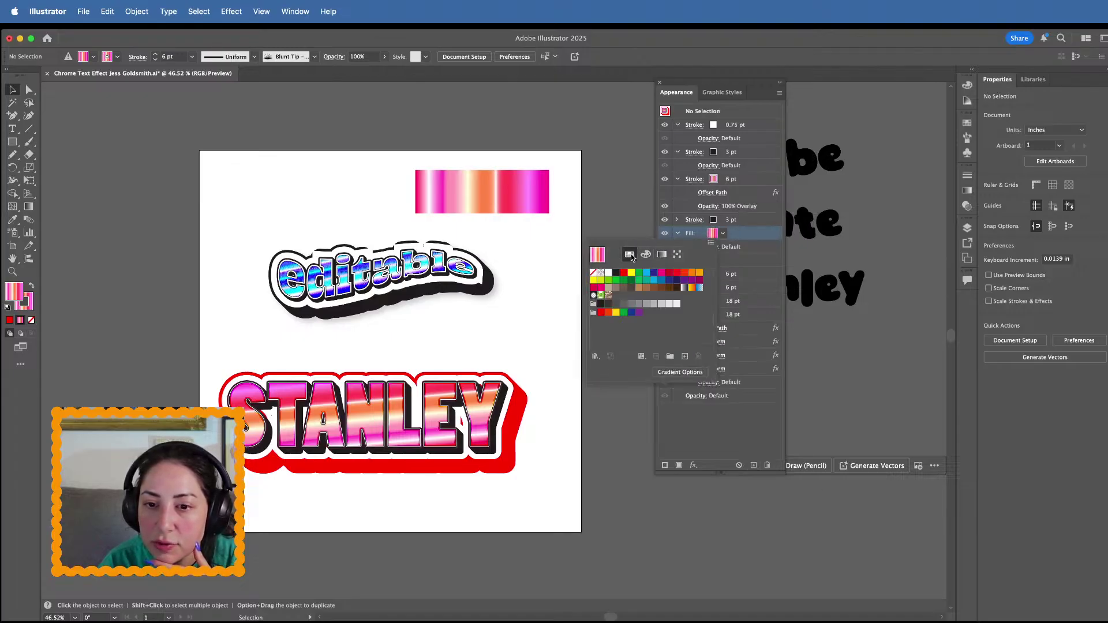
{"action": "left_click", "coordinate": [685, 288]}
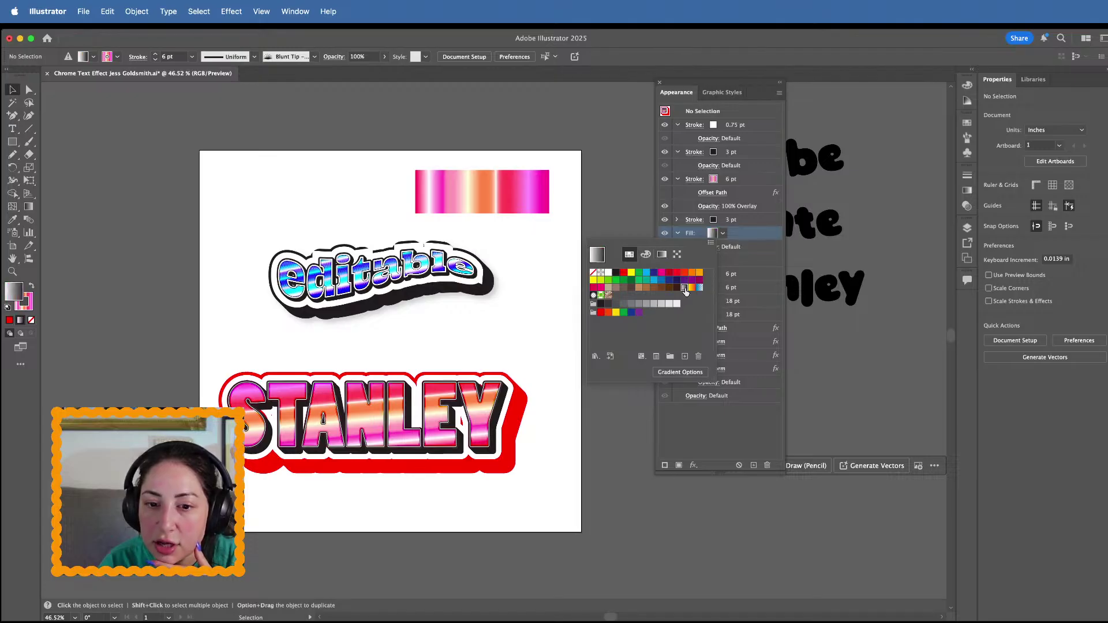
{"action": "left_click", "coordinate": [741, 240]}
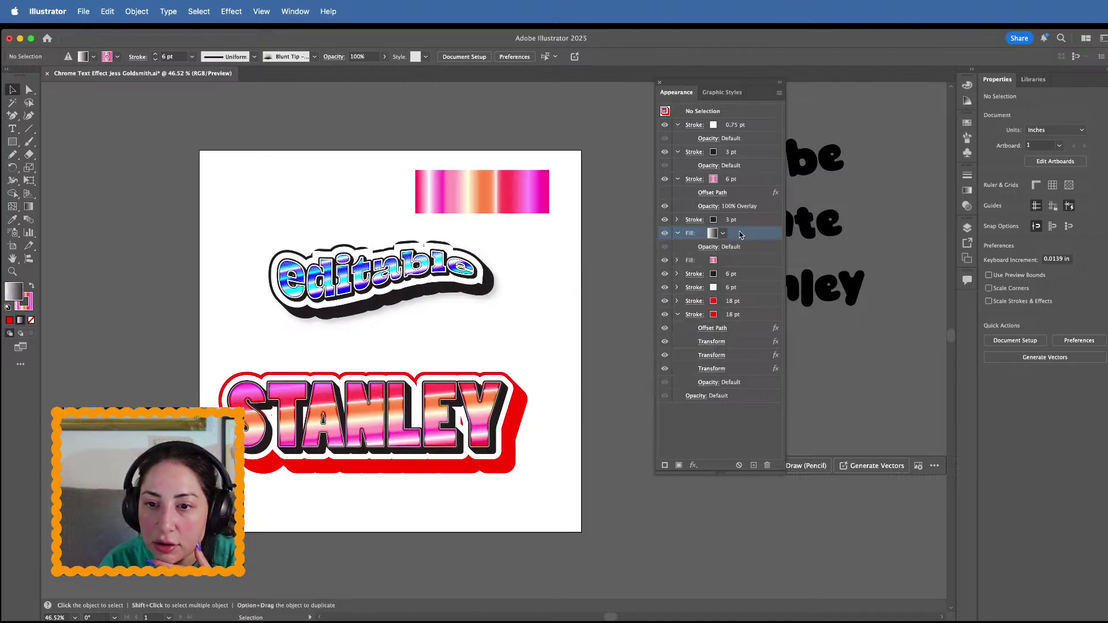
{"action": "left_click_drag", "start_coordinate": [738, 232], "coordinate": [734, 119]}
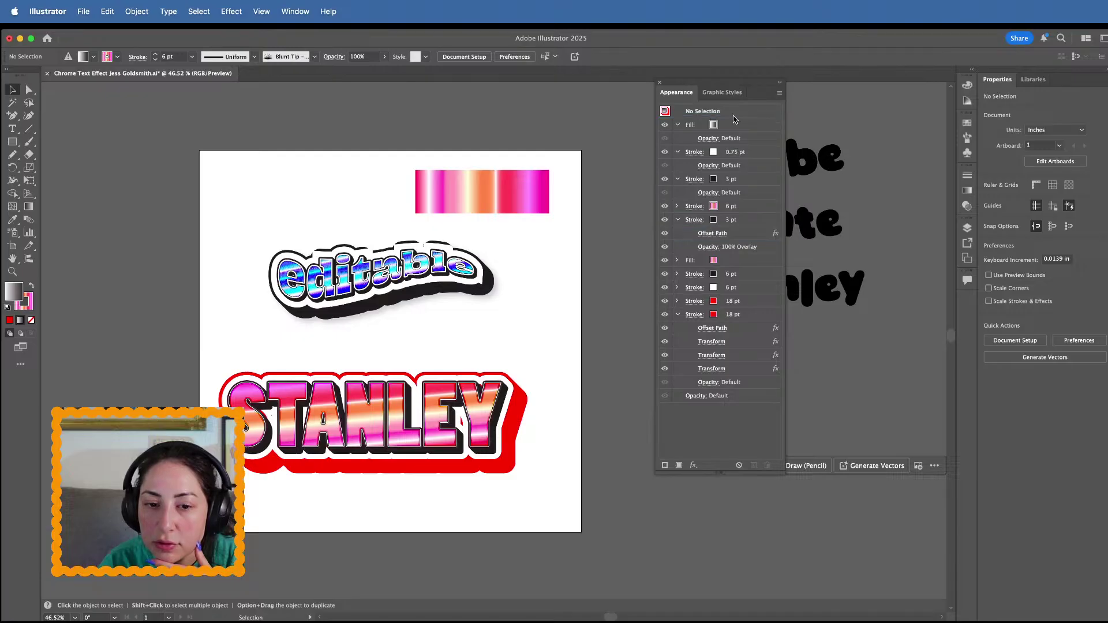
{"action": "left_click", "coordinate": [723, 127]}
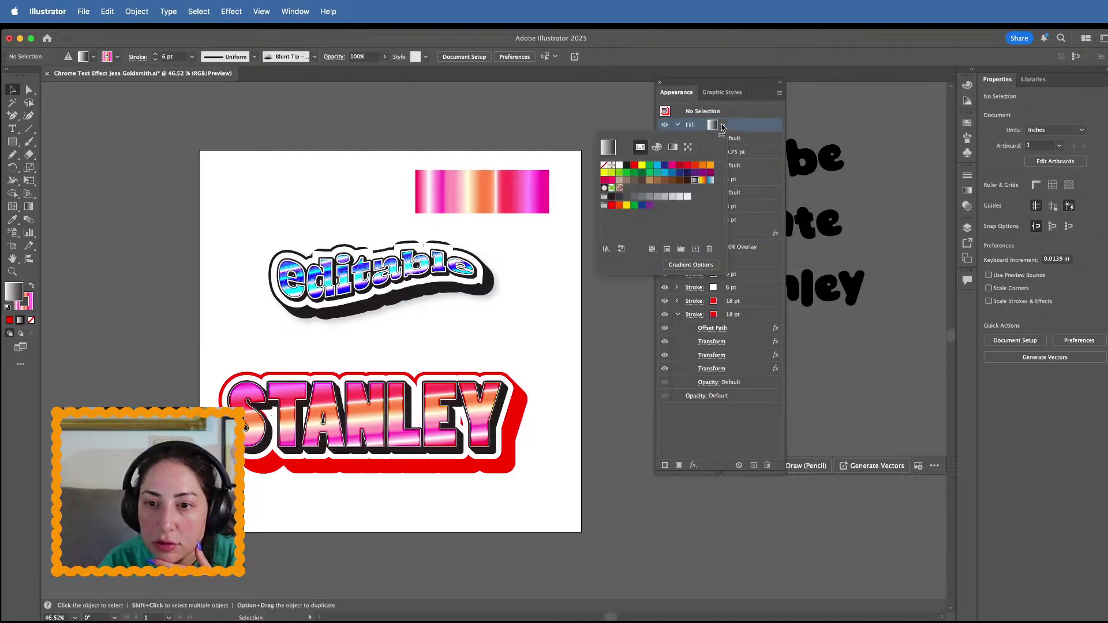
Duplicate the pink gradient fill of the STANLEY lettering and apply the white-to-black gradient swatch to the upper copy
{"action": "left_click", "coordinate": [411, 451]}
{"action": "left_click", "coordinate": [411, 449]}
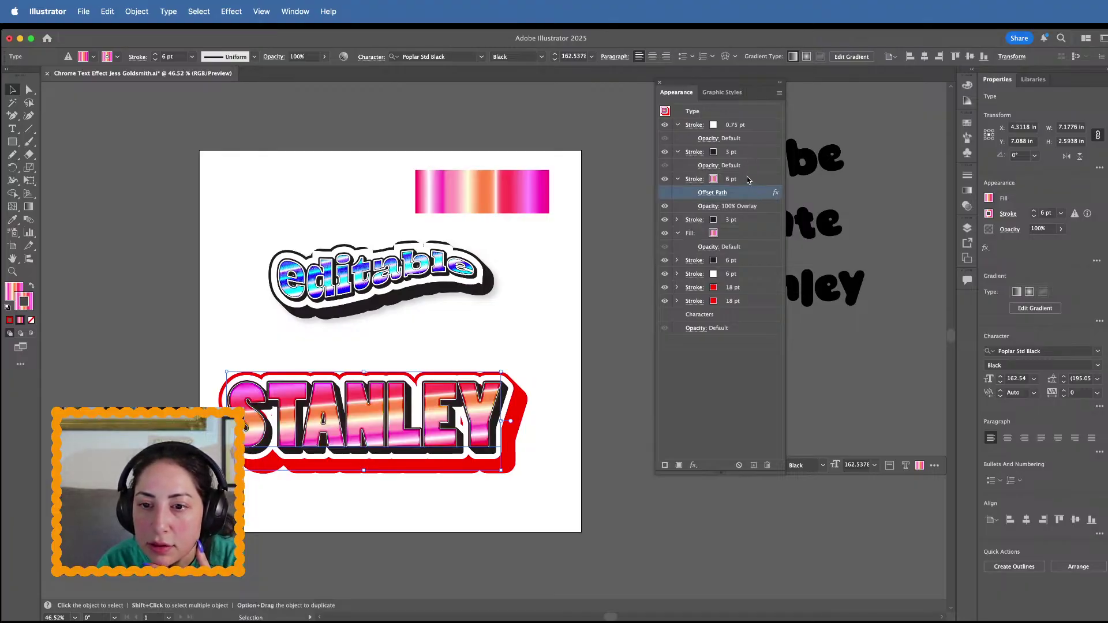
{"action": "left_click", "coordinate": [747, 178]}
{"action": "left_click", "coordinate": [732, 152]}
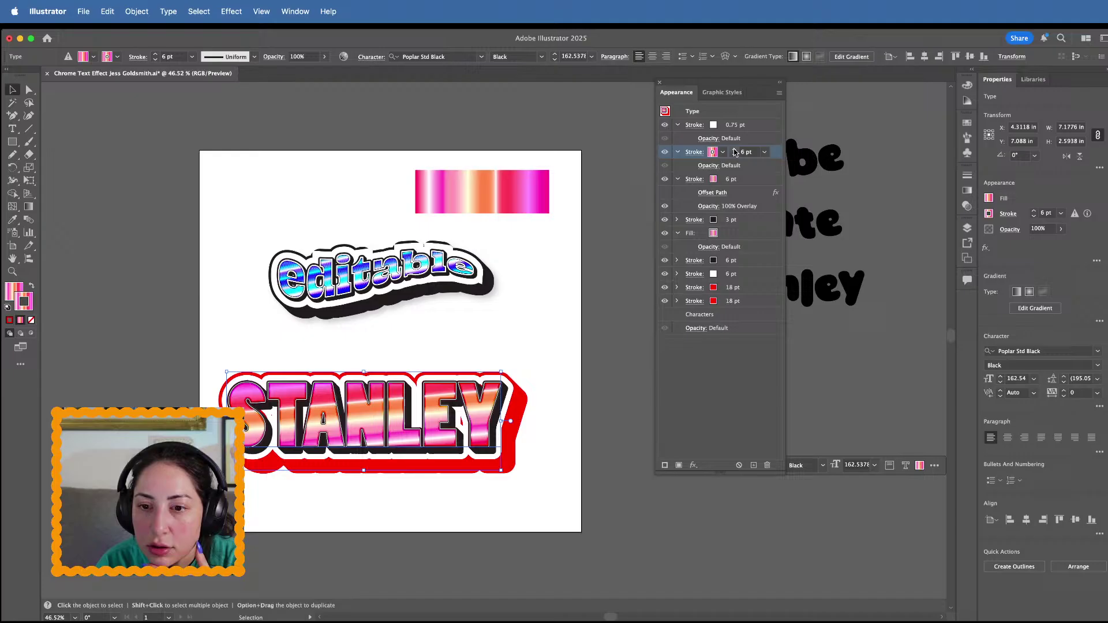
{"action": "left_click", "coordinate": [757, 232]}
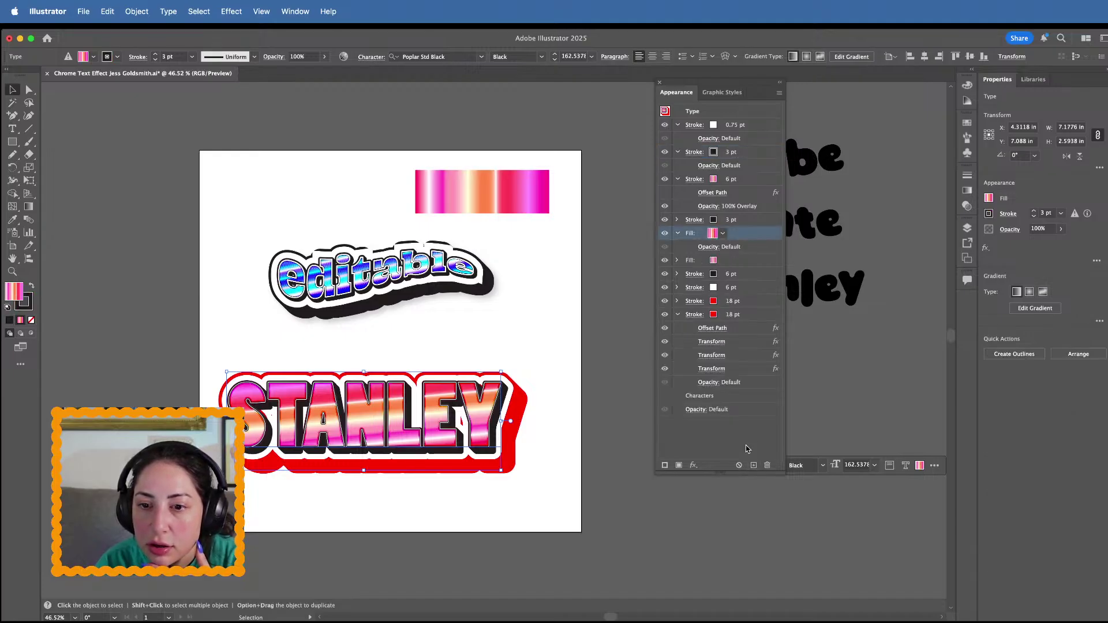
{"action": "left_click", "coordinate": [713, 234]}
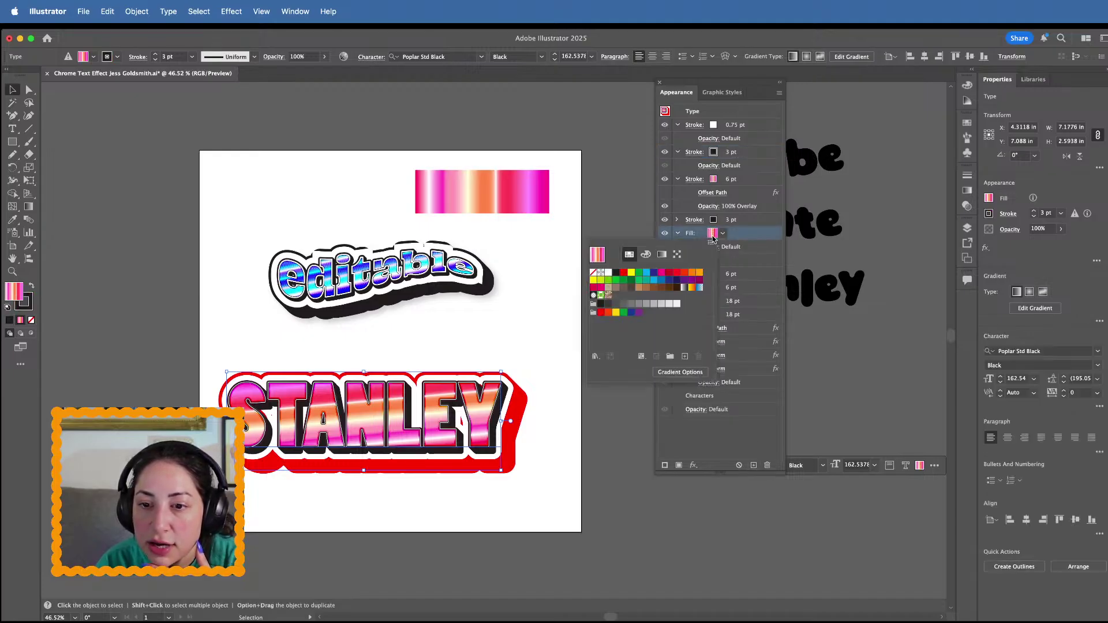
{"action": "left_click", "coordinate": [684, 287]}
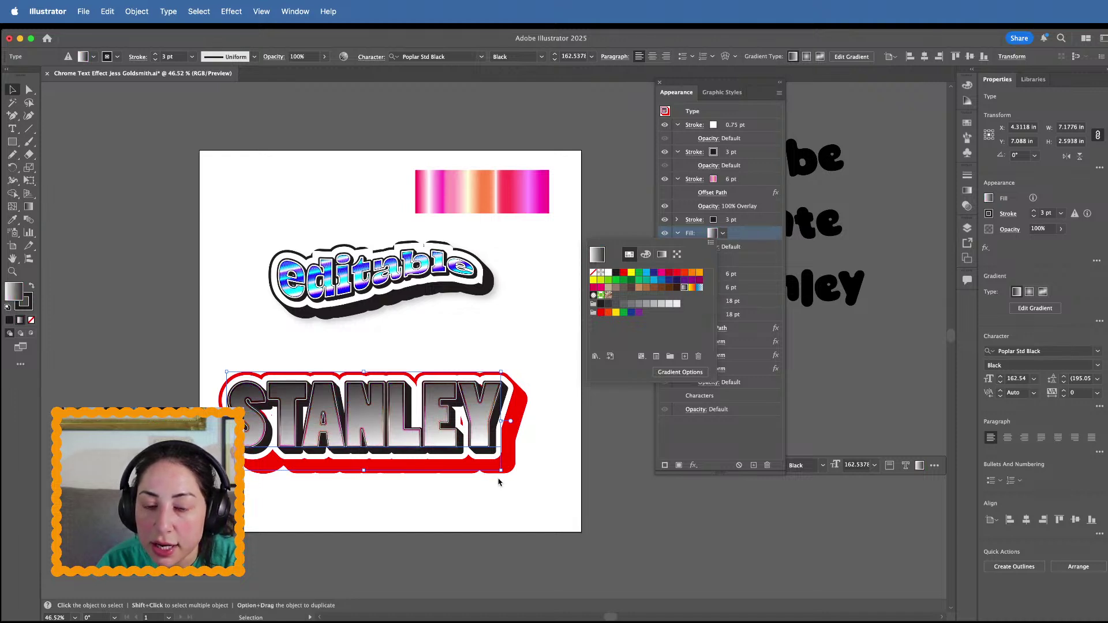
Set the white-to-black gradient's angle to 90° and reverse its direction
{"action": "left_click", "coordinate": [661, 255]}
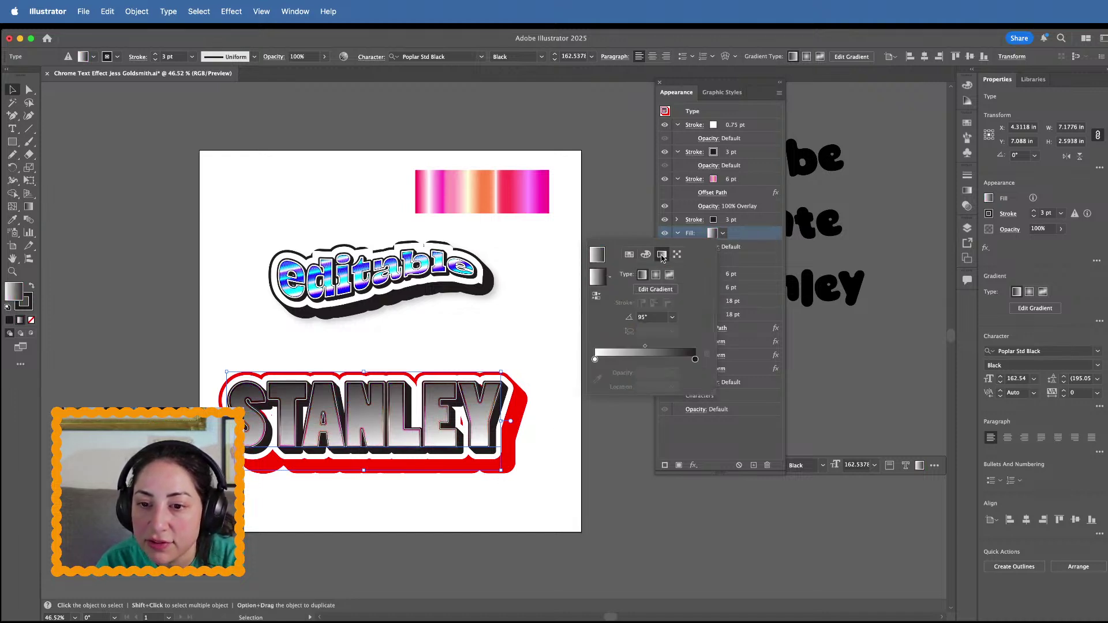
{"action": "left_click", "coordinate": [673, 317]}
{"action": "left_click", "coordinate": [684, 377]}
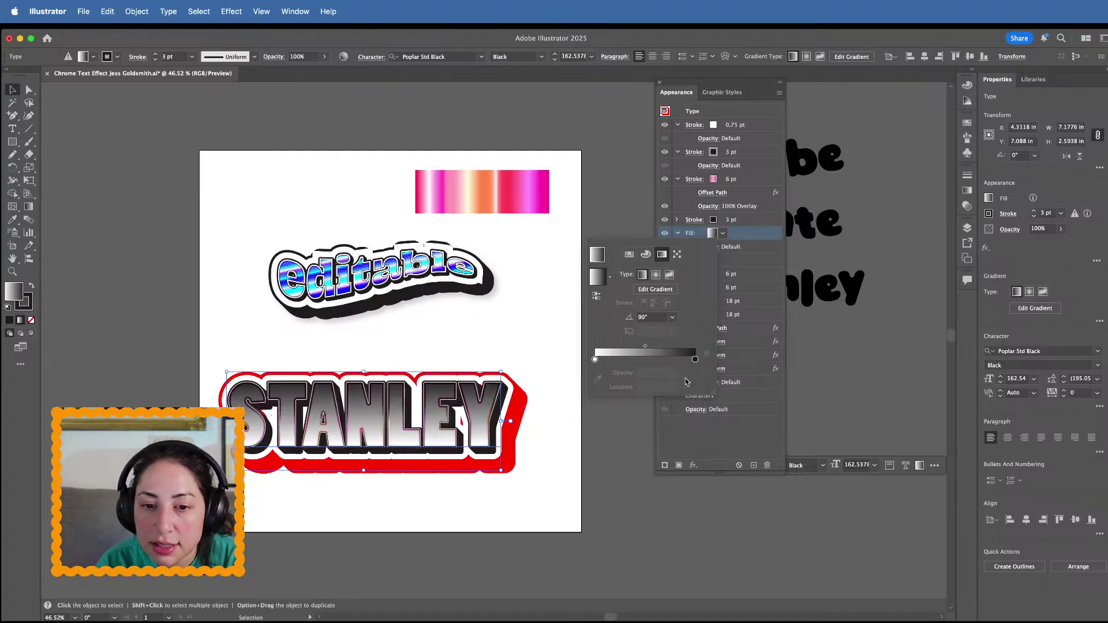
{"action": "left_click", "coordinate": [596, 295]}
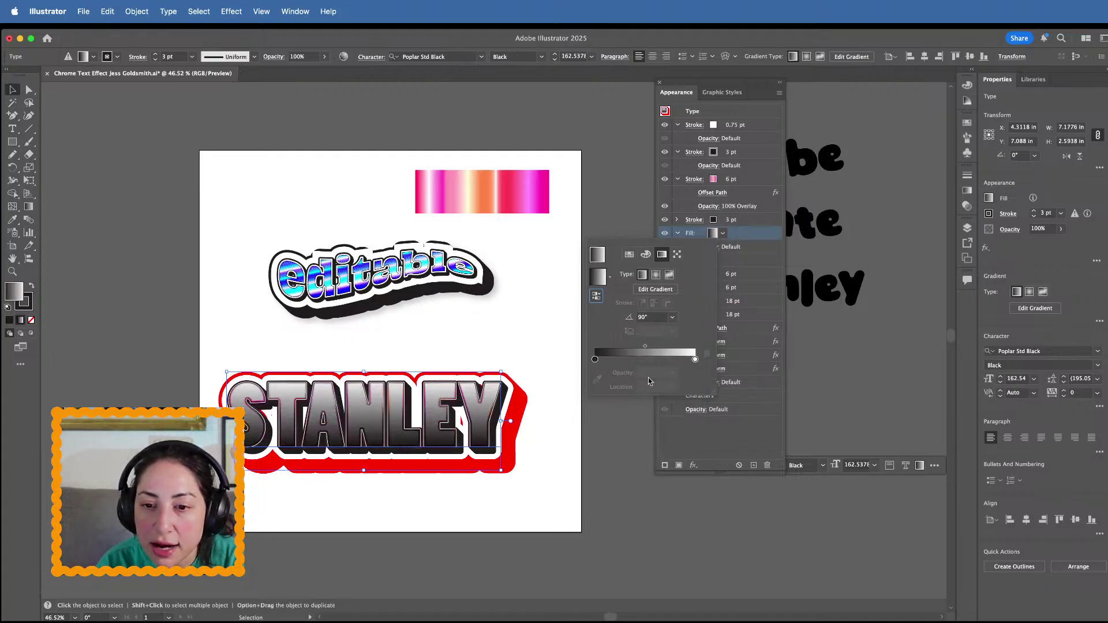
Add a stop at about 18.6% to the black-and-white gradient and set the white end stop's opacity to 0%
{"action": "left_click", "coordinate": [629, 359]}
{"action": "left_click_drag", "start_coordinate": [630, 362], "coordinate": [614, 362]}
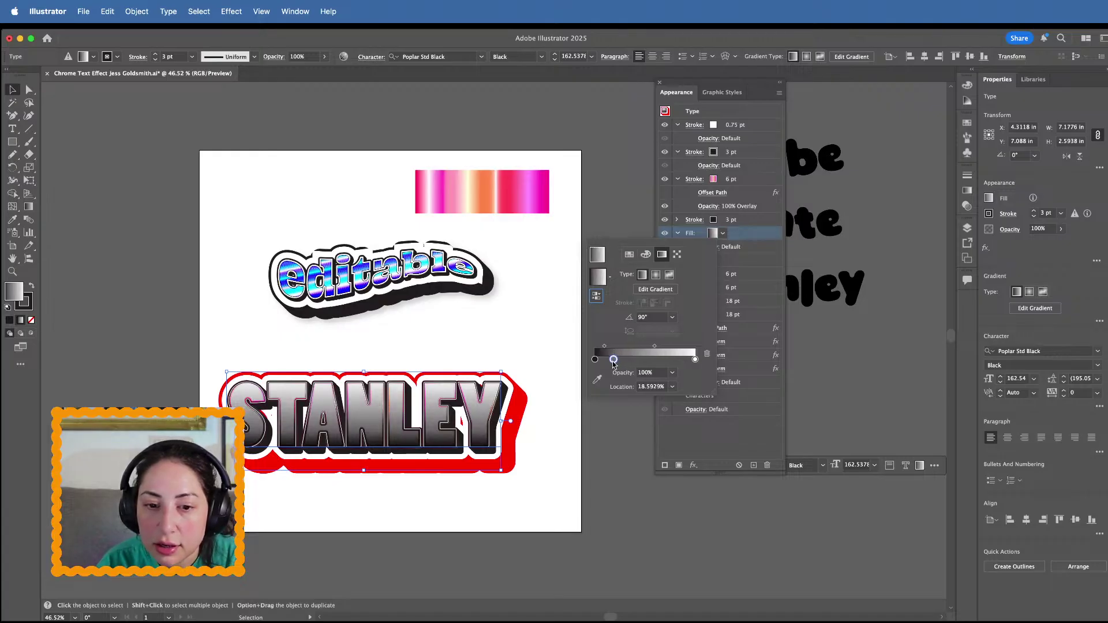
{"action": "double_click", "coordinate": [695, 359]}
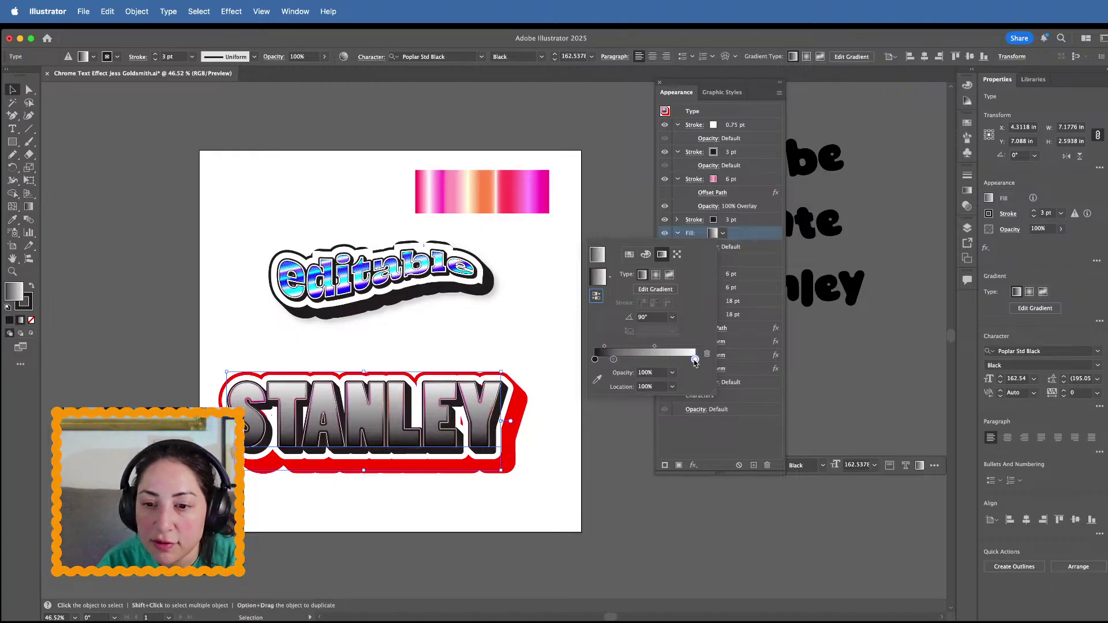
{"action": "left_click", "coordinate": [693, 331]}
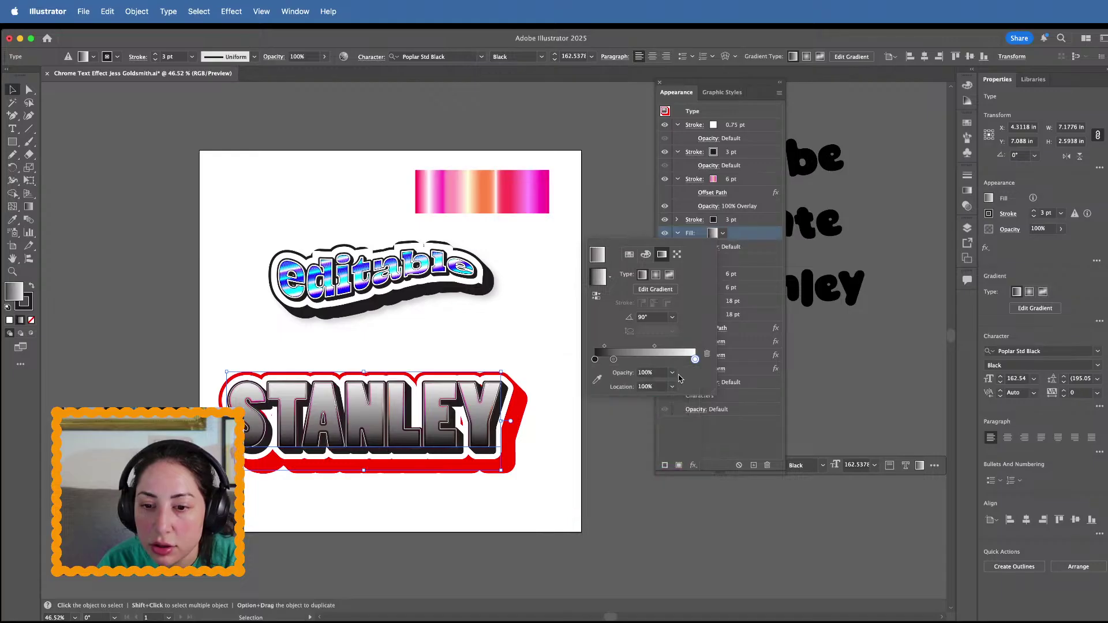
{"action": "left_click", "coordinate": [671, 372]}
{"action": "left_click", "coordinate": [685, 387]}
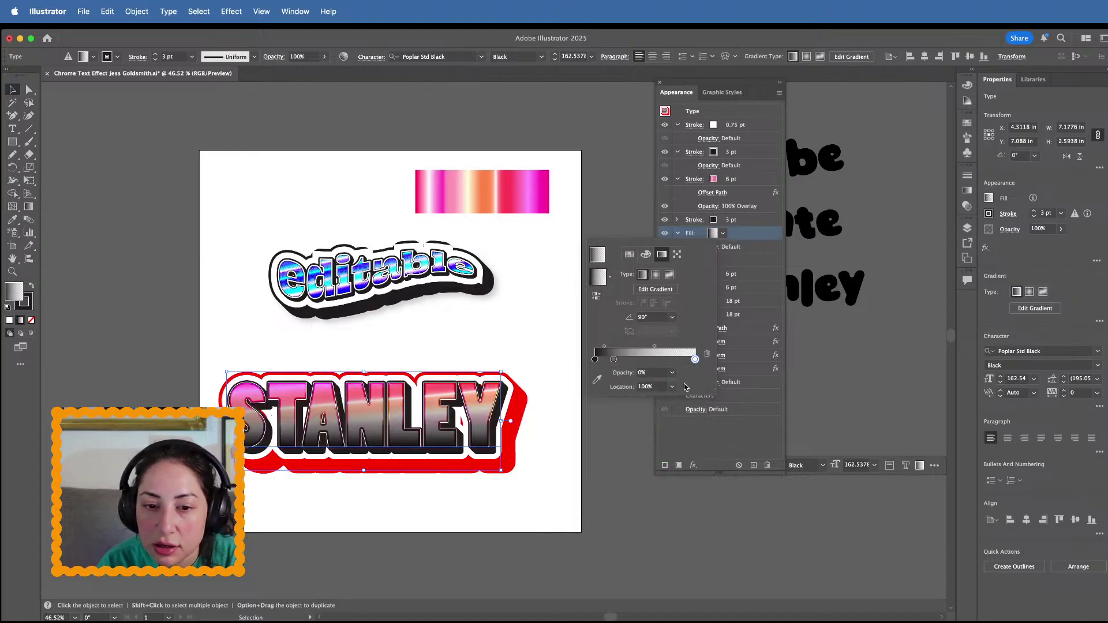
Add another gradient stop at about 37.7% and set its opacity to 0%
{"action": "left_click", "coordinate": [632, 361]}
{"action": "double_click", "coordinate": [633, 360]}
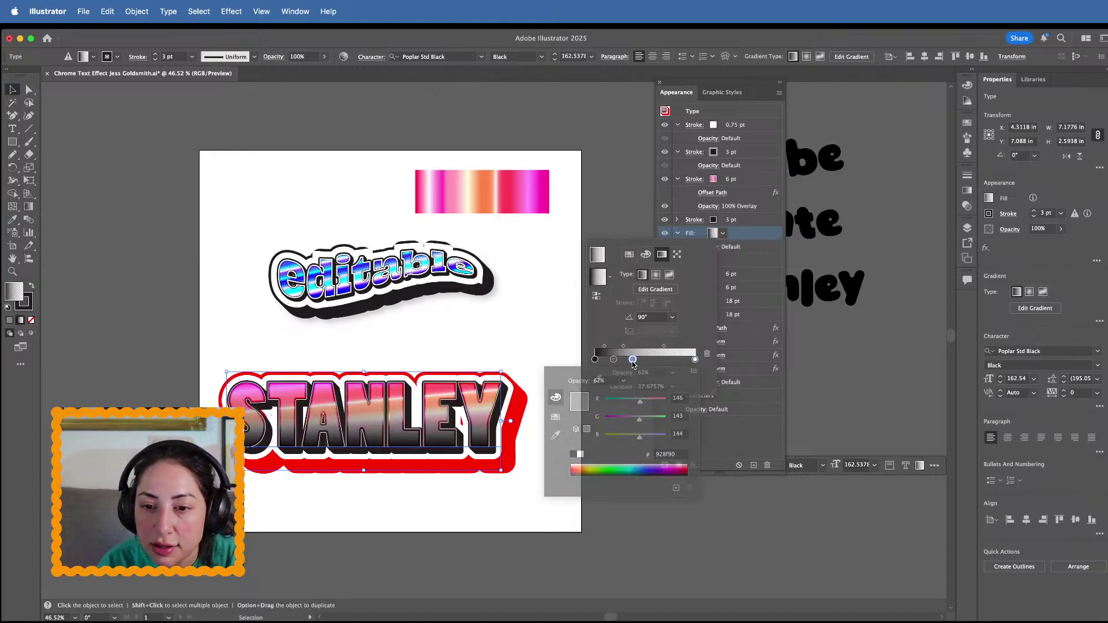
{"action": "left_click", "coordinate": [633, 362]}
{"action": "left_click", "coordinate": [671, 373]}
{"action": "left_click", "coordinate": [685, 385]}
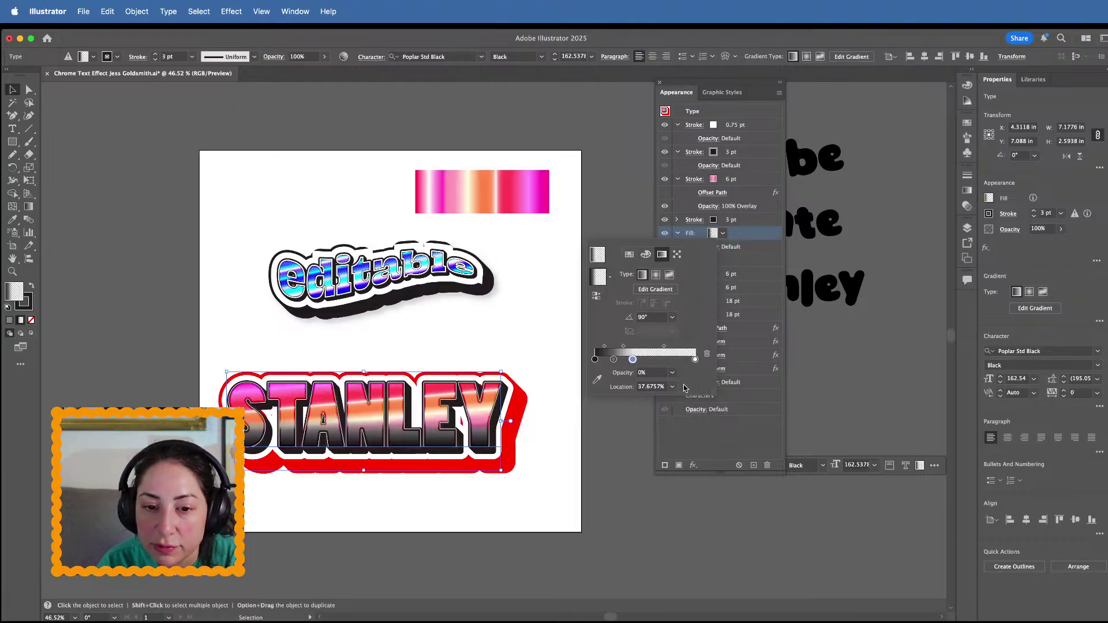
{"action": "left_click", "coordinate": [738, 162]}
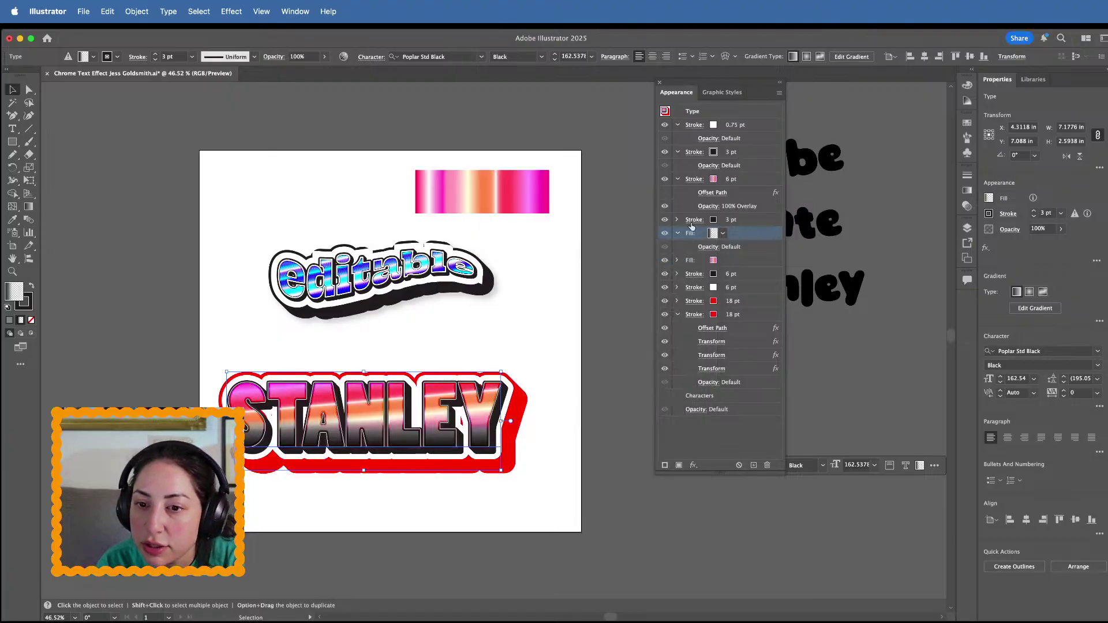
Set the black-and-white gradient fill's blend mode to Multiply on the STANLEY lettering
{"action": "left_click", "coordinate": [709, 247]}
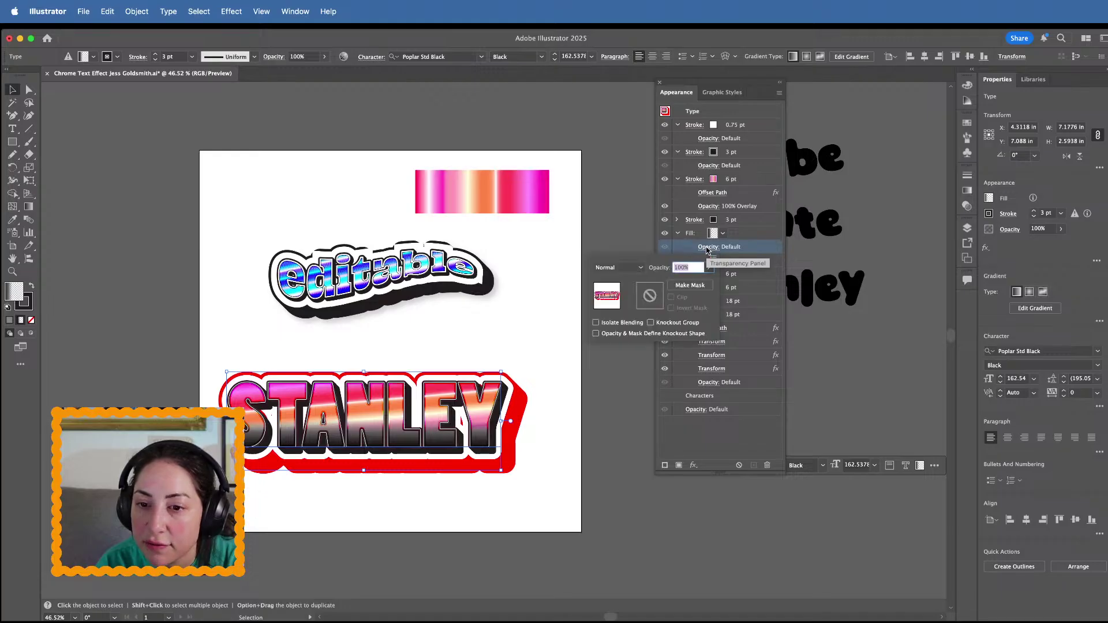
{"action": "left_click", "coordinate": [629, 268]}
{"action": "left_click", "coordinate": [629, 307]}
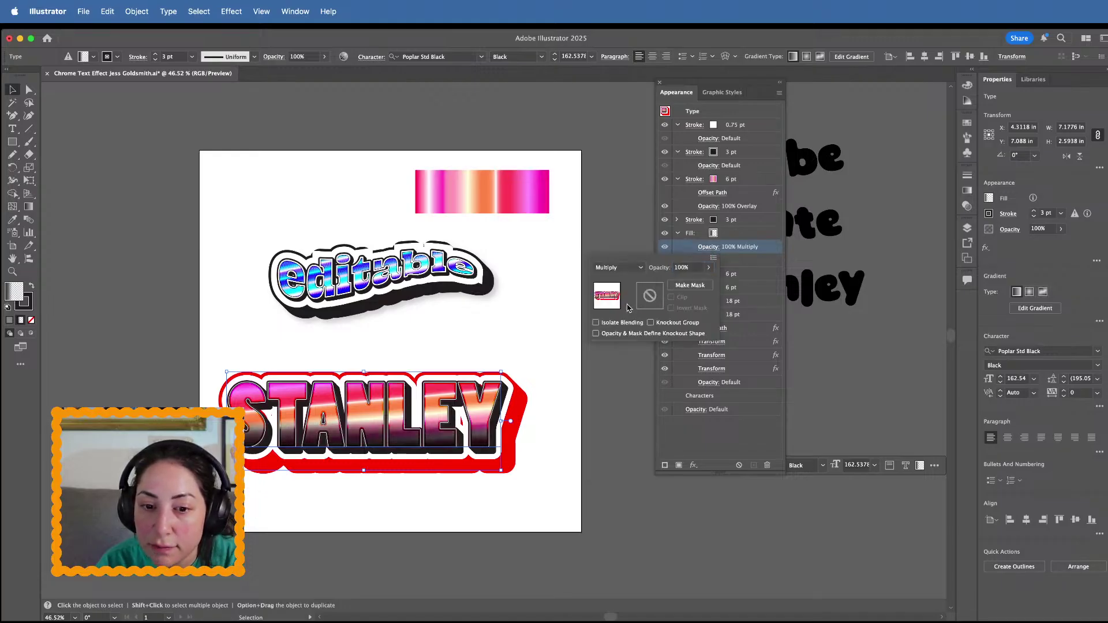
{"action": "left_click", "coordinate": [452, 503]}
{"action": "scroll", "coordinate": [402, 469], "scroll_direction": "up", "scroll_amount": 5}
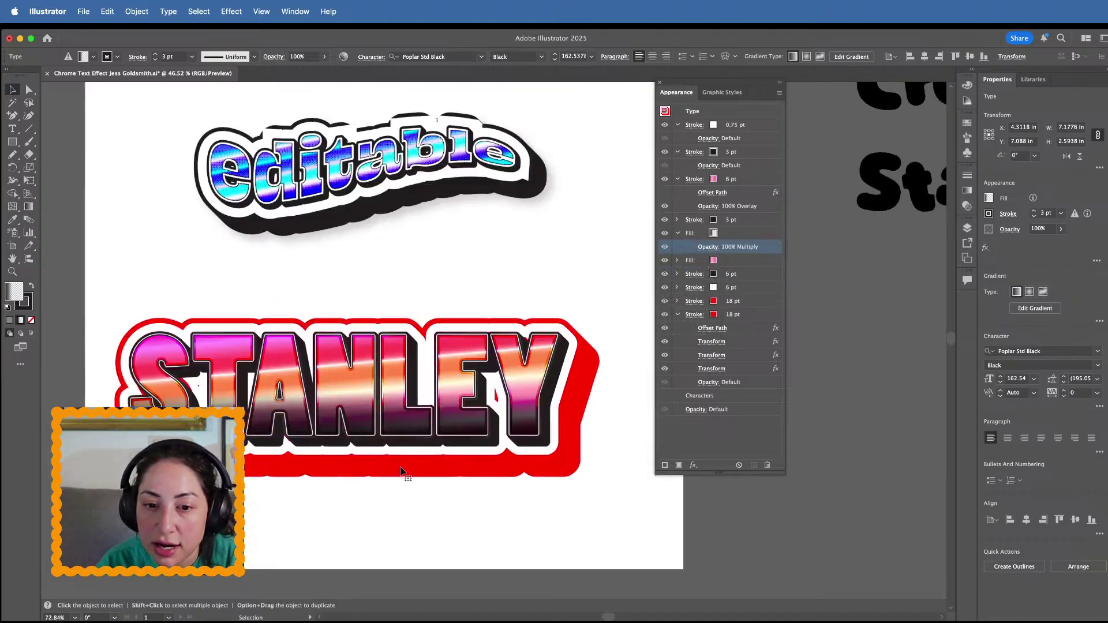
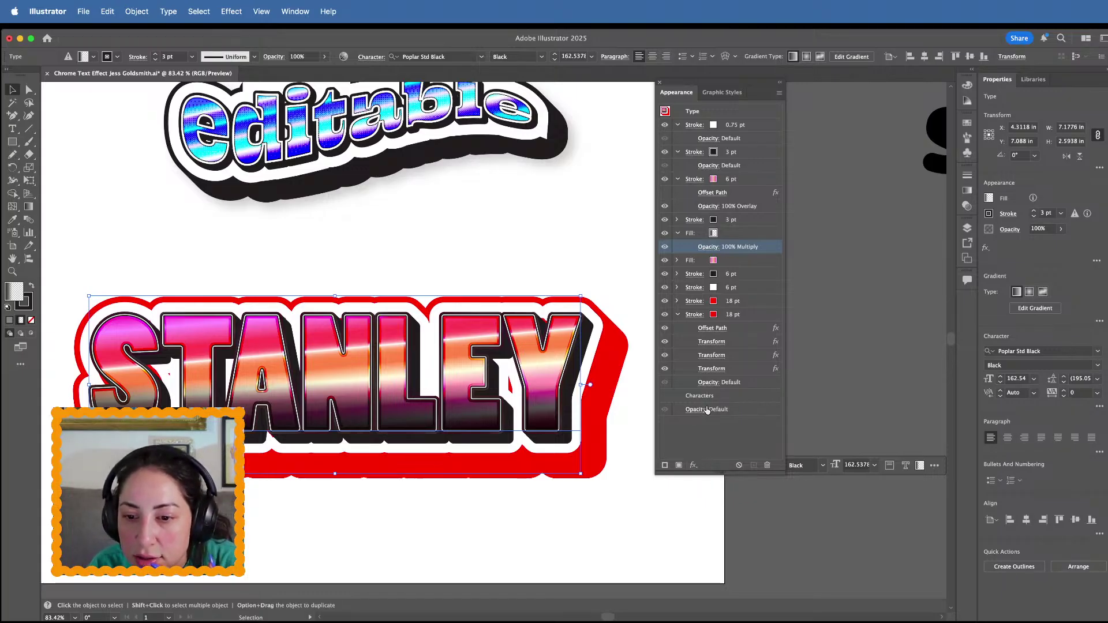
Apply a Rasterize effect to the black-and-white gradient fill with the Bitmap color model at 100 ppi
{"action": "left_click", "coordinate": [693, 465]}
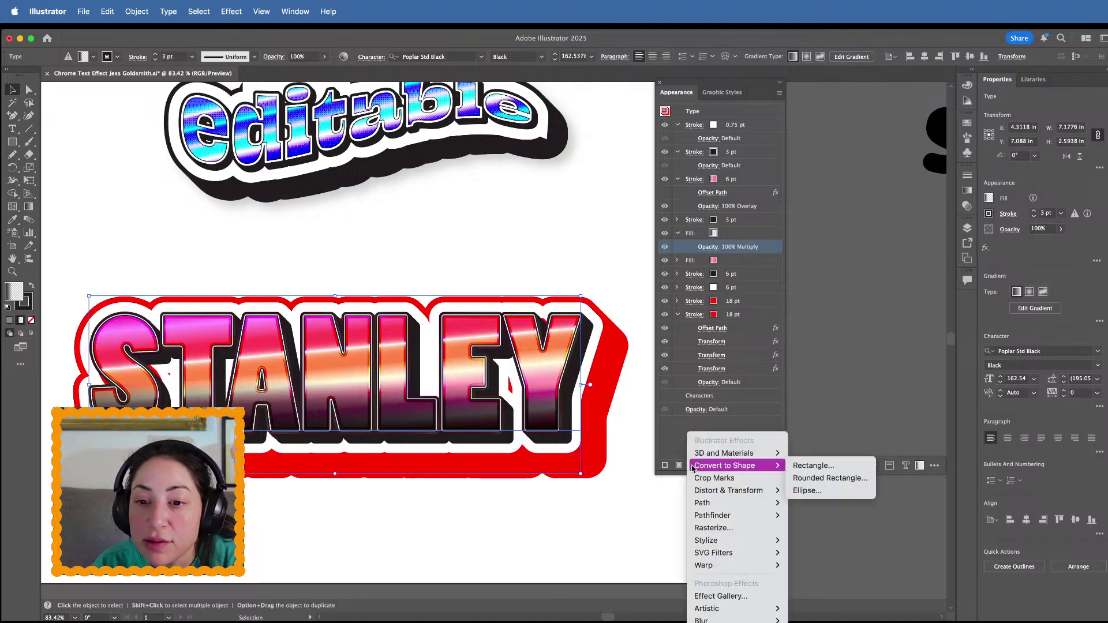
{"action": "left_click", "coordinate": [734, 237]}
{"action": "left_click", "coordinate": [744, 236]}
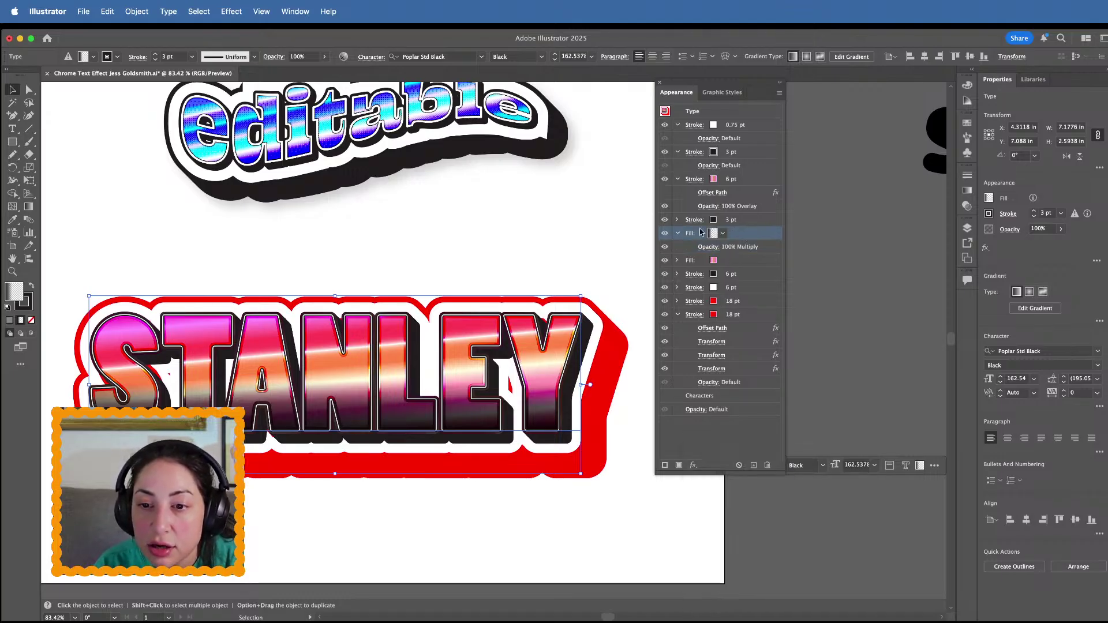
{"action": "left_click", "coordinate": [693, 466]}
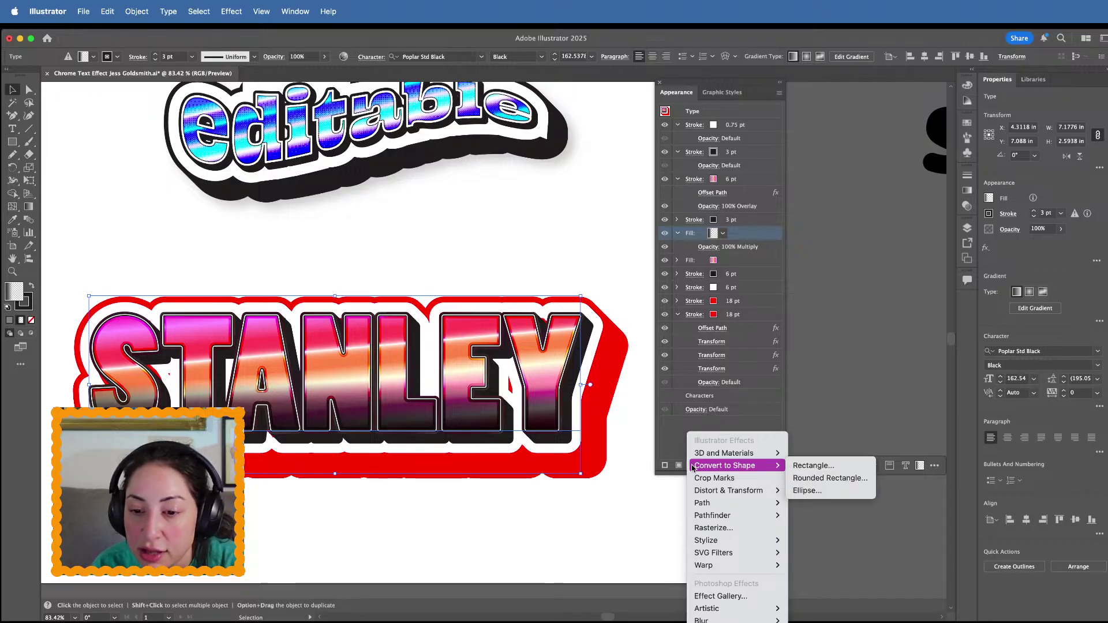
{"action": "mouse_move", "coordinate": [710, 496]}
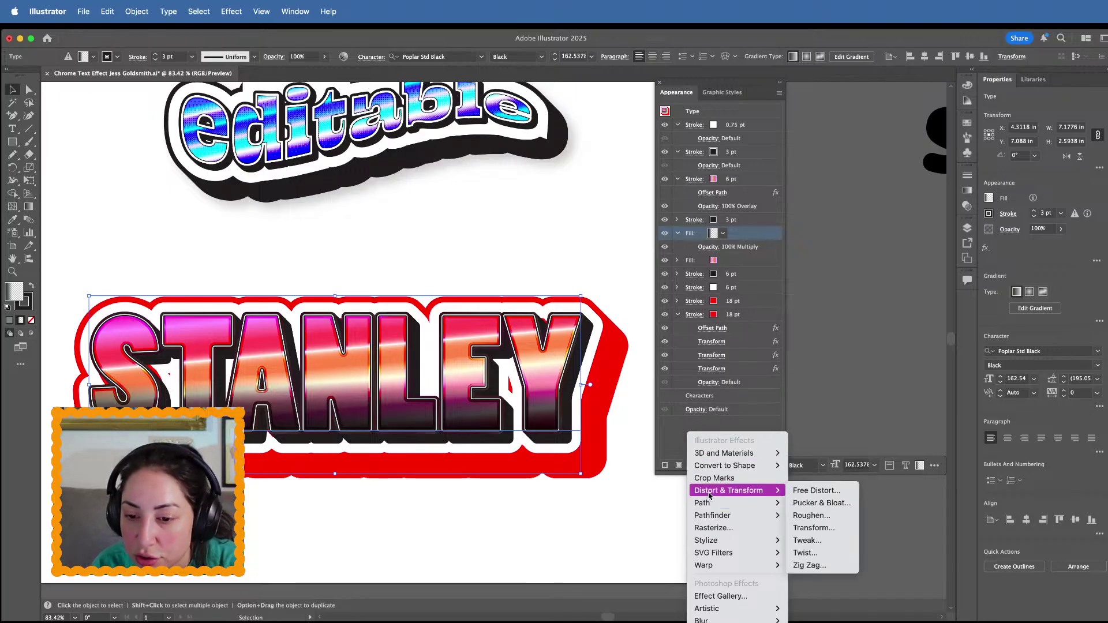
{"action": "left_click", "coordinate": [712, 528]}
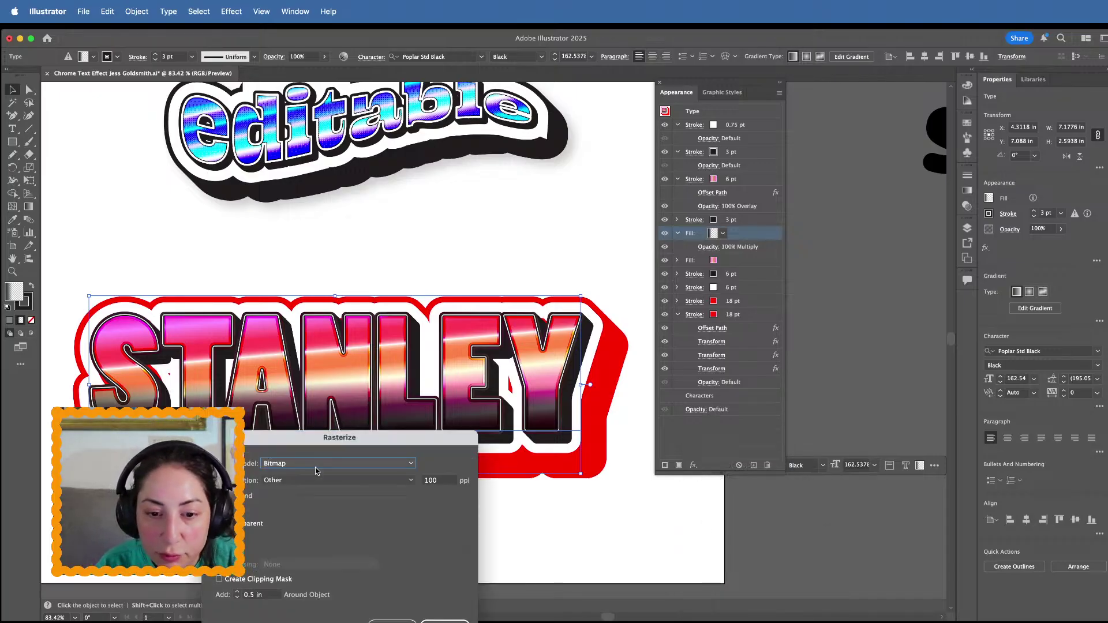
{"action": "left_click", "coordinate": [439, 481]}
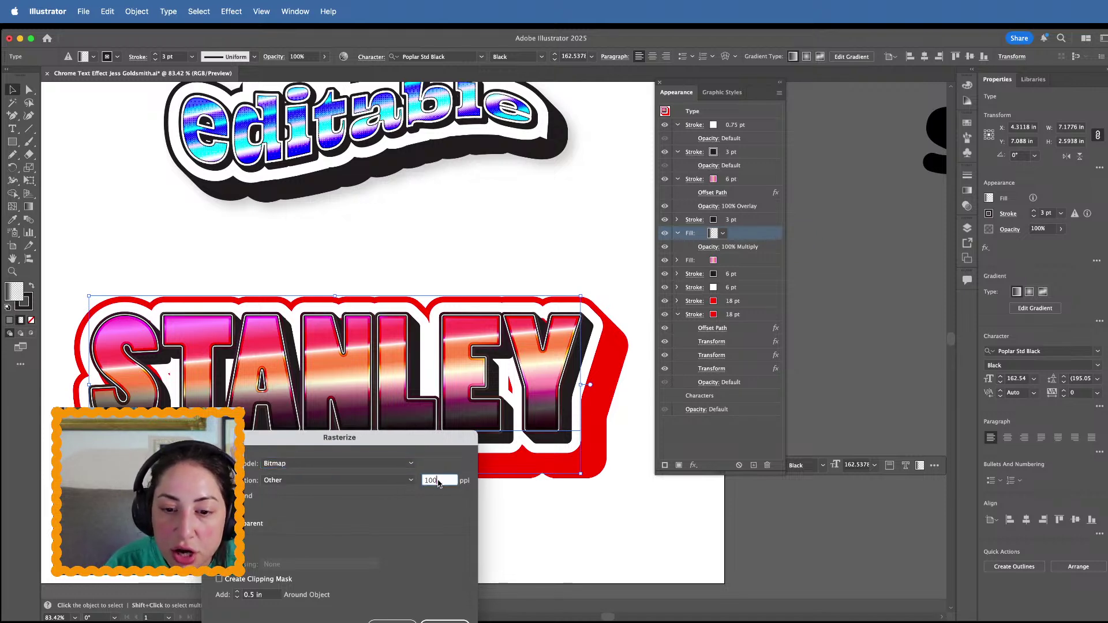
{"action": "left_click", "coordinate": [445, 621]}
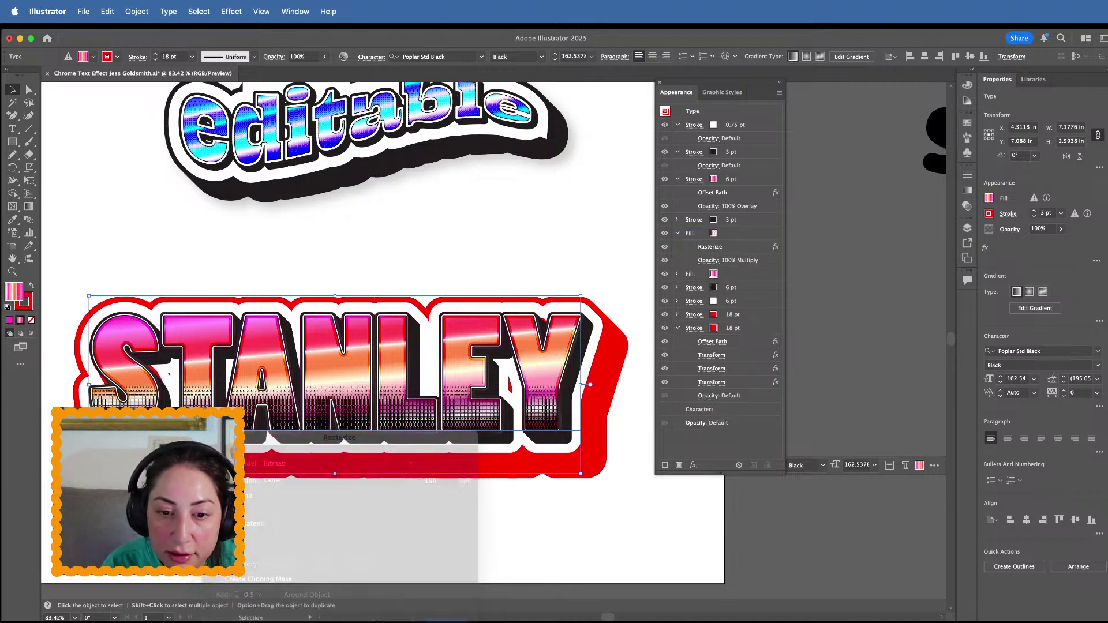
{"action": "left_click", "coordinate": [546, 532]}
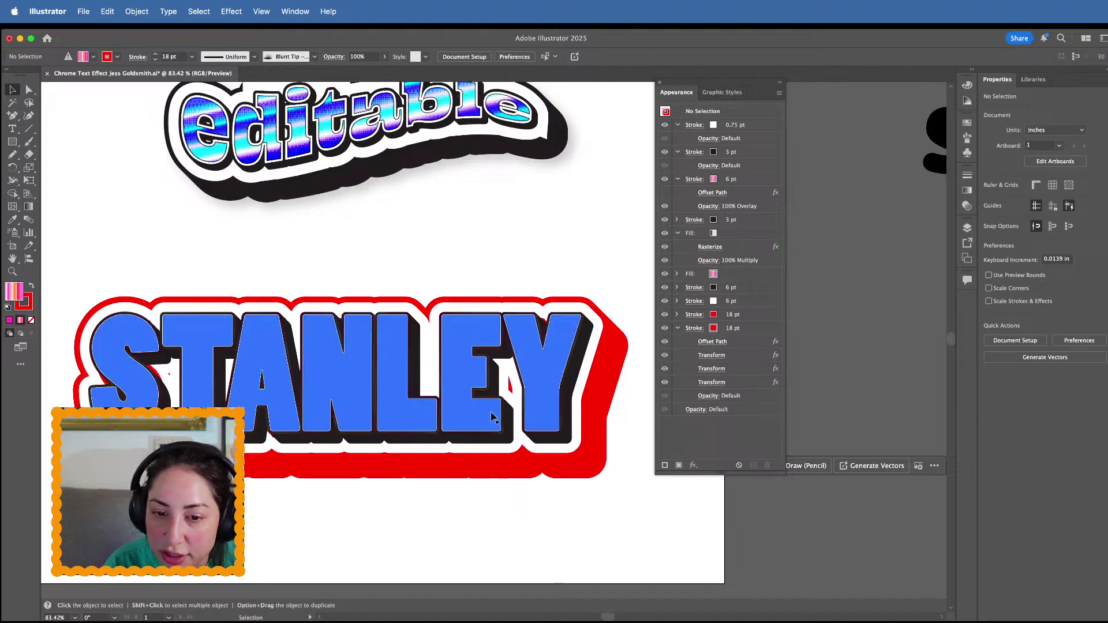
{"action": "scroll", "coordinate": [490, 411], "scroll_direction": "up", "scroll_amount": 5}
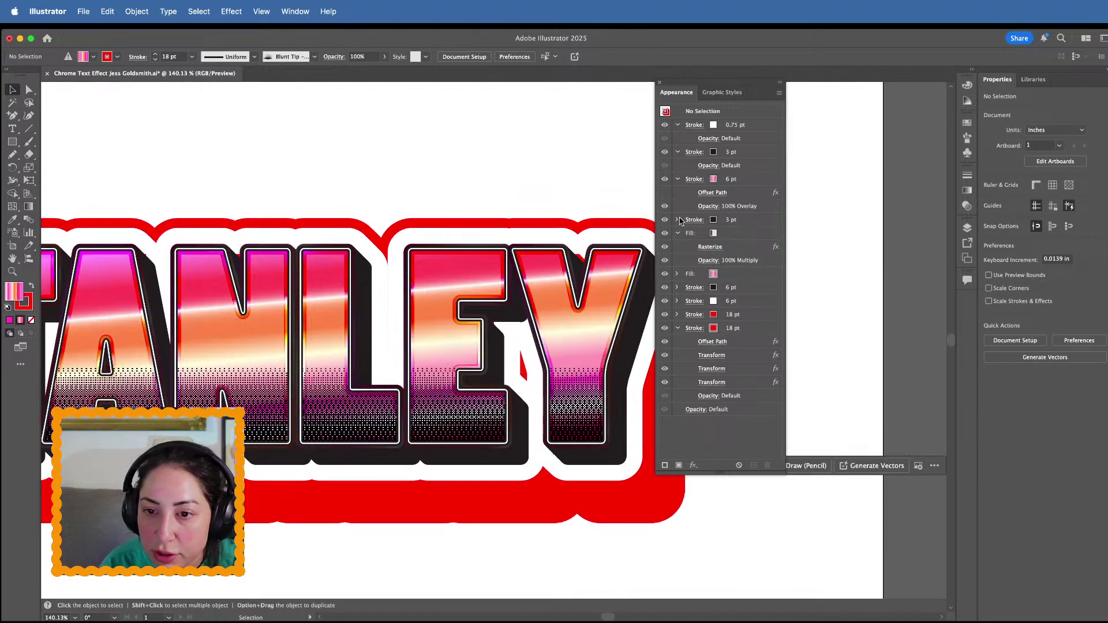
Try the Overlay blend mode at different opacities, such as 55% and 82%, on the rasterized gradient fill
{"action": "left_click", "coordinate": [708, 206]}
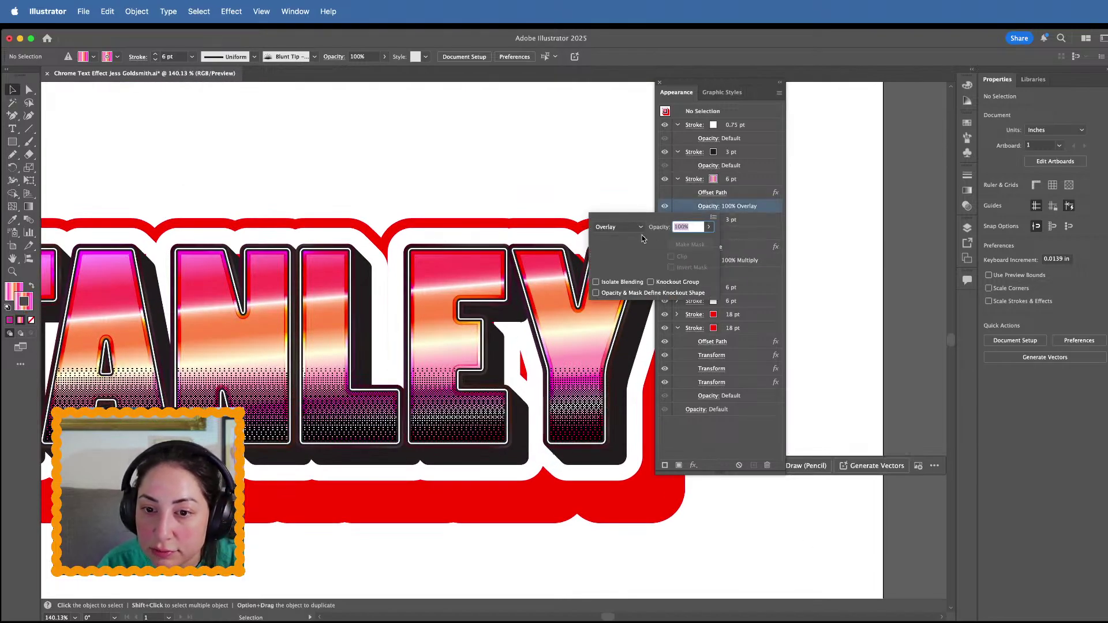
{"action": "left_click_drag", "start_coordinate": [710, 230], "coordinate": [752, 227]}
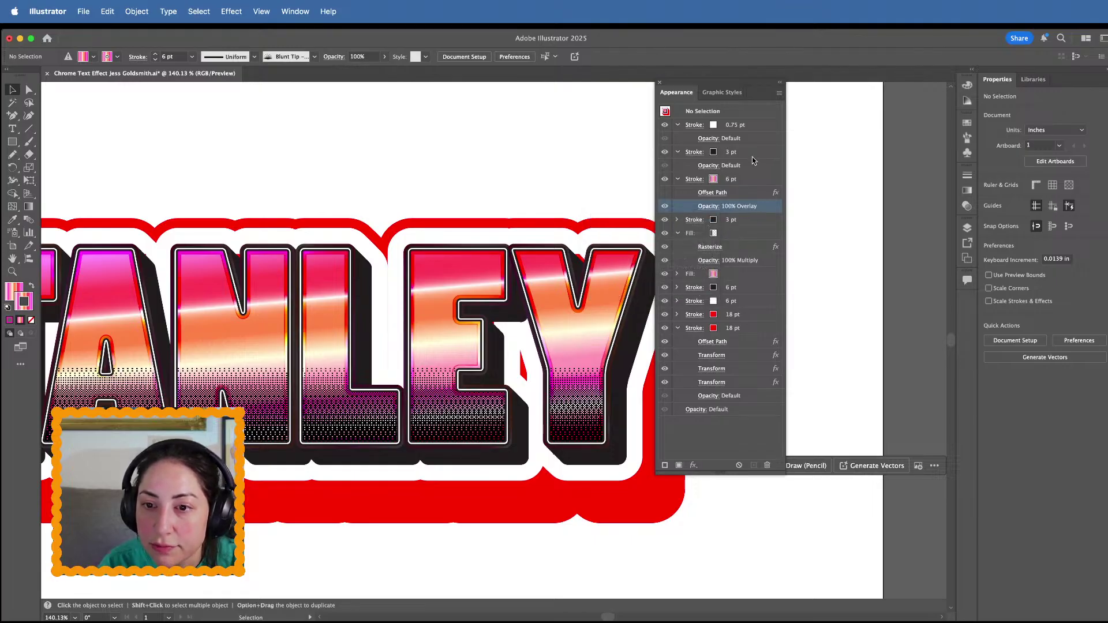
{"action": "left_click", "coordinate": [740, 235]}
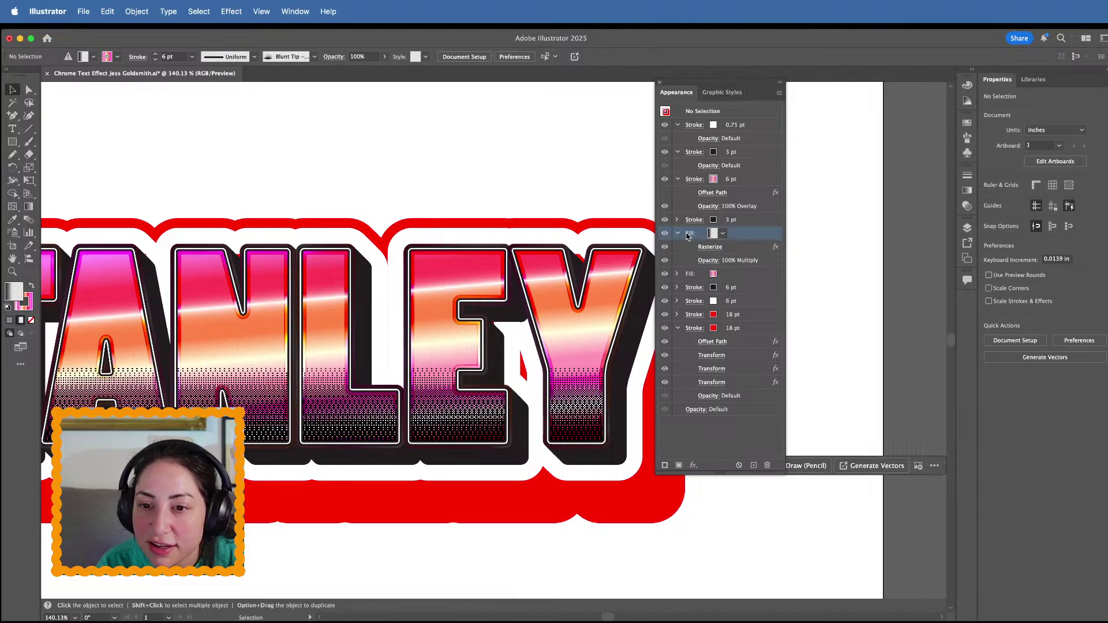
{"action": "left_click", "coordinate": [708, 261]}
{"action": "left_click", "coordinate": [638, 281]}
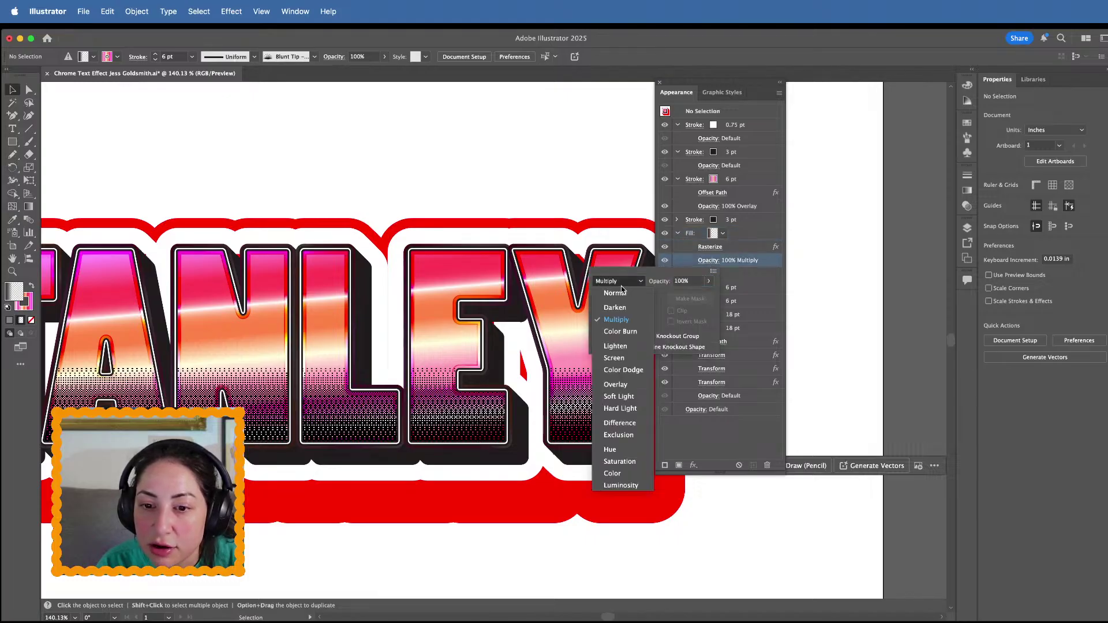
{"action": "left_click", "coordinate": [619, 384]}
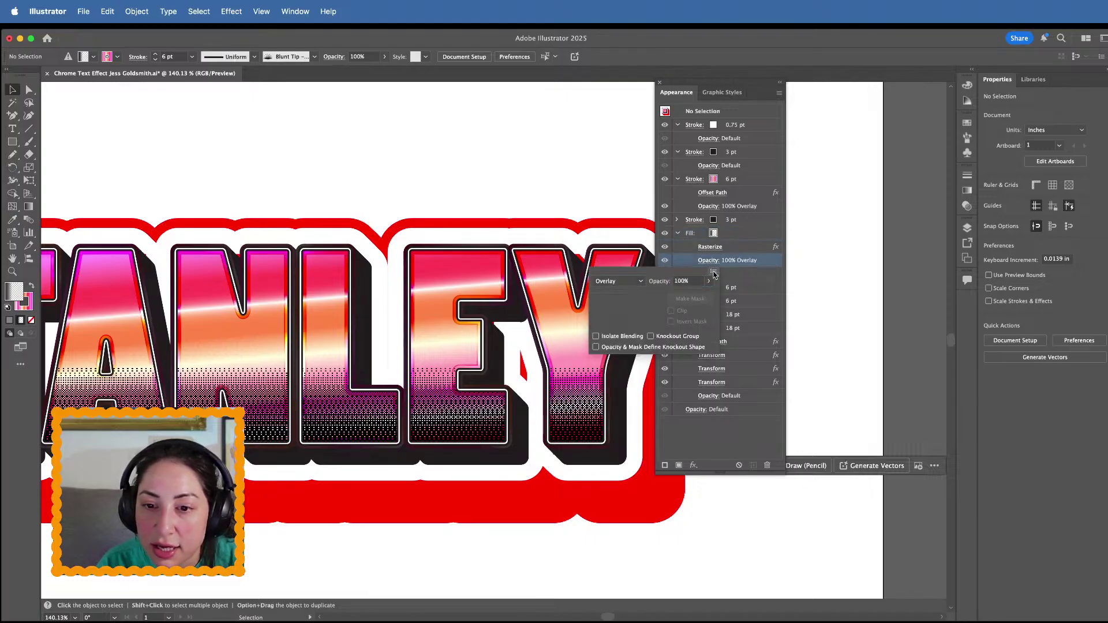
{"action": "left_click", "coordinate": [708, 281]}
{"action": "left_click", "coordinate": [688, 295]}
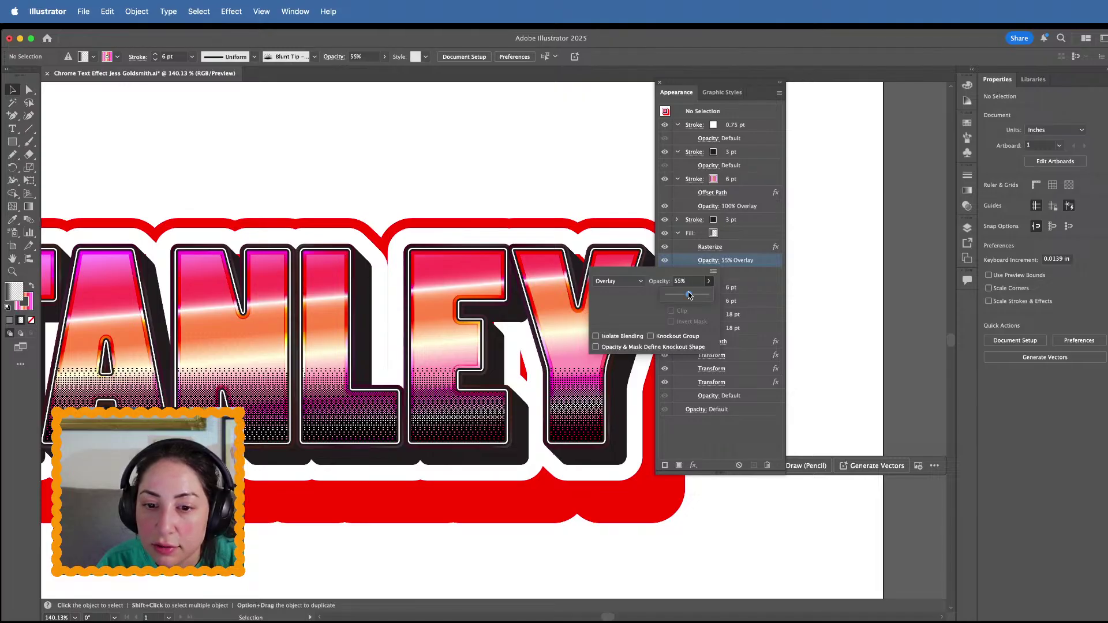
{"action": "left_click_drag", "start_coordinate": [687, 295], "coordinate": [714, 295]}
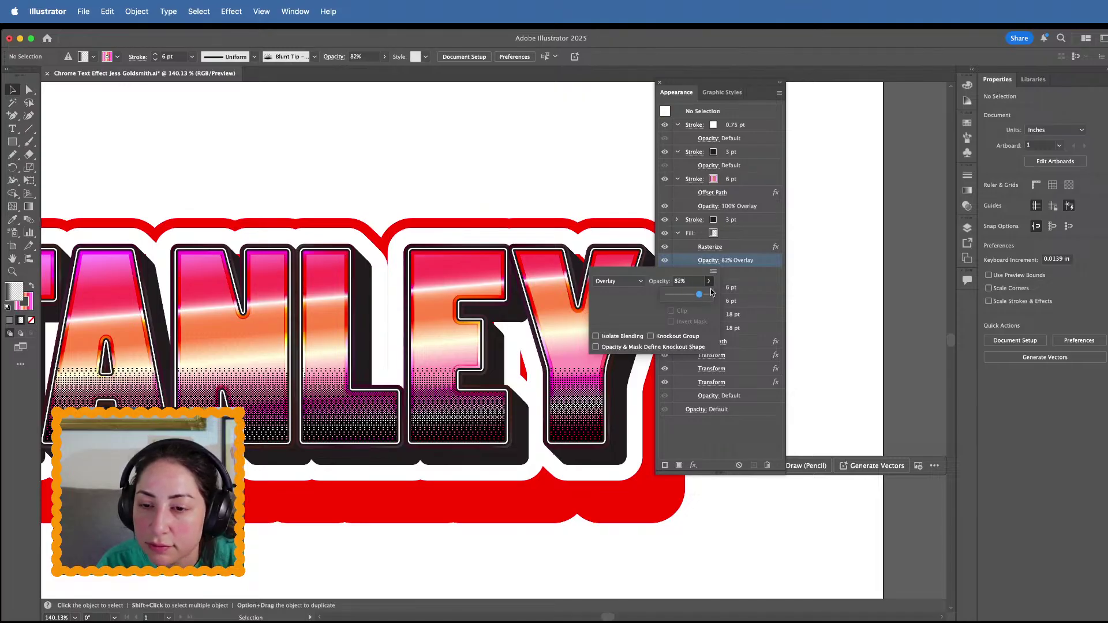
{"action": "left_click", "coordinate": [758, 248]}
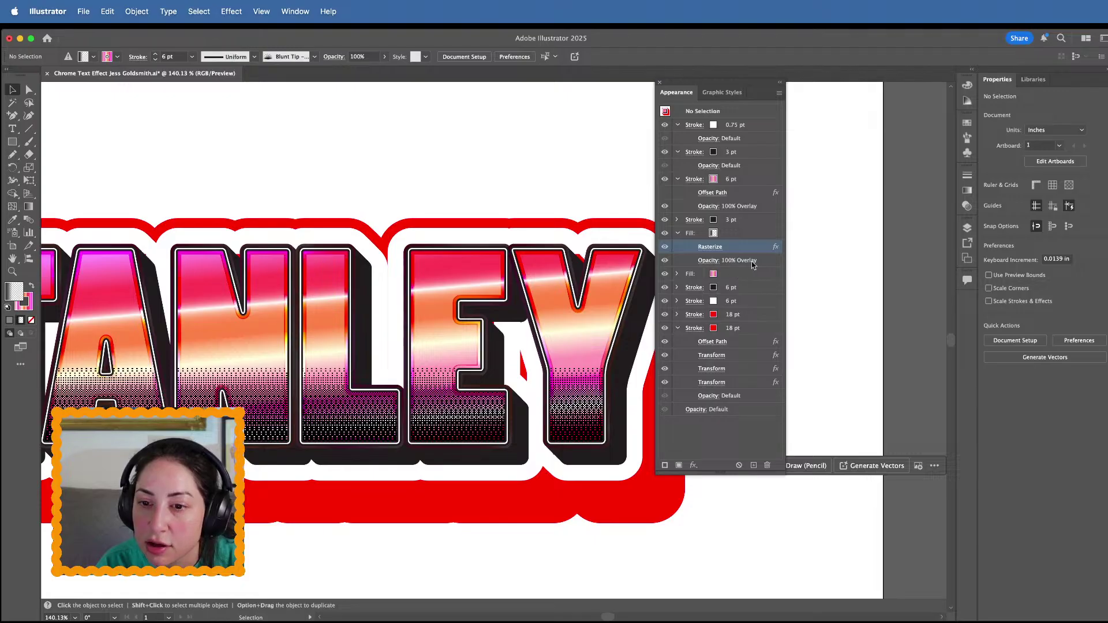
{"action": "left_click", "coordinate": [760, 264]}
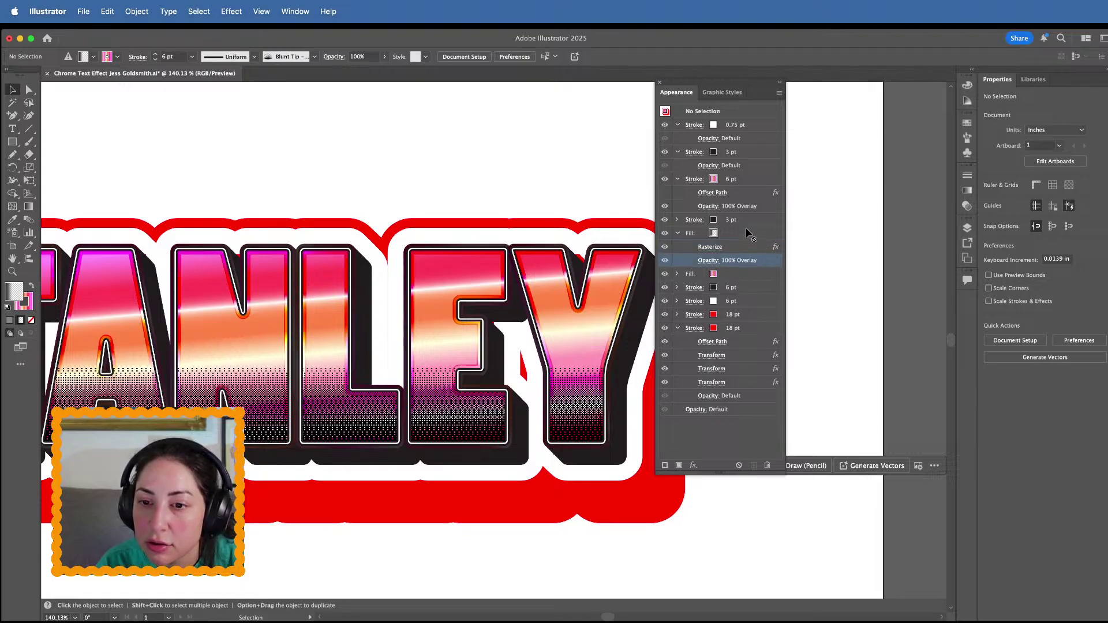
{"action": "left_click", "coordinate": [759, 237]}
Replace the STANLEY text with "editable!" to test that the chrome effect stays live
{"action": "scroll", "coordinate": [599, 432], "scroll_direction": "down", "scroll_amount": 3}
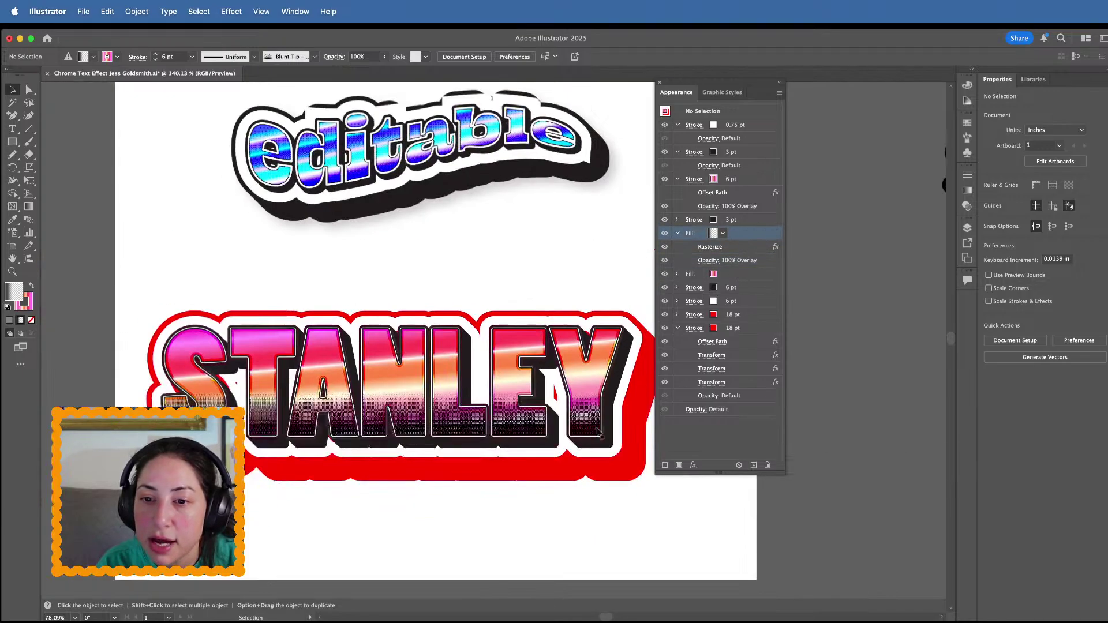
{"action": "scroll", "coordinate": [518, 562], "scroll_direction": "down", "scroll_amount": 3}
{"action": "double_click", "coordinate": [507, 466]}
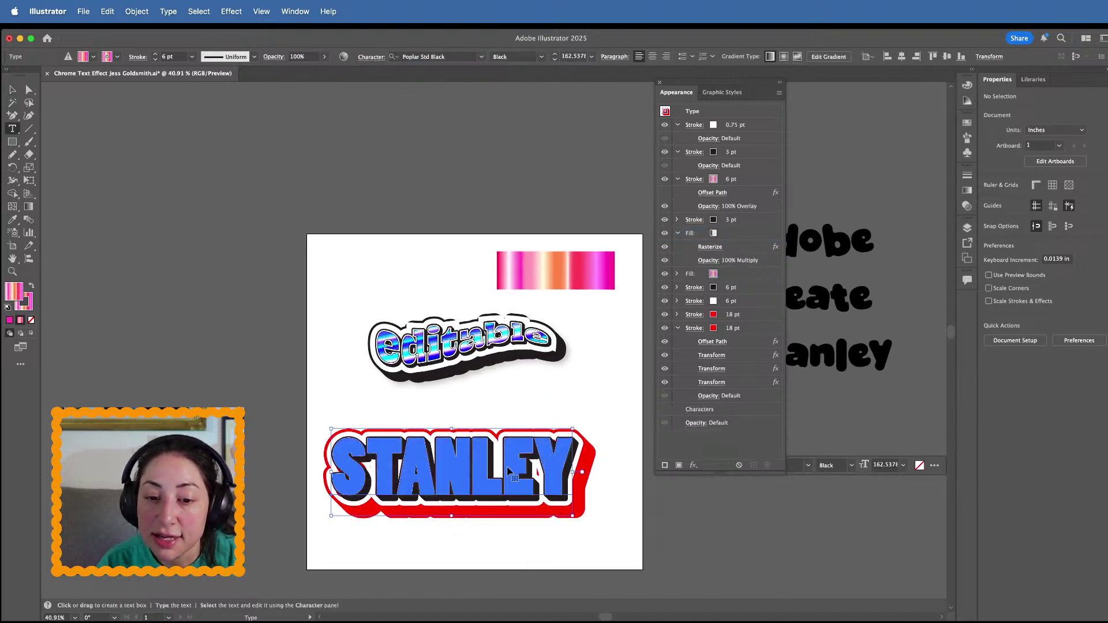
{"action": "key", "text": "ctrl+a"}
{"action": "type", "text": "editable"}
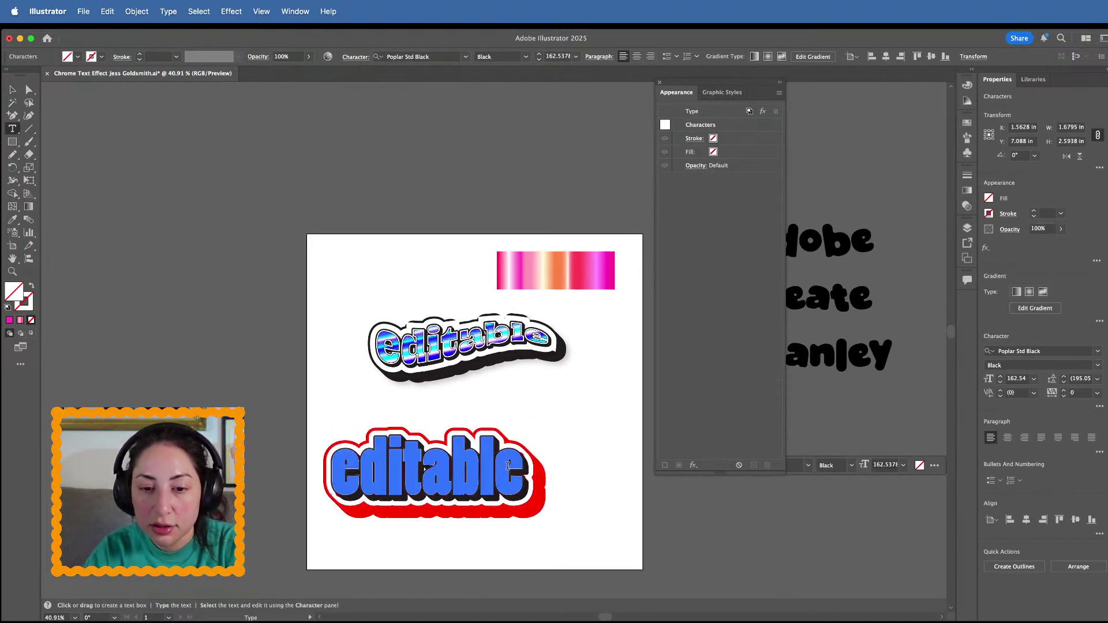
{"action": "type", "text": "!"}
{"action": "key", "text": "Escape"}
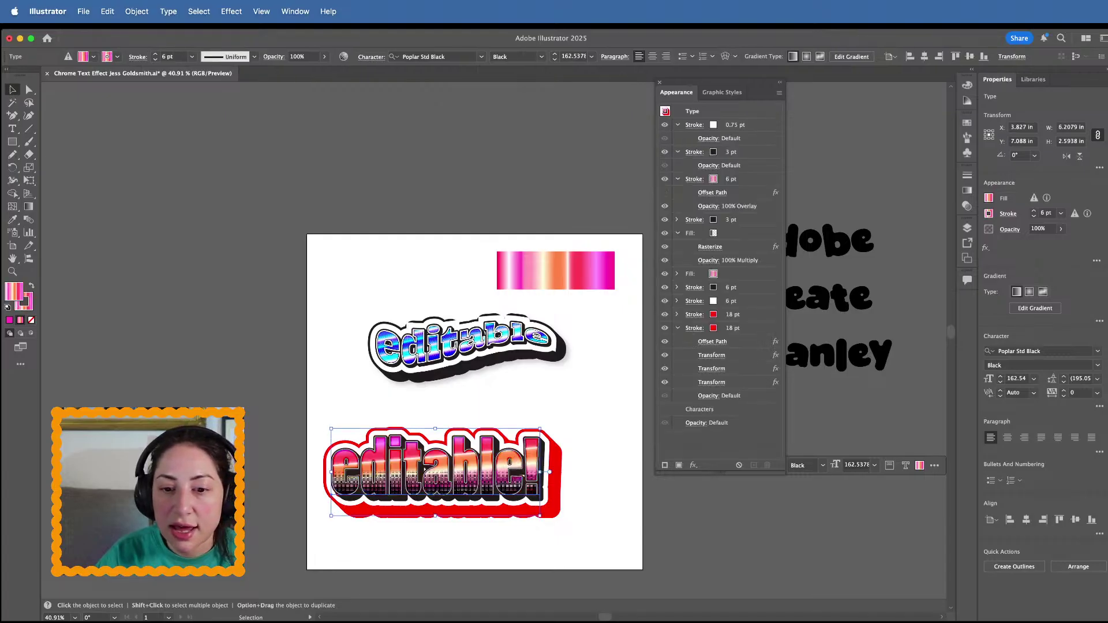
Undo the text replacement and select the STANLEY lettering
{"action": "left_click", "coordinate": [504, 525]}
{"action": "scroll", "coordinate": [503, 521], "scroll_direction": "up", "scroll_amount": 3}
{"action": "key", "text": "ctrl+z"}
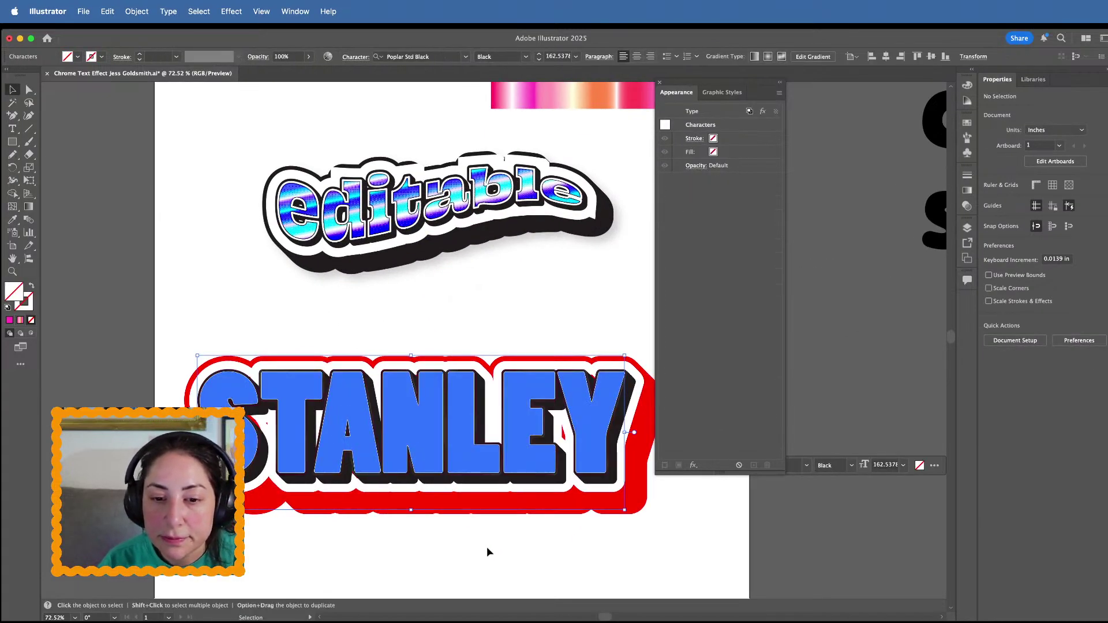
{"action": "scroll", "coordinate": [487, 546], "scroll_direction": "up", "scroll_amount": 1}
{"action": "left_click", "coordinate": [502, 393]}
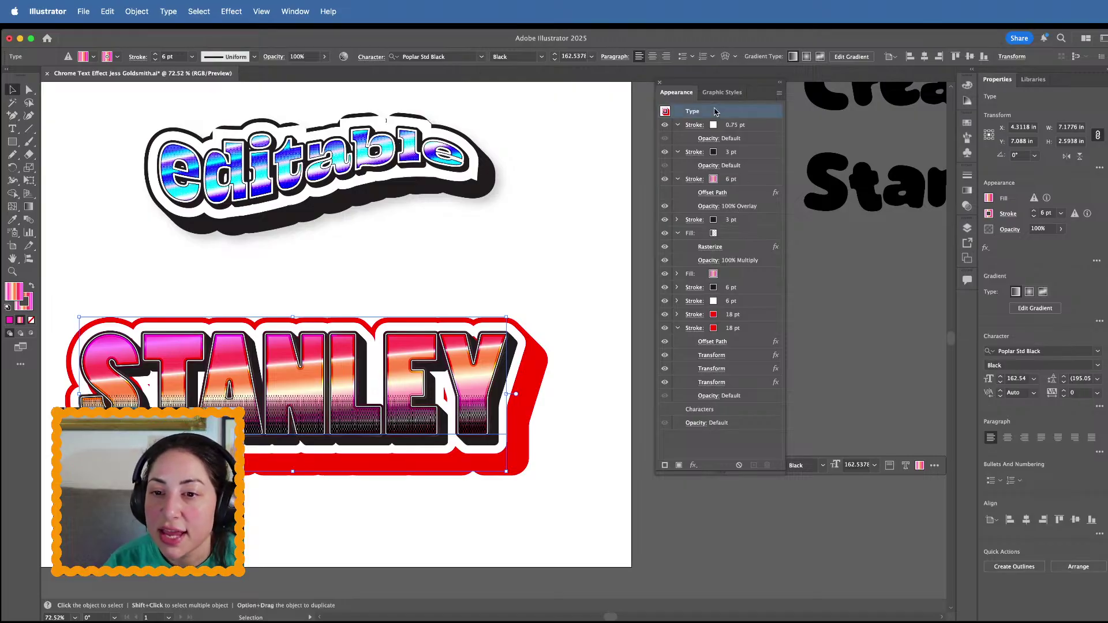
Add a Warp effect to the whole STANLEY type object and set its style to Arc Lower
{"action": "left_click", "coordinate": [692, 465]}
{"action": "mouse_move", "coordinate": [691, 466]}
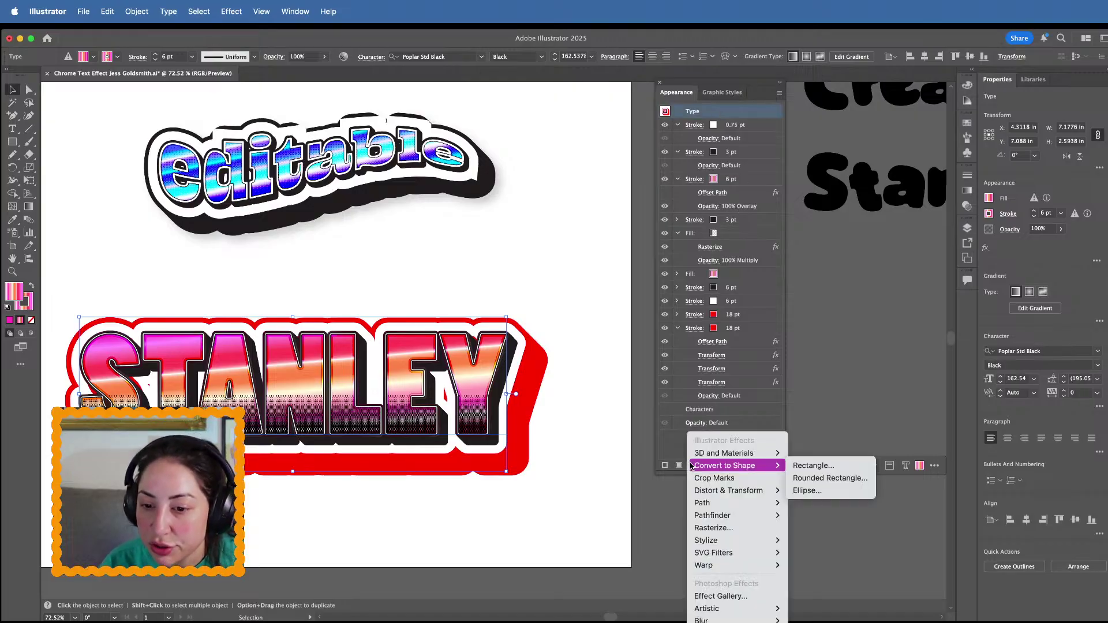
{"action": "mouse_move", "coordinate": [744, 490]}
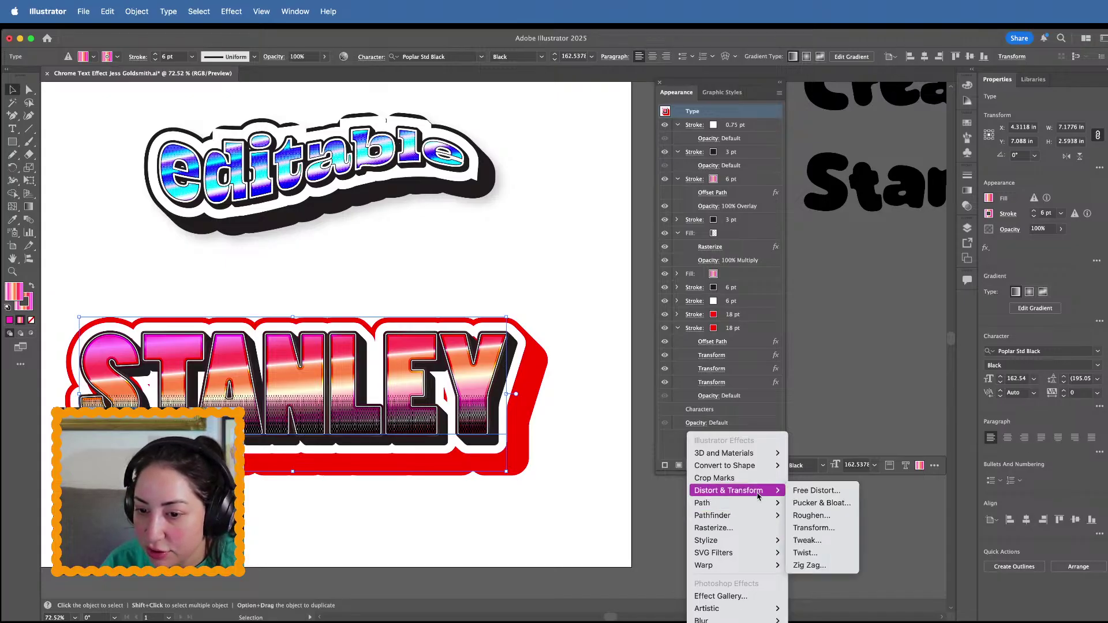
{"action": "mouse_move", "coordinate": [761, 565]}
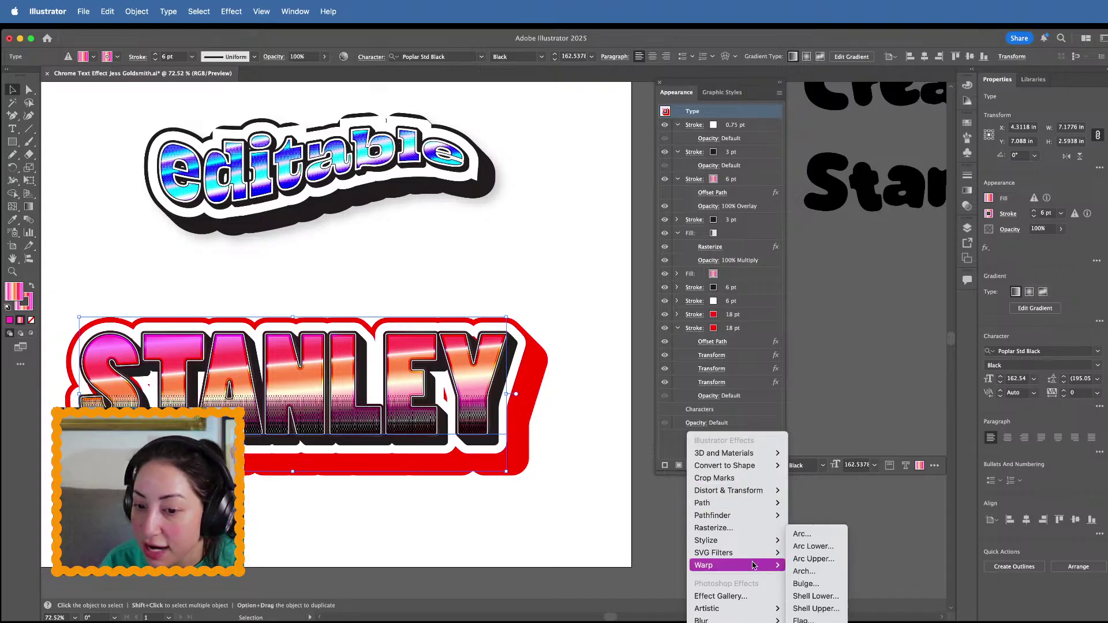
{"action": "left_click", "coordinate": [818, 535]}
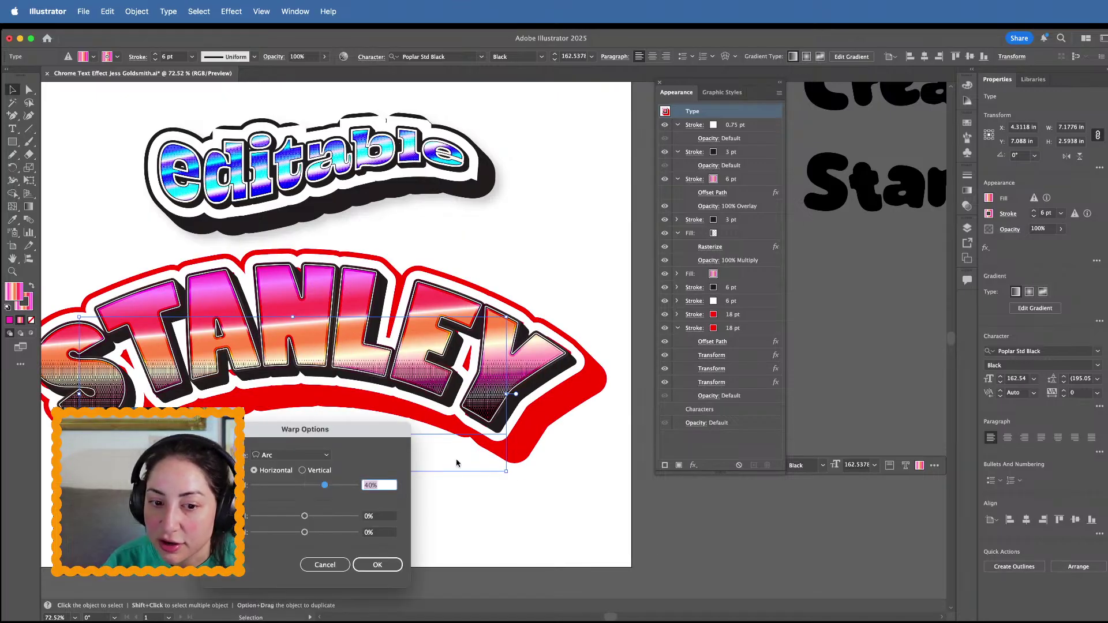
{"action": "left_click", "coordinate": [294, 456]}
{"action": "left_click", "coordinate": [287, 479]}
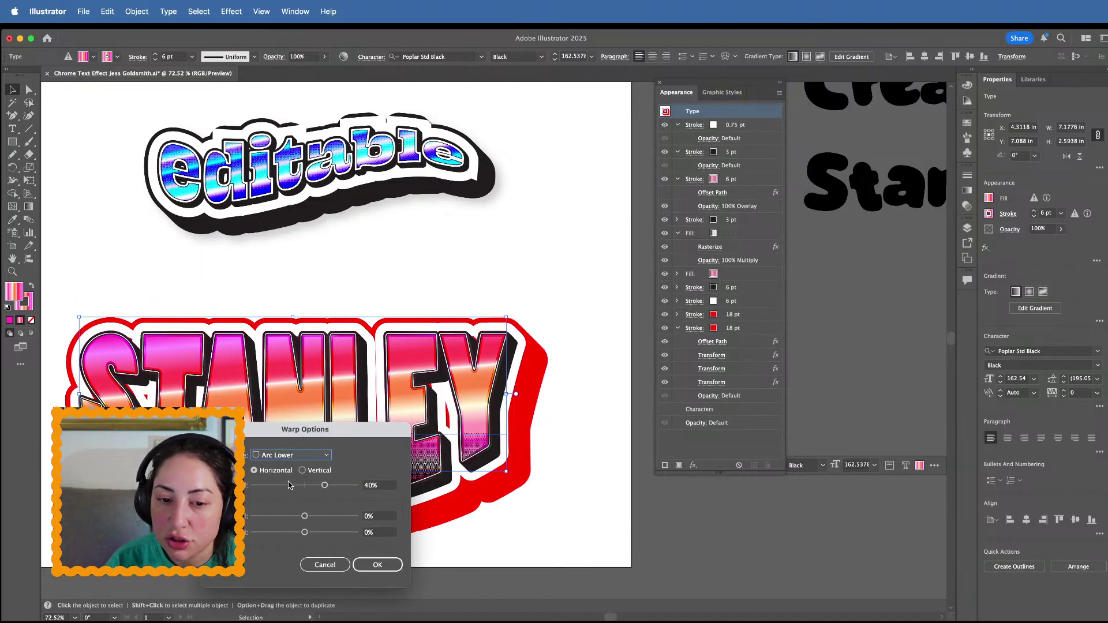
Apply the Arc Lower warp with 31% horizontal distortion and a -25% bend
{"action": "left_click_drag", "start_coordinate": [309, 435], "coordinate": [614, 212]}
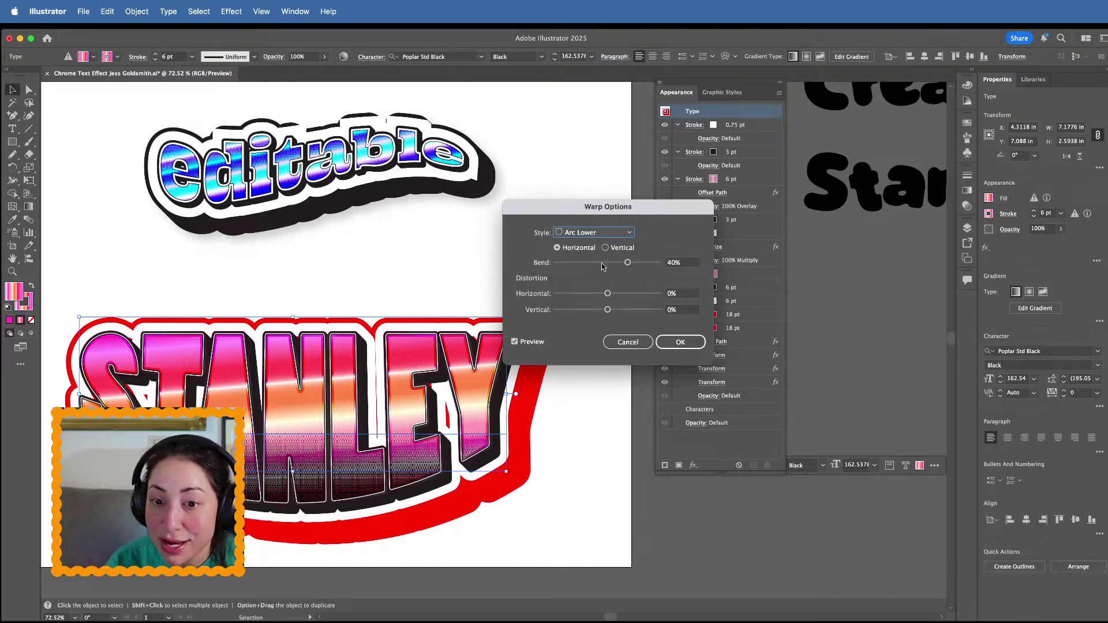
{"action": "left_click", "coordinate": [624, 298]}
{"action": "left_click", "coordinate": [595, 263]}
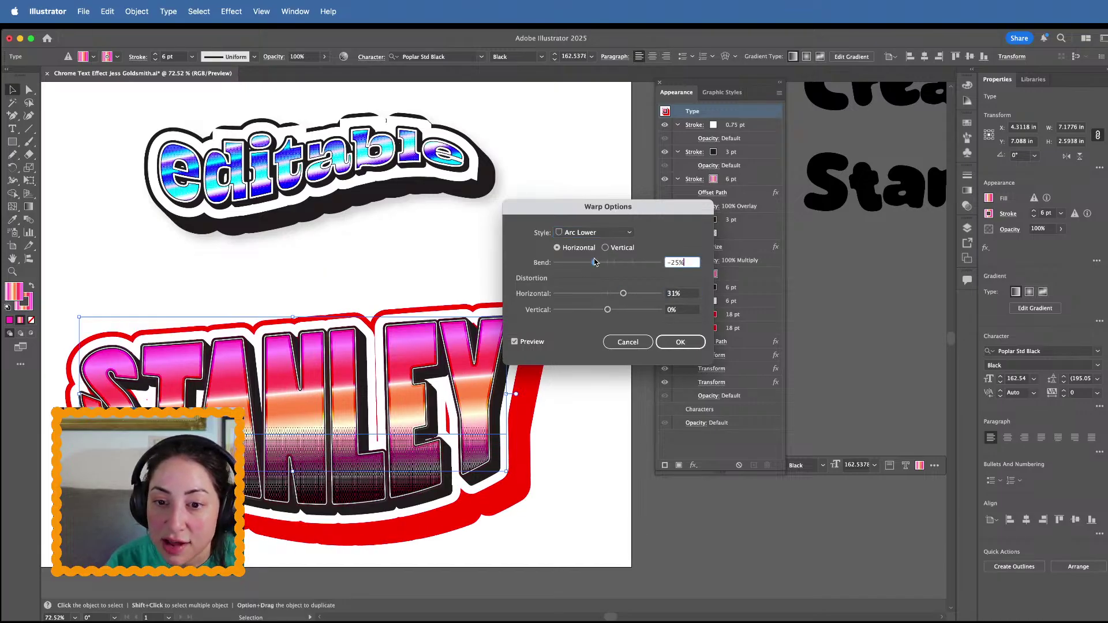
{"action": "left_click", "coordinate": [680, 341]}
Replace the STANLEY text with "TOUCH" and "TYPE TOOL" on two lines
{"action": "scroll", "coordinate": [306, 554], "scroll_direction": "down", "scroll_amount": 3}
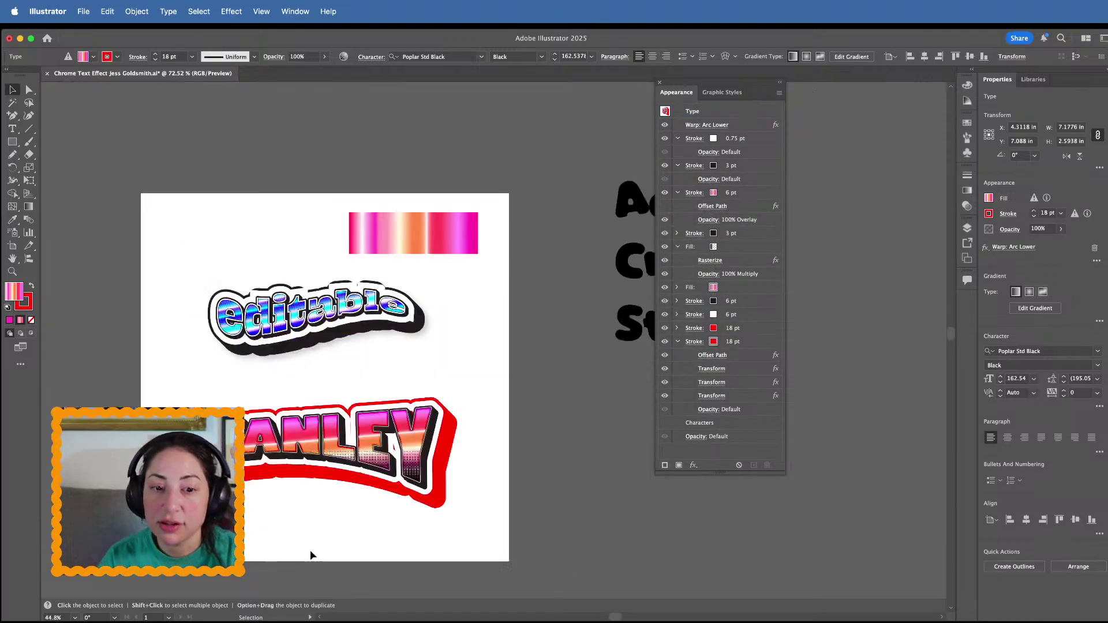
{"action": "double_click", "coordinate": [297, 423]}
{"action": "double_click", "coordinate": [296, 417]}
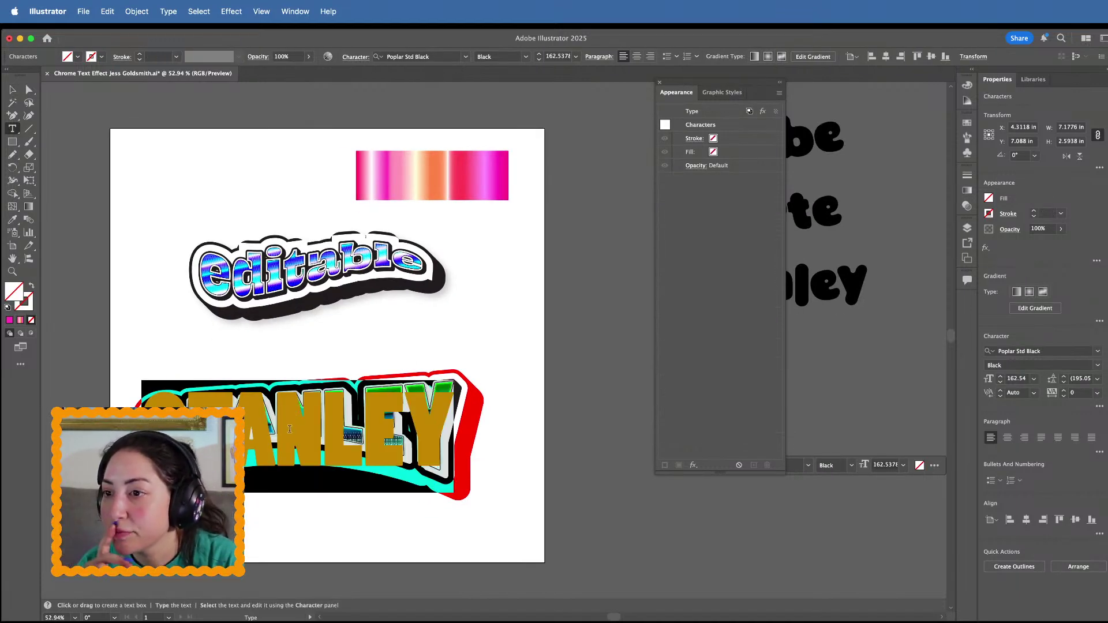
{"action": "key", "text": "BackSpace"}
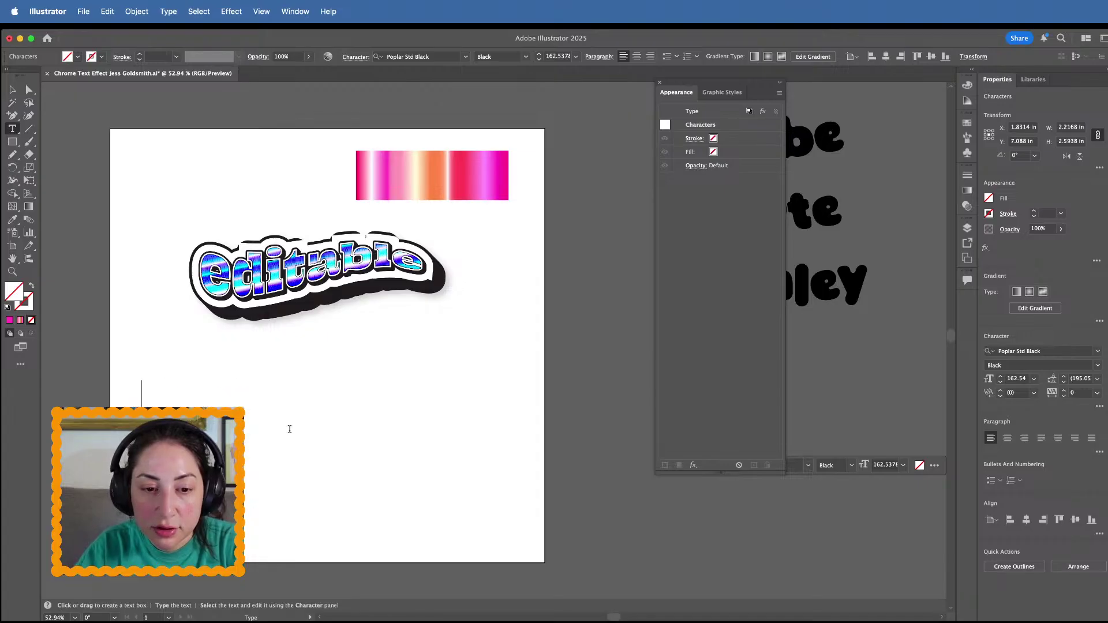
{"action": "type", "text": "TOUCH"}
{"action": "key", "text": "Return"}
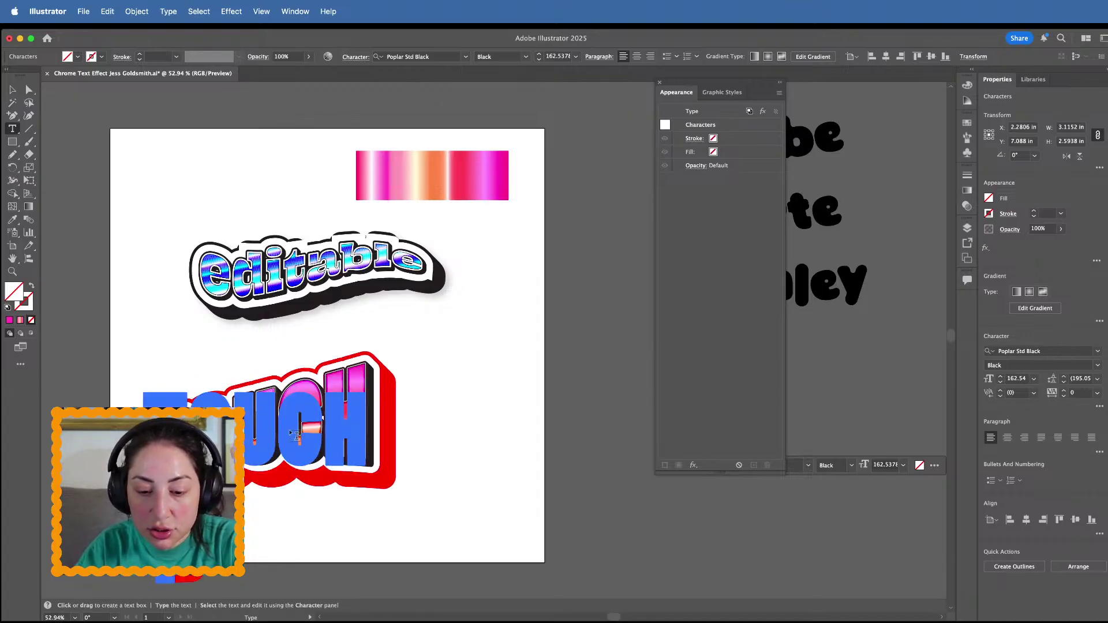
{"action": "type", "text": "UPEBO"}
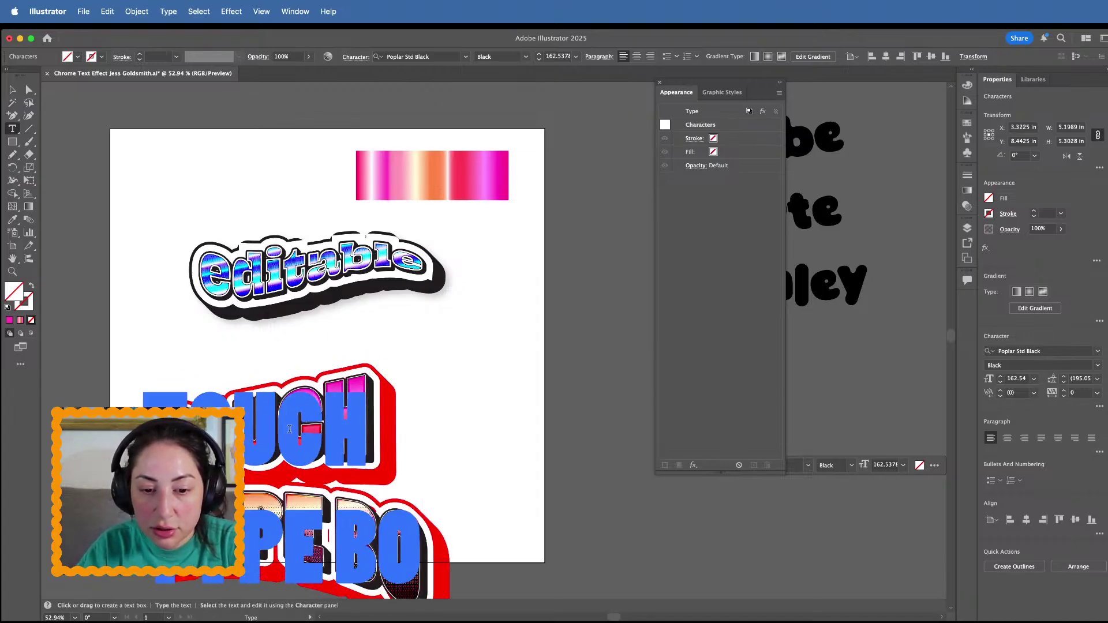
{"action": "key", "text": "BackSpace"}
{"action": "type", "text": "OOL"}
Move the two-line TOUCH TYPE TOOL lettering up below the editable lettering and deselect it
{"action": "left_click", "coordinate": [12, 89]}
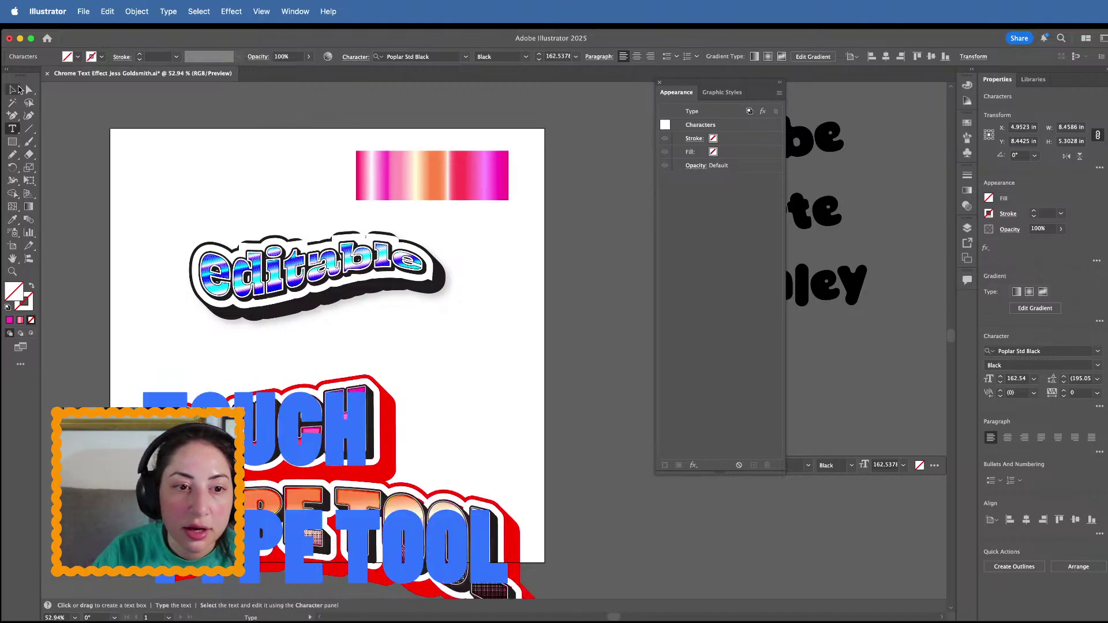
{"action": "scroll", "coordinate": [462, 346], "scroll_direction": "down", "scroll_amount": 4}
{"action": "left_click", "coordinate": [566, 378]}
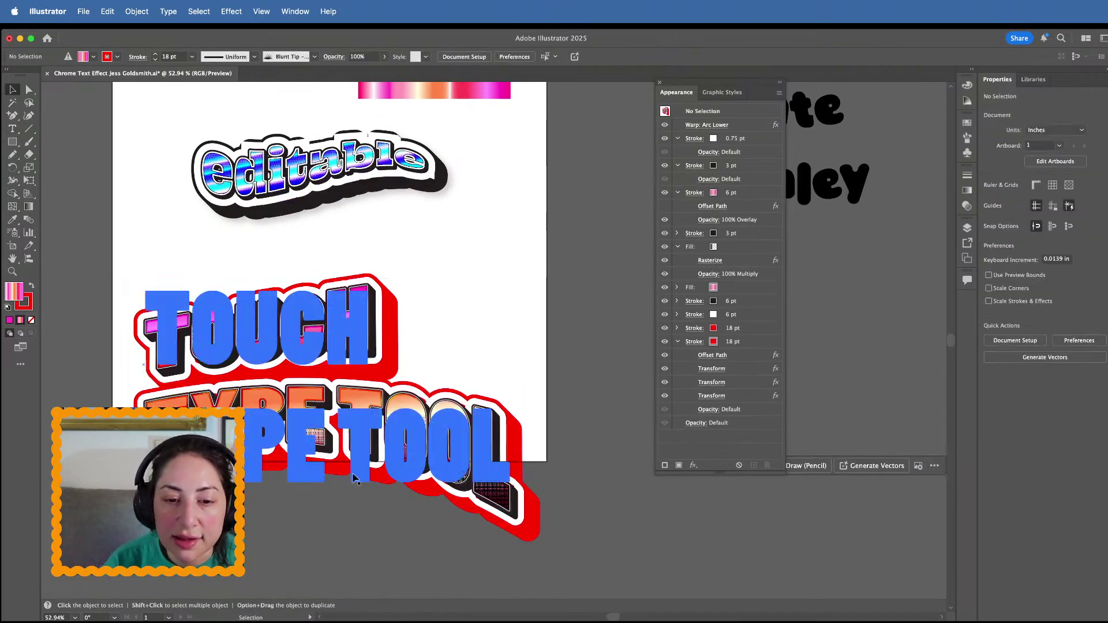
{"action": "left_click_drag", "start_coordinate": [353, 475], "coordinate": [355, 425]}
{"action": "left_click", "coordinate": [584, 378]}
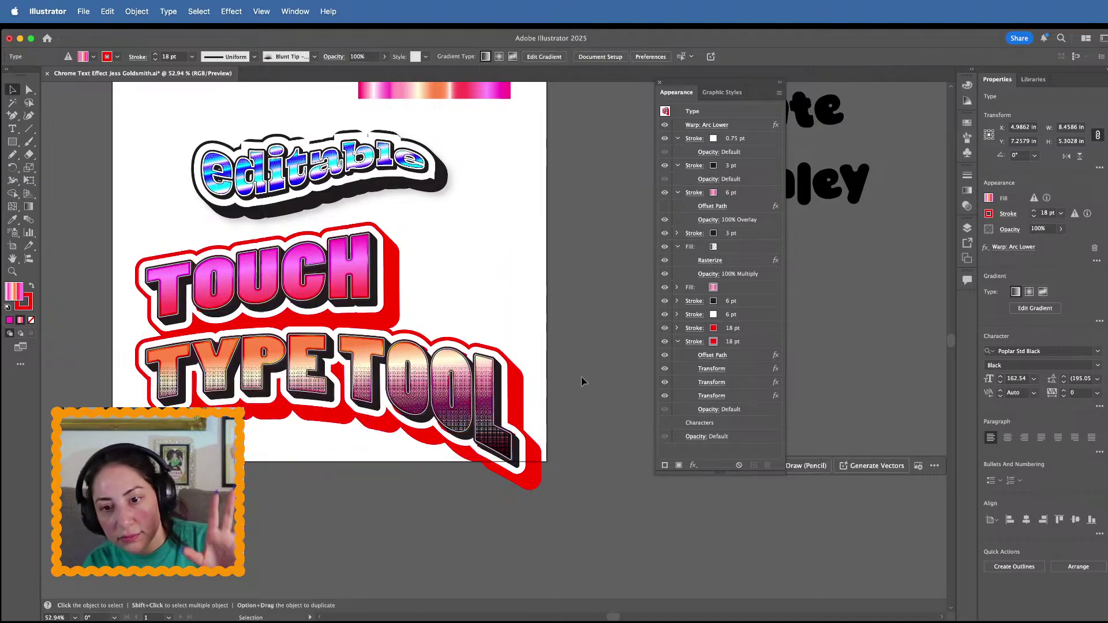
Delete the second line of the lettering so that only TOUCH is left
{"action": "scroll", "coordinate": [323, 385], "scroll_direction": "up", "scroll_amount": 3}
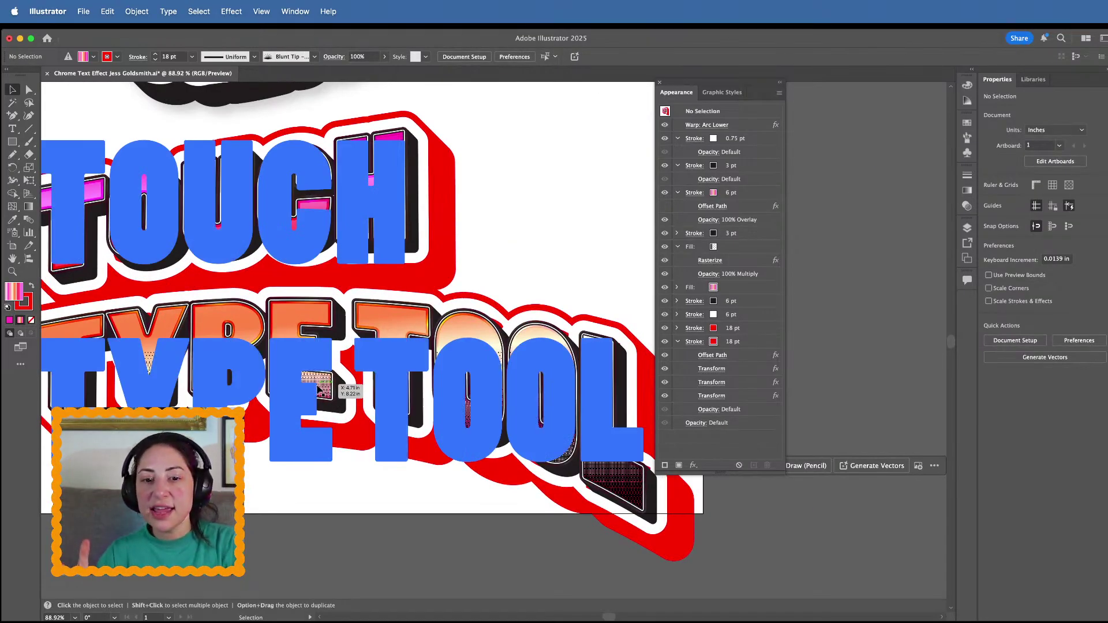
{"action": "scroll", "coordinate": [319, 388], "scroll_direction": "down", "scroll_amount": 3}
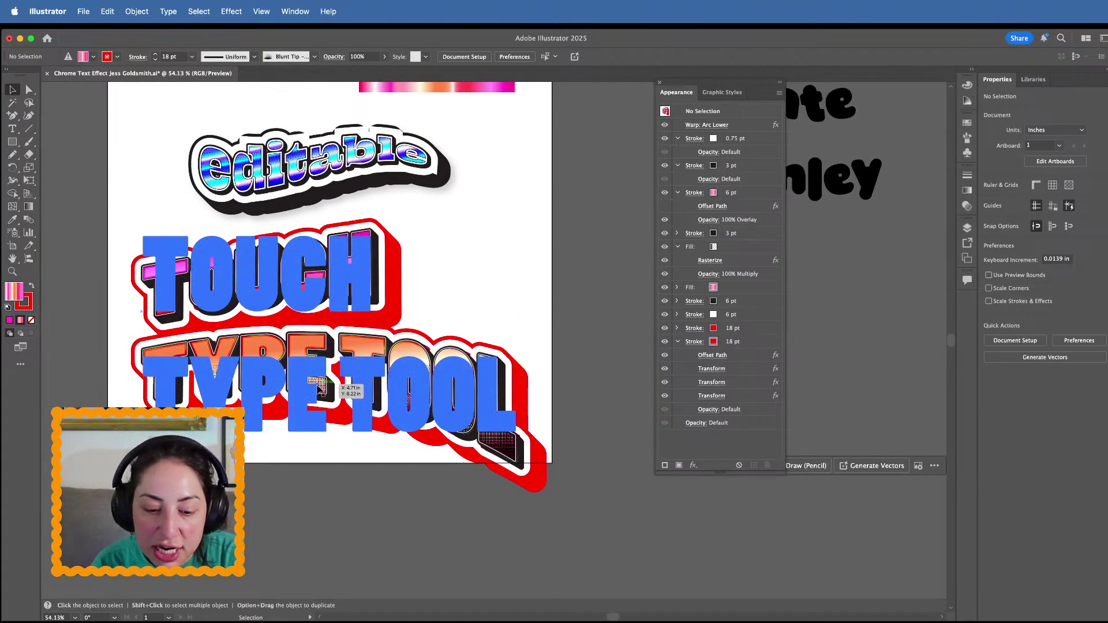
{"action": "double_click", "coordinate": [319, 387]}
{"action": "key", "text": "super+a"}
{"action": "key", "text": "BackSpace"}
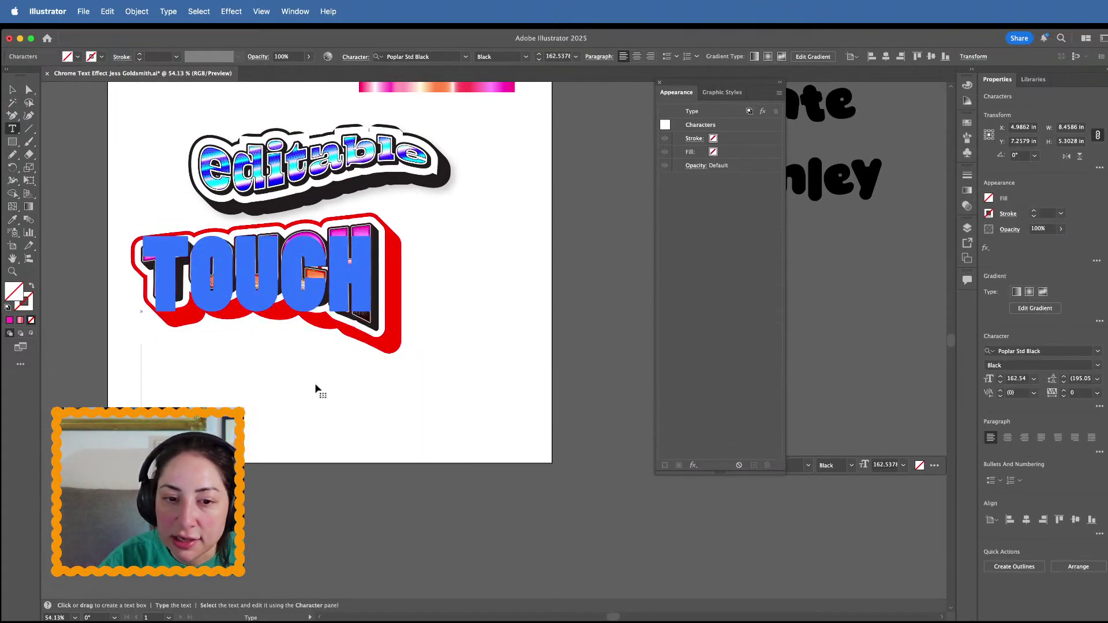
{"action": "key", "text": "Escape"}
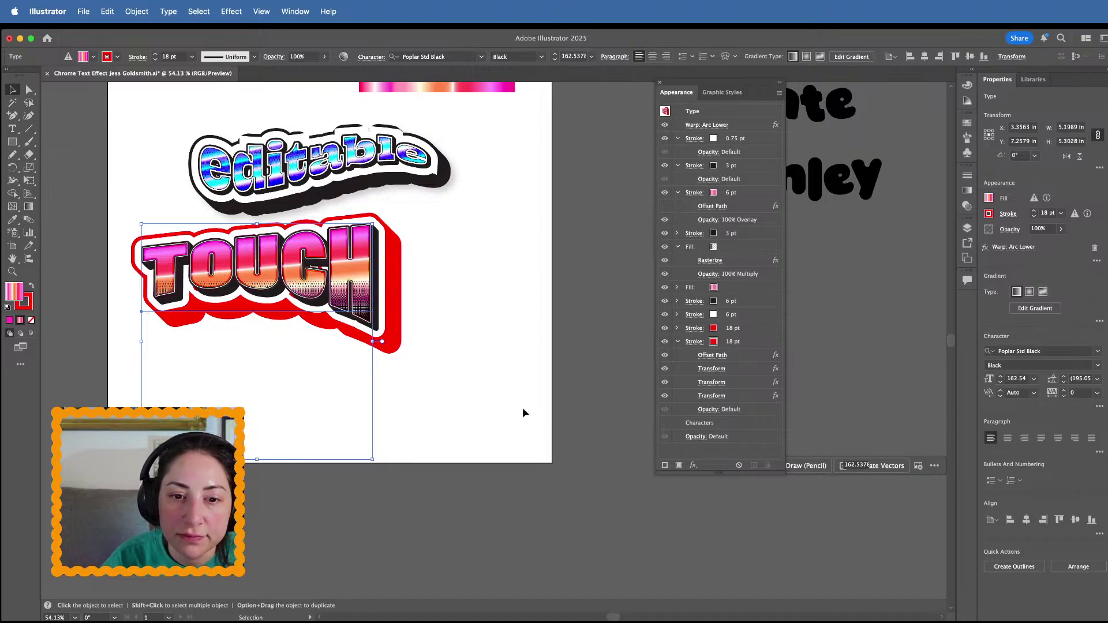
Duplicate the TOUCH lettering directly below and change the copy's text to "type"
{"action": "left_click_drag", "start_coordinate": [361, 428], "coordinate": [364, 558]}
{"action": "double_click", "coordinate": [315, 406]}
{"action": "key", "text": "super+a"}
{"action": "type", "text": "type"}
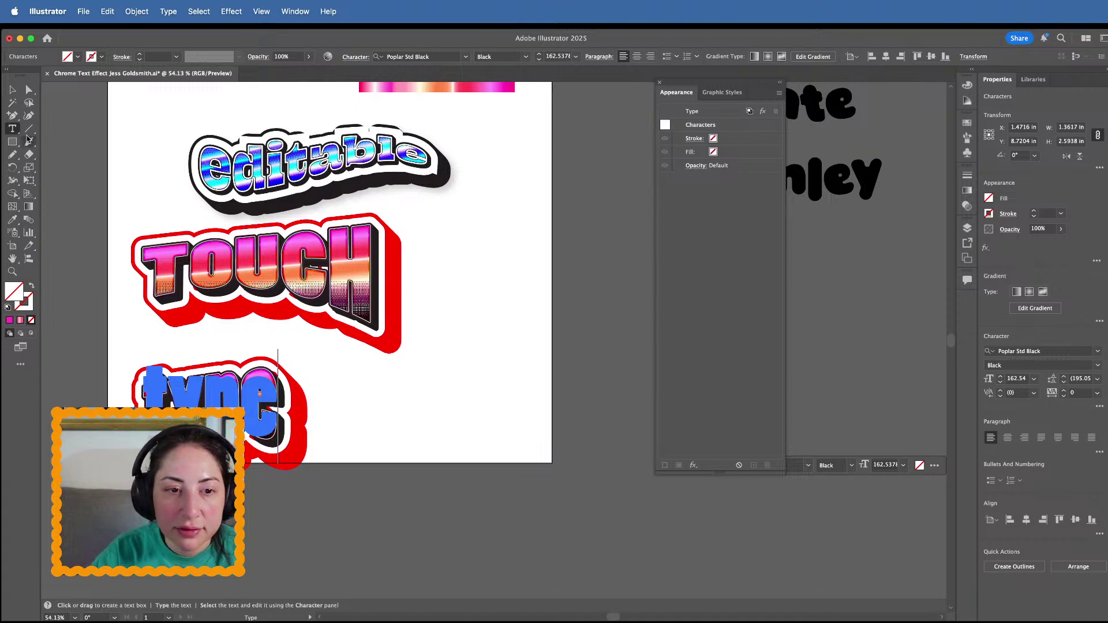
{"action": "left_click", "coordinate": [12, 91]}
Duplicate the type lettering beside the original and change the copy's text to "Tool!"
{"action": "left_click", "coordinate": [173, 387]}
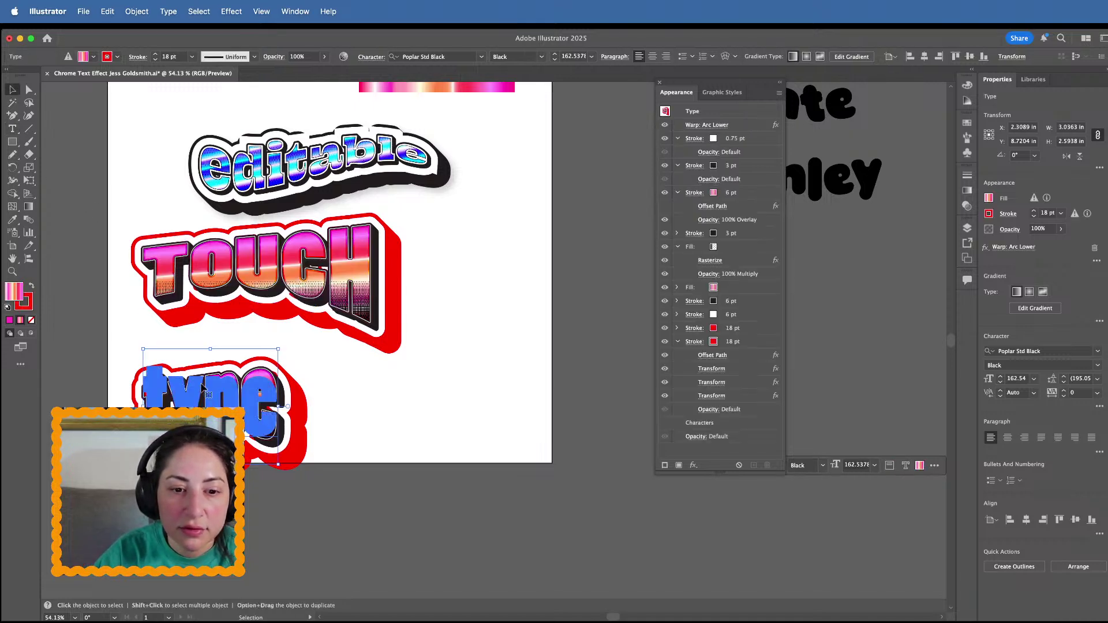
{"action": "right_click", "coordinate": [199, 384]}
{"action": "left_click", "coordinate": [169, 397]}
{"action": "left_click_drag", "start_coordinate": [170, 398], "coordinate": [395, 394]}
{"action": "double_click", "coordinate": [400, 398]}
{"action": "key", "text": "super+a"}
{"action": "type", "text": "T"}
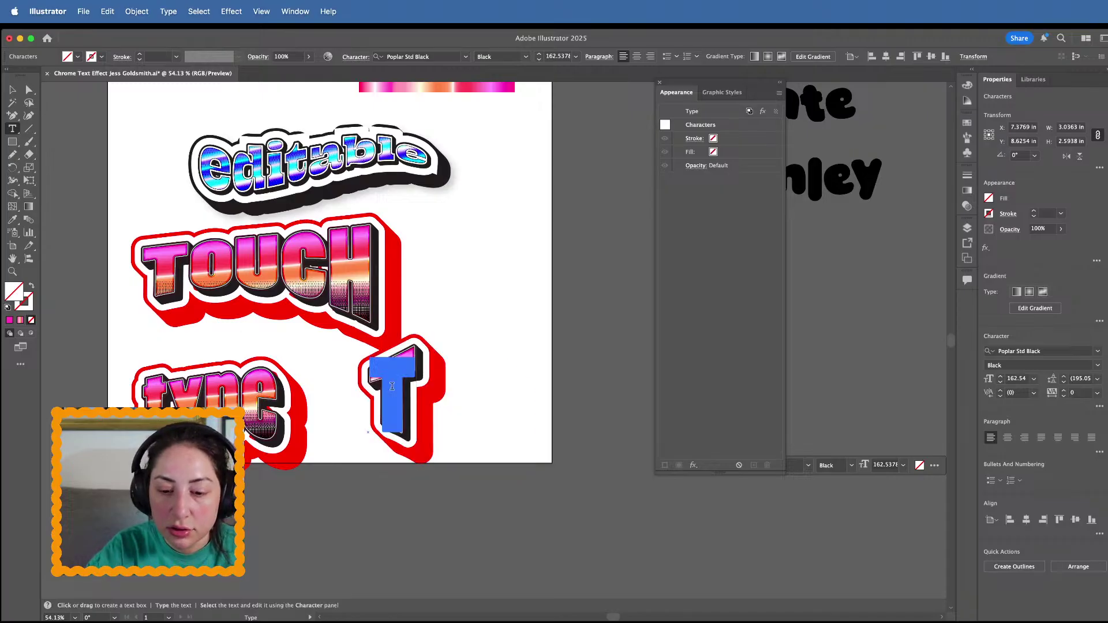
{"action": "type", "text": "ool!"}
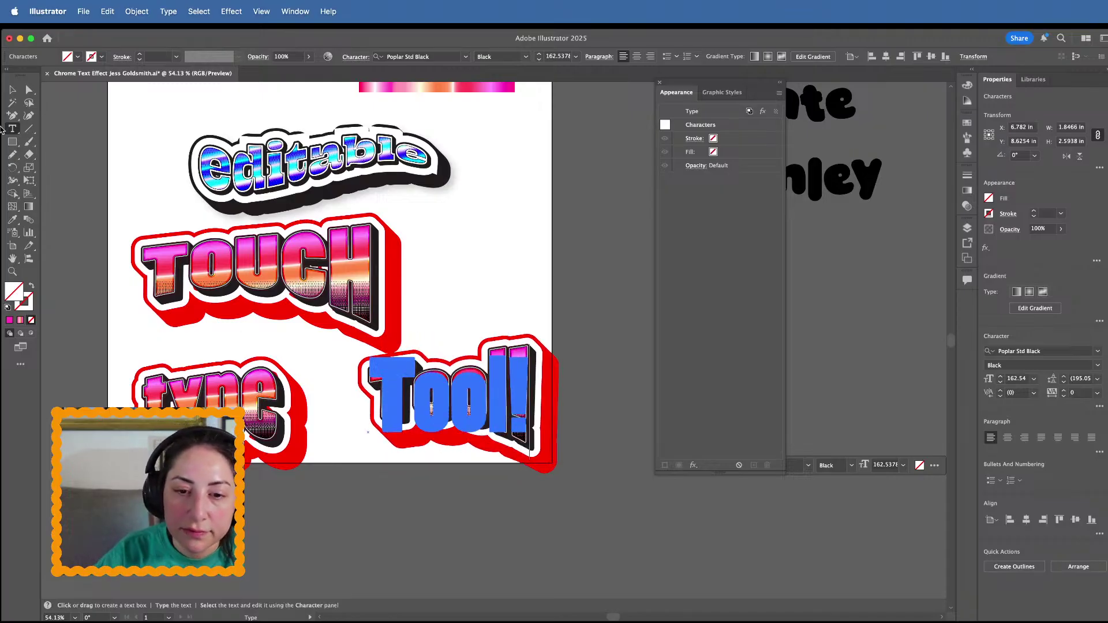
Move the Tool! lettering closer to the type lettering and deselect it
{"action": "key", "text": "Escape"}
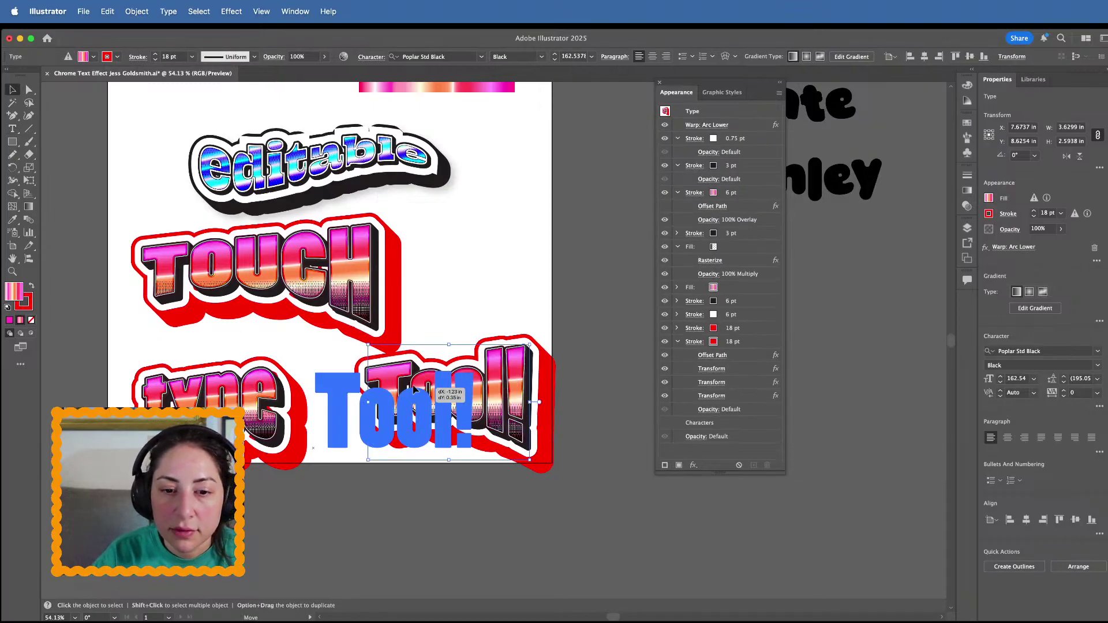
{"action": "left_click", "coordinate": [494, 277]}
{"action": "scroll", "coordinate": [492, 278], "scroll_direction": "up", "scroll_amount": 2}
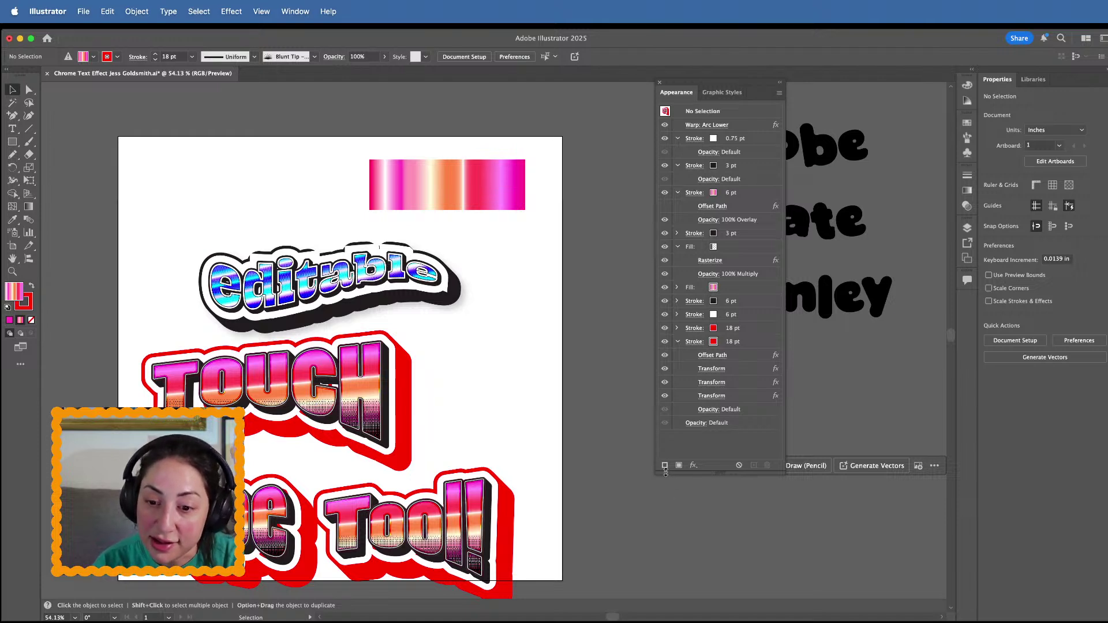
Make the Appearance panel taller and wider to give its list of strokes and fills more room
{"action": "left_click_drag", "start_coordinate": [666, 471], "coordinate": [663, 567]}
{"action": "left_click", "coordinate": [689, 301]}
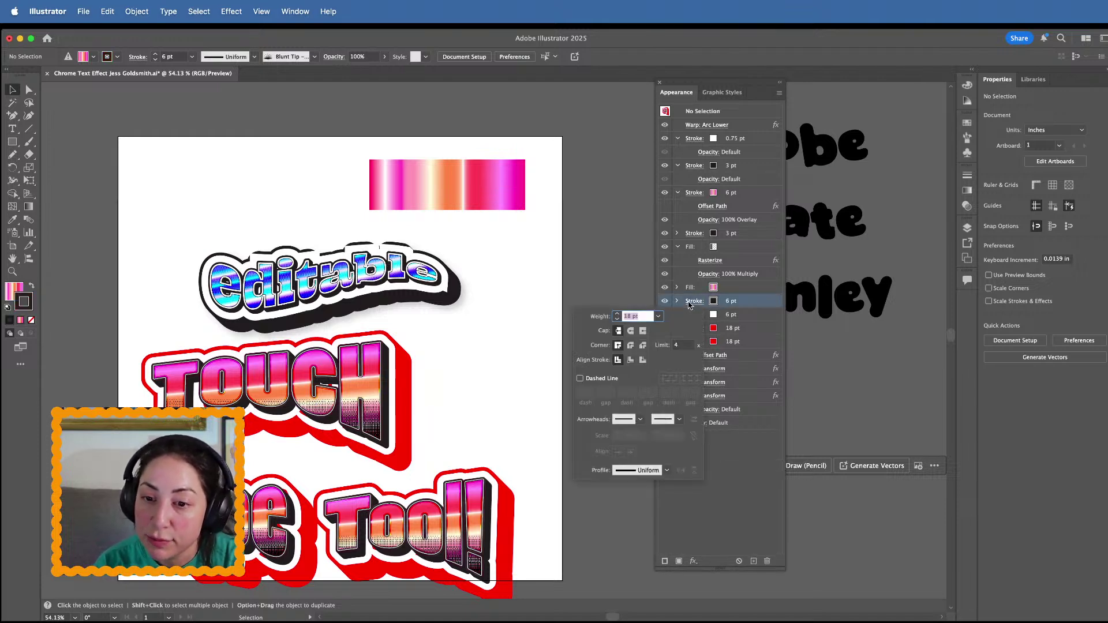
{"action": "left_click", "coordinate": [748, 304]}
{"action": "left_click_drag", "start_coordinate": [655, 276], "coordinate": [561, 281]}
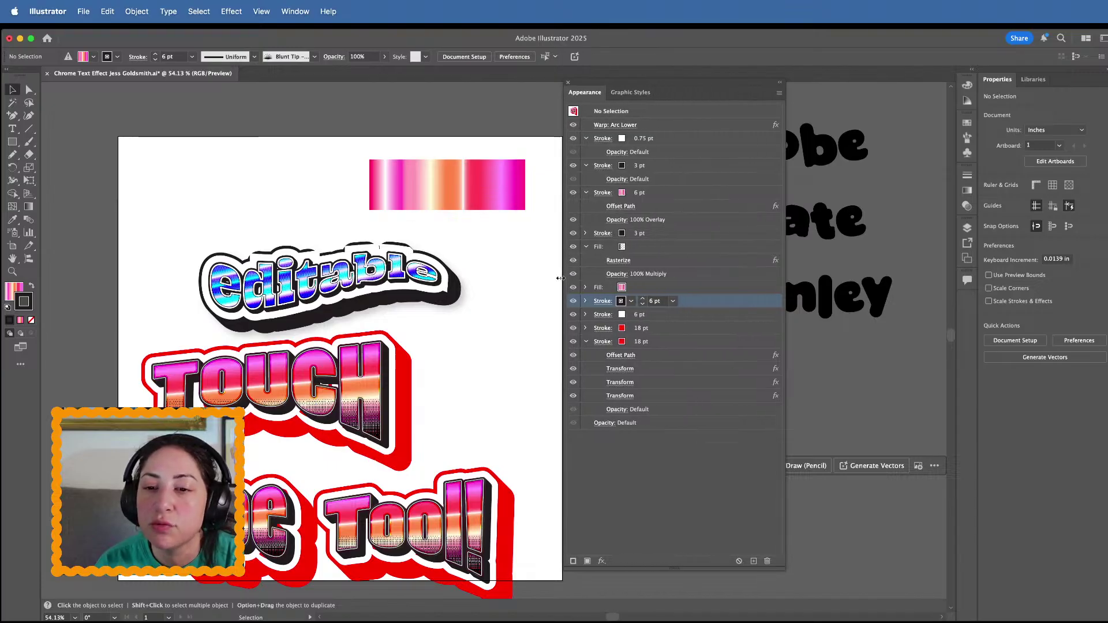
Delete the type and Tool! lettering and shift the TOUCH lettering to the right
{"action": "left_click", "coordinate": [391, 547]}
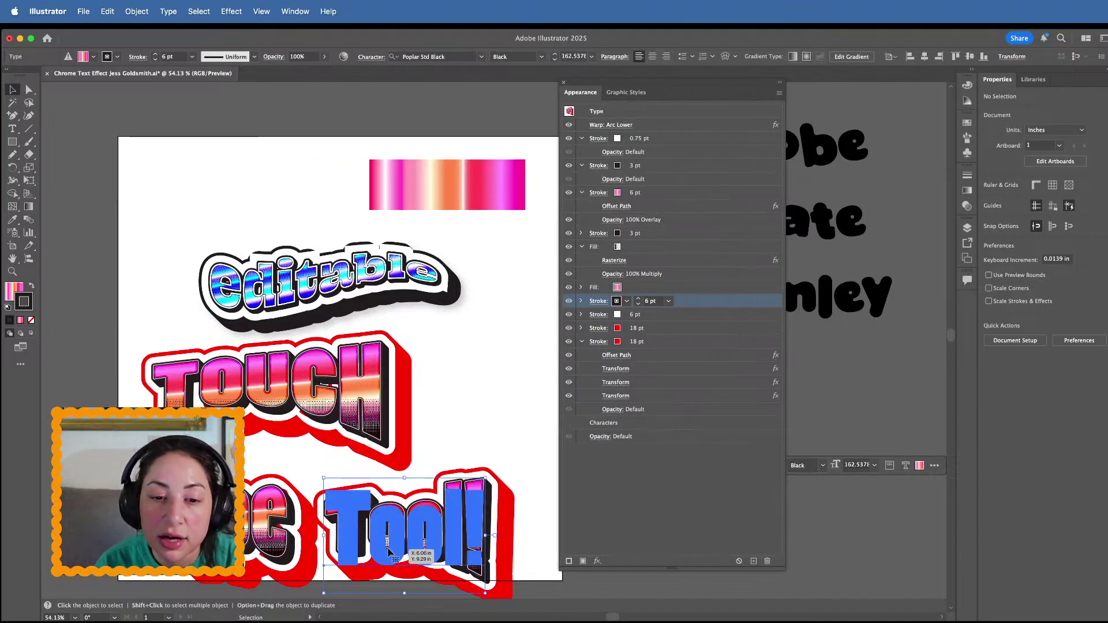
{"action": "left_click", "coordinate": [240, 527], "text": "shift"}
{"action": "key", "text": "Delete"}
{"action": "left_click_drag", "start_coordinate": [331, 369], "coordinate": [423, 374]}
Inspect the appearance stack of the editable lettering, then reselect the TOUCH lettering
{"action": "scroll", "coordinate": [422, 374], "scroll_direction": "up", "scroll_amount": 8}
{"action": "left_click", "coordinate": [501, 189]}
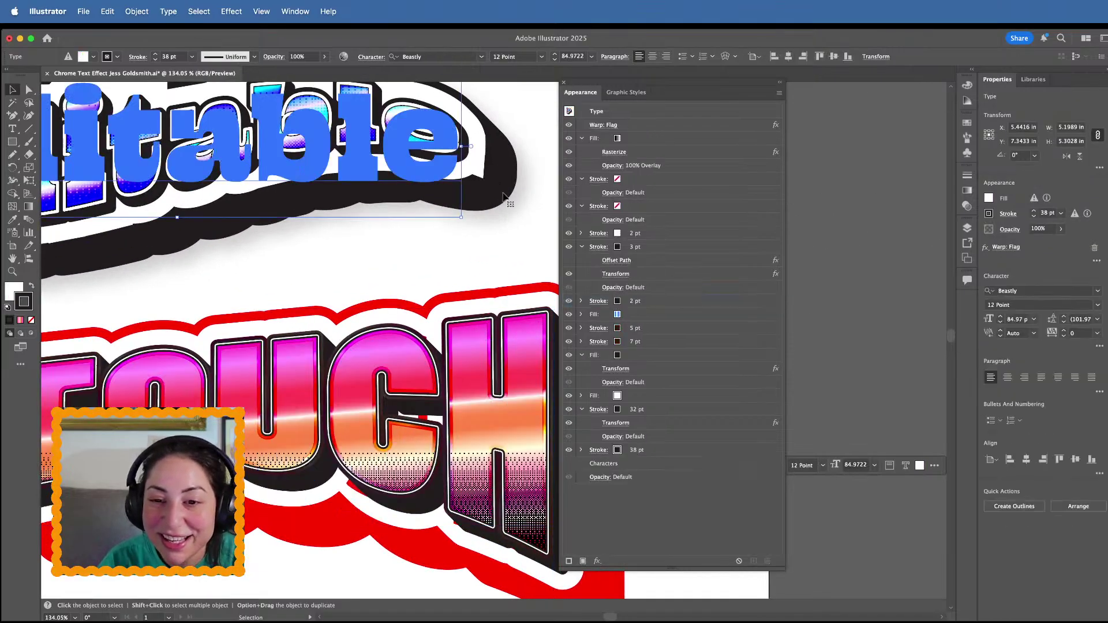
{"action": "scroll", "coordinate": [445, 363], "scroll_direction": "down", "scroll_amount": 3}
{"action": "left_click", "coordinate": [437, 400]}
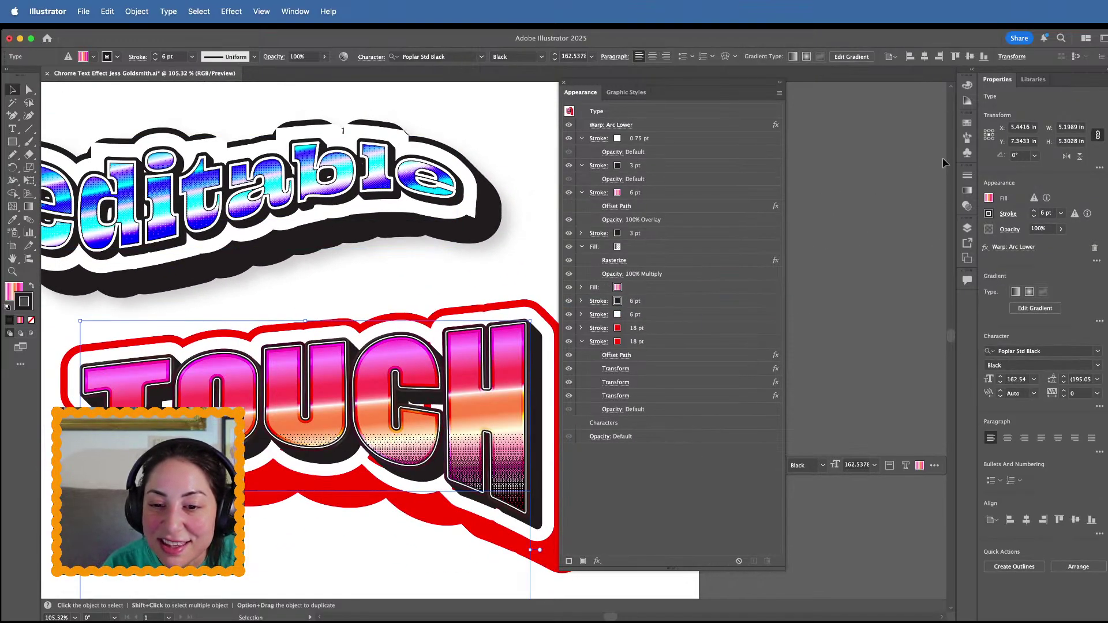
Check the white 6 pt outer stroke of TOUCH by hiding and showing it, and recolor it with the orange C=0 M=35 Y=85 K=0 swatch
{"action": "left_click", "coordinate": [735, 315]}
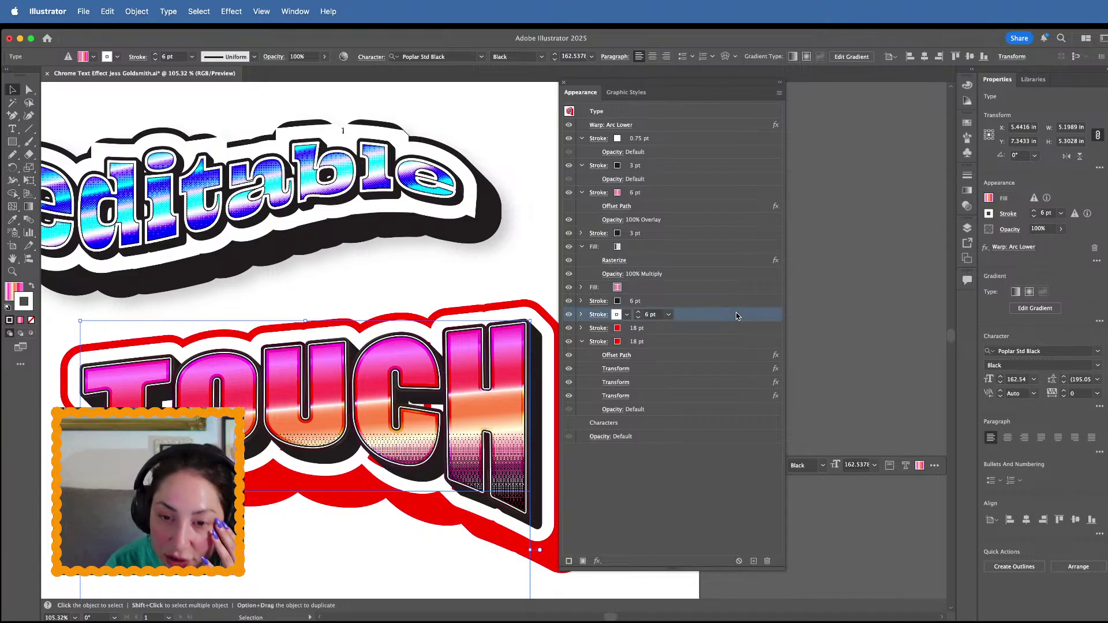
{"action": "left_click", "coordinate": [567, 315]}
{"action": "left_click", "coordinate": [569, 315]}
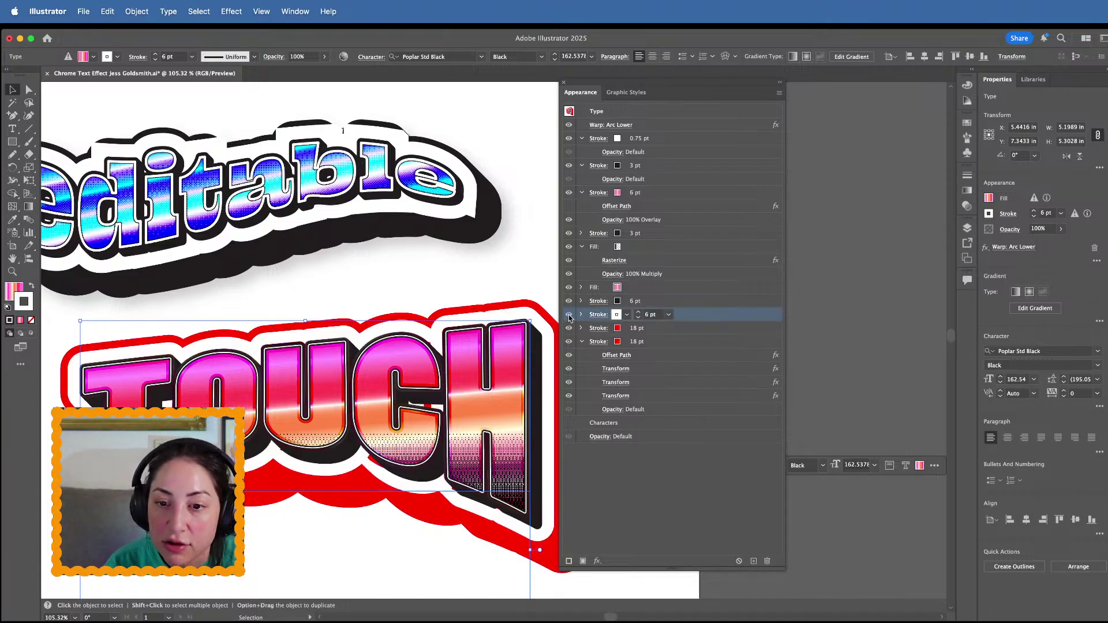
{"action": "left_click", "coordinate": [569, 315]}
{"action": "left_click", "coordinate": [568, 315]}
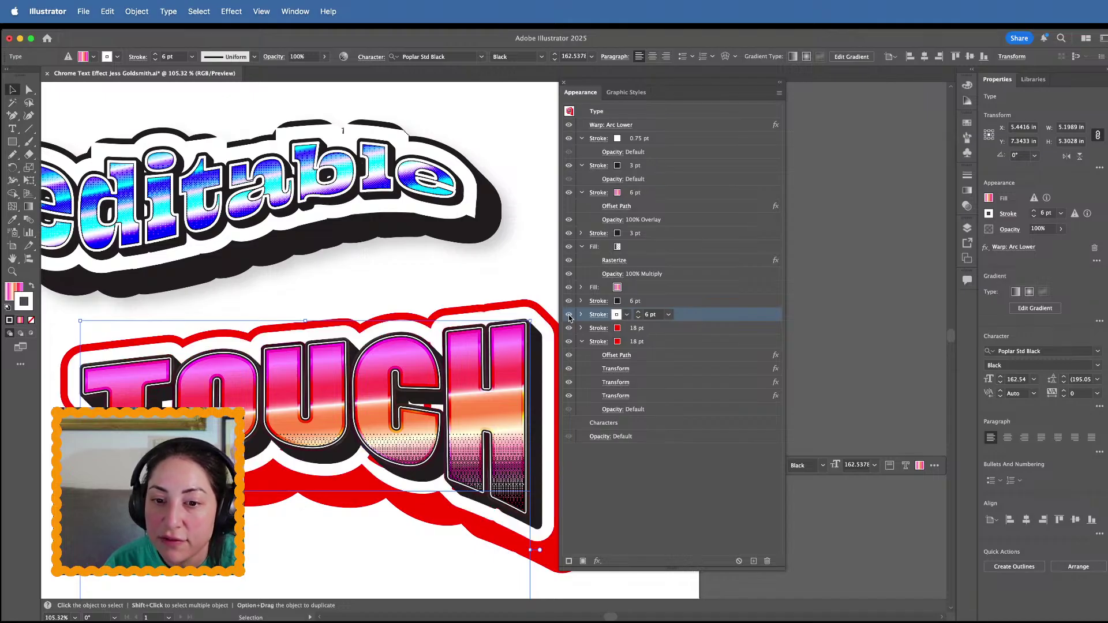
{"action": "left_click", "coordinate": [617, 316]}
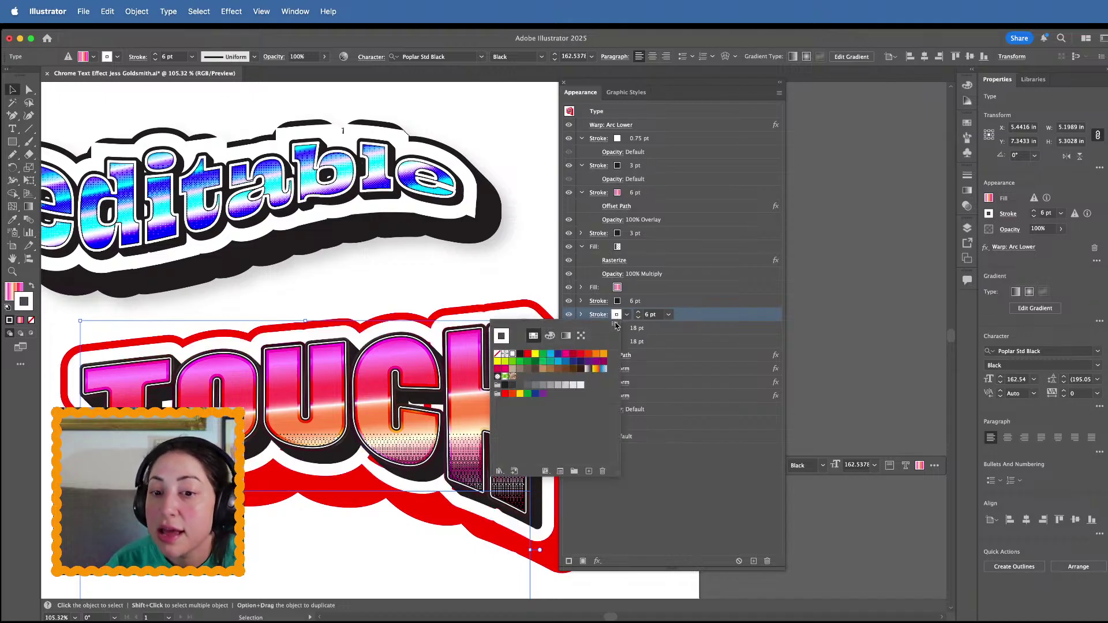
{"action": "left_click", "coordinate": [604, 355]}
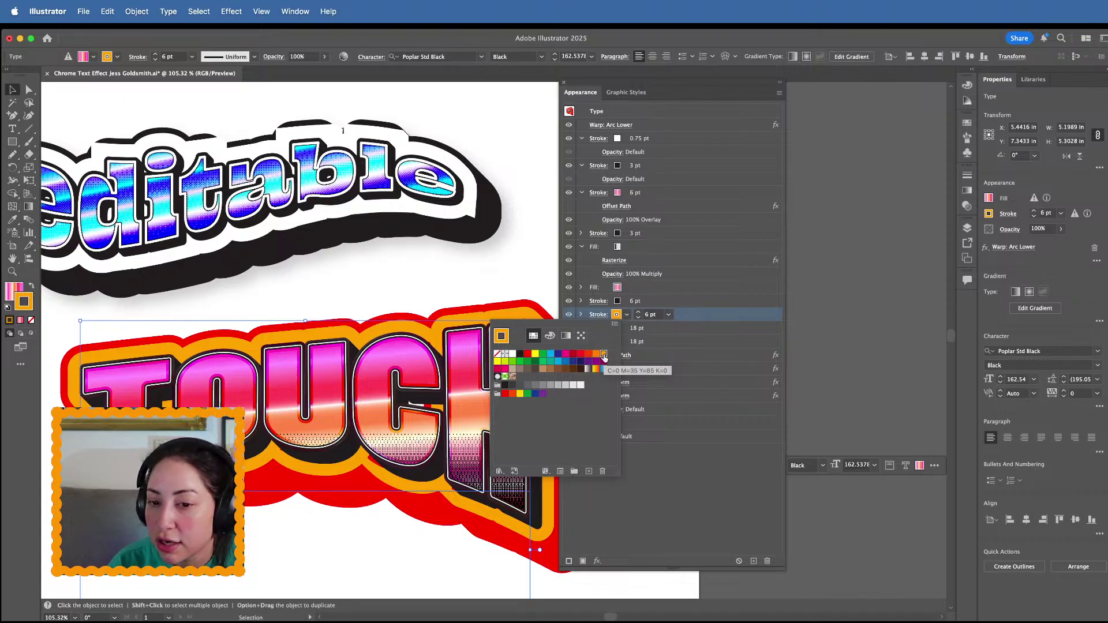
Recolor the orange 6 pt outer stroke of TOUCH to pink, hex fbb0da
{"action": "left_click", "coordinate": [553, 335]}
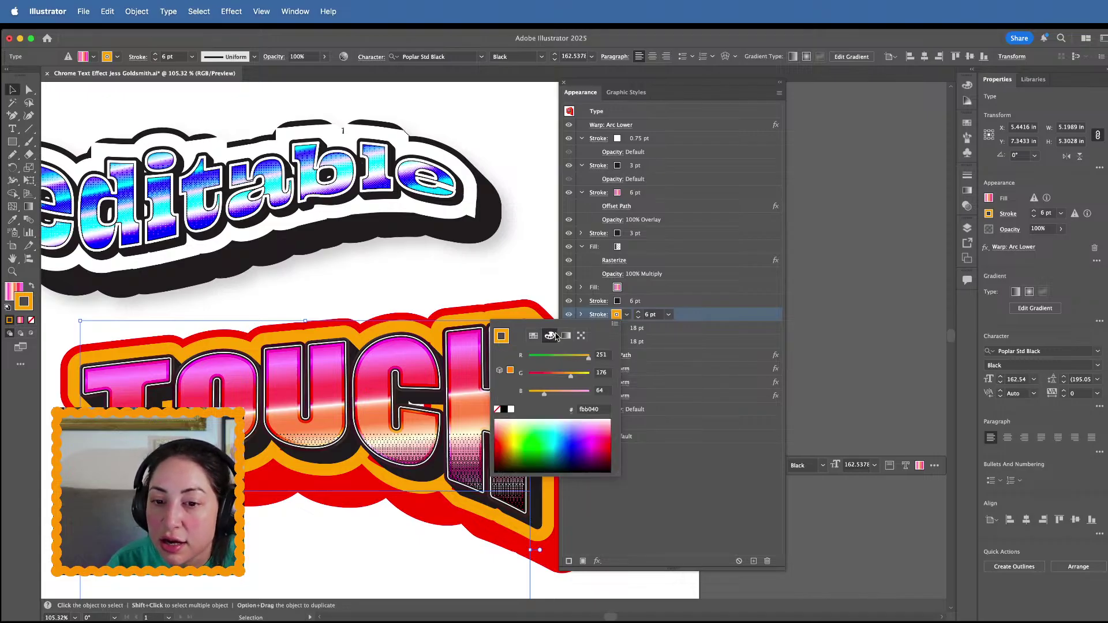
{"action": "left_click", "coordinate": [582, 394]}
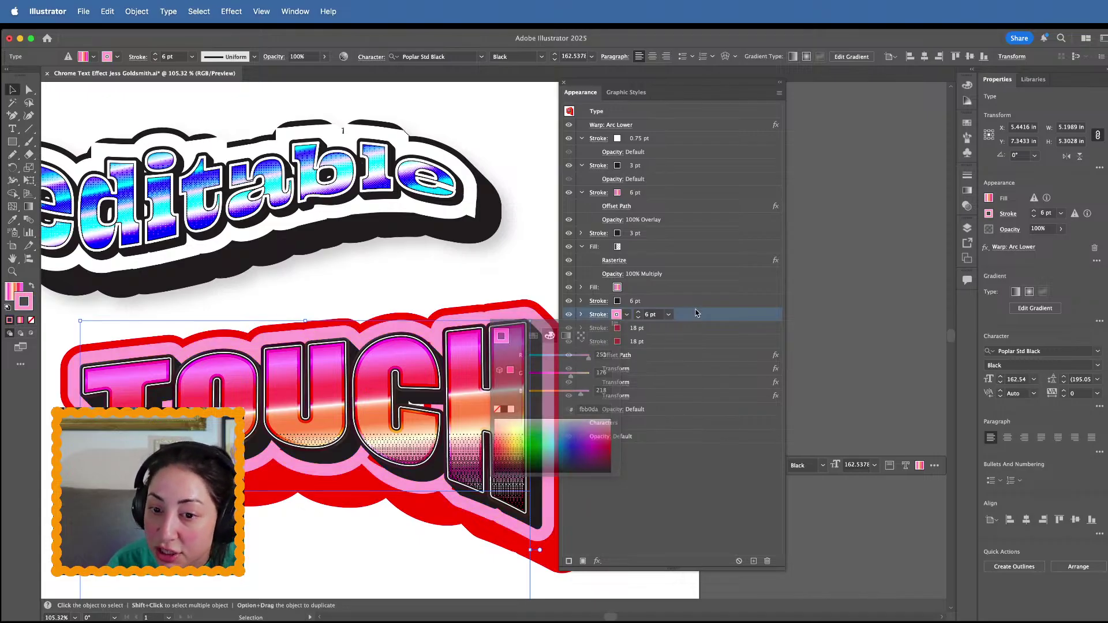
{"action": "left_click", "coordinate": [695, 313]}
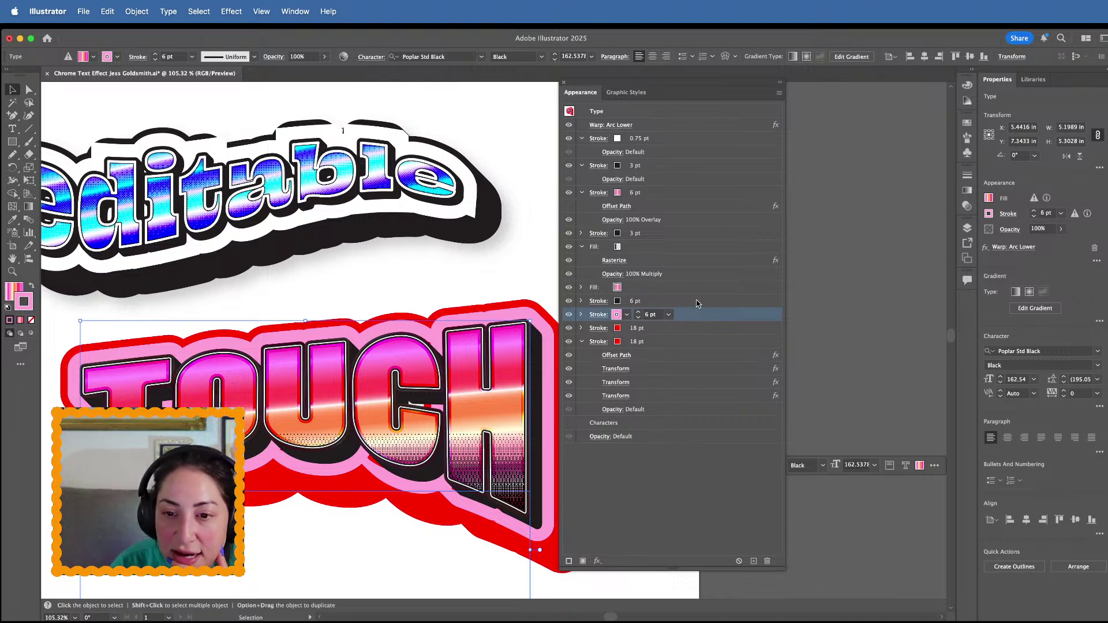
Duplicate the black 6 pt stroke of the TOUCH lettering, and undo the duplication
{"action": "left_click", "coordinate": [697, 302]}
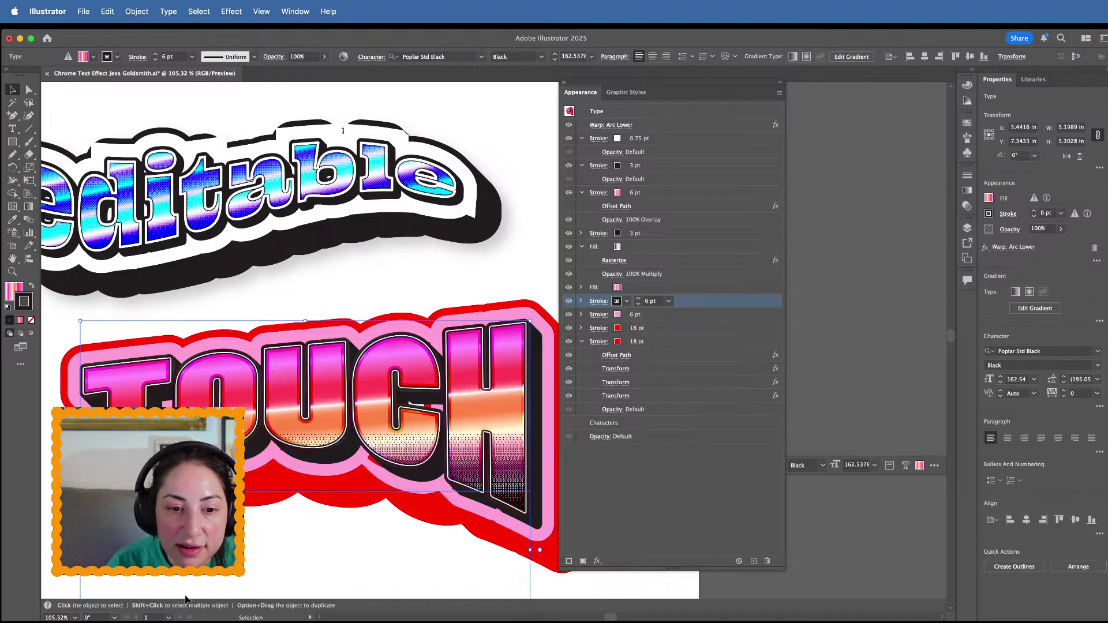
{"action": "scroll", "coordinate": [191, 536], "scroll_direction": "up", "scroll_amount": 5}
{"action": "scroll", "coordinate": [350, 298], "scroll_direction": "down", "scroll_amount": 3}
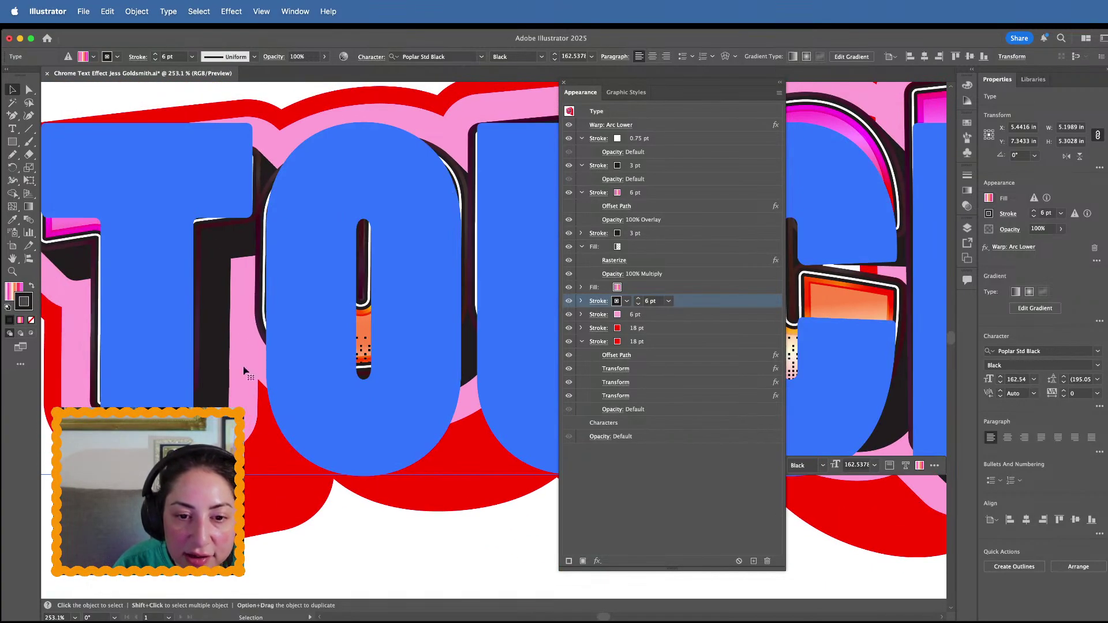
{"action": "scroll", "coordinate": [281, 426], "scroll_direction": "down", "scroll_amount": 2}
{"action": "scroll", "coordinate": [269, 428], "scroll_direction": "right", "scroll_amount": 2}
{"action": "scroll", "coordinate": [270, 428], "scroll_direction": "up", "scroll_amount": 1}
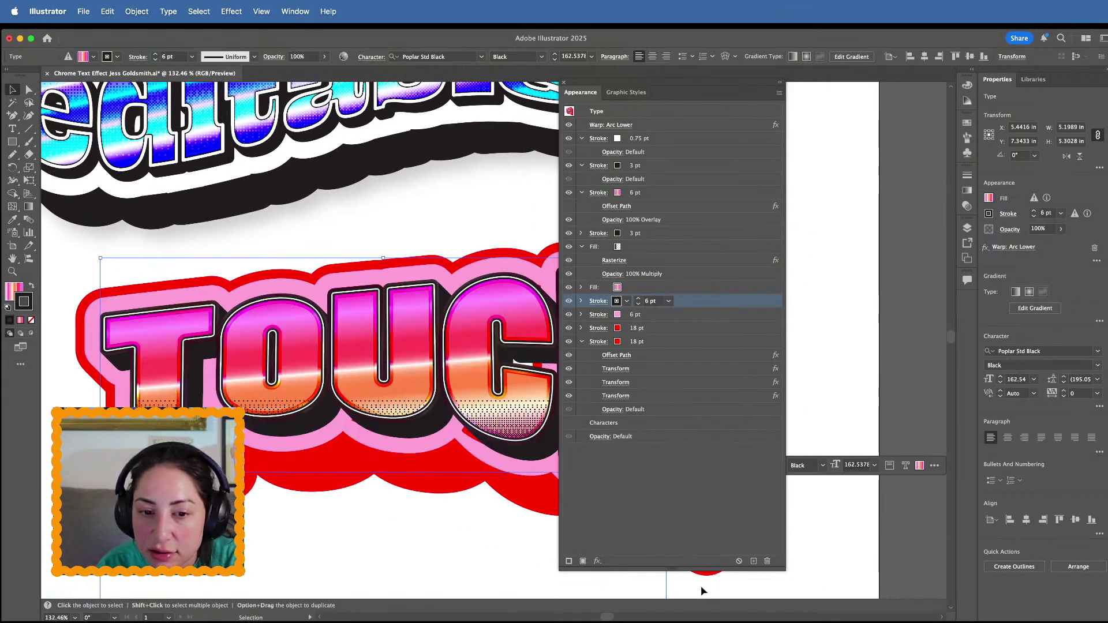
{"action": "left_click", "coordinate": [753, 561]}
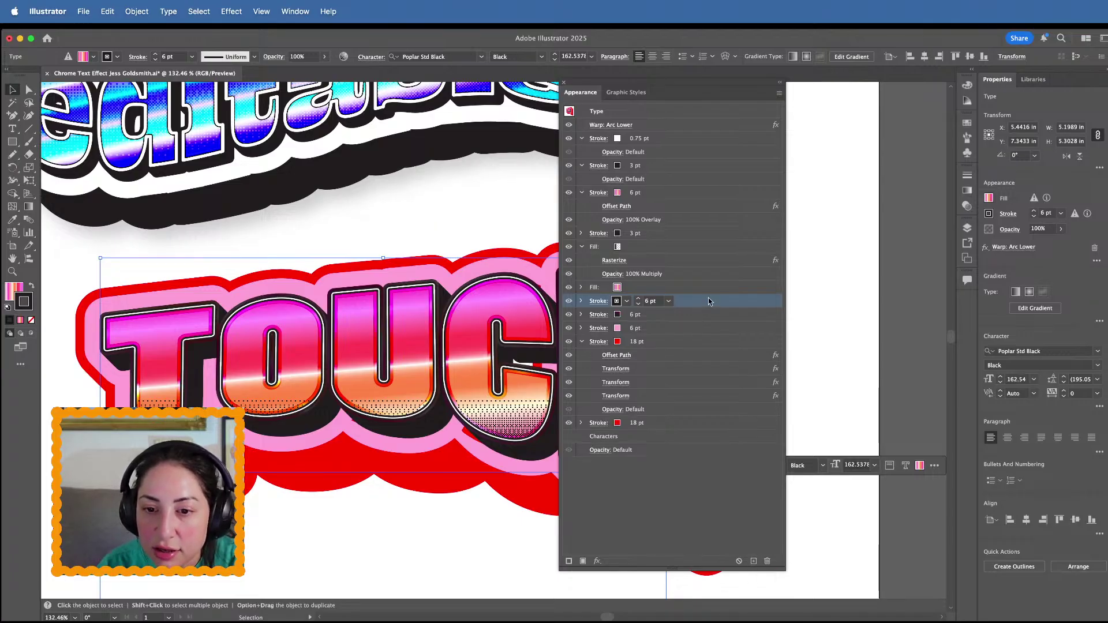
{"action": "key", "text": "super+z"}
Deselect the lettering, add a fill above the black 6 pt stroke, and try to recolor it light pink, hex ffb9d9
{"action": "left_click", "coordinate": [708, 315]}
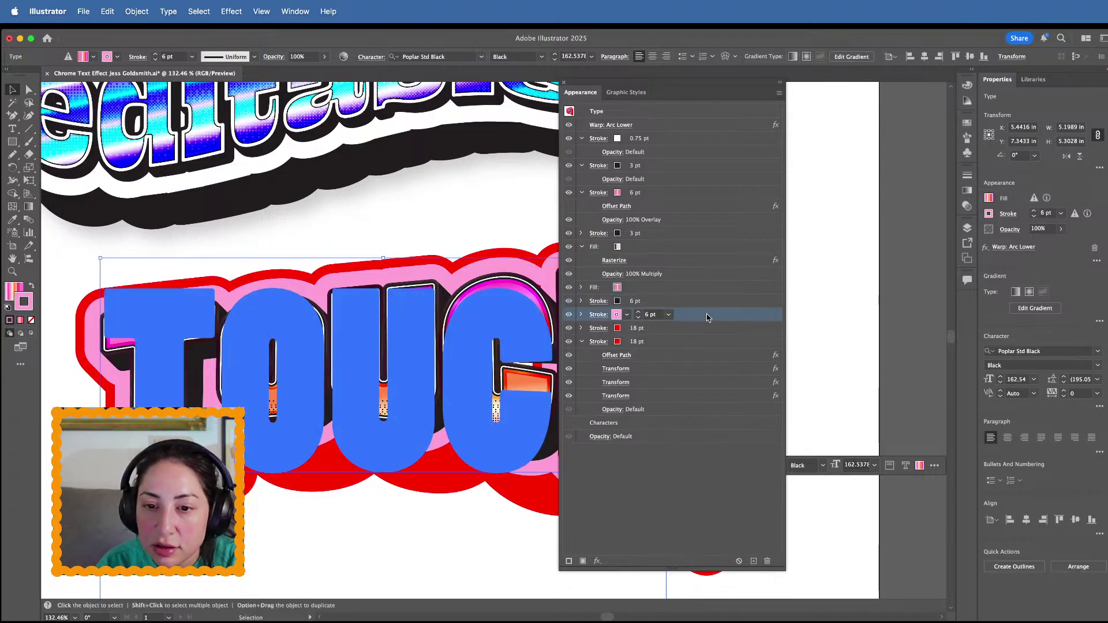
{"action": "left_click", "coordinate": [720, 305]}
{"action": "left_click", "coordinate": [831, 313]}
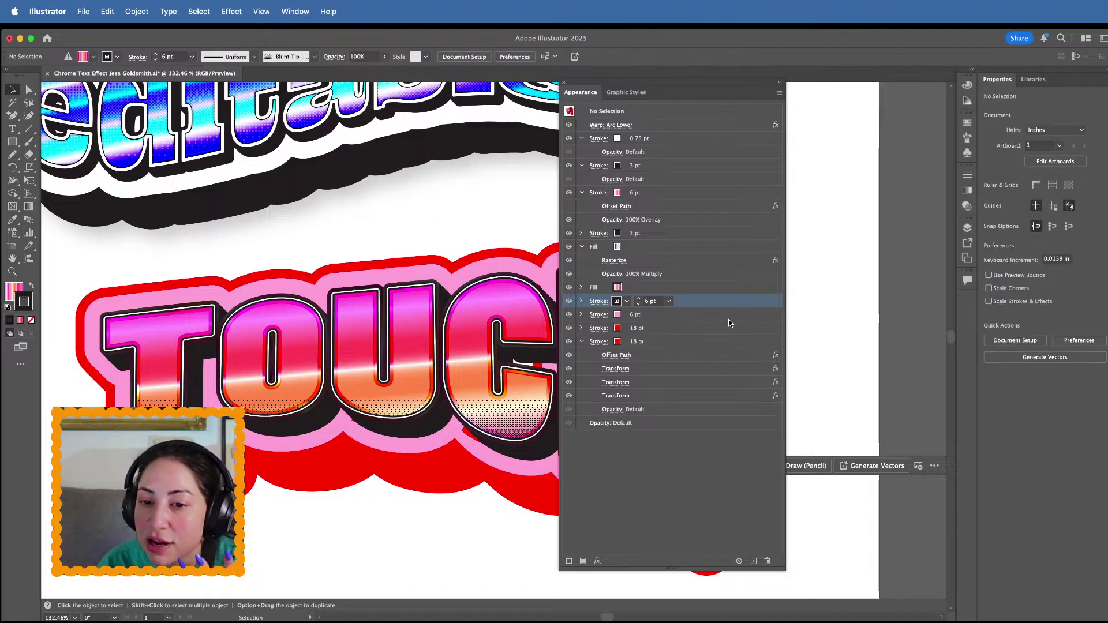
{"action": "left_click", "coordinate": [583, 561]}
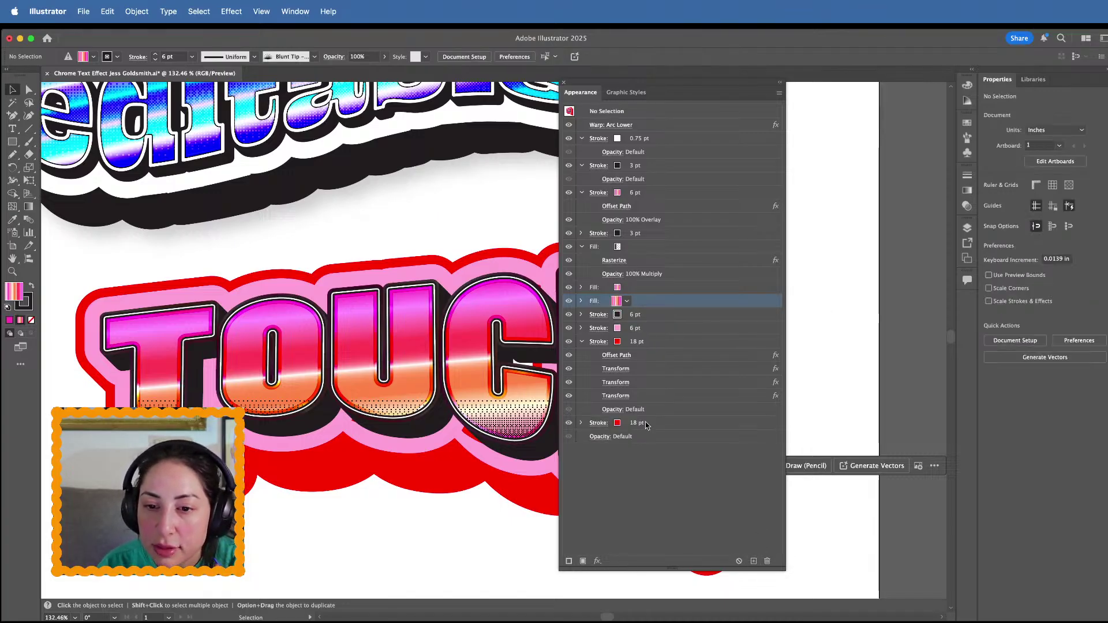
{"action": "left_click", "coordinate": [613, 301]}
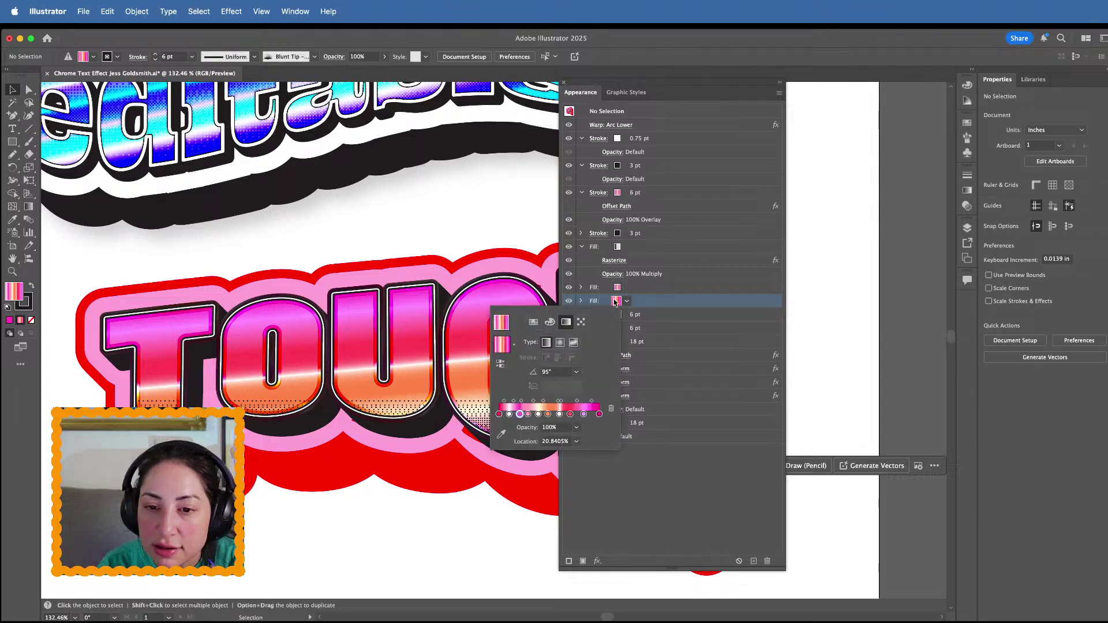
{"action": "left_click", "coordinate": [551, 322]}
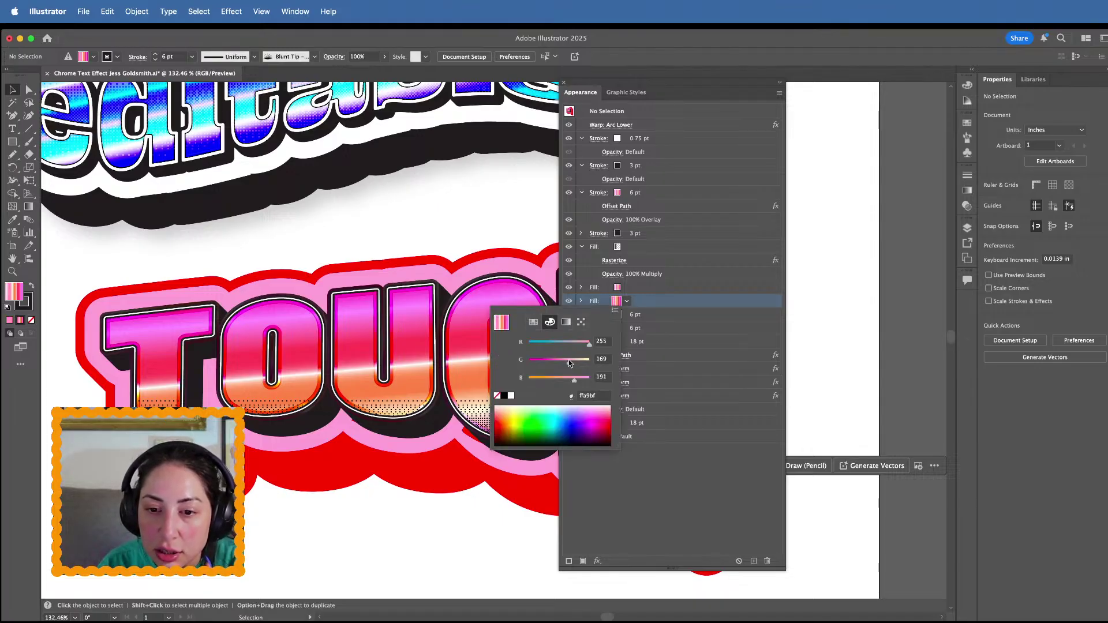
{"action": "left_click", "coordinate": [569, 359]}
{"action": "left_click", "coordinate": [581, 378]}
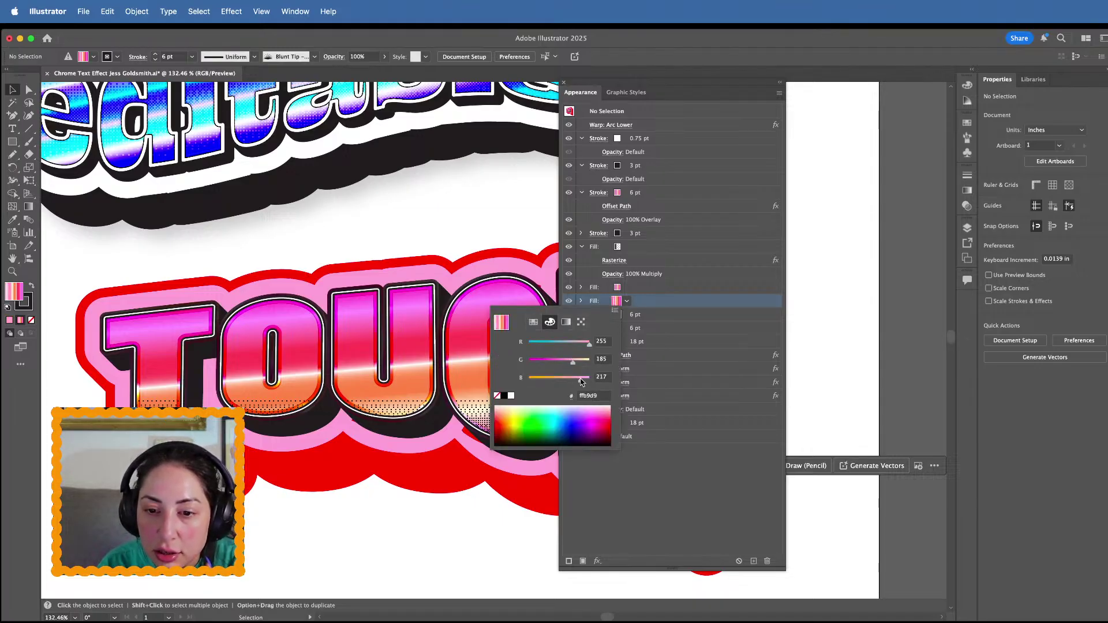
{"action": "left_click", "coordinate": [718, 320]}
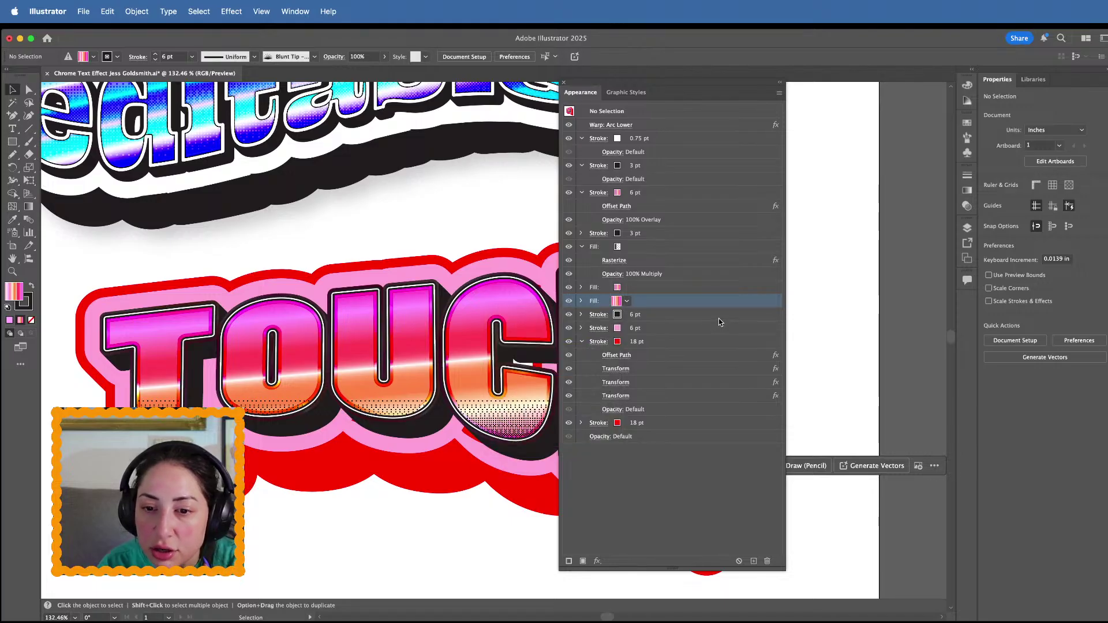
Generate a pattern from the prompt "leaves" and apply the dark leaf variation to the added fill
{"action": "left_click", "coordinate": [615, 300]}
{"action": "left_click", "coordinate": [534, 322]}
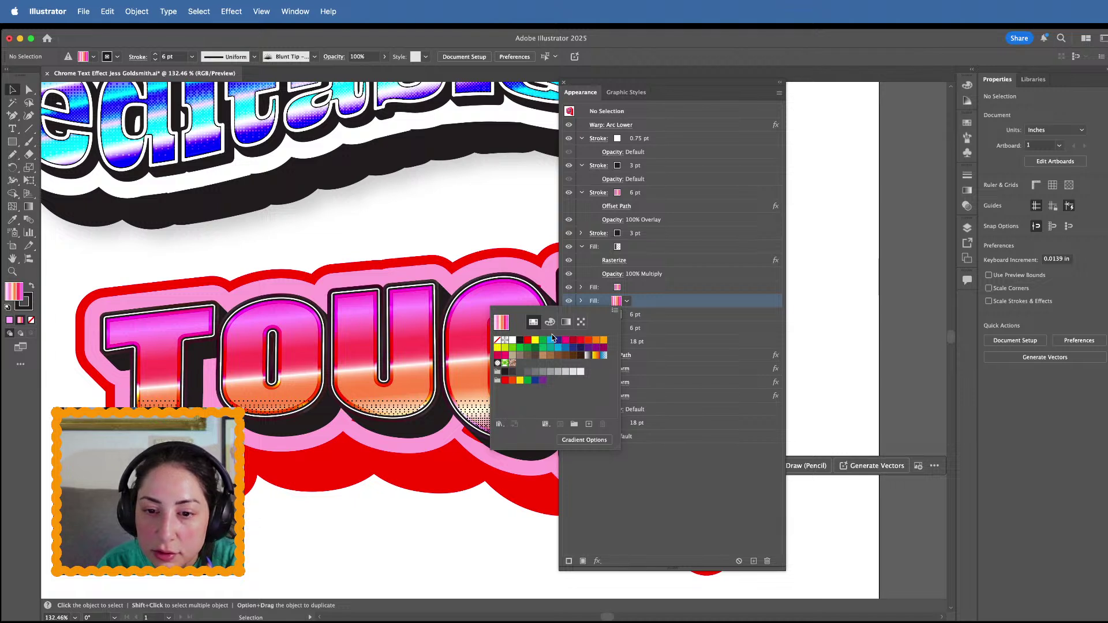
{"action": "left_click", "coordinate": [580, 323]}
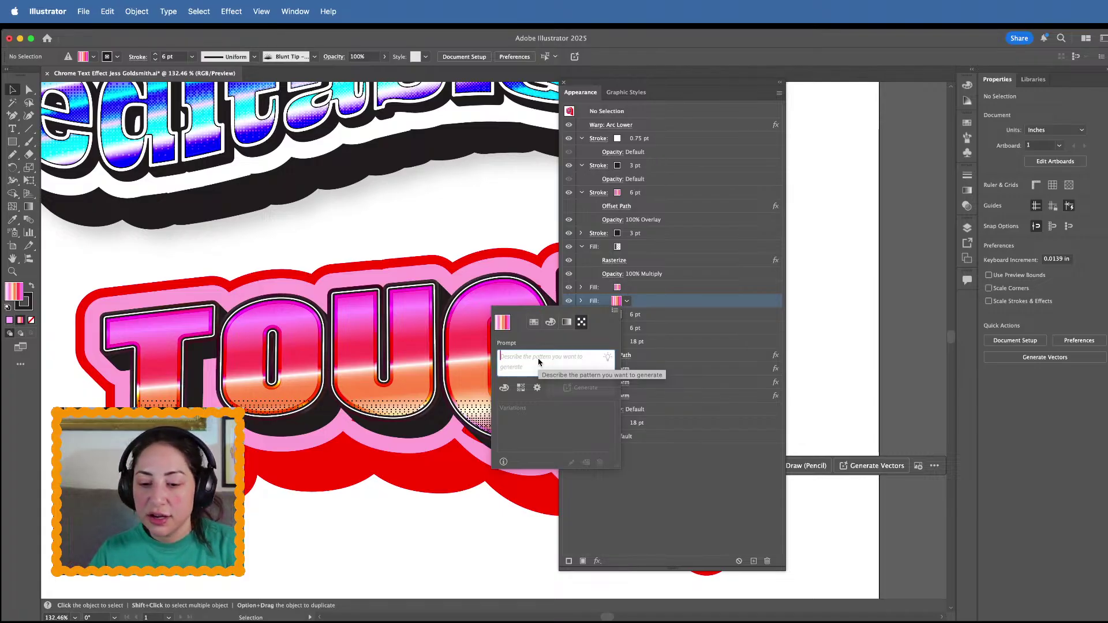
{"action": "type", "text": "leaves"}
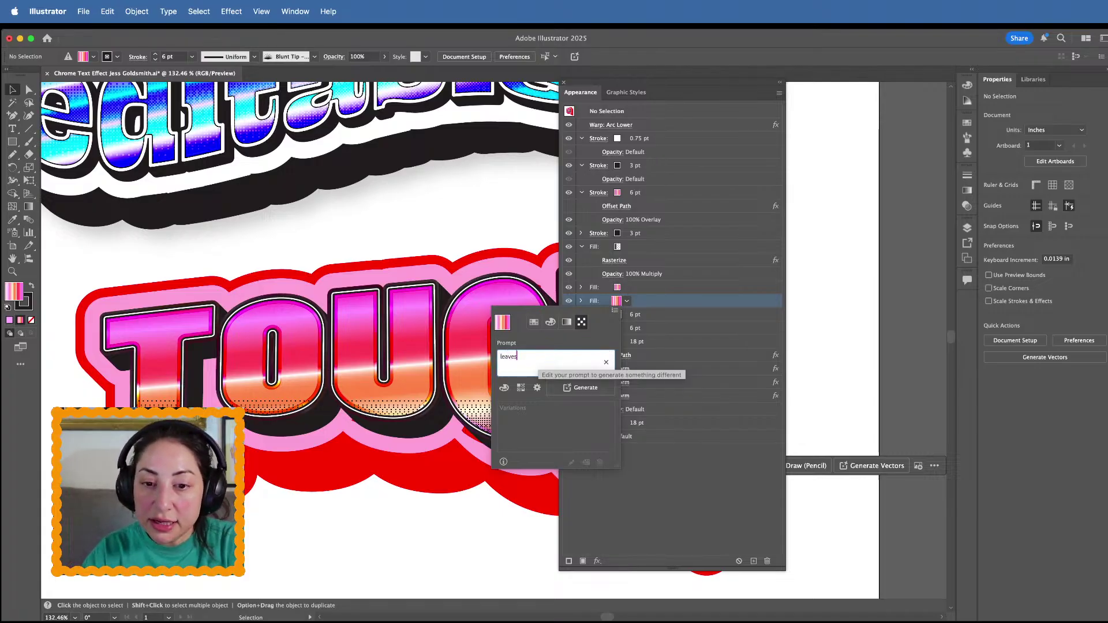
{"action": "left_click", "coordinate": [558, 389]}
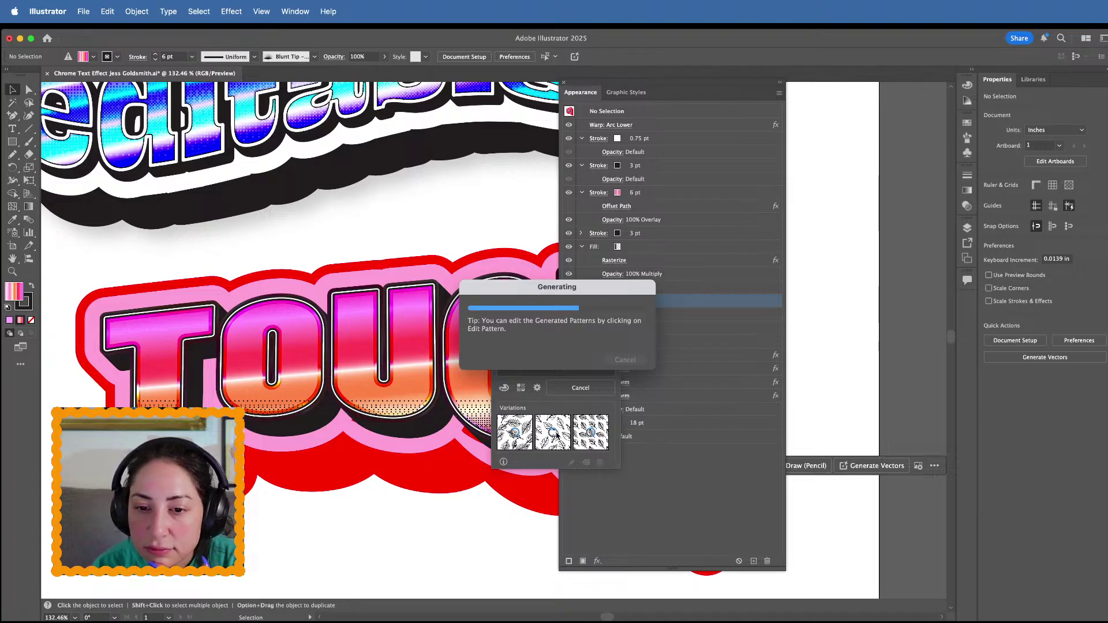
{"action": "left_click_drag", "start_coordinate": [583, 293], "coordinate": [715, 209]}
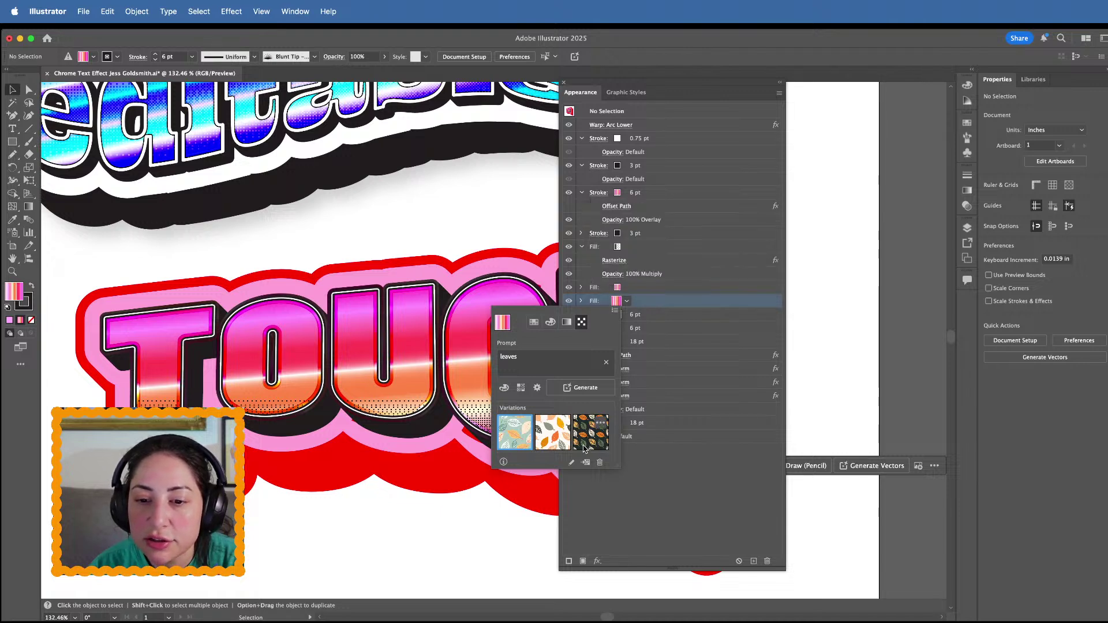
{"action": "left_click", "coordinate": [586, 444]}
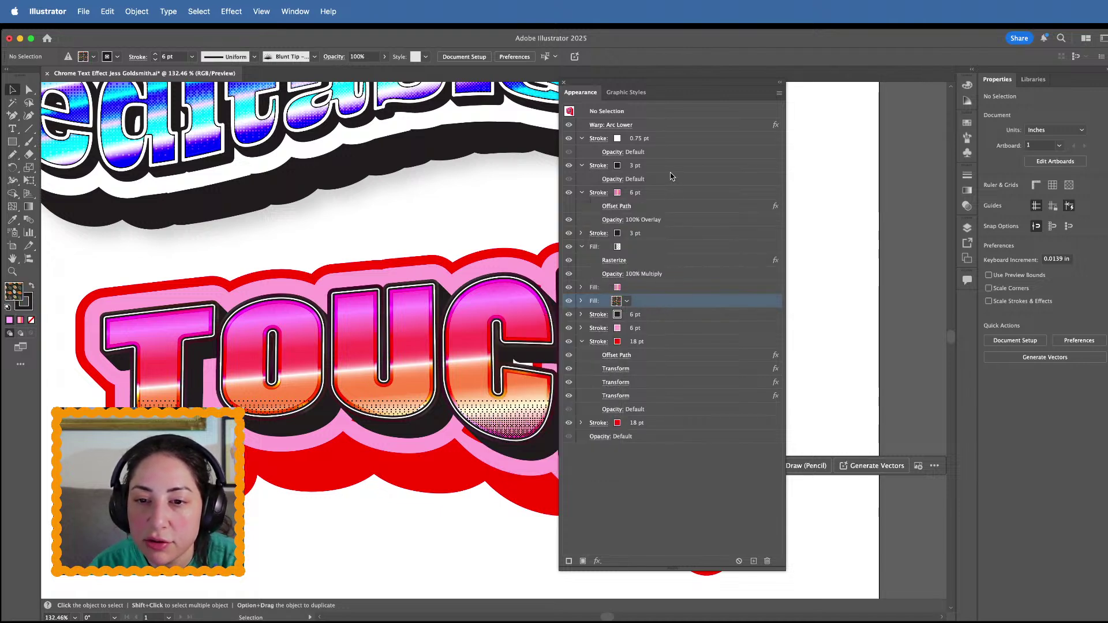
Move the leaf-pattern fill to the top of the appearance stack, directly beneath the Arc Lower warp
{"action": "mouse_move", "coordinate": [671, 305]}
{"action": "left_mouse_down"}
{"action": "mouse_move", "coordinate": [642, 132]}
{"action": "mouse_move", "coordinate": [638, 158]}
{"action": "left_mouse_up"}
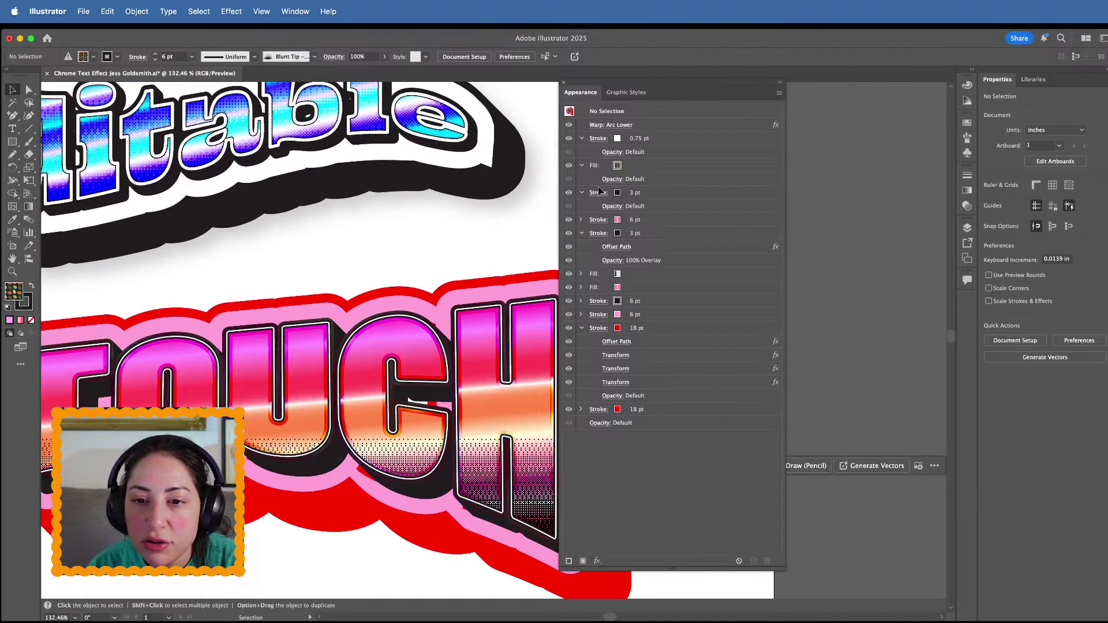
{"action": "left_click", "coordinate": [658, 169]}
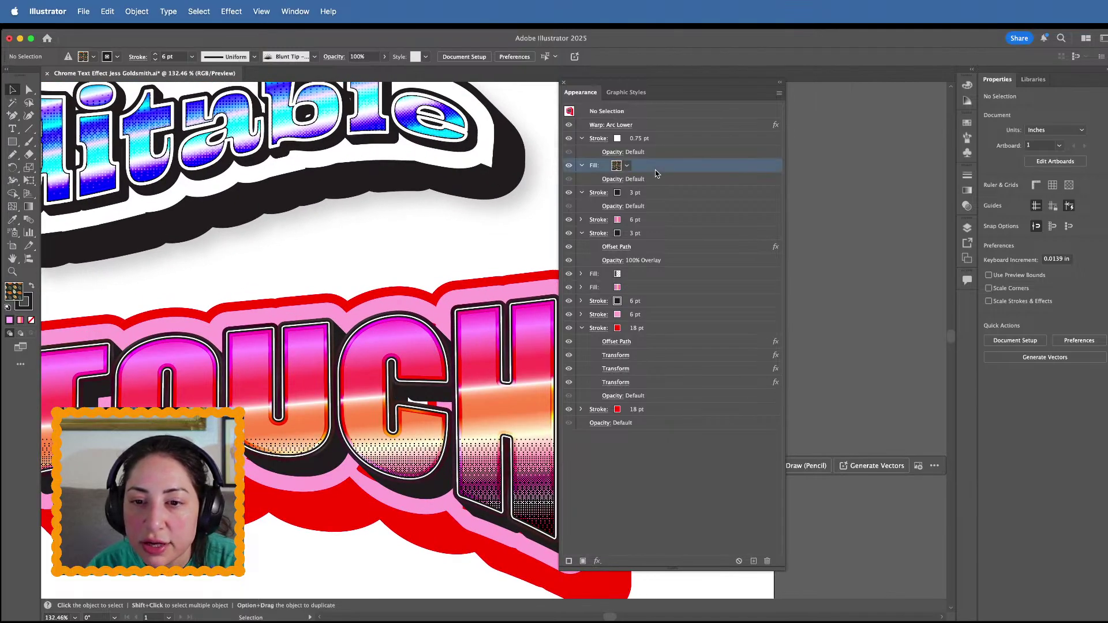
{"action": "left_click", "coordinate": [663, 185]}
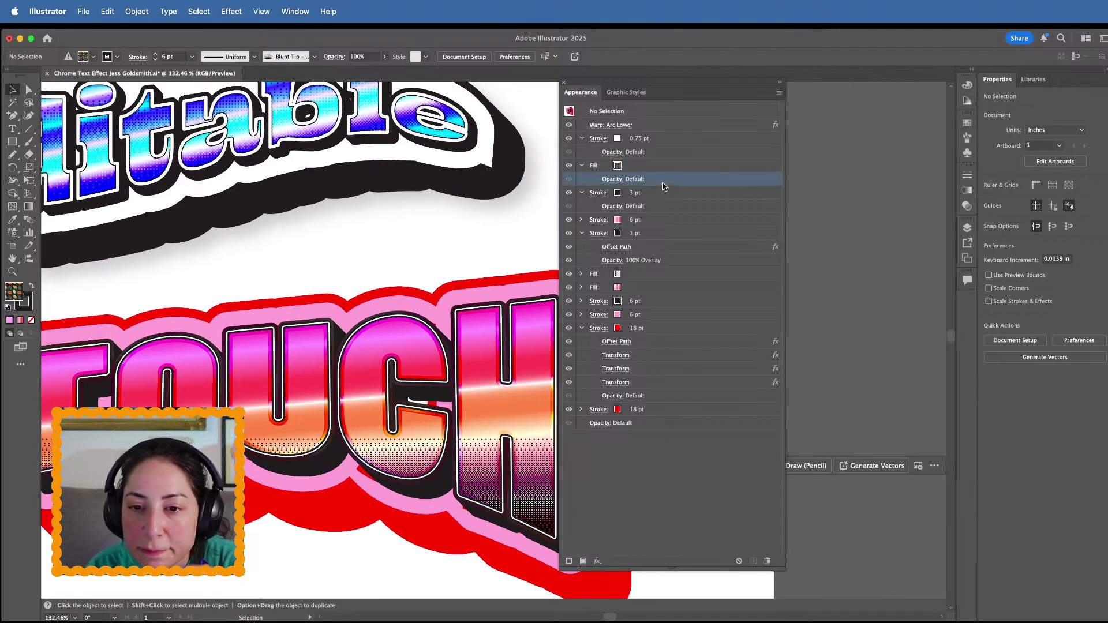
{"action": "left_click", "coordinate": [640, 288]}
{"action": "mouse_move", "coordinate": [631, 167]}
{"action": "left_mouse_down"}
{"action": "mouse_move", "coordinate": [661, 143]}
{"action": "mouse_move", "coordinate": [648, 133]}
{"action": "left_mouse_up"}
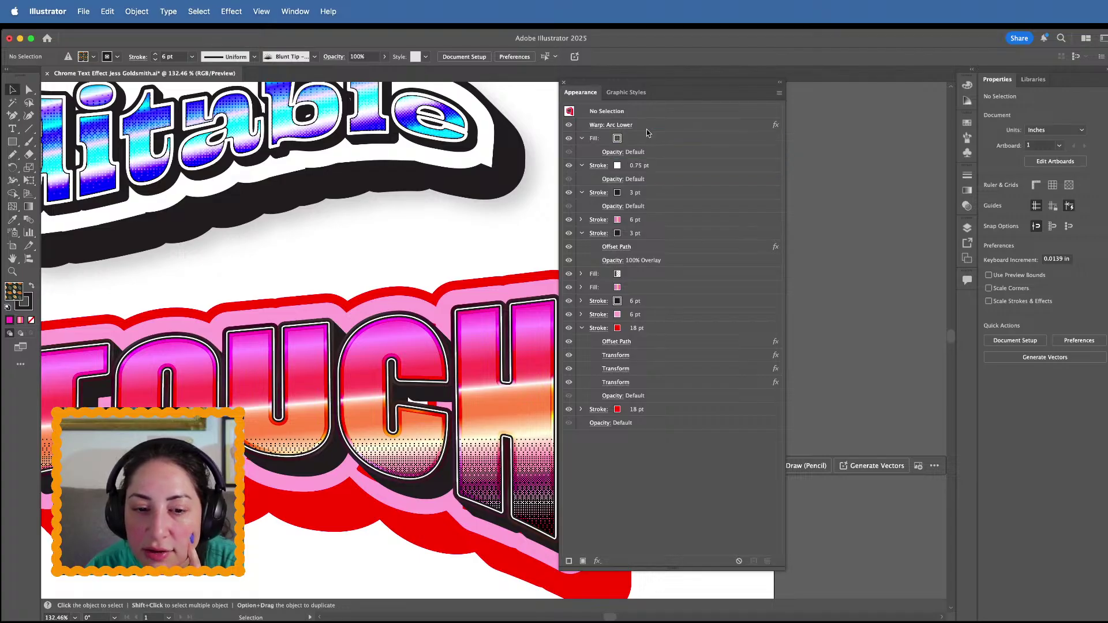
Add a fill to TOUCH above its gradient 6 pt stroke and apply the teal variation of the generated leaf pattern
{"action": "left_click", "coordinate": [381, 347]}
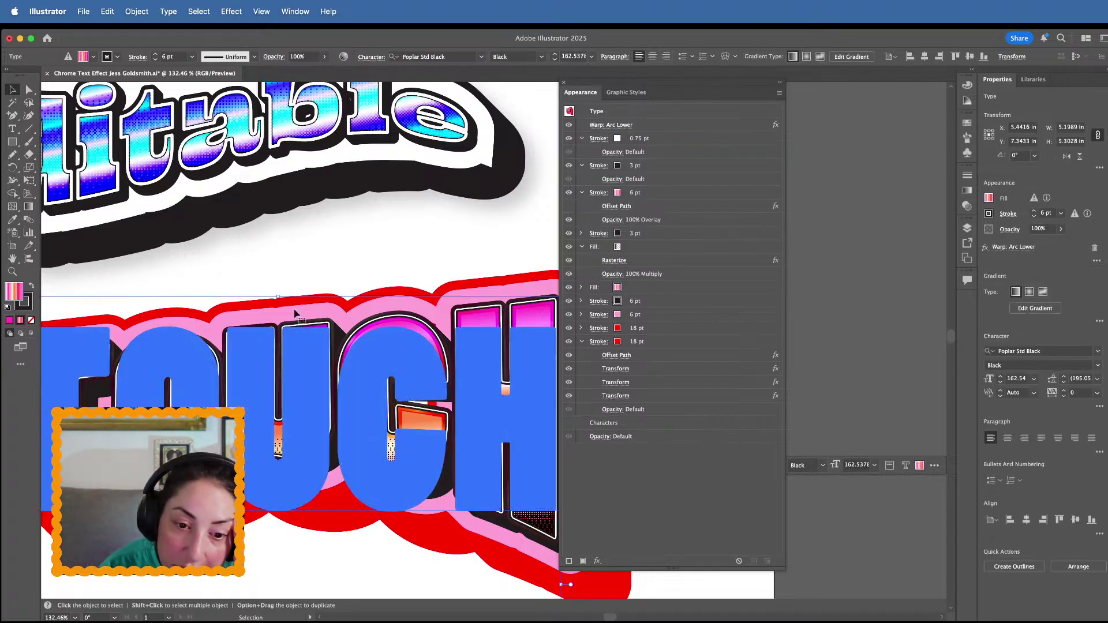
{"action": "key", "text": "super+0"}
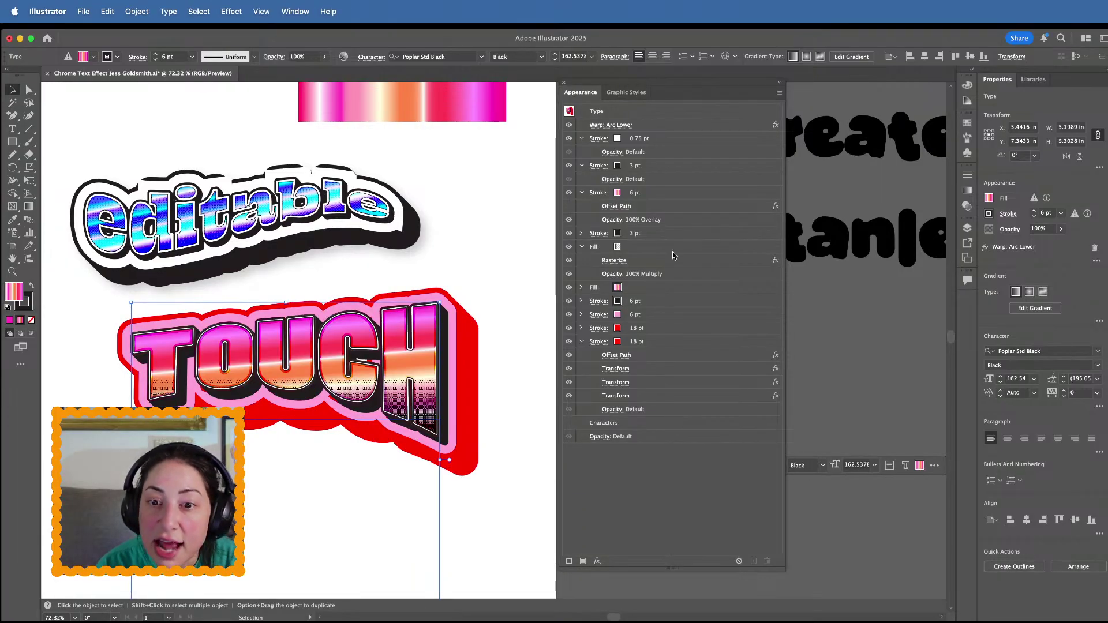
{"action": "left_click", "coordinate": [679, 139]}
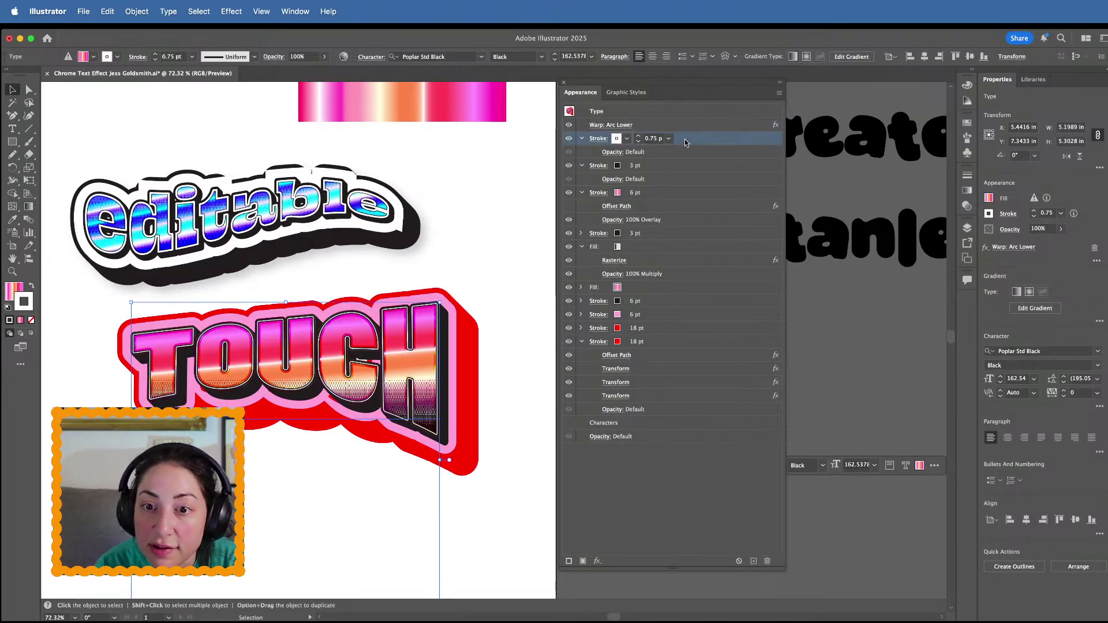
{"action": "left_click", "coordinate": [701, 193]}
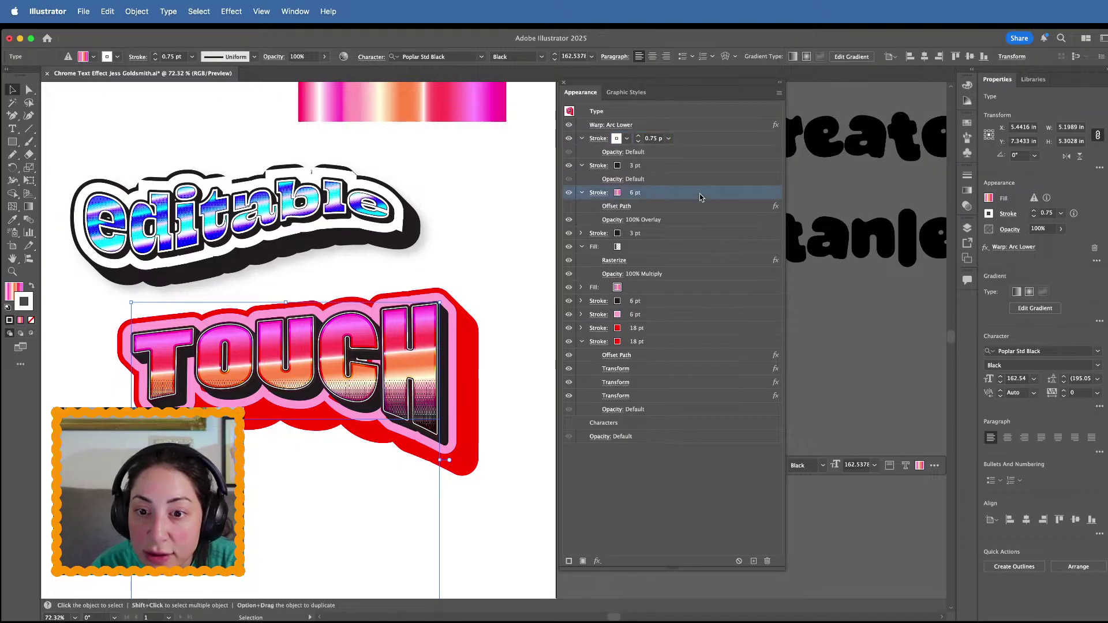
{"action": "left_click", "coordinate": [582, 561]}
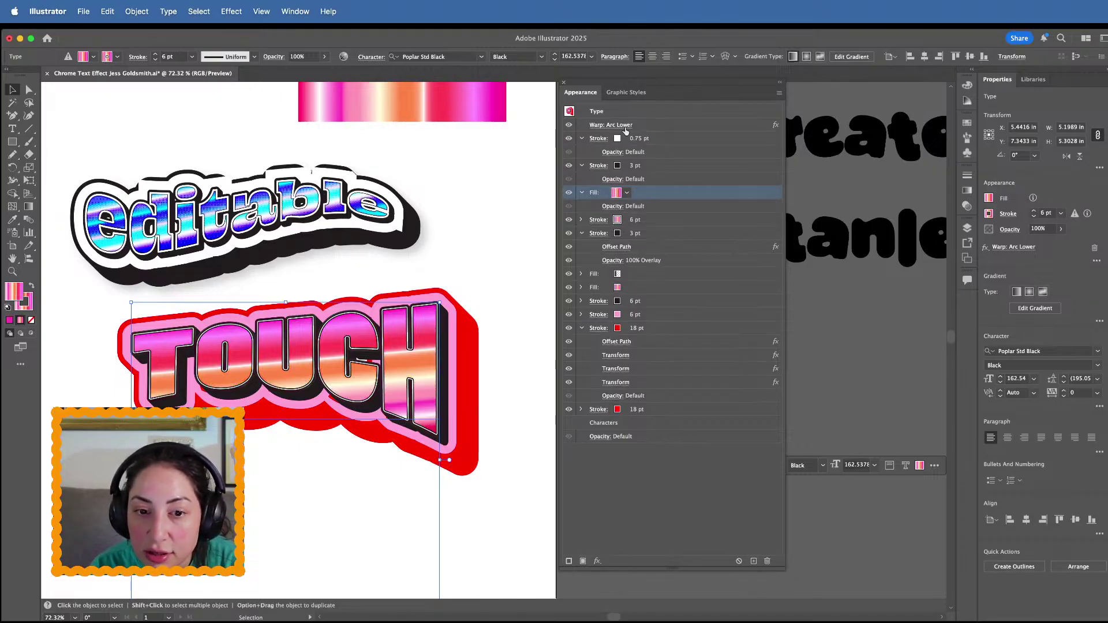
{"action": "left_click", "coordinate": [617, 193]}
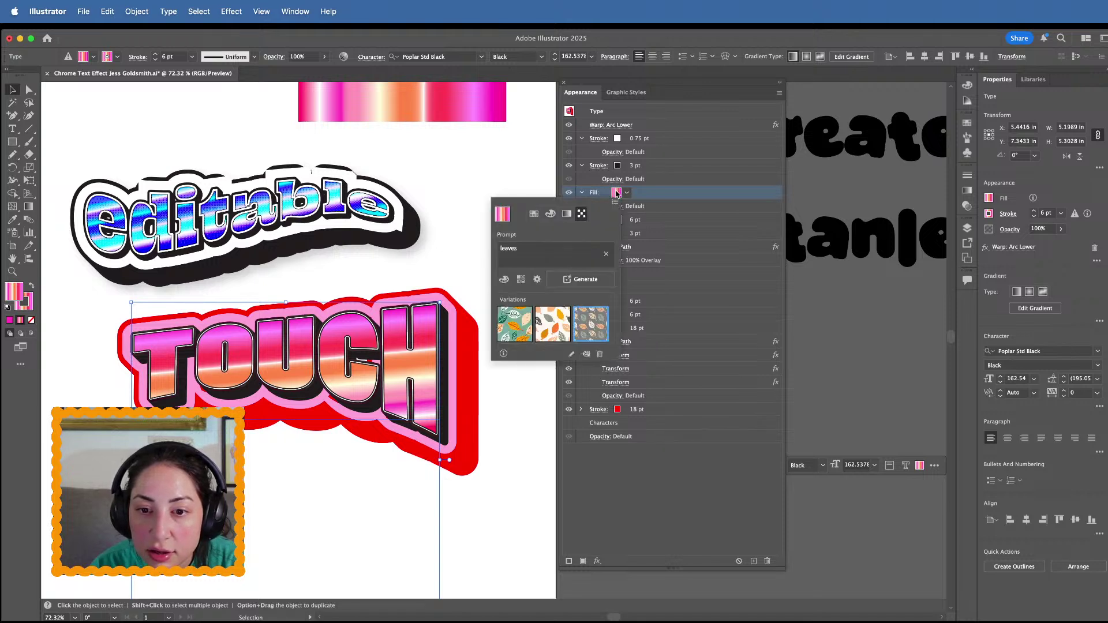
{"action": "left_click", "coordinate": [515, 330]}
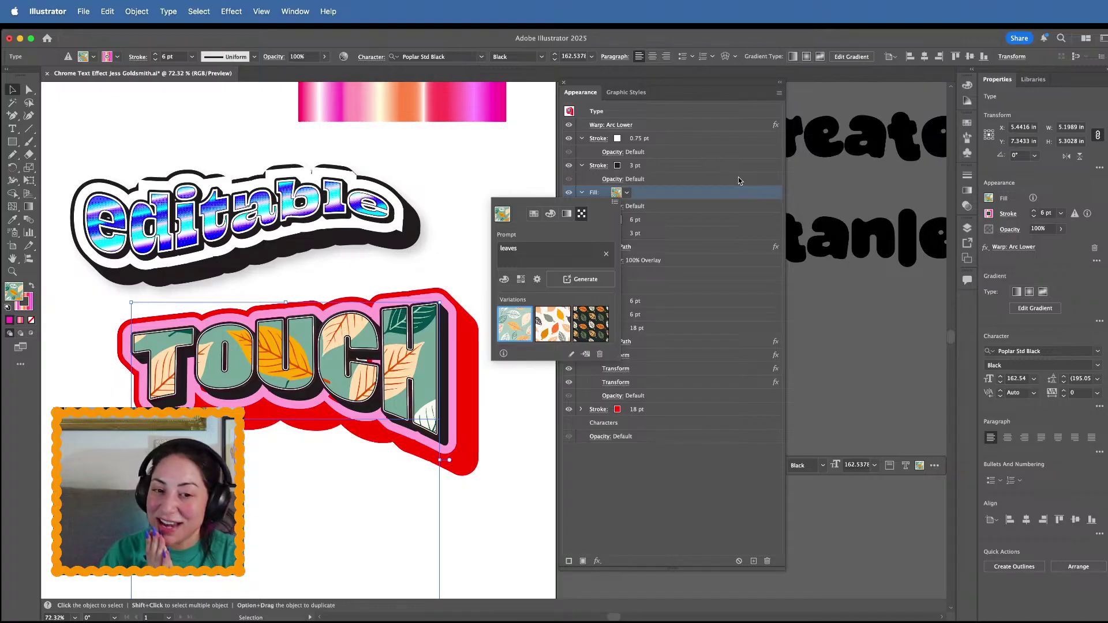
{"action": "left_click", "coordinate": [707, 195]}
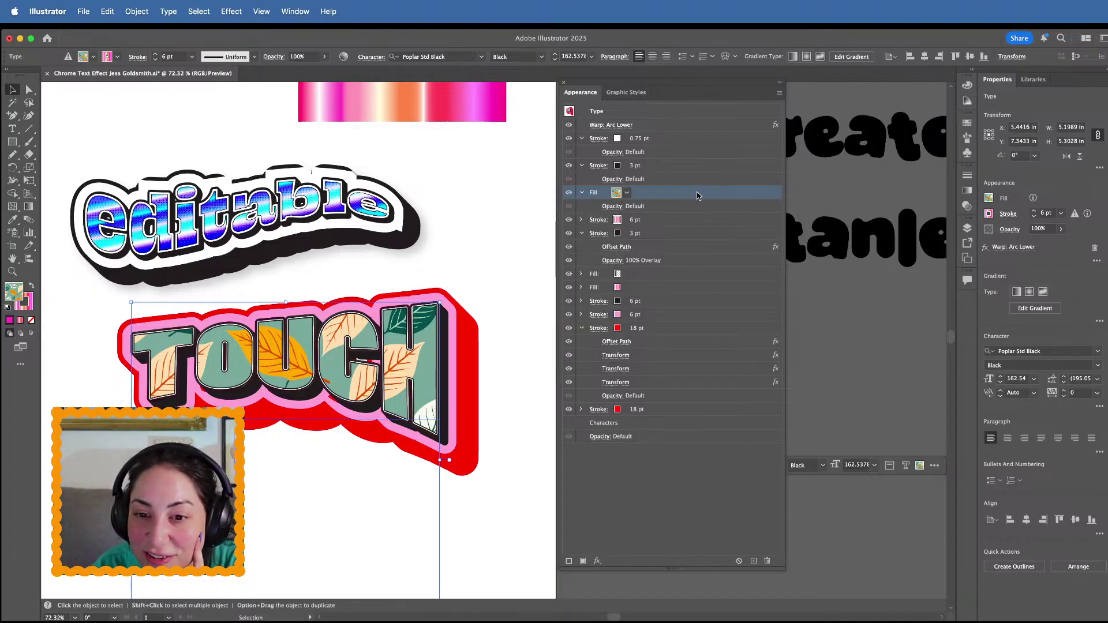
Undo the leaf pattern and the added fill on TOUCH, and select its original pink gradient fill
{"action": "key", "text": "super+z"}
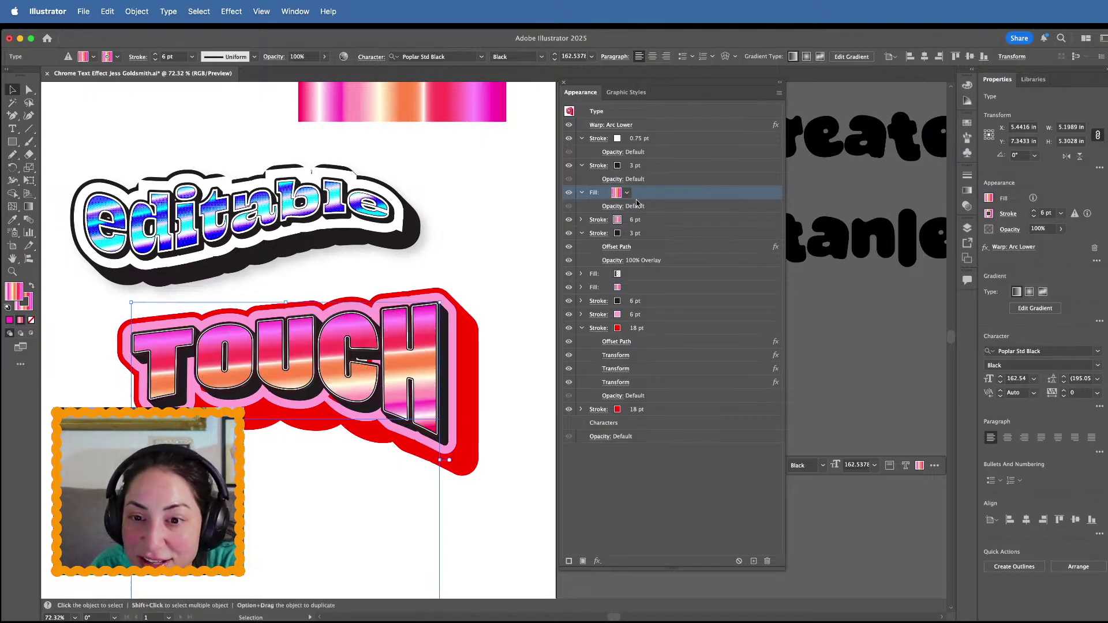
{"action": "key", "text": "super+z"}
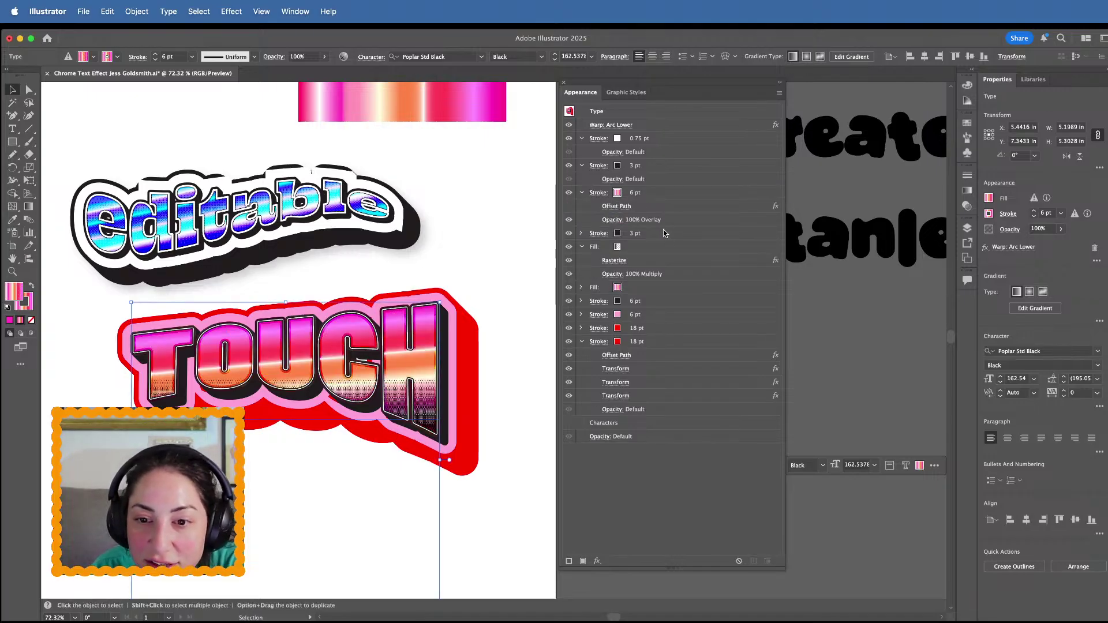
{"action": "left_click", "coordinate": [667, 247]}
{"action": "left_click", "coordinate": [673, 286]}
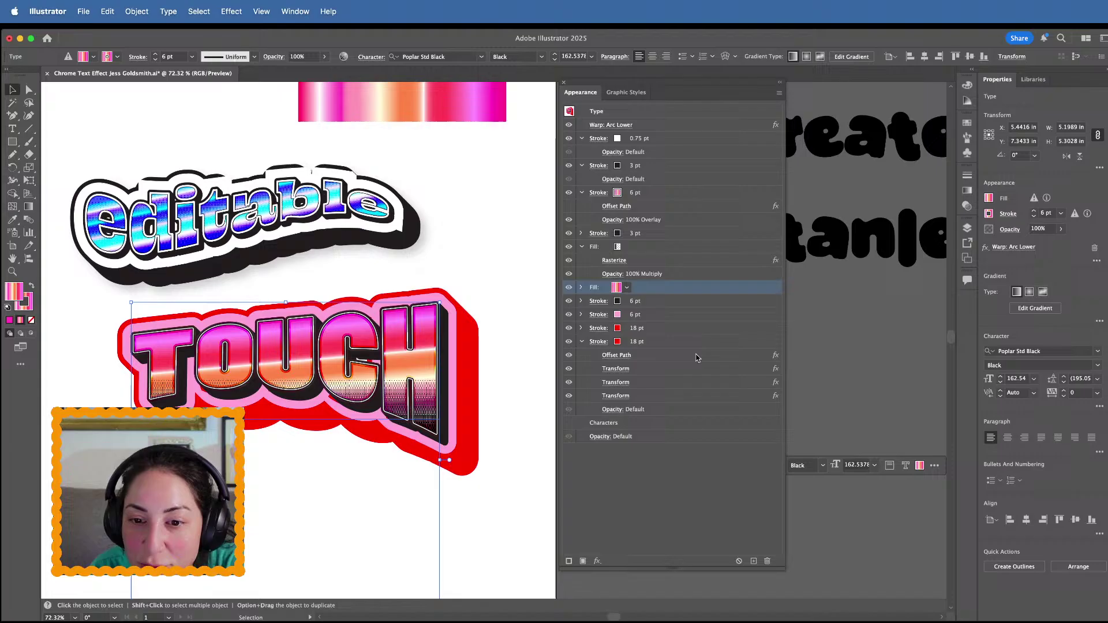
Add a fill to TOUCH above its pink gradient fill and apply the dark leaf variation of the generated pattern
{"action": "left_click", "coordinate": [583, 561]}
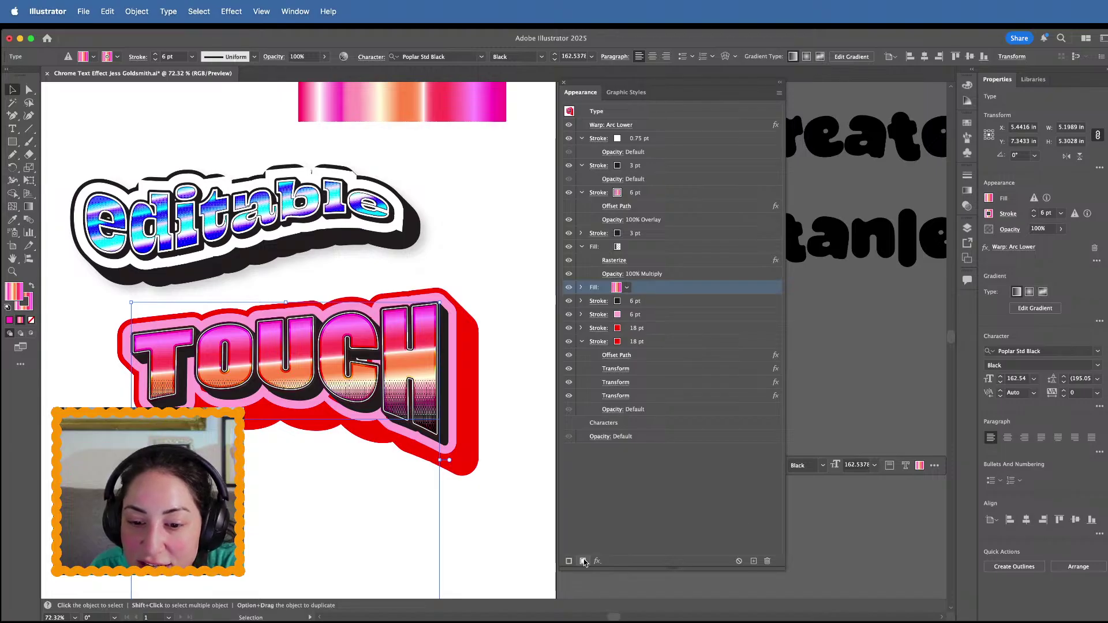
{"action": "left_click", "coordinate": [617, 287]}
{"action": "left_click", "coordinate": [617, 287]}
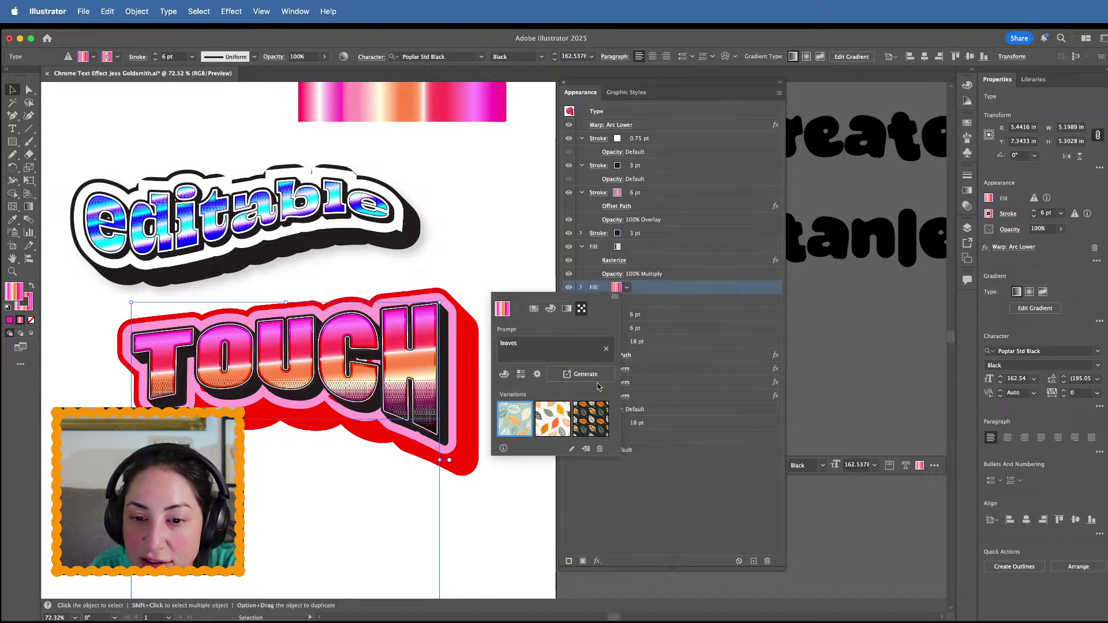
{"action": "left_click", "coordinate": [591, 420]}
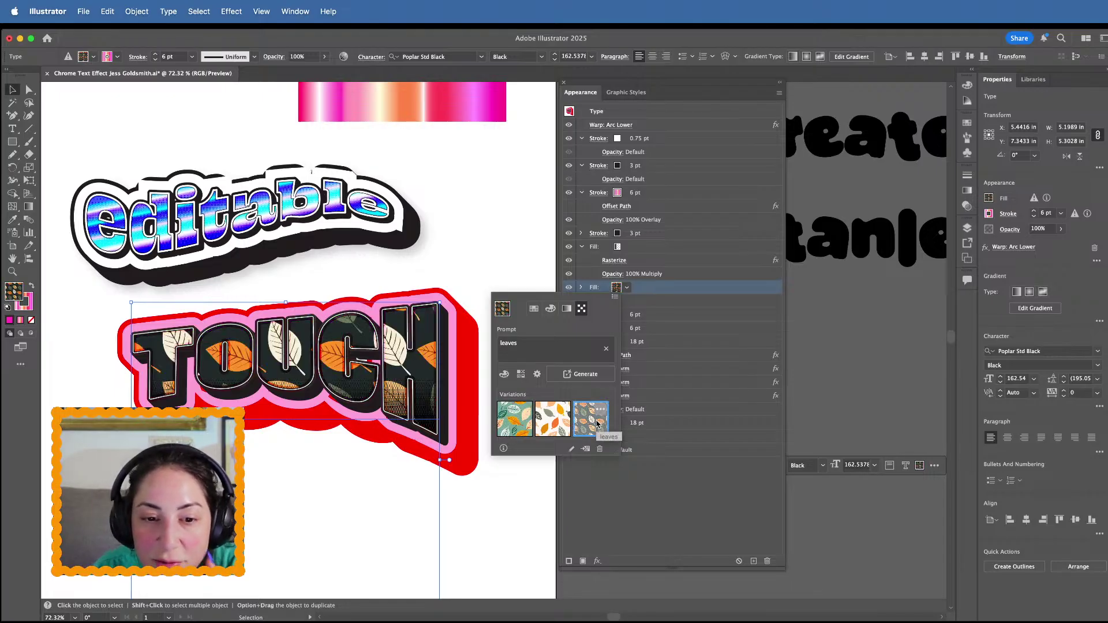
{"action": "left_click", "coordinate": [548, 422]}
{"action": "left_click", "coordinate": [582, 427]}
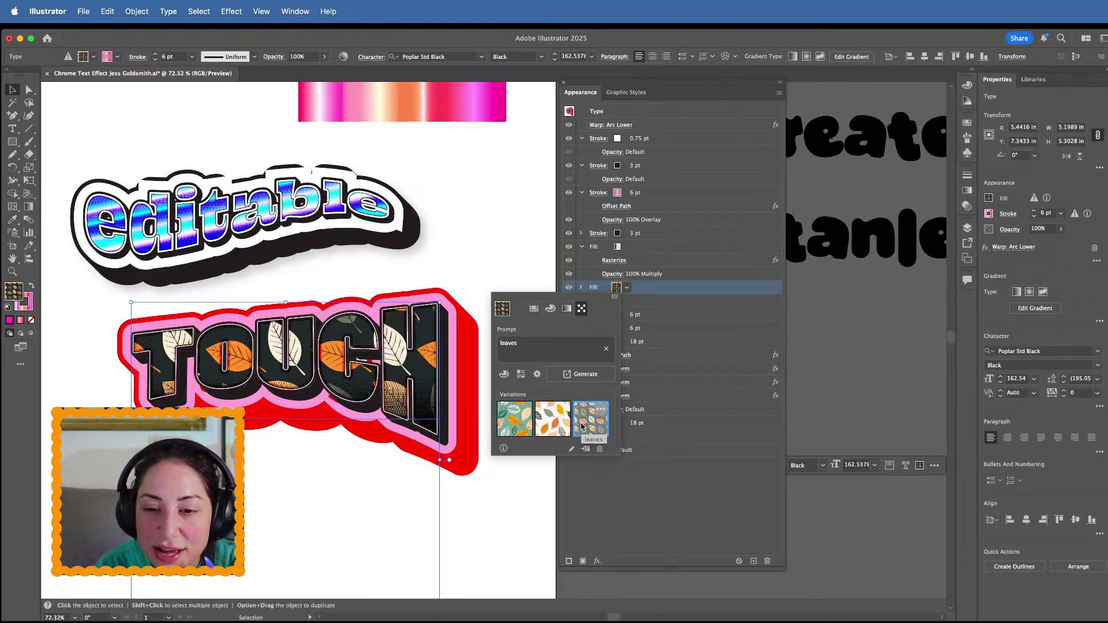
{"action": "left_click", "coordinate": [398, 385]}
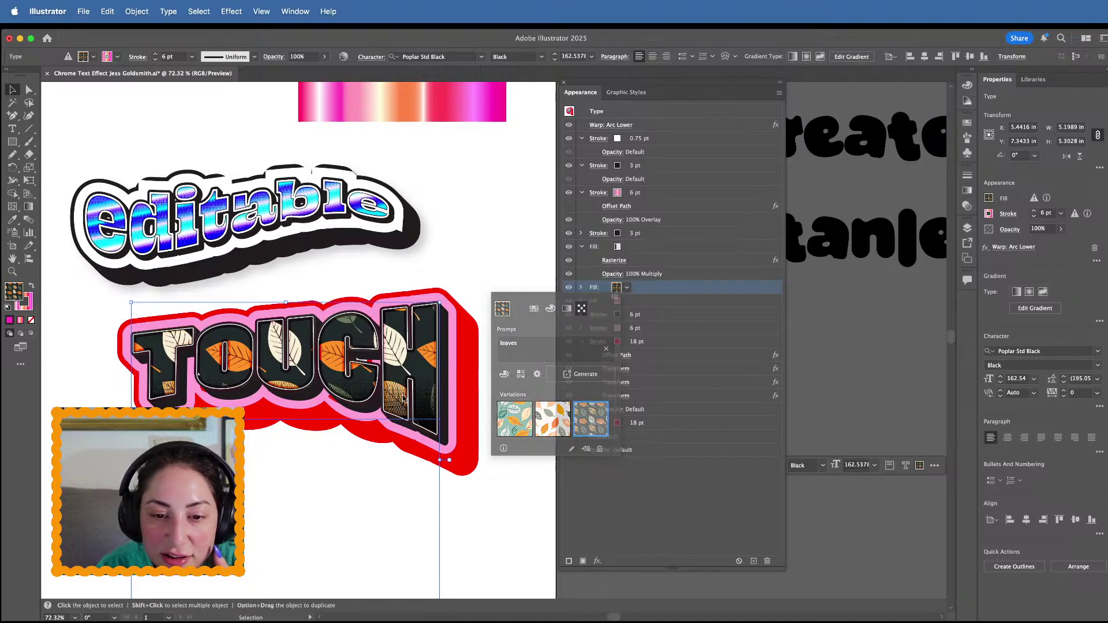
{"action": "left_click", "coordinate": [486, 362]}
{"action": "key", "text": "super+0"}
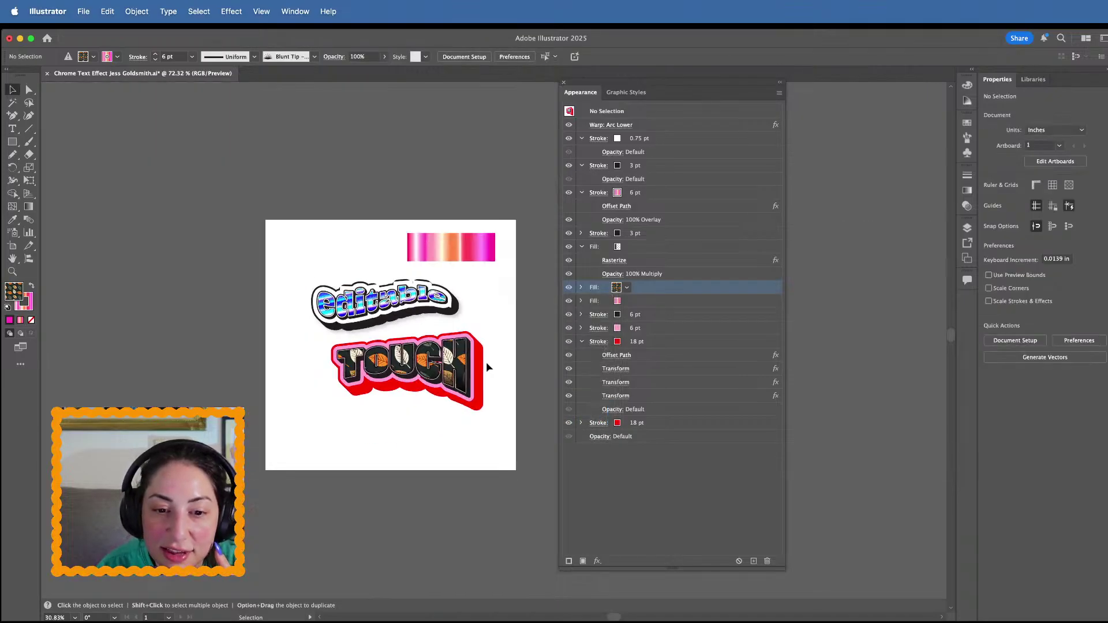
{"action": "left_click", "coordinate": [486, 362]}
{"action": "scroll", "coordinate": [486, 362], "scroll_direction": "up", "scroll_amount": 3}
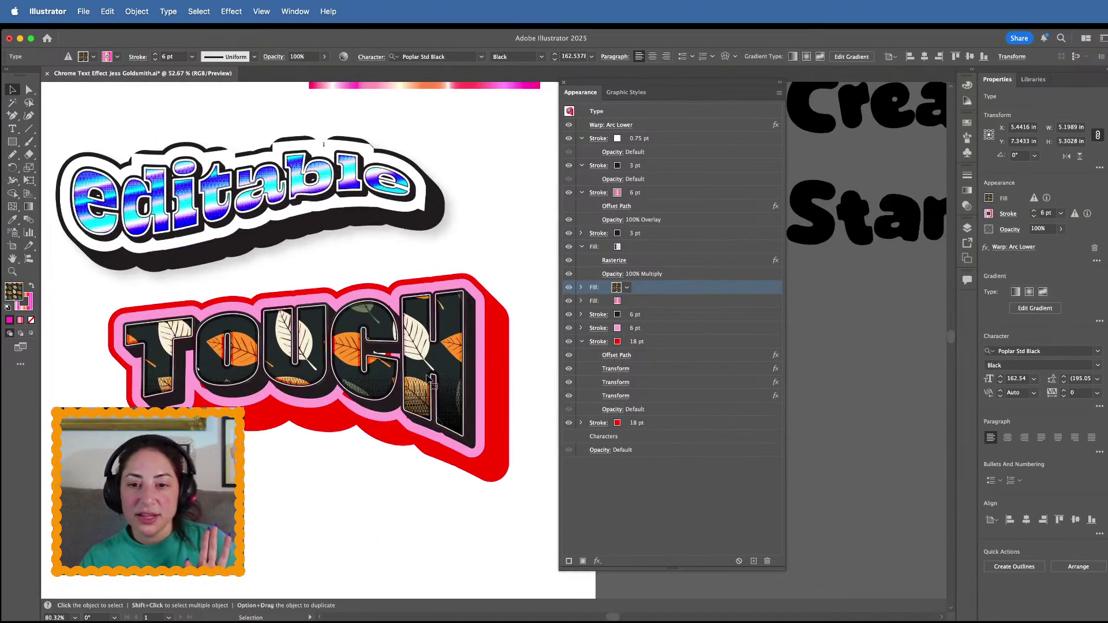
Generate a pattern from the prompt "hands and manicures" for the added fill and apply the pale green variation with hands
{"action": "left_click", "coordinate": [615, 287]}
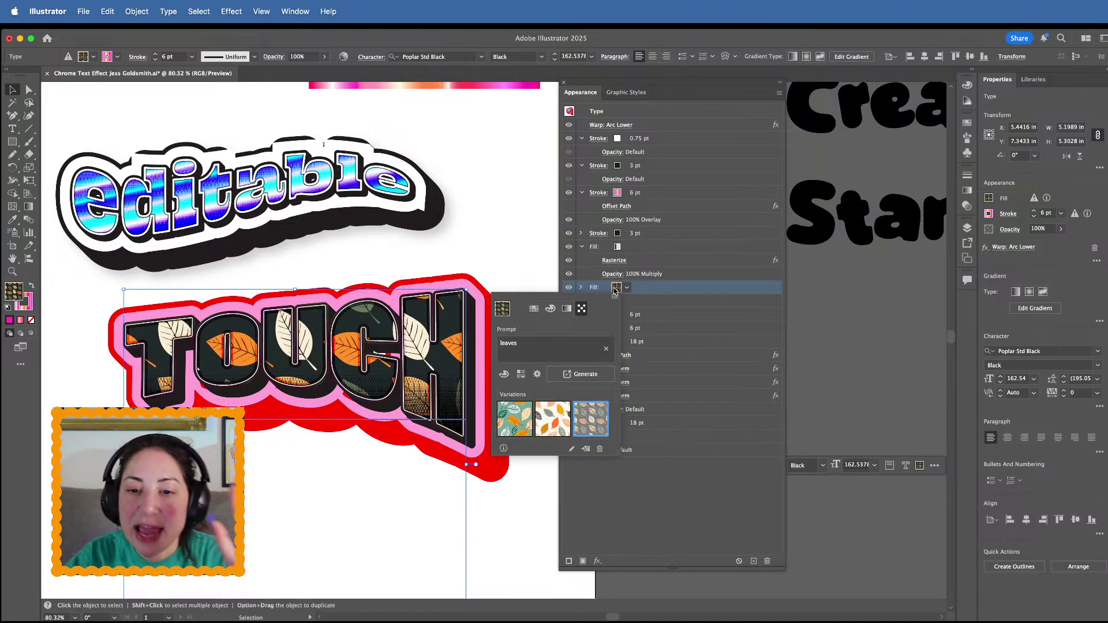
{"action": "double_click", "coordinate": [543, 346]}
{"action": "type", "text": "hands"}
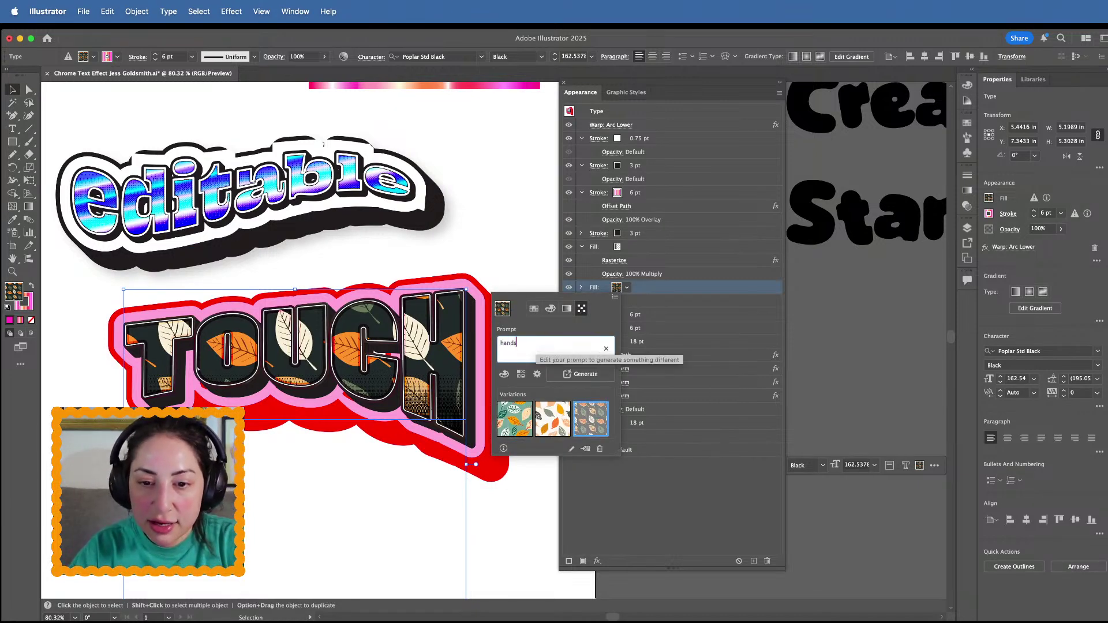
{"action": "type", "text": "s and manicu"}
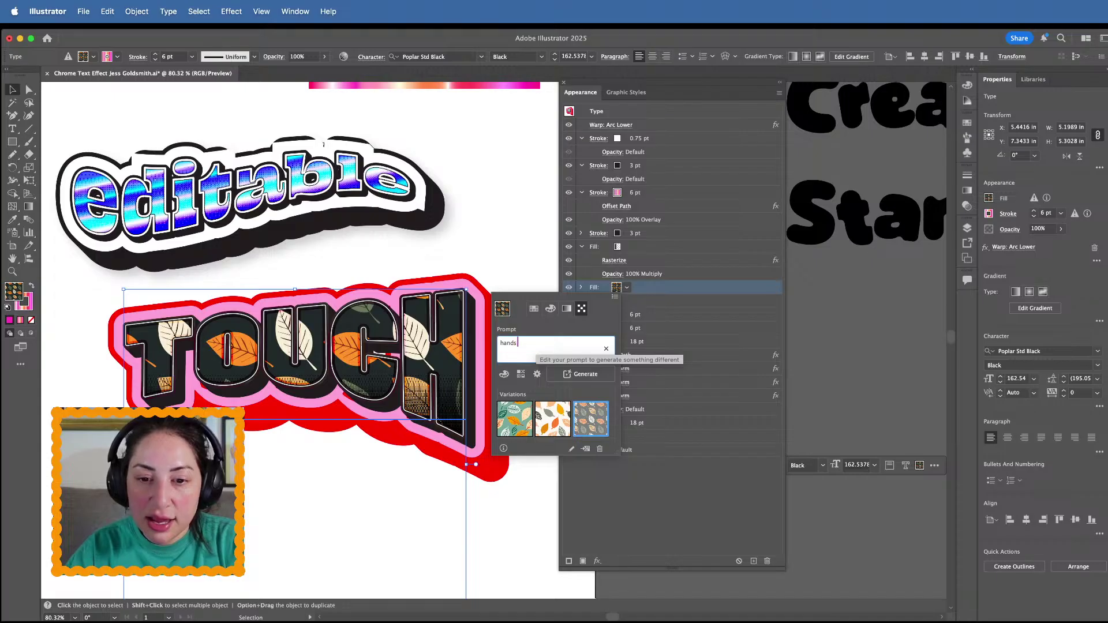
{"action": "type", "text": "res"}
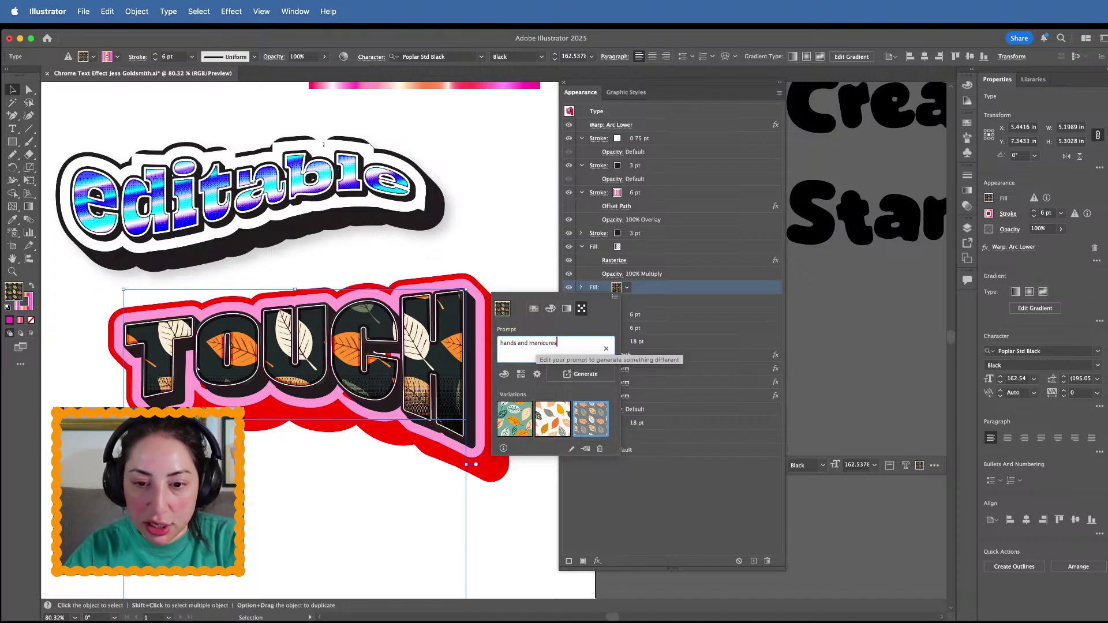
{"action": "key", "text": "Return"}
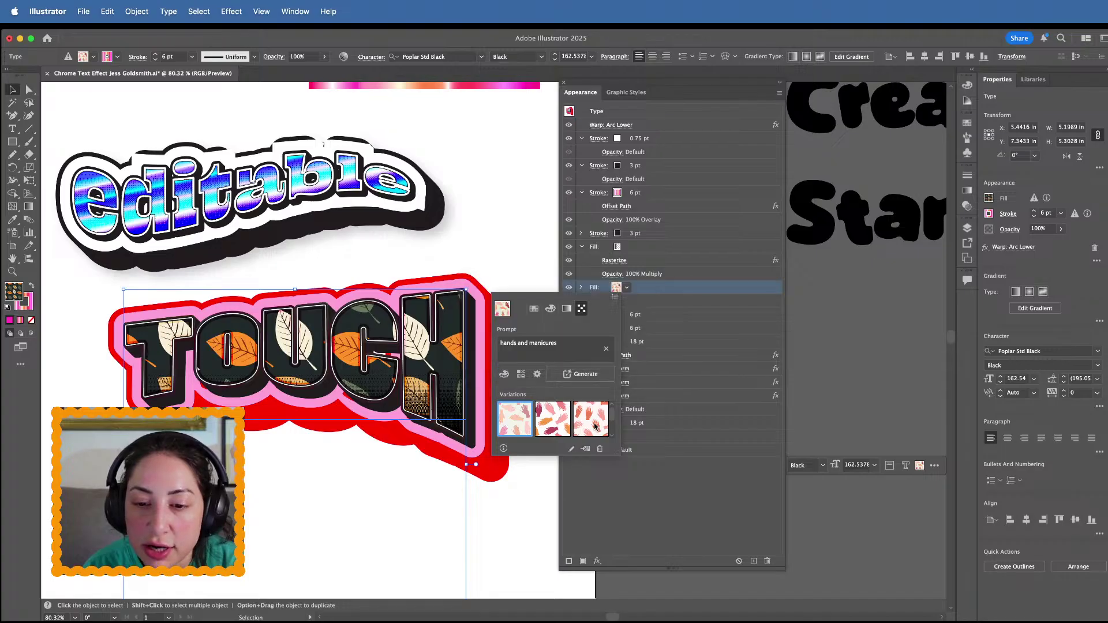
{"action": "left_click", "coordinate": [595, 426]}
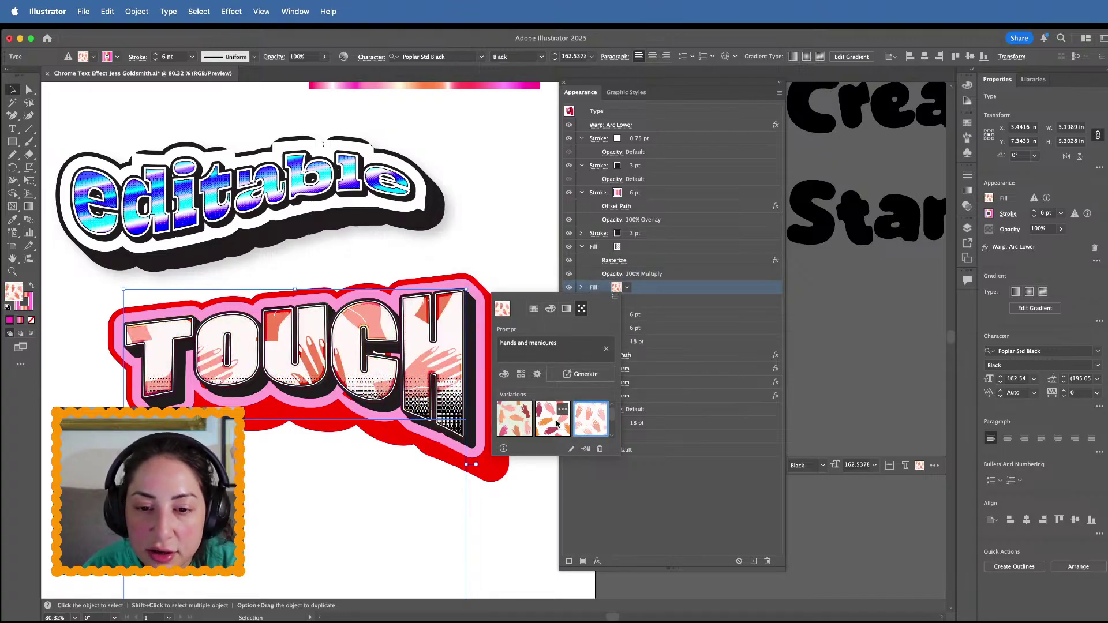
{"action": "left_click", "coordinate": [514, 418]}
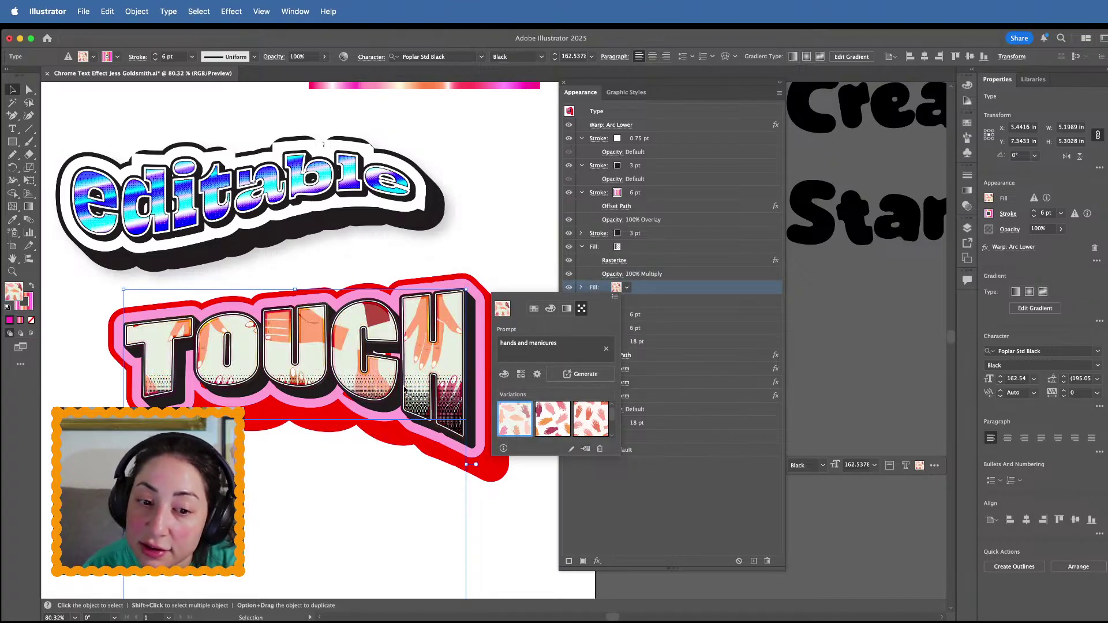
{"action": "left_click", "coordinate": [644, 275]}
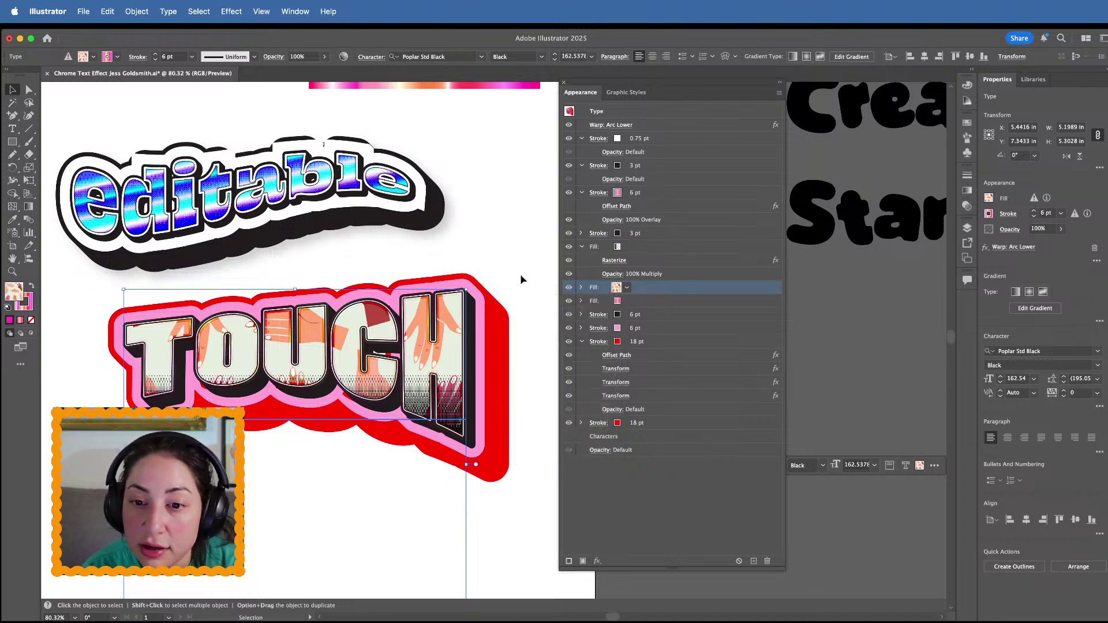
Place a new placeholder text object near the artboard's upper edge and set its font to Arvo Regular
{"action": "left_click", "coordinate": [12, 129]}
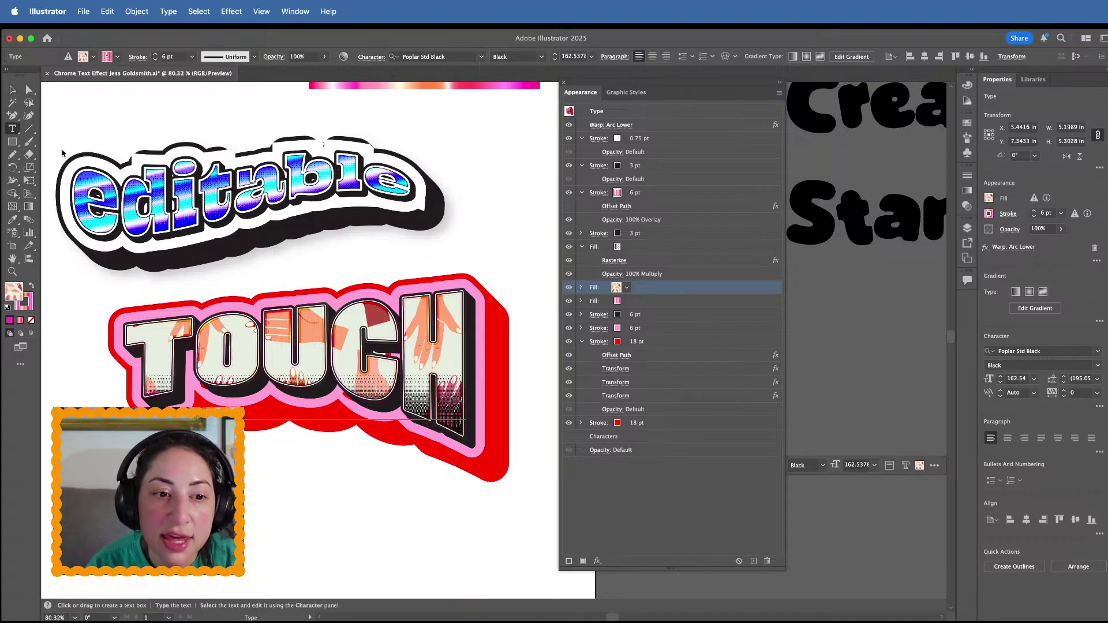
{"action": "scroll", "coordinate": [333, 281], "scroll_direction": "up", "scroll_amount": 3}
{"action": "scroll", "coordinate": [334, 281], "scroll_direction": "down", "scroll_amount": 3}
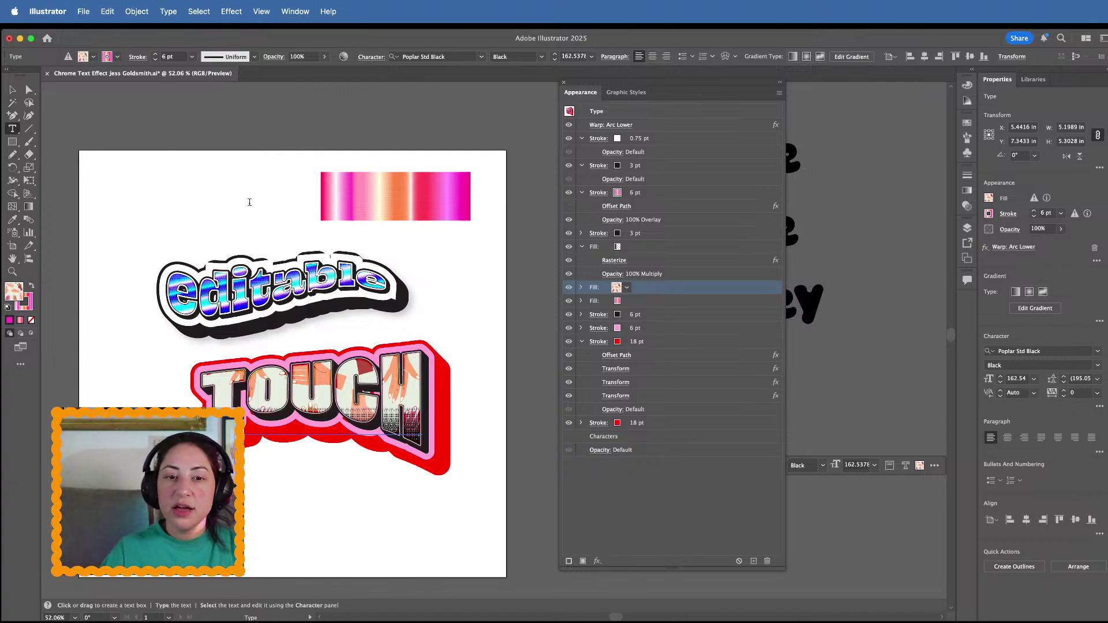
{"action": "left_click", "coordinate": [149, 178]}
{"action": "left_click", "coordinate": [12, 90]}
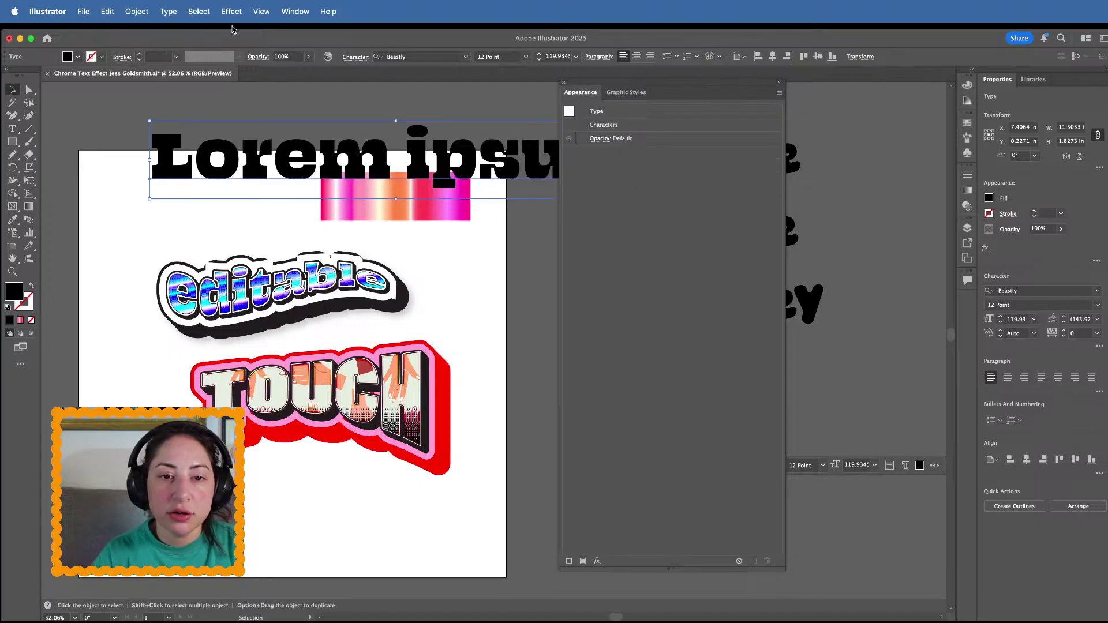
{"action": "left_click", "coordinate": [465, 56]}
{"action": "left_click", "coordinate": [530, 143]}
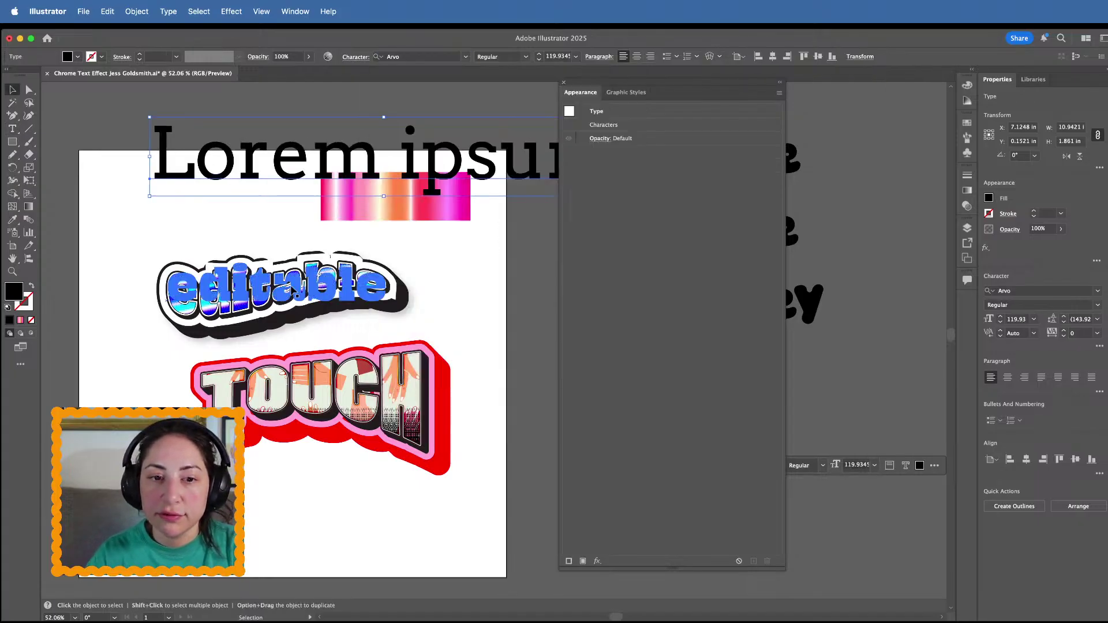
Move the placeholder text below TOUCH and scale it down proportionally to about 81.1 pt
{"action": "left_click_drag", "start_coordinate": [306, 173], "coordinate": [219, 532]}
{"action": "left_click_drag", "start_coordinate": [487, 539], "coordinate": [480, 534]}
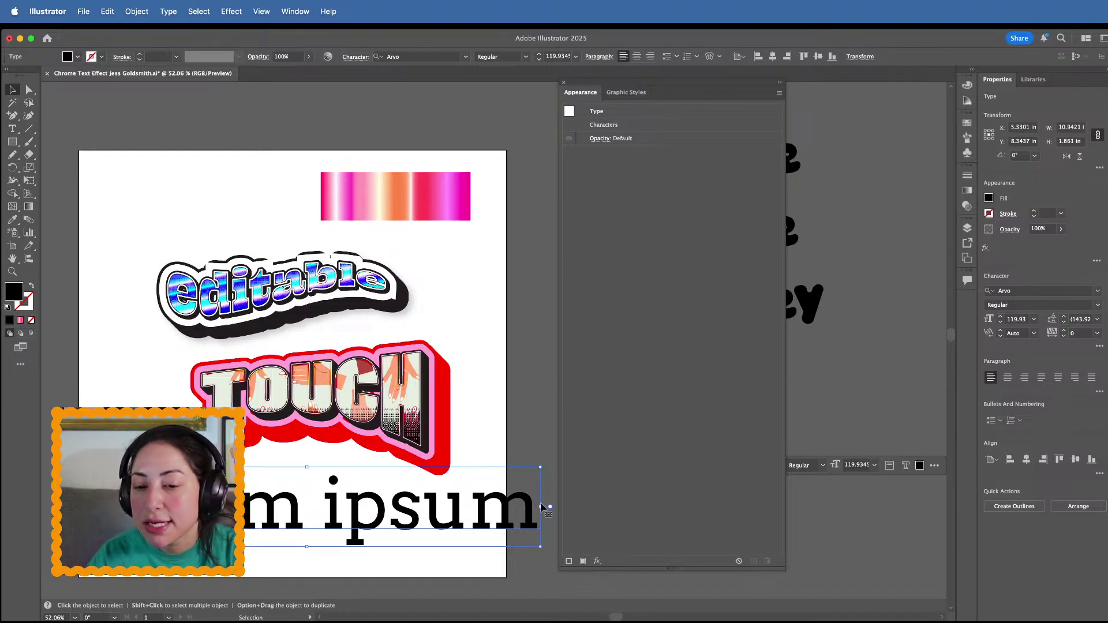
{"action": "left_click_drag", "start_coordinate": [540, 546], "coordinate": [406, 516]}
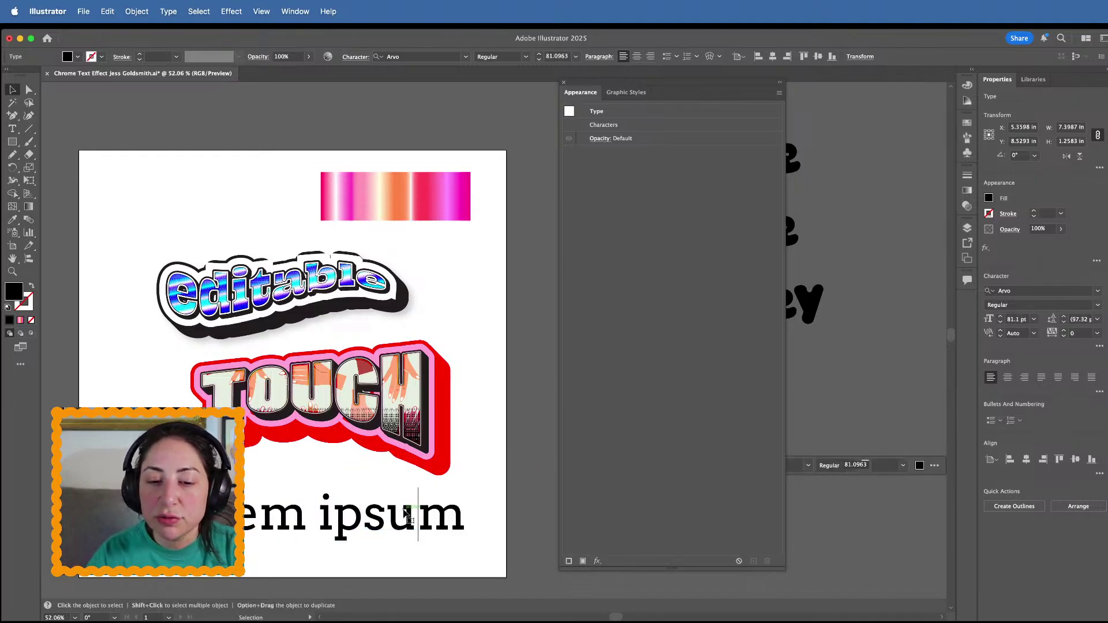
Replace the placeholder text with "imakegooddecisions"
{"action": "double_click", "coordinate": [405, 515]}
{"action": "key", "text": "super+a"}
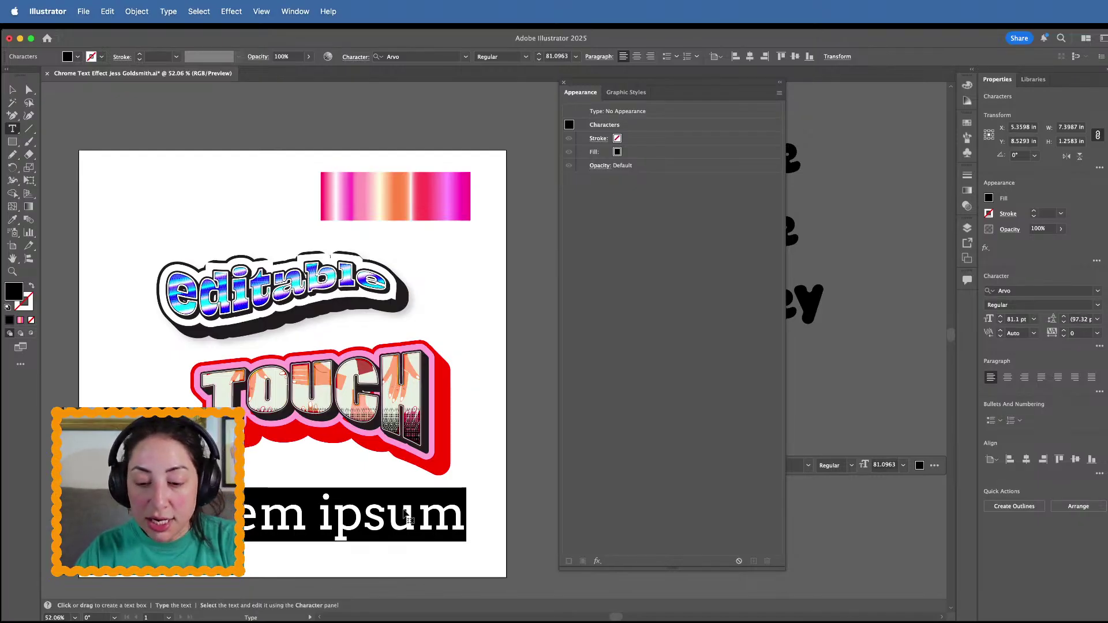
{"action": "type", "text": "makegoodde"}
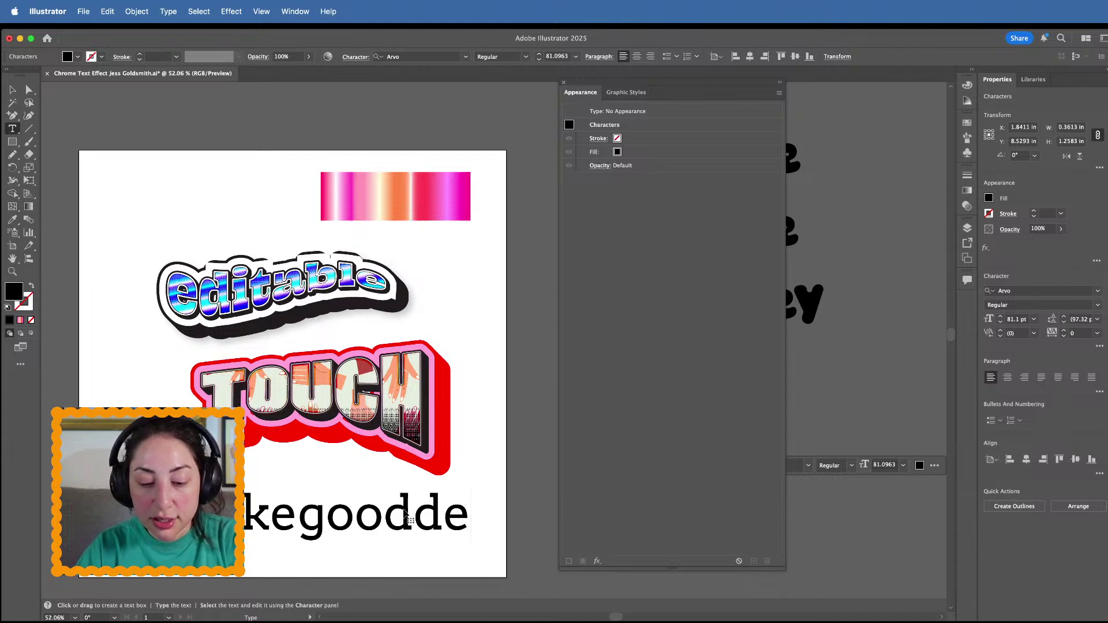
{"action": "type", "text": "cisio"}
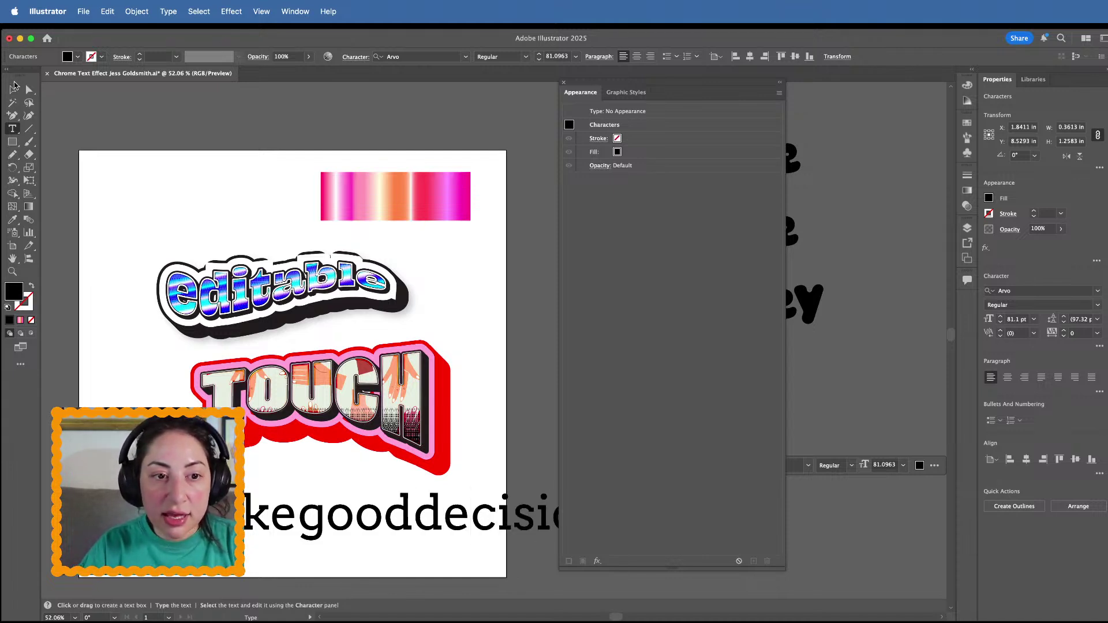
{"action": "double_click", "coordinate": [11, 87]}
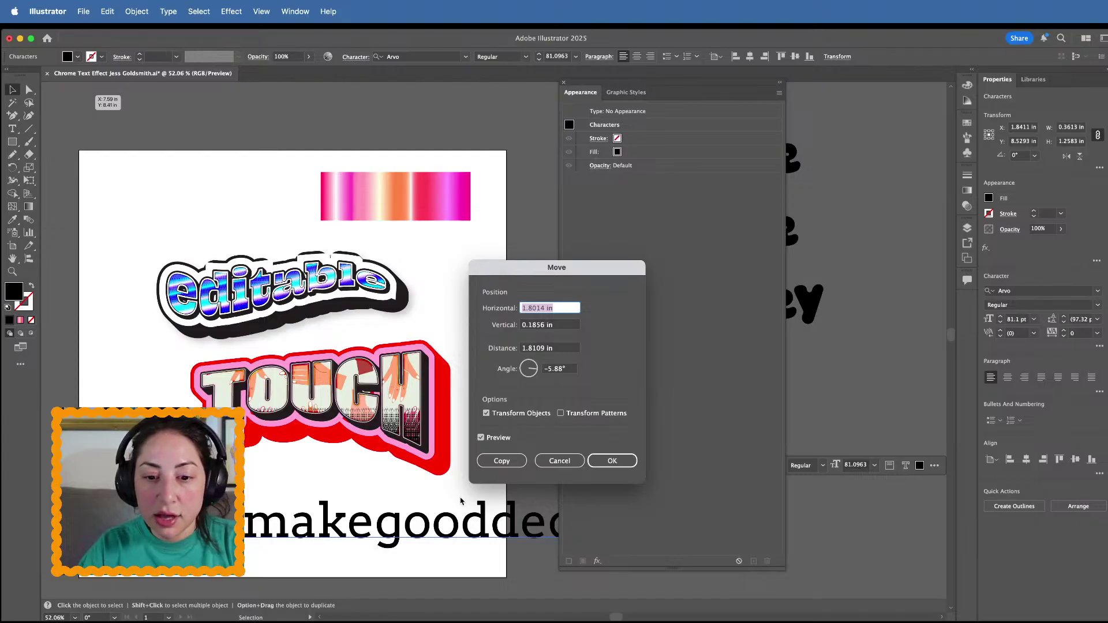
{"action": "left_click", "coordinate": [559, 461]}
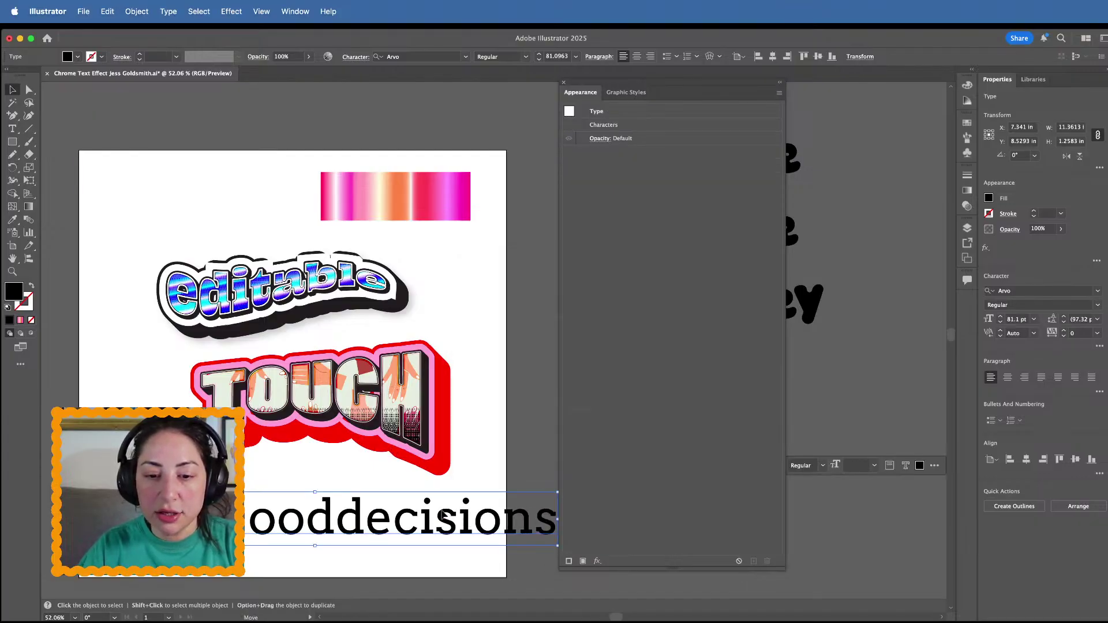
Fit the imakegooddecisions text above the word editable at about 56.67 pt, and move the gradient rectangle above the artboard
{"action": "left_click_drag", "start_coordinate": [559, 518], "coordinate": [495, 207]}
{"action": "left_click", "coordinate": [438, 181]}
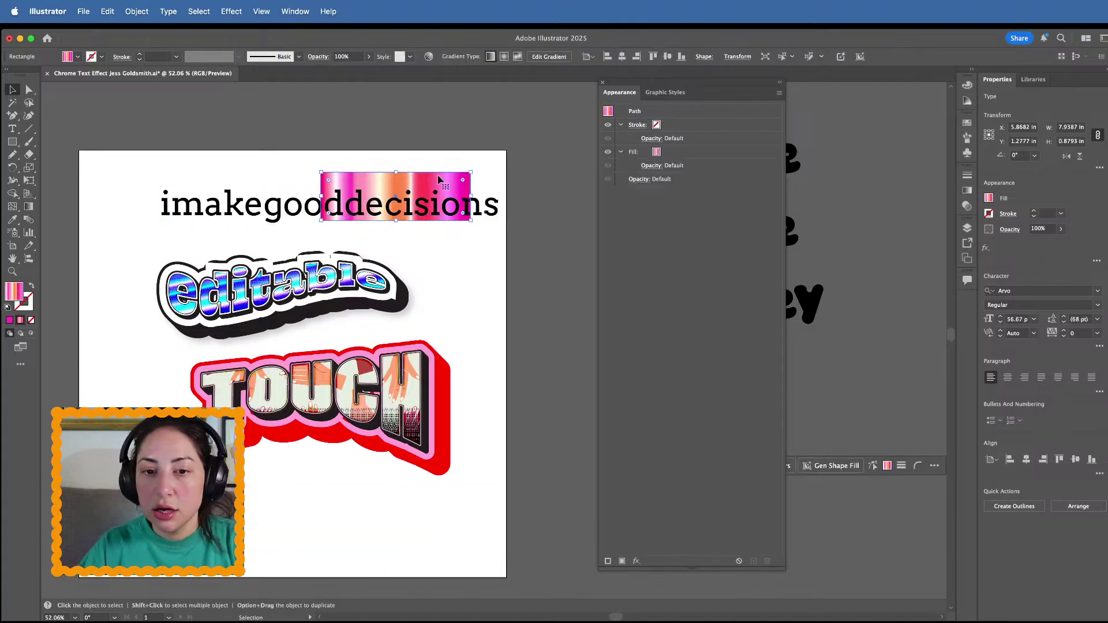
{"action": "left_click_drag", "start_coordinate": [438, 182], "coordinate": [519, 96]}
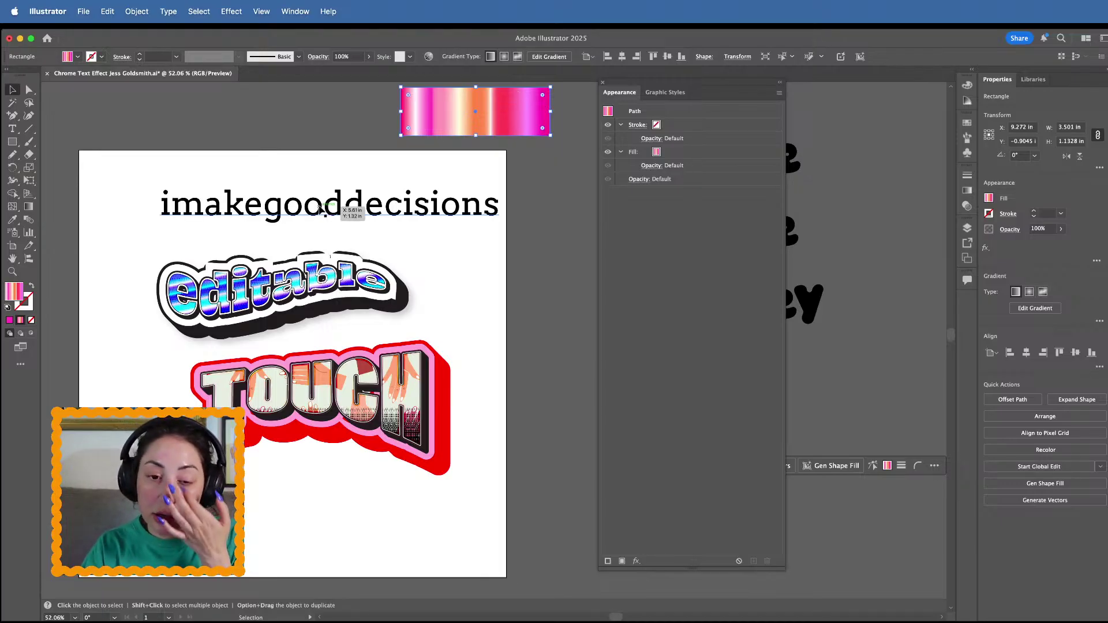
{"action": "left_click", "coordinate": [332, 406]}
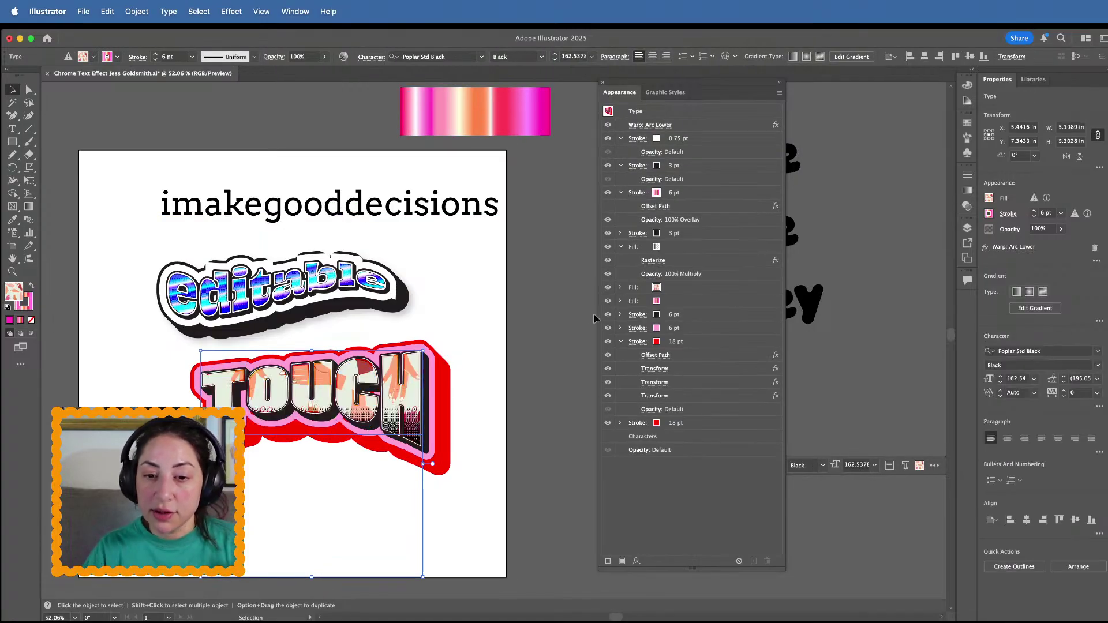
{"action": "left_click", "coordinate": [569, 308]}
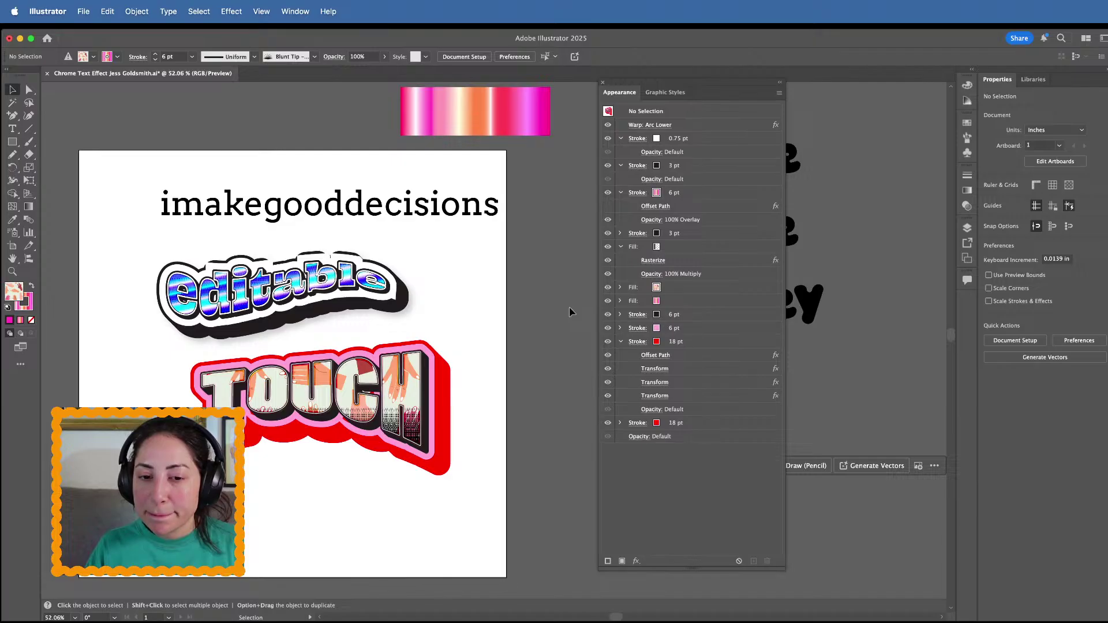
{"action": "left_click", "coordinate": [427, 424]}
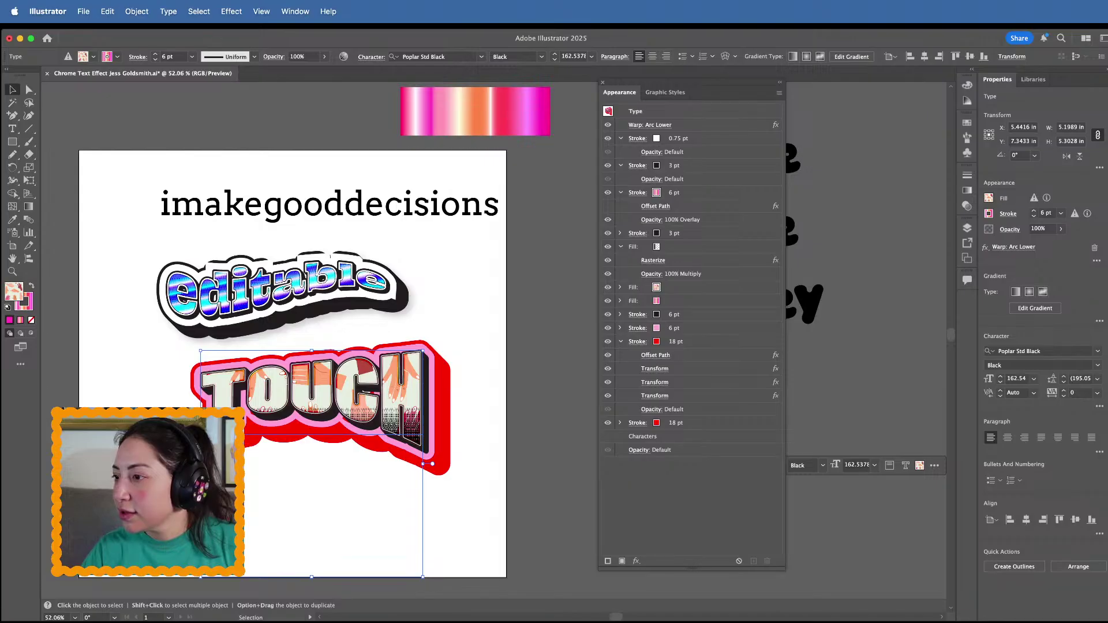
{"action": "key", "text": "super+Tab"}
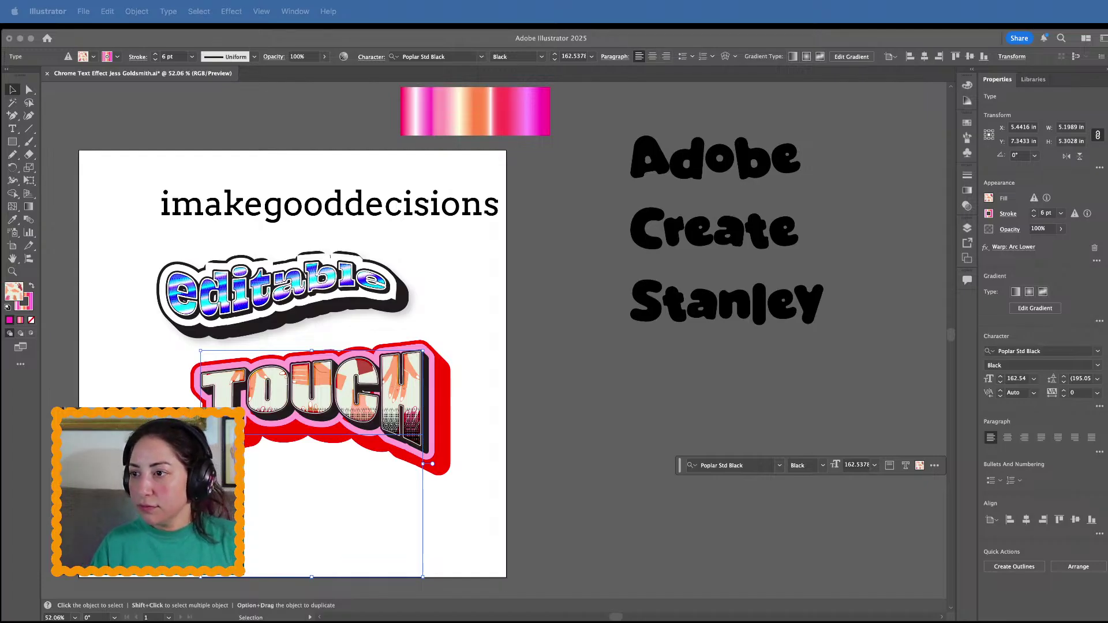
{"action": "key", "text": "shift+F6"}
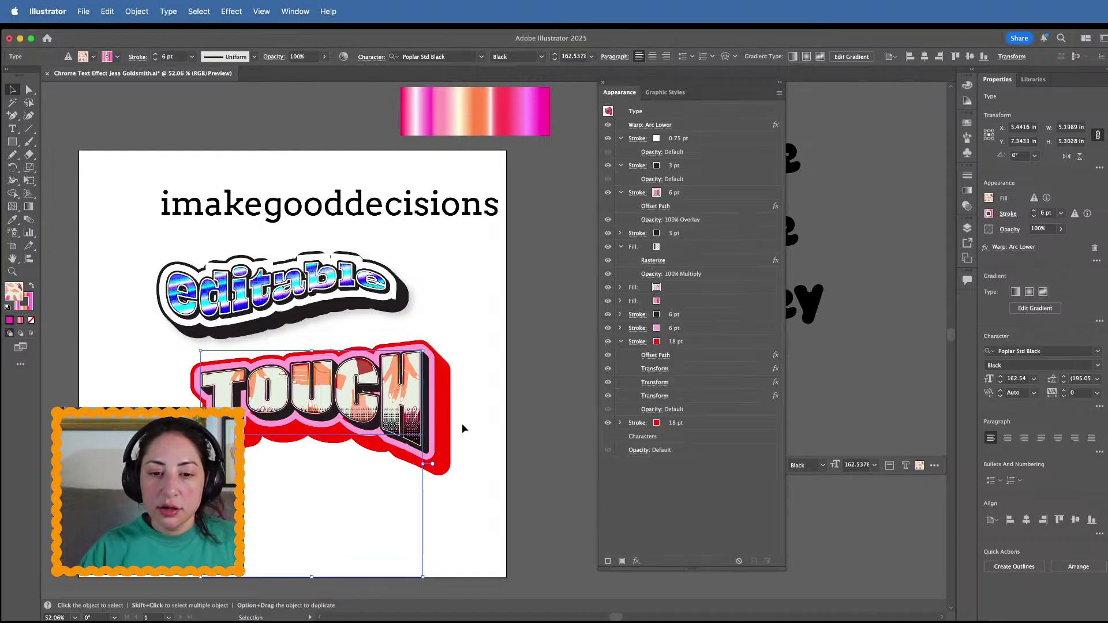
{"action": "scroll", "coordinate": [441, 424], "scroll_direction": "left", "scroll_amount": 4}
{"action": "scroll", "coordinate": [441, 425], "scroll_direction": "up", "scroll_amount": 2}
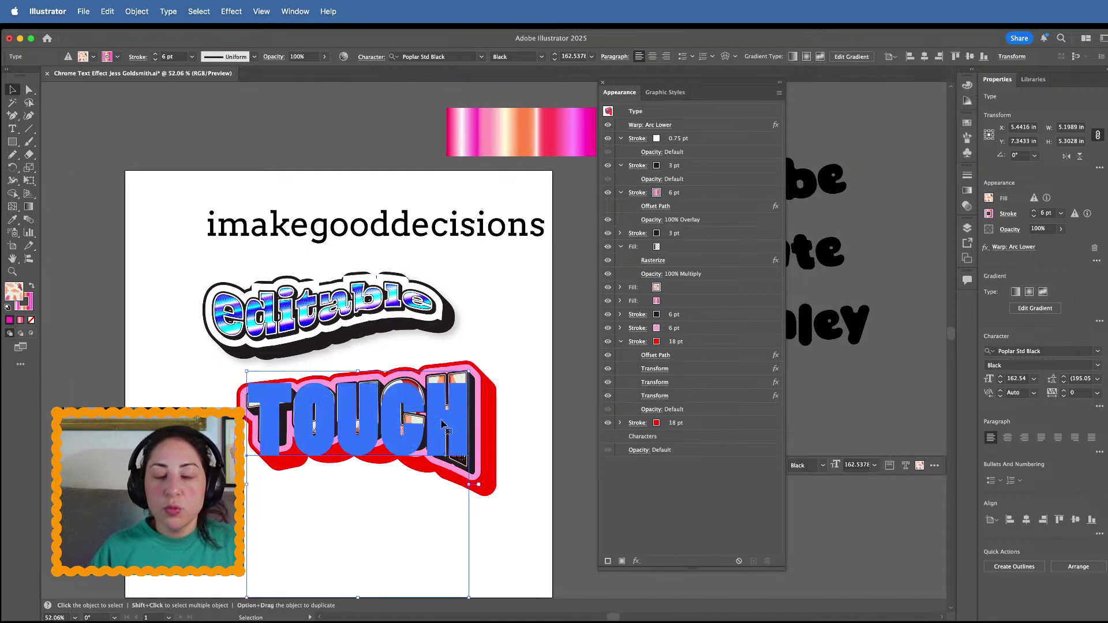
{"action": "scroll", "coordinate": [441, 424], "scroll_direction": "right", "scroll_amount": 7}
{"action": "scroll", "coordinate": [440, 424], "scroll_direction": "down", "scroll_amount": 4}
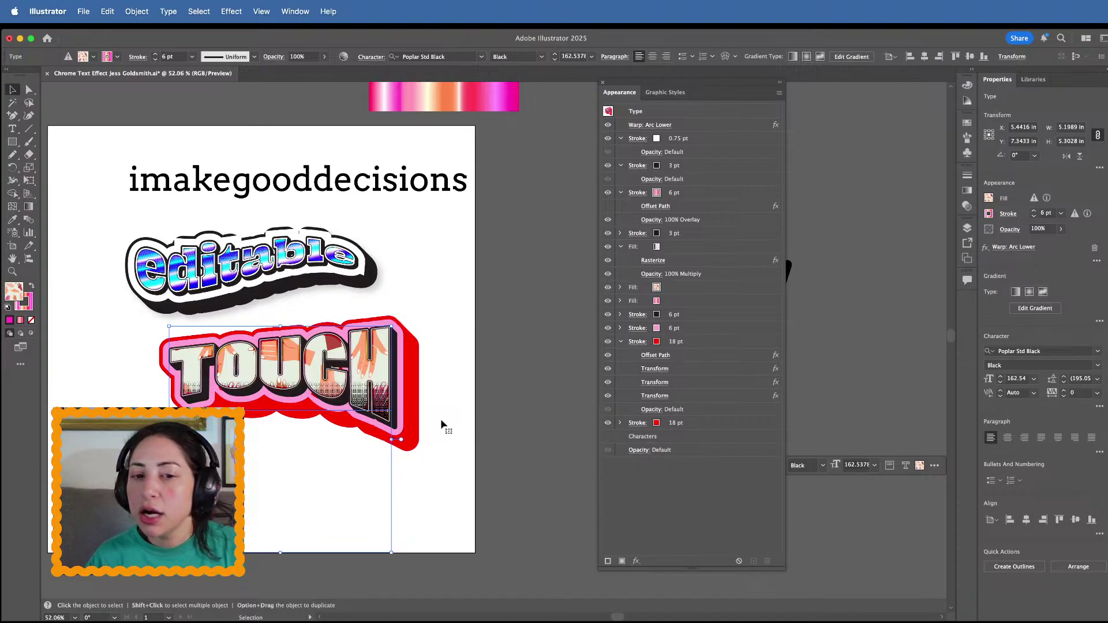
Replace the word "editable" with "LET'S GO" in the Flag-warped chrome text
{"action": "left_click_drag", "start_coordinate": [306, 356], "coordinate": [532, 303]}
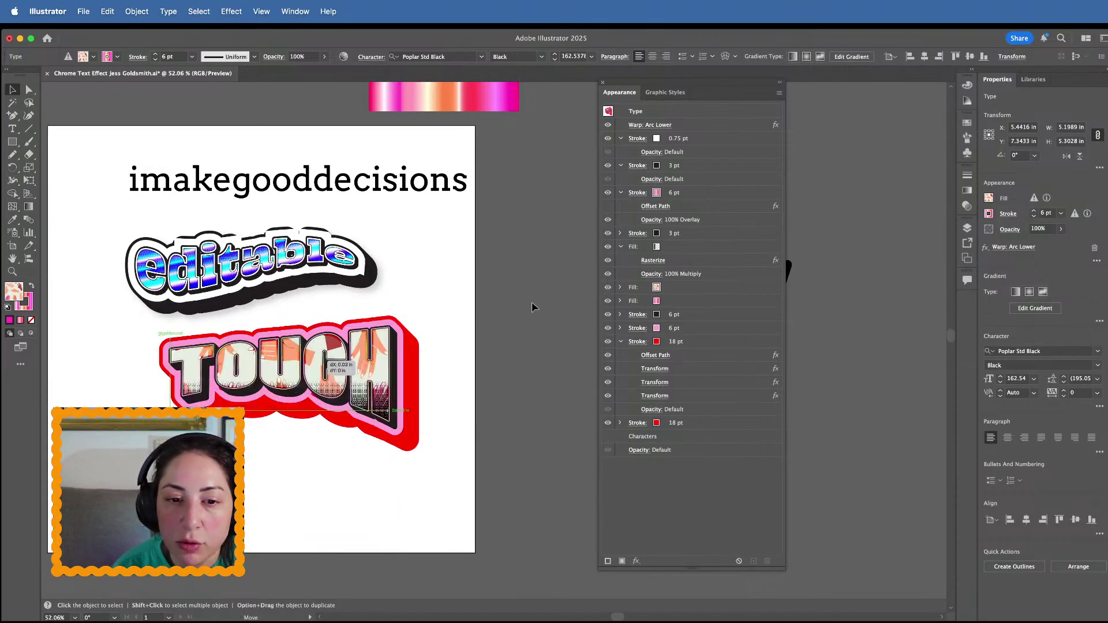
{"action": "left_click", "coordinate": [273, 268]}
{"action": "scroll", "coordinate": [339, 302], "scroll_direction": "up", "scroll_amount": 5}
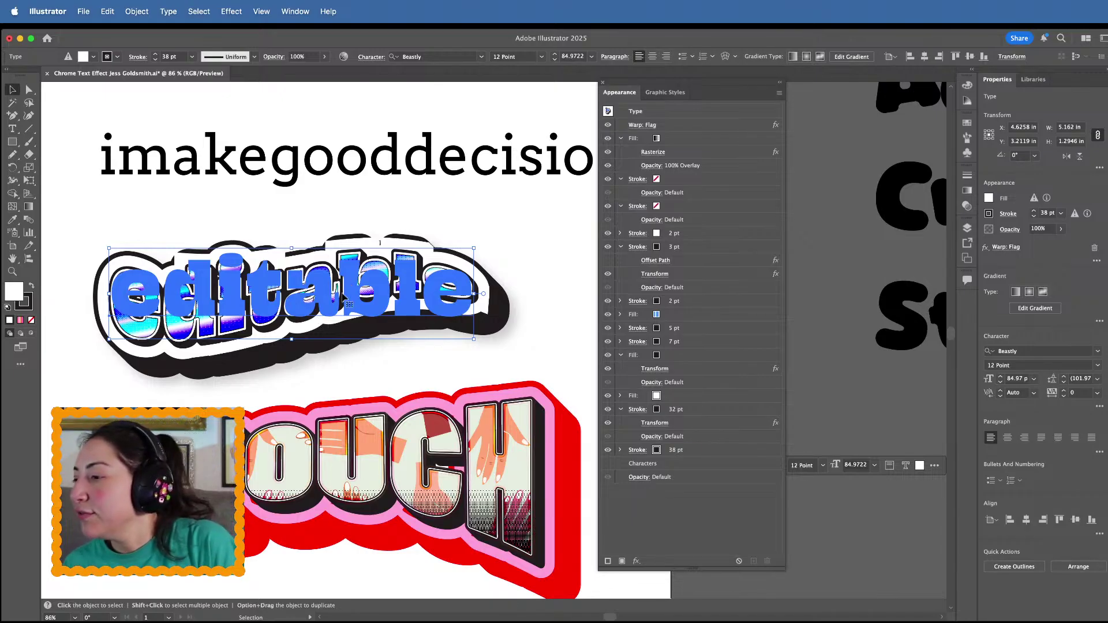
{"action": "double_click", "coordinate": [345, 297]}
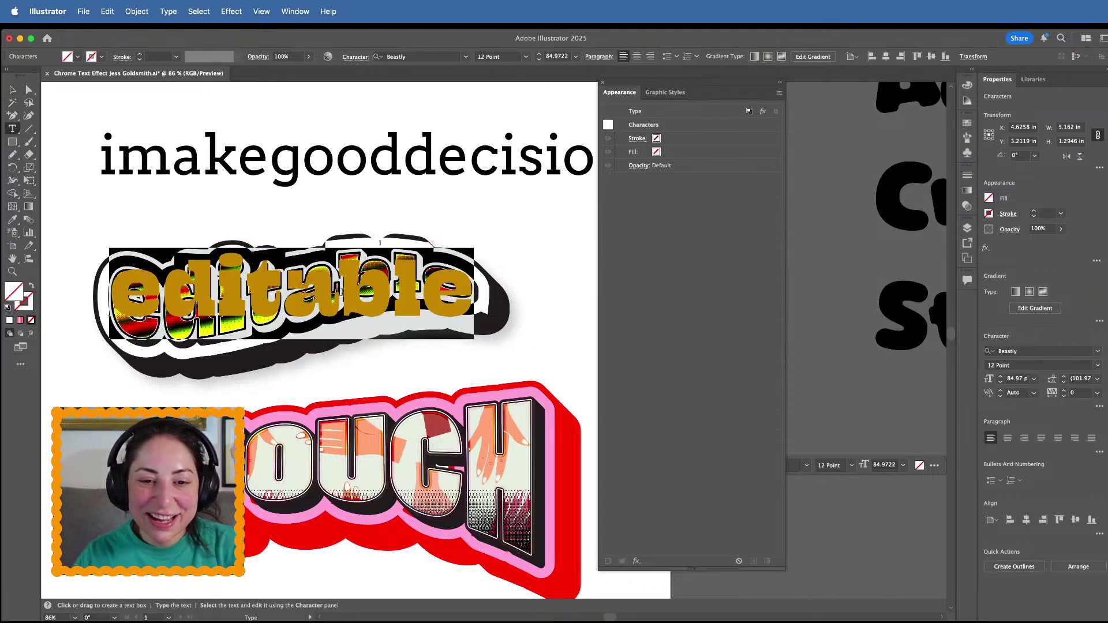
{"action": "type", "text": "LET"}
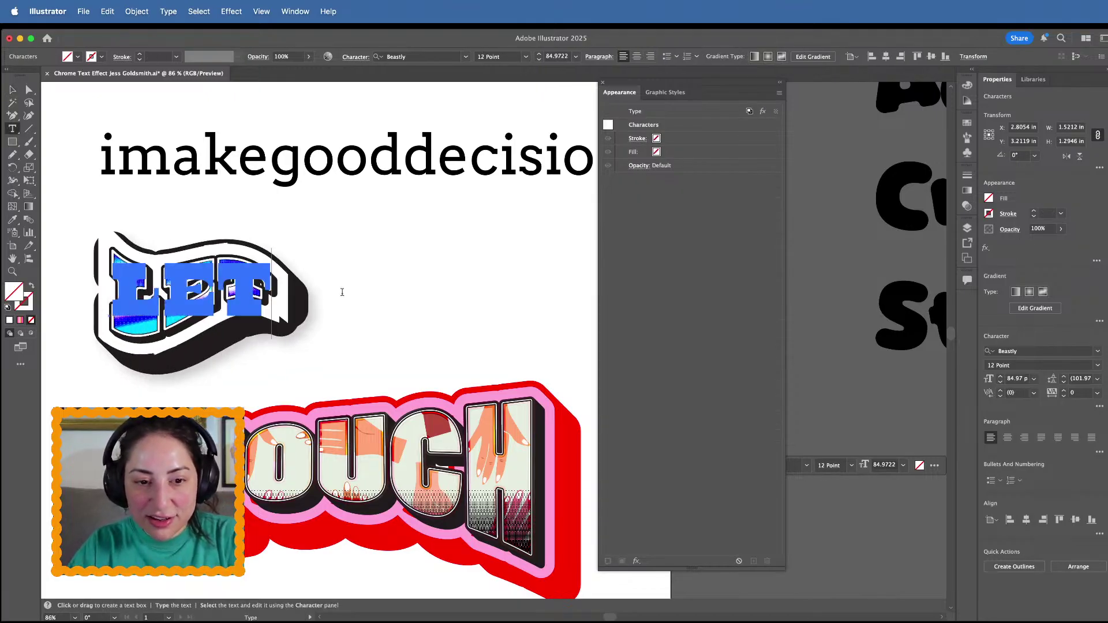
{"action": "type", "text": "'S GO"}
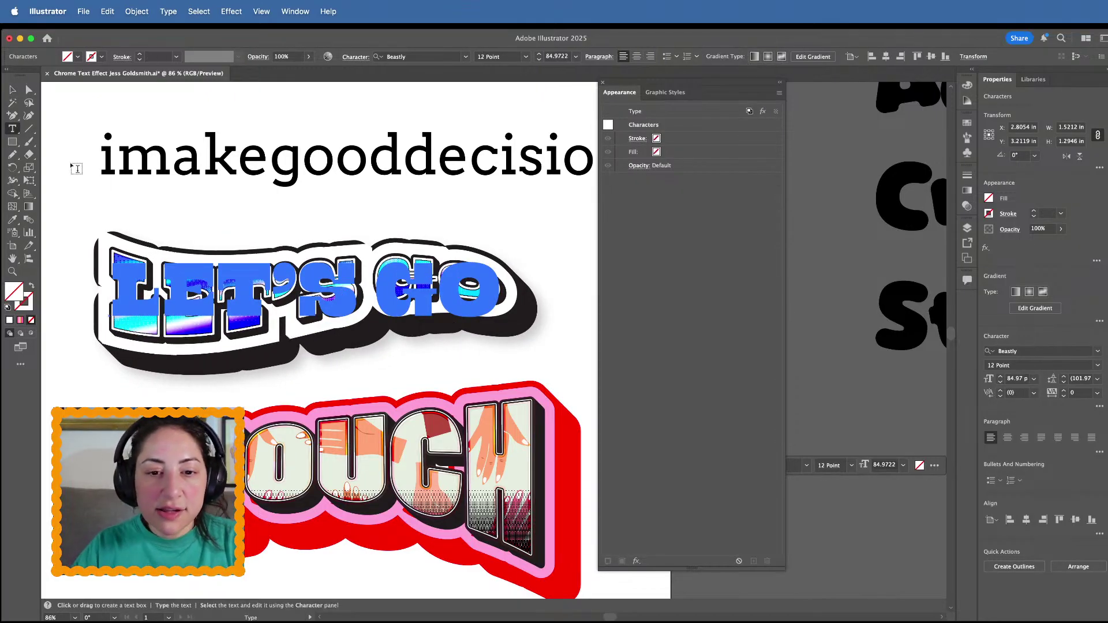
{"action": "left_click", "coordinate": [12, 90]}
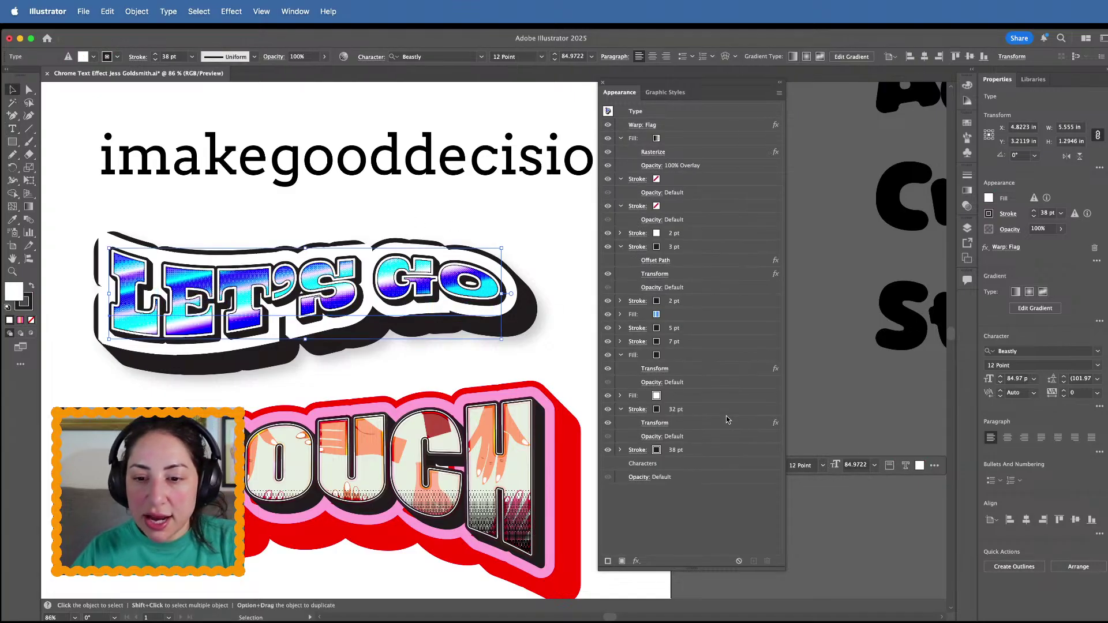
Set the white stroke of the LET'S GO text effect to 1 pt
{"action": "left_click", "coordinate": [701, 397]}
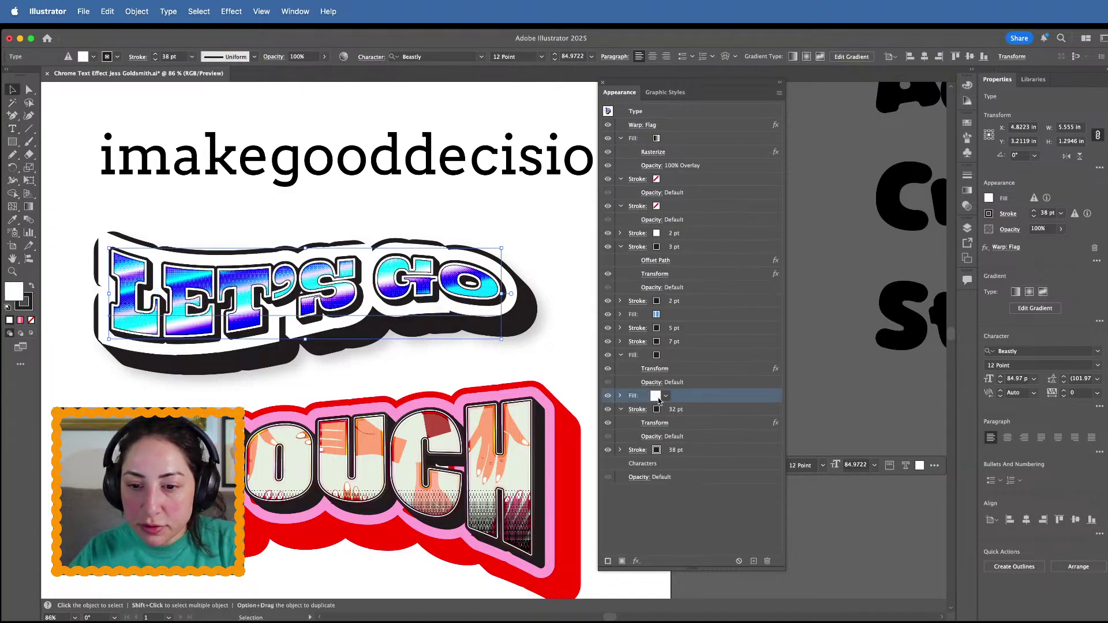
{"action": "left_click", "coordinate": [649, 239]}
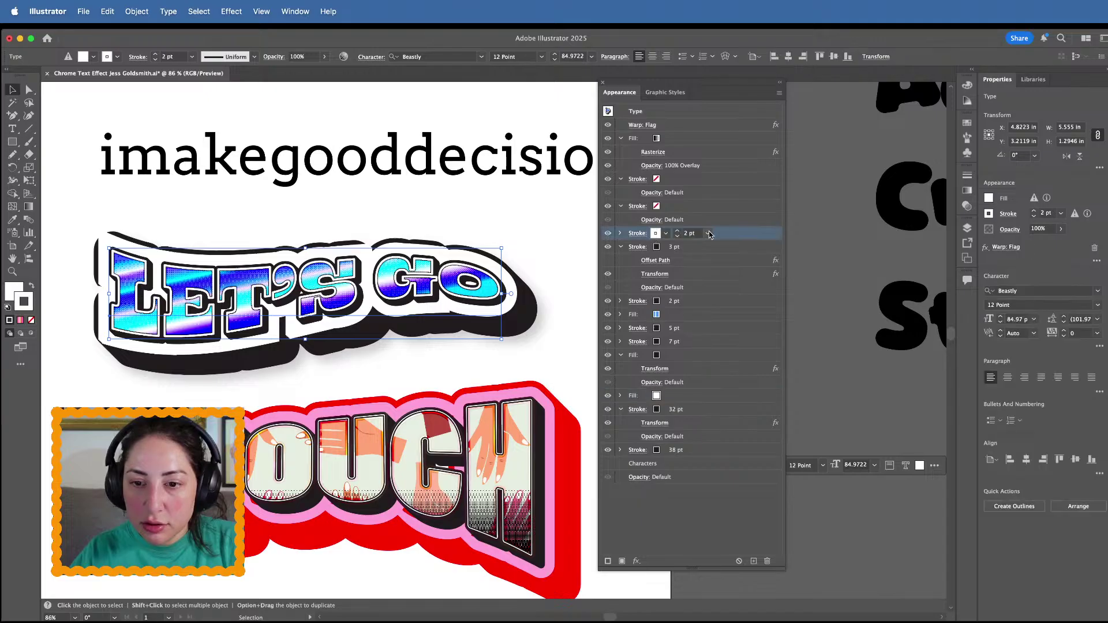
{"action": "left_click", "coordinate": [678, 236]}
{"action": "left_click", "coordinate": [677, 230]}
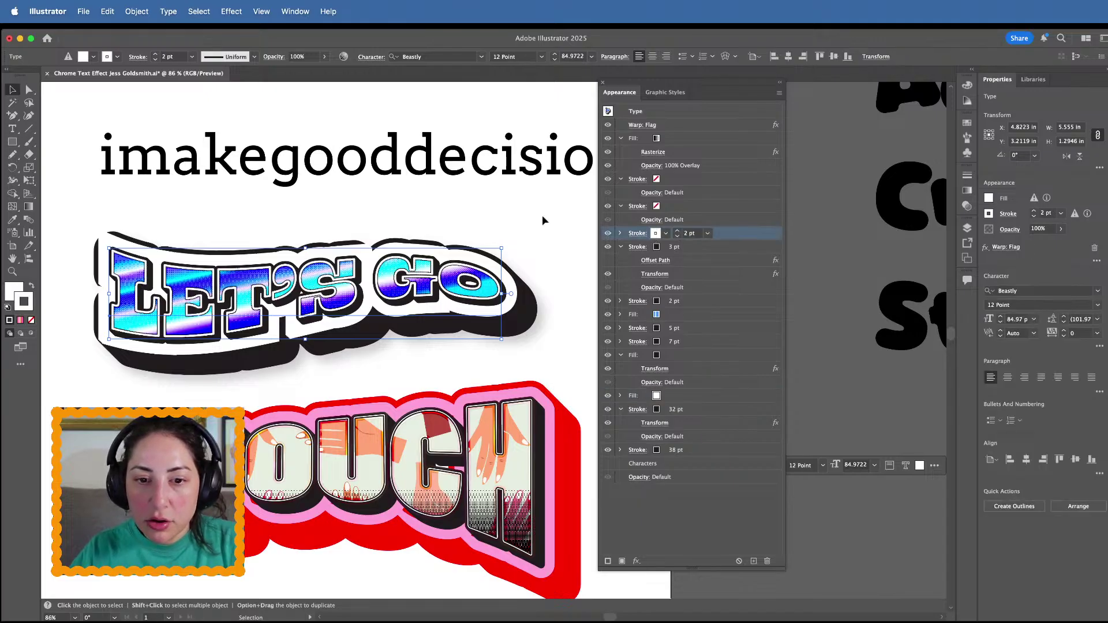
{"action": "left_click", "coordinate": [542, 215]}
{"action": "left_click", "coordinate": [445, 284]}
{"action": "left_click", "coordinate": [678, 236]}
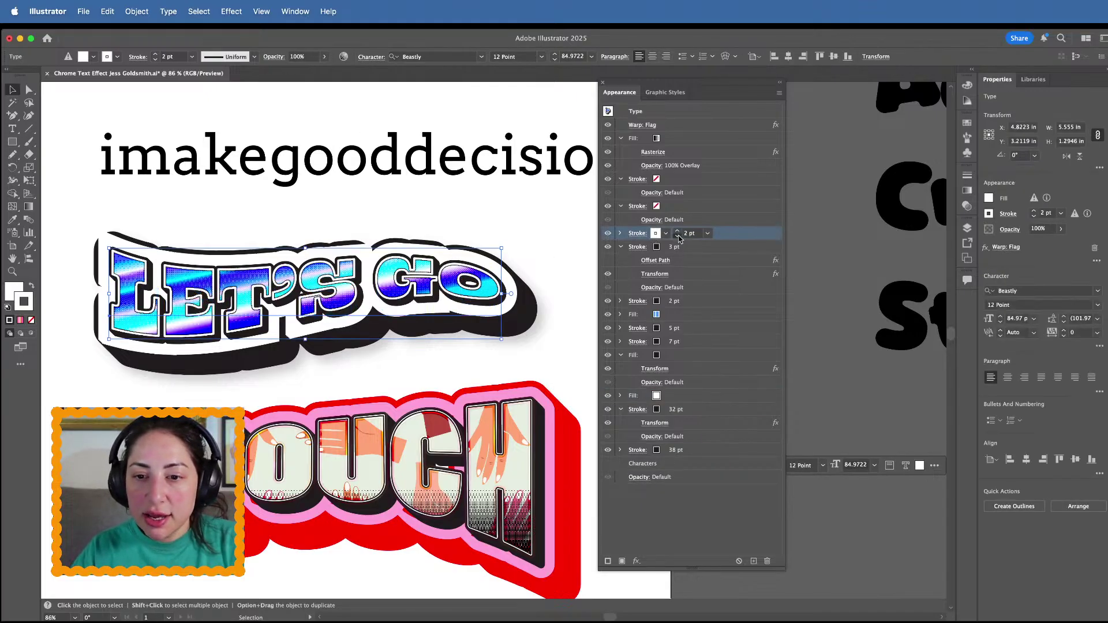
{"action": "scroll", "coordinate": [432, 298], "scroll_direction": "up", "scroll_amount": 4}
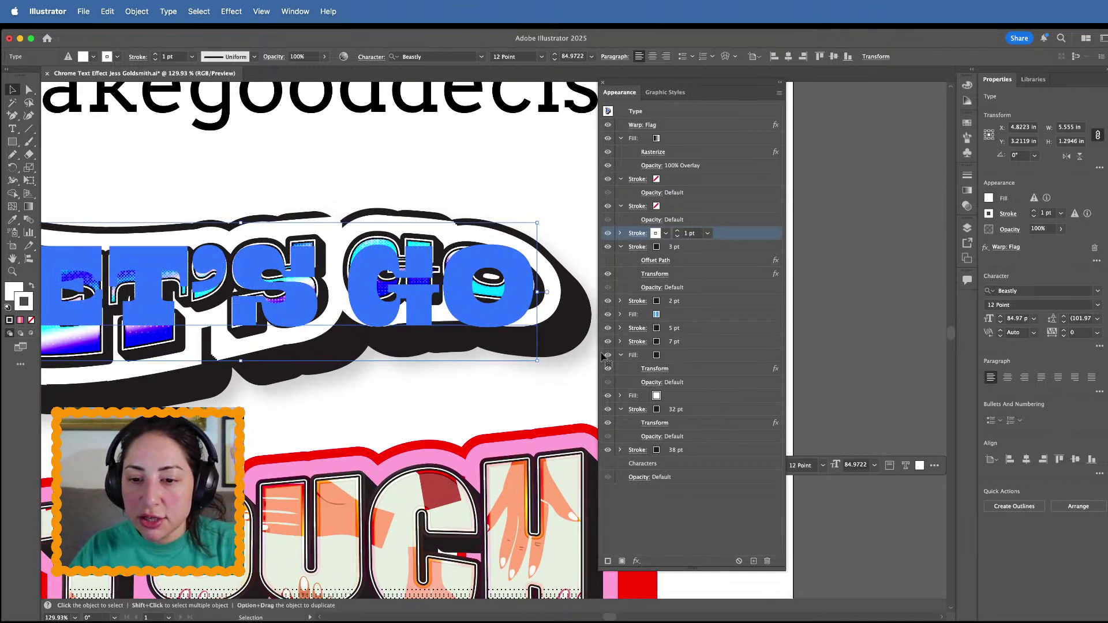
Preview a 0.06 in offset on the white backing fill of LET'S GO, and set its Offset Path to 0.08 in
{"action": "left_click", "coordinate": [620, 396]}
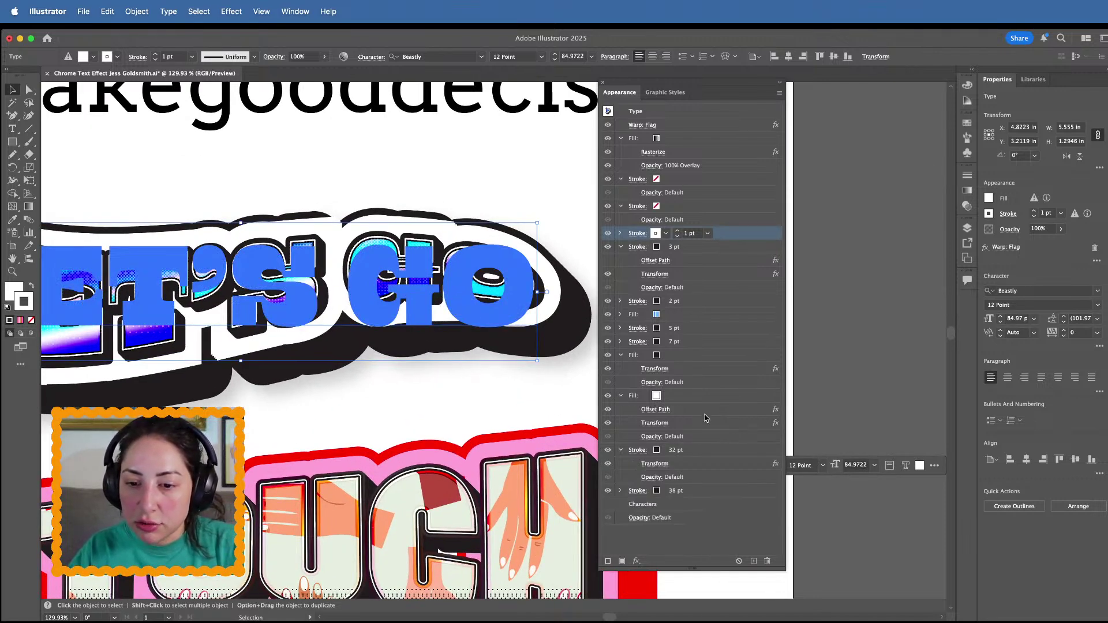
{"action": "left_click", "coordinate": [774, 411]}
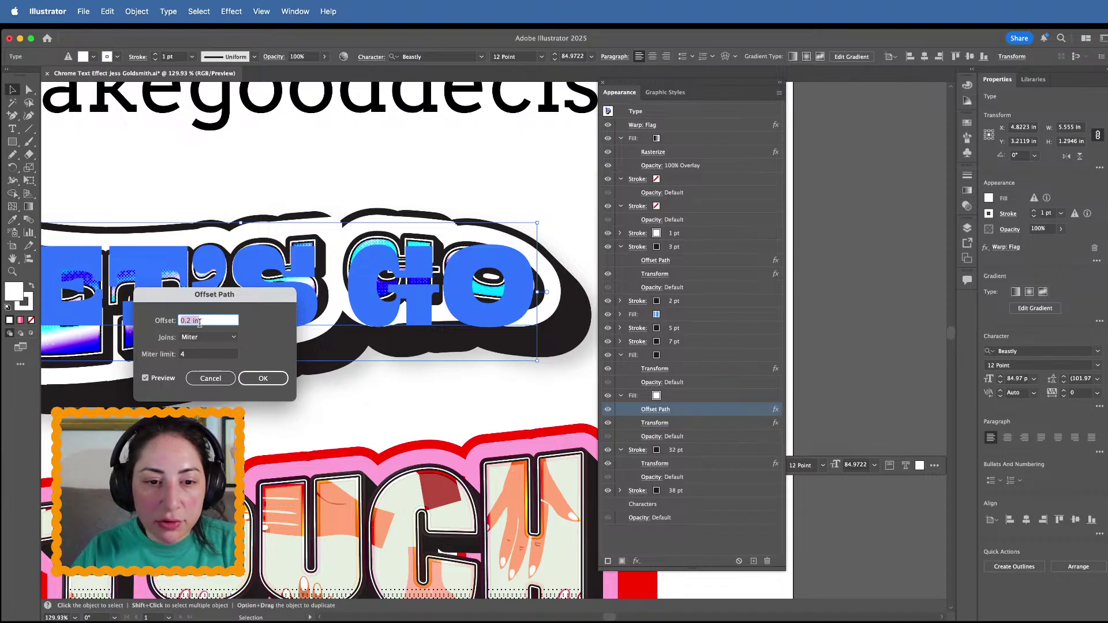
{"action": "left_click", "coordinate": [190, 321]}
{"action": "key", "text": "BackSpace"}
{"action": "type", "text": "0"}
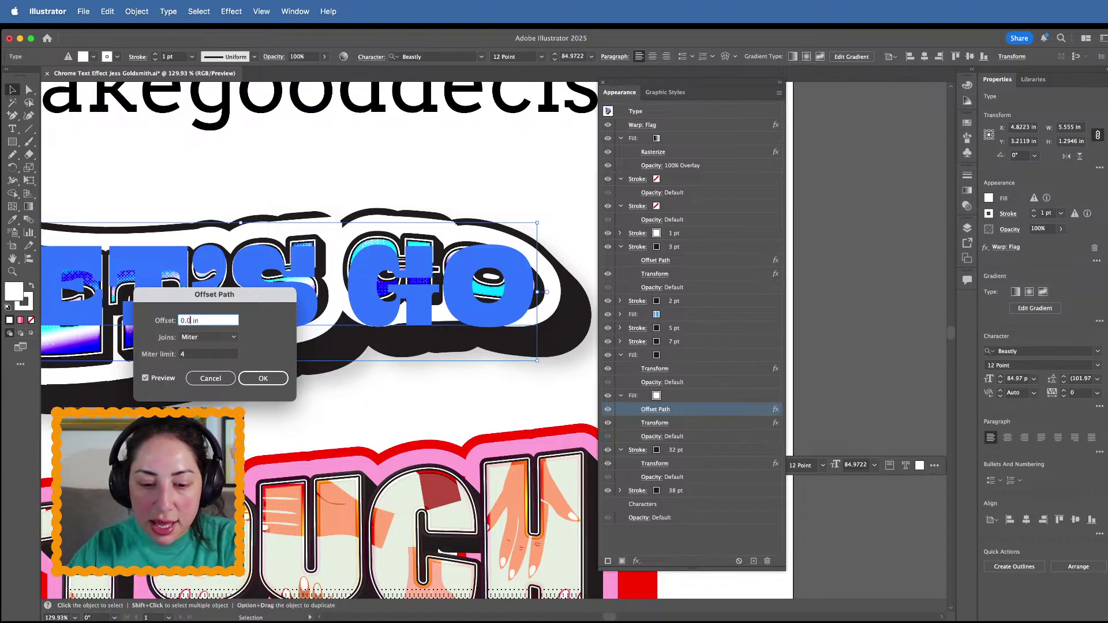
{"action": "type", "text": "6"}
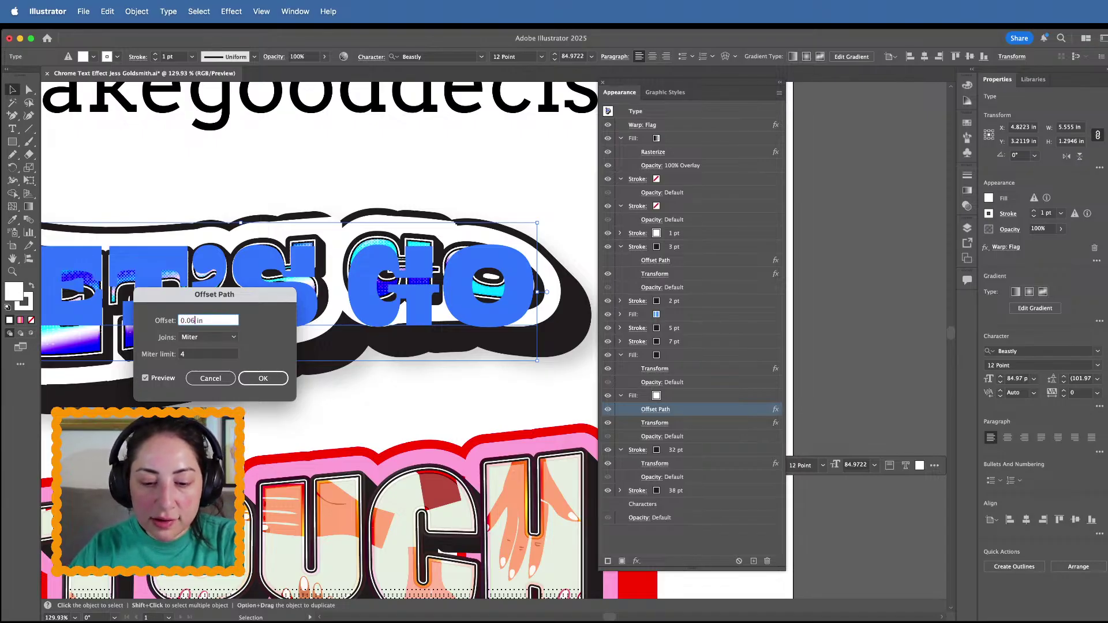
{"action": "left_click", "coordinate": [207, 350]}
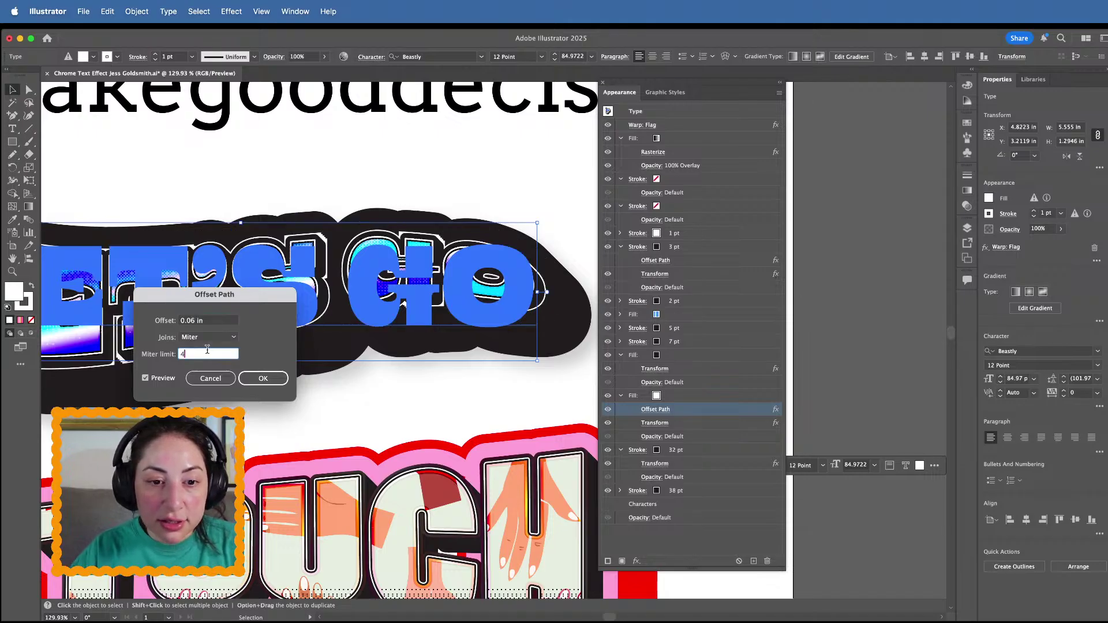
{"action": "left_click", "coordinate": [198, 321]}
{"action": "key", "text": "BackSpace"}
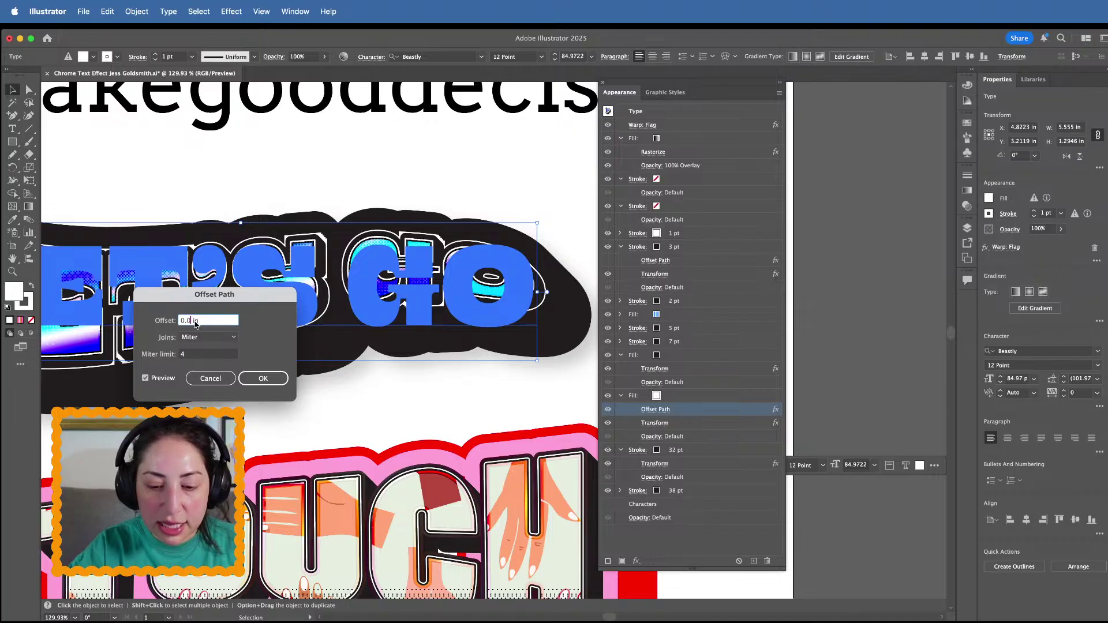
{"action": "type", "text": "8"}
{"action": "left_click", "coordinate": [211, 354]}
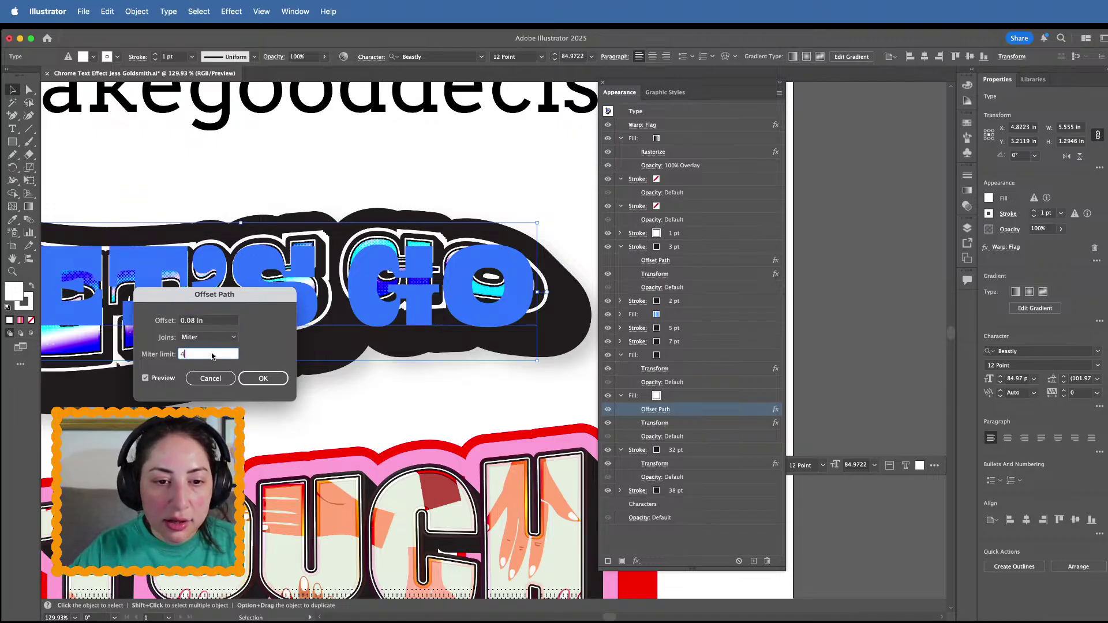
{"action": "left_click", "coordinate": [263, 378]}
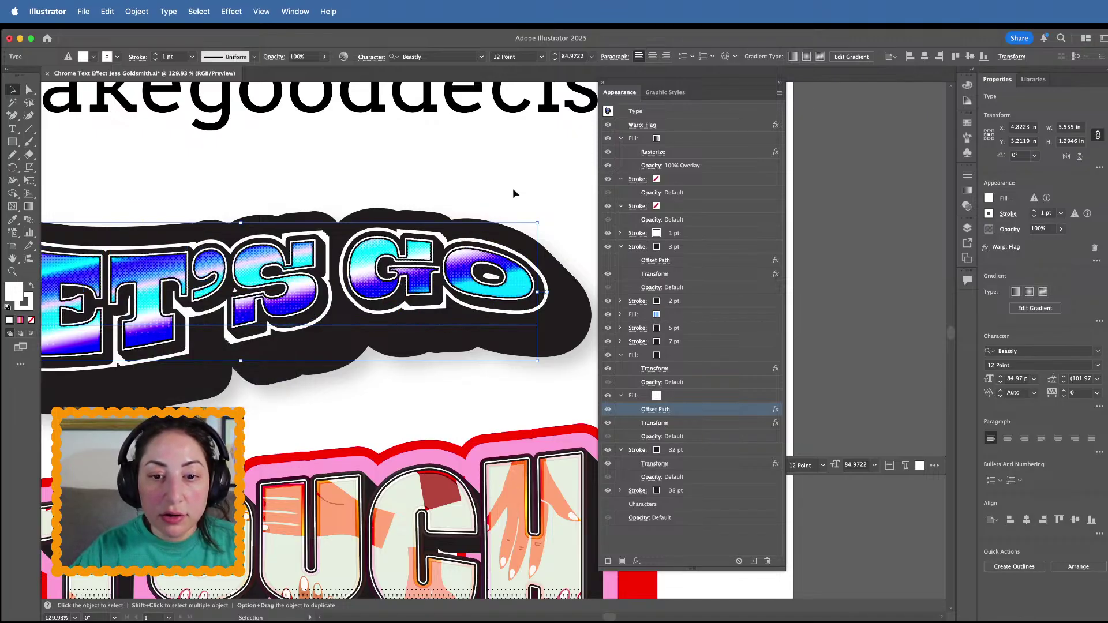
{"action": "left_click", "coordinate": [513, 189]}
{"action": "scroll", "coordinate": [514, 192], "scroll_direction": "down", "scroll_amount": 5}
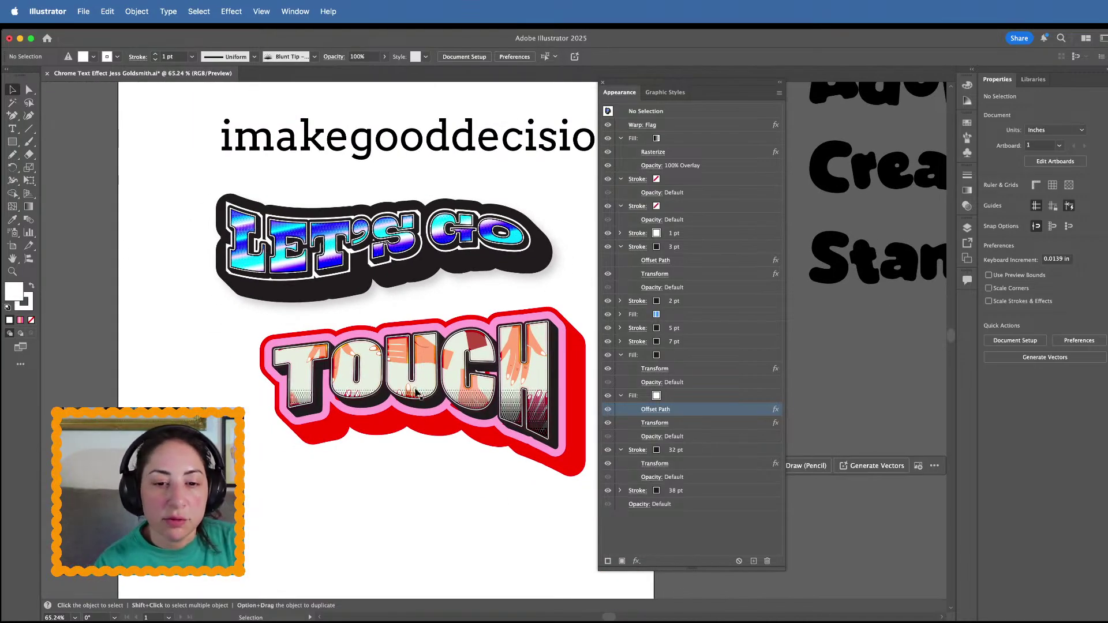
Replace the LET'S GO wording with "HOORAY!" and finish editing the text
{"action": "scroll", "coordinate": [404, 243], "scroll_direction": "up", "scroll_amount": 3}
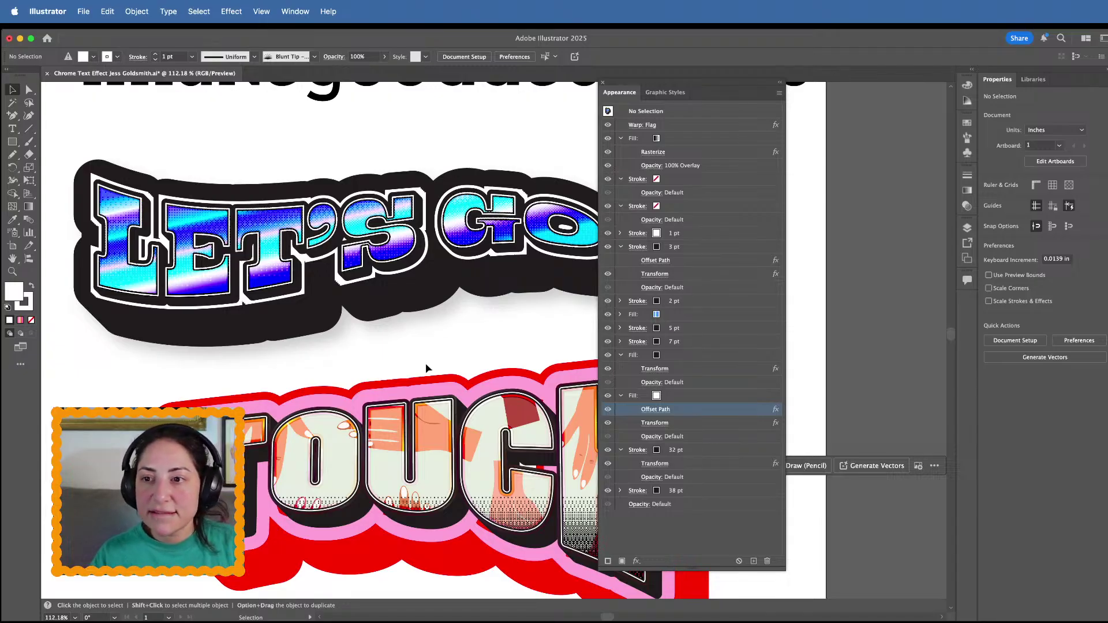
{"action": "scroll", "coordinate": [426, 368], "scroll_direction": "down", "scroll_amount": 2}
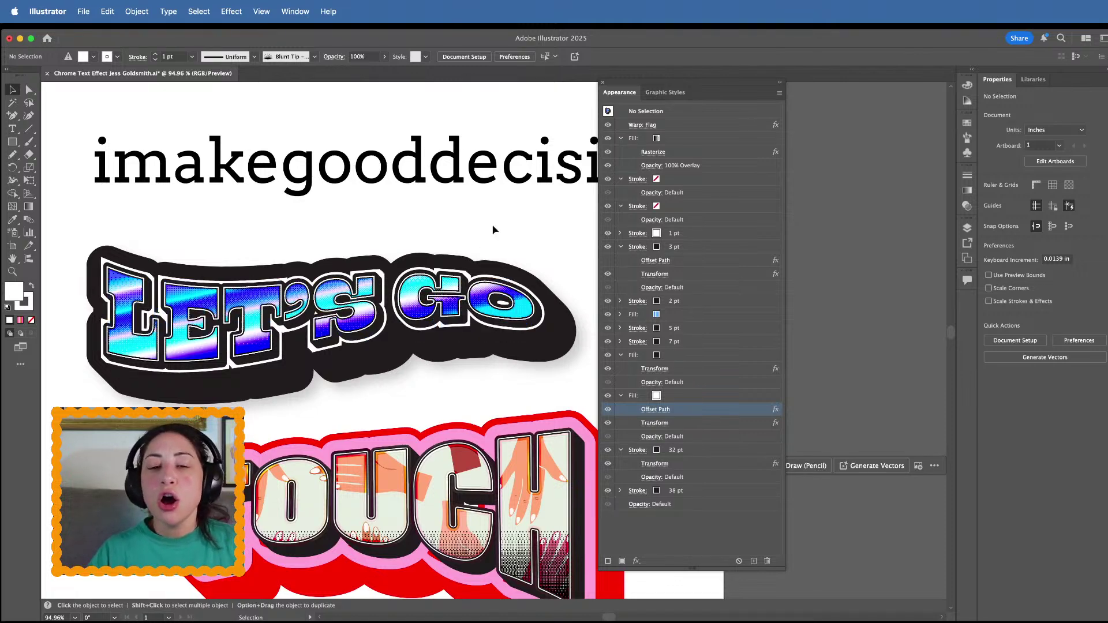
{"action": "left_click", "coordinate": [448, 296]}
{"action": "triple_click", "coordinate": [448, 292]}
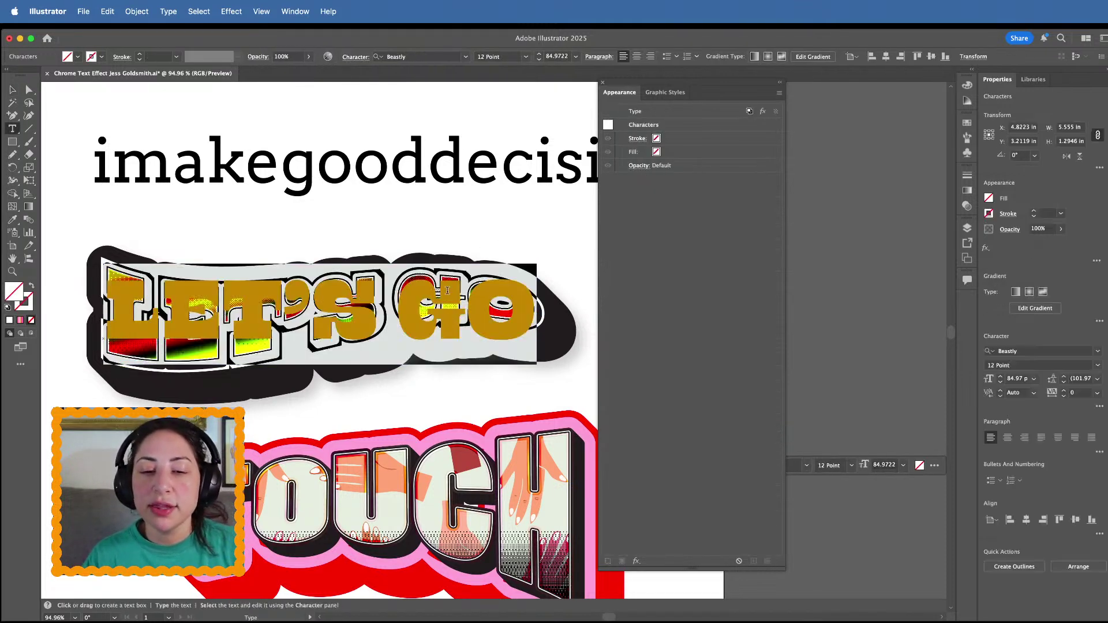
{"action": "type", "text": "HOORE"}
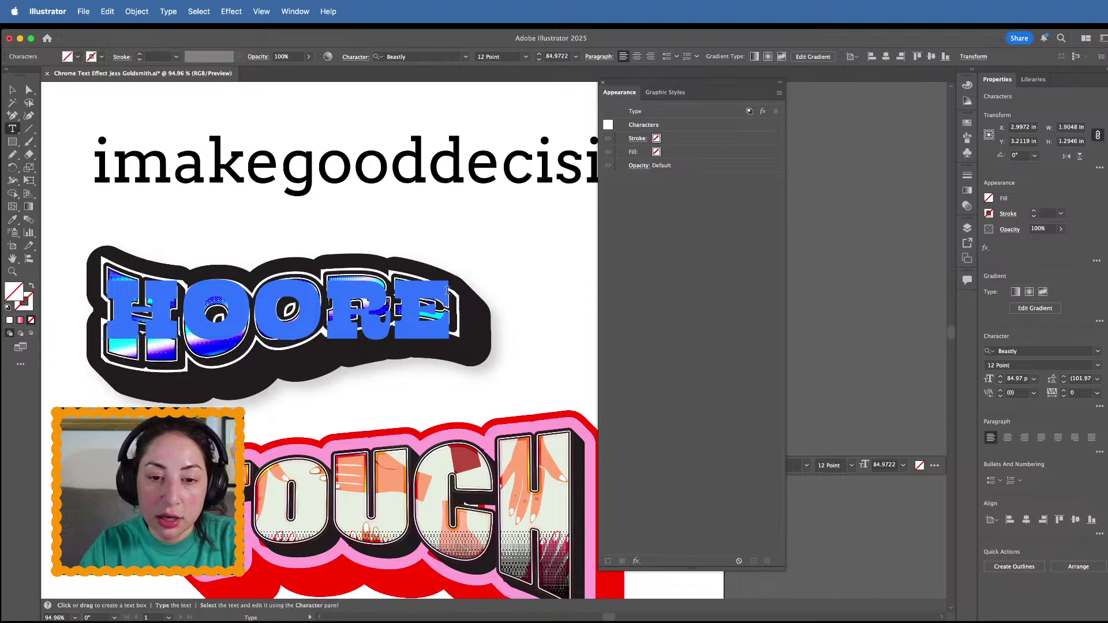
{"action": "type", "text": "Y!"}
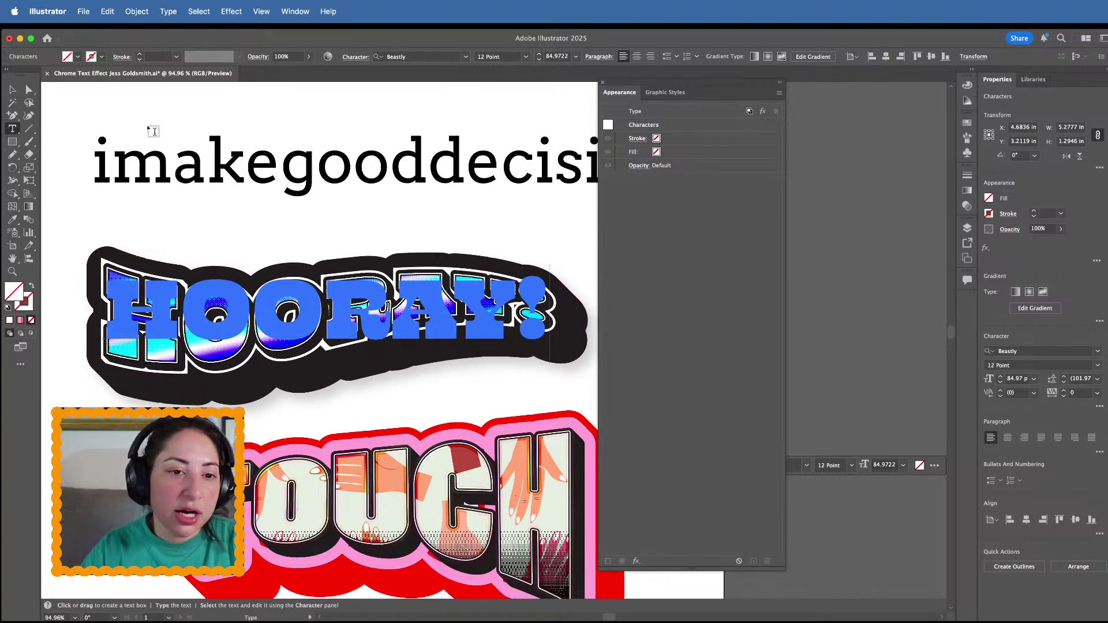
{"action": "key", "text": "Escape"}
{"action": "left_click", "coordinate": [256, 188]}
Recolor the HOORAY! artwork by rotating the linked color handles on the color wheel to reds, pinks and magentas
{"action": "scroll", "coordinate": [256, 188], "scroll_direction": "down", "scroll_amount": 2}
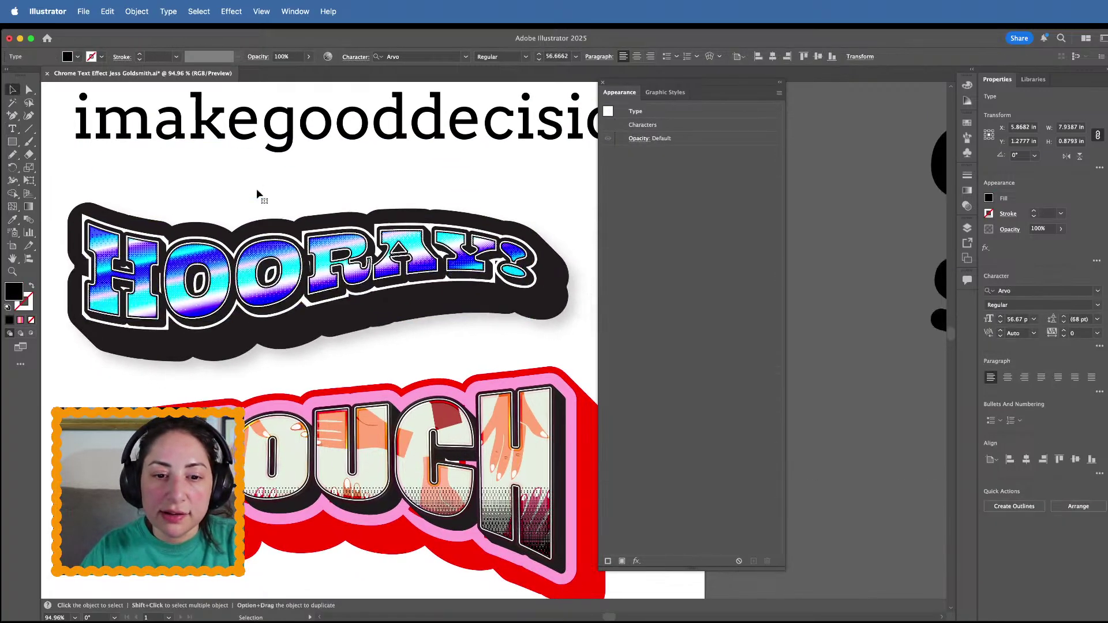
{"action": "left_click", "coordinate": [266, 268]}
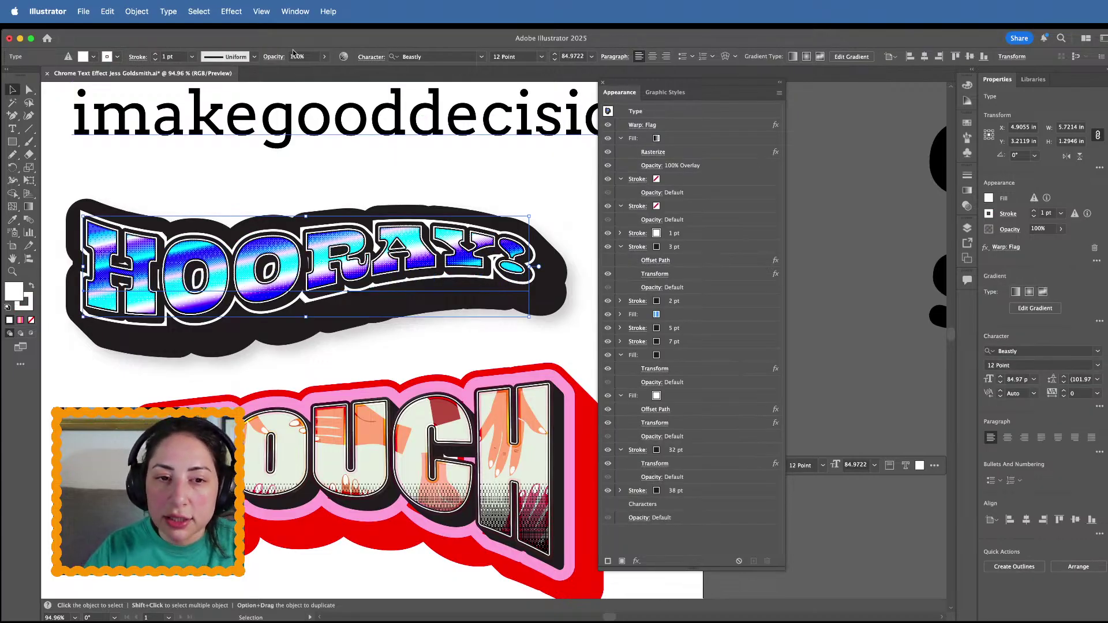
{"action": "left_click", "coordinate": [136, 11]}
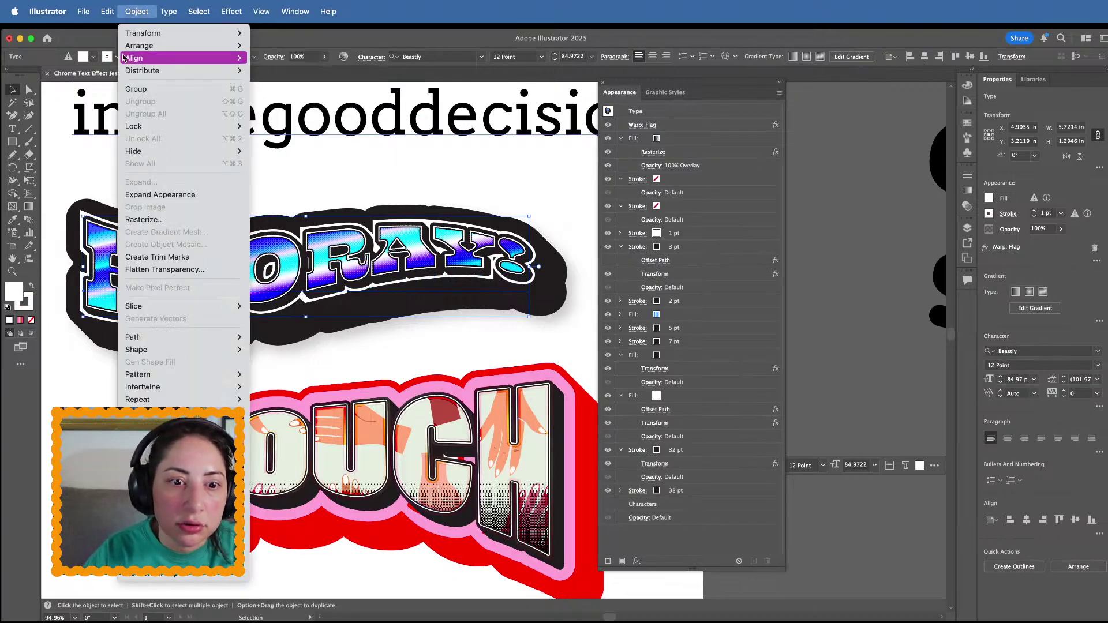
{"action": "mouse_move", "coordinate": [107, 11]}
{"action": "mouse_move", "coordinate": [148, 234]}
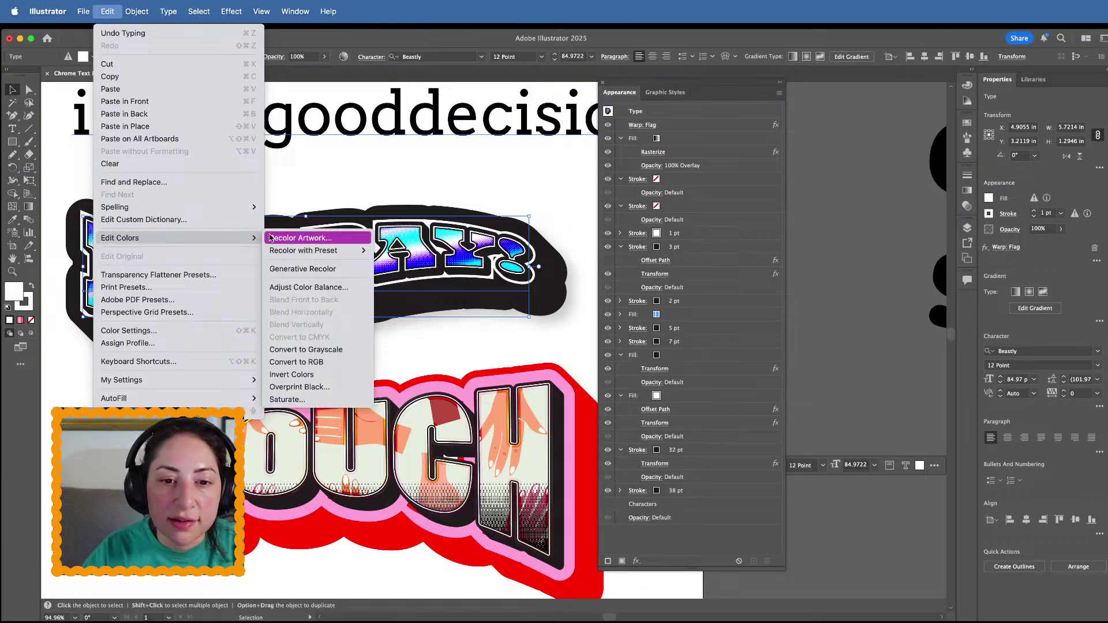
{"action": "left_click", "coordinate": [270, 237]}
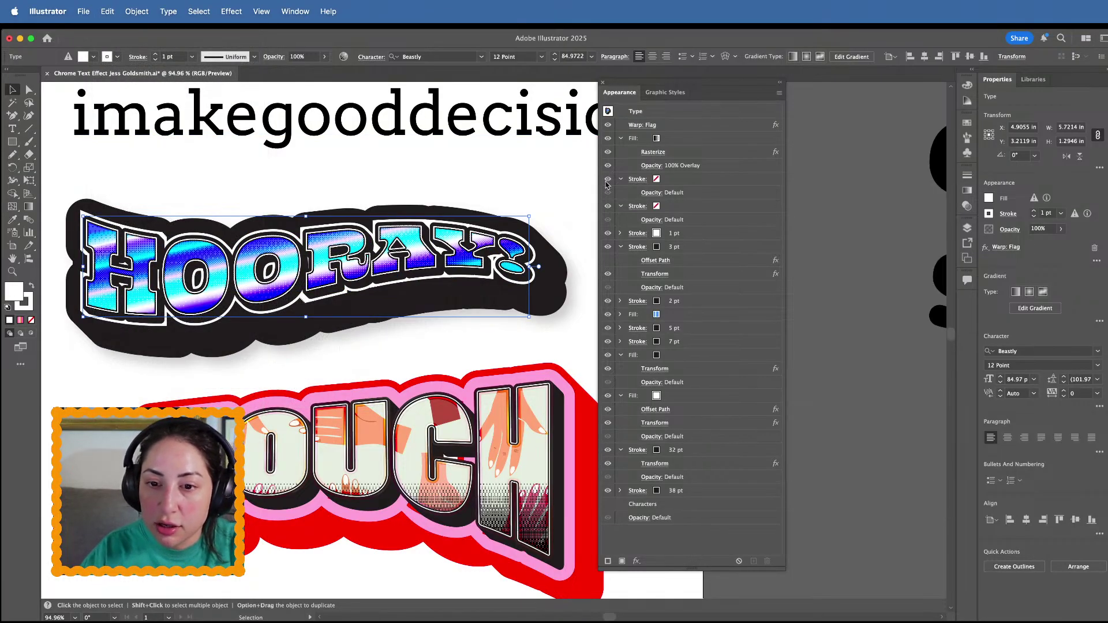
{"action": "left_click_drag", "start_coordinate": [643, 86], "coordinate": [738, 89]}
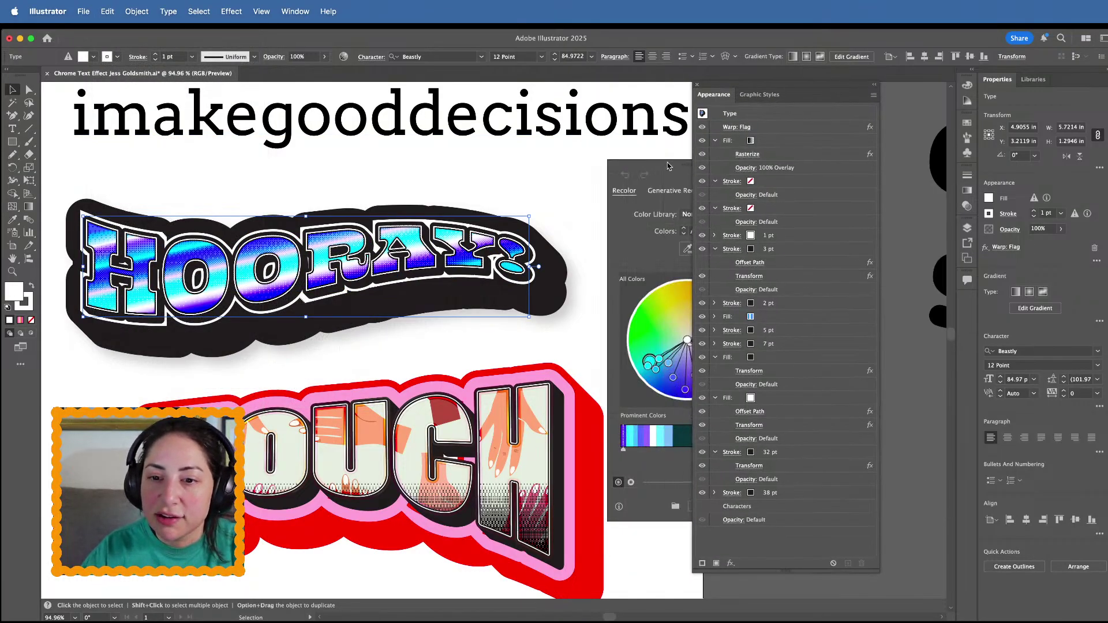
{"action": "left_click_drag", "start_coordinate": [667, 166], "coordinate": [591, 146]}
{"action": "left_click_drag", "start_coordinate": [608, 370], "coordinate": [664, 288]}
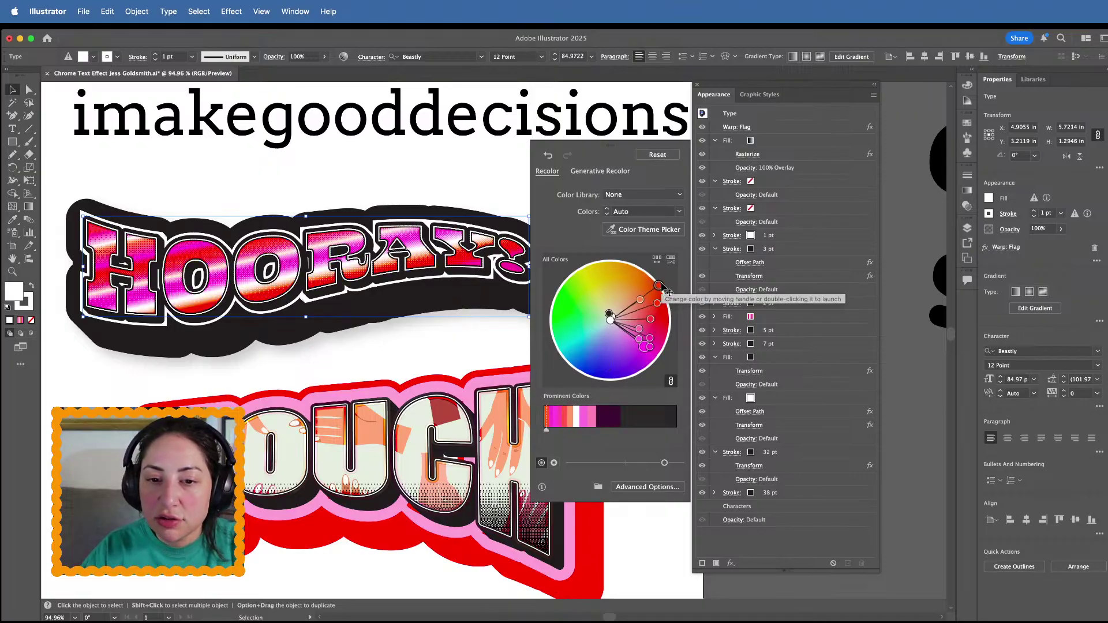
Try a Generative Recolor of the HOORAY! text with the prompt "SPARKLY NIGHT SKY"
{"action": "left_click", "coordinate": [619, 171]}
{"action": "left_click", "coordinate": [609, 207]}
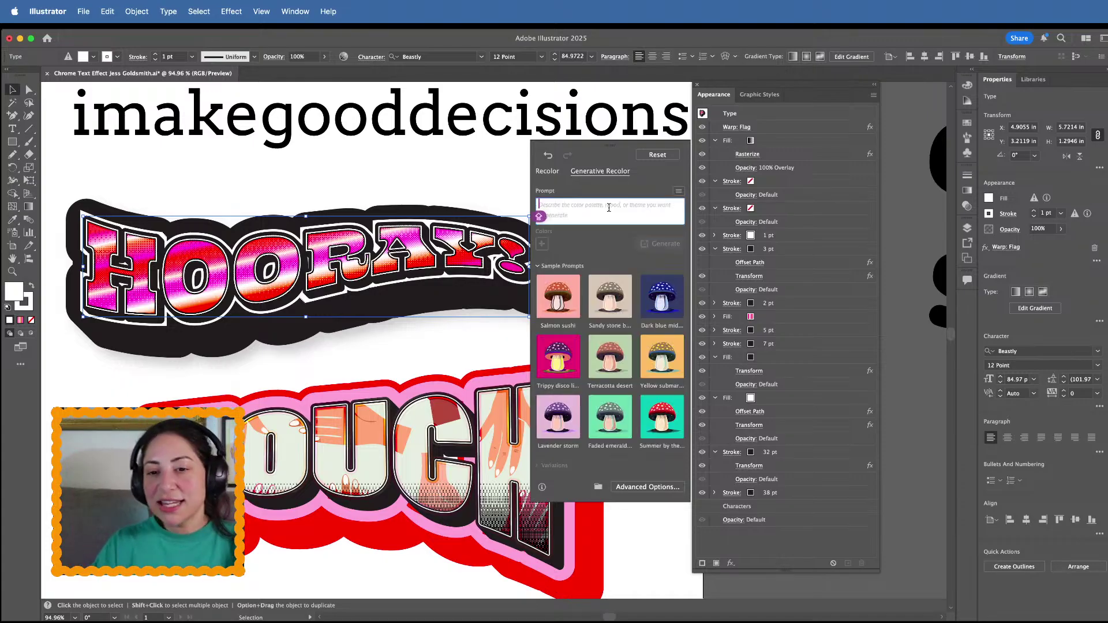
{"action": "type", "text": "SPARKLU"}
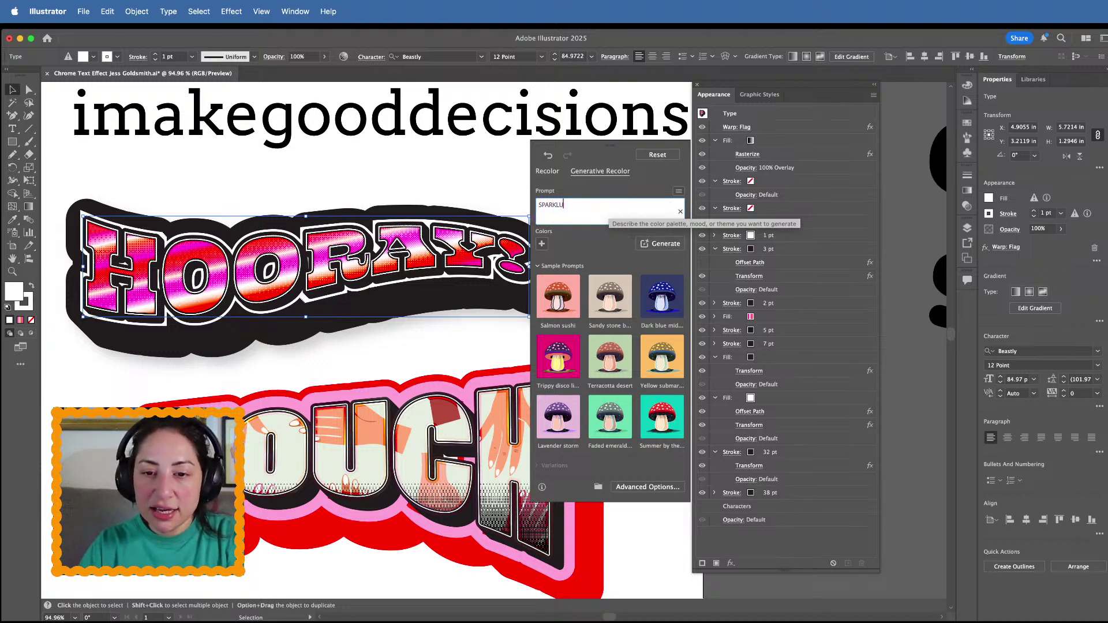
{"action": "key", "text": "BackSpace"}
{"action": "type", "text": "Y NIGHT SKY"}
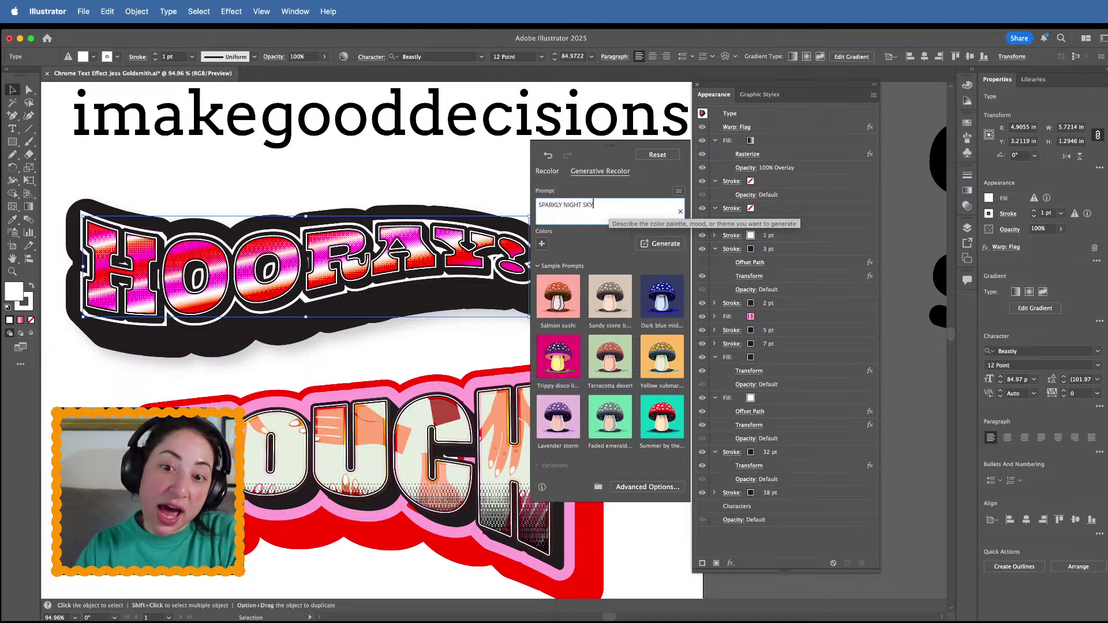
{"action": "key", "text": "Return"}
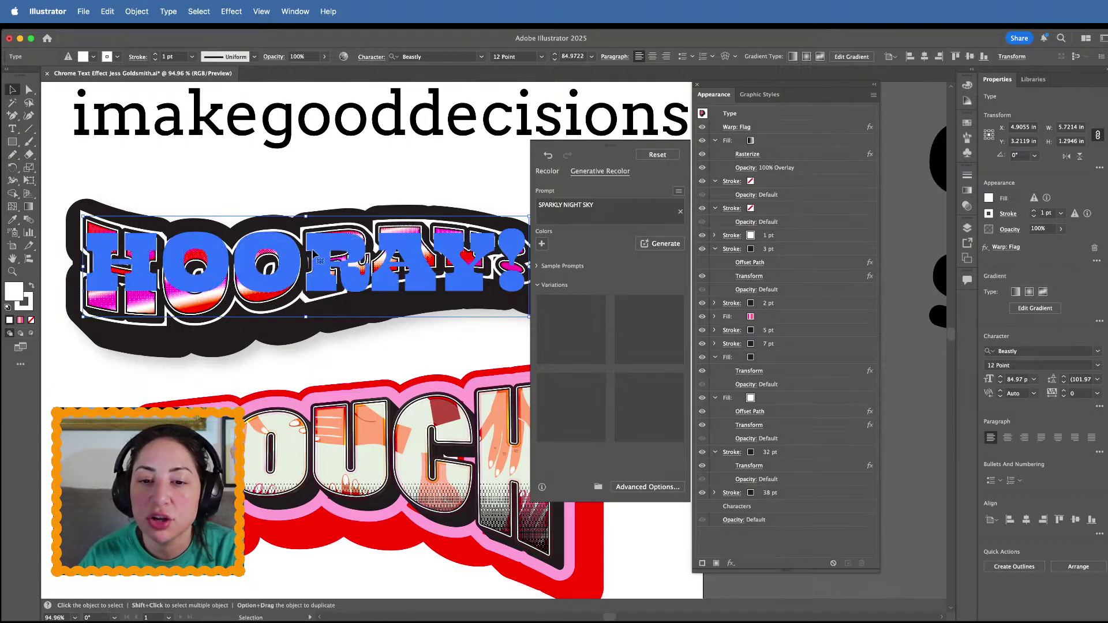
{"action": "left_click", "coordinate": [442, 276]}
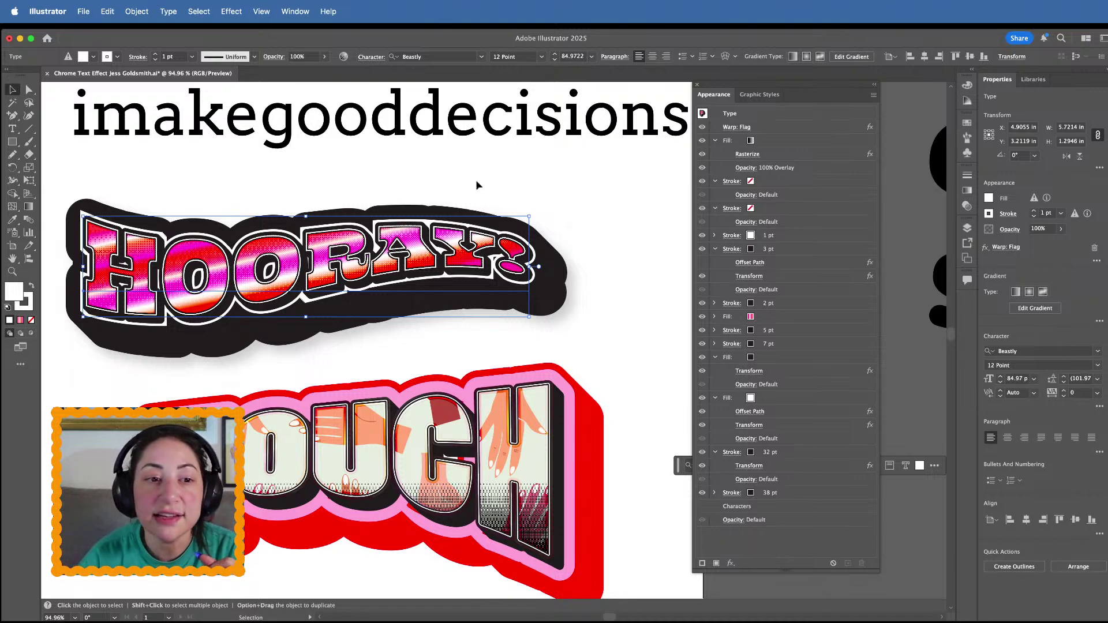
Draw a freehand Pencil path about 1.21 in wide and 1.06 in high just above the end of the HOORAY! text
{"action": "key", "text": "n"}
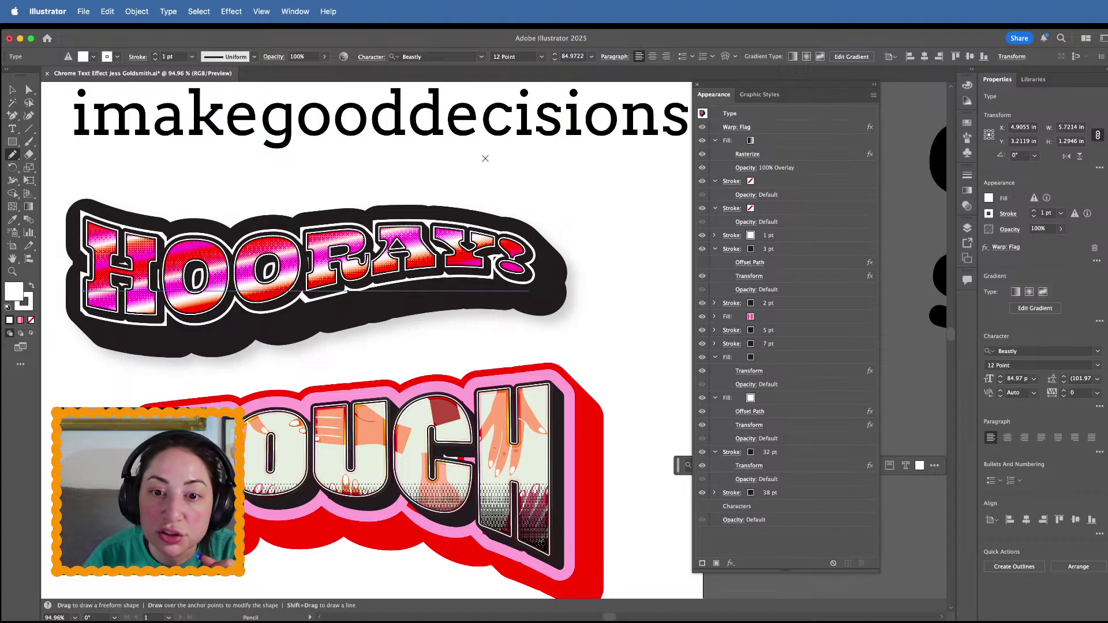
{"action": "mouse_move", "coordinate": [484, 165]}
{"action": "left_mouse_down"}
{"action": "mouse_move", "coordinate": [485, 141]}
{"action": "mouse_move", "coordinate": [530, 164]}
{"action": "mouse_move", "coordinate": [564, 141]}
{"action": "mouse_move", "coordinate": [511, 209]}
{"action": "mouse_move", "coordinate": [470, 183]}
{"action": "left_mouse_up"}
{"action": "left_click", "coordinate": [14, 88]}
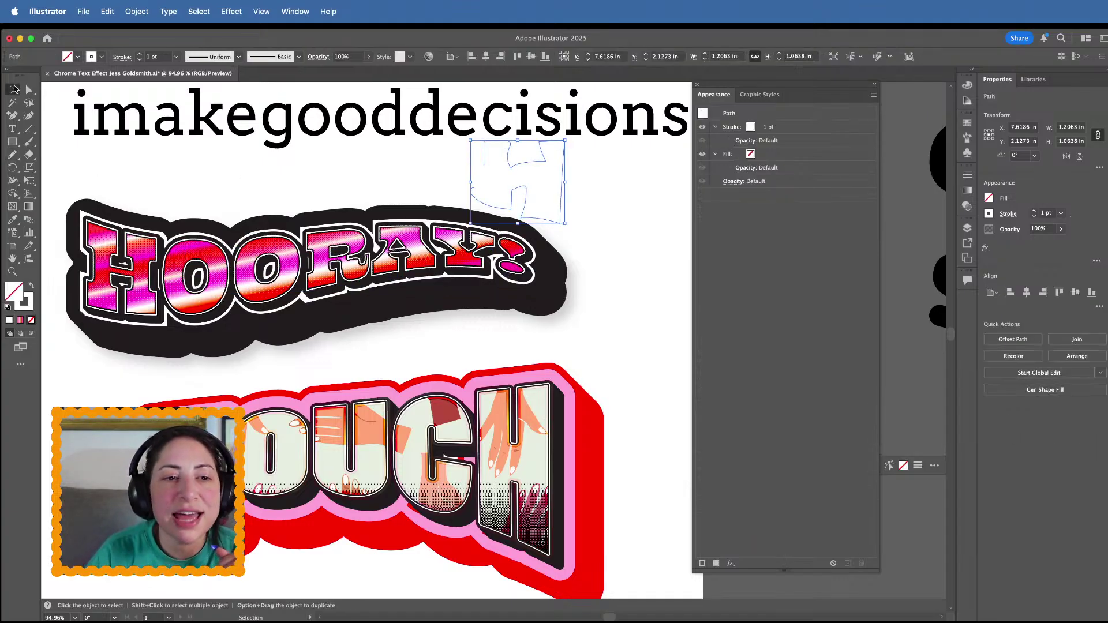
{"action": "left_click", "coordinate": [673, 185]}
Reposition the HOORAY! text between the imakegooddecisions line and the TOUCH lettering, at about X 4.06 in, Y 3.56 in
{"action": "scroll", "coordinate": [466, 359], "scroll_direction": "down", "scroll_amount": 3}
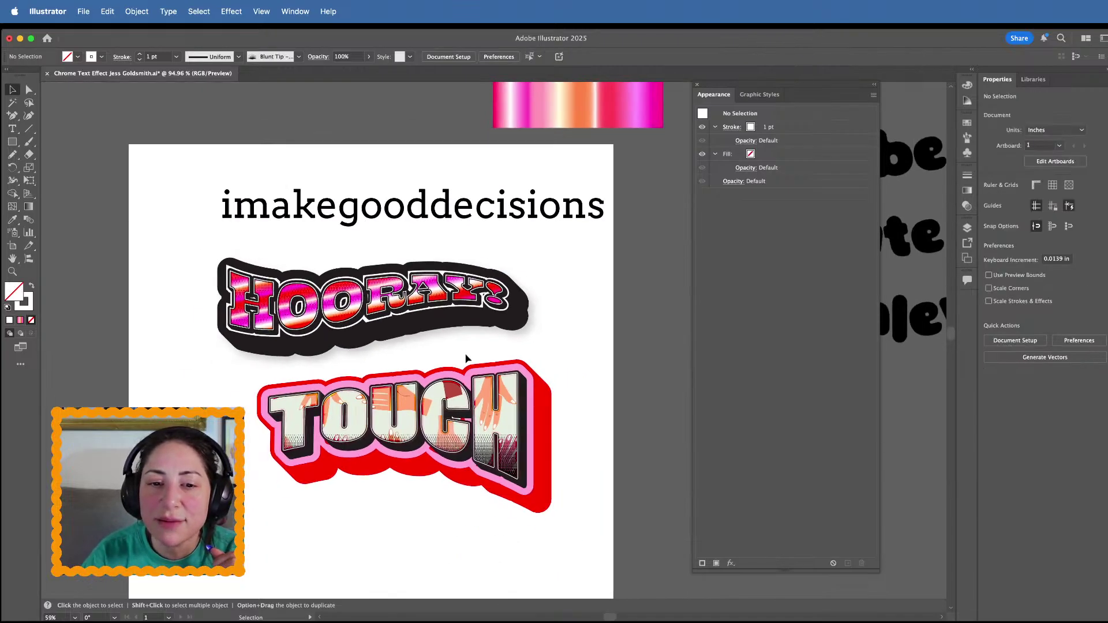
{"action": "left_click_drag", "start_coordinate": [445, 302], "coordinate": [312, 134]}
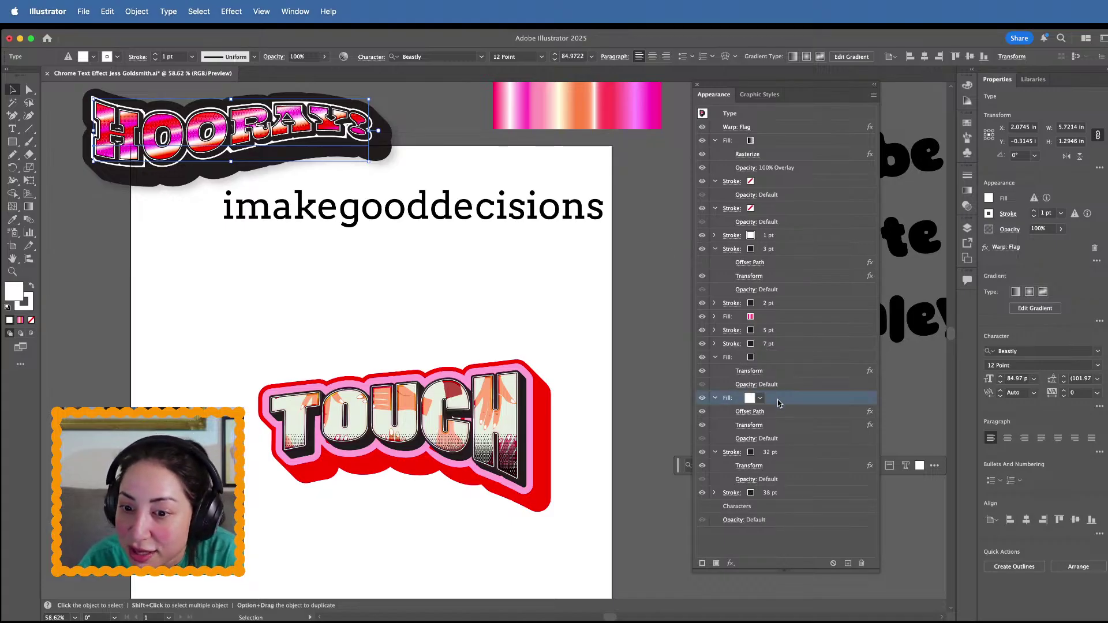
{"action": "left_click_drag", "start_coordinate": [294, 139], "coordinate": [391, 324]}
{"action": "scroll", "coordinate": [390, 325], "scroll_direction": "up", "scroll_amount": 5}
{"action": "scroll", "coordinate": [523, 312], "scroll_direction": "up", "scroll_amount": 3}
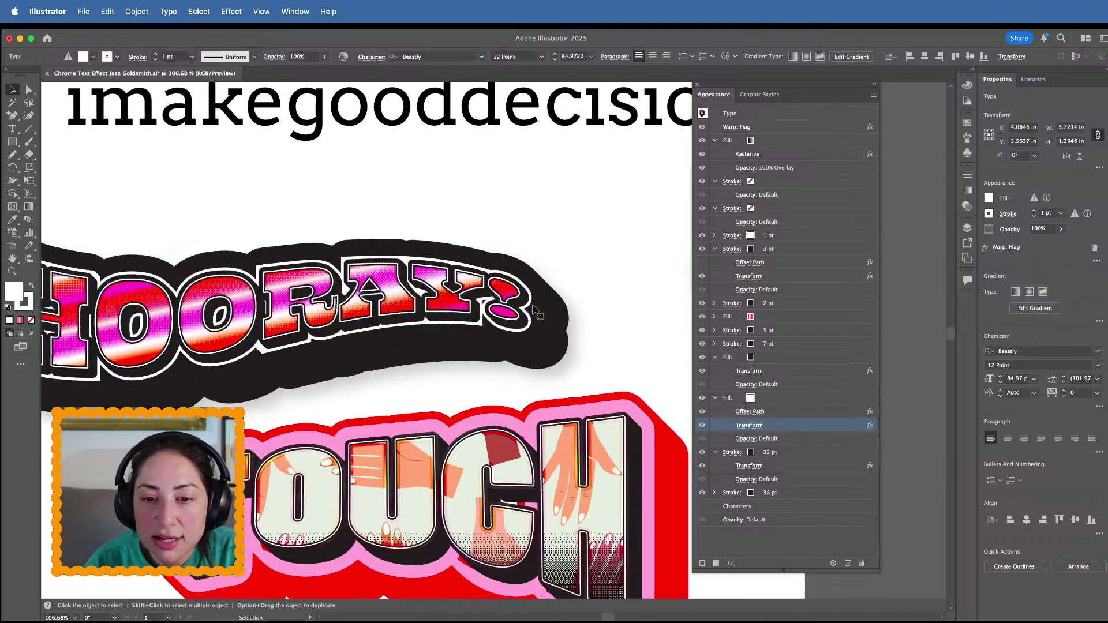
{"action": "scroll", "coordinate": [518, 314], "scroll_direction": "down", "scroll_amount": 4}
{"action": "left_click", "coordinate": [640, 225]}
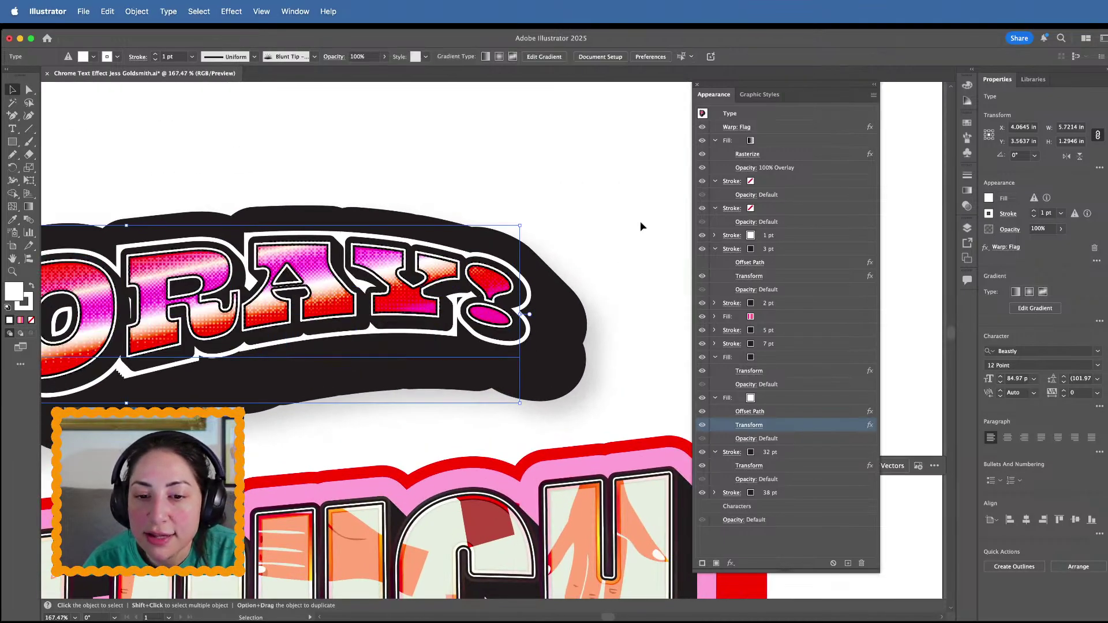
{"action": "scroll", "coordinate": [642, 227], "scroll_direction": "up", "scroll_amount": 1}
{"action": "scroll", "coordinate": [641, 226], "scroll_direction": "down", "scroll_amount": 2}
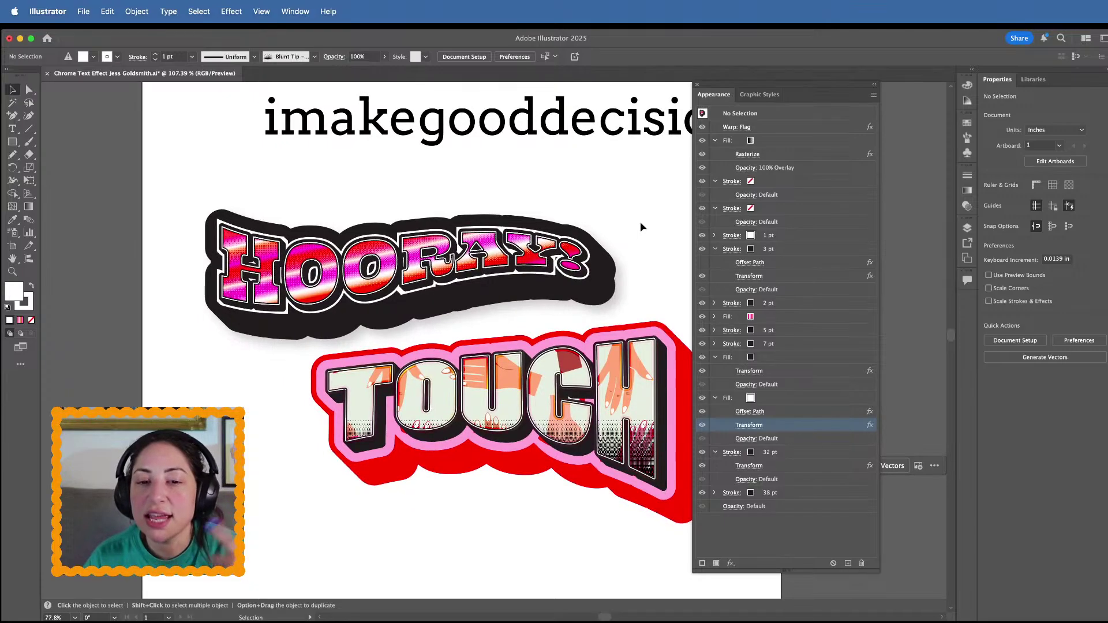
Reduce the bottommost stroke of the HOORAY! text's appearance to 19 pt
{"action": "left_click", "coordinate": [613, 266]}
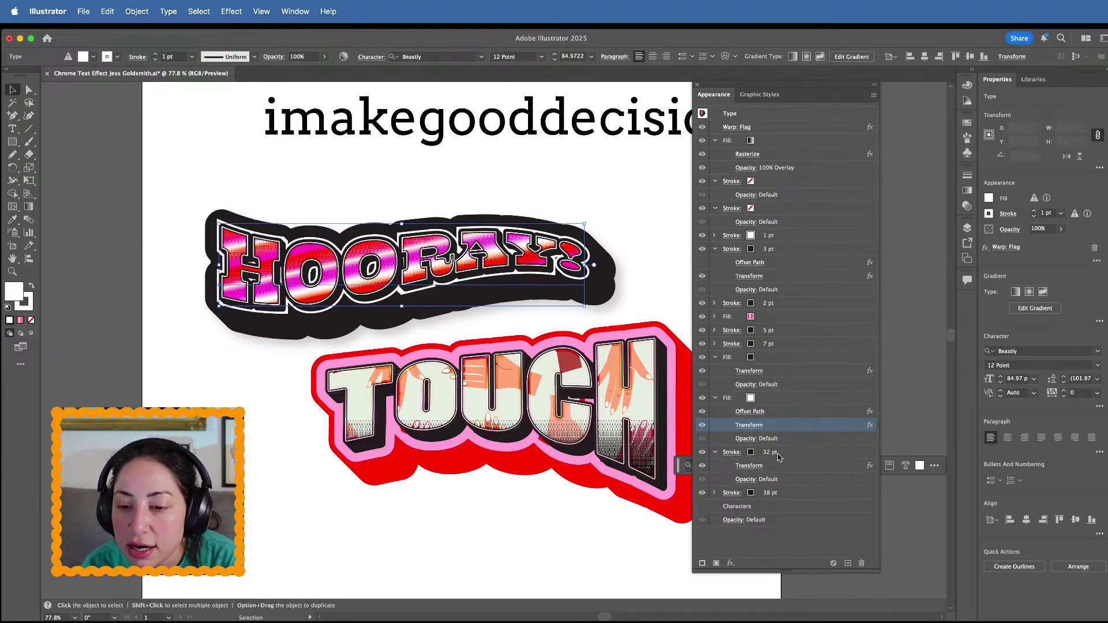
{"action": "left_click", "coordinate": [785, 494]}
{"action": "left_click", "coordinate": [773, 497]}
{"action": "left_click", "coordinate": [773, 496]}
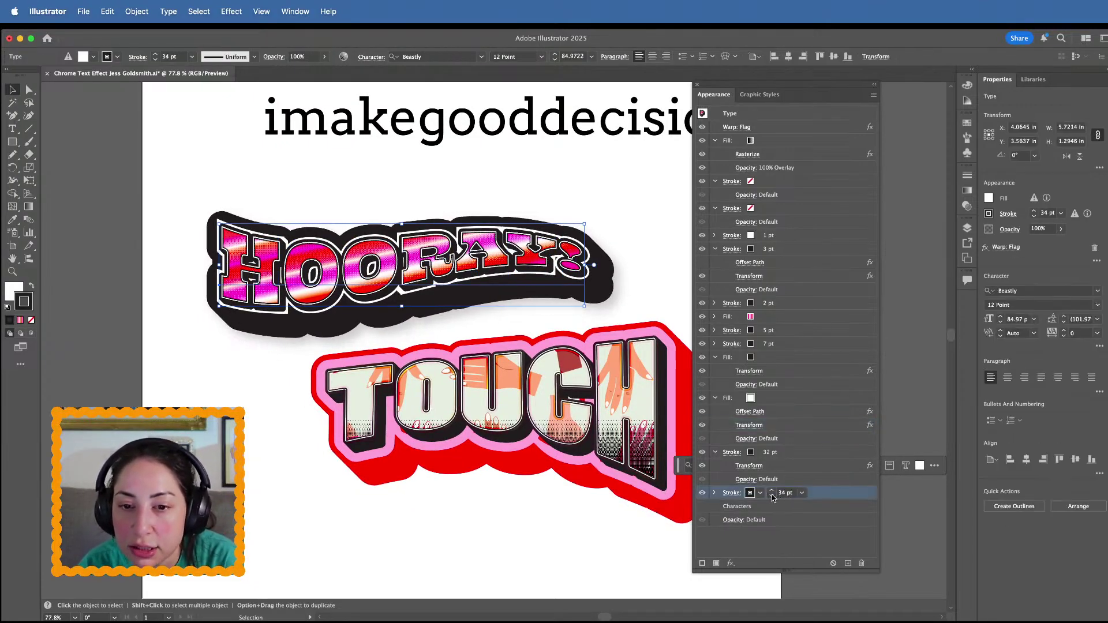
{"action": "left_click", "coordinate": [773, 497]}
{"action": "left_click", "coordinate": [772, 497]}
{"action": "left_click", "coordinate": [773, 496]}
{"action": "left_click", "coordinate": [773, 497]}
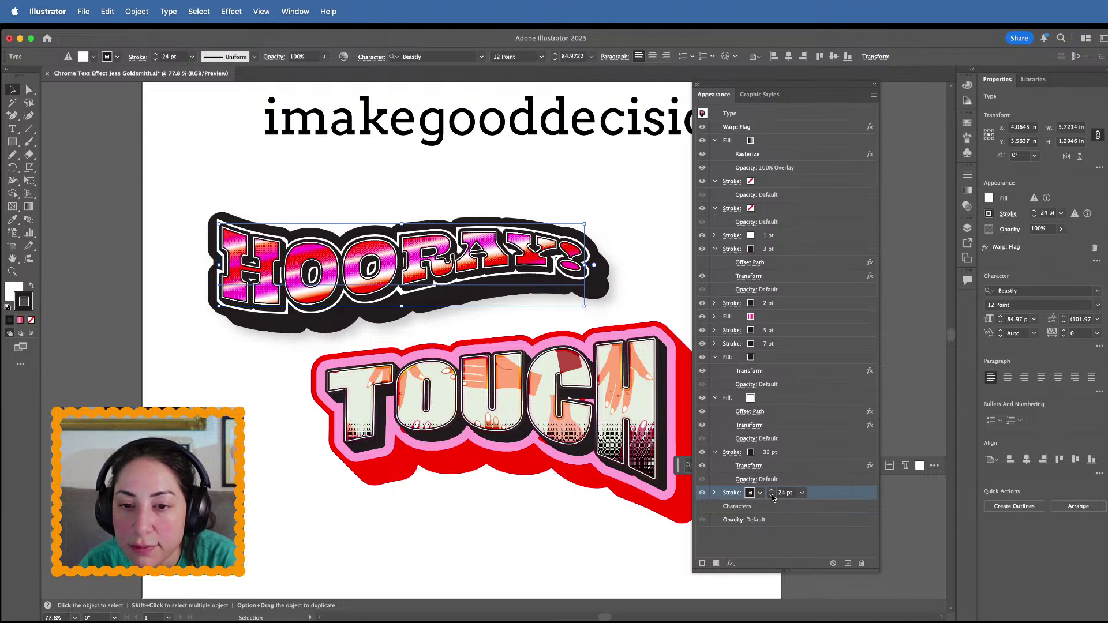
{"action": "left_click", "coordinate": [773, 497]}
Reduce the HOORAY! text's second-lowest stroke, the one with a Transform effect, to 17 pt and deselect the text
{"action": "left_click", "coordinate": [770, 452]}
{"action": "left_click", "coordinate": [771, 456]}
{"action": "left_click", "coordinate": [771, 456]}
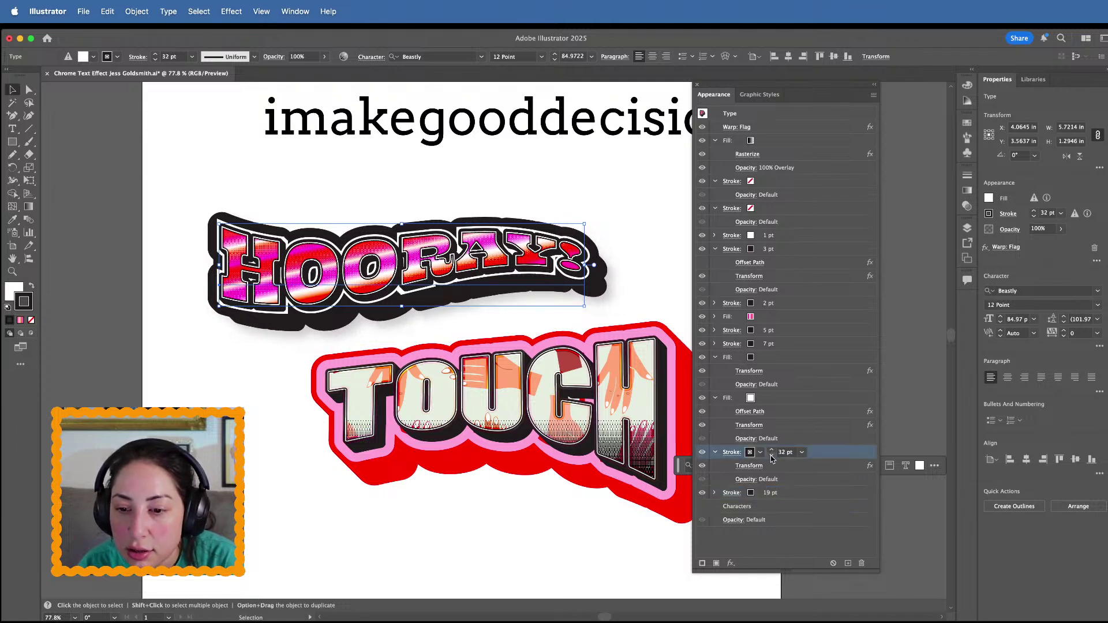
{"action": "left_click", "coordinate": [771, 456]}
{"action": "left_click", "coordinate": [772, 456]}
{"action": "left_click", "coordinate": [772, 456]}
{"action": "left_click", "coordinate": [771, 456]}
{"action": "left_click", "coordinate": [771, 456]}
{"action": "left_click", "coordinate": [771, 456]}
{"action": "left_click", "coordinate": [771, 456]}
{"action": "left_click", "coordinate": [772, 456]}
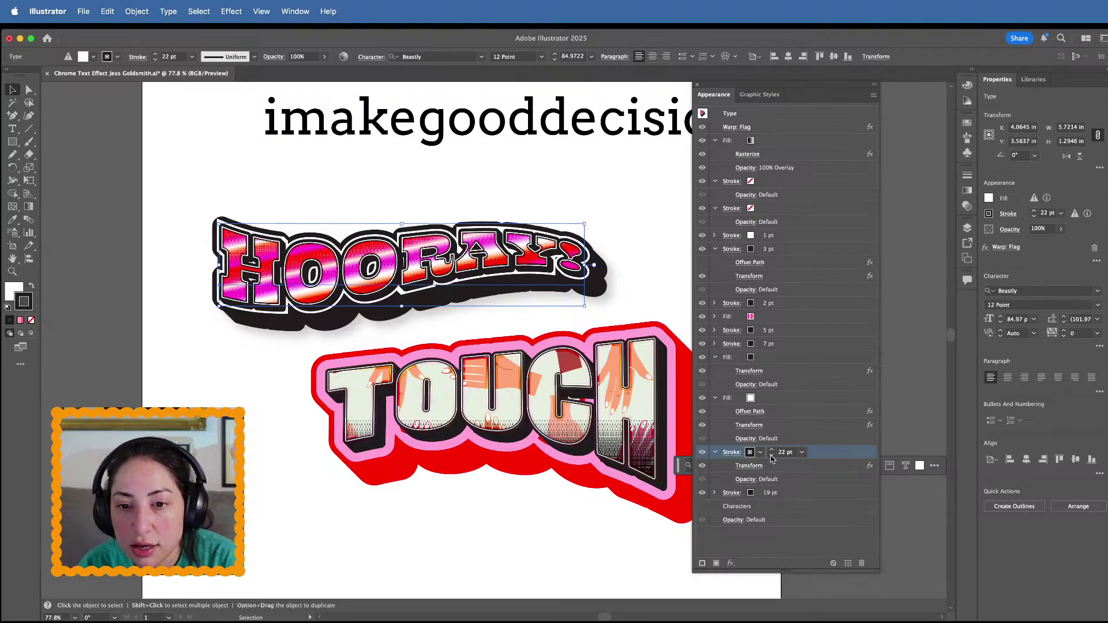
{"action": "left_click", "coordinate": [771, 456]}
{"action": "left_click", "coordinate": [771, 456]}
{"action": "left_click", "coordinate": [771, 456]}
{"action": "left_click", "coordinate": [618, 205]}
Clear the TOUCH lettering from the artboard and move the HOORAY! text down to about X 4.61 in, Y 4.76 in
{"action": "scroll", "coordinate": [617, 205], "scroll_direction": "down", "scroll_amount": 3}
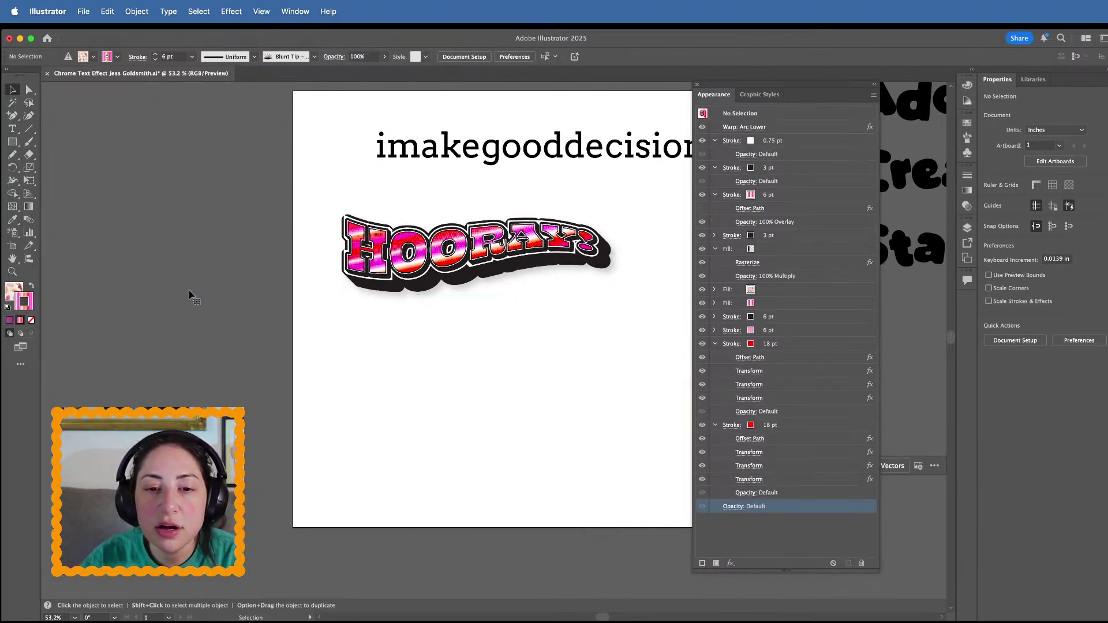
{"action": "left_click_drag", "start_coordinate": [487, 263], "coordinate": [511, 314]}
{"action": "scroll", "coordinate": [600, 312], "scroll_direction": "up", "scroll_amount": 5}
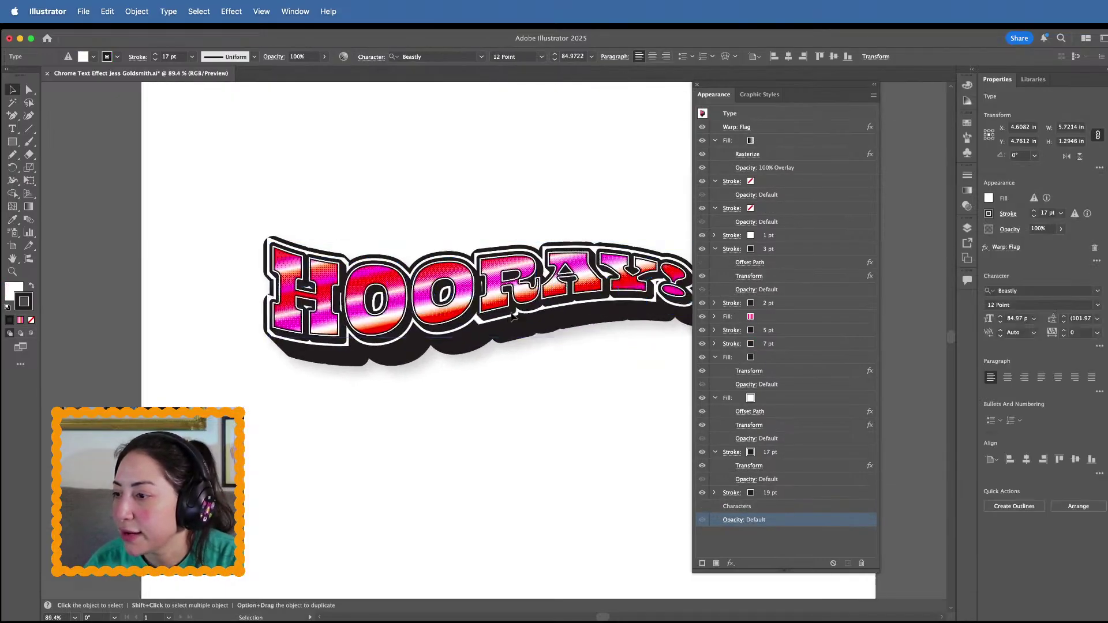
{"action": "left_click", "coordinate": [453, 443]}
{"action": "scroll", "coordinate": [454, 442], "scroll_direction": "up", "scroll_amount": 1}
{"action": "scroll", "coordinate": [453, 442], "scroll_direction": "right", "scroll_amount": 1}
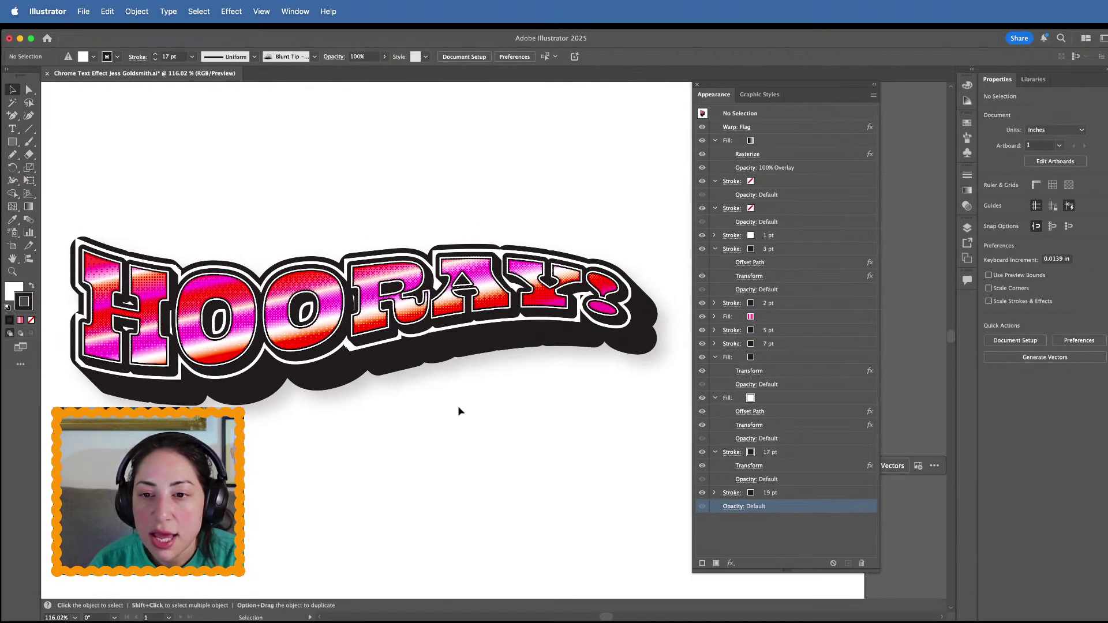
{"action": "left_click", "coordinate": [456, 308]}
{"action": "left_click", "coordinate": [731, 563]}
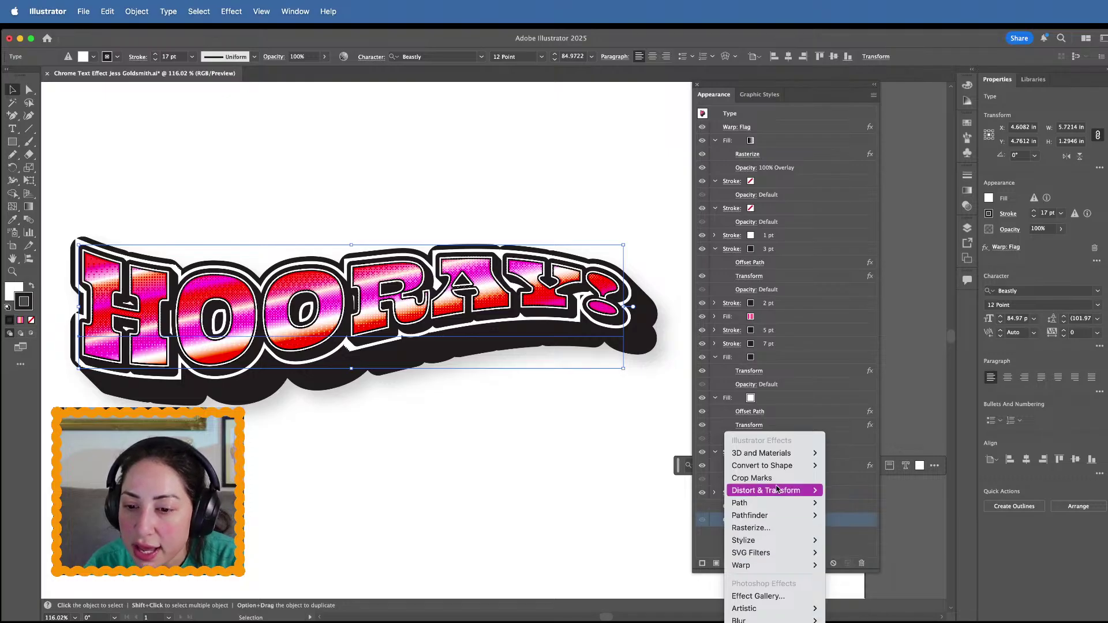
{"action": "mouse_move", "coordinate": [781, 459]}
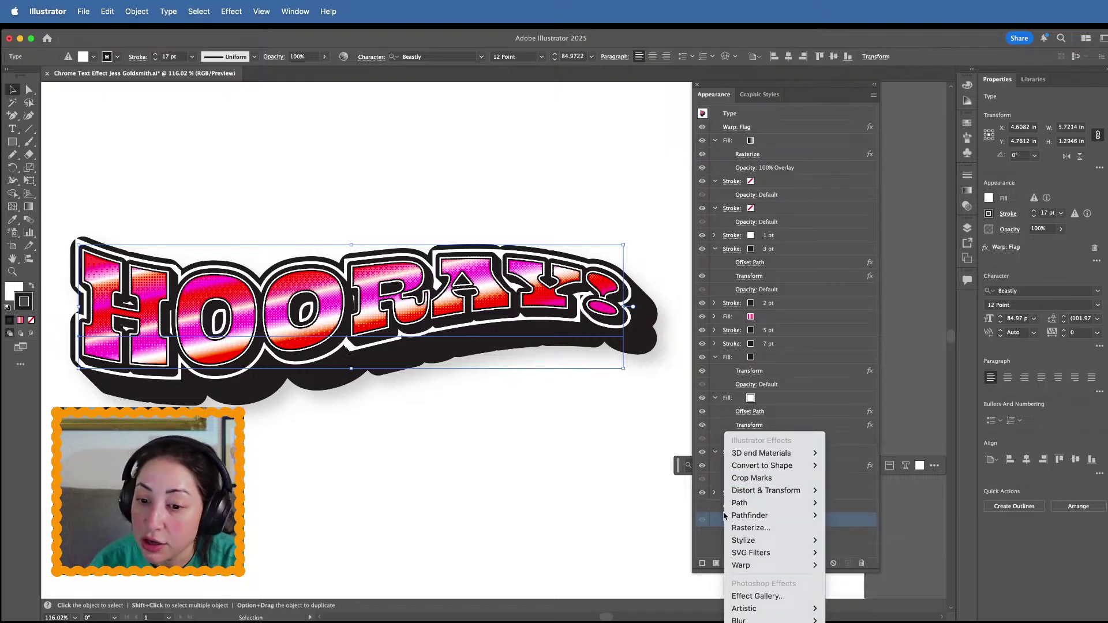
{"action": "left_click", "coordinate": [708, 554]}
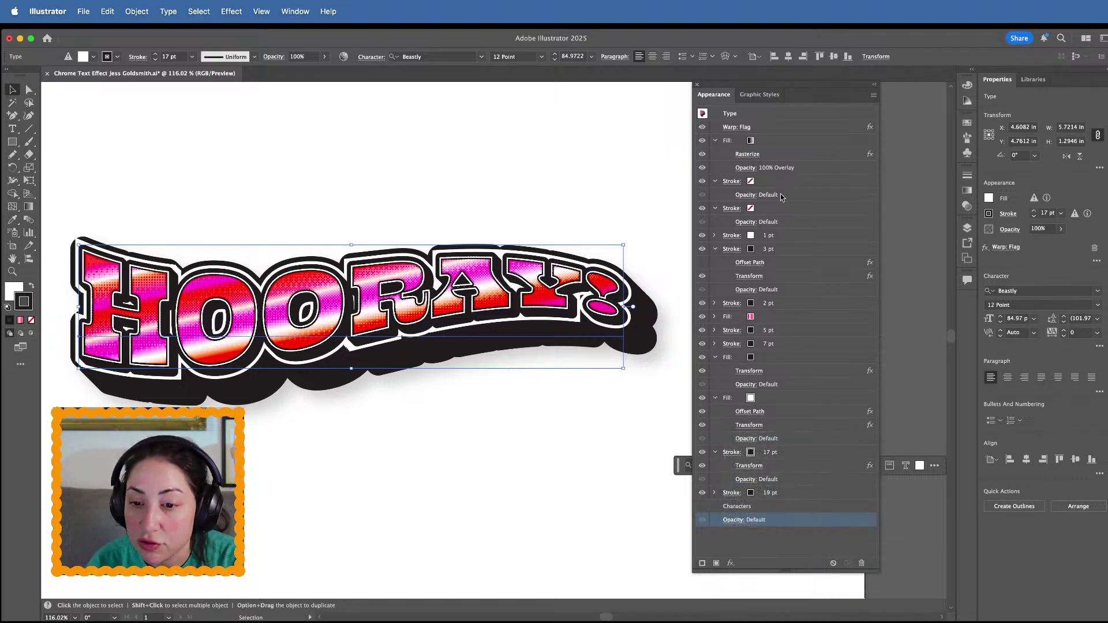
{"action": "left_click", "coordinate": [760, 113]}
{"action": "left_click", "coordinate": [730, 563]}
{"action": "mouse_move", "coordinate": [730, 564]}
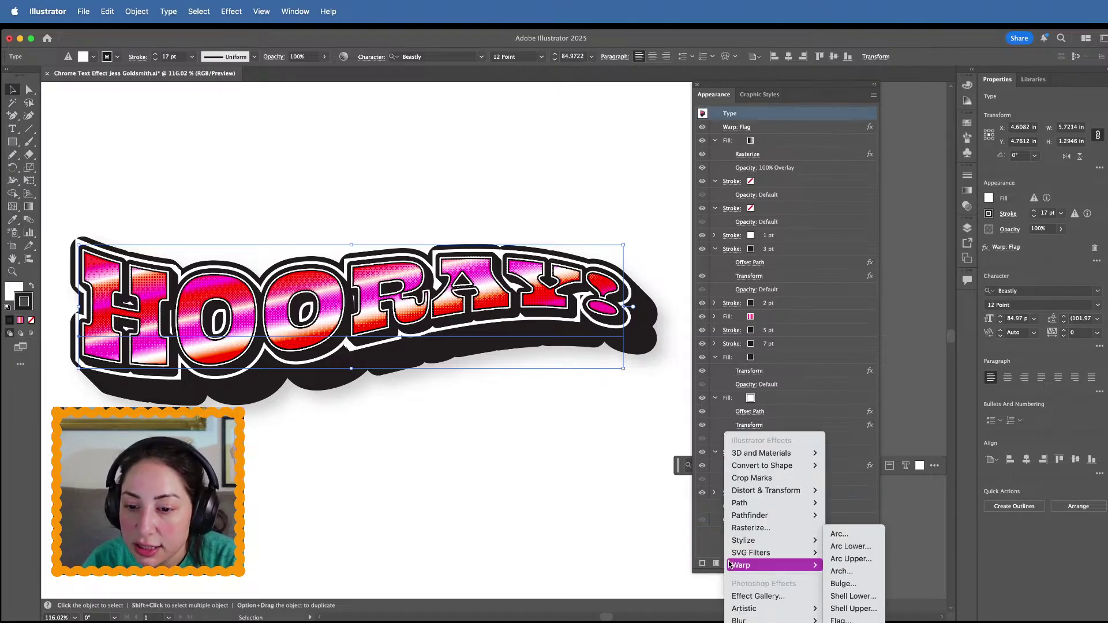
{"action": "mouse_move", "coordinate": [743, 539]}
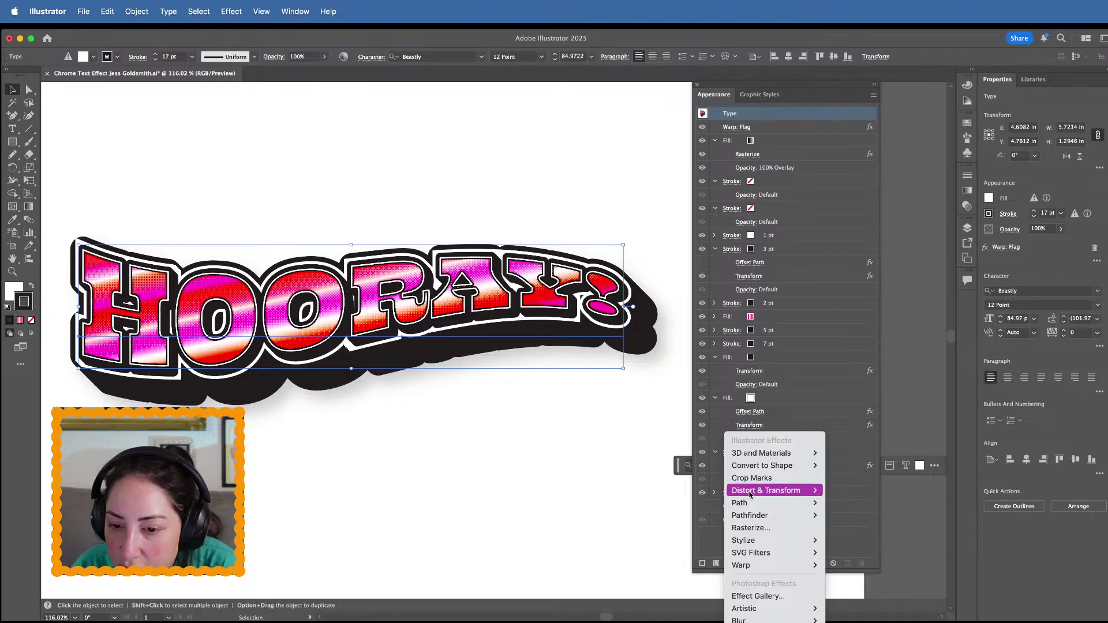
{"action": "mouse_move", "coordinate": [796, 465]}
{"action": "left_click", "coordinate": [844, 466]}
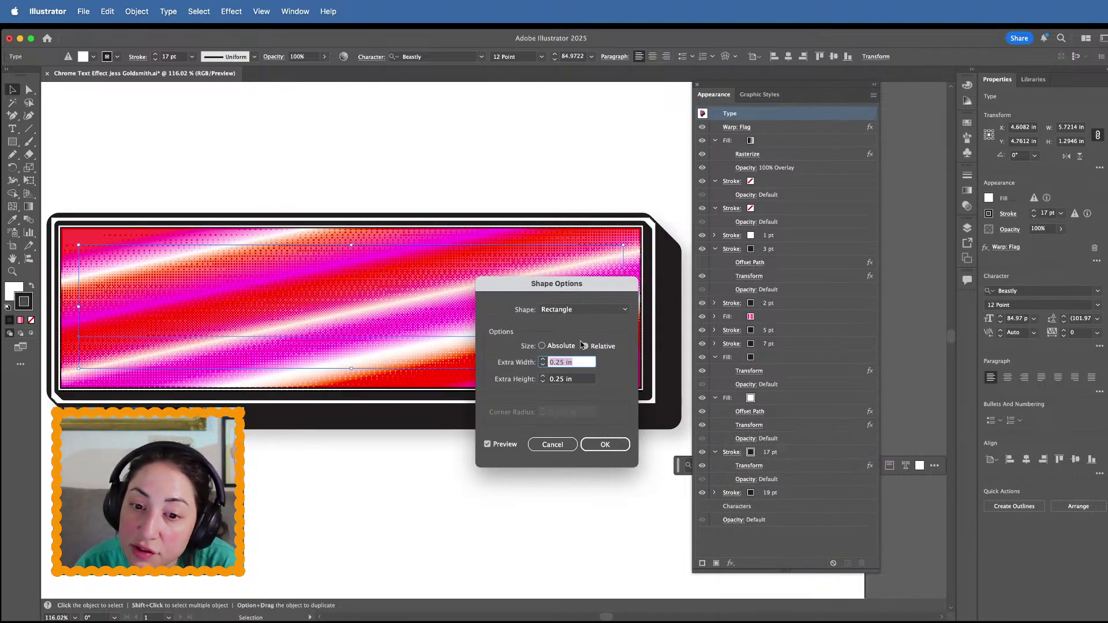
{"action": "left_click", "coordinate": [551, 445]}
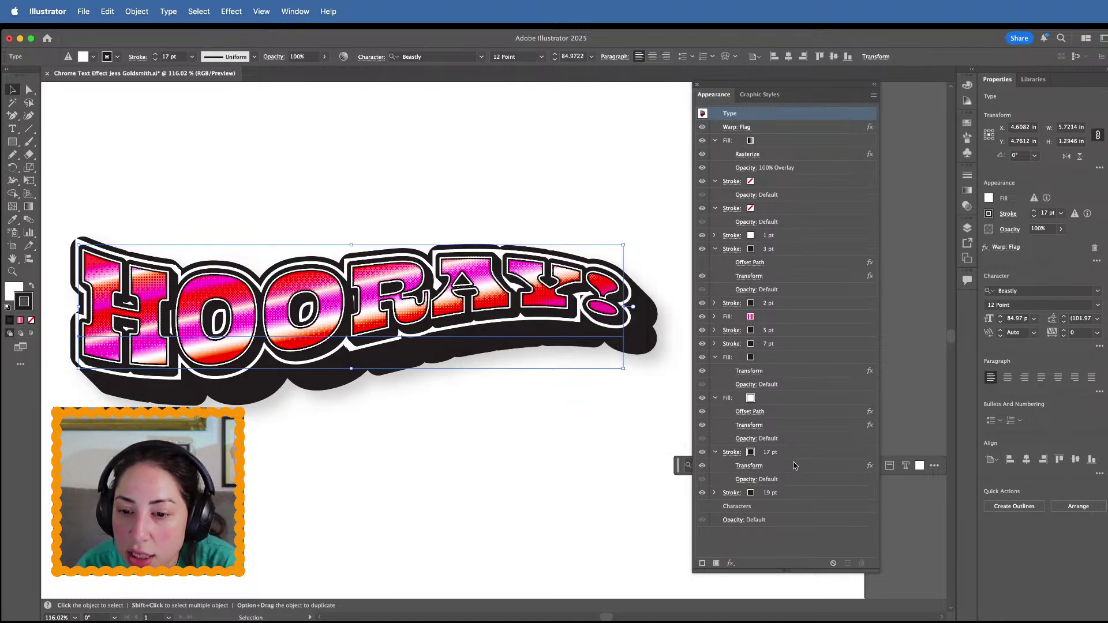
{"action": "left_click", "coordinate": [798, 497]}
{"action": "left_click", "coordinate": [799, 506]}
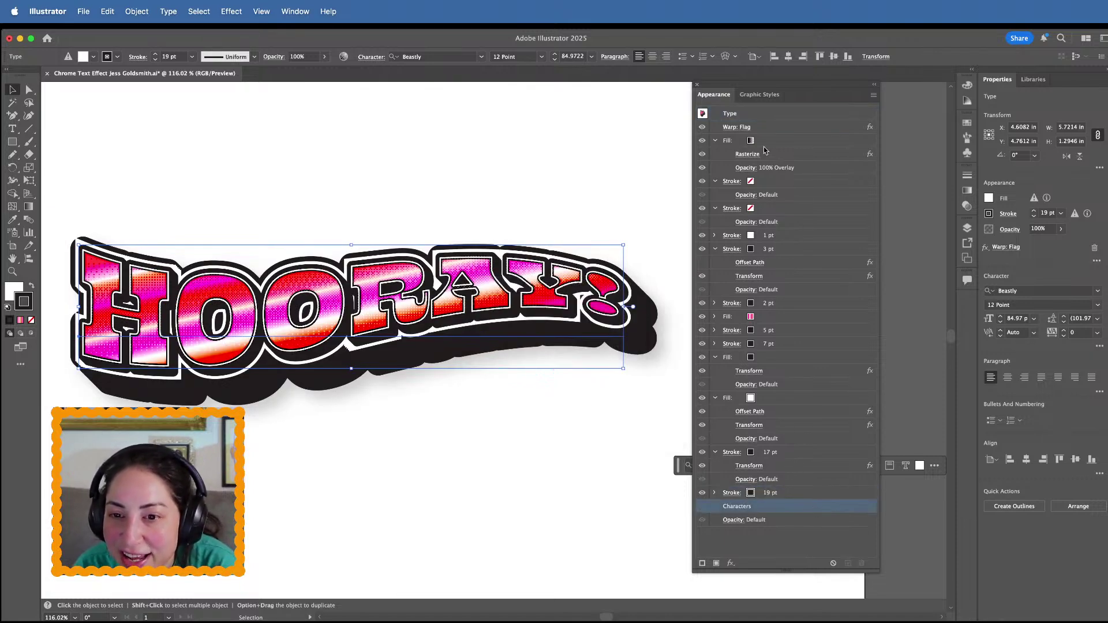
{"action": "left_click", "coordinate": [760, 113]}
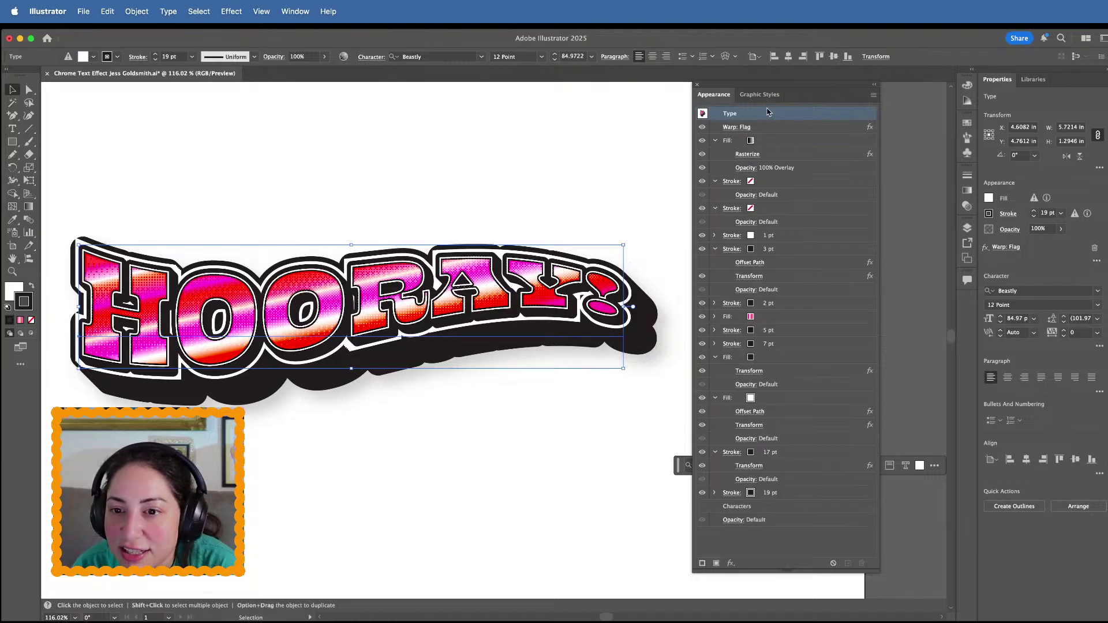
{"action": "left_click", "coordinate": [873, 95]}
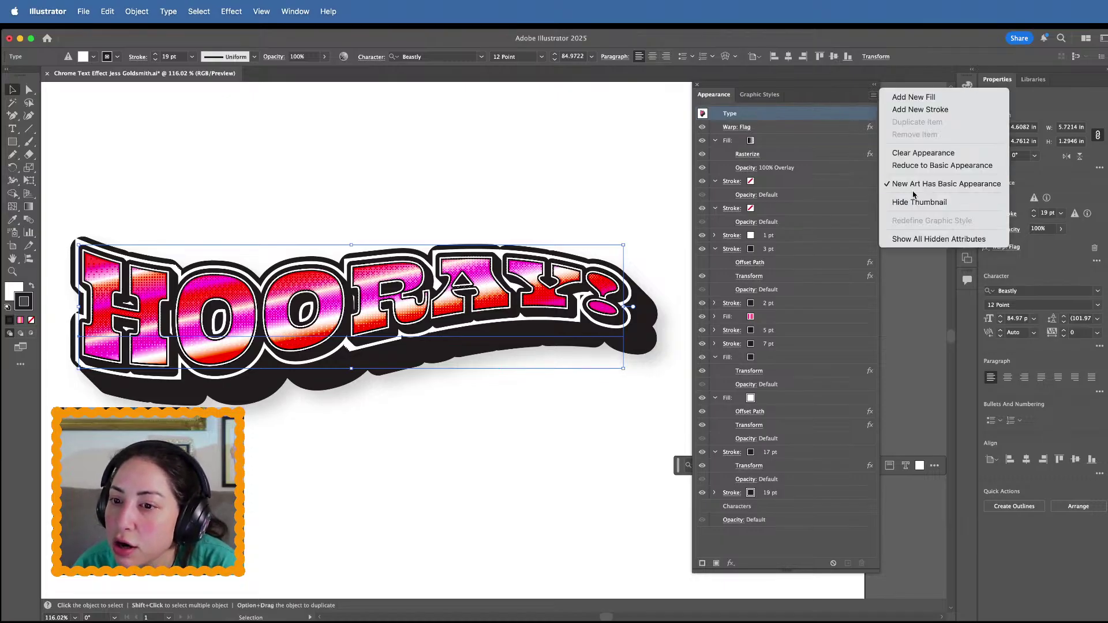
{"action": "left_click", "coordinate": [789, 114]}
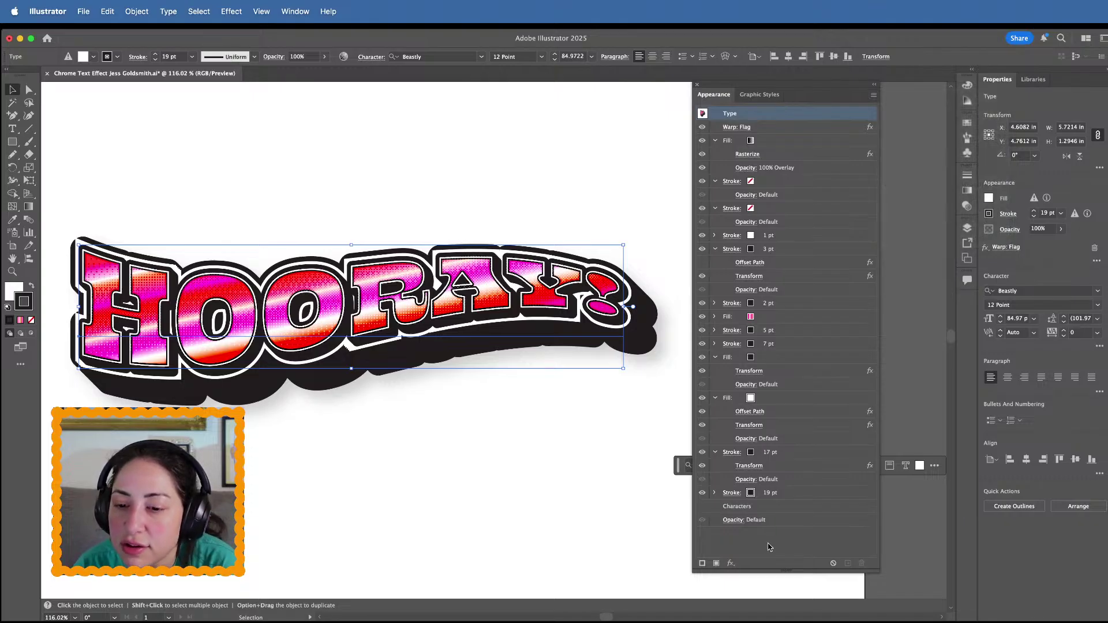
{"action": "left_click", "coordinate": [733, 564]}
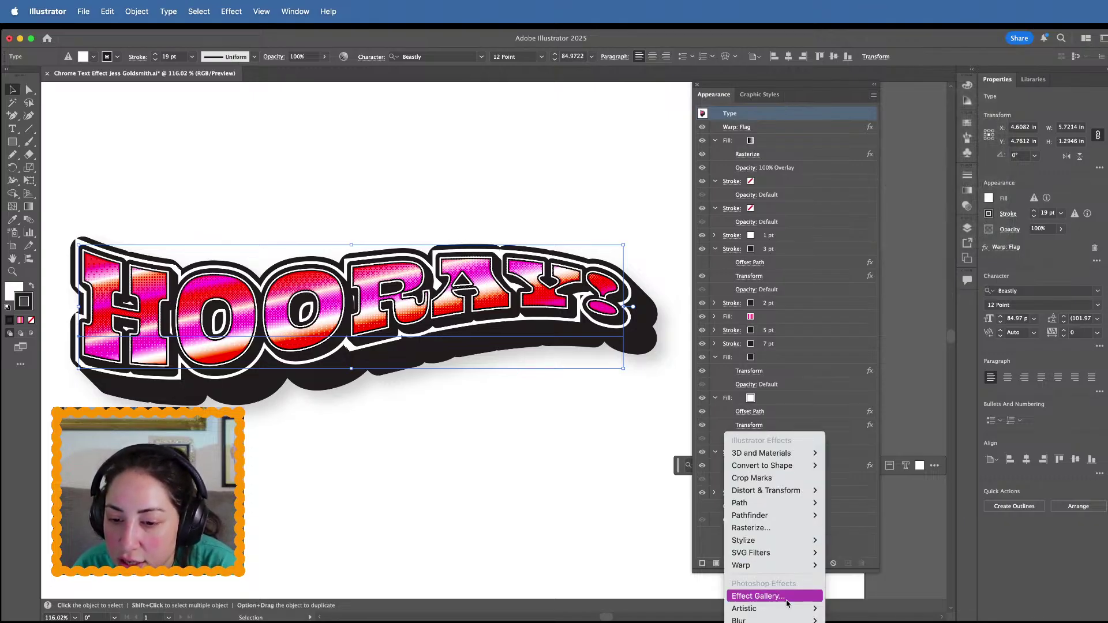
{"action": "mouse_move", "coordinate": [787, 607]}
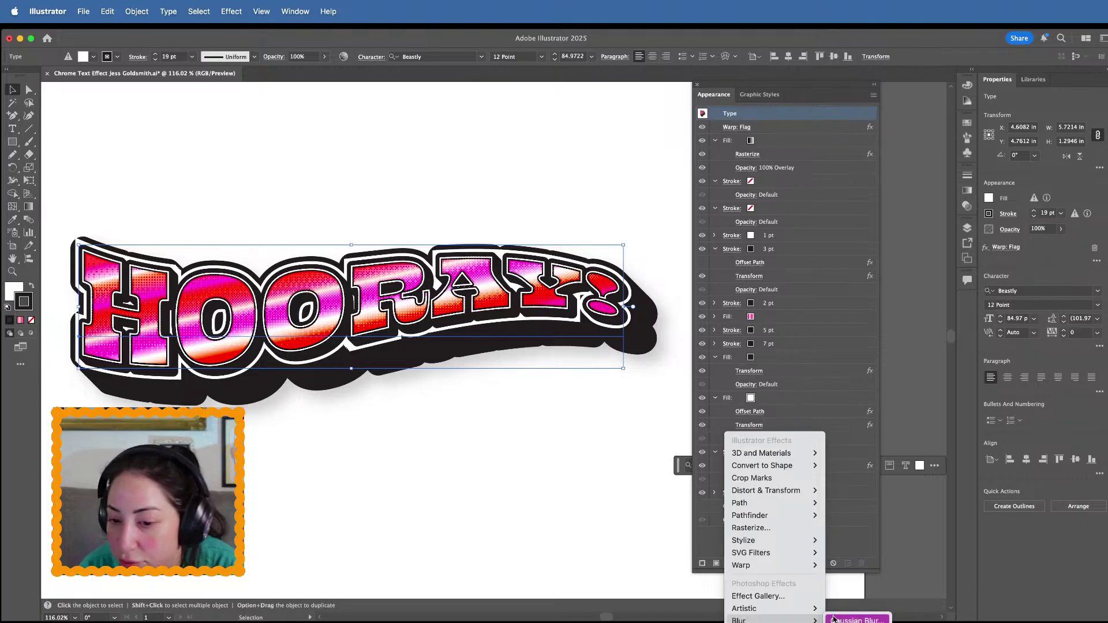
{"action": "mouse_move", "coordinate": [790, 553]}
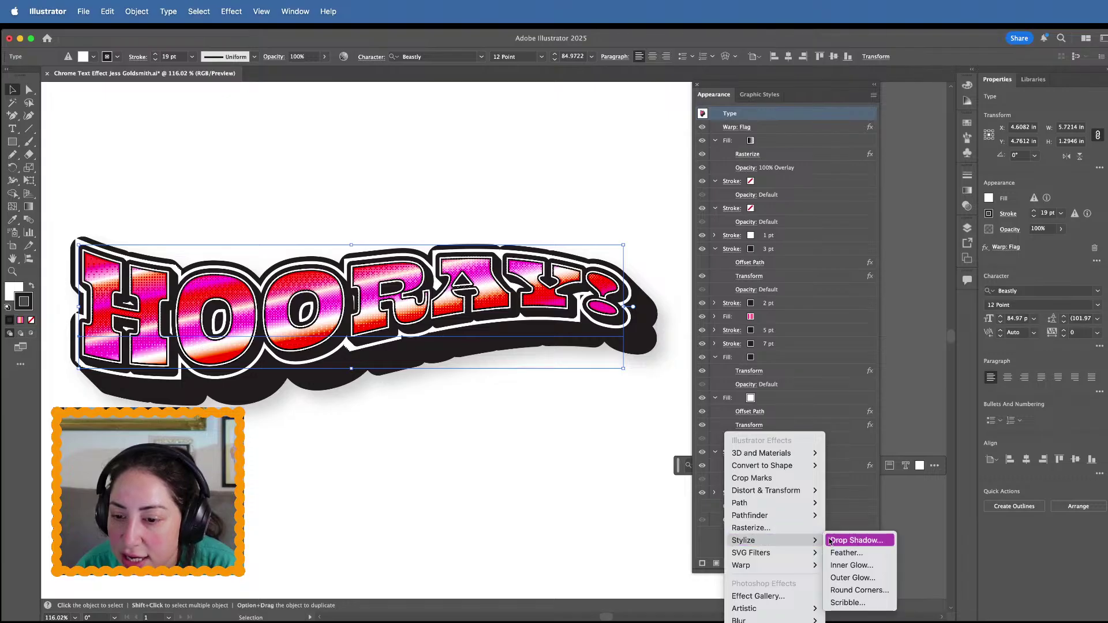
{"action": "left_click", "coordinate": [840, 541]}
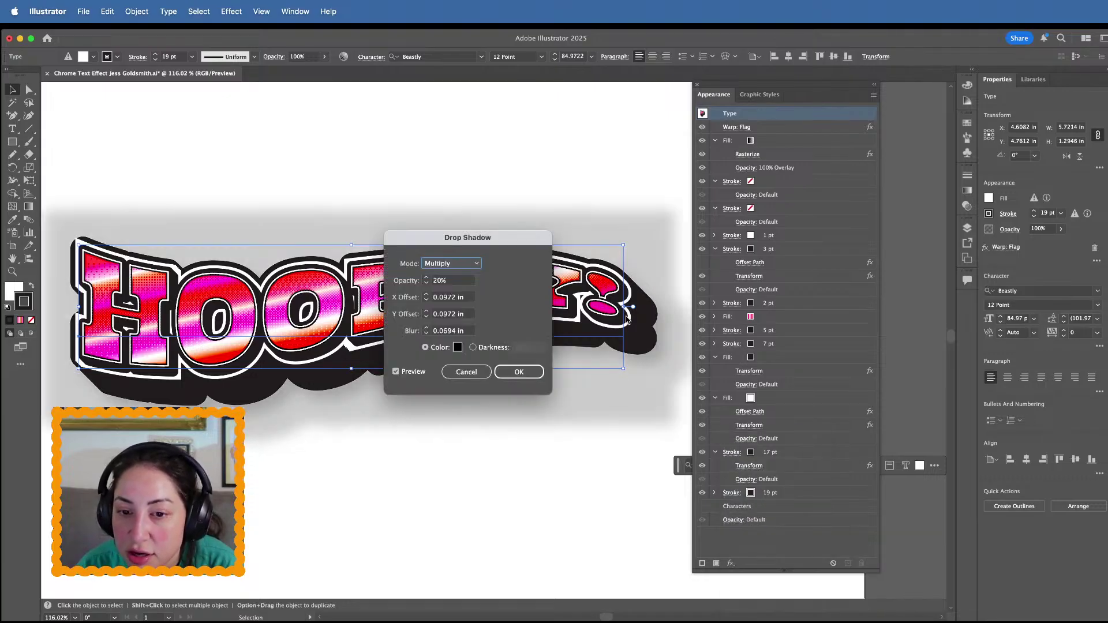
{"action": "left_click", "coordinate": [466, 371]}
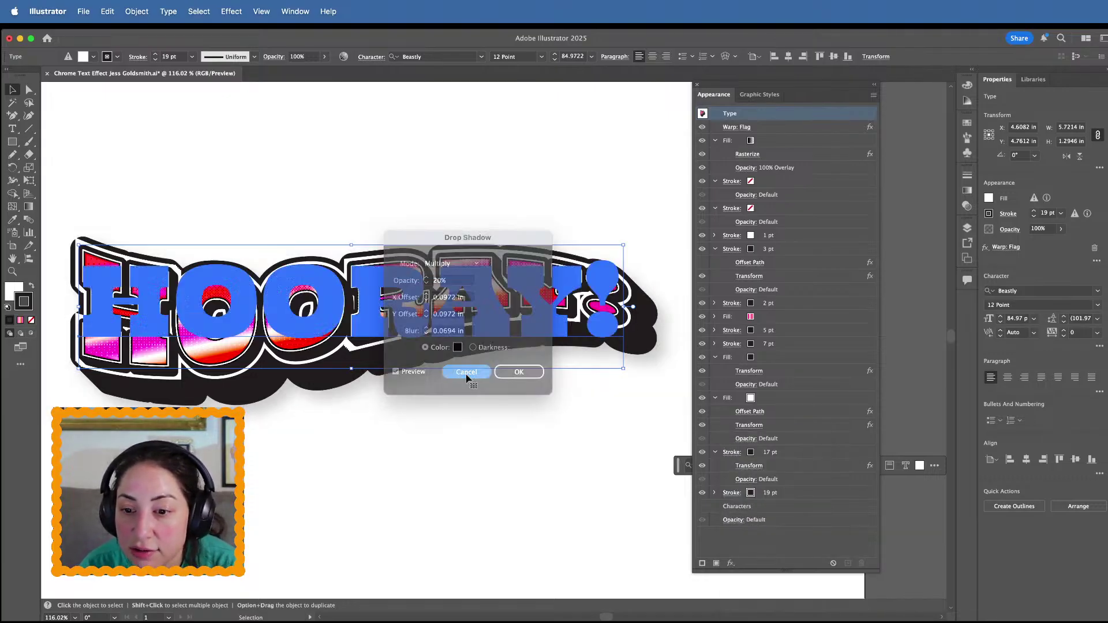
{"action": "left_click", "coordinate": [807, 506]}
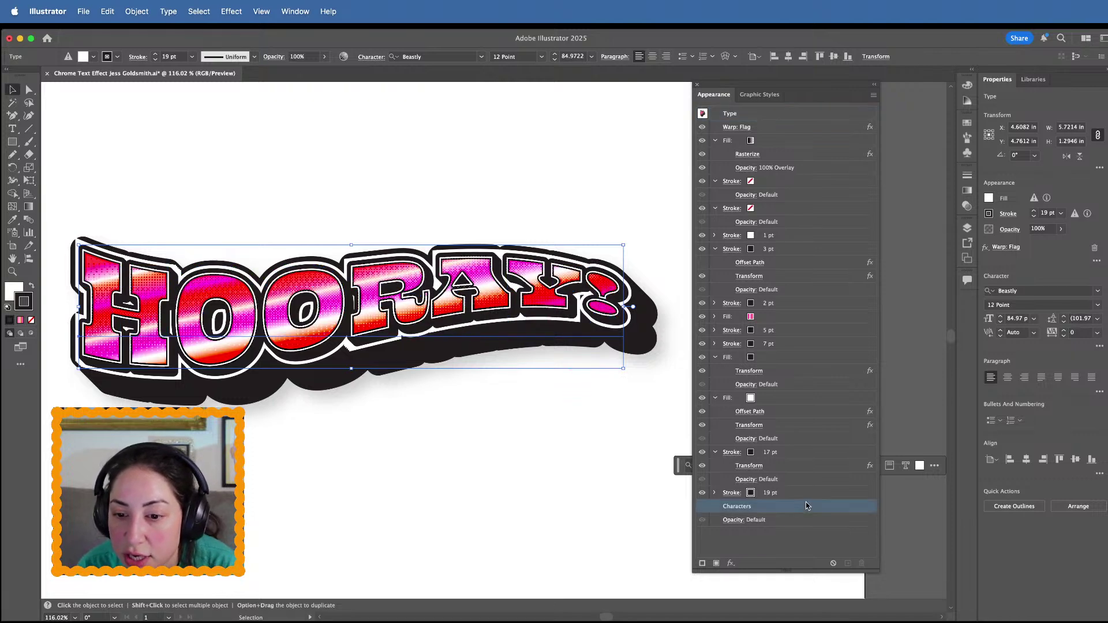
{"action": "left_click", "coordinate": [818, 398]}
{"action": "left_click", "coordinate": [818, 303]}
{"action": "left_click", "coordinate": [818, 222]}
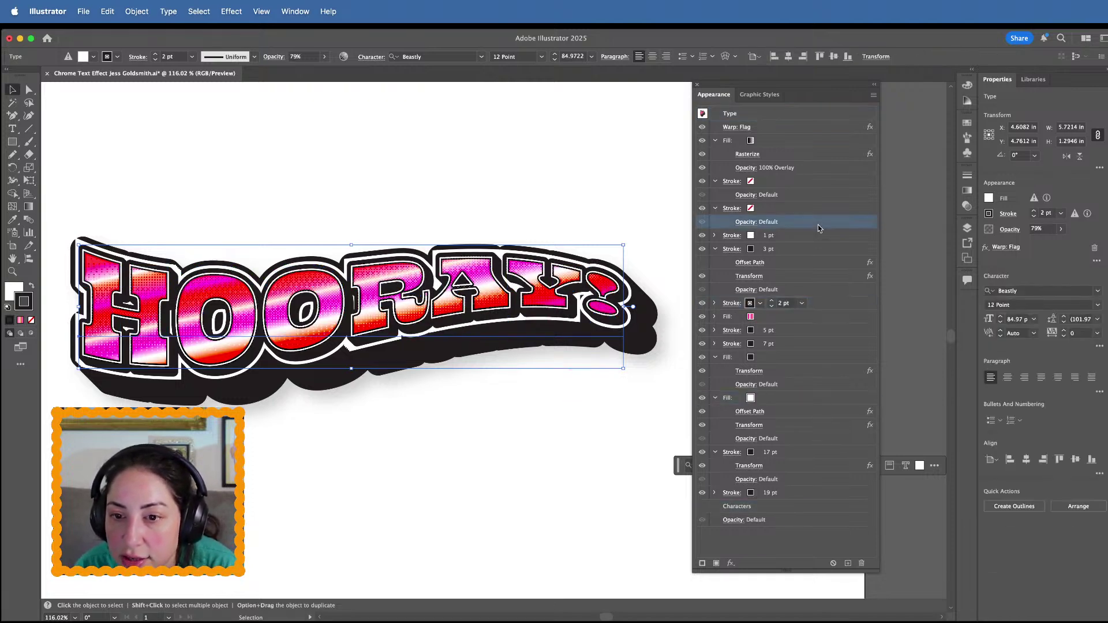
{"action": "left_click", "coordinate": [813, 140]}
{"action": "left_click", "coordinate": [797, 115]}
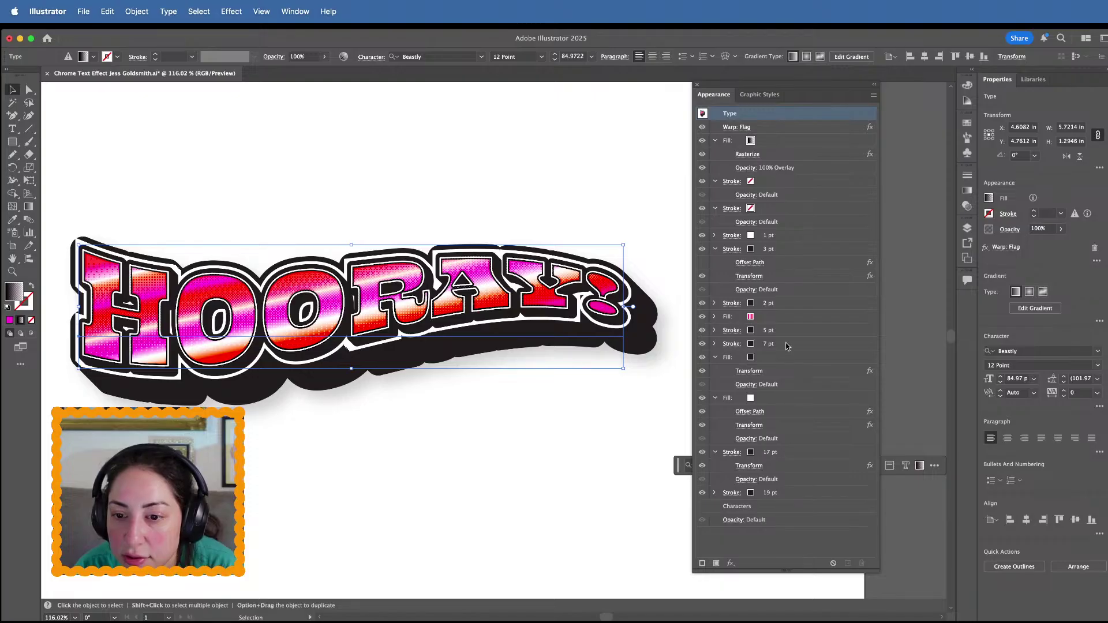
{"action": "left_click", "coordinate": [801, 435]}
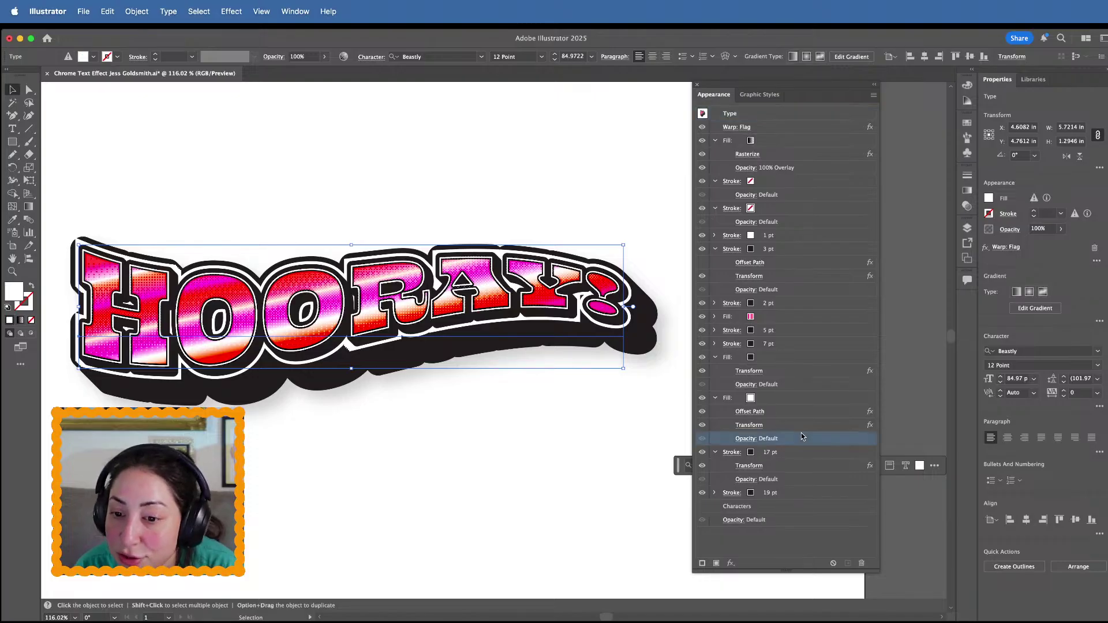
Remove the Drop Shadow effect from the HOORAY! text's bottommost 19 pt stroke
{"action": "left_click", "coordinate": [715, 492]}
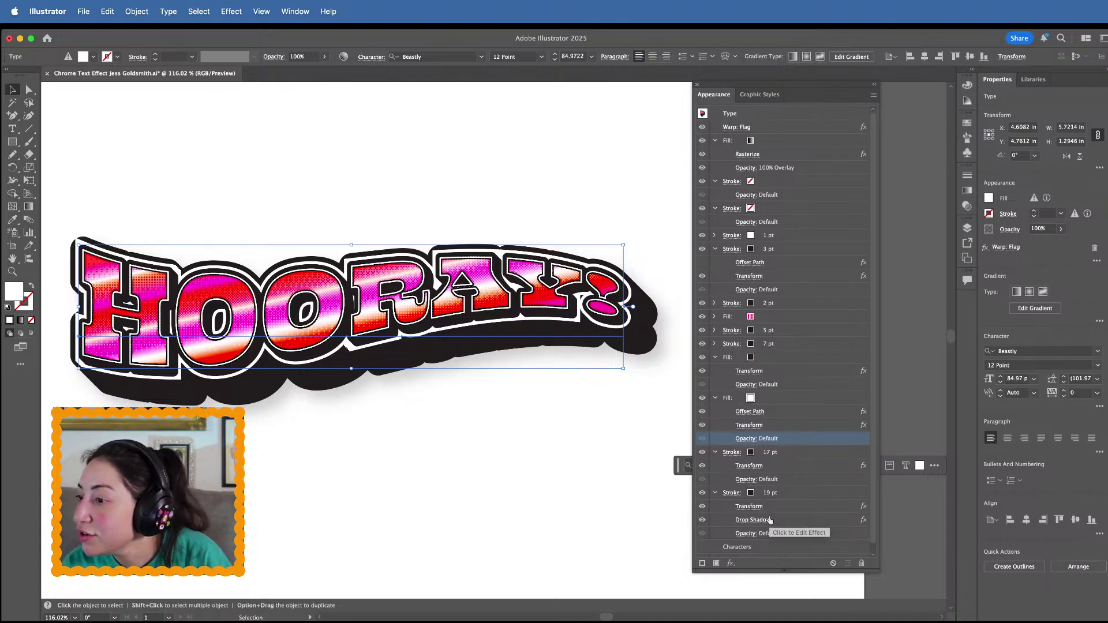
{"action": "left_click", "coordinate": [773, 520]}
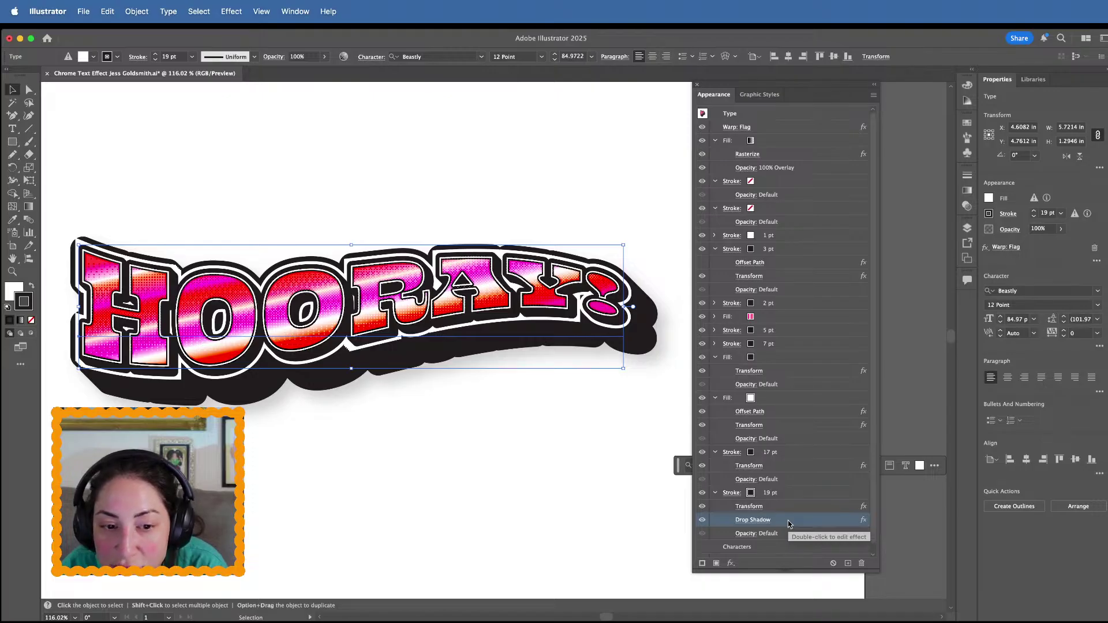
{"action": "left_click", "coordinate": [862, 563]}
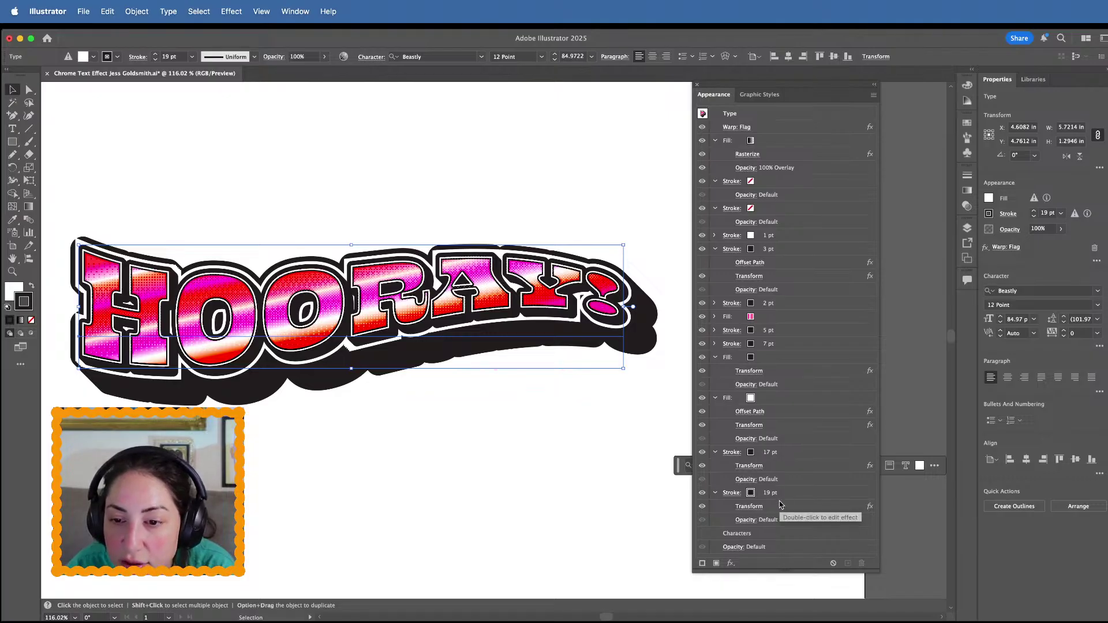
{"action": "left_click", "coordinate": [774, 118]}
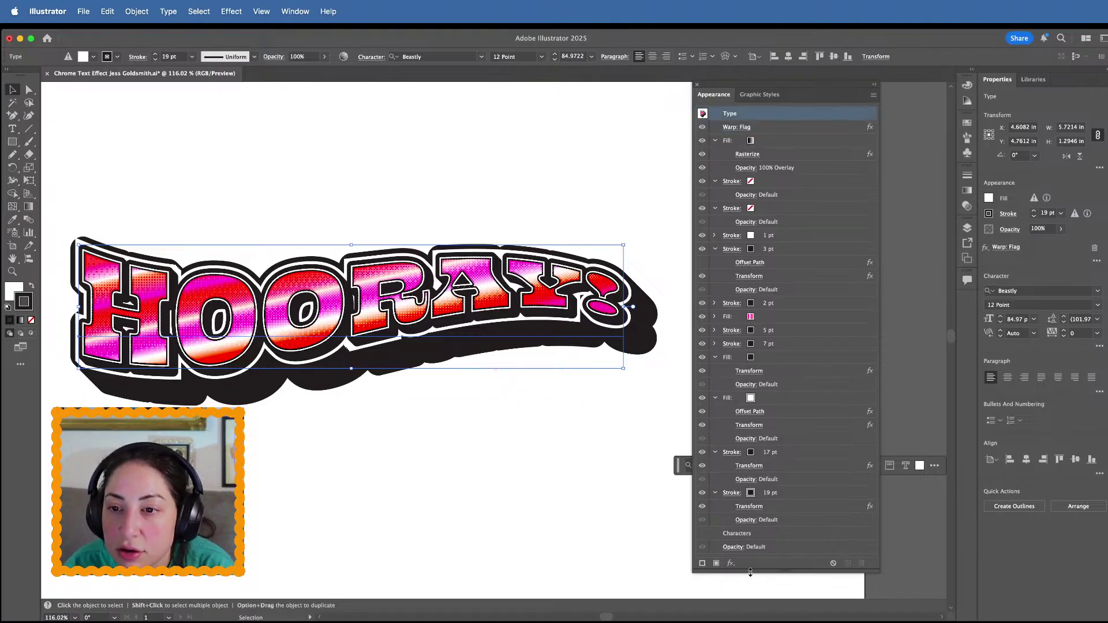
{"action": "left_click", "coordinate": [731, 563]}
{"action": "mouse_move", "coordinate": [770, 459]}
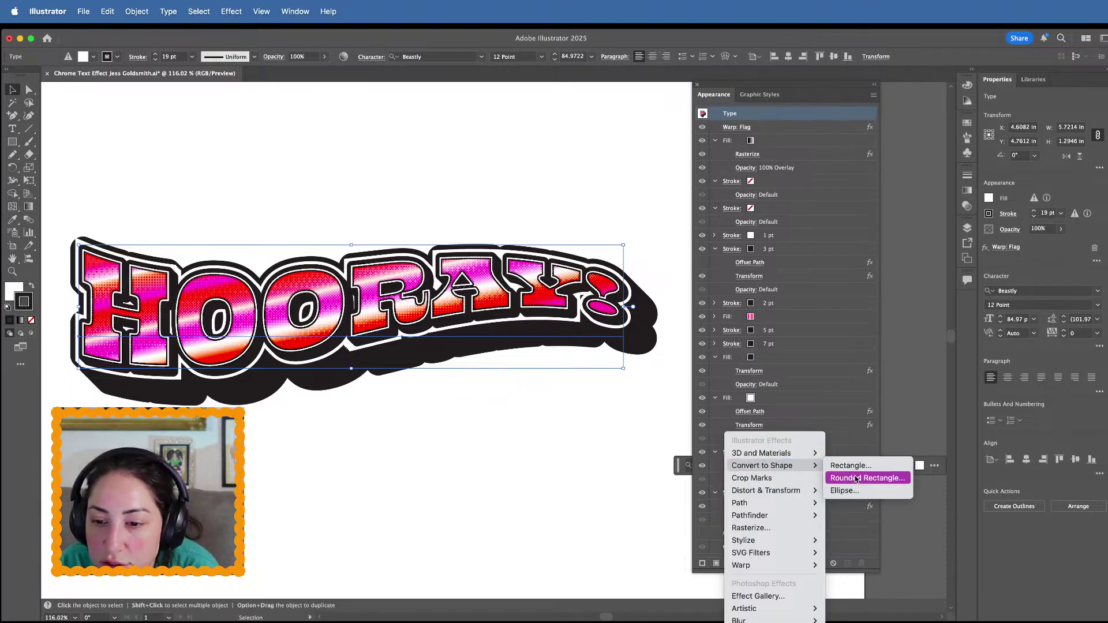
{"action": "left_click", "coordinate": [850, 491]}
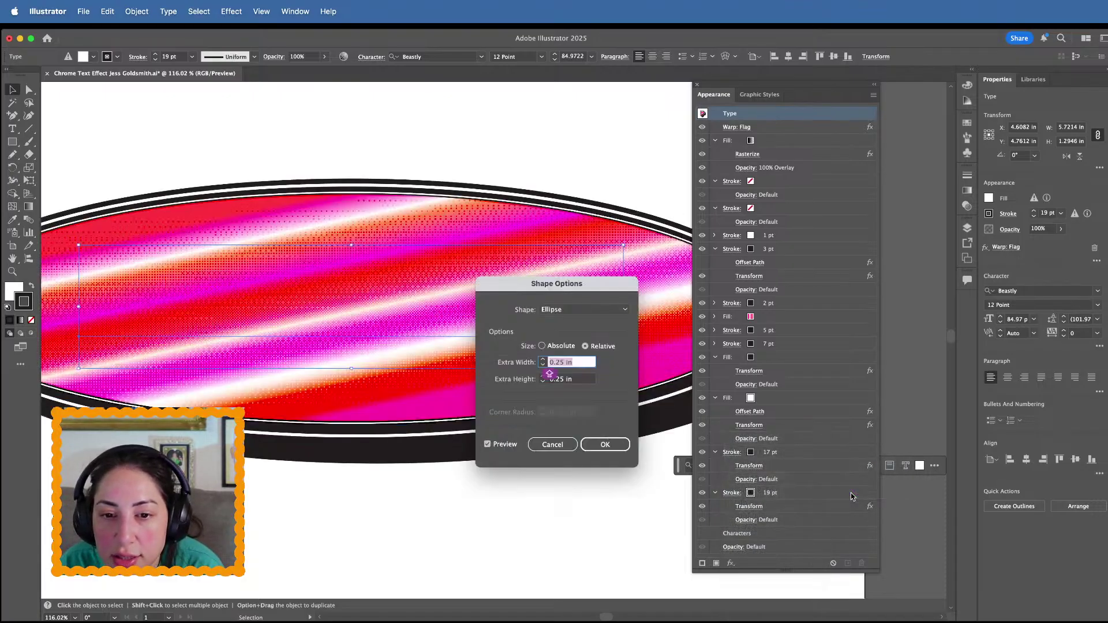
{"action": "left_click", "coordinate": [558, 445]}
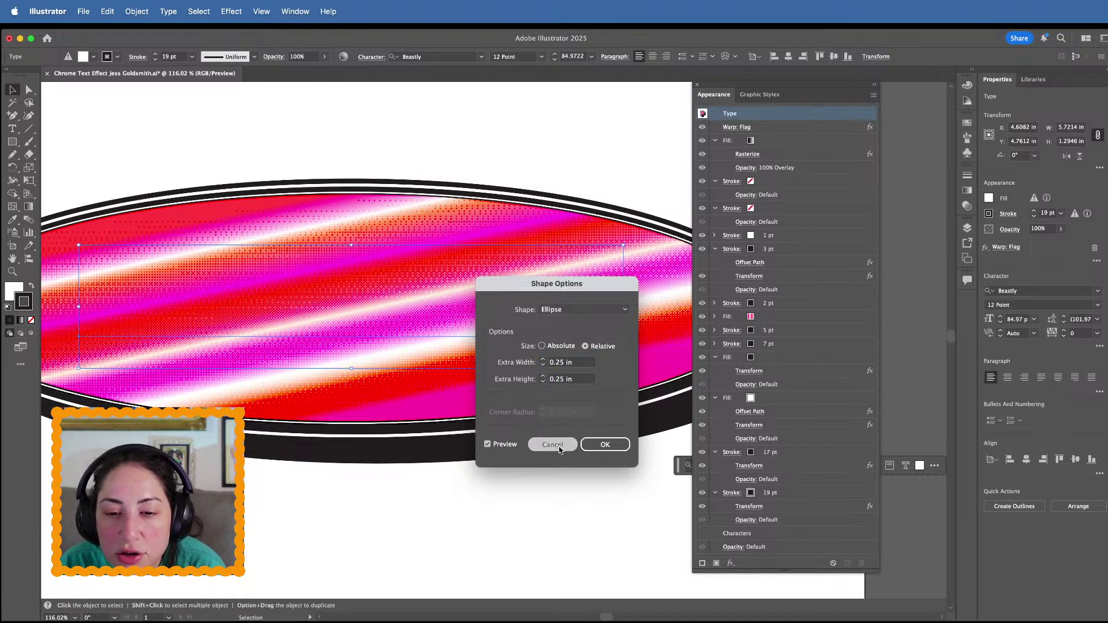
Collapse the 17 pt and 19 pt strokes, add a new fill to the HOORAY! text, and place it beneath the 19 pt stroke
{"action": "left_click", "coordinate": [799, 523]}
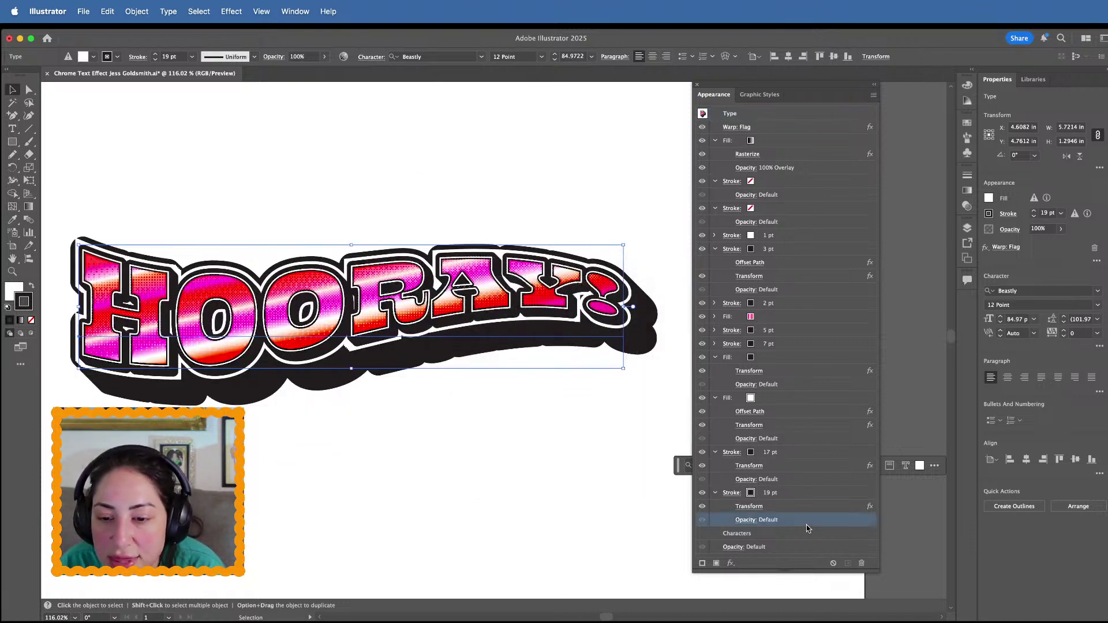
{"action": "left_click", "coordinate": [799, 535]}
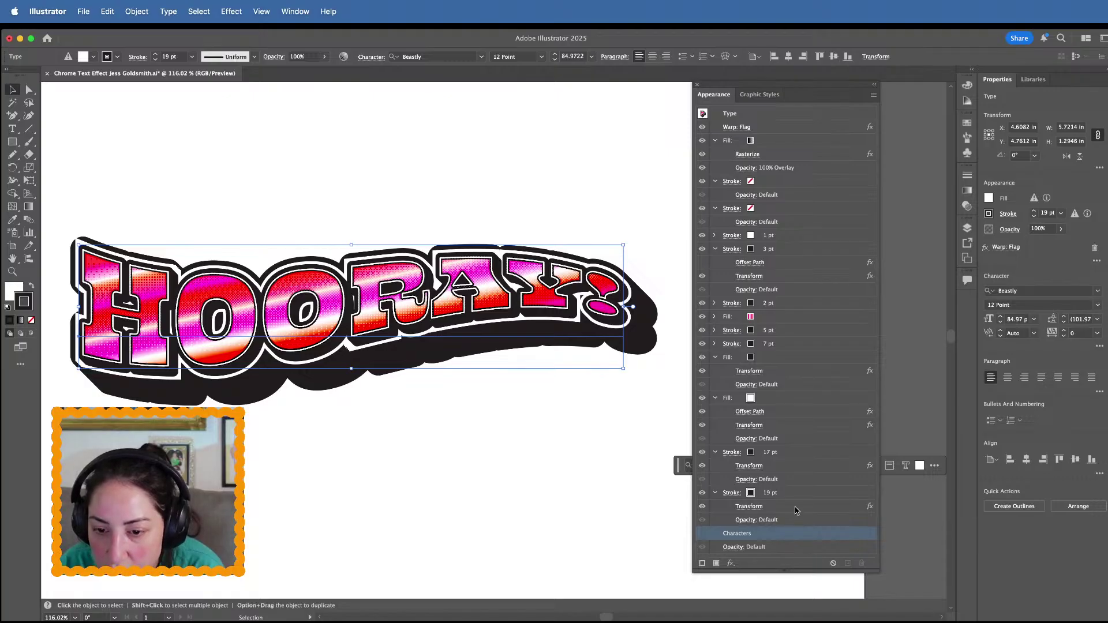
{"action": "left_click", "coordinate": [798, 510]}
{"action": "left_click", "coordinate": [715, 493]}
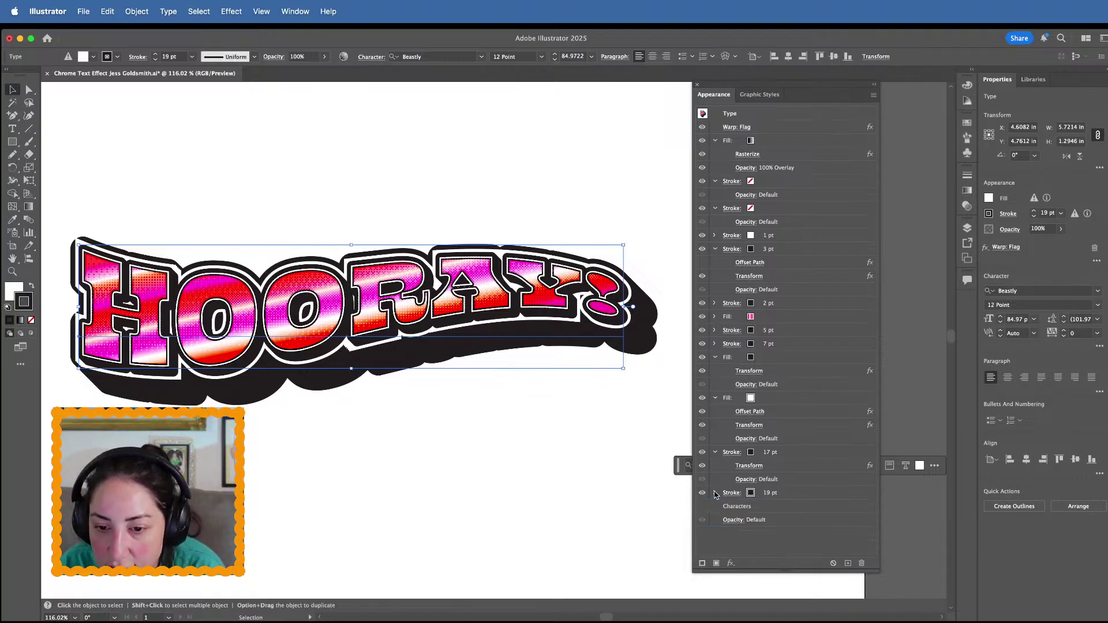
{"action": "left_click", "coordinate": [812, 497]}
{"action": "left_click", "coordinate": [715, 452]}
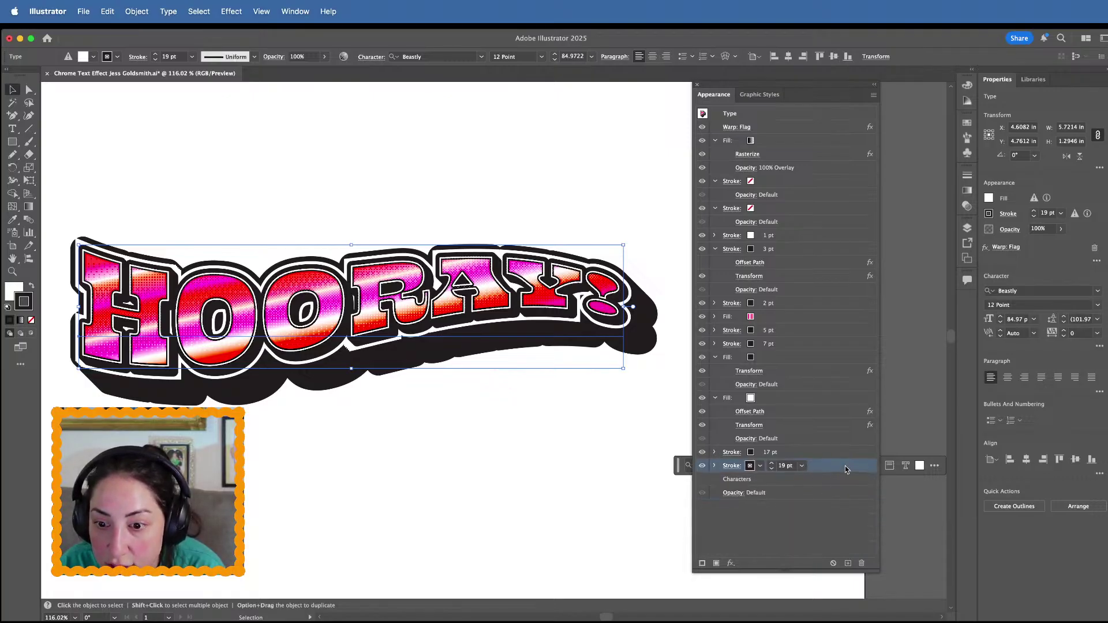
{"action": "left_click", "coordinate": [717, 564]}
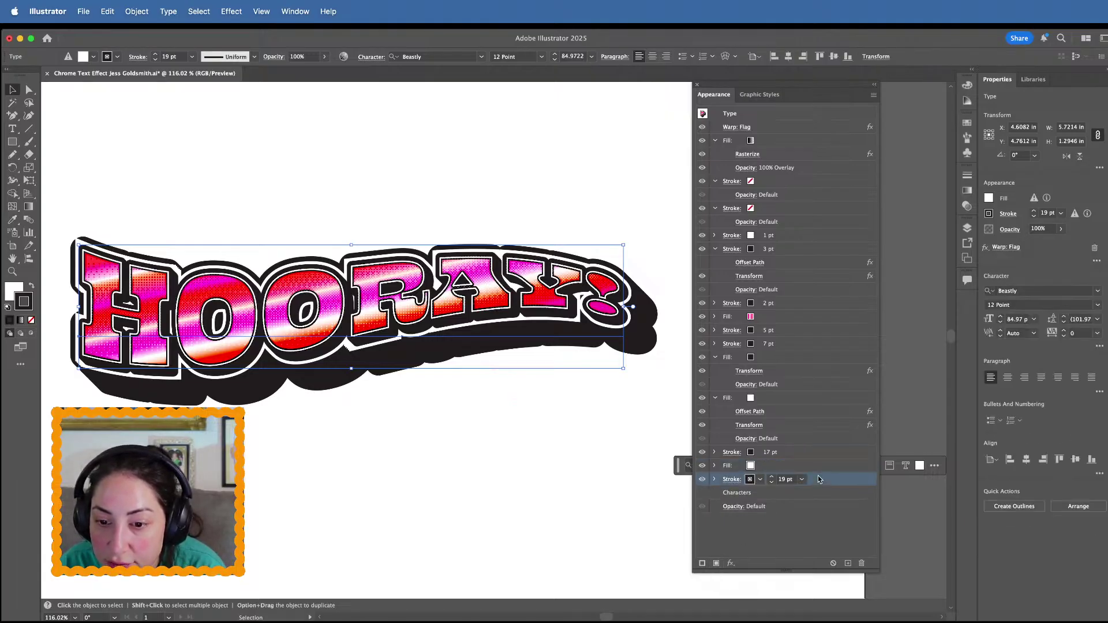
{"action": "left_click", "coordinate": [810, 463]}
{"action": "left_click_drag", "start_coordinate": [830, 490], "coordinate": [830, 488]}
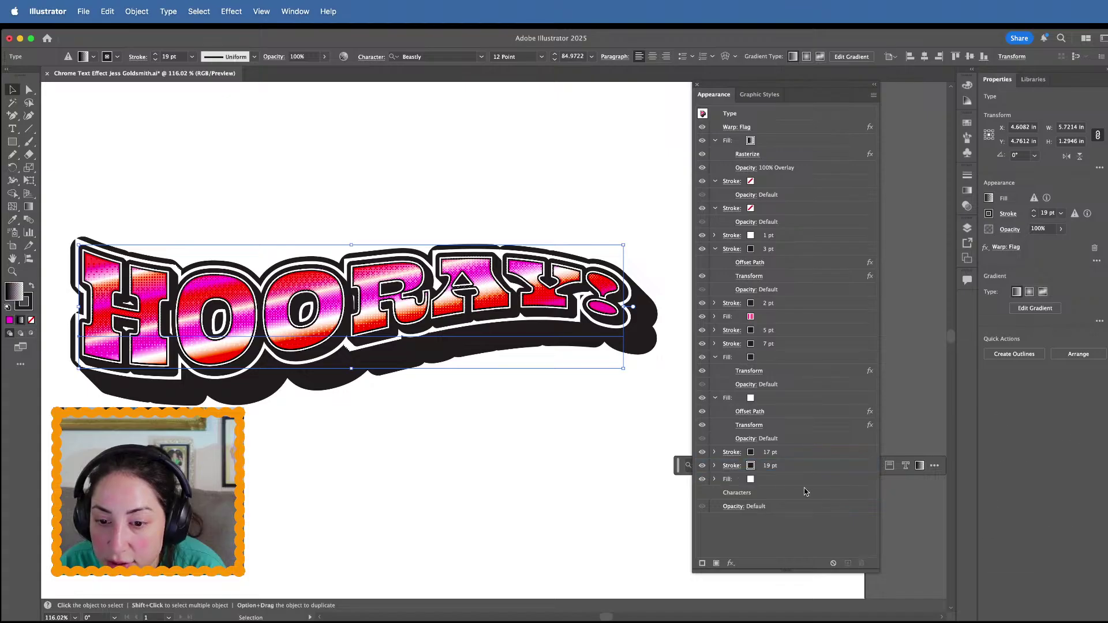
Colour the HOORAY! text's new bottommost fill bright sky blue using a swatch
{"action": "left_click", "coordinate": [750, 479]}
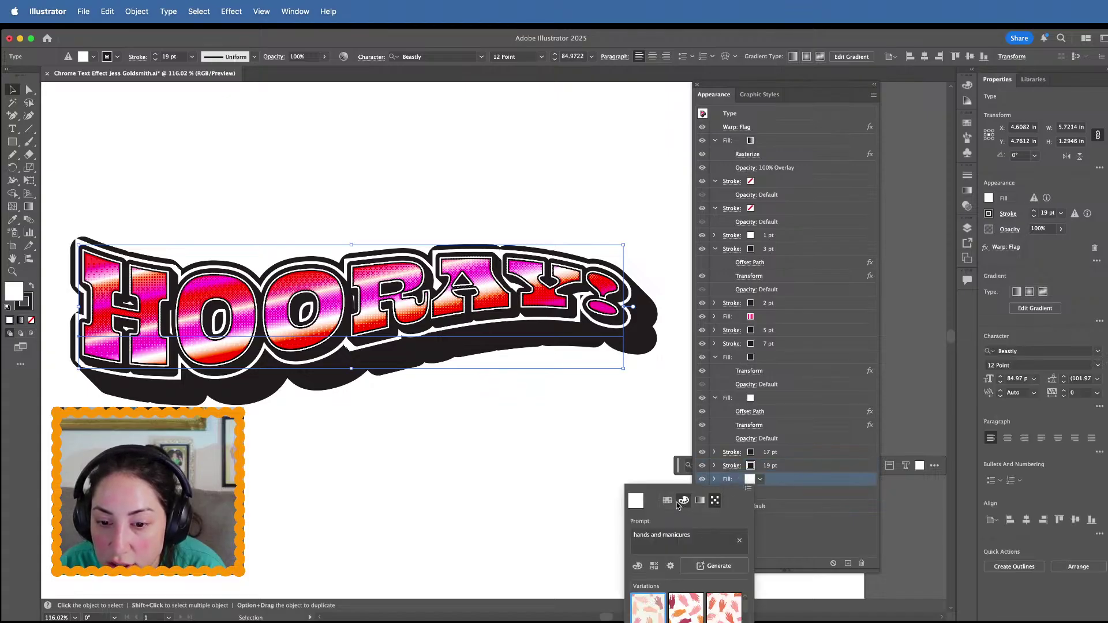
{"action": "left_click", "coordinate": [669, 501]}
{"action": "left_click", "coordinate": [687, 522]}
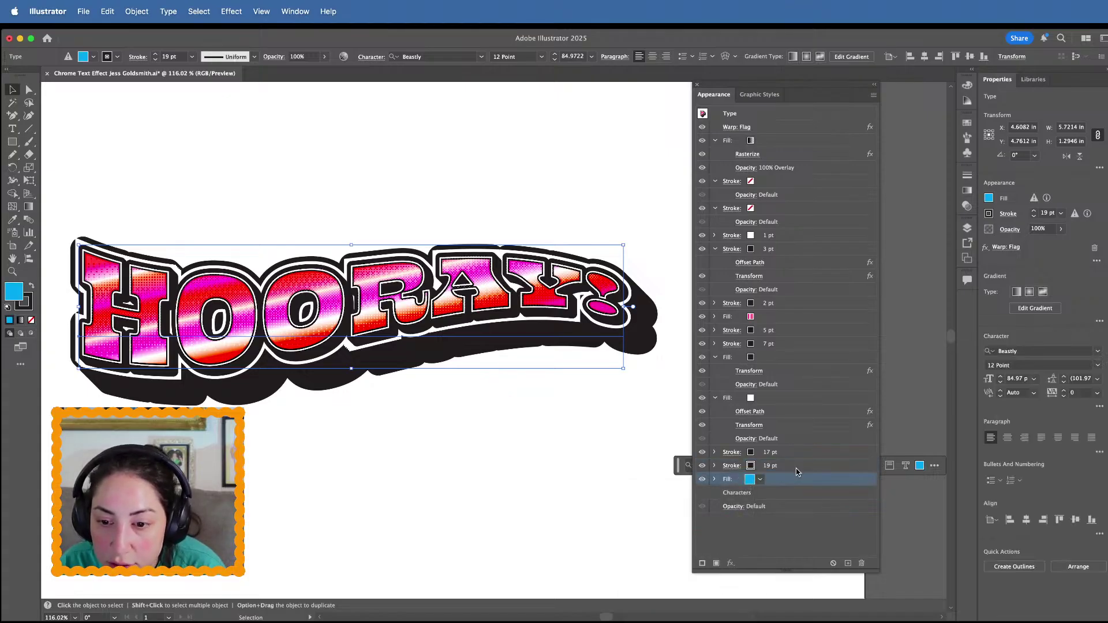
Apply a Convert to Shape effect to the blue fill as a Rounded Rectangle with relative sizing and 0.75 in extra width
{"action": "left_click", "coordinate": [730, 563]}
{"action": "mouse_move", "coordinate": [796, 465]}
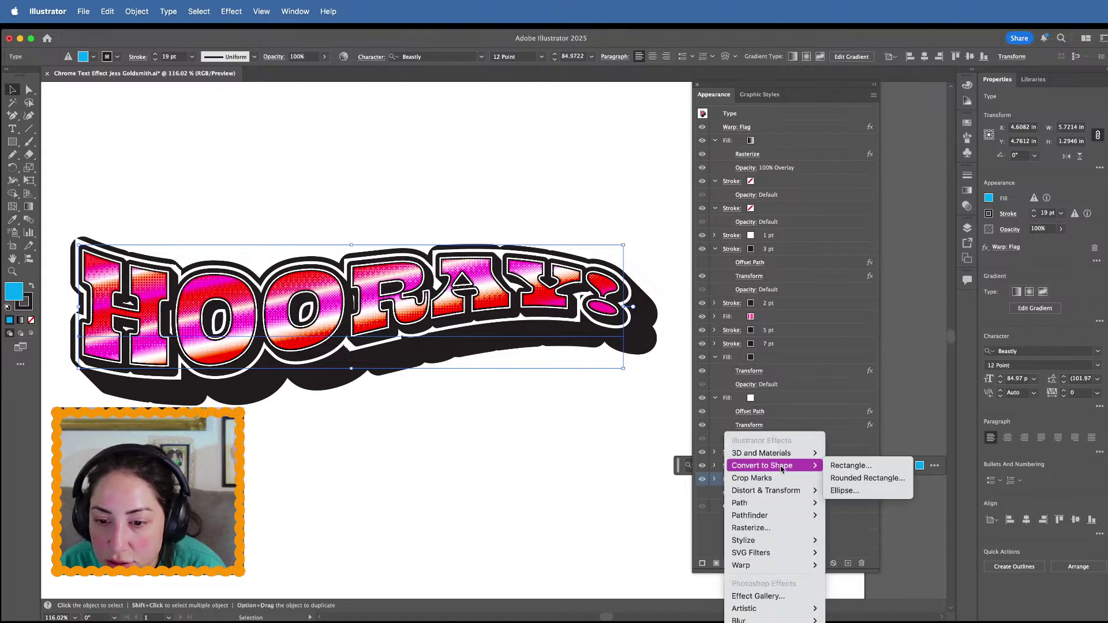
{"action": "left_click", "coordinate": [840, 468]}
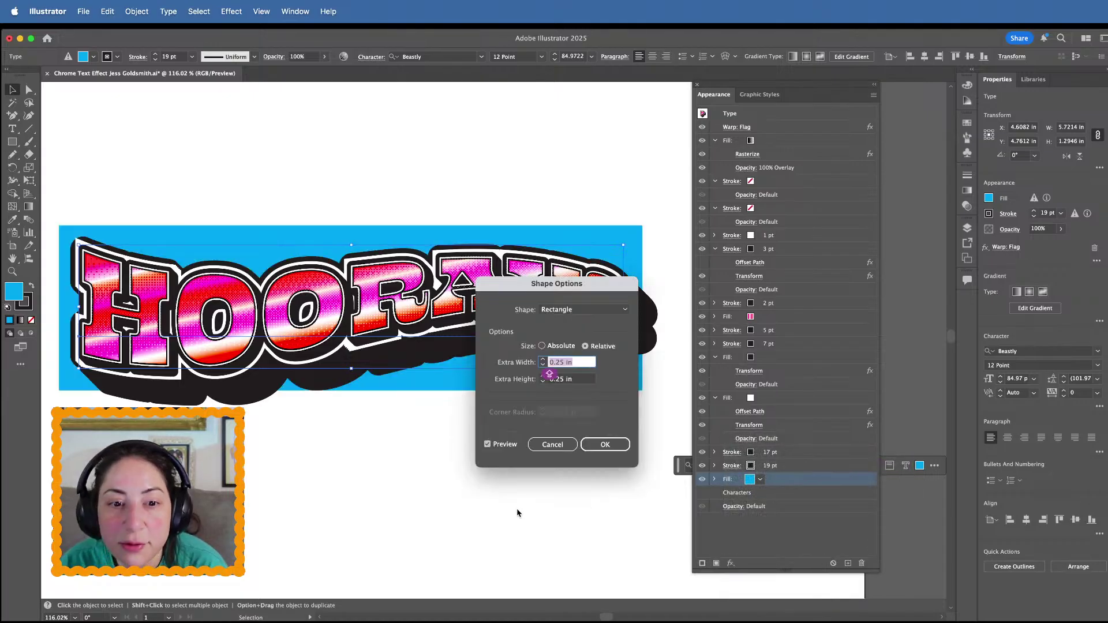
{"action": "left_click", "coordinate": [577, 310]}
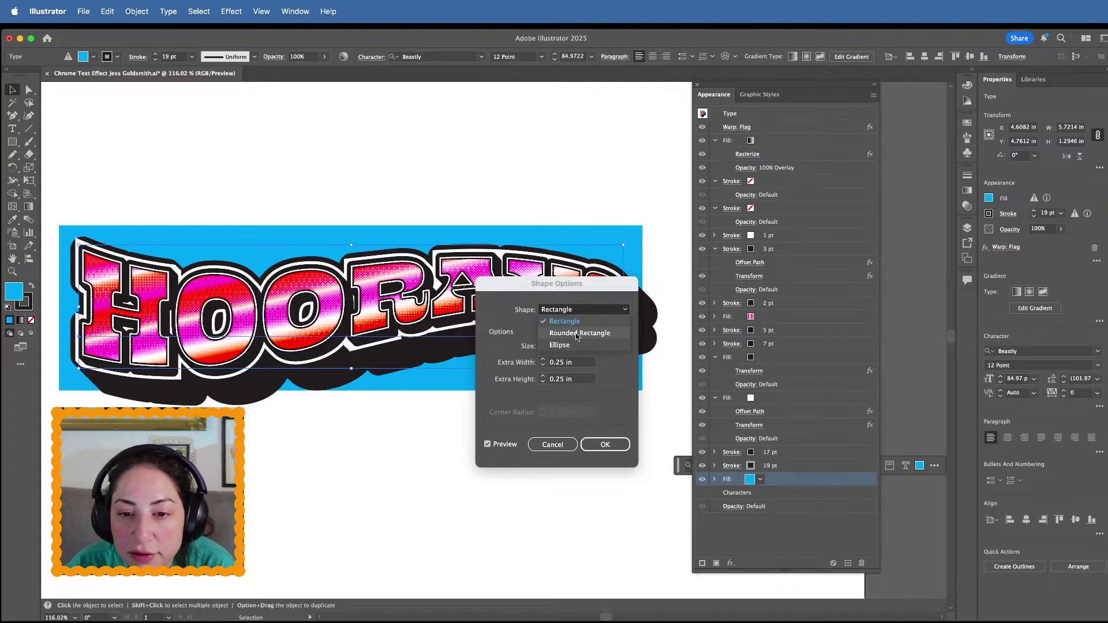
{"action": "left_click", "coordinate": [577, 334]}
{"action": "left_click", "coordinate": [543, 347]}
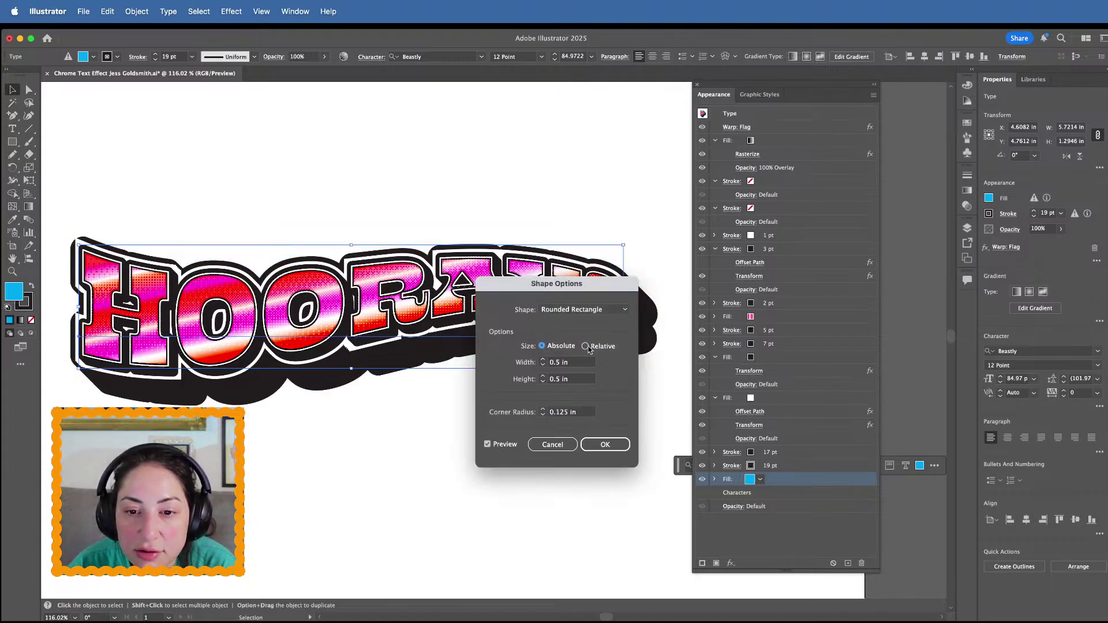
{"action": "left_click", "coordinate": [587, 347]}
{"action": "left_click", "coordinate": [543, 359]}
{"action": "left_click", "coordinate": [543, 360]}
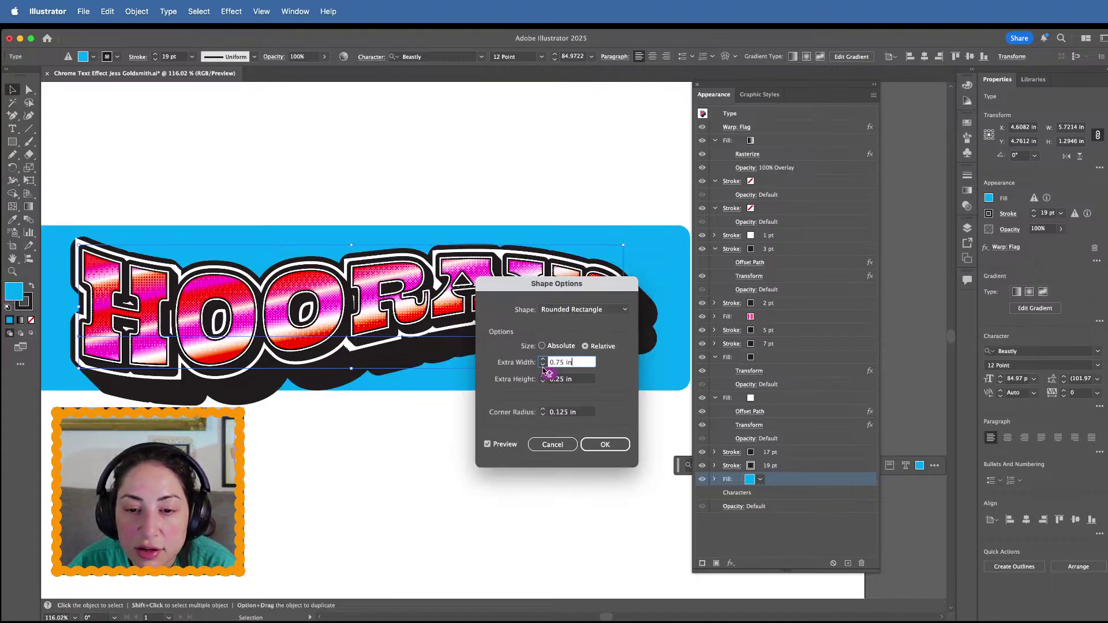
{"action": "left_click", "coordinate": [533, 376]}
Set the blue rounded rectangle's corner radius to 1.25 in and apply the shape effect
{"action": "left_click", "coordinate": [543, 410]}
{"action": "left_click", "coordinate": [544, 410]}
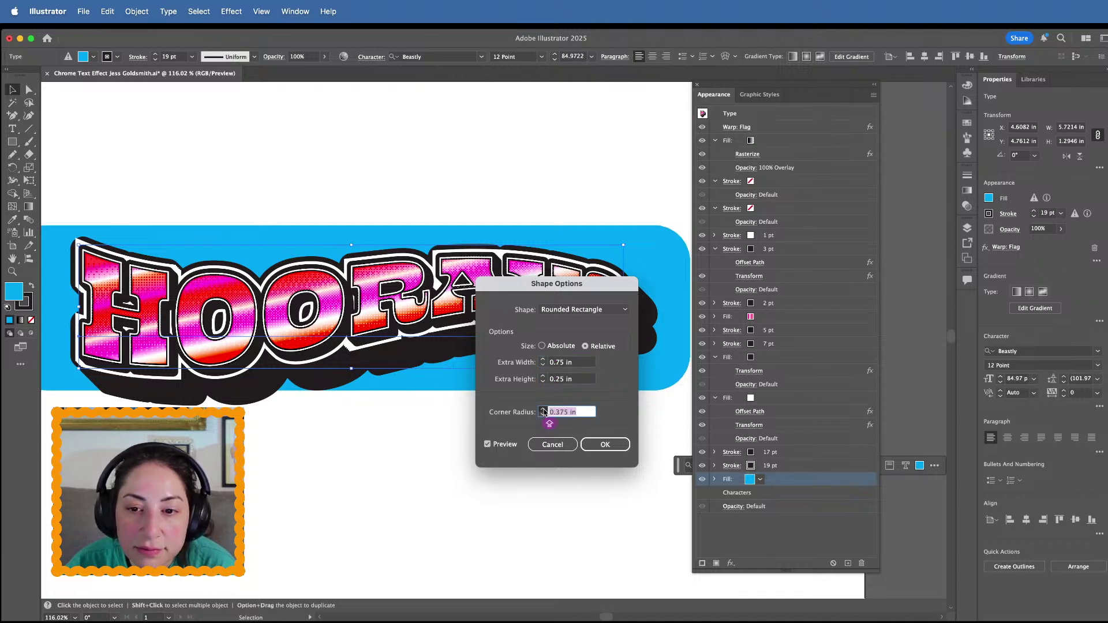
{"action": "left_click", "coordinate": [544, 410]}
{"action": "left_click", "coordinate": [544, 410]}
{"action": "left_click", "coordinate": [544, 410]}
{"action": "key", "text": "Return"}
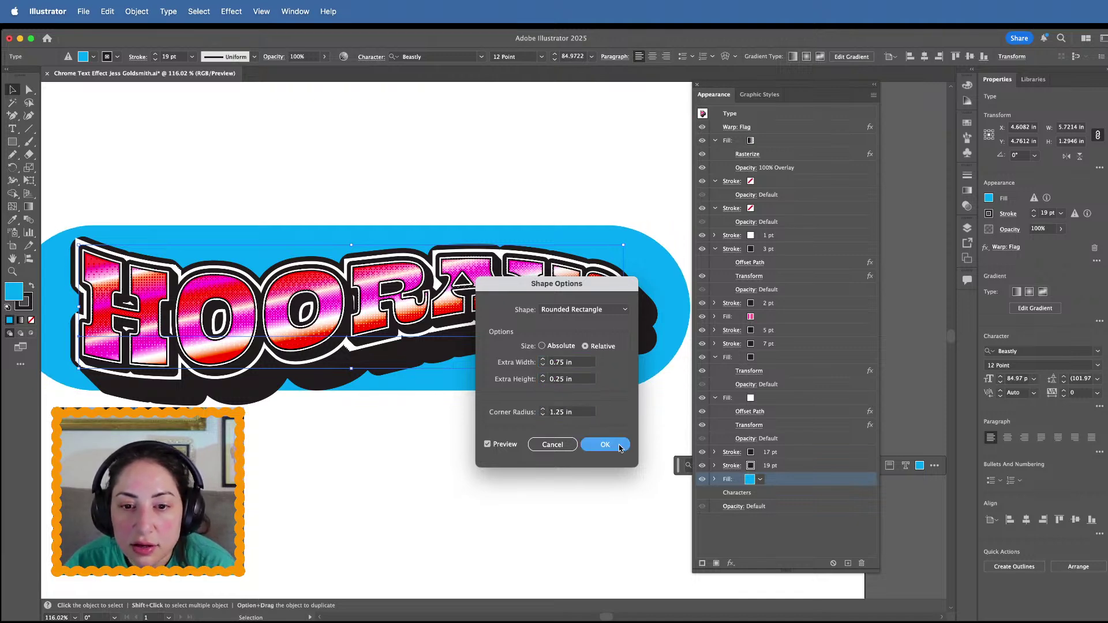
Duplicate the HOORAY! text's bottom 19 pt stroke and place the copy beneath the blue fill
{"action": "key", "text": "super+0"}
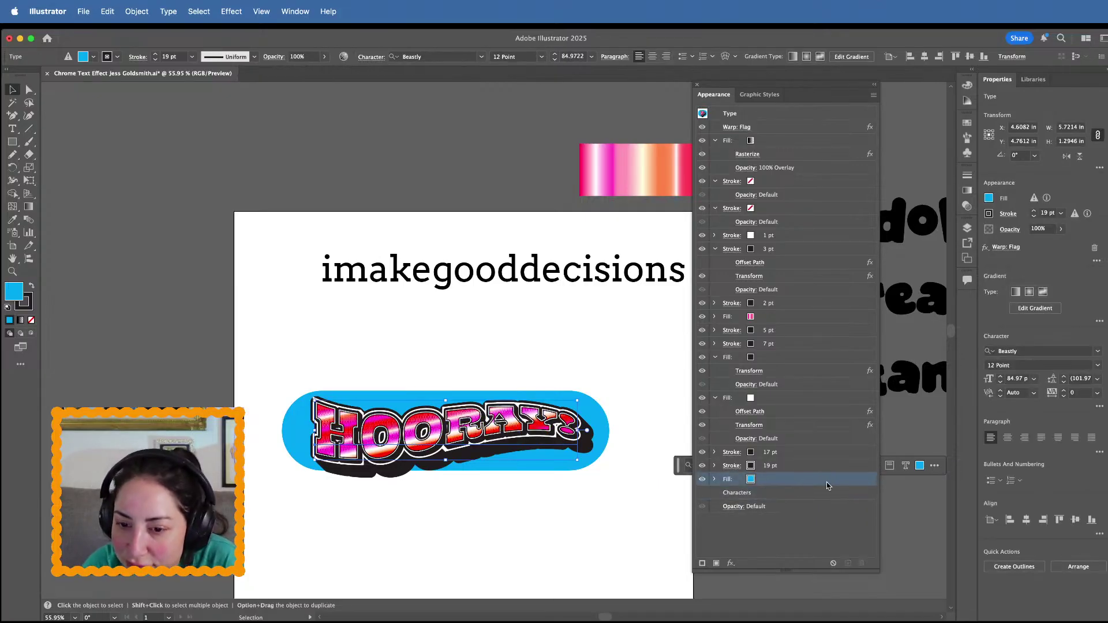
{"action": "left_click", "coordinate": [812, 465]}
{"action": "left_click", "coordinate": [848, 563]}
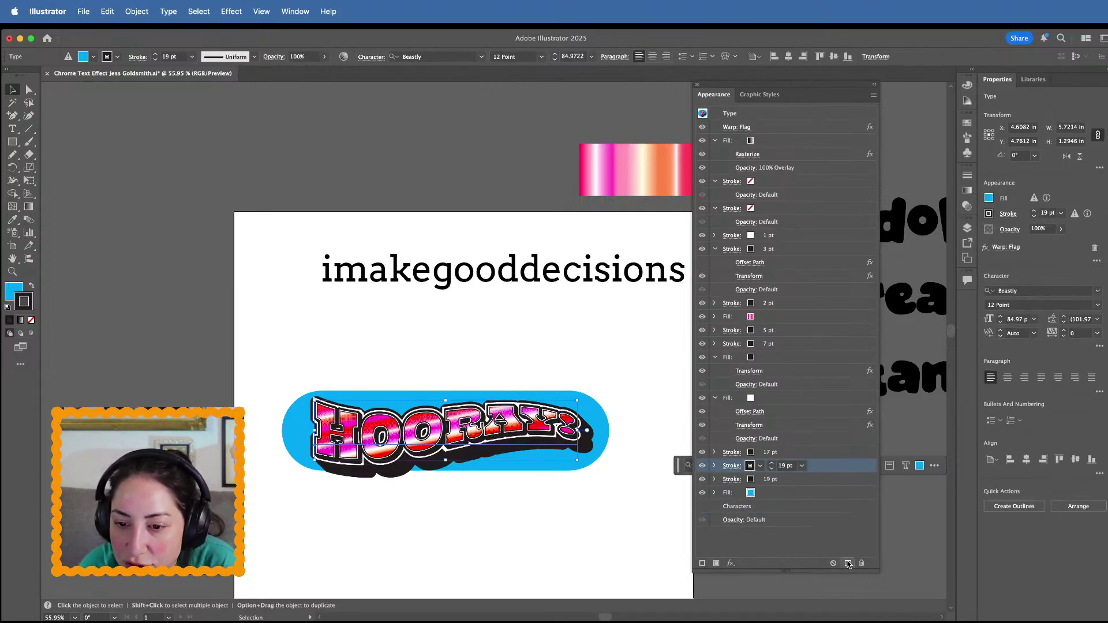
{"action": "left_click_drag", "start_coordinate": [846, 470], "coordinate": [841, 496]}
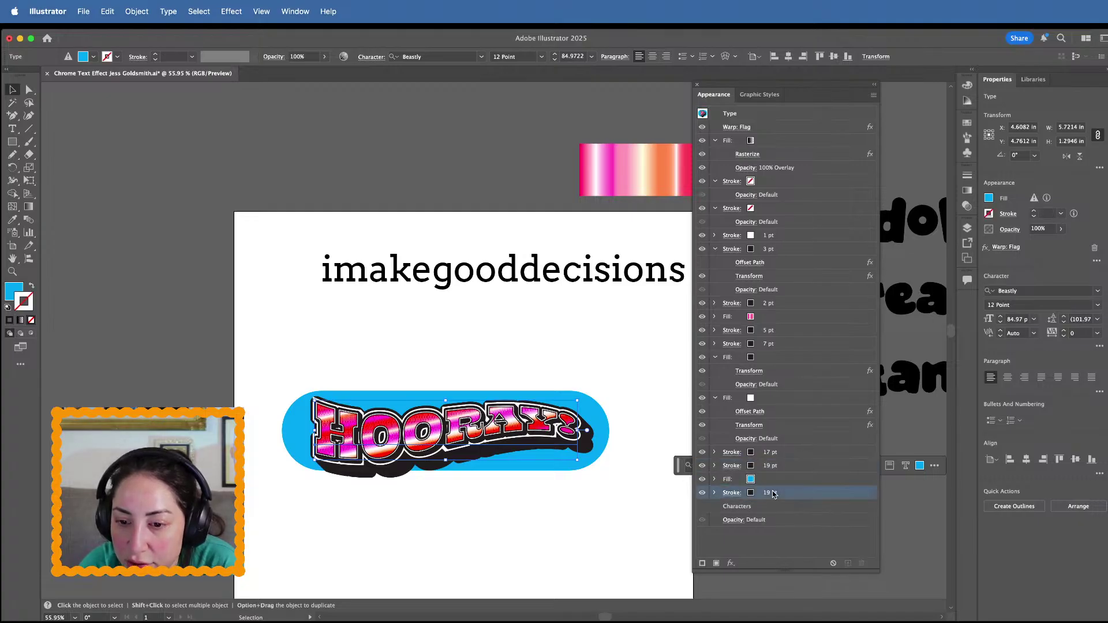
Duplicate the blue fill and move the lower copy's Rounded Rectangle effect onto the bottom 19 pt stroke
{"action": "left_click", "coordinate": [727, 480]}
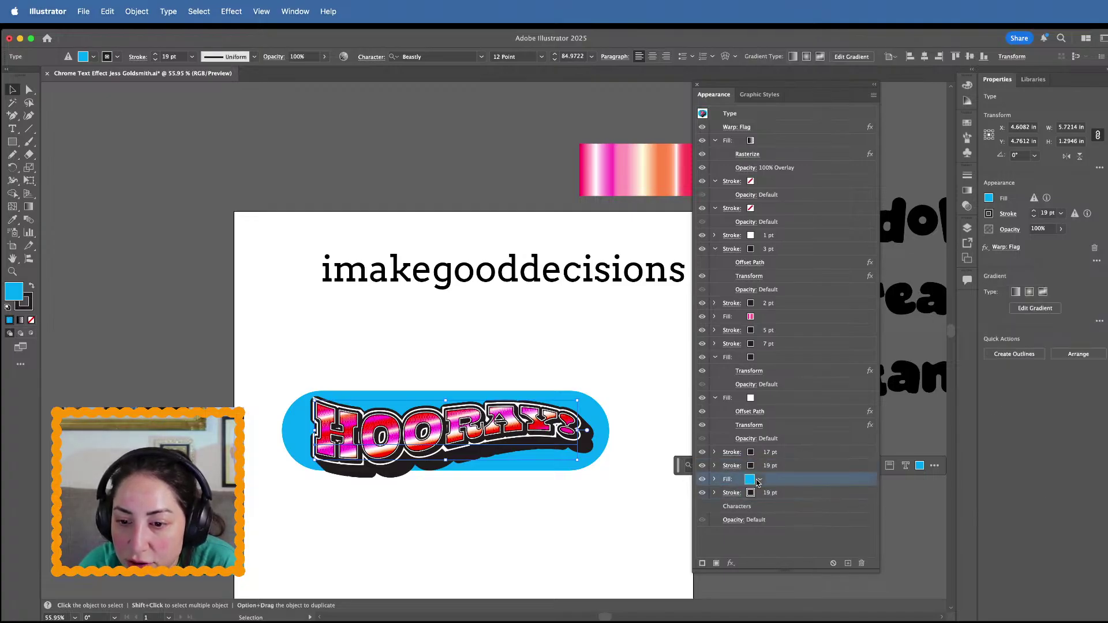
{"action": "left_click", "coordinate": [847, 563]}
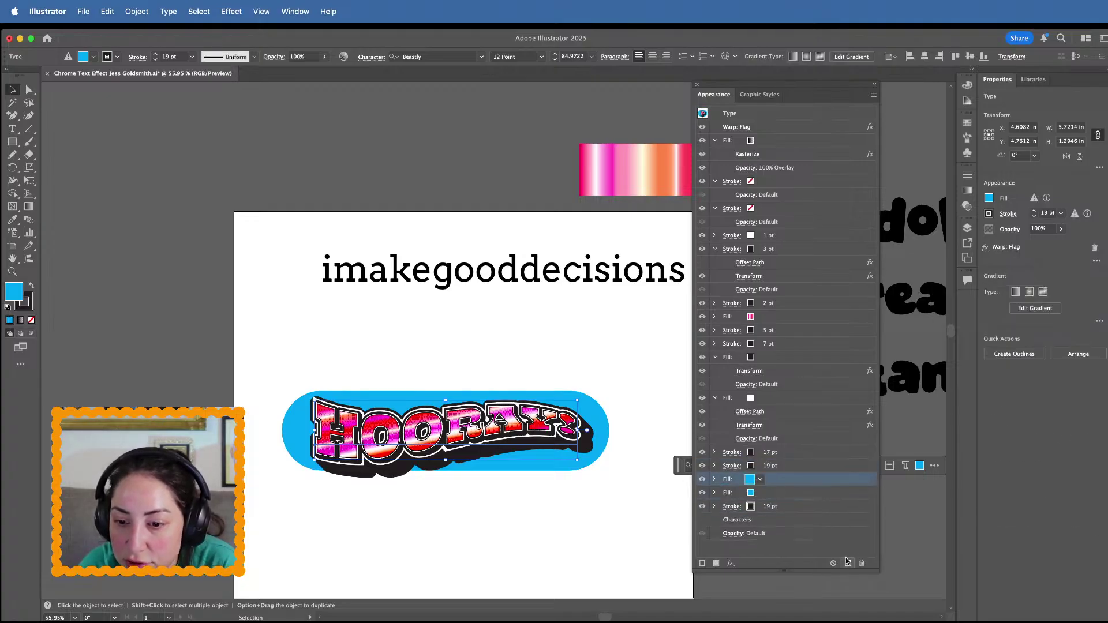
{"action": "left_click", "coordinate": [715, 493]}
{"action": "scroll", "coordinate": [792, 503], "scroll_direction": "down", "scroll_amount": 1}
{"action": "left_click", "coordinate": [791, 501]}
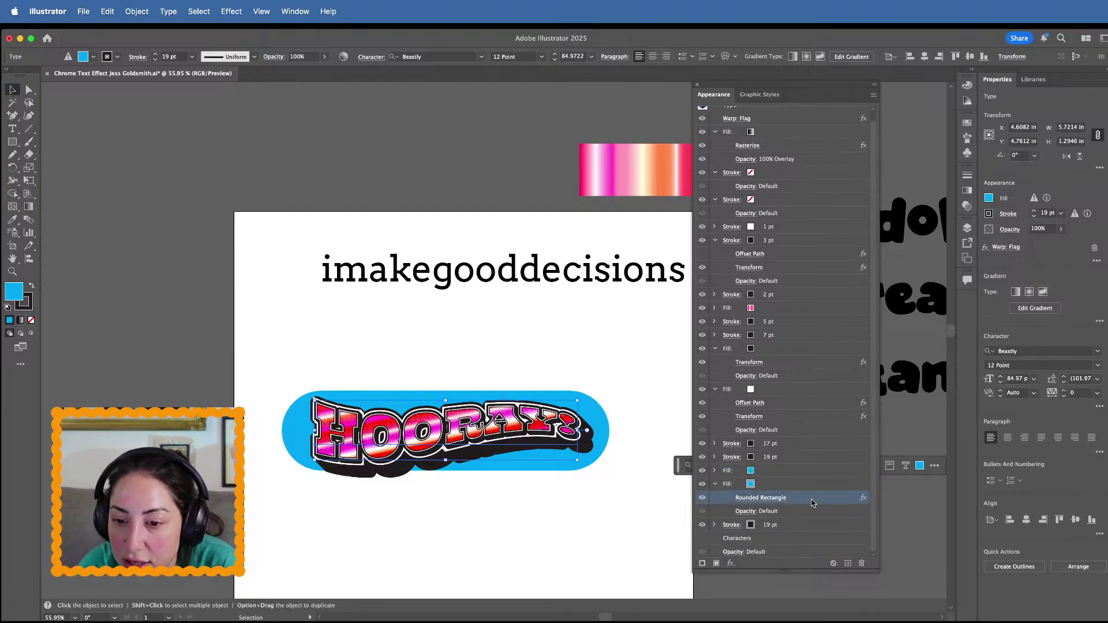
{"action": "mouse_move", "coordinate": [810, 502]}
{"action": "left_mouse_down"}
{"action": "mouse_move", "coordinate": [835, 500]}
{"action": "mouse_move", "coordinate": [798, 531]}
{"action": "mouse_move", "coordinate": [782, 525]}
{"action": "left_mouse_up"}
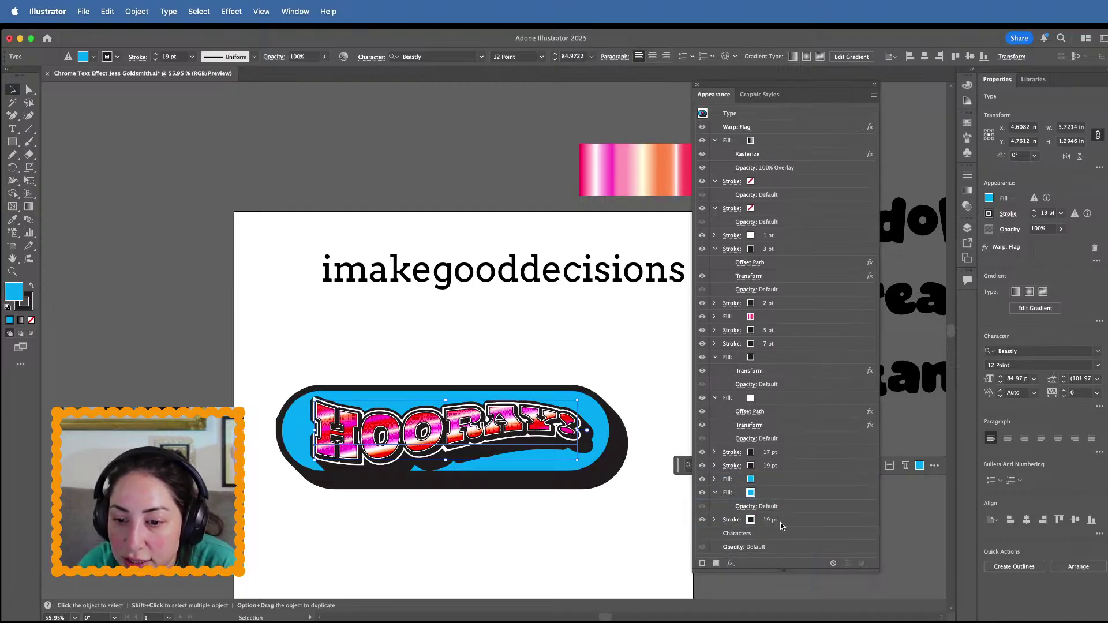
Try other move distances in the bottom 19 pt stroke's Transform effect, and restore horizontal and vertical to 0.0139 in
{"action": "left_click", "coordinate": [714, 520]}
{"action": "scroll", "coordinate": [780, 534], "scroll_direction": "down", "scroll_amount": 2}
{"action": "left_click", "coordinate": [864, 512]}
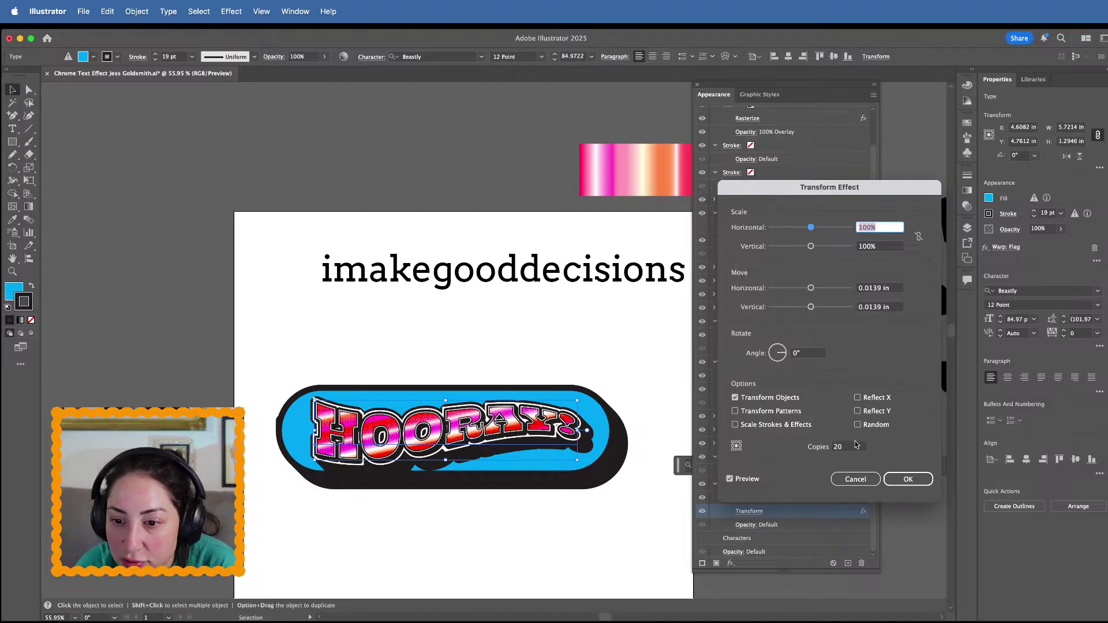
{"action": "left_click", "coordinate": [810, 308]}
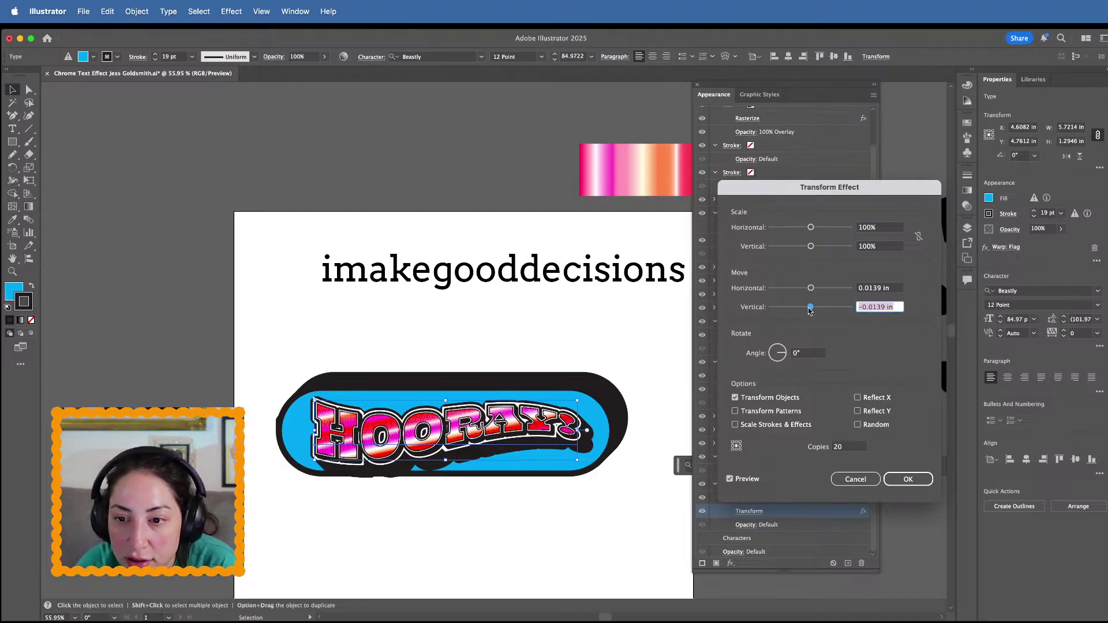
{"action": "left_click", "coordinate": [810, 308]}
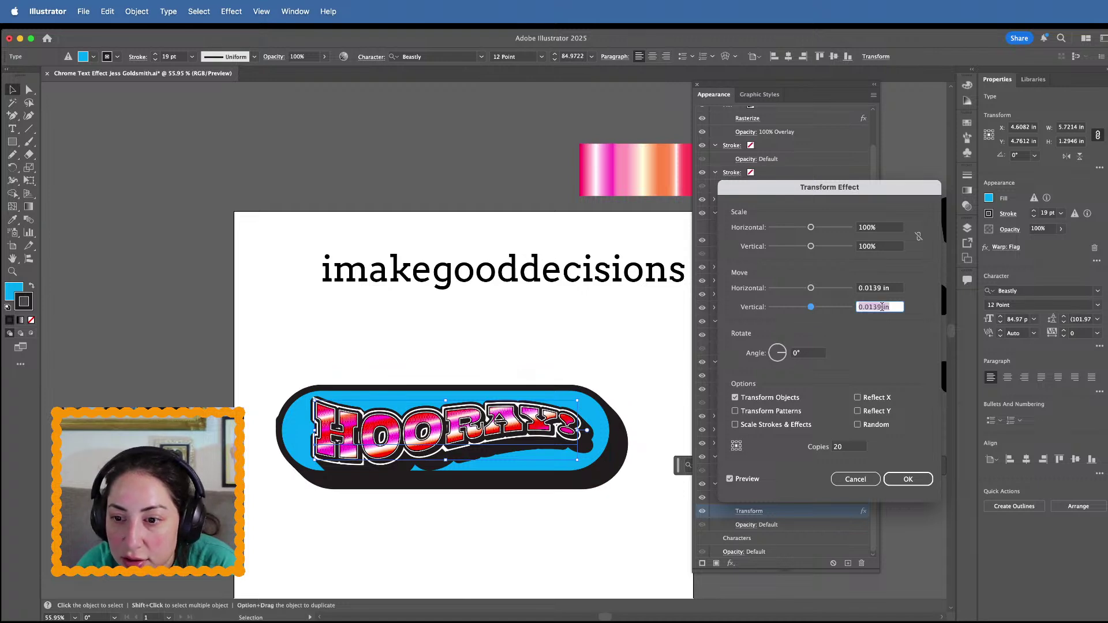
{"action": "left_click", "coordinate": [872, 307]}
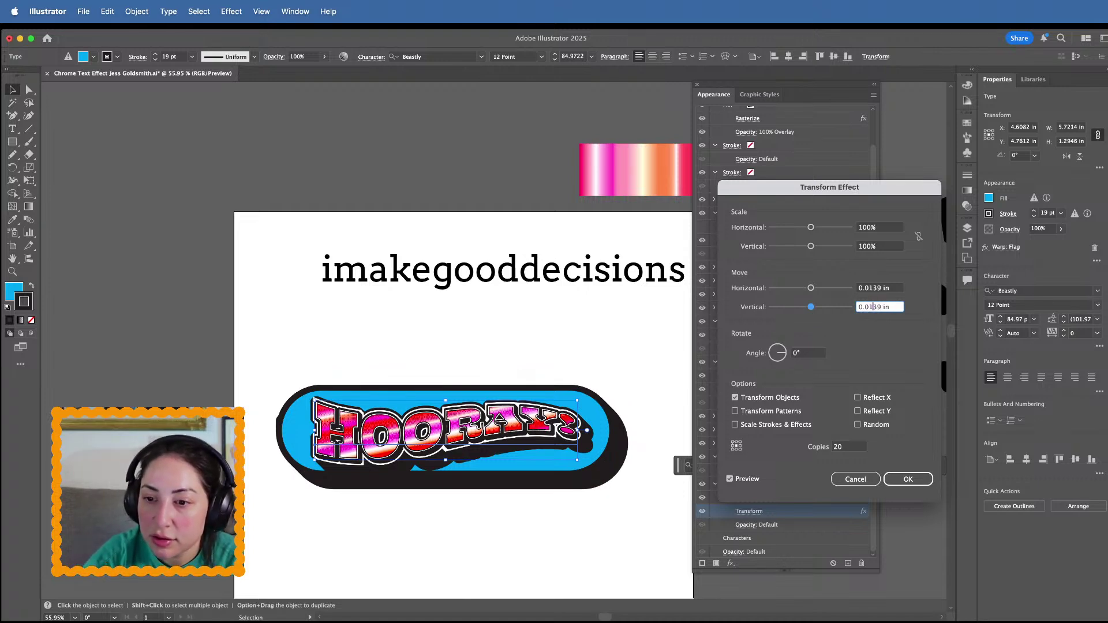
{"action": "left_click", "coordinate": [879, 287]}
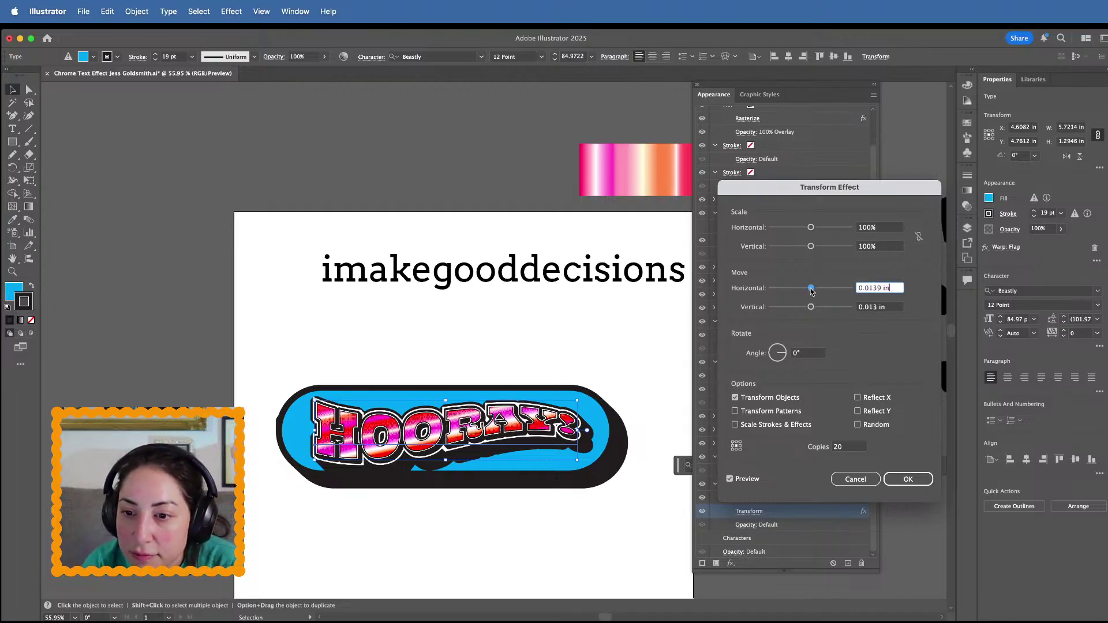
{"action": "left_click_drag", "start_coordinate": [811, 291], "coordinate": [809, 310]}
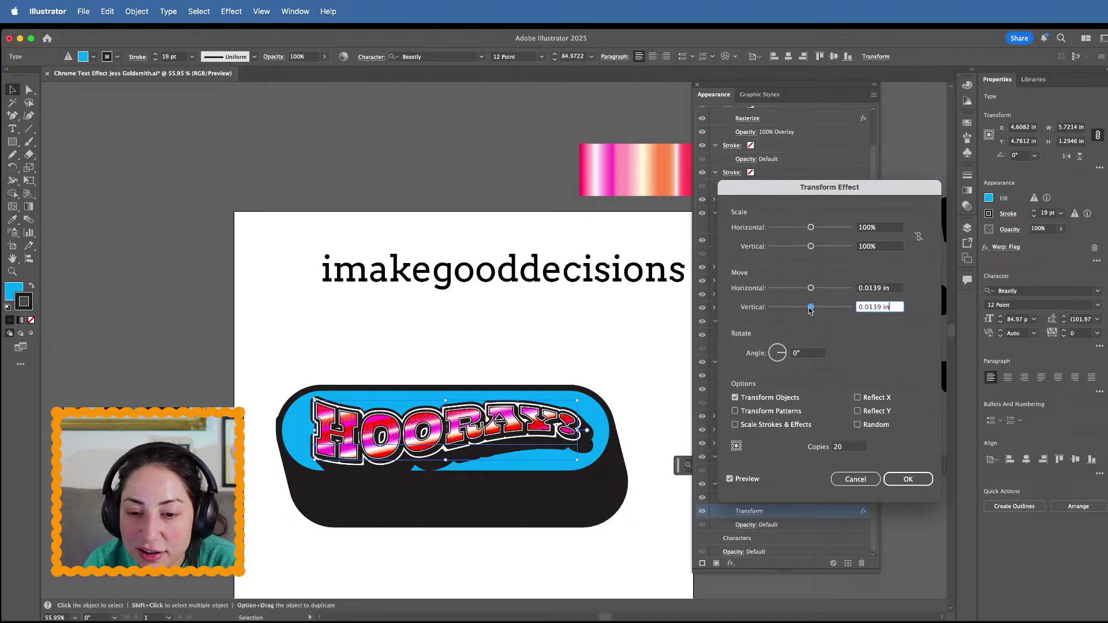
{"action": "left_click", "coordinate": [908, 478]}
Delete the lower duplicate blue fill and set the remaining blue fill's Rounded Rectangle extra height to 0.5 in
{"action": "left_click", "coordinate": [809, 466]}
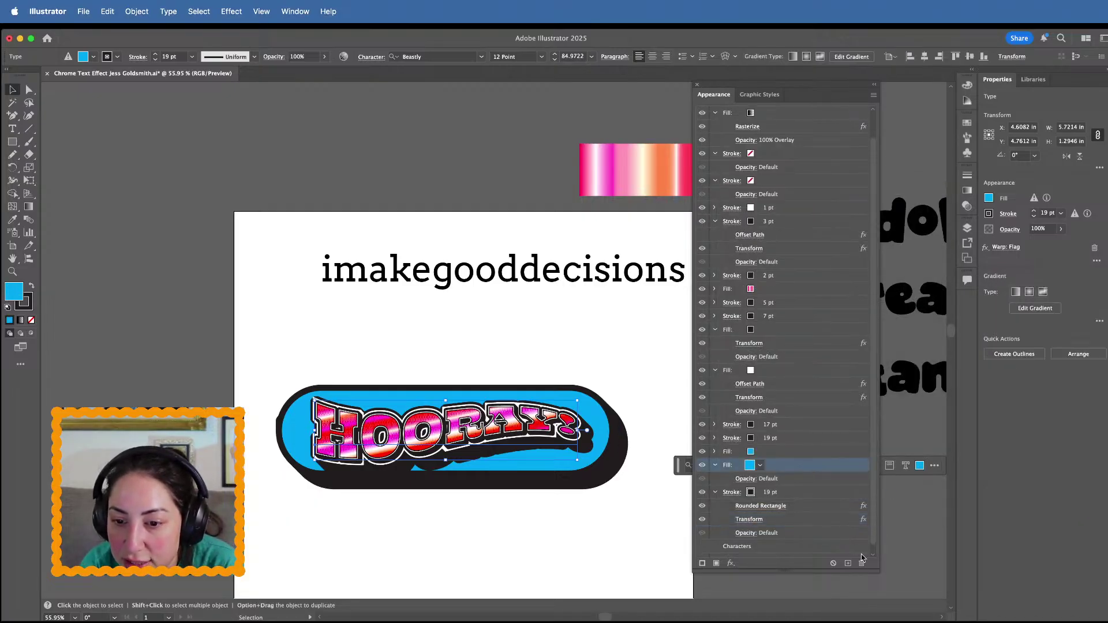
{"action": "left_click", "coordinate": [861, 559]}
{"action": "left_click", "coordinate": [762, 470]}
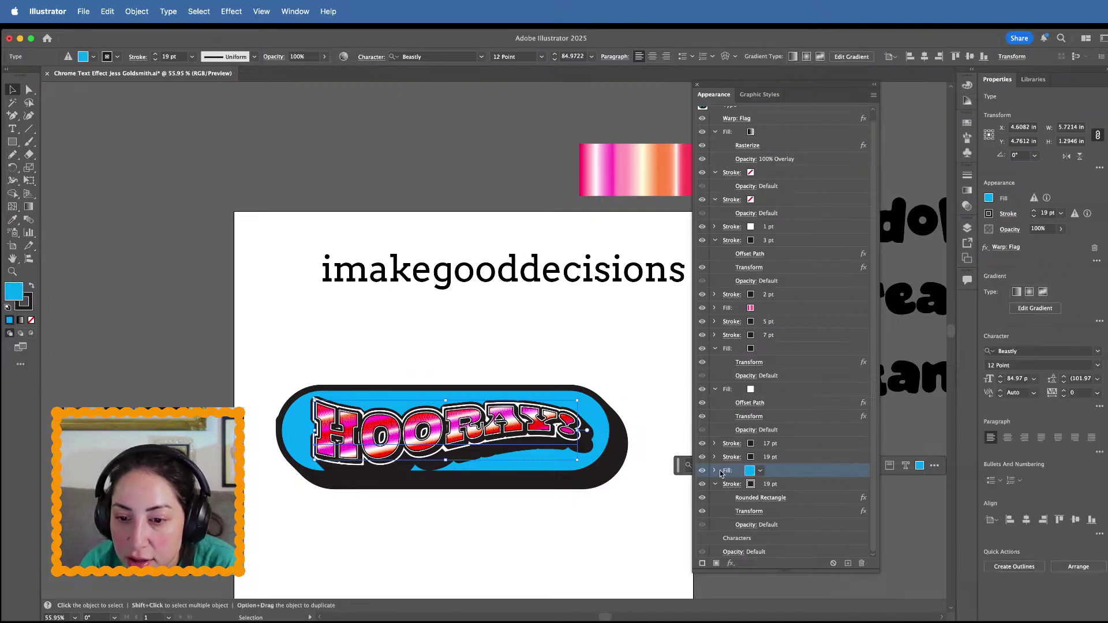
{"action": "left_click", "coordinate": [715, 471]}
{"action": "left_click", "coordinate": [766, 485]}
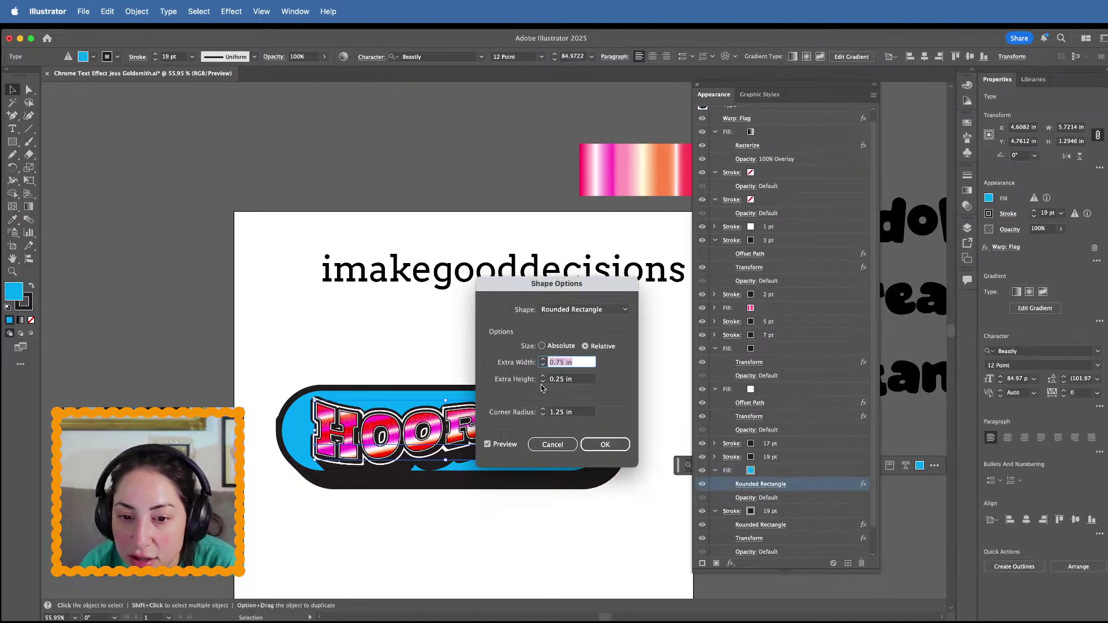
{"action": "left_click", "coordinate": [542, 360]}
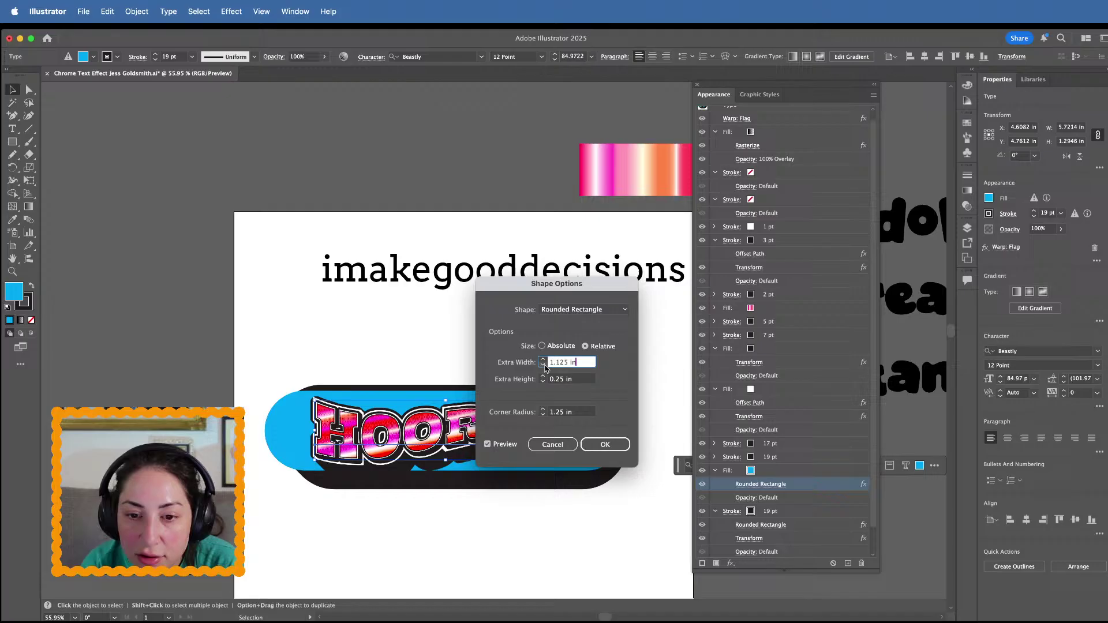
{"action": "left_click", "coordinate": [543, 366]}
{"action": "left_click", "coordinate": [542, 377]}
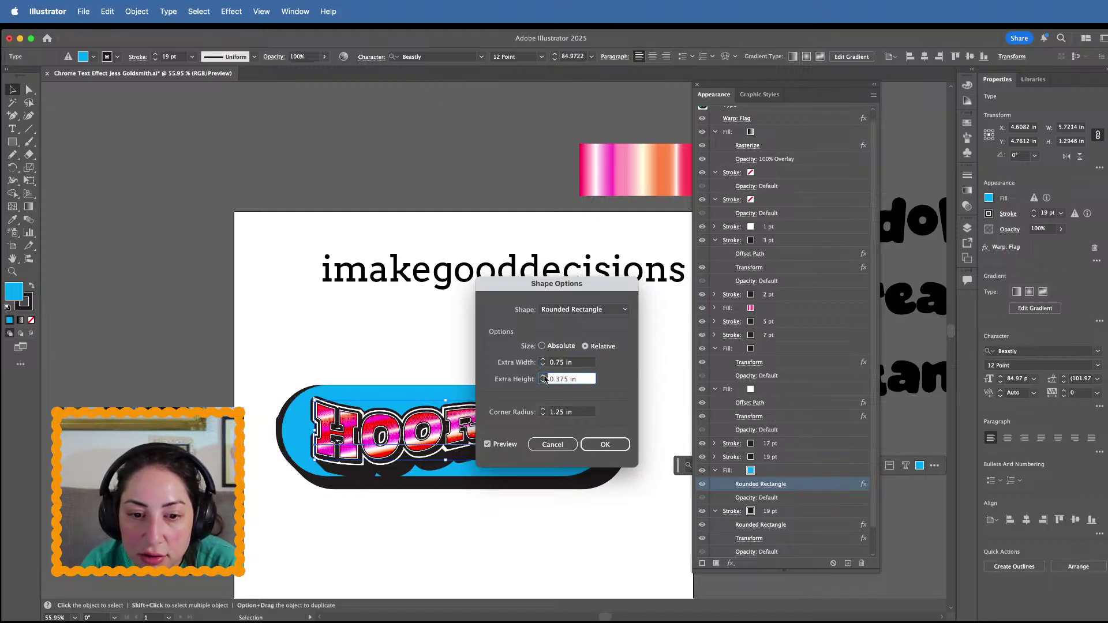
{"action": "left_click", "coordinate": [542, 377]}
{"action": "left_click", "coordinate": [606, 445]}
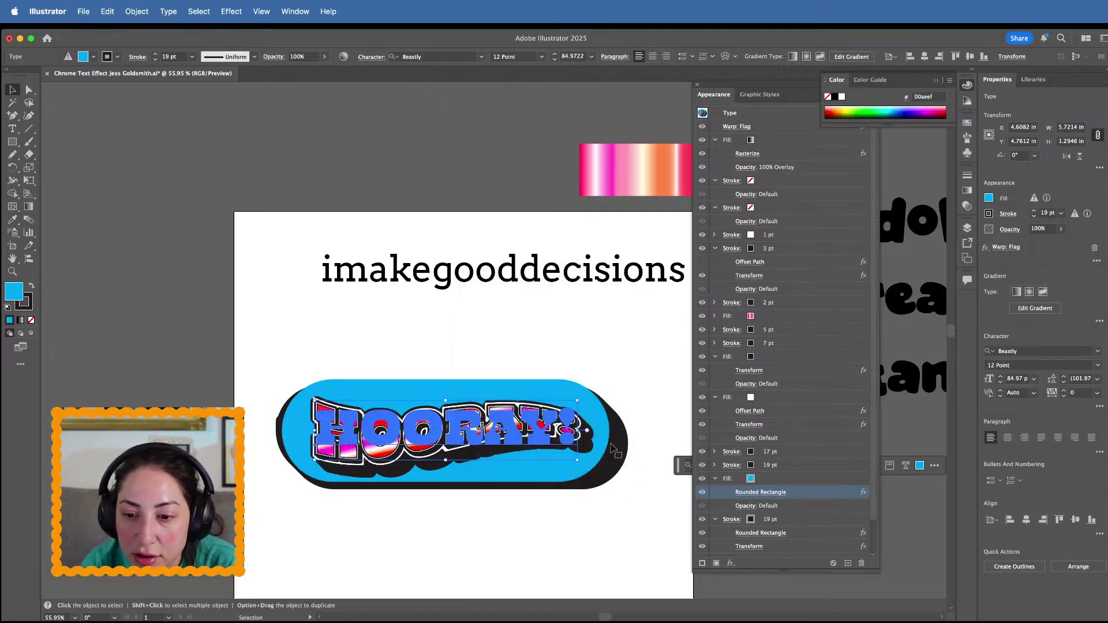
Set the extra height of the bottom 19 pt stroke's Rounded Rectangle effect to 0.5 in and deselect the text
{"action": "scroll", "coordinate": [770, 494], "scroll_direction": "down", "scroll_amount": 1}
{"action": "left_click", "coordinate": [789, 488]}
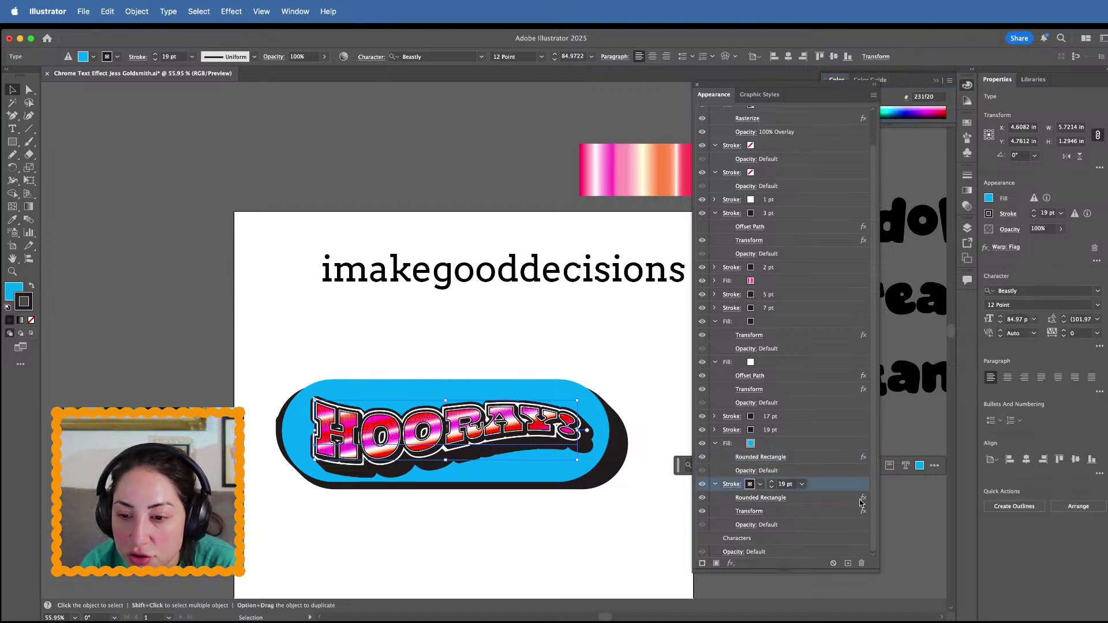
{"action": "left_click", "coordinate": [766, 498]}
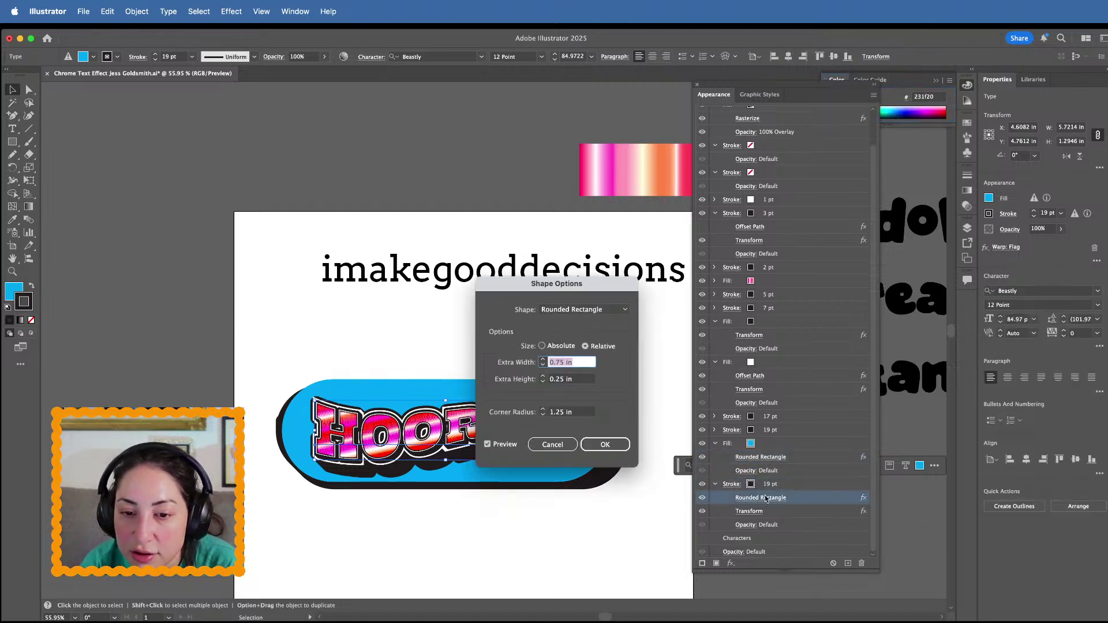
{"action": "left_click", "coordinate": [543, 359]}
{"action": "left_click", "coordinate": [543, 365]}
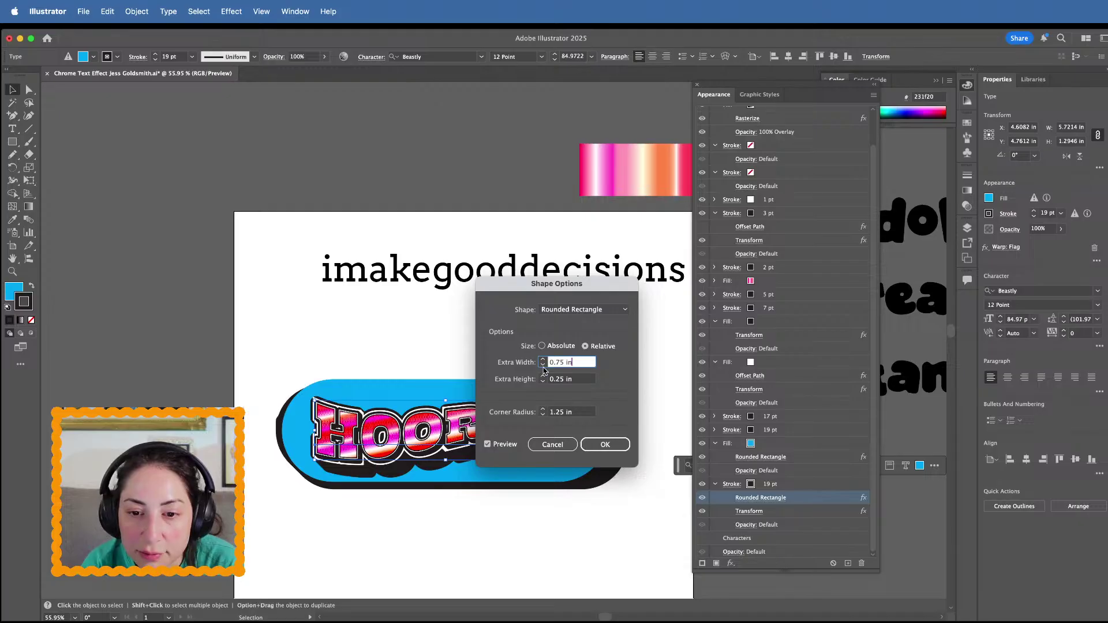
{"action": "left_click", "coordinate": [542, 377]}
{"action": "left_click", "coordinate": [543, 376]}
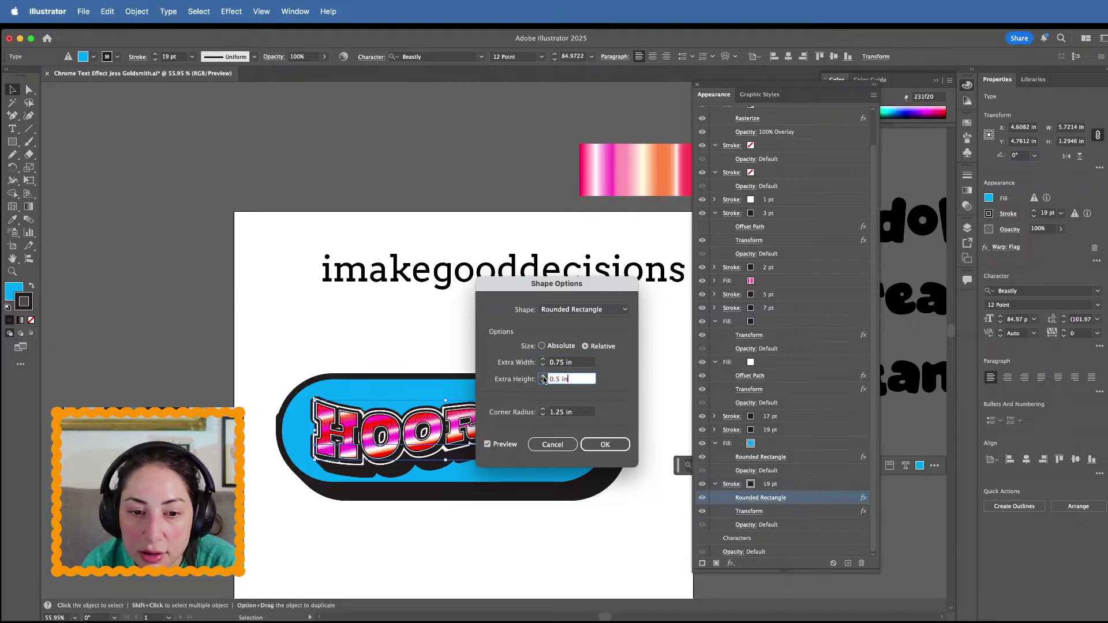
{"action": "left_click", "coordinate": [613, 447]}
{"action": "left_click", "coordinate": [559, 559]}
Replace the HOORAY! text with "EDITABLE" and deselect it
{"action": "scroll", "coordinate": [559, 559], "scroll_direction": "down", "scroll_amount": 2}
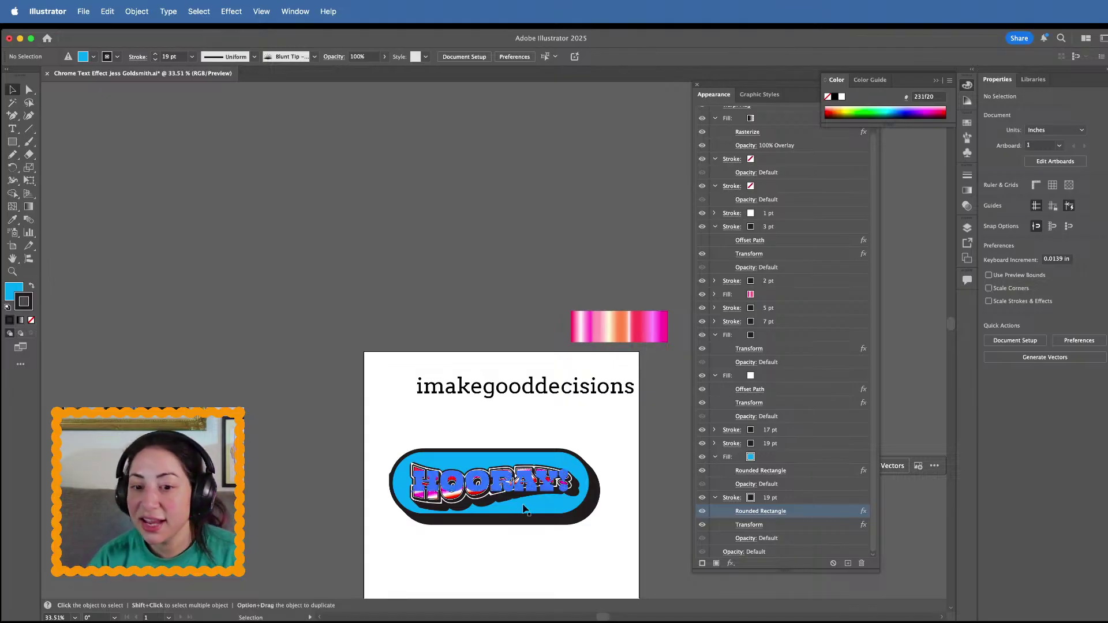
{"action": "double_click", "coordinate": [507, 485]}
{"action": "key", "text": "super+a"}
{"action": "type", "text": "BDITABLE"}
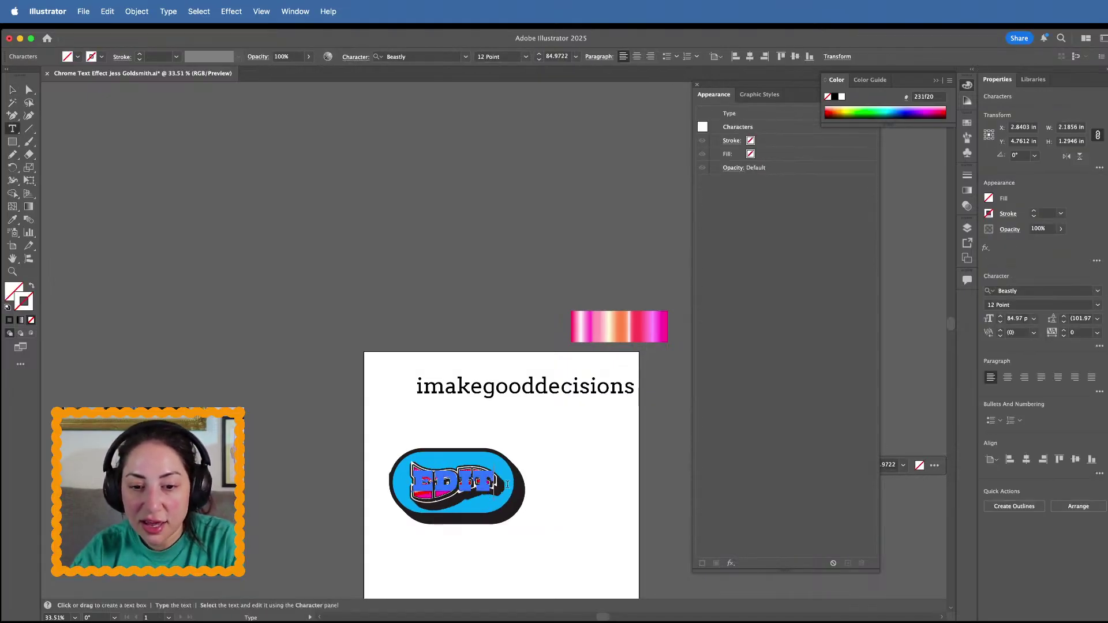
{"action": "left_click", "coordinate": [12, 89]}
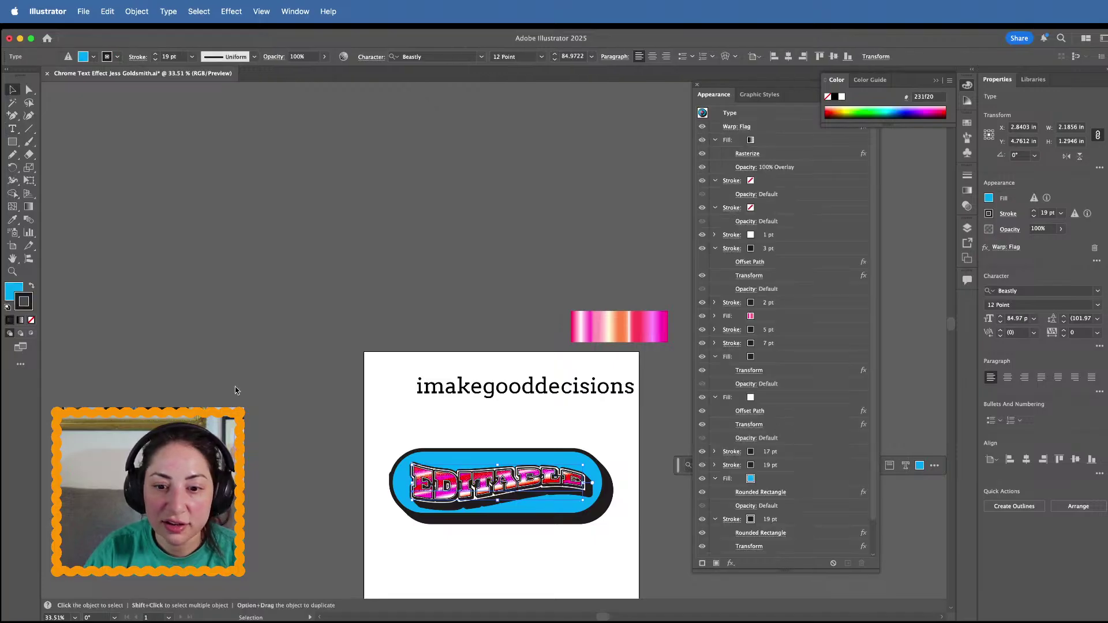
{"action": "left_click", "coordinate": [287, 450]}
Preview the bottom 19 pt stroke's shape effect as an Ellipse with absolute sizing, and cancel the change
{"action": "scroll", "coordinate": [289, 450], "scroll_direction": "down", "scroll_amount": 5}
{"action": "scroll", "coordinate": [289, 450], "scroll_direction": "right", "scroll_amount": 3}
{"action": "scroll", "coordinate": [290, 449], "scroll_direction": "up", "scroll_amount": 3}
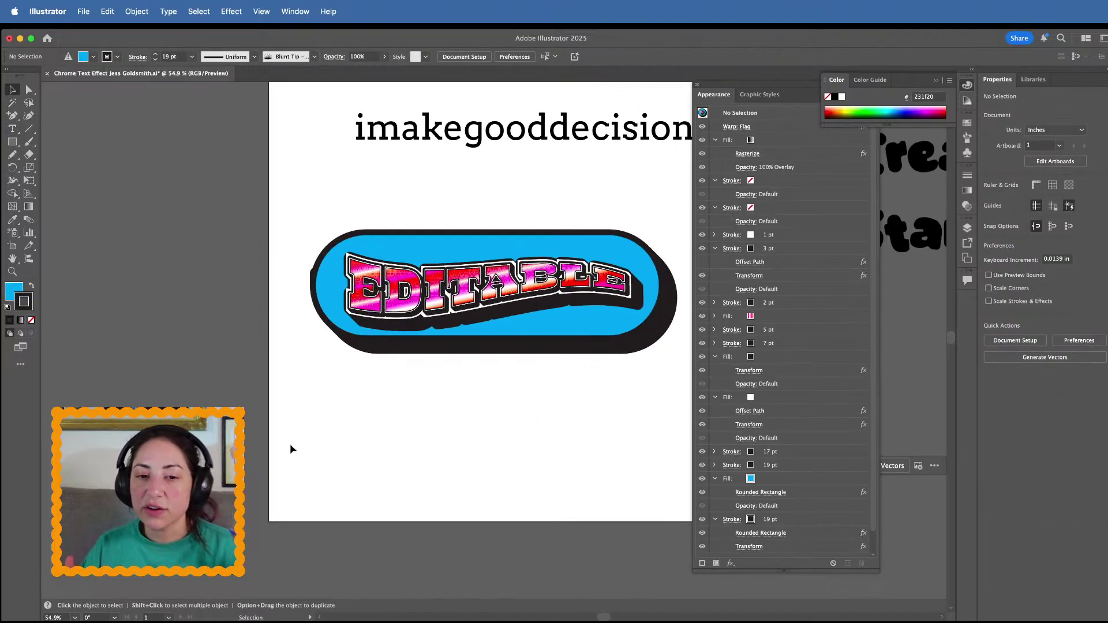
{"action": "left_click", "coordinate": [473, 288]}
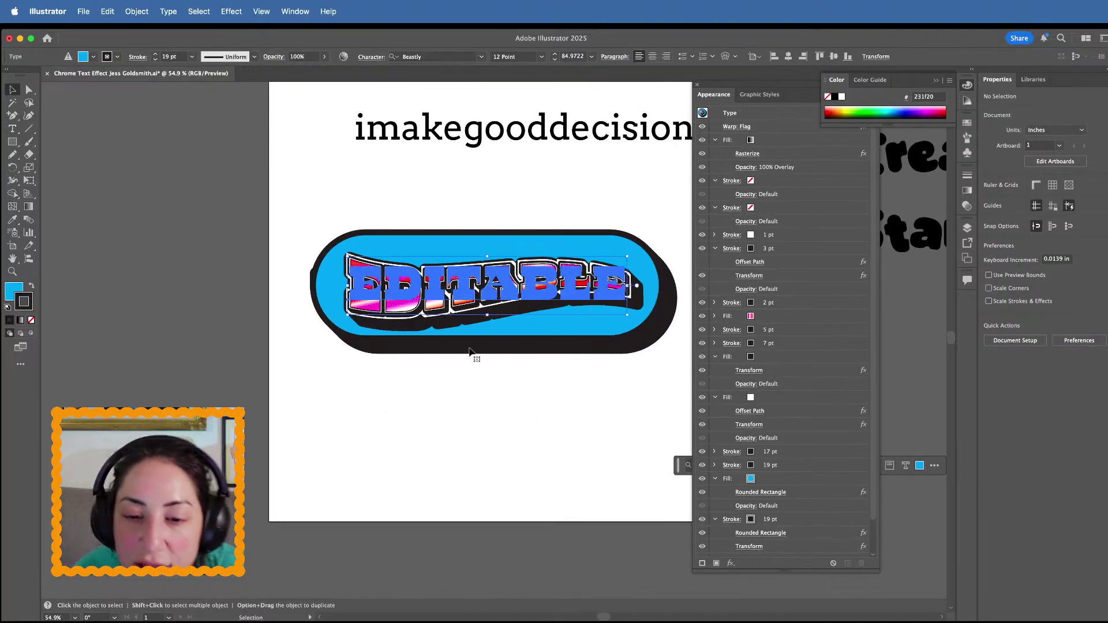
{"action": "left_click", "coordinate": [803, 533]}
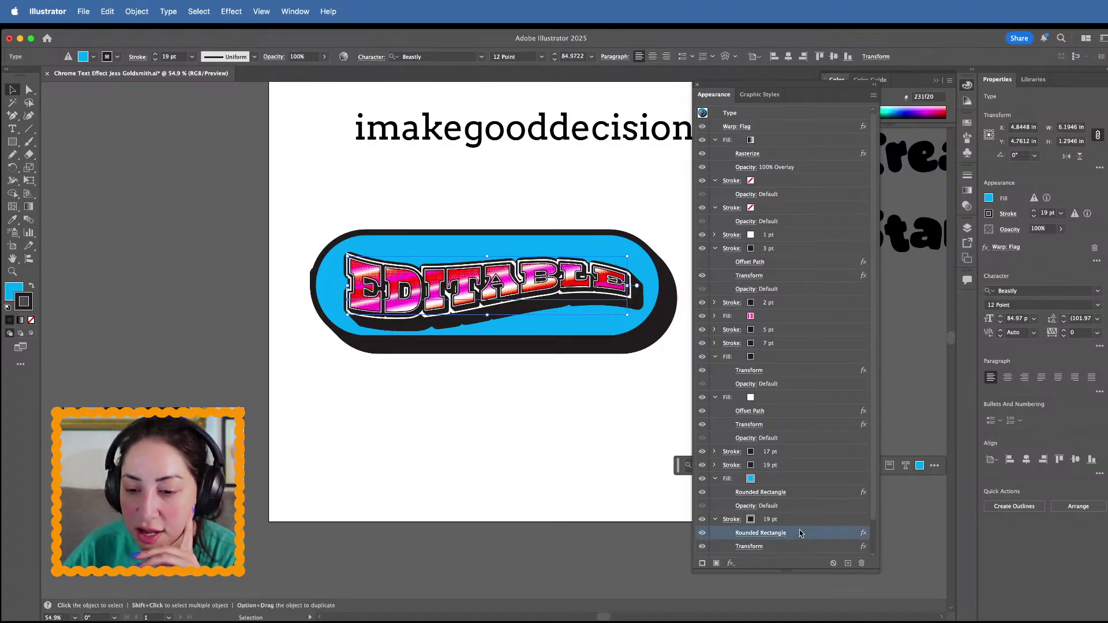
{"action": "left_click", "coordinate": [775, 534]}
{"action": "left_click", "coordinate": [583, 310]}
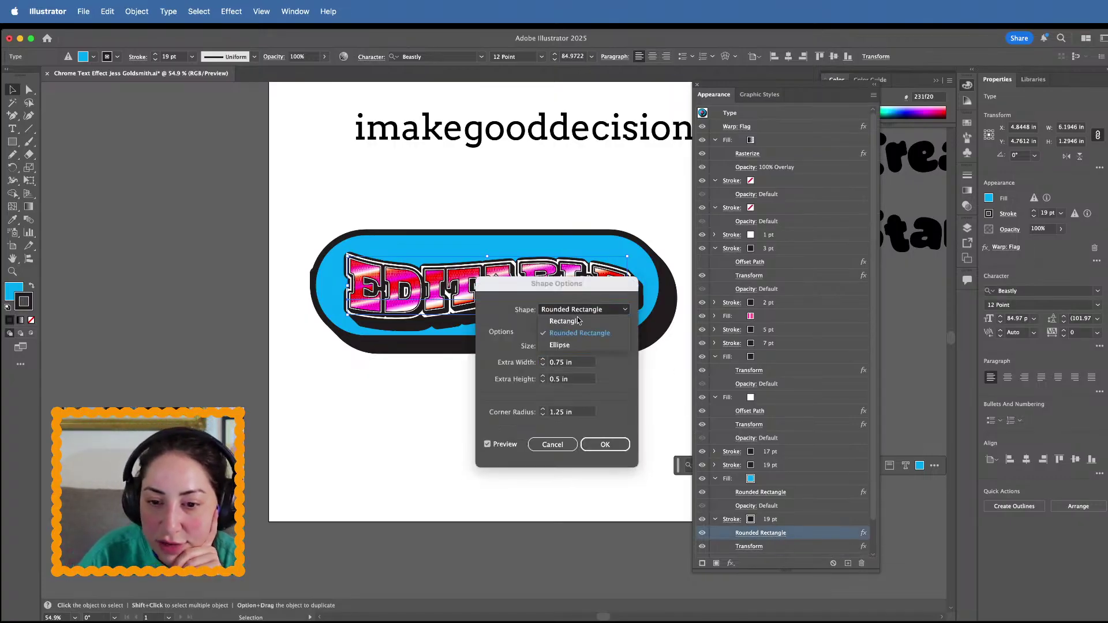
{"action": "left_click", "coordinate": [577, 335]}
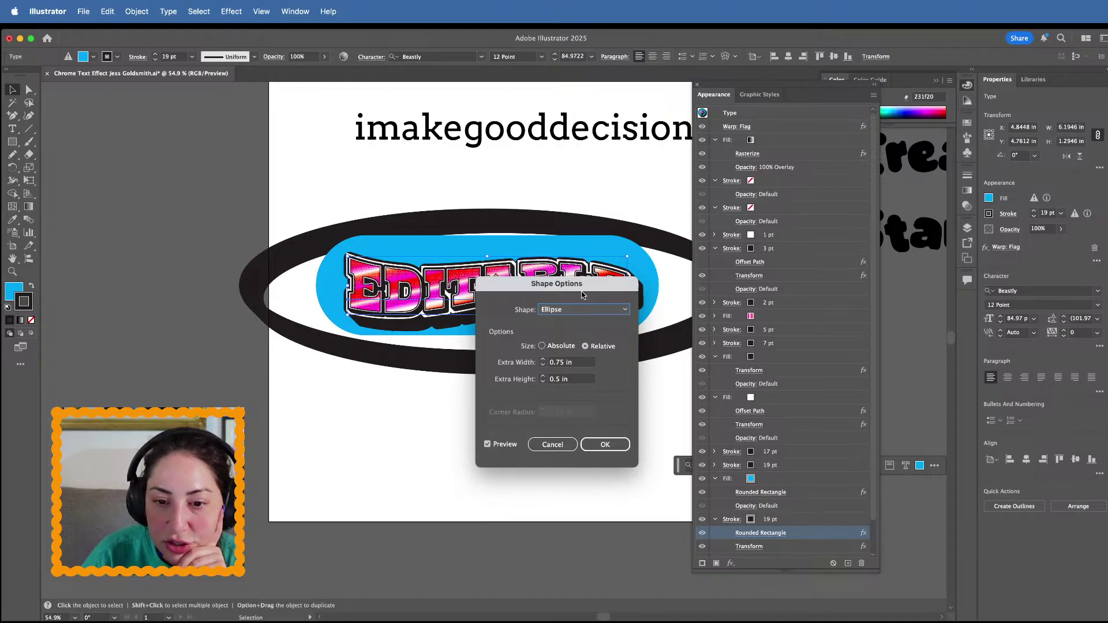
{"action": "left_click", "coordinate": [543, 346]}
{"action": "left_click", "coordinate": [552, 444]}
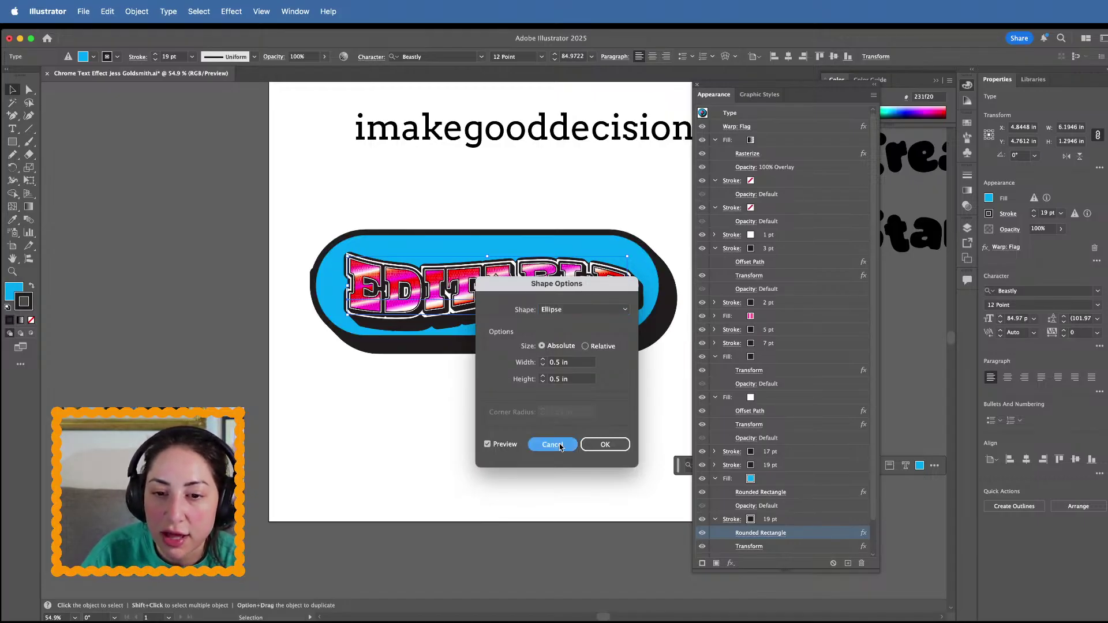
Collapse the bottom 19 pt stroke and the blue fill in the appearance stack, and select the blue fill
{"action": "left_click", "coordinate": [635, 517]}
{"action": "scroll", "coordinate": [623, 513], "scroll_direction": "right", "scroll_amount": 3}
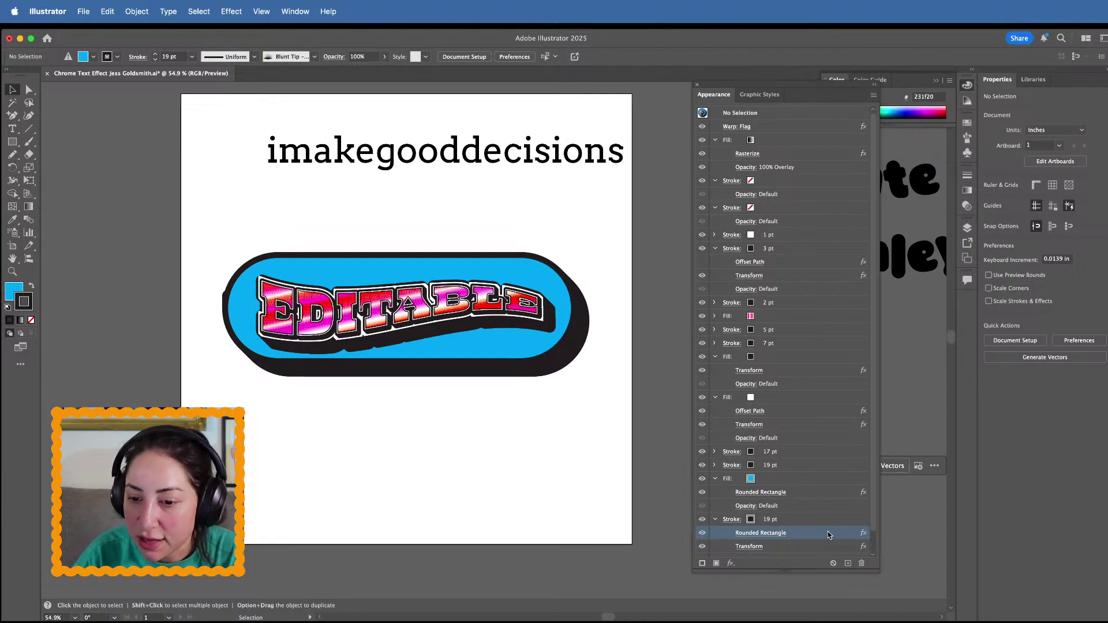
{"action": "scroll", "coordinate": [831, 520], "scroll_direction": "down", "scroll_amount": 2}
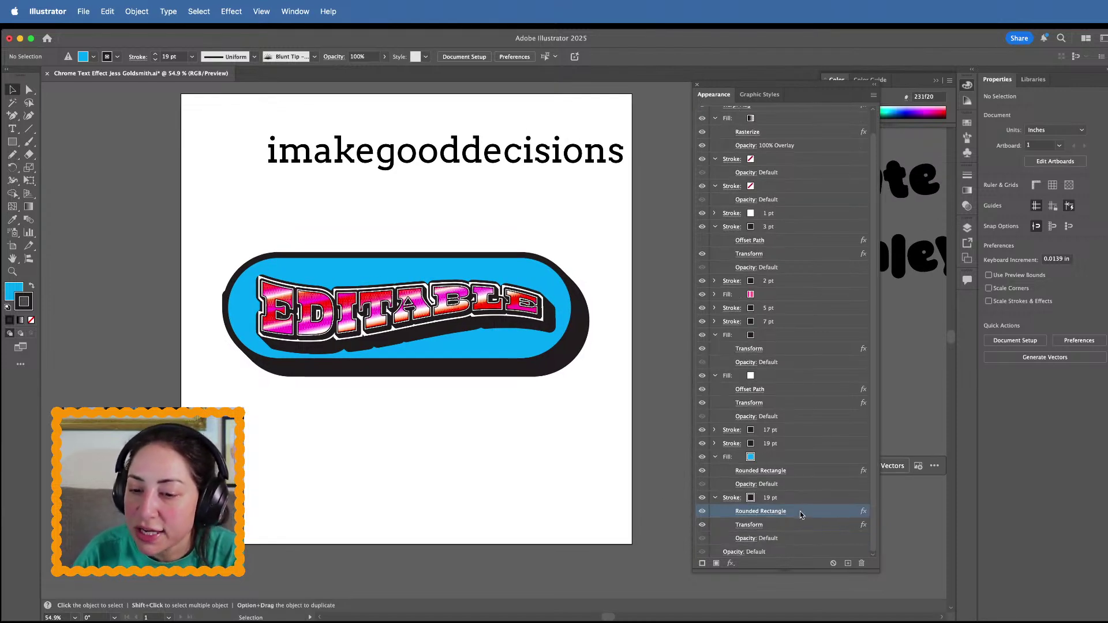
{"action": "left_click", "coordinate": [715, 497]}
{"action": "left_click", "coordinate": [715, 479]}
{"action": "left_click", "coordinate": [761, 480]}
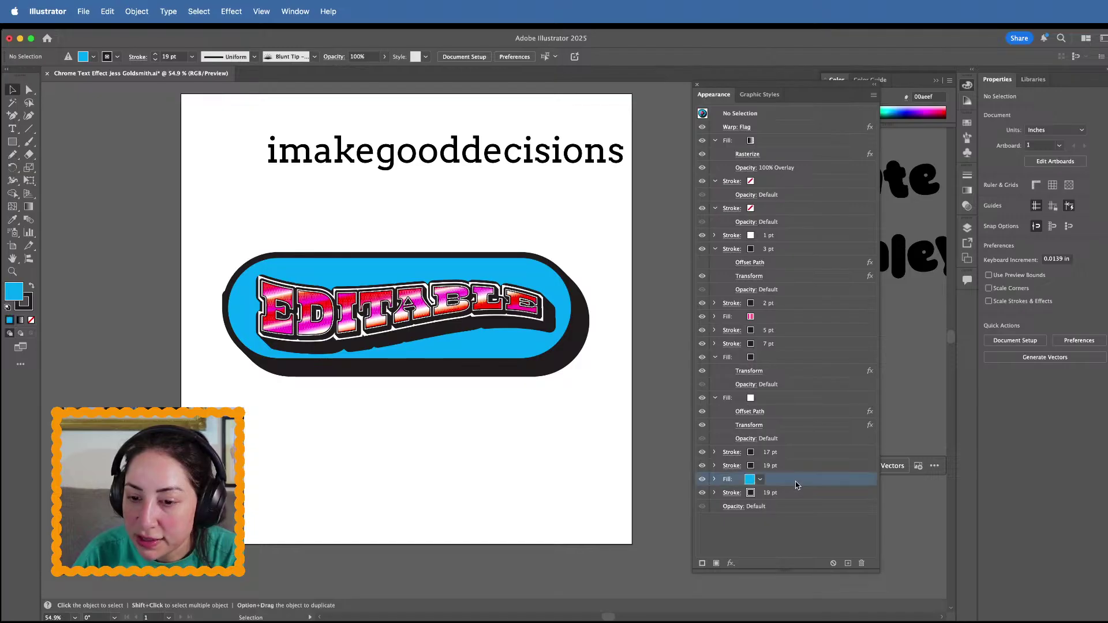
Select the blue fill and the bottom 19 pt stroke together in the appearance stack
{"action": "left_click", "coordinate": [809, 494], "text": "shift"}
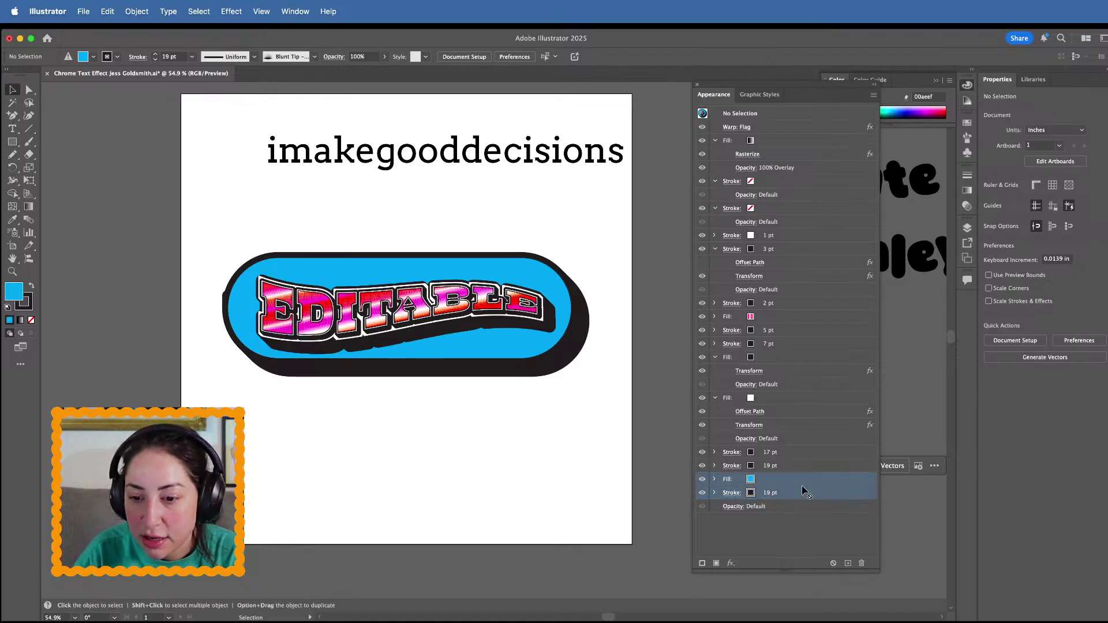
{"action": "left_click", "coordinate": [803, 494]}
{"action": "left_click_drag", "start_coordinate": [803, 498], "coordinate": [805, 485]}
{"action": "left_click", "coordinate": [804, 480]}
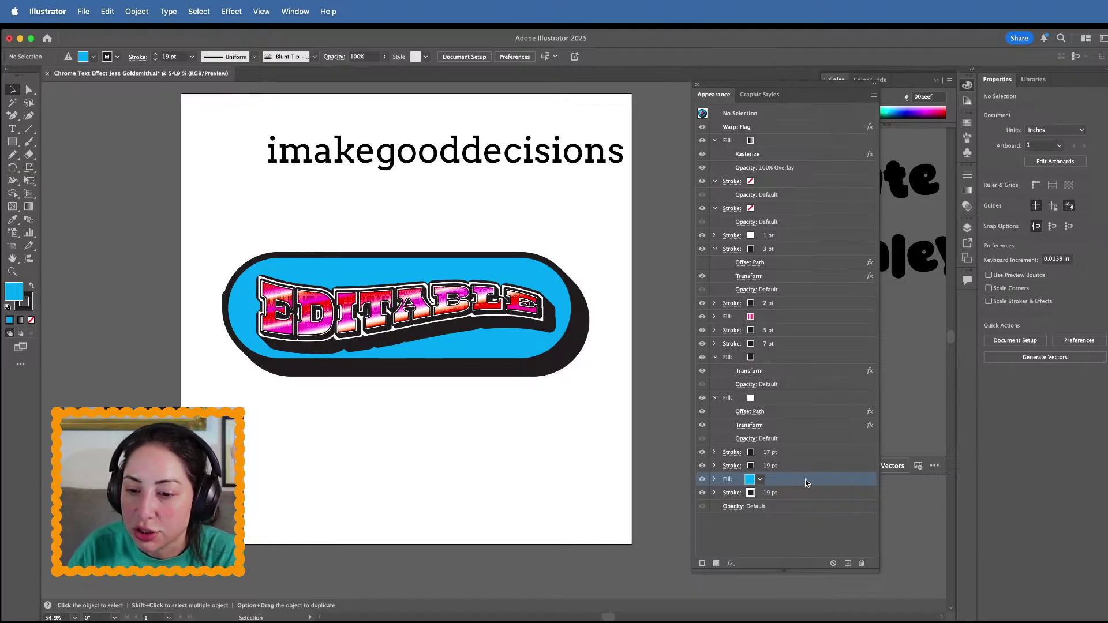
{"action": "left_click", "coordinate": [808, 492], "text": "shift"}
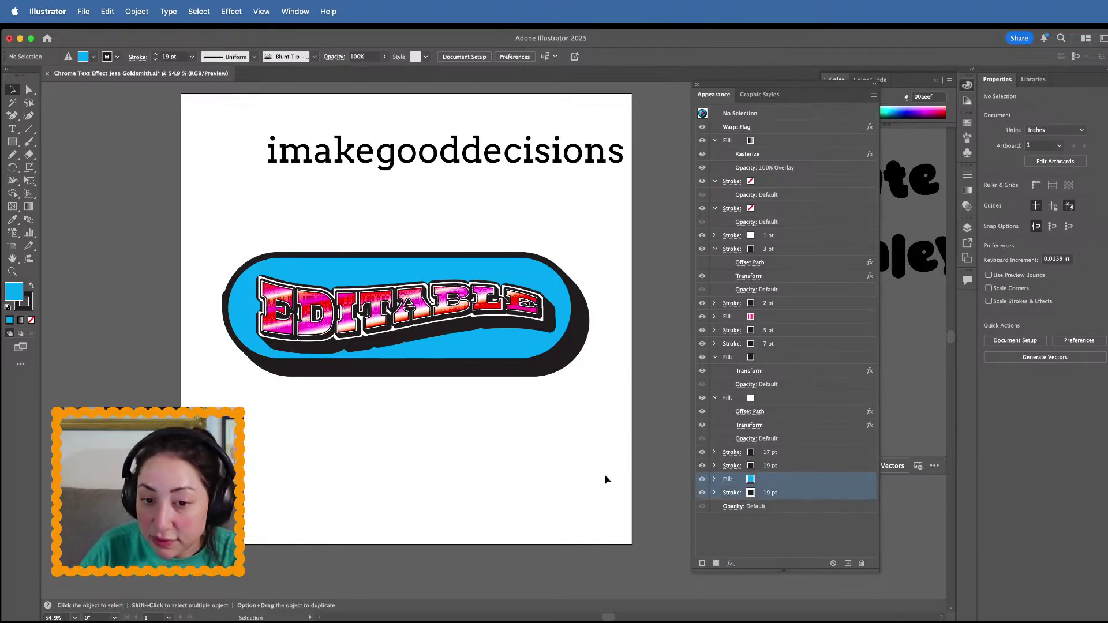
Move the EDITABLE badge partly off the artboard's upper-left edge and the imakegooddecisions text down to the artboard's middle
{"action": "left_click", "coordinate": [510, 328]}
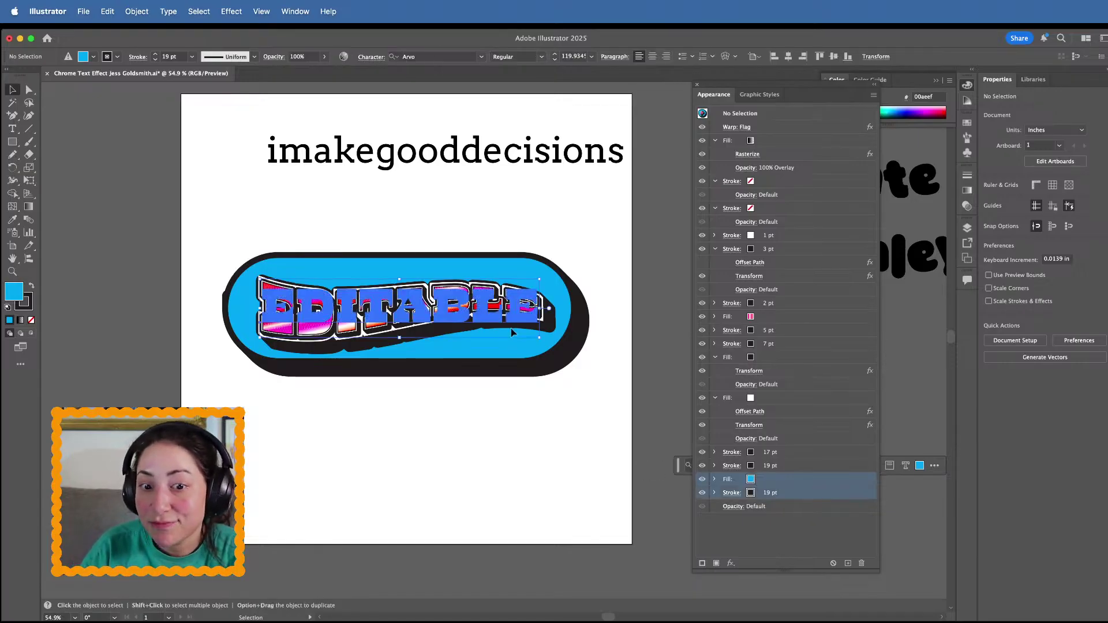
{"action": "left_click_drag", "start_coordinate": [329, 265], "coordinate": [81, 142]}
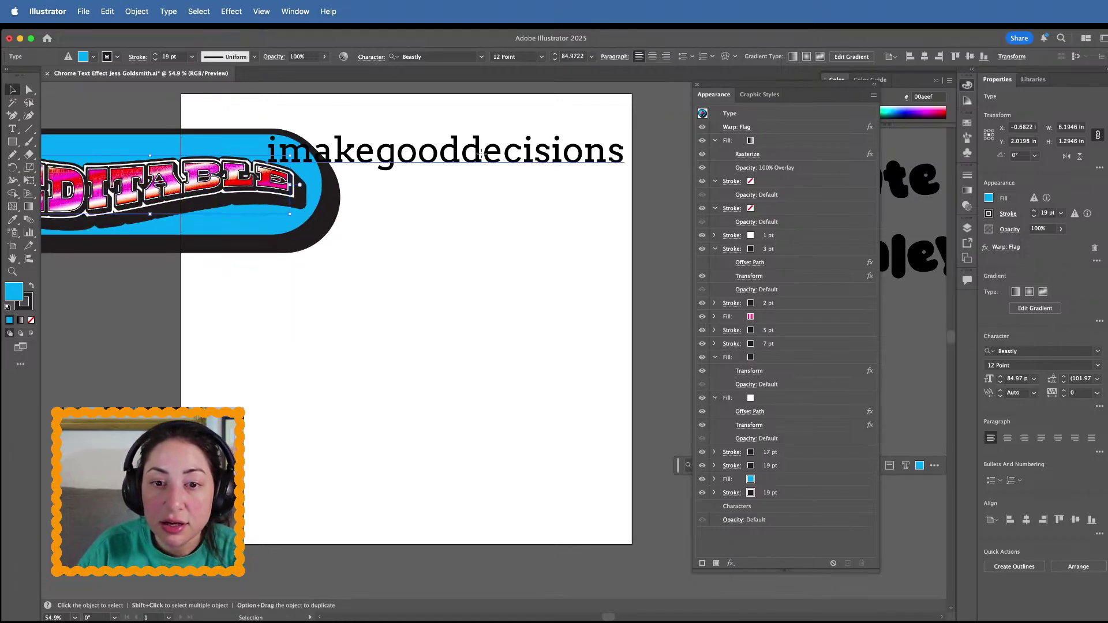
{"action": "left_click_drag", "start_coordinate": [518, 158], "coordinate": [495, 347]}
Replace the imakegooddecisions text with "CREATE" and enlarge it to about 127 pt
{"action": "double_click", "coordinate": [468, 346]}
{"action": "double_click", "coordinate": [468, 346]}
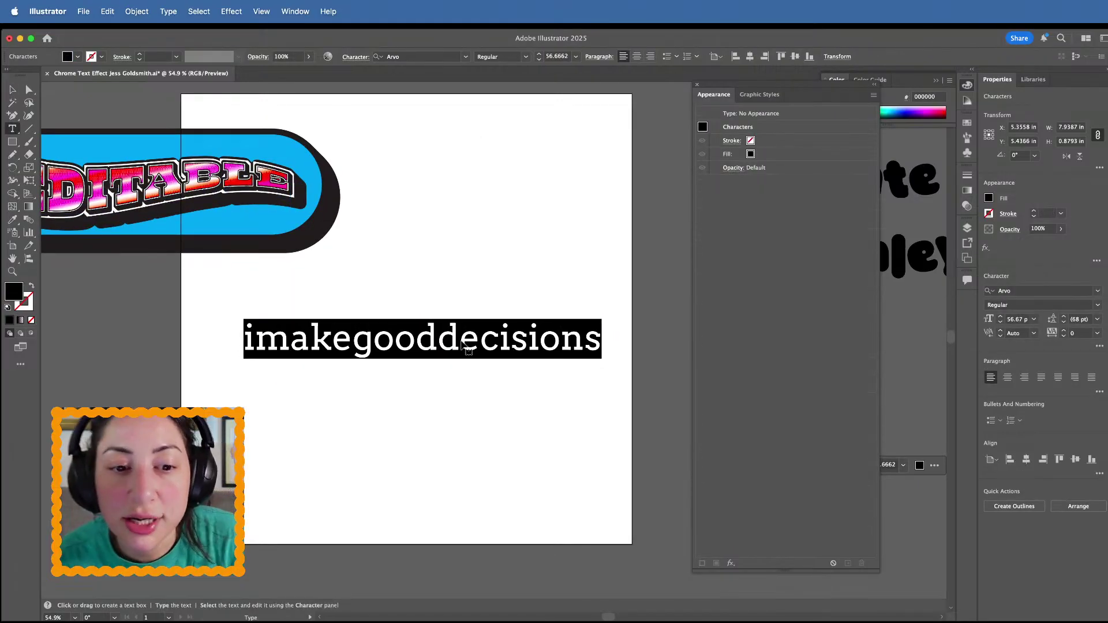
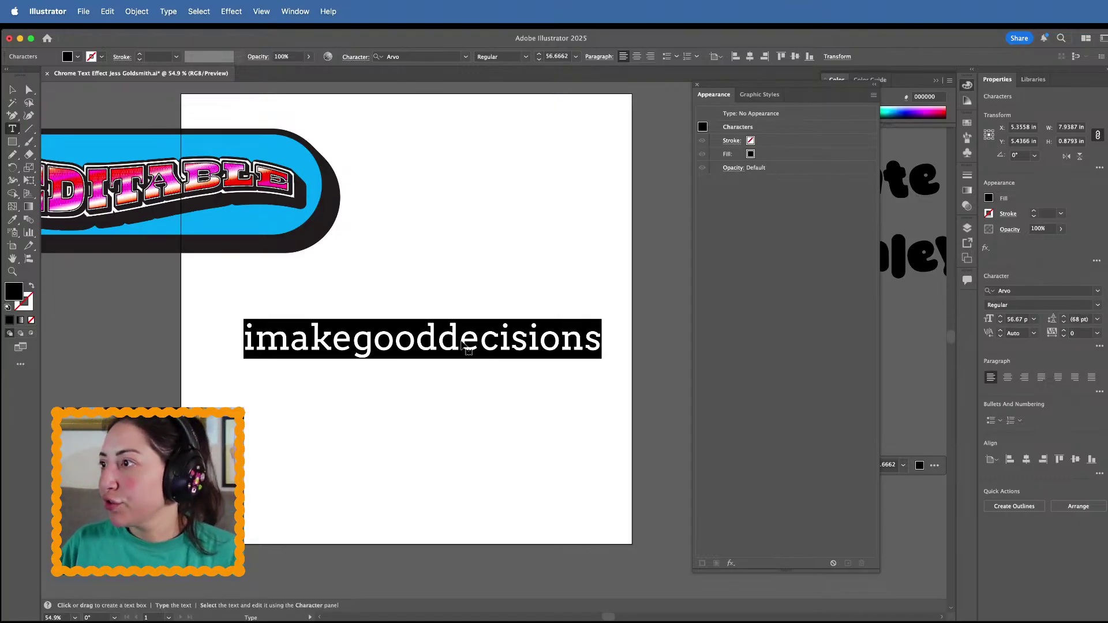
{"action": "type", "text": "CREATE"}
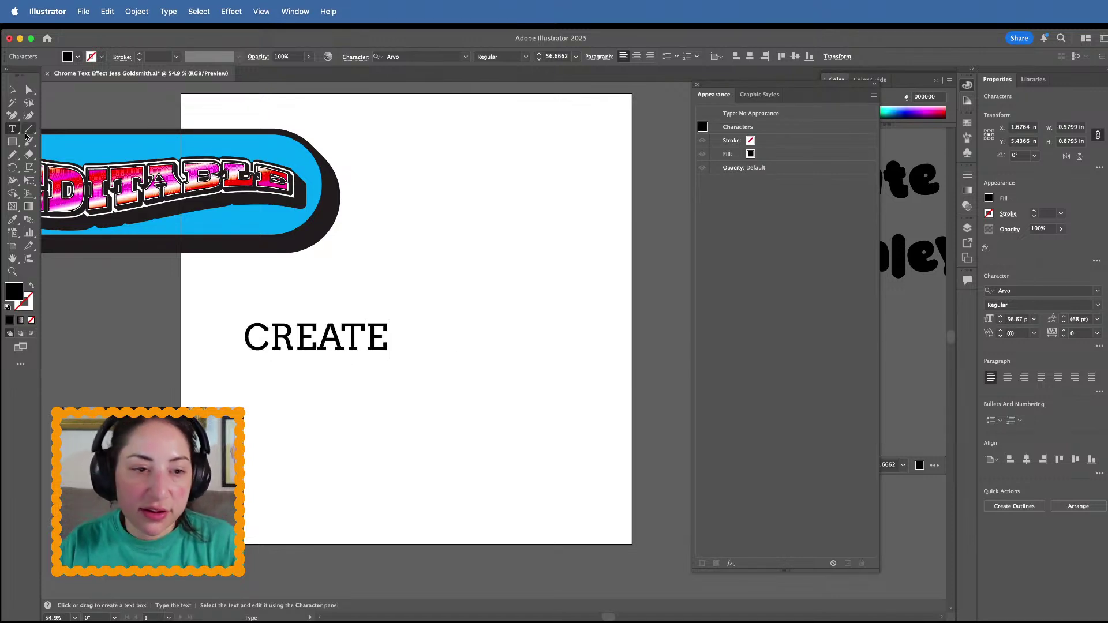
{"action": "left_click", "coordinate": [10, 89]}
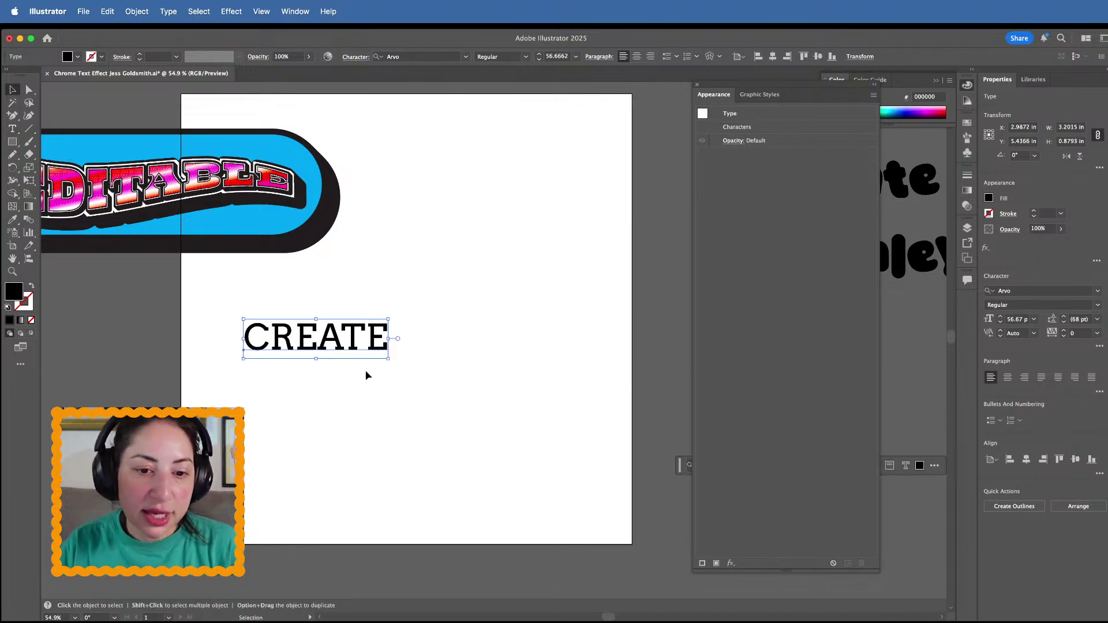
{"action": "left_click_drag", "start_coordinate": [393, 341], "coordinate": [572, 343]}
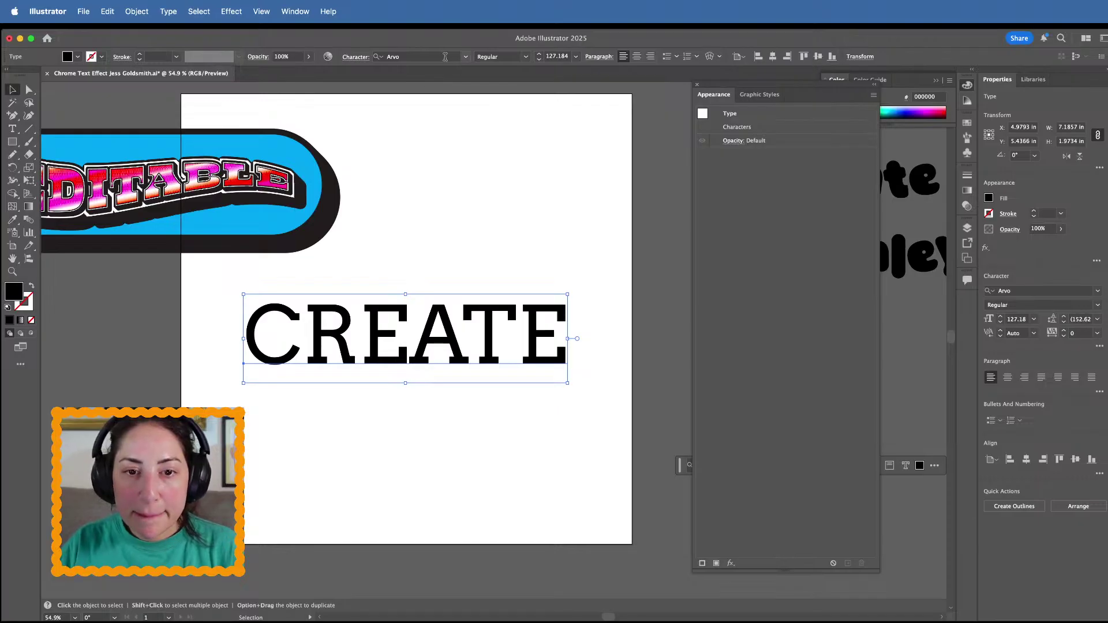
Filter the font list to Sans Serif, set the CREATE text to Poplar Std Black, and deselect it
{"action": "left_click", "coordinate": [466, 57]}
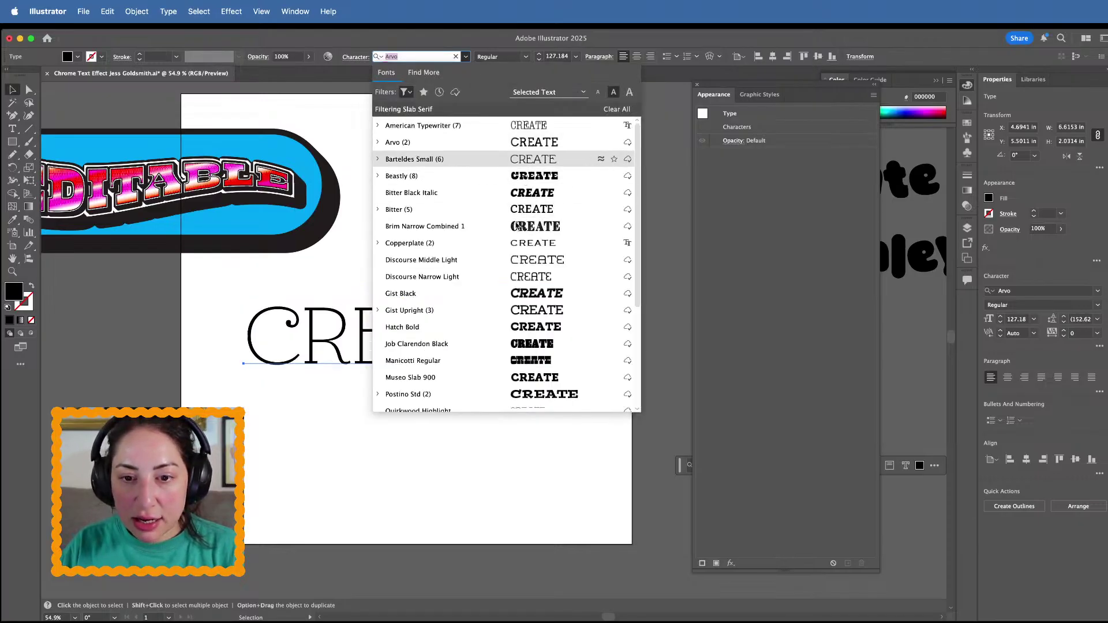
{"action": "scroll", "coordinate": [518, 314], "scroll_direction": "down", "scroll_amount": 5}
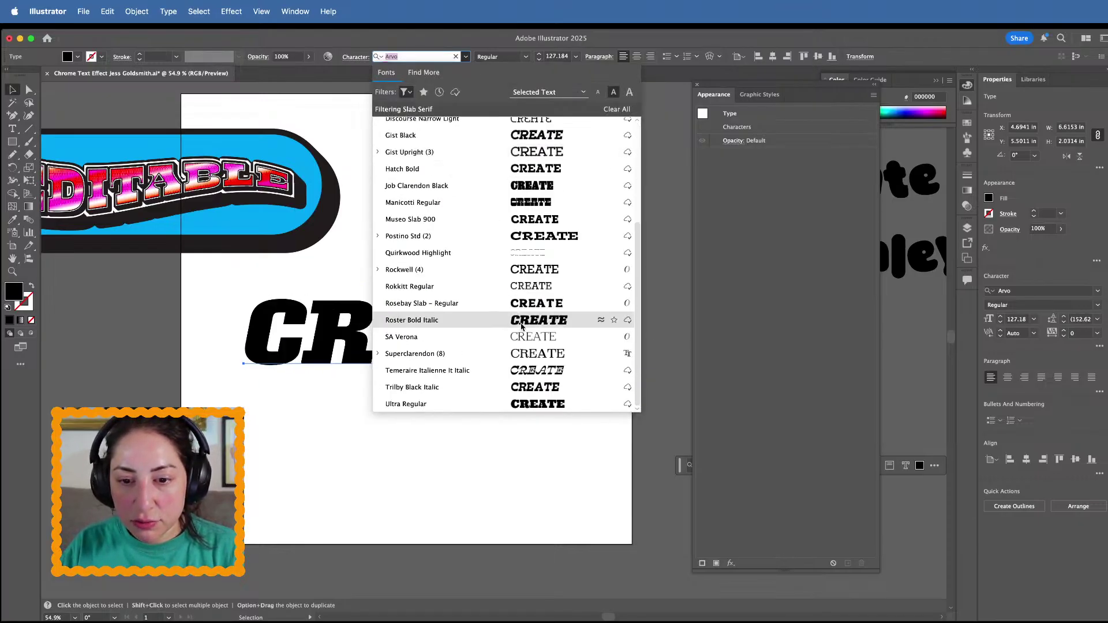
{"action": "left_click", "coordinate": [406, 92]}
{"action": "left_click", "coordinate": [300, 149]}
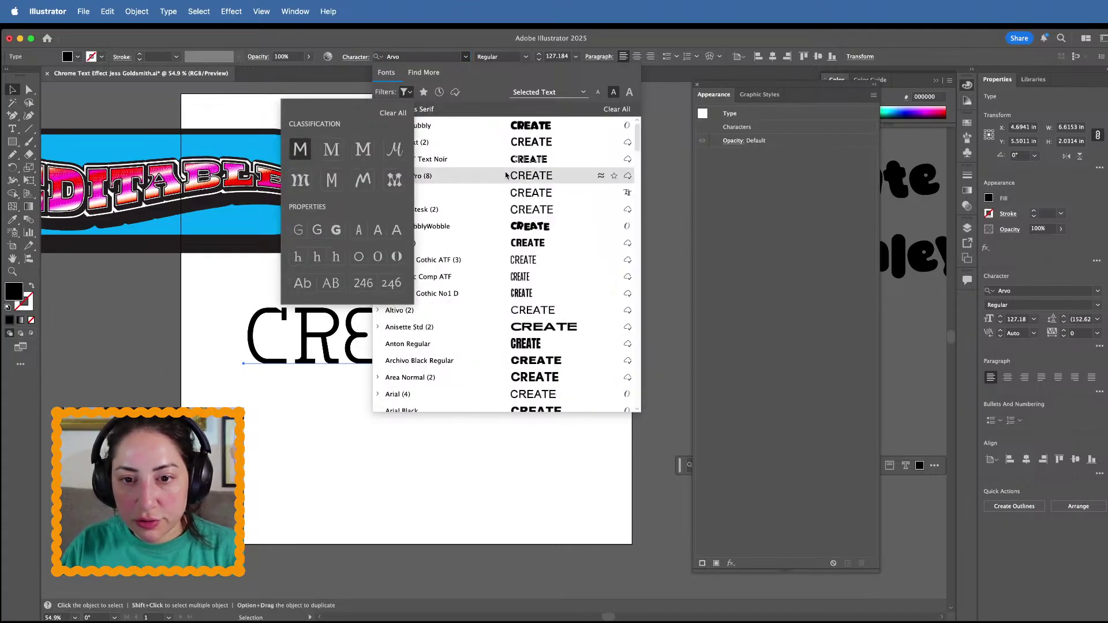
{"action": "scroll", "coordinate": [507, 327], "scroll_direction": "down", "scroll_amount": 3}
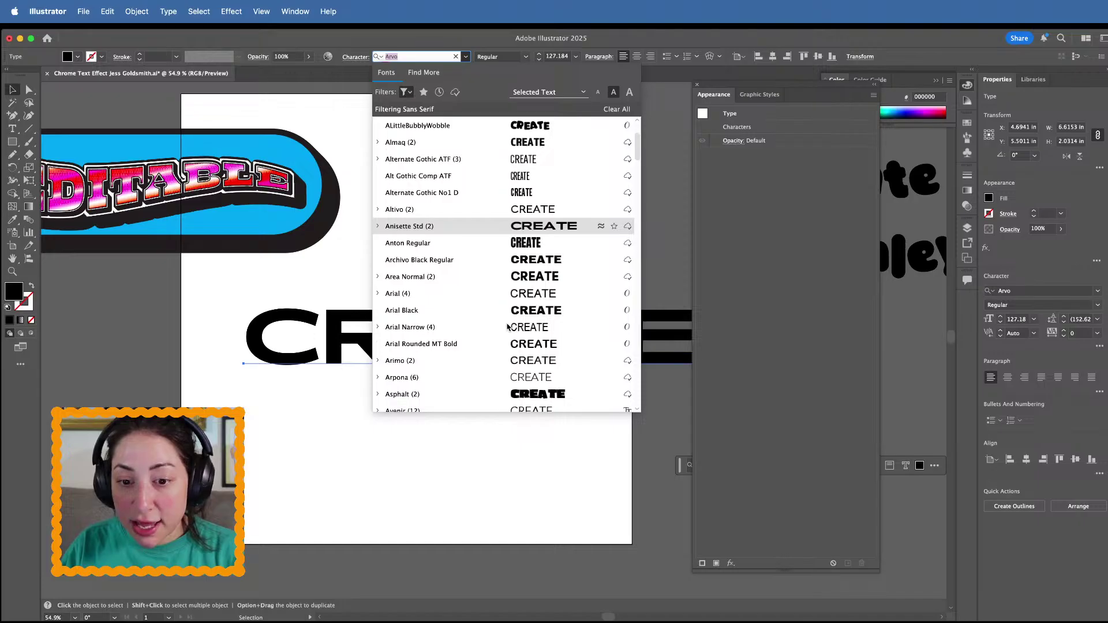
{"action": "scroll", "coordinate": [508, 327], "scroll_direction": "down", "scroll_amount": 10}
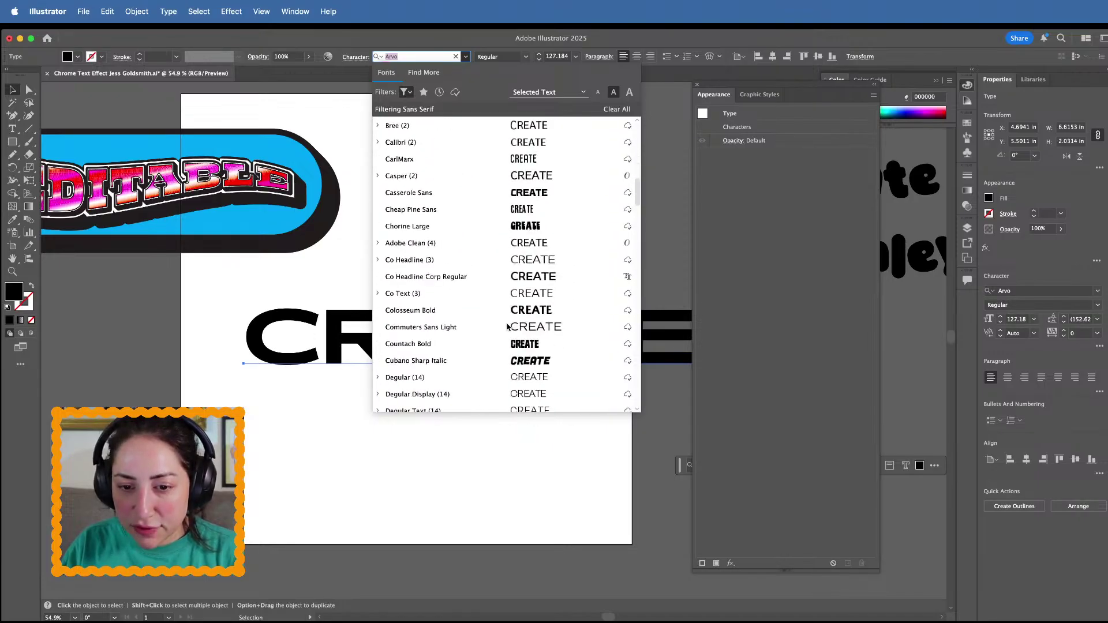
{"action": "scroll", "coordinate": [507, 327], "scroll_direction": "down", "scroll_amount": 6}
{"action": "scroll", "coordinate": [507, 327], "scroll_direction": "down", "scroll_amount": 4}
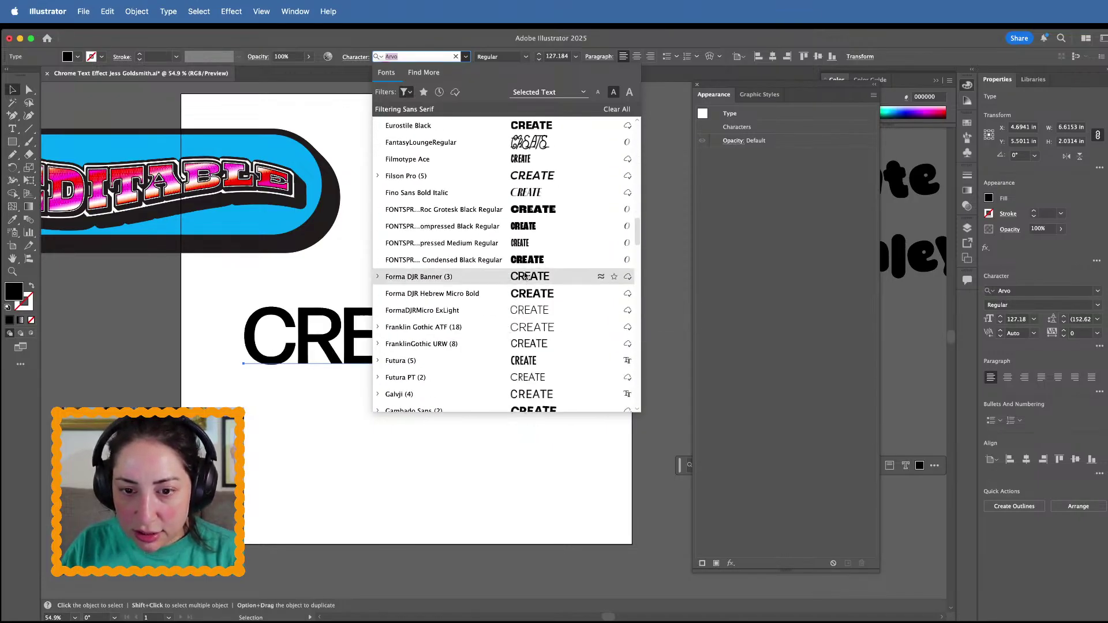
{"action": "scroll", "coordinate": [531, 263], "scroll_direction": "down", "scroll_amount": 6}
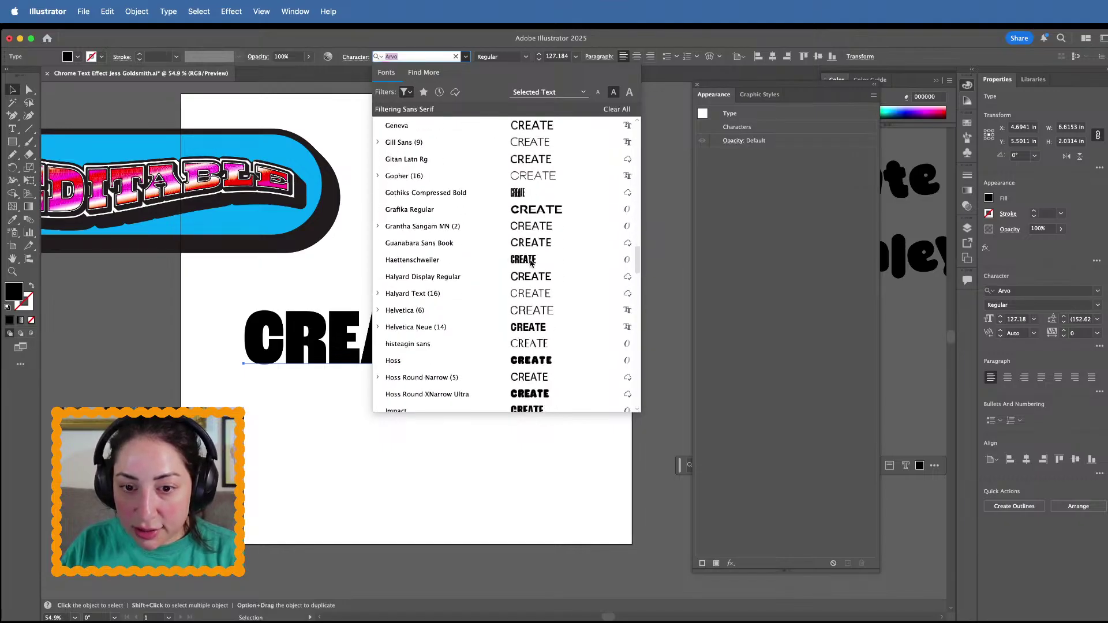
{"action": "scroll", "coordinate": [526, 393], "scroll_direction": "down", "scroll_amount": 3}
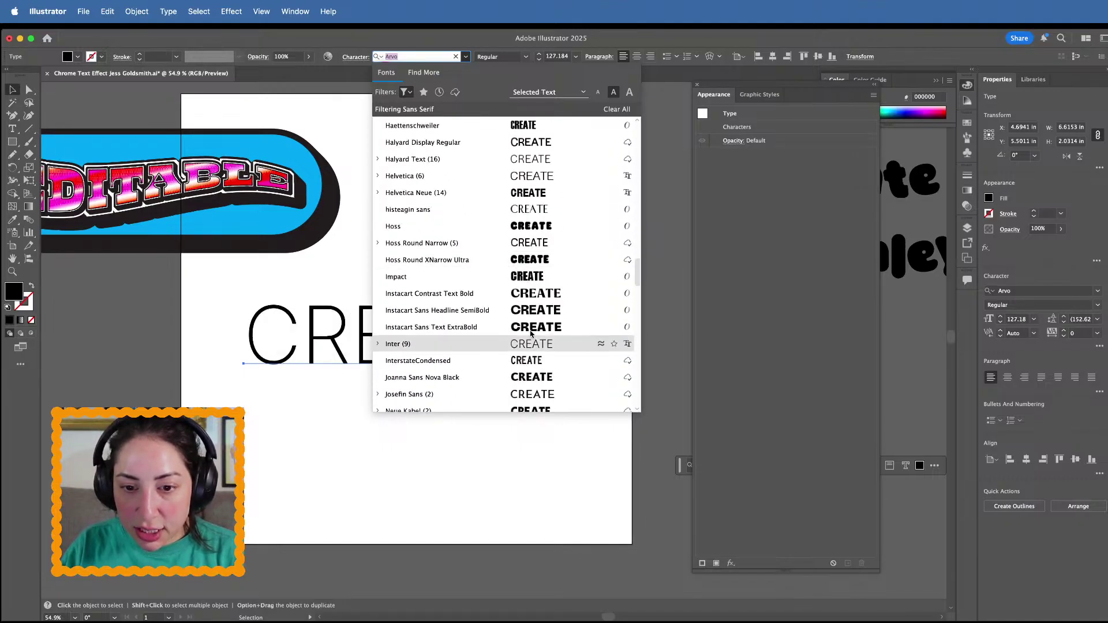
{"action": "scroll", "coordinate": [532, 325], "scroll_direction": "down", "scroll_amount": 6}
{"action": "scroll", "coordinate": [534, 327], "scroll_direction": "down", "scroll_amount": 10}
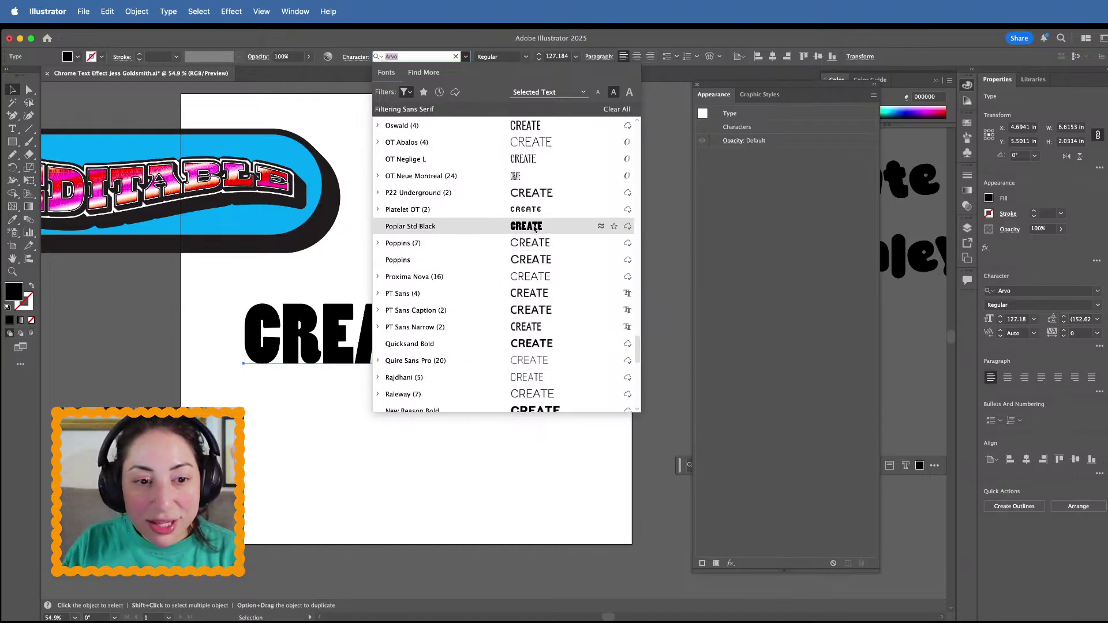
{"action": "left_click", "coordinate": [533, 228]}
{"action": "left_click", "coordinate": [478, 423]}
Move the EDITABLE badge clear of the artboard and replace the CREATE text with "SUMMER"
{"action": "scroll", "coordinate": [477, 423], "scroll_direction": "down", "scroll_amount": 3}
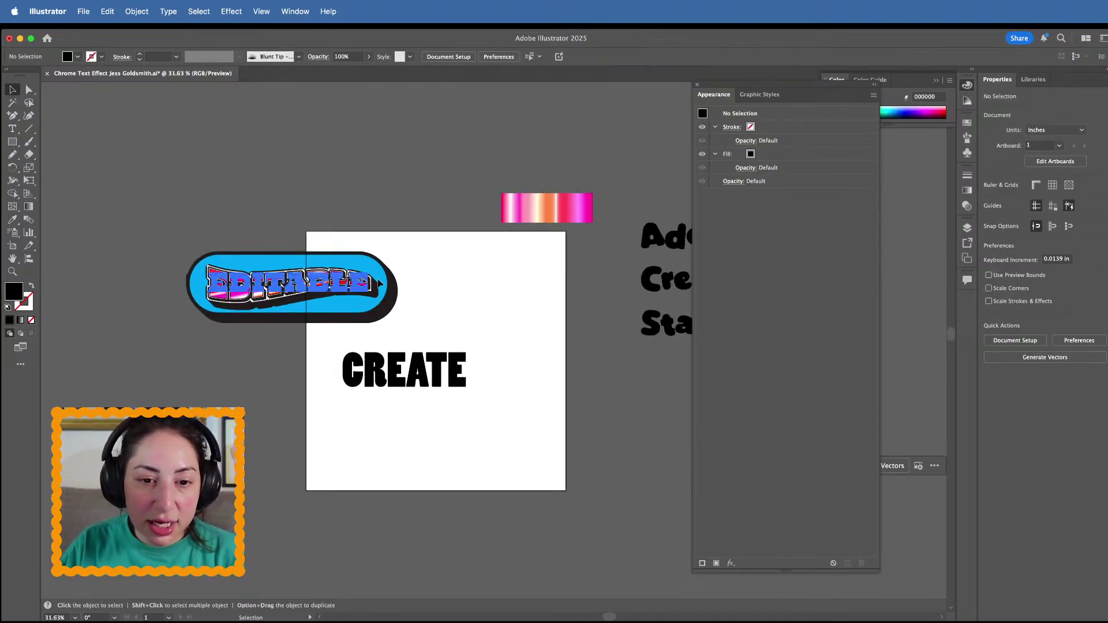
{"action": "left_click_drag", "start_coordinate": [379, 283], "coordinate": [300, 164]}
{"action": "left_click", "coordinate": [410, 391]}
{"action": "scroll", "coordinate": [411, 391], "scroll_direction": "up", "scroll_amount": 2}
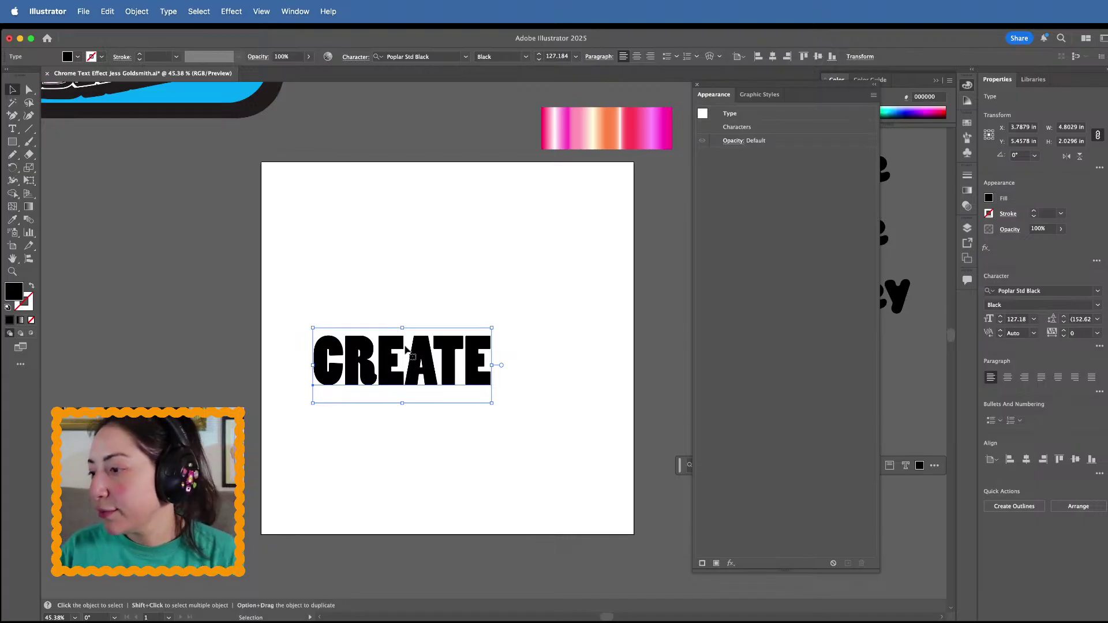
{"action": "double_click", "coordinate": [373, 371]}
{"action": "type", "text": "SUMMER"}
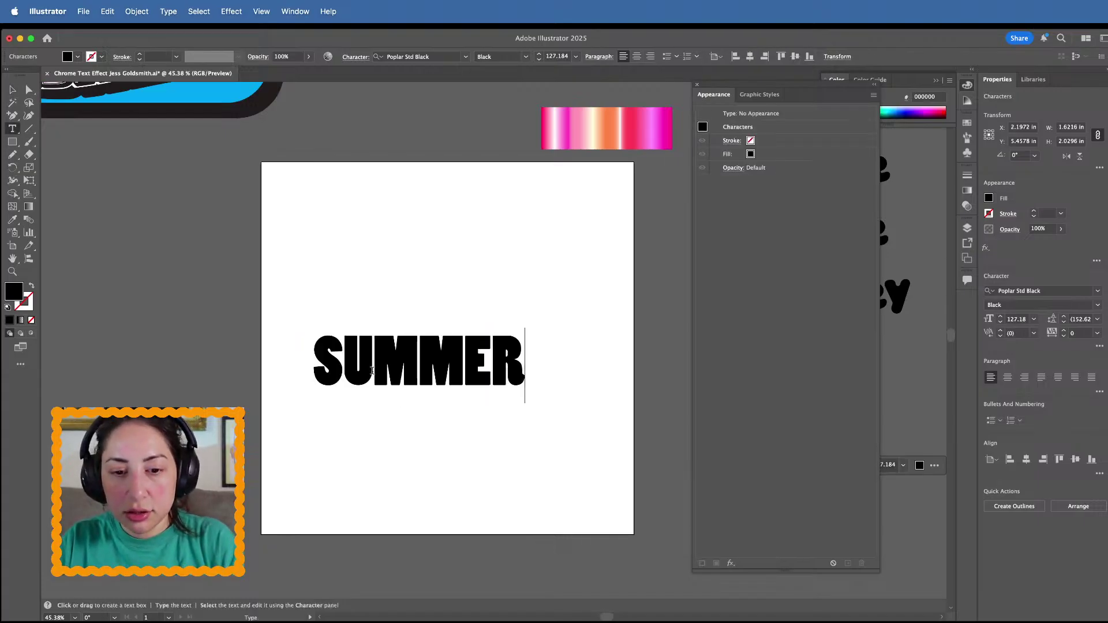
{"action": "key", "text": "Return"}
{"action": "key", "text": "BackSpace"}
{"action": "key", "text": "Escape"}
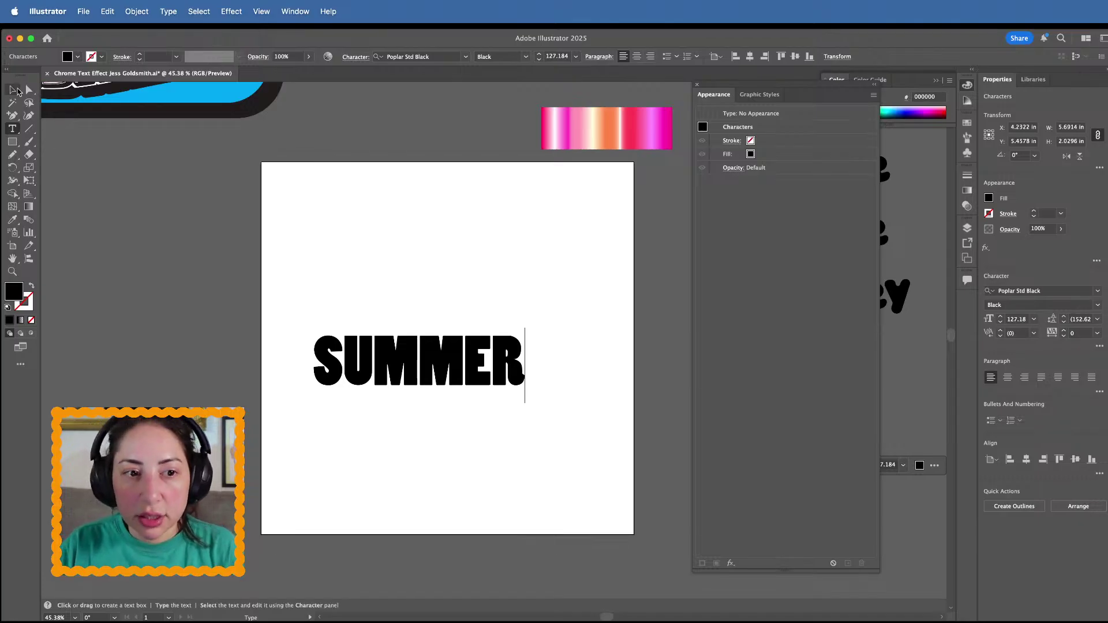
Move the EDITABLE badge back over the artboard, just above the SUMMER text
{"action": "scroll", "coordinate": [365, 286], "scroll_direction": "up", "scroll_amount": 4}
{"action": "scroll", "coordinate": [365, 287], "scroll_direction": "down", "scroll_amount": 3}
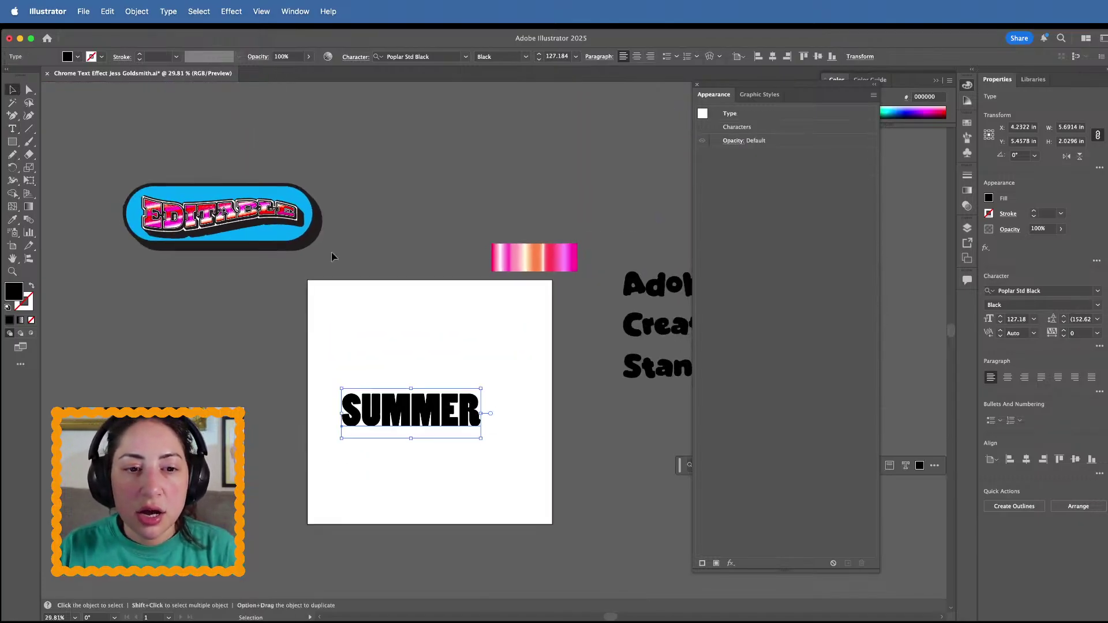
{"action": "left_click_drag", "start_coordinate": [273, 197], "coordinate": [395, 305]}
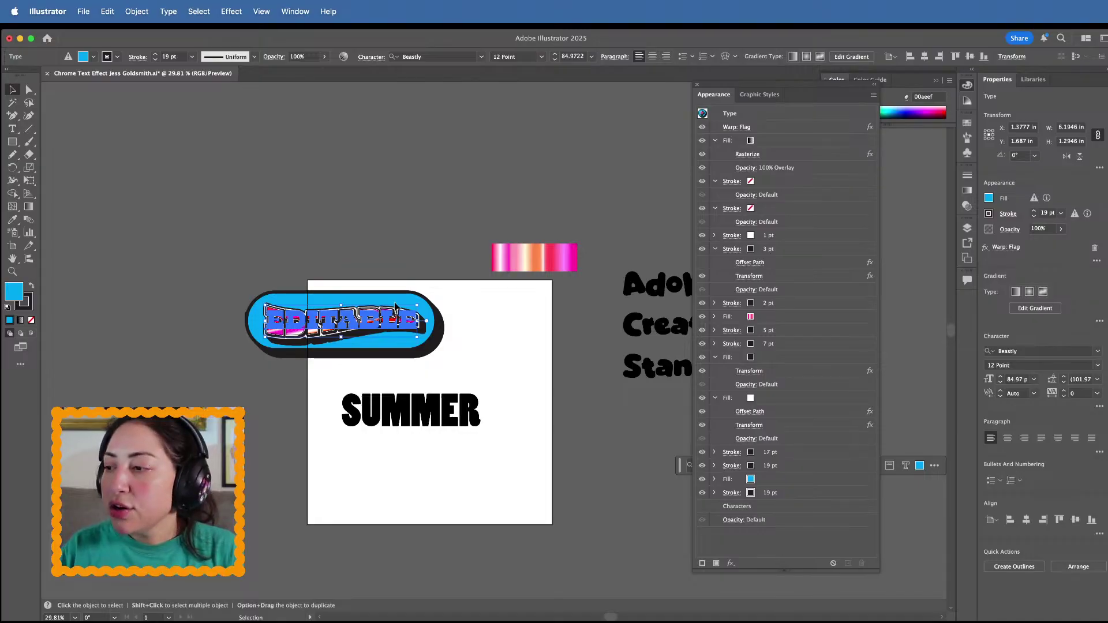
{"action": "scroll", "coordinate": [395, 305], "scroll_direction": "up", "scroll_amount": 2}
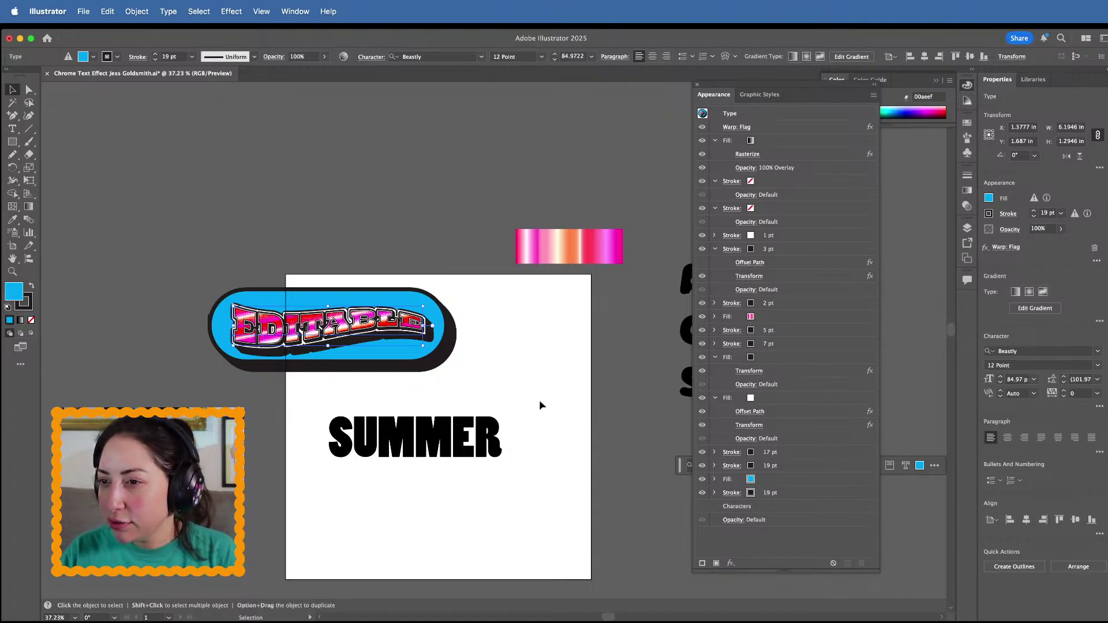
{"action": "left_click", "coordinate": [485, 436]}
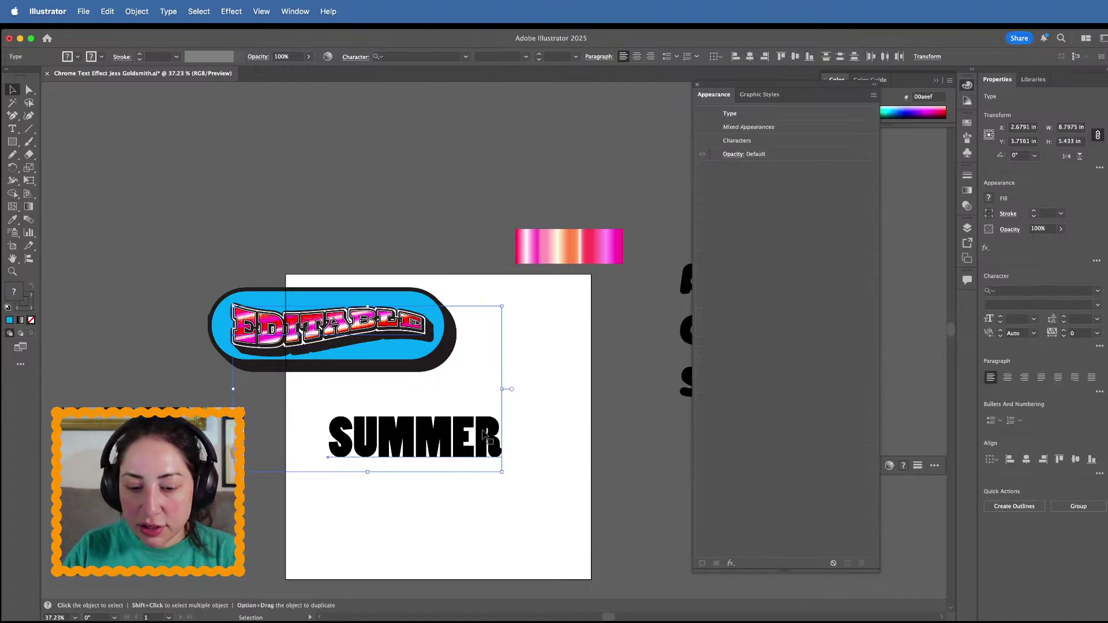
{"action": "left_click", "coordinate": [645, 314]}
{"action": "key", "text": "super+z"}
{"action": "left_click", "coordinate": [646, 315]}
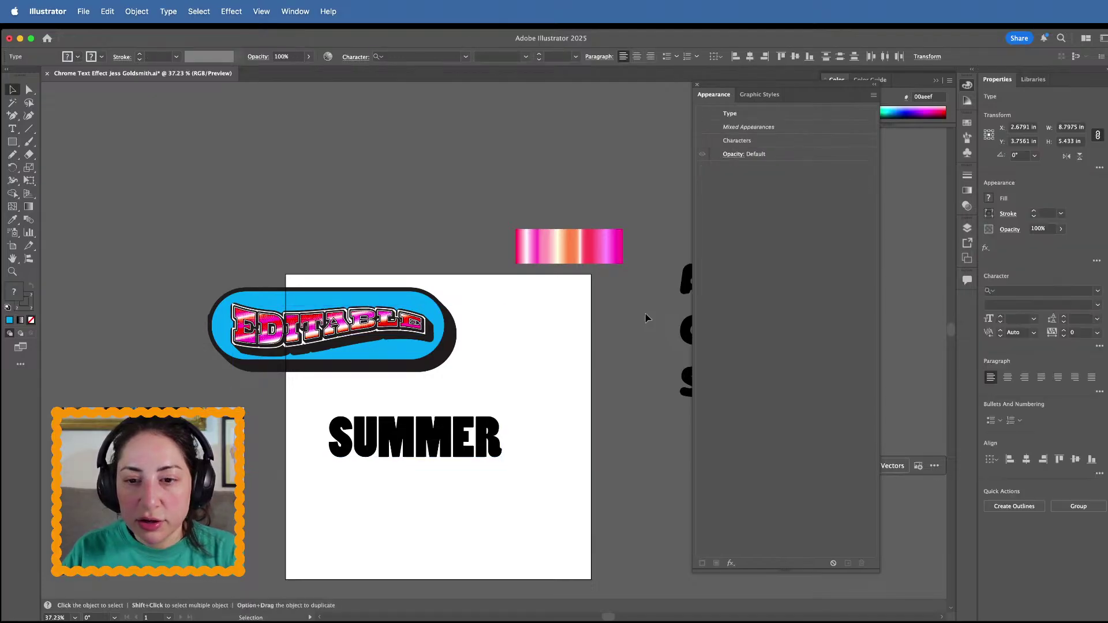
Add a new fill to the SUMMER text and open its swatch choices
{"action": "left_click", "coordinate": [403, 325]}
{"action": "left_click", "coordinate": [438, 451]}
{"action": "scroll", "coordinate": [437, 452], "scroll_direction": "up", "scroll_amount": 3}
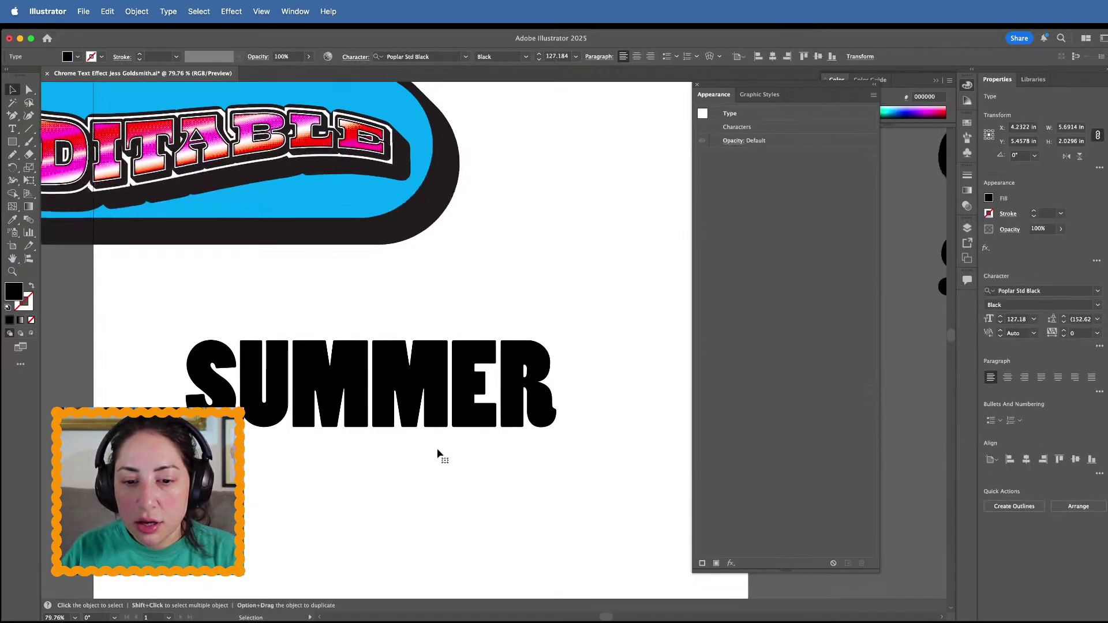
{"action": "scroll", "coordinate": [437, 452], "scroll_direction": "down", "scroll_amount": 2}
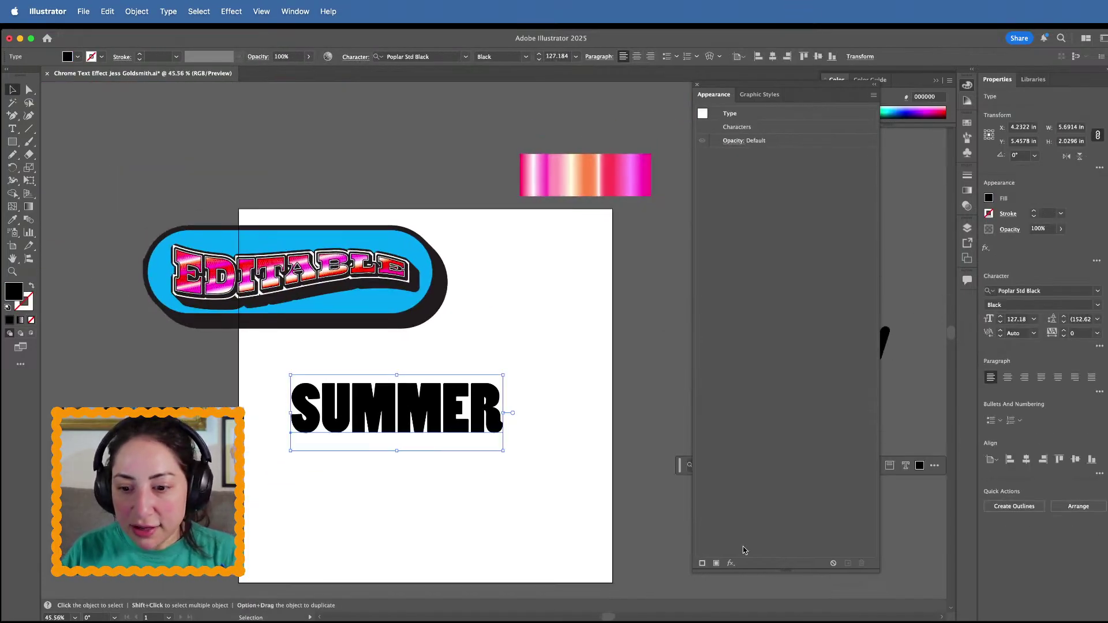
{"action": "left_click", "coordinate": [716, 564]}
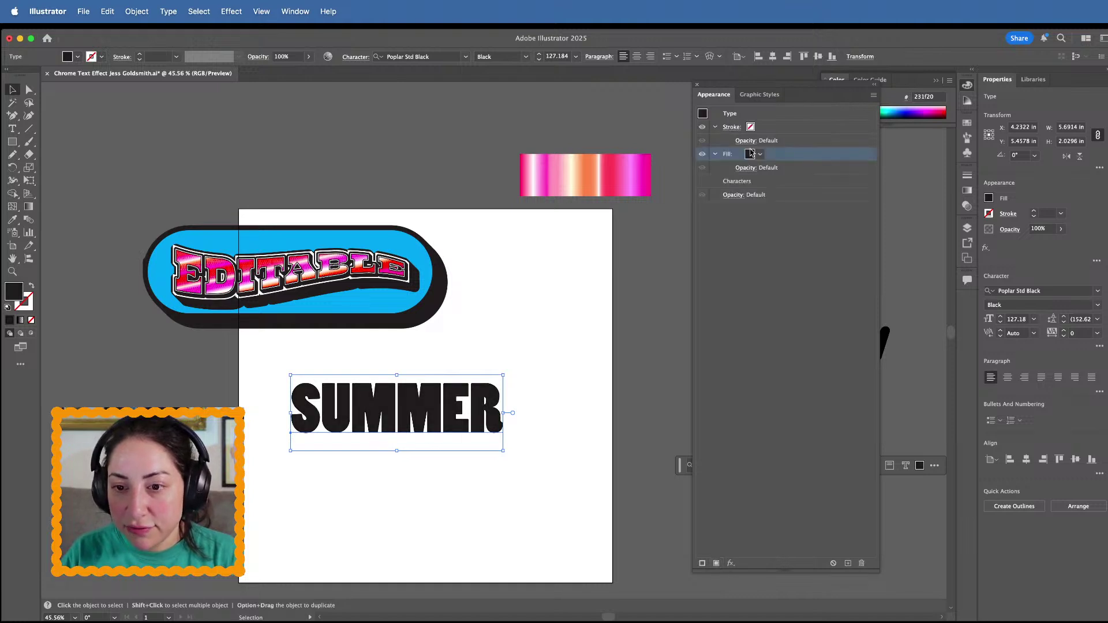
{"action": "left_click", "coordinate": [749, 154]}
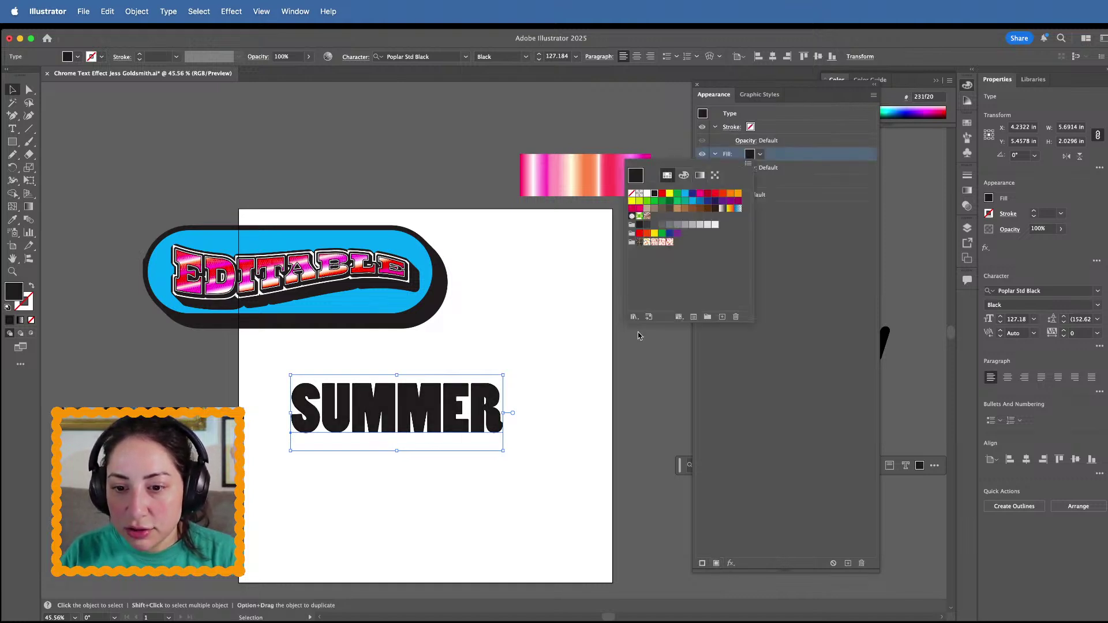
Add the pink-and-orange gradient rectangle above the artboard to the document's swatches
{"action": "left_click", "coordinate": [585, 177]}
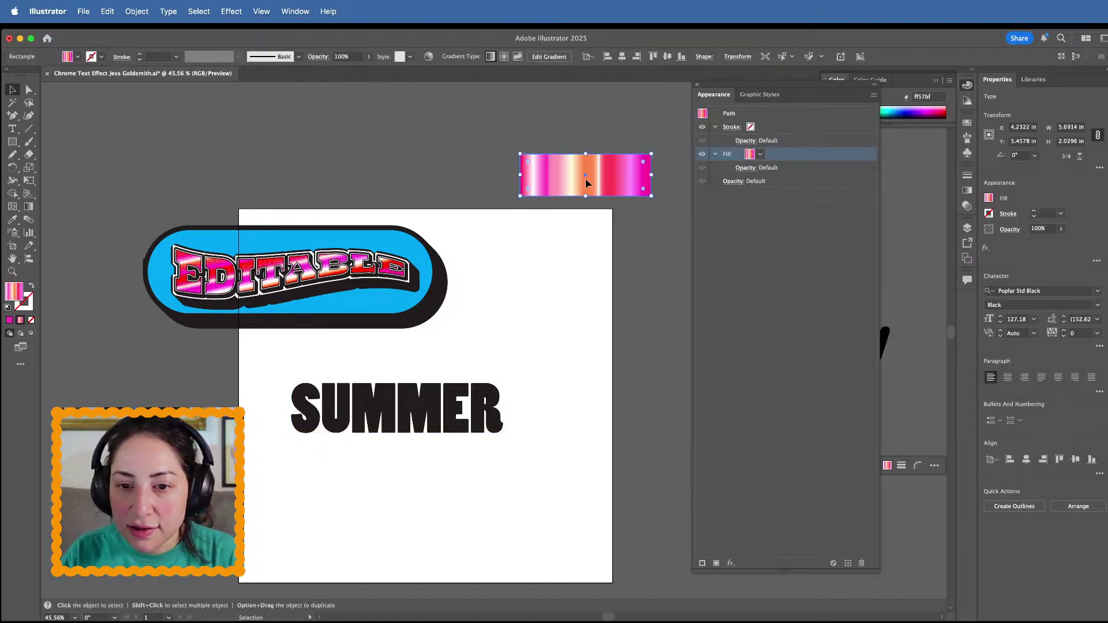
{"action": "right_click", "coordinate": [585, 178]}
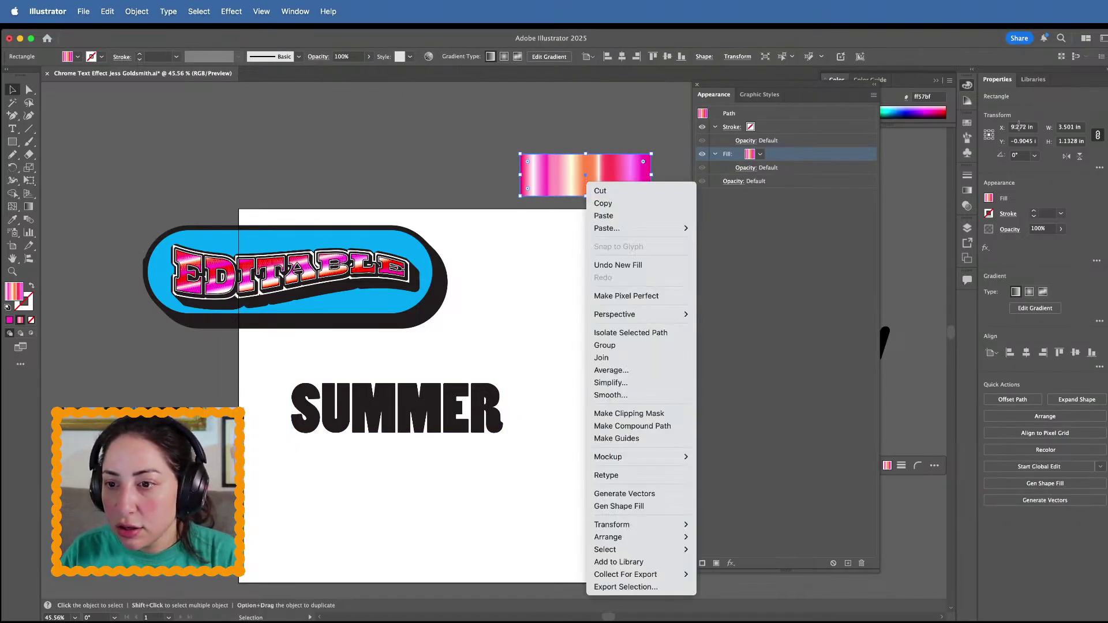
{"action": "left_click", "coordinate": [967, 122]}
{"action": "left_click", "coordinate": [966, 122]}
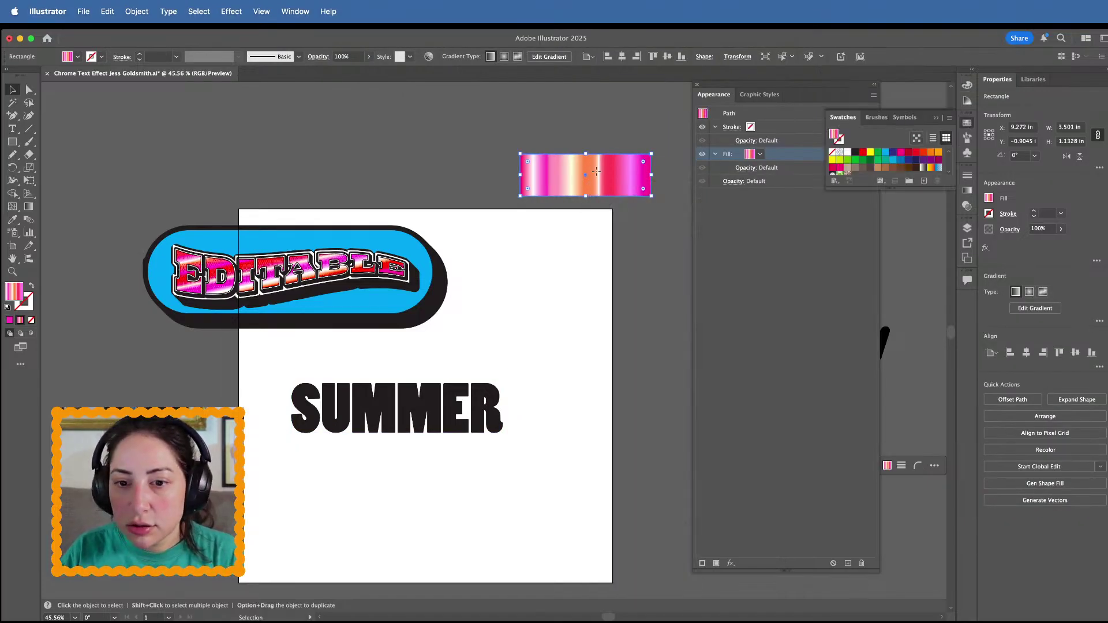
{"action": "left_click_drag", "start_coordinate": [613, 172], "coordinate": [933, 169]}
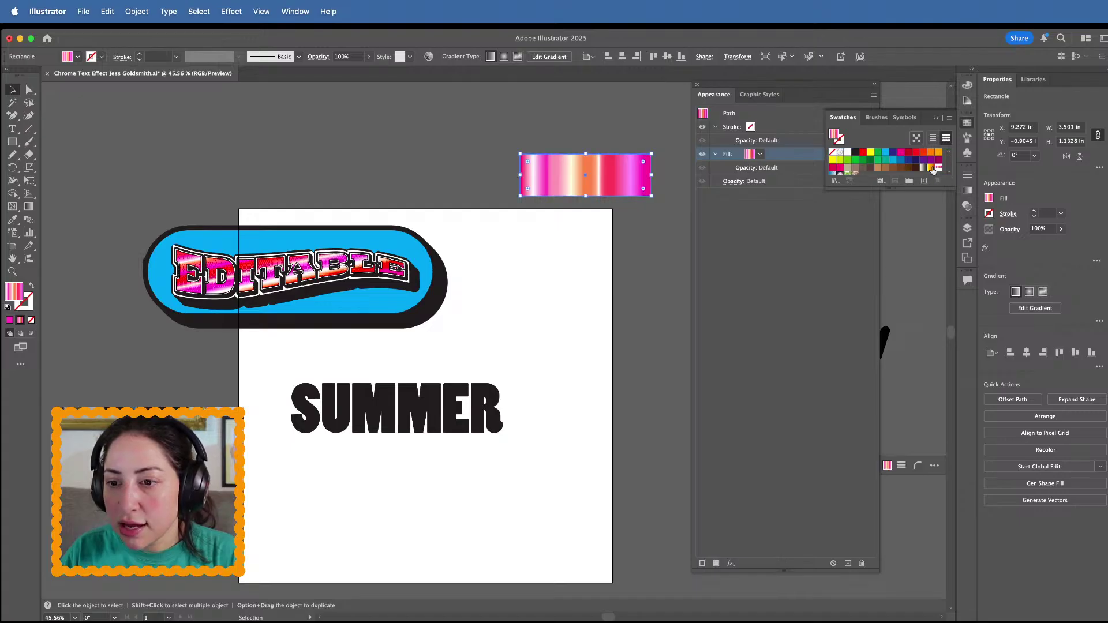
Try the new pink-and-orange pattern swatch as the SUMMER text's fill, inspect it up close, and undo the fill
{"action": "left_click", "coordinate": [427, 398]}
{"action": "left_click", "coordinate": [760, 154]}
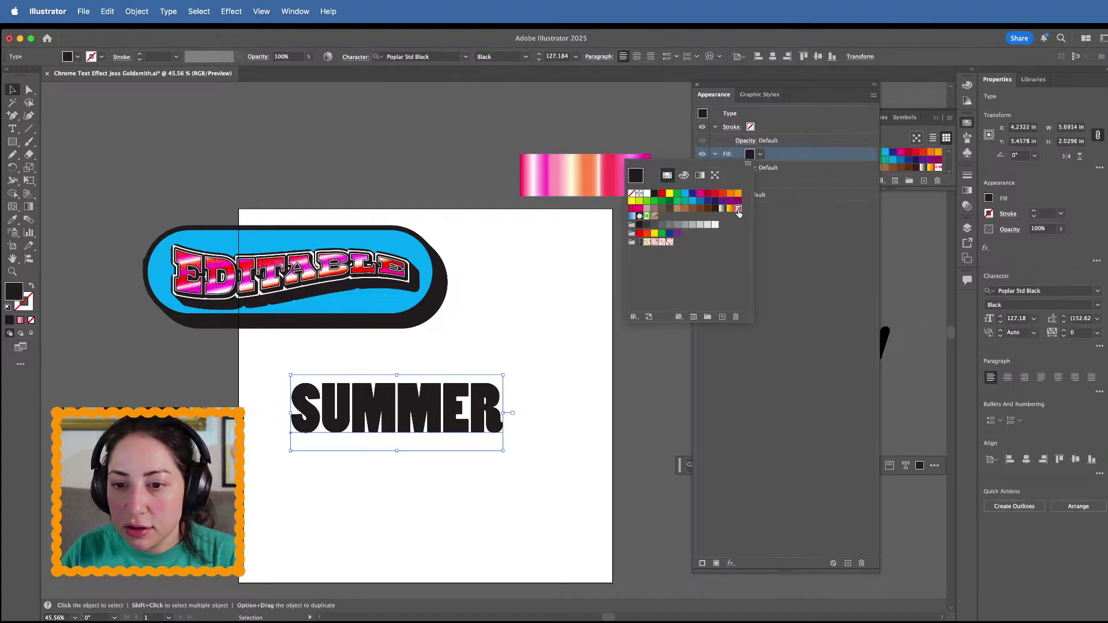
{"action": "left_click", "coordinate": [738, 209]}
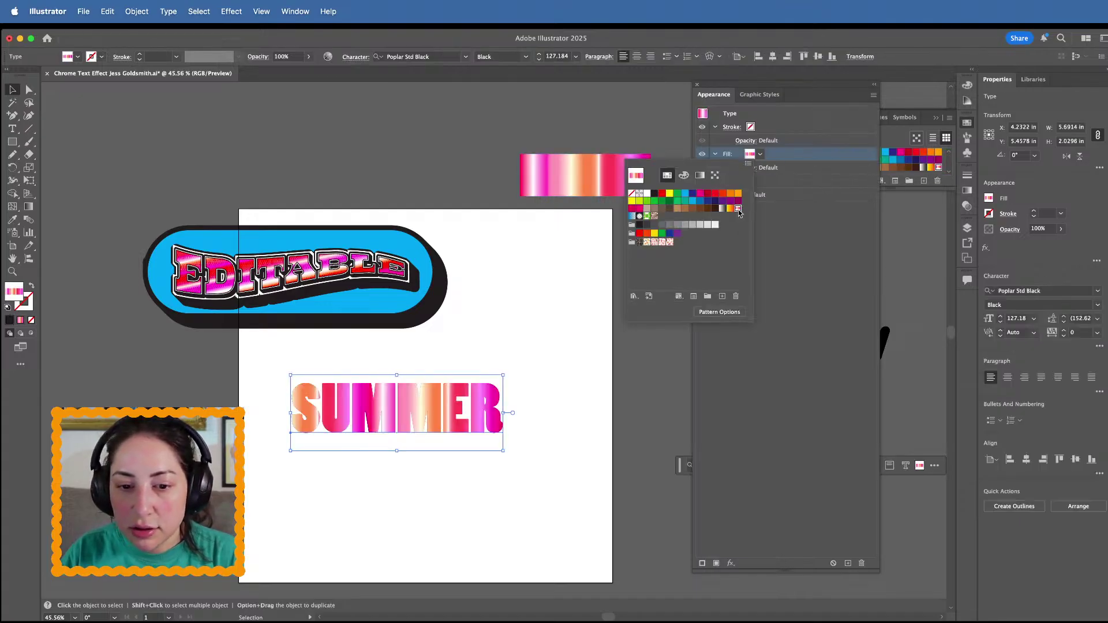
{"action": "left_click", "coordinate": [525, 321]}
{"action": "scroll", "coordinate": [372, 486], "scroll_direction": "up", "scroll_amount": 5}
{"action": "double_click", "coordinate": [381, 351]}
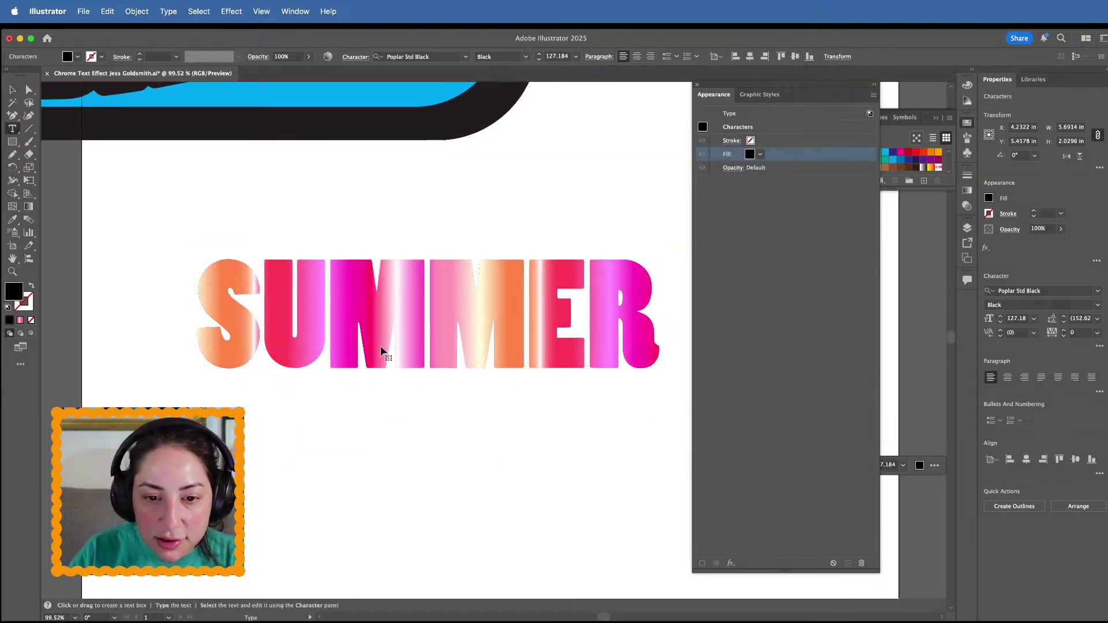
{"action": "scroll", "coordinate": [516, 319], "scroll_direction": "down", "scroll_amount": 4}
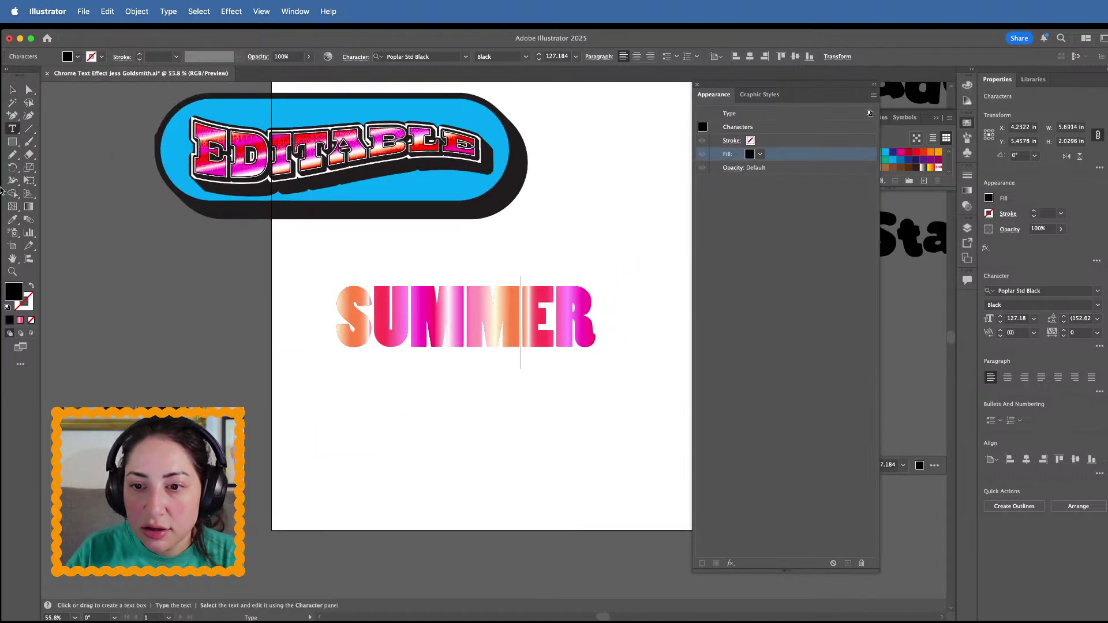
{"action": "left_click", "coordinate": [12, 90]}
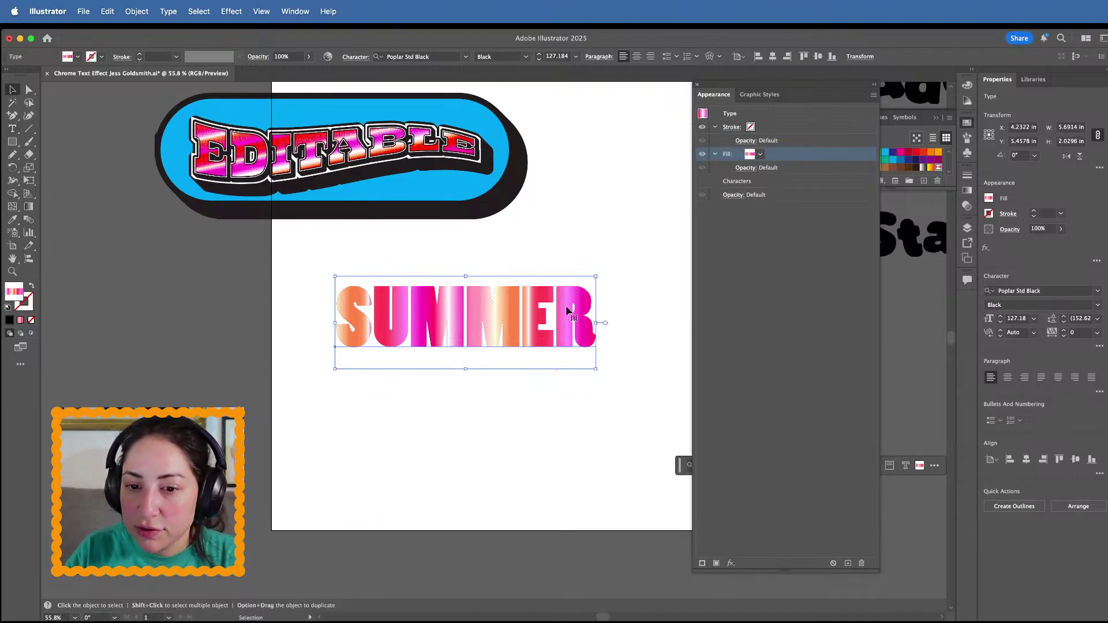
{"action": "key", "text": "super+z"}
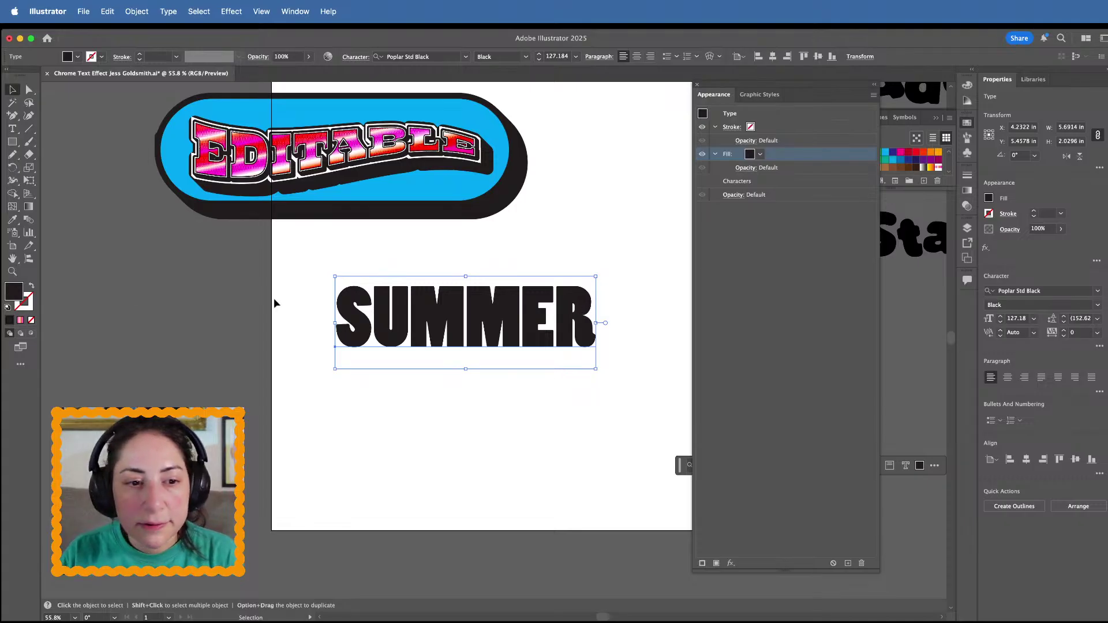
Fill the SUMMER text with the pink-and-orange linear gradient and leave only one fill, deleting the extra duplicate
{"action": "left_click", "coordinate": [20, 321]}
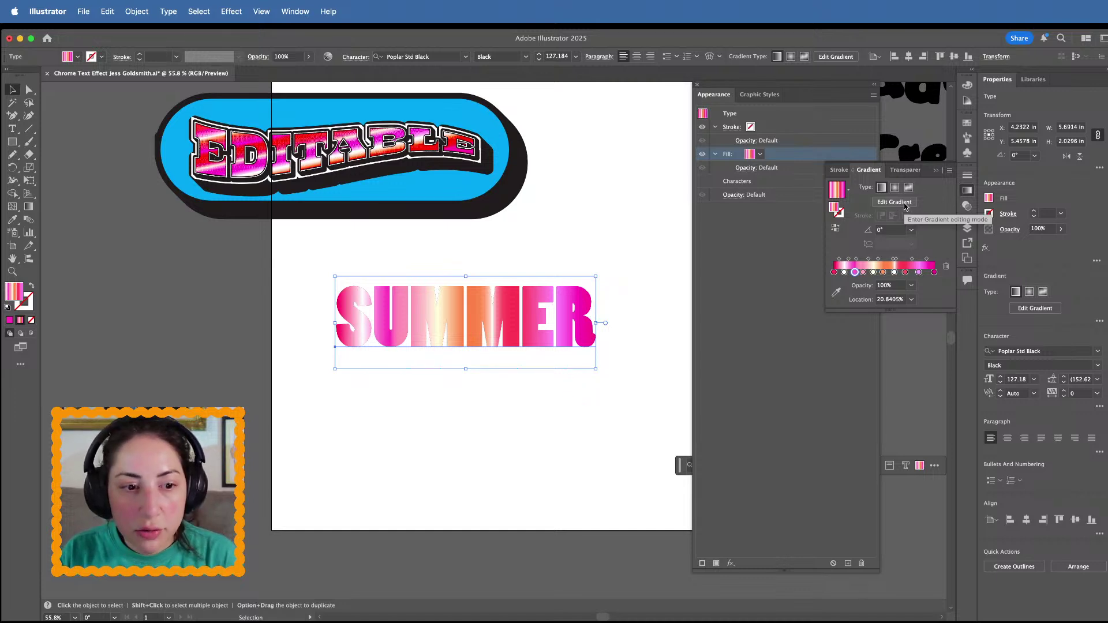
{"action": "left_click", "coordinate": [814, 161]}
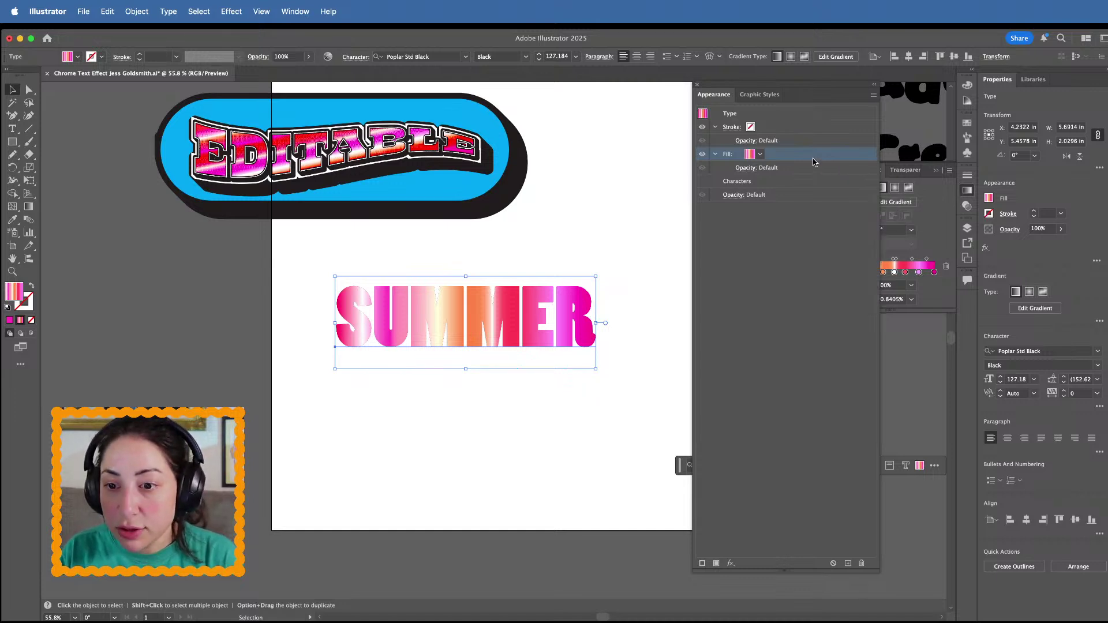
{"action": "left_click", "coordinate": [715, 563]}
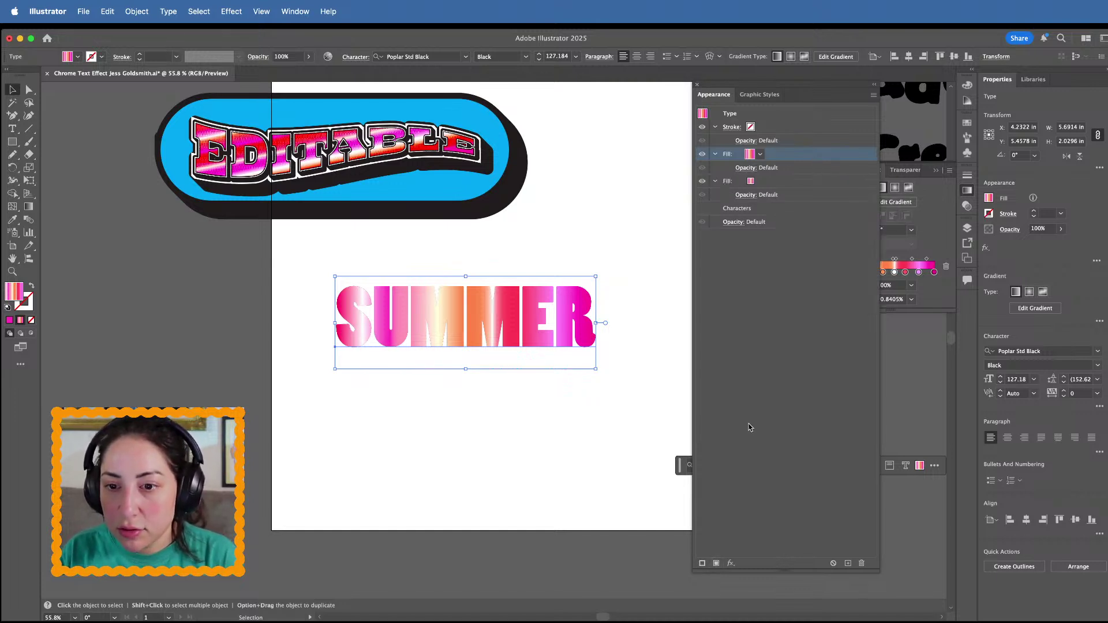
{"action": "left_click", "coordinate": [862, 564]}
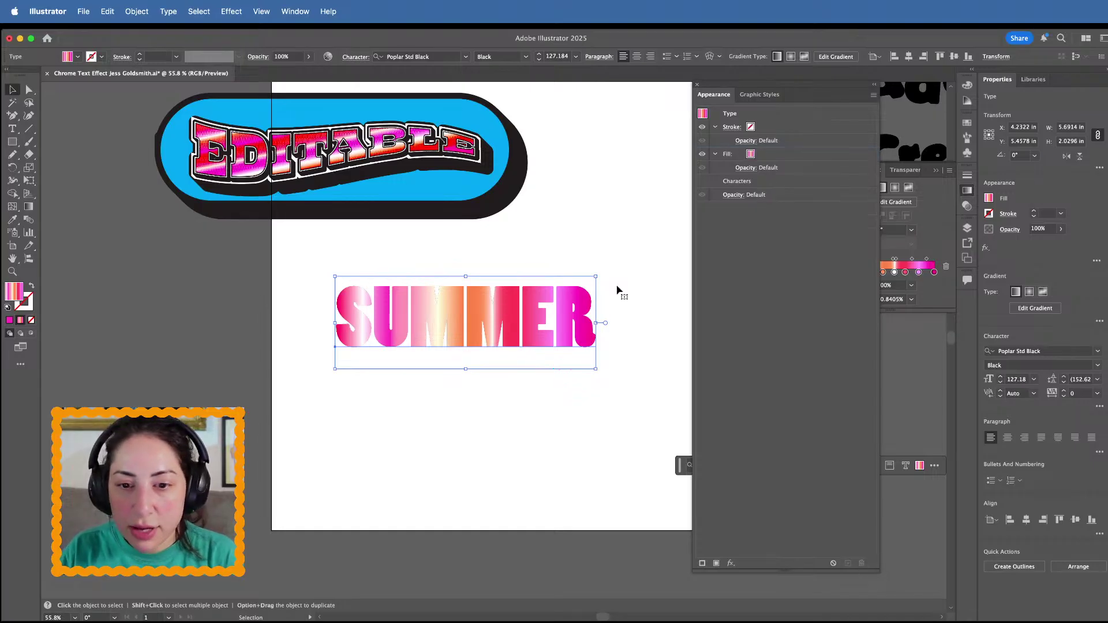
Set the SUMMER fill's gradient angle to -120° and slide its end color stop slightly inward
{"action": "left_click", "coordinate": [750, 154]}
{"action": "left_click", "coordinate": [749, 154]}
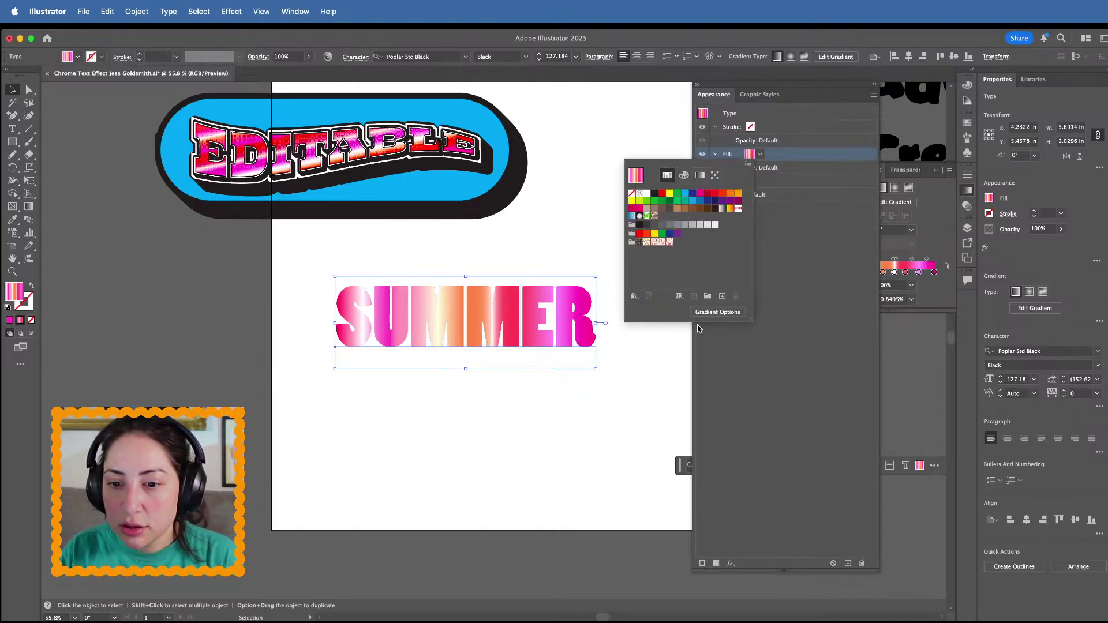
{"action": "left_click", "coordinate": [700, 176]}
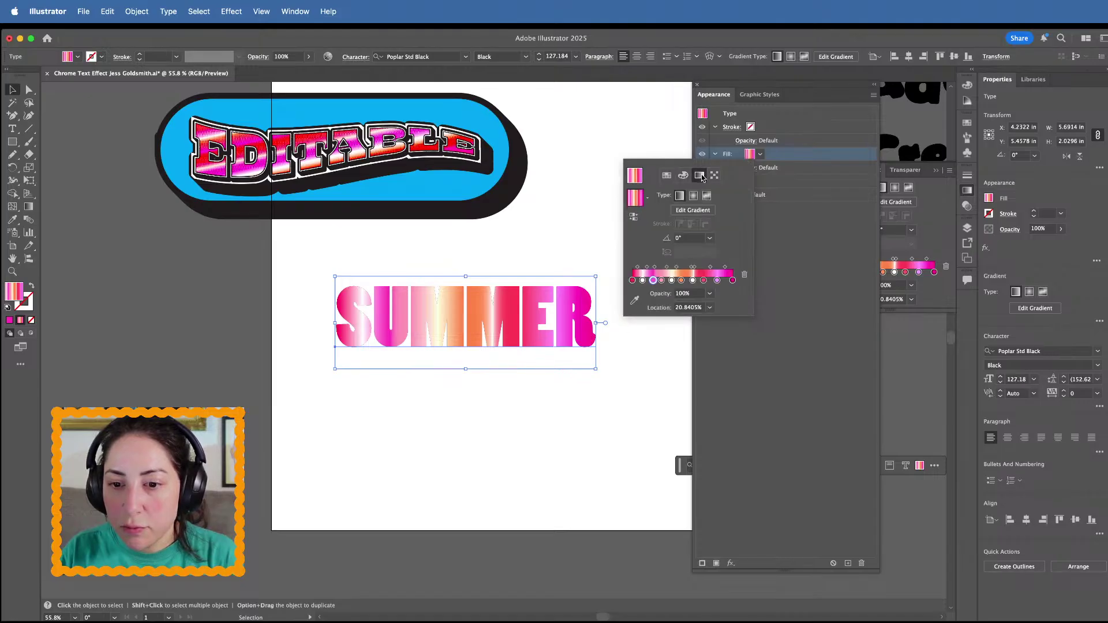
{"action": "left_click", "coordinate": [703, 208]}
{"action": "left_click", "coordinate": [709, 225]}
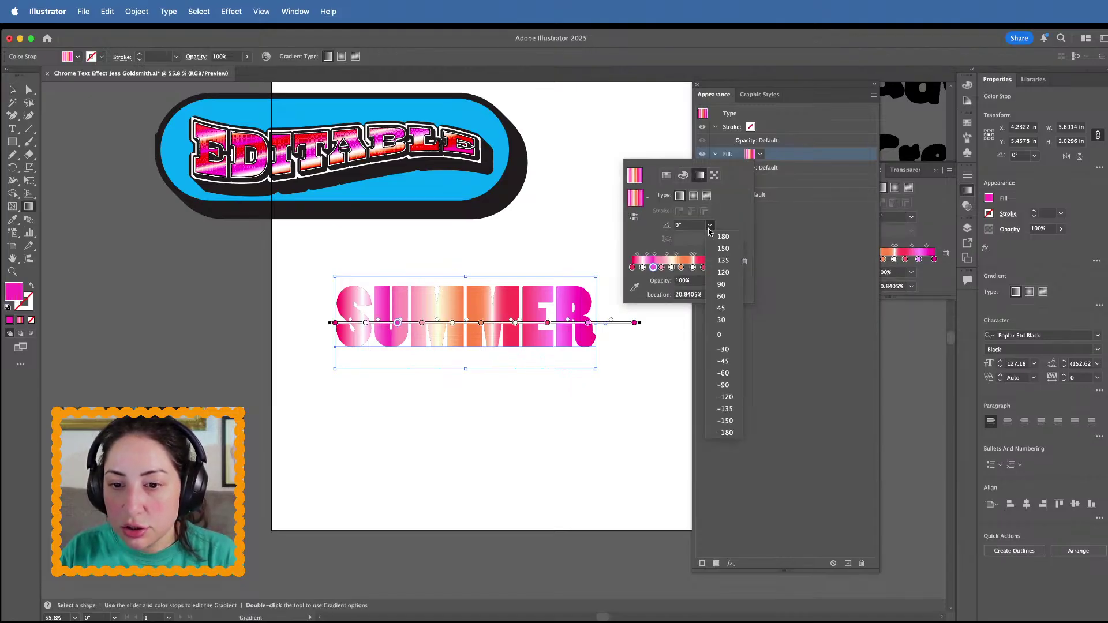
{"action": "left_click", "coordinate": [733, 397]}
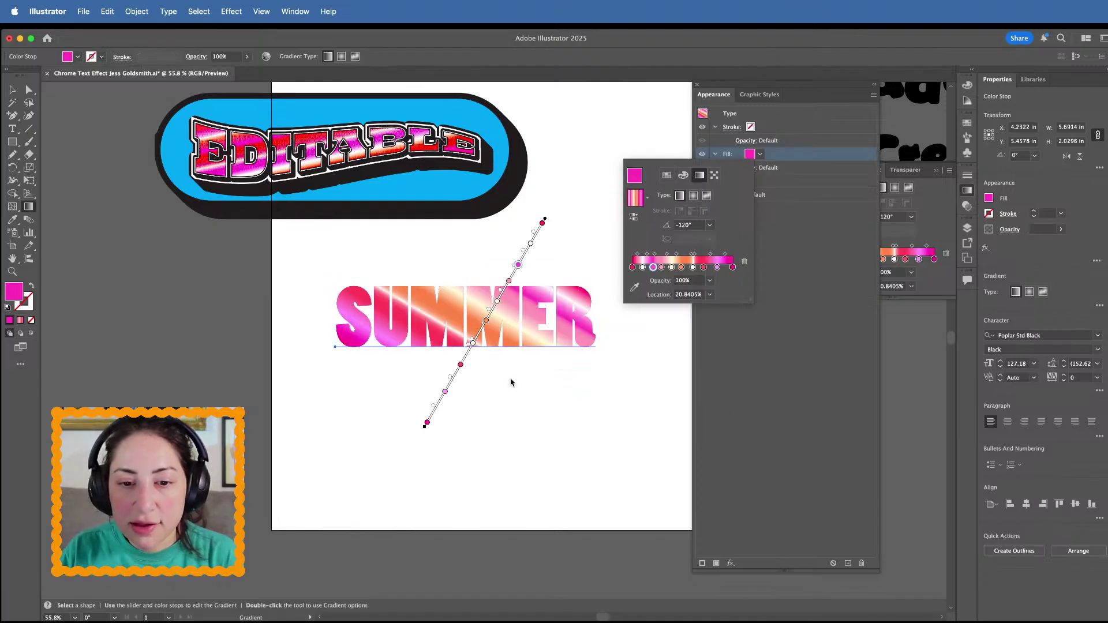
{"action": "left_click_drag", "start_coordinate": [427, 424], "coordinate": [437, 406]}
{"action": "left_click", "coordinate": [12, 89]}
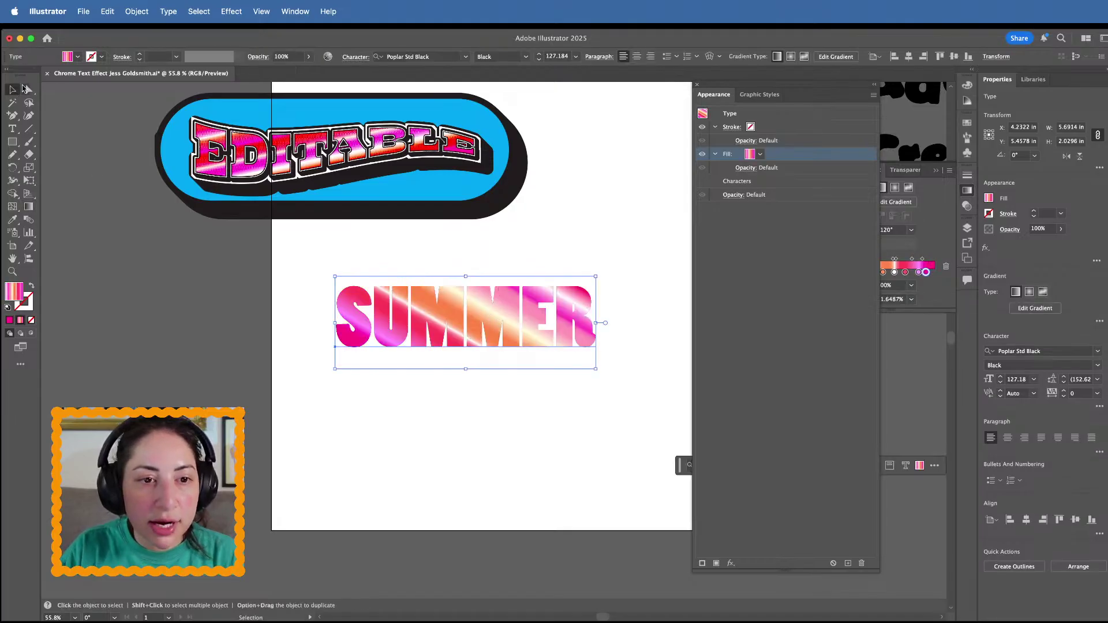
Generate color variations for the SUMMER text with Generative Recolor, using the prompt "starry night"
{"action": "left_click", "coordinate": [137, 11]}
{"action": "mouse_move", "coordinate": [109, 12]}
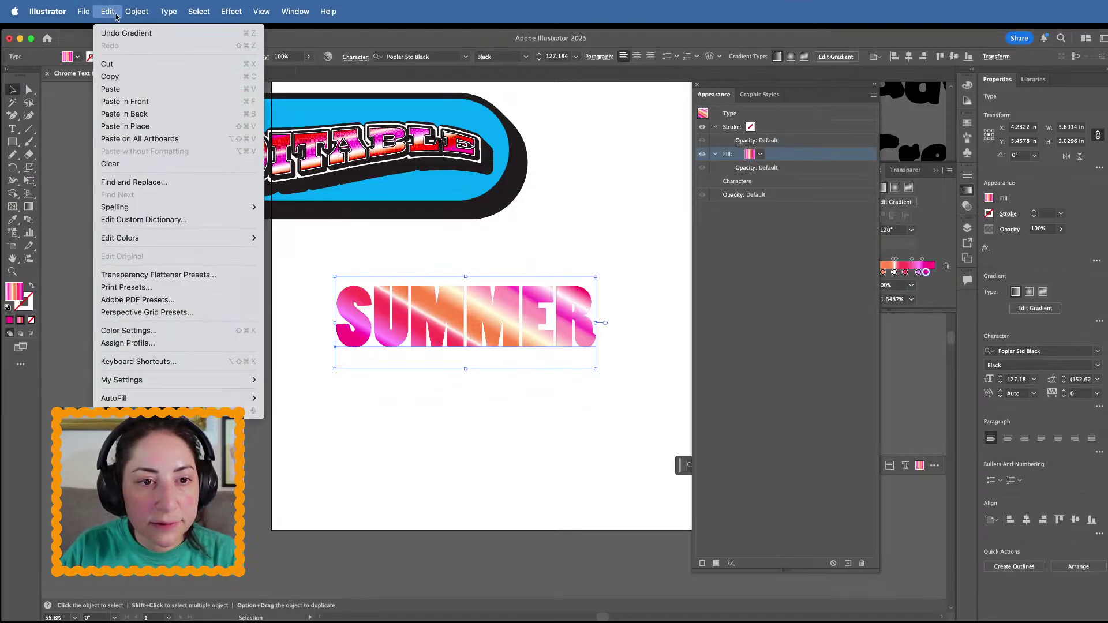
{"action": "mouse_move", "coordinate": [141, 240]}
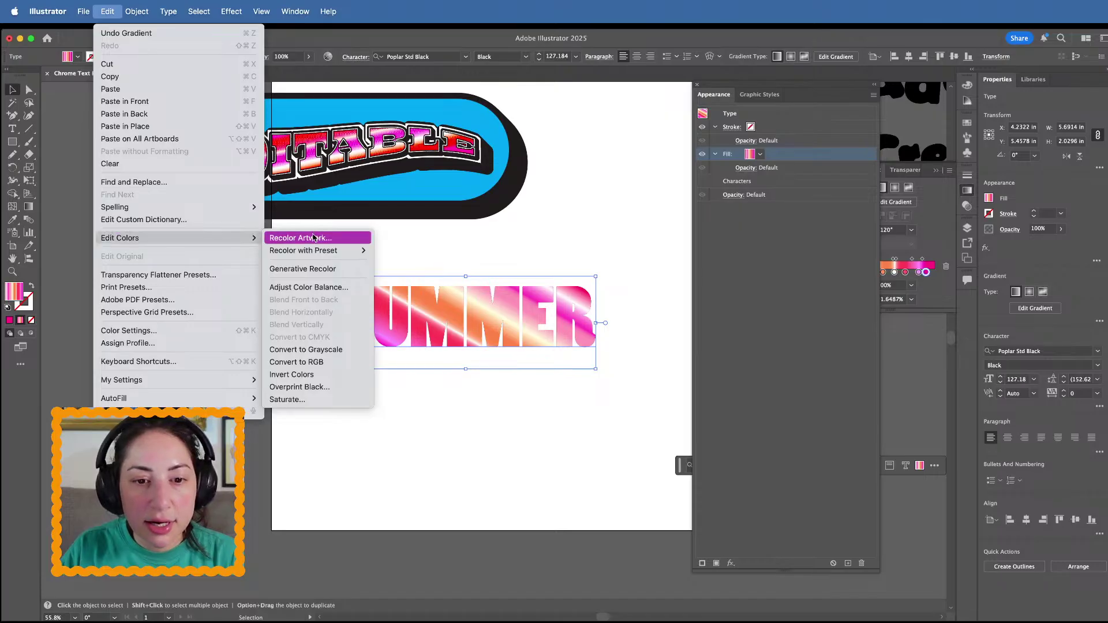
{"action": "left_click", "coordinate": [315, 237]}
{"action": "left_click_drag", "start_coordinate": [653, 176], "coordinate": [147, 189]}
{"action": "left_click", "coordinate": [165, 203]}
{"action": "left_click", "coordinate": [172, 247]}
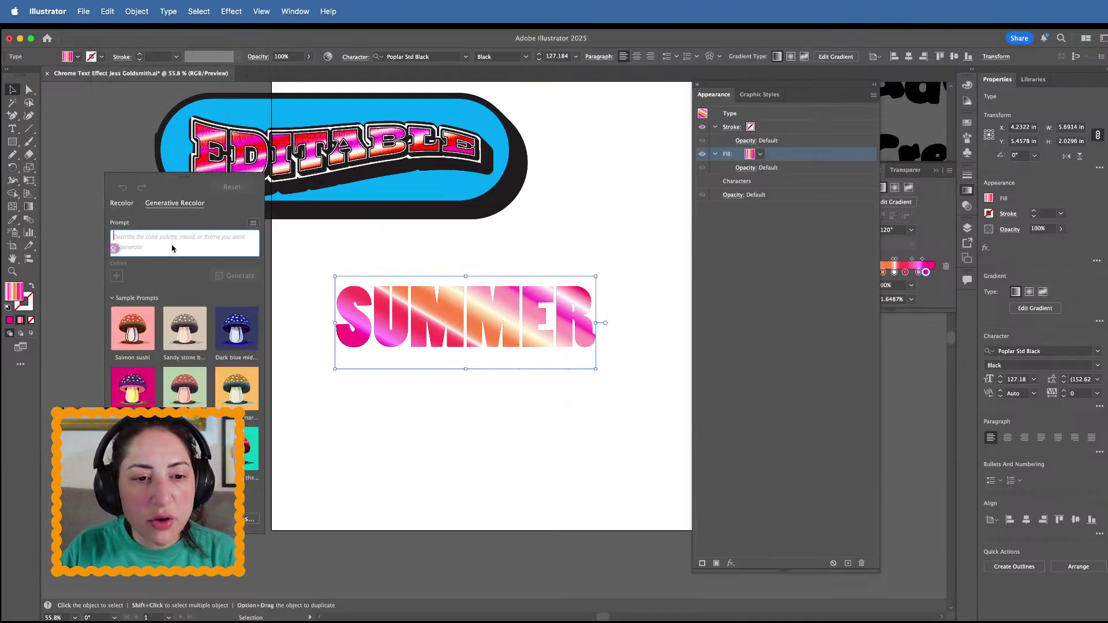
{"action": "type", "text": "Mi"}
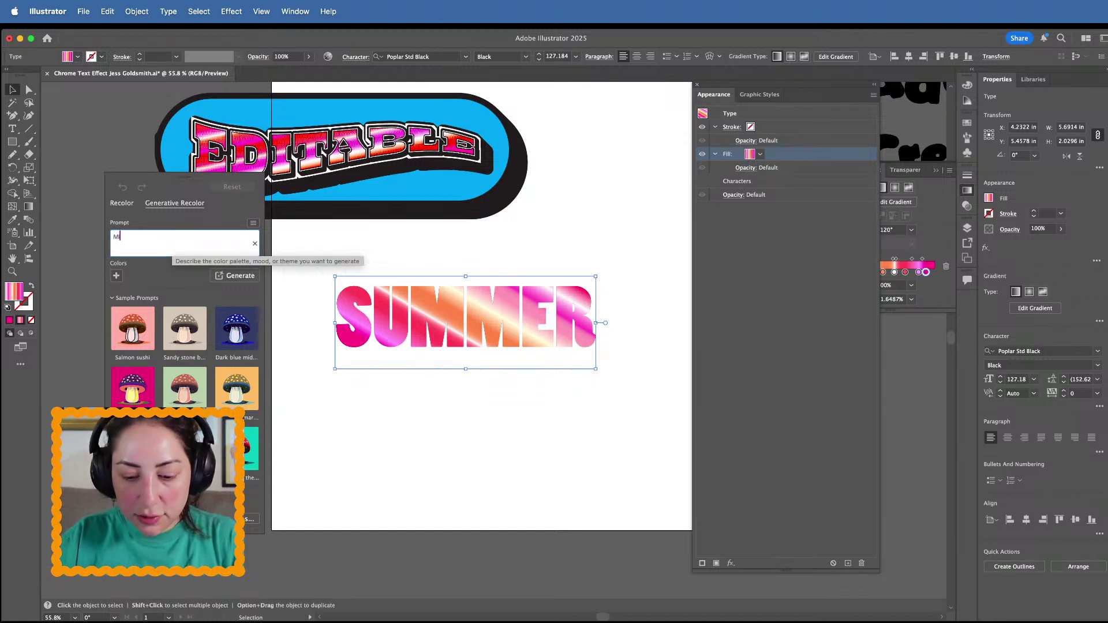
{"action": "key", "text": "BackSpace"}
{"action": "key", "text": "BackSpace"}
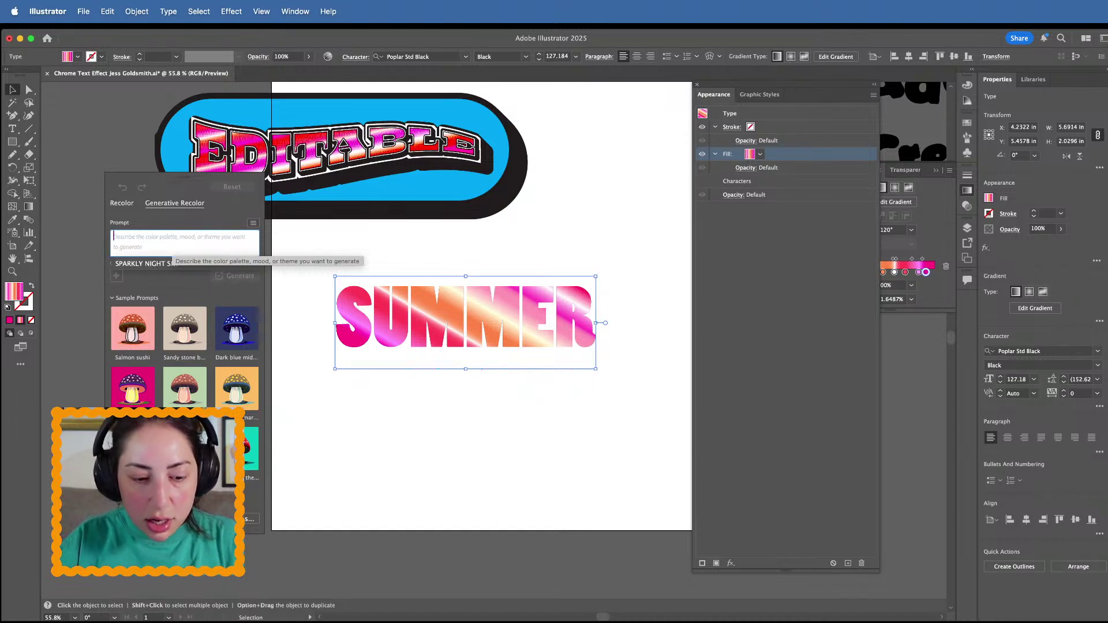
{"action": "type", "text": "starry night"}
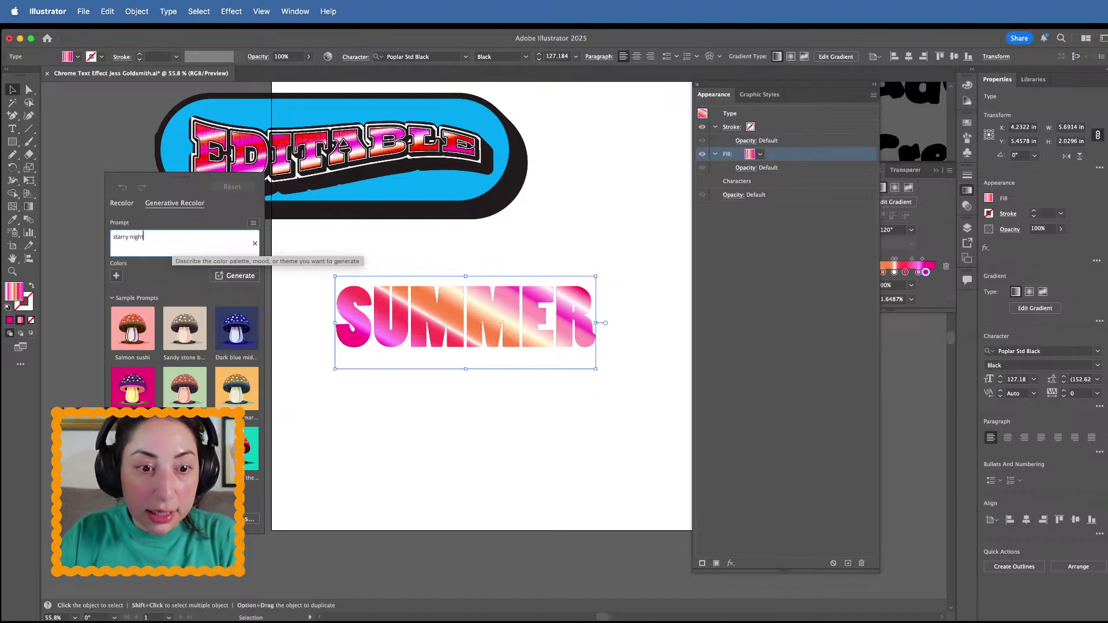
{"action": "key", "text": "Return"}
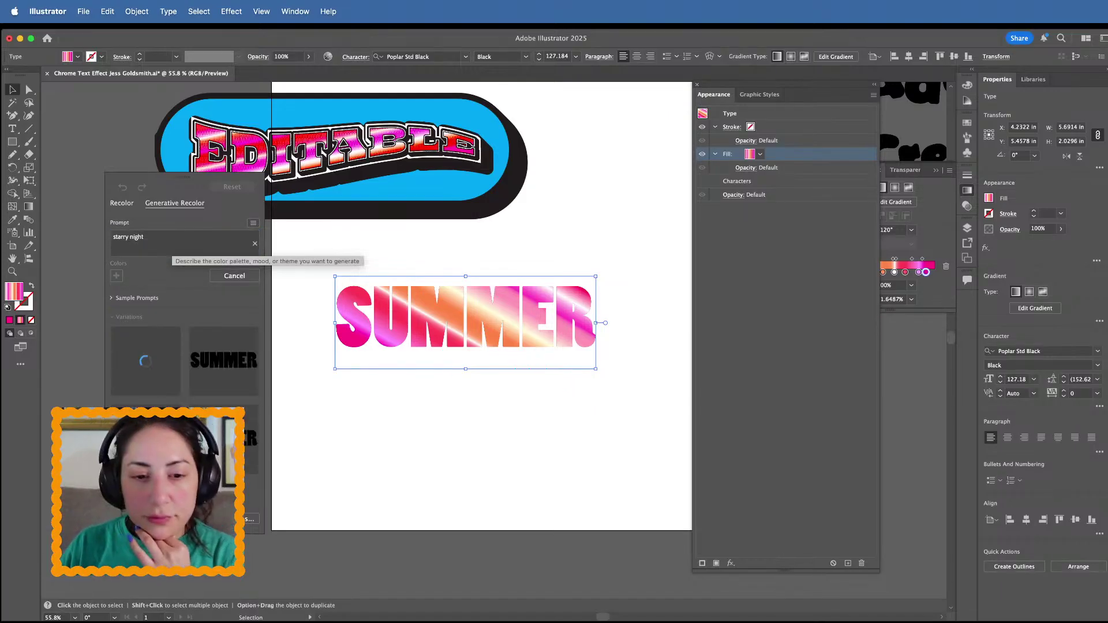
Preview the generated color variations on the SUMMER text and keep the blue and lavender one
{"action": "left_click", "coordinate": [144, 378]}
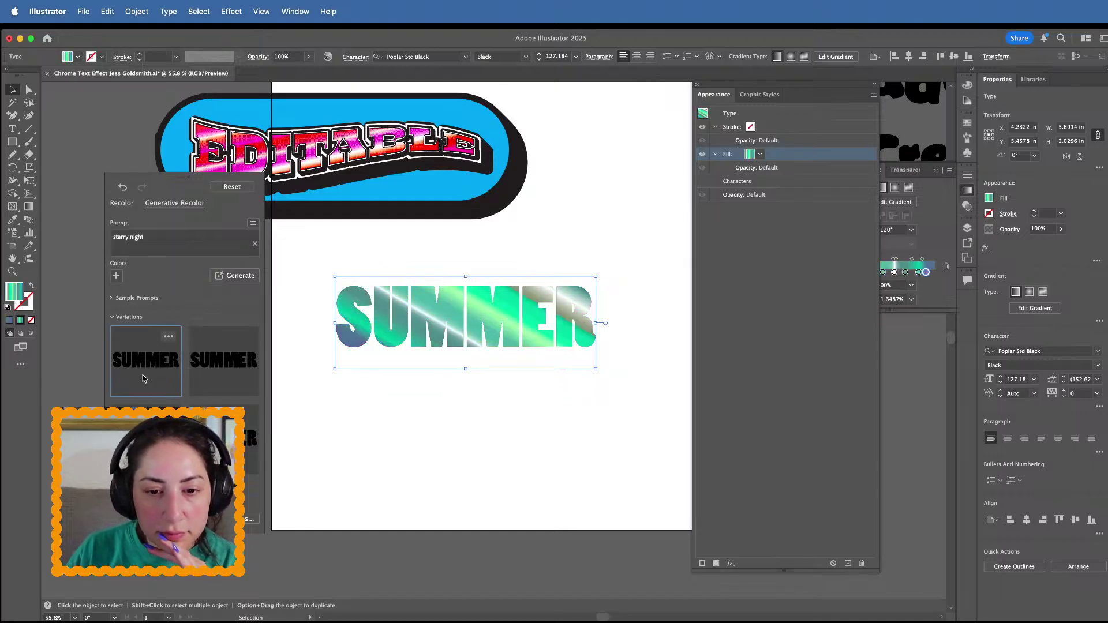
{"action": "left_click", "coordinate": [227, 364]}
{"action": "left_click", "coordinate": [242, 436]}
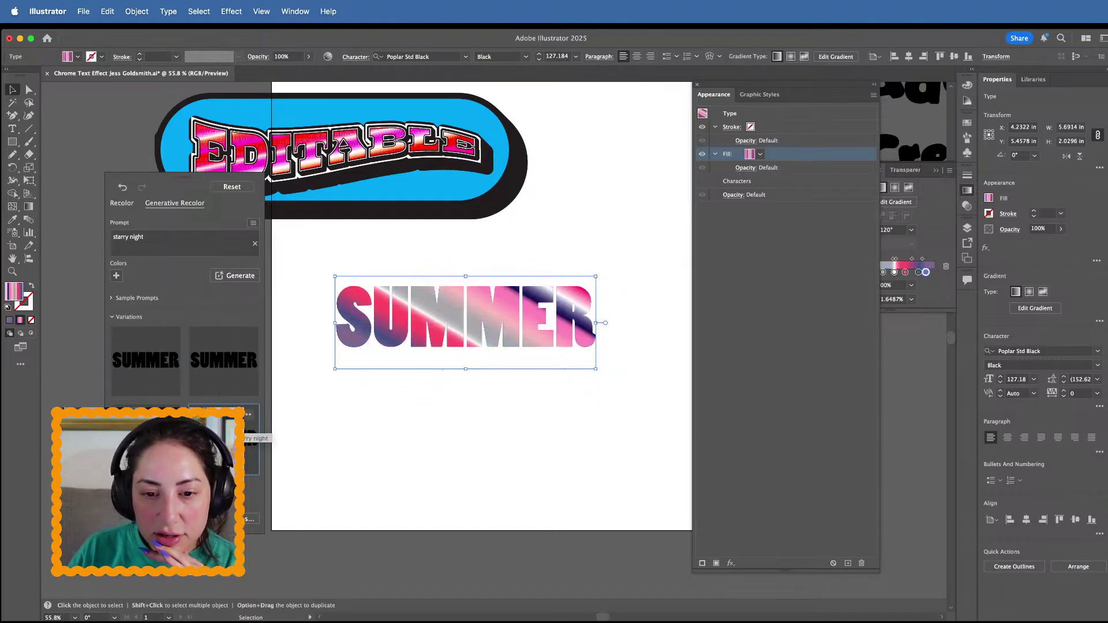
{"action": "left_click", "coordinate": [227, 370]}
{"action": "left_click", "coordinate": [444, 411]}
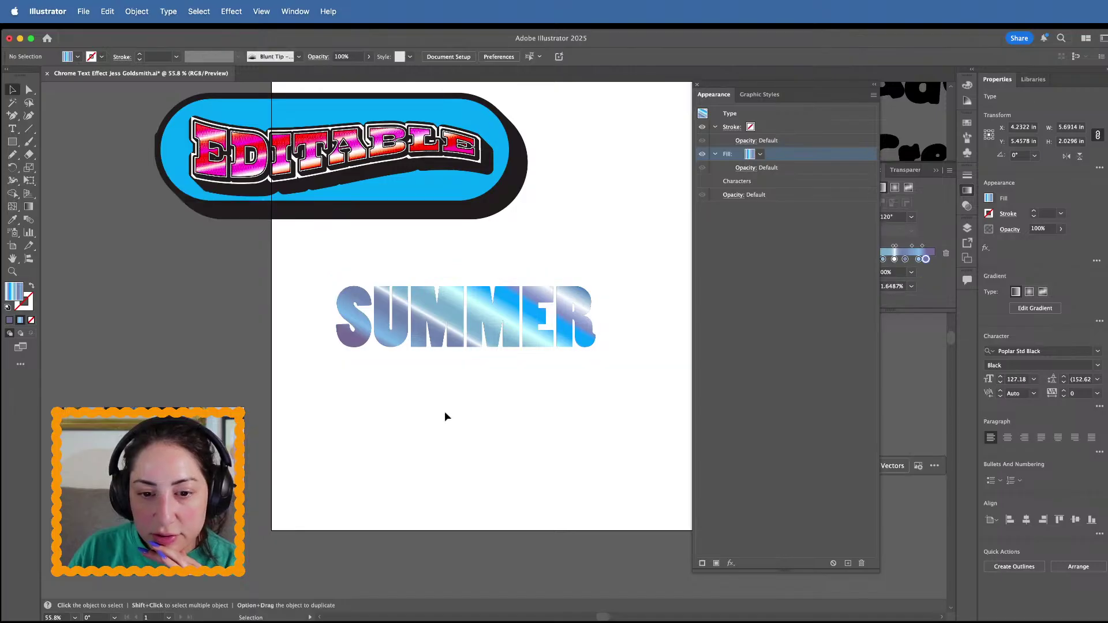
Add a 1 pt stroke to the SUMMER text, color it with the pink-and-orange linear gradient, and deselect the text
{"action": "left_click", "coordinate": [505, 324]}
{"action": "scroll", "coordinate": [504, 324], "scroll_direction": "up", "scroll_amount": 3}
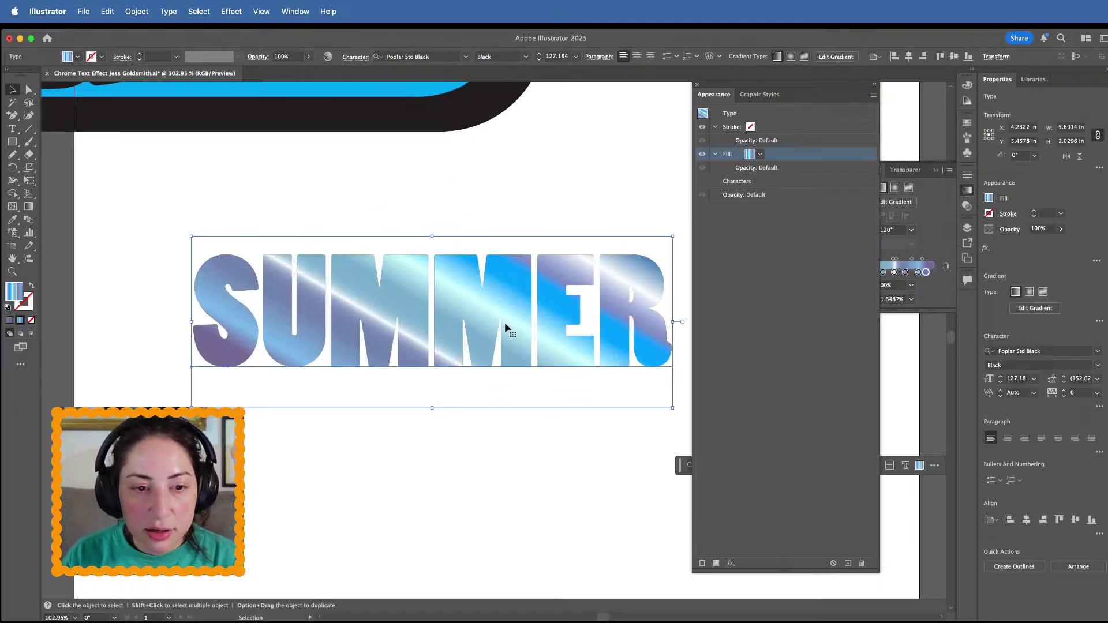
{"action": "left_click", "coordinate": [702, 563]}
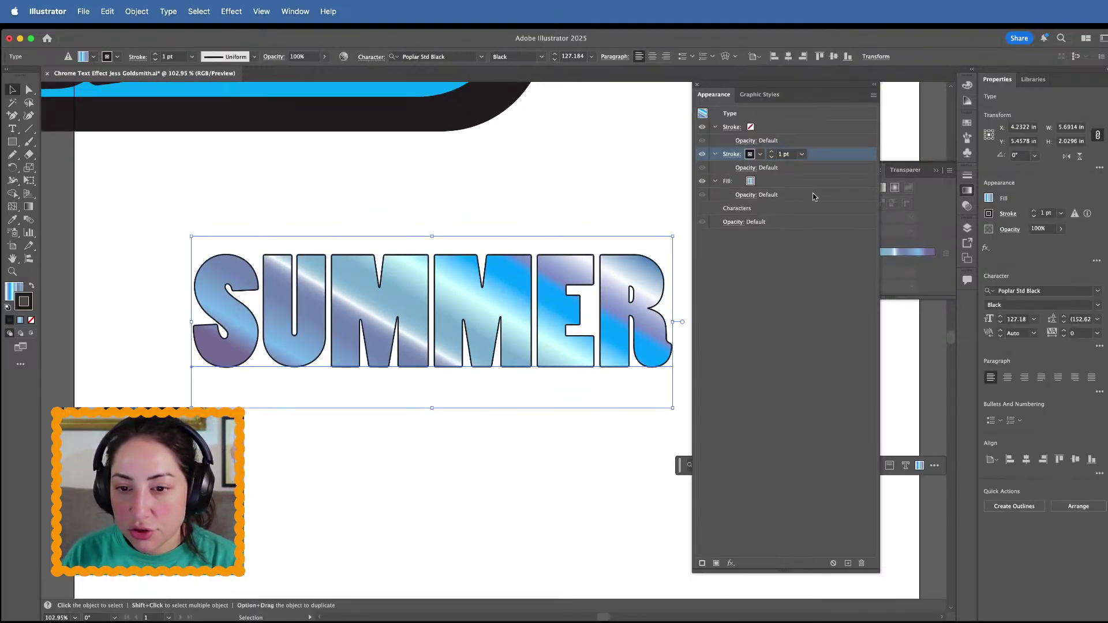
{"action": "left_click", "coordinate": [760, 154]}
{"action": "left_click", "coordinate": [698, 176]}
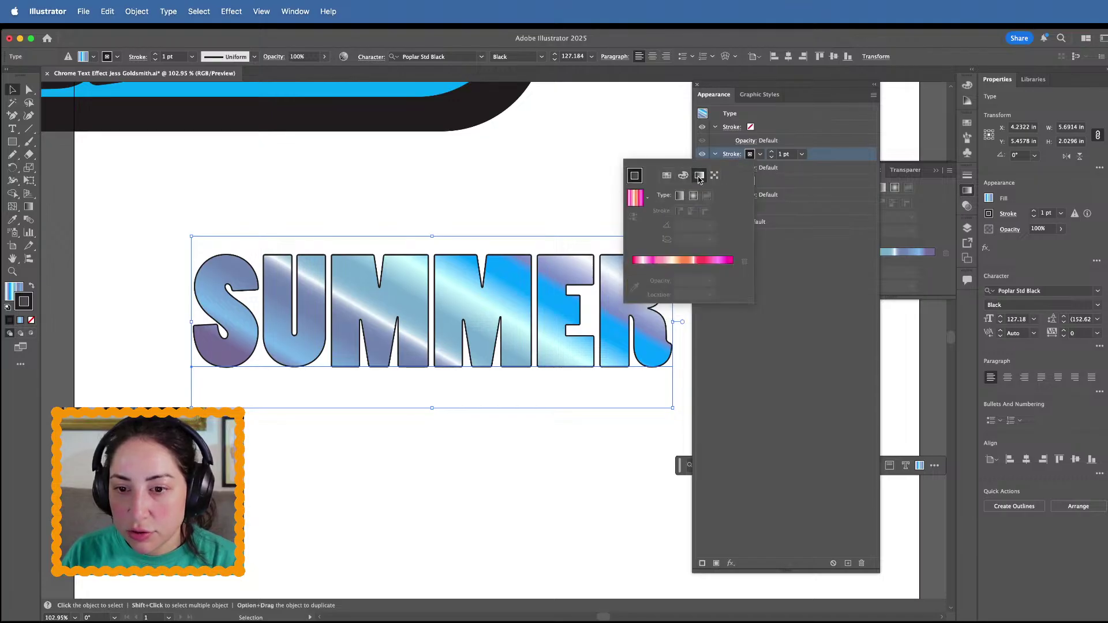
{"action": "left_click", "coordinate": [699, 176]}
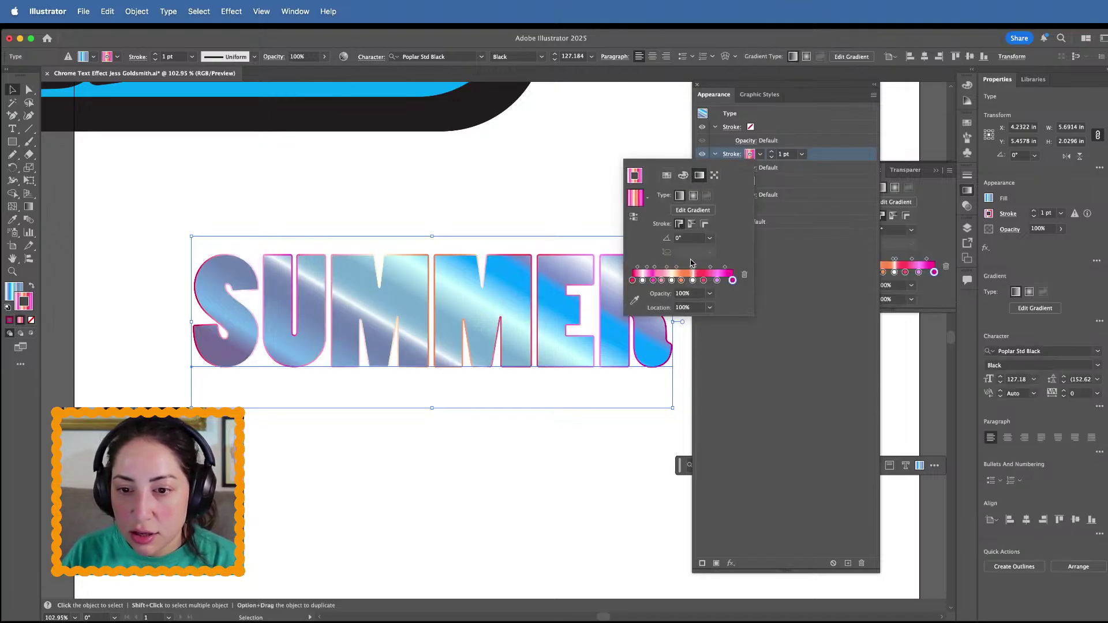
{"action": "left_click", "coordinate": [807, 170]}
{"action": "left_click", "coordinate": [799, 185]}
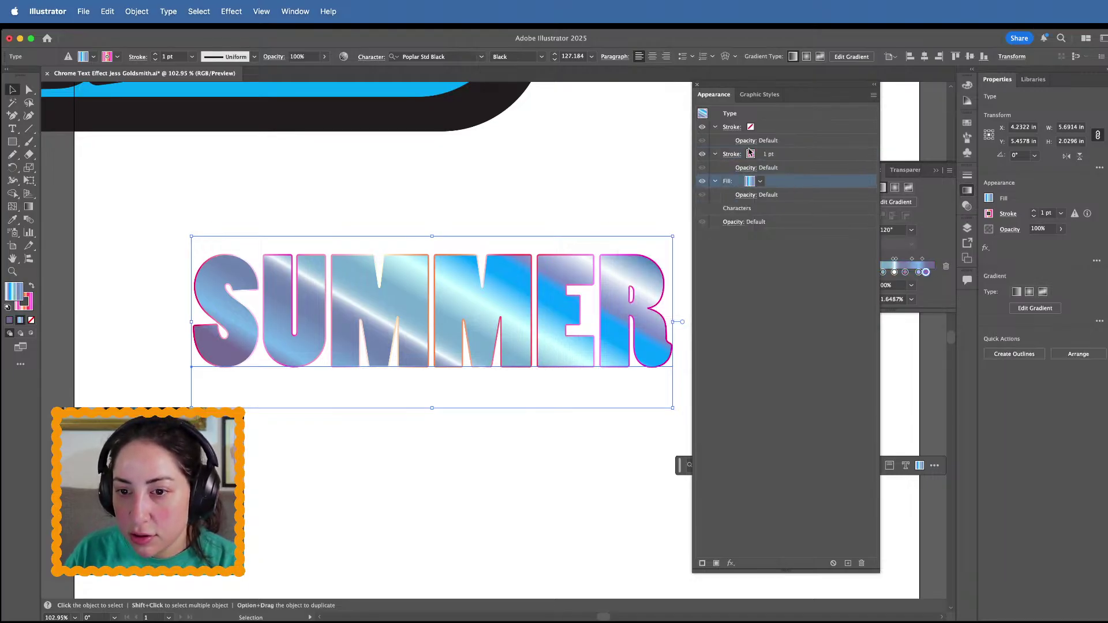
{"action": "left_click", "coordinate": [603, 191]}
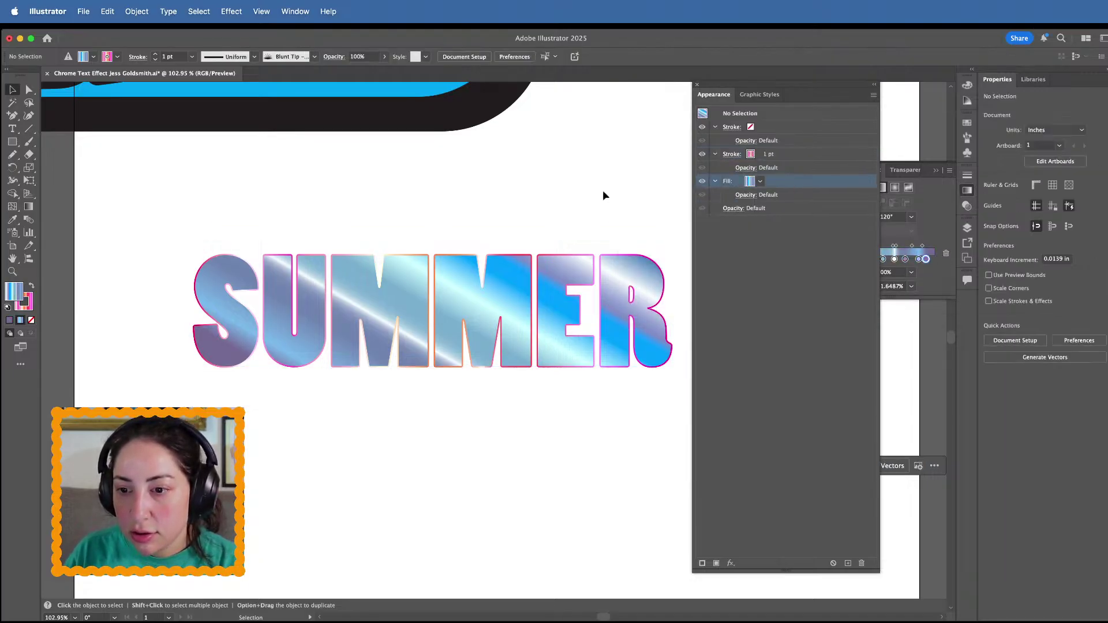
Try to sample the SUMMER text's fill colors for its 1 pt stroke with the Eyedropper tool
{"action": "scroll", "coordinate": [588, 215], "scroll_direction": "right", "scroll_amount": 2}
{"action": "scroll", "coordinate": [588, 215], "scroll_direction": "up", "scroll_amount": 2}
{"action": "left_click", "coordinate": [837, 154]}
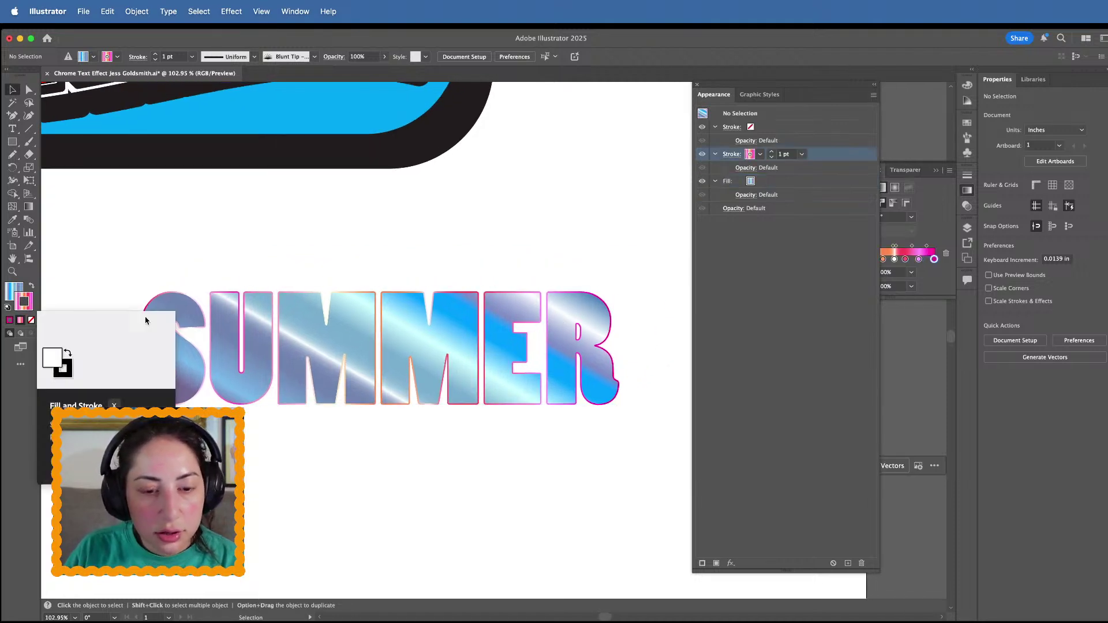
{"action": "key", "text": "i"}
{"action": "left_click", "coordinate": [302, 326]}
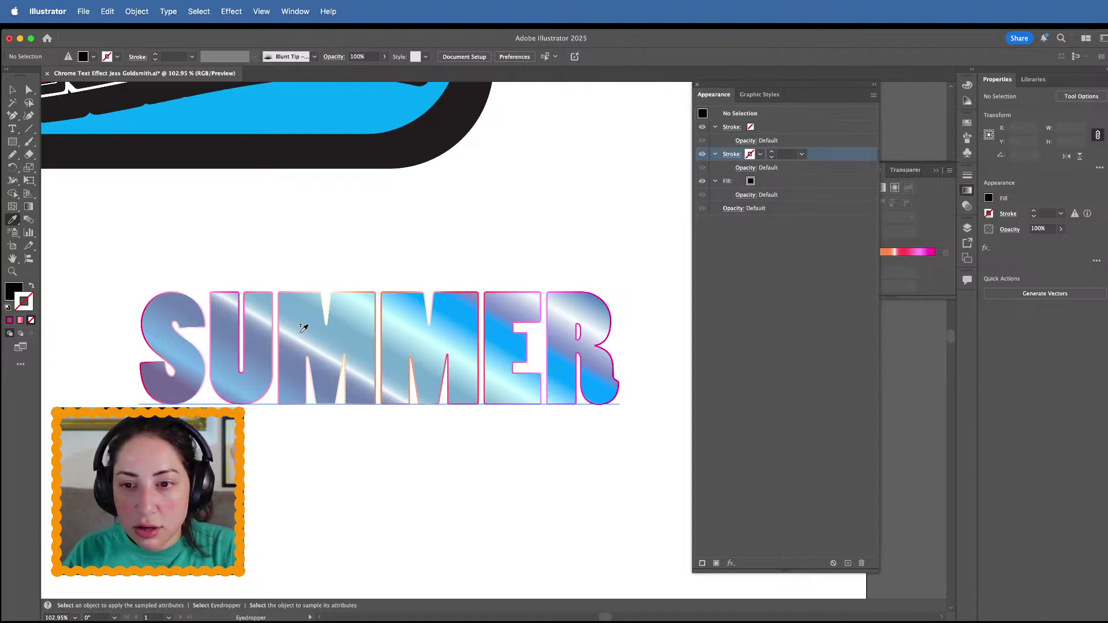
{"action": "left_click", "coordinate": [303, 326]}
{"action": "key", "text": "v"}
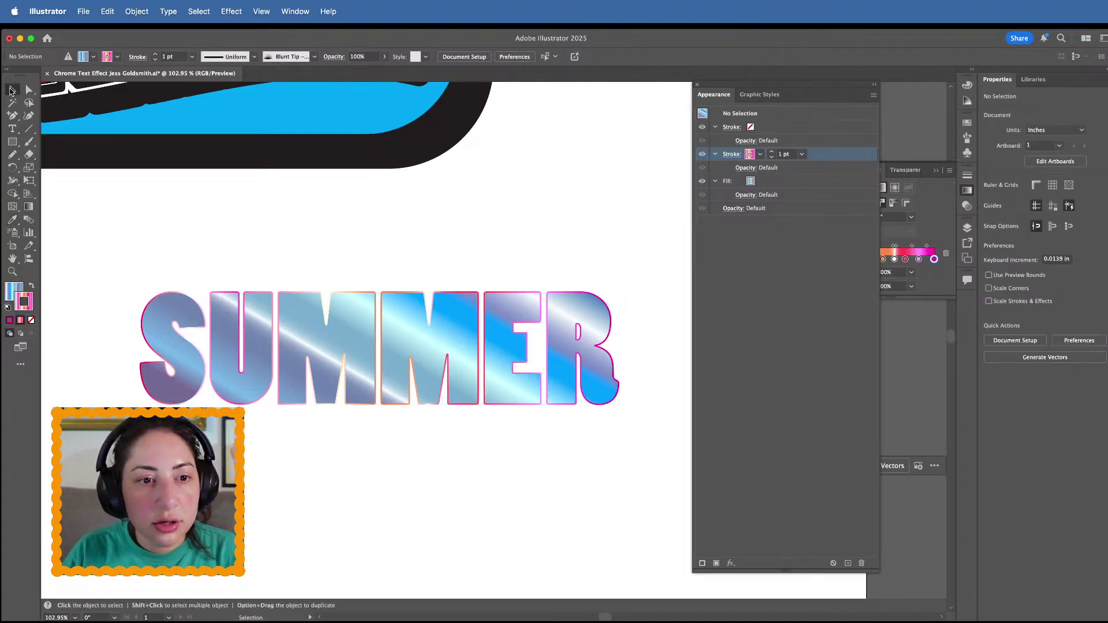
Try to sample a color from the SUMMER fill for the end stop of the stroke's gradient
{"action": "left_click", "coordinate": [521, 360]}
{"action": "left_click", "coordinate": [750, 154]}
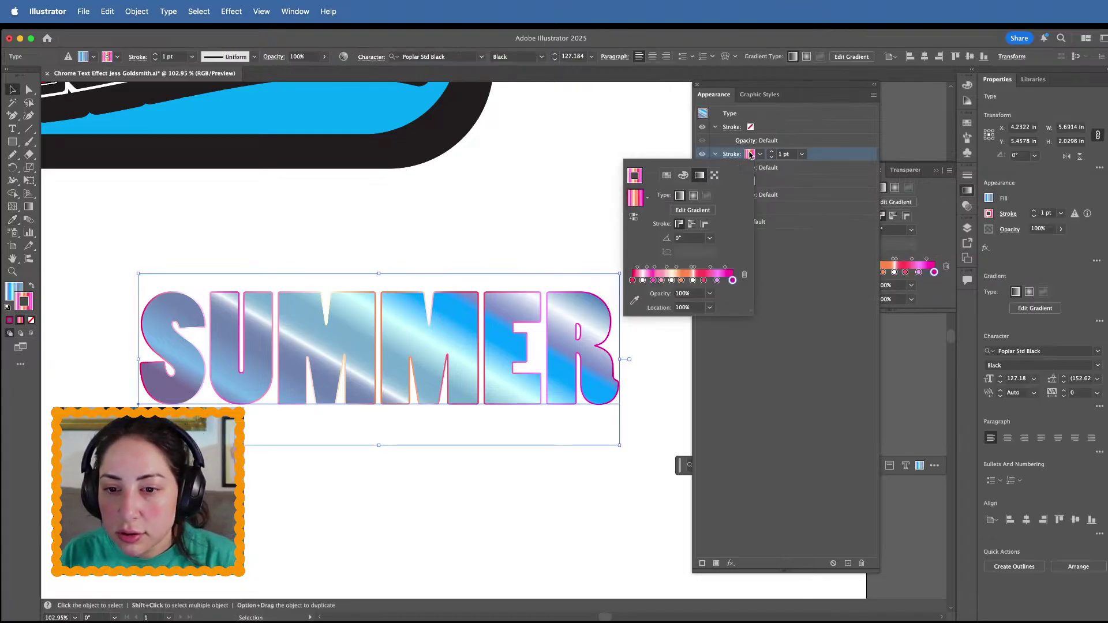
{"action": "left_click", "coordinate": [694, 211]}
{"action": "left_click", "coordinate": [634, 287]}
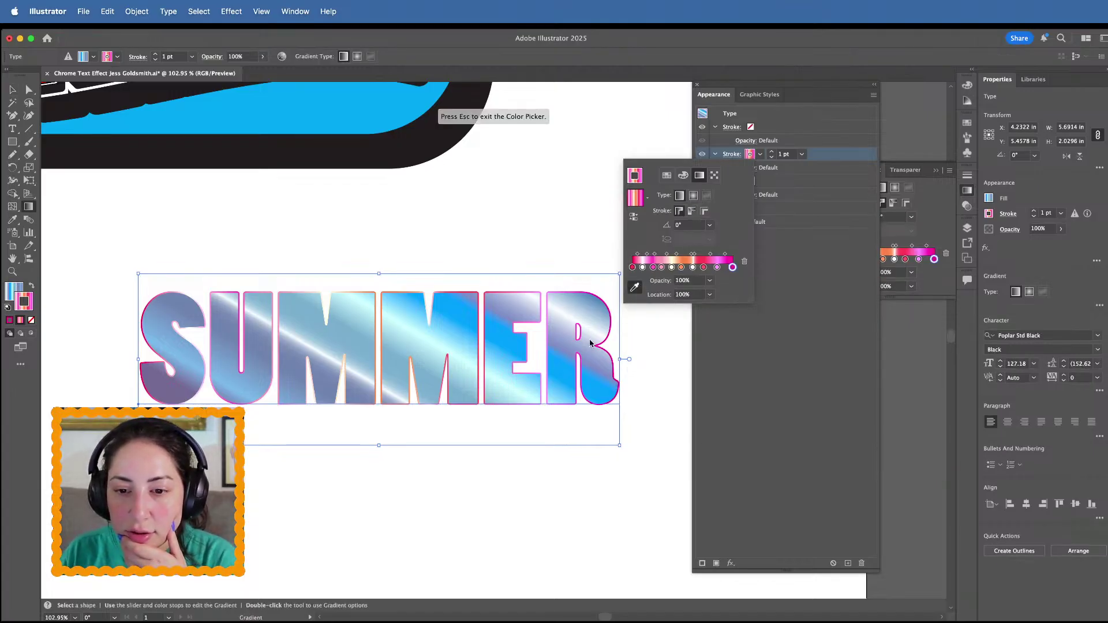
{"action": "key", "text": "Escape"}
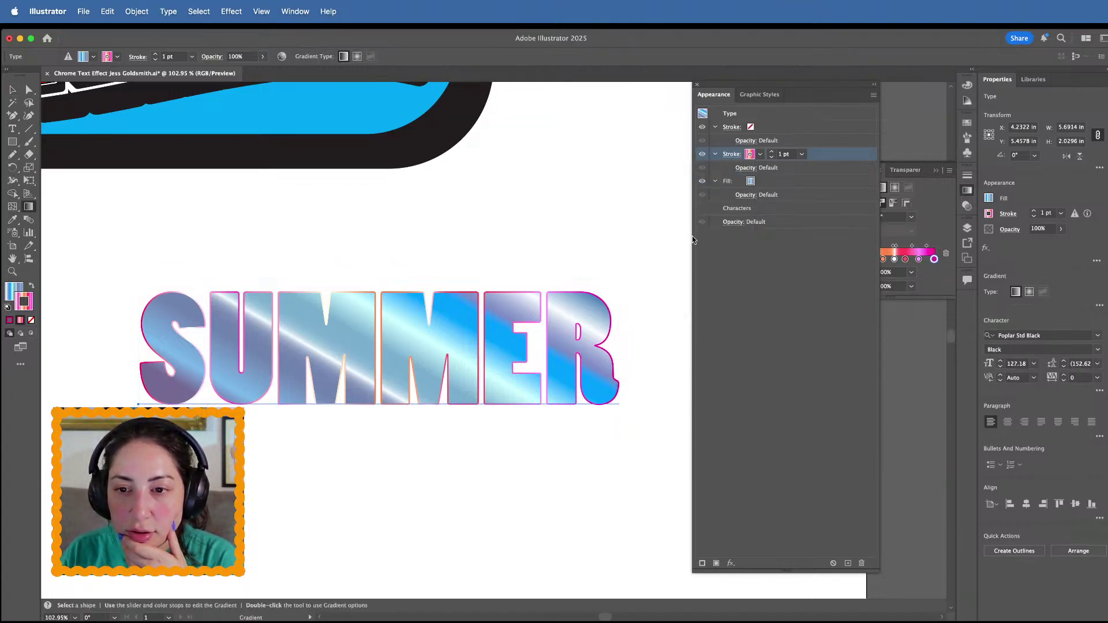
Undo the last stroke color change and reapply the pink-and-orange linear gradient to the SUMMER text's 1 pt stroke
{"action": "left_click", "coordinate": [12, 89]}
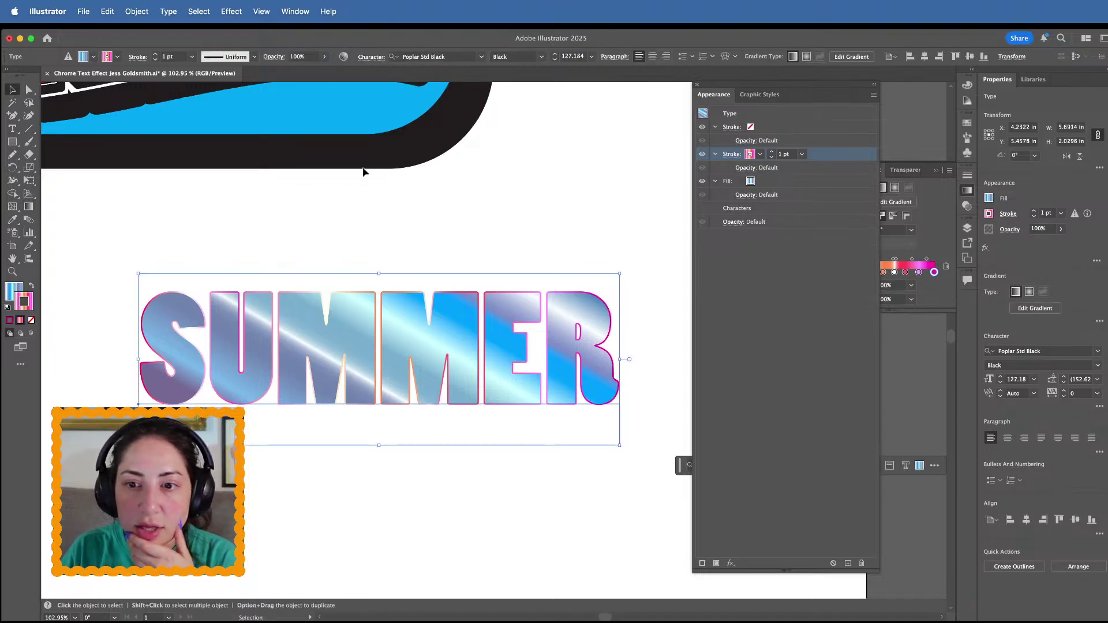
{"action": "left_click", "coordinate": [841, 186]}
{"action": "left_click", "coordinate": [846, 154]}
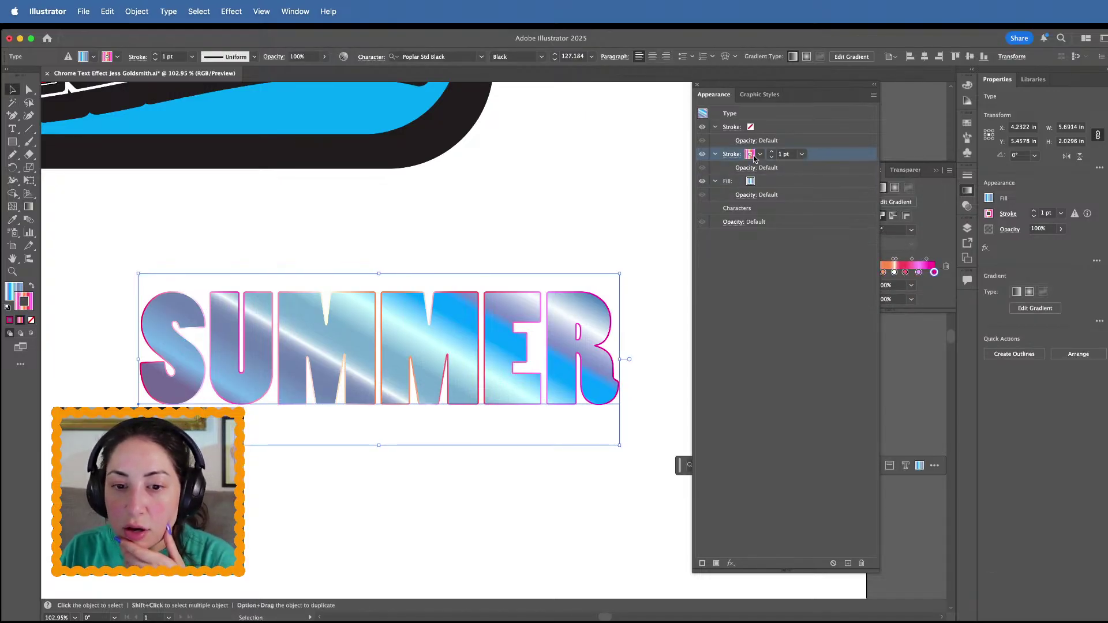
{"action": "key", "text": "super+z"}
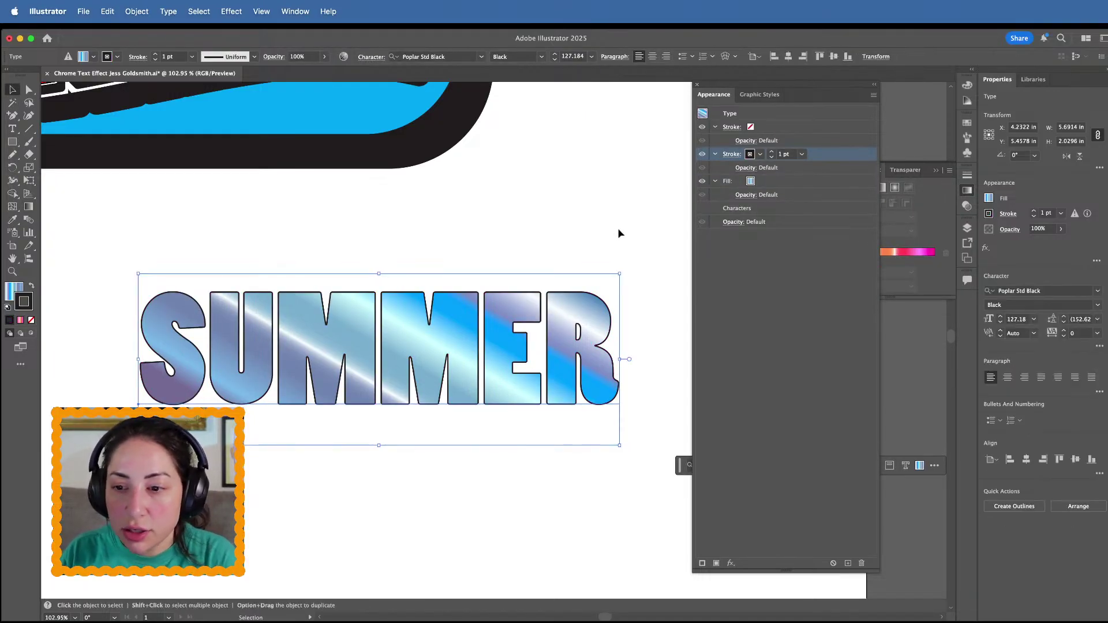
{"action": "left_click", "coordinate": [760, 154]}
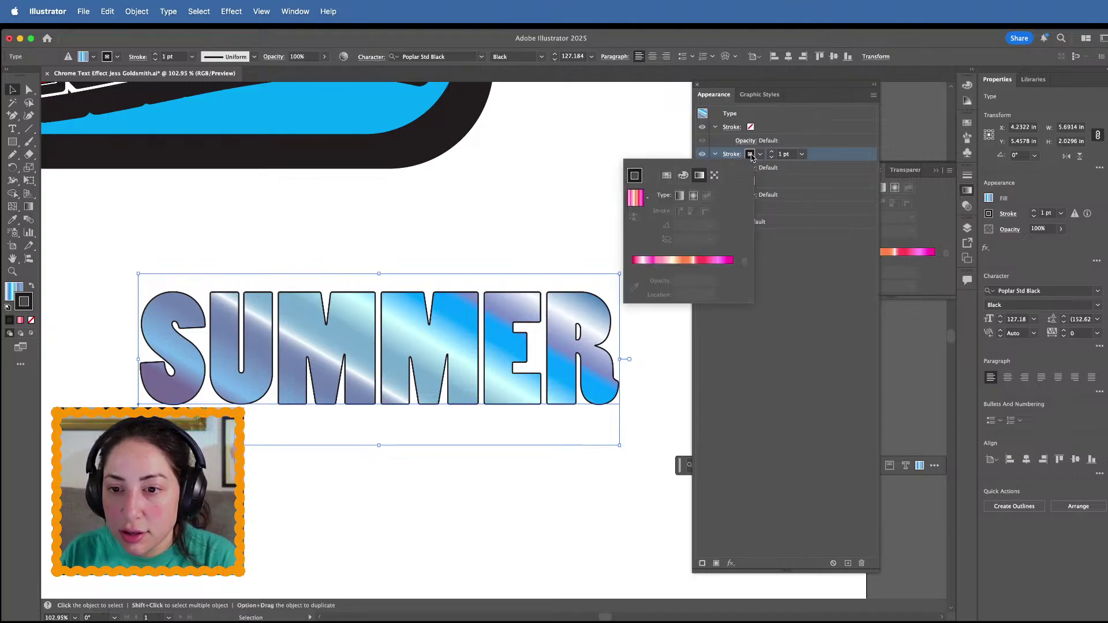
{"action": "left_click", "coordinate": [680, 196]}
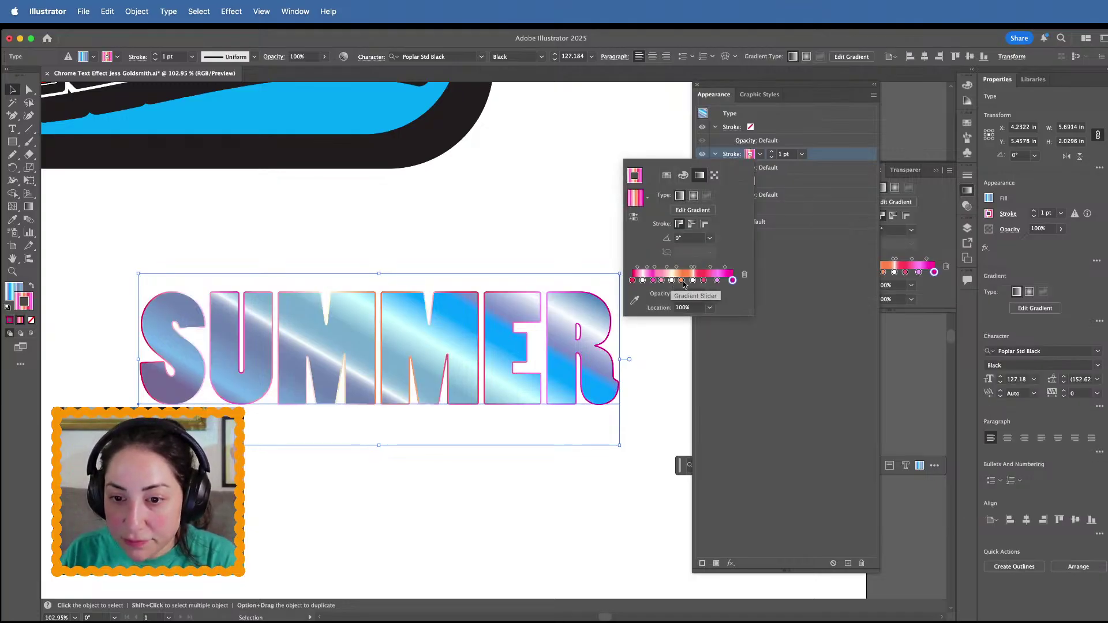
Recolor the stroke gradient's middle orange stop to dark blue (#0041bf) and the red stop to light blue
{"action": "double_click", "coordinate": [682, 281]}
{"action": "left_click", "coordinate": [697, 388]}
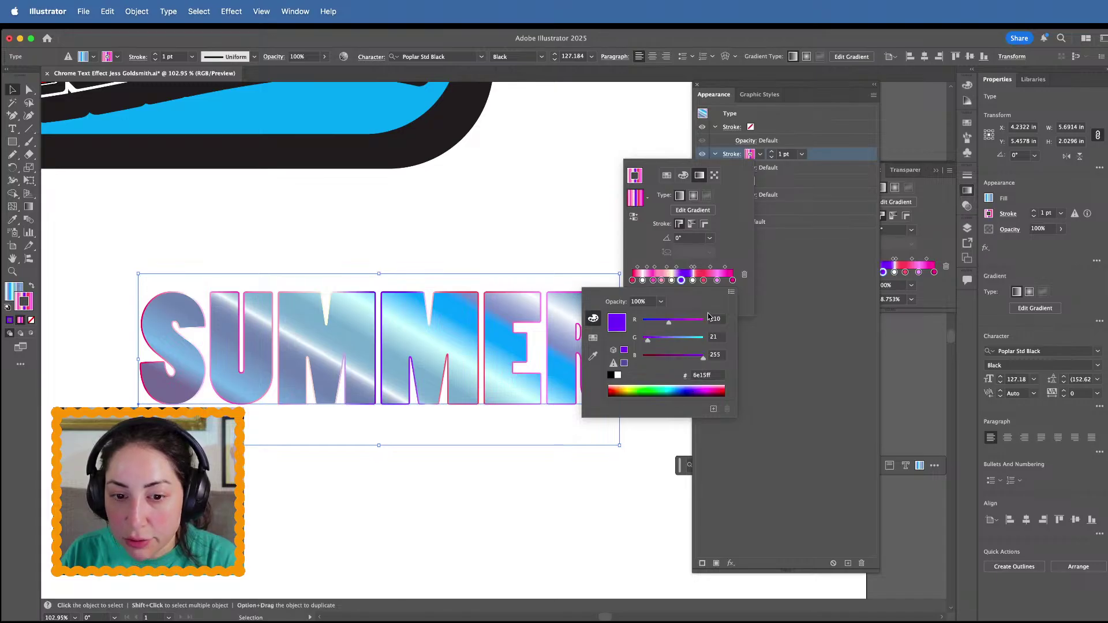
{"action": "double_click", "coordinate": [704, 280]}
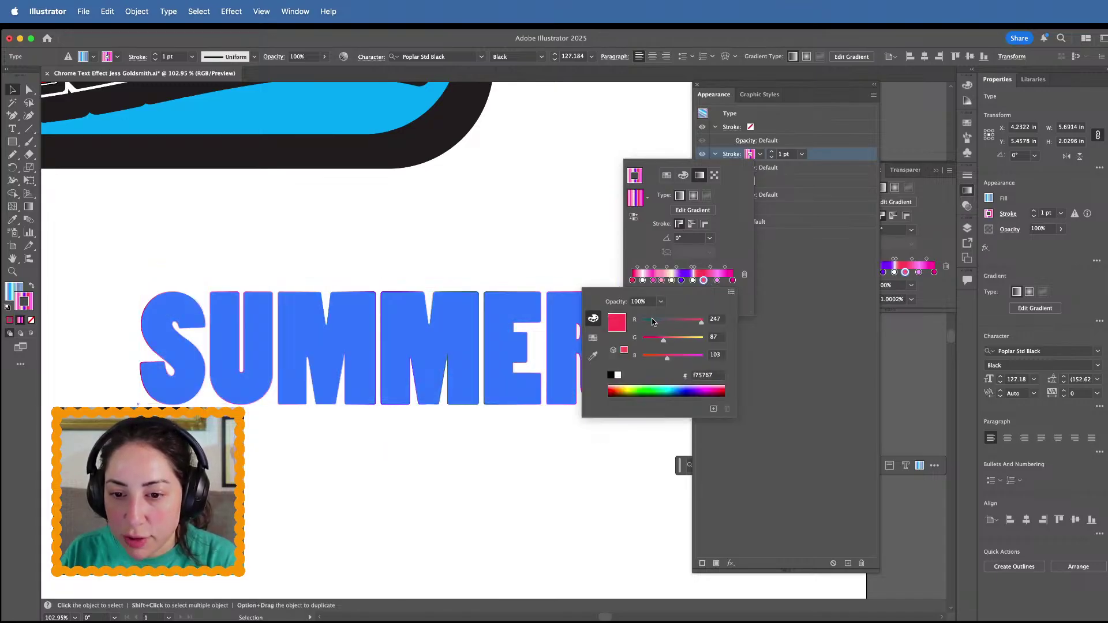
{"action": "left_click_drag", "start_coordinate": [653, 319], "coordinate": [636, 321]}
{"action": "left_click_drag", "start_coordinate": [712, 393], "coordinate": [673, 390]}
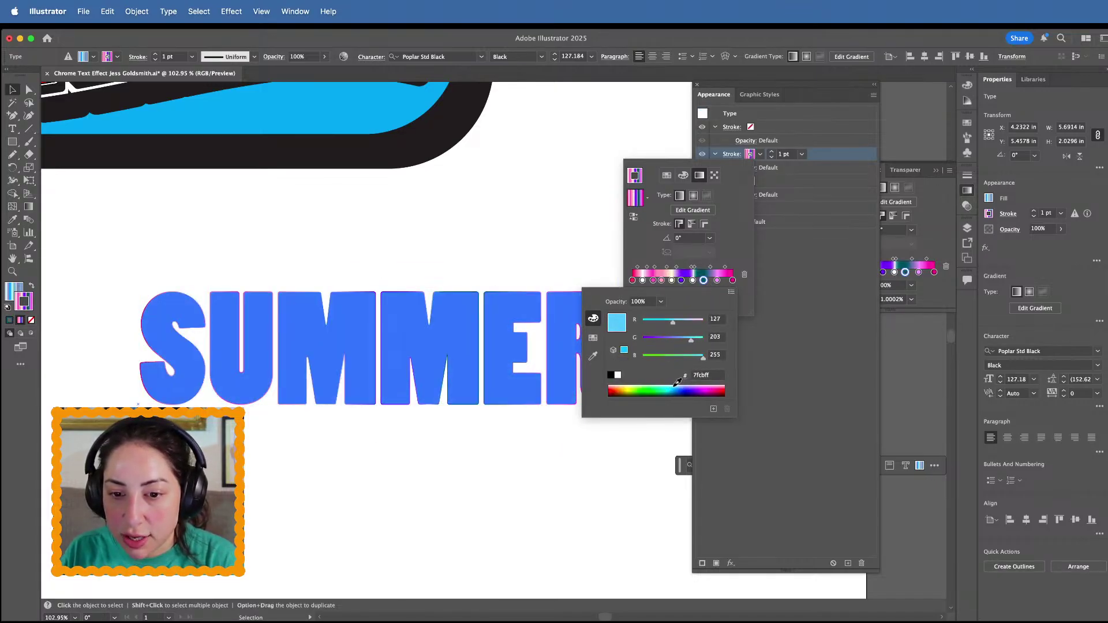
{"action": "double_click", "coordinate": [681, 281]}
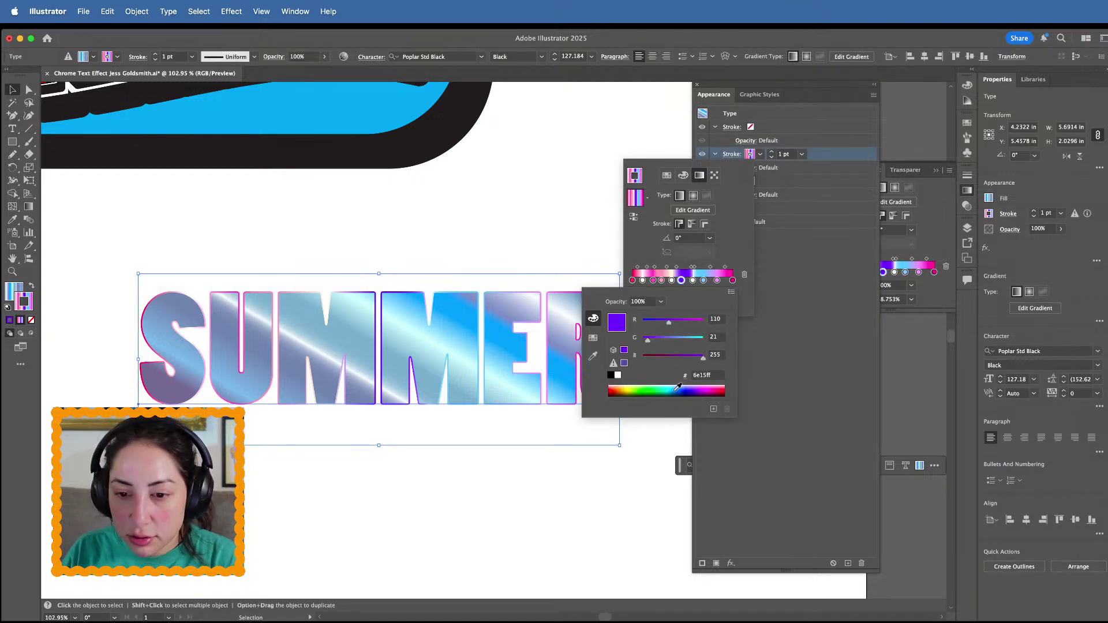
{"action": "left_click_drag", "start_coordinate": [677, 387], "coordinate": [682, 389]}
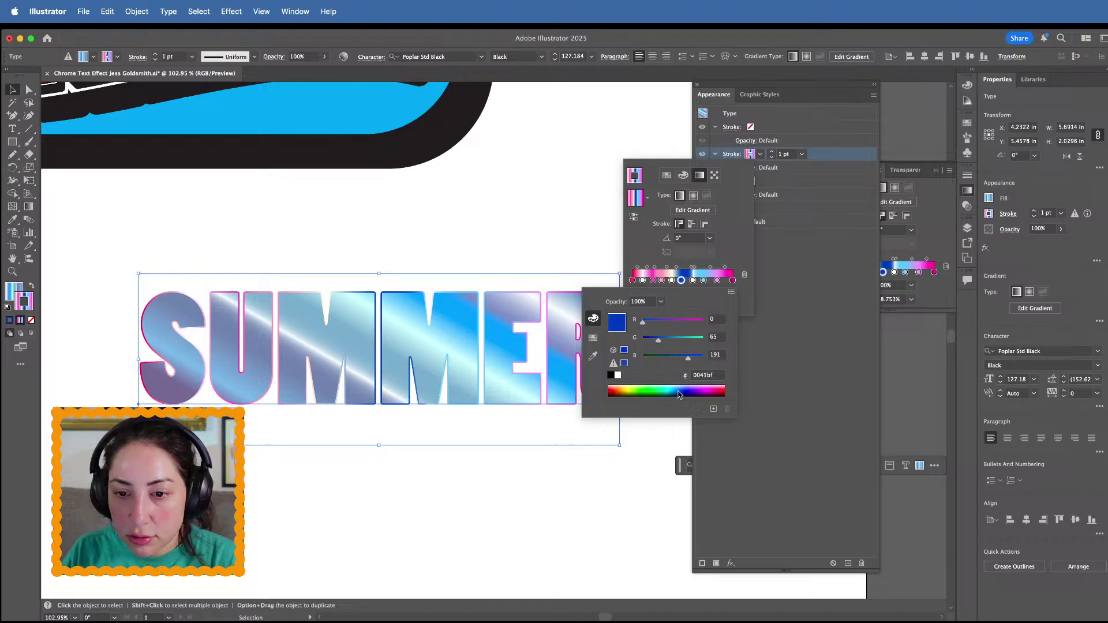
Recolor the last two pink stops at the end of the stroke gradient in shades of blue
{"action": "double_click", "coordinate": [717, 280]}
{"action": "mouse_move", "coordinate": [662, 324]}
{"action": "left_mouse_down"}
{"action": "mouse_move", "coordinate": [643, 320]}
{"action": "mouse_move", "coordinate": [653, 322]}
{"action": "left_mouse_up"}
{"action": "double_click", "coordinate": [732, 281]}
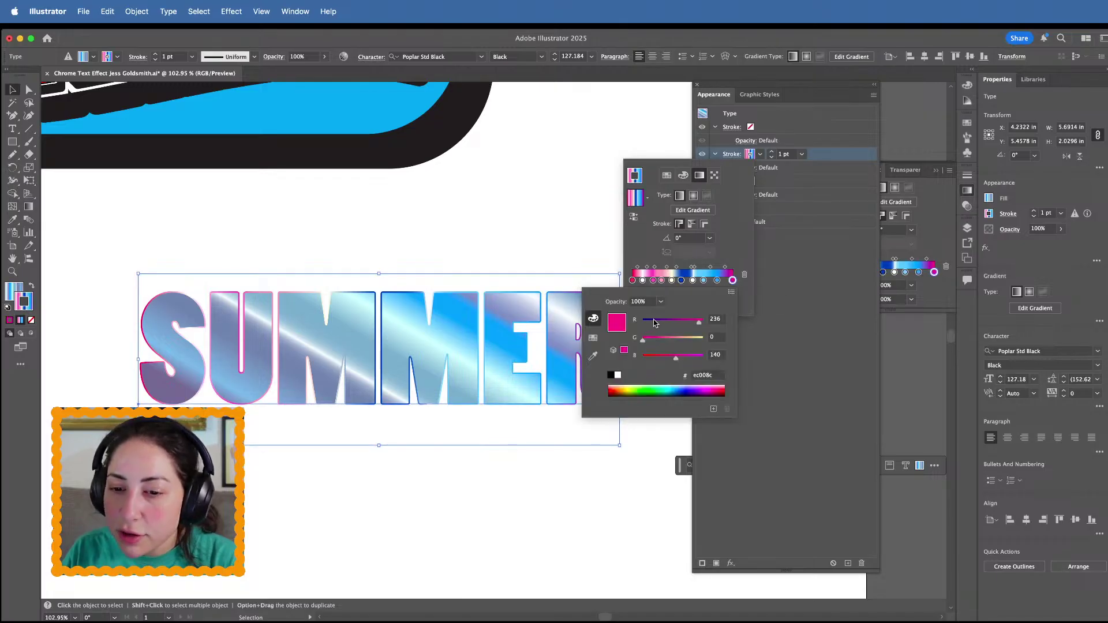
{"action": "left_click_drag", "start_coordinate": [700, 388], "coordinate": [671, 394]}
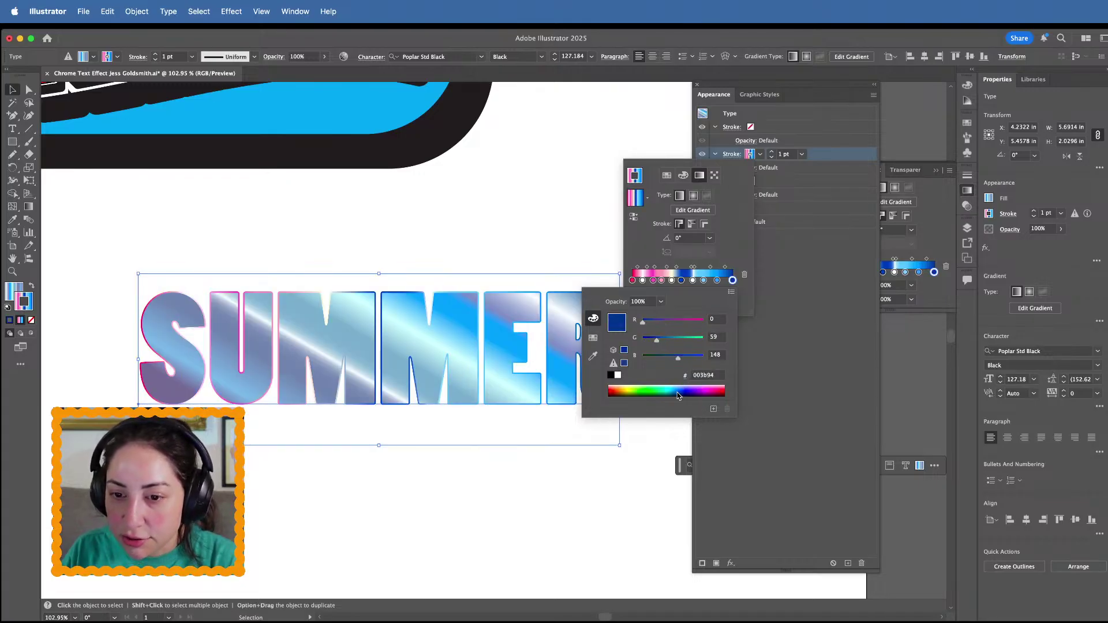
Recolor the two adjacent pink stops in the first half of the stroke gradient to teal (#12a4be) and light blue
{"action": "double_click", "coordinate": [662, 281]}
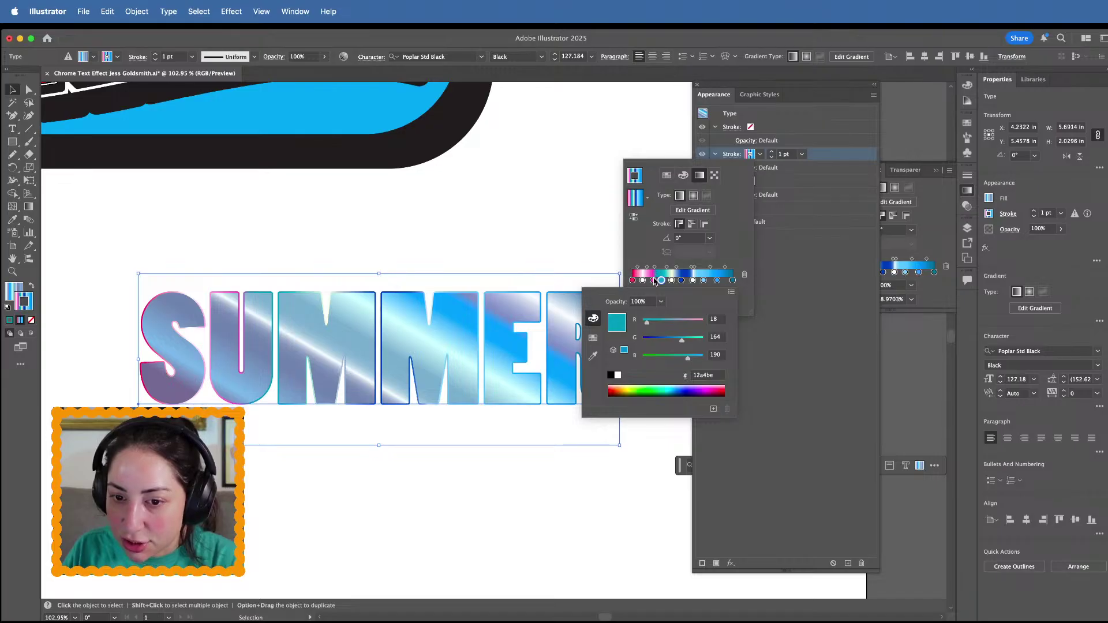
{"action": "double_click", "coordinate": [654, 280]}
{"action": "left_click_drag", "start_coordinate": [684, 341], "coordinate": [705, 341]}
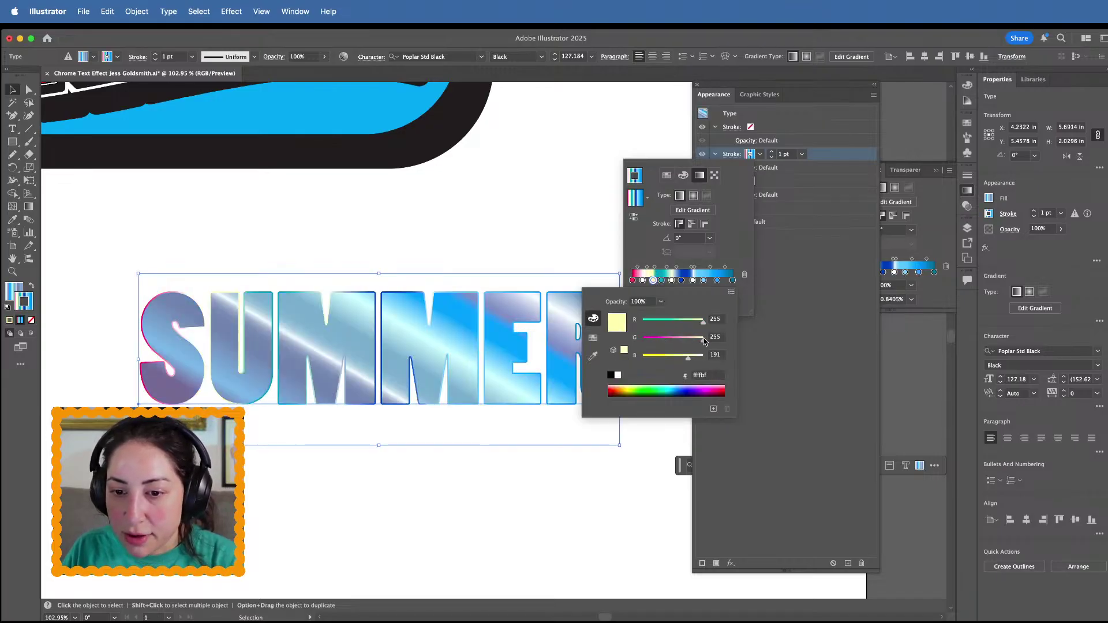
{"action": "left_click", "coordinate": [673, 387]}
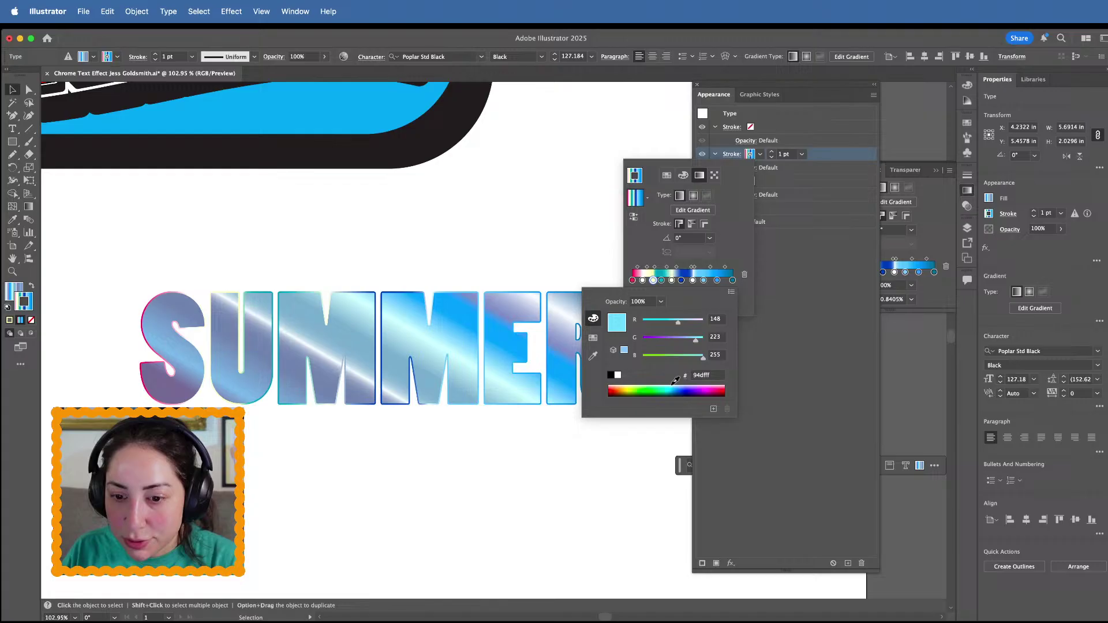
Recolor the stroke gradient's first stop to blue (#0043d4) and the white stop beside it to cyan (#3fd6ff), closing the color settings
{"action": "left_click", "coordinate": [632, 281]}
{"action": "double_click", "coordinate": [632, 281]}
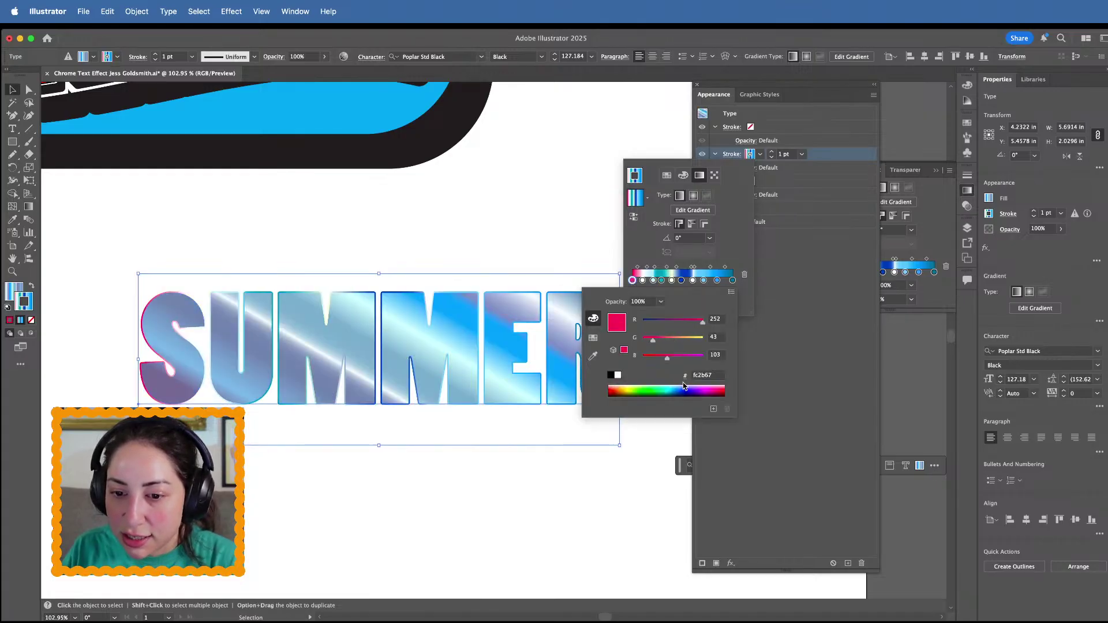
{"action": "left_click_drag", "start_coordinate": [696, 387], "coordinate": [680, 393]}
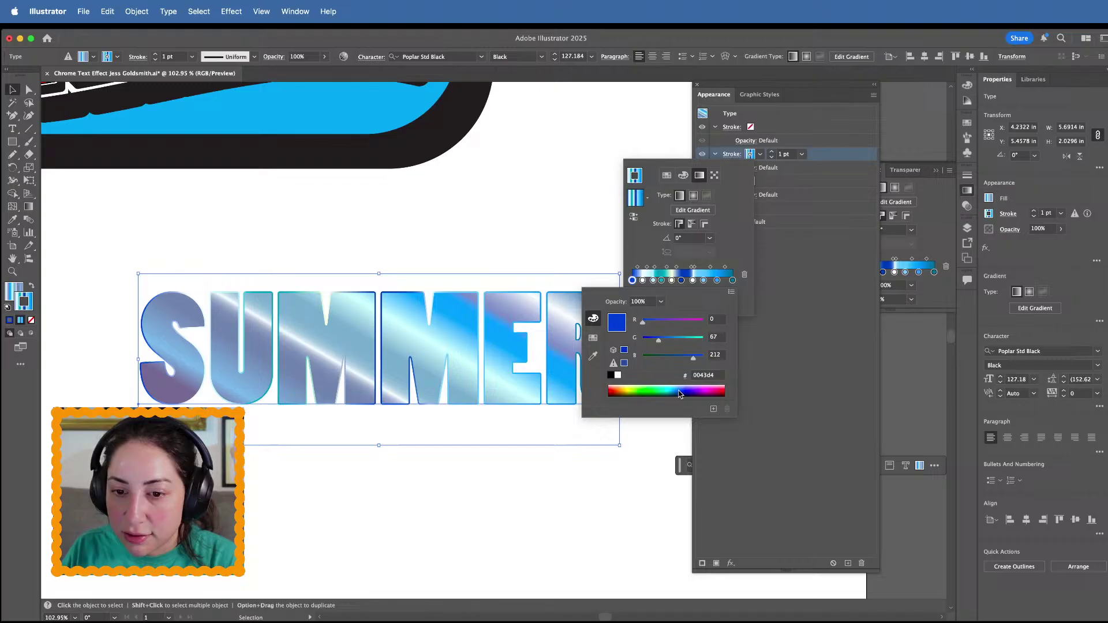
{"action": "double_click", "coordinate": [643, 281]}
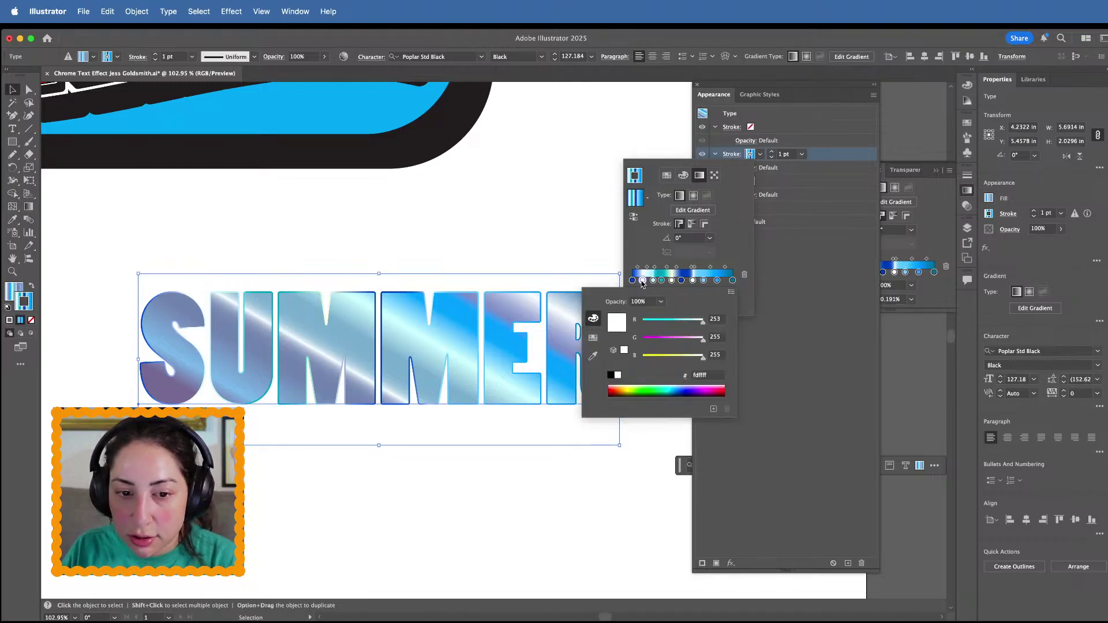
{"action": "left_click", "coordinate": [674, 388]}
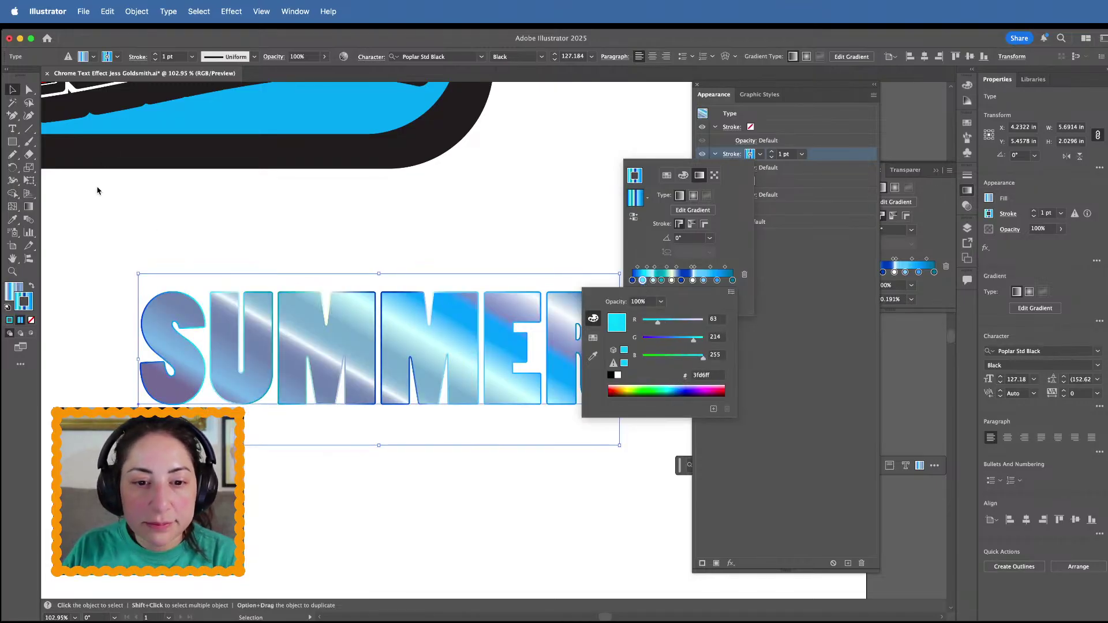
{"action": "key", "text": "Escape"}
{"action": "key", "text": "Escape"}
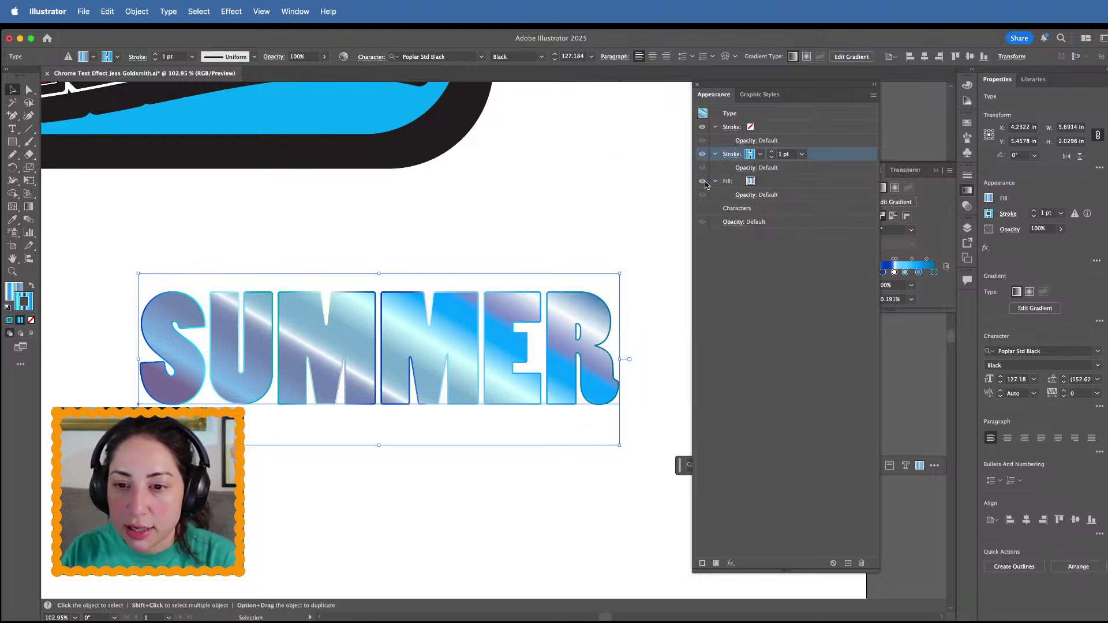
Set the SUMMER text's stroke weight to 3 pt and apply its gradient along the stroke
{"action": "left_click", "coordinate": [772, 152]}
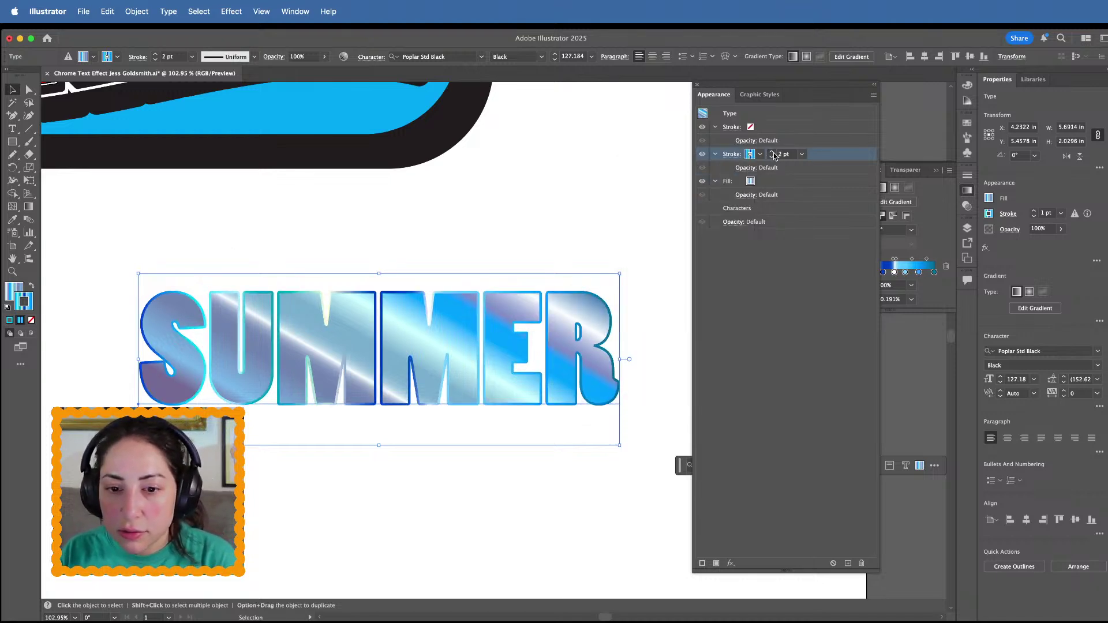
{"action": "double_click", "coordinate": [773, 152]}
{"action": "left_click", "coordinate": [773, 158]}
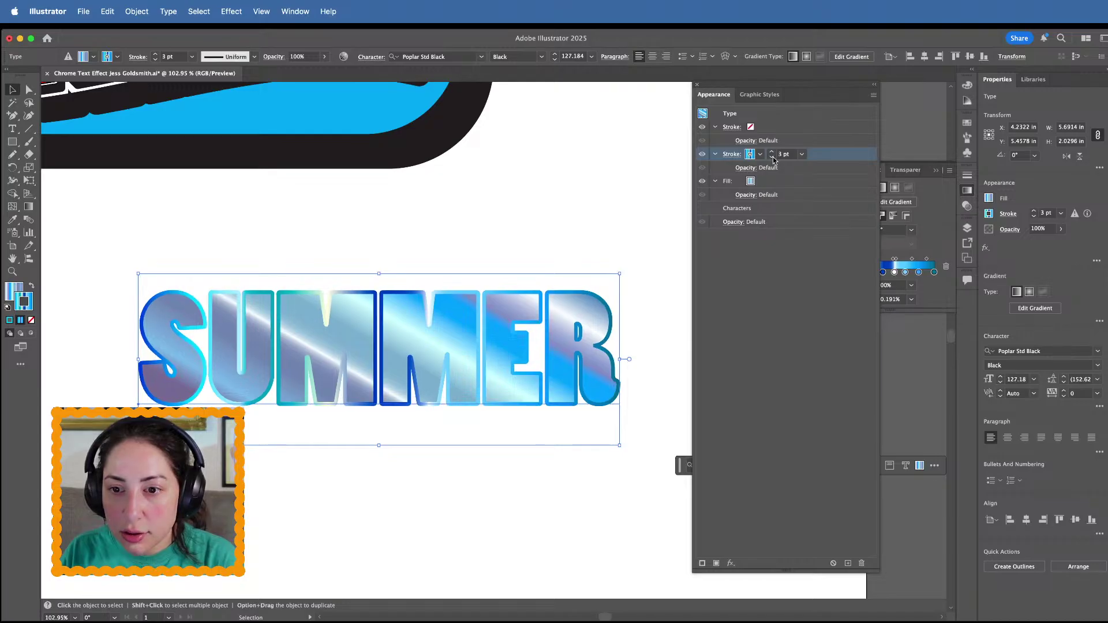
{"action": "left_click", "coordinate": [750, 157]}
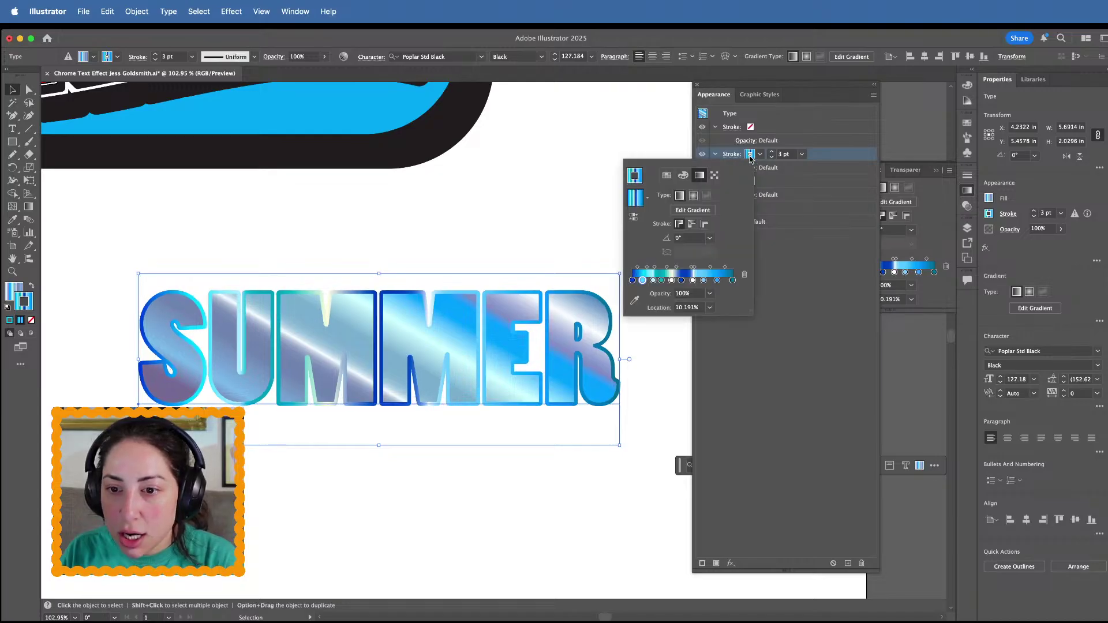
{"action": "left_click", "coordinate": [692, 224]}
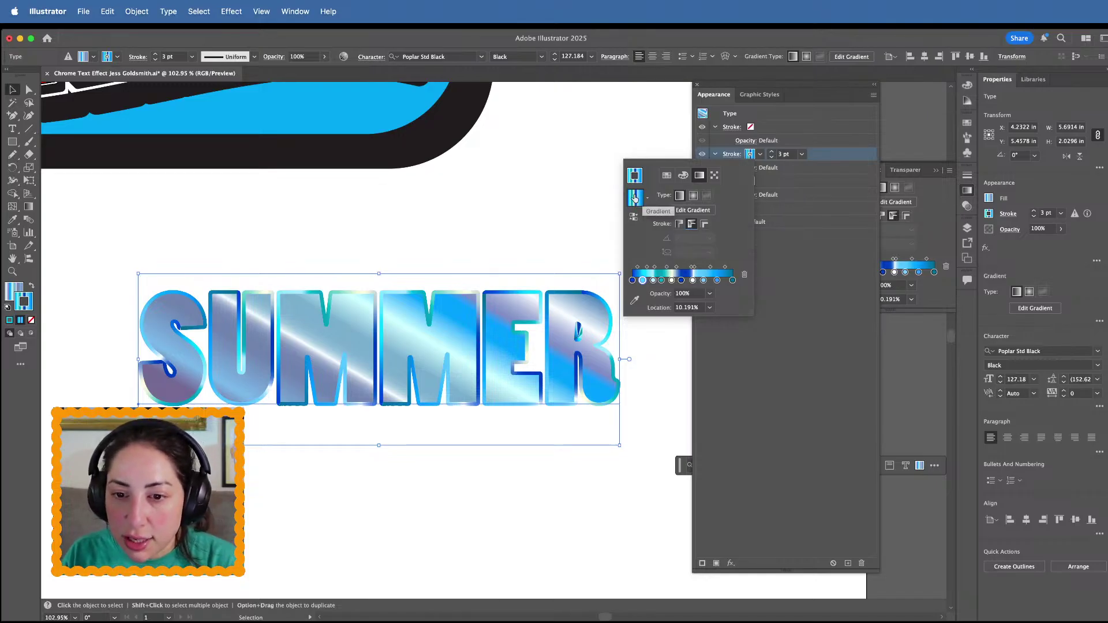
Recolor the stroke gradient's cream stop to pure white and the dark blue middle stop to teal (#00b3bf)
{"action": "left_click", "coordinate": [671, 281]}
{"action": "double_click", "coordinate": [671, 281]}
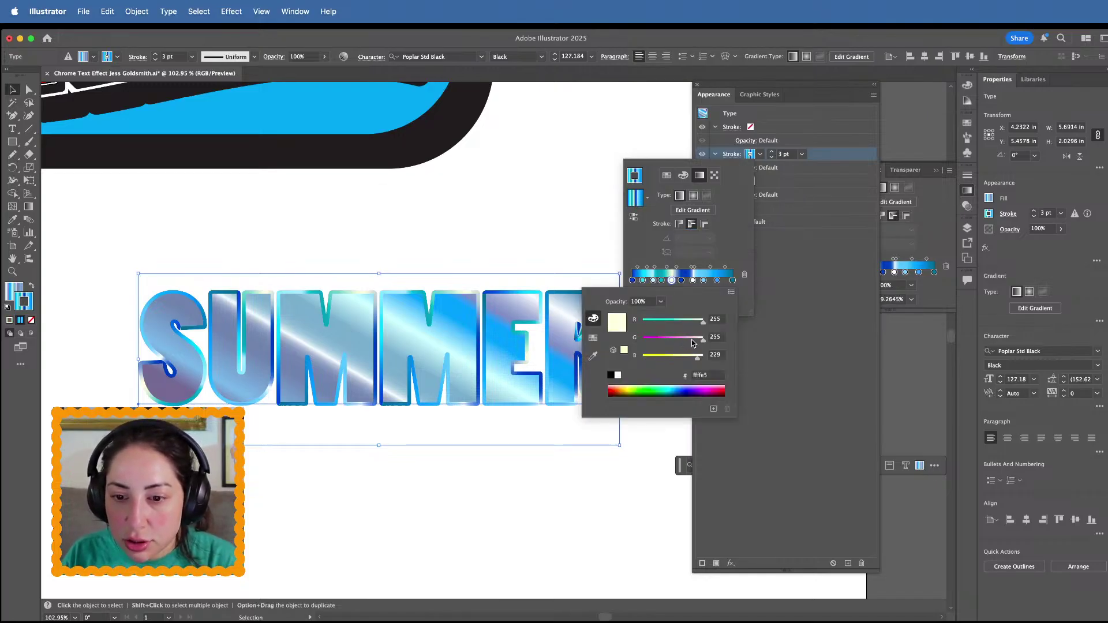
{"action": "left_click_drag", "start_coordinate": [697, 358], "coordinate": [733, 359]}
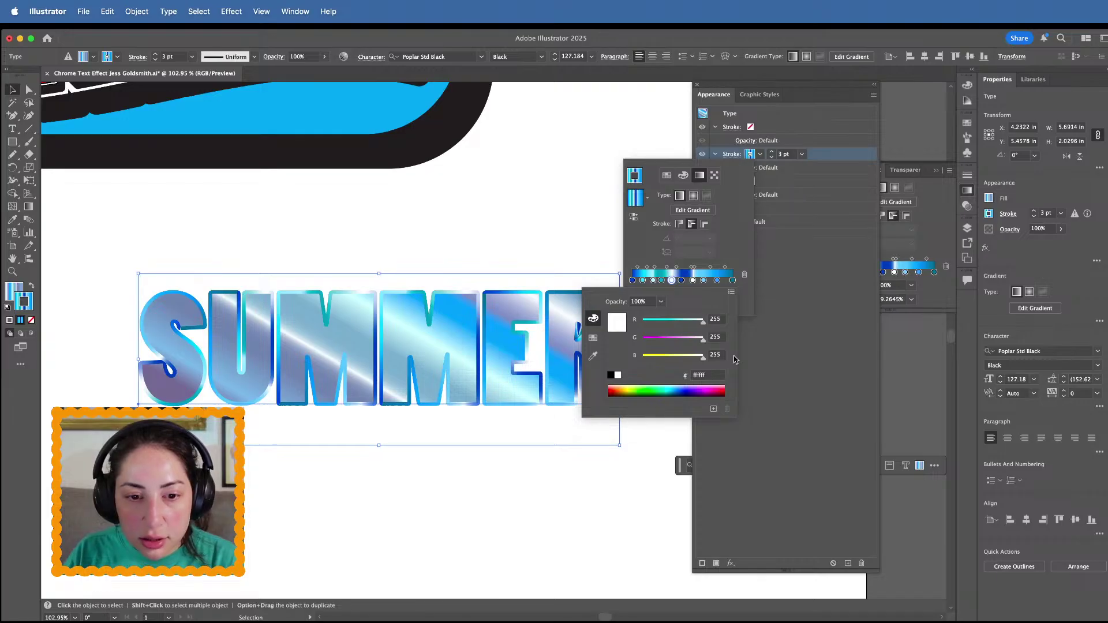
{"action": "left_click", "coordinate": [681, 282]}
{"action": "double_click", "coordinate": [682, 281]}
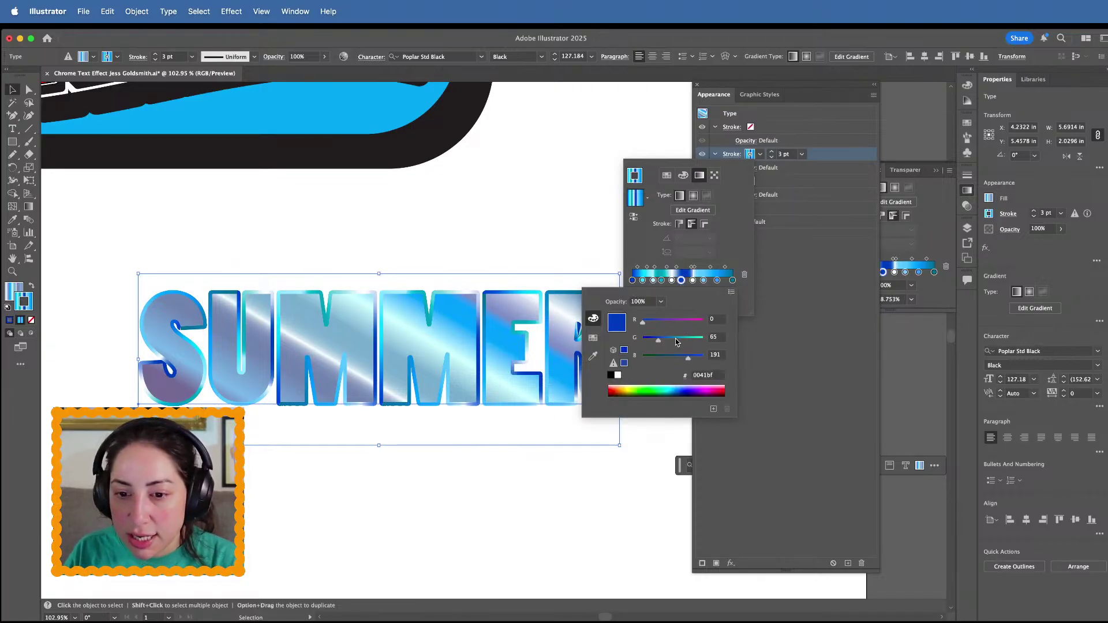
{"action": "left_click_drag", "start_coordinate": [657, 340], "coordinate": [686, 341]}
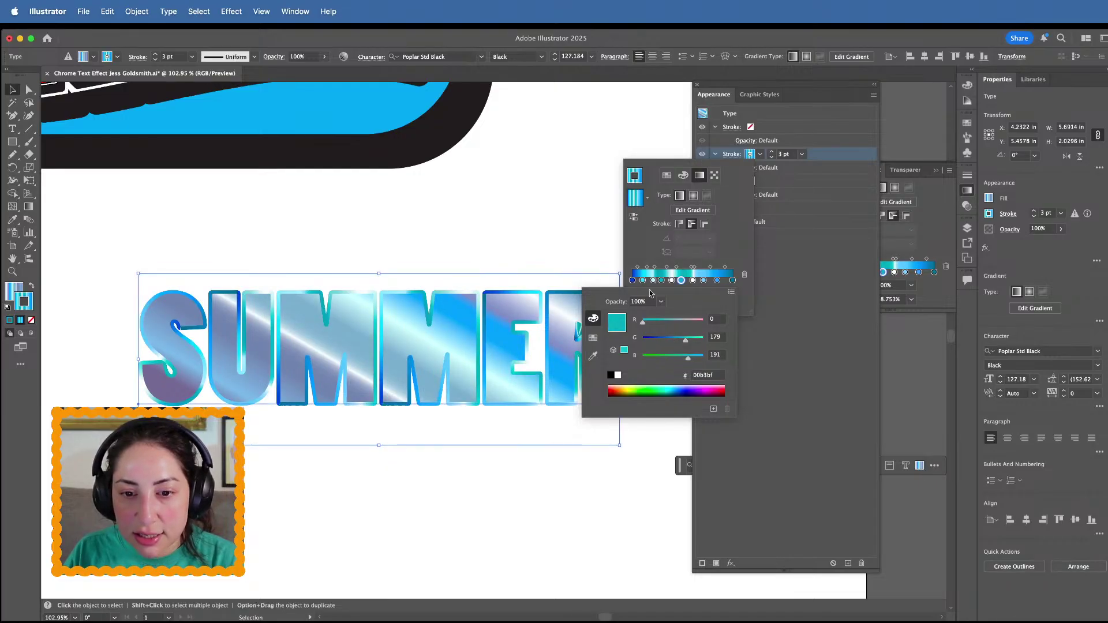
Shift the stroke gradient's deep blue first stop toward teal by raising its green value, and deselect the text
{"action": "left_click", "coordinate": [633, 281]}
{"action": "double_click", "coordinate": [633, 281]}
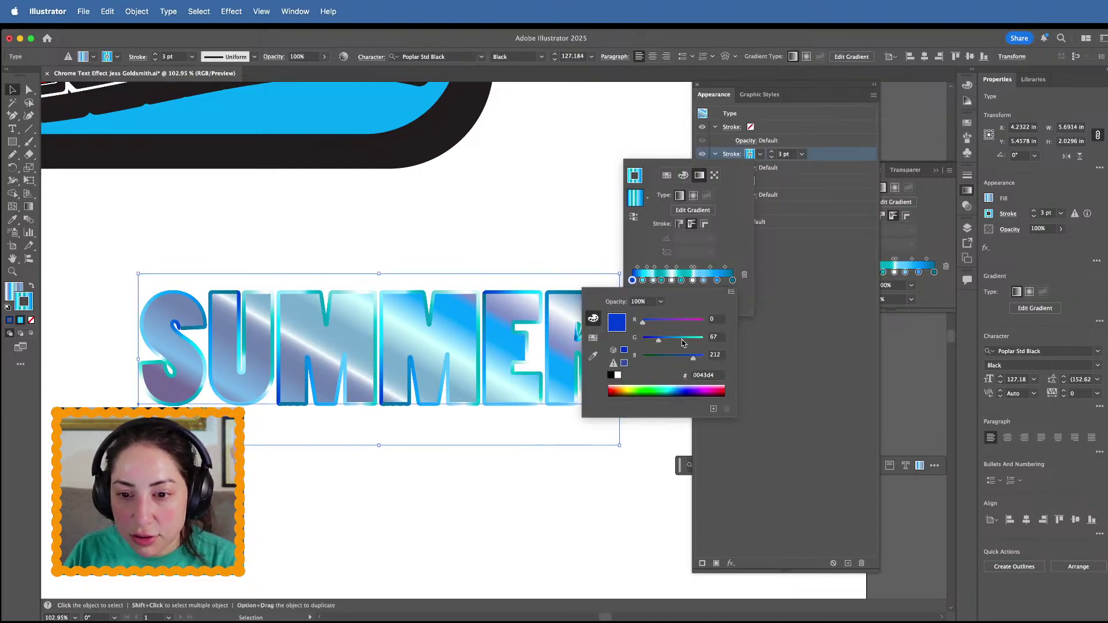
{"action": "left_click_drag", "start_coordinate": [659, 340], "coordinate": [678, 341]}
{"action": "left_click", "coordinate": [525, 244]}
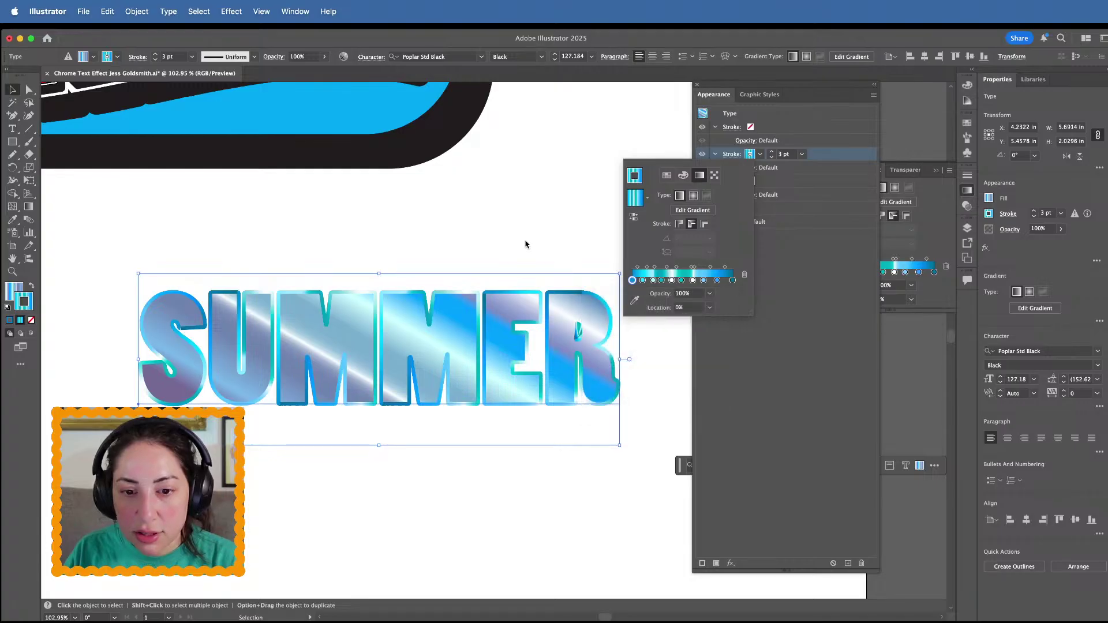
{"action": "left_click", "coordinate": [525, 244]}
{"action": "scroll", "coordinate": [518, 243], "scroll_direction": "down", "scroll_amount": 5}
{"action": "left_click", "coordinate": [518, 244]}
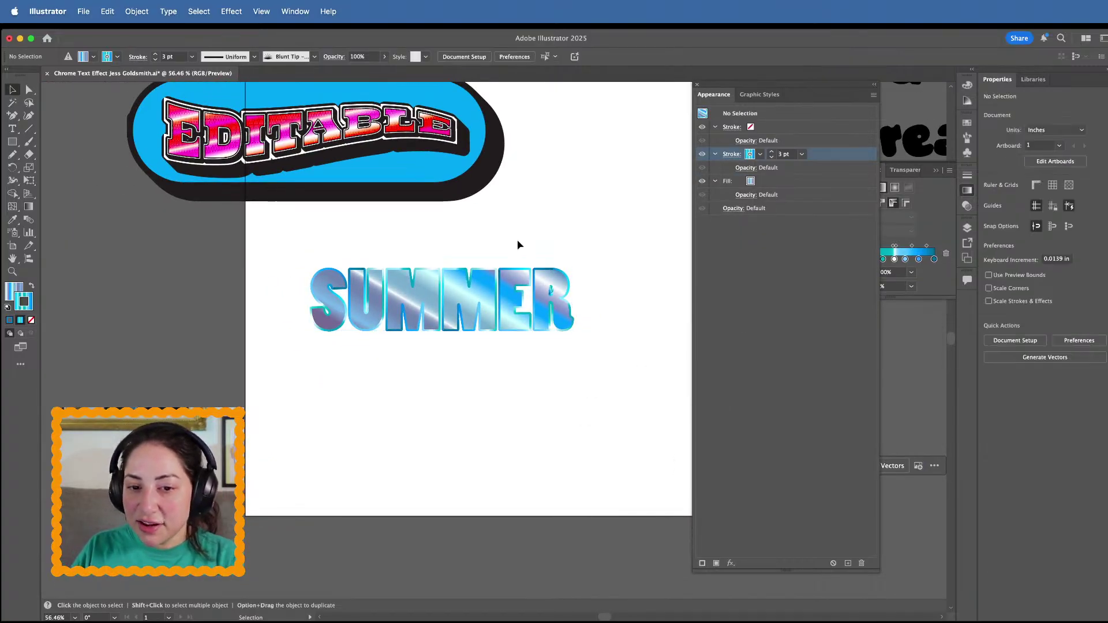
Move the SUMMER text's gradient stroke below its fill and set that stroke's weight to 6 pt
{"action": "scroll", "coordinate": [518, 244], "scroll_direction": "up", "scroll_amount": 4}
{"action": "left_click", "coordinate": [500, 347]}
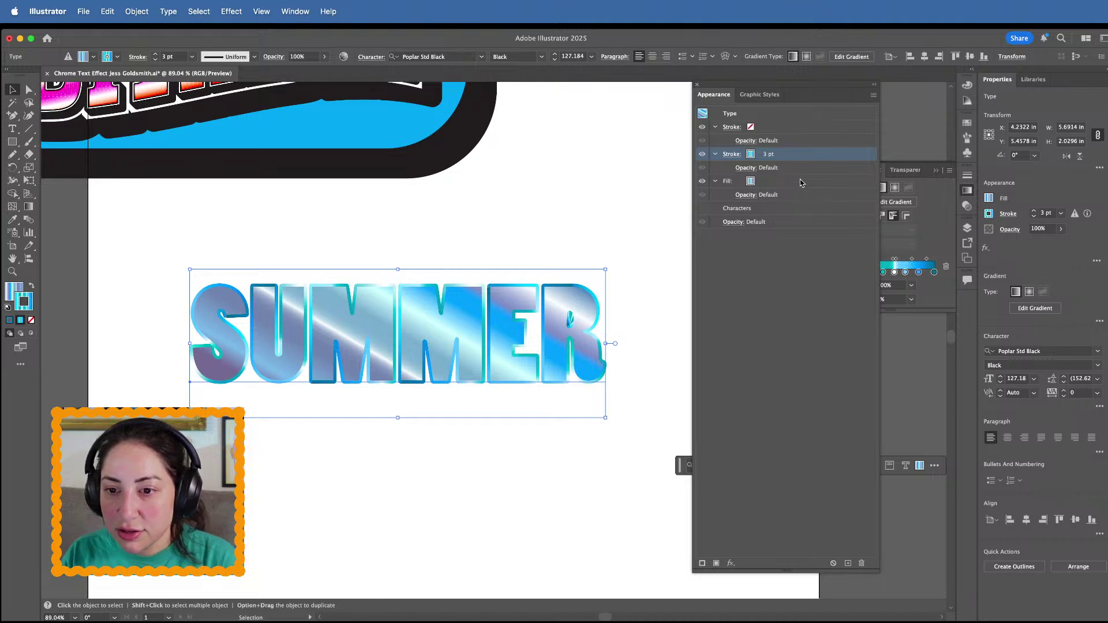
{"action": "mouse_move", "coordinate": [801, 180]}
{"action": "left_mouse_down"}
{"action": "mouse_move", "coordinate": [819, 182]}
{"action": "mouse_move", "coordinate": [811, 150]}
{"action": "left_mouse_up"}
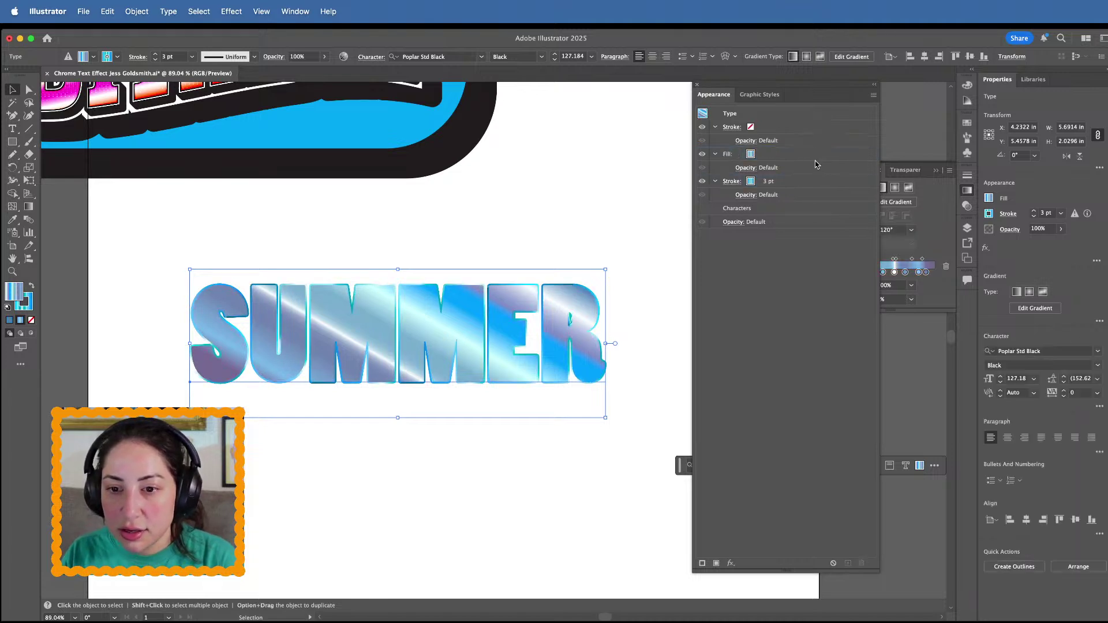
{"action": "left_click", "coordinate": [818, 182]}
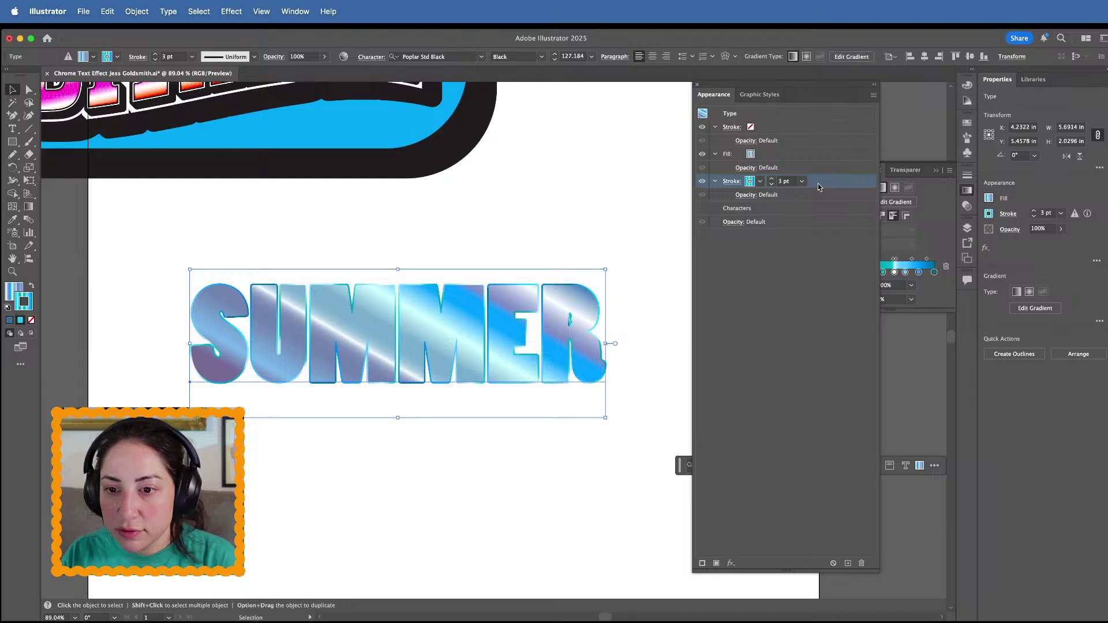
{"action": "left_click", "coordinate": [773, 182]}
{"action": "left_click", "coordinate": [773, 183]}
{"action": "left_click", "coordinate": [773, 182]}
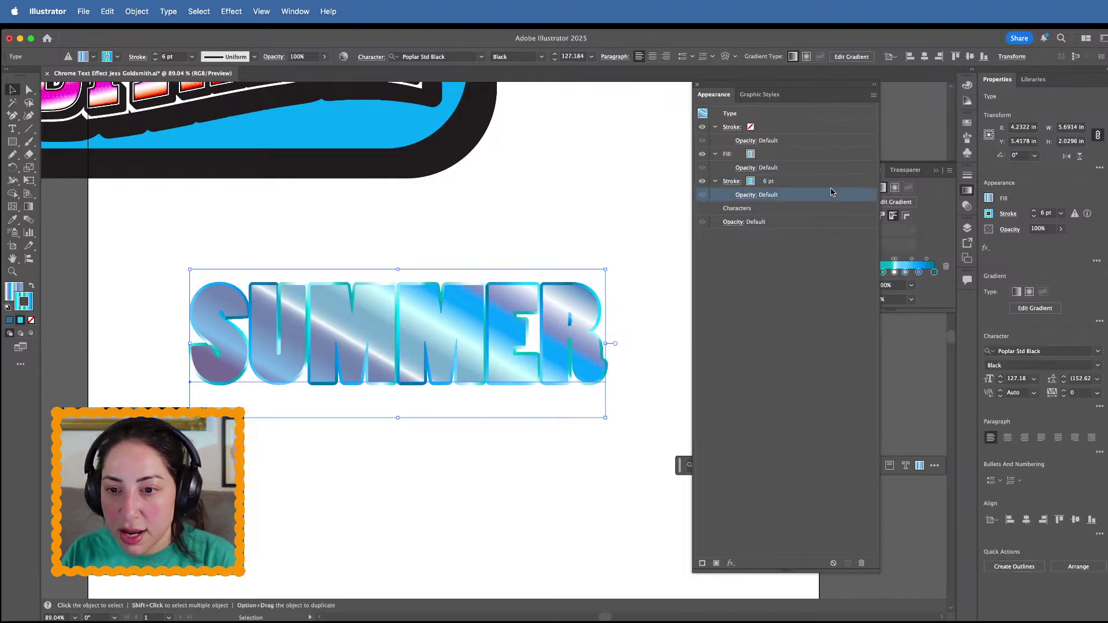
Duplicate the 6 pt gradient stroke and set the lower copy's weight to 11 pt
{"action": "left_click", "coordinate": [847, 563]}
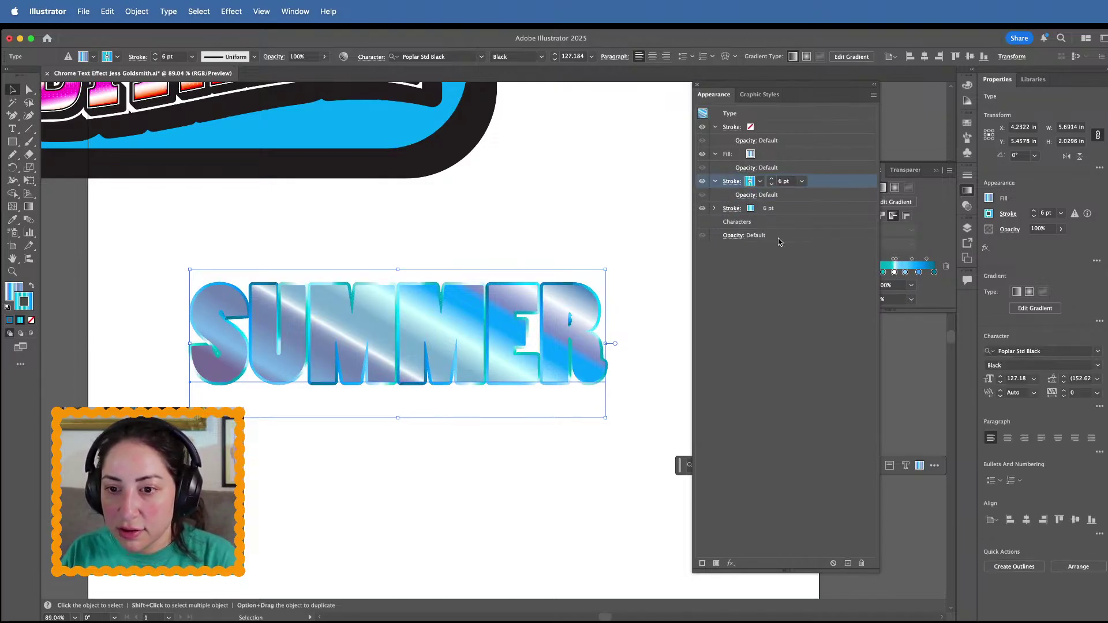
{"action": "left_click", "coordinate": [772, 206]}
{"action": "left_click", "coordinate": [773, 206]}
{"action": "left_click", "coordinate": [772, 206]}
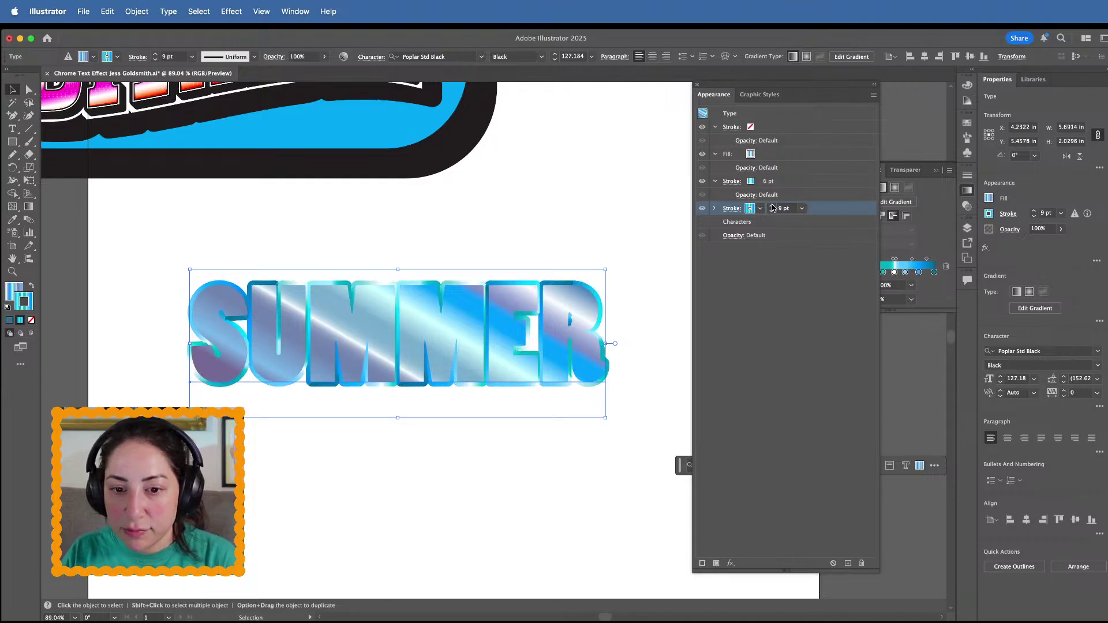
{"action": "left_click", "coordinate": [773, 206]}
{"action": "left_click", "coordinate": [772, 206]}
Reverse the gradient of the 11 pt stroke and deselect the text
{"action": "left_click", "coordinate": [731, 209]}
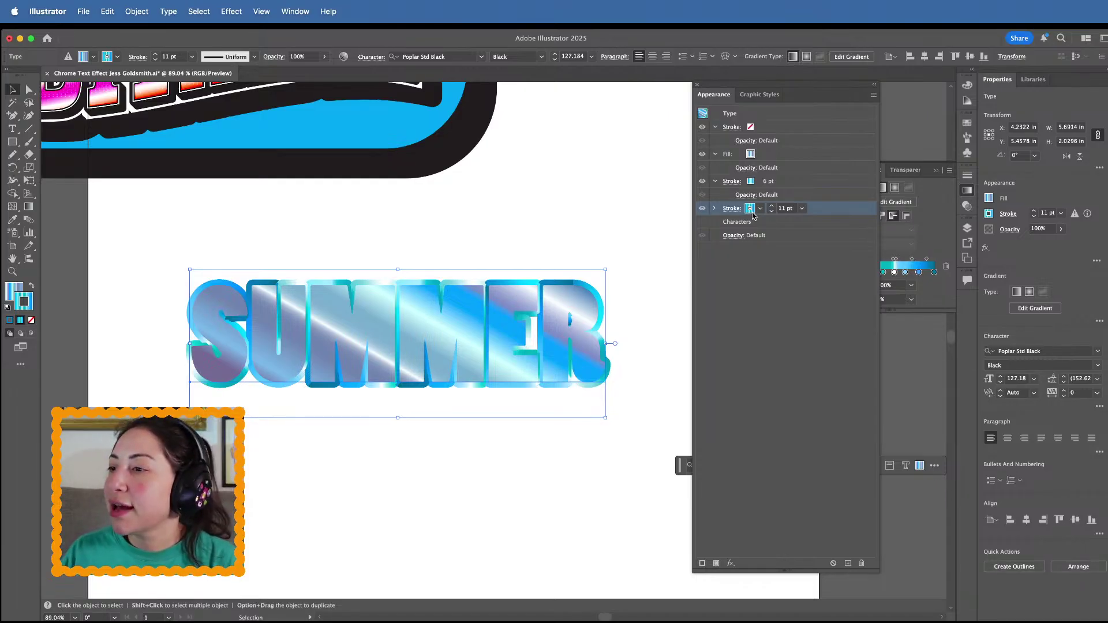
{"action": "left_click", "coordinate": [749, 209]}
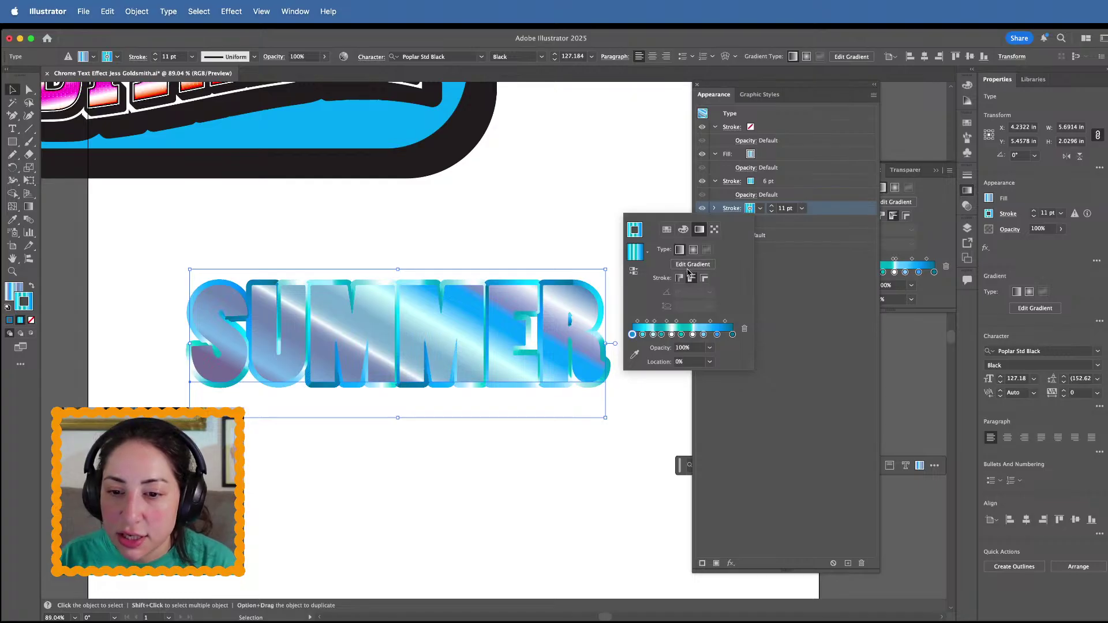
{"action": "left_click", "coordinate": [633, 271]}
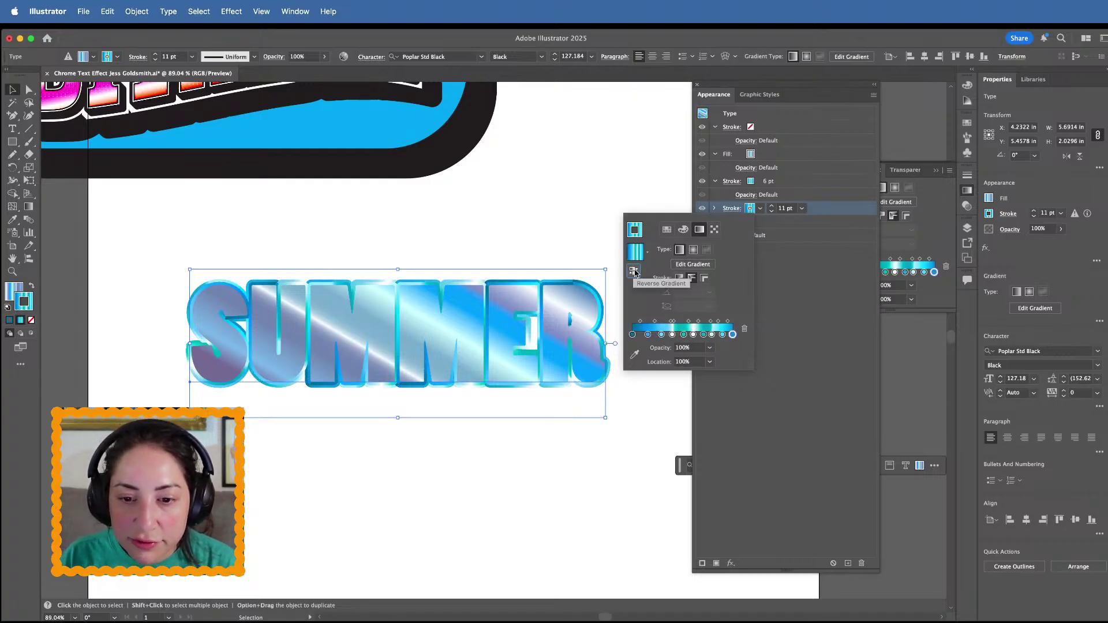
{"action": "left_click", "coordinate": [566, 210]}
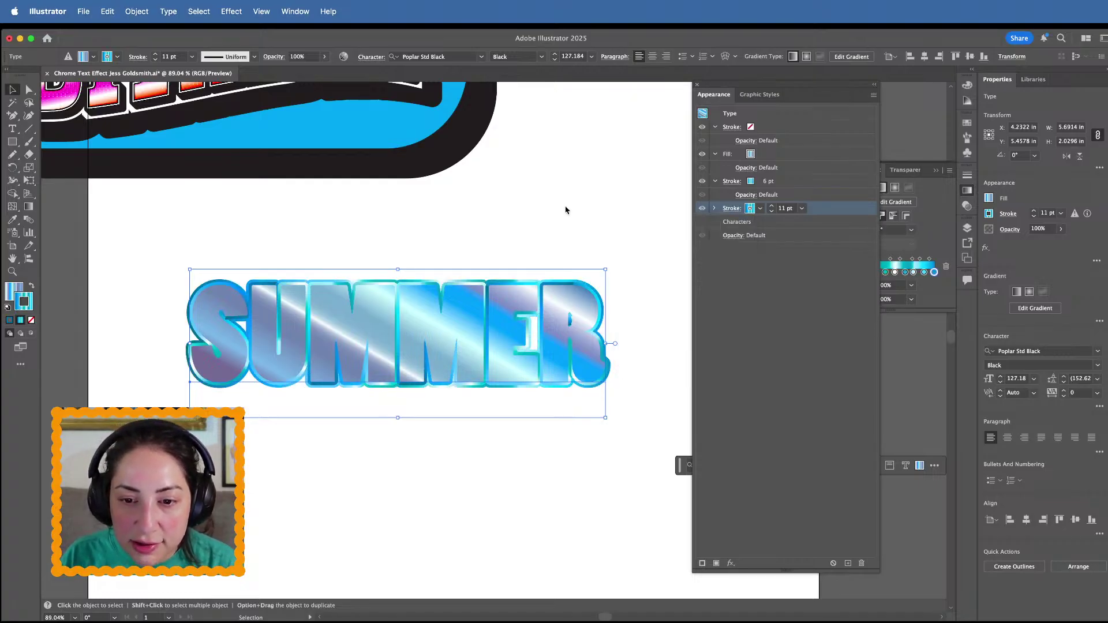
{"action": "left_click", "coordinate": [521, 491]}
{"action": "scroll", "coordinate": [578, 394], "scroll_direction": "up", "scroll_amount": 3}
{"action": "scroll", "coordinate": [556, 506], "scroll_direction": "down", "scroll_amount": 3}
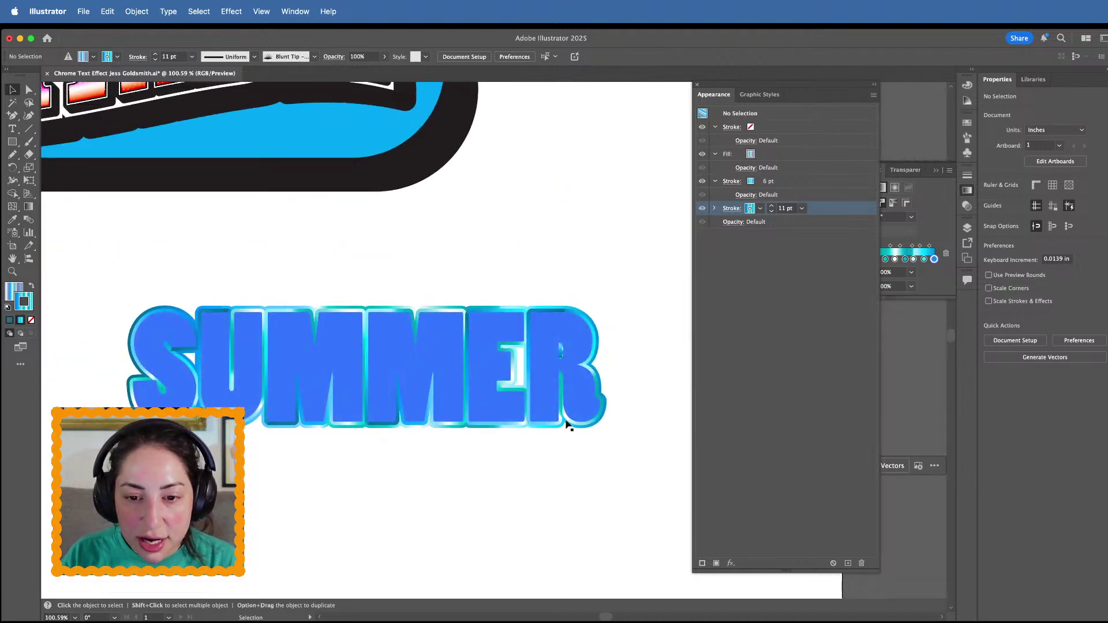
Duplicate the SUMMER text's 6 pt stroke and set the upper copy's weight to 3 pt
{"action": "left_click", "coordinate": [567, 404]}
{"action": "left_click", "coordinate": [814, 180]}
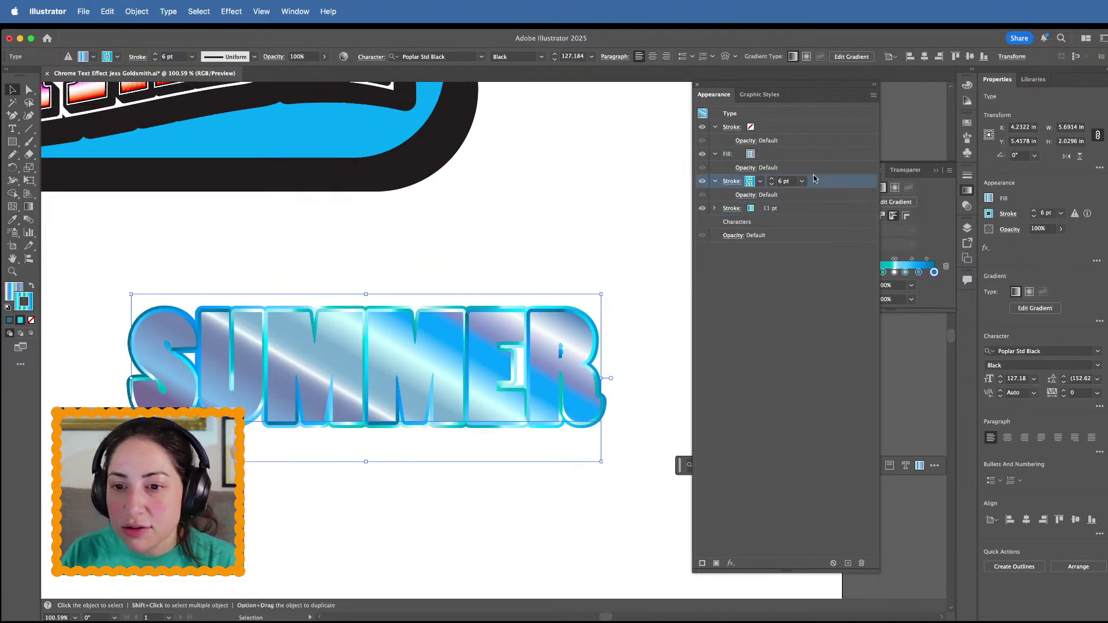
{"action": "left_click", "coordinate": [848, 563]}
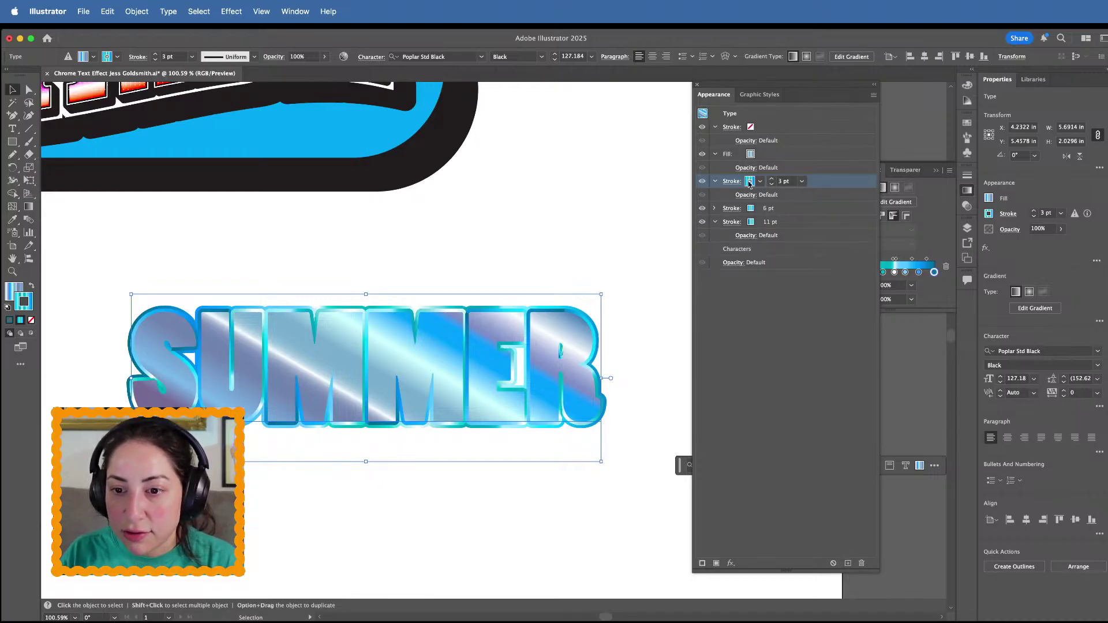
Recolor the stroke directly below the fill to the CMYK Blue swatch and set its weight to 2 pt
{"action": "left_click", "coordinate": [749, 182]}
{"action": "left_click", "coordinate": [666, 202]}
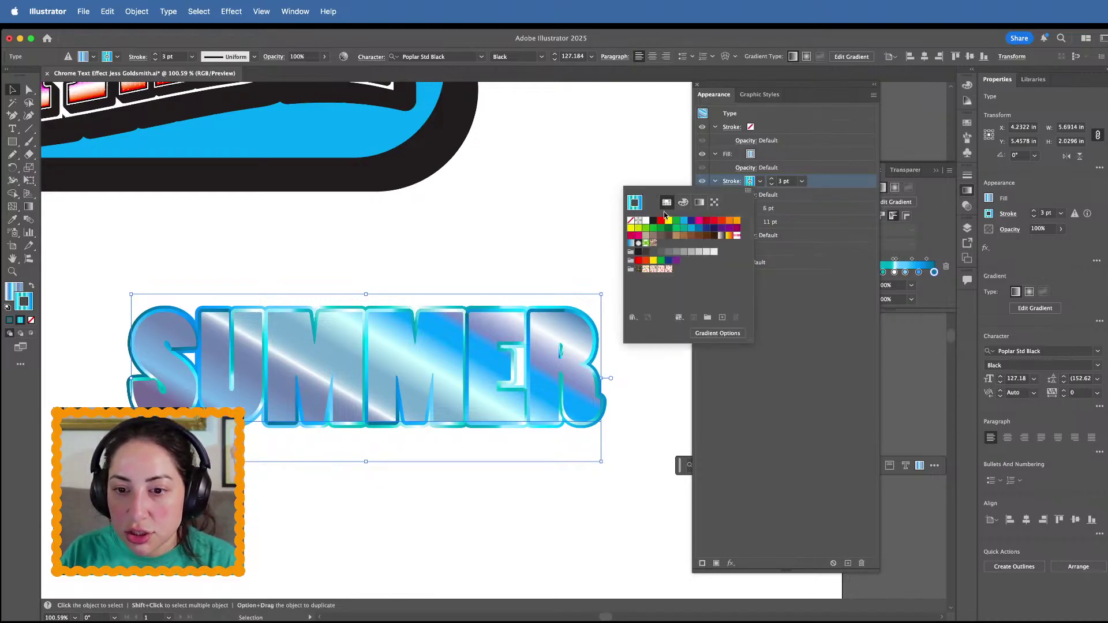
{"action": "left_click", "coordinate": [654, 220]}
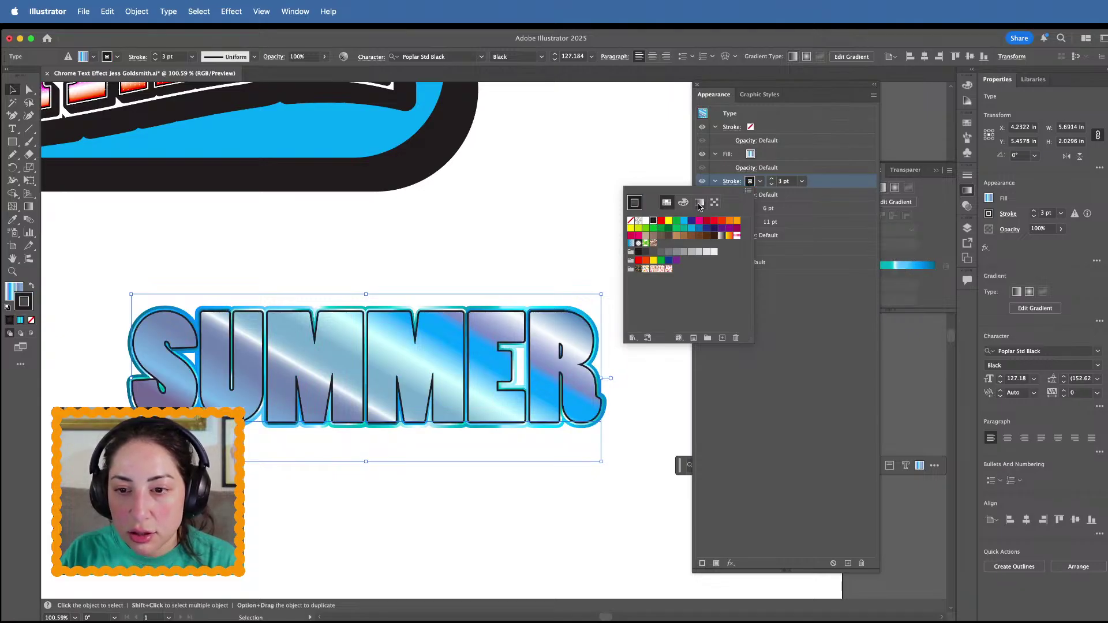
{"action": "left_click", "coordinate": [691, 222]}
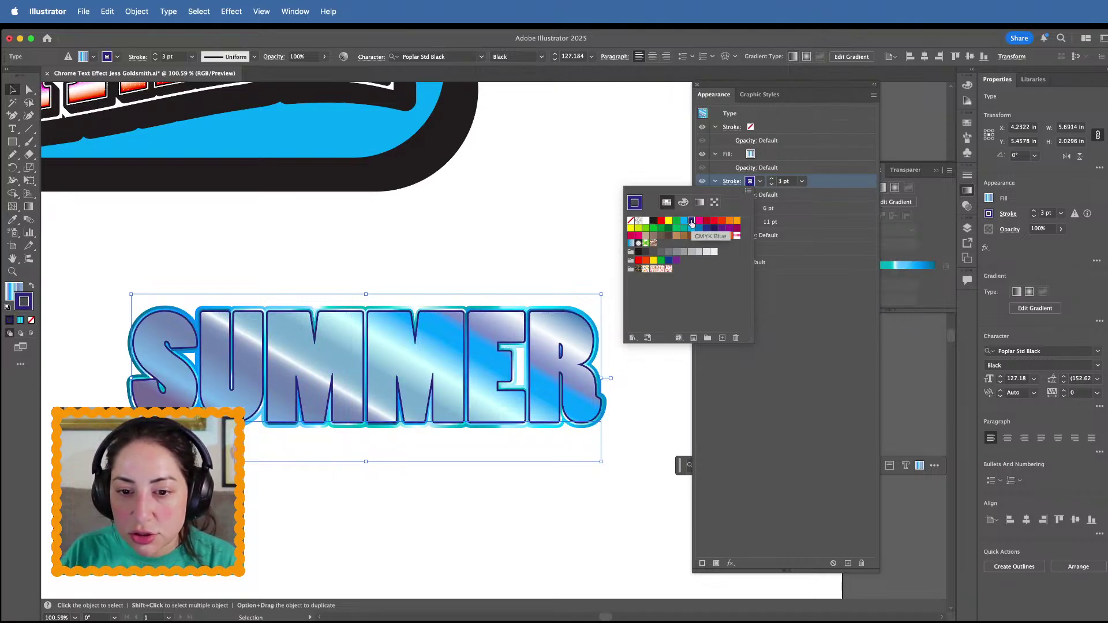
{"action": "left_click", "coordinate": [547, 237]}
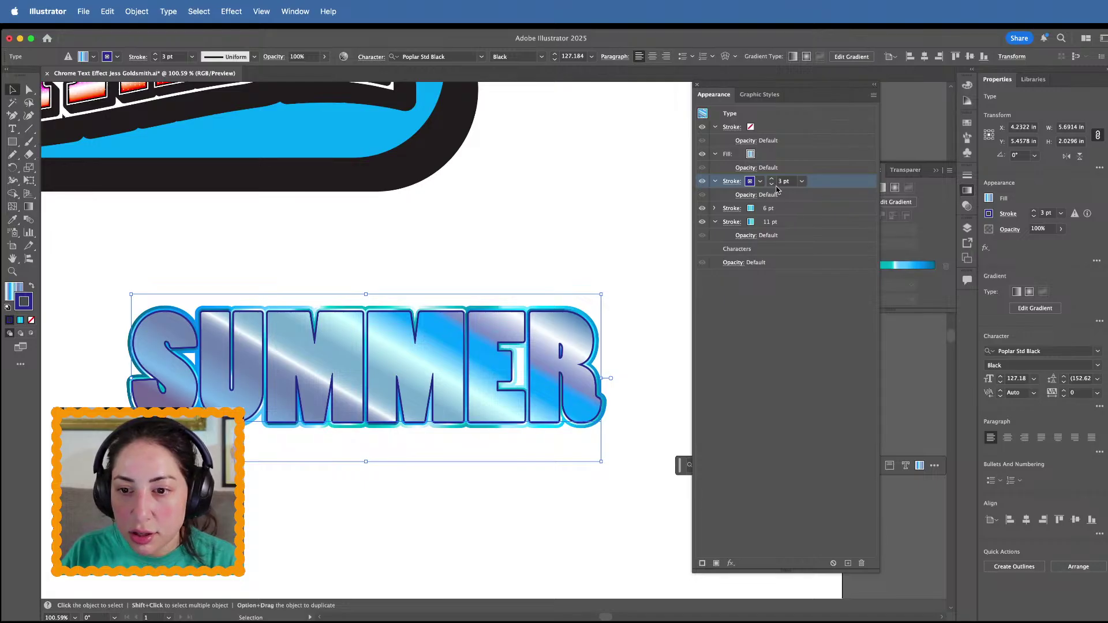
{"action": "left_click", "coordinate": [592, 179]}
{"action": "scroll", "coordinate": [591, 180], "scroll_direction": "down", "scroll_amount": 3}
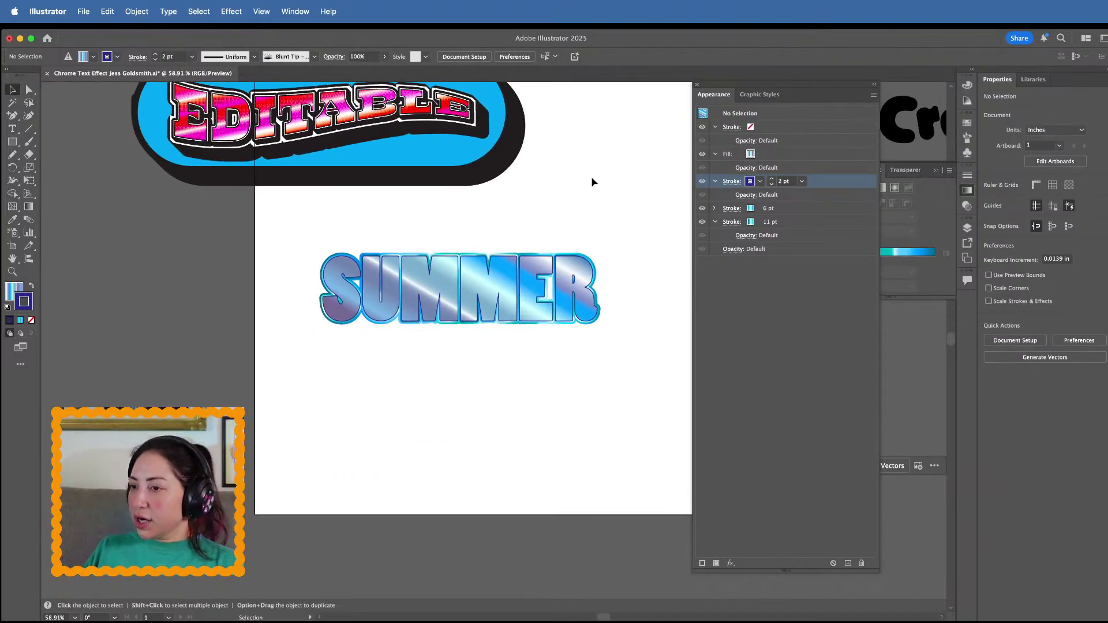
Duplicate the SUMMER text's 11 pt gradient stroke and set the lower copy's weight to 21 pt
{"action": "left_click", "coordinate": [541, 285]}
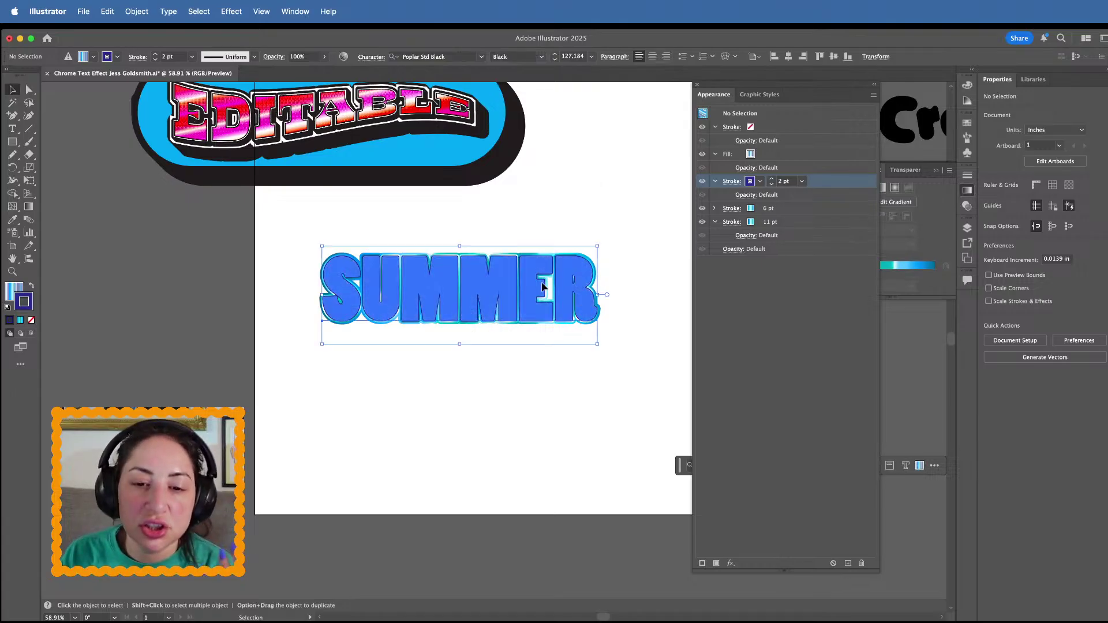
{"action": "scroll", "coordinate": [542, 284], "scroll_direction": "up", "scroll_amount": 3}
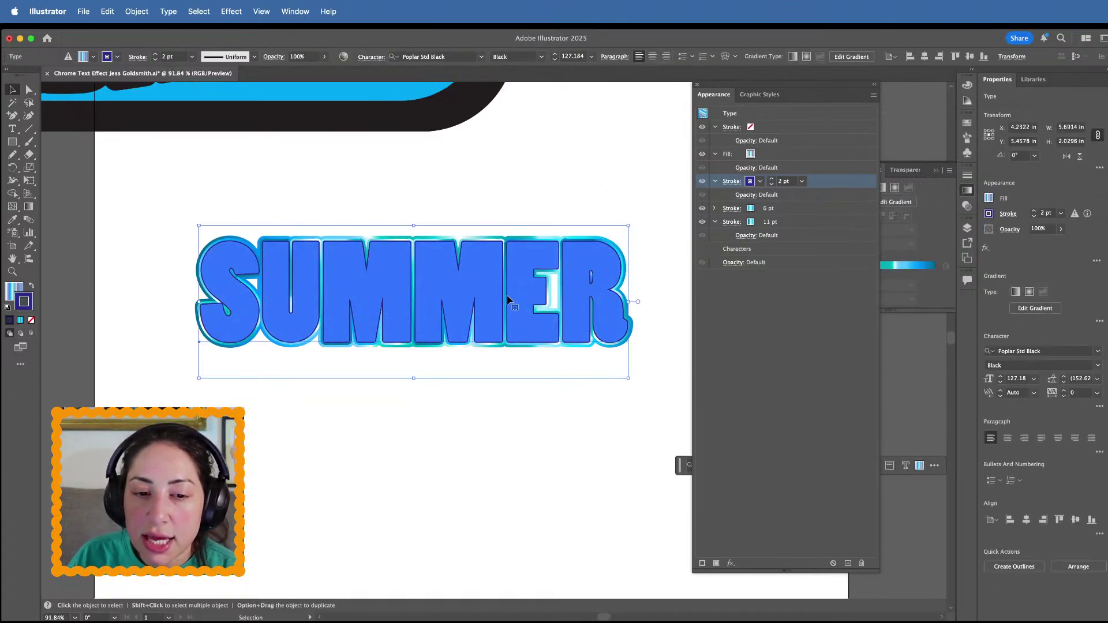
{"action": "left_click", "coordinate": [816, 222]}
{"action": "left_click", "coordinate": [848, 563]}
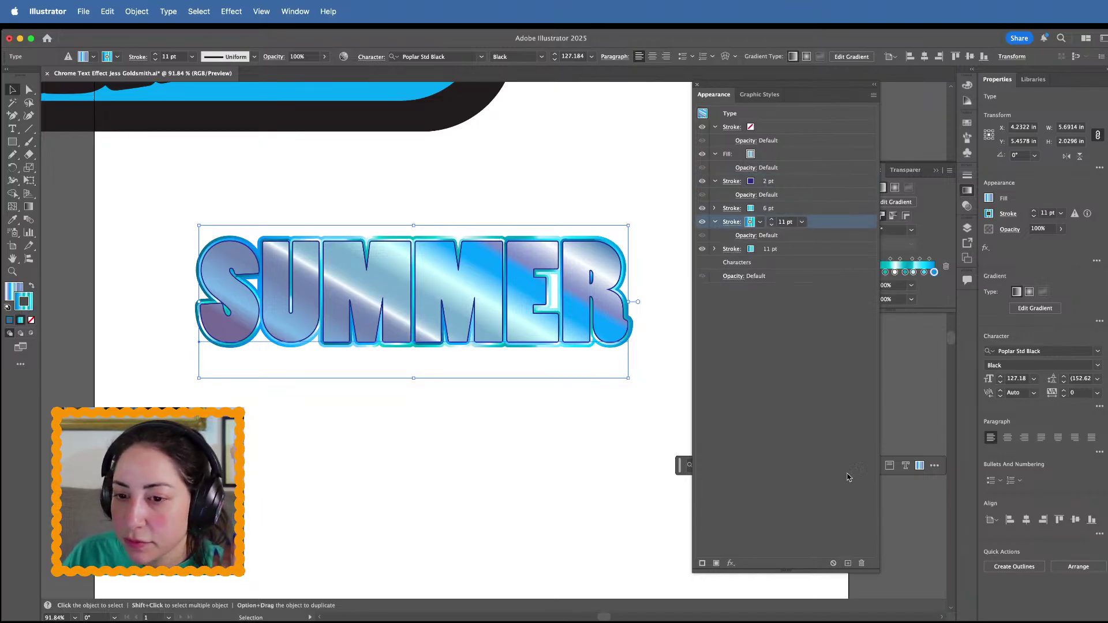
{"action": "left_click", "coordinate": [772, 249]}
{"action": "scroll", "coordinate": [771, 249], "scroll_direction": "up", "scroll_amount": 10}
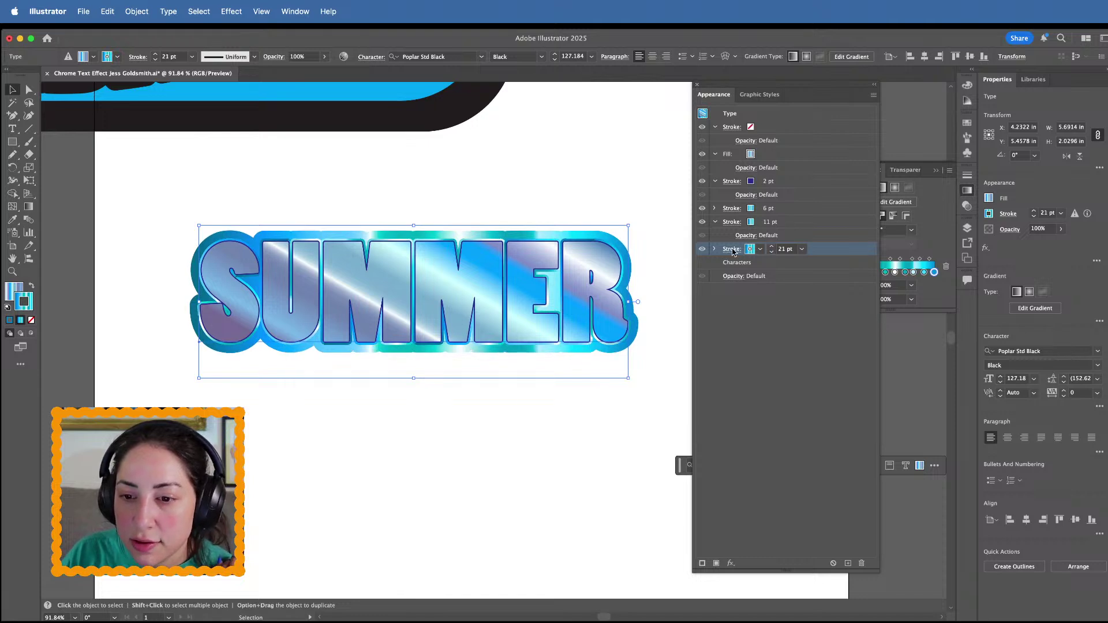
Try a radial gradient on the 21 pt stroke, reverse the gradient, and return it to linear, applied across the stroke
{"action": "left_click", "coordinate": [732, 249]}
{"action": "left_click", "coordinate": [749, 248]}
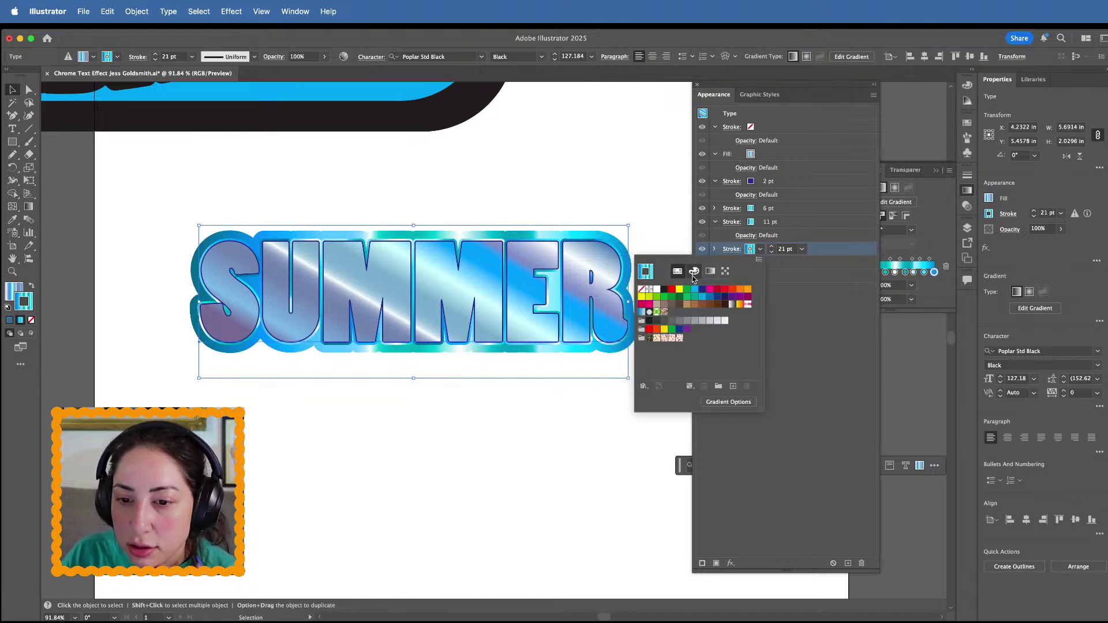
{"action": "left_click", "coordinate": [711, 270]}
{"action": "left_click", "coordinate": [703, 291]}
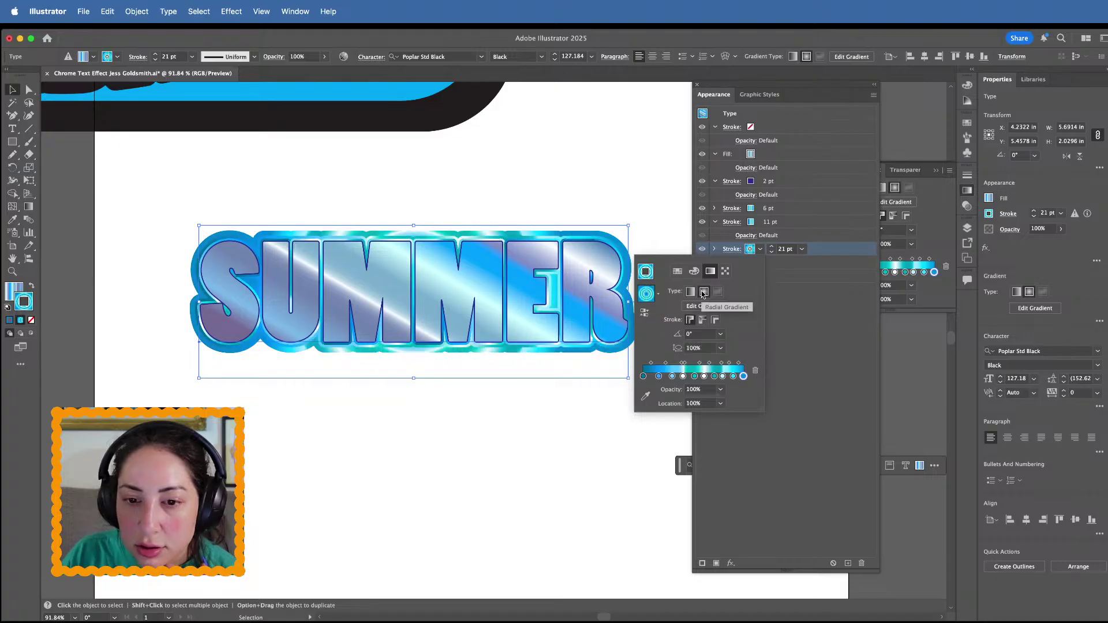
{"action": "left_click", "coordinate": [645, 313]}
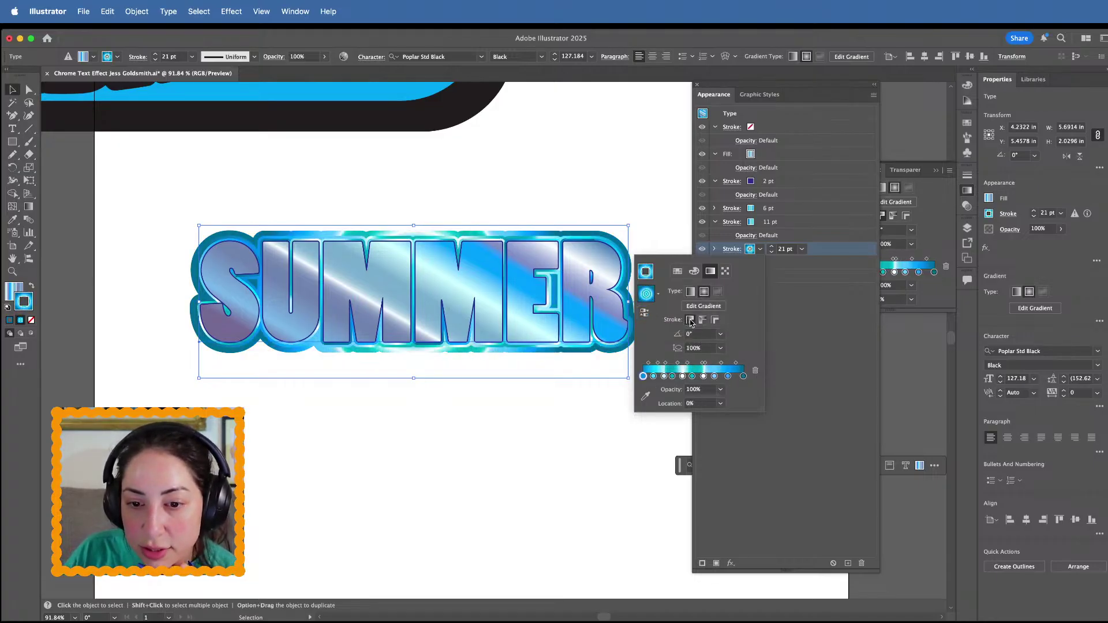
{"action": "left_click", "coordinate": [691, 292]}
{"action": "left_click", "coordinate": [702, 320]}
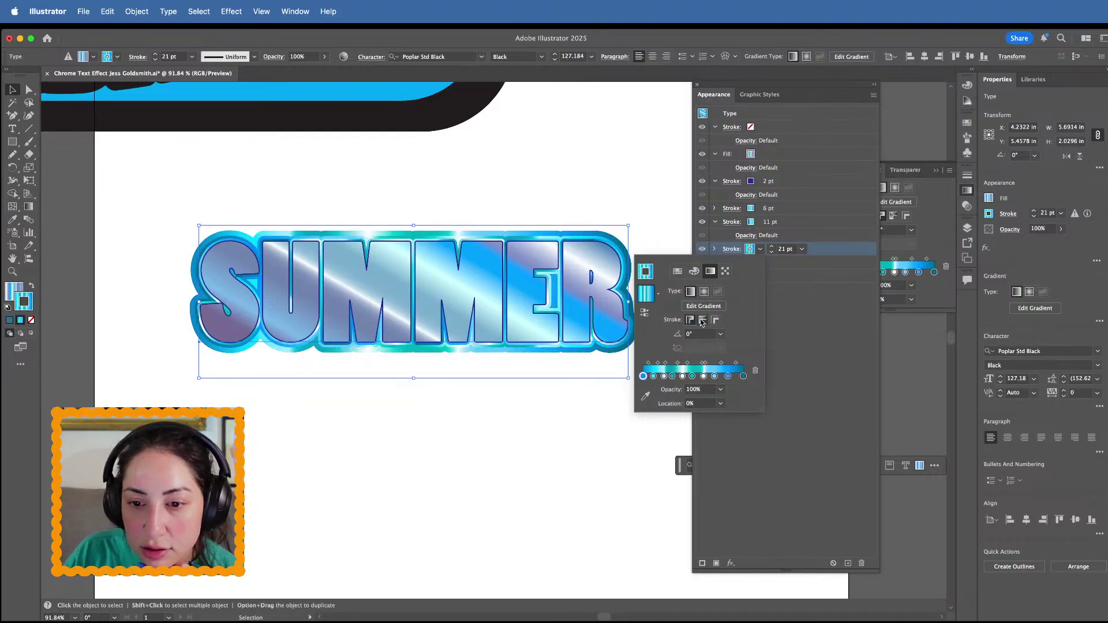
{"action": "left_click", "coordinate": [714, 321]}
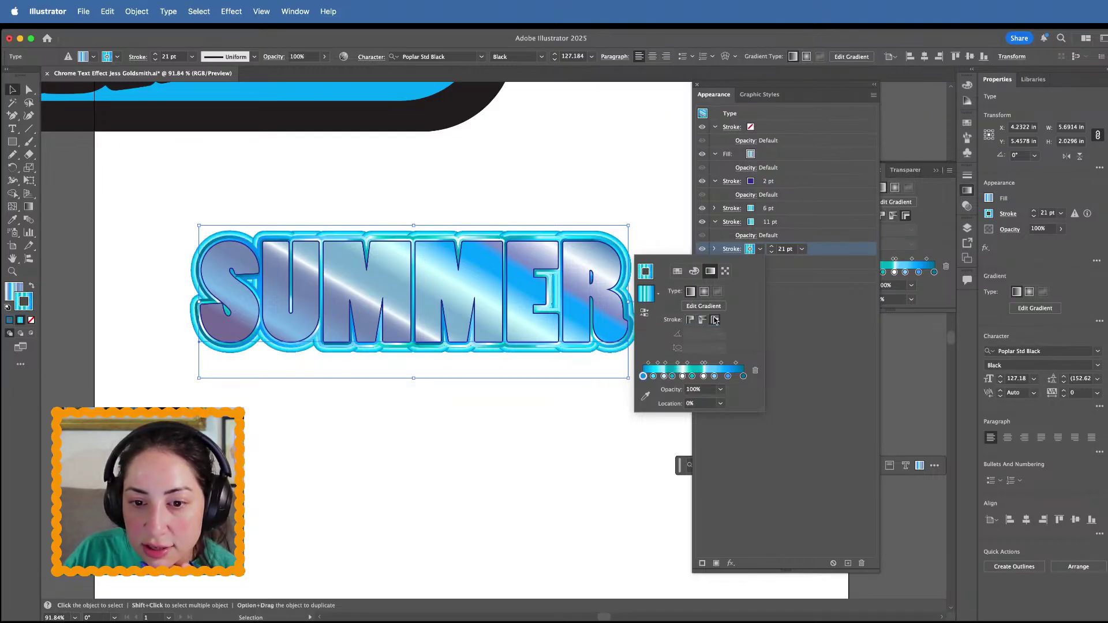
{"action": "left_click", "coordinate": [575, 476]}
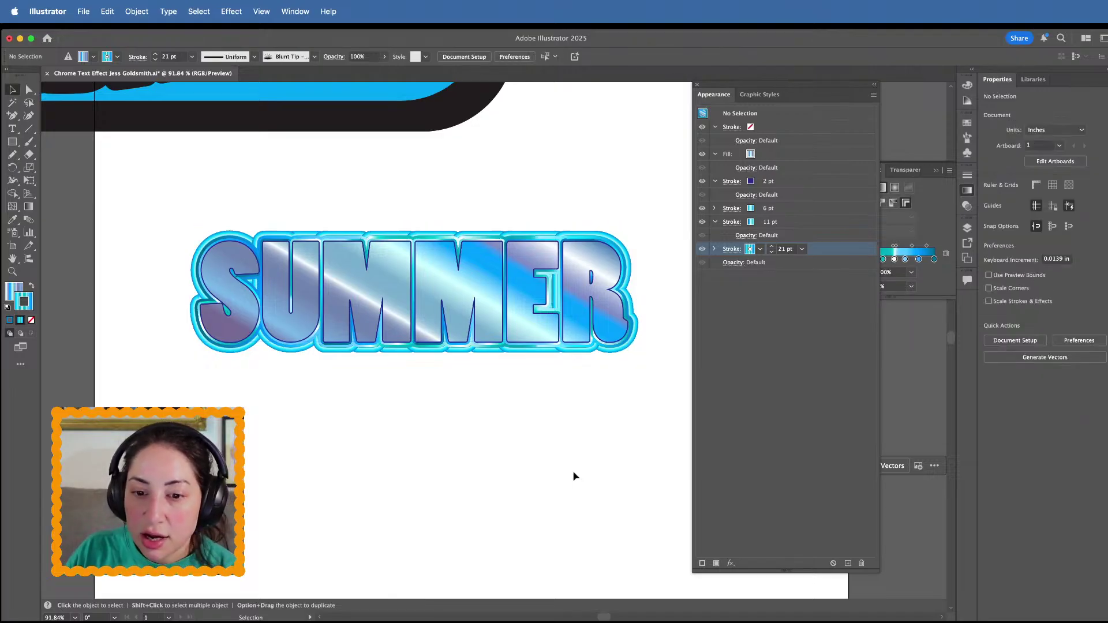
{"action": "scroll", "coordinate": [575, 476], "scroll_direction": "up", "scroll_amount": 3}
{"action": "scroll", "coordinate": [574, 476], "scroll_direction": "down", "scroll_amount": 4}
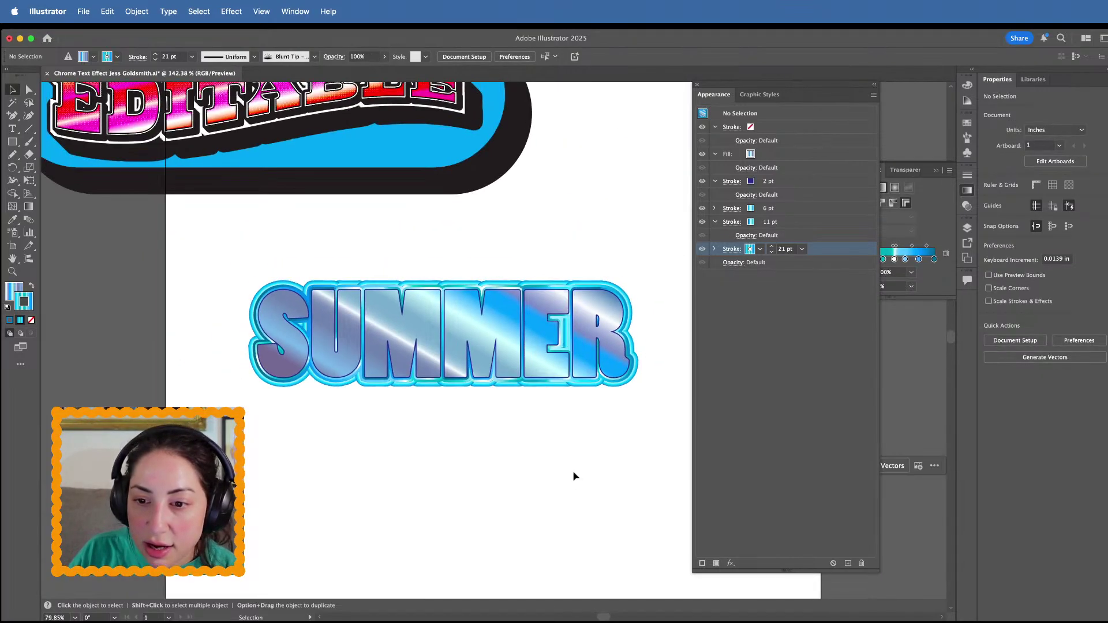
Move the SUMMER text's 21 pt stroke directly above the 6 pt stroke in the stacking order
{"action": "mouse_move", "coordinate": [848, 252]}
{"action": "left_mouse_down"}
{"action": "mouse_move", "coordinate": [842, 220]}
{"action": "mouse_move", "coordinate": [823, 251]}
{"action": "mouse_move", "coordinate": [819, 215]}
{"action": "left_mouse_up"}
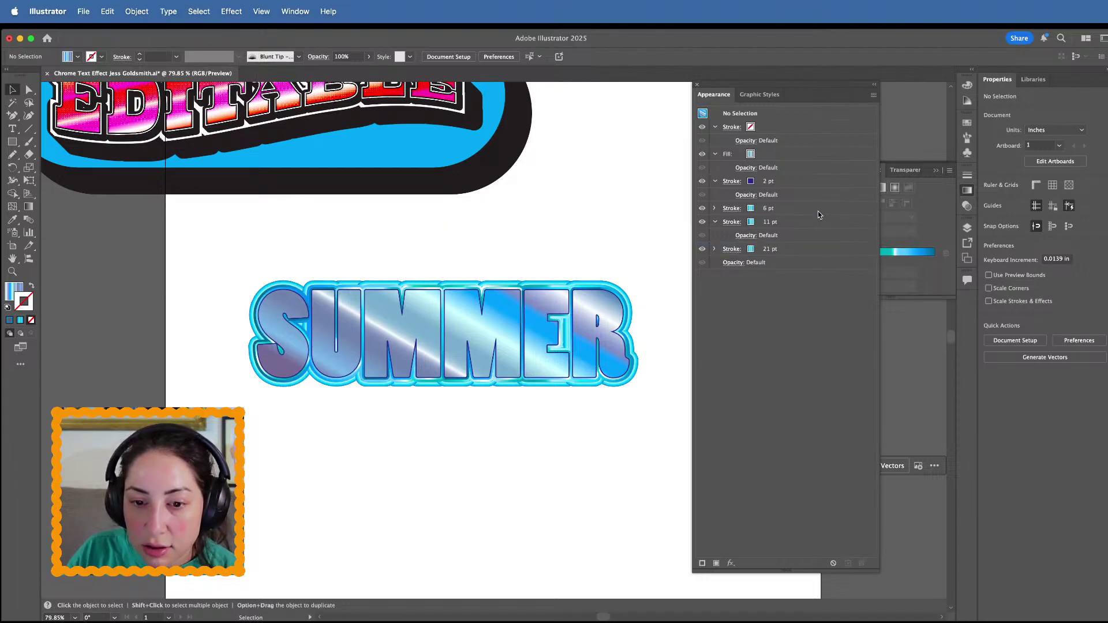
{"action": "left_click_drag", "start_coordinate": [815, 254], "coordinate": [803, 205]}
{"action": "left_click", "coordinate": [579, 339]}
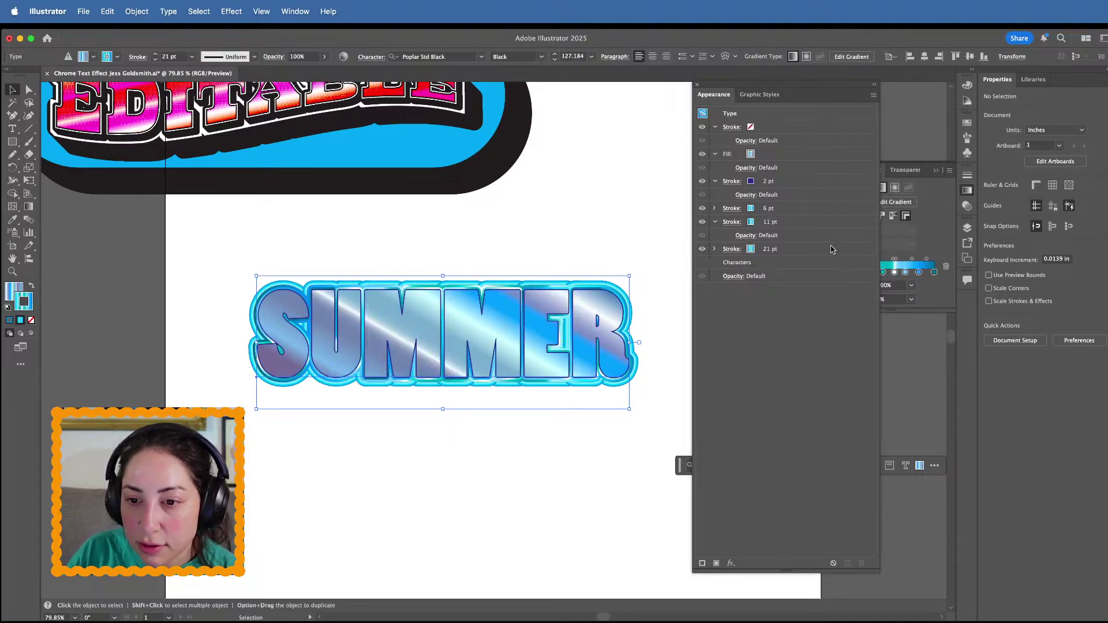
{"action": "left_click_drag", "start_coordinate": [831, 248], "coordinate": [824, 203]}
{"action": "left_click", "coordinate": [744, 281]}
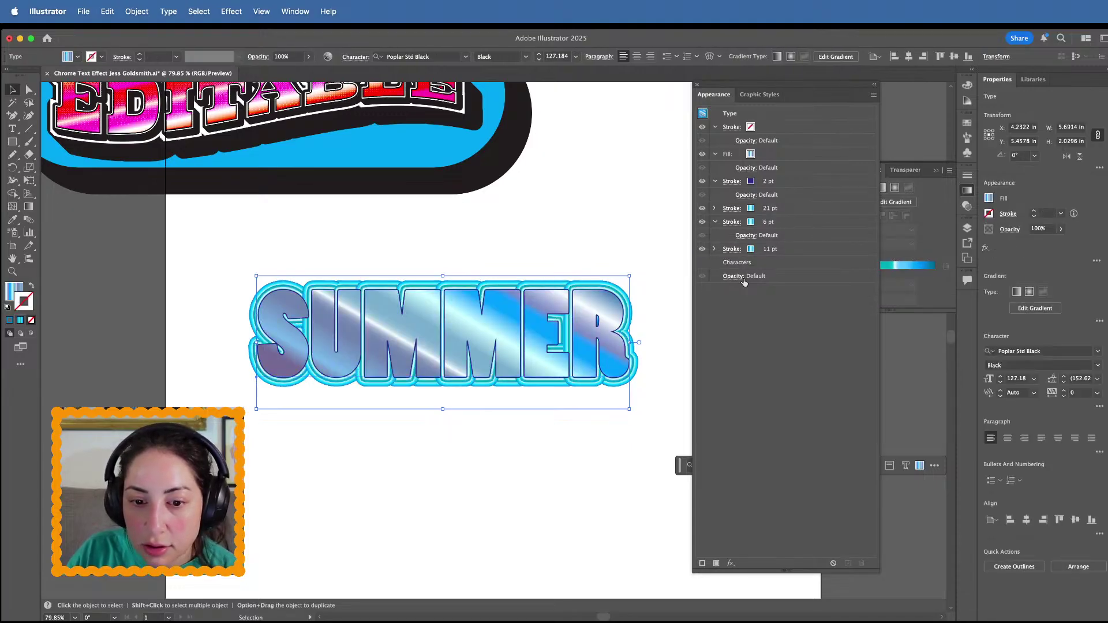
Undo moving the SUMMER text's 21 pt stroke above the 6 pt stroke
{"action": "left_click", "coordinate": [577, 511]}
{"action": "key", "text": "super+z"}
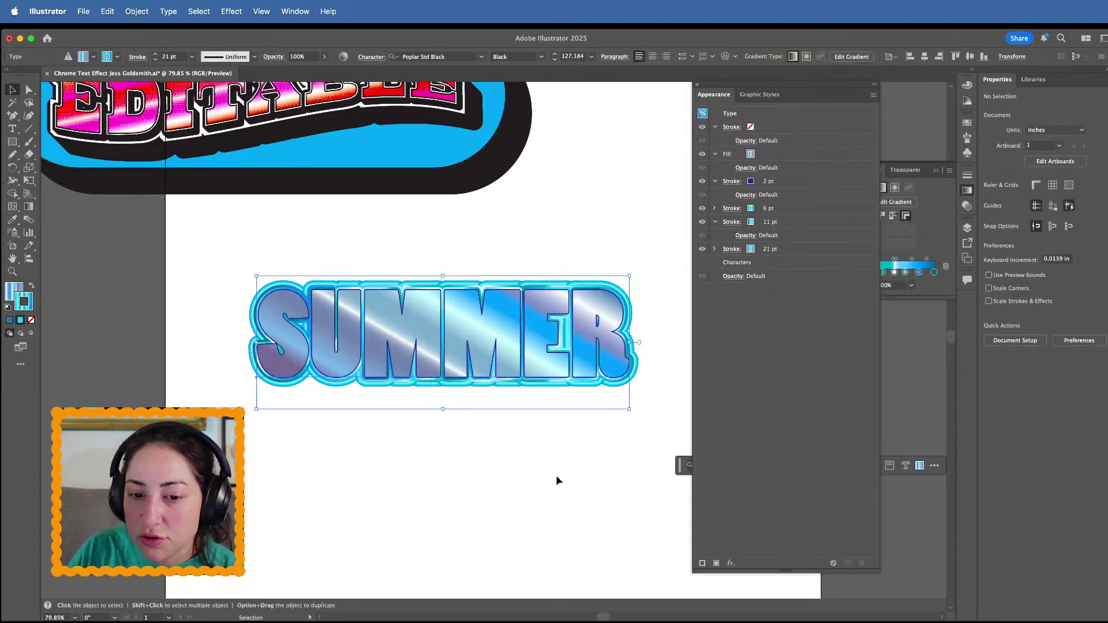
{"action": "left_click", "coordinate": [556, 477]}
Set the weight of the SUMMER text's bottommost gradient stroke to 18 pt
{"action": "left_click", "coordinate": [561, 355]}
{"action": "left_click", "coordinate": [780, 252]}
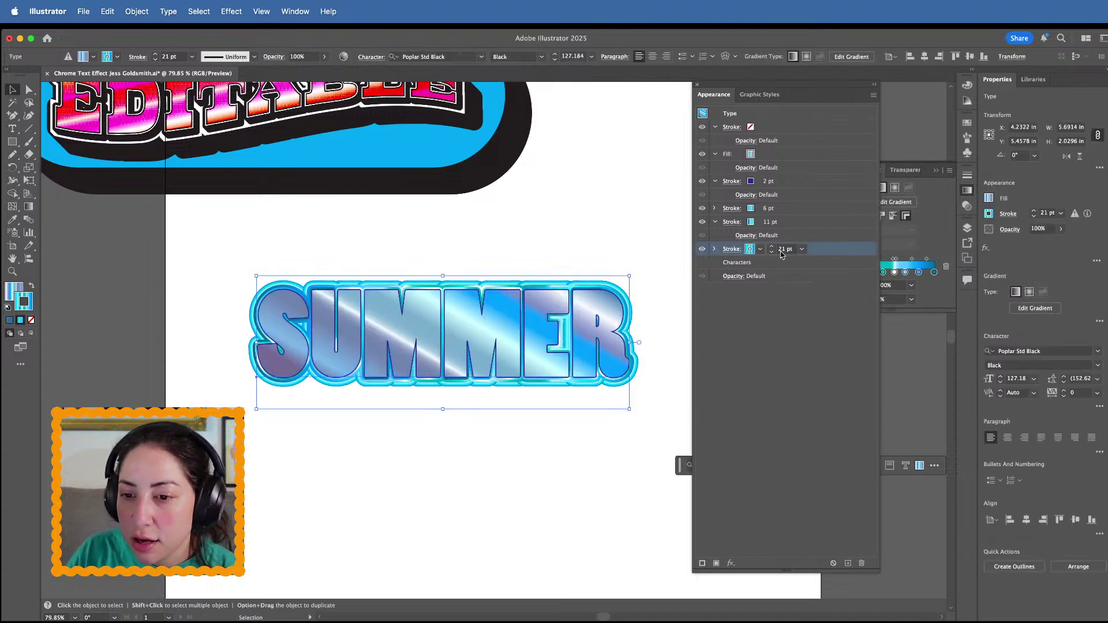
{"action": "left_click", "coordinate": [770, 252]}
{"action": "left_click", "coordinate": [771, 252]}
{"action": "left_click", "coordinate": [770, 253]}
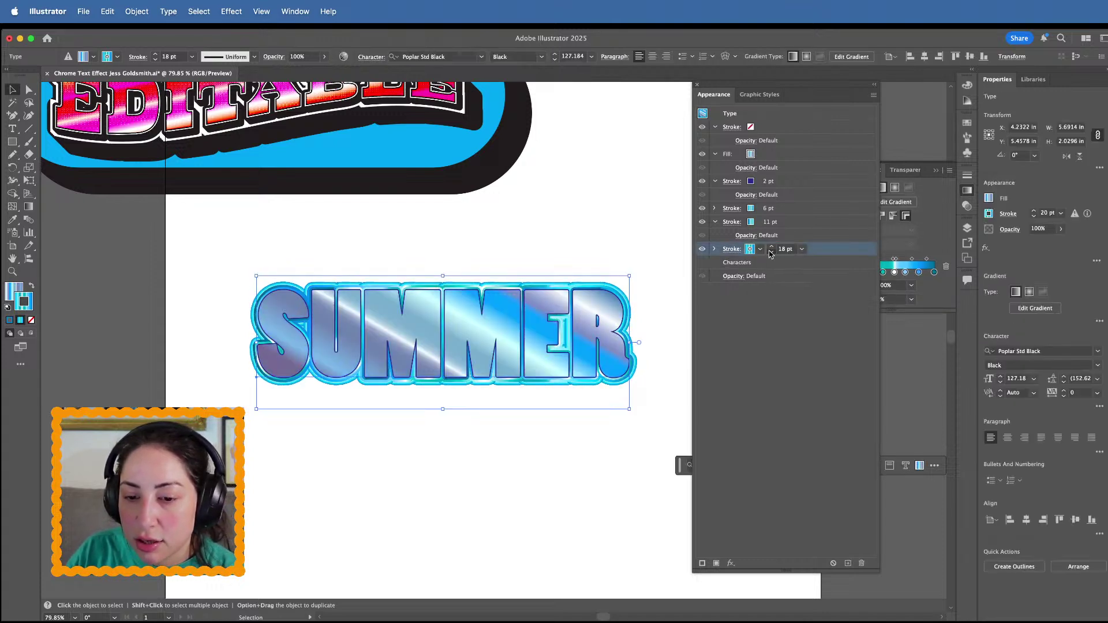
{"action": "left_click", "coordinate": [771, 252]}
{"action": "left_click", "coordinate": [770, 252]}
{"action": "left_click", "coordinate": [770, 252]}
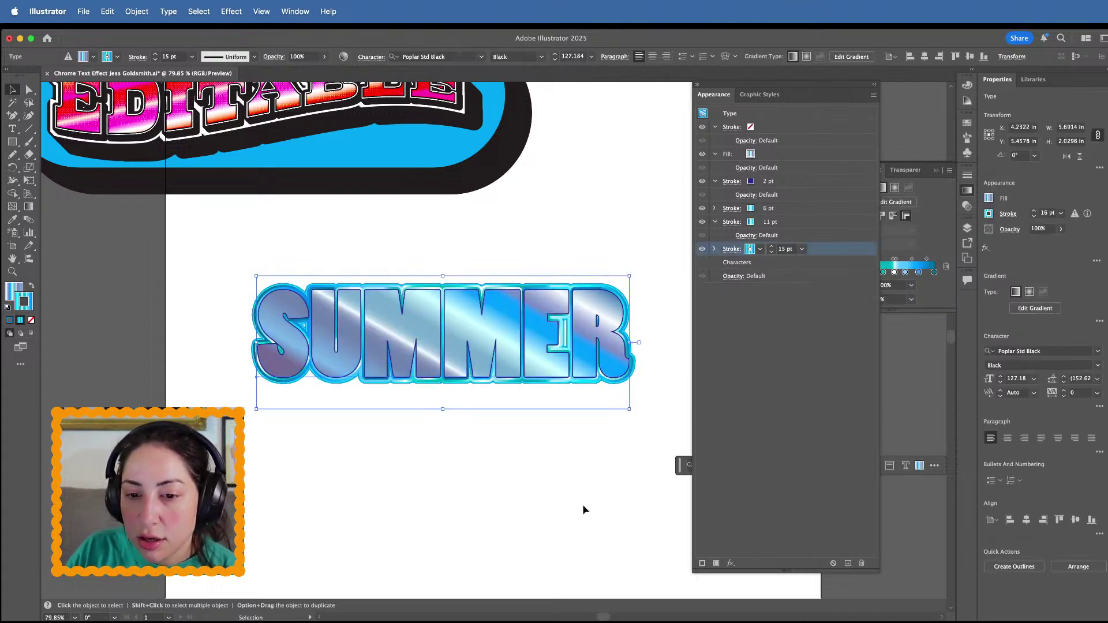
{"action": "left_click", "coordinate": [771, 246]}
{"action": "left_click", "coordinate": [771, 245]}
{"action": "left_click", "coordinate": [771, 246]}
{"action": "left_click", "coordinate": [630, 204]}
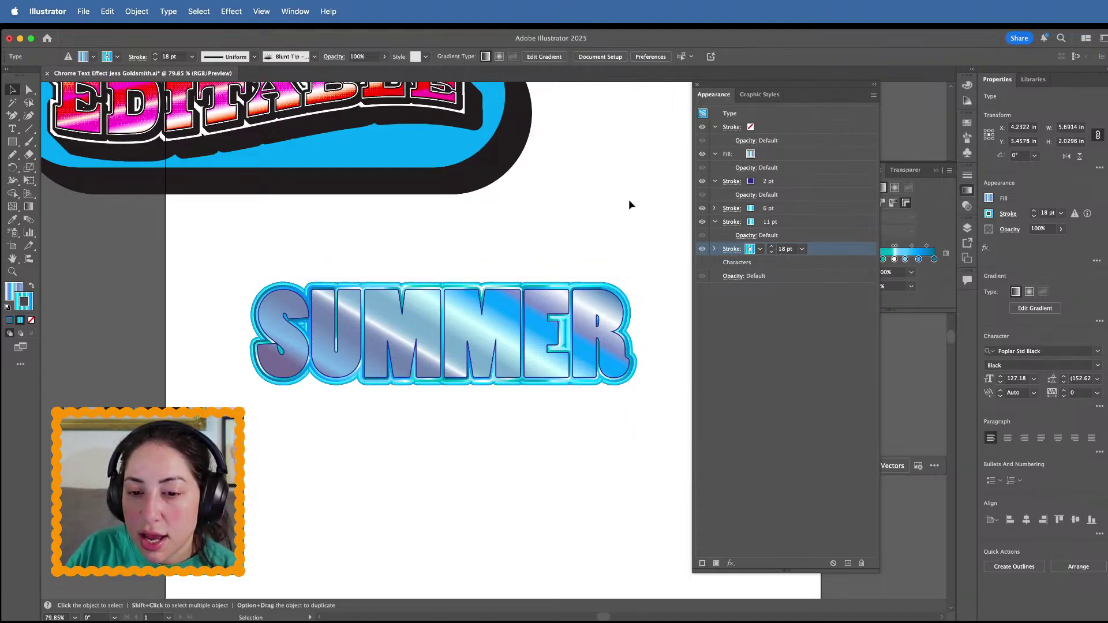
{"action": "left_click", "coordinate": [840, 171]}
{"action": "left_click", "coordinate": [834, 158]}
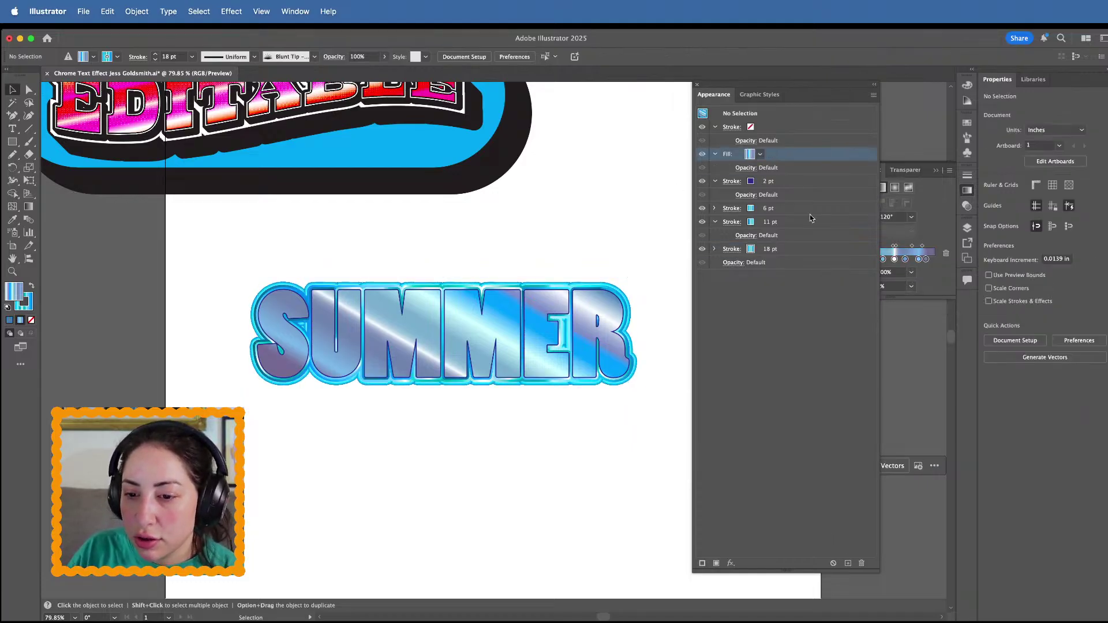
{"action": "left_click", "coordinate": [807, 180]}
{"action": "left_click", "coordinate": [848, 563]}
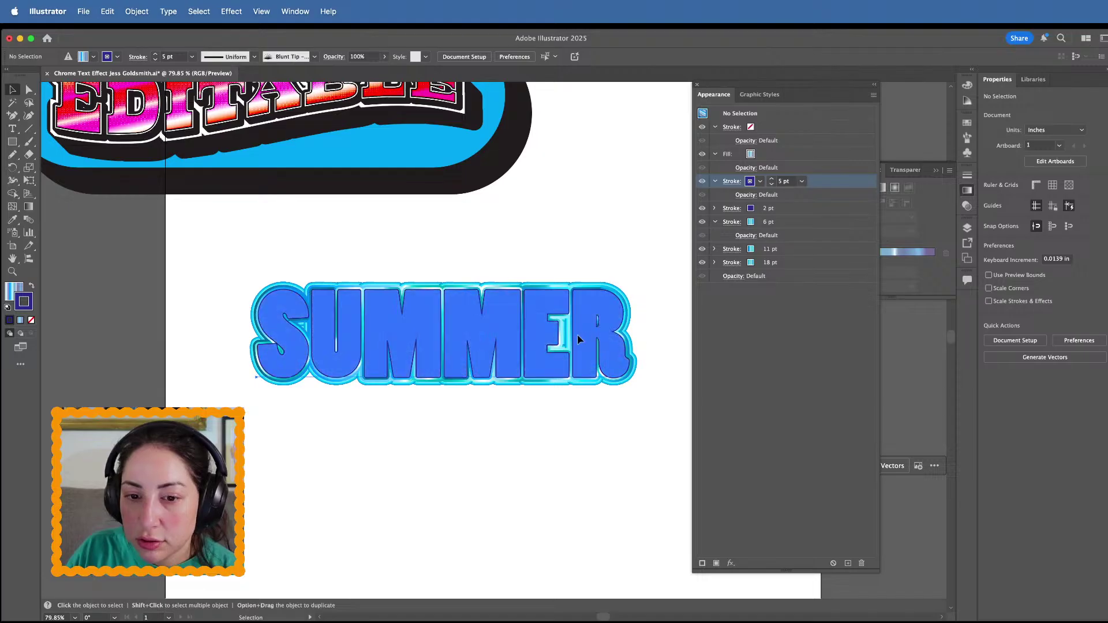
Duplicate the SUMMER text's dark blue 2 pt stroke and set the upper copy's weight to 6 pt
{"action": "left_click", "coordinate": [621, 346]}
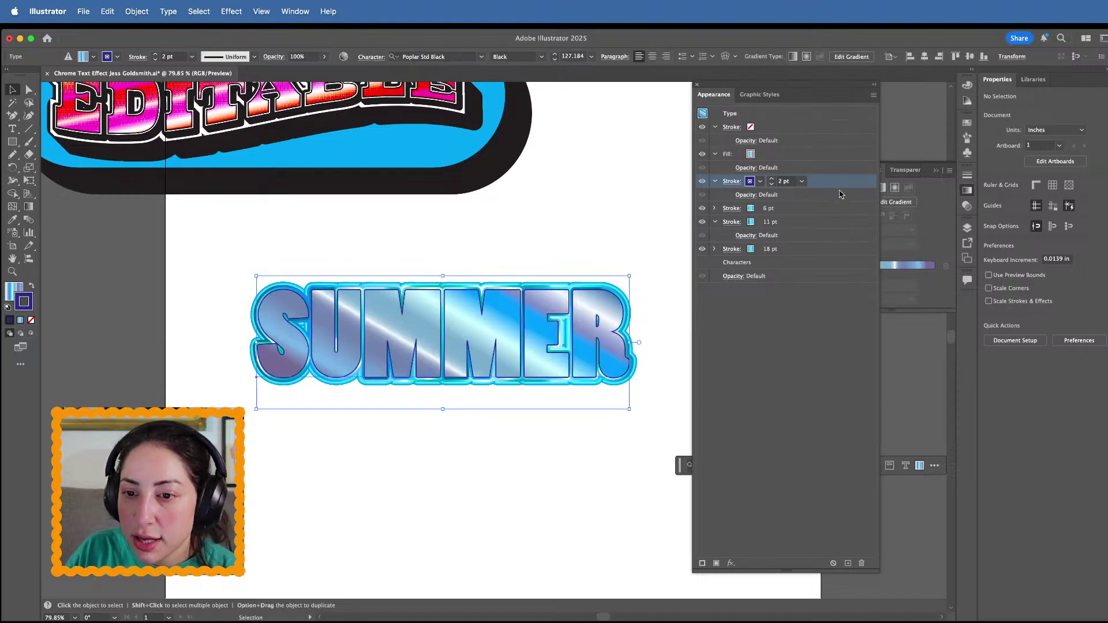
{"action": "left_click", "coordinate": [847, 563]}
{"action": "left_click", "coordinate": [773, 180]}
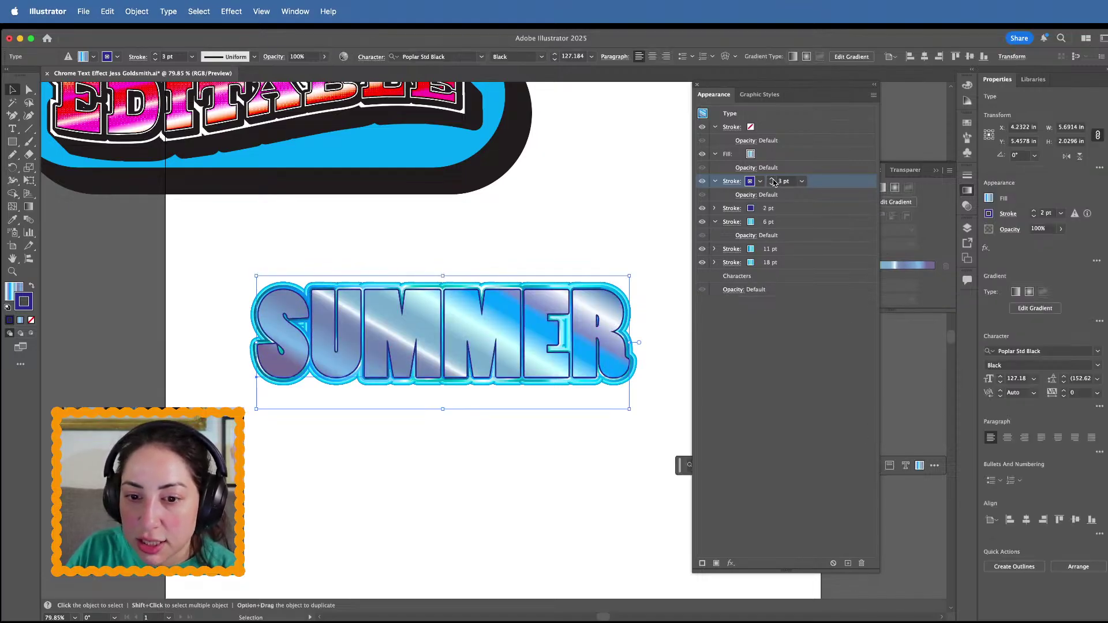
{"action": "left_click", "coordinate": [773, 180]}
{"action": "left_click", "coordinate": [773, 180]}
{"action": "left_click", "coordinate": [773, 180]}
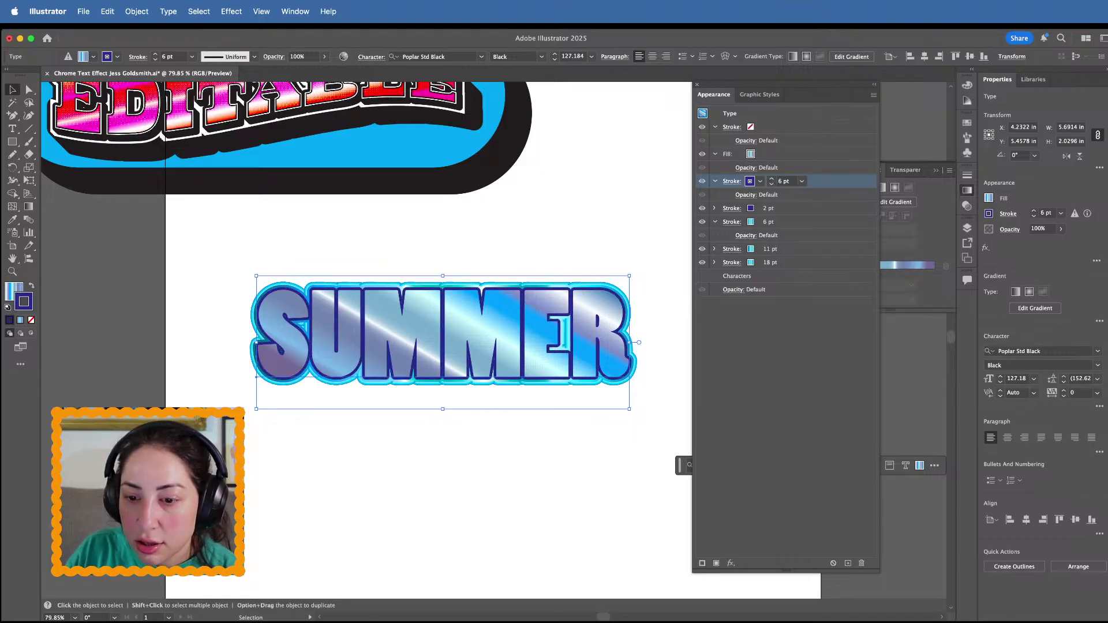
Apply an Offset Path effect to the dark blue 6 pt stroke with a -0.1 in offset and Round joins
{"action": "left_click", "coordinate": [730, 563]}
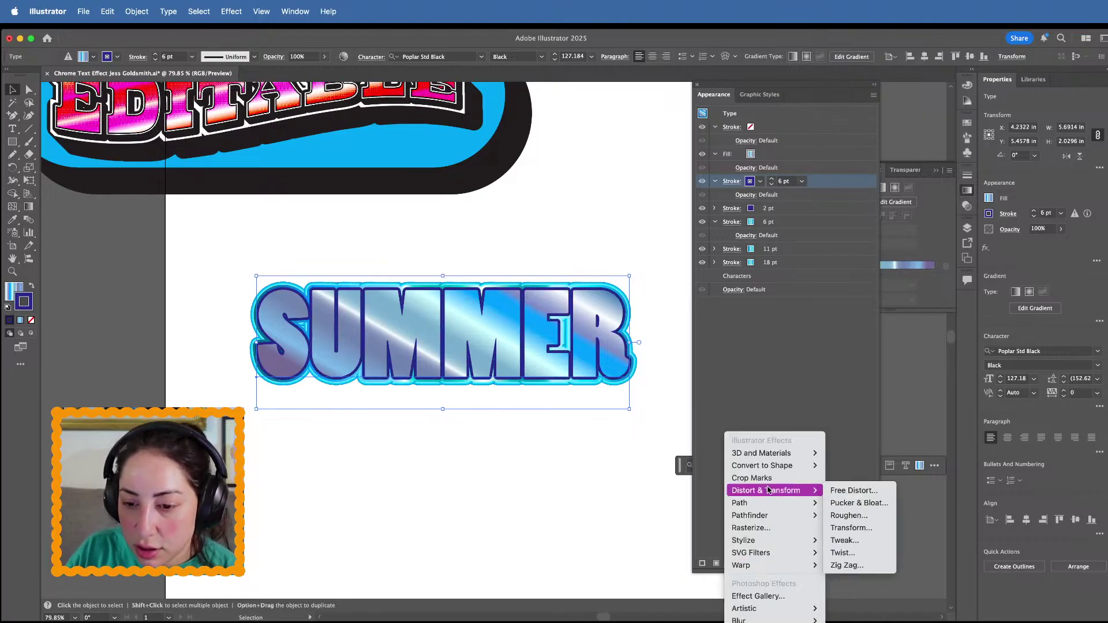
{"action": "mouse_move", "coordinate": [767, 504]}
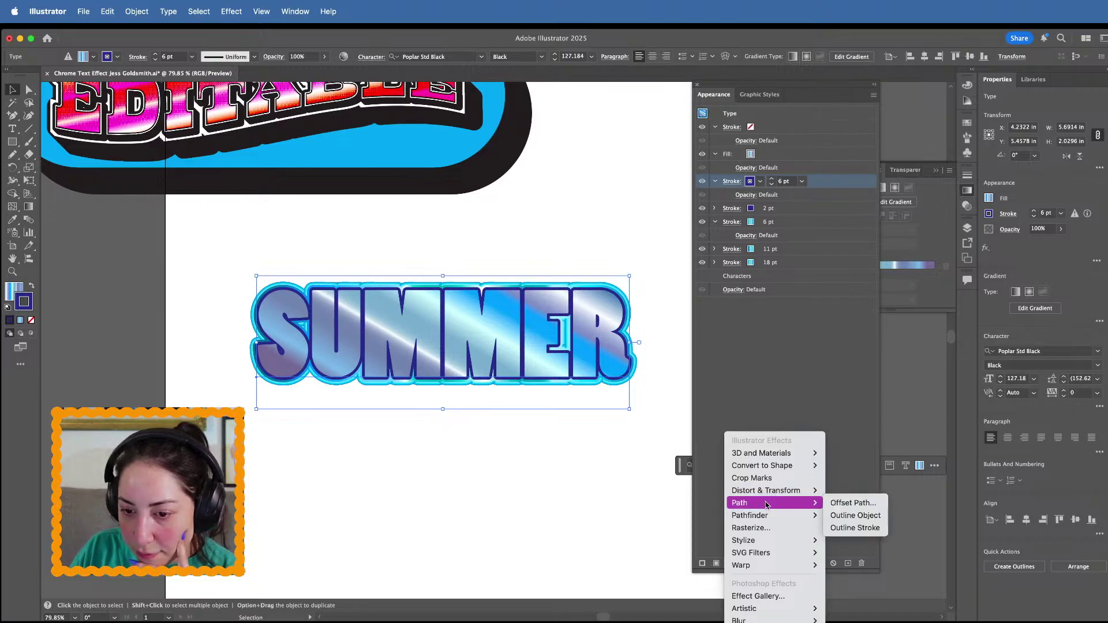
{"action": "left_click", "coordinate": [851, 502]}
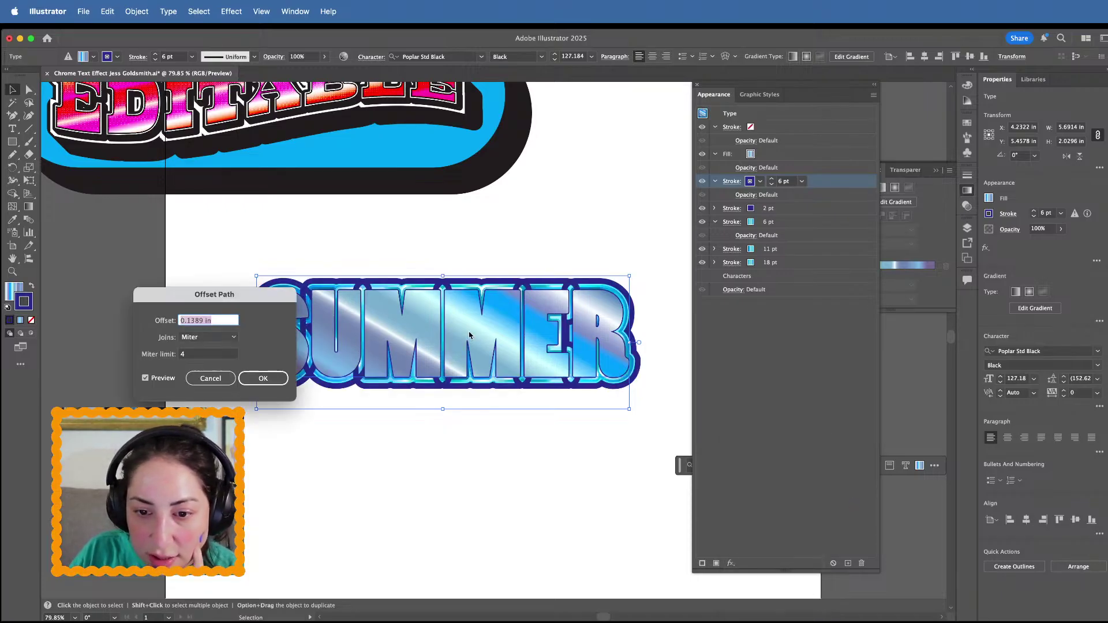
{"action": "left_click", "coordinate": [180, 321]}
{"action": "type", "text": "-"}
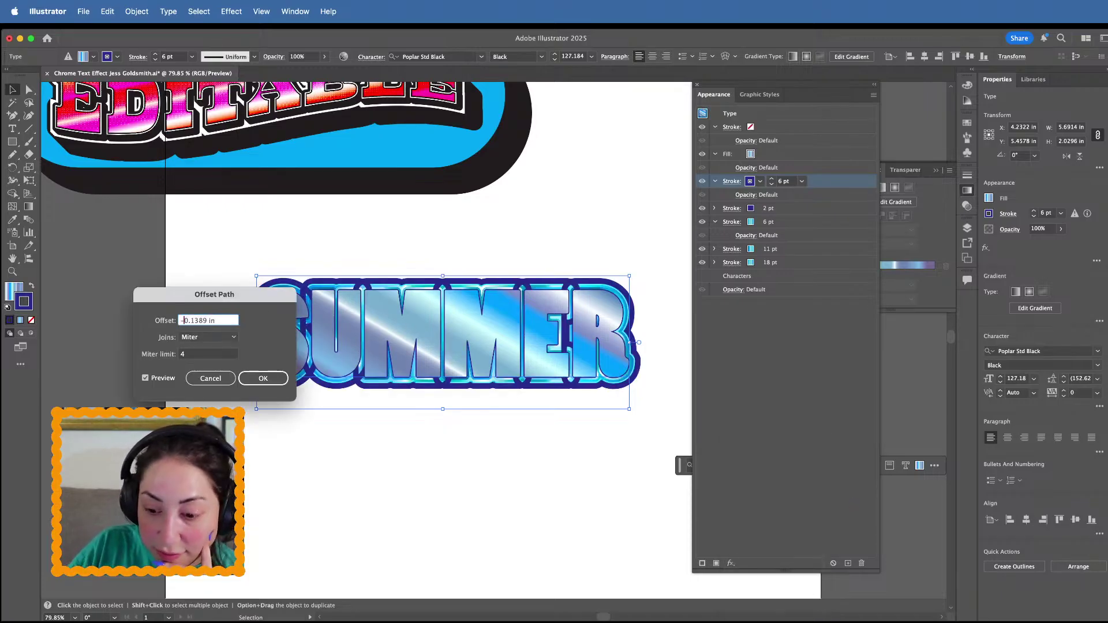
{"action": "left_click", "coordinate": [206, 336]}
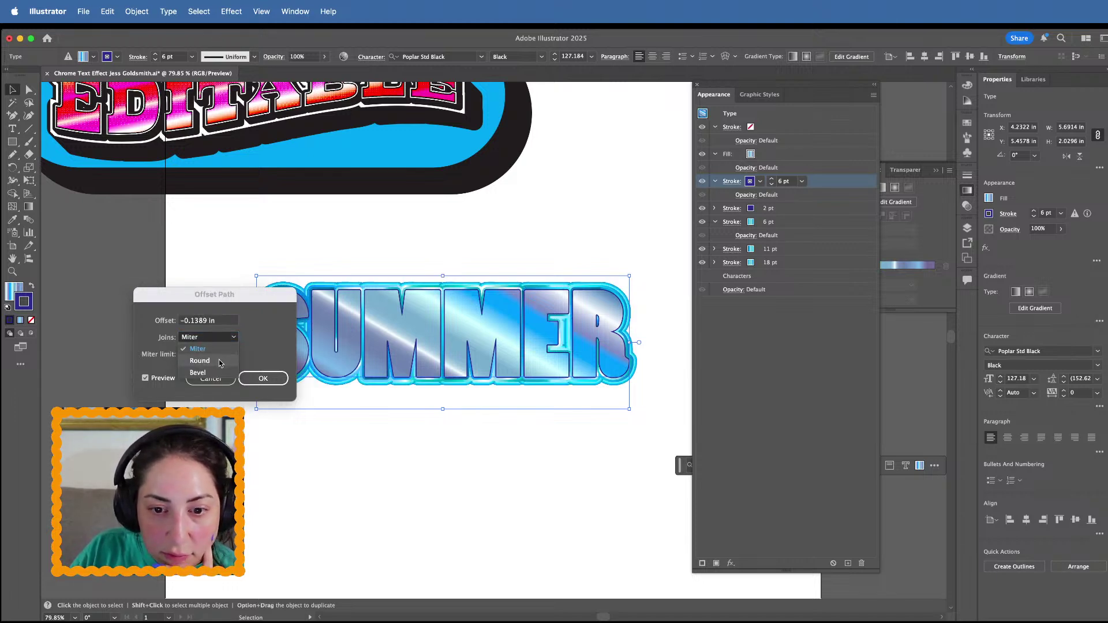
{"action": "left_click", "coordinate": [200, 360]}
{"action": "left_click", "coordinate": [197, 321]}
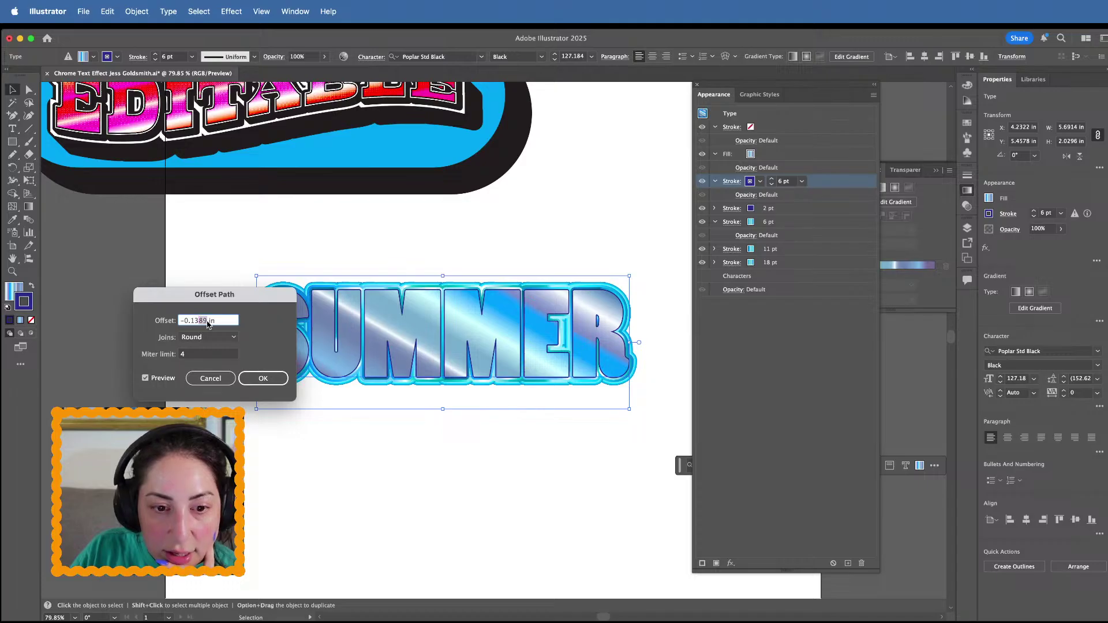
{"action": "left_click", "coordinate": [218, 354]}
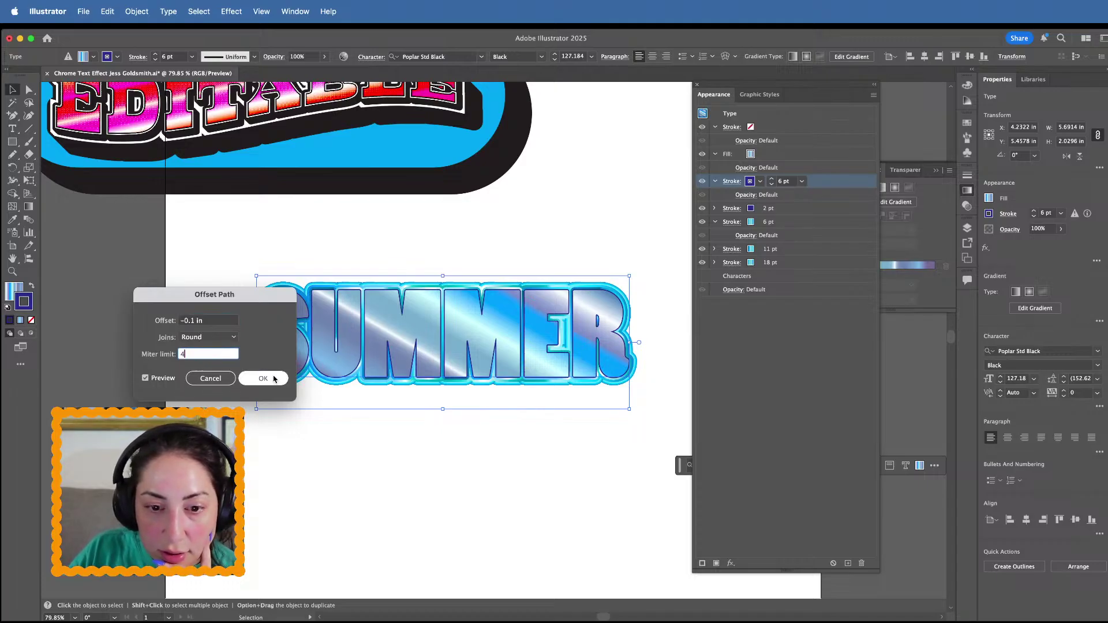
{"action": "left_click", "coordinate": [272, 378]}
Move the dark blue Offset Path stroke above the fill and set its weight to 1 pt
{"action": "left_click_drag", "start_coordinate": [813, 182], "coordinate": [805, 151]}
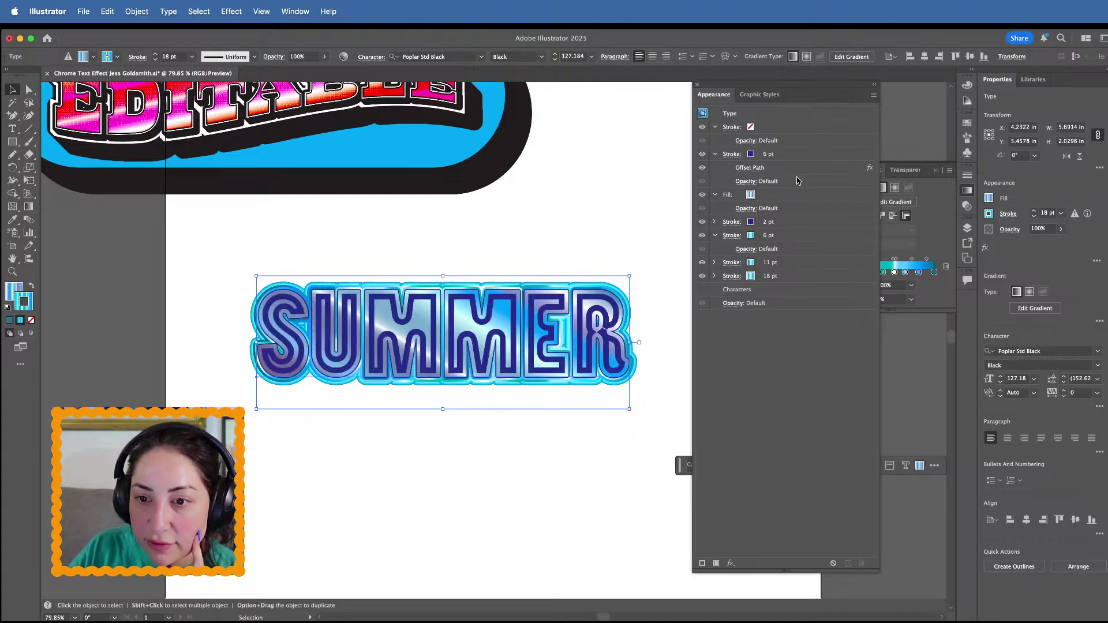
{"action": "left_click", "coordinate": [776, 157]}
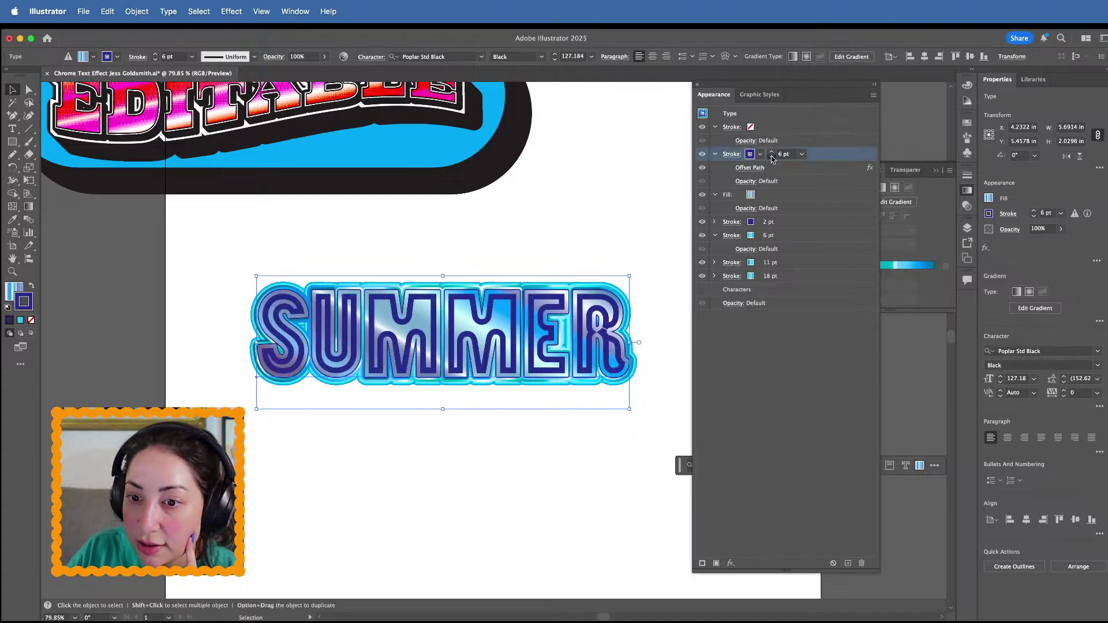
{"action": "left_click", "coordinate": [772, 158]}
{"action": "left_click", "coordinate": [772, 158]}
{"action": "left_click", "coordinate": [772, 158]}
{"action": "left_click", "coordinate": [772, 157]}
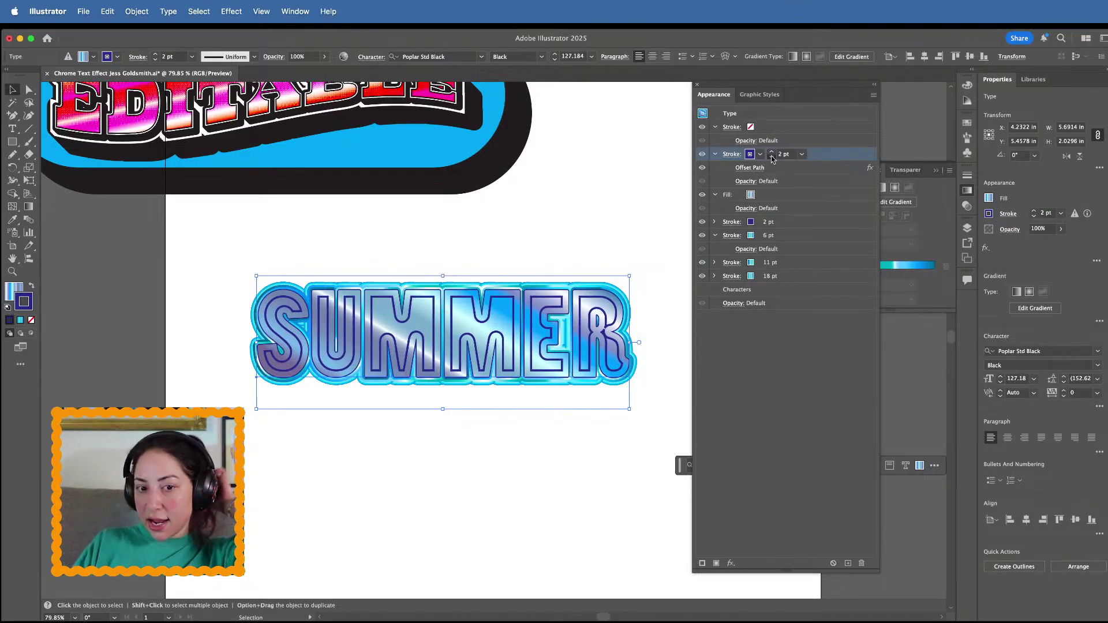
{"action": "left_click", "coordinate": [772, 157]}
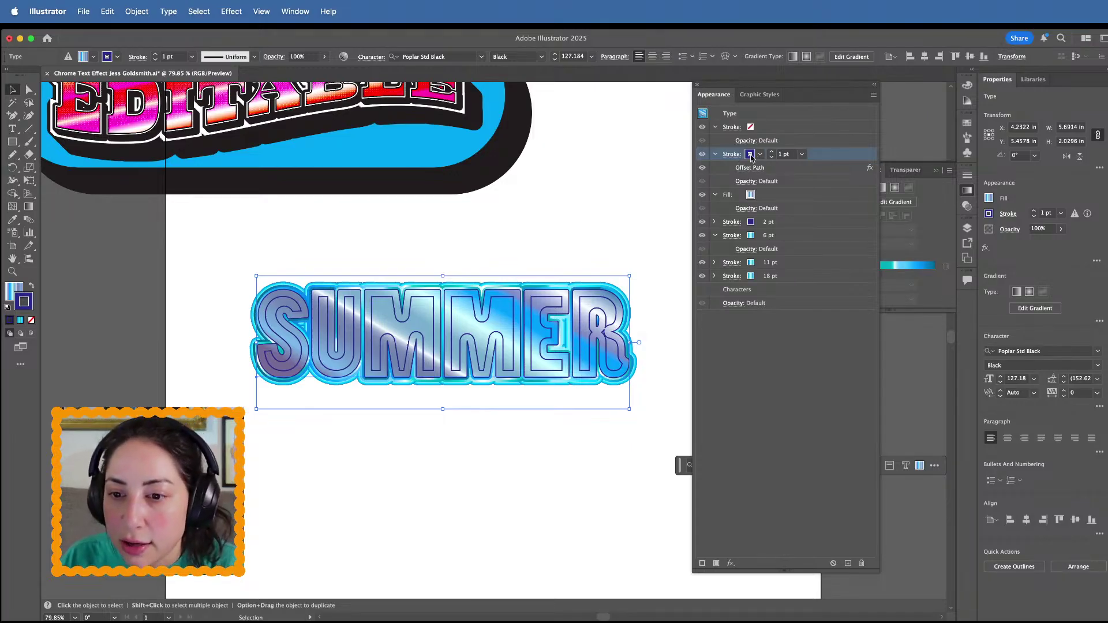
Set the blending mode of the 1 pt Offset Path stroke to Overlay
{"action": "left_click", "coordinate": [750, 181]}
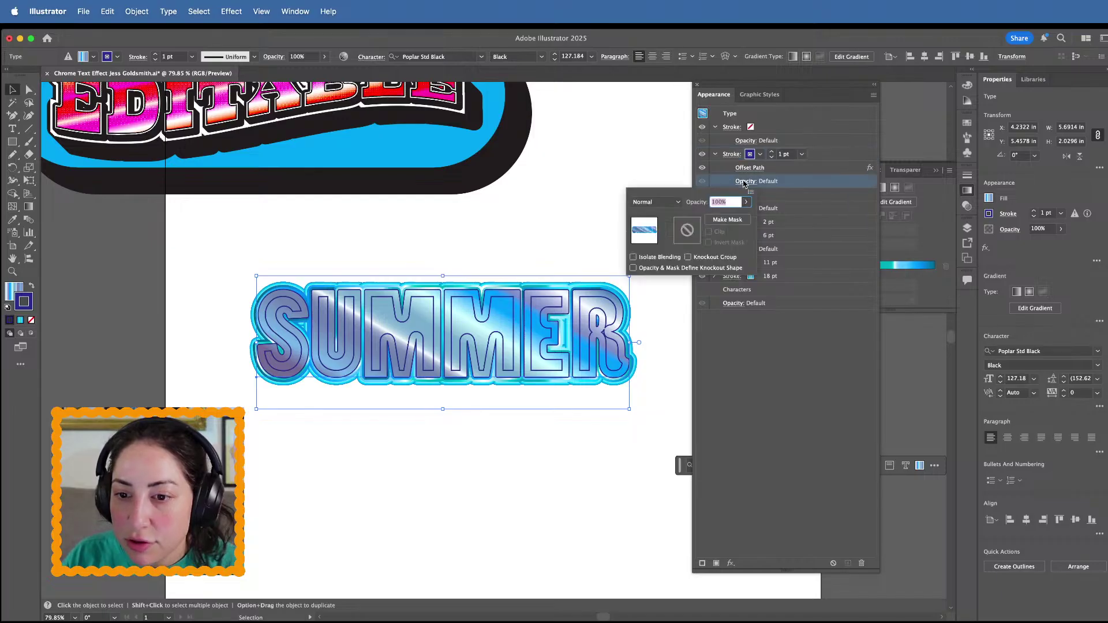
{"action": "left_click", "coordinate": [647, 203]}
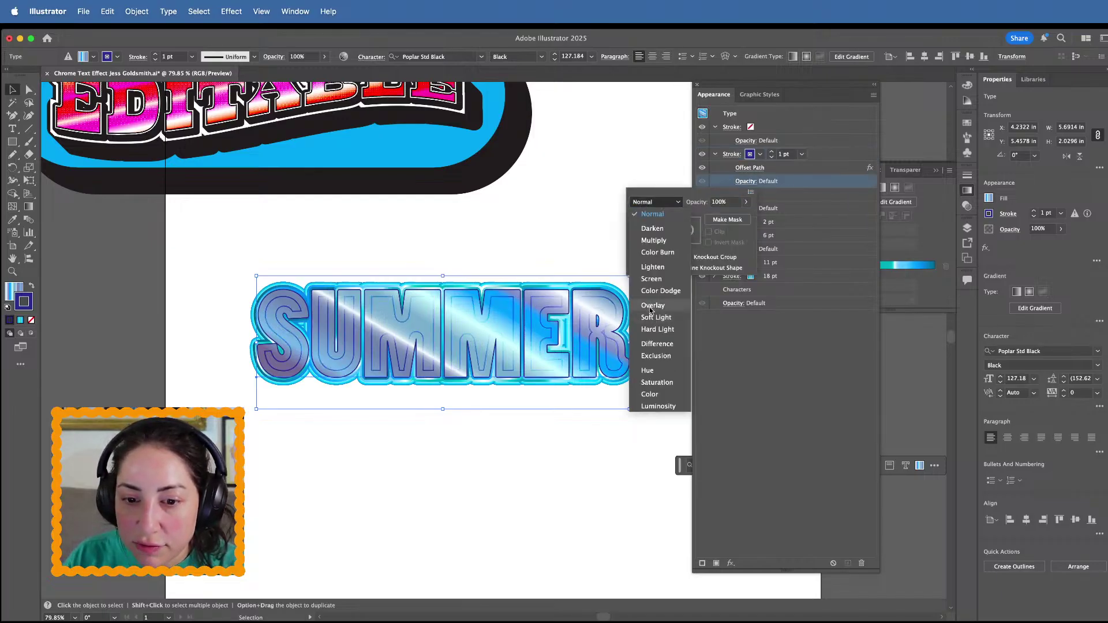
{"action": "left_click", "coordinate": [652, 306]}
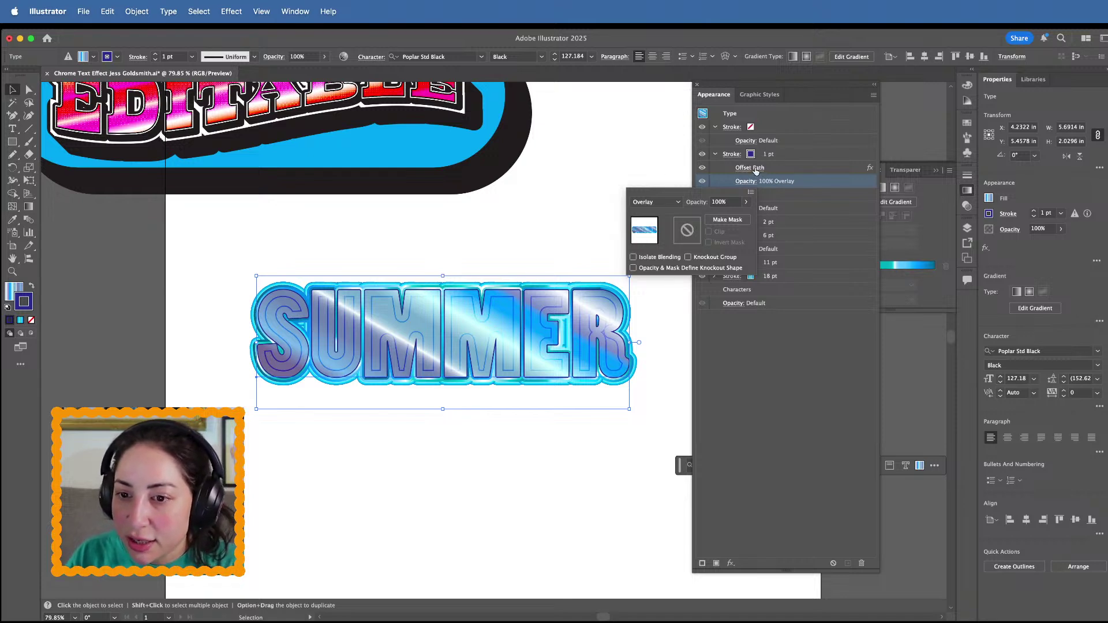
Change the 1 pt stroke's Offset Path offset to -0.09 in
{"action": "double_click", "coordinate": [870, 168]}
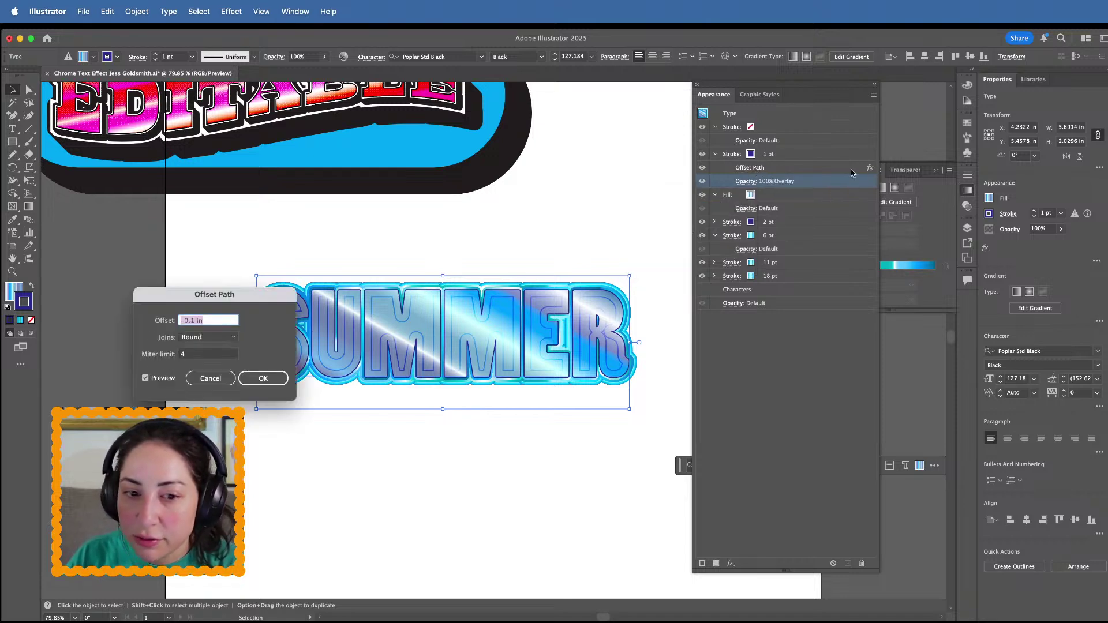
{"action": "left_click", "coordinate": [208, 337]}
{"action": "left_click", "coordinate": [199, 322]}
{"action": "left_click", "coordinate": [193, 322]}
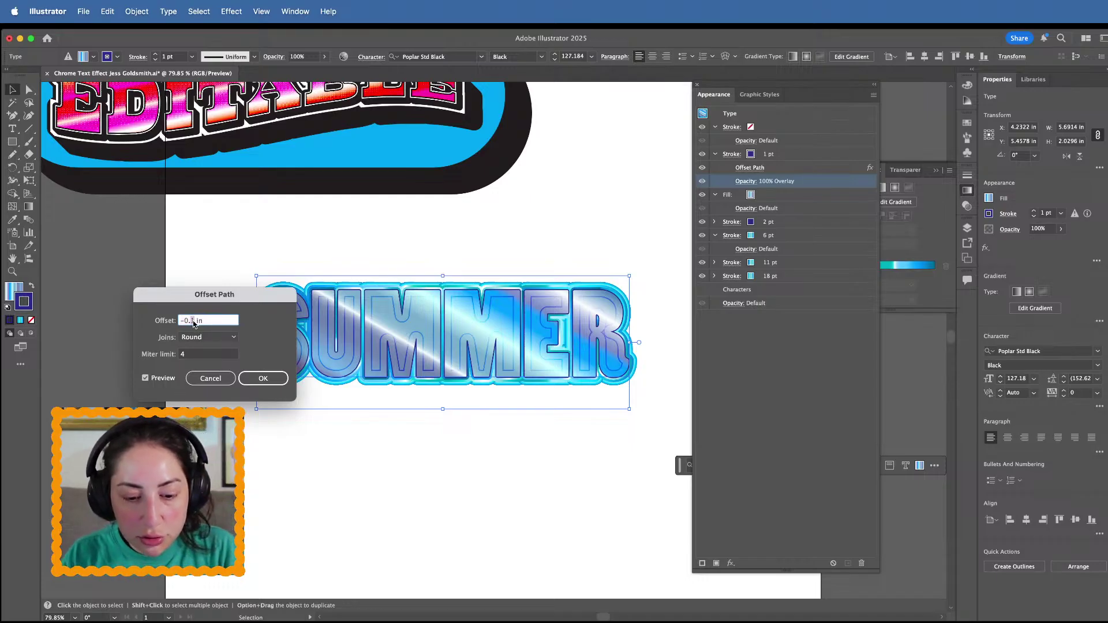
{"action": "key", "text": "BackSpace"}
{"action": "type", "text": "09"}
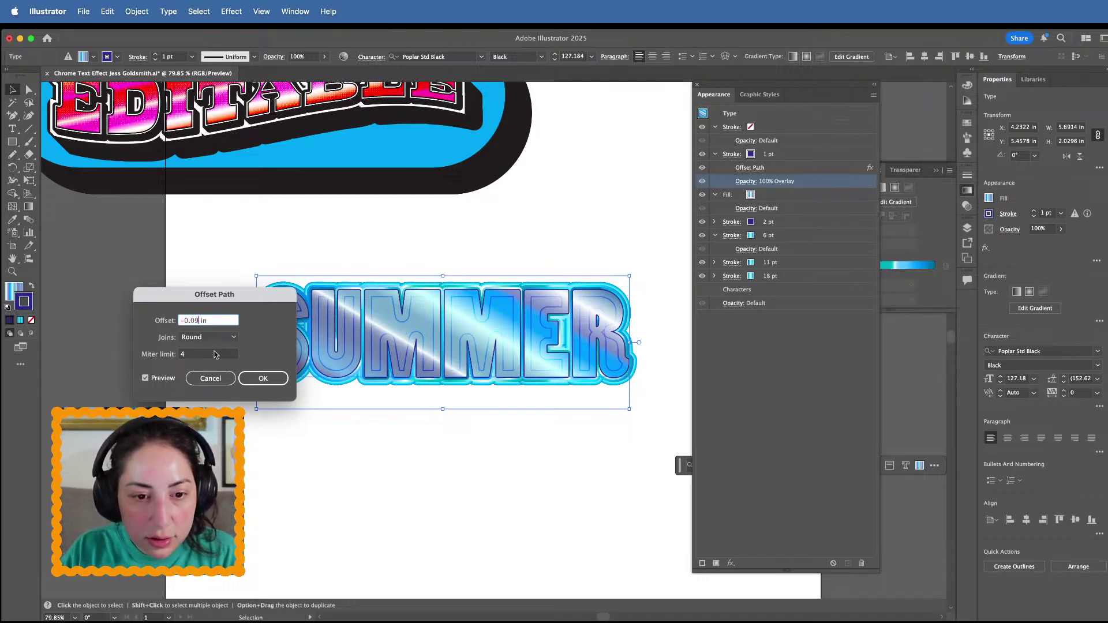
{"action": "left_click", "coordinate": [214, 353]}
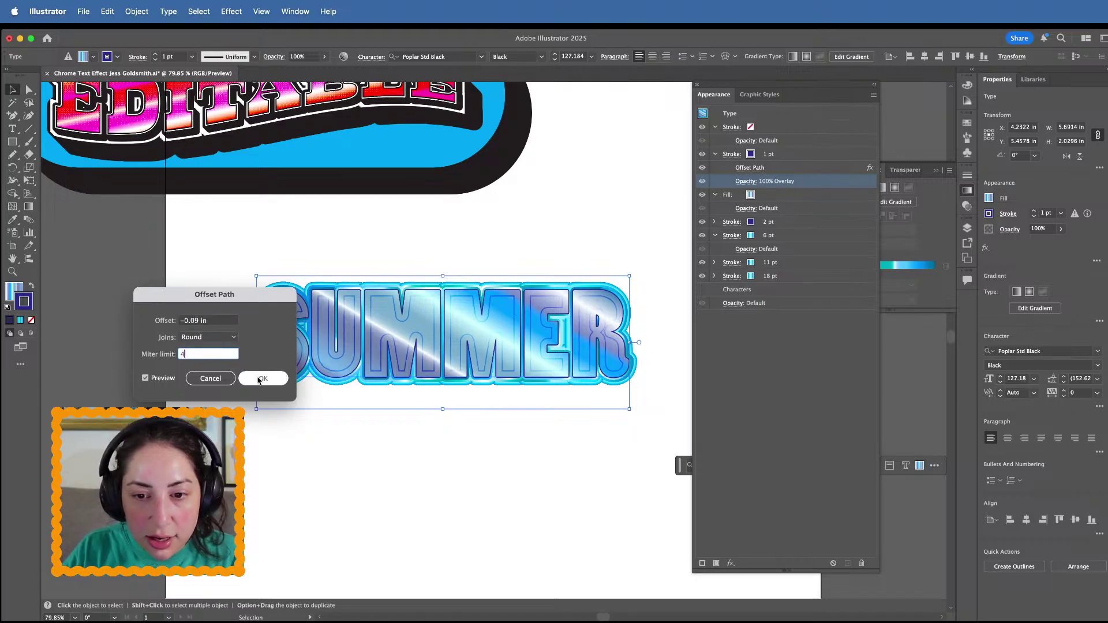
{"action": "left_click", "coordinate": [262, 381]}
{"action": "left_click", "coordinate": [281, 511]}
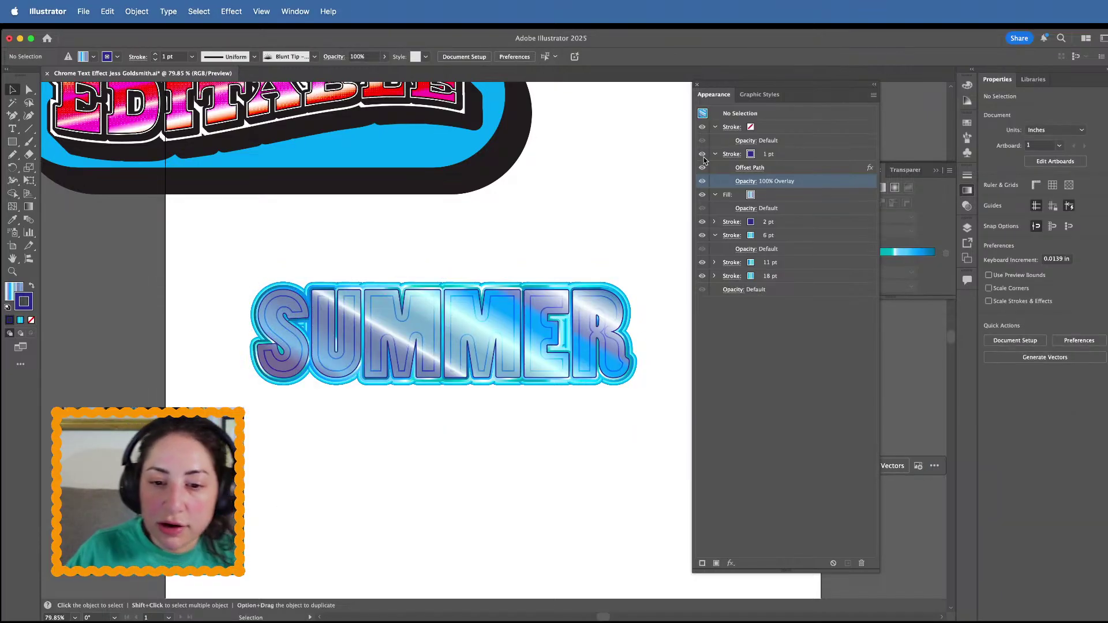
Duplicate the SUMMER text's 1 pt Overlay stroke and set the upper copy's weight to 5 pt
{"action": "scroll", "coordinate": [549, 220], "scroll_direction": "up", "scroll_amount": 3}
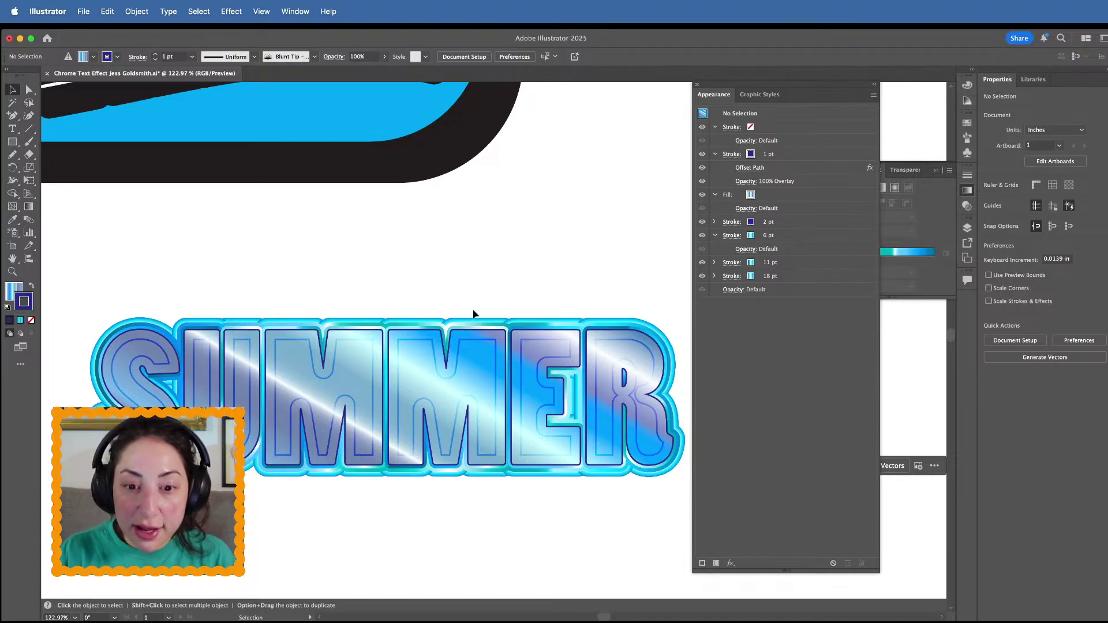
{"action": "left_click", "coordinate": [469, 349]}
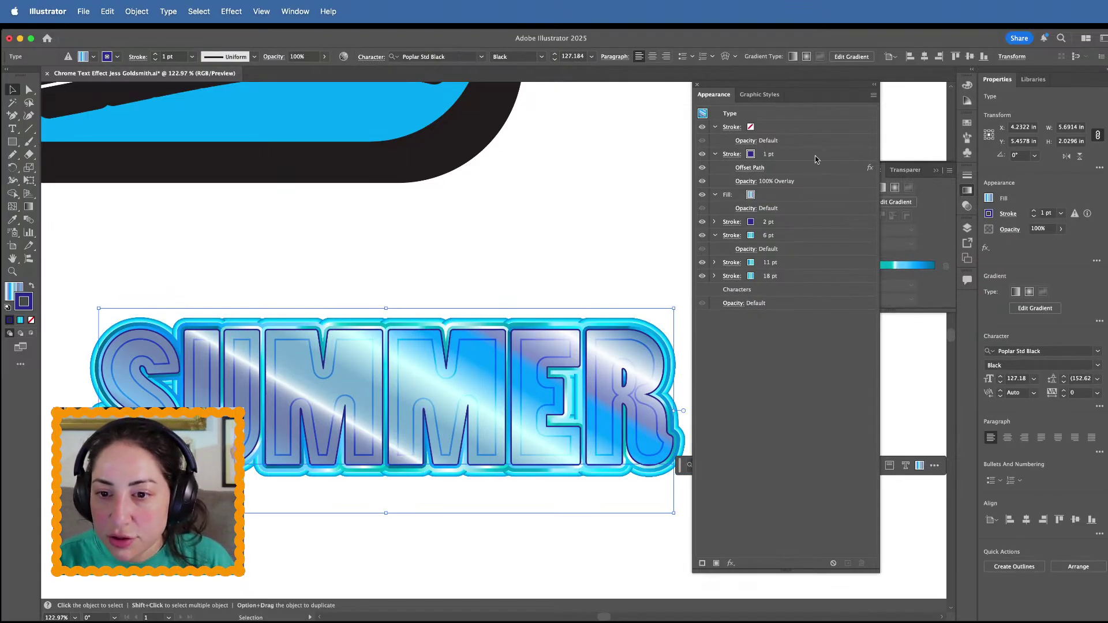
{"action": "left_click", "coordinate": [816, 158]}
{"action": "left_click", "coordinate": [848, 563]}
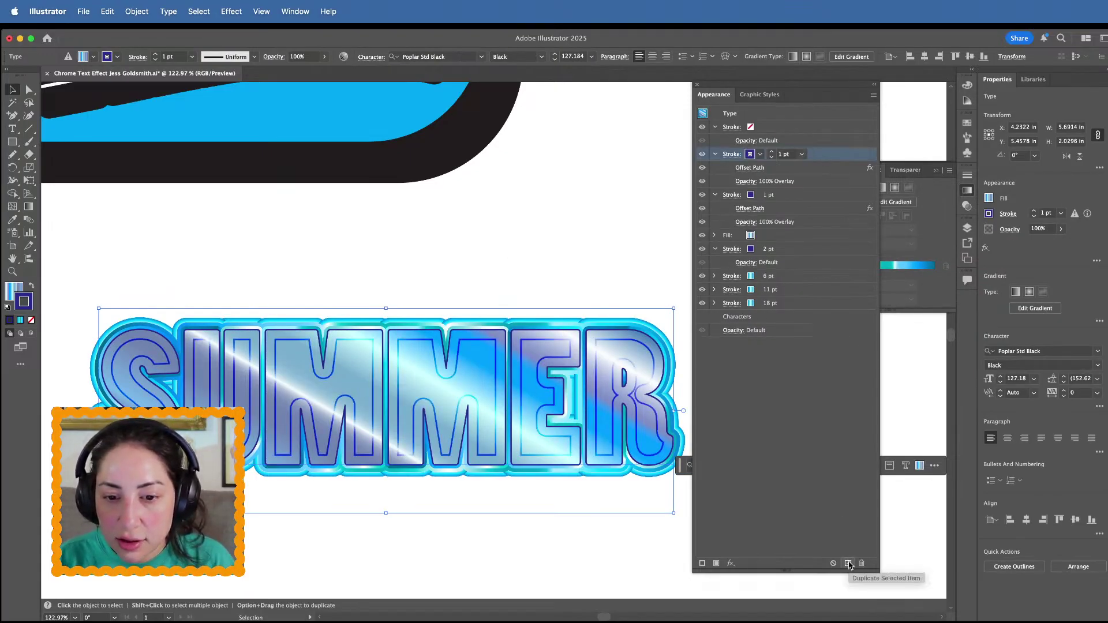
{"action": "left_click", "coordinate": [772, 153]}
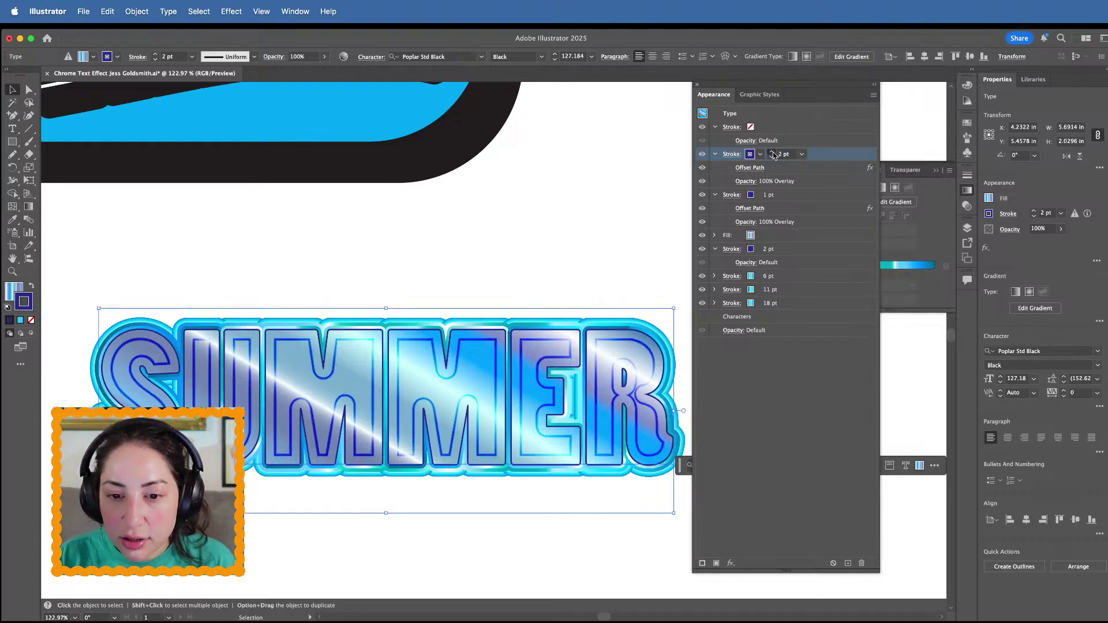
{"action": "left_click", "coordinate": [772, 152]}
{"action": "left_click", "coordinate": [772, 153]}
{"action": "left_click", "coordinate": [772, 153]}
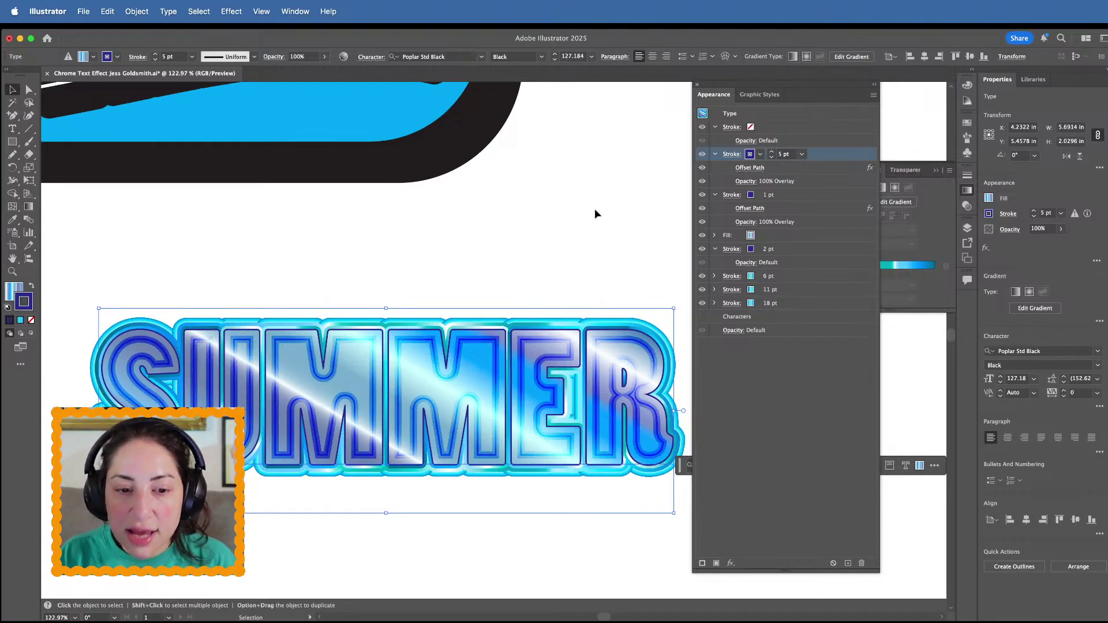
{"action": "left_click", "coordinate": [594, 211]}
{"action": "key", "text": "super+0"}
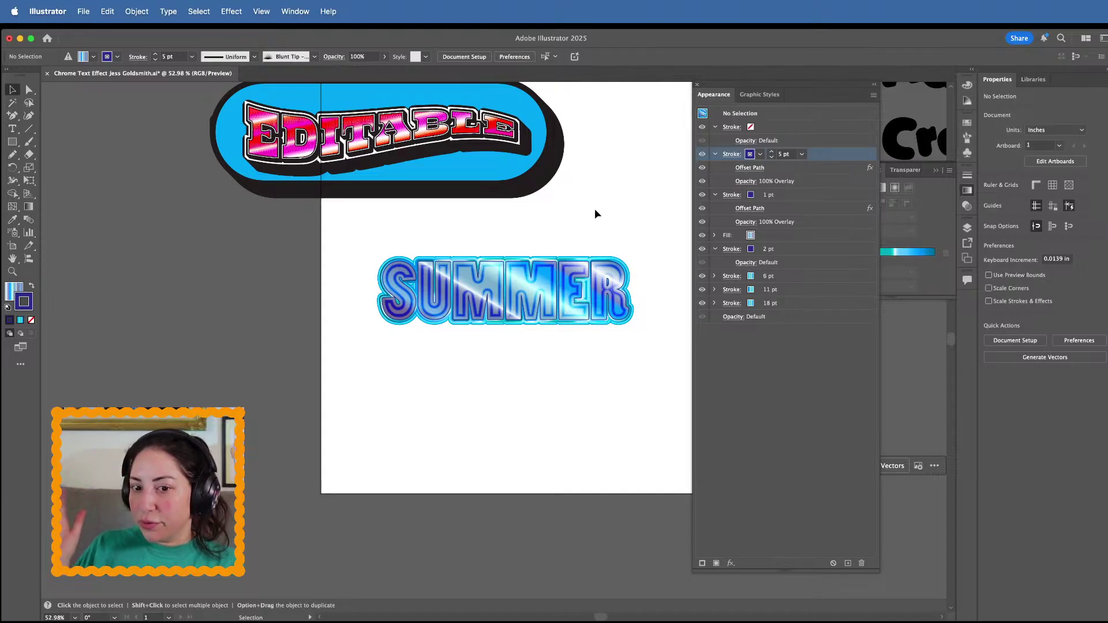
Set the dark blue stroke directly below the SUMMER text's fill to 4 pt and check the outlines up close
{"action": "left_click", "coordinate": [586, 268]}
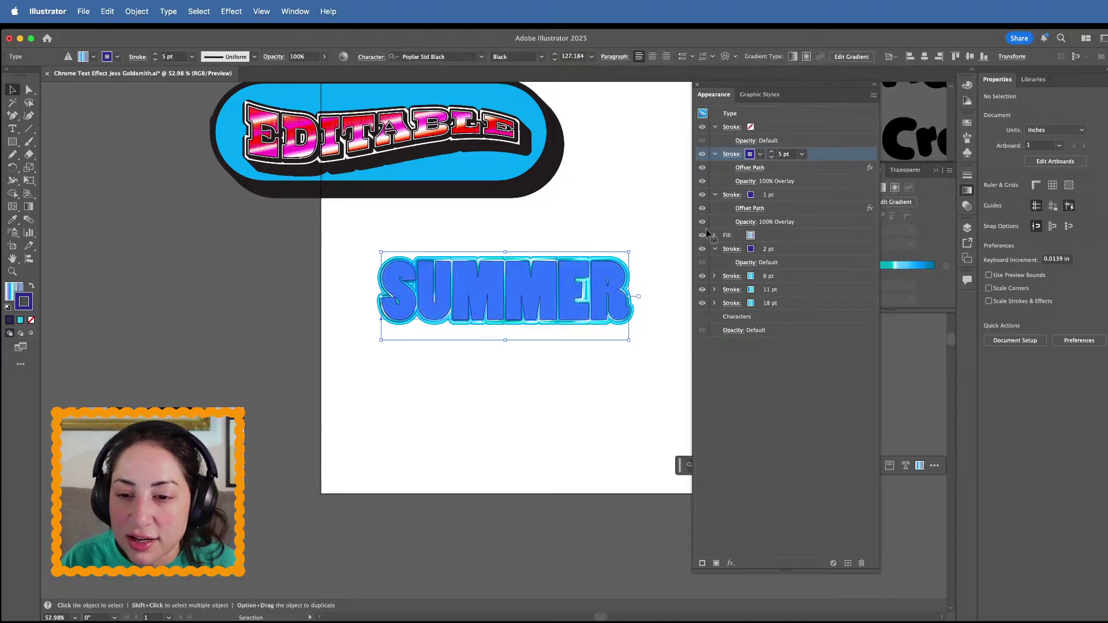
{"action": "left_click", "coordinate": [774, 249]}
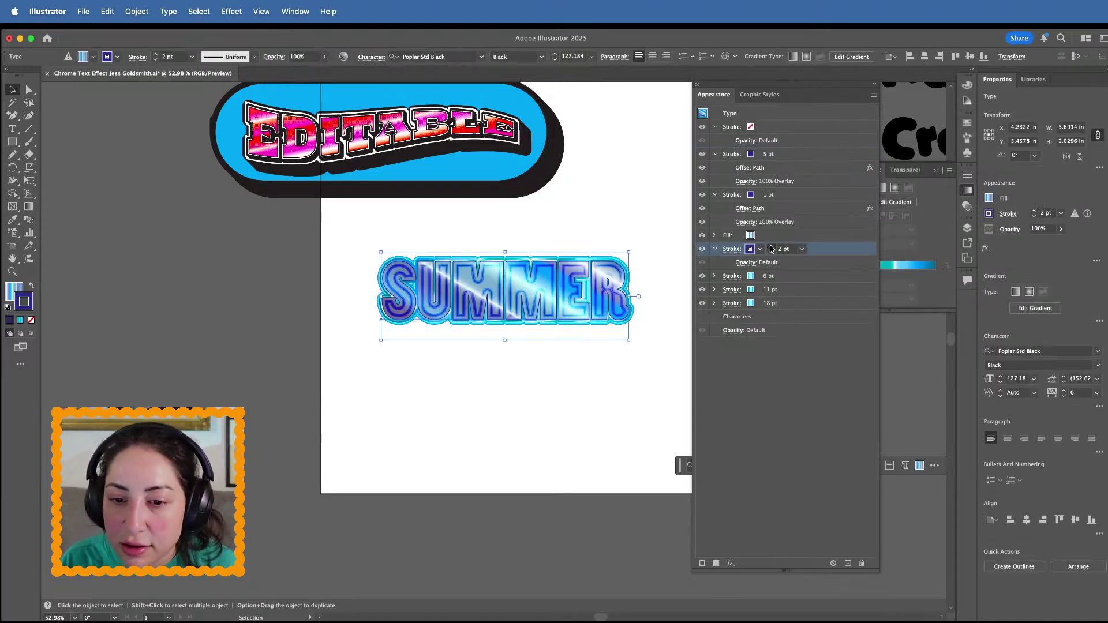
{"action": "left_click", "coordinate": [771, 247]}
{"action": "left_click", "coordinate": [771, 246]}
{"action": "left_click", "coordinate": [633, 371]}
{"action": "scroll", "coordinate": [635, 372], "scroll_direction": "up", "scroll_amount": 3}
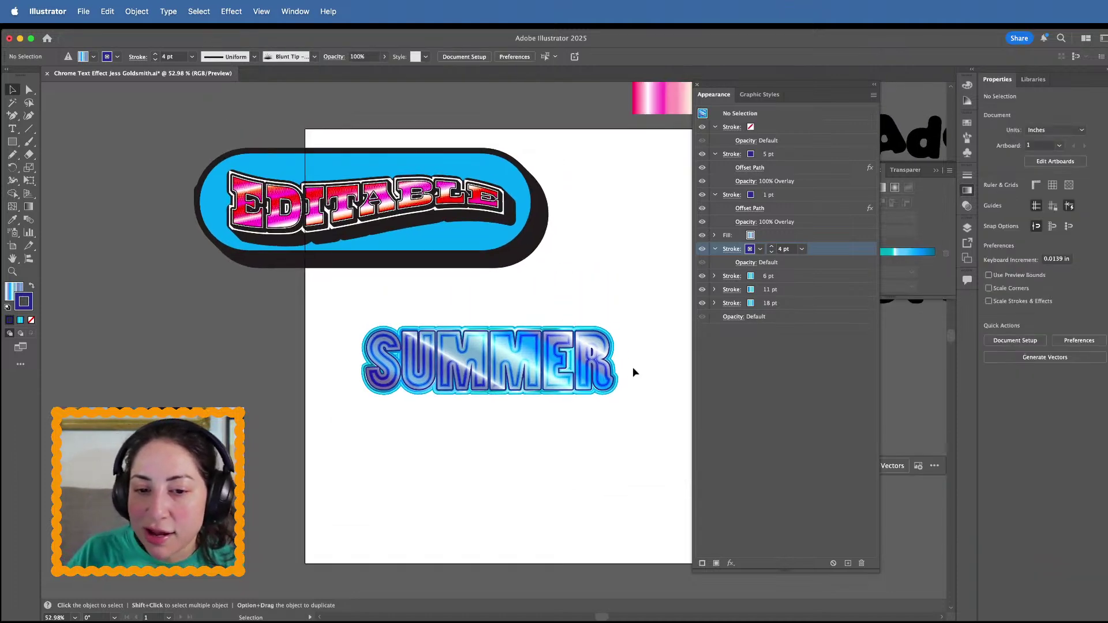
{"action": "scroll", "coordinate": [632, 366], "scroll_direction": "up", "scroll_amount": 5}
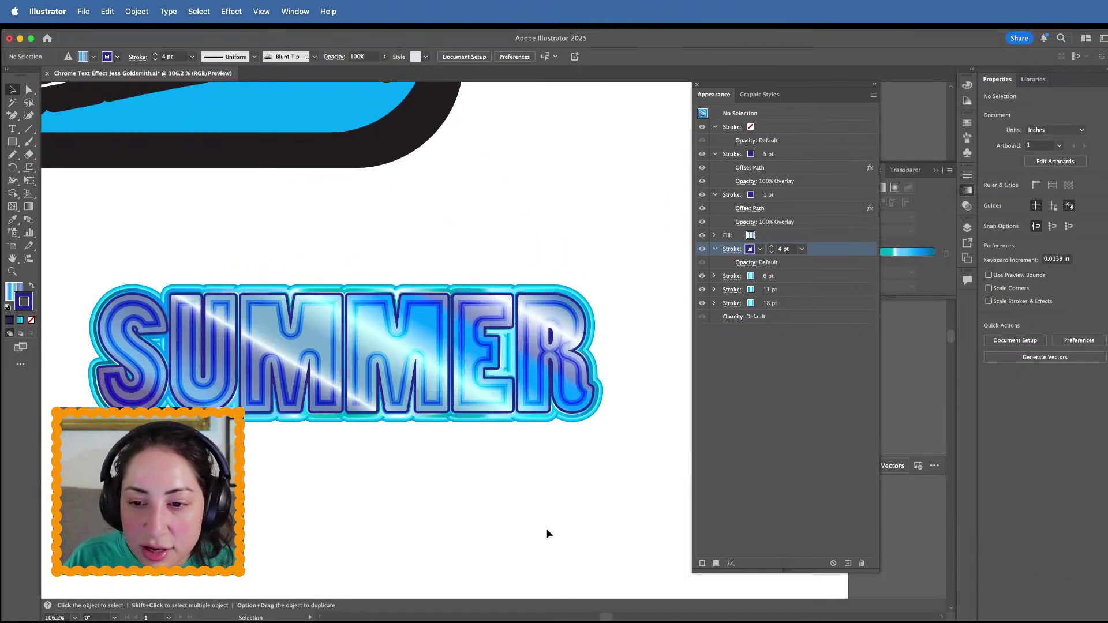
{"action": "scroll", "coordinate": [548, 534], "scroll_direction": "down", "scroll_amount": 3}
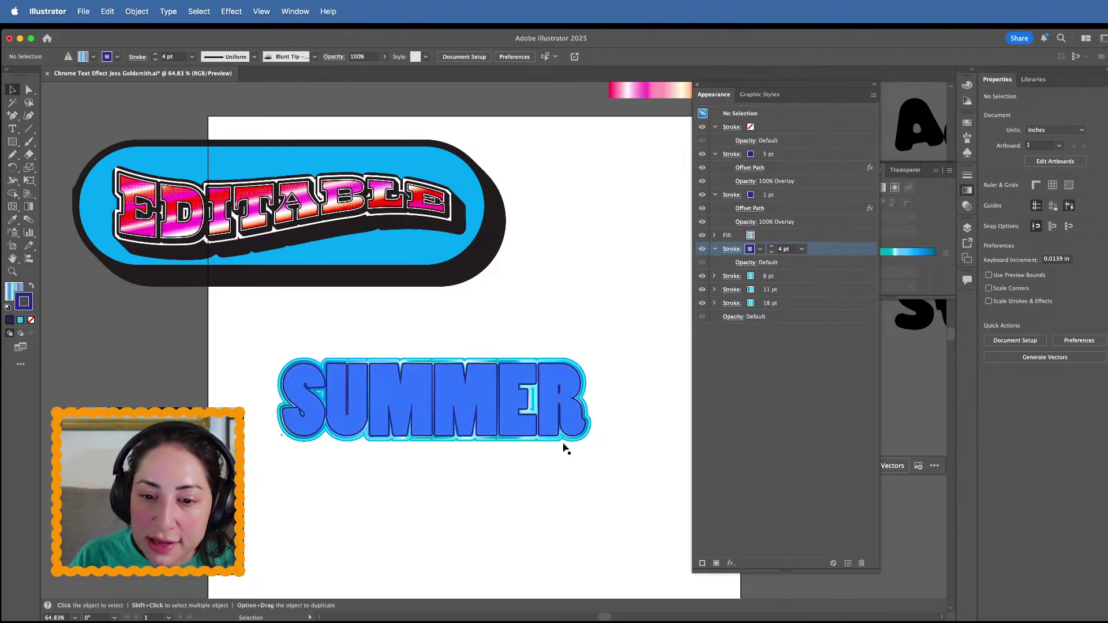
{"action": "scroll", "coordinate": [562, 538], "scroll_direction": "up", "scroll_amount": 3}
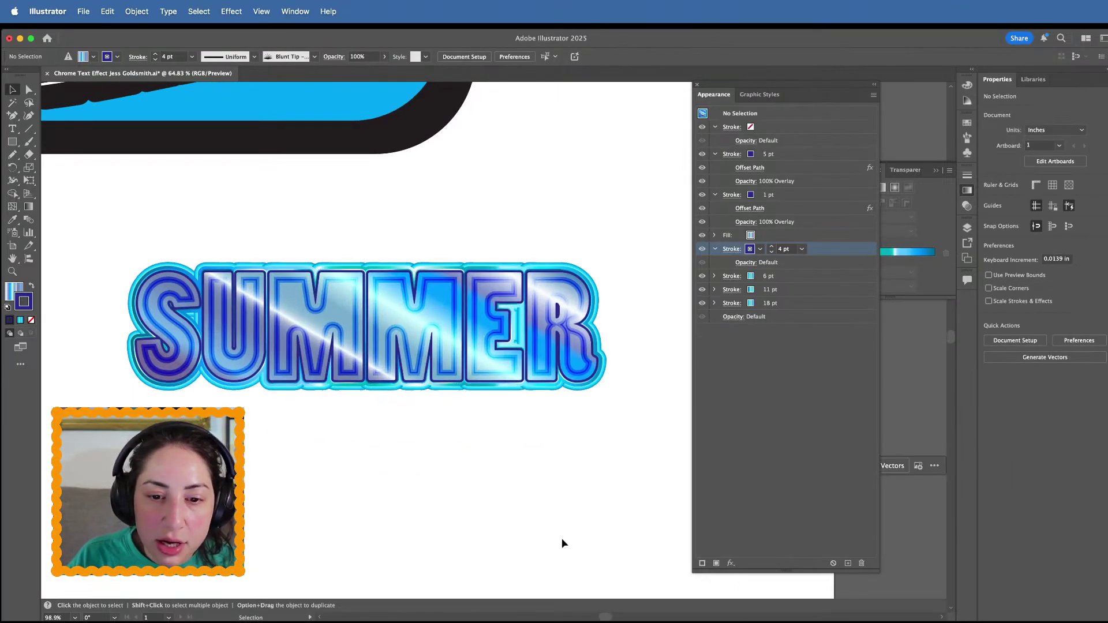
Draw a square about 0.83 in wide below the SUMMER text and set its stroke colour to #abb1ff
{"action": "left_click", "coordinate": [12, 142]}
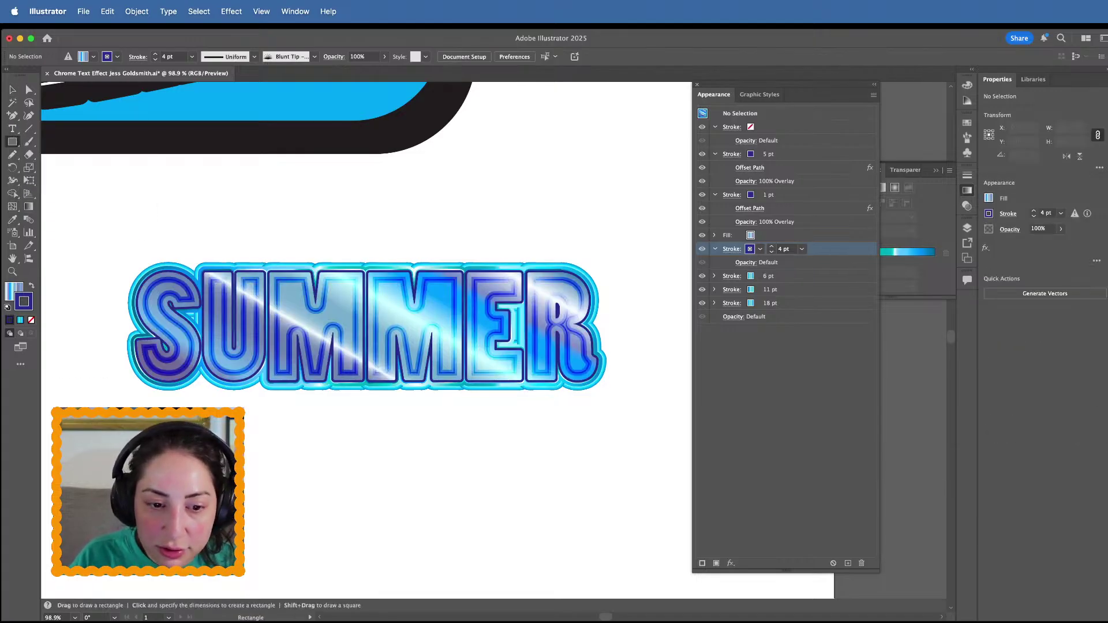
{"action": "left_click_drag", "start_coordinate": [199, 420], "coordinate": [271, 491]}
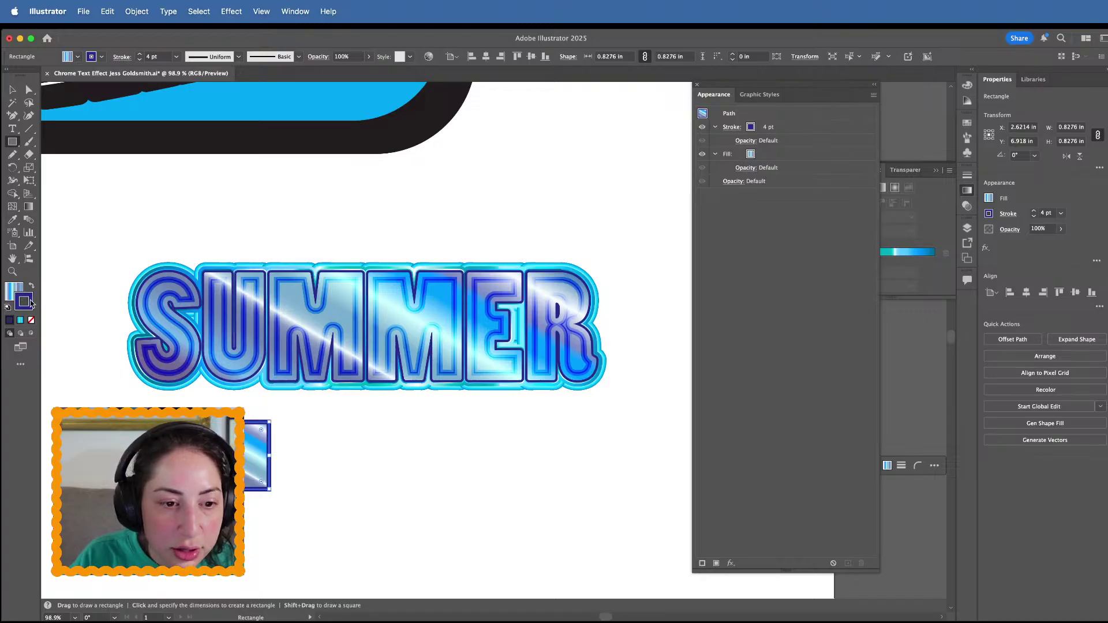
{"action": "double_click", "coordinate": [24, 302]}
{"action": "type", "text": "abb1ff"}
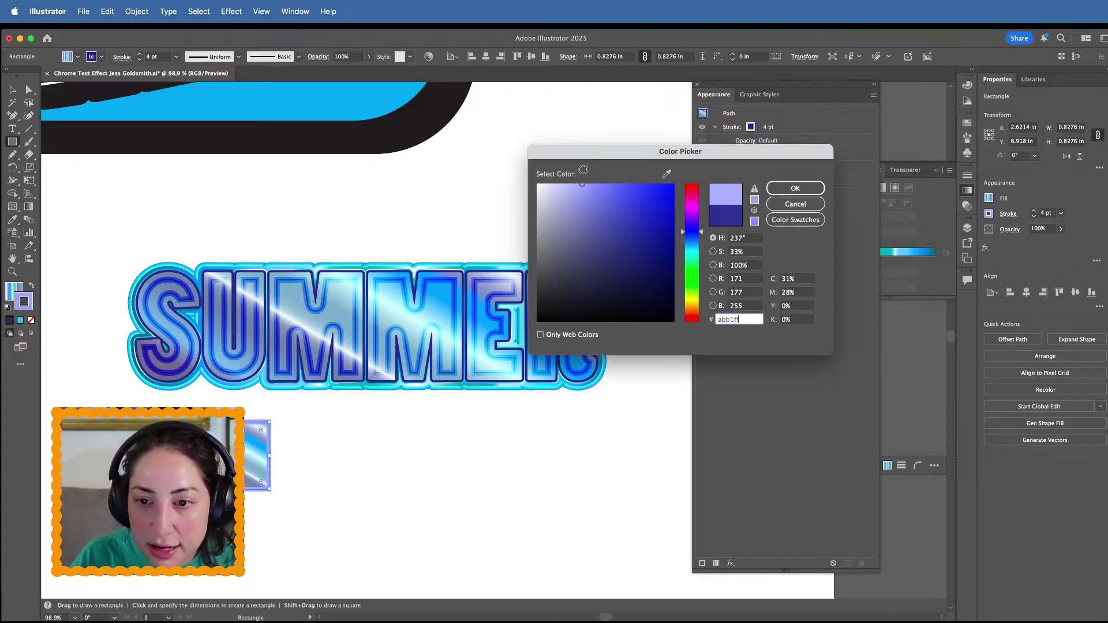
{"action": "left_click", "coordinate": [794, 187]}
Remove the square's gradient fill and change its stroke colour to #6eb0ff
{"action": "left_click", "coordinate": [10, 319]}
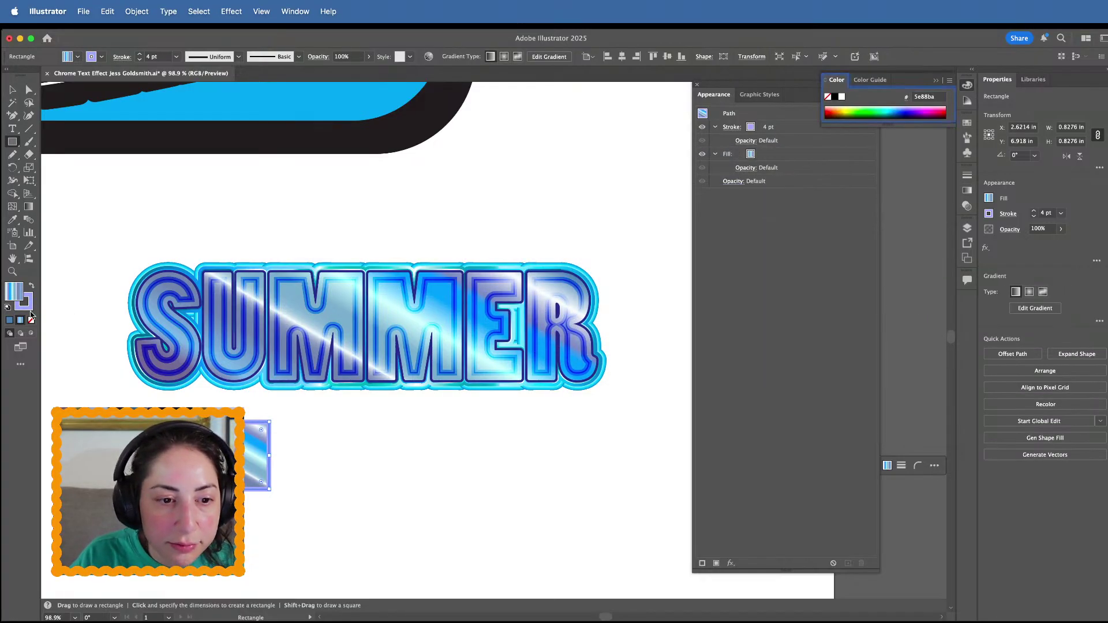
{"action": "left_click", "coordinate": [31, 320]}
{"action": "double_click", "coordinate": [25, 303]}
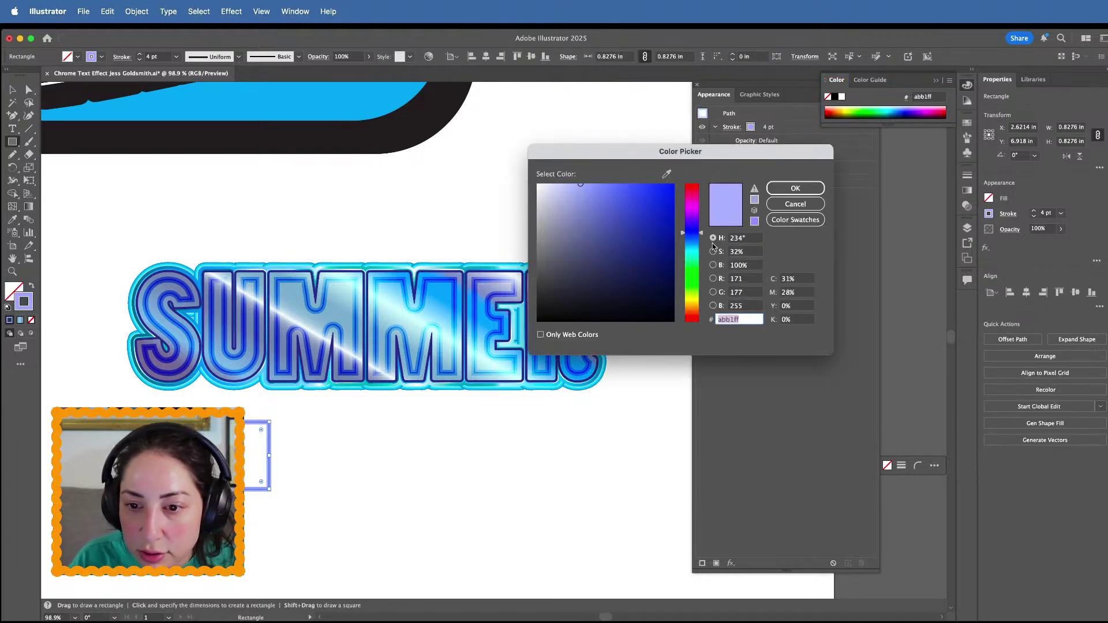
{"action": "left_click_drag", "start_coordinate": [692, 232], "coordinate": [692, 240]}
{"action": "left_click", "coordinate": [615, 184]}
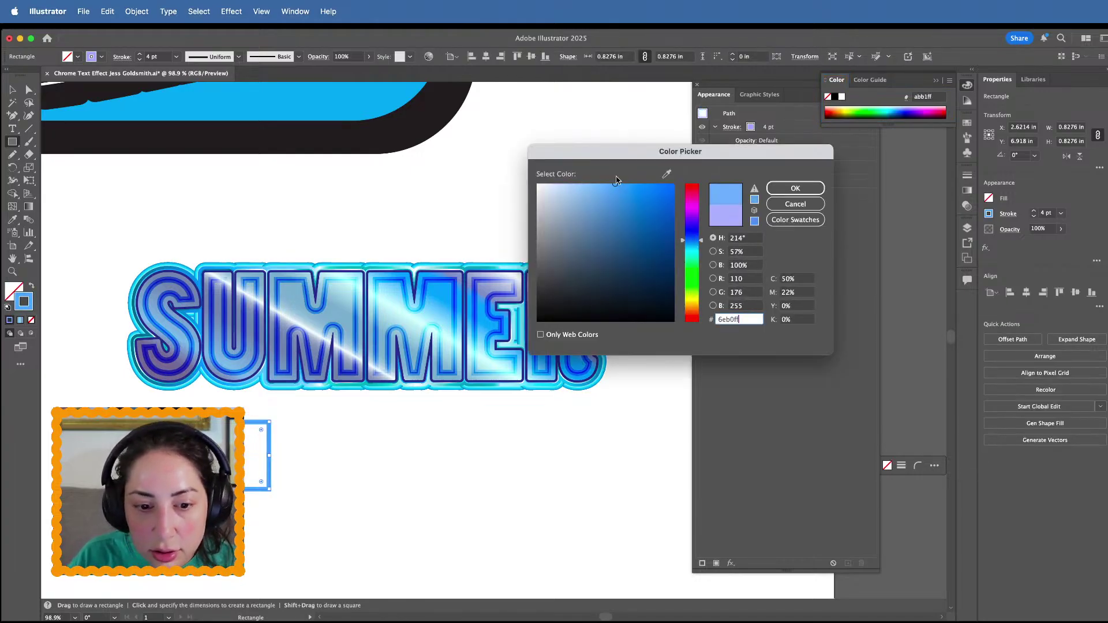
{"action": "left_click", "coordinate": [793, 189]}
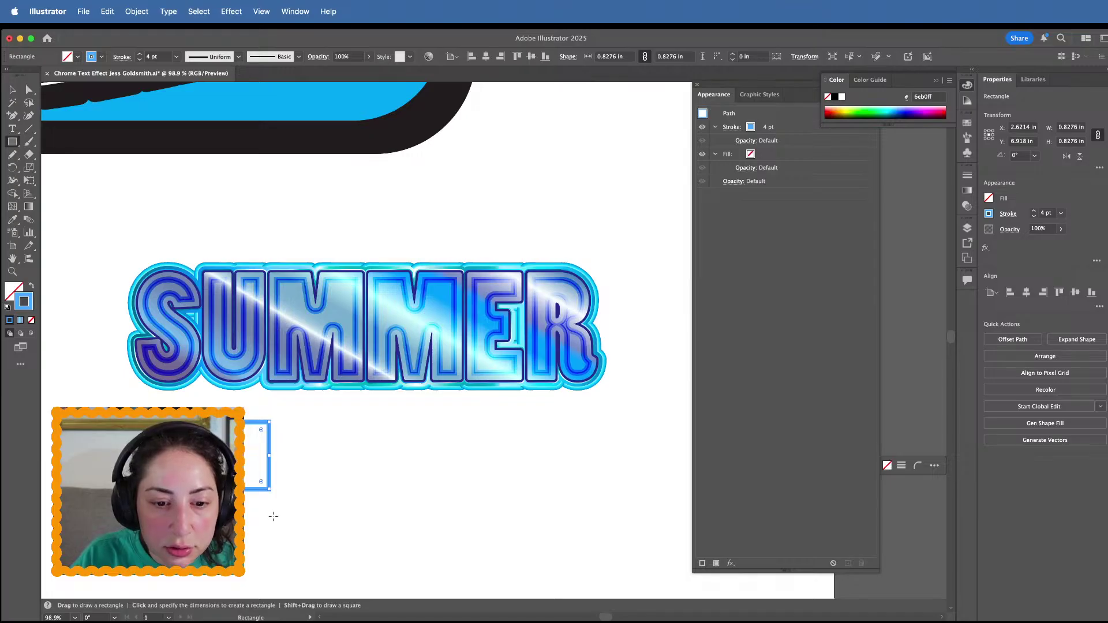
Shrink the unfilled square to about 0.35 in wide and set its stroke weight to 1 pt
{"action": "left_click_drag", "start_coordinate": [269, 489], "coordinate": [259, 437]}
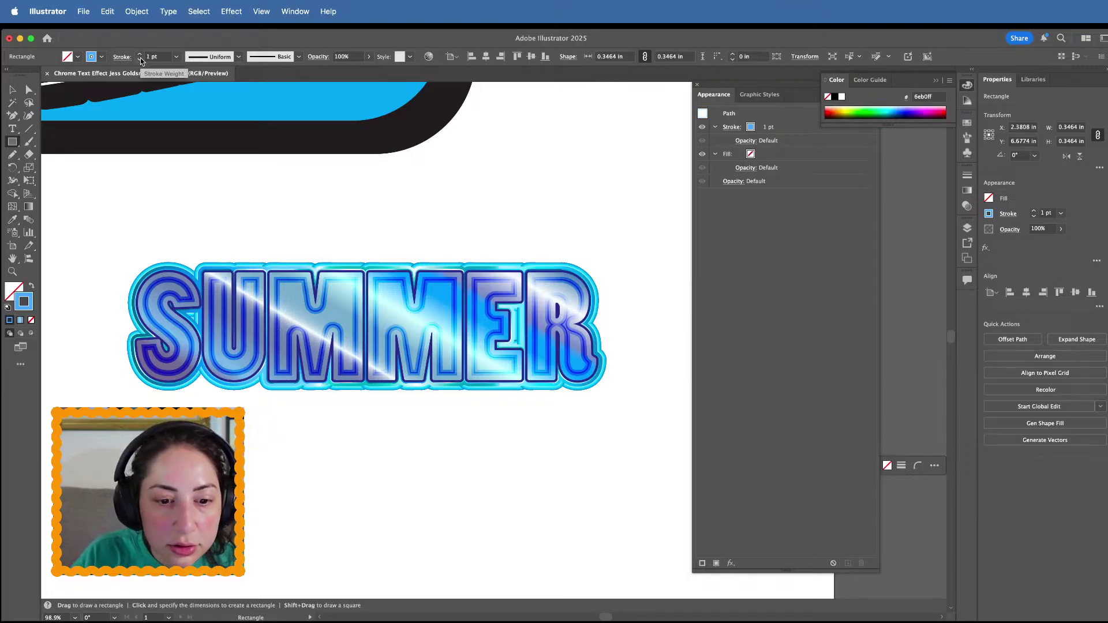
{"action": "scroll", "coordinate": [231, 498], "scroll_direction": "up", "scroll_amount": 5}
{"action": "scroll", "coordinate": [231, 497], "scroll_direction": "left", "scroll_amount": 2}
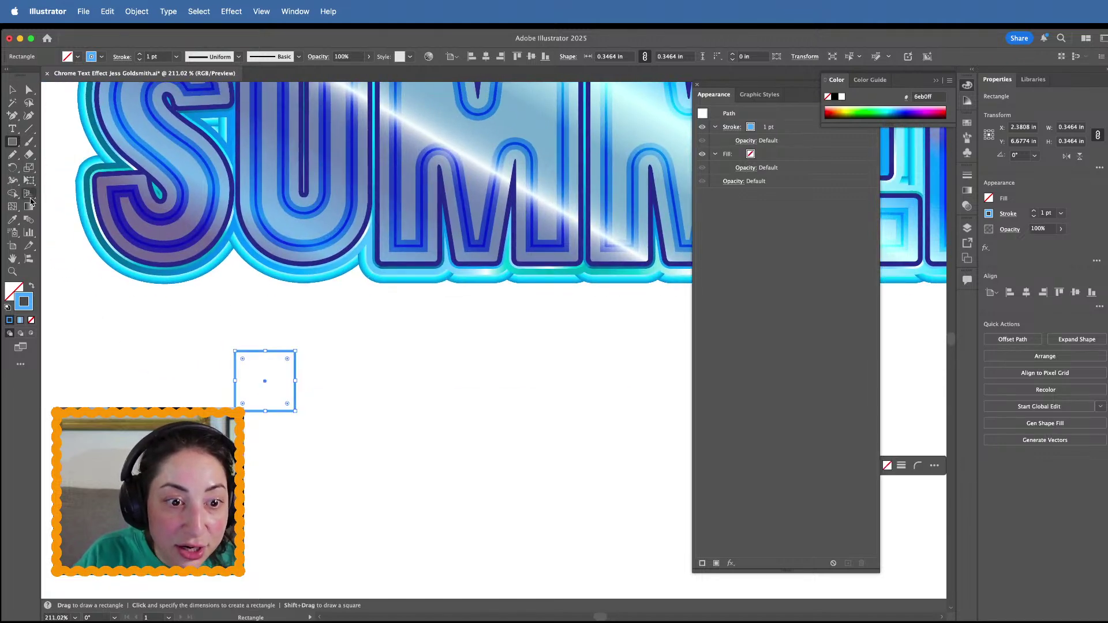
{"action": "left_click", "coordinate": [13, 90]}
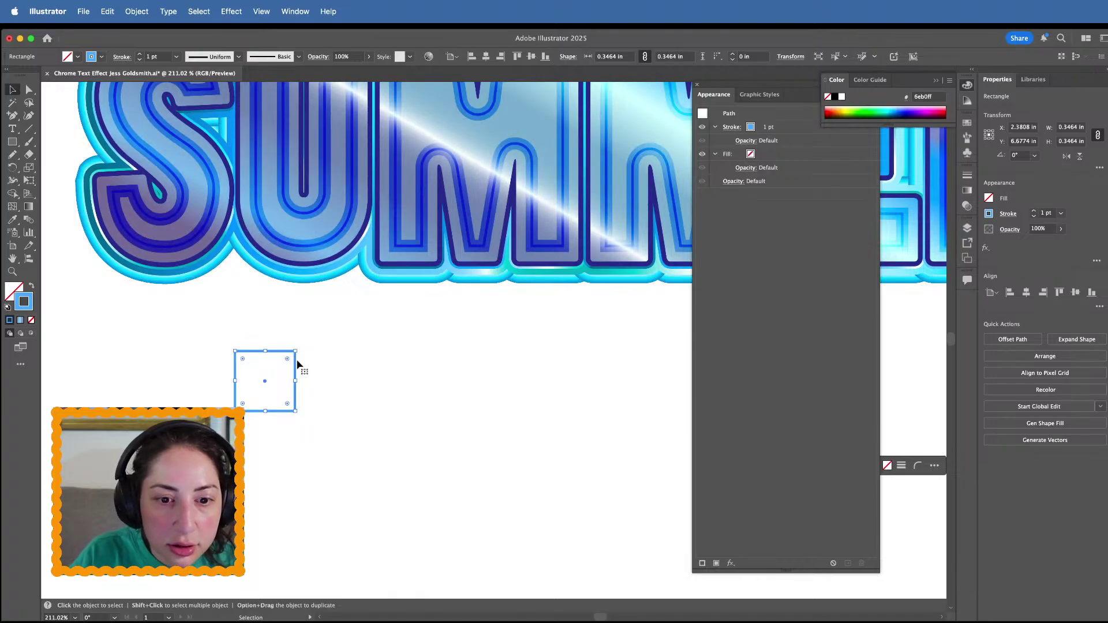
{"action": "left_click_drag", "start_coordinate": [294, 396], "coordinate": [359, 399]}
{"action": "left_click", "coordinate": [296, 395]}
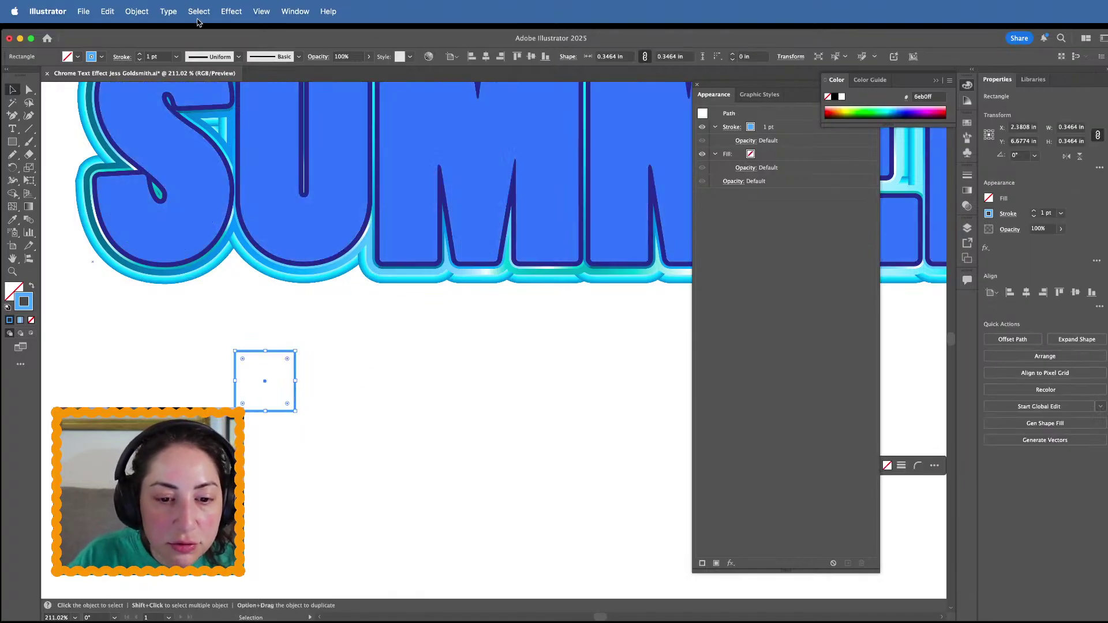
Turn the square into a Grid Repeat and tighten its spacing to about -0.015 in horizontally and -0.017 in vertically
{"action": "left_click", "coordinate": [137, 11]}
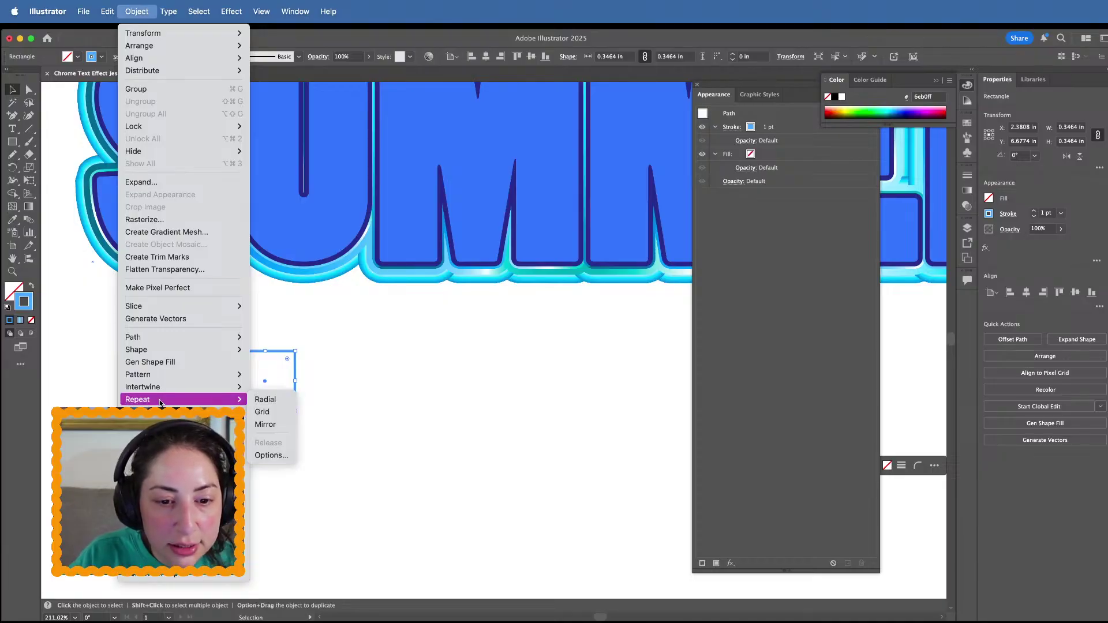
{"action": "left_click", "coordinate": [266, 416]}
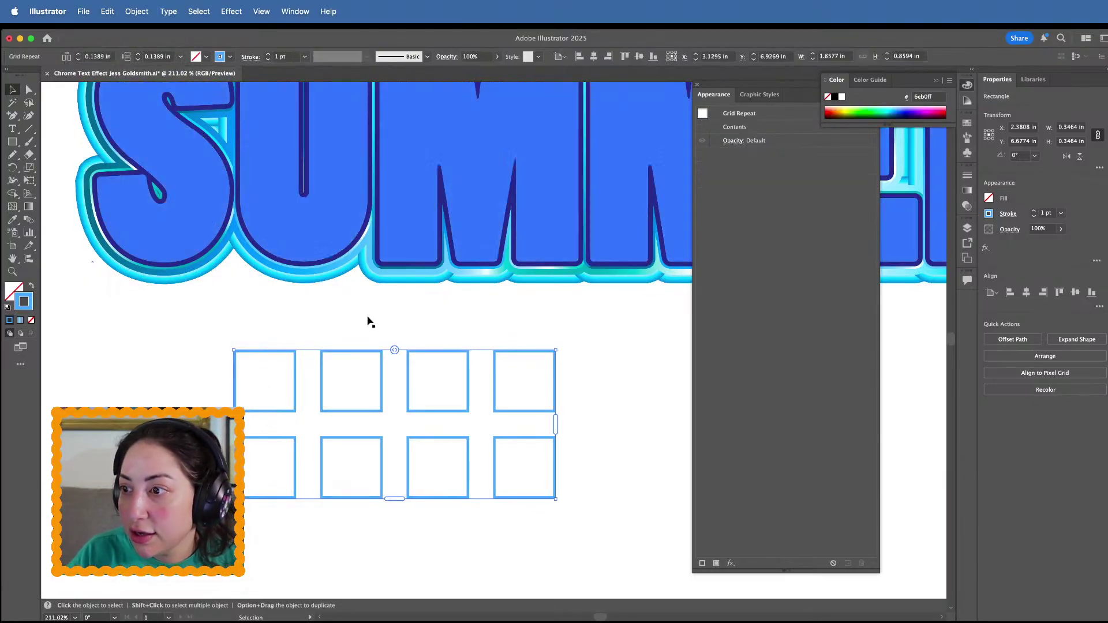
{"action": "scroll", "coordinate": [366, 321], "scroll_direction": "down", "scroll_amount": 3}
{"action": "left_click_drag", "start_coordinate": [382, 337], "coordinate": [369, 337]}
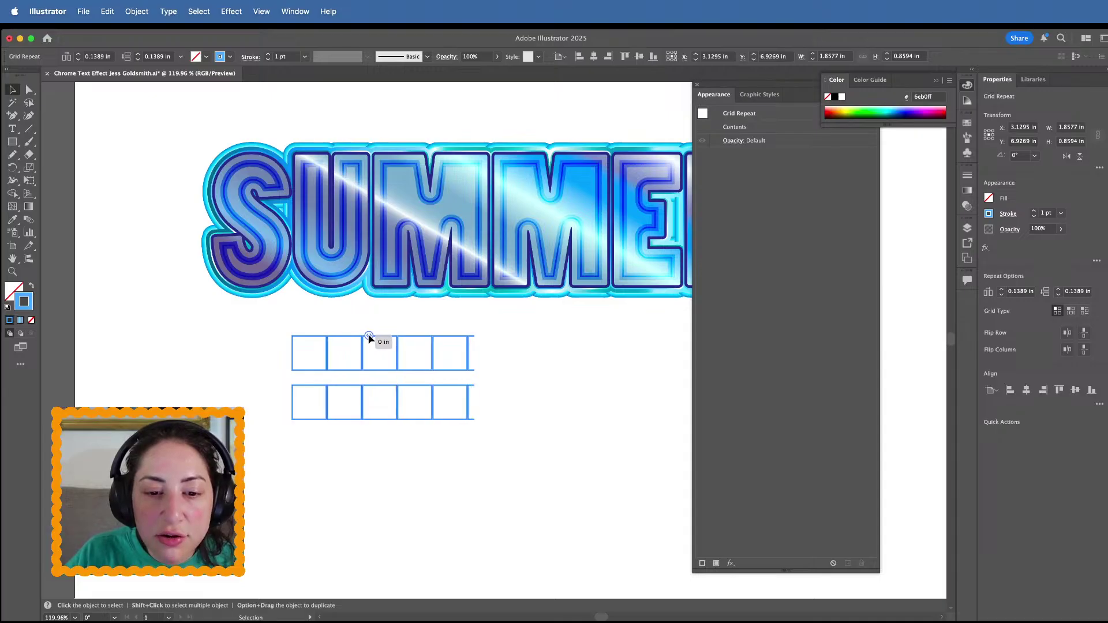
{"action": "left_click_drag", "start_coordinate": [291, 378], "coordinate": [289, 361]}
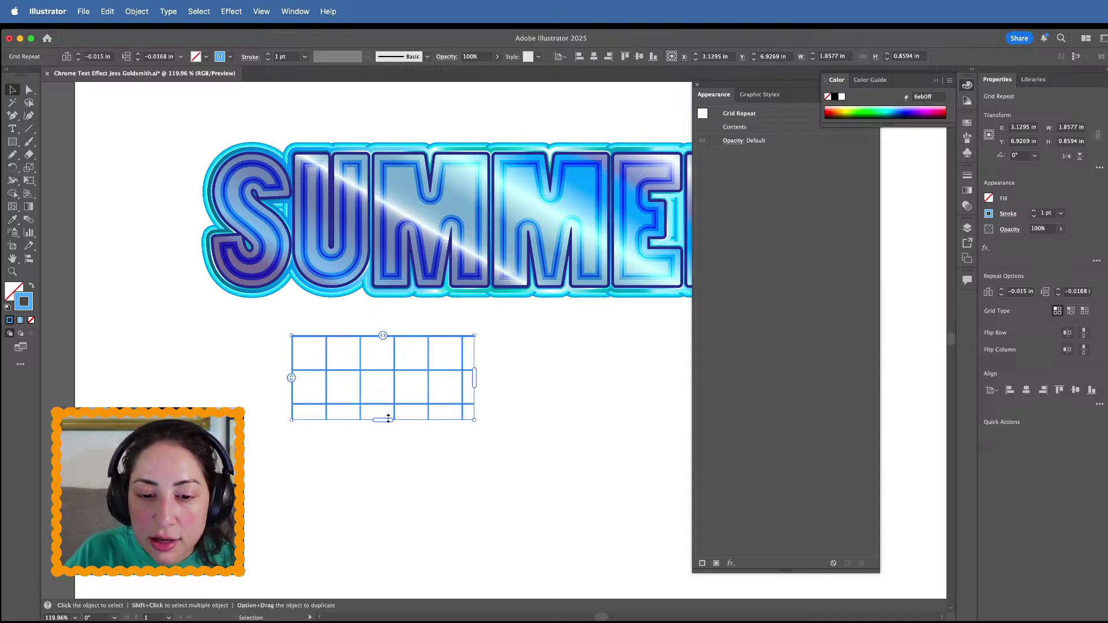
Extend the grid repeat to about 6.42 by 2.39 in and move it over the SUMMER text
{"action": "left_click_drag", "start_coordinate": [383, 420], "coordinate": [383, 572]}
{"action": "left_click_drag", "start_coordinate": [476, 452], "coordinate": [922, 453]}
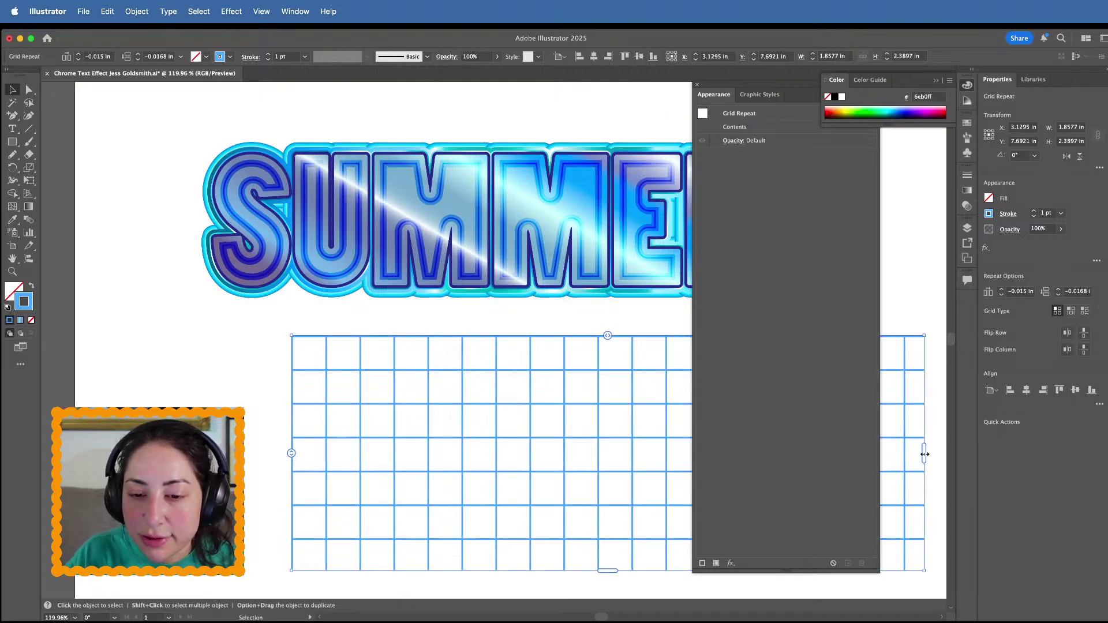
{"action": "scroll", "coordinate": [519, 455], "scroll_direction": "down", "scroll_amount": 3}
{"action": "left_click_drag", "start_coordinate": [527, 465], "coordinate": [466, 362]}
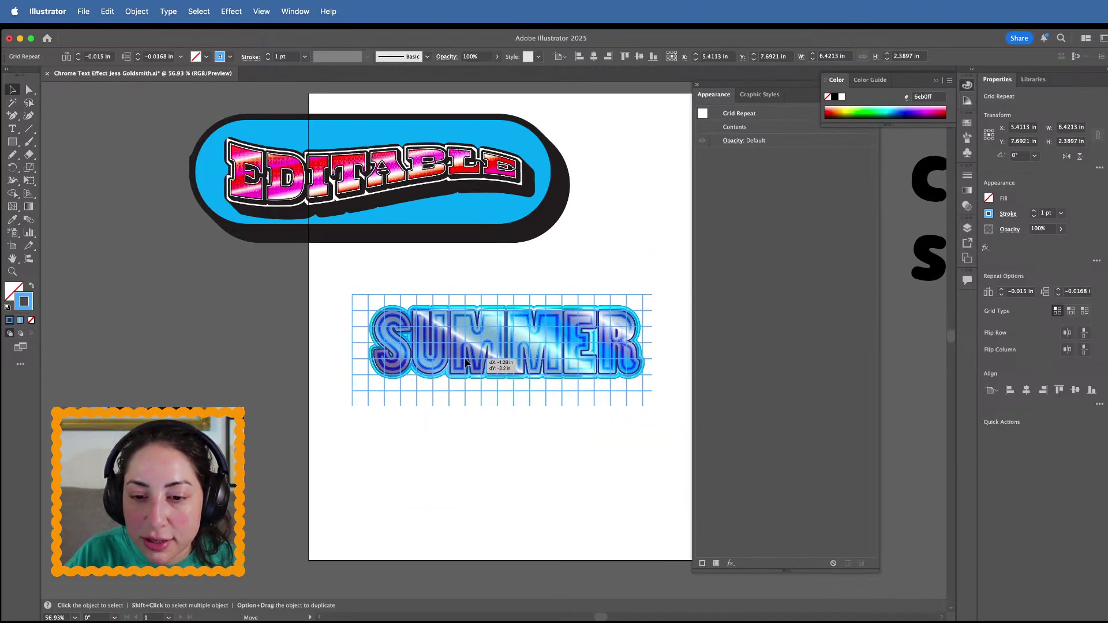
{"action": "scroll", "coordinate": [466, 363], "scroll_direction": "up", "scroll_amount": 5}
{"action": "scroll", "coordinate": [467, 363], "scroll_direction": "up", "scroll_amount": 4}
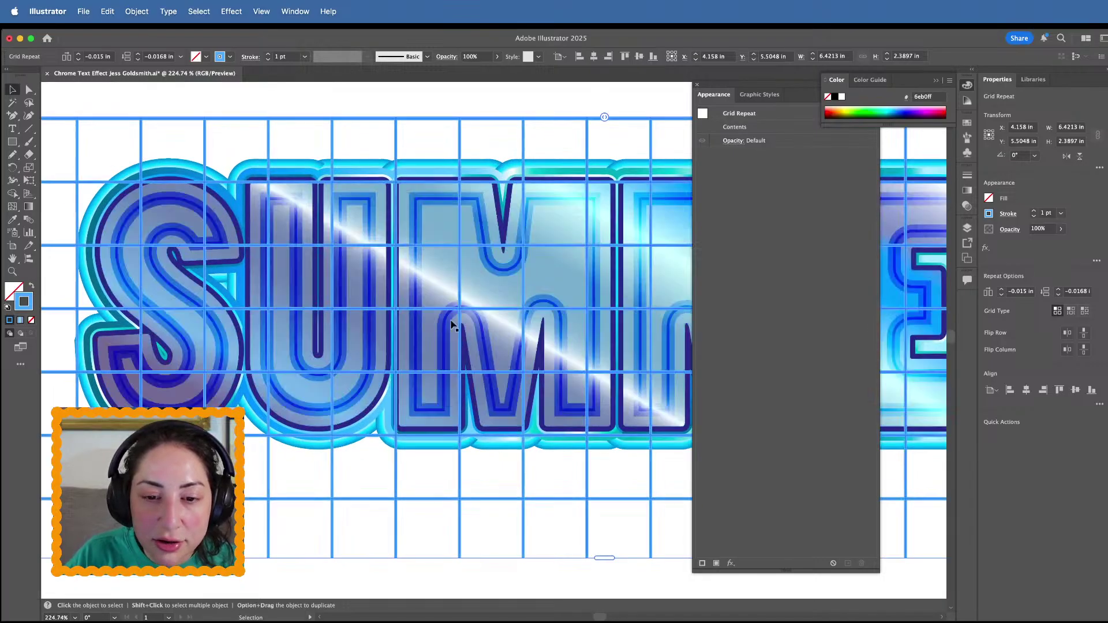
Inside the grid repeat, shrink the repeated square to about 0.12 in and set its stroke to 0.25 pt
{"action": "double_click", "coordinate": [425, 122]}
{"action": "left_click_drag", "start_coordinate": [425, 123], "coordinate": [429, 161]}
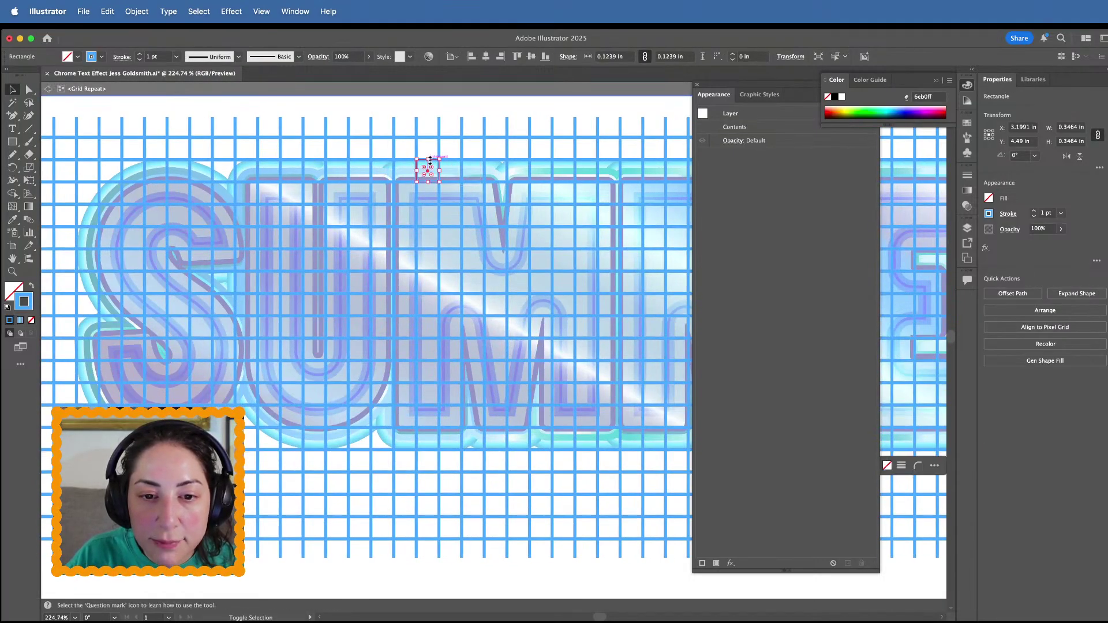
{"action": "left_click", "coordinate": [139, 60]}
{"action": "left_click", "coordinate": [139, 60]}
{"action": "left_click", "coordinate": [139, 60]}
{"action": "left_click", "coordinate": [139, 60]}
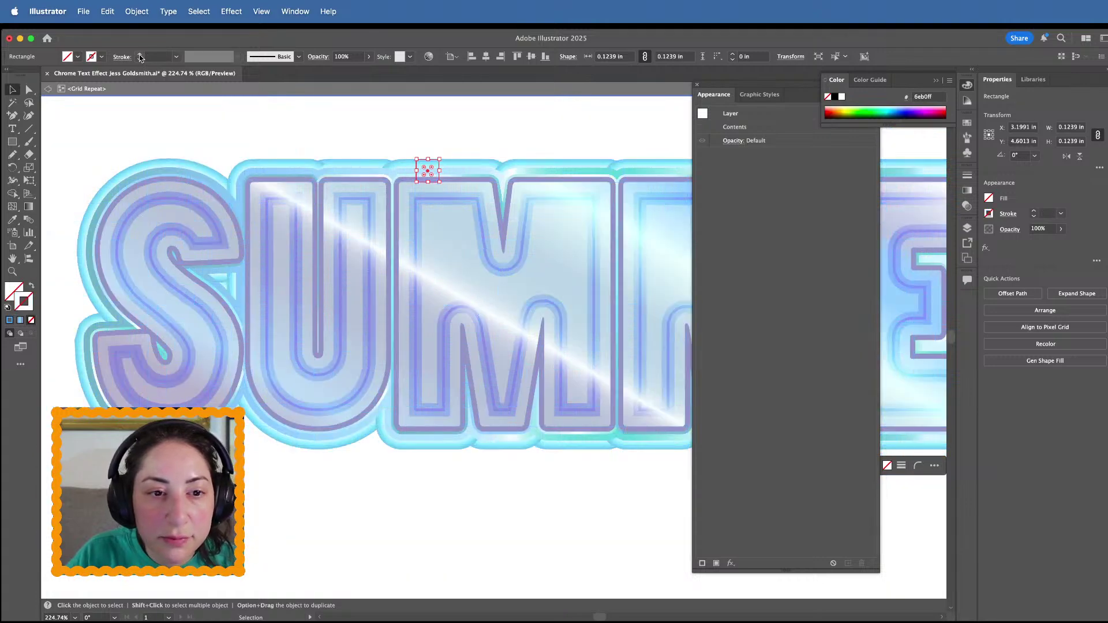
{"action": "left_click", "coordinate": [139, 56]}
{"action": "scroll", "coordinate": [434, 164], "scroll_direction": "up", "scroll_amount": 8}
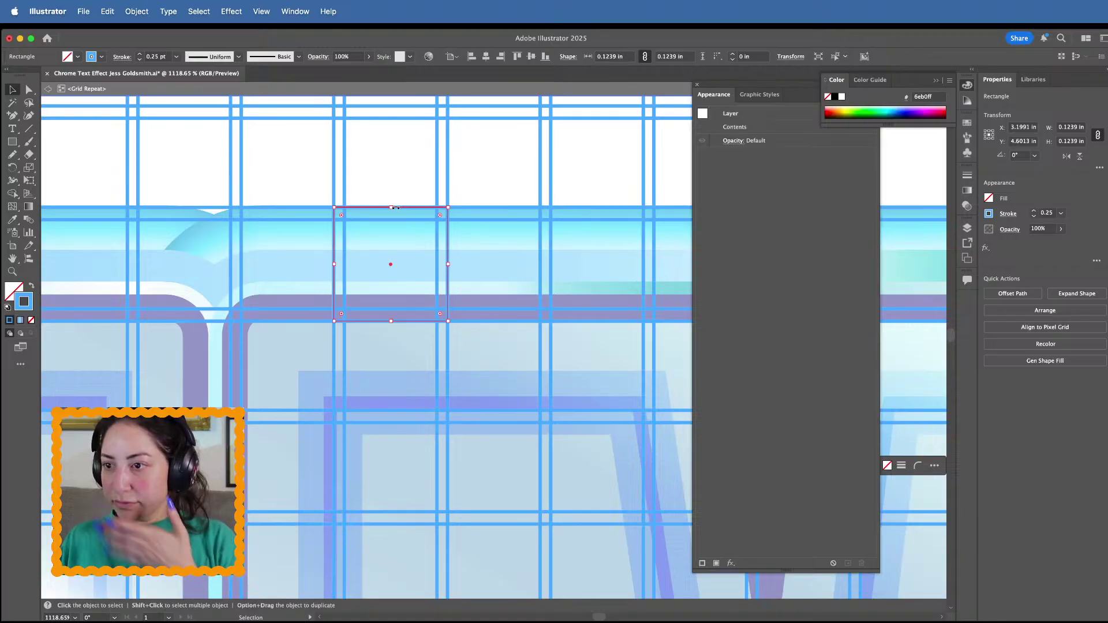
Enlarge the grid's repeated square to about 0.23 in and leave isolation mode
{"action": "double_click", "coordinate": [413, 220]}
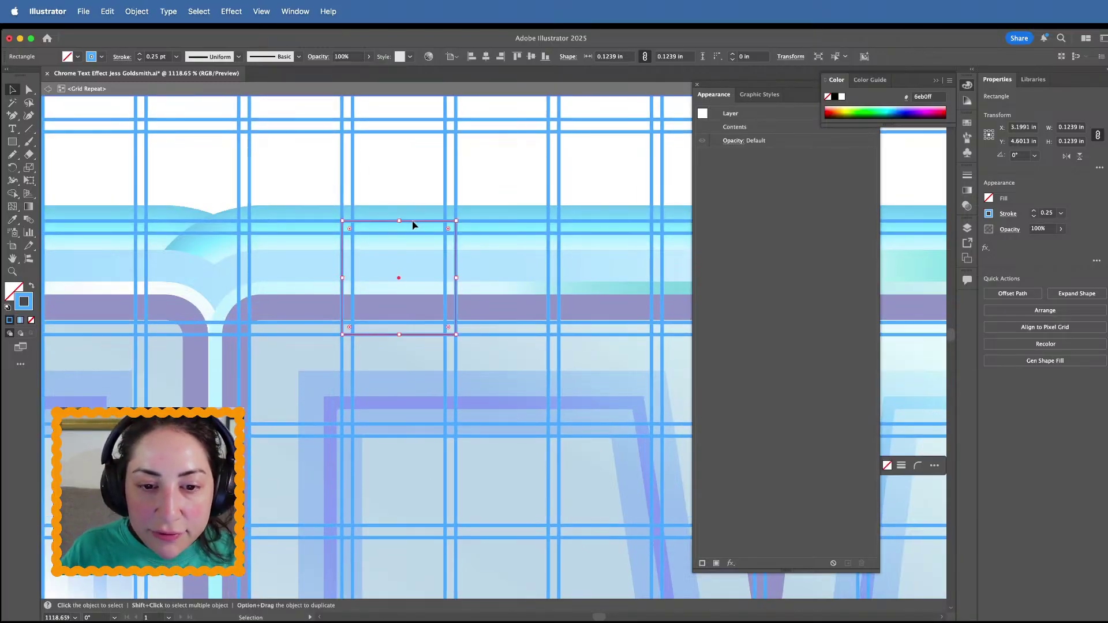
{"action": "left_click_drag", "start_coordinate": [413, 222], "coordinate": [368, 121]}
{"action": "key", "text": "super+0"}
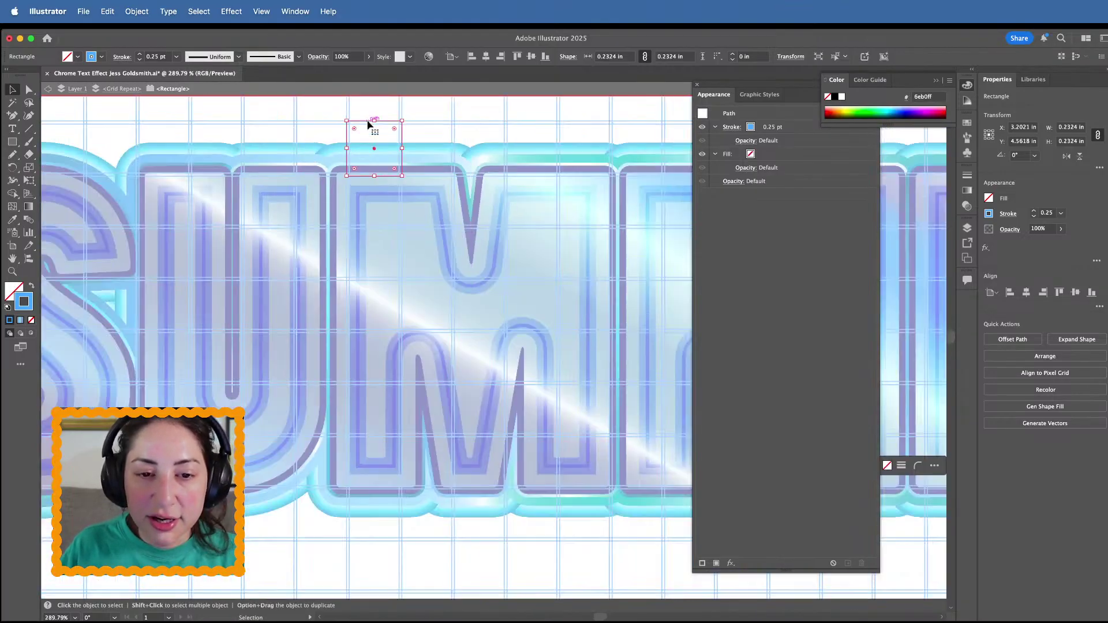
{"action": "double_click", "coordinate": [379, 403]}
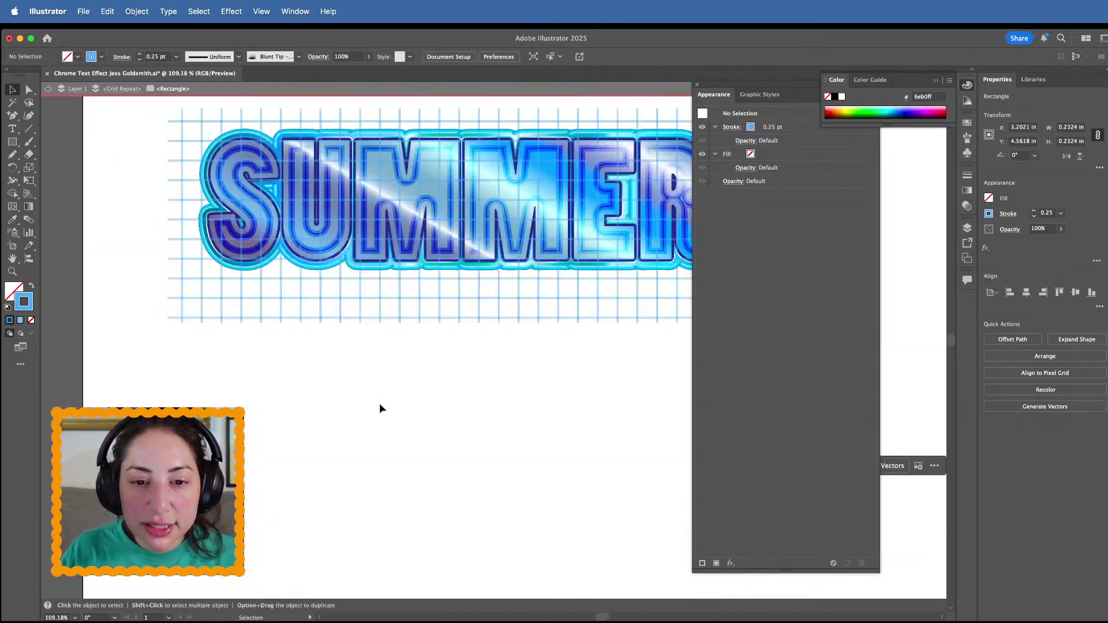
Reopen the grid repeat, try to nudge its repeated square downward, and exit isolation
{"action": "scroll", "coordinate": [460, 316], "scroll_direction": "up", "scroll_amount": 4}
{"action": "double_click", "coordinate": [459, 324]}
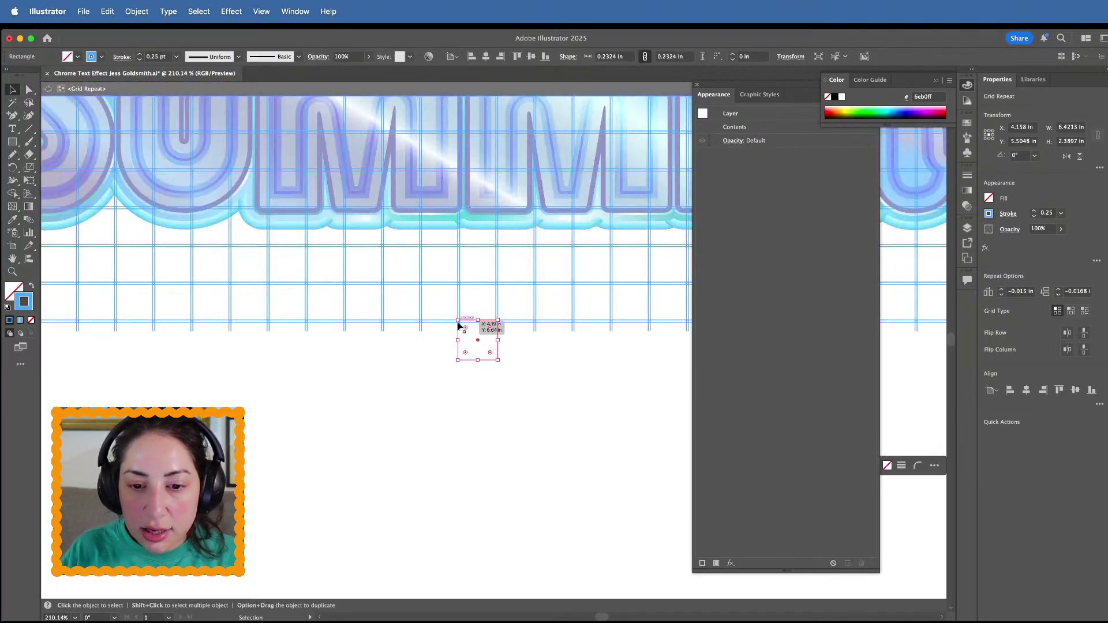
{"action": "scroll", "coordinate": [460, 322], "scroll_direction": "up", "scroll_amount": 3}
{"action": "key", "text": "Down"}
{"action": "key", "text": "Down"}
{"action": "key", "text": "Down"}
{"action": "key", "text": "Down"}
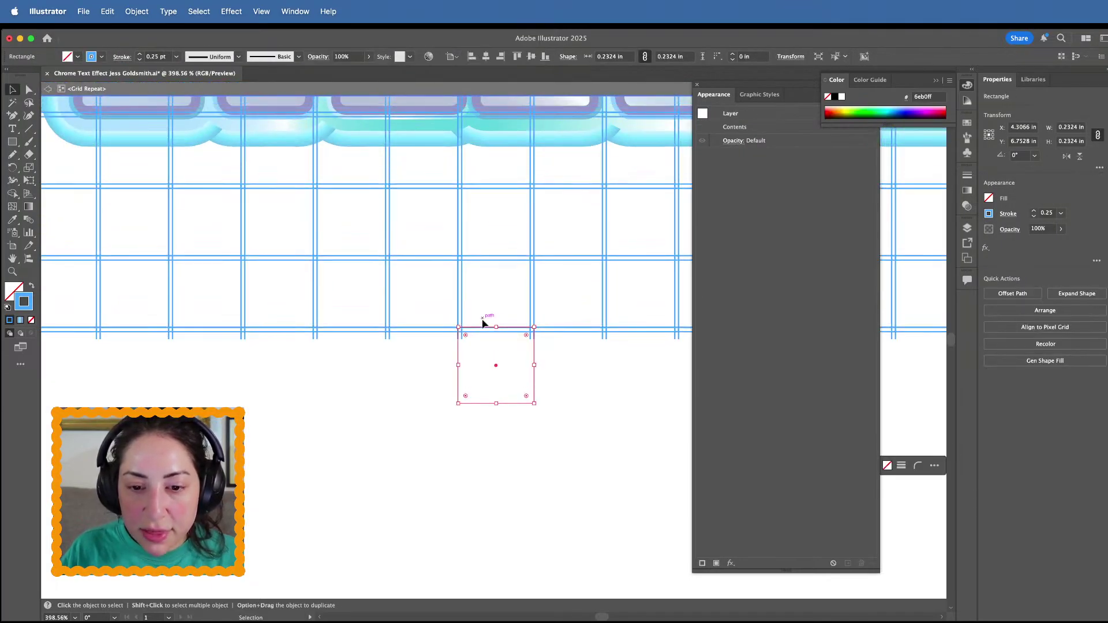
{"action": "scroll", "coordinate": [381, 465], "scroll_direction": "down", "scroll_amount": 6}
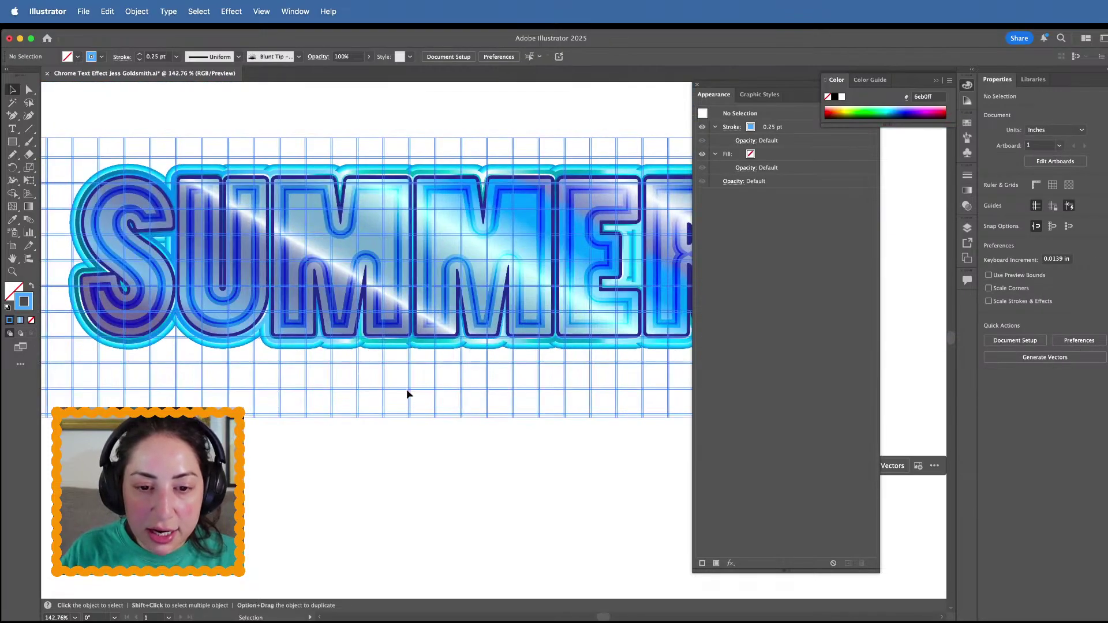
{"action": "key", "text": "Escape"}
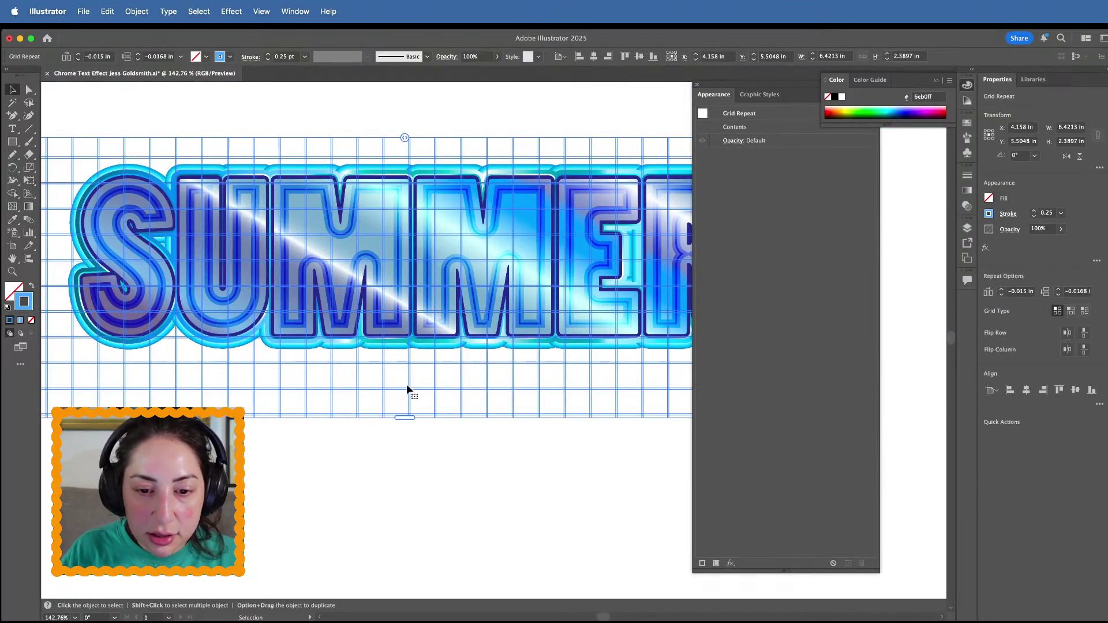
{"action": "double_click", "coordinate": [409, 390]}
{"action": "scroll", "coordinate": [423, 390], "scroll_direction": "up", "scroll_amount": 4}
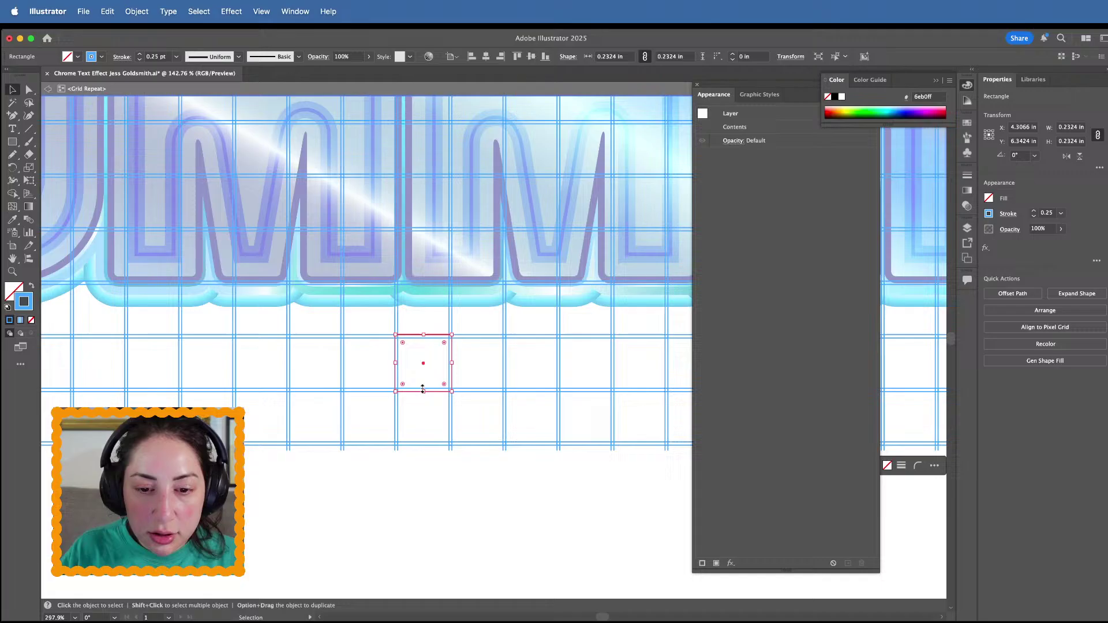
{"action": "left_click", "coordinate": [383, 473]}
{"action": "scroll", "coordinate": [384, 473], "scroll_direction": "down", "scroll_amount": 5}
{"action": "double_click", "coordinate": [460, 154]}
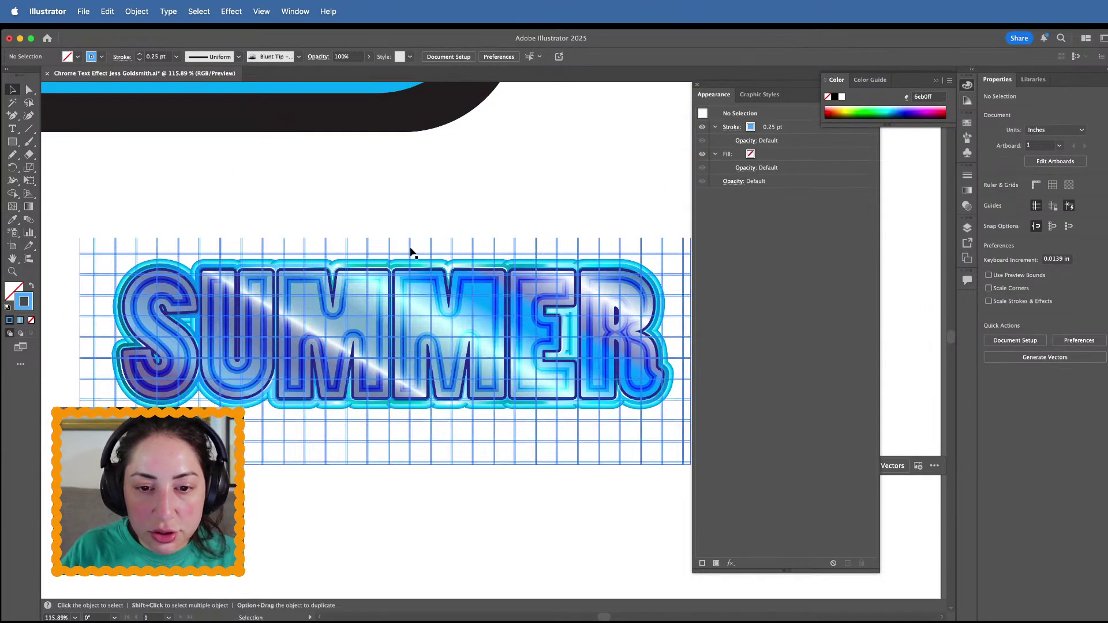
Adjust the grid repeat's spacing to about -0.0081 in horizontally and about -0.0002 in vertically so neighbouring square edges overlap
{"action": "left_click", "coordinate": [410, 247]}
{"action": "left_click_drag", "start_coordinate": [406, 237], "coordinate": [384, 238]}
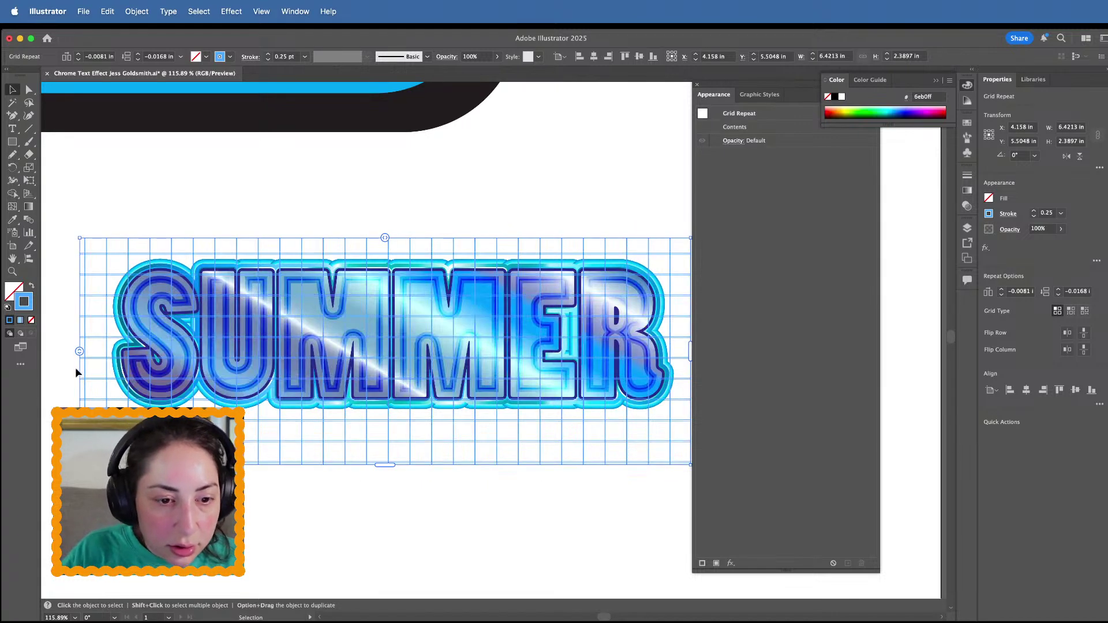
{"action": "left_click_drag", "start_coordinate": [79, 351], "coordinate": [75, 351]}
{"action": "left_click", "coordinate": [299, 196]}
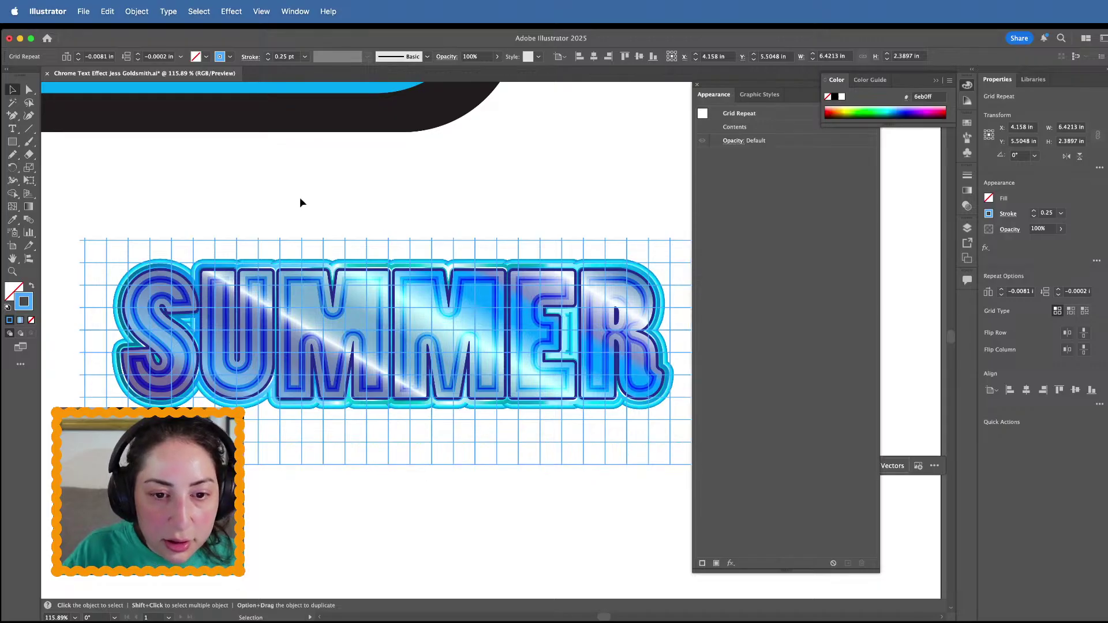
Try a horizontal Flag warp on the grid repeat with -70% bend and 4% horizontal distortion, and cancel it
{"action": "left_click", "coordinate": [299, 243]}
{"action": "left_click", "coordinate": [232, 11]}
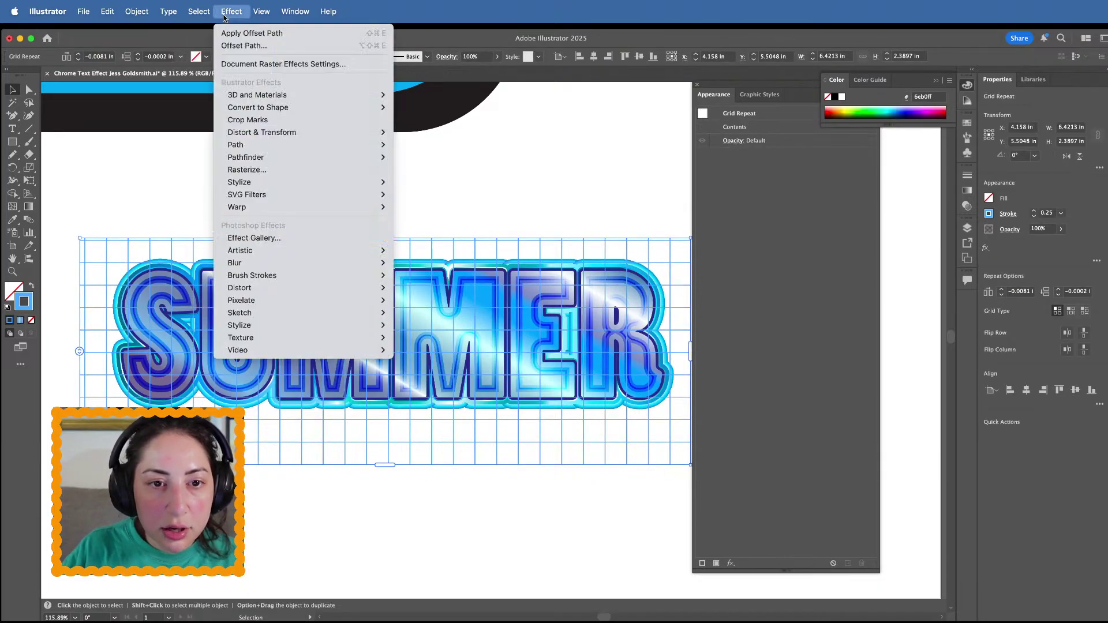
{"action": "mouse_move", "coordinate": [248, 207]}
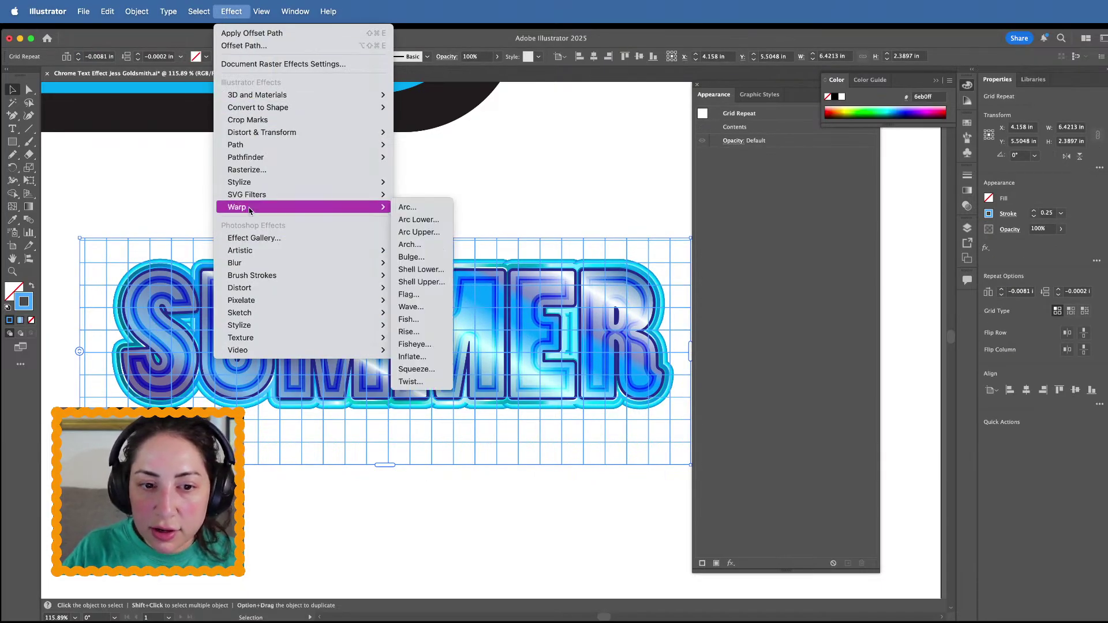
{"action": "left_click", "coordinate": [414, 295]}
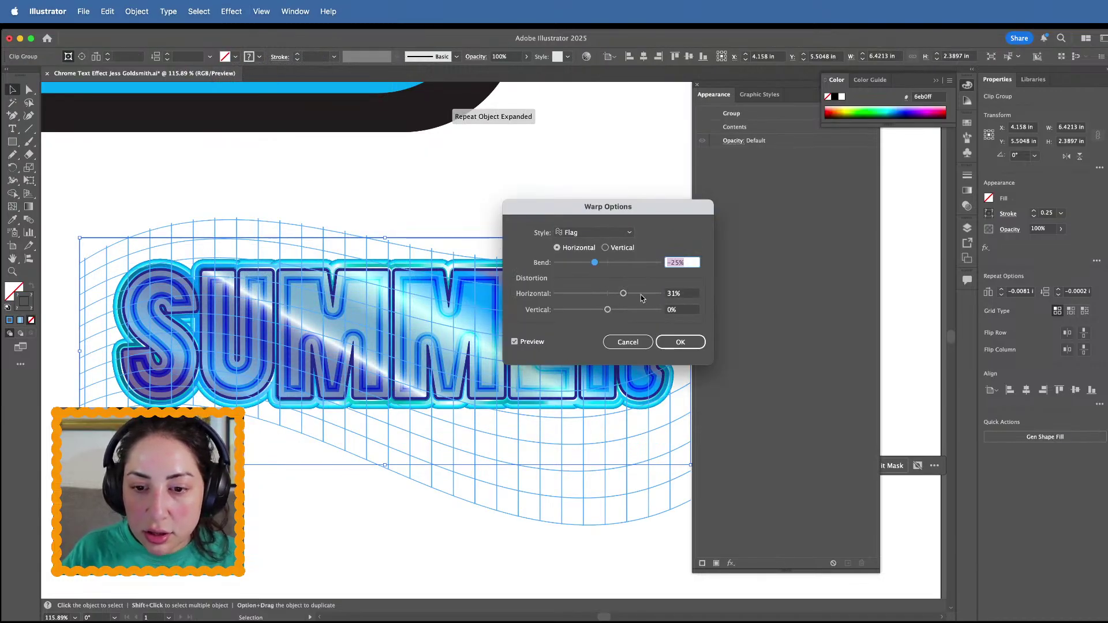
{"action": "left_click", "coordinate": [647, 294]}
{"action": "left_click_drag", "start_coordinate": [629, 299], "coordinate": [600, 275]}
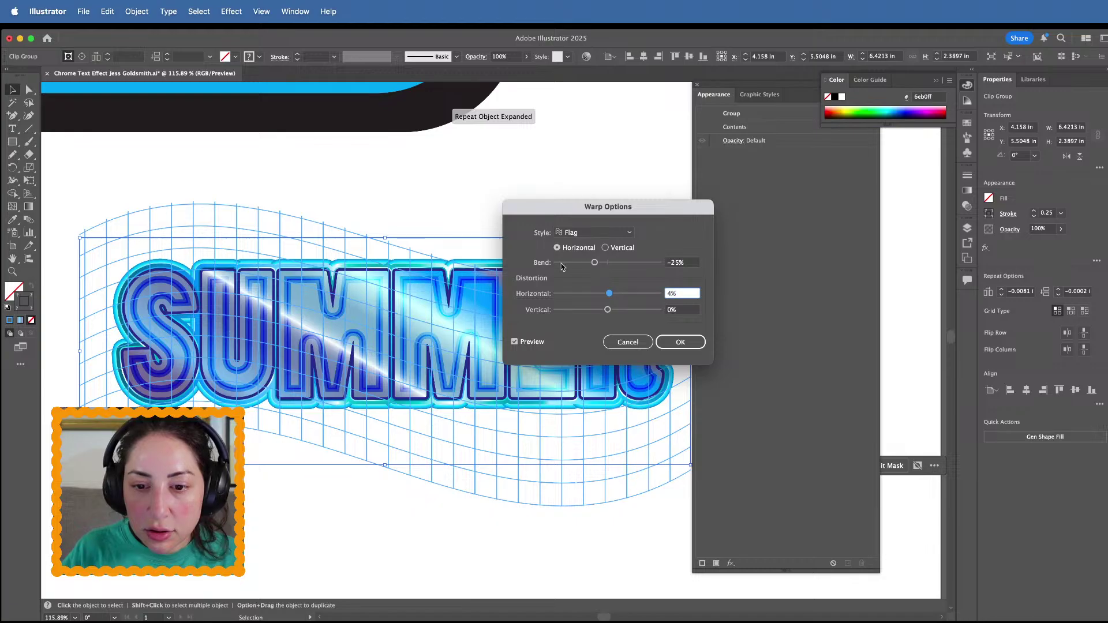
{"action": "left_click", "coordinate": [554, 263]}
{"action": "left_click", "coordinate": [628, 341]}
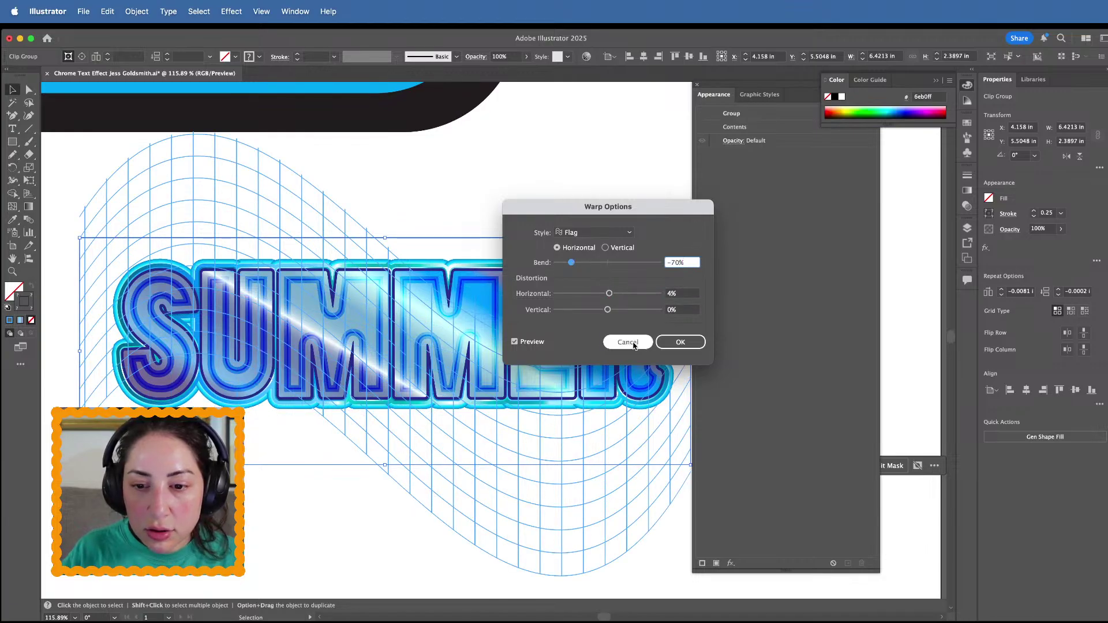
Try a smooth Zig Zag effect on the grid repeat with 4% size and 0 ridges per segment, and undo it
{"action": "left_click", "coordinate": [231, 11]}
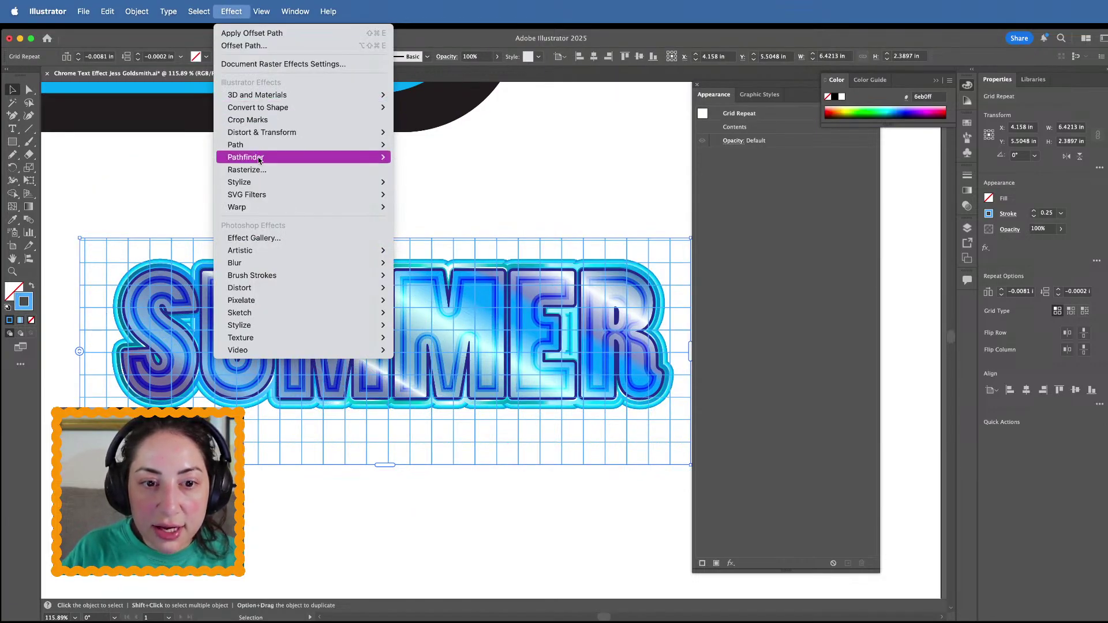
{"action": "mouse_move", "coordinate": [260, 132]}
{"action": "left_click", "coordinate": [449, 208]}
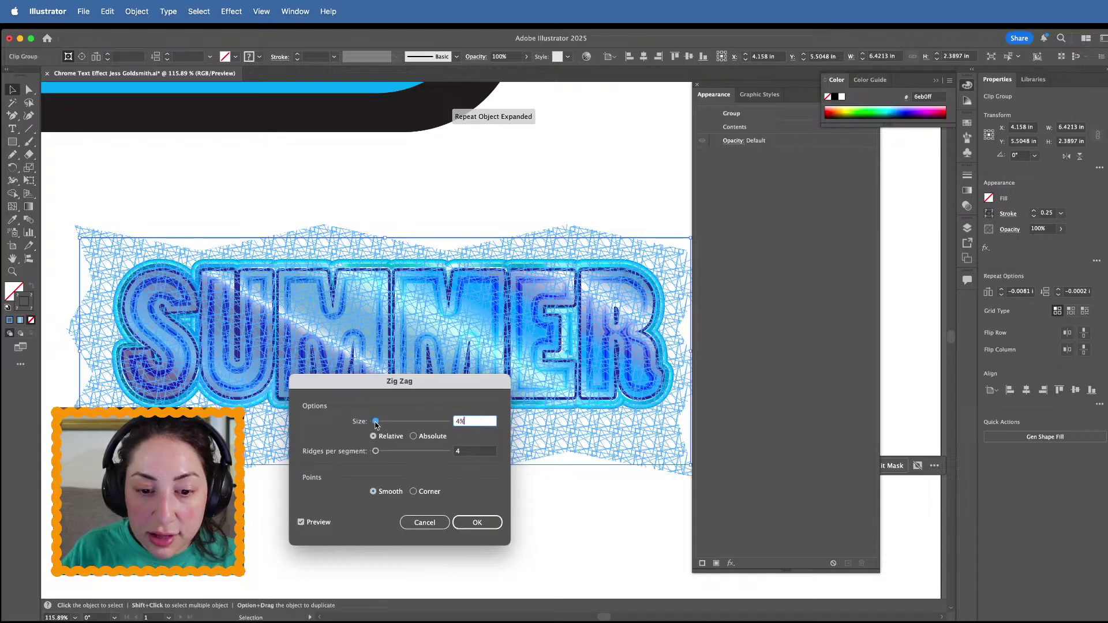
{"action": "left_click", "coordinate": [388, 451]}
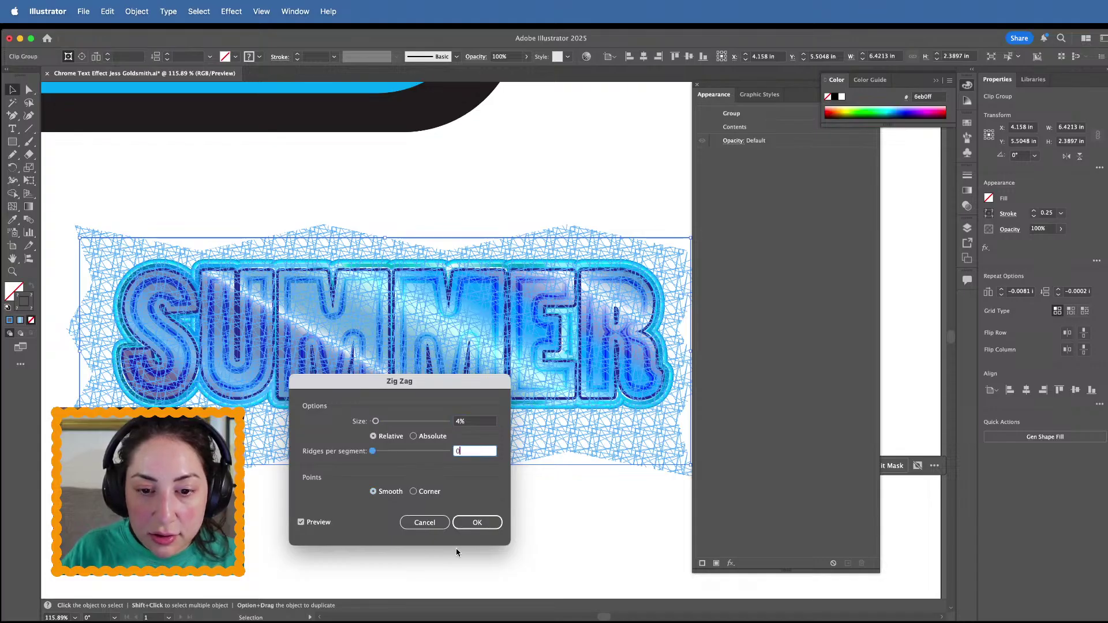
{"action": "left_click", "coordinate": [476, 524]}
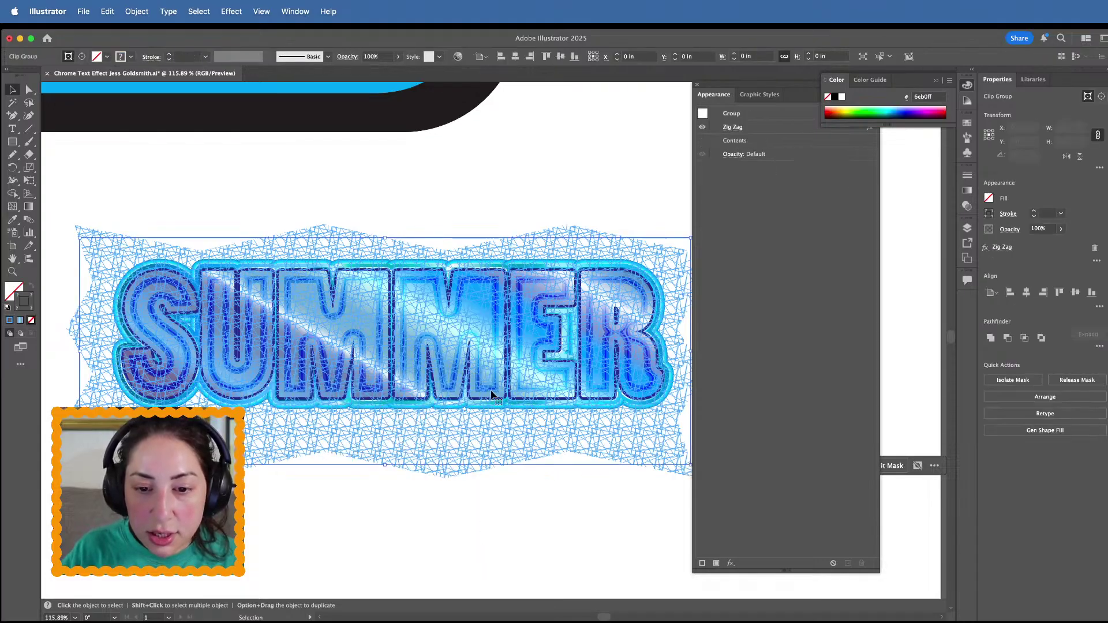
{"action": "key", "text": "super+z"}
{"action": "left_click", "coordinate": [472, 518]}
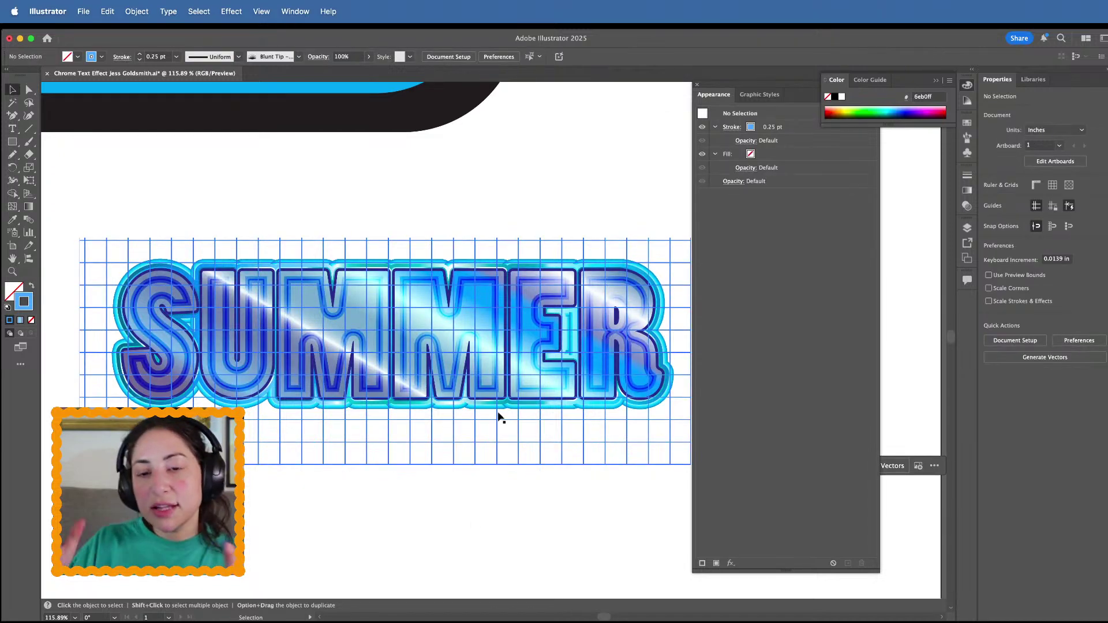
Save the grid repeat as a pattern swatch and move the original grid below the SUMMER text
{"action": "left_click", "coordinate": [539, 449]}
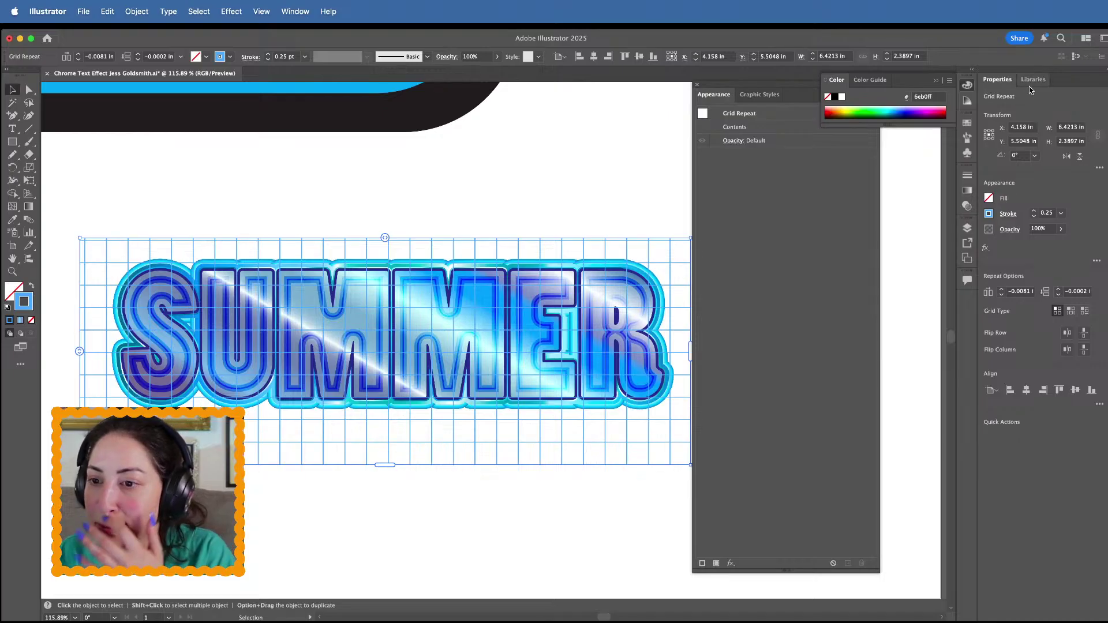
{"action": "left_click", "coordinate": [967, 122]}
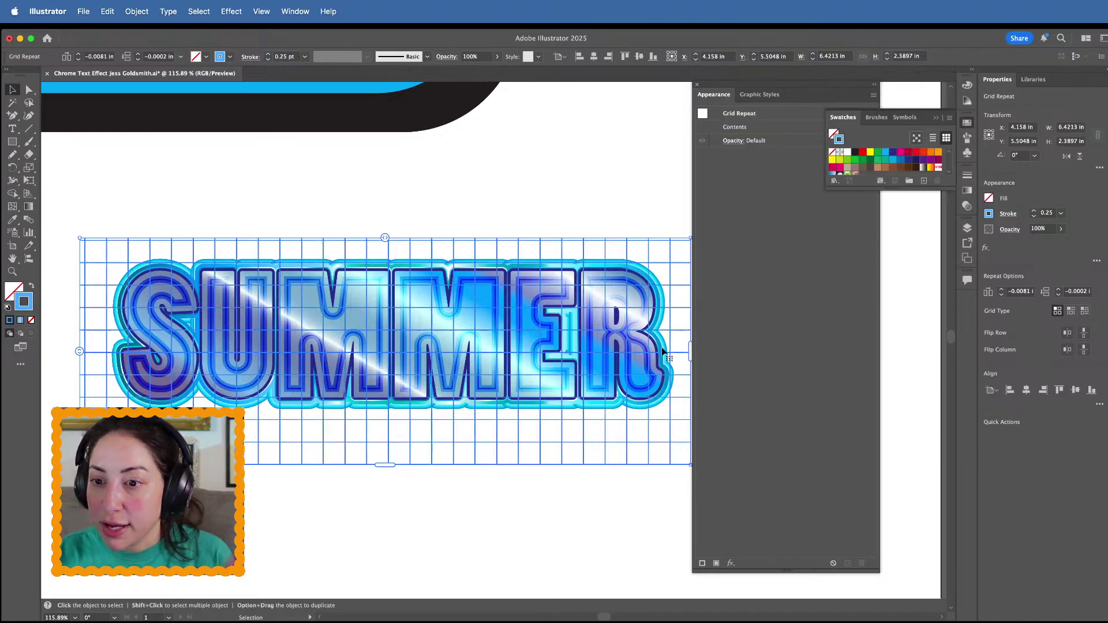
{"action": "scroll", "coordinate": [871, 167], "scroll_direction": "down", "scroll_amount": 1}
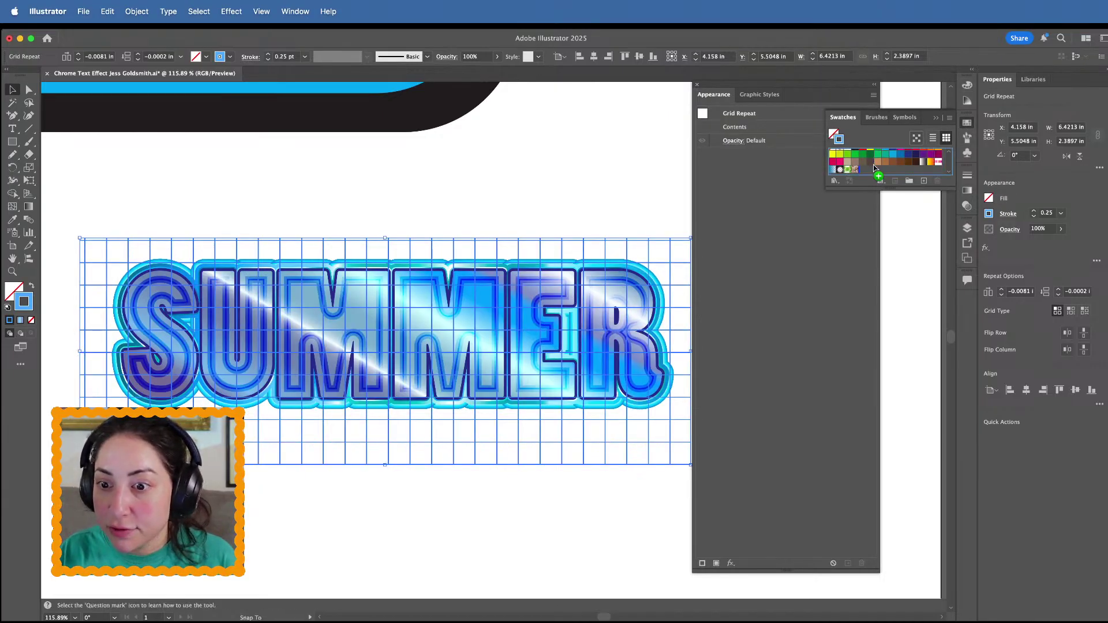
{"action": "left_click", "coordinate": [654, 172]}
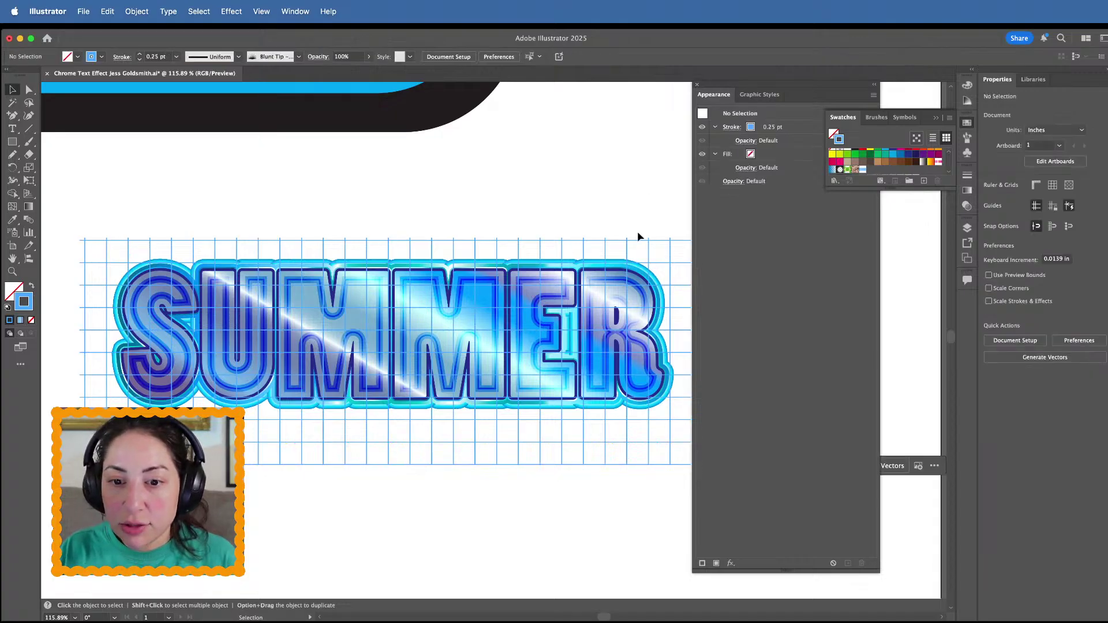
{"action": "left_click_drag", "start_coordinate": [638, 245], "coordinate": [528, 581]}
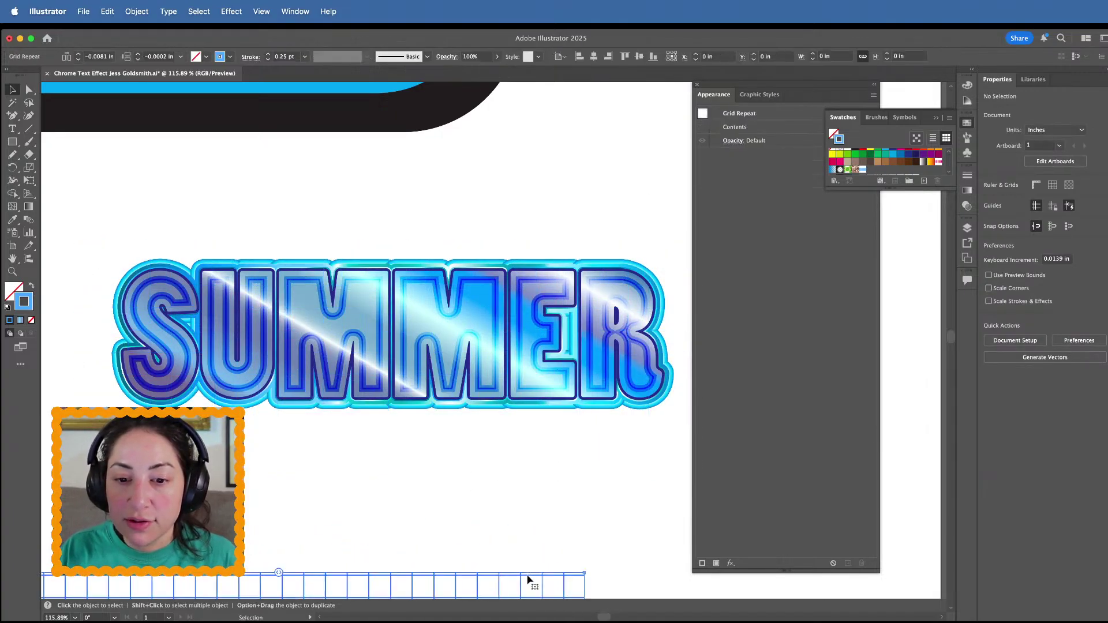
Add a second fill to the SUMMER text above the gradient fill and apply the new grid pattern swatch to it
{"action": "left_click", "coordinate": [525, 353]}
{"action": "left_click", "coordinate": [805, 195]}
{"action": "left_click", "coordinate": [811, 236]}
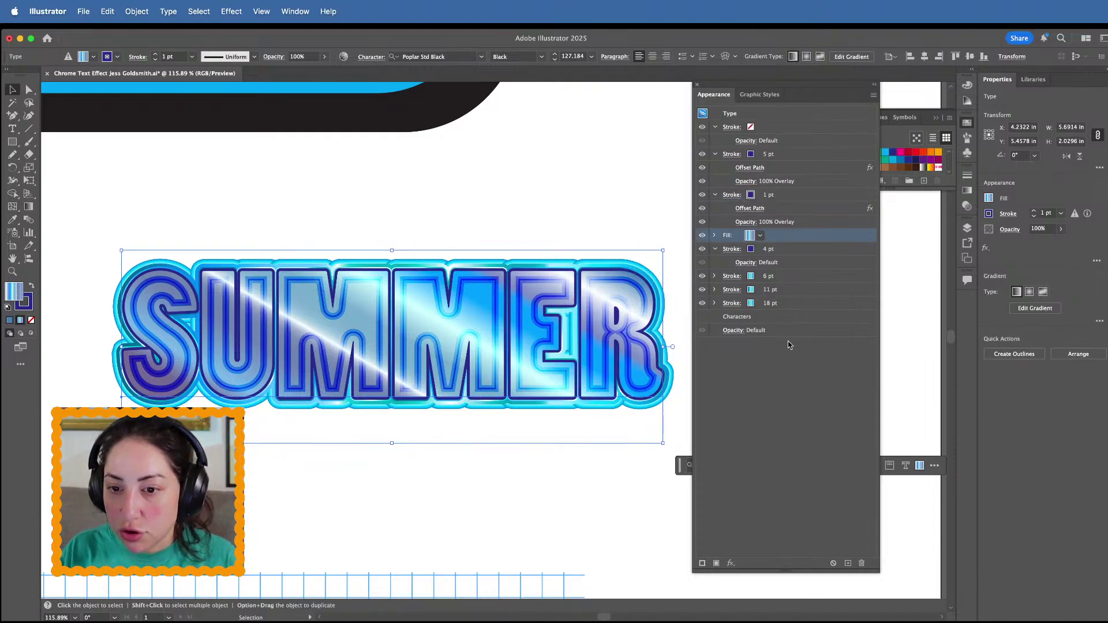
{"action": "left_click", "coordinate": [749, 235]}
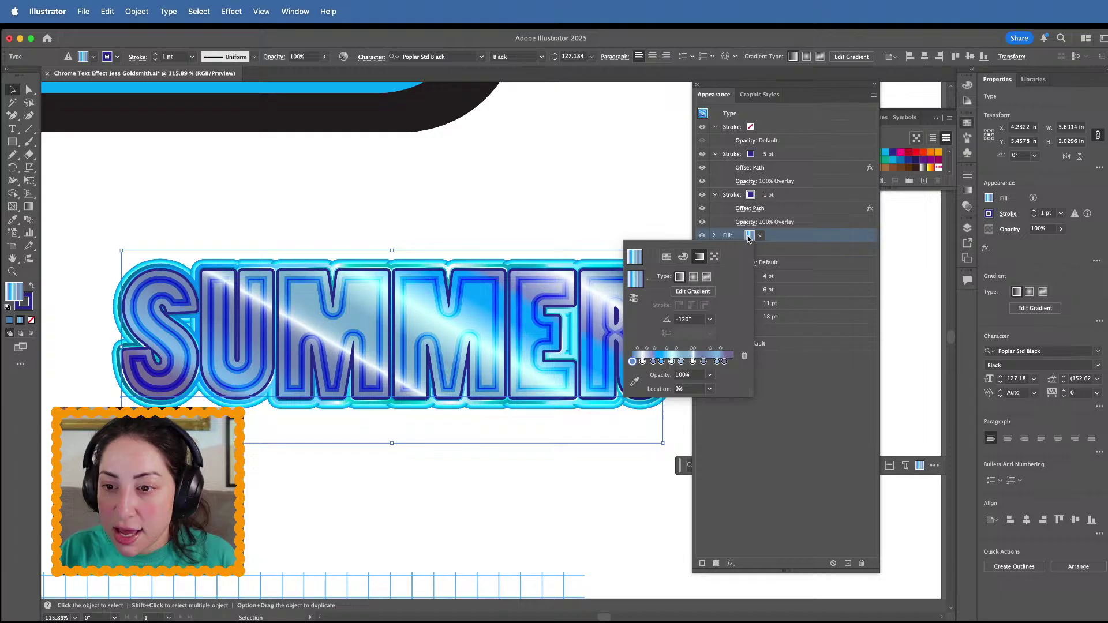
{"action": "left_click", "coordinate": [936, 167]}
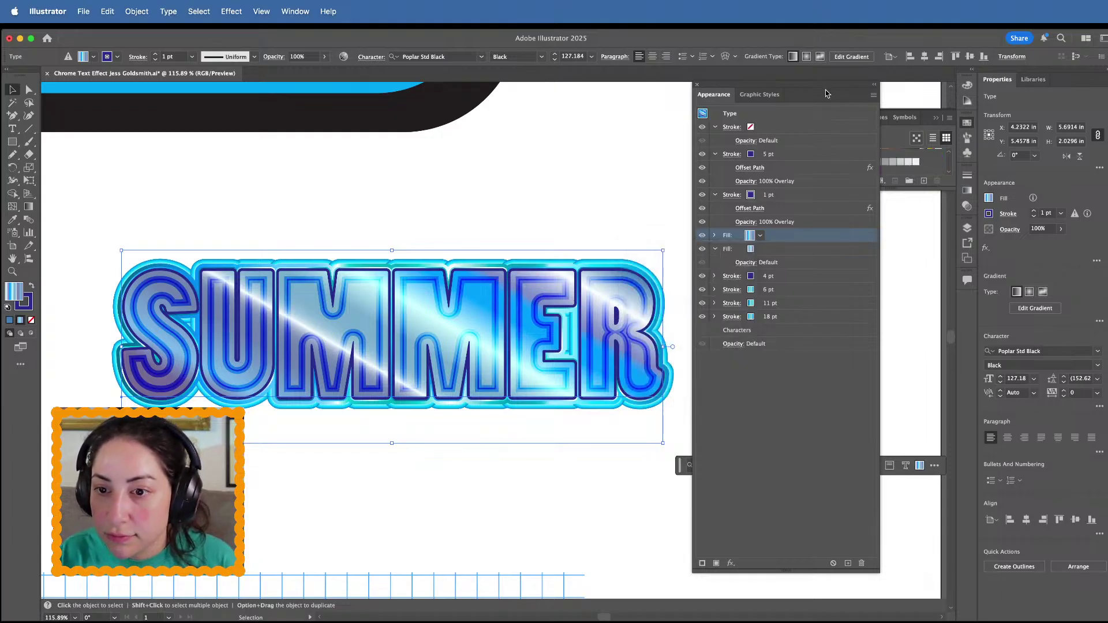
{"action": "left_click_drag", "start_coordinate": [826, 93], "coordinate": [738, 91]}
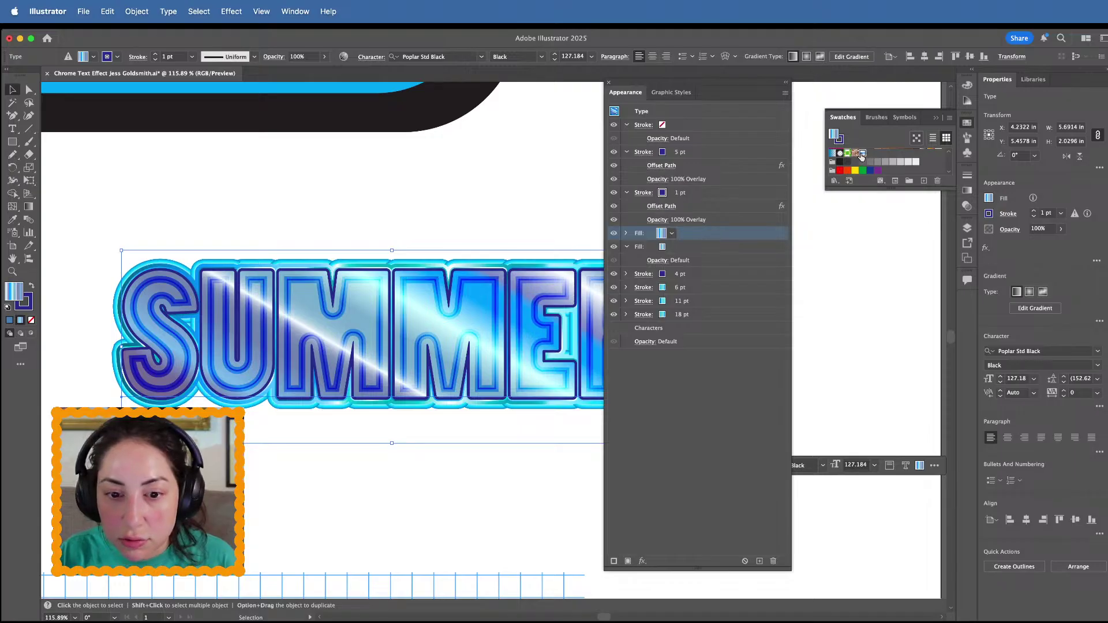
{"action": "left_click", "coordinate": [862, 155]}
{"action": "left_click", "coordinate": [483, 466]}
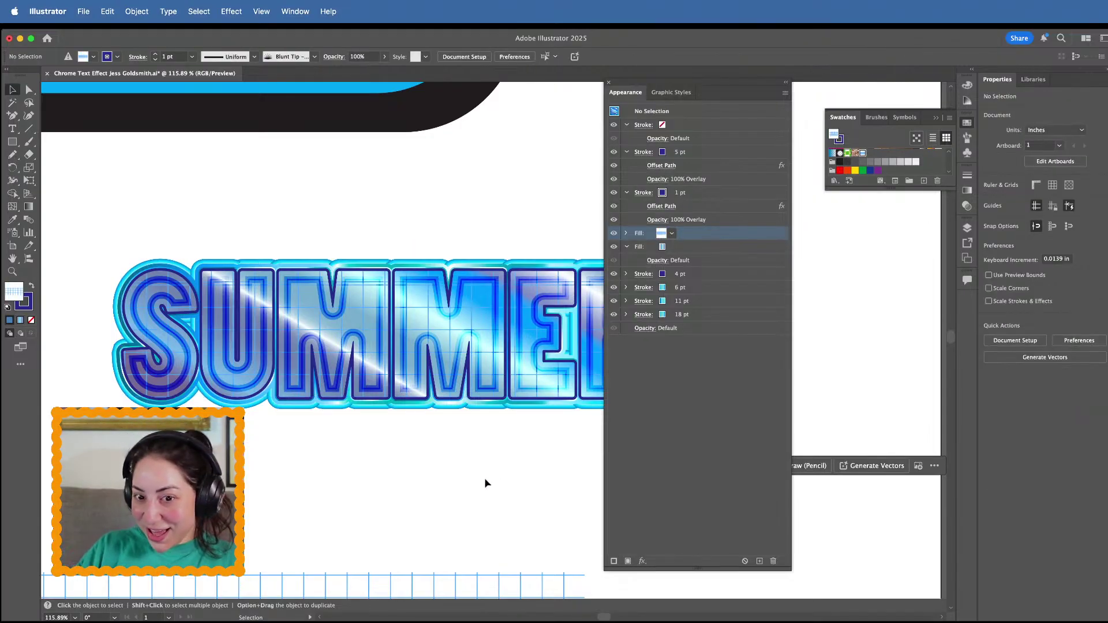
{"action": "scroll", "coordinate": [484, 482], "scroll_direction": "down", "scroll_amount": 5}
{"action": "left_click", "coordinate": [396, 411]}
{"action": "scroll", "coordinate": [396, 418], "scroll_direction": "up", "scroll_amount": 6}
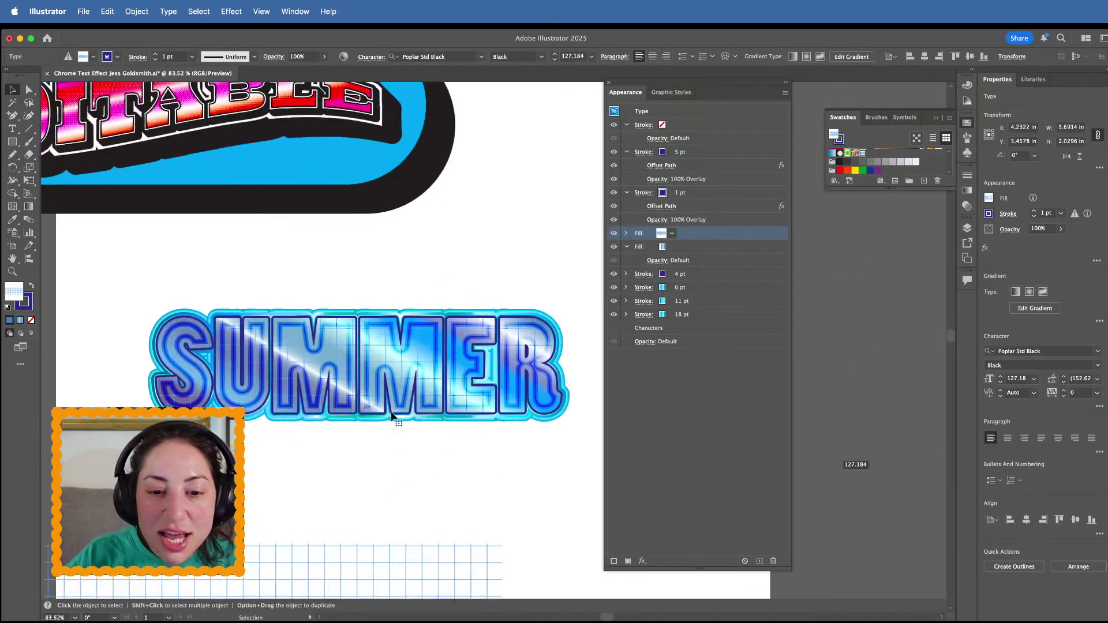
{"action": "left_click", "coordinate": [239, 14]}
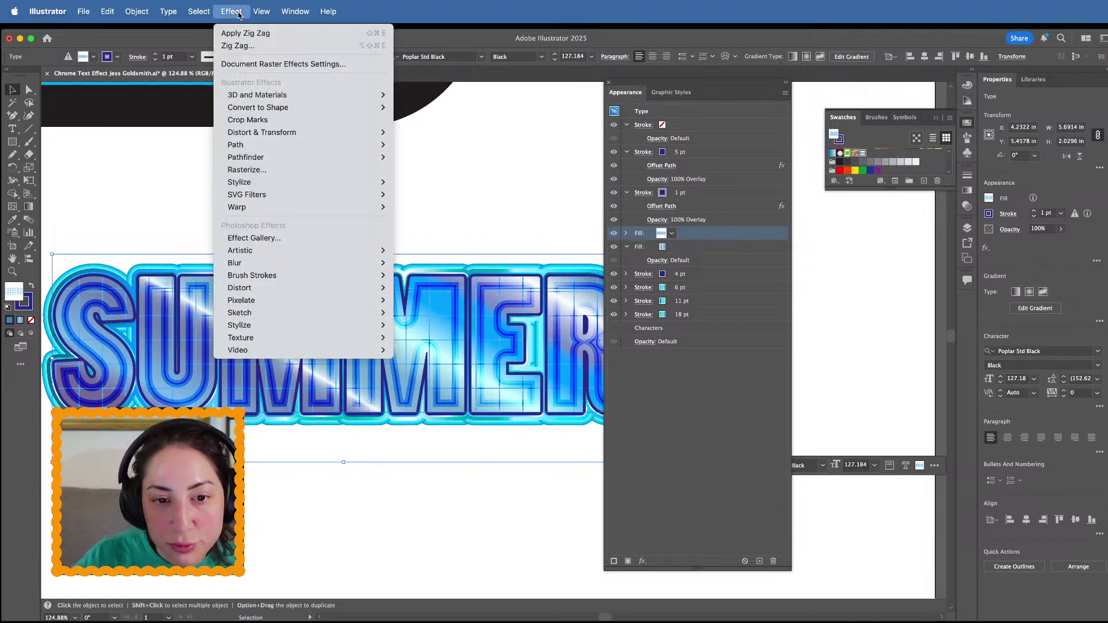
{"action": "mouse_move", "coordinate": [279, 133]}
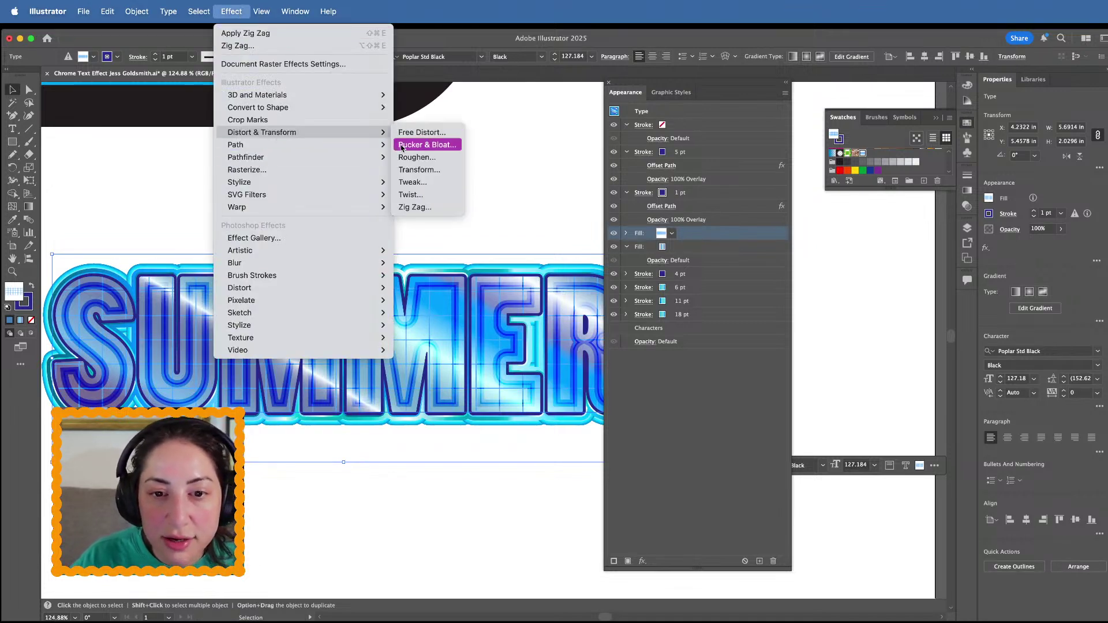
{"action": "mouse_move", "coordinate": [306, 207]}
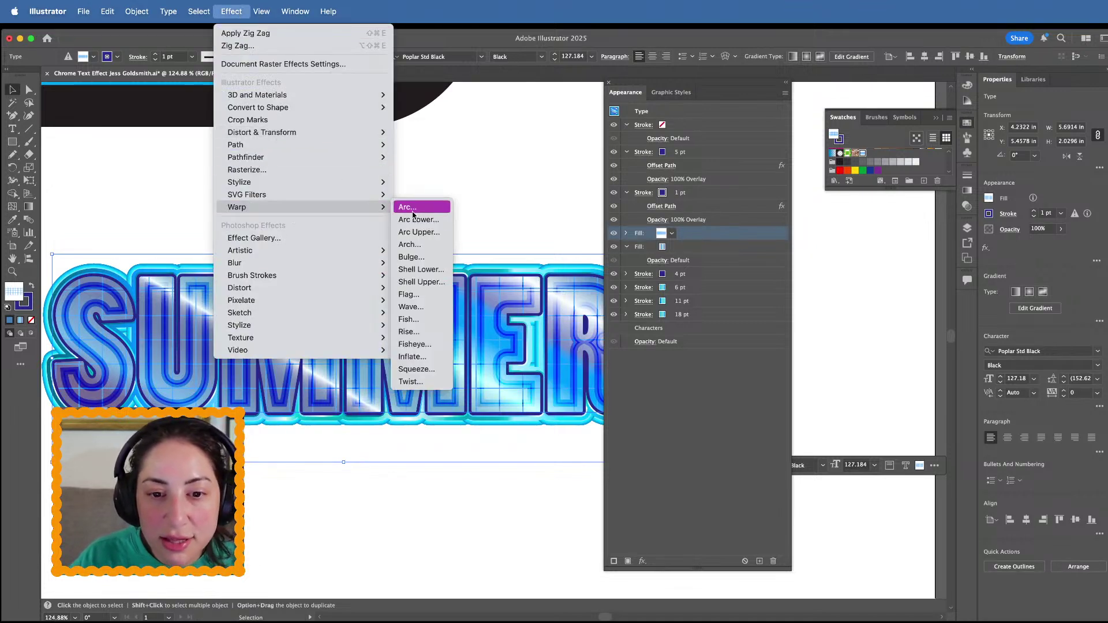
{"action": "left_click", "coordinate": [413, 307]}
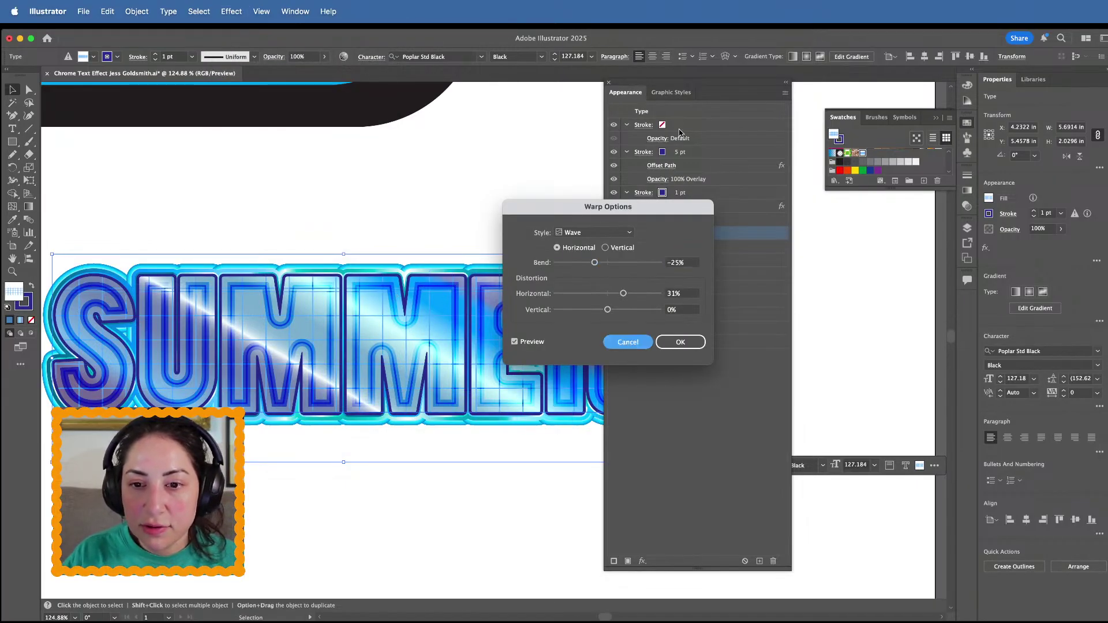
{"action": "key", "text": "Escape"}
Apply a horizontal Wave warp to the whole SUMMER type object with 66% bend, 2% horizontal and 0% vertical distortion
{"action": "key", "text": "super+0"}
{"action": "left_click", "coordinate": [692, 114]}
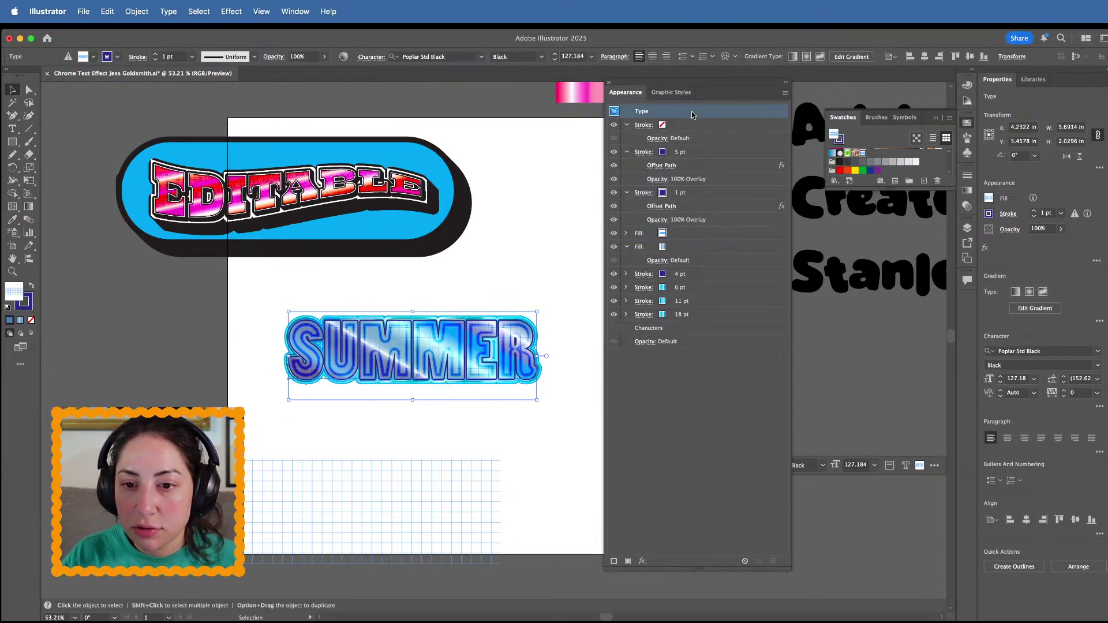
{"action": "left_click", "coordinate": [231, 11]}
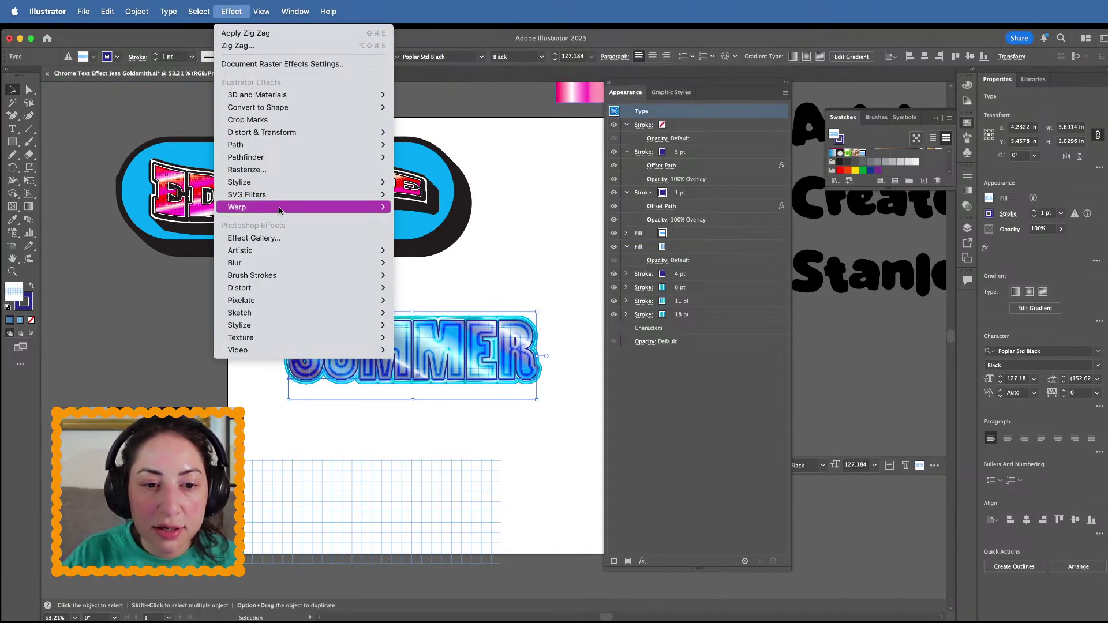
{"action": "mouse_move", "coordinate": [375, 206]}
{"action": "left_click", "coordinate": [425, 310]}
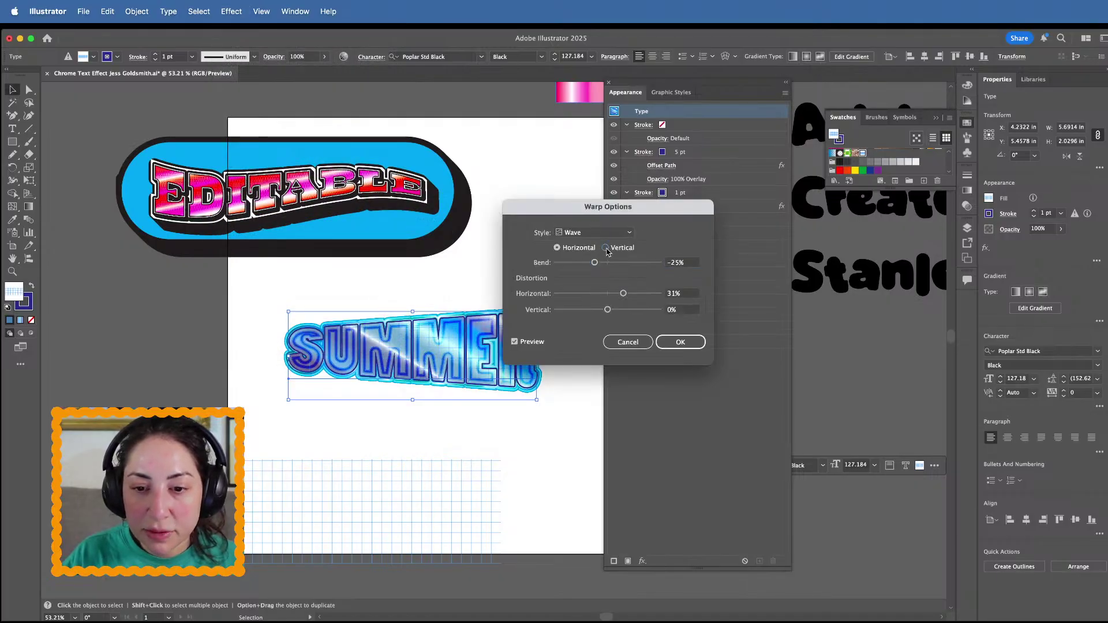
{"action": "left_click", "coordinate": [605, 249]}
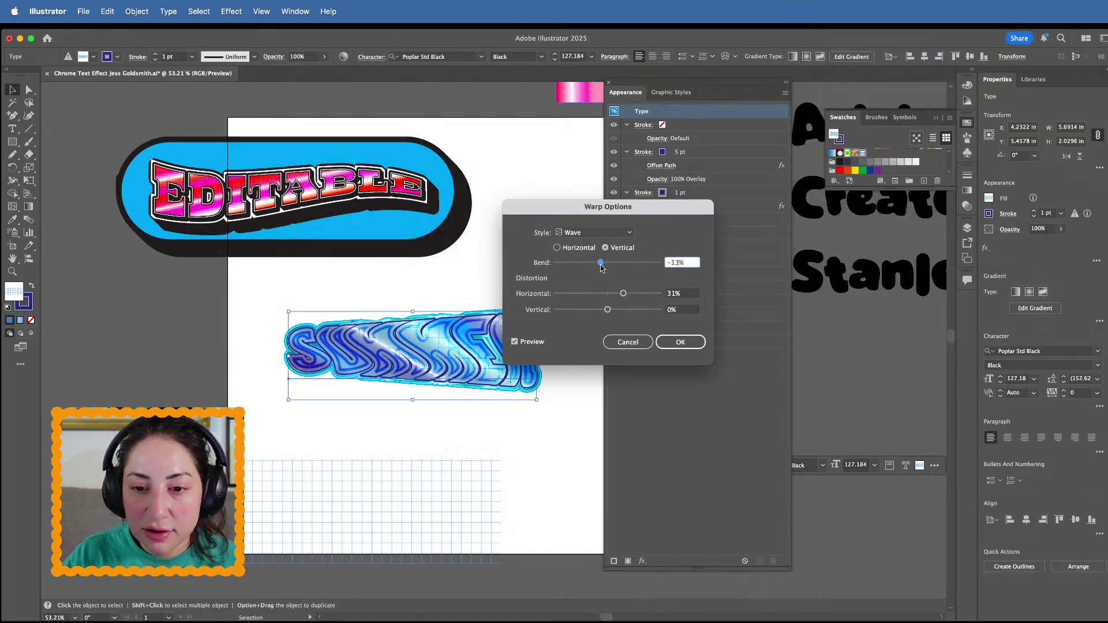
{"action": "left_click", "coordinate": [557, 248]}
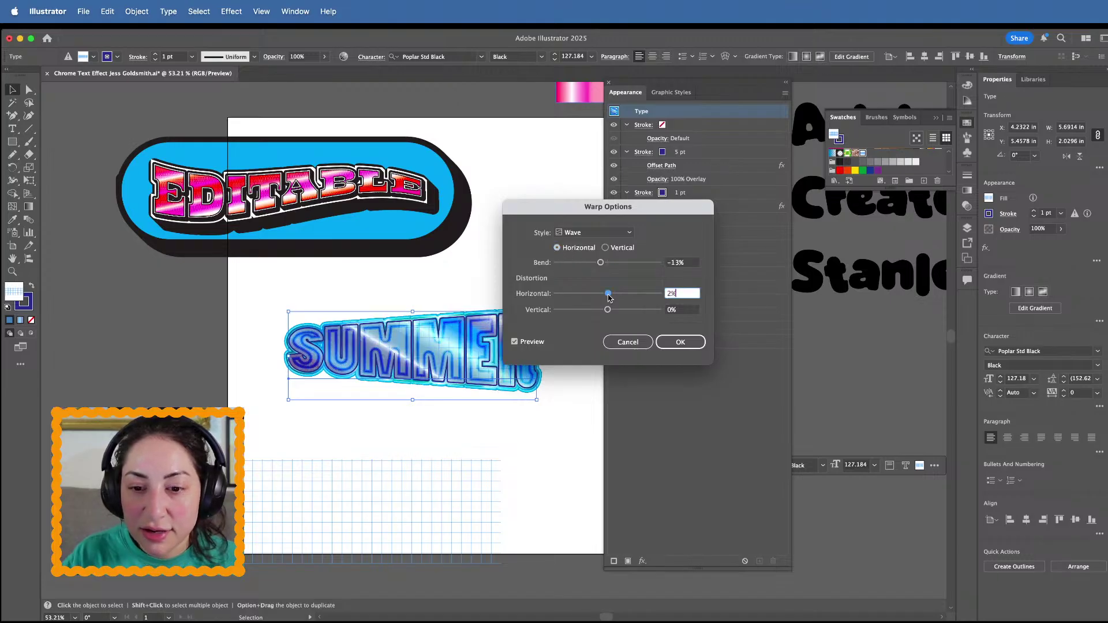
{"action": "left_click", "coordinate": [622, 264]}
{"action": "left_click_drag", "start_coordinate": [636, 265], "coordinate": [641, 266]}
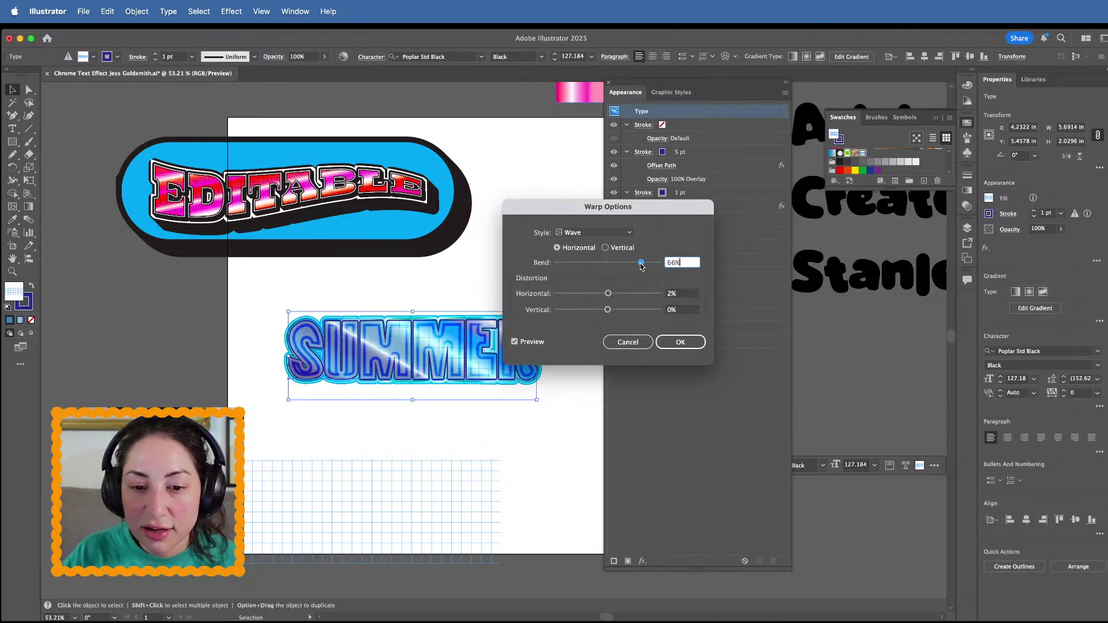
{"action": "left_click", "coordinate": [671, 339]}
{"action": "left_click", "coordinate": [514, 475]}
{"action": "scroll", "coordinate": [514, 474], "scroll_direction": "up", "scroll_amount": 3}
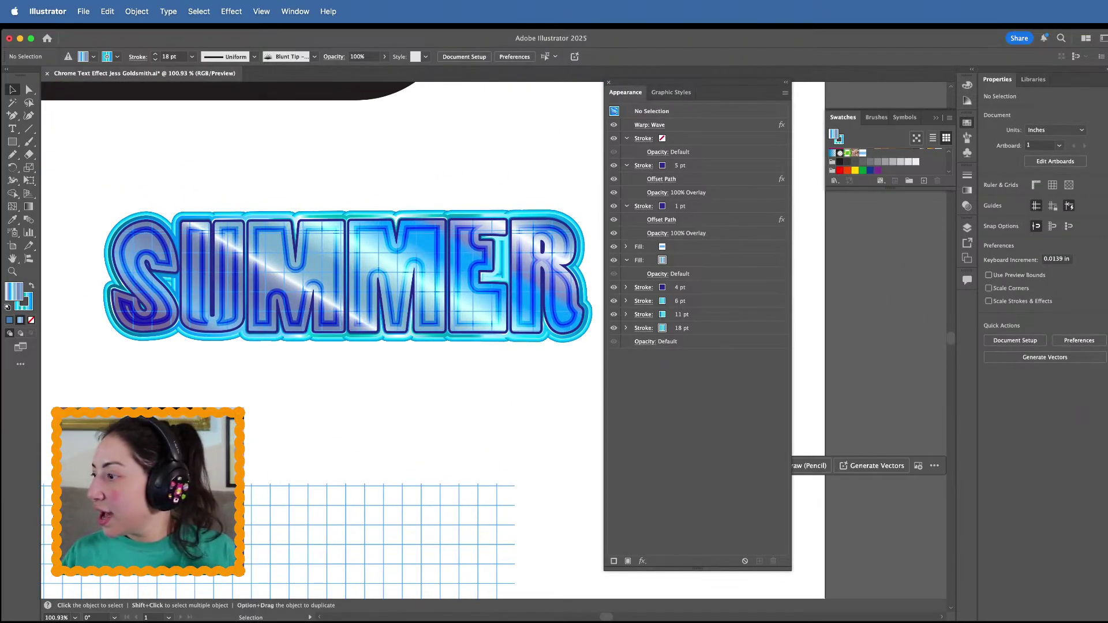
{"action": "key", "text": "super+Tab"}
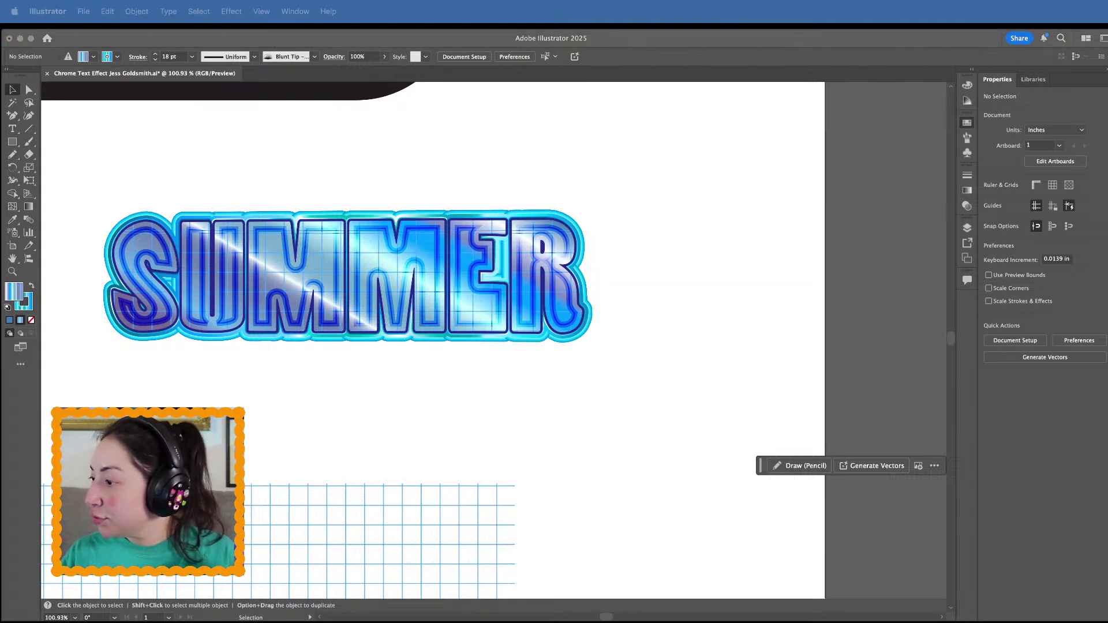